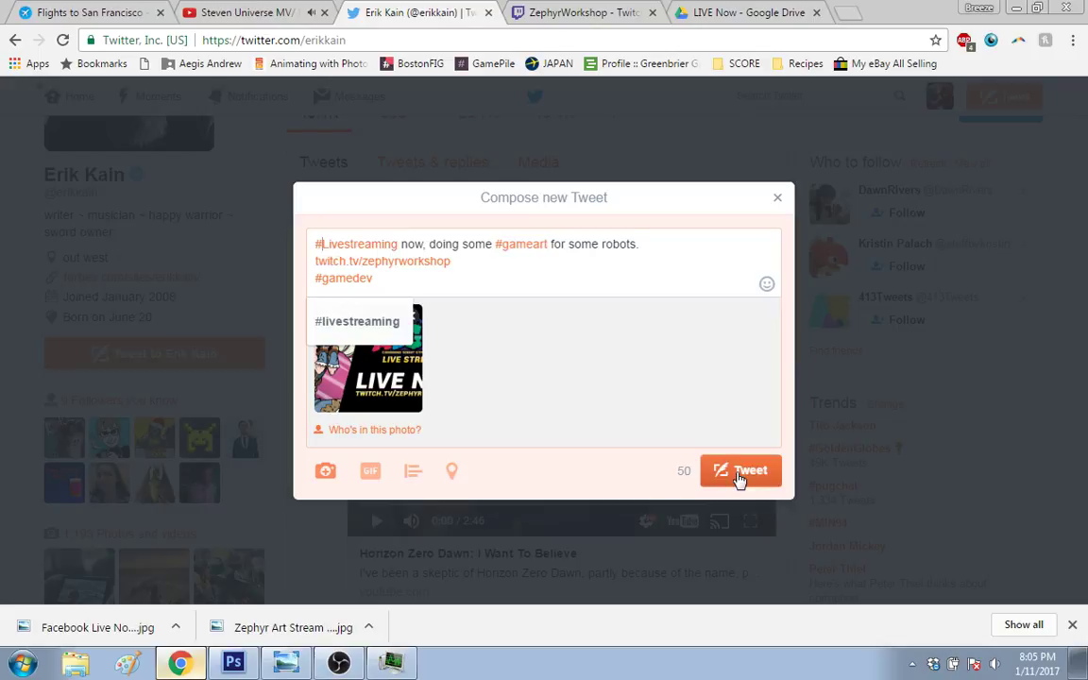
Step: Post the composed livestreaming tweet with its attached LIVE NOW image
left_click(740, 478)
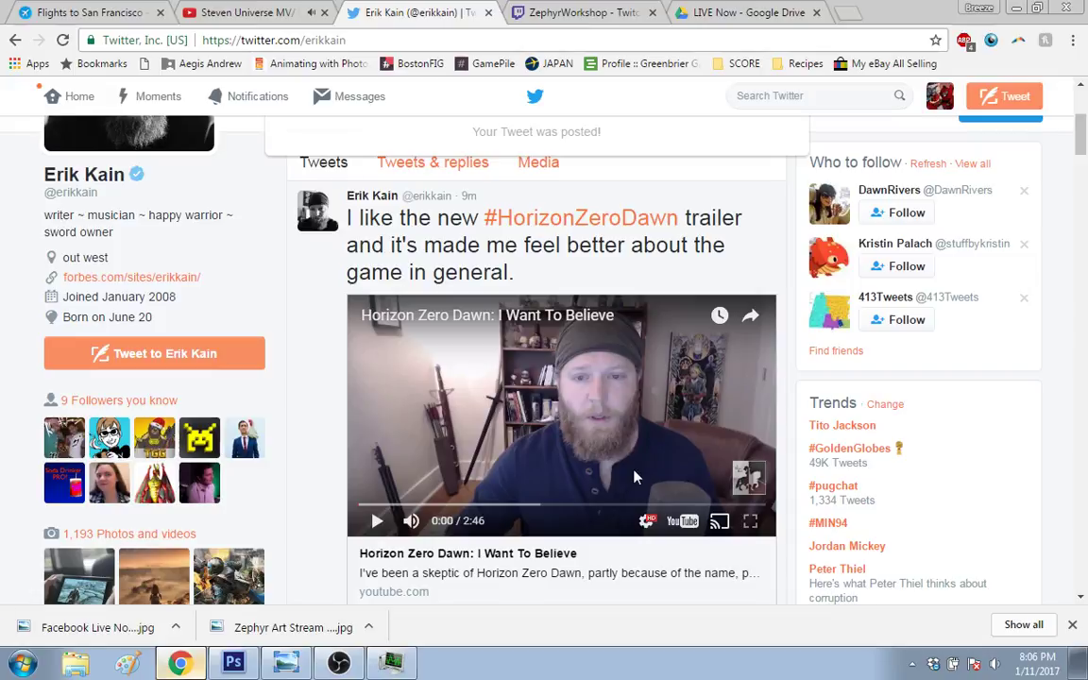
left_click(707, 9)
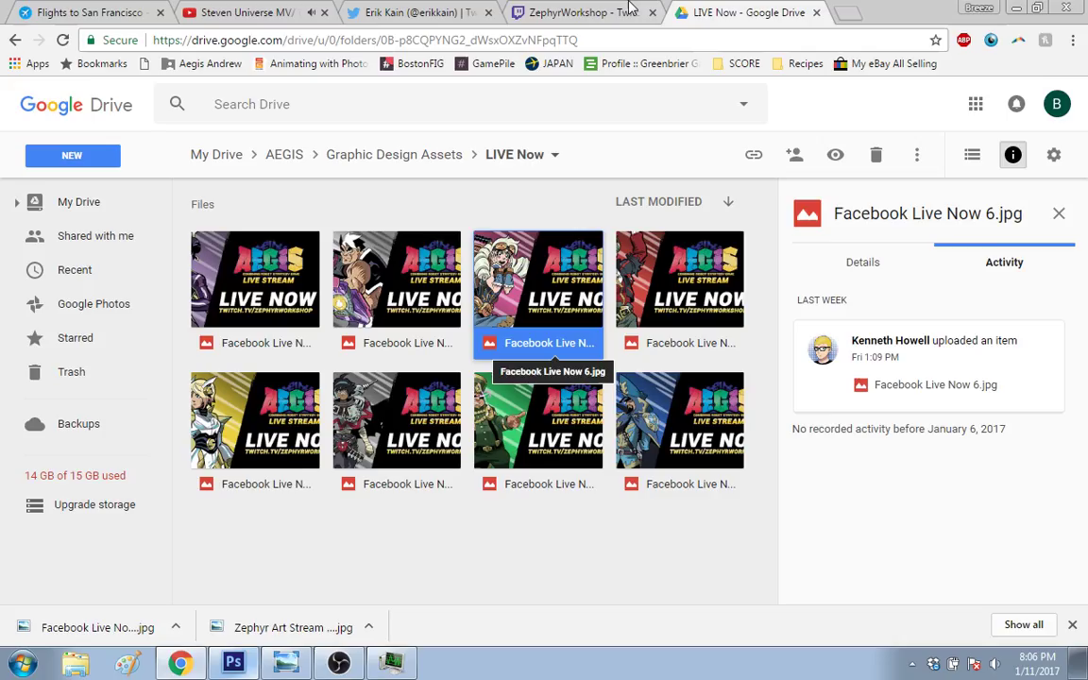
key("ctrl+3")
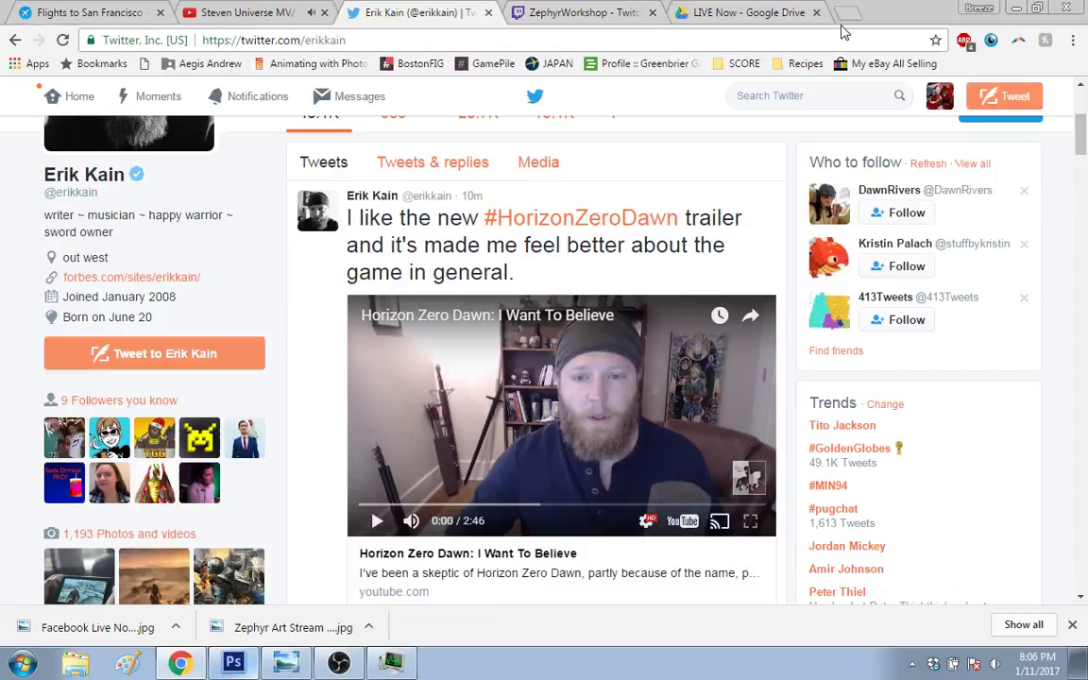
Step: Close the Google Drive page and the downloads bar, leaving the ZephyrWorkshop Twitch channel open in its normal view
left_click(816, 13)
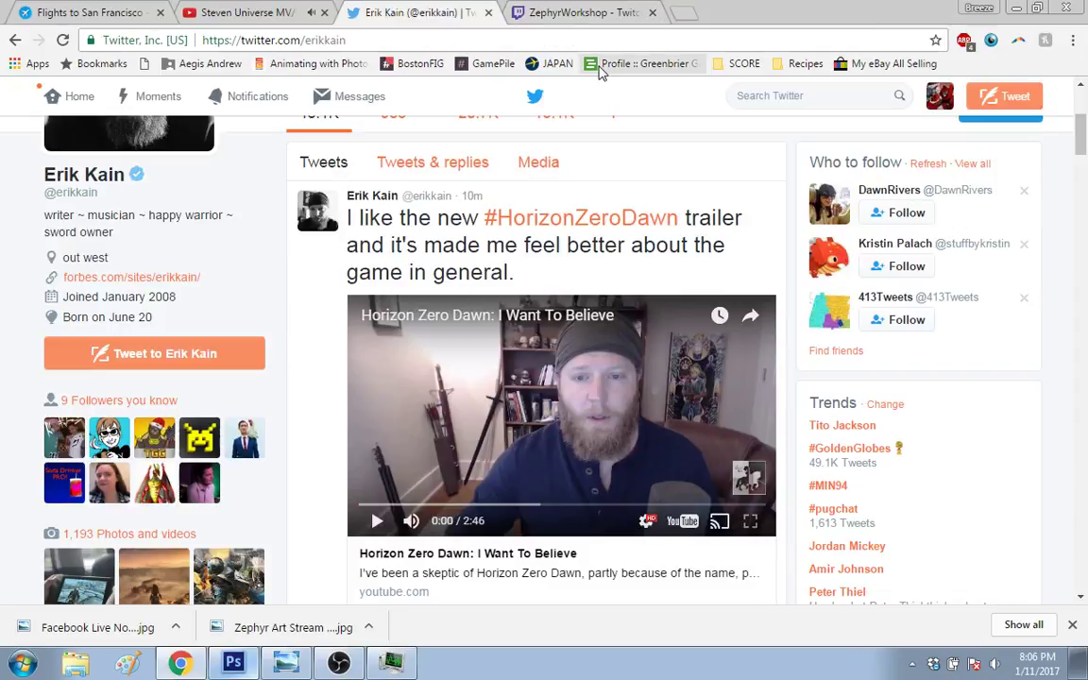
key("ctrl+4")
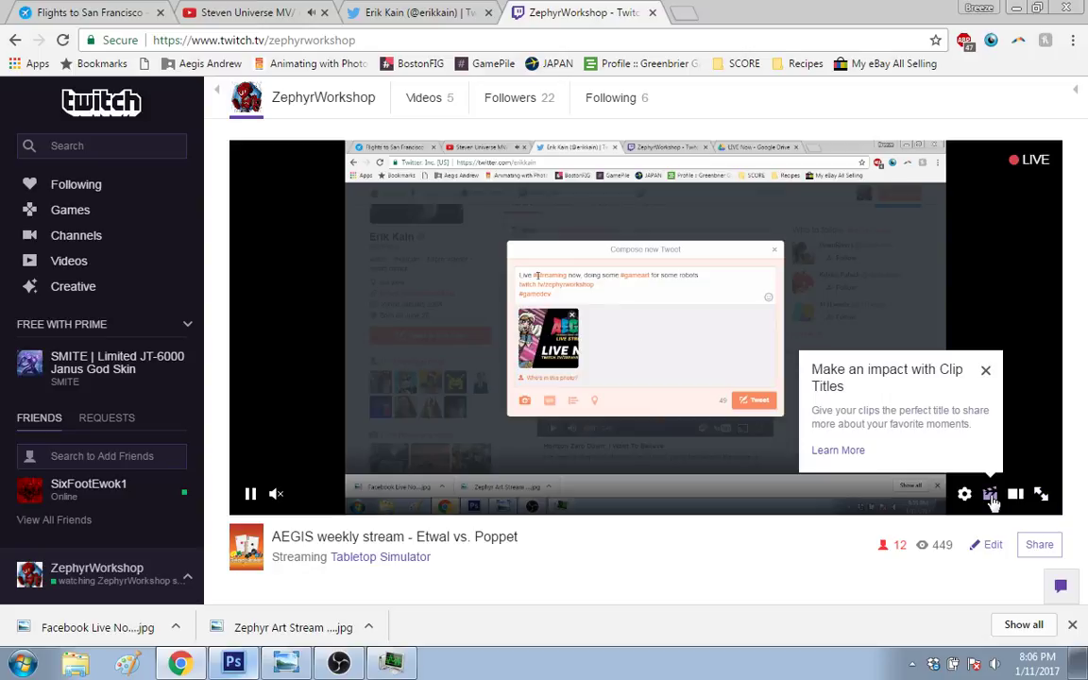
left_click(1016, 494)
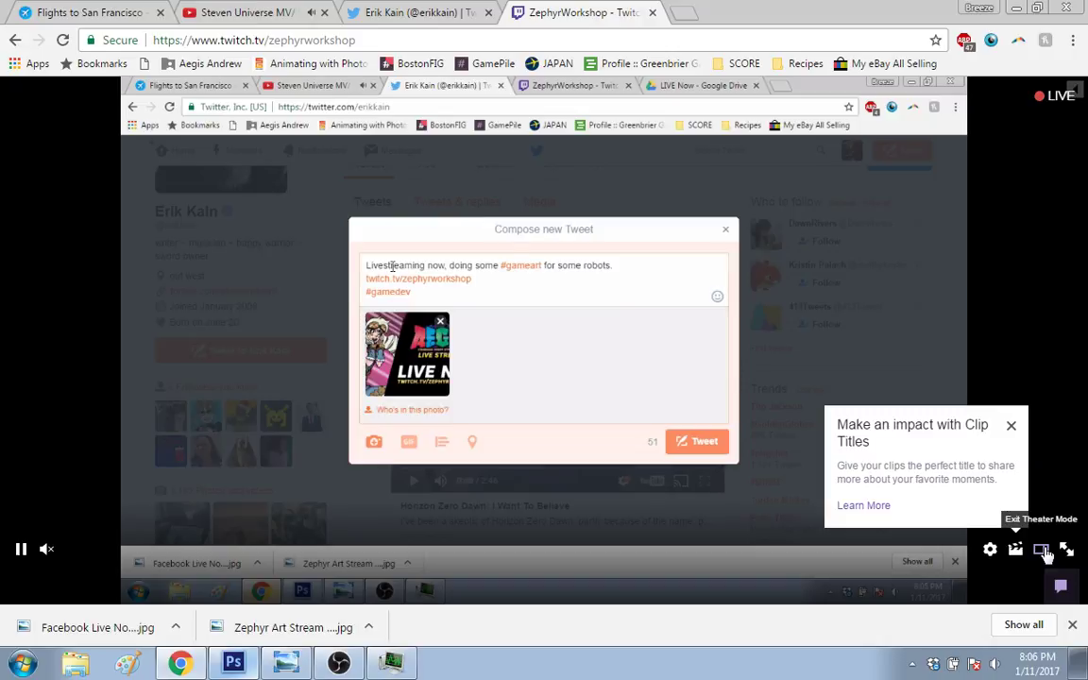
left_click(1043, 551)
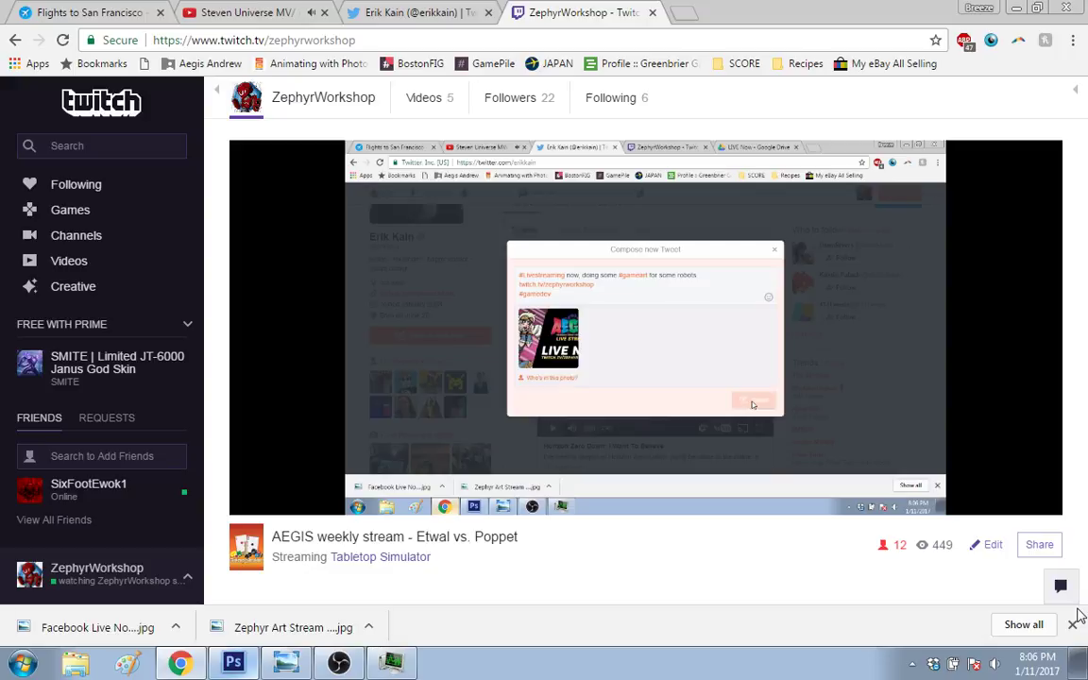
left_click(1074, 622)
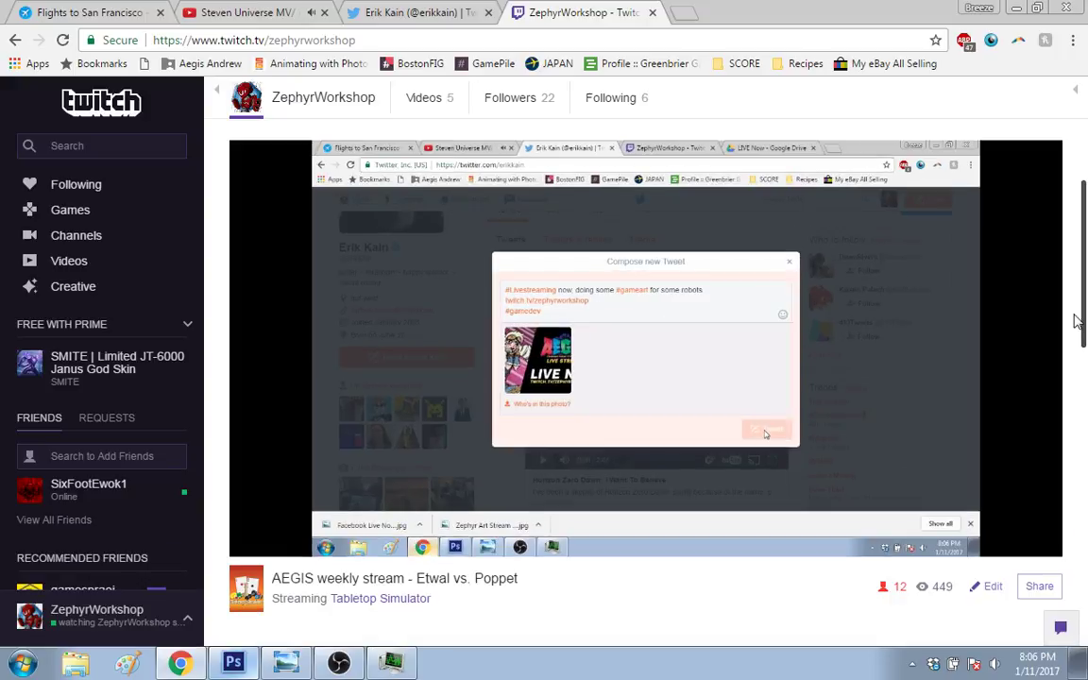
Step: Change the Twitch broadcast title to "AEGIS Weekly Art Stream"
scroll(1077, 321, "down", 3)
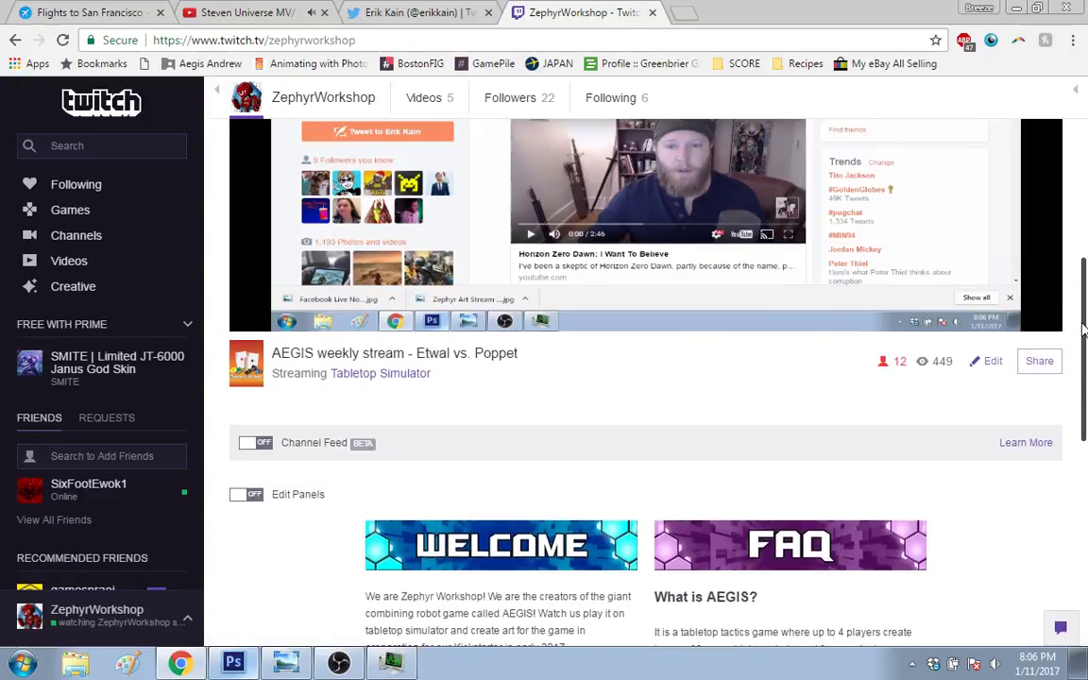
left_click_drag(1086, 364, 1085, 309)
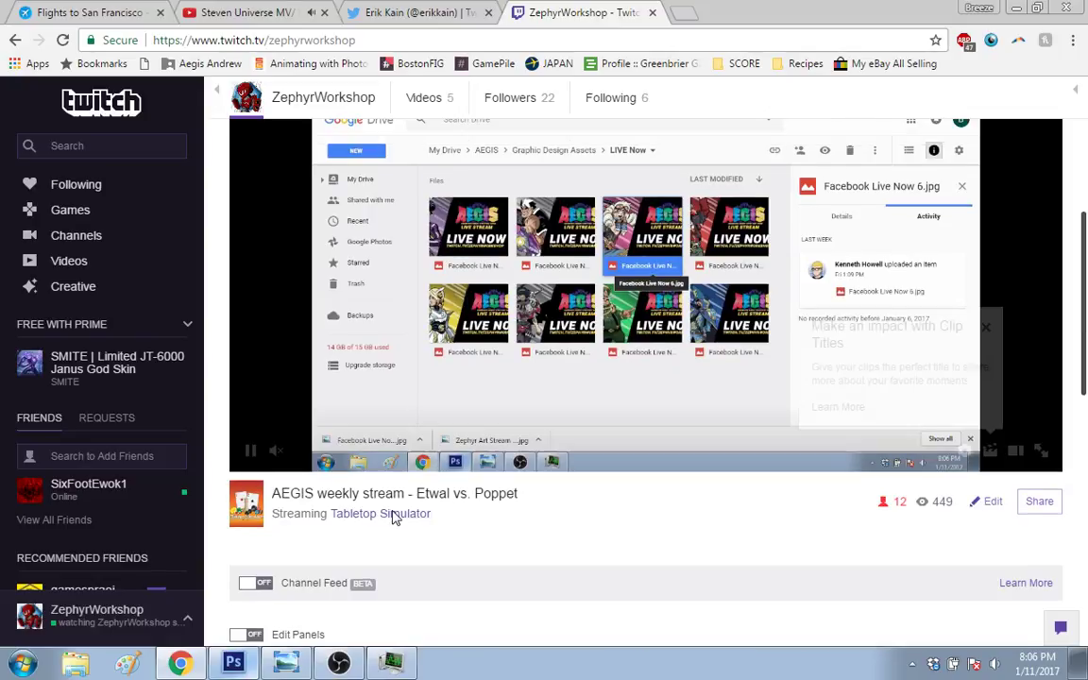
double_click(435, 493)
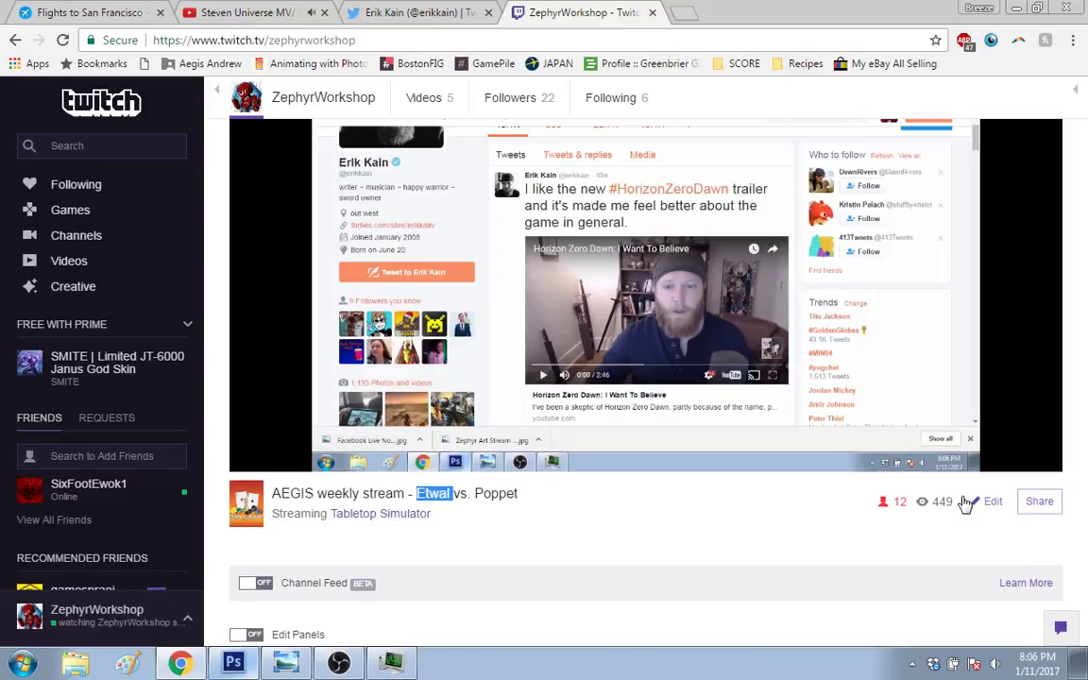
left_click(988, 501)
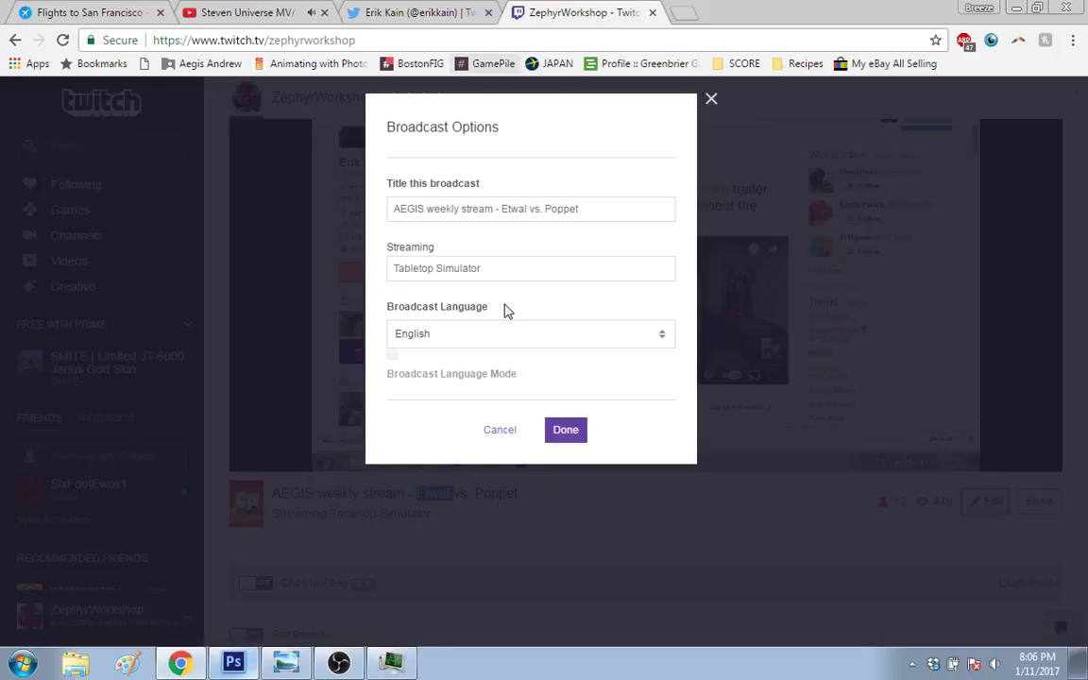
triple_click(544, 212)
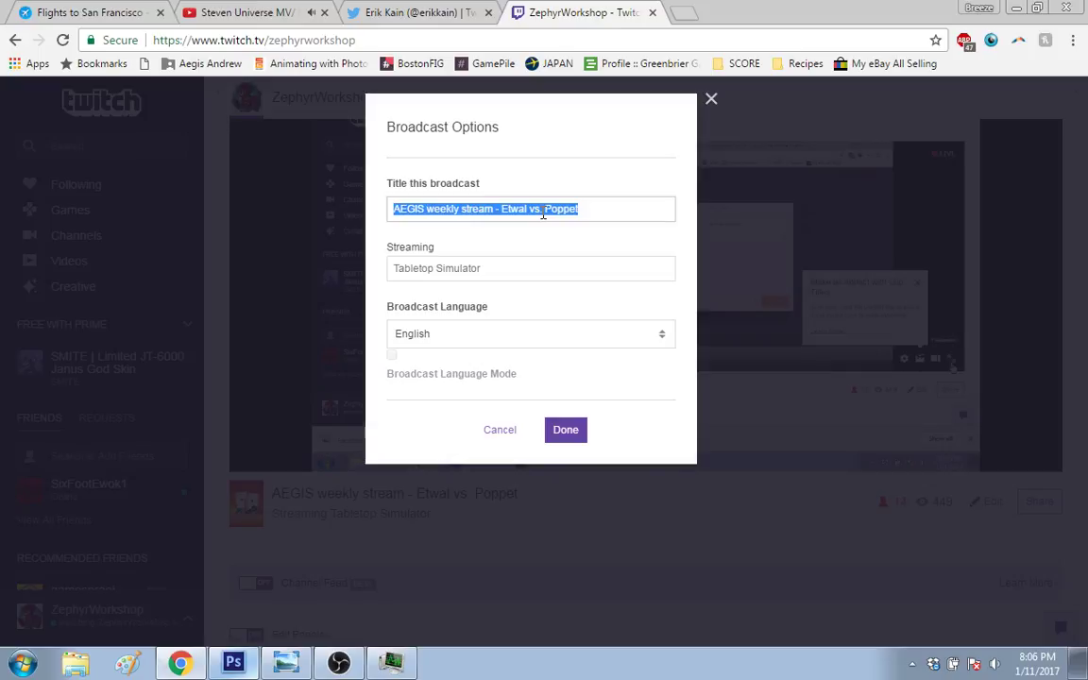
type("AEG")
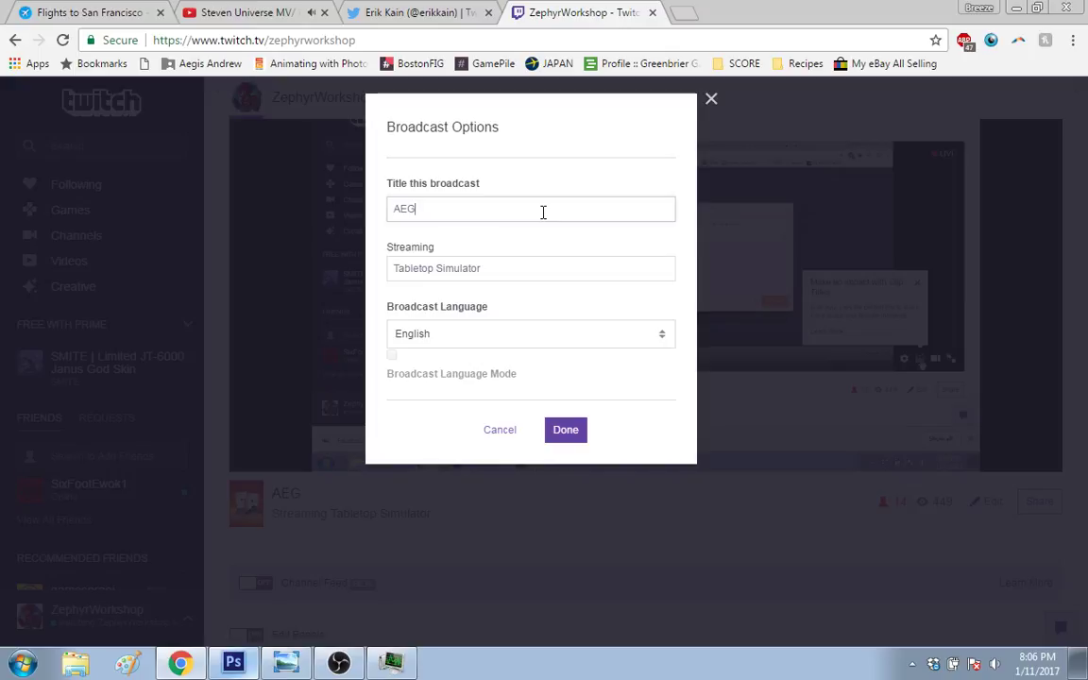
type("IS Weekly Art Stream")
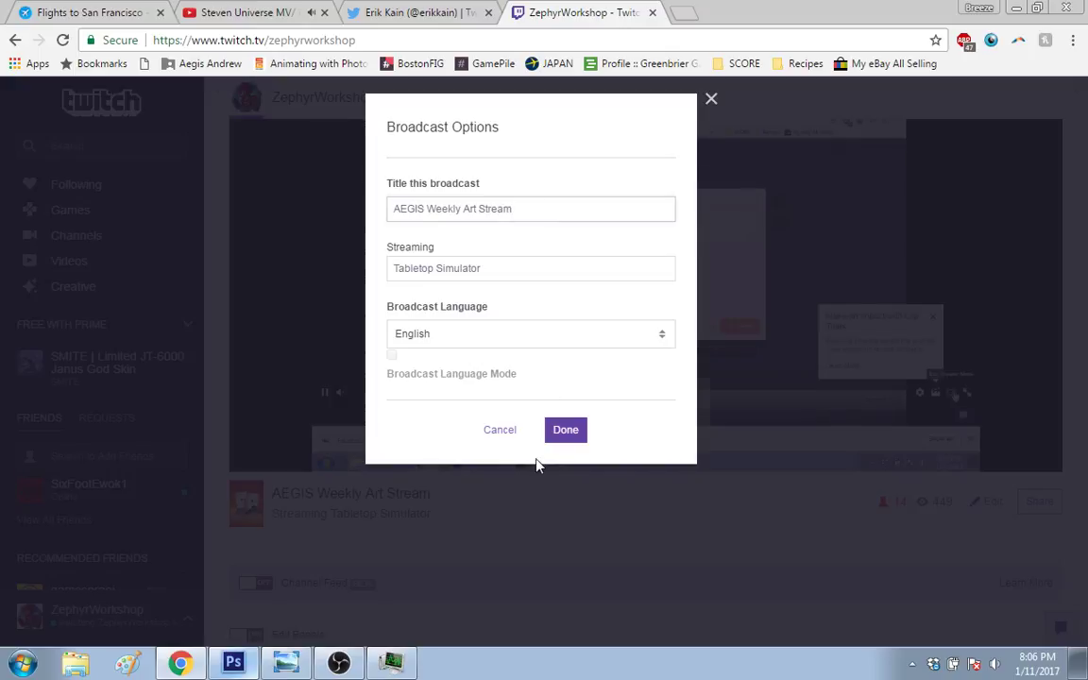
Step: Set the broadcast's streaming category to Creative and save the broadcast options
left_click(504, 266)
type("Creative")
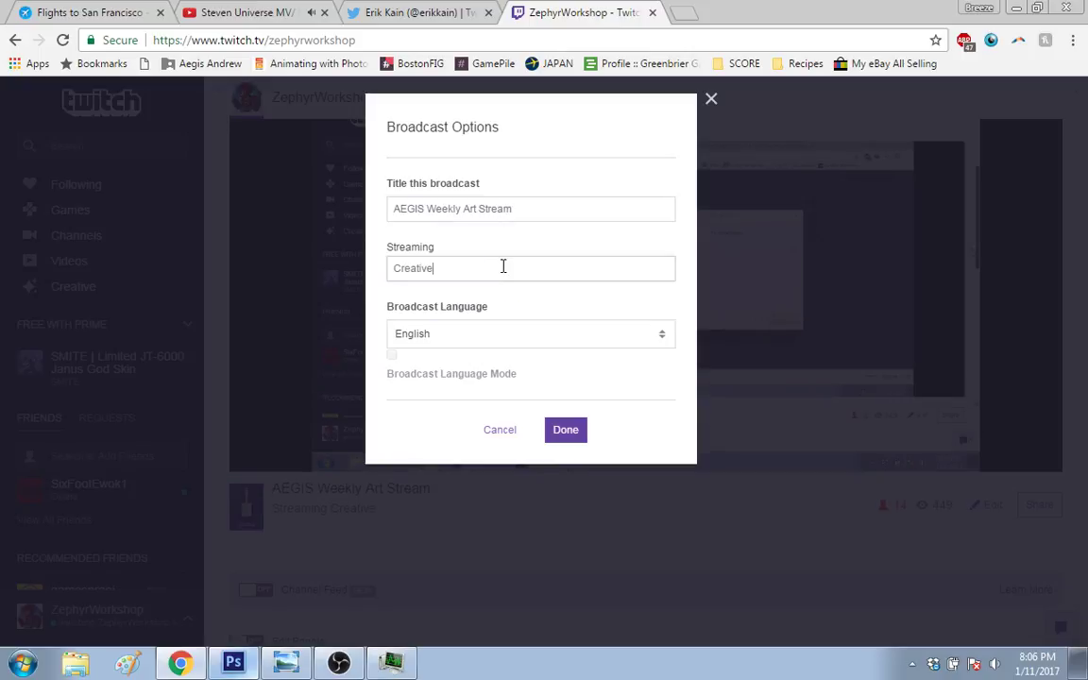
left_click(565, 526)
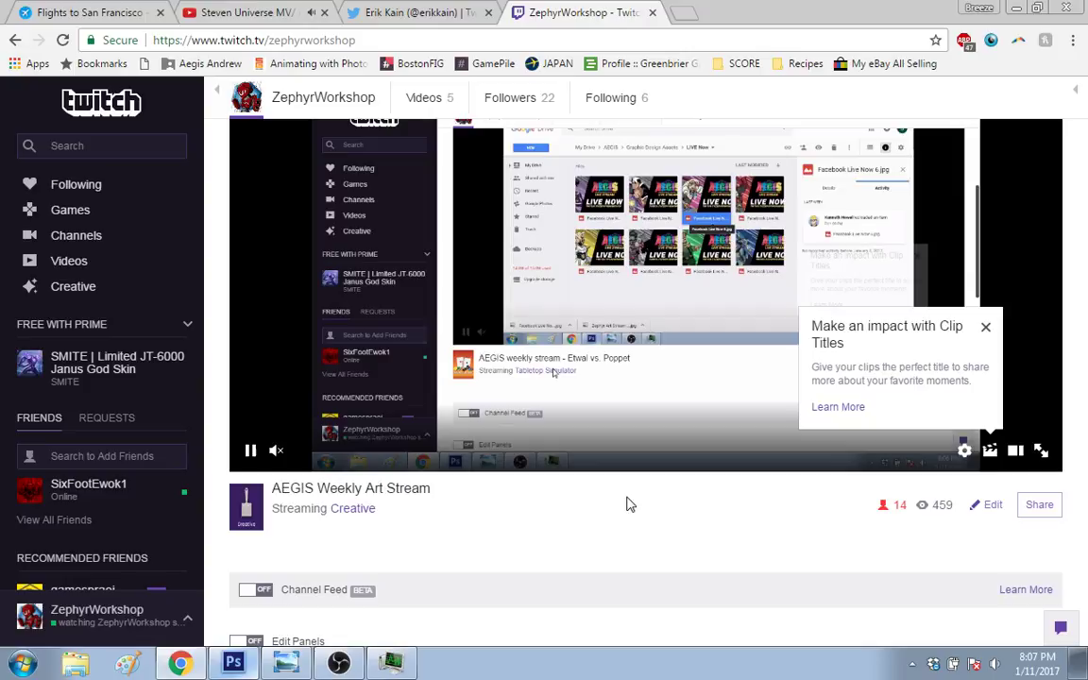
left_click_drag(1086, 336, 1085, 425)
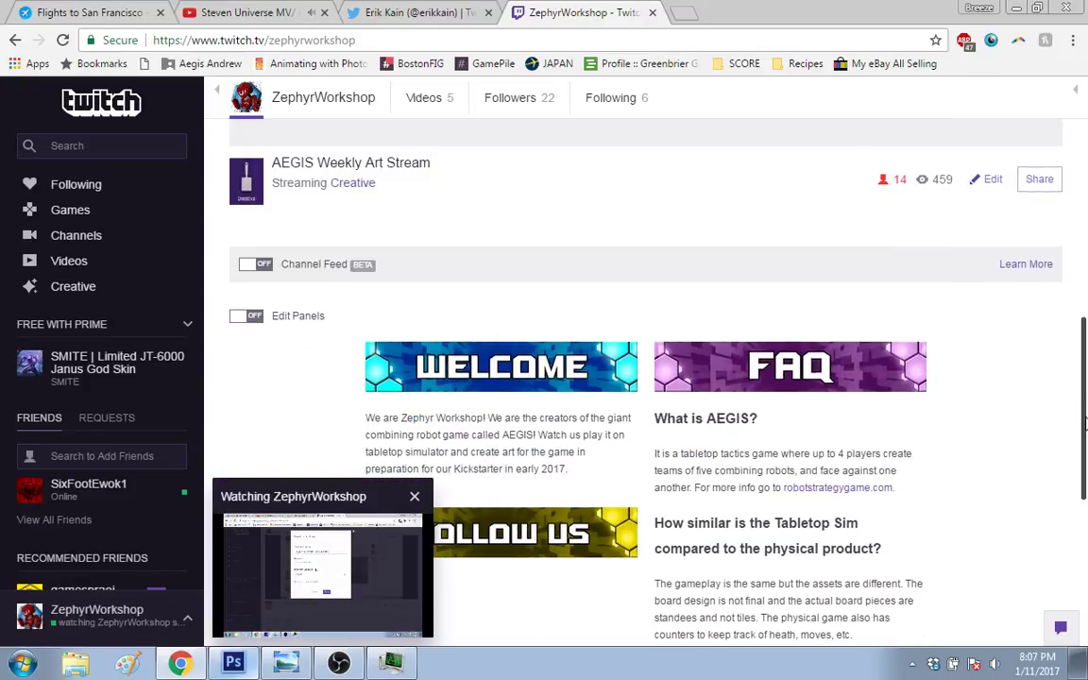
left_click(378, 529)
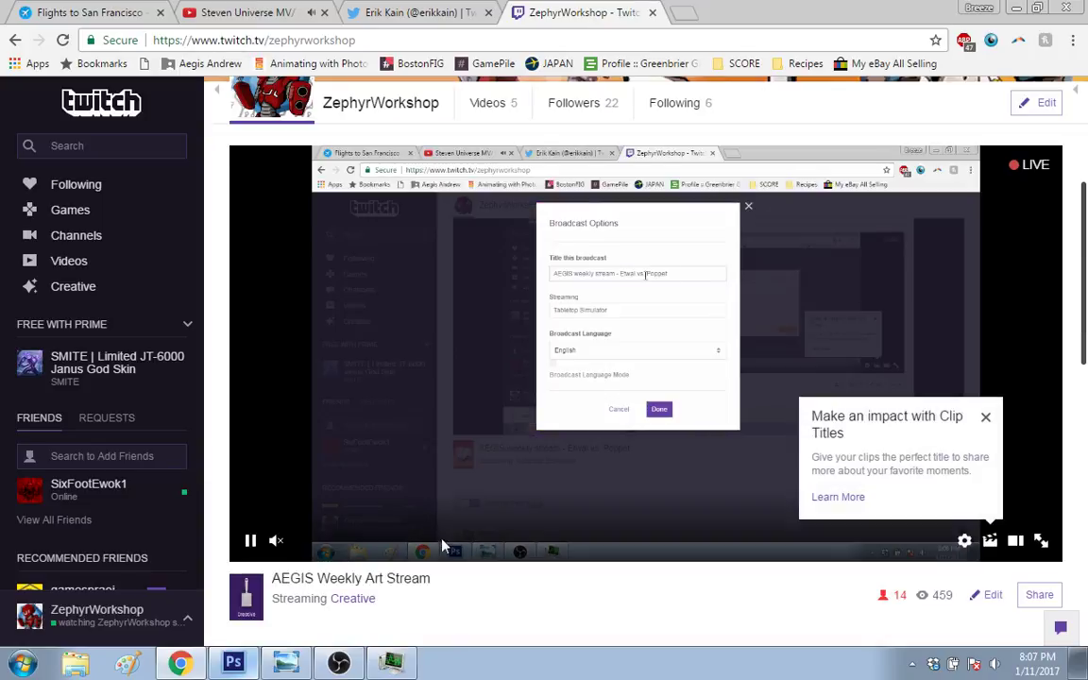
Step: Switch to Photoshop and view the whole ION-121.psd artwork at 50%
left_click(241, 671)
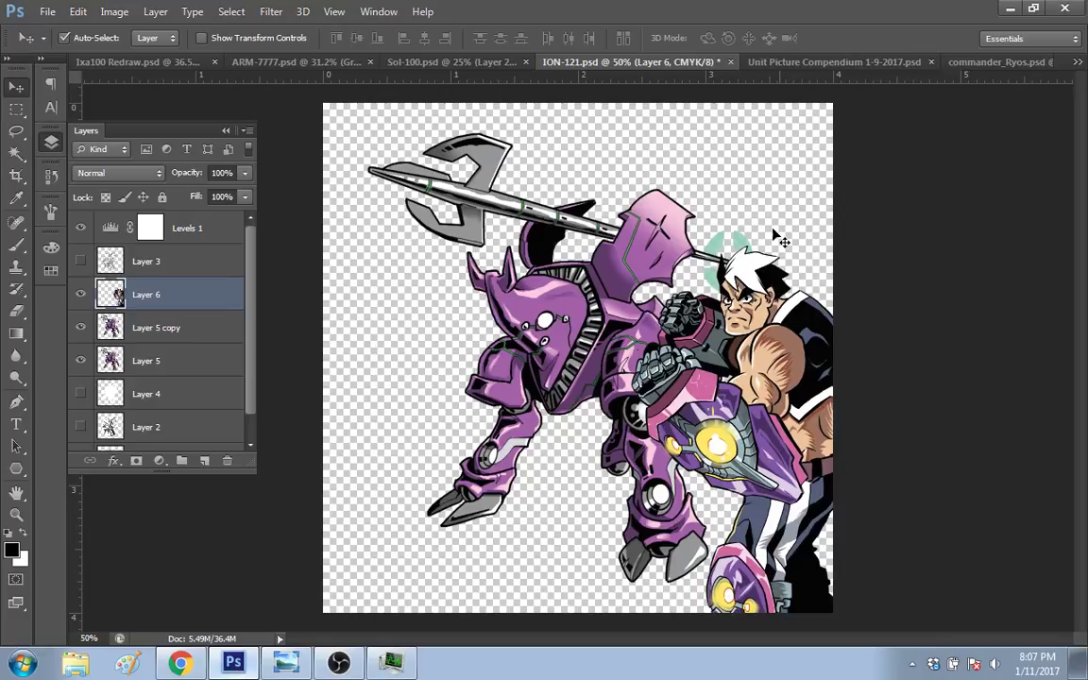
key("z")
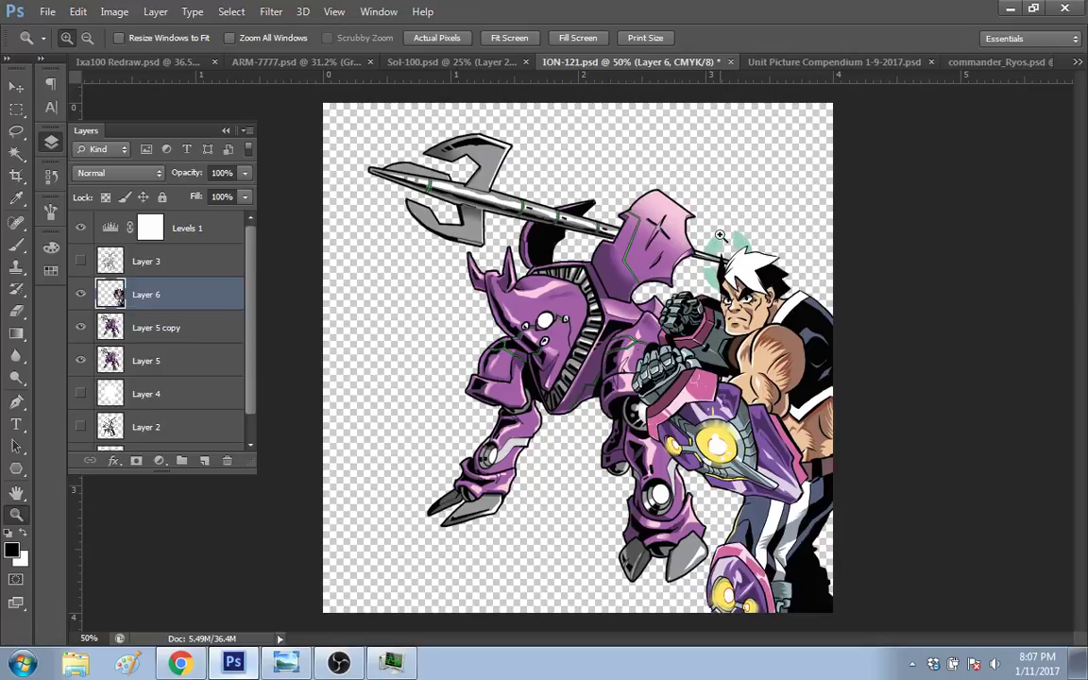
left_click(720, 234, "alt")
left_click(574, 312, "alt")
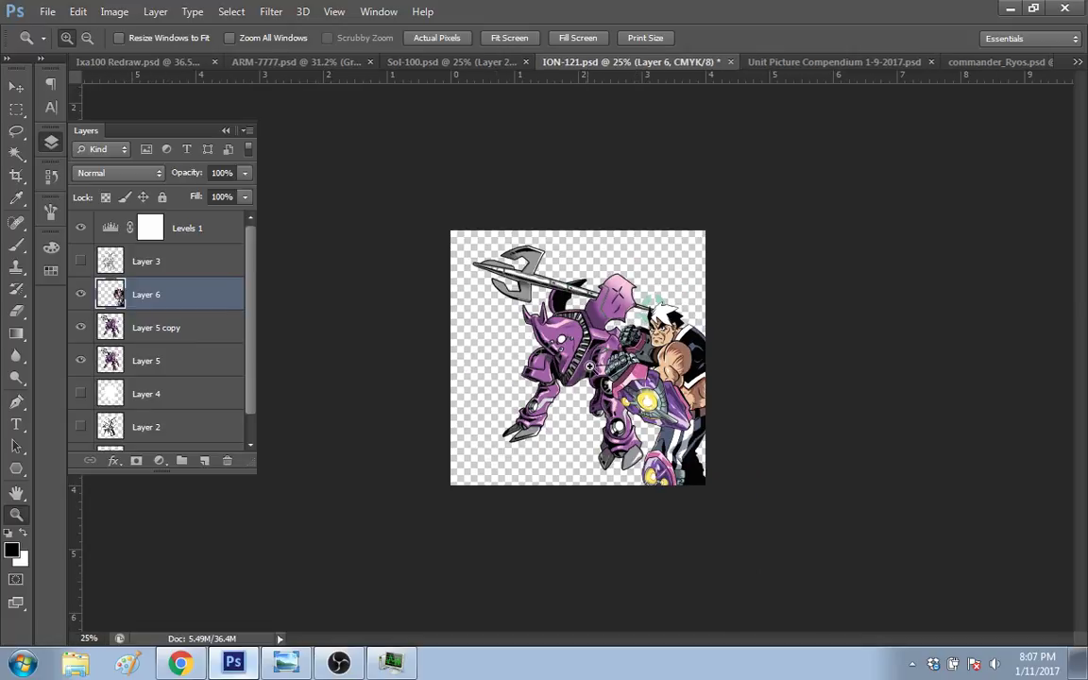
left_click(590, 365)
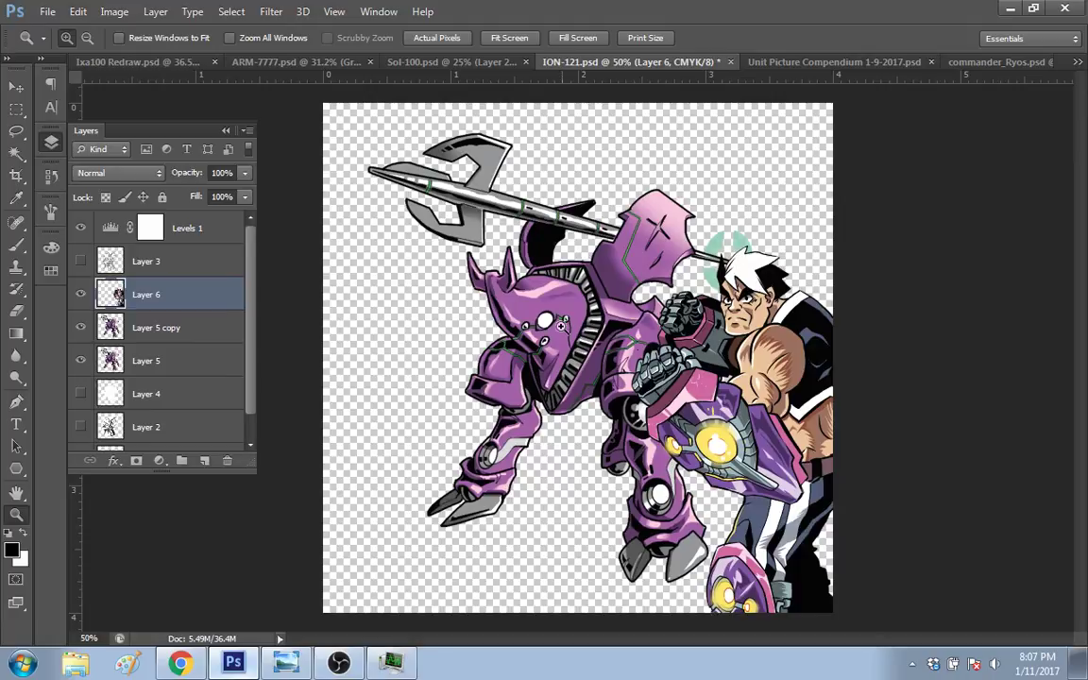
Step: Try to move the purple robot on Layer 5 copy slightly down and to the left
key("v")
left_click_drag(561, 325, 539, 351)
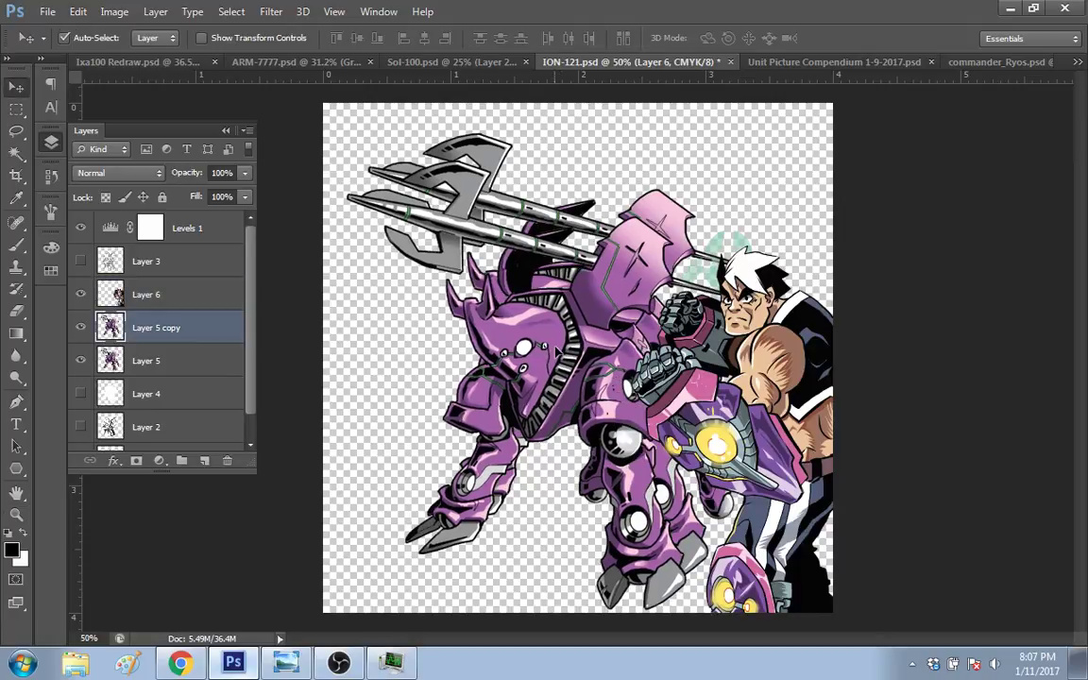
key("ctrl+z")
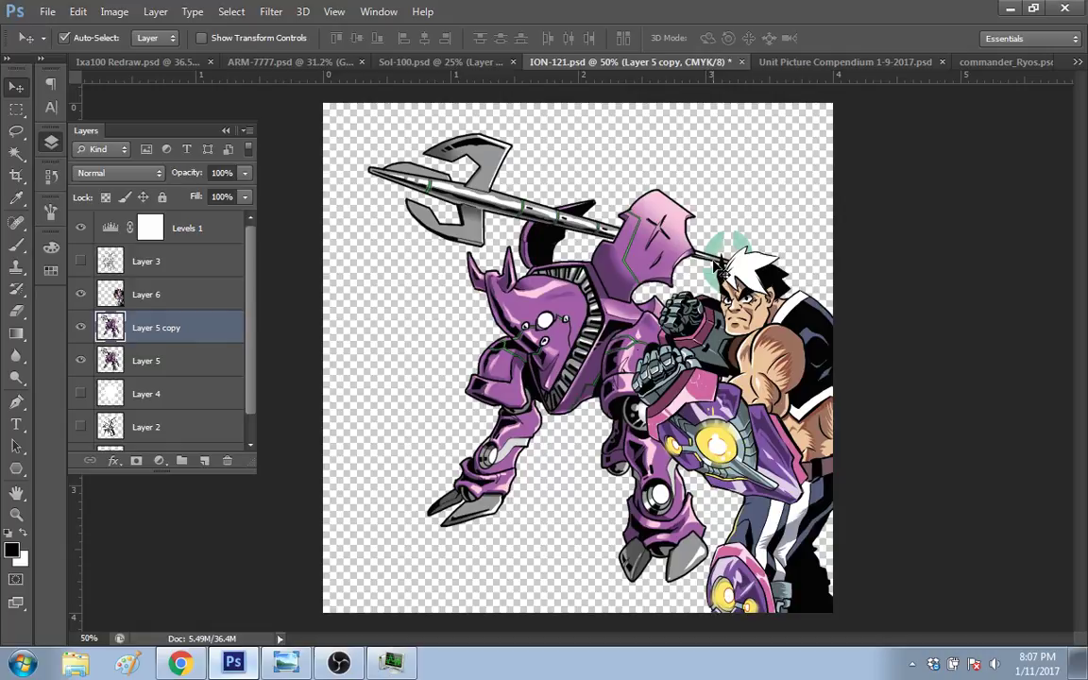
Step: Hide Layer 5 and space out the figures, moving the purple robot left and the armored man toward the canvas's right edge
left_click_drag(819, 376, 785, 291)
left_click_drag(612, 328, 573, 331)
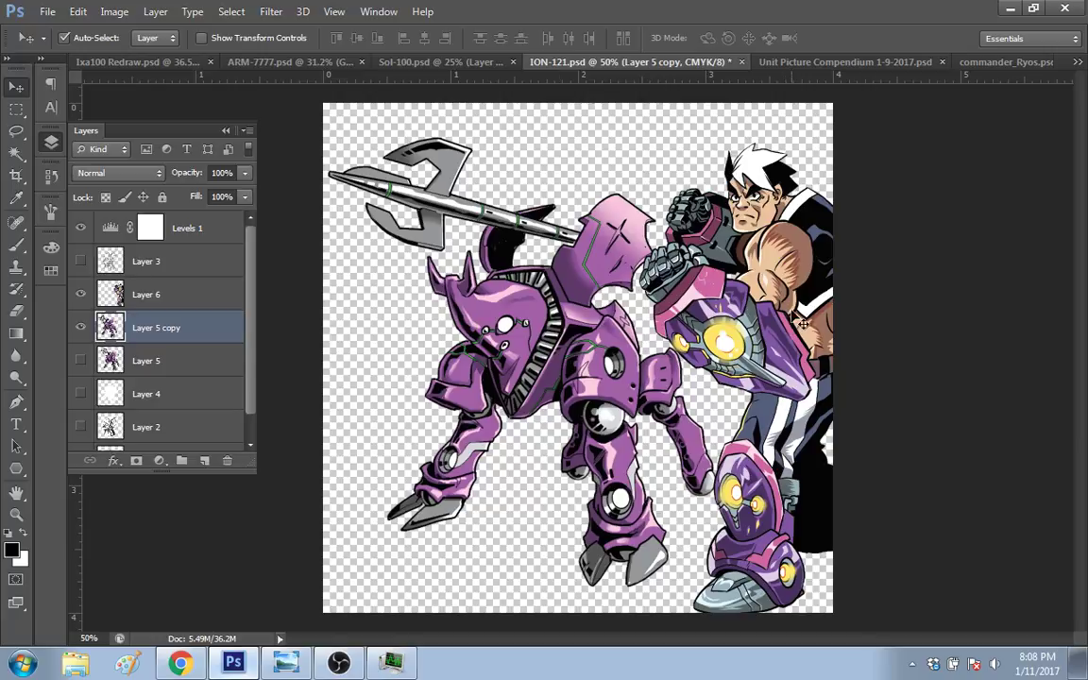
left_click(799, 326)
left_click_drag(796, 319, 801, 381)
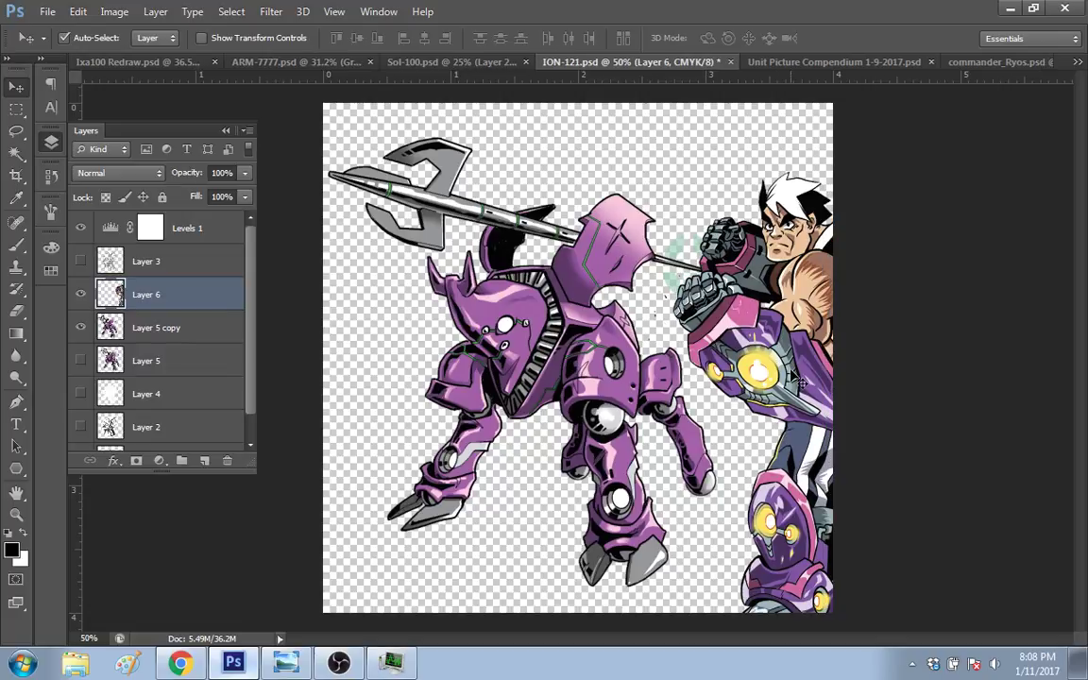
Step: Set up the Brush tool with purple sampled from the robot and a brush size of 25
key("b")
left_click(492, 378, "alt")
key("bracketleft")
key("bracketleft")
key("bracketleft")
key("bracketleft")
key("bracketleft")
key("bracketleft")
key("bracketleft")
key("bracketleft")
key("bracketleft")
key("bracketleft")
key("bracketleft")
key("bracketleft")
key("bracketleft")
key("bracketleft")
key("bracketleft")
key("bracketleft")
key("bracketleft")
key("bracketleft")
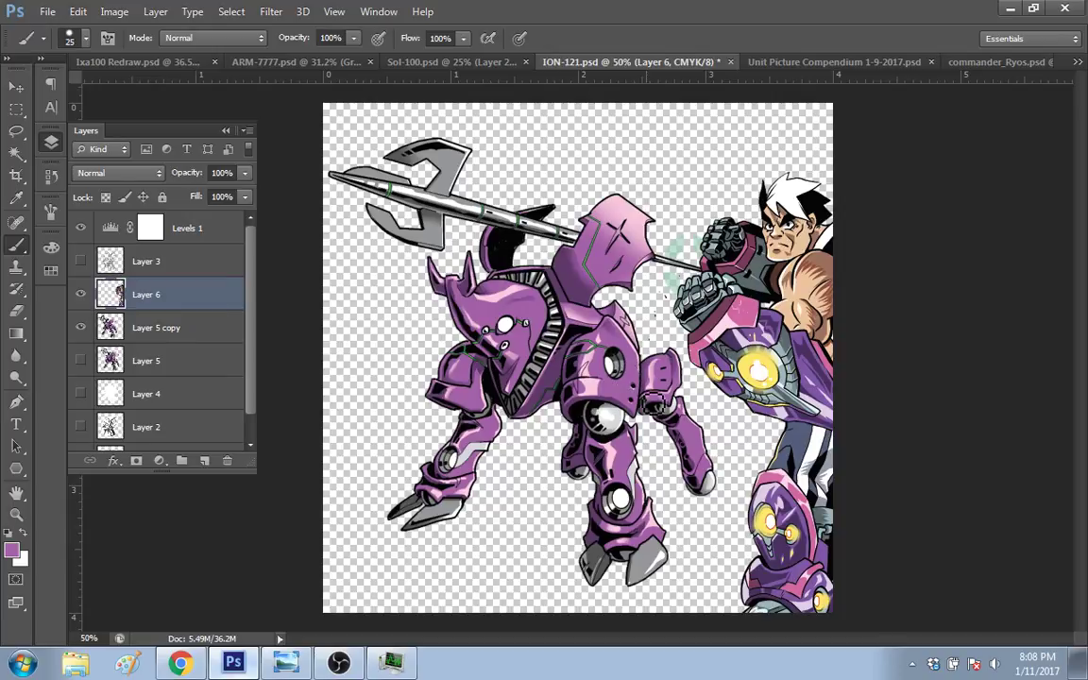
Step: Shift the armored man on Layer 6 left so he stands closer to the purple robot
key("z")
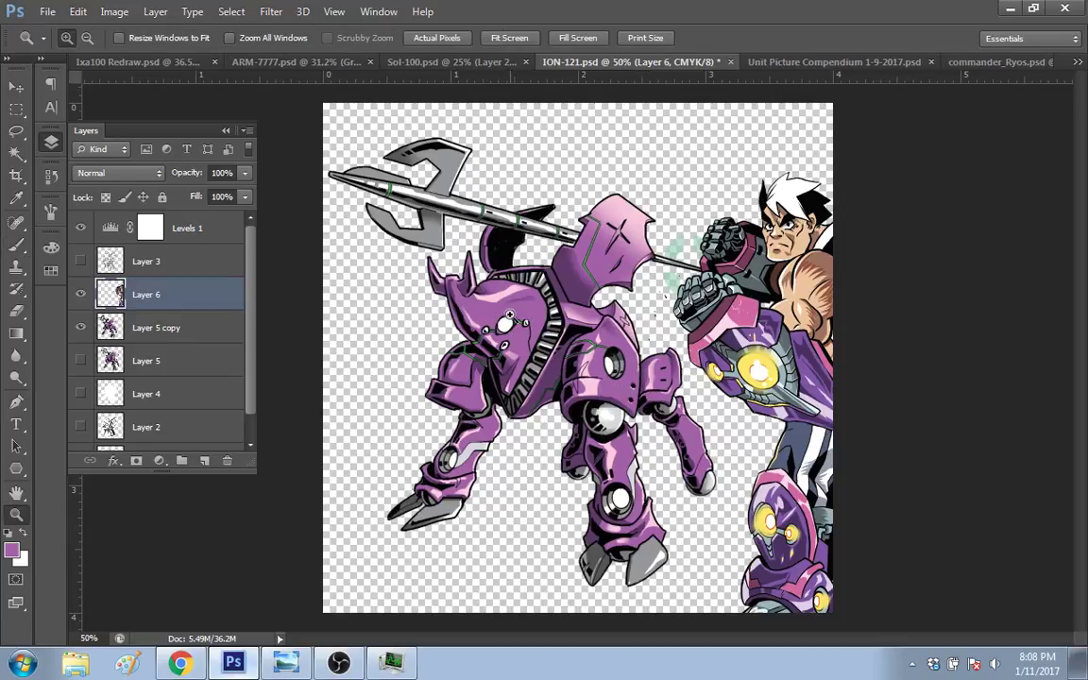
left_click(510, 318)
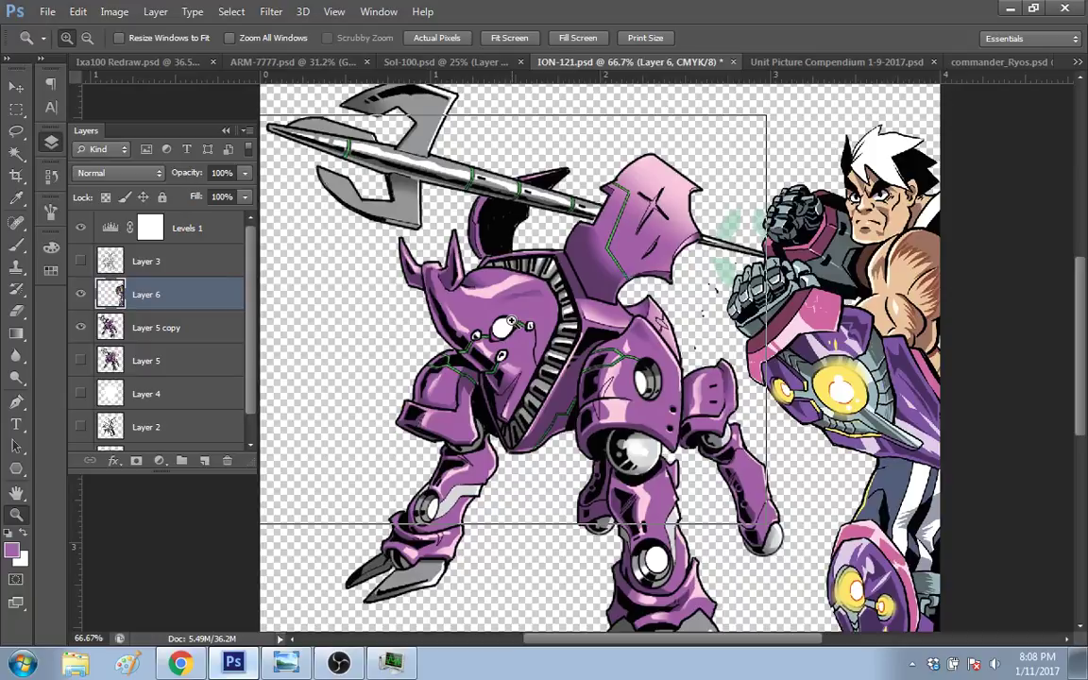
left_click(510, 321)
key("b")
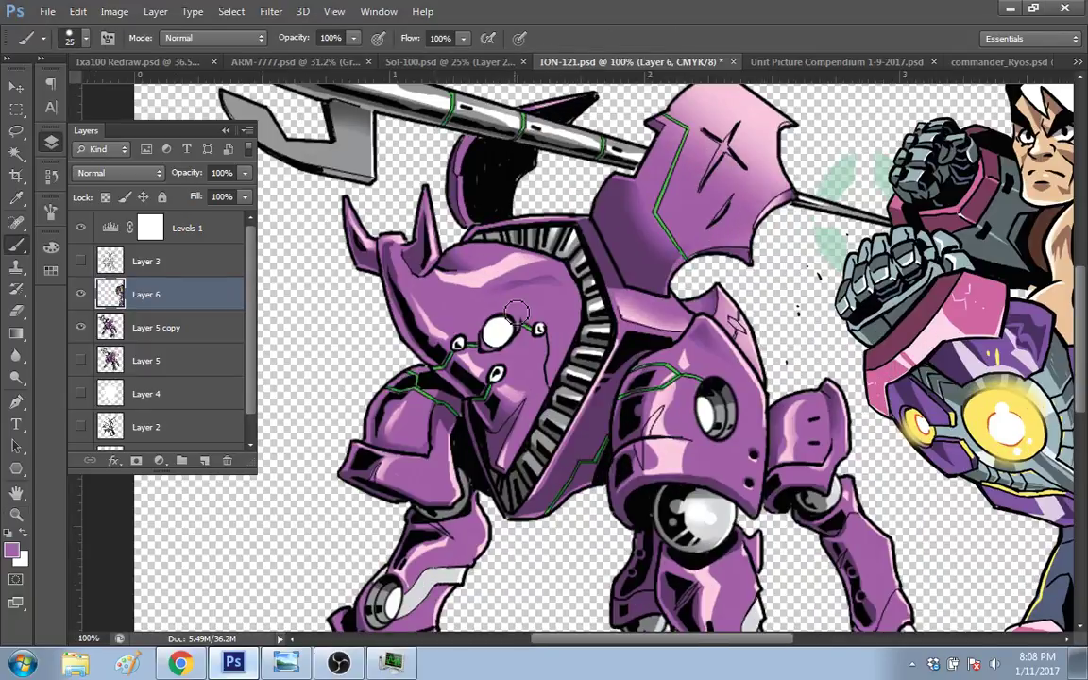
left_click_drag(472, 247, 446, 293)
left_click_drag(727, 639, 781, 644)
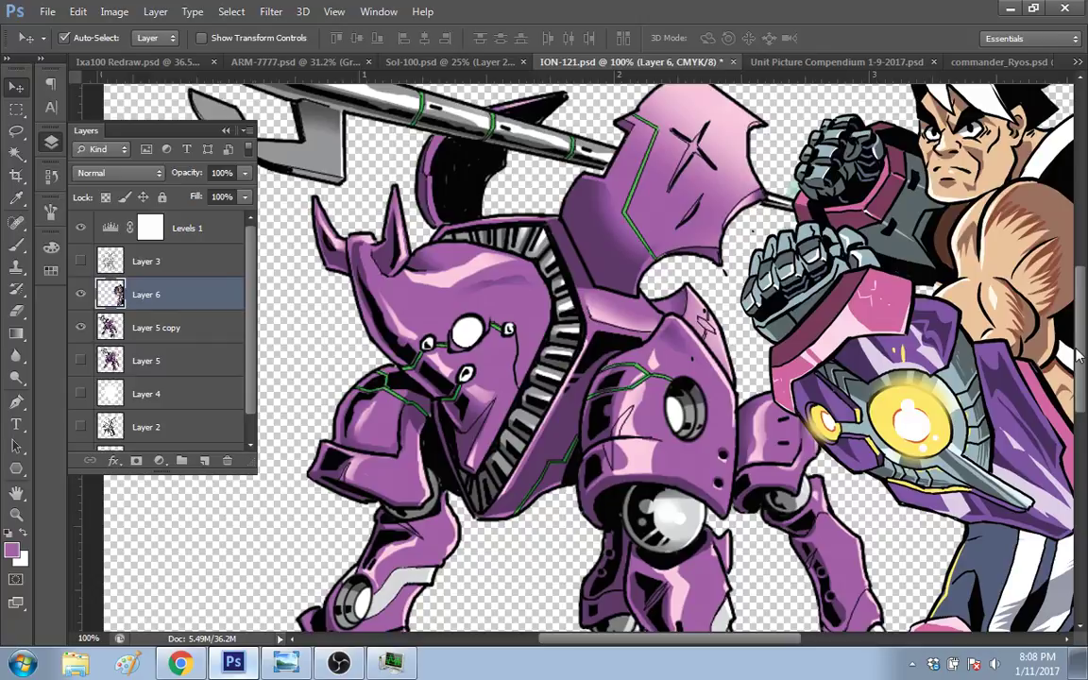
mouse_move(1080, 355)
left_mouse_down()
mouse_move(1084, 333)
mouse_move(1084, 356)
left_mouse_up()
Step: Move the armored man on Layer 6 up and slightly left so his front boot fits inside the canvas
key("z")
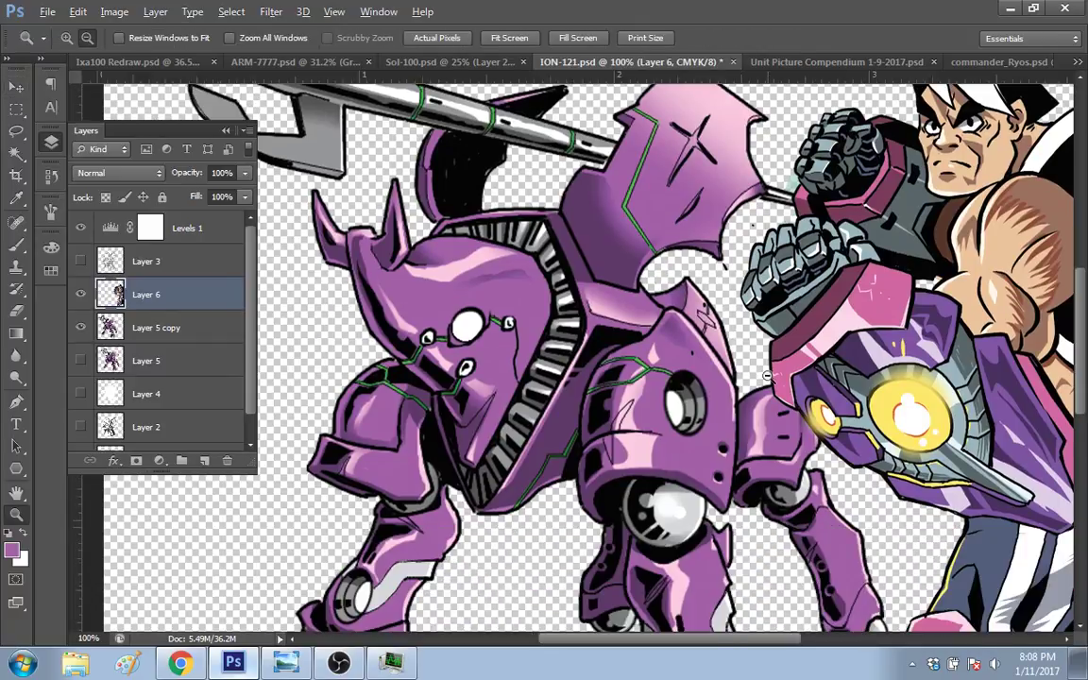
left_click(767, 375, "alt")
left_click(767, 375, "alt")
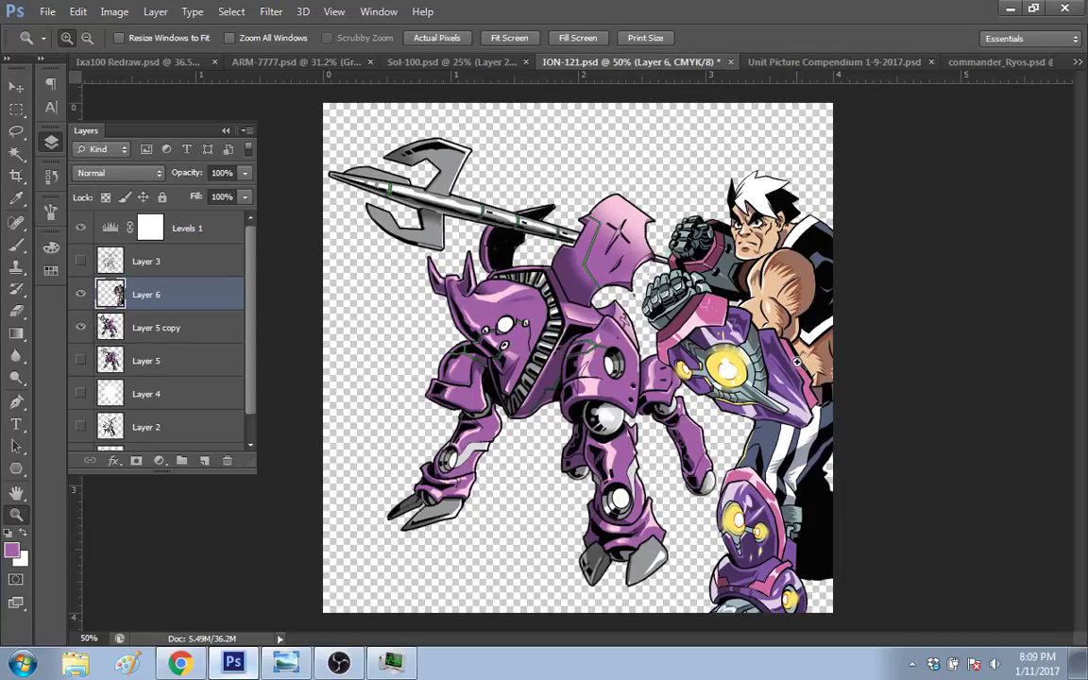
key("v")
left_click_drag(765, 380, 779, 360)
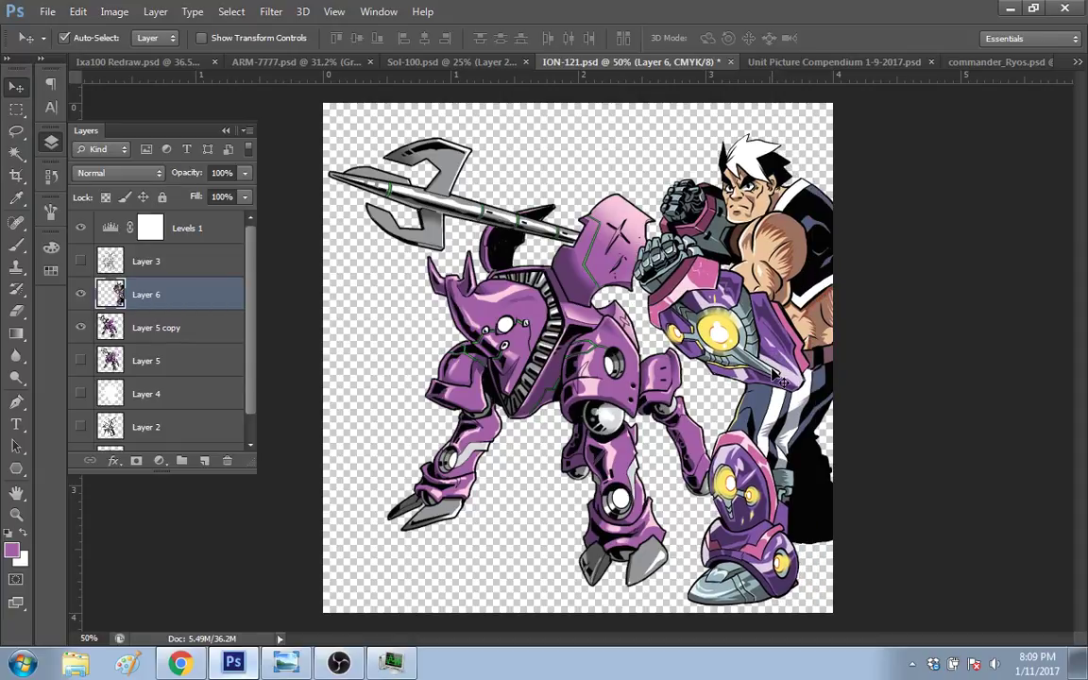
Step: Reposition the armored man on Layer 6 slightly higher and to the right, clear of the purple robot's rear leg
left_click_drag(777, 379, 767, 381)
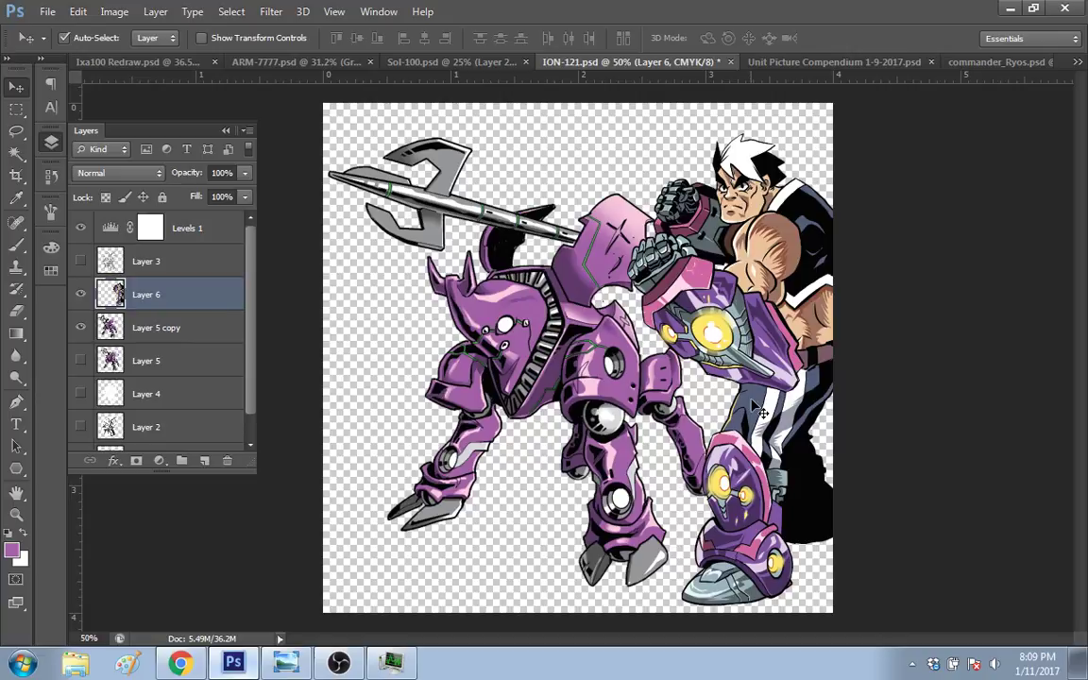
left_click_drag(784, 381, 766, 379)
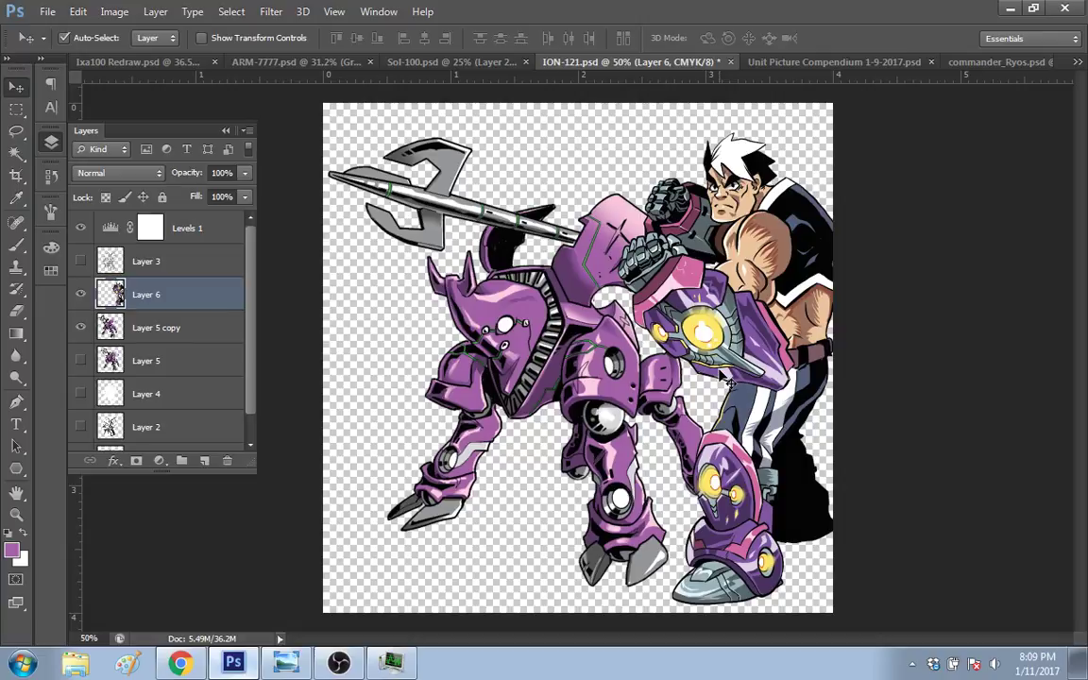
mouse_move(776, 364)
left_mouse_down()
mouse_move(799, 361)
mouse_move(793, 355)
left_mouse_up()
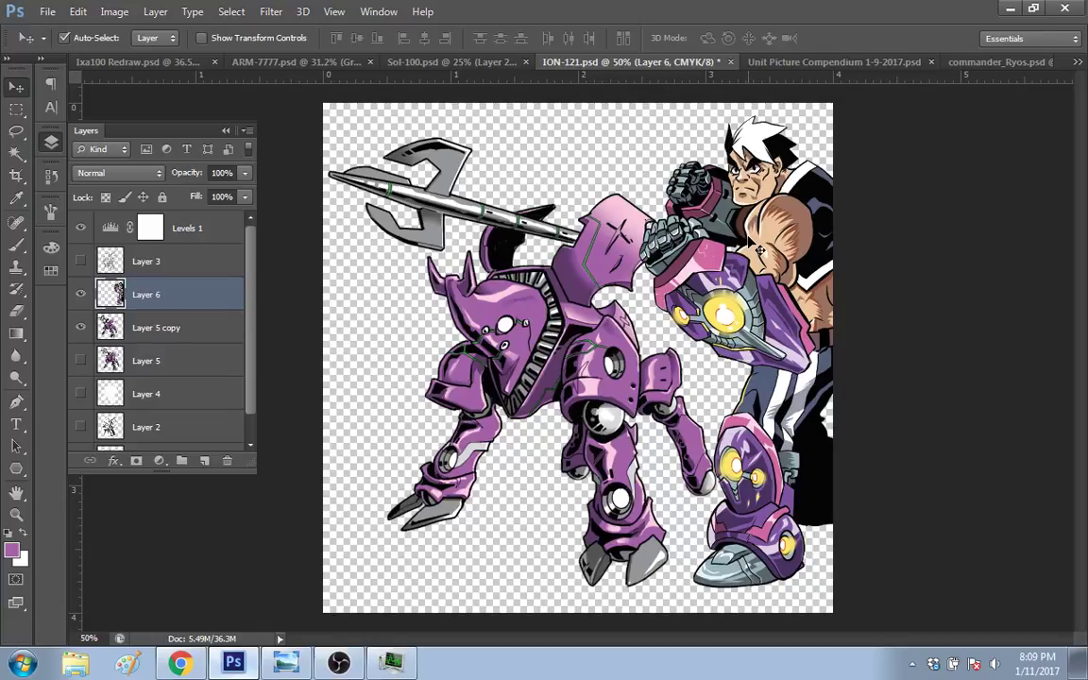
Step: Switch to the Unit Picture Compendium 1-9-2017.psd document and collapse its Intel layer group
left_click(853, 62)
key("z")
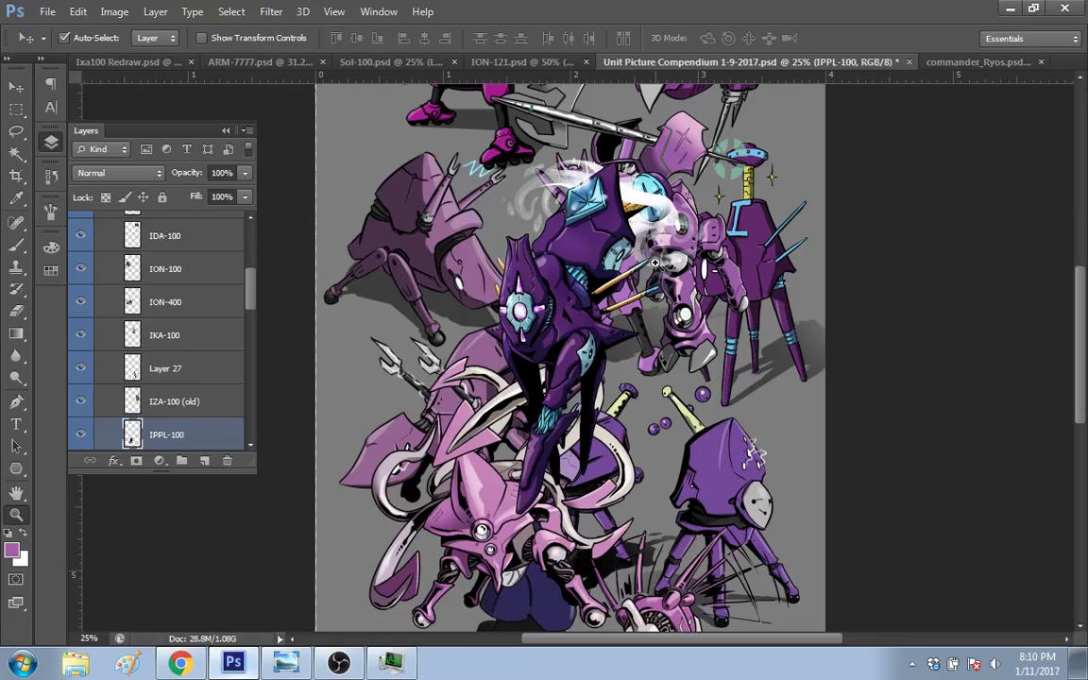
left_click(654, 263, "alt")
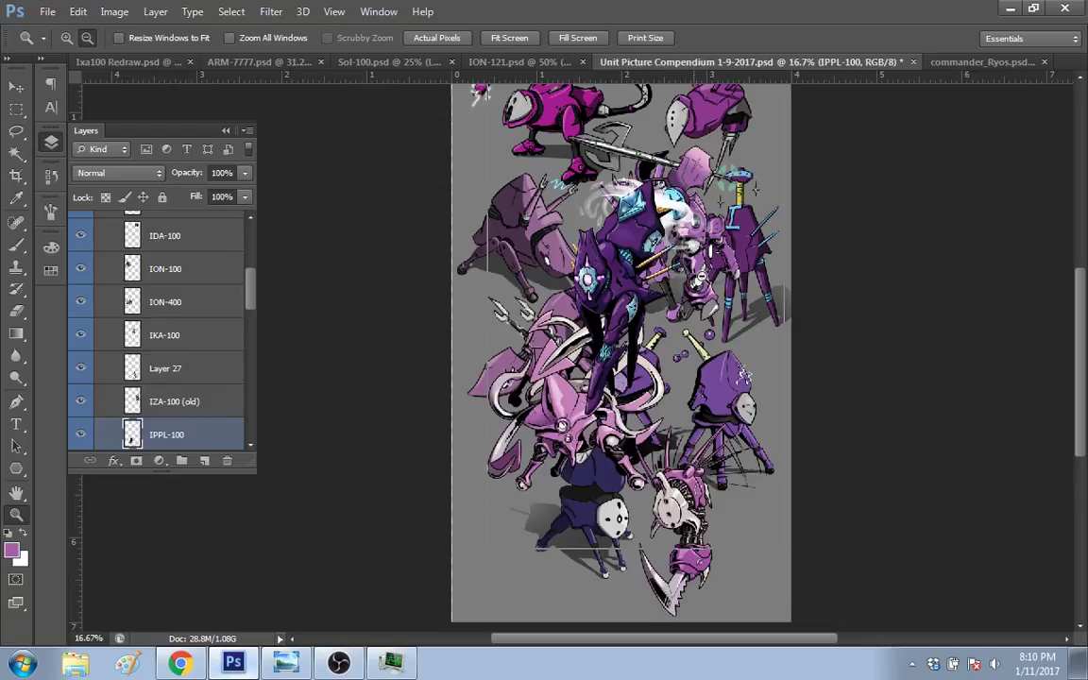
scroll(252, 272, "up", 4)
left_click_drag(256, 272, 256, 259)
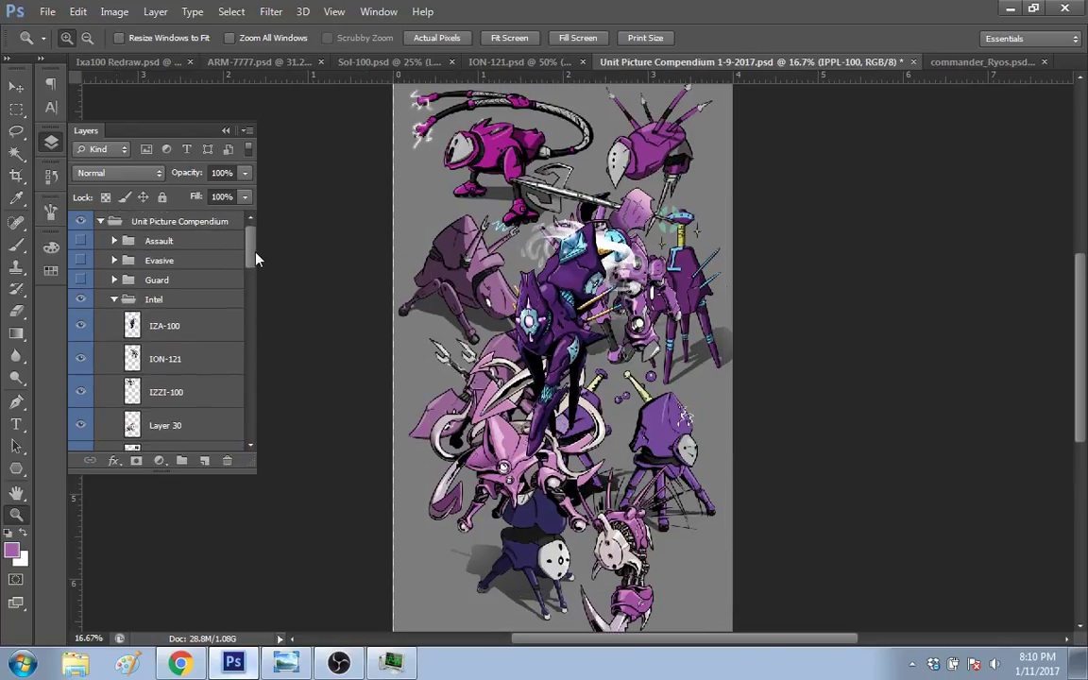
left_click(180, 300)
left_click(114, 300)
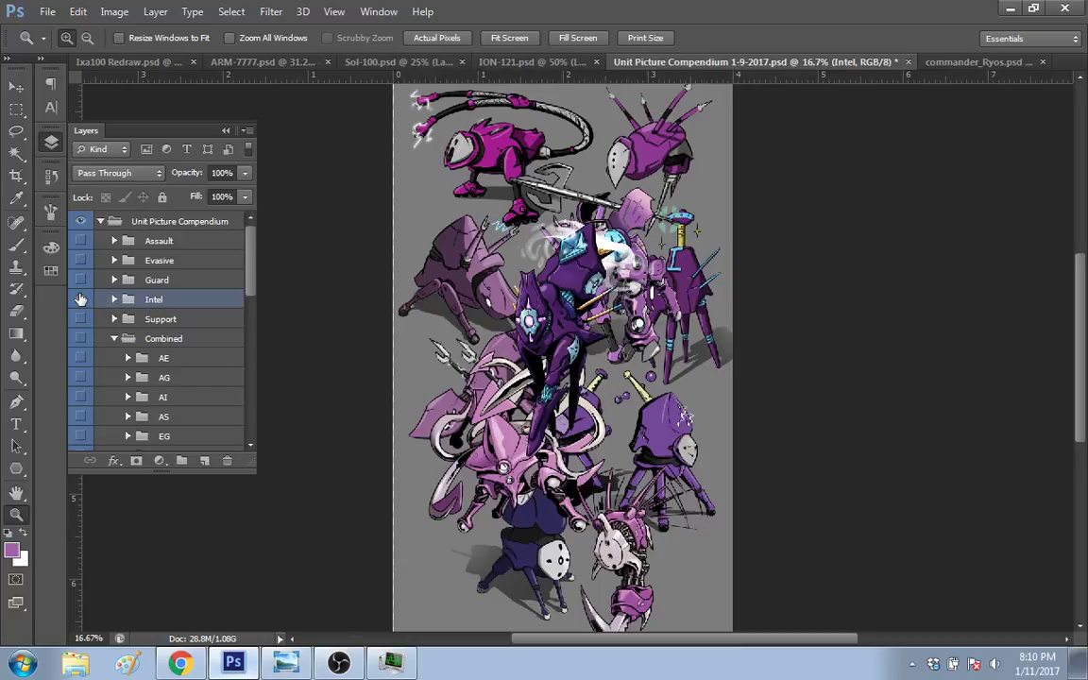
Step: Show the Guard group's green units alone by hiding Intel, and switch the visibility back to the Intel group only
left_click(81, 280)
left_click(114, 280)
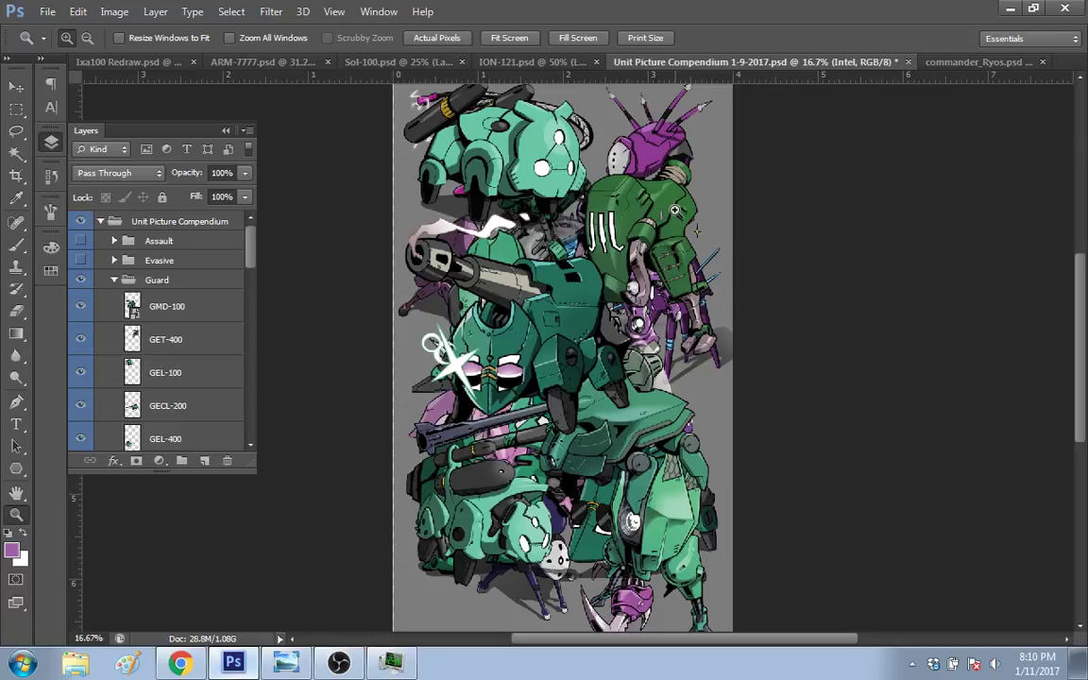
scroll(219, 293, "down", 5)
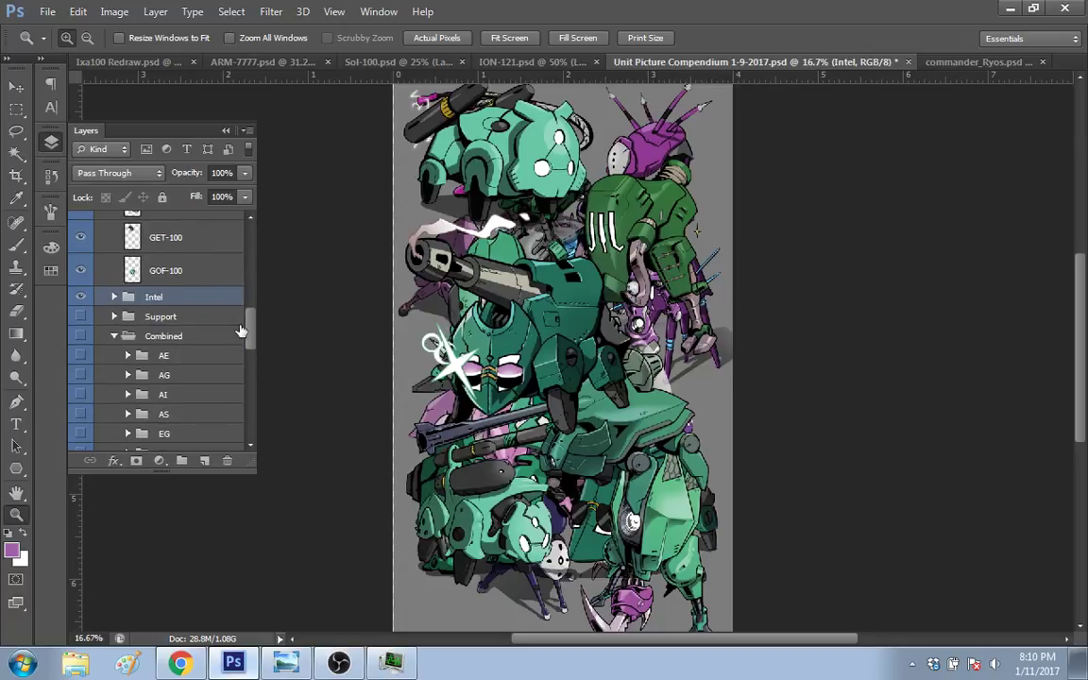
key("ctrl+comma")
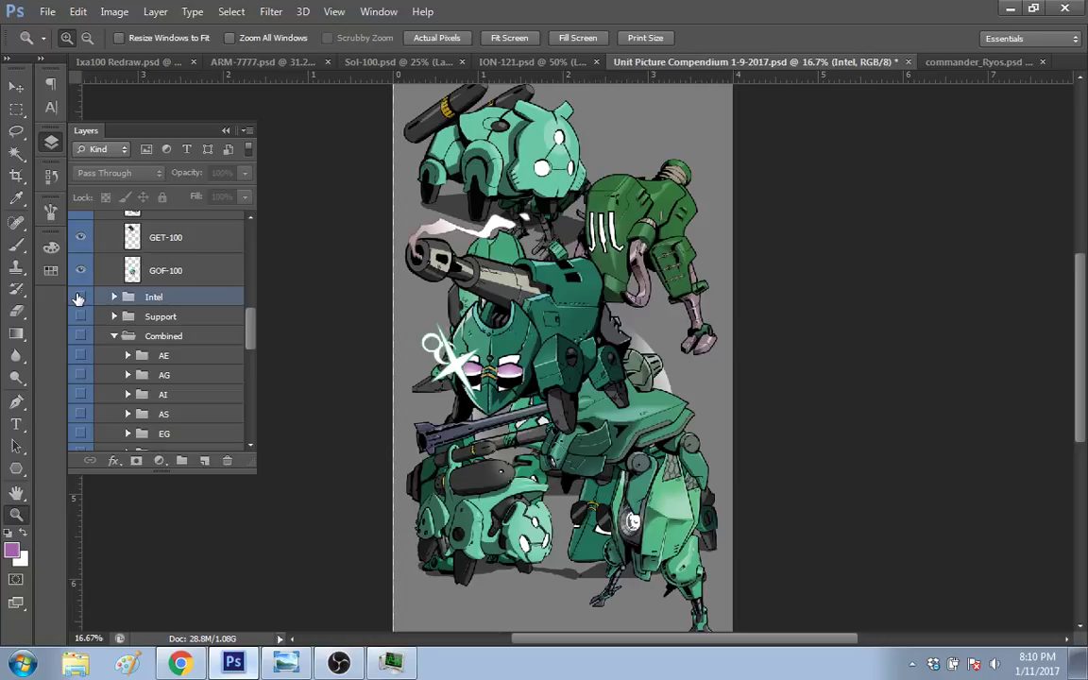
scroll(251, 320, "up", 3)
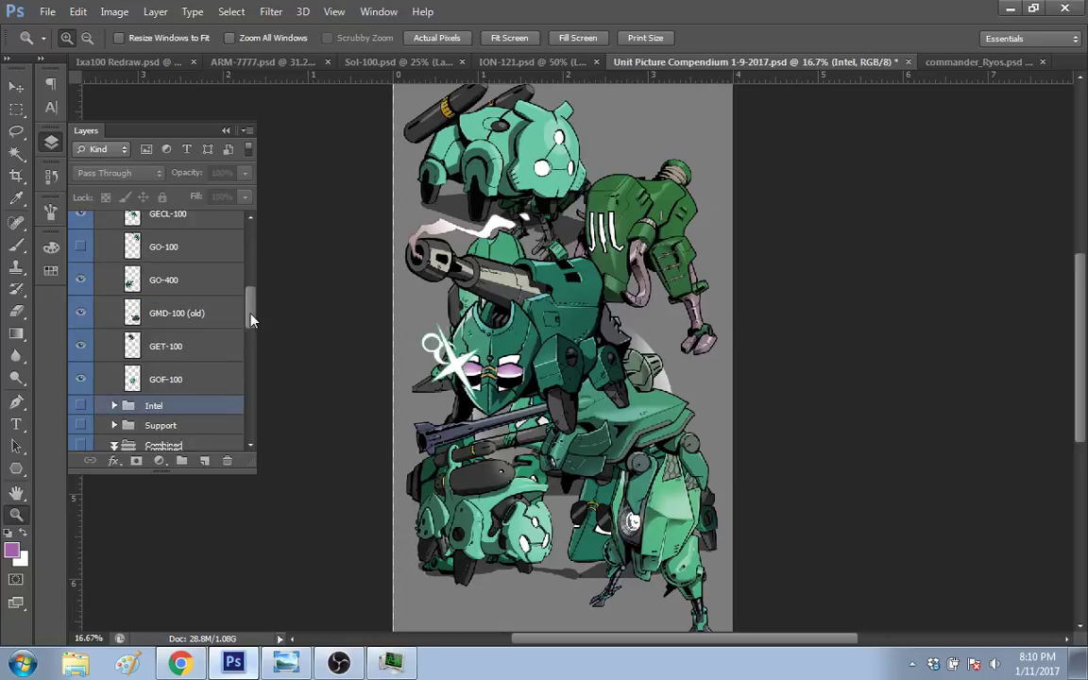
scroll(81, 355, "down", 2)
left_click(81, 355)
left_click_drag(251, 317, 194, 327)
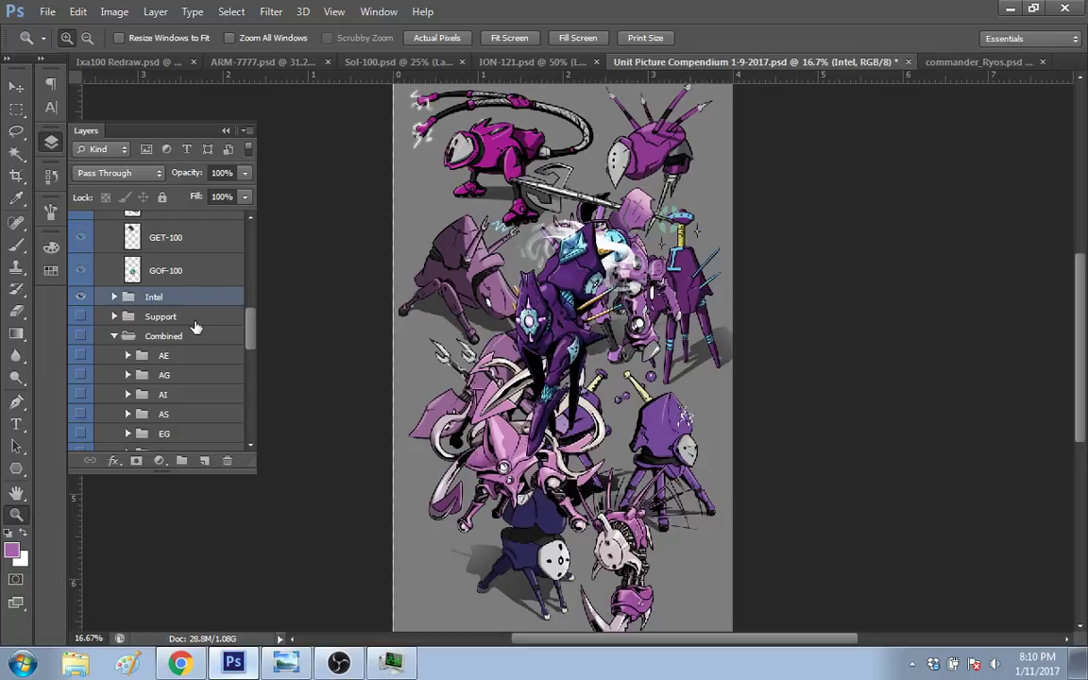
Step: Expand the Intel group and hide its ION-121, IZZI-100, Layer 30, IDA-100, ION-100 and ION-400 layers
left_click(114, 298)
left_click_drag(81, 297, 80, 429)
left_click_drag(251, 315, 254, 330)
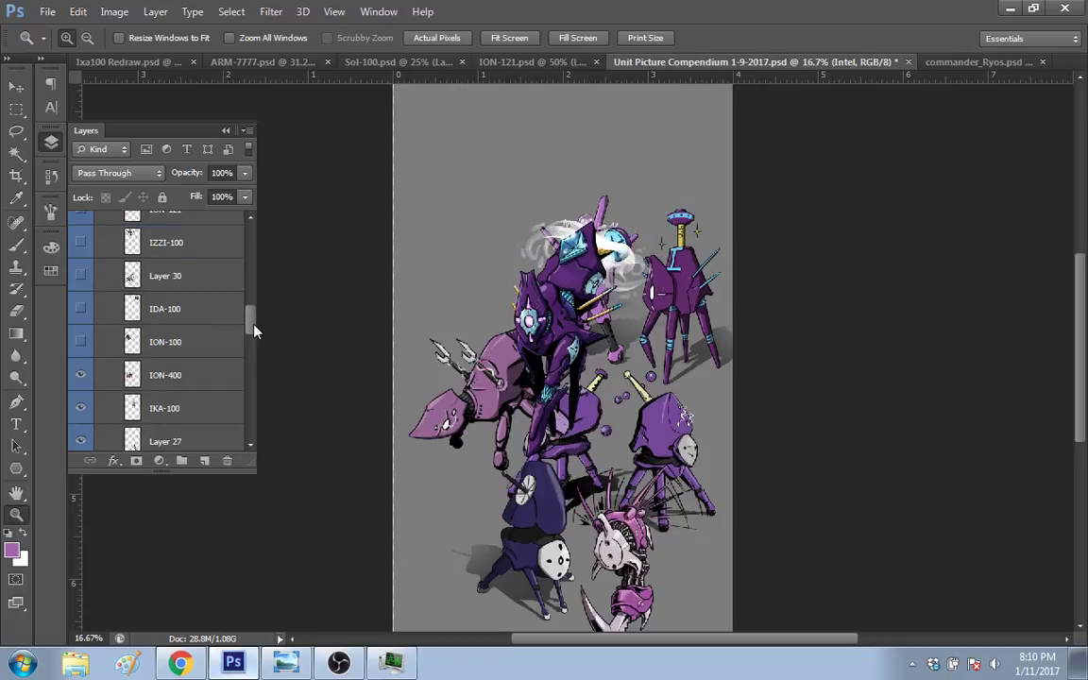
scroll(232, 254, "down", 1)
left_click(80, 287)
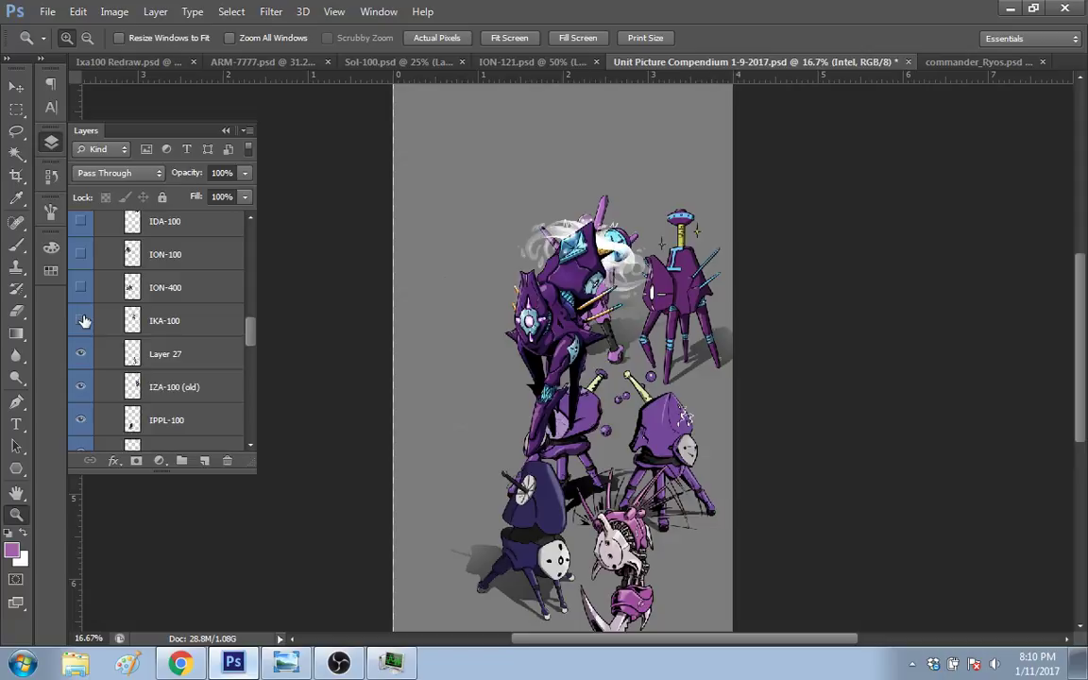
Step: Hide IKA-100, Layer 27, IPPL-100, INDA-100 and INDA-400, leaving only IZA-100 and IZA-100 (old) shown in the Intel group
left_click_drag(83, 322, 82, 363)
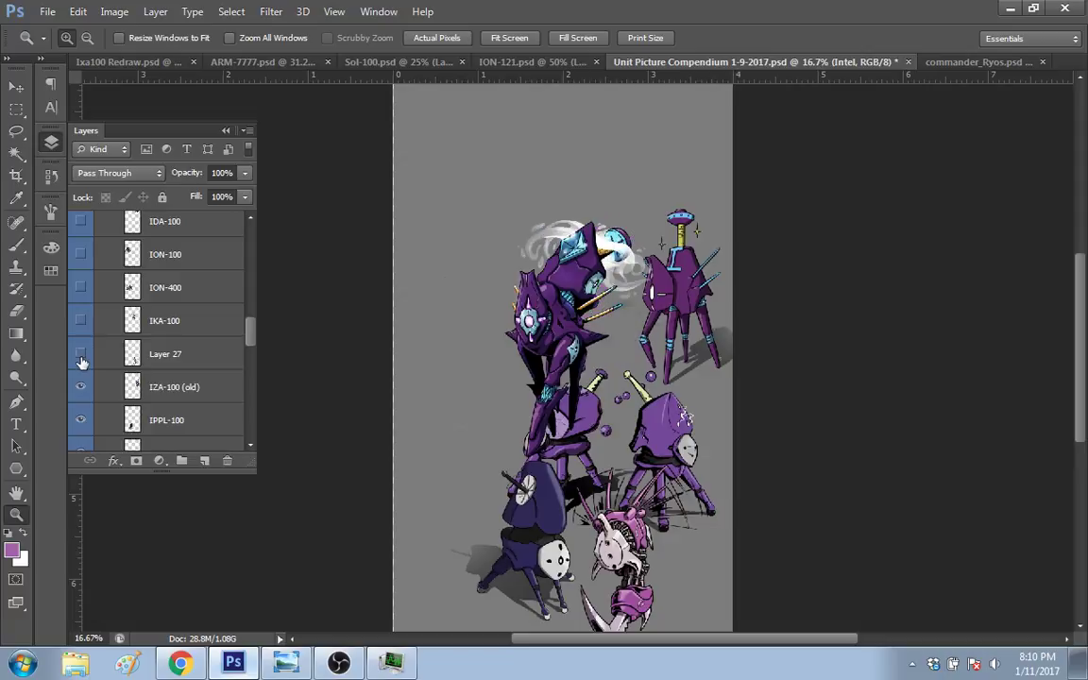
left_click(81, 420)
scroll(137, 389, "down", 2)
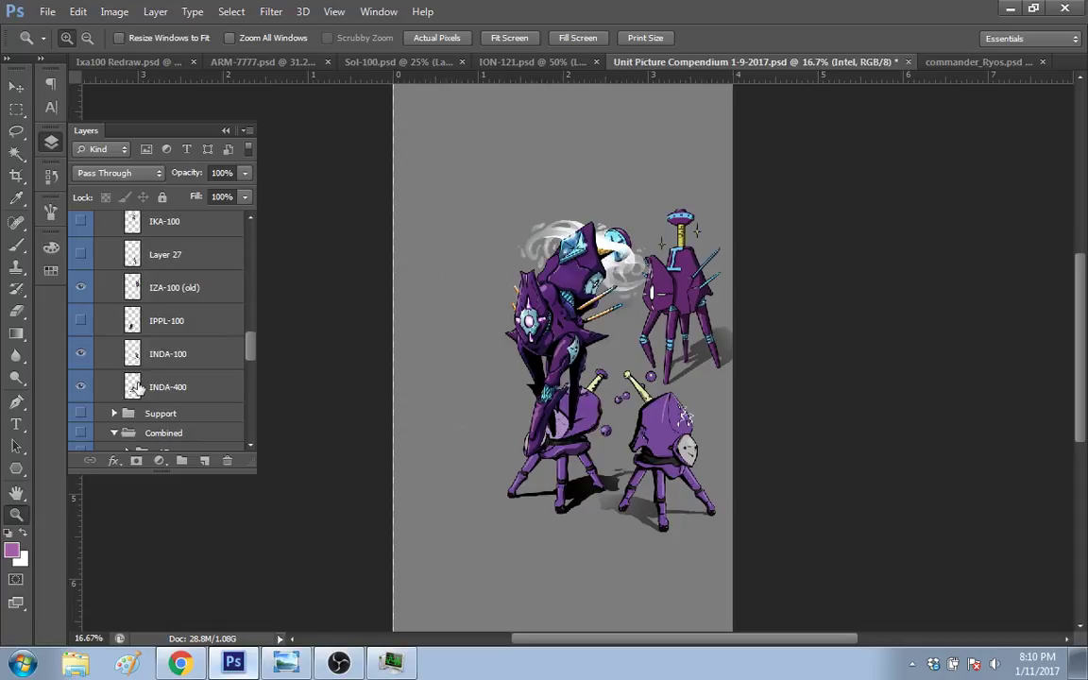
left_click_drag(80, 386, 80, 353)
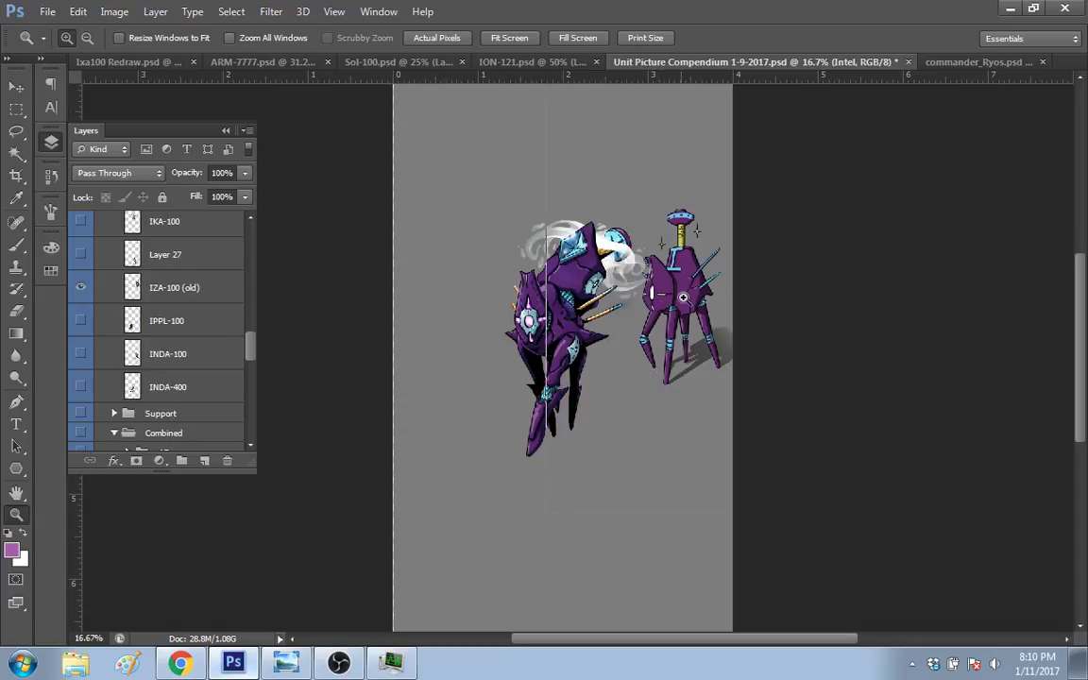
Step: Separate the two remaining robots, moving IZA-100 up and left and IZA-100 (old) down and slightly left
left_click(683, 298)
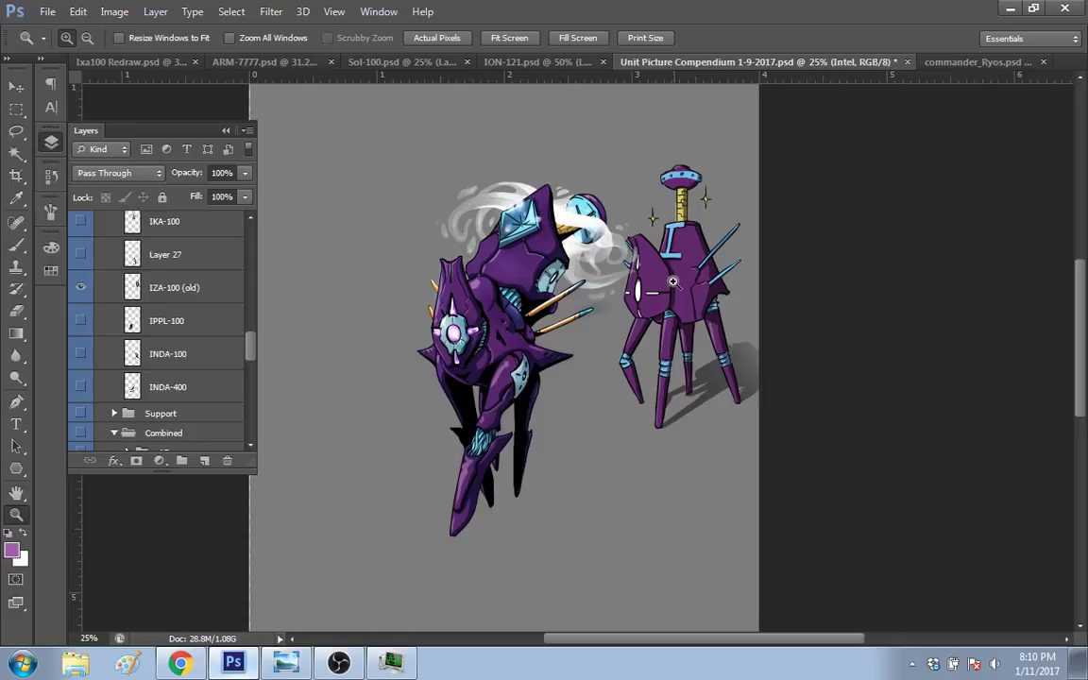
key("v")
left_click_drag(468, 317, 414, 255)
left_click_drag(693, 305, 666, 342)
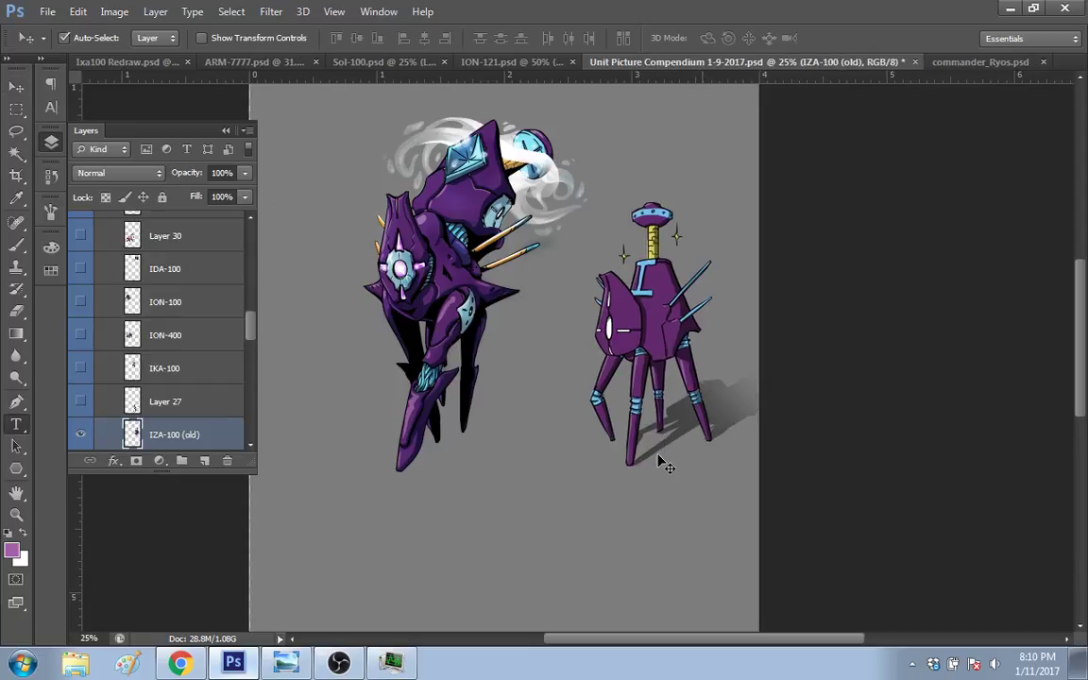
Step: Handwrite 2013 below the old IZA-100 and 2016 below the redesigned one with the black brush at size 25
key("b")
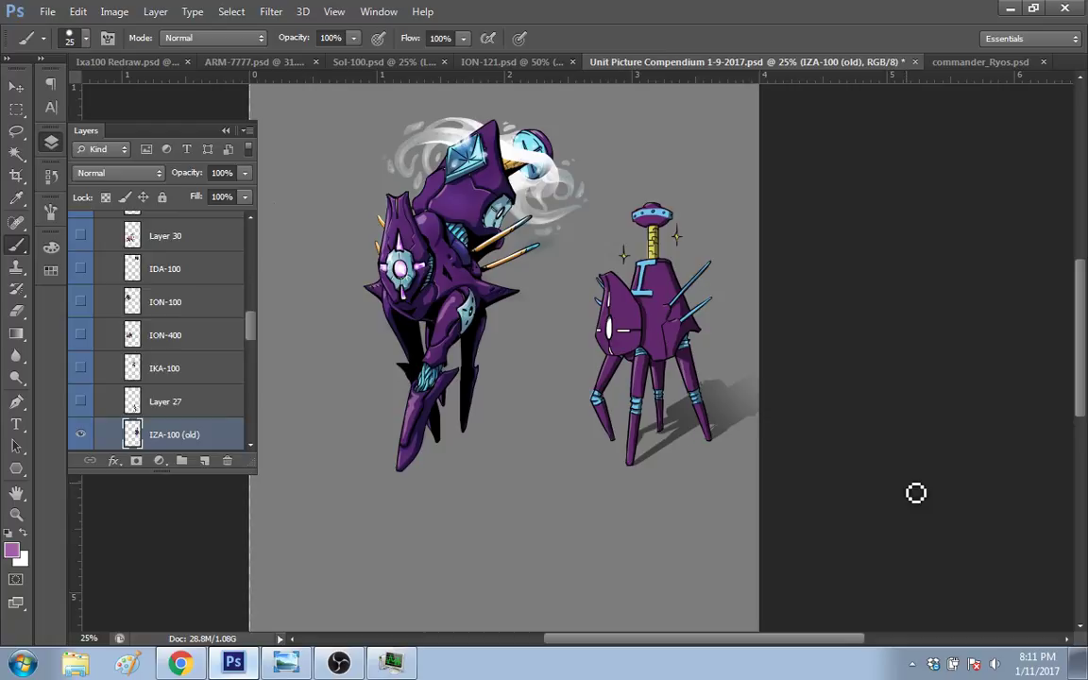
key("d")
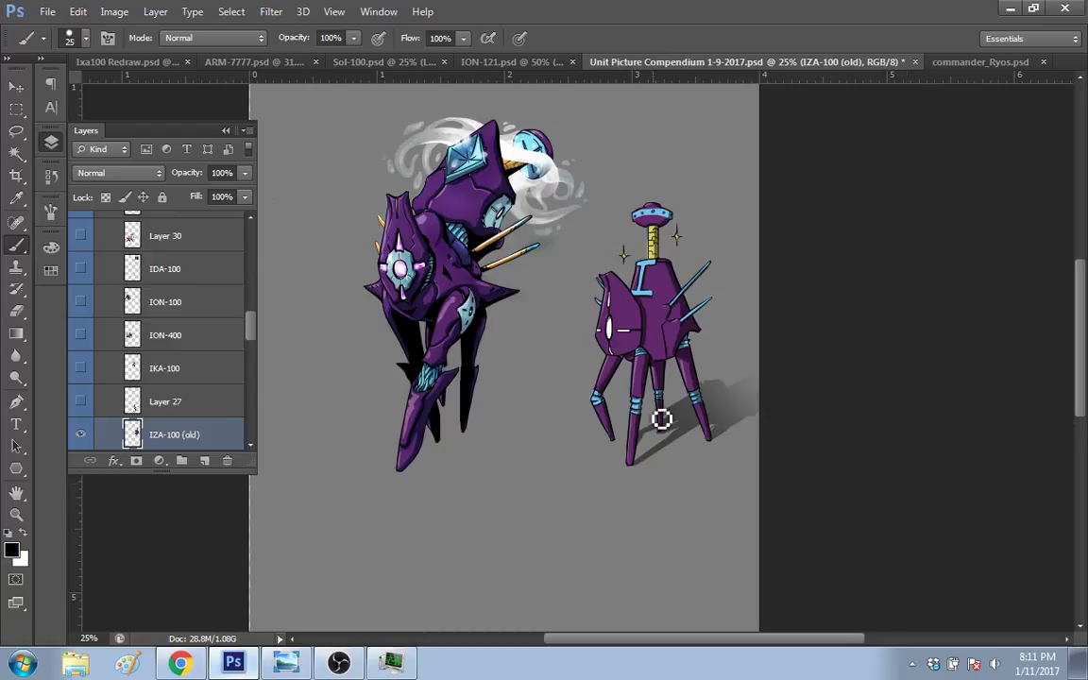
mouse_move(609, 489)
left_mouse_down()
mouse_move(605, 520)
mouse_move(625, 519)
left_mouse_up()
left_click_drag(642, 493, 640, 494)
left_click_drag(659, 489, 668, 521)
mouse_move(385, 503)
left_mouse_down()
mouse_move(409, 529)
mouse_move(422, 505)
mouse_move(434, 522)
mouse_move(448, 513)
left_mouse_up()
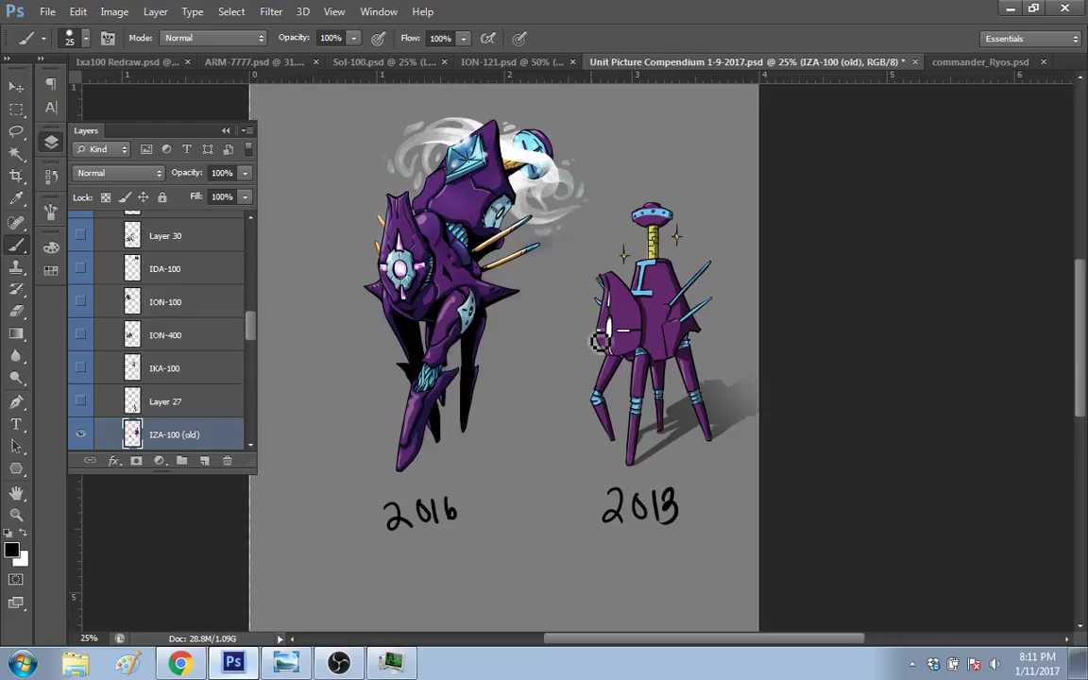
Step: Compare the old and redesigned IZA-100 robots up close, examining the body, head and smoke details, and with both date labels in view
key("z")
left_click(669, 349)
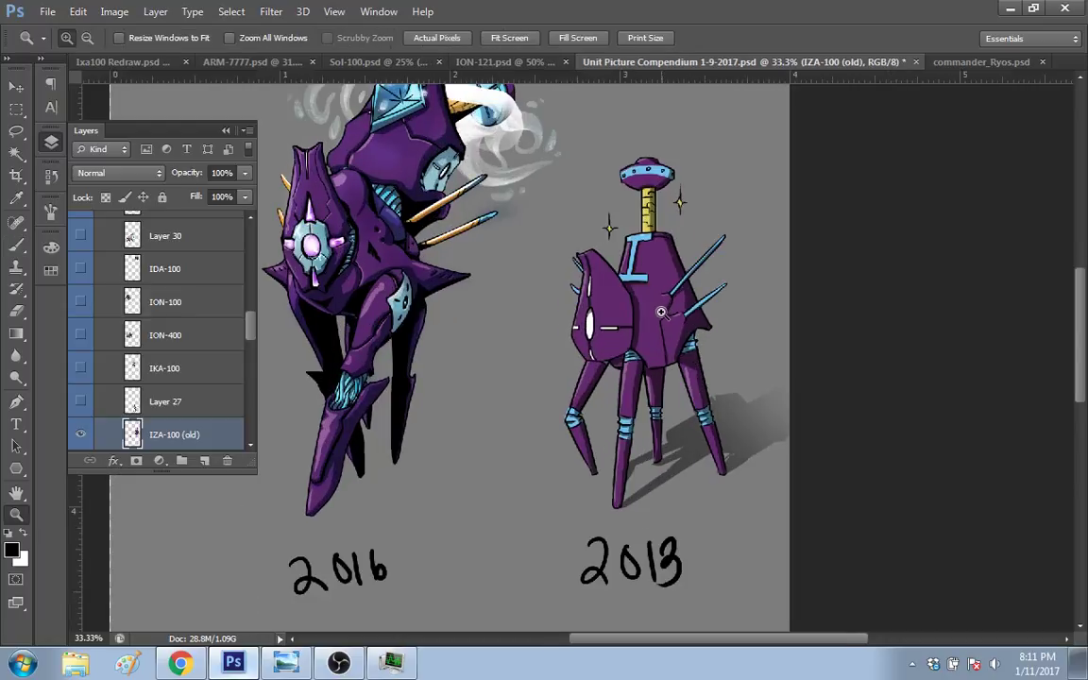
left_click(662, 312)
mouse_move(634, 640)
left_mouse_down()
mouse_move(652, 640)
mouse_move(620, 621)
mouse_move(648, 639)
mouse_move(634, 639)
left_mouse_up()
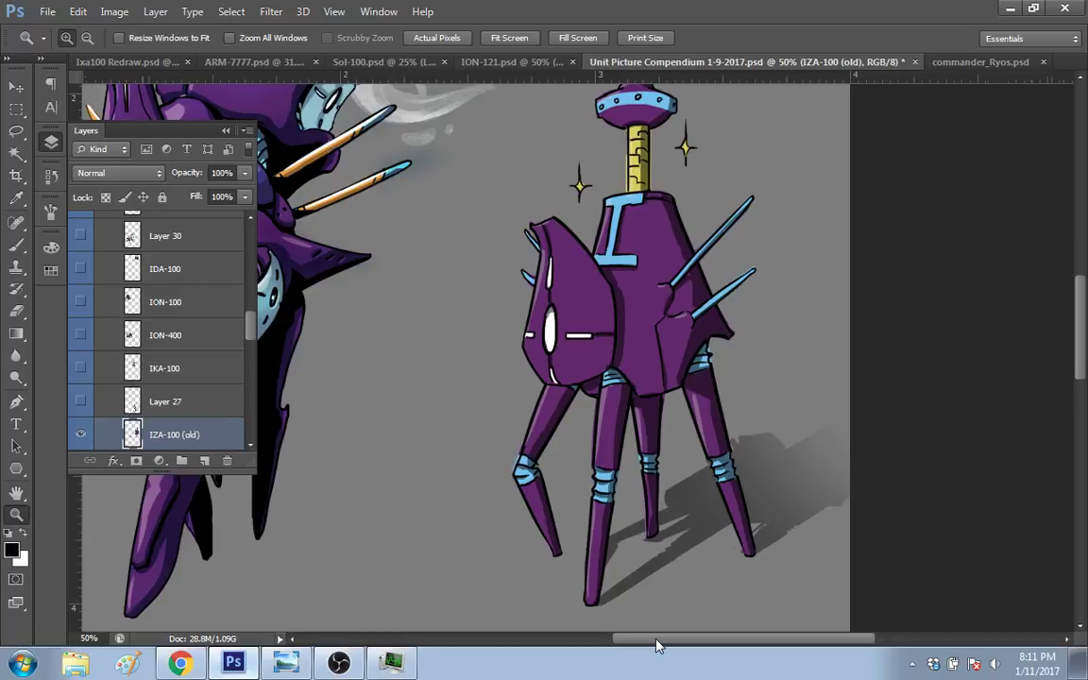
scroll(1060, 345, "left", 5)
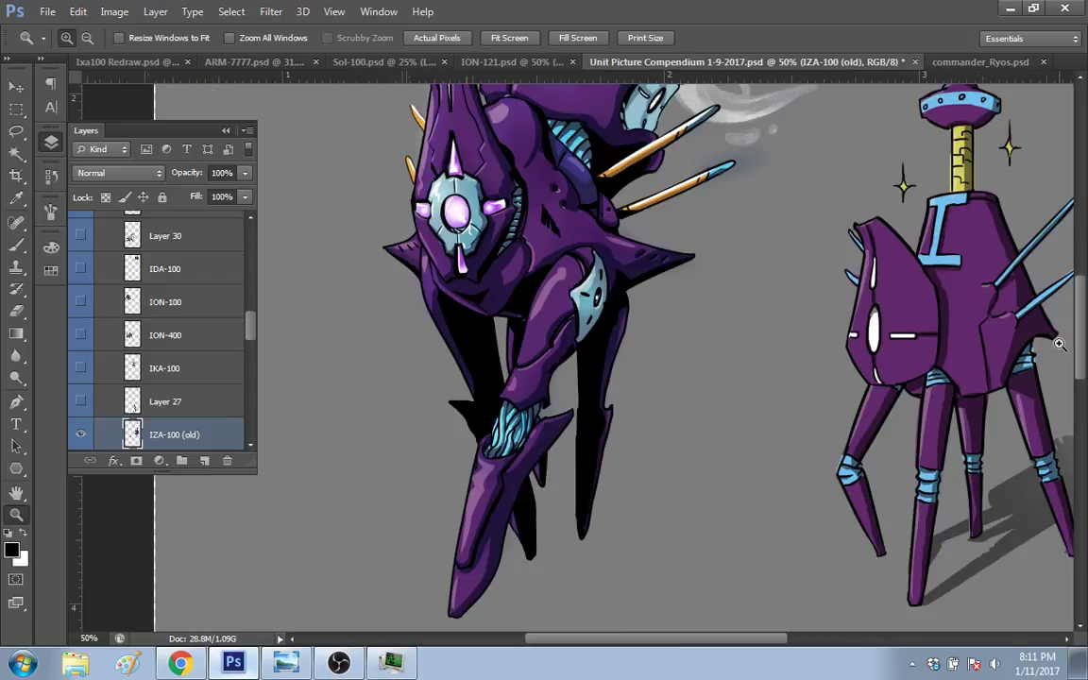
scroll(1060, 345, "up", 3)
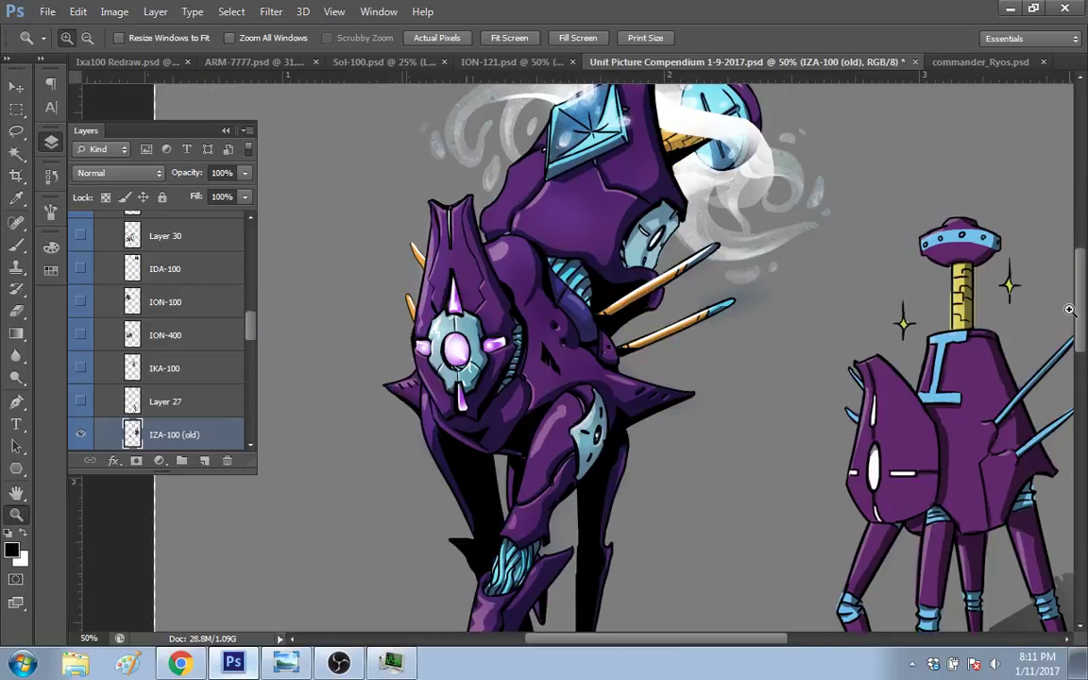
scroll(1070, 309, "down", 1)
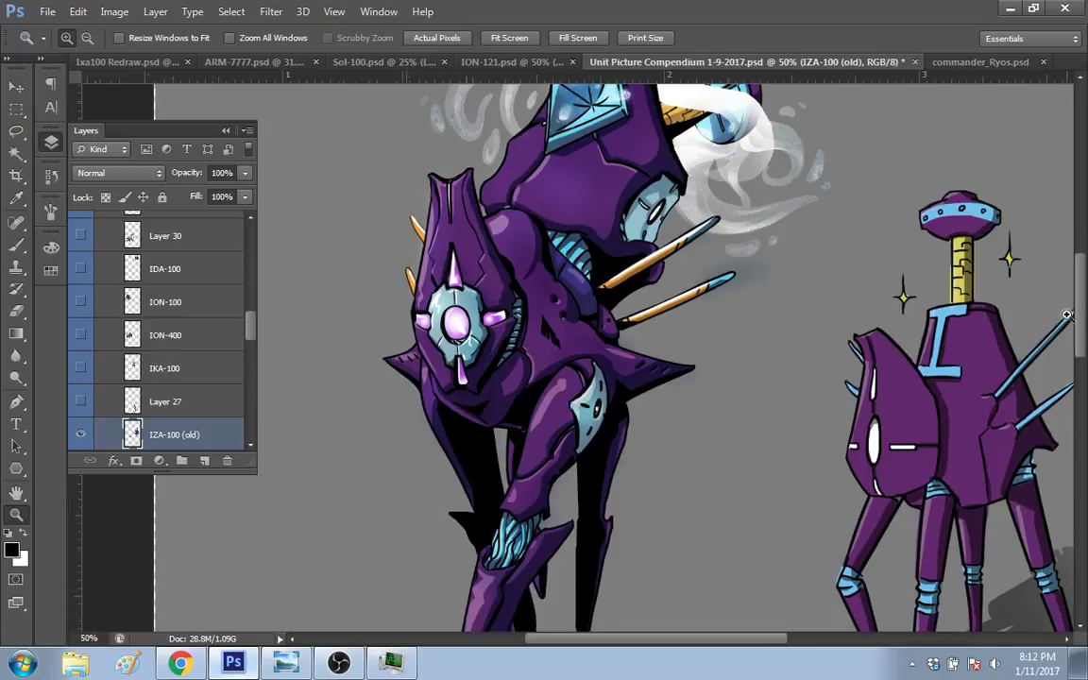
scroll(1063, 315, "down", 2)
scroll(1057, 317, "up", 2)
scroll(1060, 317, "up", 1)
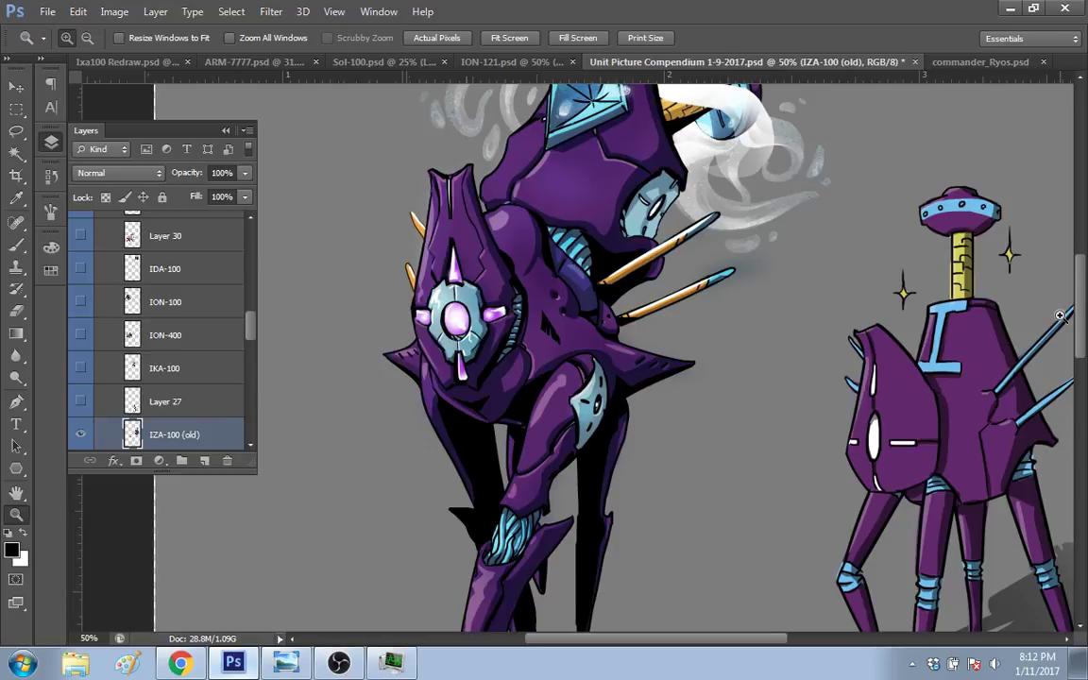
scroll(1060, 316, "up", 1)
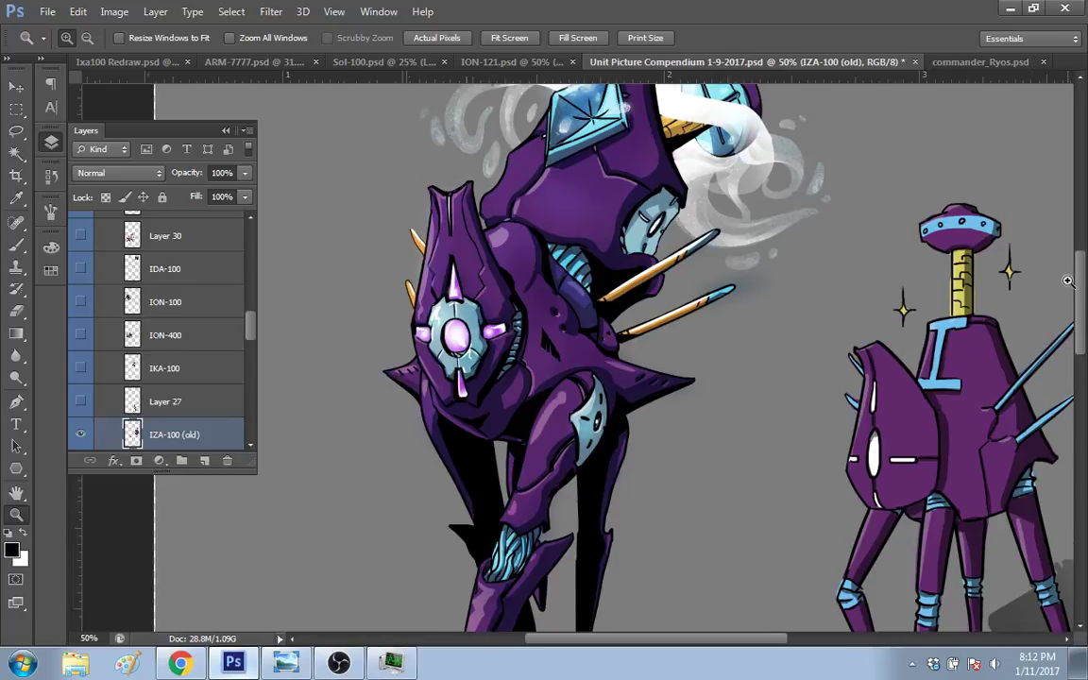
scroll(1067, 281, "up", 6)
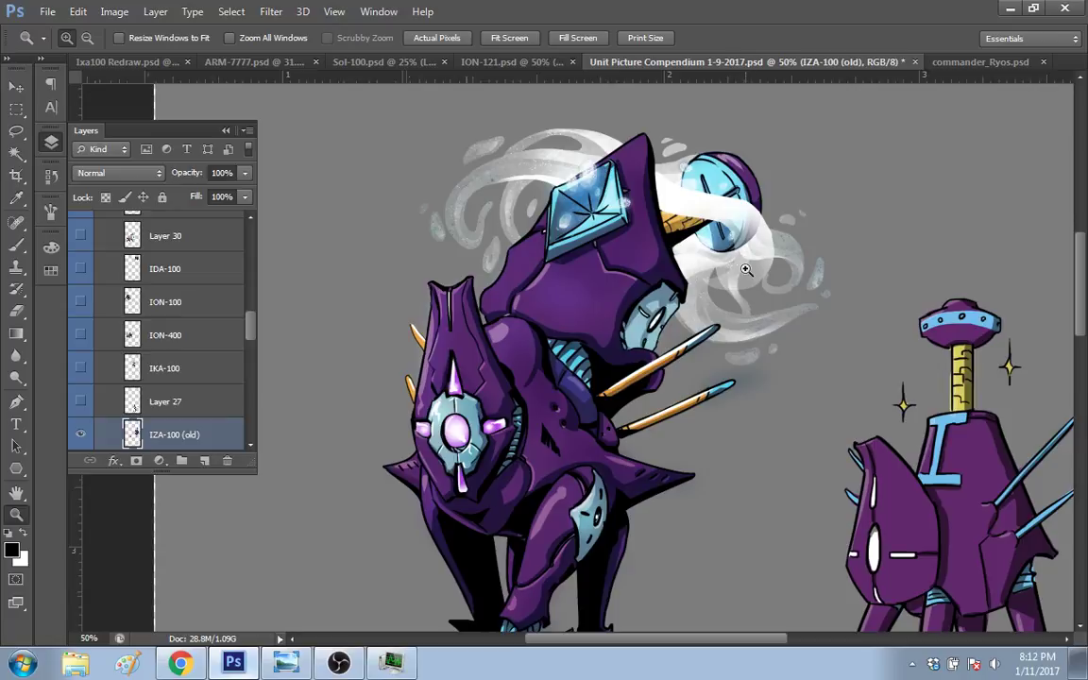
left_click_drag(1080, 295, 1078, 308)
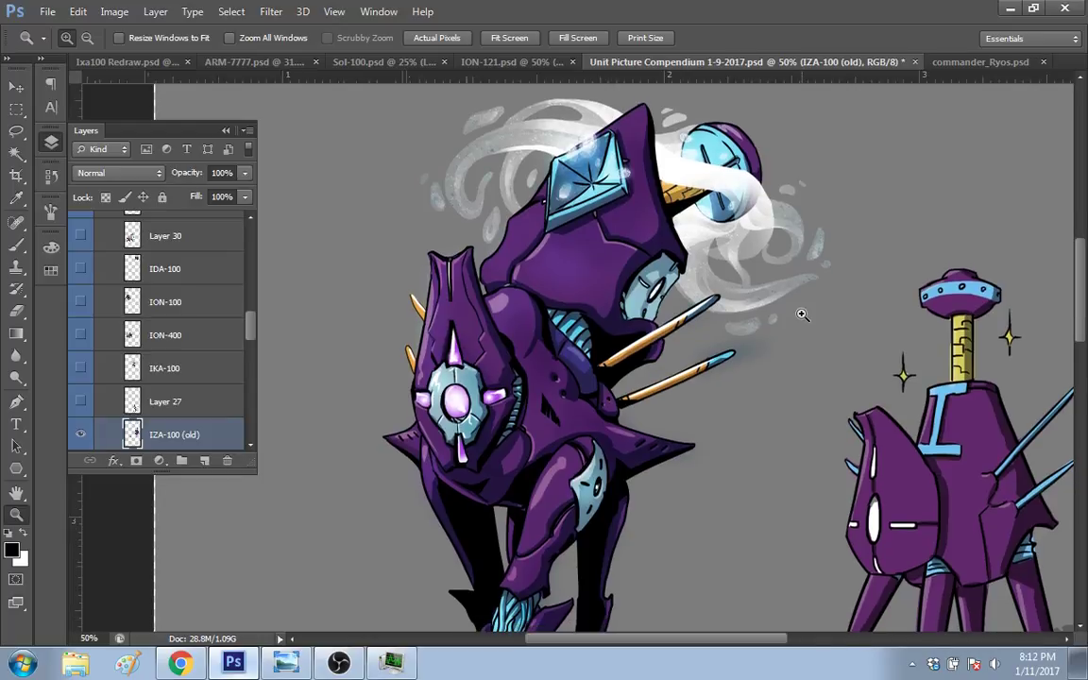
left_click(584, 259, "alt")
left_click(661, 302, "alt")
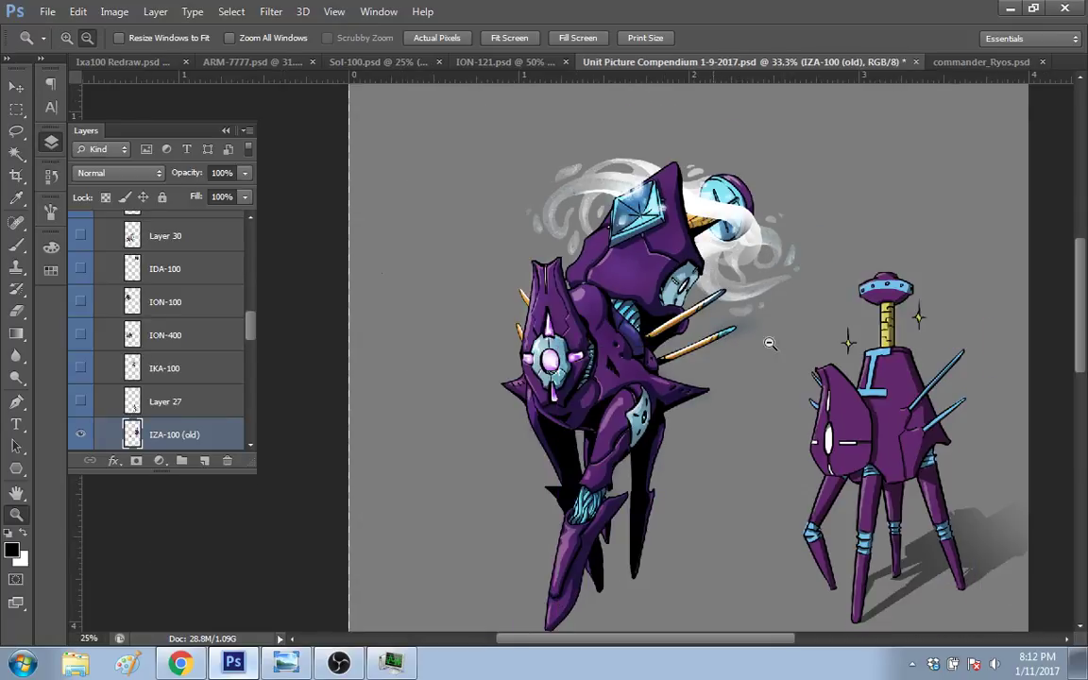
left_click(770, 343, "alt")
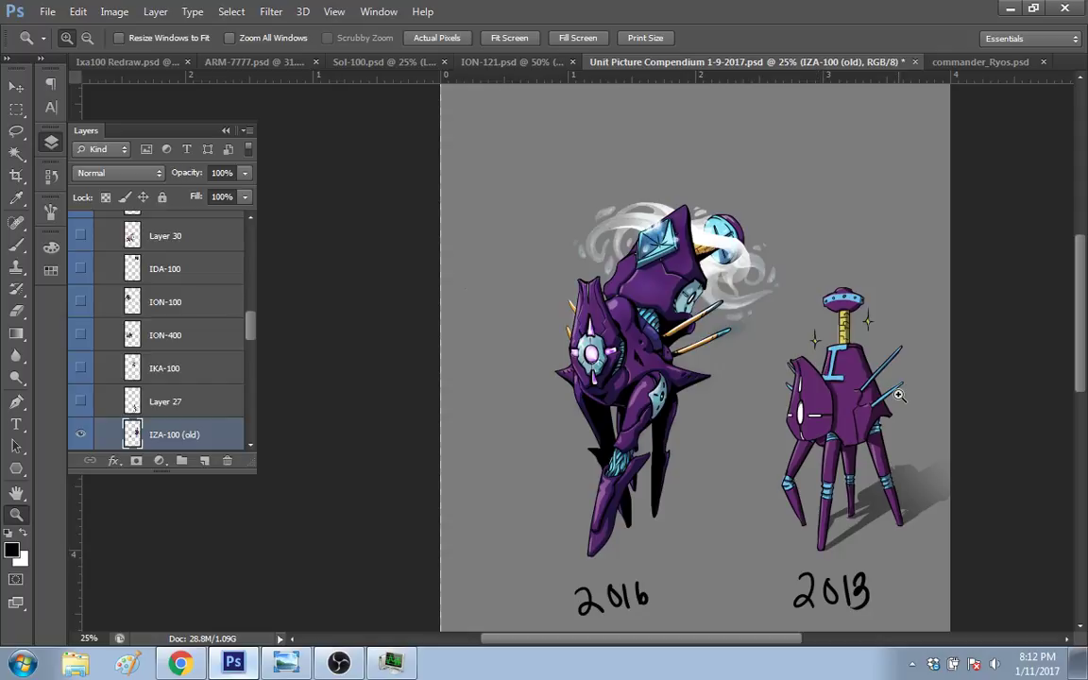
scroll(1082, 342, "down", 1)
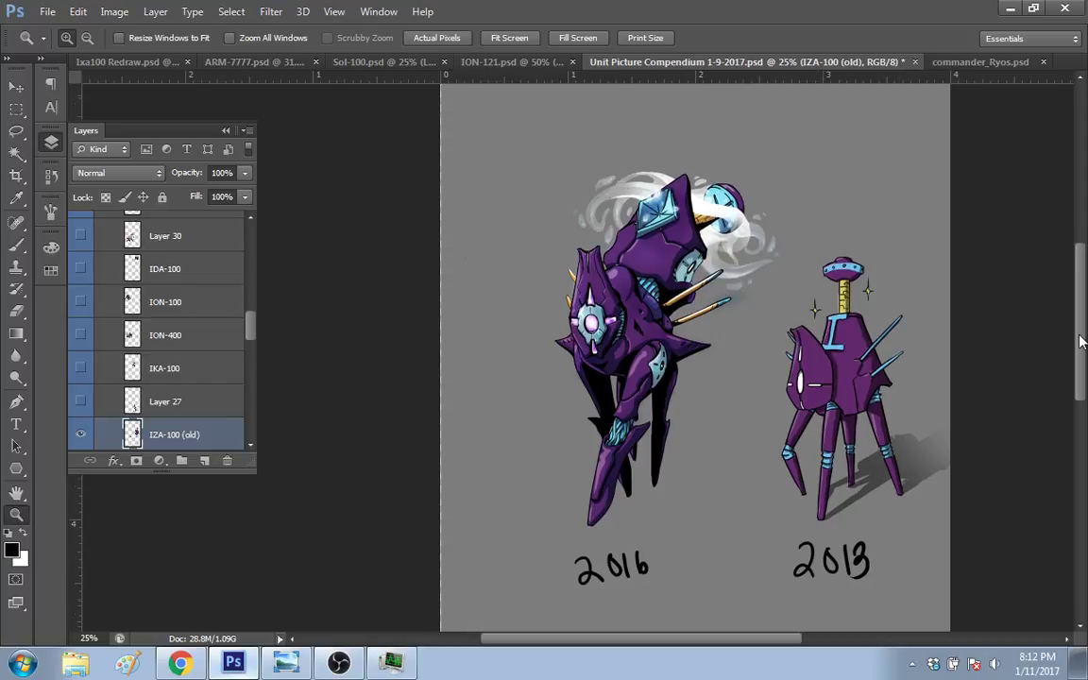
left_click_drag(1082, 342, 1080, 350)
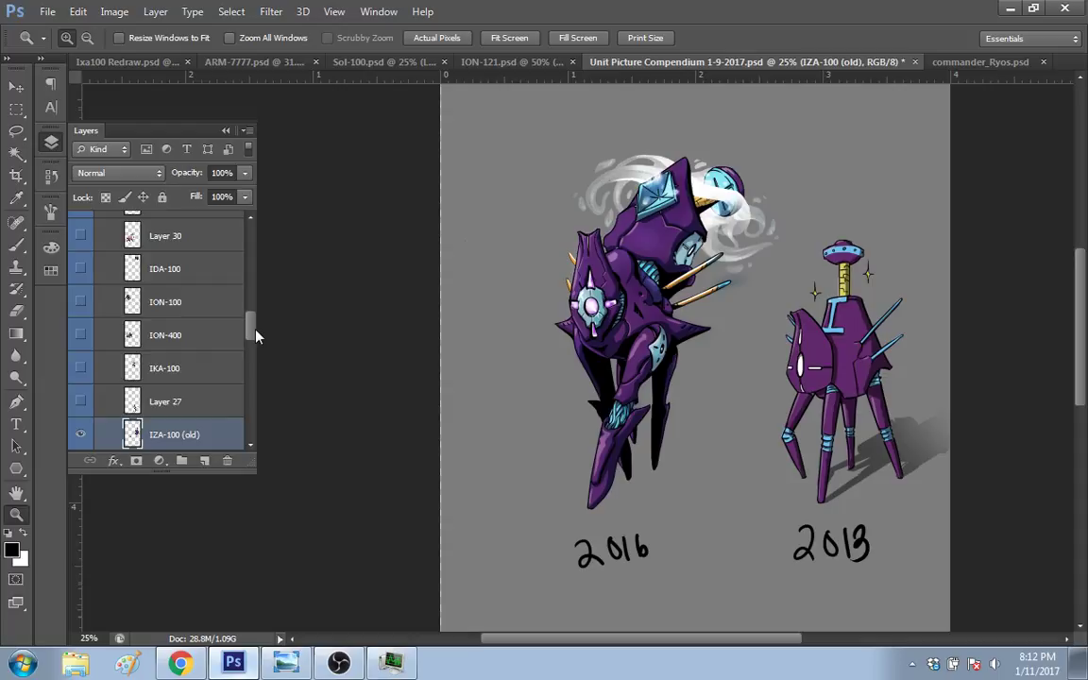
Step: Hide the Intel group and show the Guard group in the Unit Picture Compendium
scroll(101, 376, "up", 5)
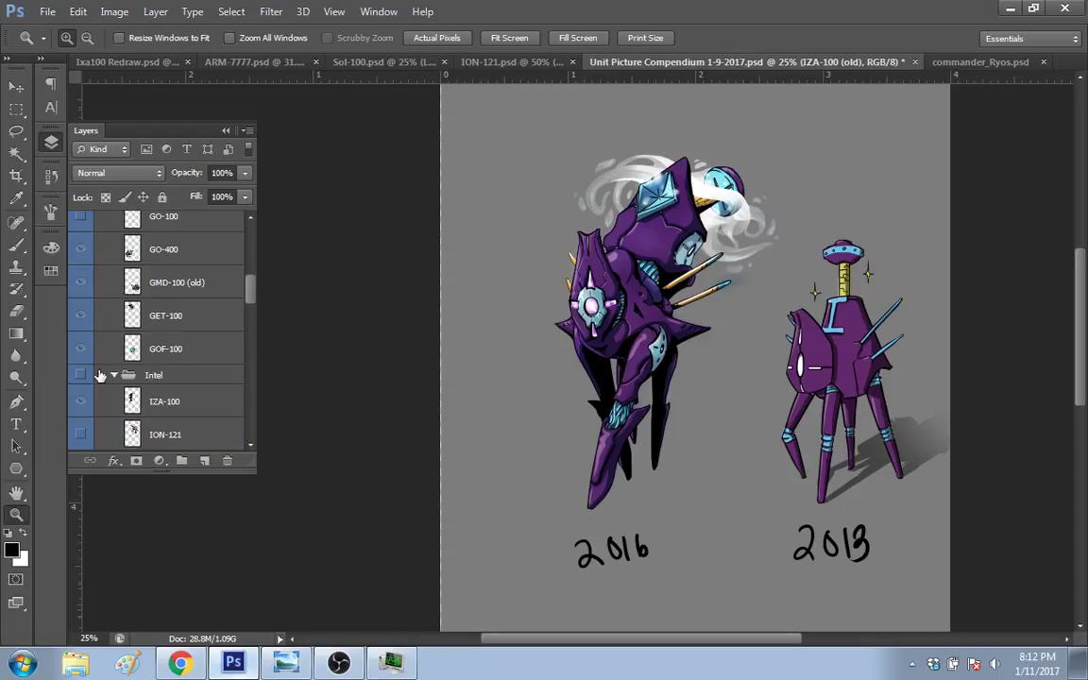
left_click(101, 376)
scroll(225, 212, "up", 5)
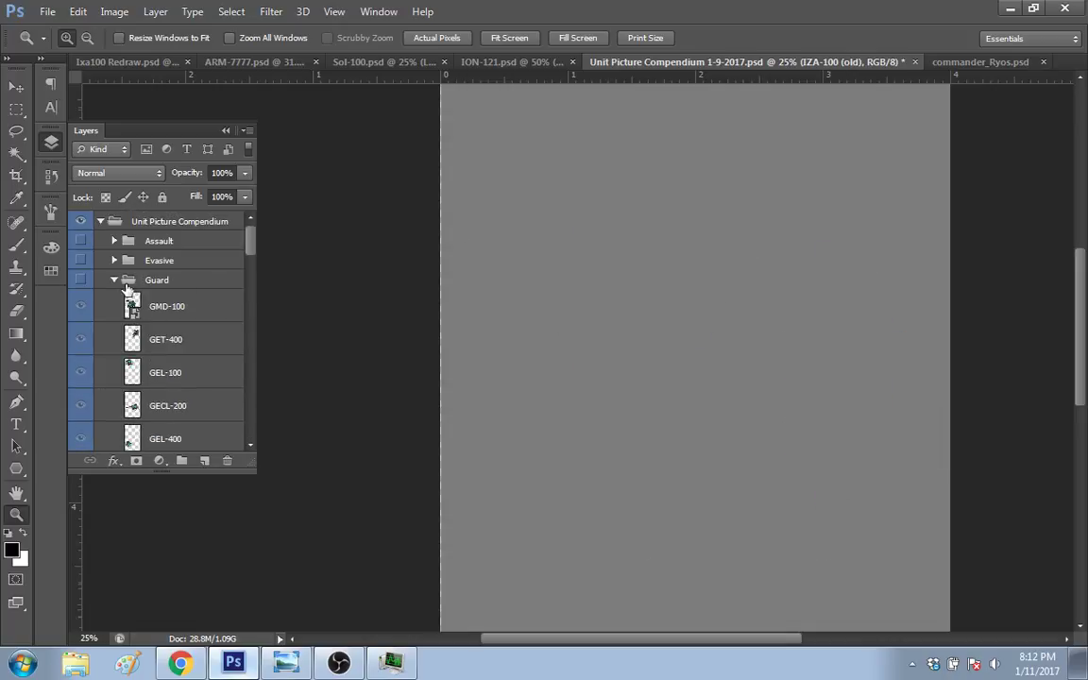
left_click(80, 280)
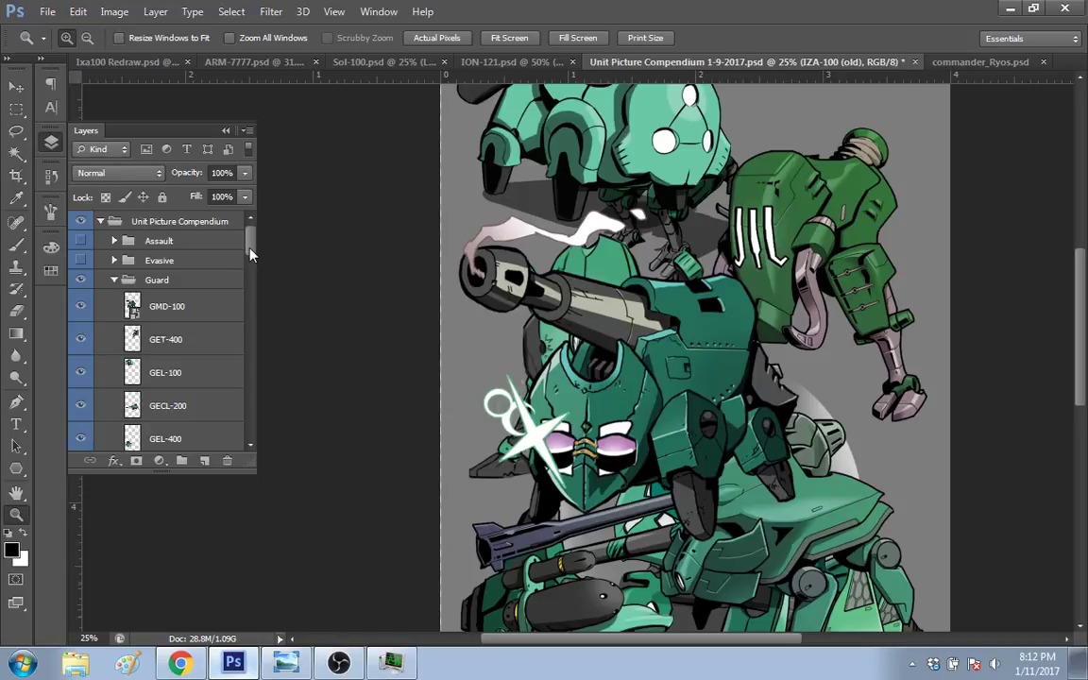
Step: In the Guard group, hide every layer from GMD-100 down to GECL-100 and show GO-100
scroll(104, 280, "down", 2)
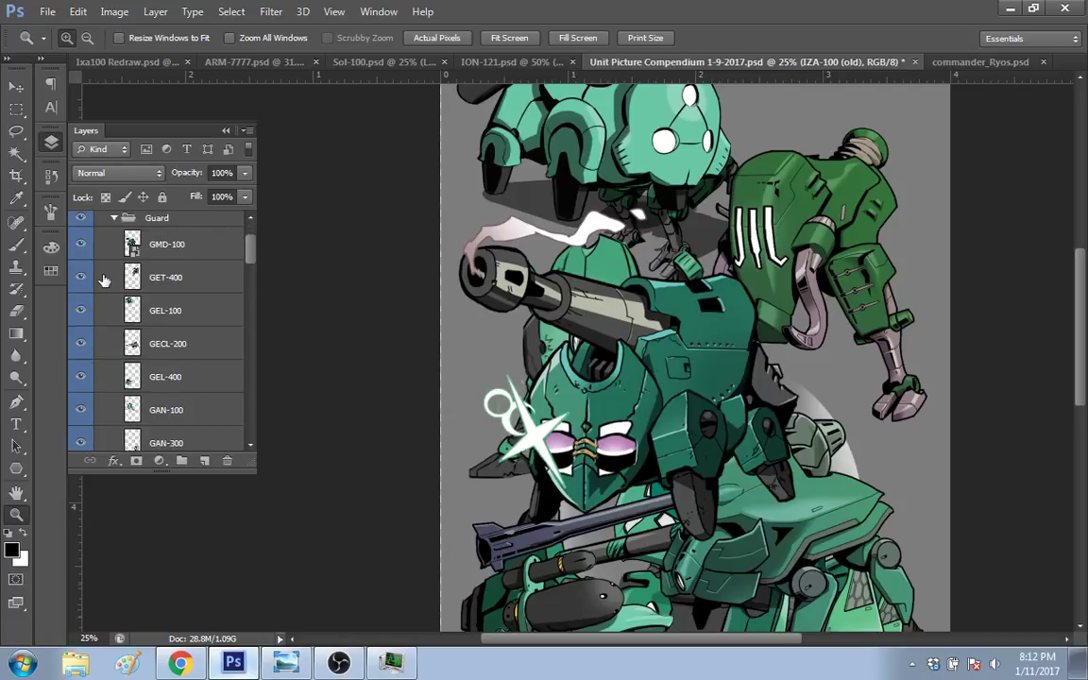
left_click_drag(80, 278, 80, 444)
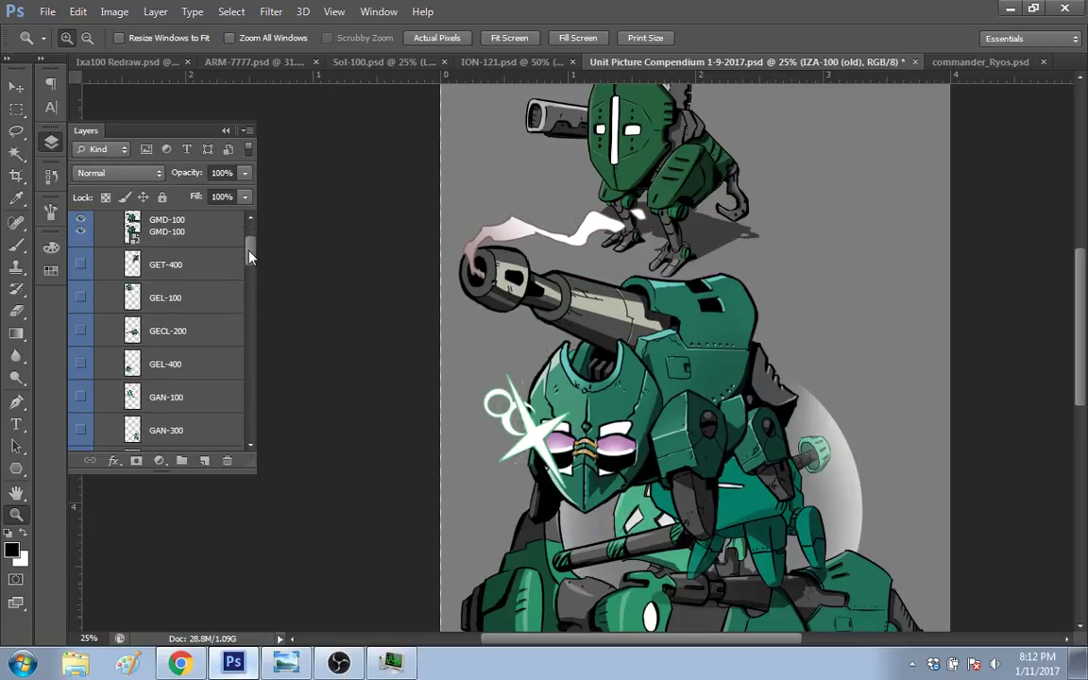
scroll(250, 245, "up", 1)
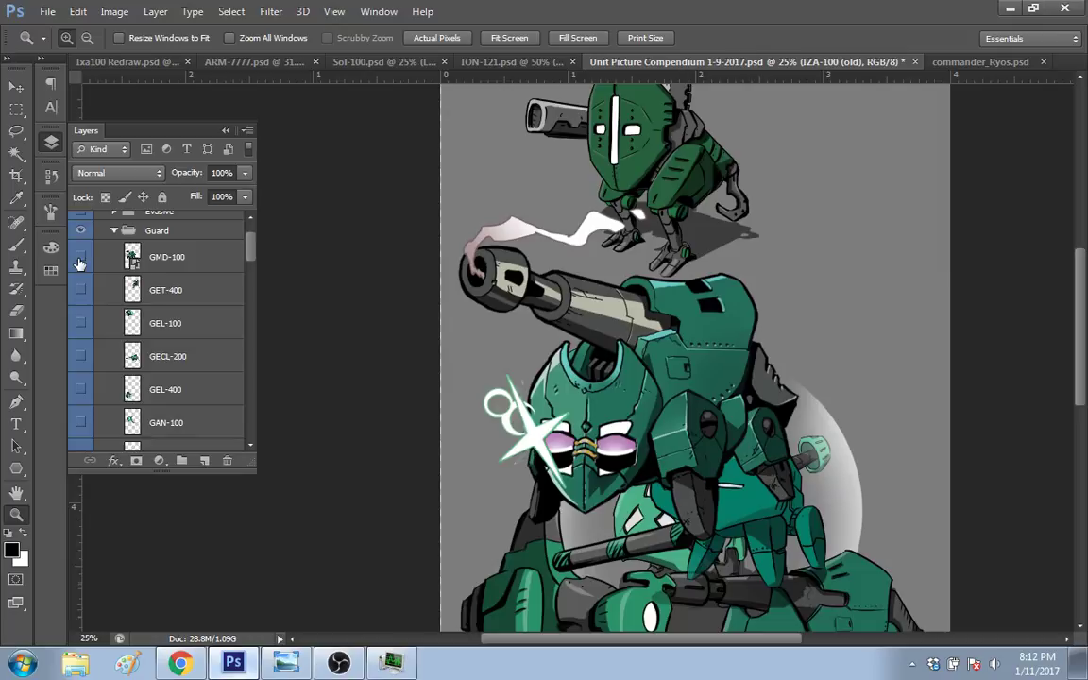
left_click(81, 261)
scroll(242, 288, "down", 3)
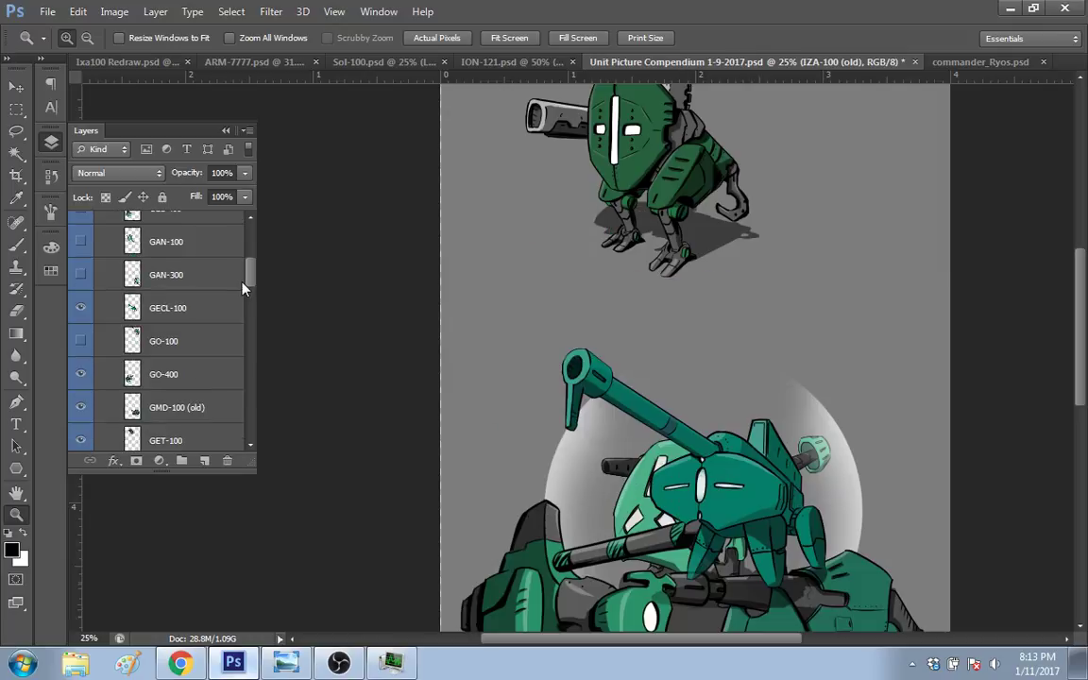
left_click(80, 308)
left_click(81, 341)
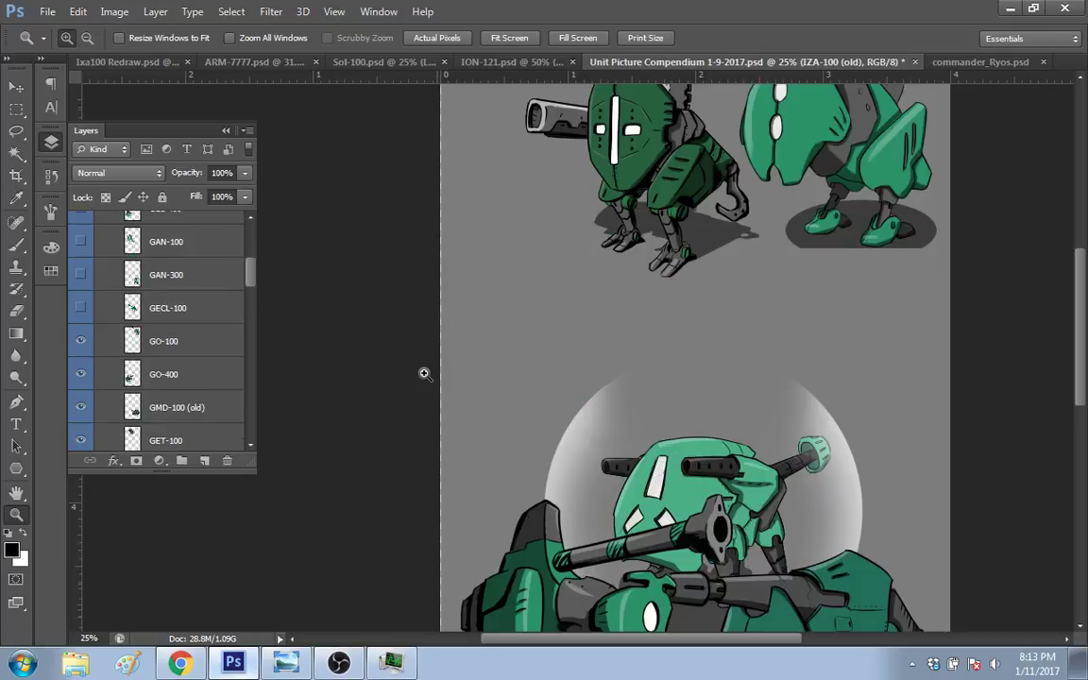
Step: Hide GO-400, GMD-100 (old), GET-100 and GOF-100, and move the GO-100 robot down and left toward the canvas centre
scroll(424, 374, "up", 3)
left_click(595, 251)
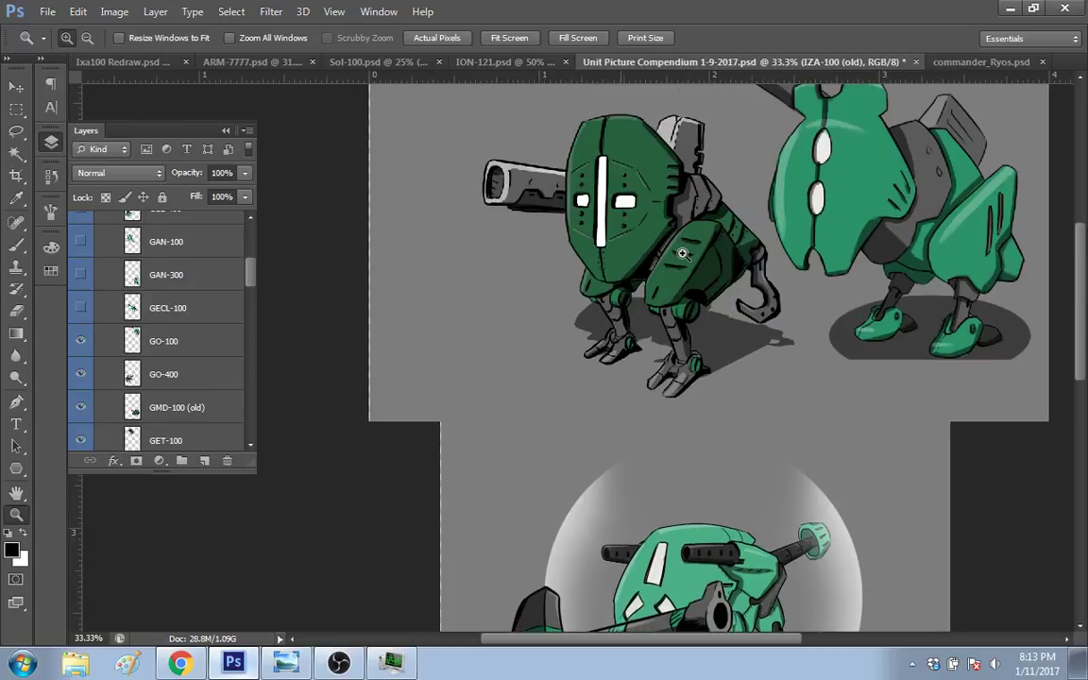
left_click(907, 265, "alt")
mouse_move(252, 272)
left_mouse_down()
mouse_move(252, 245)
mouse_move(251, 276)
left_mouse_up()
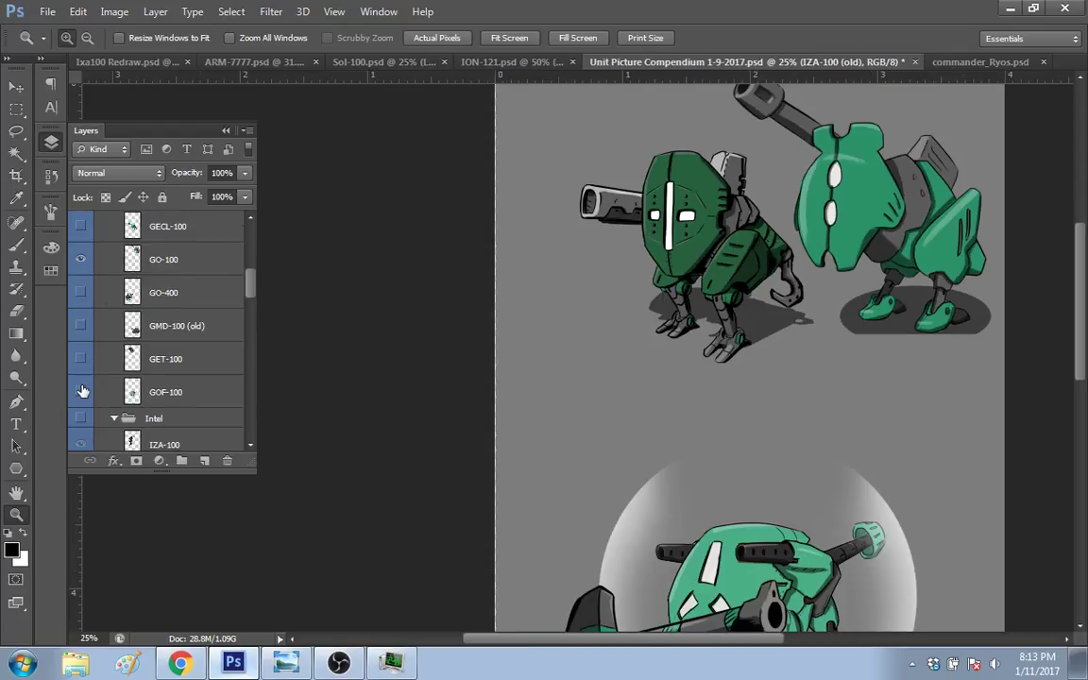
left_click(81, 391)
key("v")
mouse_move(883, 274)
left_mouse_down()
mouse_move(809, 337)
mouse_move(805, 320)
left_mouse_up()
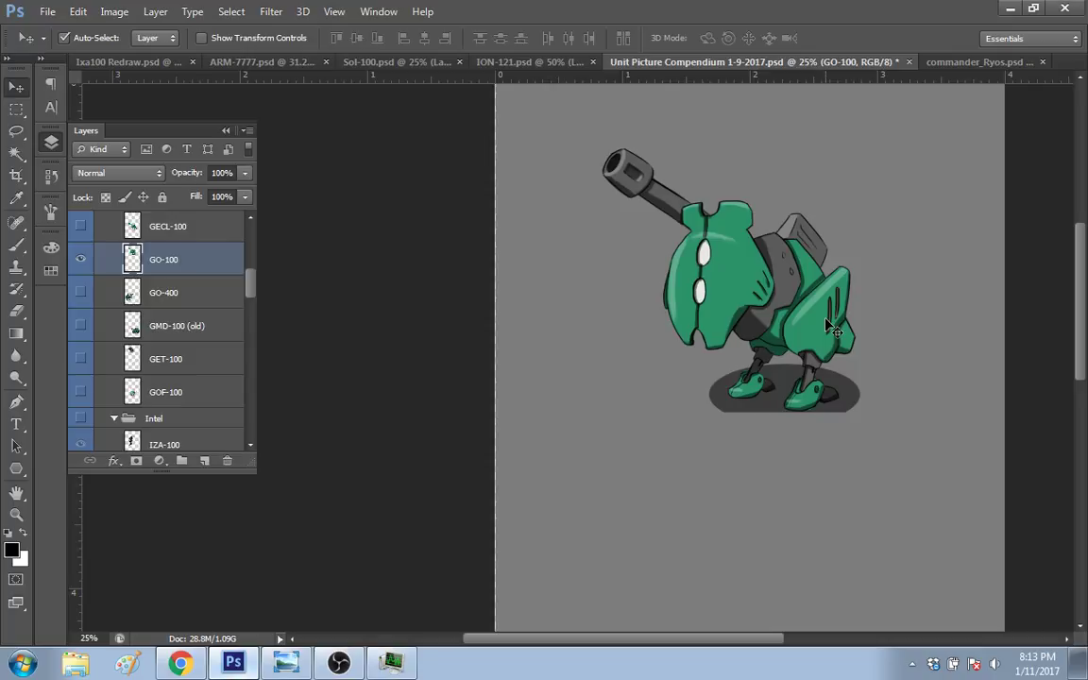
Step: Examine the old GO-100 robot up close, including its cannon, head and legs, and the whole figure
key("z")
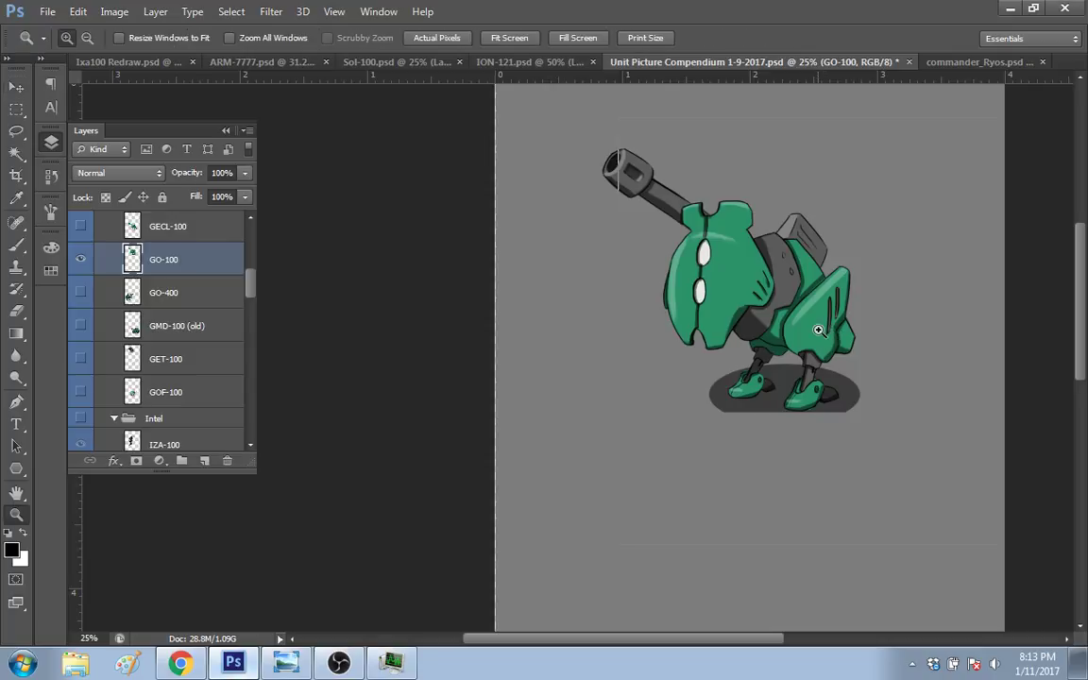
left_click(818, 330)
left_click_drag(1080, 311, 1077, 296)
scroll(1075, 294, "down", 1)
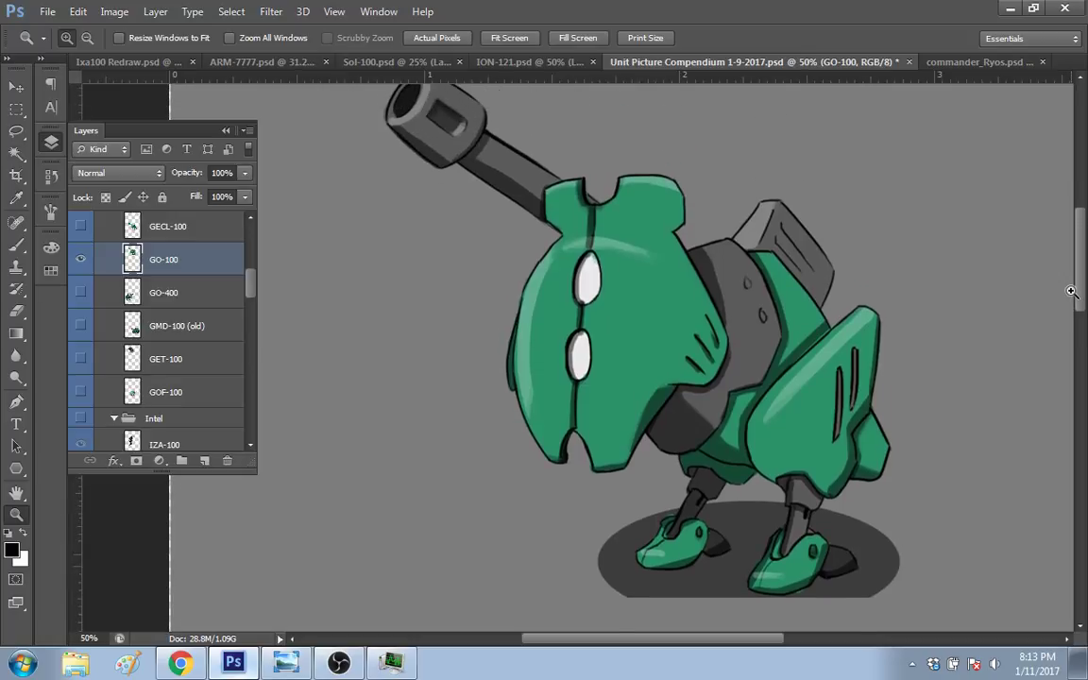
scroll(1072, 291, "down", 4)
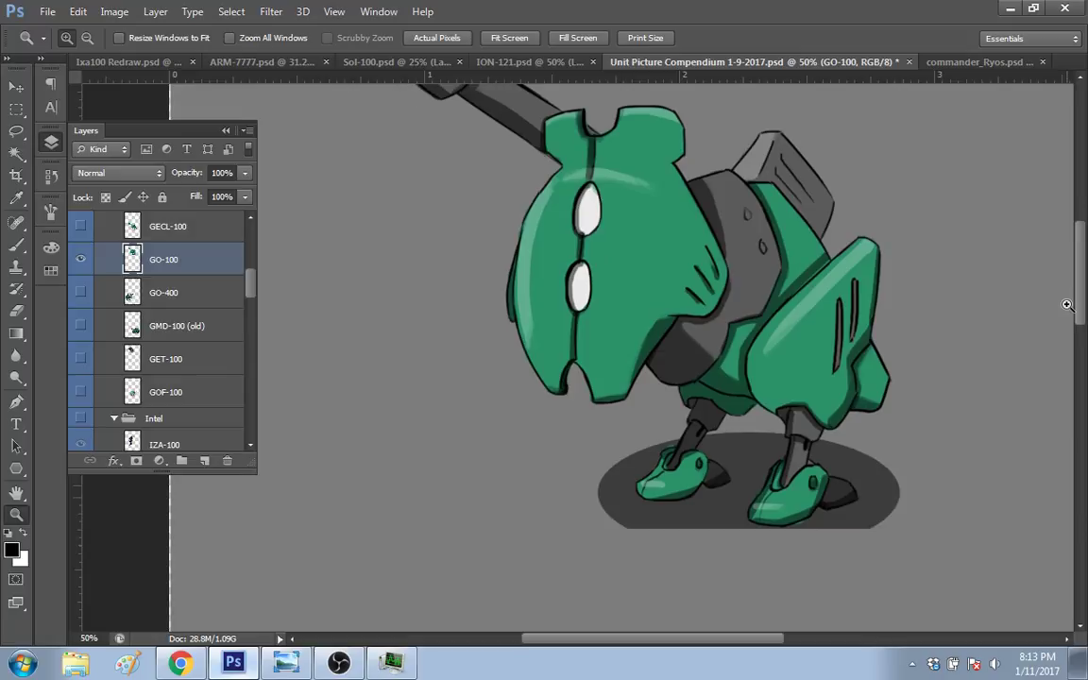
scroll(1067, 304, "up", 6)
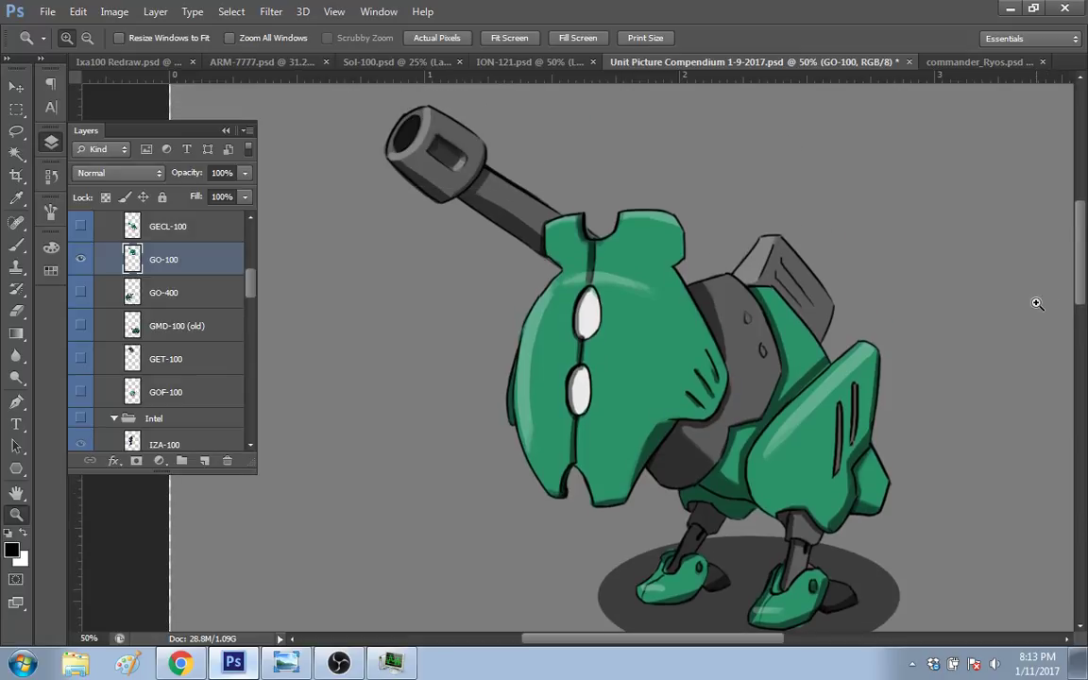
left_click(462, 167)
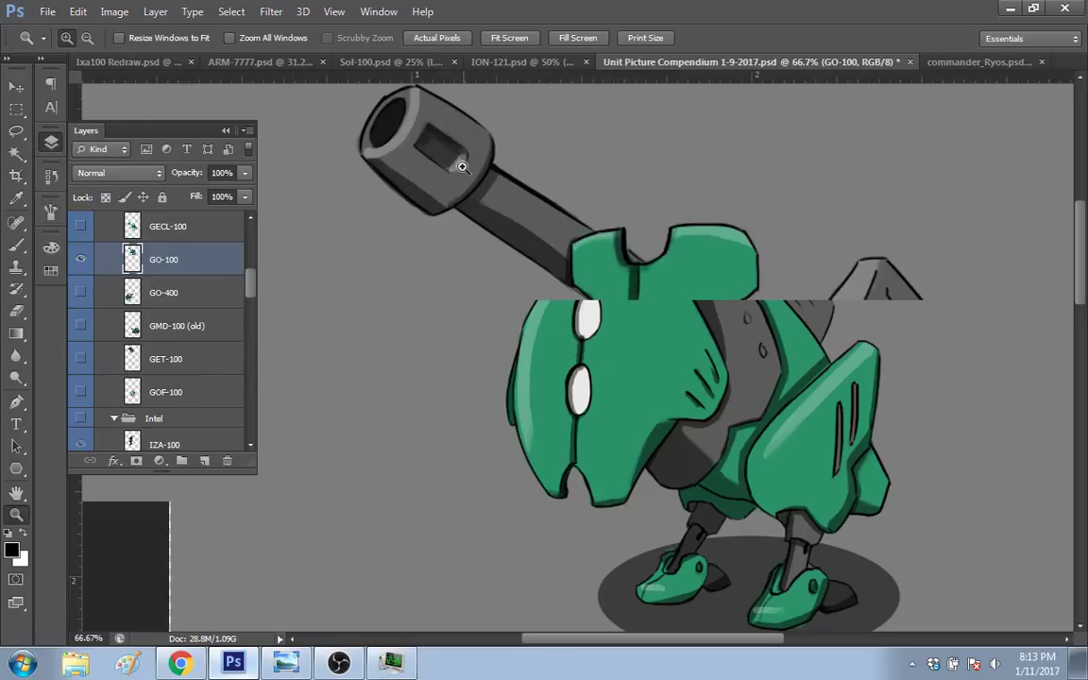
left_click(462, 166)
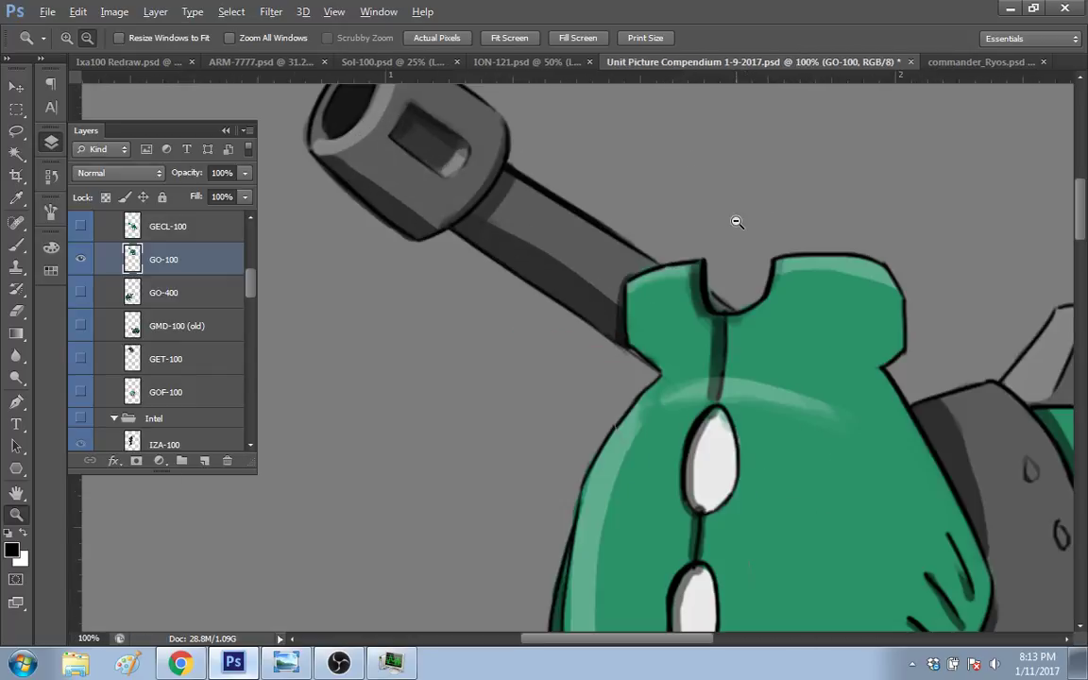
left_click(740, 237, "alt")
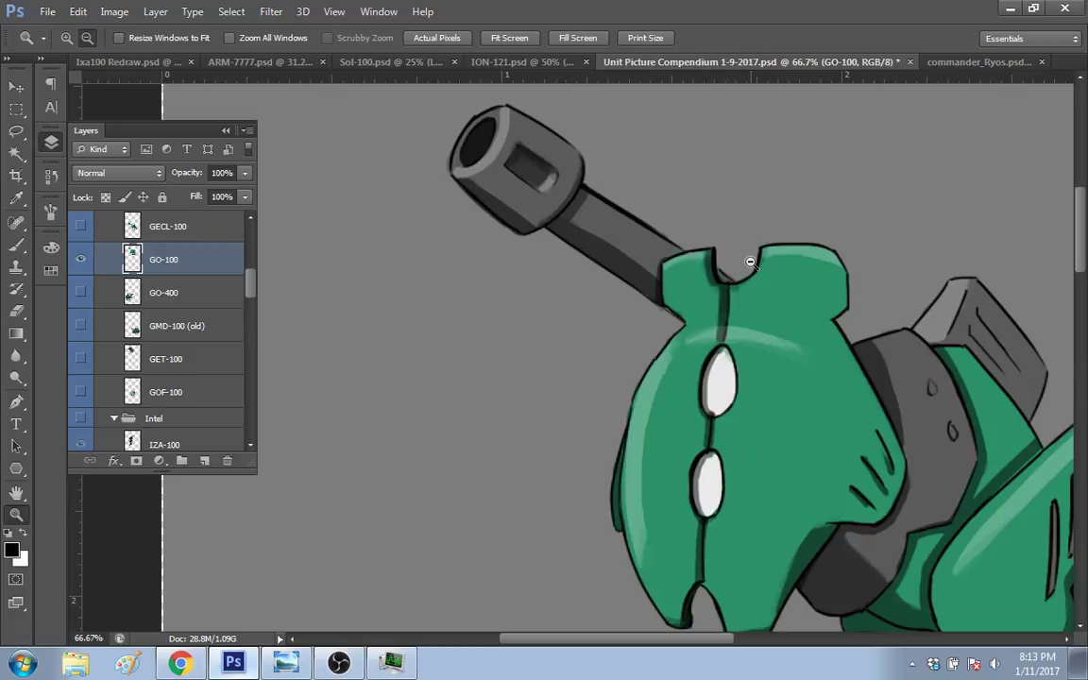
left_click(750, 262, "alt")
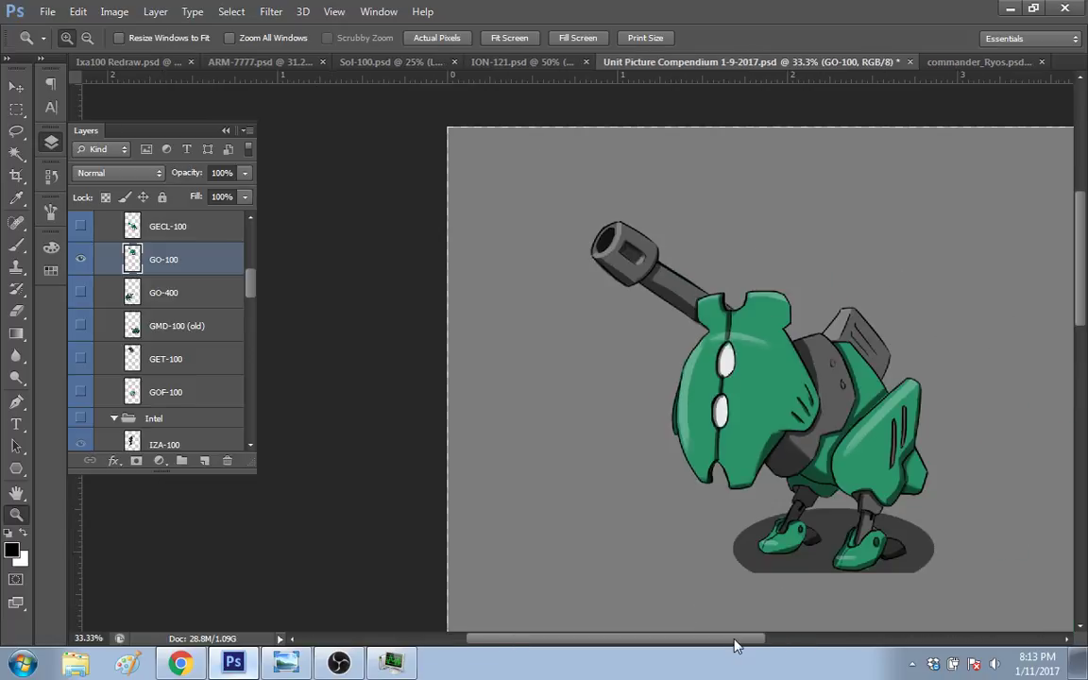
left_click_drag(737, 645, 782, 644)
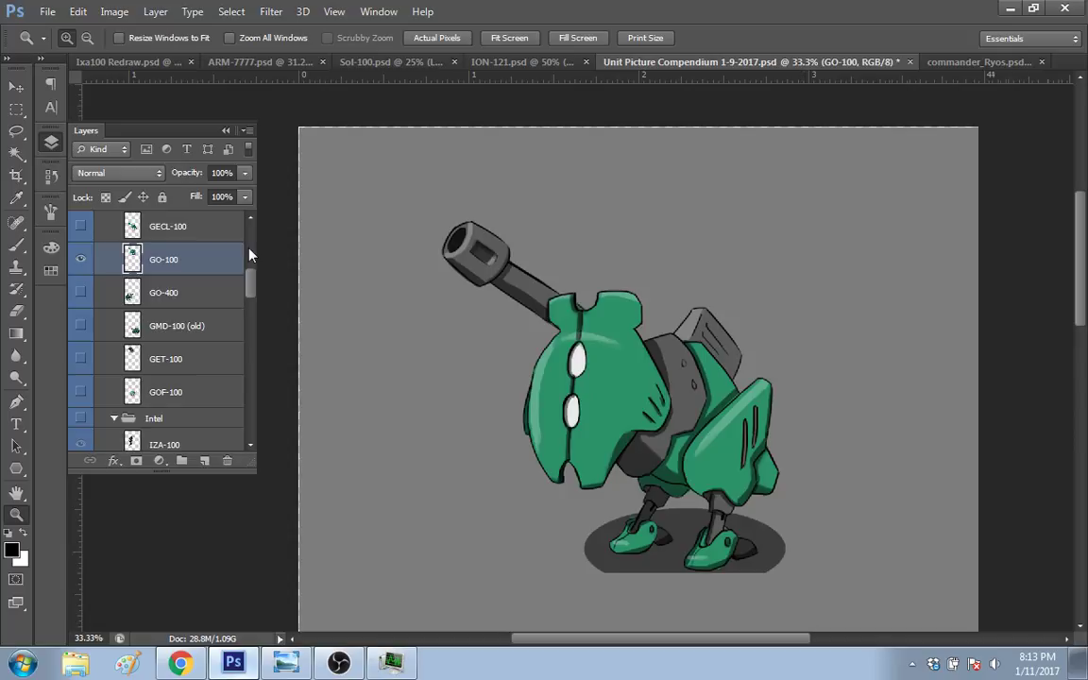
Step: Hide the Guard group, and show and expand the Evasive group
scroll(250, 255, "up", 5)
left_click(80, 262)
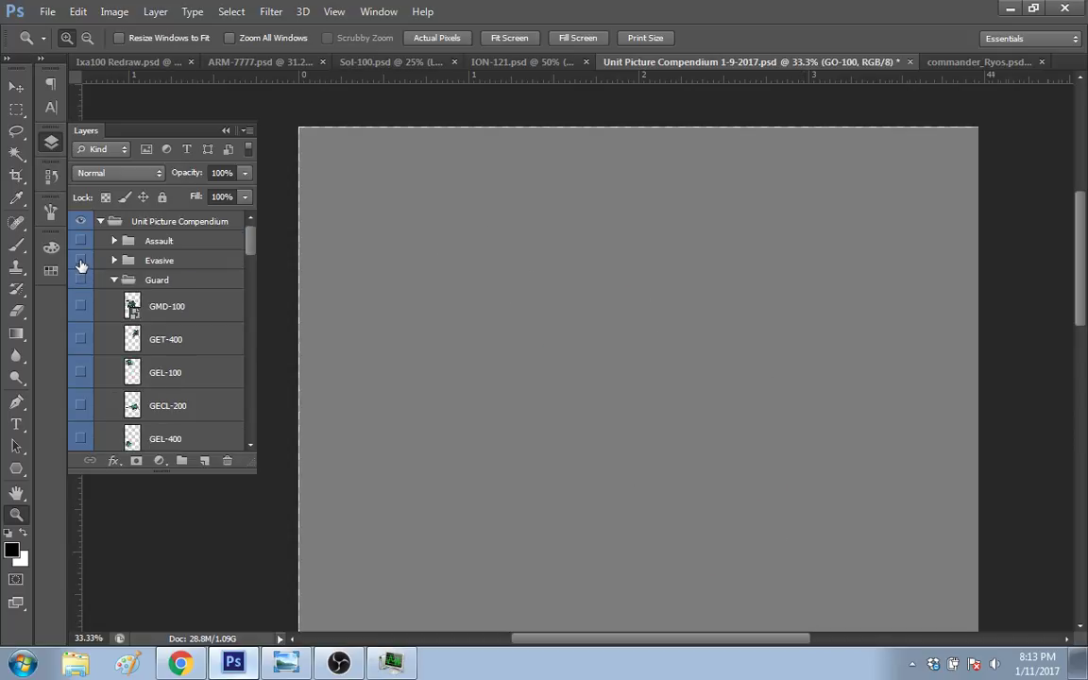
left_click(81, 261)
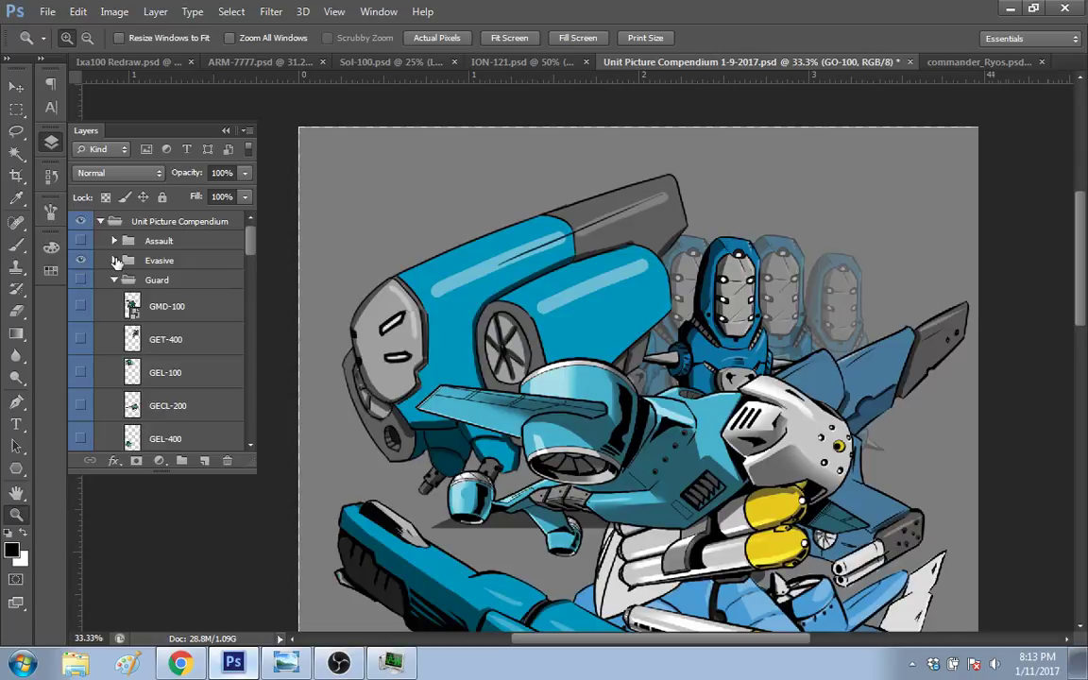
left_click(115, 261)
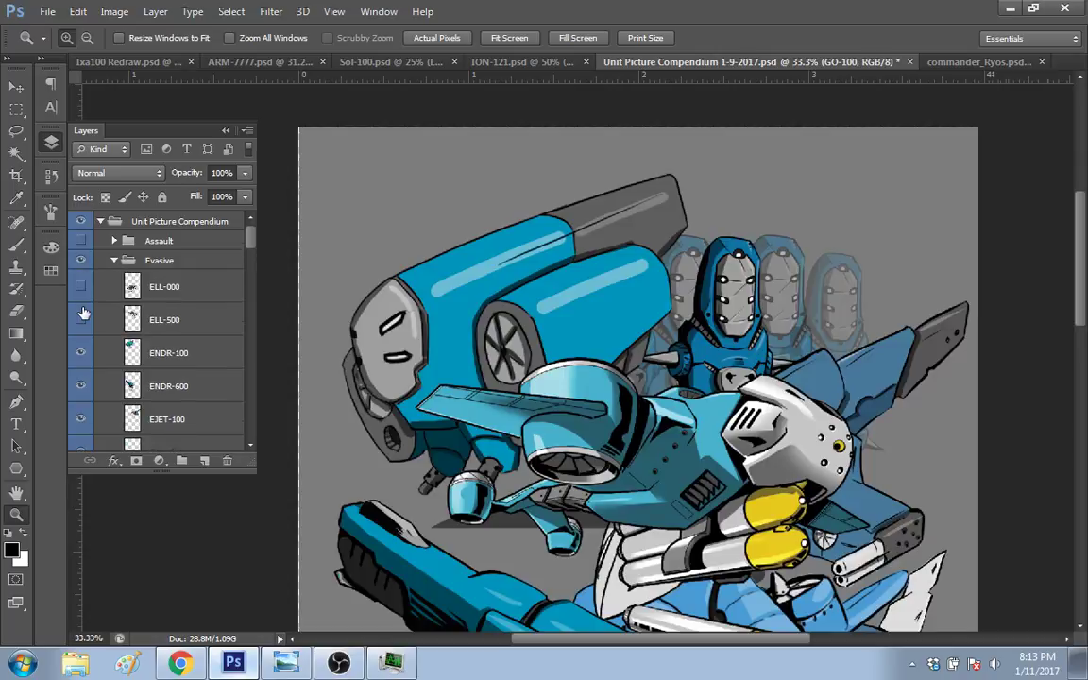
Step: Hide the other Evasive layers, leaving only ENDR-100 shown, and move that blue robot right to the canvas centre
left_click(81, 319)
scroll(251, 242, "down", 3)
left_click_drag(80, 260, 81, 430)
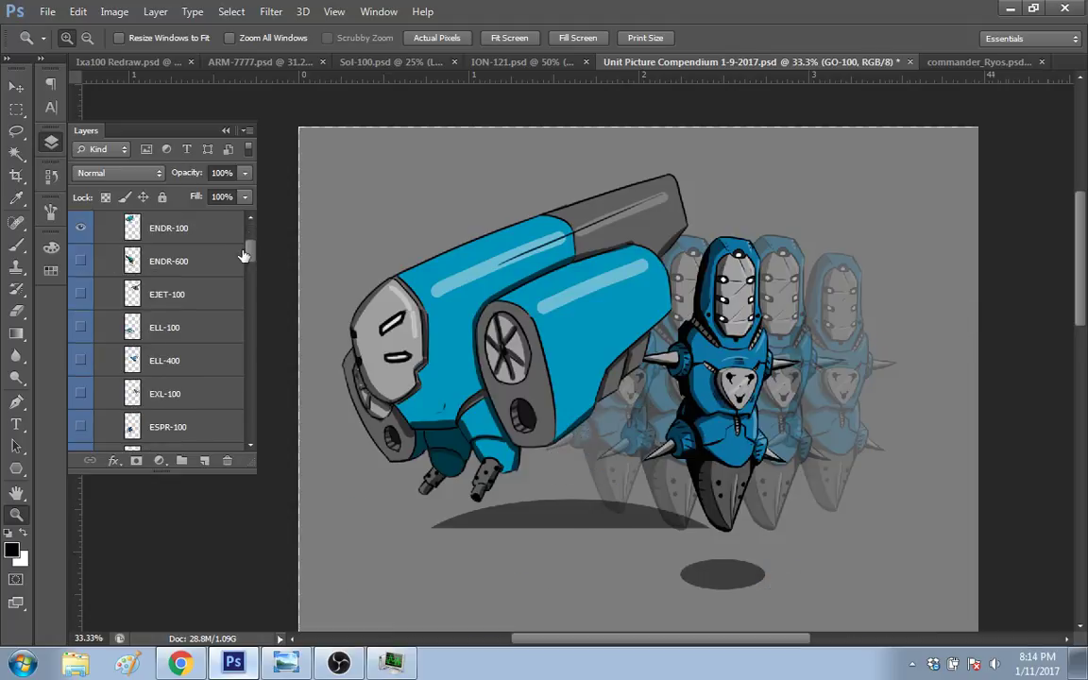
scroll(244, 255, "down", 2)
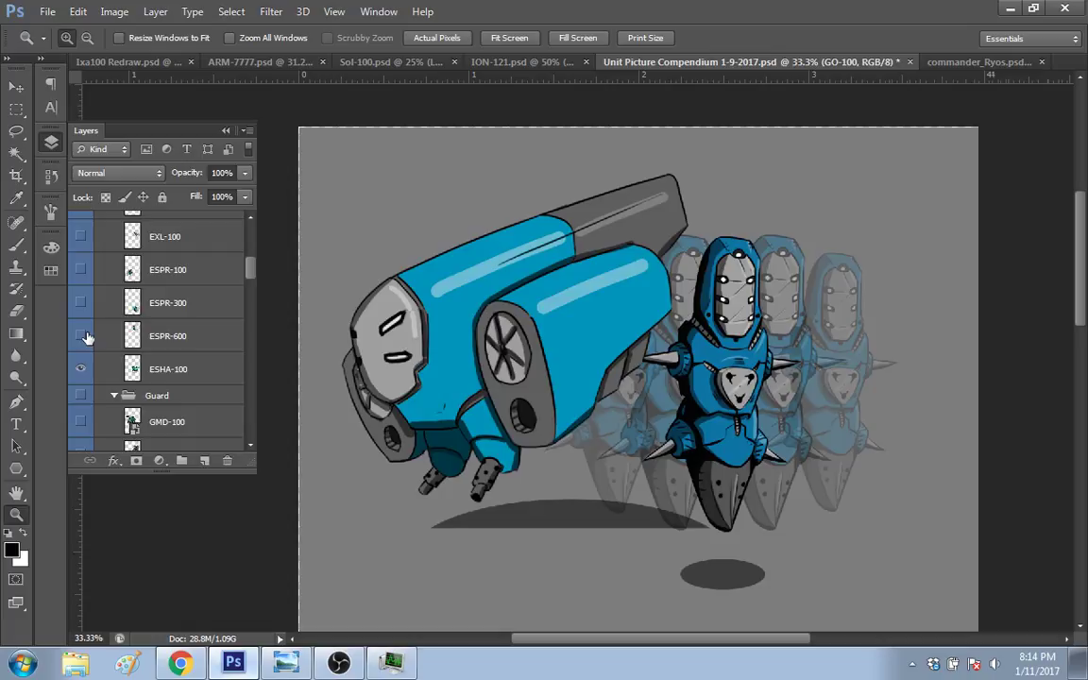
left_click_drag(85, 337, 81, 369)
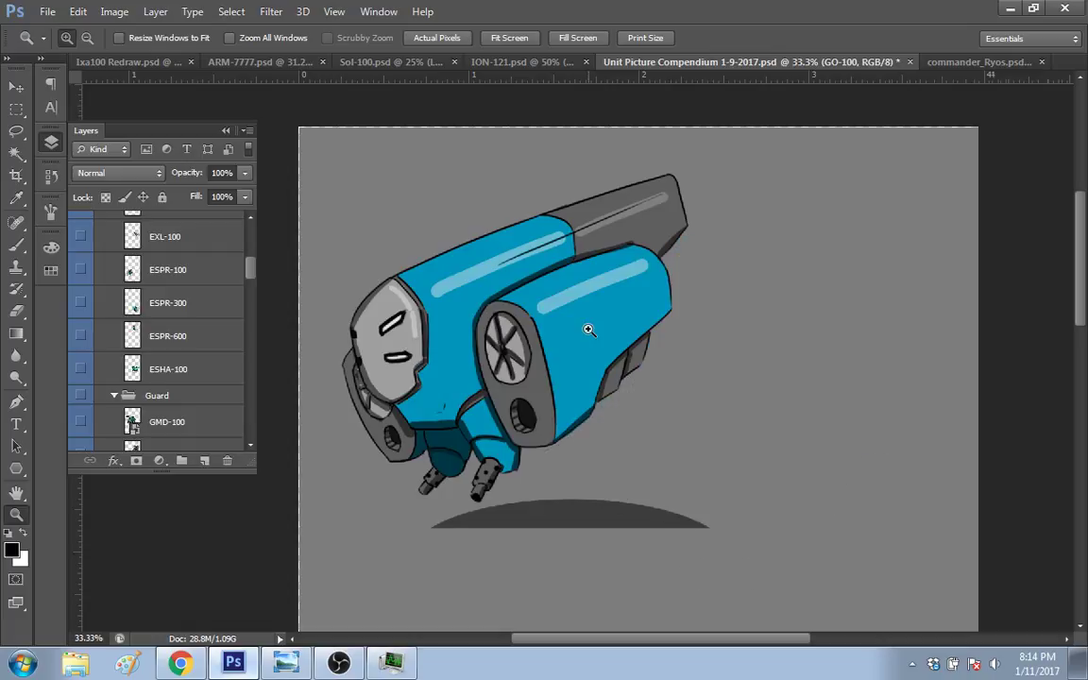
key("v")
left_click_drag(589, 329, 726, 326)
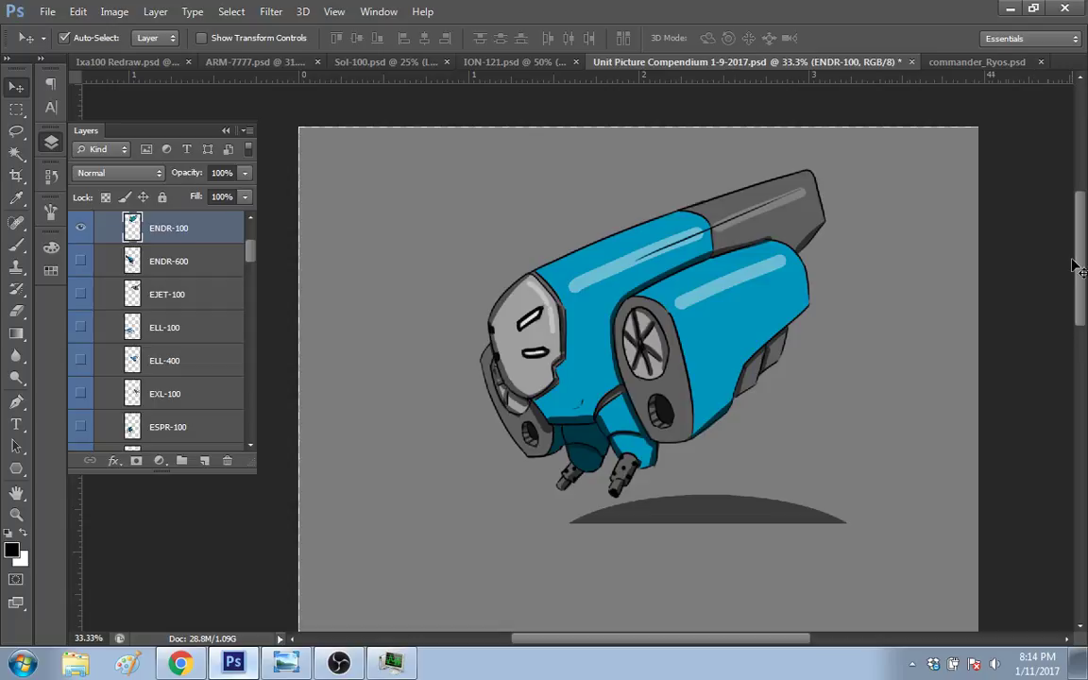
Step: Collapse the Intel group to shorten the layer list and return to the Guard group
scroll(251, 243, "up", 3)
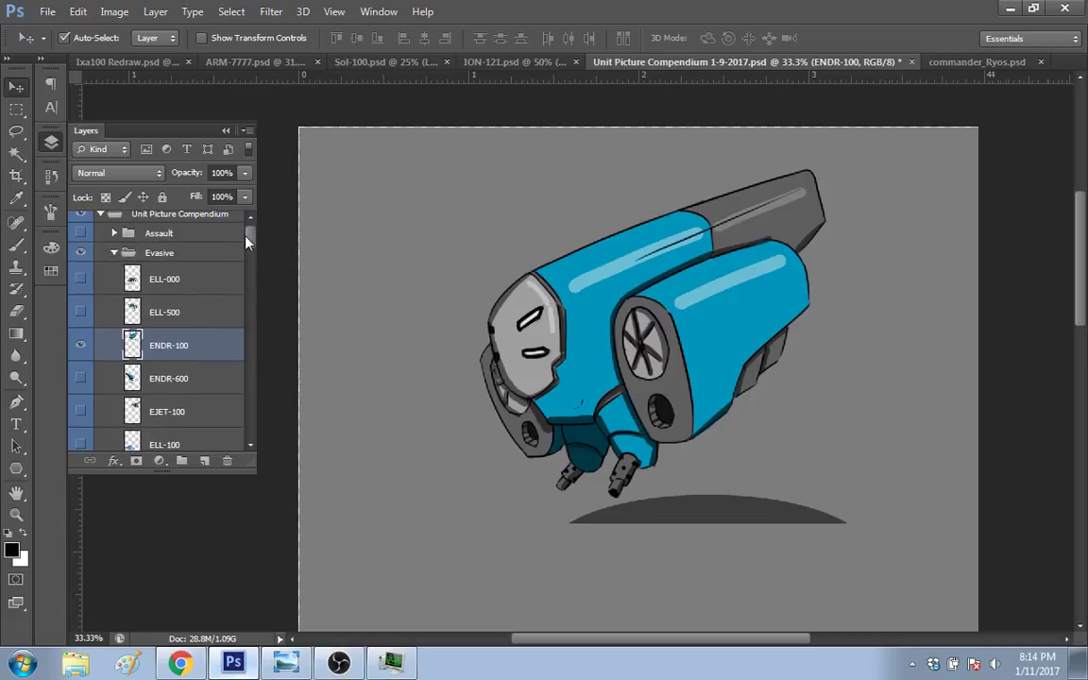
left_click(216, 252)
left_click_drag(250, 238, 255, 296)
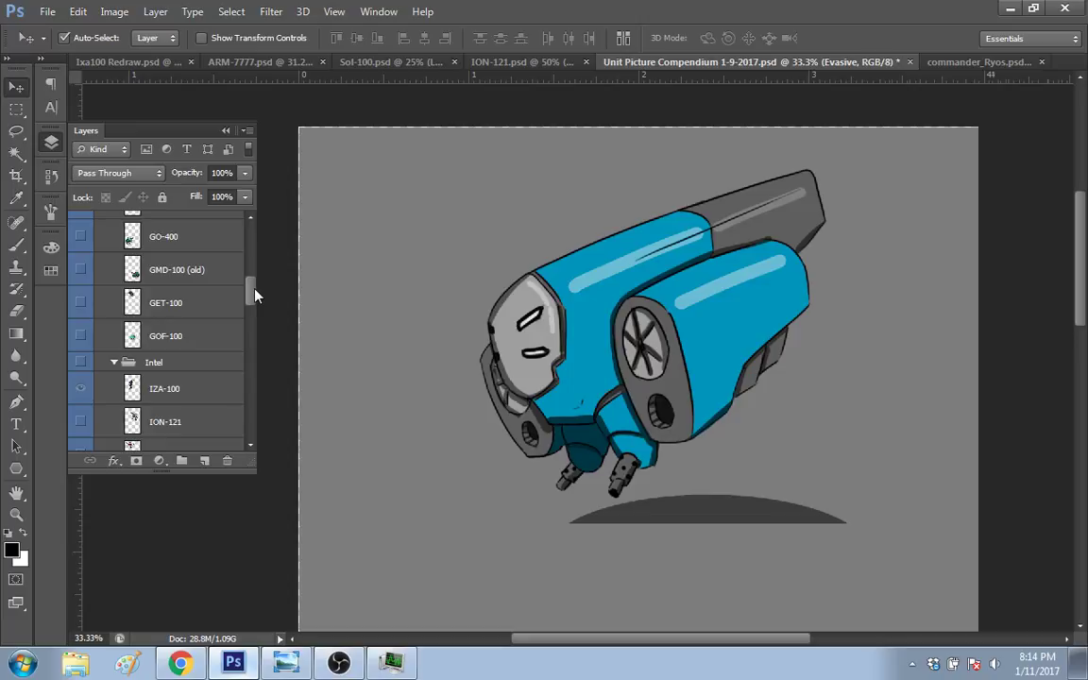
scroll(217, 312, "down", 1)
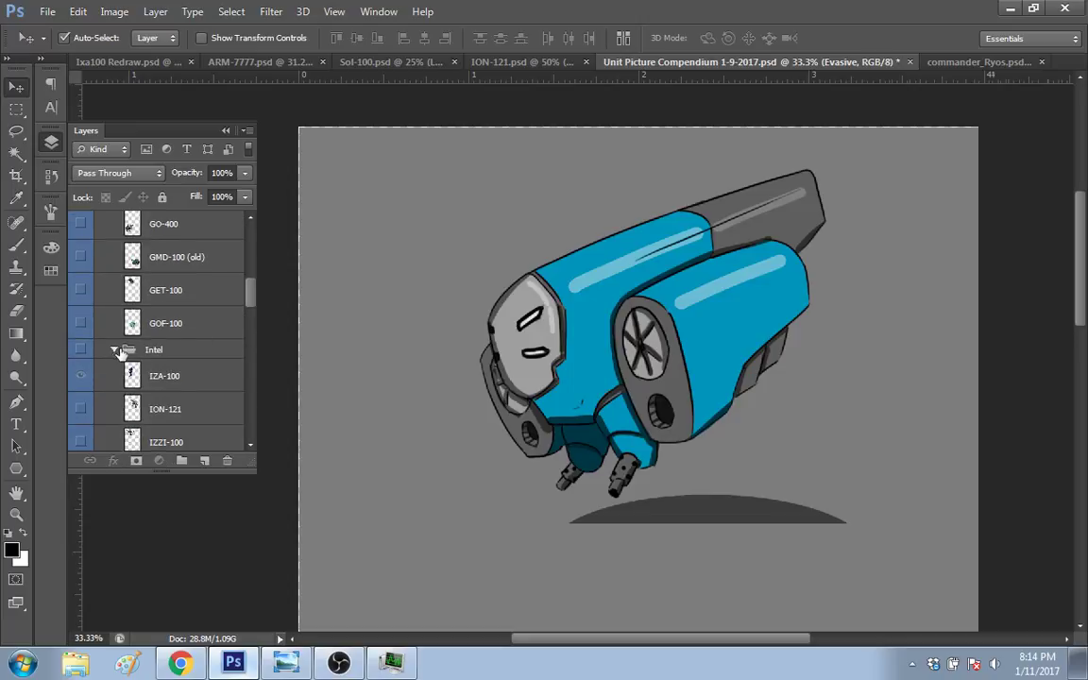
left_click(113, 348)
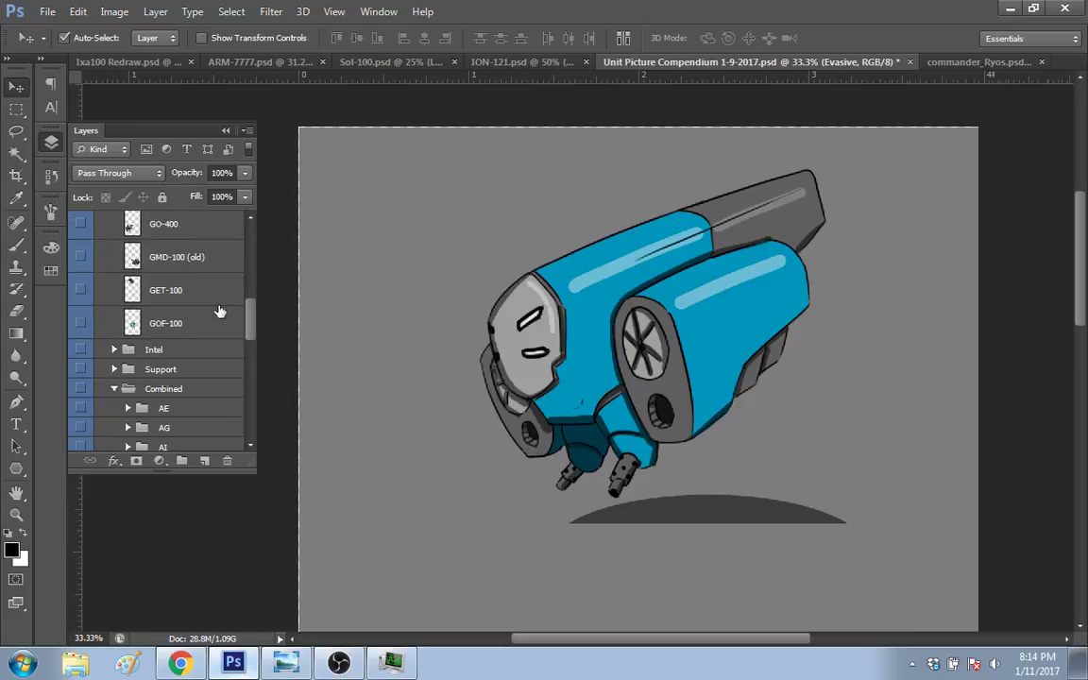
scroll(217, 312, "up", 10)
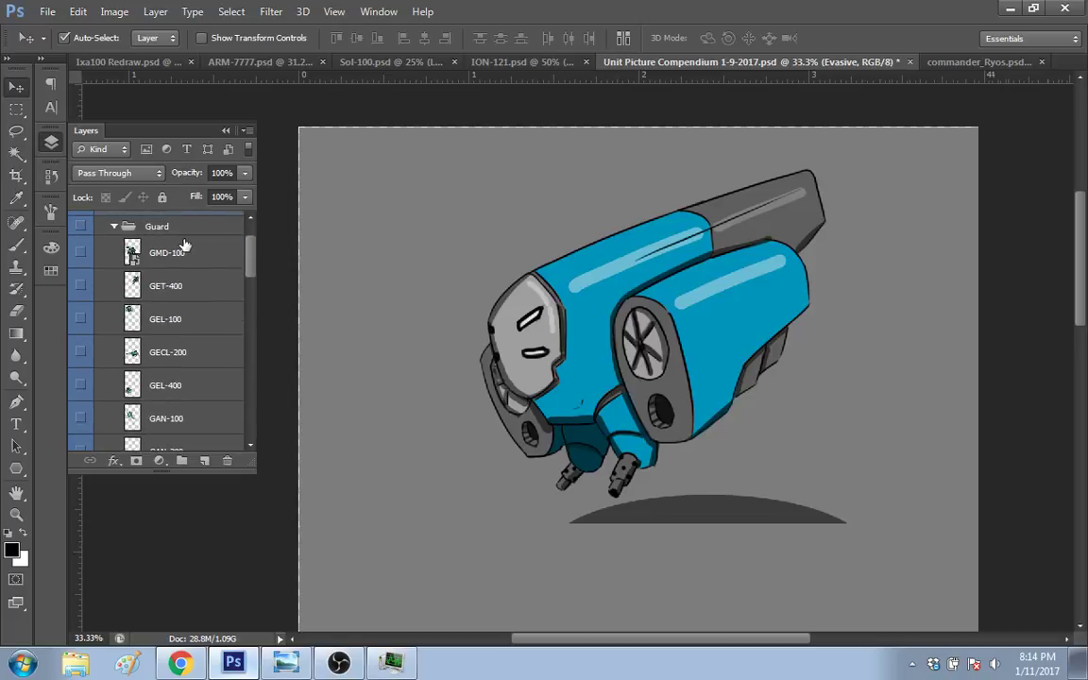
Step: Show the Guard group and separate the two robots, moving GO-100 right and down and ENDR-100 left and up
left_click(80, 226)
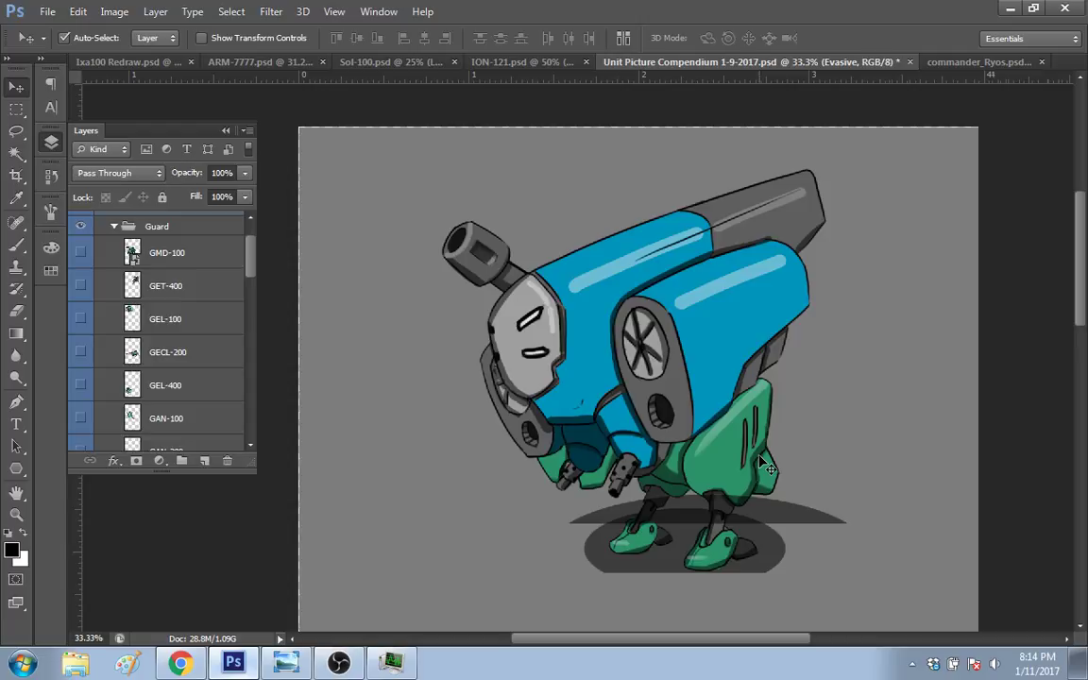
key("alt+comma")
left_click_drag(670, 331, 511, 293)
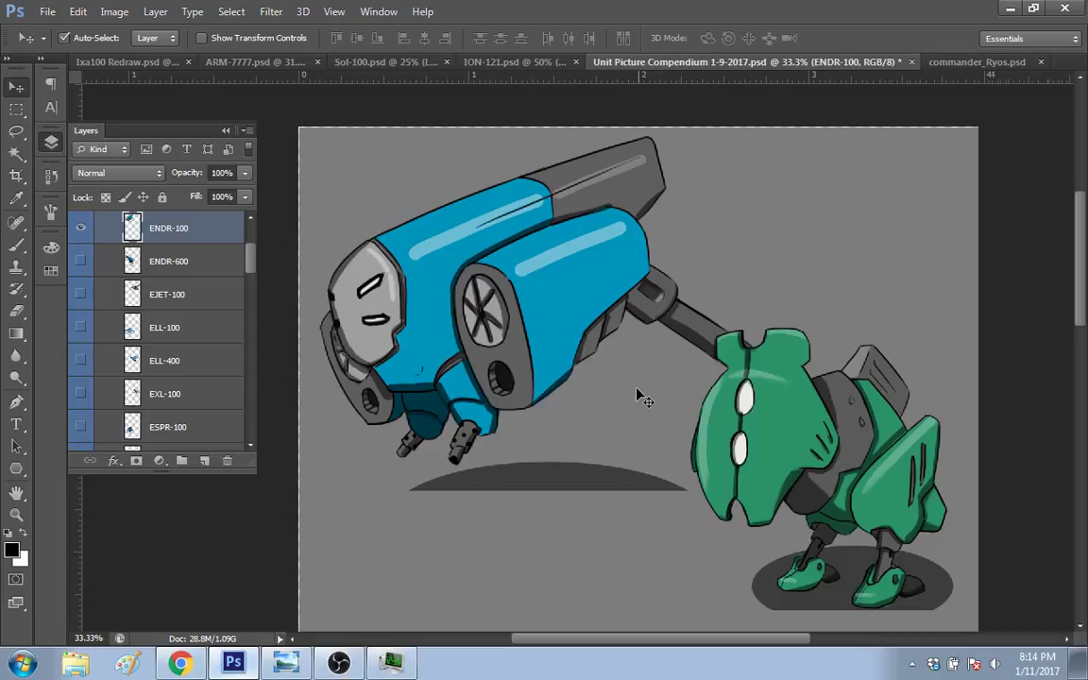
Step: Erase the shadow beneath the blue ENDR-100 robot with a size 100 eraser at 100% opacity
key("e")
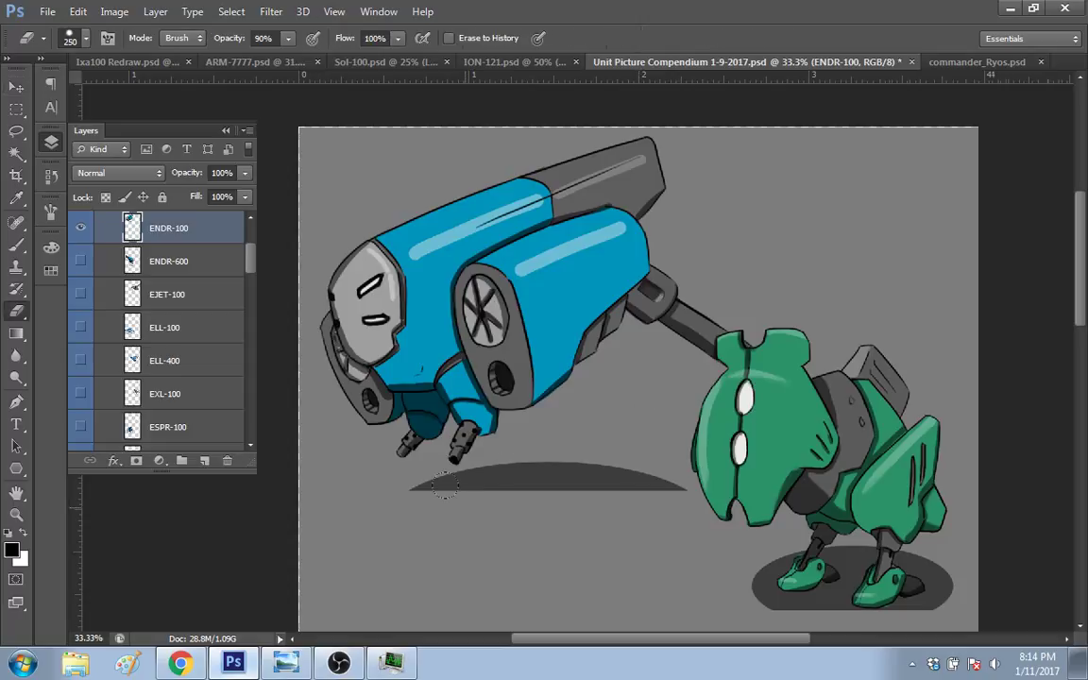
left_click_drag(445, 484, 401, 480)
key("0")
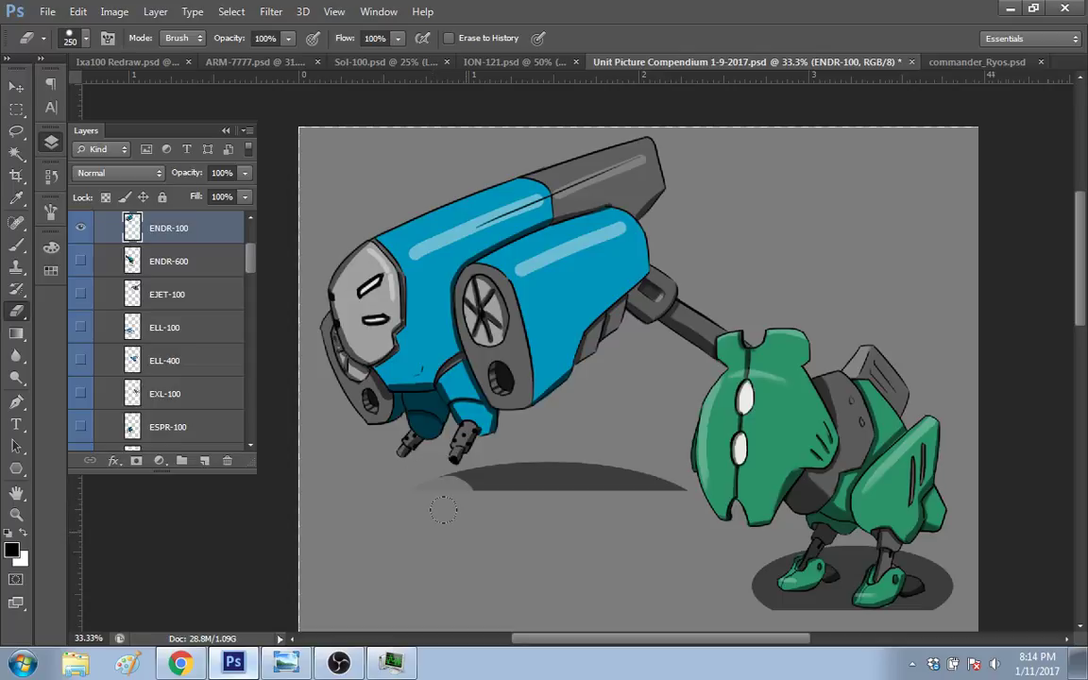
key("bracketleft")
key("bracketleft")
key("bracketleft")
key("bracketleft")
key("bracketleft")
left_click_drag(423, 482, 459, 480)
mouse_move(466, 476)
left_mouse_down()
mouse_move(673, 487)
mouse_move(657, 444)
left_mouse_up()
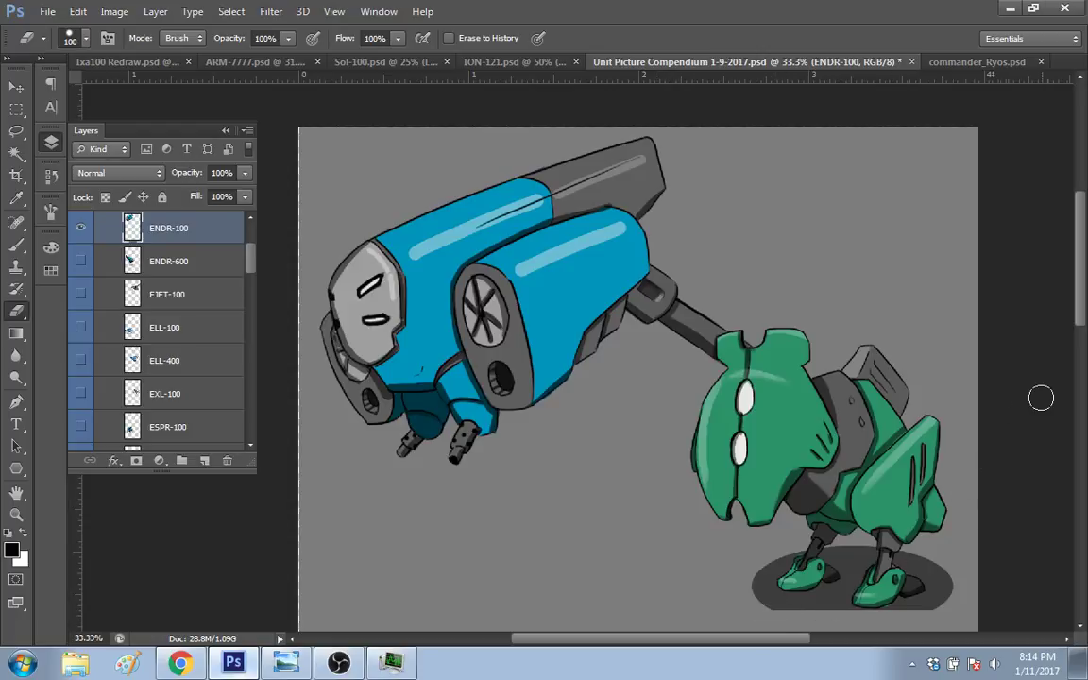
scroll(1041, 398, "down", 2)
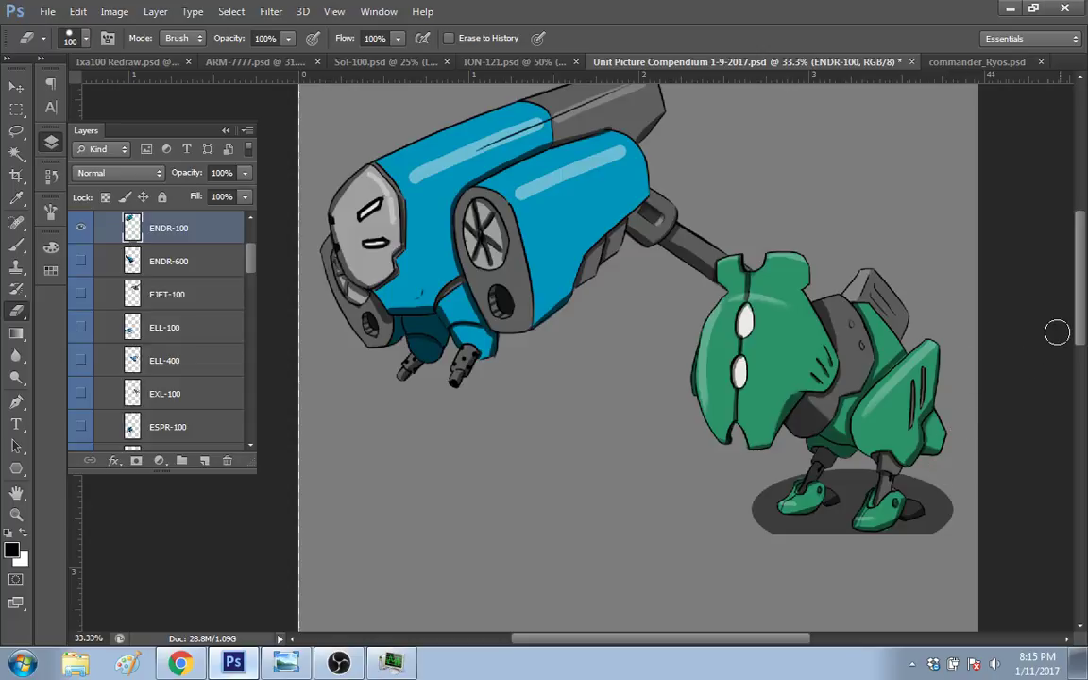
scroll(1054, 321, "up", 2)
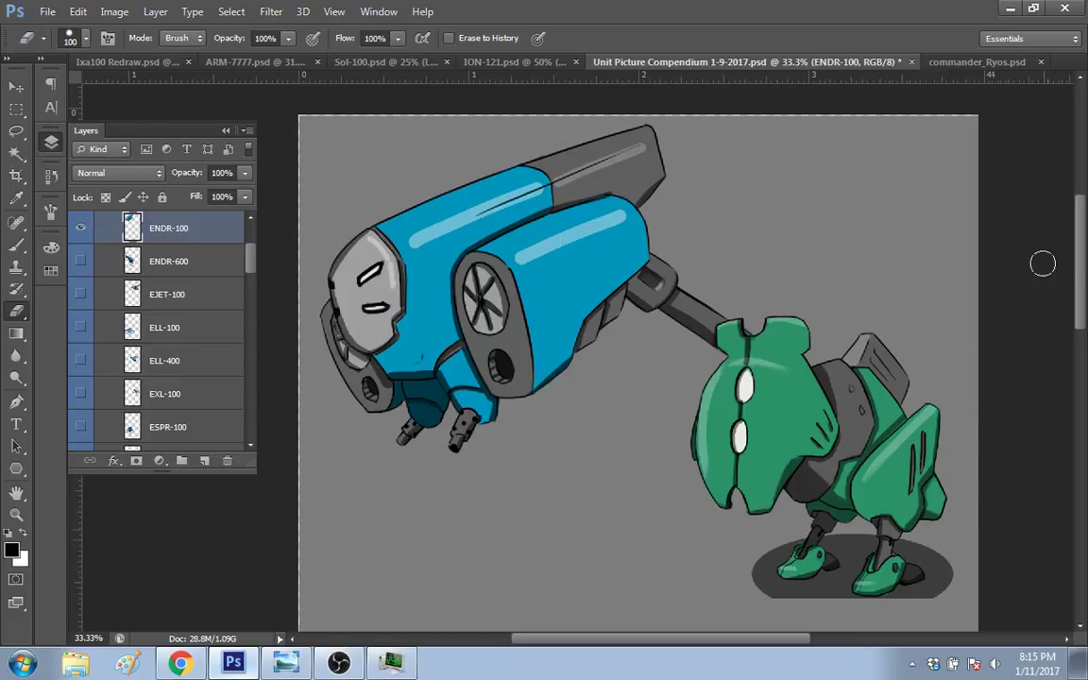
scroll(1042, 259, "down", 1)
scroll(1085, 272, "up", 1)
left_click_drag(1084, 272, 1085, 267)
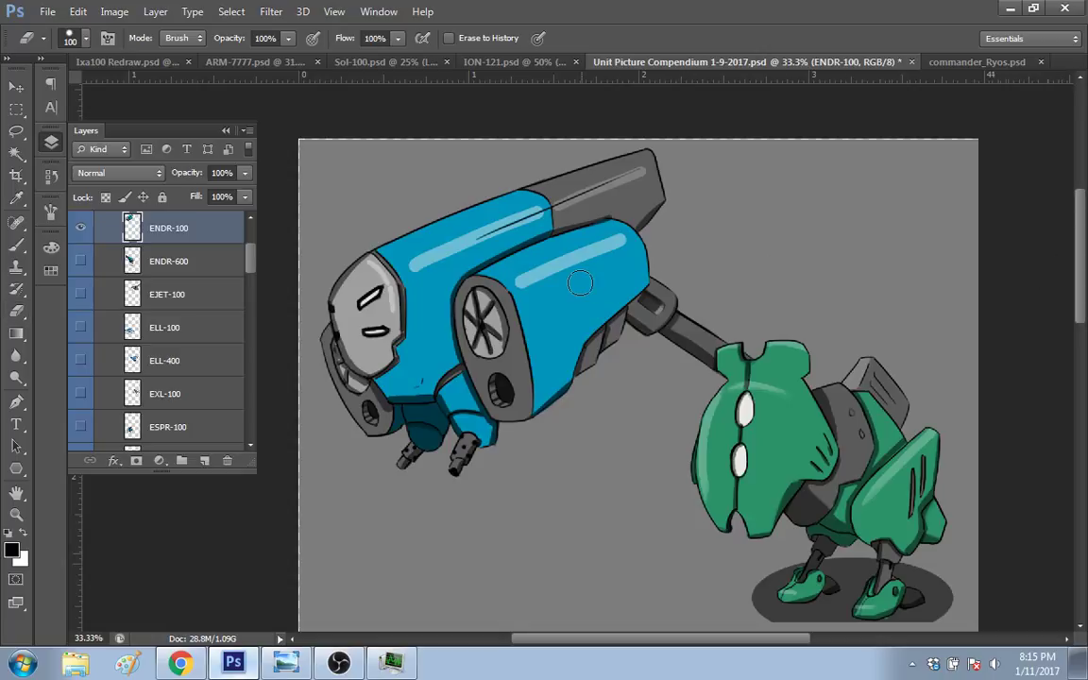
Step: Space the two robots farther apart, moving GO-100 down and slightly left and ENDR-100 up and right
key("v")
left_click_drag(519, 365, 515, 381)
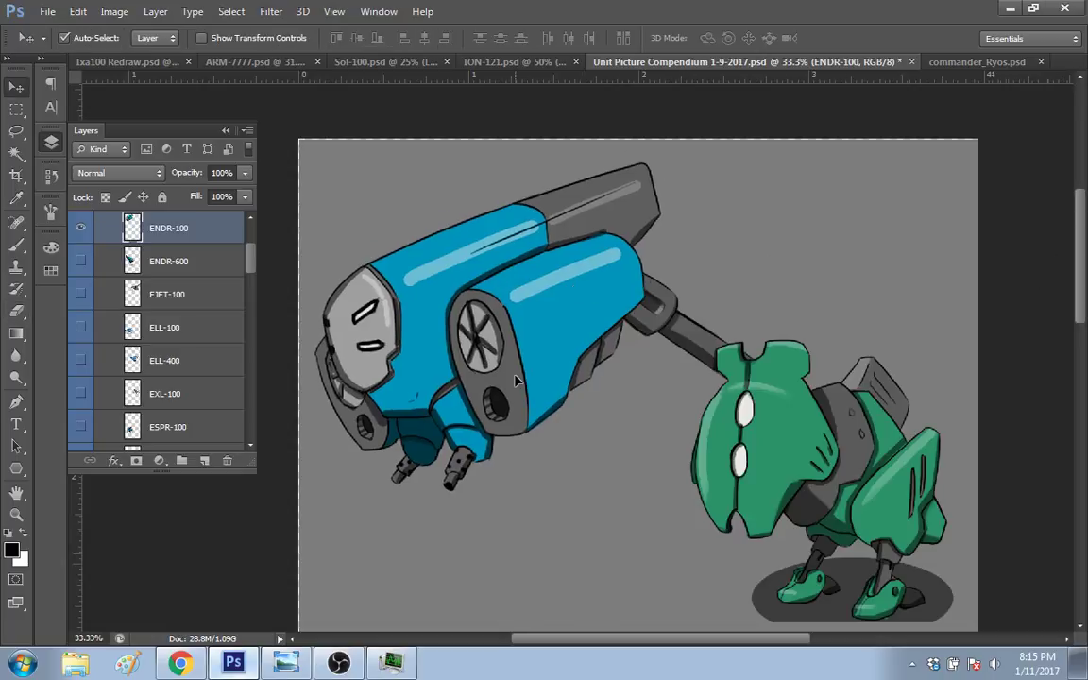
key("ctrl+alt+z")
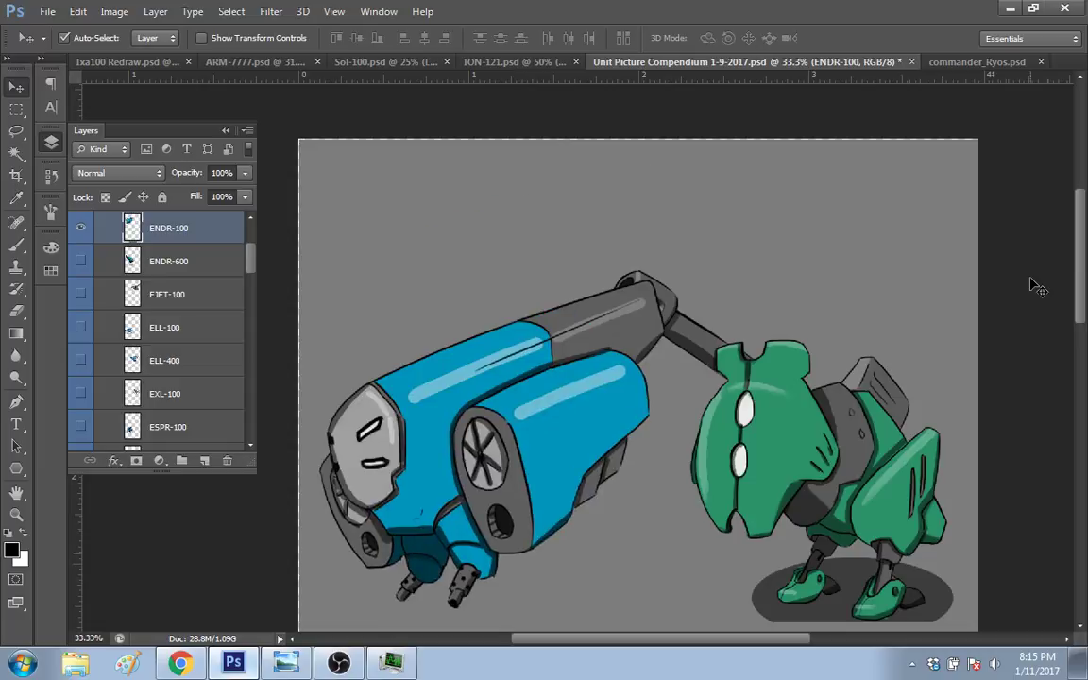
scroll(1037, 288, "down", 4)
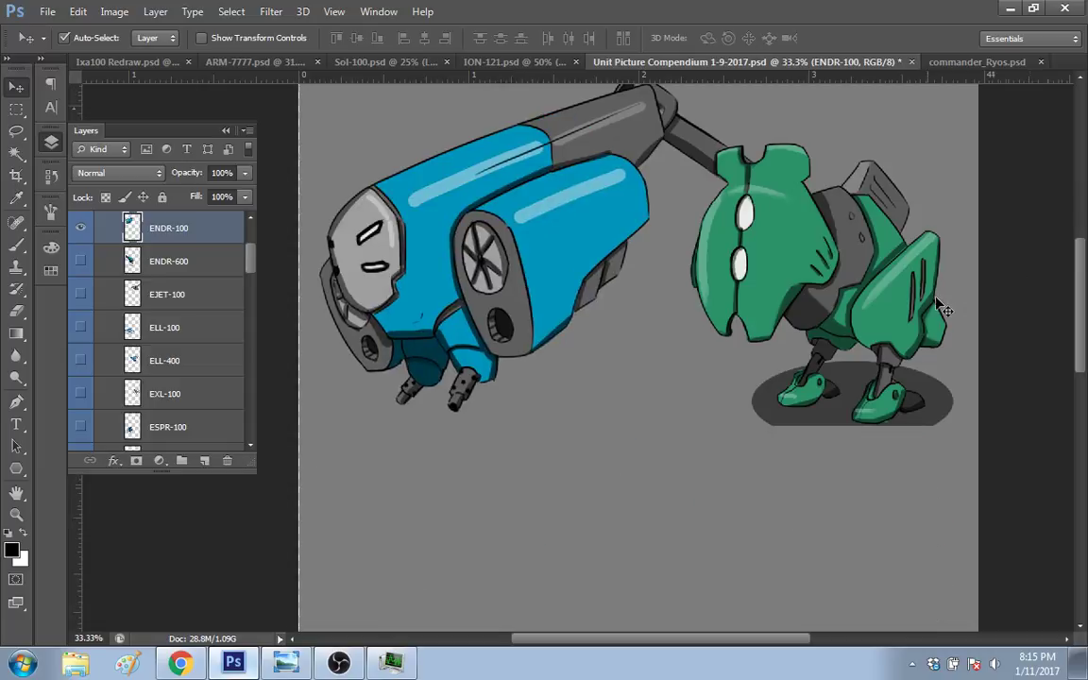
left_click_drag(939, 304, 847, 480)
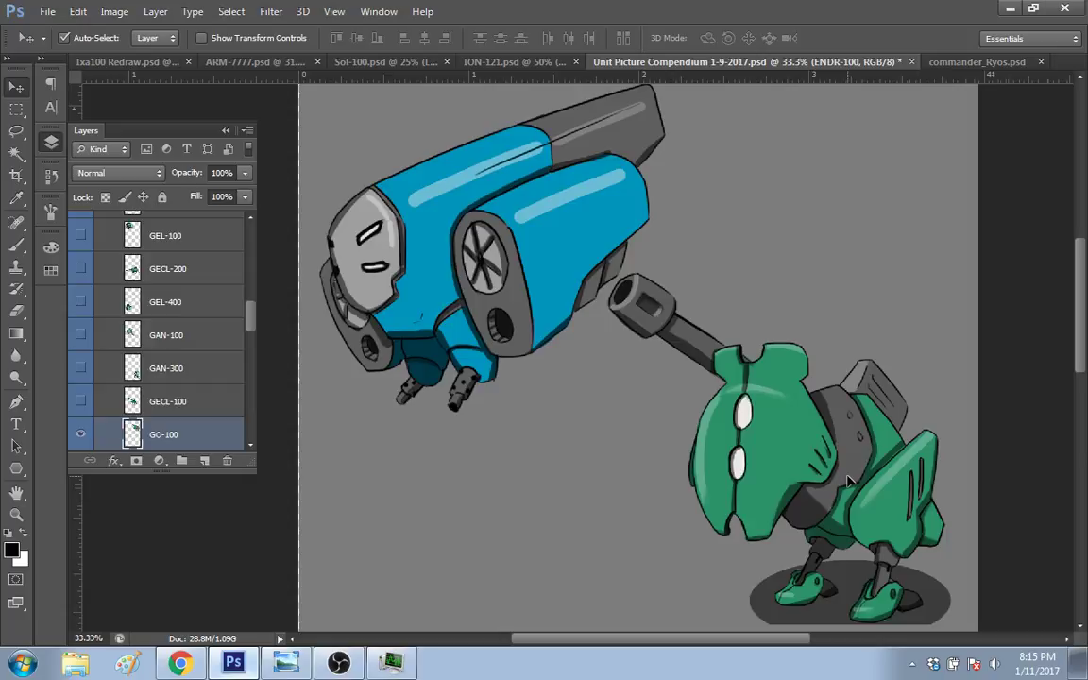
scroll(1076, 387, "down", 2)
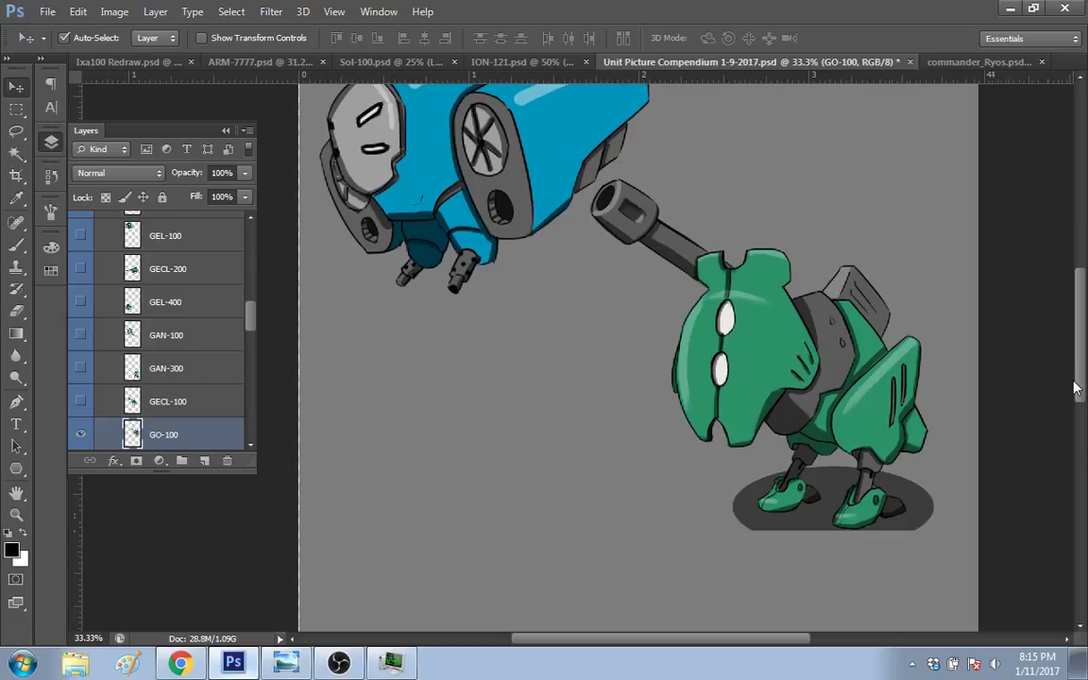
scroll(1062, 377, "up", 5)
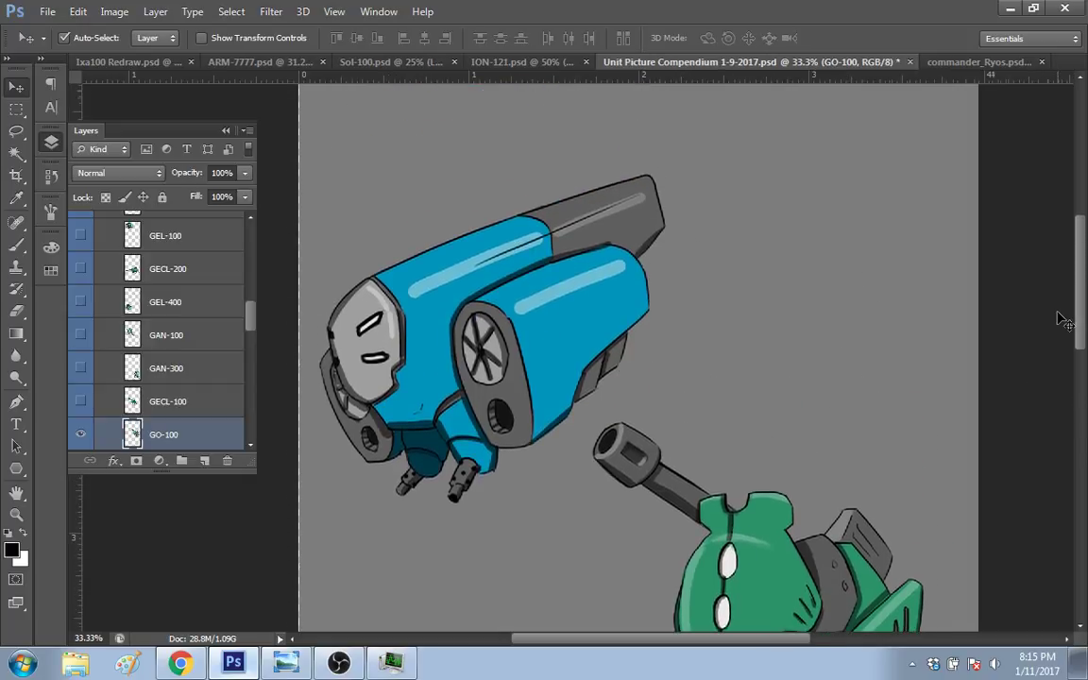
left_click_drag(534, 322, 586, 253)
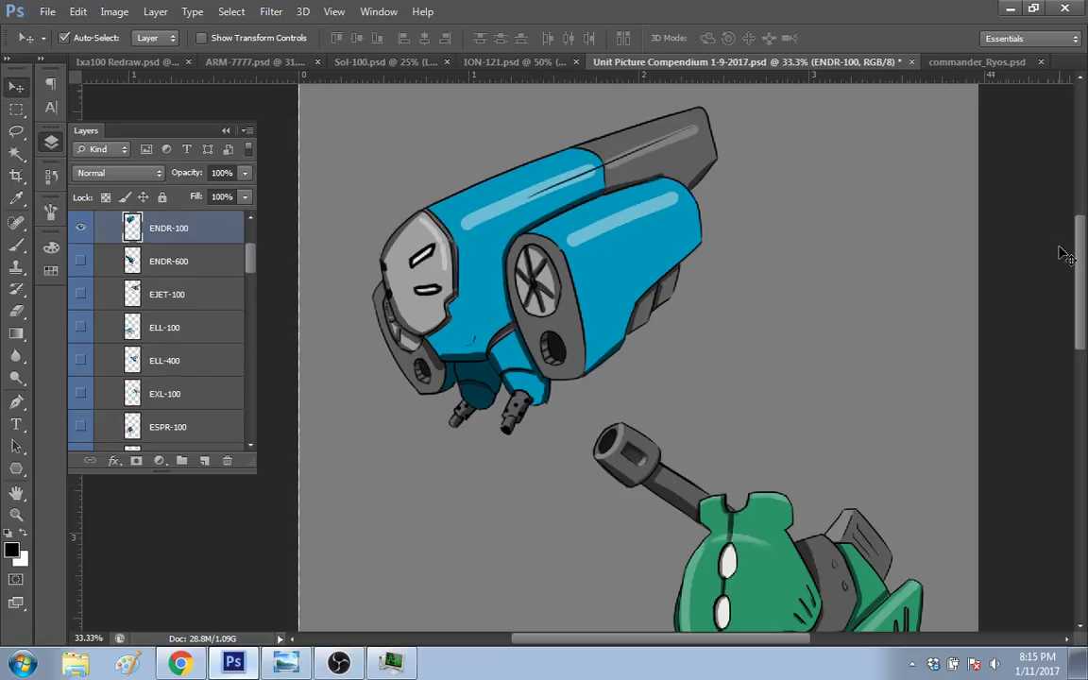
scroll(1085, 245, "up", 2)
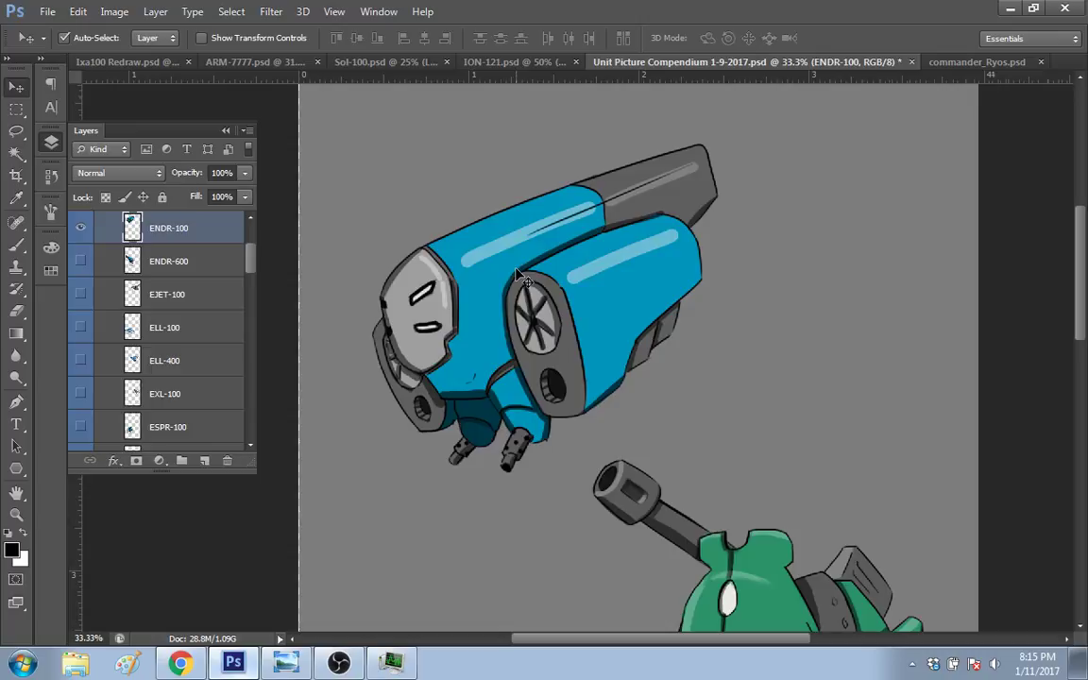
Step: Look at the artwork in commander_Ryos.psd and return to the Unit Picture Compendium document
left_click(1005, 64)
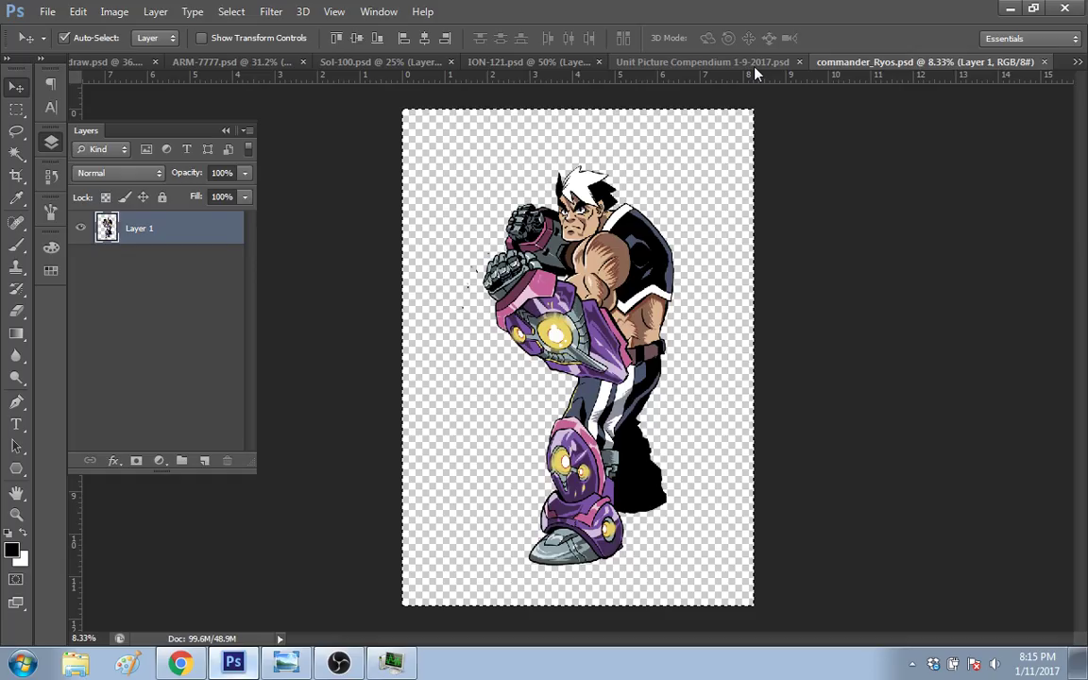
left_click(756, 66)
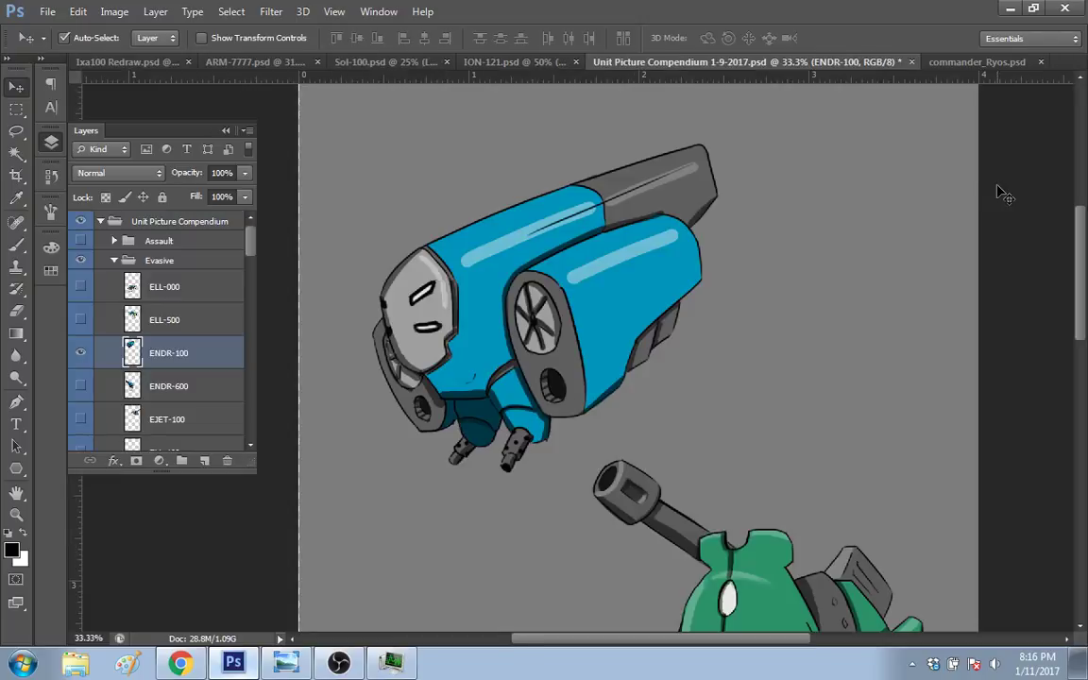
scroll(1005, 196, "down", 1)
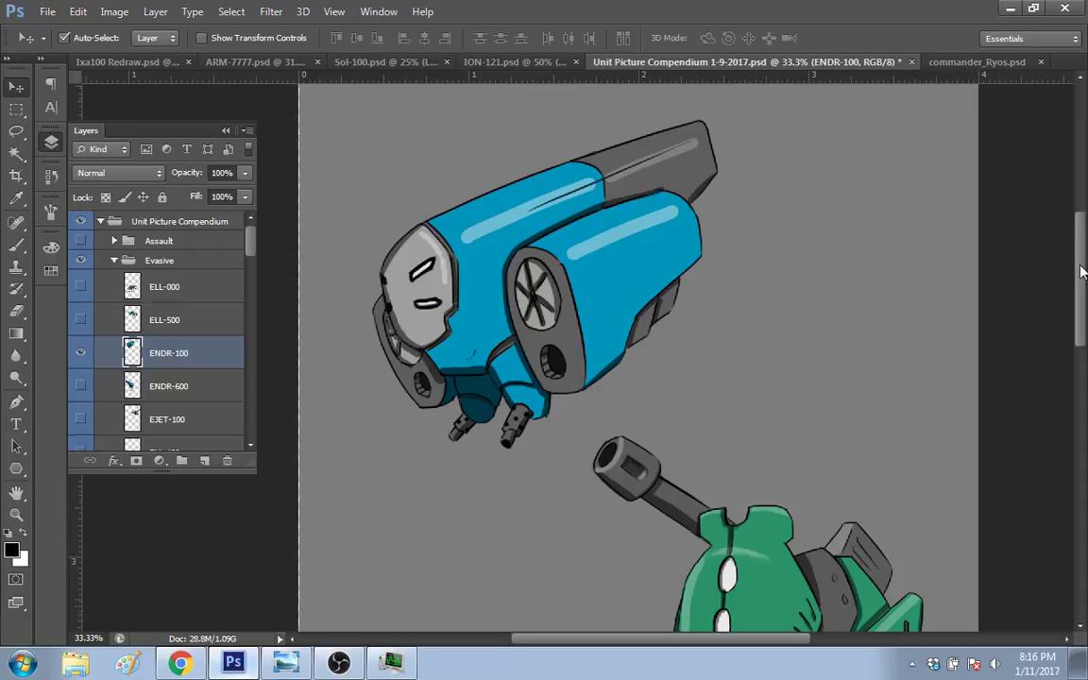
mouse_move(1084, 316)
left_mouse_down()
mouse_move(1077, 359)
mouse_move(1065, 319)
left_mouse_up()
scroll(715, 294, "down", 1)
left_click_drag(1084, 282, 1032, 364)
key("w")
left_click(820, 489)
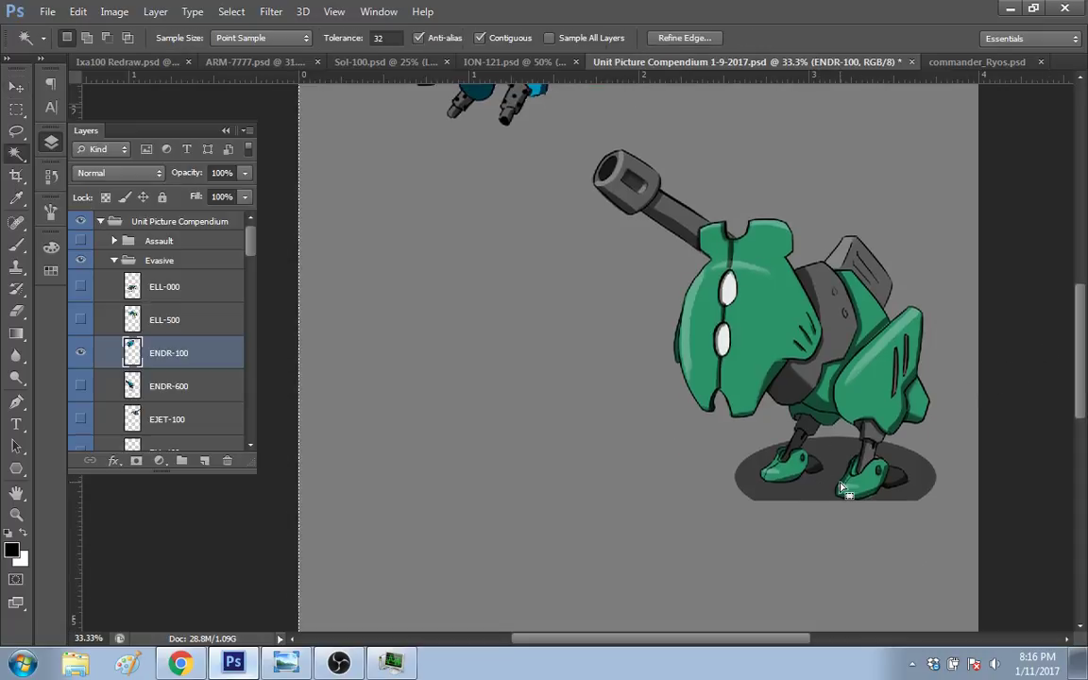
left_click(924, 476)
key("ctrl+d")
Step: Make GO-100 the active layer and try selecting the shadow under its feet with the Magic Wand at tolerance 32
key("v")
left_click_drag(918, 478, 911, 483)
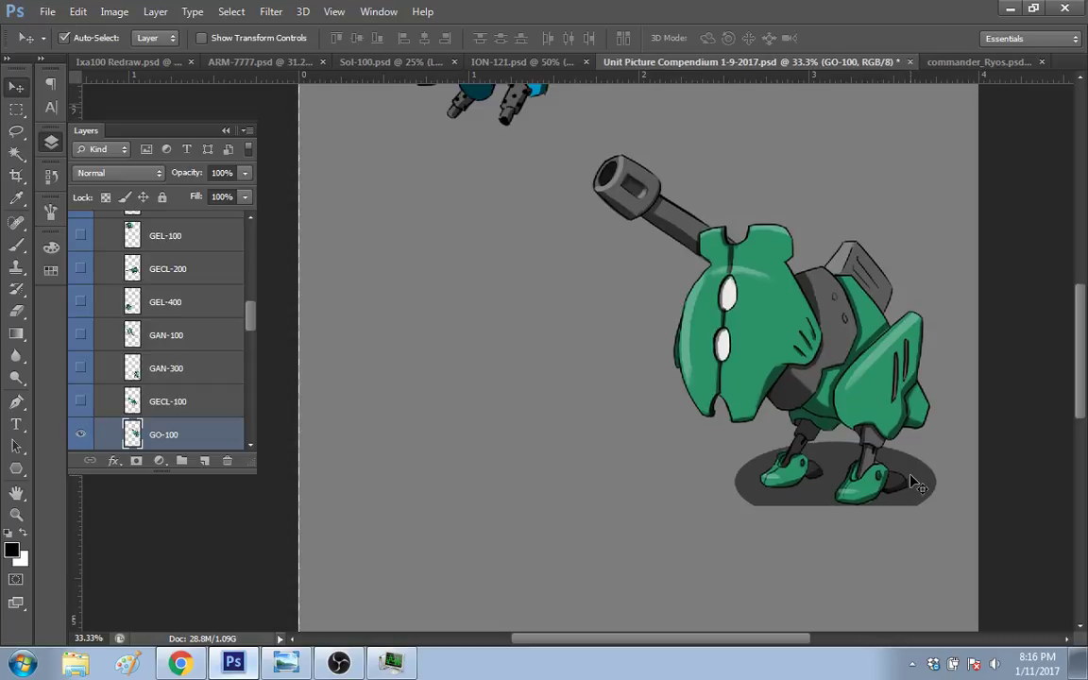
key("w")
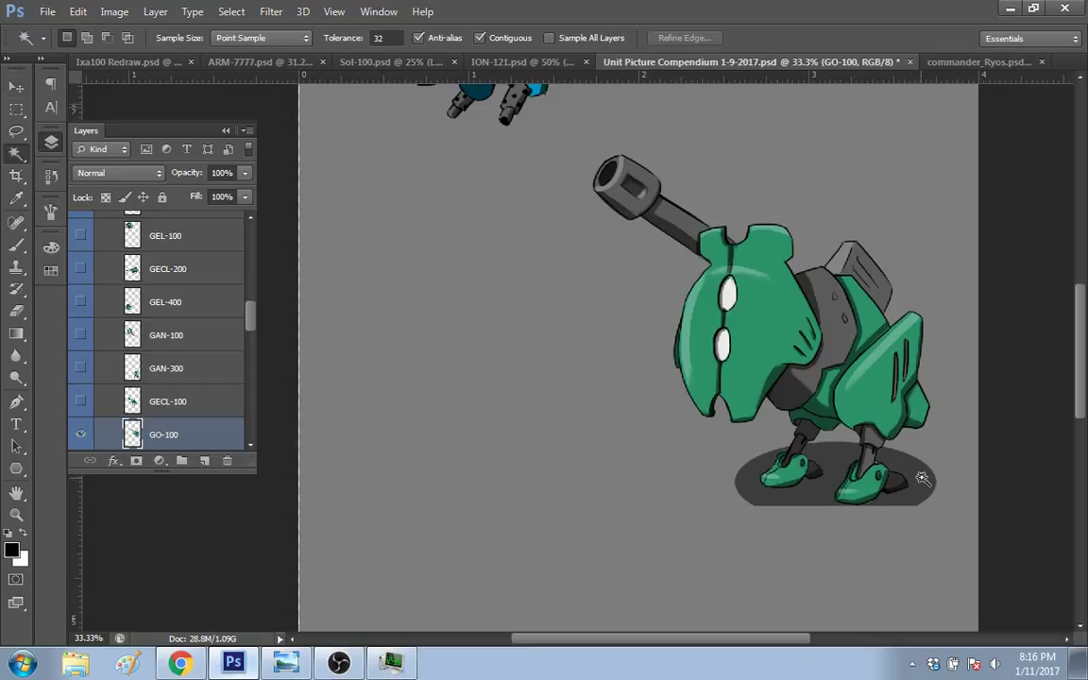
left_click(923, 478)
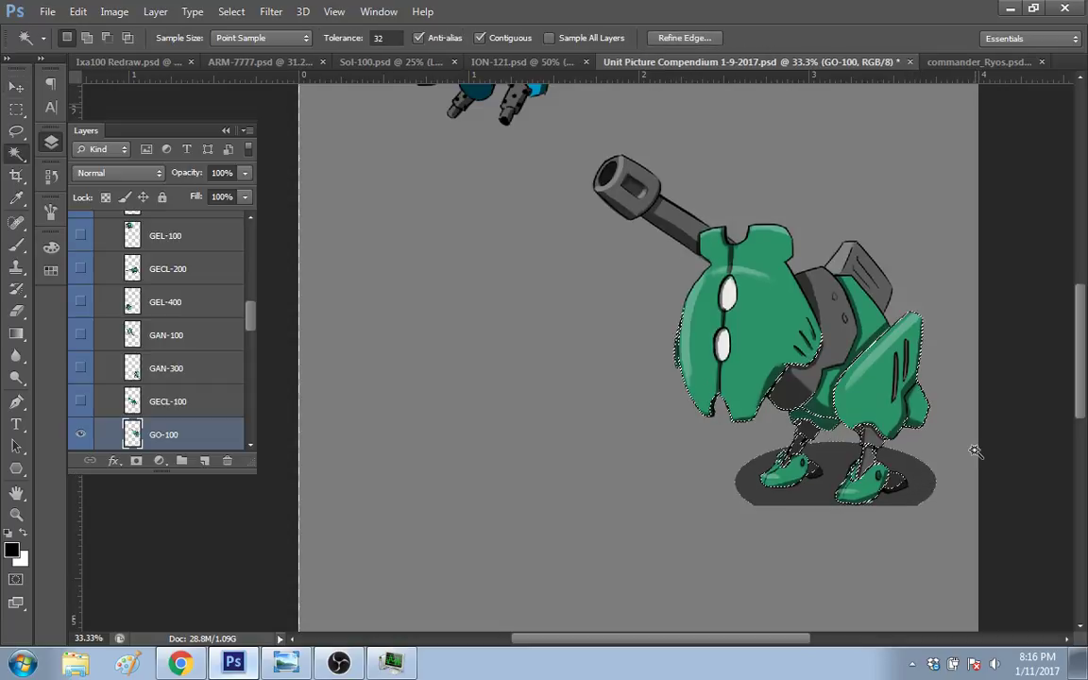
key("ctrl+d")
Step: Delete the shadow under GO-100's feet, selecting it with the Magic Wand at a tolerance of 1
double_click(382, 37)
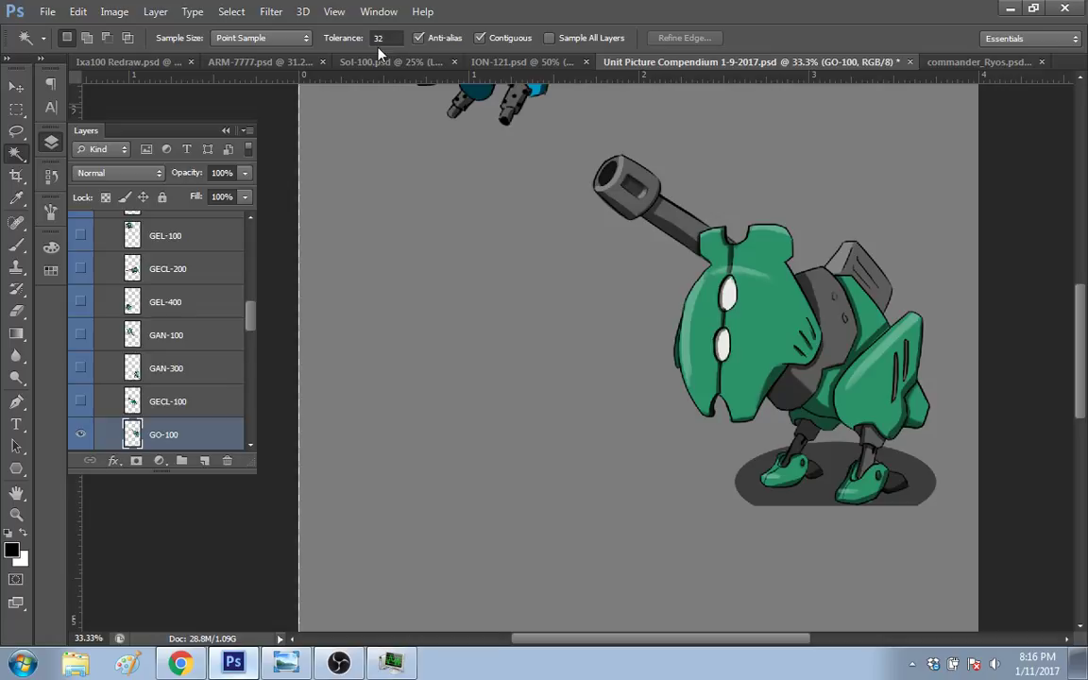
type("12")
key("Return")
left_click(367, 37)
type("1")
left_click(825, 496)
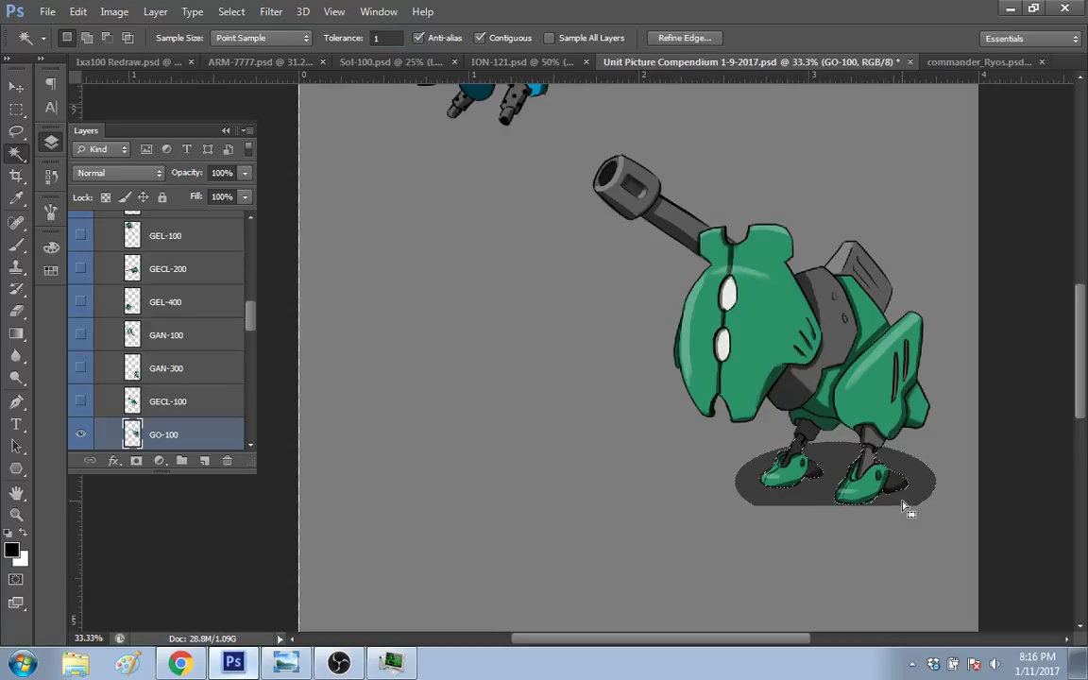
key("Delete")
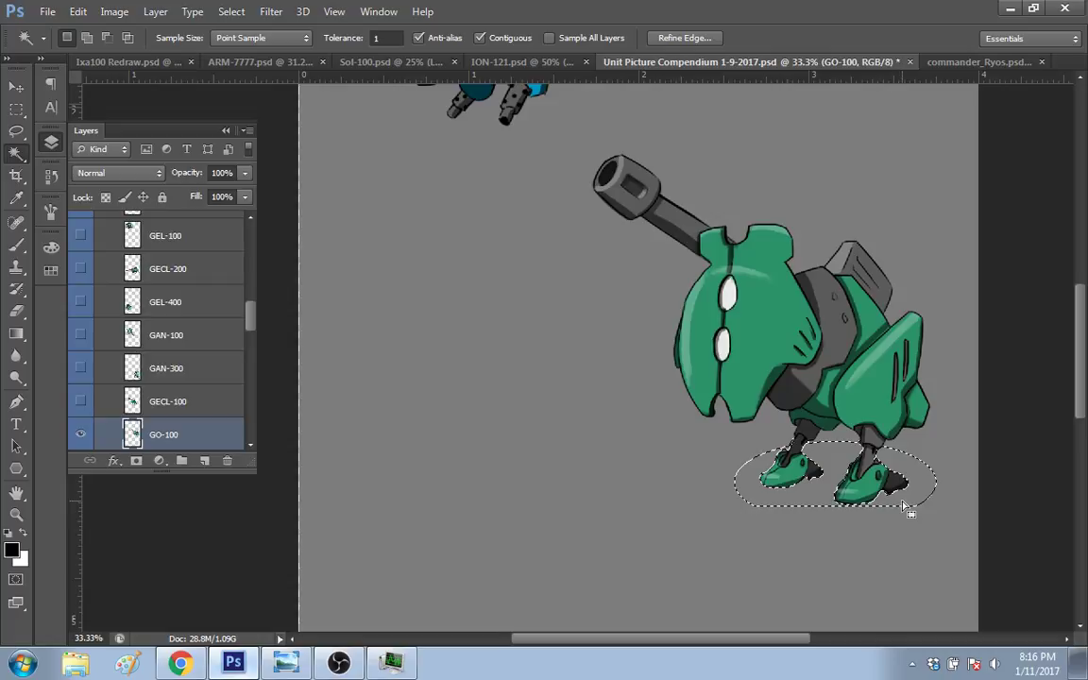
key("m")
key("ctrl+d")
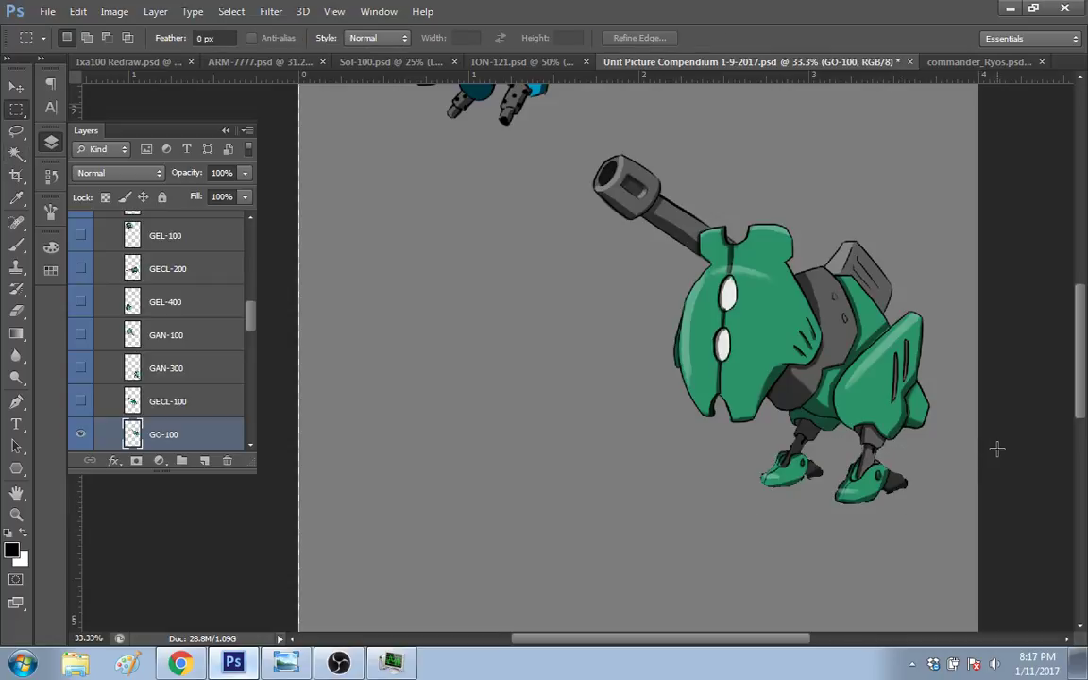
Step: Undo the shadow deletion on GO-100 and clear the restored selection
key("ctrl+alt+z")
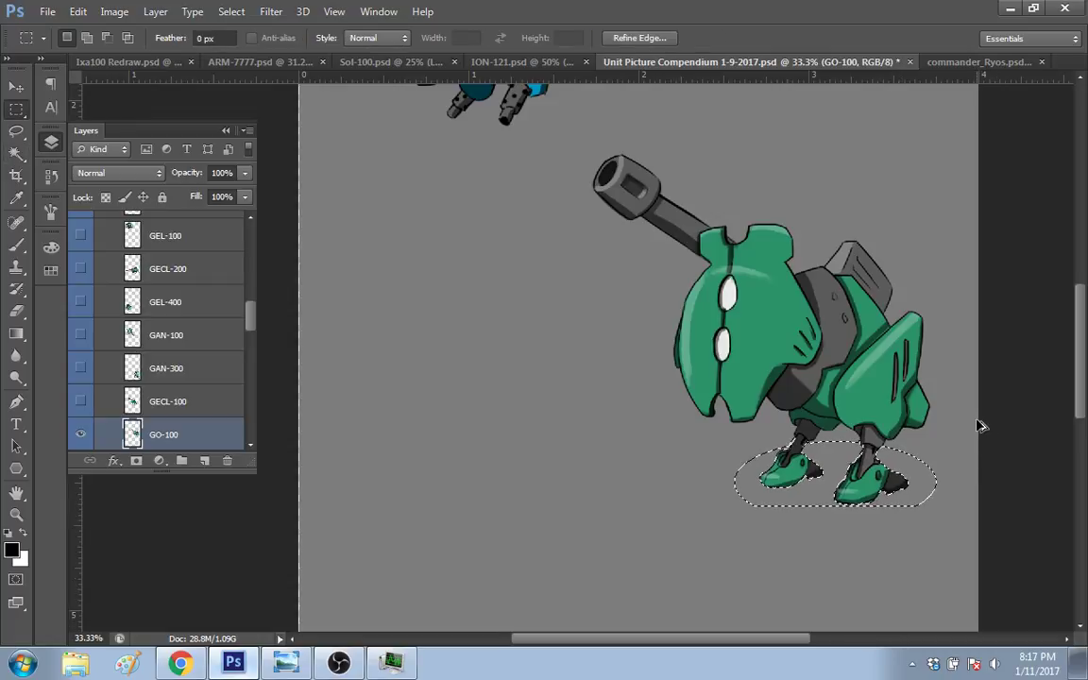
key("ctrl+alt+z")
key("ctrl+d")
left_click_drag(1081, 365, 1084, 287)
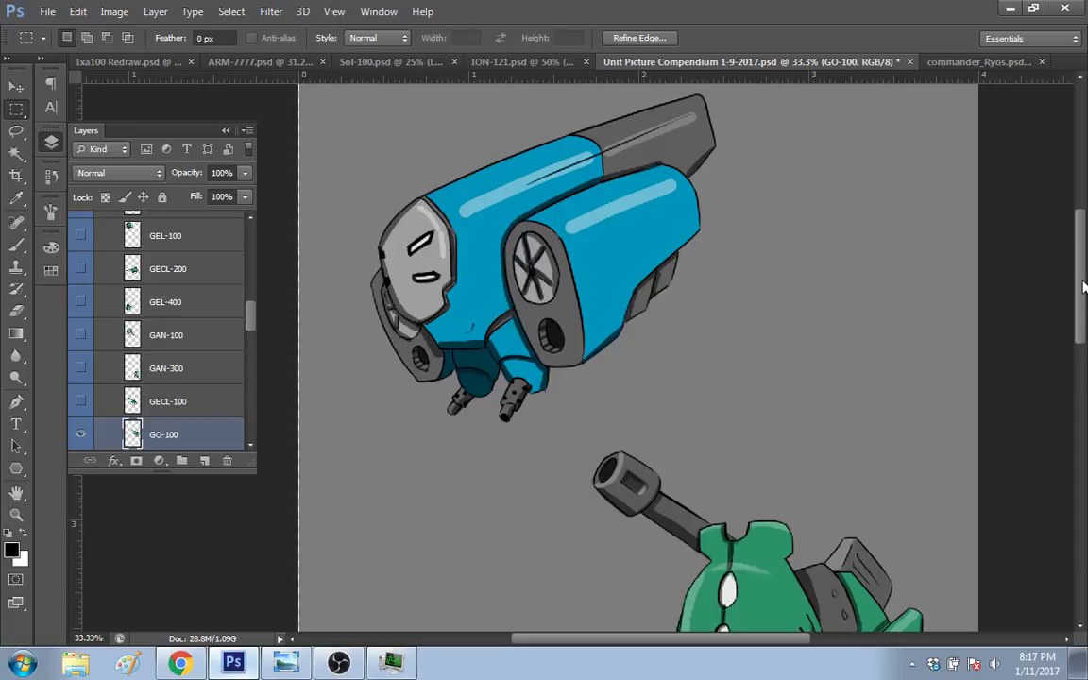
Step: Switch to ION-121.psd and move the armored man on Layer 6 right, away from the purple robot
left_click(525, 61)
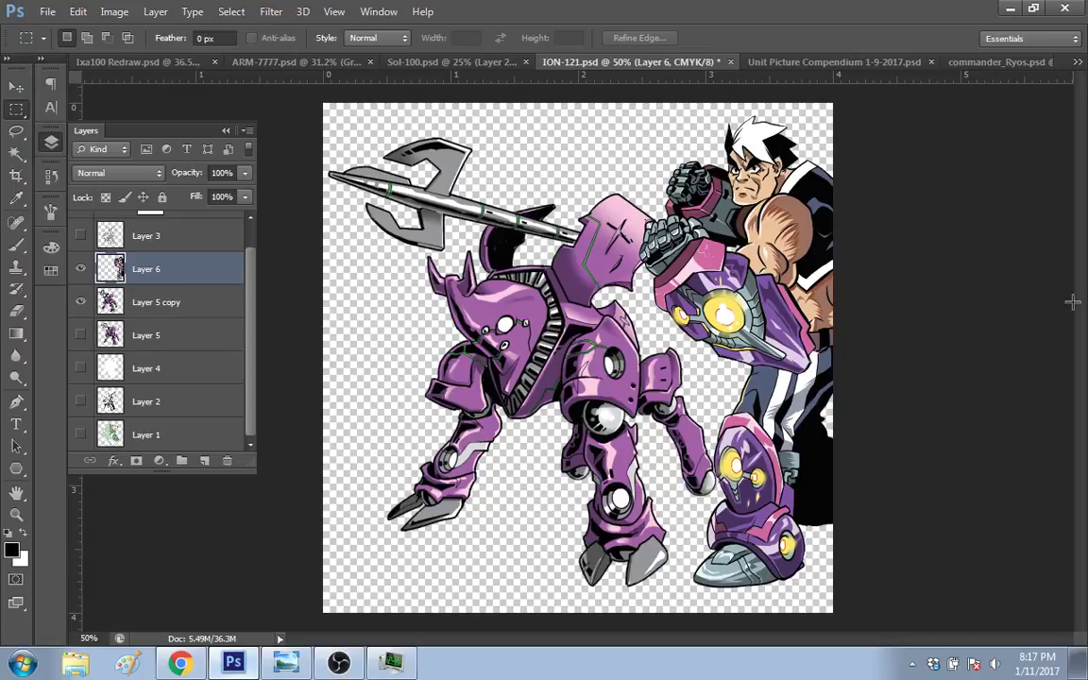
key("z")
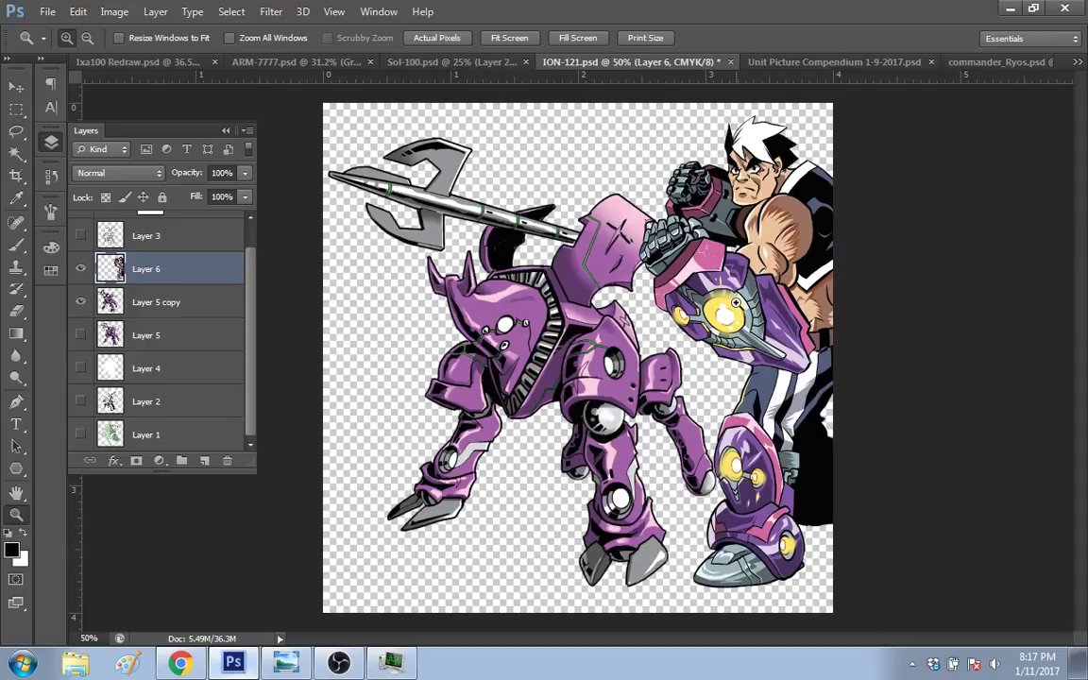
key("v")
left_click_drag(736, 302, 773, 311)
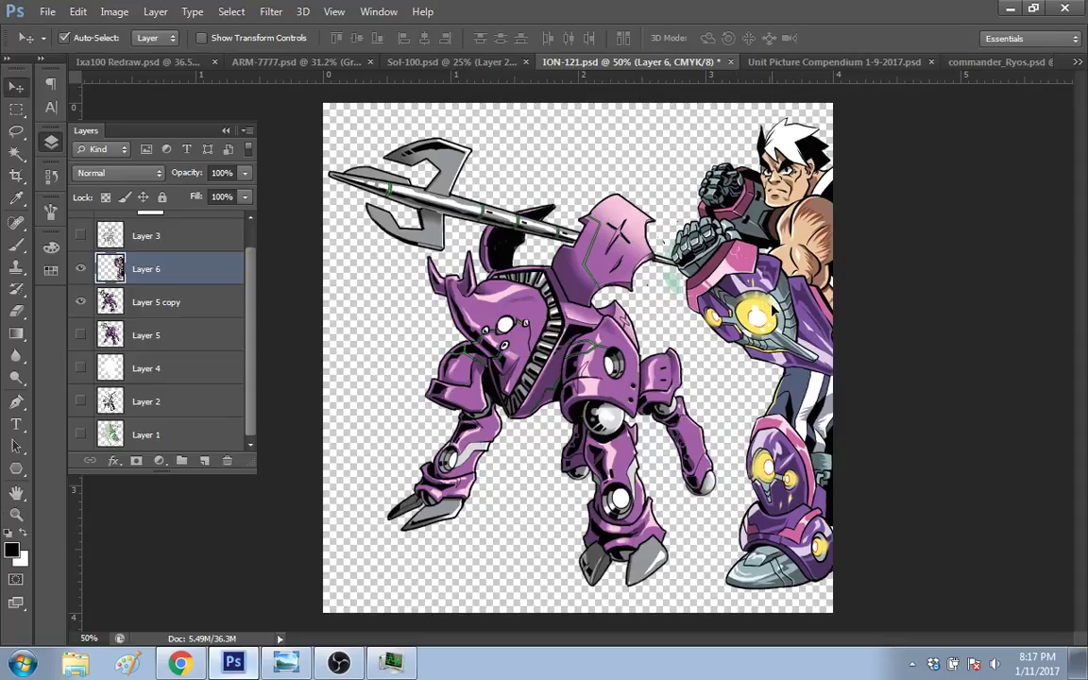
key("shift+Left")
key("shift+Up")
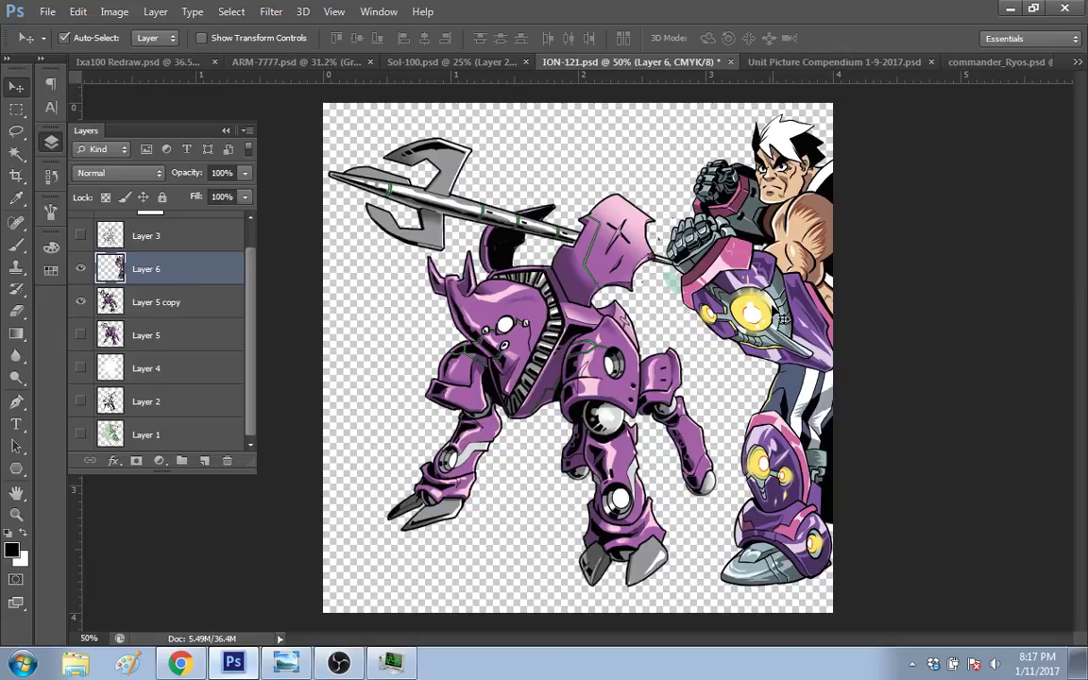
Step: Sample the yellow of the glowing core on the man's arm armor as the foreground color
key("b")
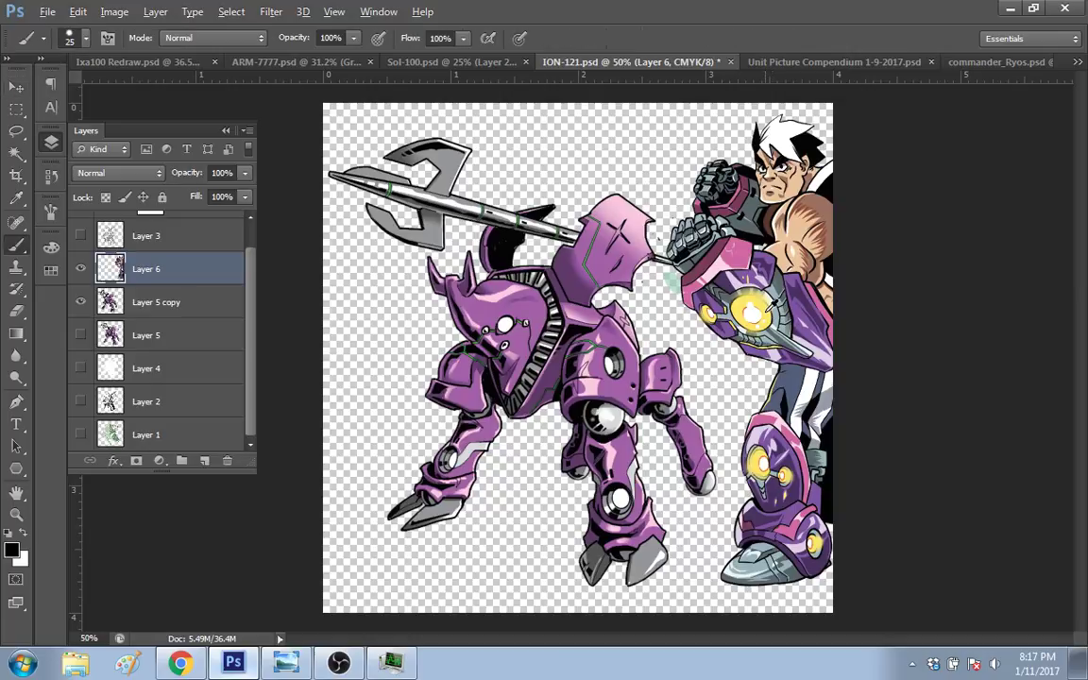
left_click(761, 312, "alt")
key("t")
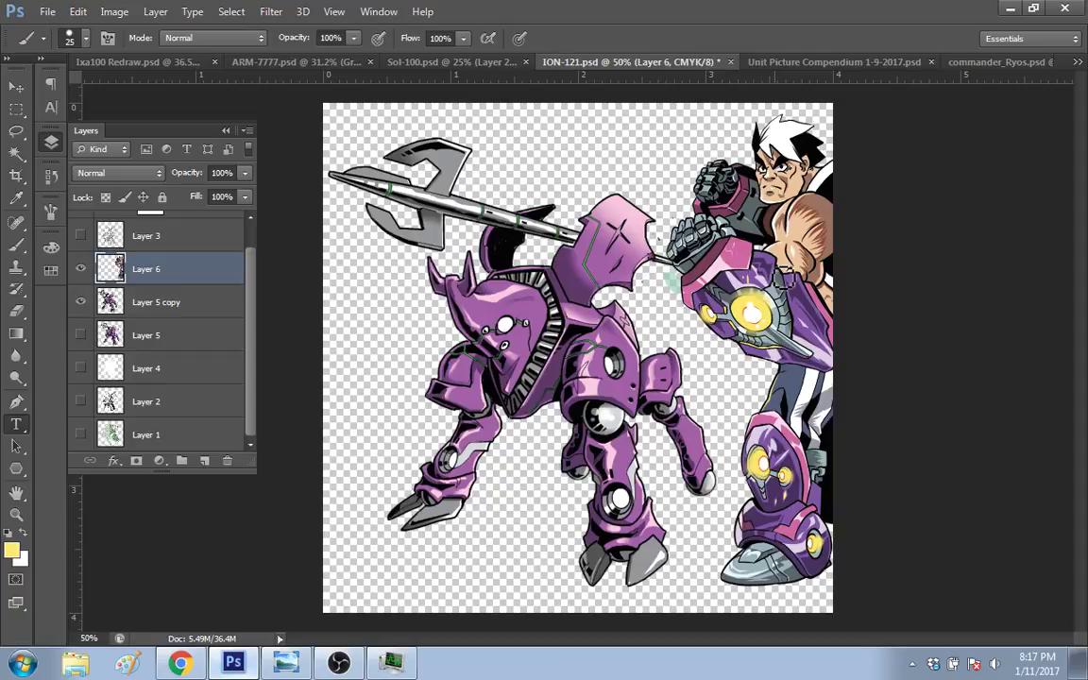
Step: Extend the canvas on its right side with the Crop tool so the whole armored man fits
key("c")
left_click_drag(74, 507, 833, 433)
left_click_drag(828, 358, 944, 349)
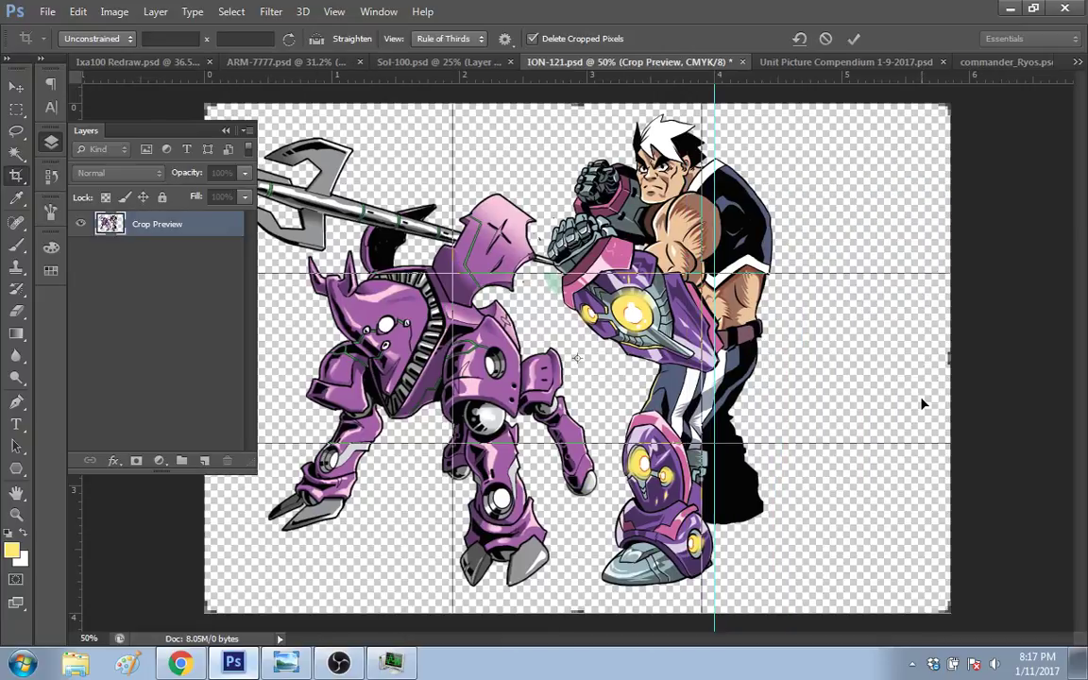
key("Return")
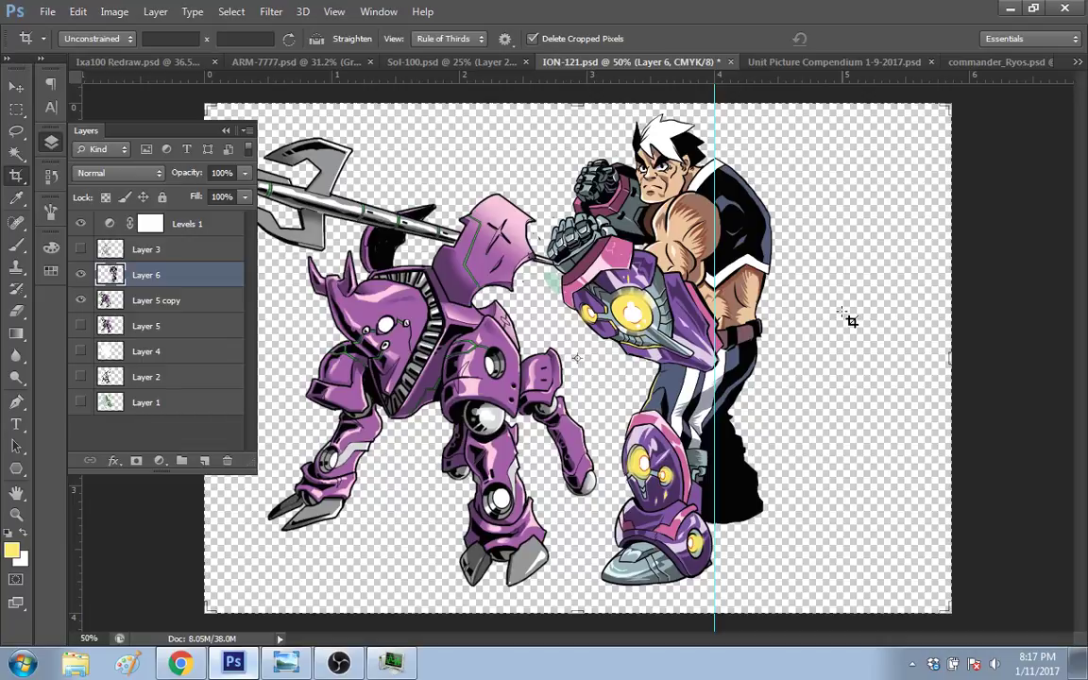
Step: Move the armored man on Layer 6 further right, leaving a clear gap beside the purple robot
key("v")
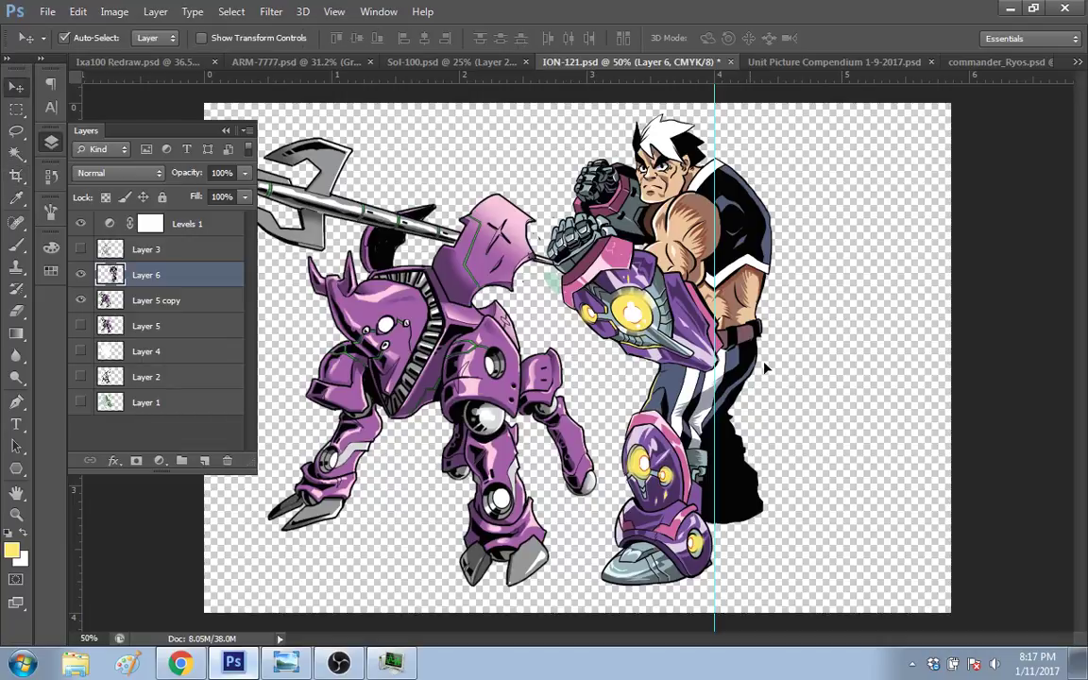
left_click_drag(766, 369, 910, 366)
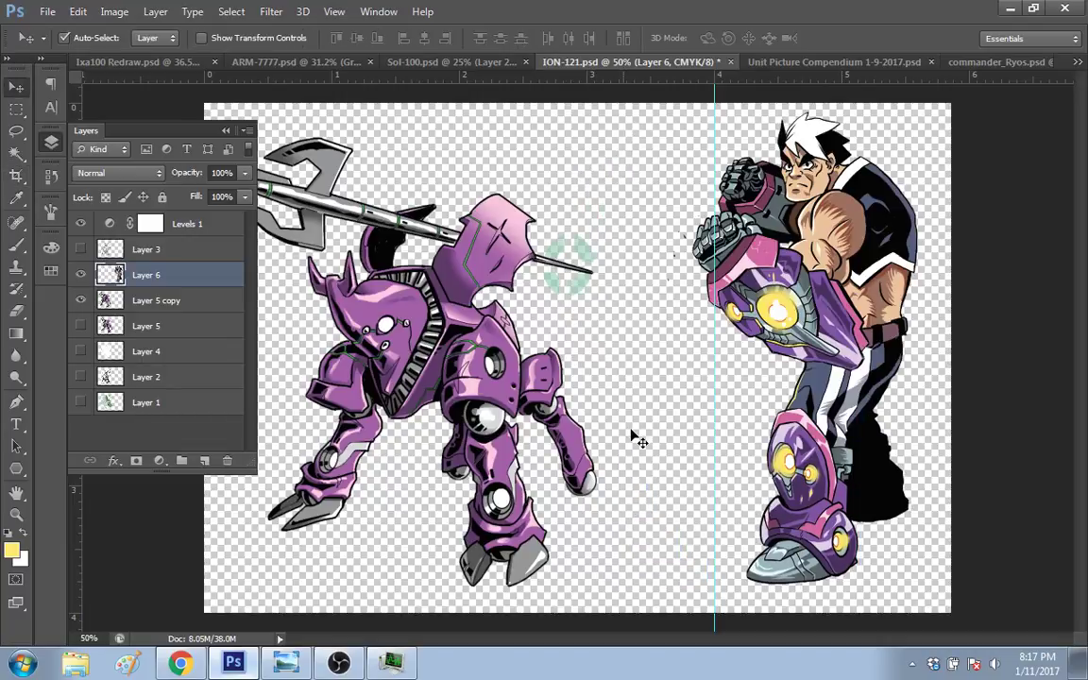
Step: Add a new layer named "\" directly above Layer 1 and fill it with white as a backdrop
key("alt+bracketleft")
key("alt+bracketleft")
key("alt+bracketleft")
key("alt+bracketleft")
key("alt+bracketleft")
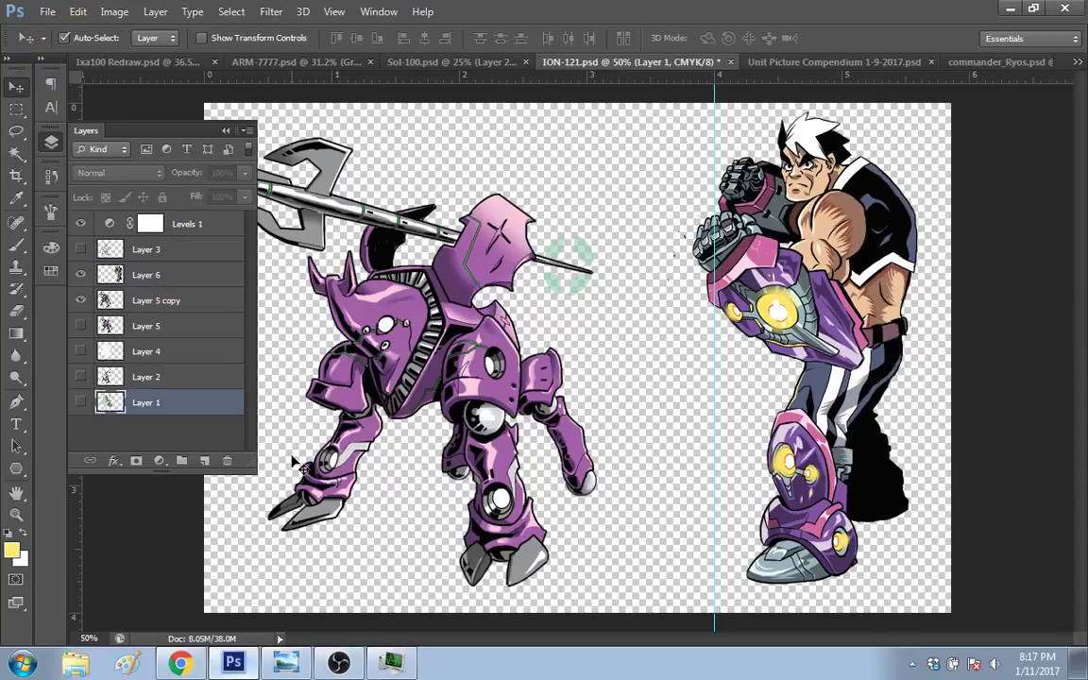
key("ctrl+shift+n")
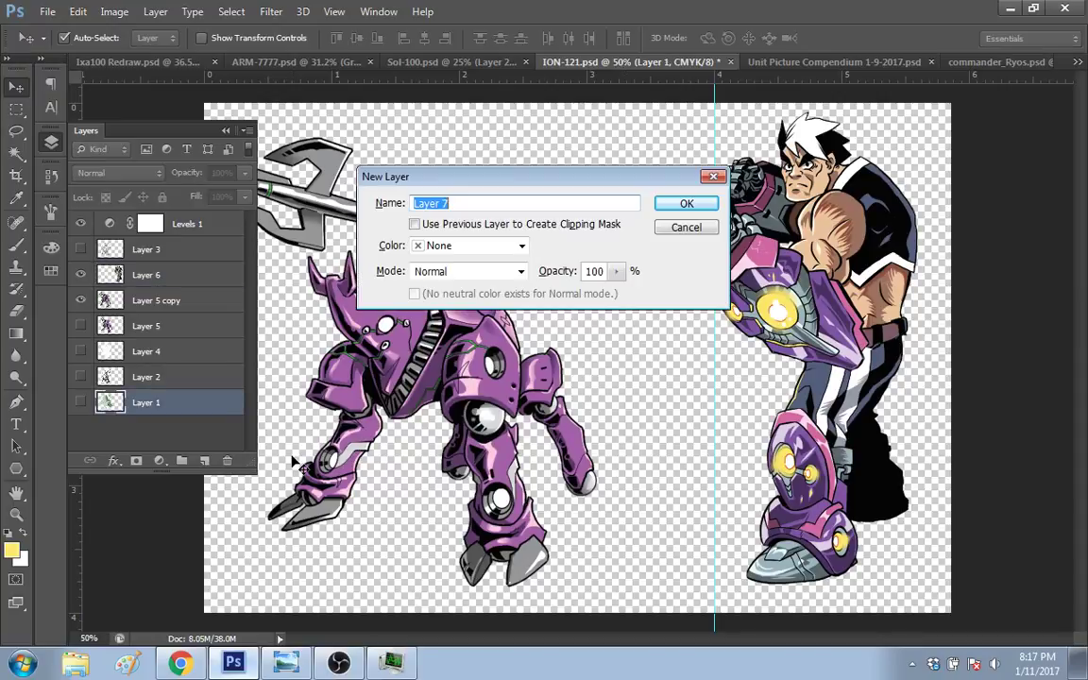
type("\\")
key("Return")
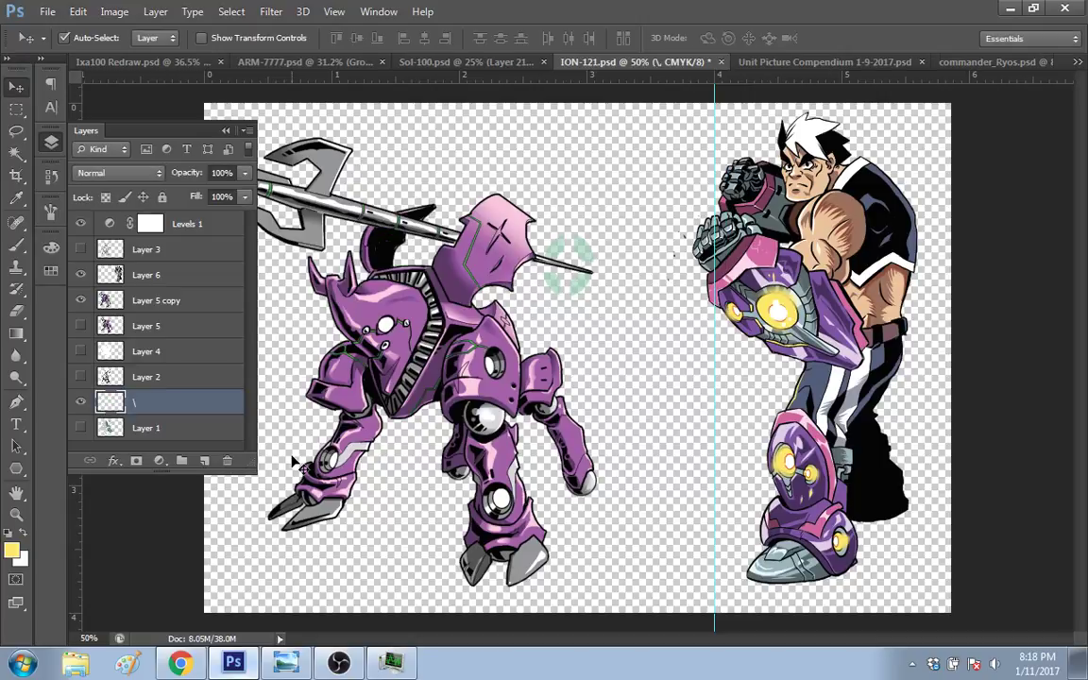
key("ctrl+BackSpace")
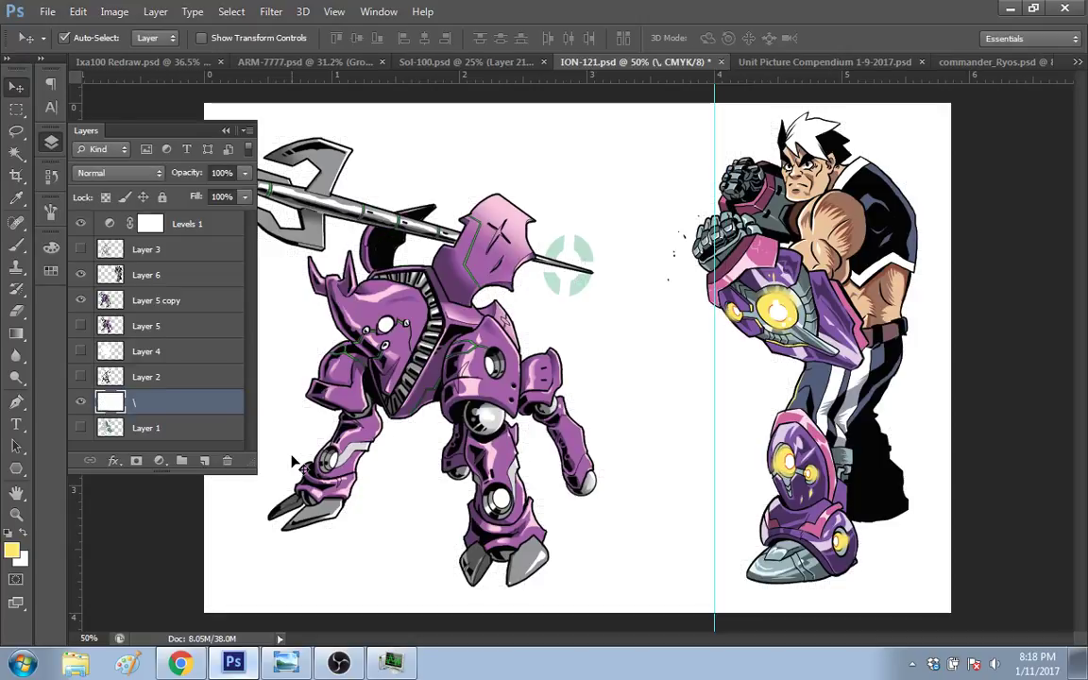
Step: Select Layer 5 copy and toggle its visibility and that of Layer 5 to check which one holds the complete robot
left_click(152, 301)
left_click(80, 300)
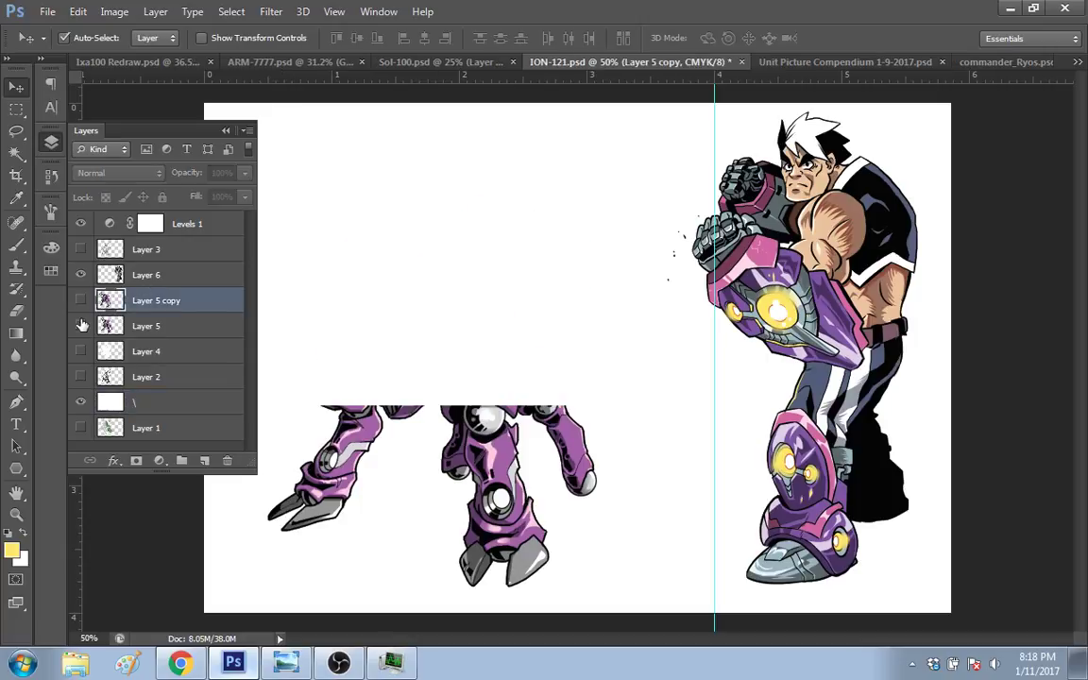
left_click(82, 326)
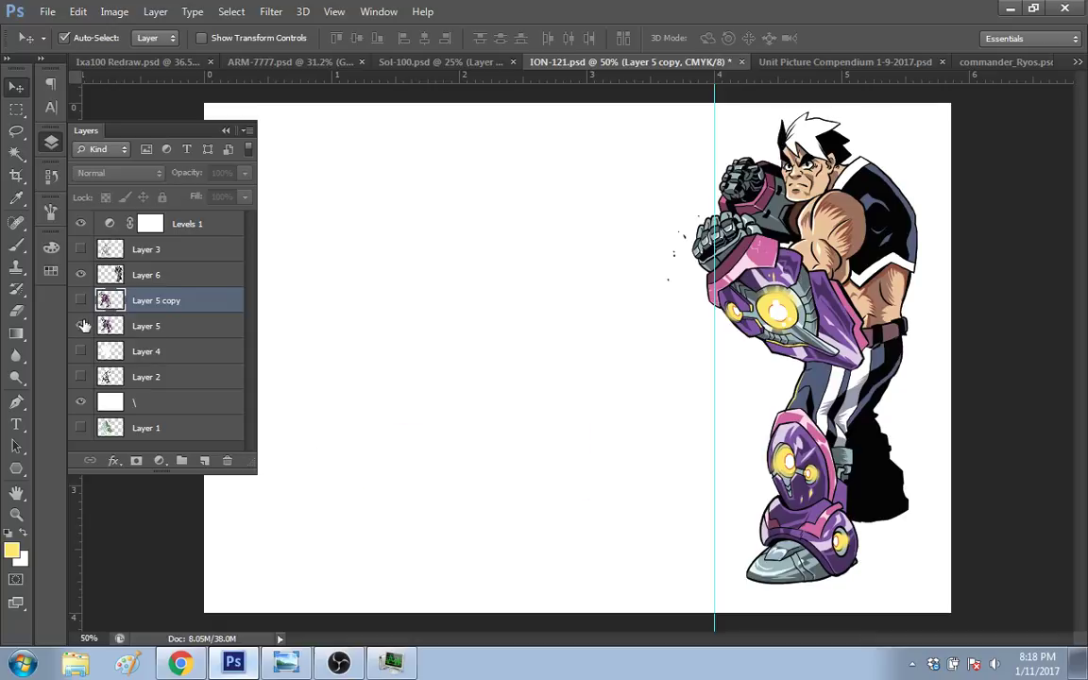
left_click(81, 300)
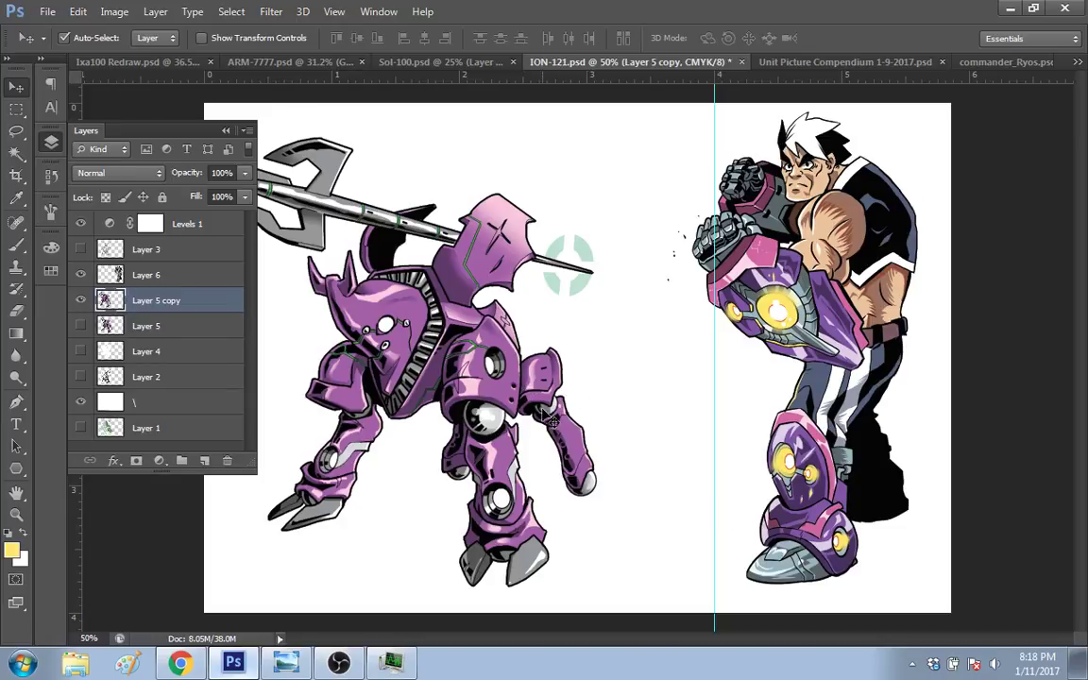
Step: Try painting the robot's round shoulder light yellow on Layer 5 copy with a 25 px brush
left_click(51, 143)
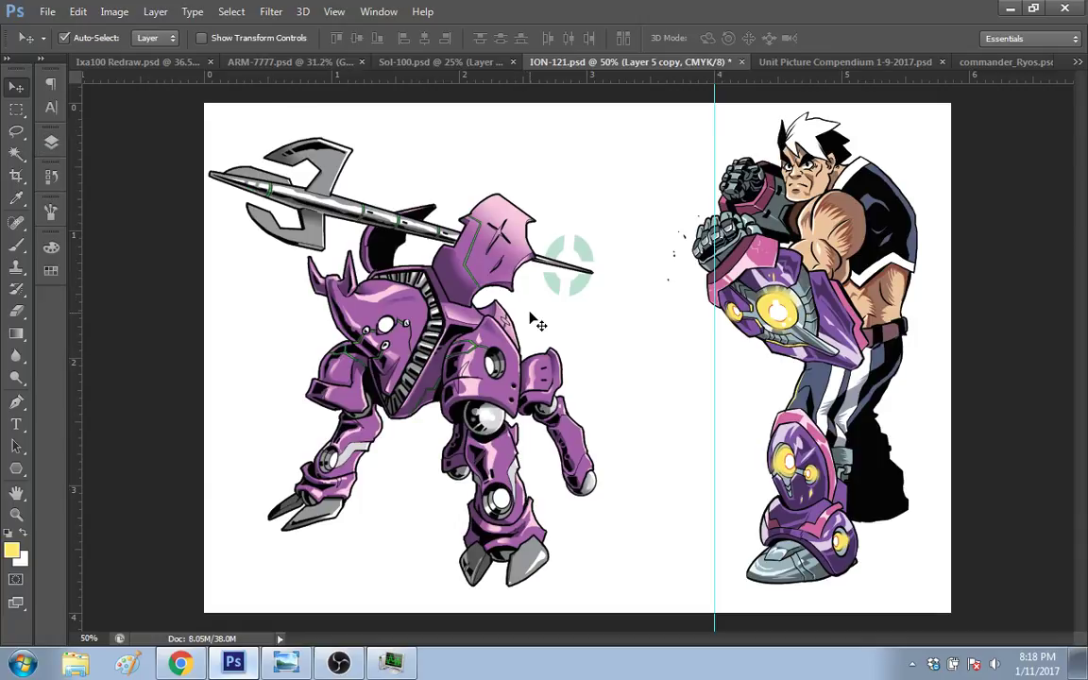
key("b")
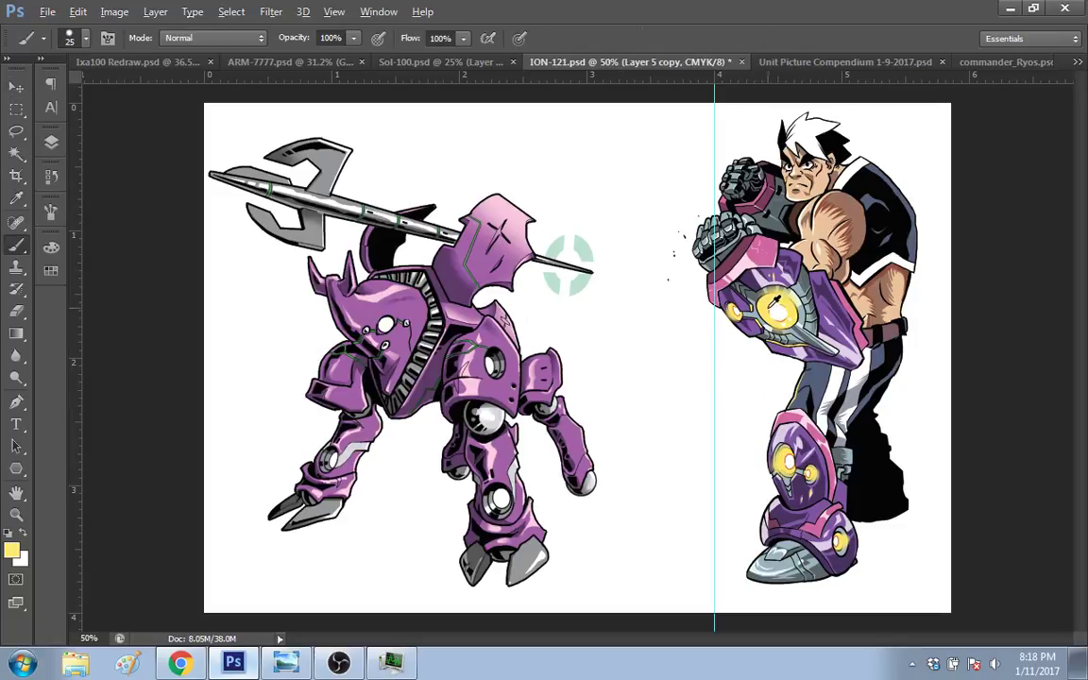
left_click(51, 144)
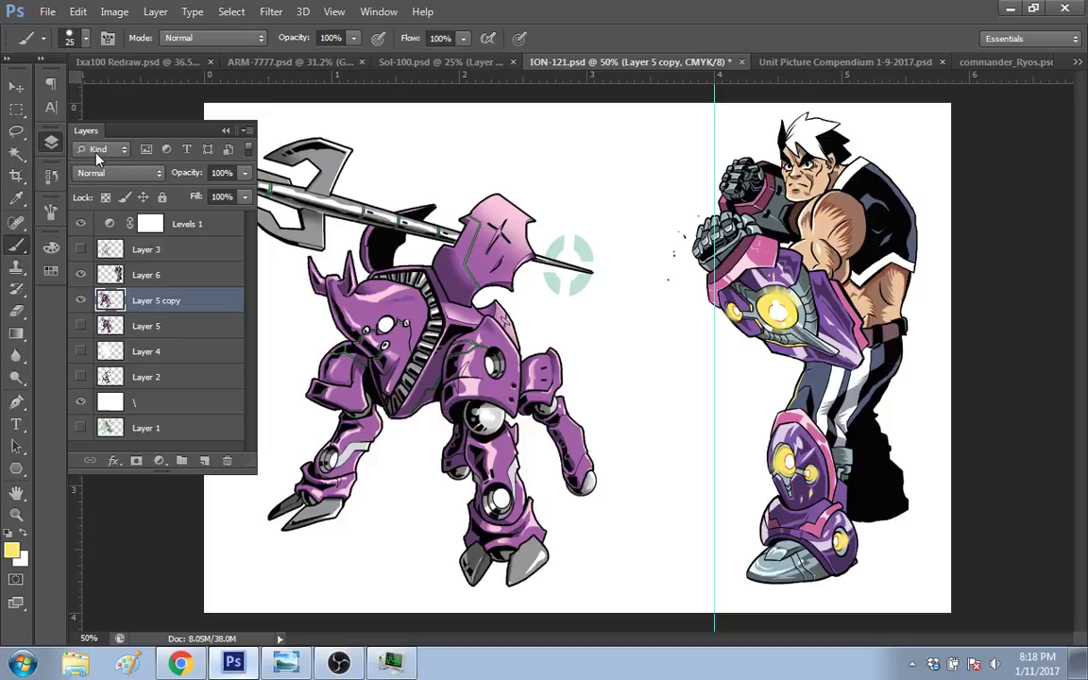
left_click(51, 143)
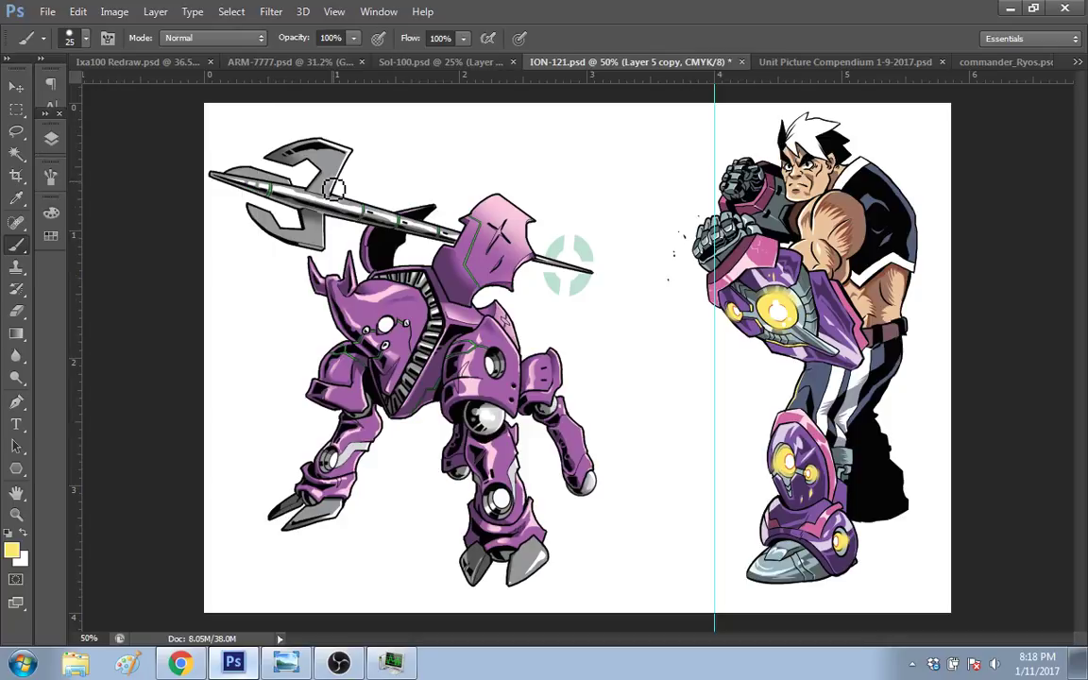
left_click_drag(491, 361, 501, 374)
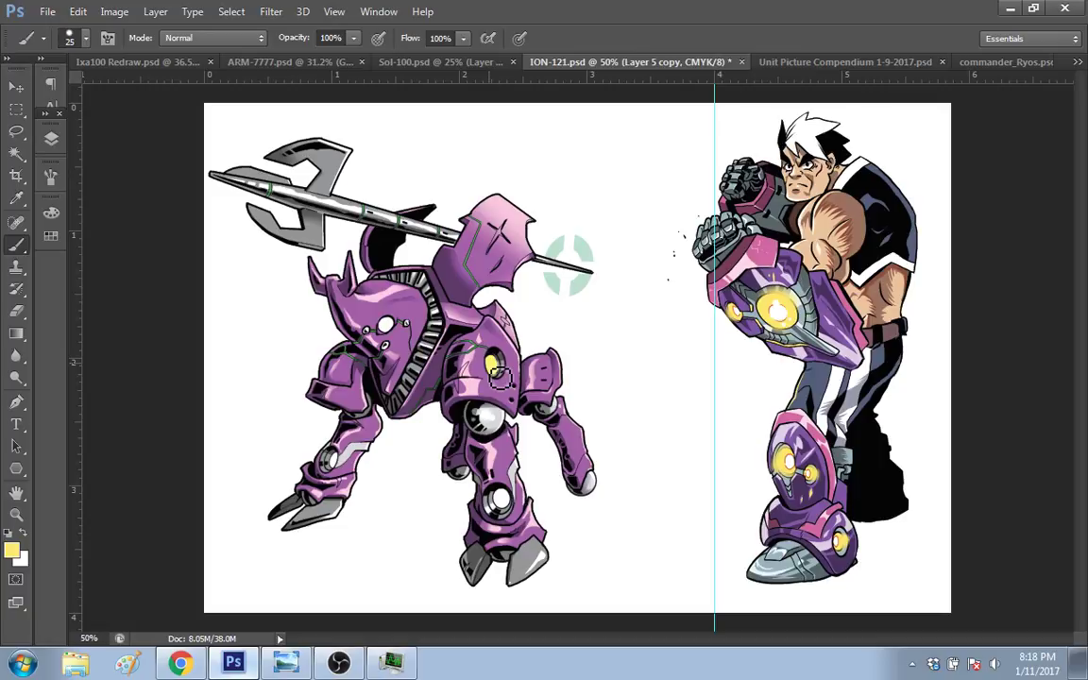
Step: Fill the white opening of the robot's shoulder light with yellow on Layer 5 copy, working at 100% zoom
key("z")
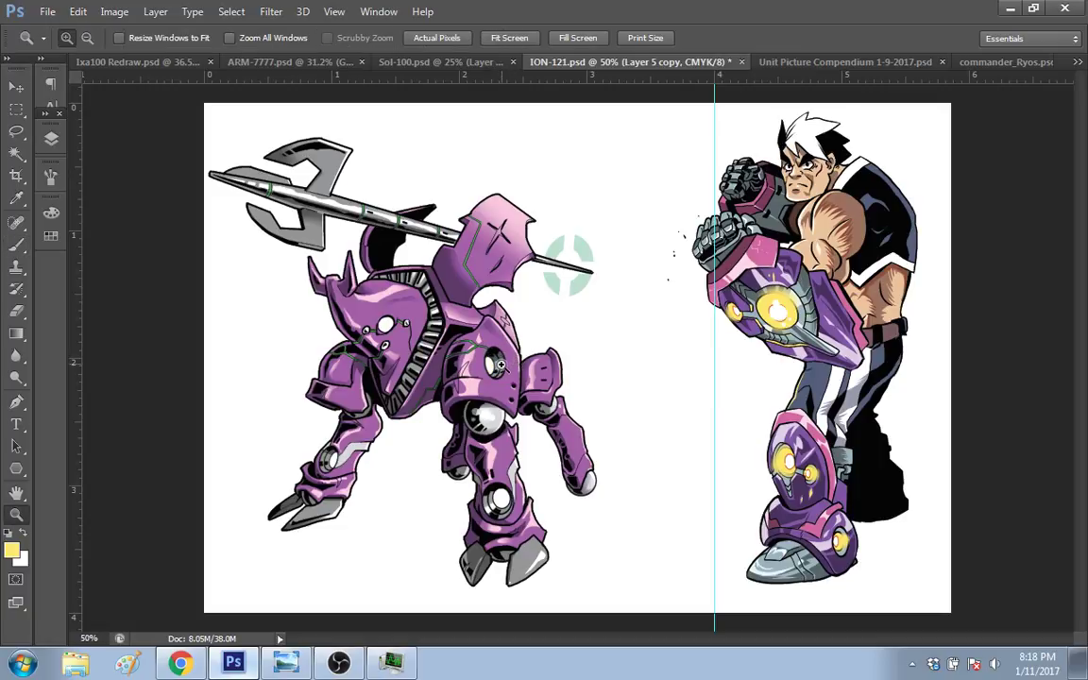
left_click(498, 365)
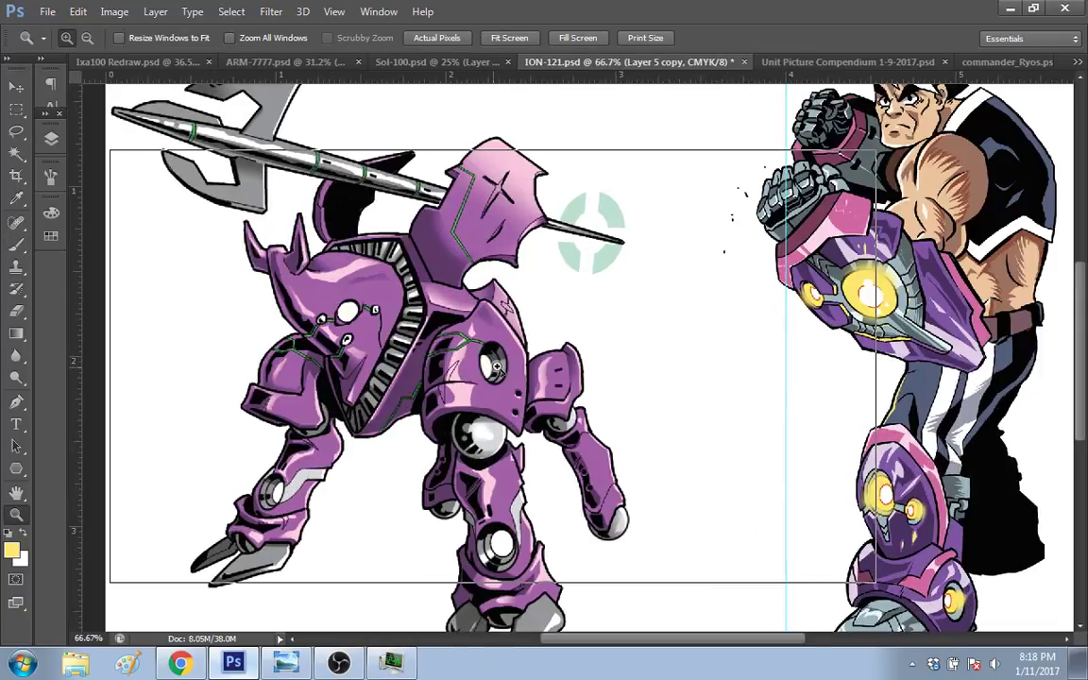
left_click(496, 365)
key("b")
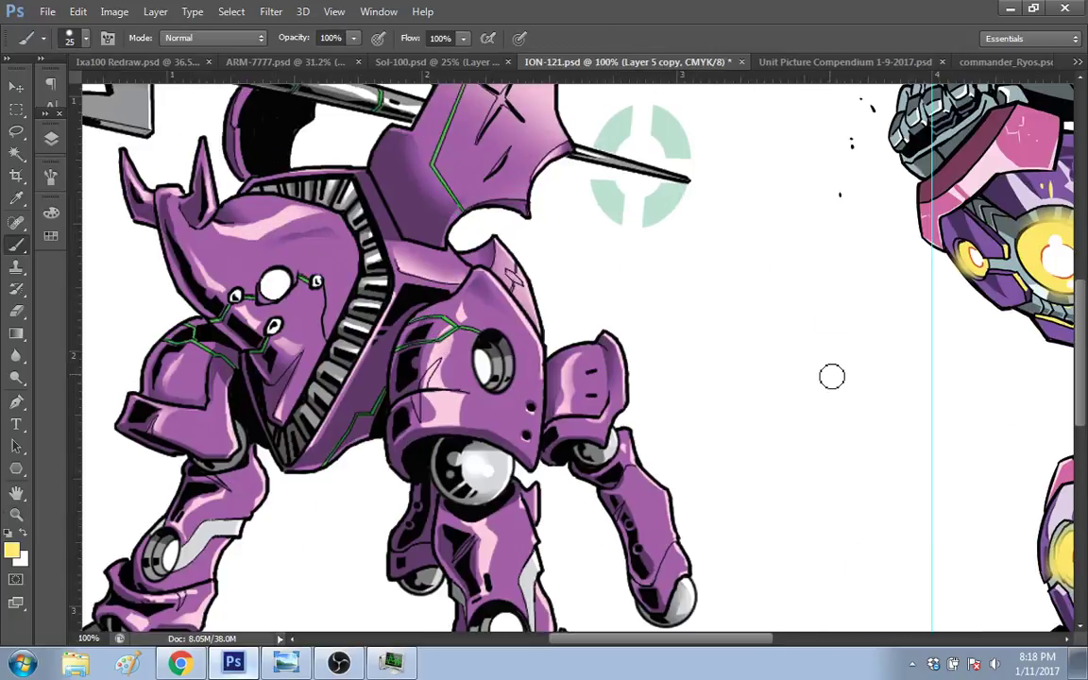
left_click_drag(487, 357, 487, 371)
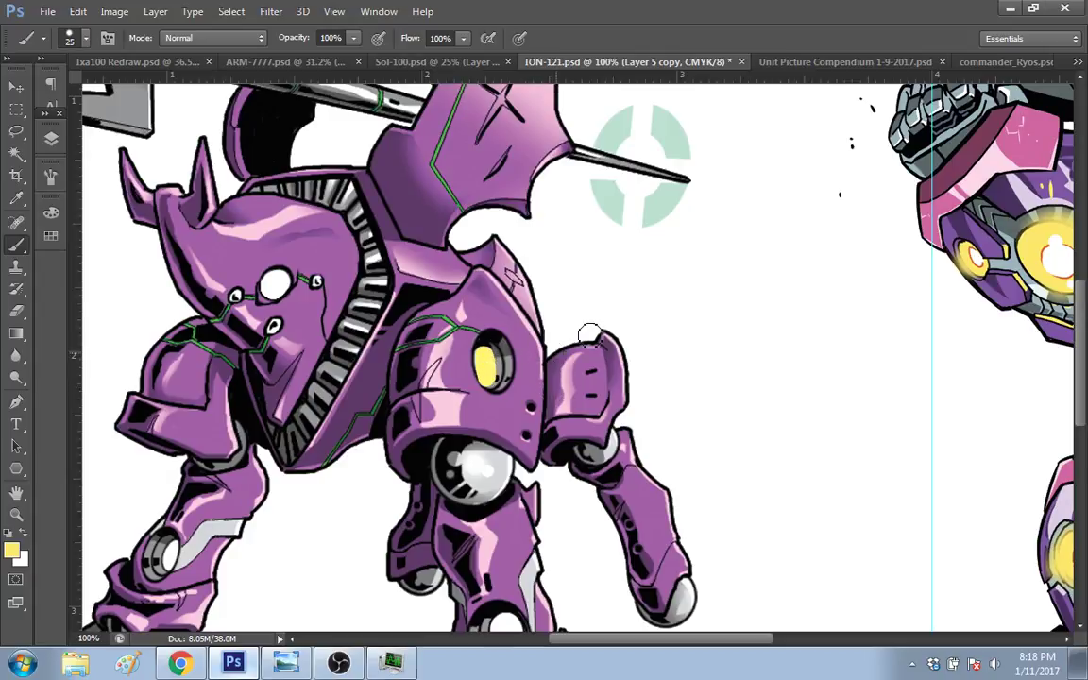
Step: Enlarge the brush to 80 px and dab a soft yellow glow over the robot's shoulder light
key("bracketright")
key("bracketright")
key("bracketright")
key("bracketright")
key("bracketright")
key("bracketright")
left_click(477, 355)
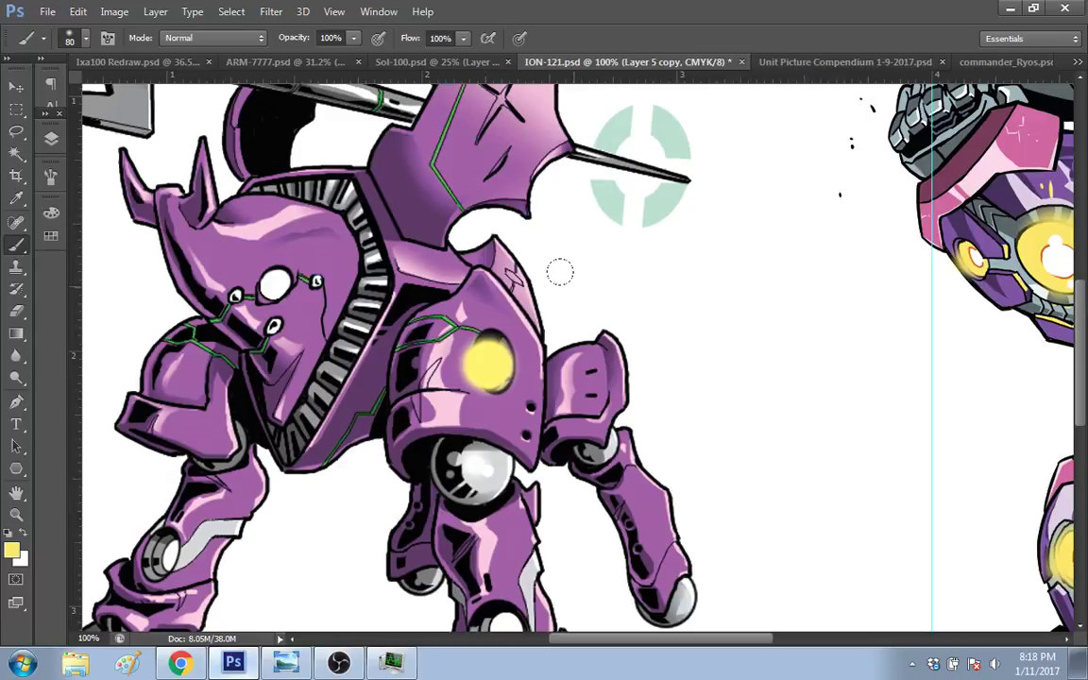
Step: Try trimming the yellow glow around the shoulder light with a 15 px eraser
key("e")
key("bracketleft")
key("bracketleft")
key("bracketleft")
key("bracketleft")
key("bracketleft")
key("bracketleft")
key("bracketleft")
key("bracketleft")
key("bracketleft")
key("bracketleft")
key("bracketleft")
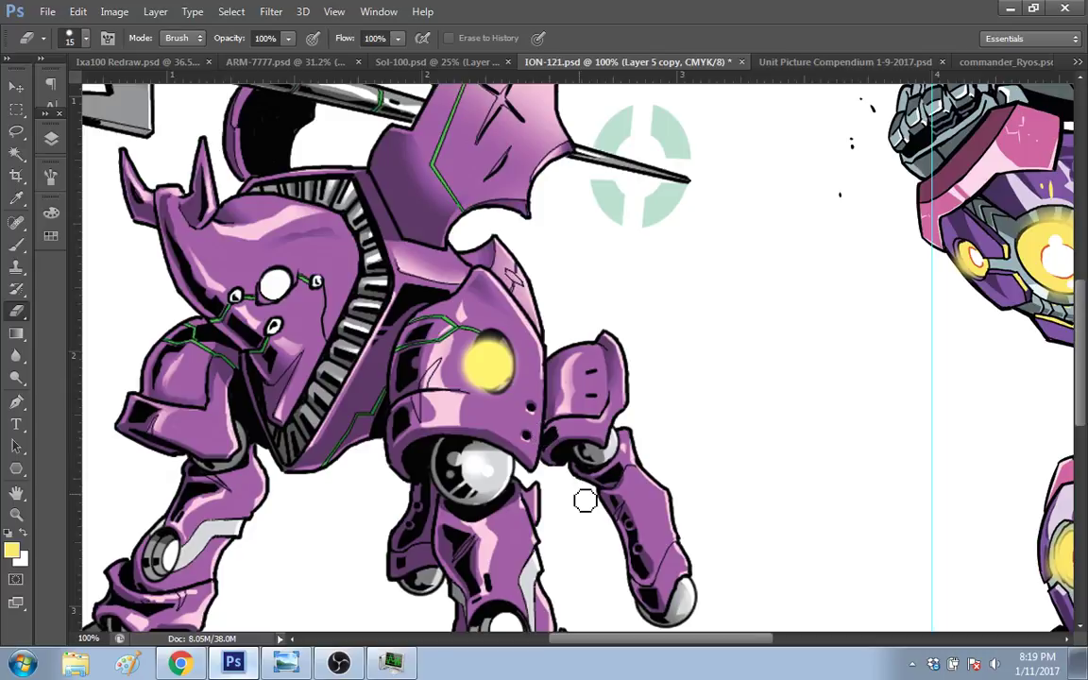
left_click_drag(461, 338, 470, 372)
Step: Undo the erasing and all yellow painting on the robot's shoulder light
key("ctrl+z")
key("ctrl+alt+z")
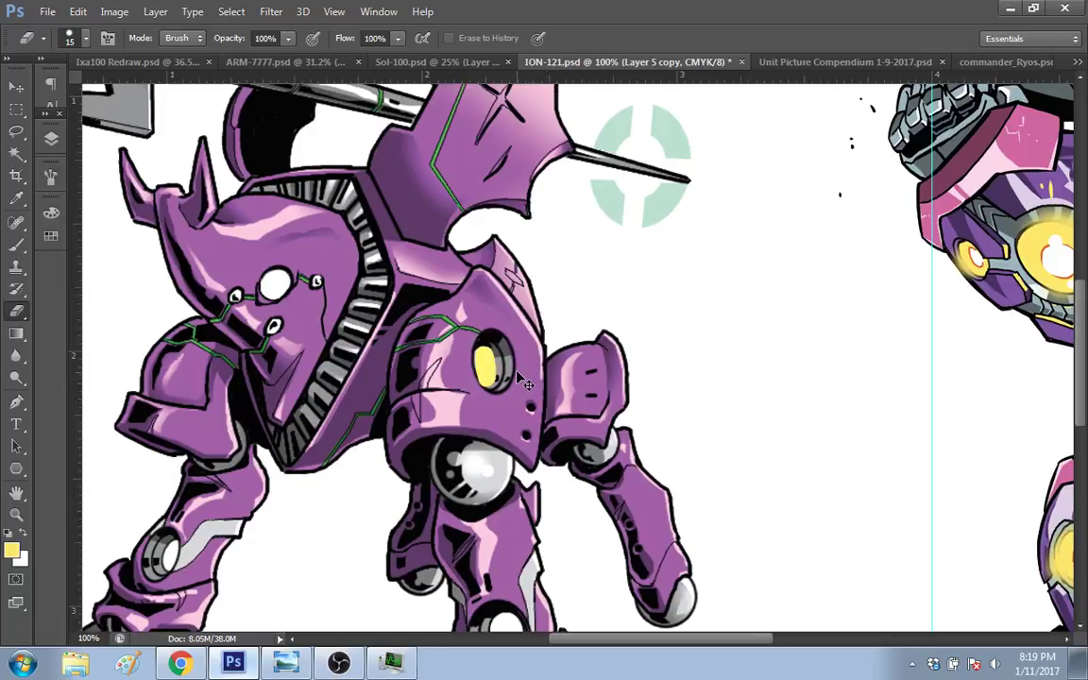
key("ctrl+alt+z")
key("ctrl+alt+z")
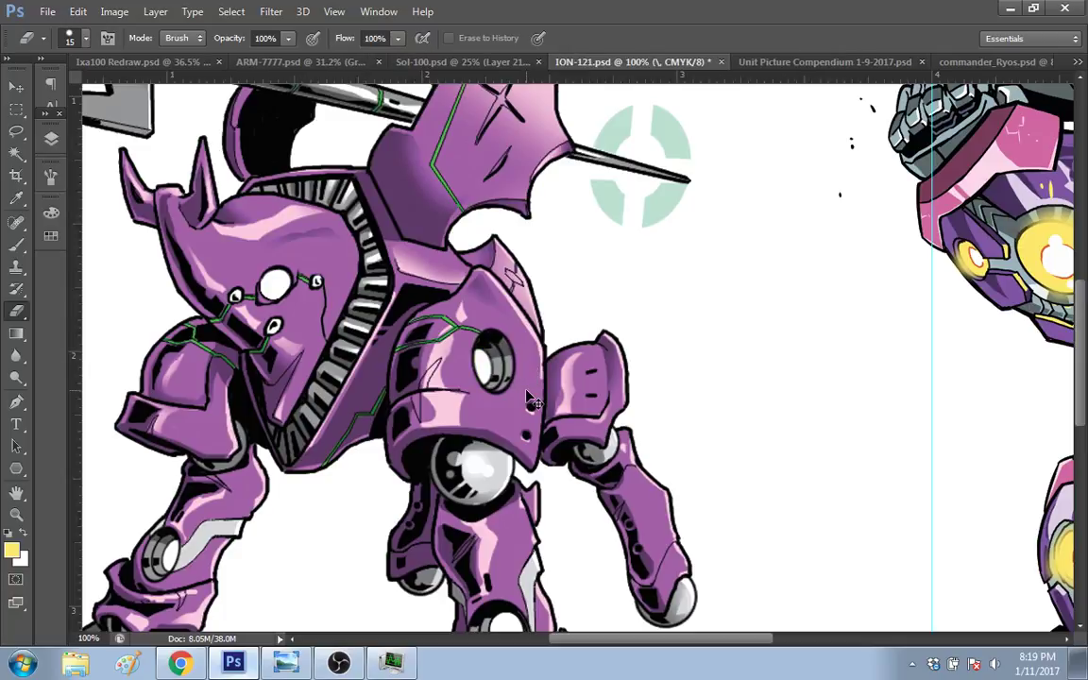
Step: Create a new layer, Layer 7, and place it directly above Layer 5 copy
key("ctrl+shift+n")
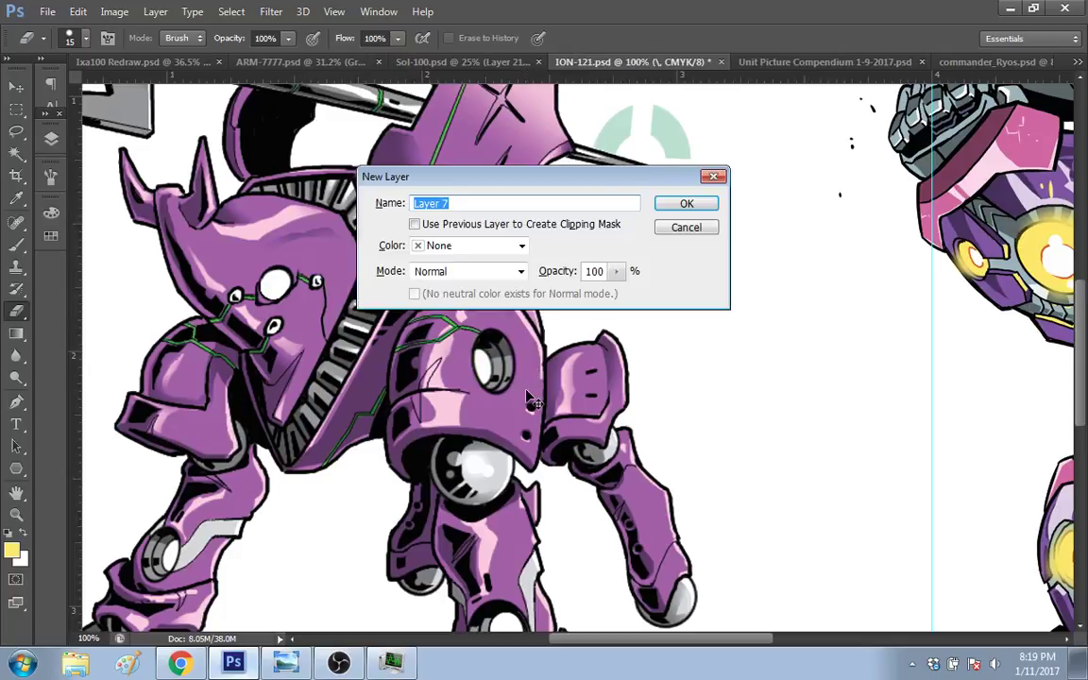
key("Return")
left_click(52, 140)
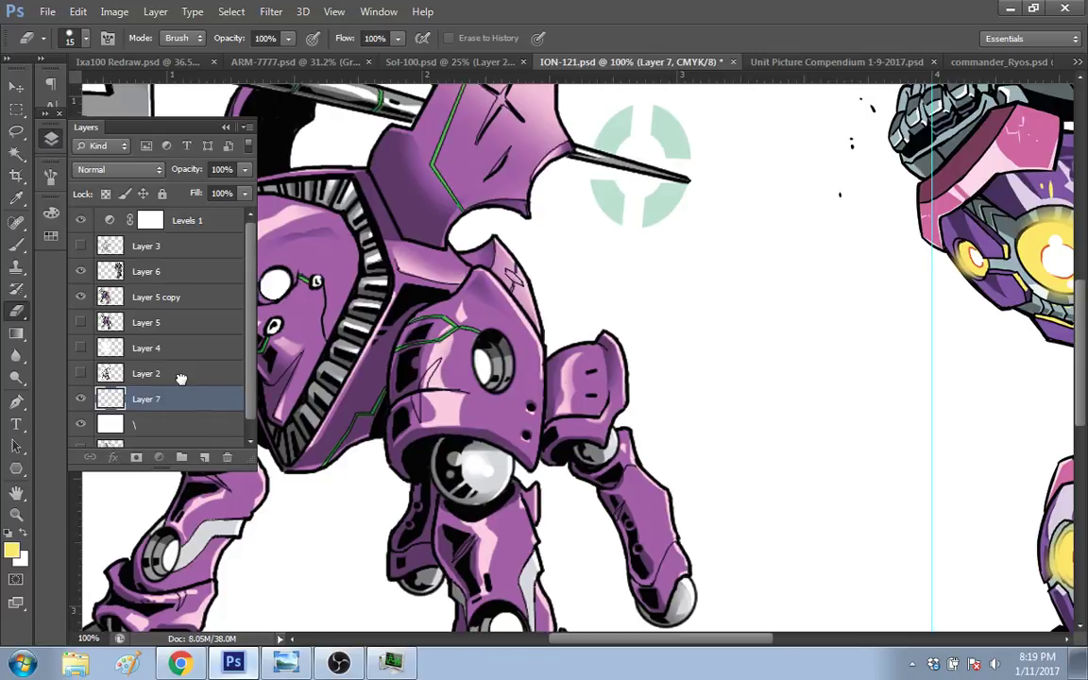
left_click_drag(180, 378, 161, 283)
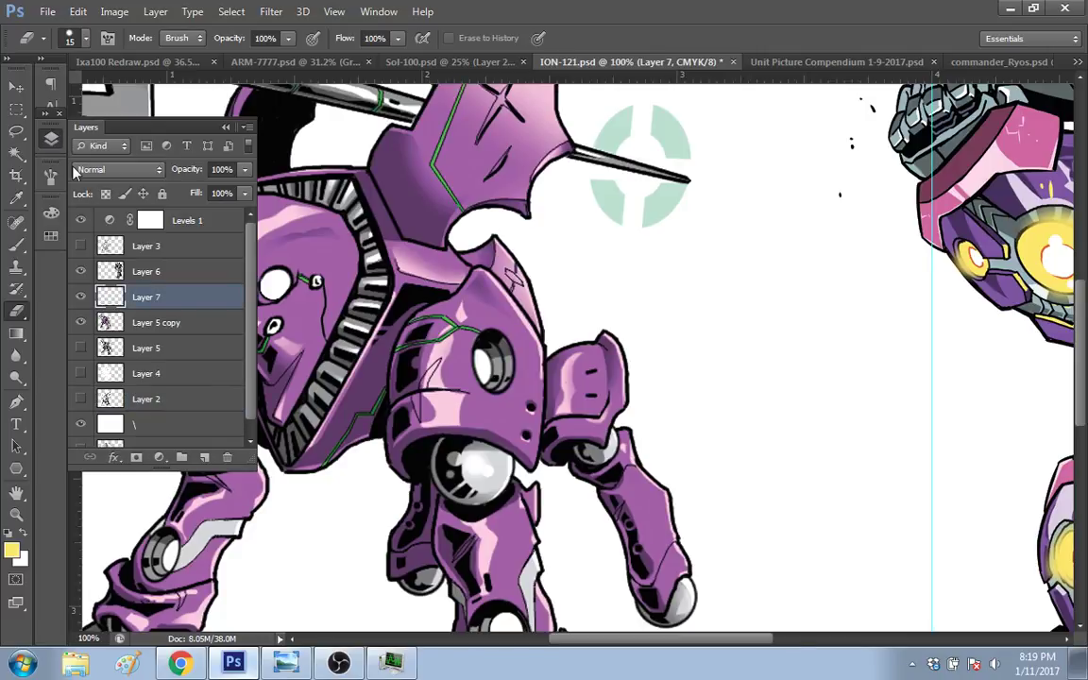
Step: Paint a soft yellow glow over the robot's shoulder light on Layer 7 and erase the overspill outside its rim
key("b")
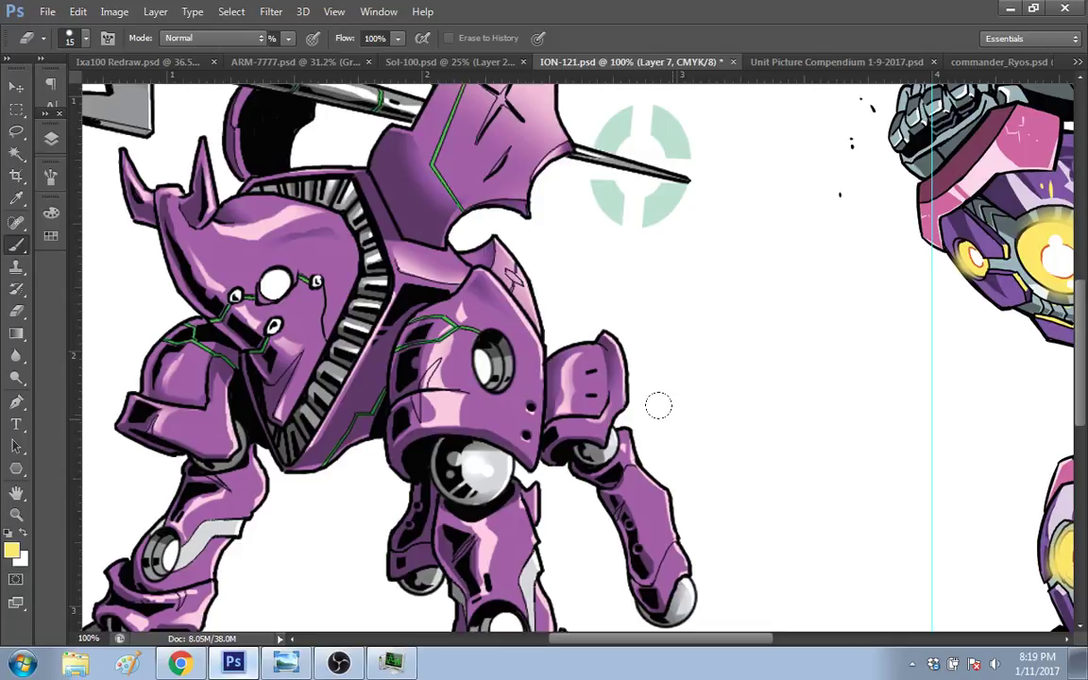
left_click(482, 363)
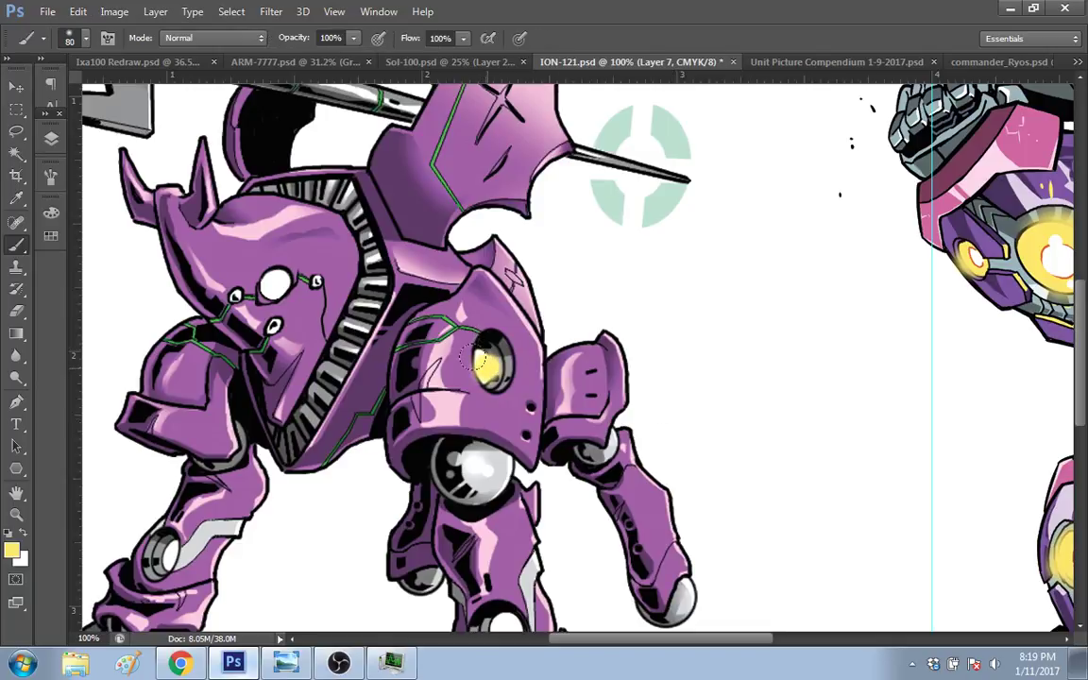
left_click(478, 358)
key("e")
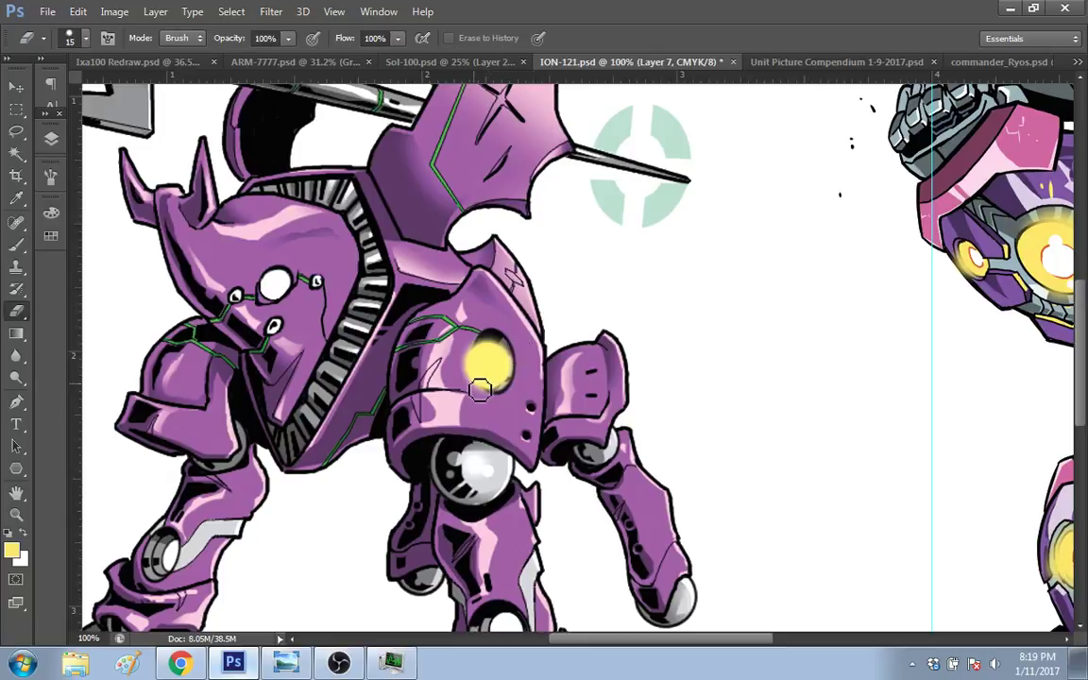
left_click_drag(480, 389, 472, 360)
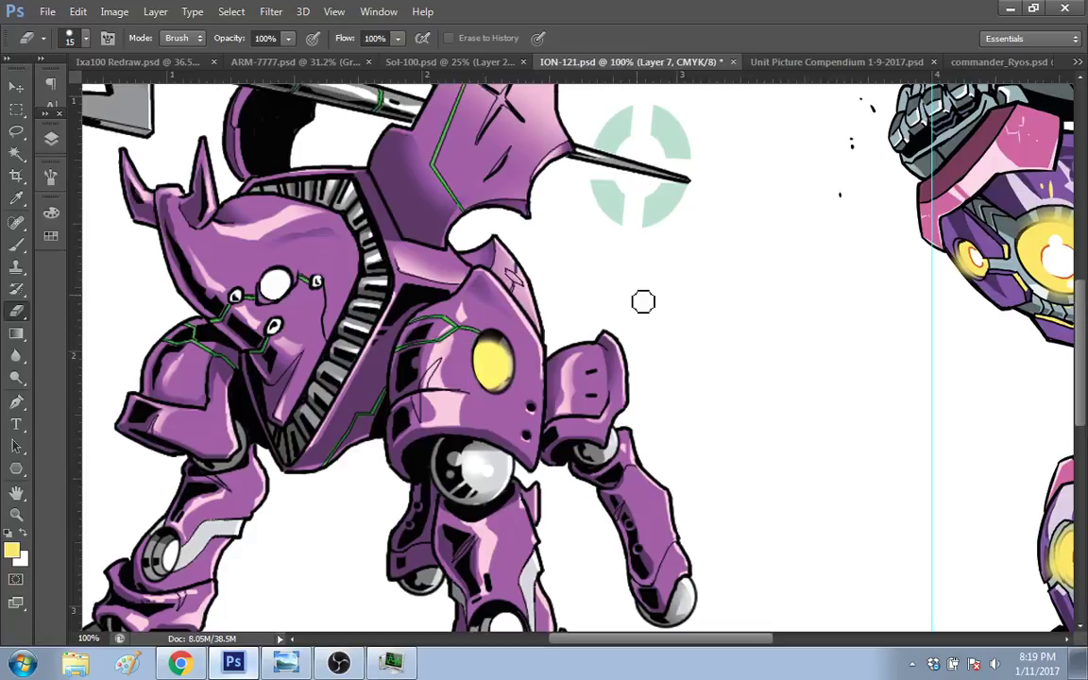
Step: Add a soft white highlight at the center of the yellow shoulder light with a 35 px brush
key("b")
key("bracketleft")
key("bracketleft")
key("bracketleft")
key("bracketleft")
key("bracketleft")
key("bracketleft")
left_click(489, 367)
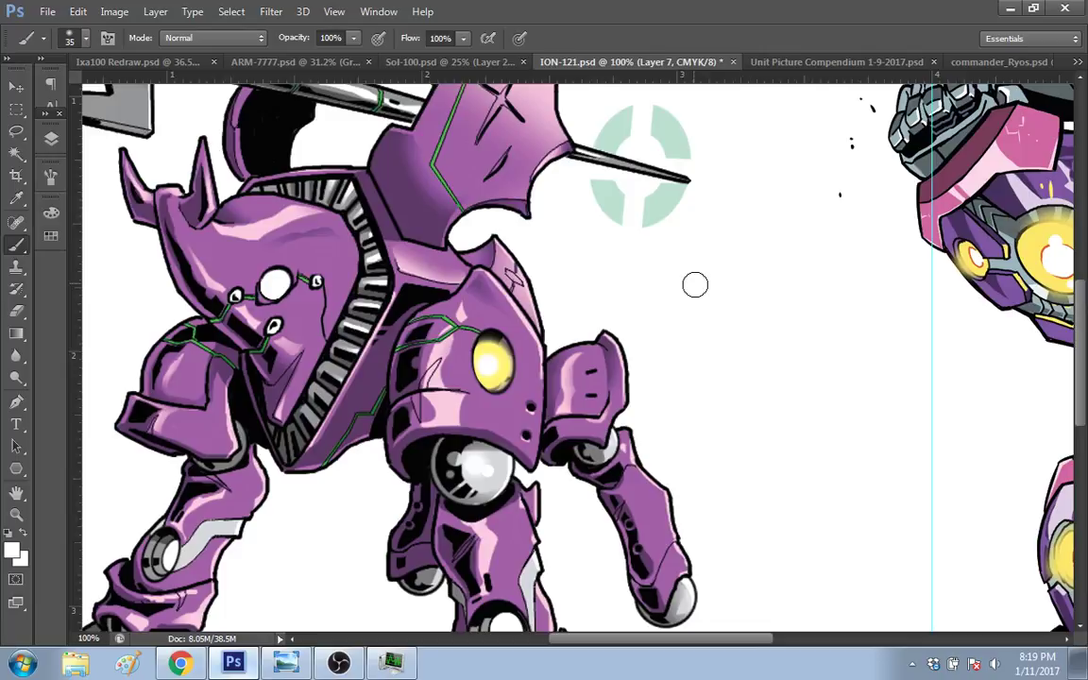
Step: Switch the foreground color to black and test the 35 px soft brush on the blank canvas beside the robot
key("x")
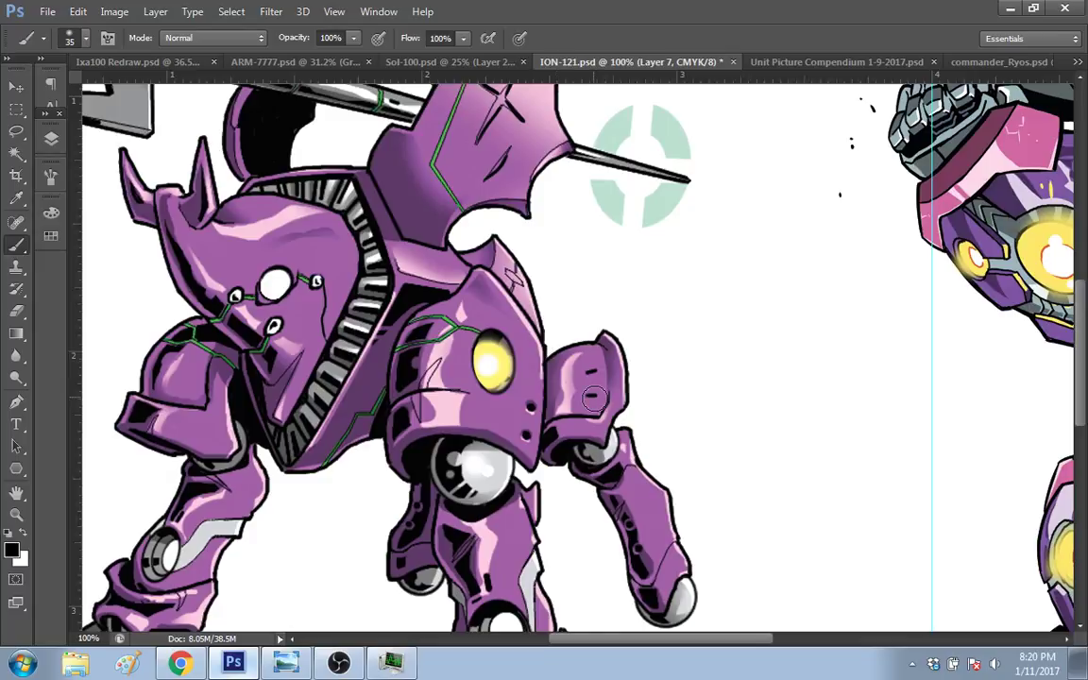
left_click(669, 386)
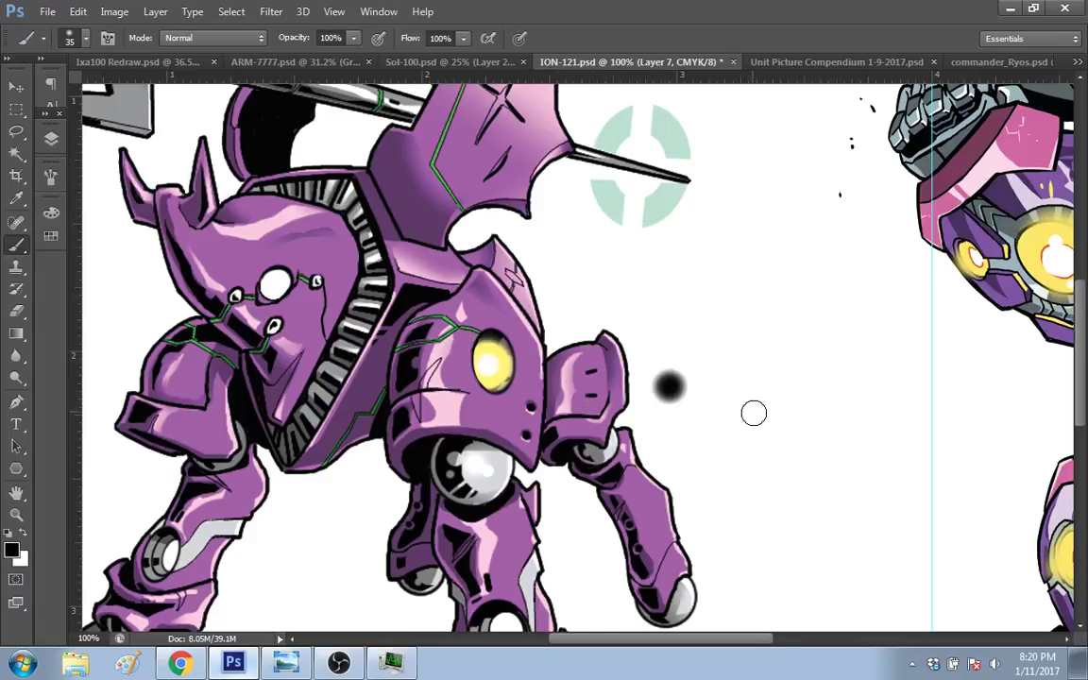
right_click(754, 412)
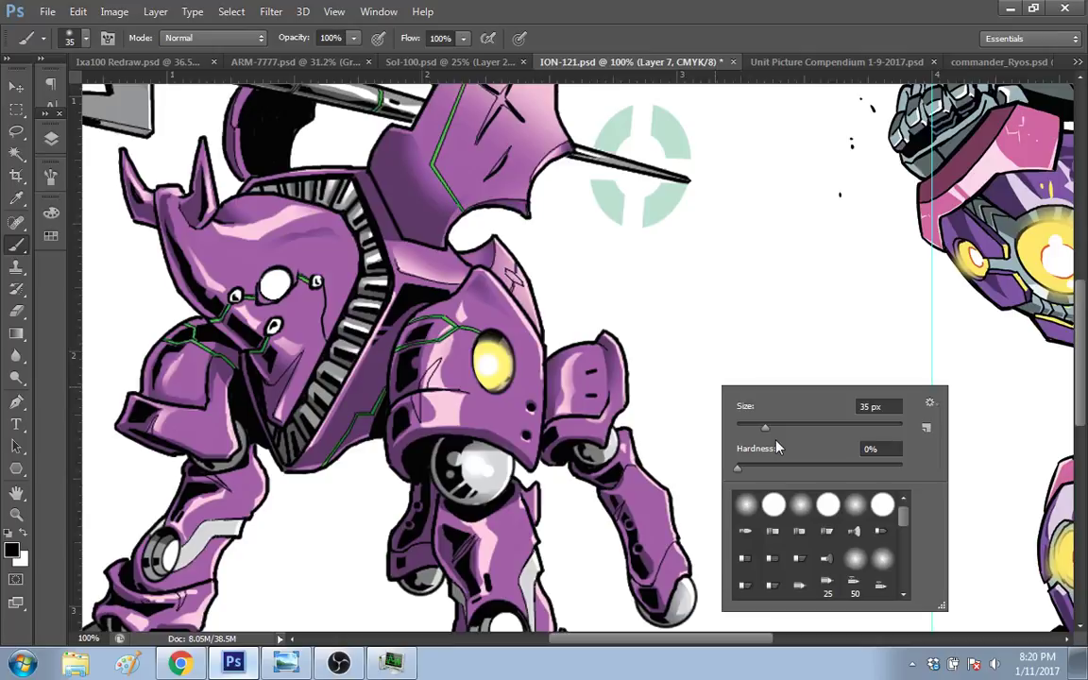
left_click(821, 340)
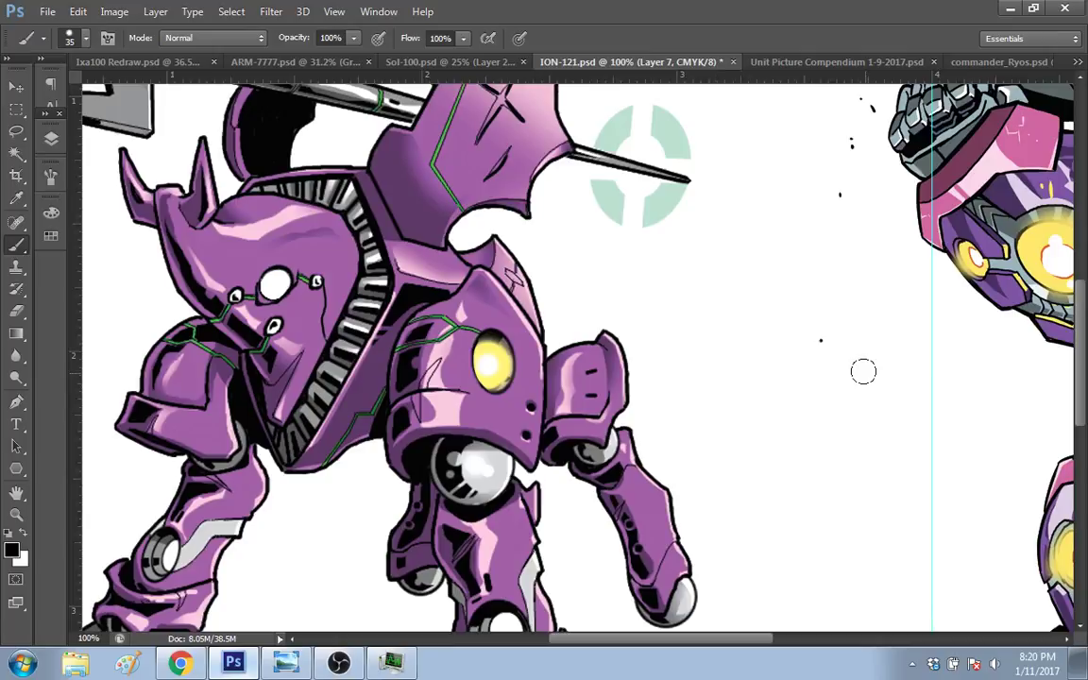
Step: Reduce the brush size to 4 px and undo the black test mark on the blank canvas
key("bracketleft")
key("bracketleft")
key("bracketleft")
key("bracketleft")
key("bracketleft")
key("ctrl+z")
key("ctrl+z")
scroll(495, 364, "right", 2)
key("bracketright")
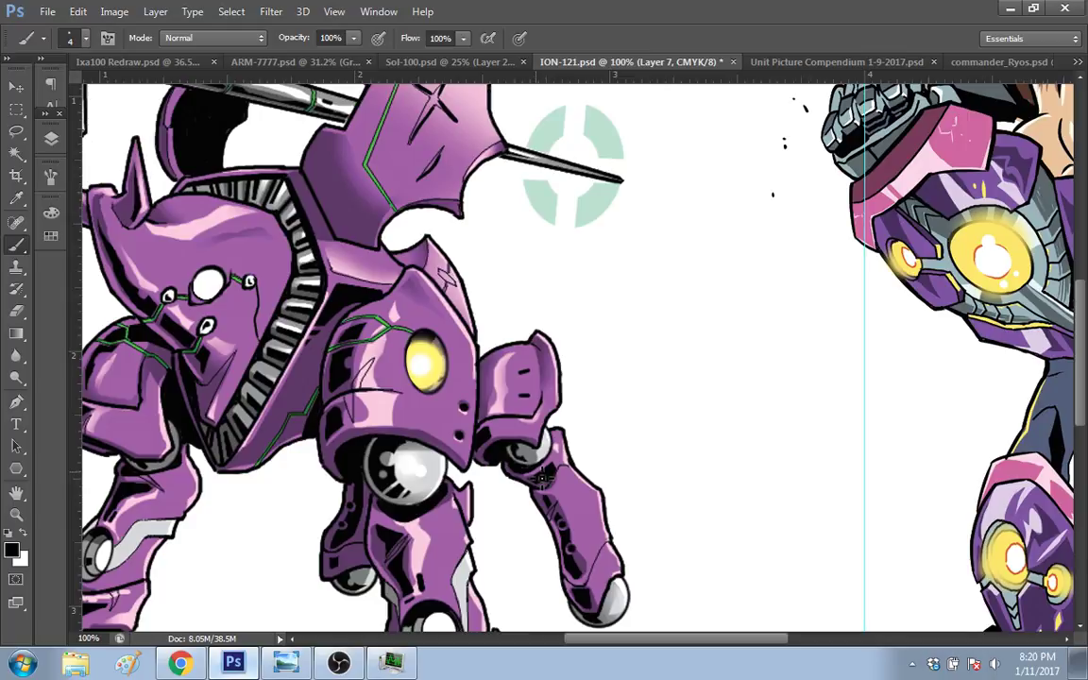
Step: Draw thin black arcs around the white core of the yellow shoulder light with the 4 px brush
left_click_drag(433, 350, 438, 370)
key("ctrl+z")
left_click_drag(420, 375, 439, 358)
left_click_drag(431, 371, 427, 376)
key("ctrl+z")
Step: Sample white from the commander's glowing chest light and enlarge the brush to 10 px
left_click(999, 255, "alt")
key("bracketright")
key("bracketright")
key("bracketright")
key("bracketright")
key("bracketright")
key("bracketright")
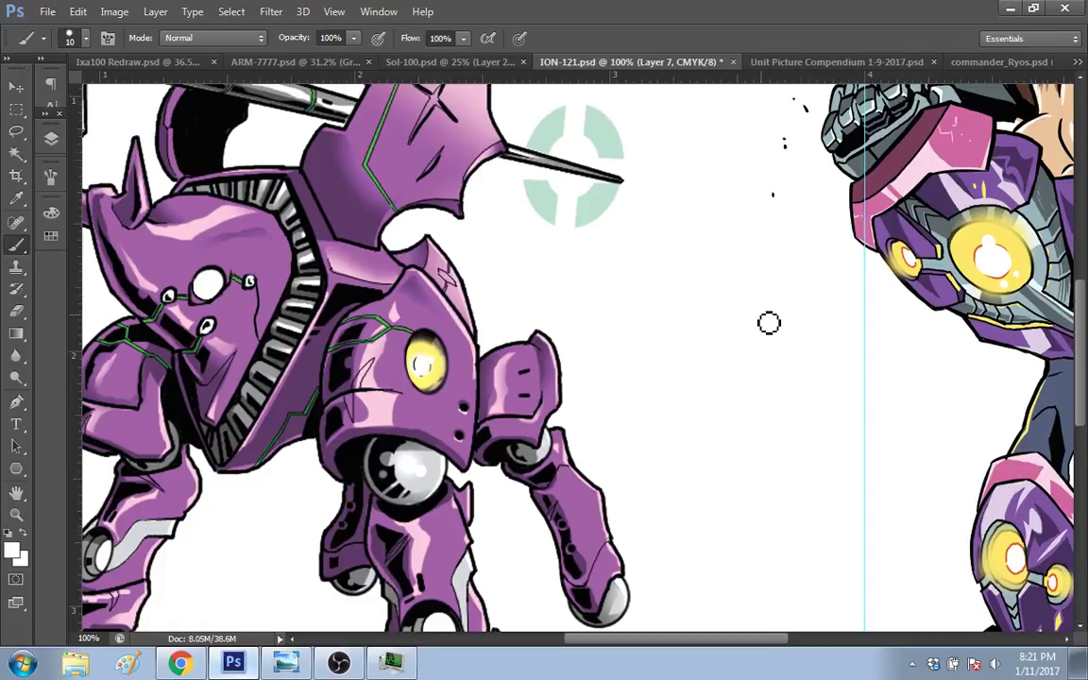
Step: Try painting over the large white circle on the robot's head with sampled purple and a hard 30 px brush
key("e")
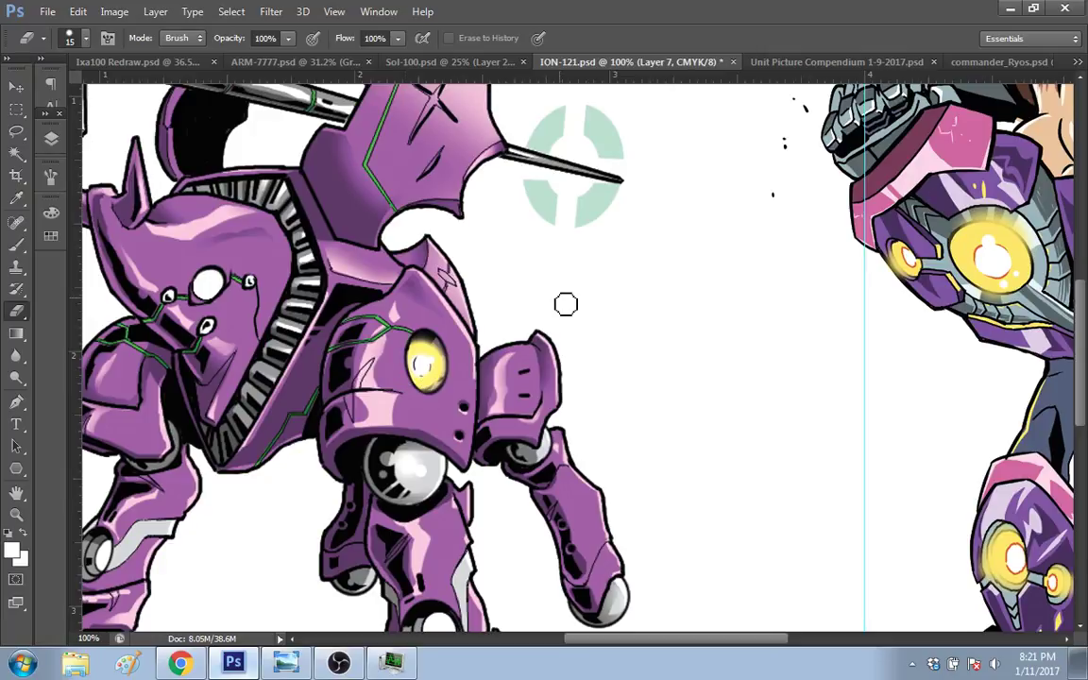
mouse_move(740, 644)
left_mouse_down()
mouse_move(761, 644)
mouse_move(720, 646)
mouse_move(747, 646)
left_mouse_up()
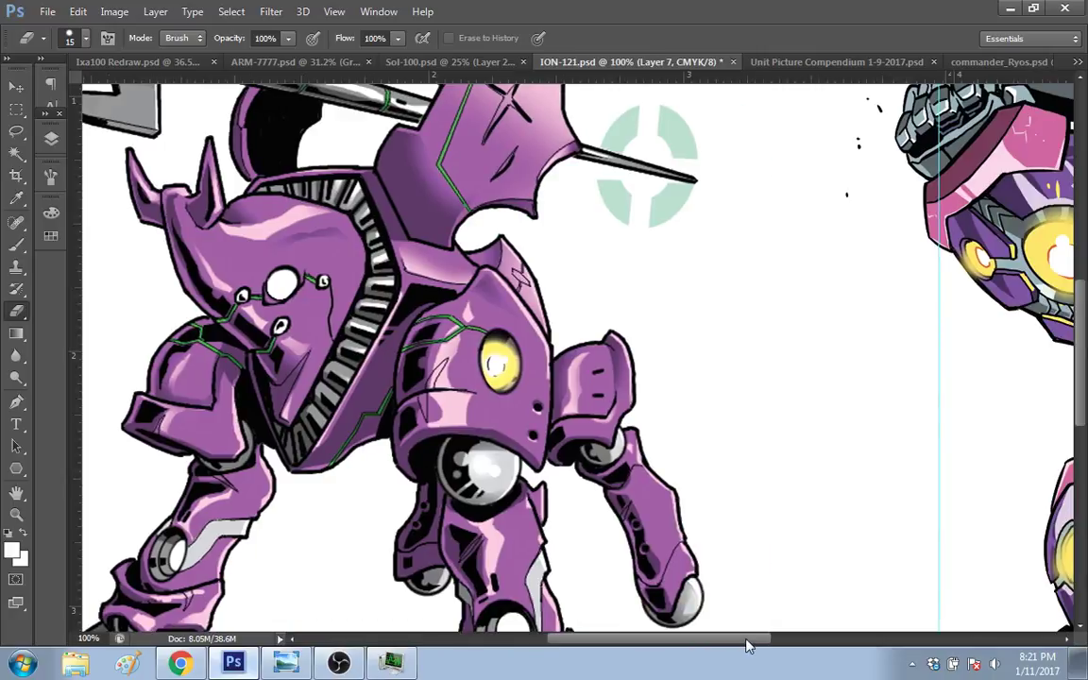
key("b")
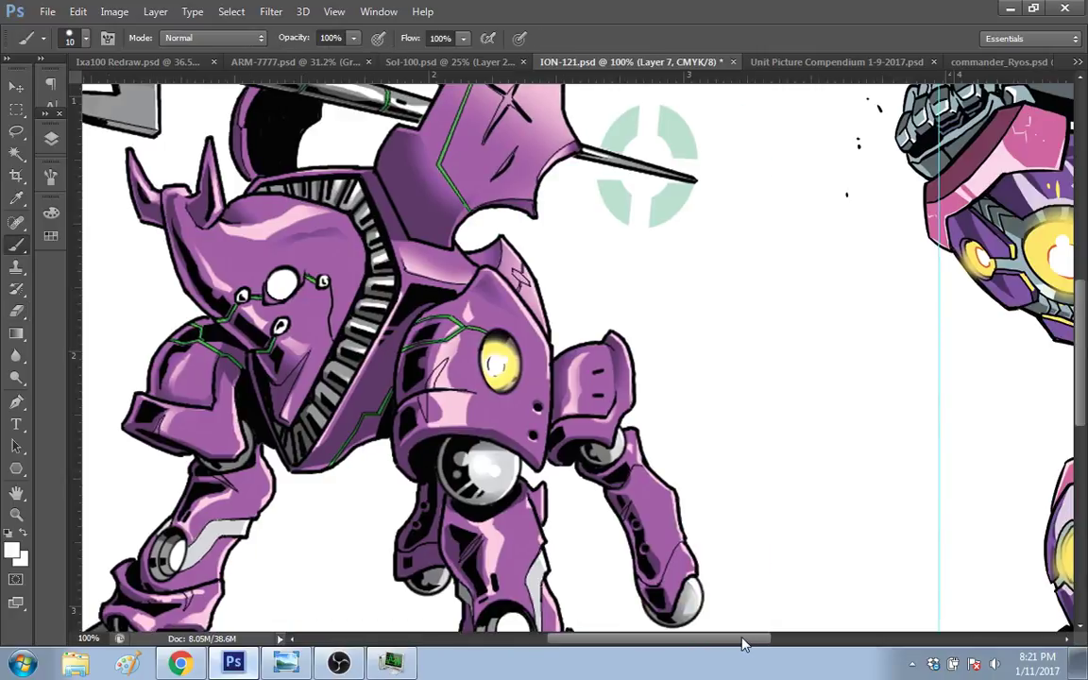
left_click(362, 307, "alt")
key("e")
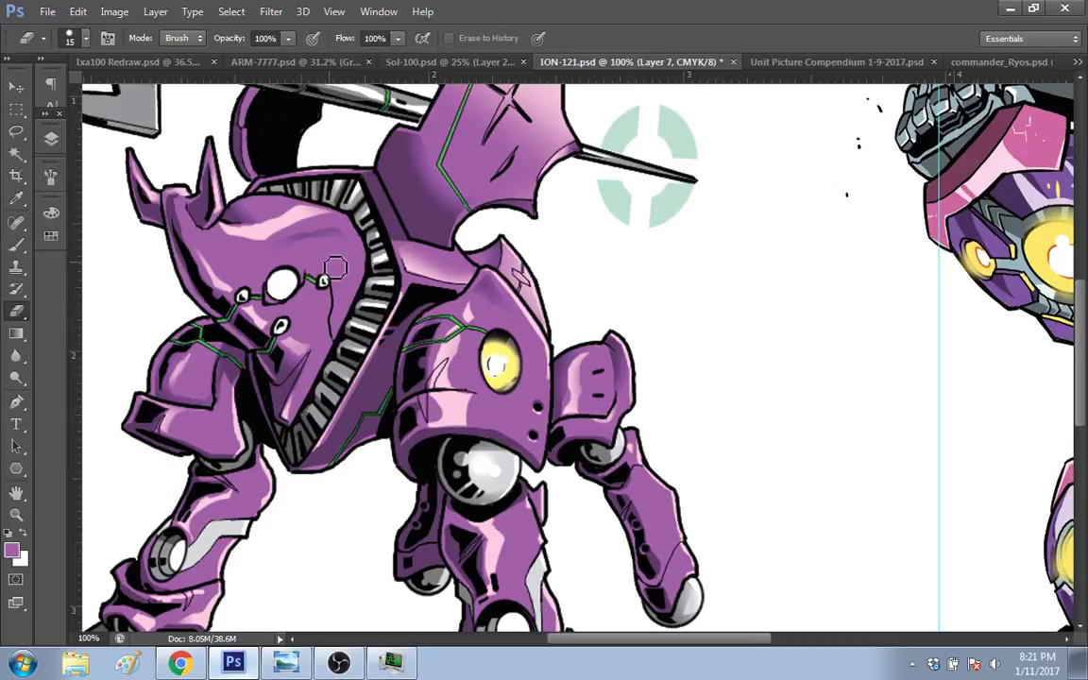
key("b")
key("bracketright")
key("bracketright")
key("bracketright")
key("bracketleft")
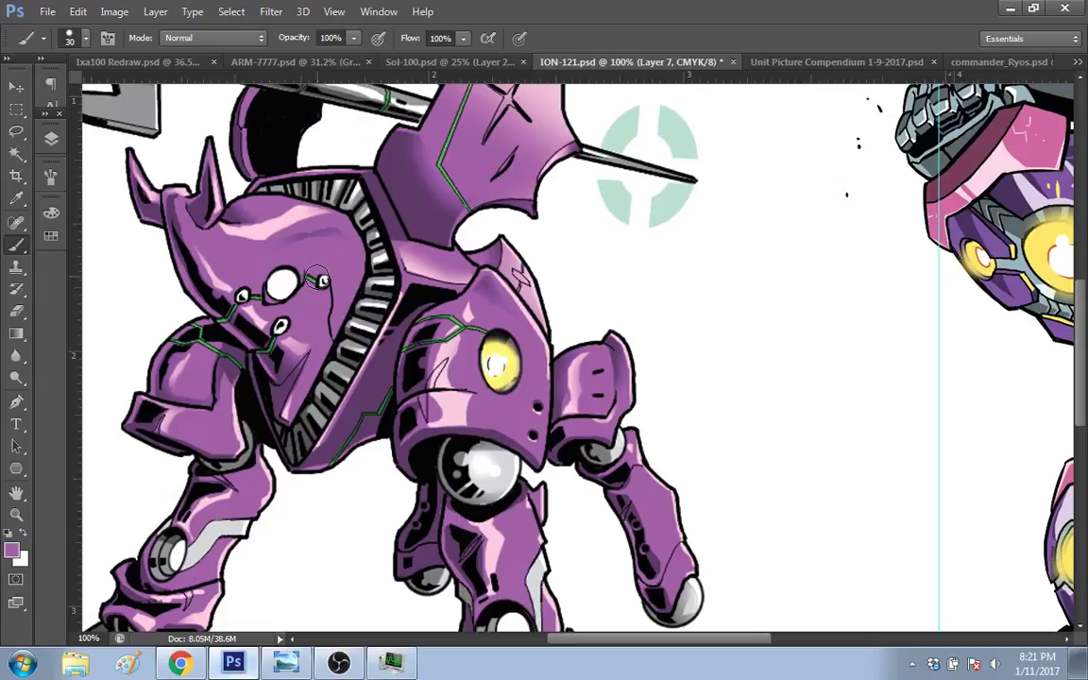
right_click(319, 281)
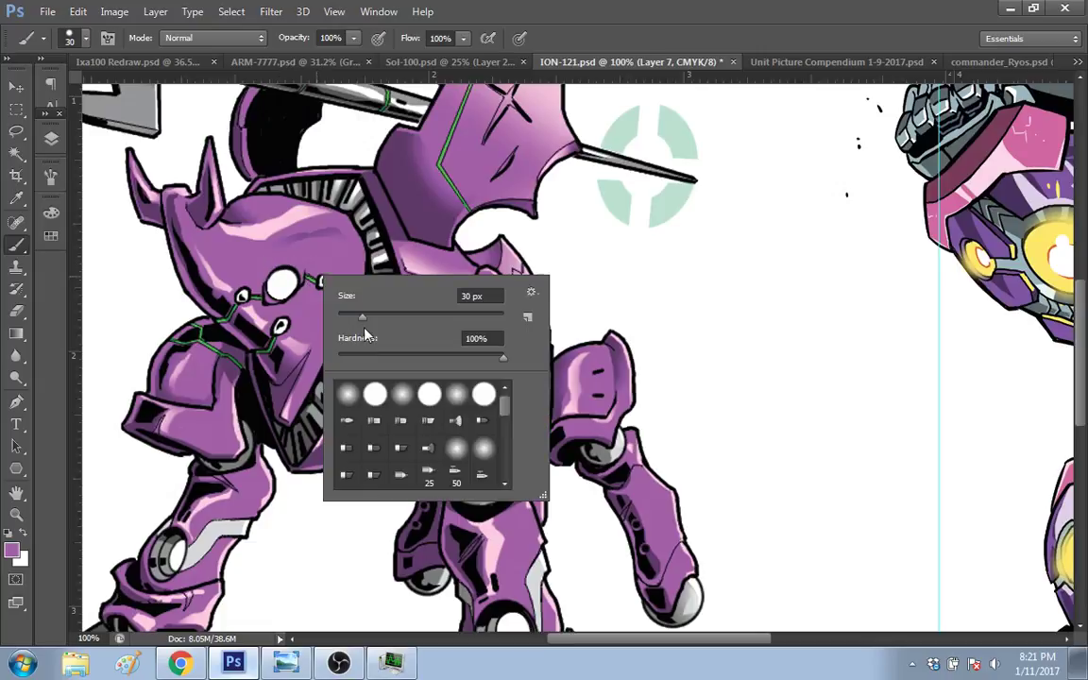
left_click(312, 279)
left_click_drag(295, 276, 294, 286)
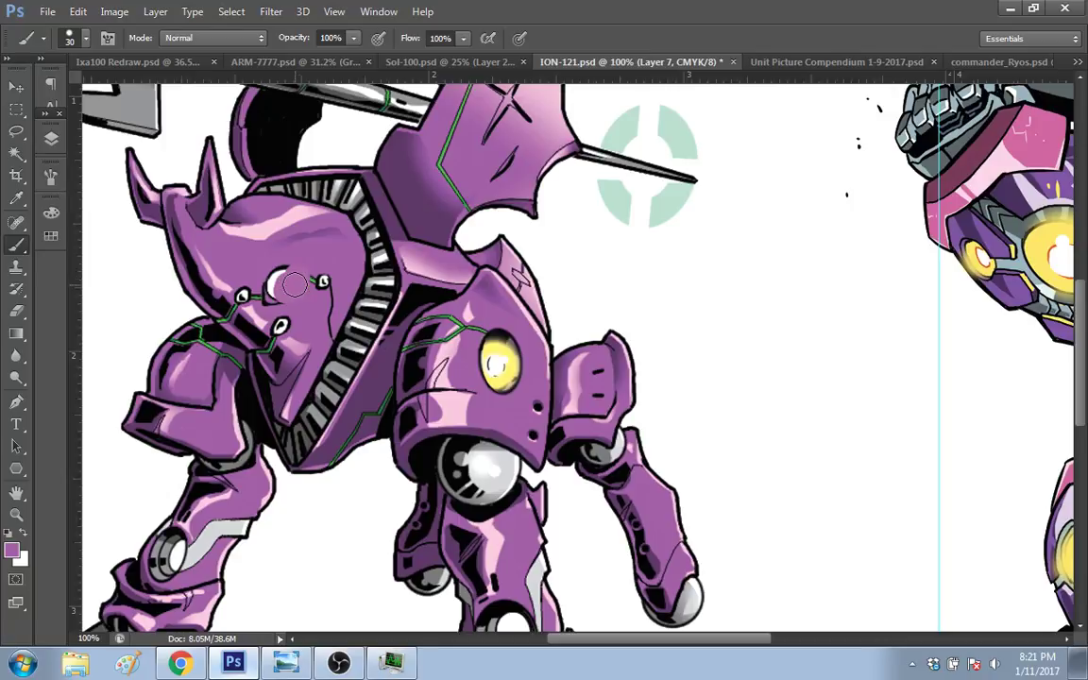
key("ctrl+z")
Step: Examine the whole robot beside the armored commander, comparing their lights and armor, and return to the robot's body
mouse_move(733, 643)
left_mouse_down()
mouse_move(765, 650)
mouse_move(716, 651)
mouse_move(730, 651)
left_mouse_up()
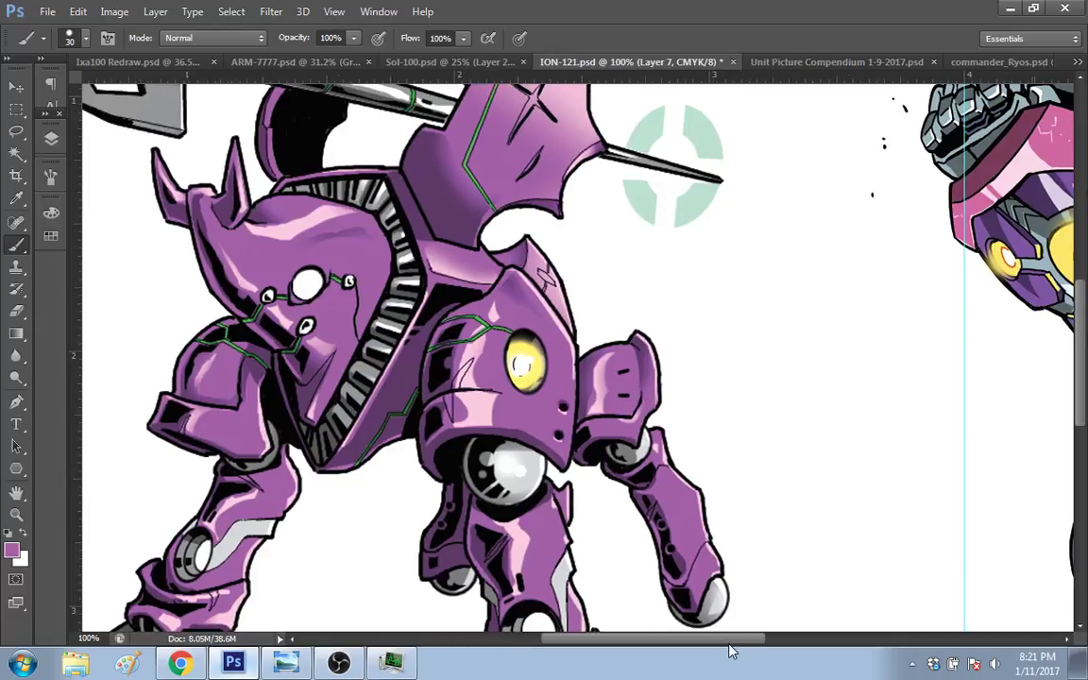
key("z")
left_click(671, 511, "alt")
left_click(671, 511, "alt")
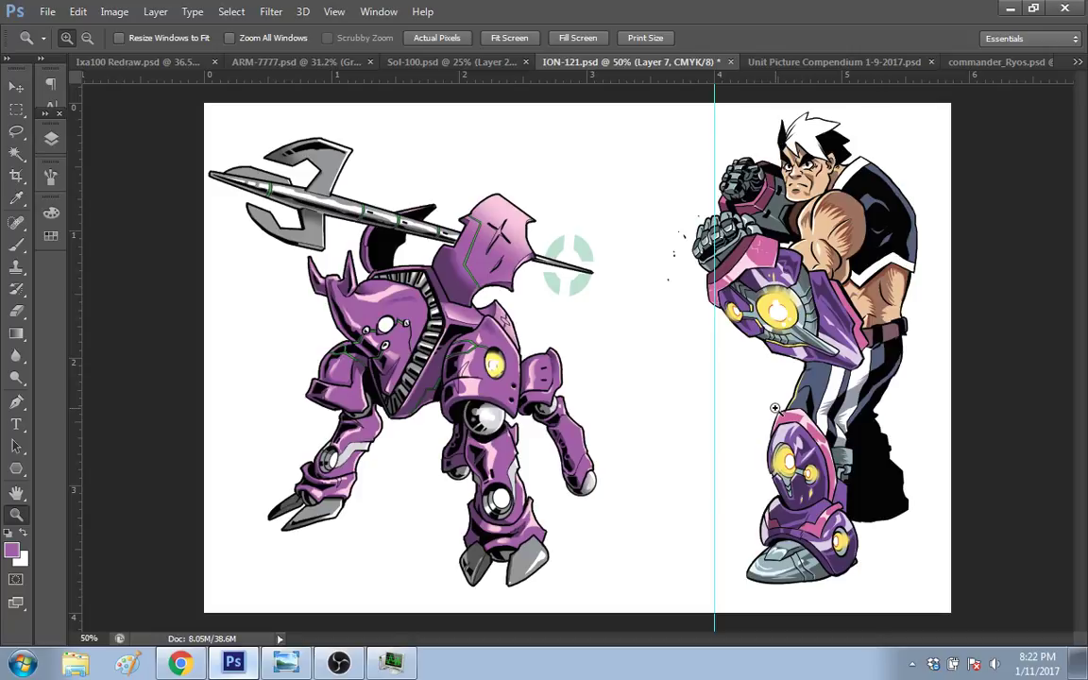
left_click(604, 314)
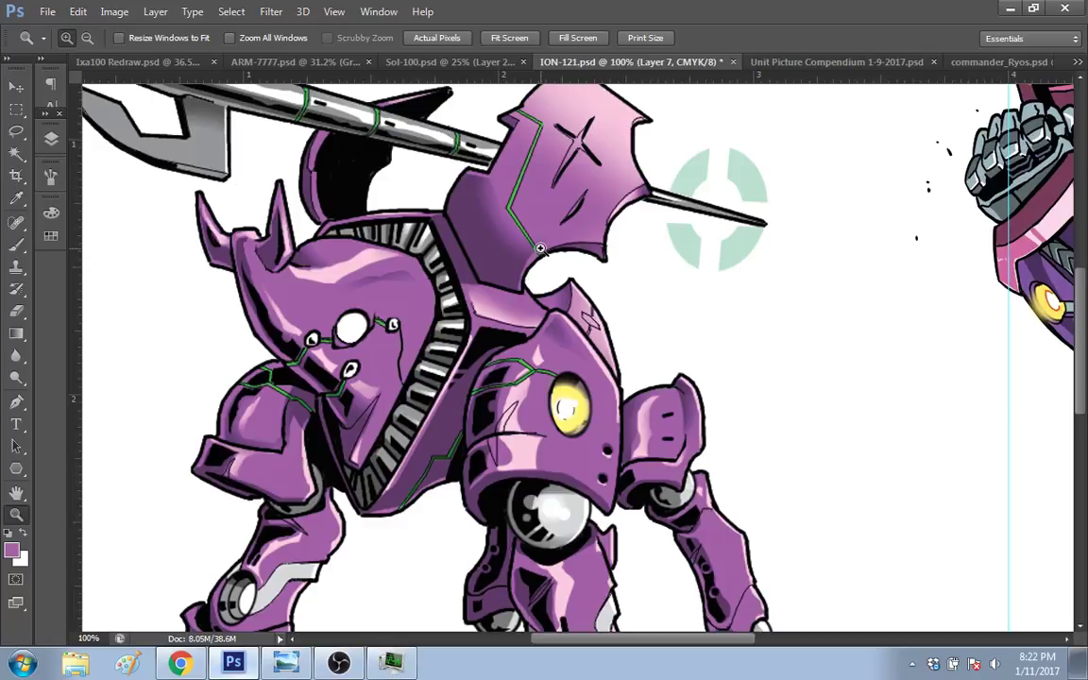
left_click_drag(710, 640, 725, 643)
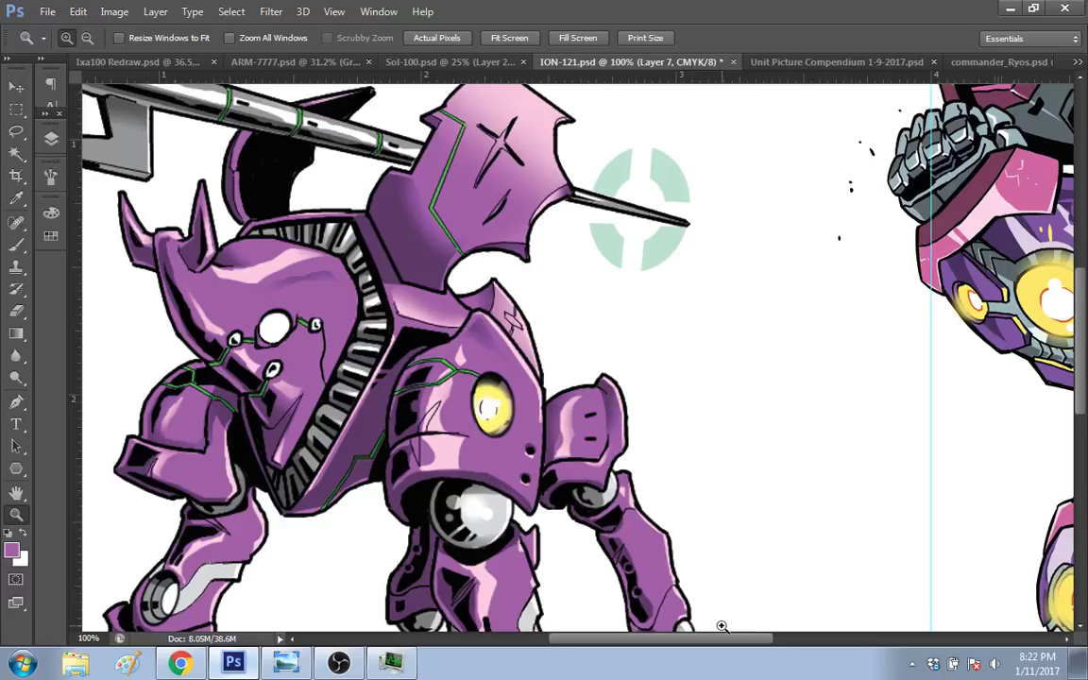
mouse_move(743, 639)
left_mouse_down()
mouse_move(775, 639)
mouse_move(749, 631)
left_mouse_up()
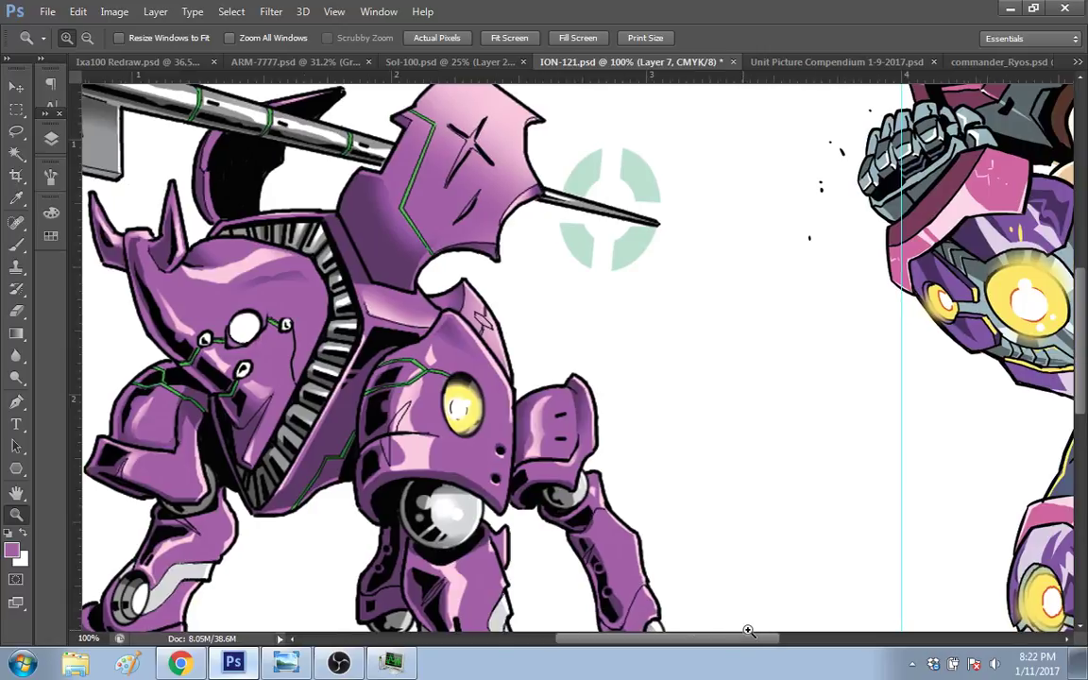
Step: Darken the thin crease line on the front shoulder armor beside the yellow light with a 3 px black brush
key("b")
scroll(519, 481, "left", 1)
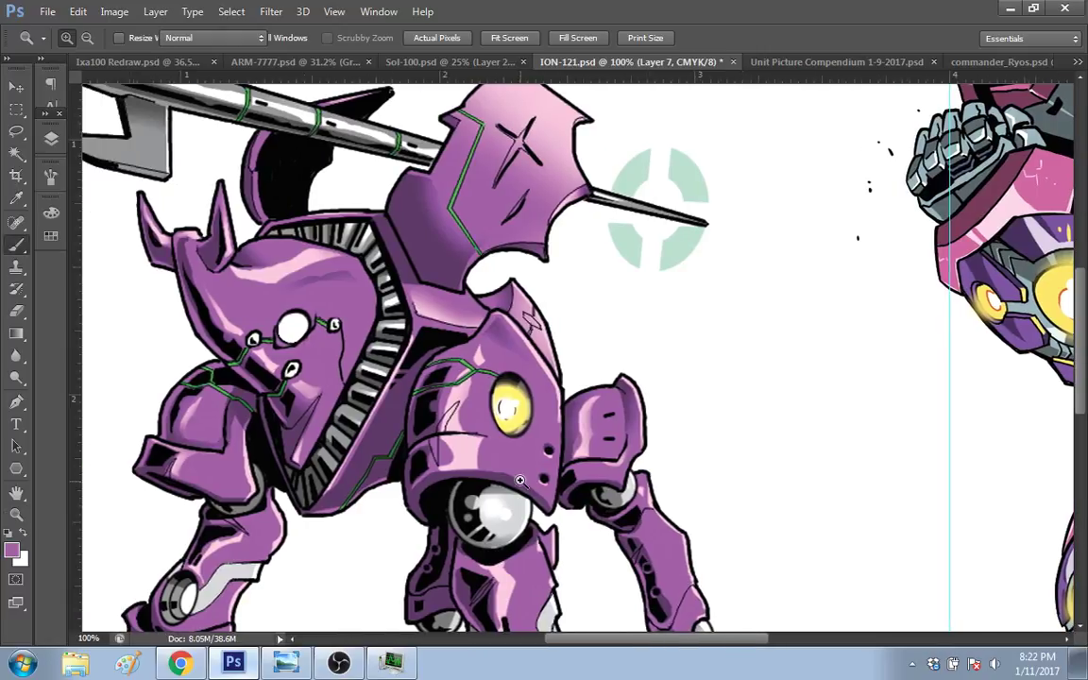
key("d")
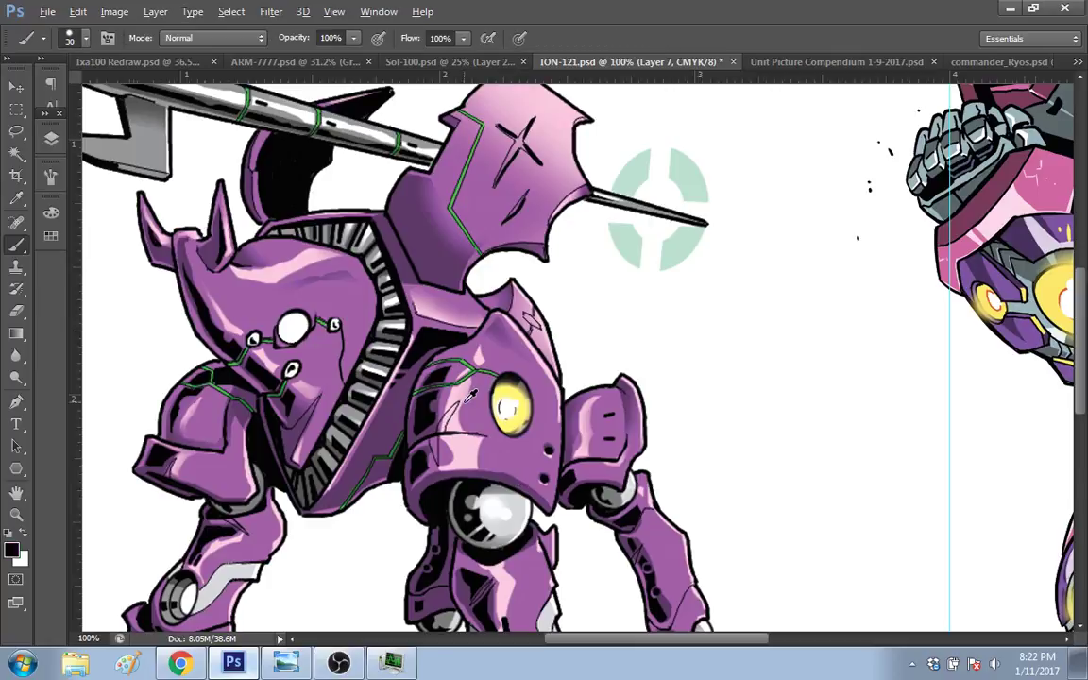
key("bracketleft")
key("bracketleft")
key("bracketleft")
key("bracketleft")
key("bracketleft")
key("bracketleft")
key("bracketleft")
key("bracketleft")
key("bracketleft")
left_click_drag(457, 414, 446, 439)
left_click_drag(756, 649, 693, 658)
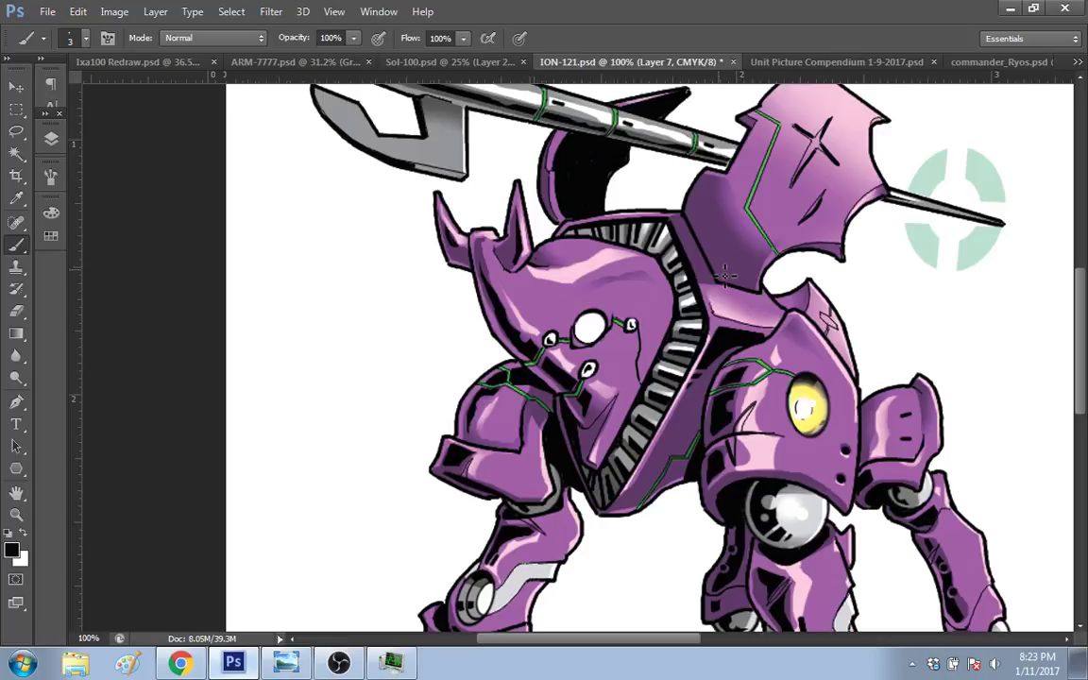
Step: Switch to the Twitch channel page in Chrome and expand the stream chat to read the viewers' messages
key("alt+Tab")
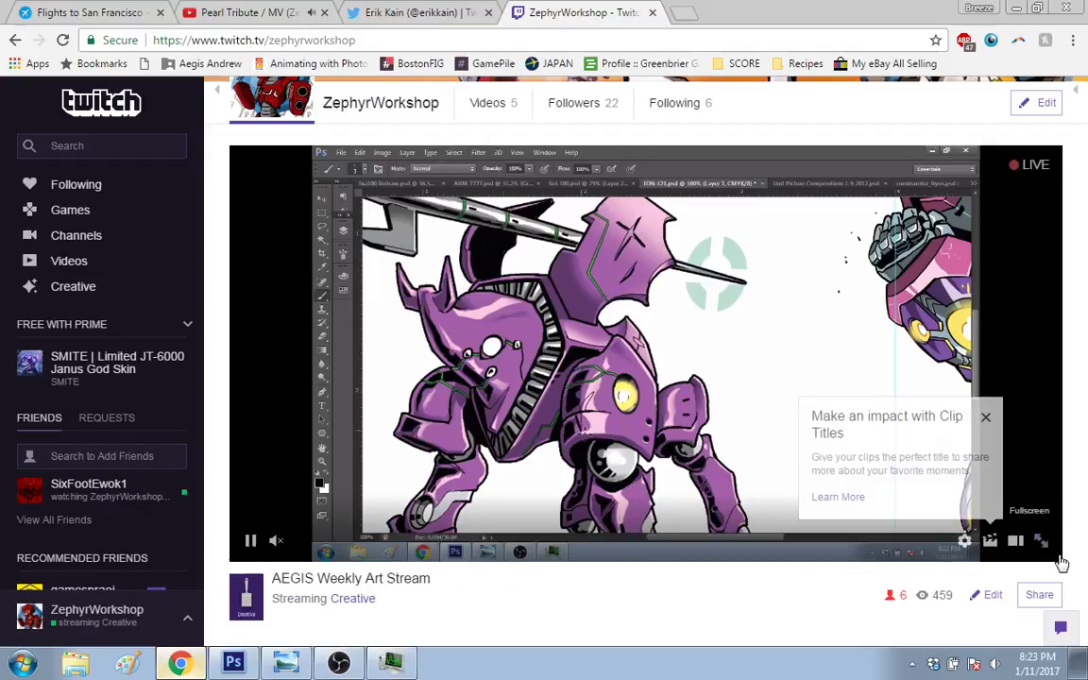
left_click(1060, 629)
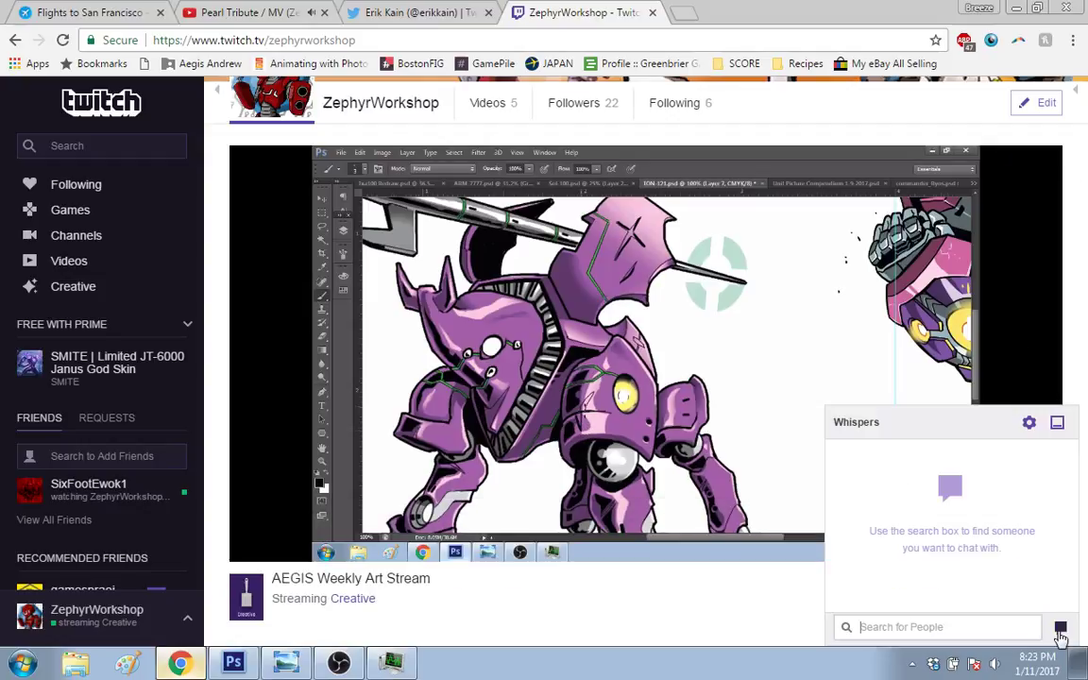
left_click(1025, 428)
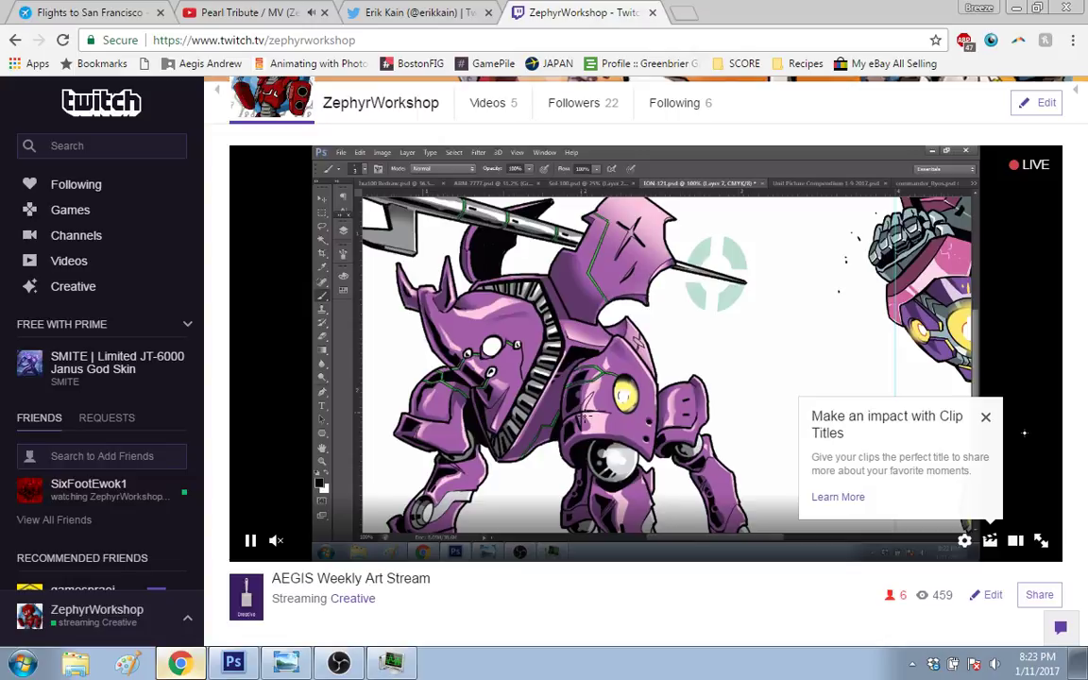
left_click(1084, 377)
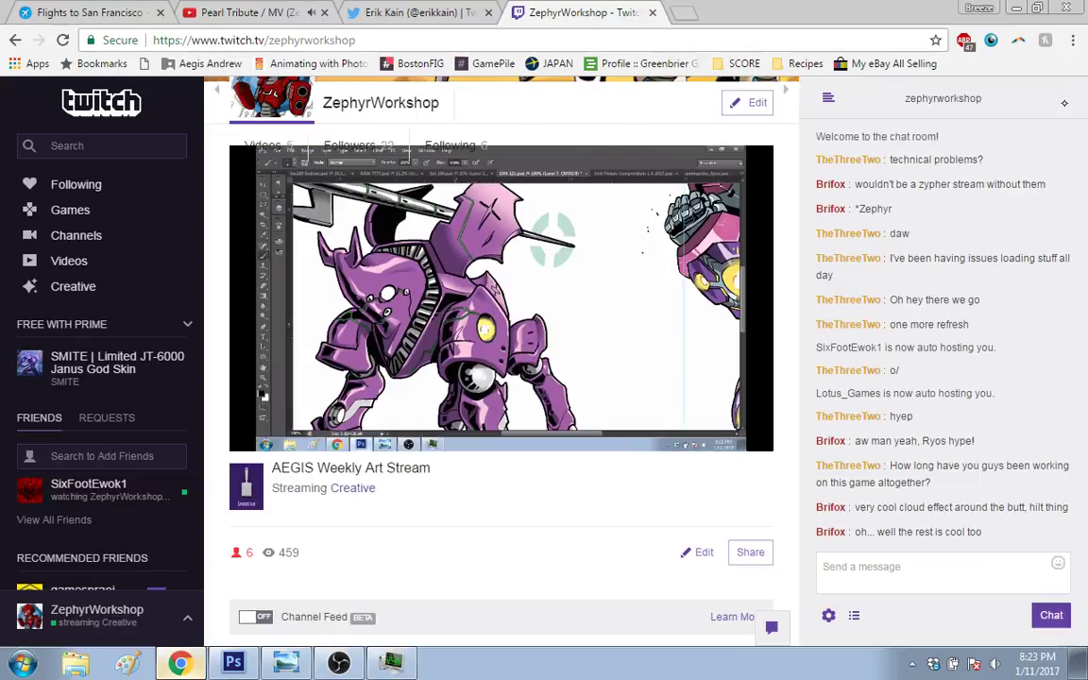
left_click(971, 571)
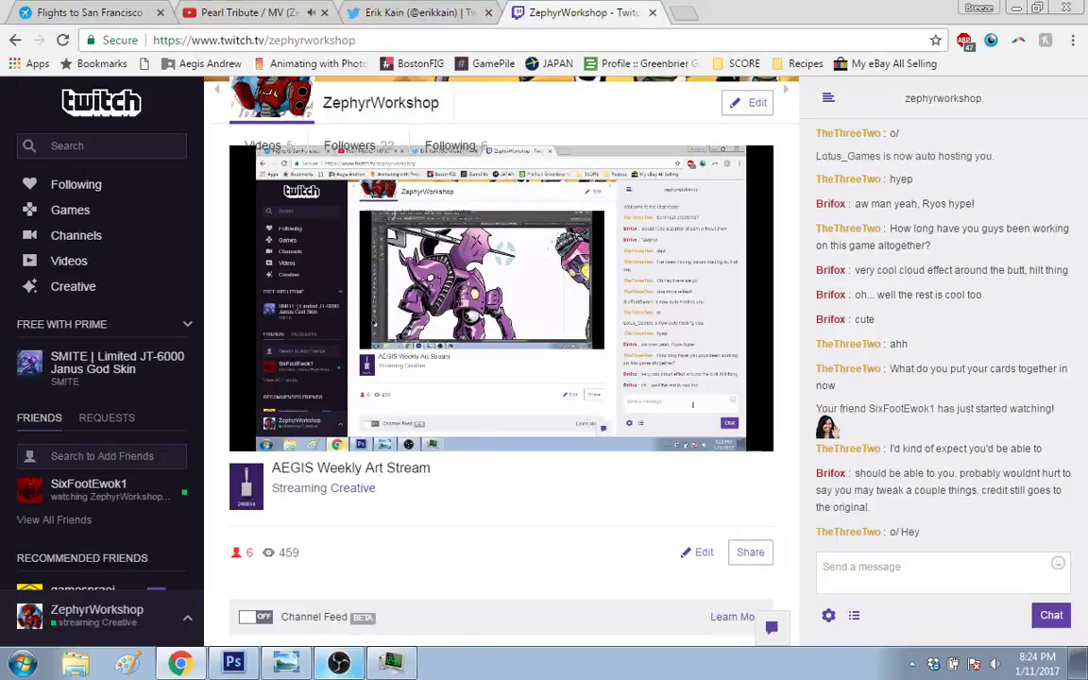
Step: Switch back to Photoshop, sample yellow from the shoulder light and enlarge the brush to 60 px for the front leg's light
key("alt+Tab")
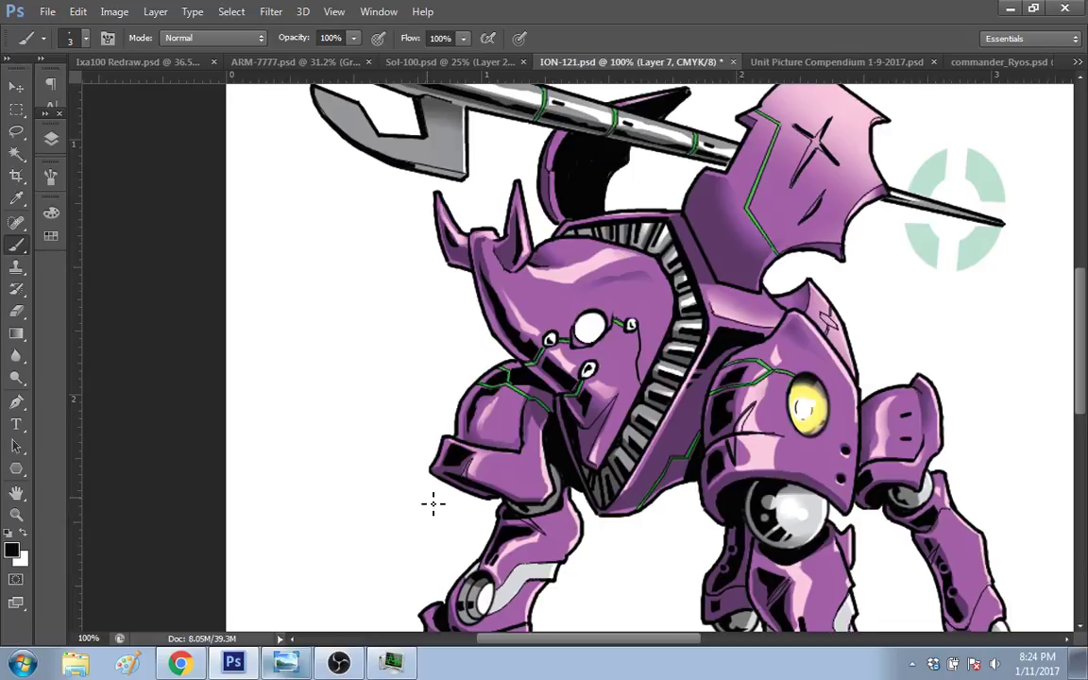
key("z")
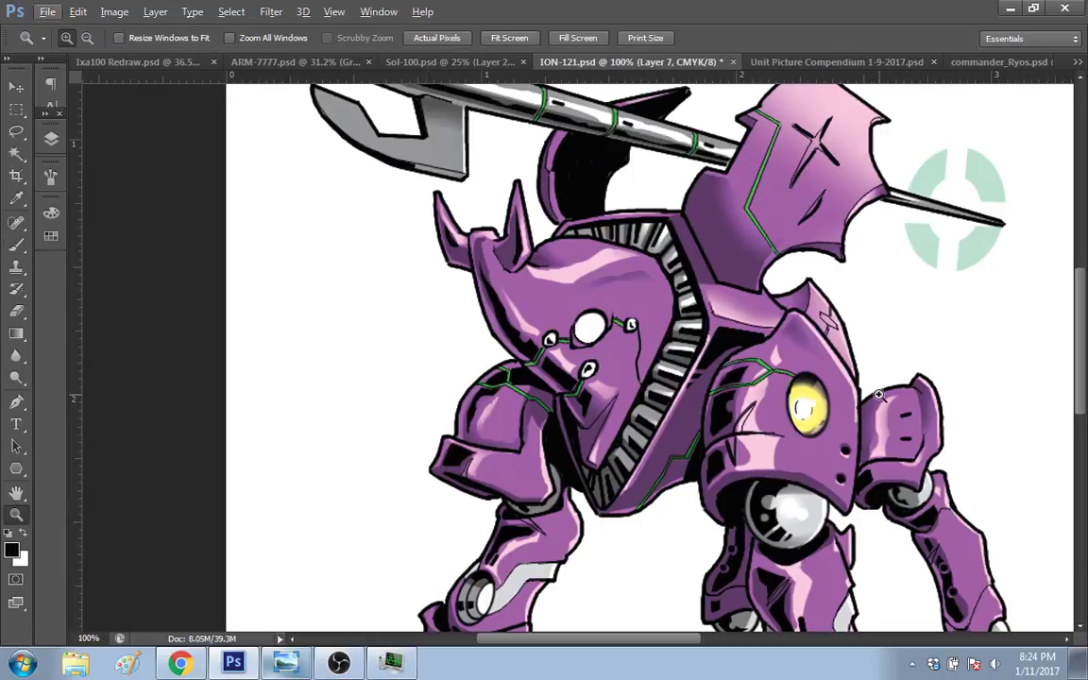
left_click(879, 395, "alt")
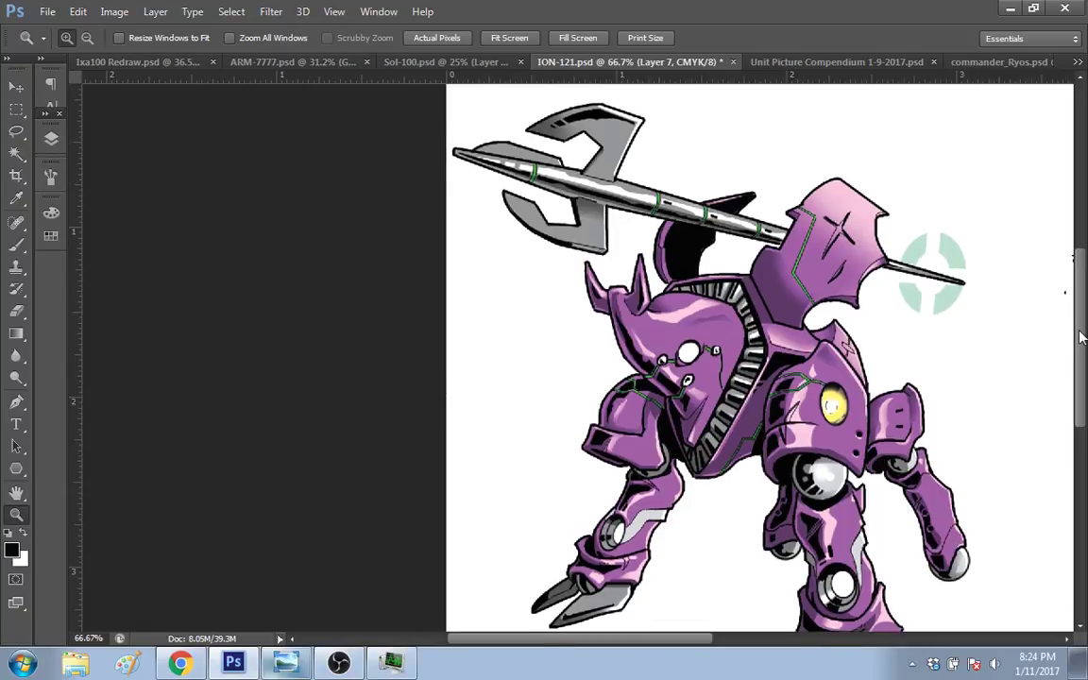
left_click_drag(1082, 337, 1082, 363)
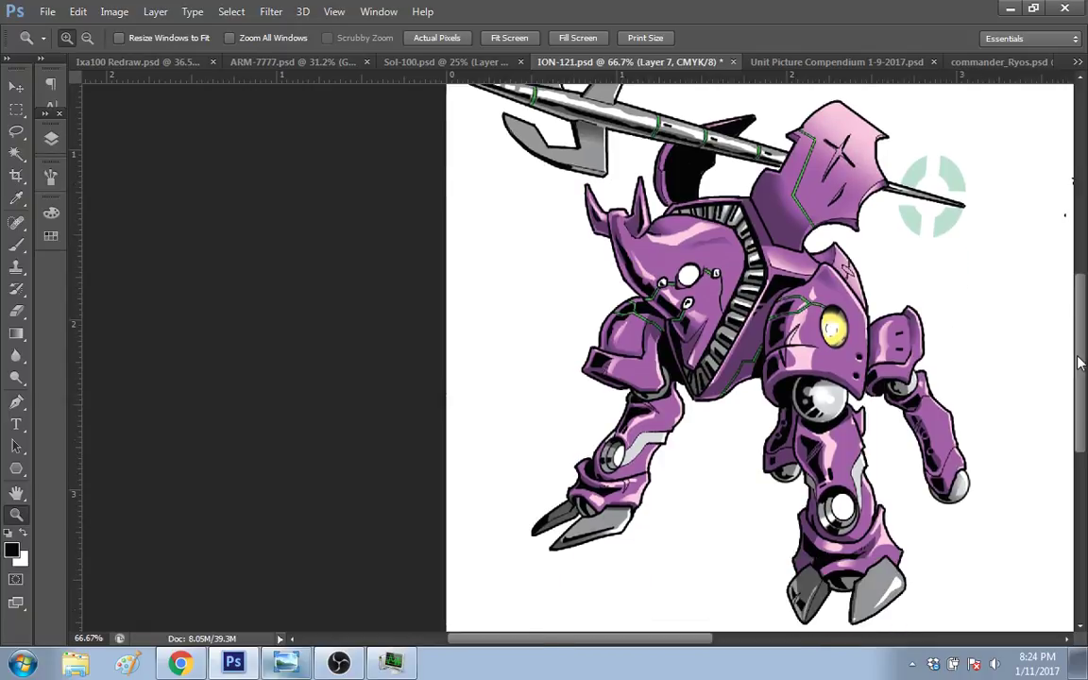
left_click(965, 408)
left_click_drag(701, 639, 731, 642)
key("b")
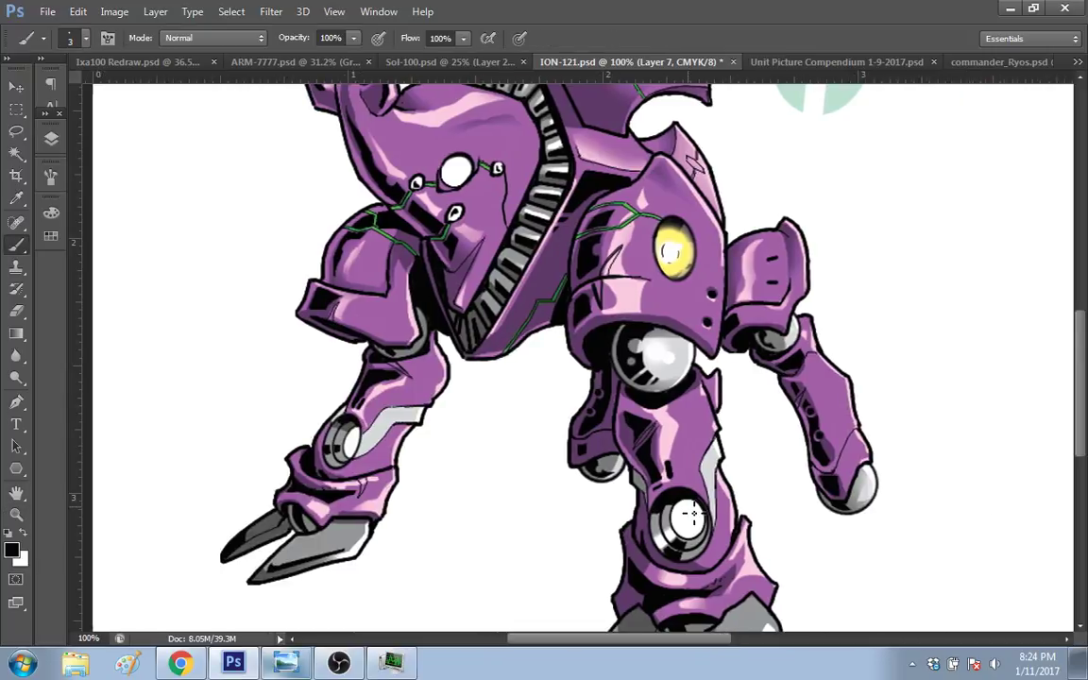
left_click(675, 249, "alt")
key("bracketright")
key("bracketright")
key("bracketright")
key("bracketright")
key("bracketright")
key("bracketright")
key("bracketright")
key("bracketright")
key("bracketright")
key("bracketright")
key("bracketright")
key("bracketright")
Step: Paint a yellow glow over the round light on the robot's front leg with a 60 px brush at 0% hardness
left_click(681, 521)
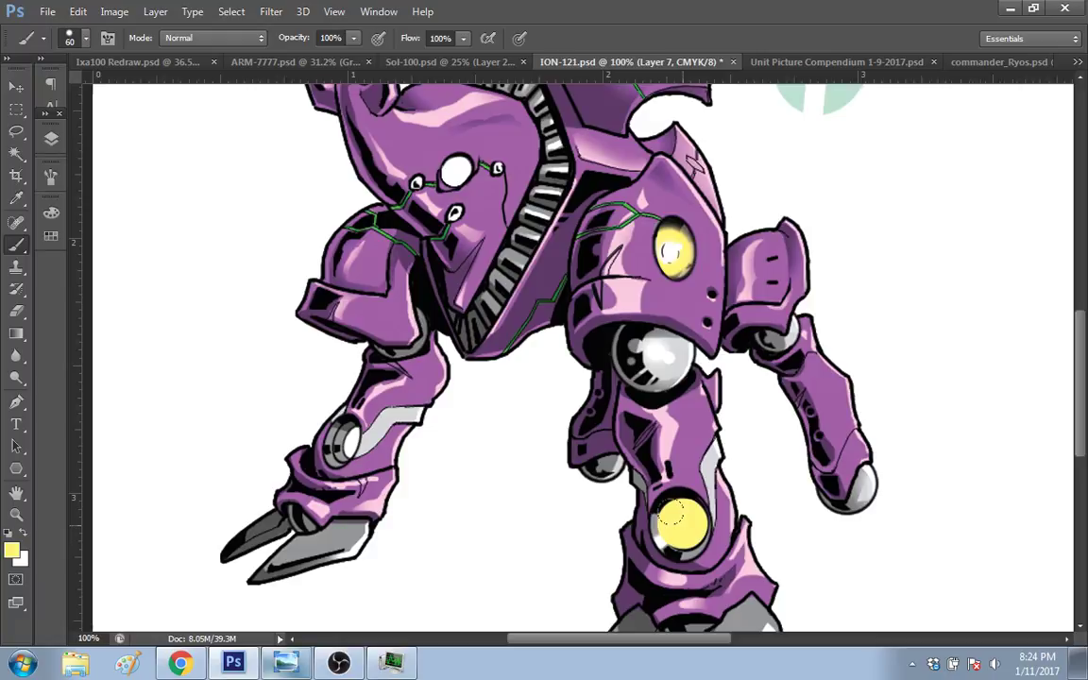
key("ctrl+z")
right_click(725, 493)
left_click(744, 539)
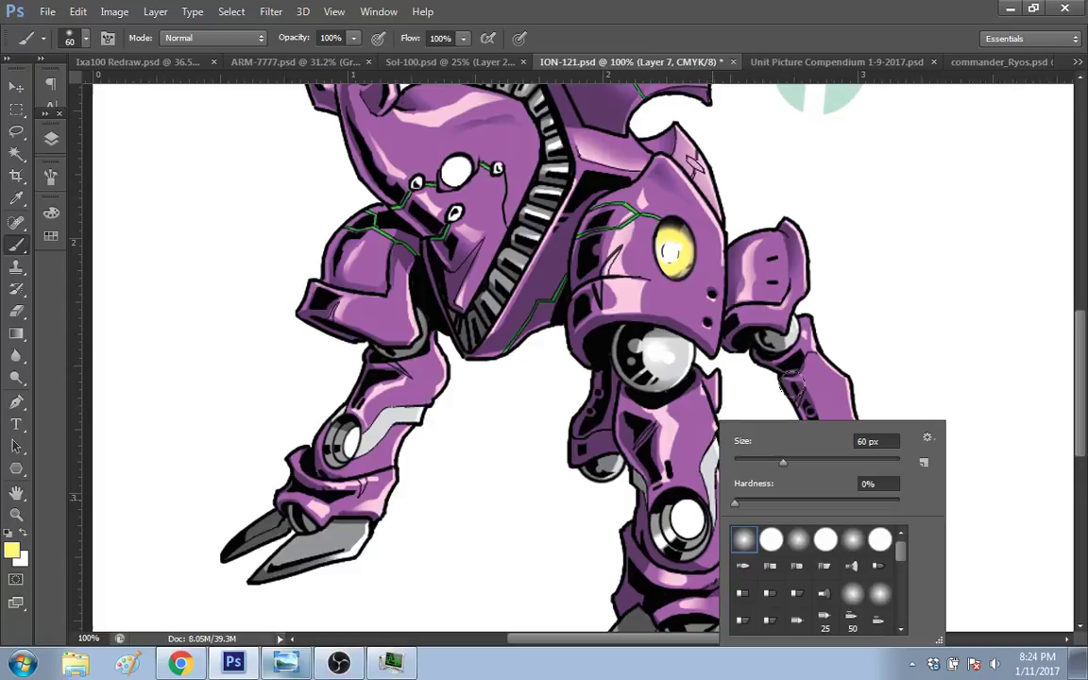
left_click(803, 315)
key("ctrl+z")
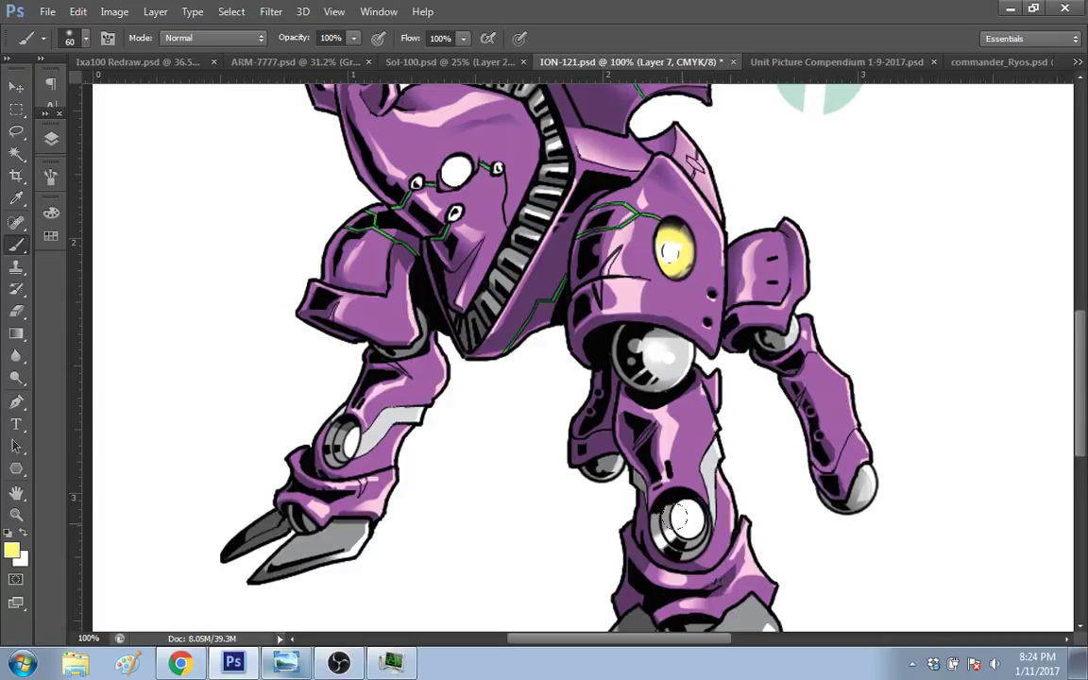
left_click(682, 517)
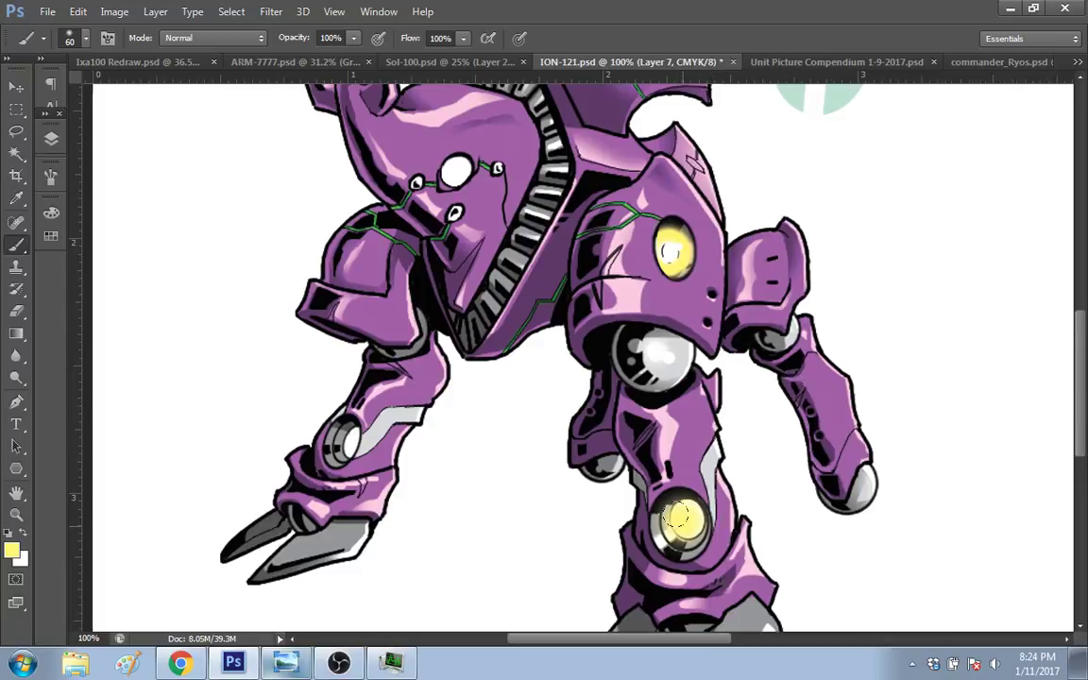
left_click(682, 518)
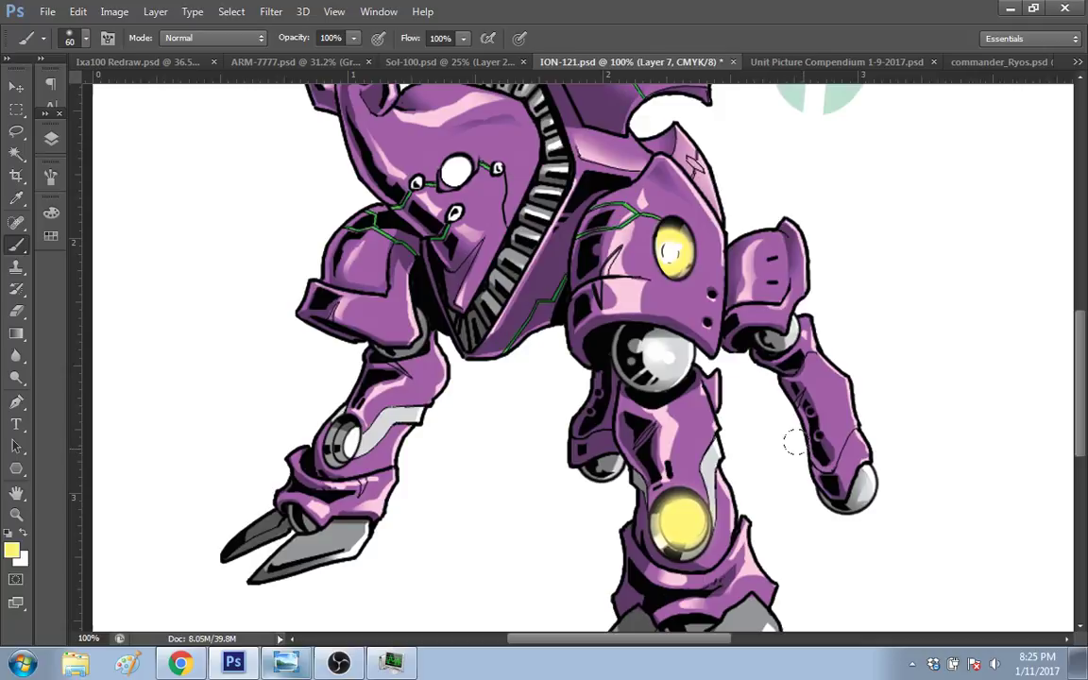
Step: Add a soft white highlight at the center of the yellow leg light with white sampled from the shoulder light
left_click(659, 263, "alt")
key("bracketleft")
key("bracketleft")
key("bracketleft")
key("bracketleft")
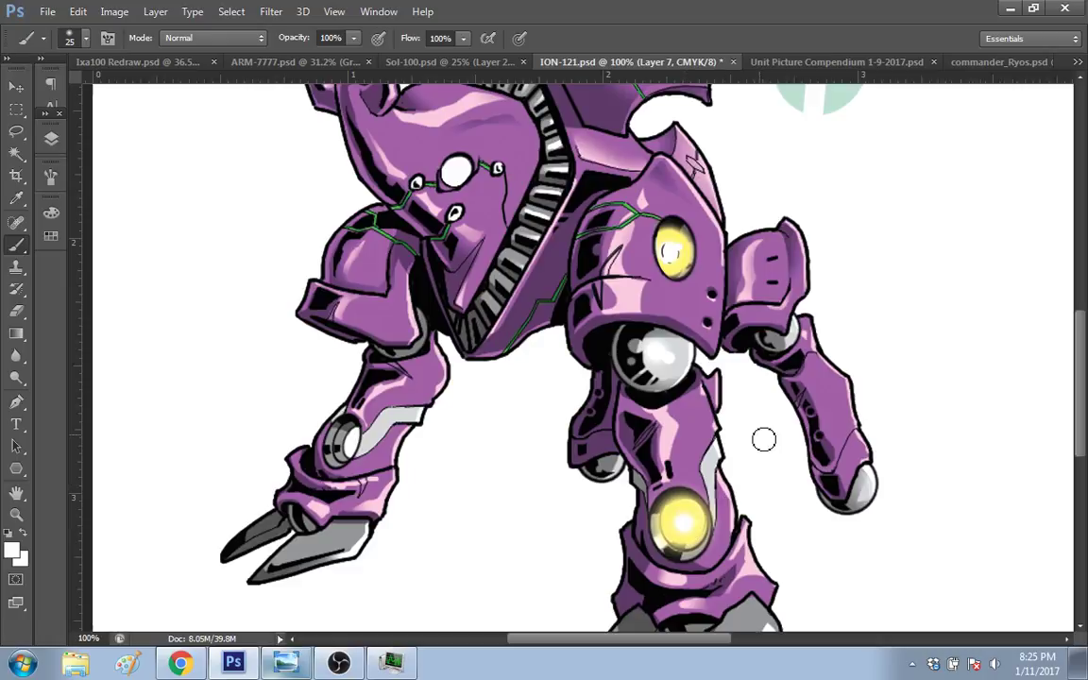
Step: Outline the white core of the leg light with thin black arcs, using sampled black and a 2 px brush
left_click(653, 427, "alt")
key("bracketleft")
key("bracketleft")
key("bracketleft")
key("bracketleft")
key("bracketleft")
key("bracketleft")
key("bracketleft")
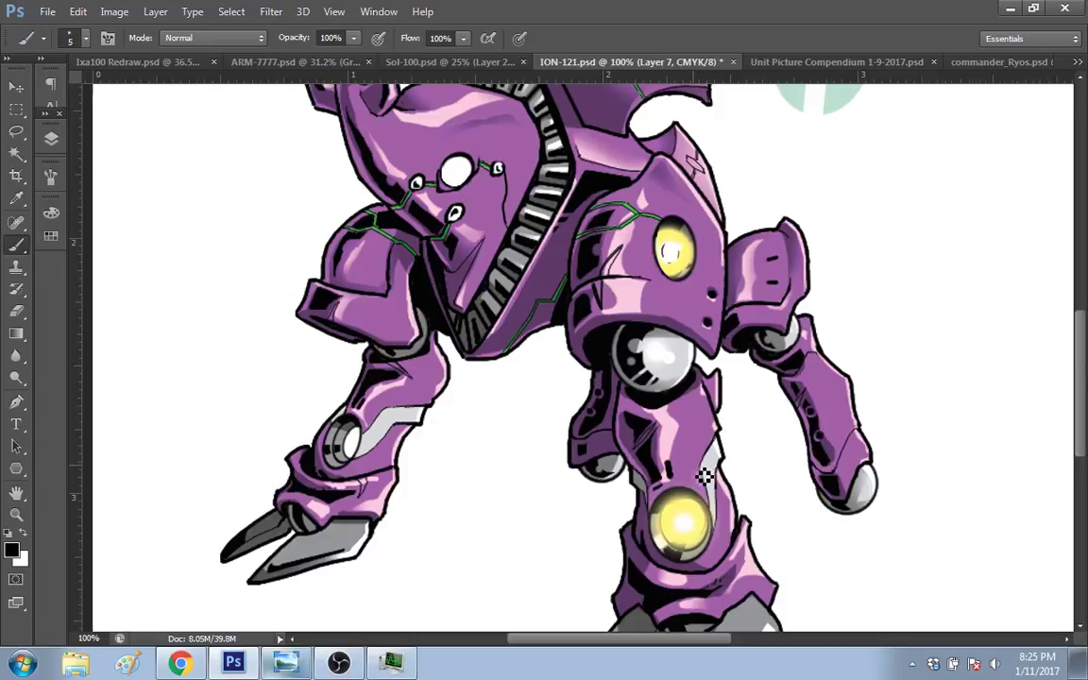
left_click_drag(705, 477, 697, 517)
key("bracketleft")
key("bracketleft")
key("bracketleft")
mouse_move(697, 521)
left_mouse_down()
mouse_move(681, 518)
mouse_move(697, 525)
mouse_move(687, 532)
left_mouse_up()
key("ctrl+z")
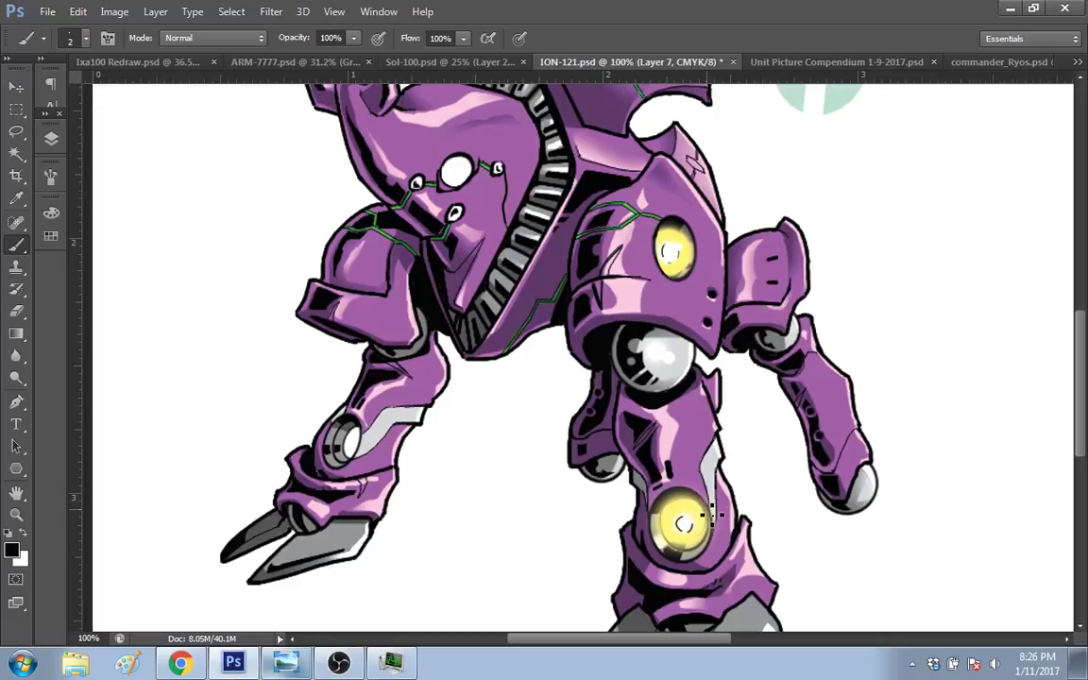
Step: Paint the other front leg's round light yellow with a white center, sampling both colors from the finished leg light with a 10 px brush
key("x")
key("bracketright")
key("bracketright")
key("bracketright")
key("bracketright")
key("bracketright")
key("bracketright")
key("bracketright")
key("bracketright")
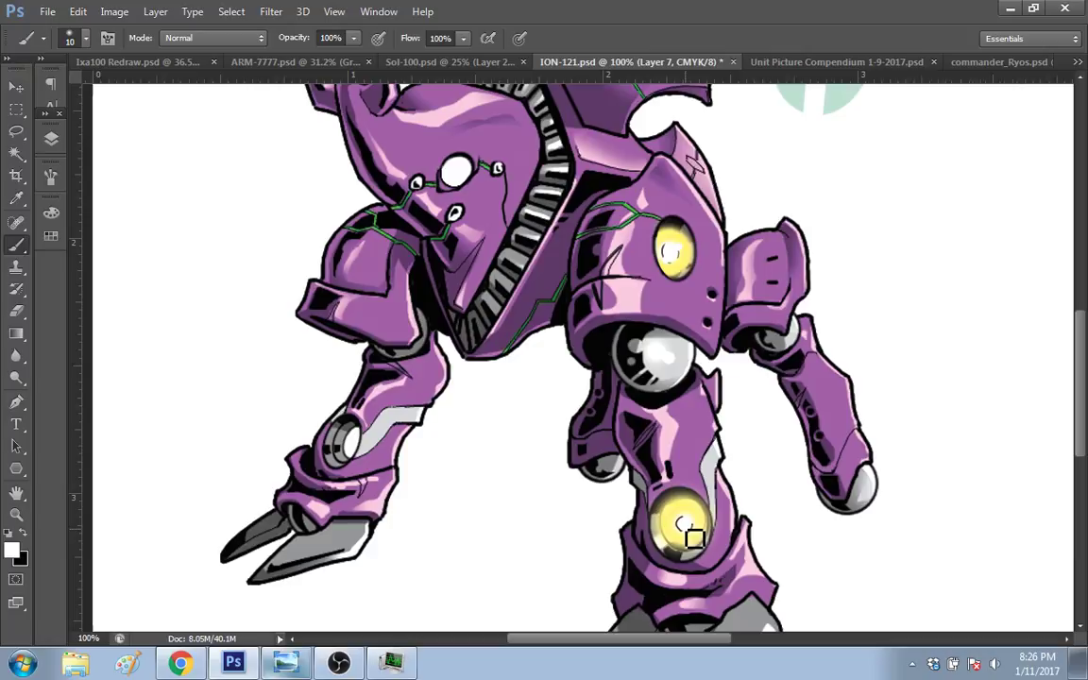
key("bracketright")
key("bracketleft")
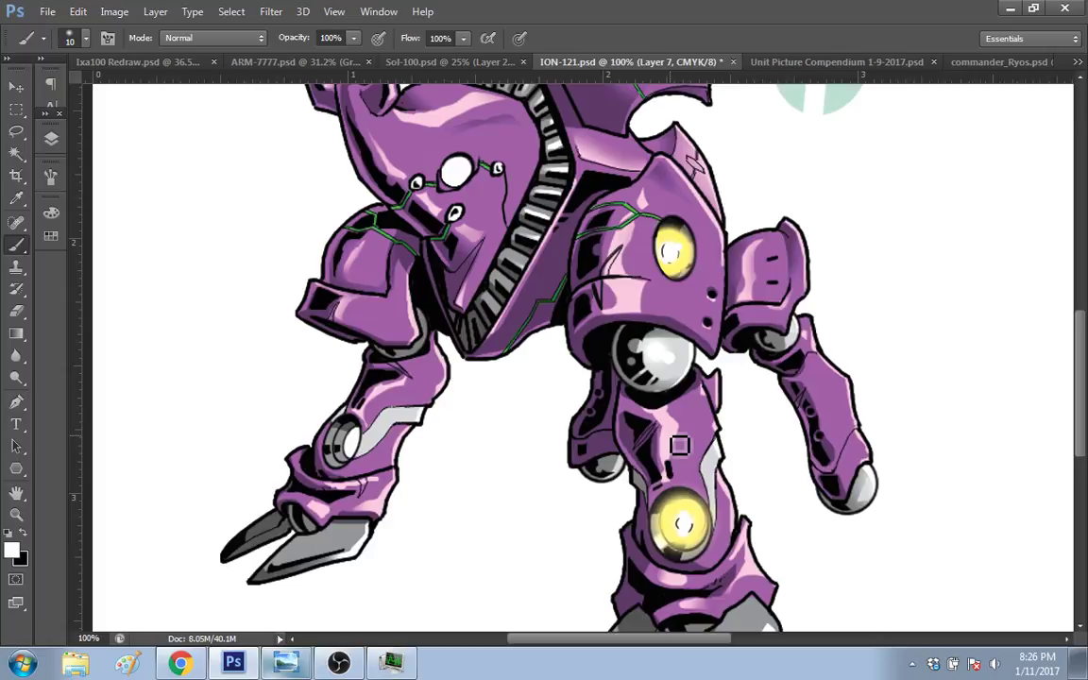
left_click(673, 508, "alt")
left_click_drag(364, 440, 361, 443)
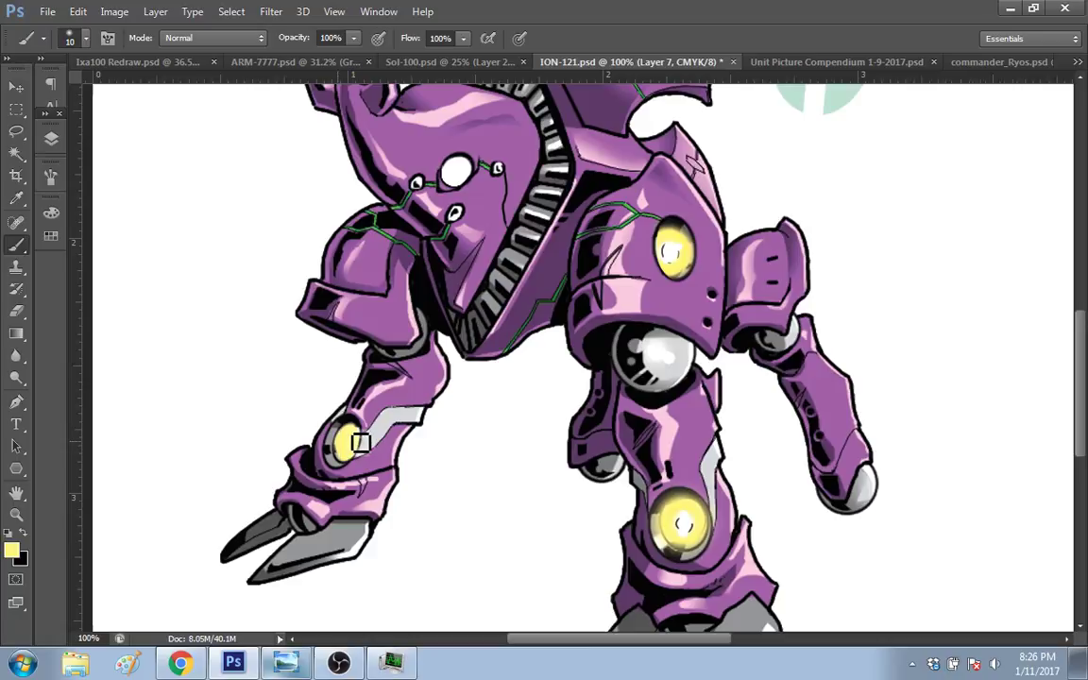
left_click(361, 442)
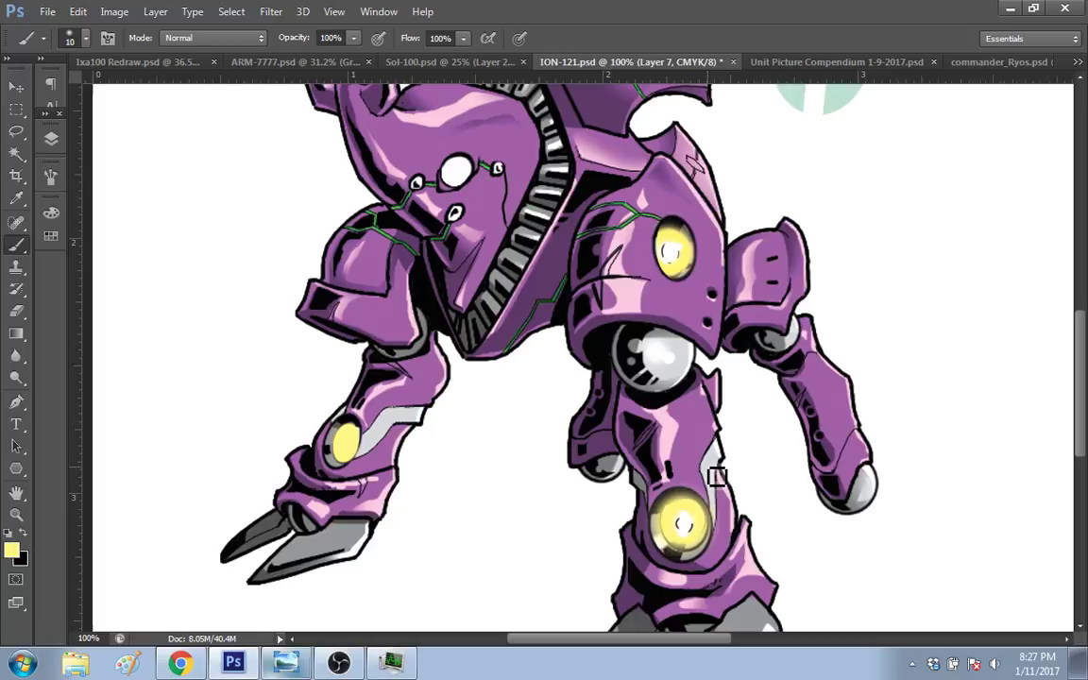
left_click(692, 521, "alt")
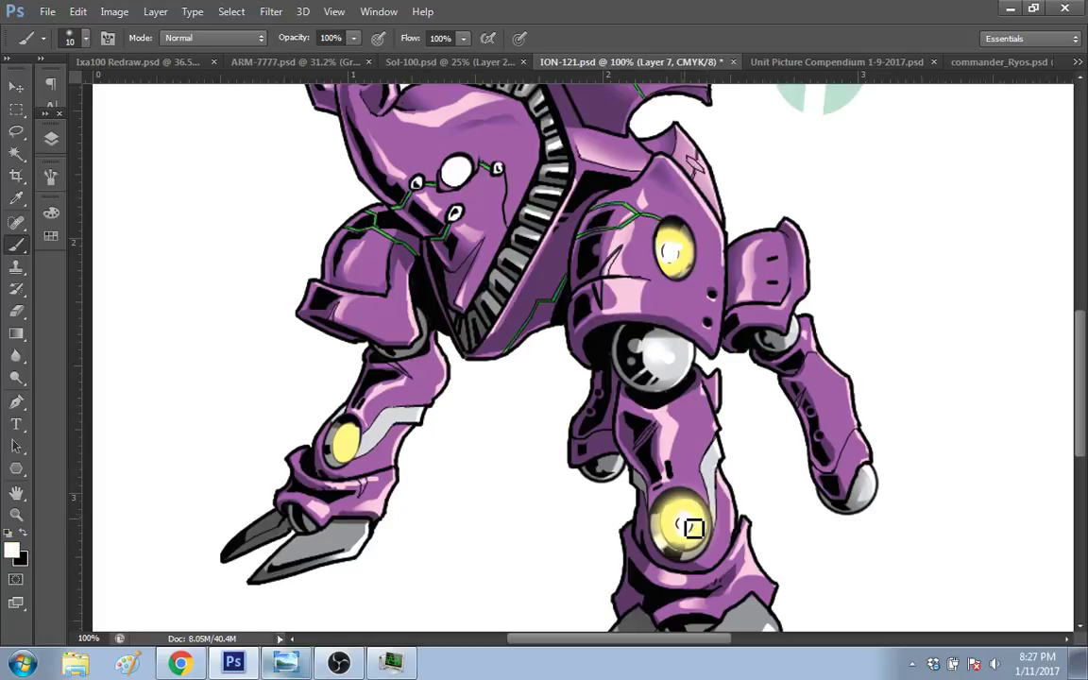
left_click(346, 442)
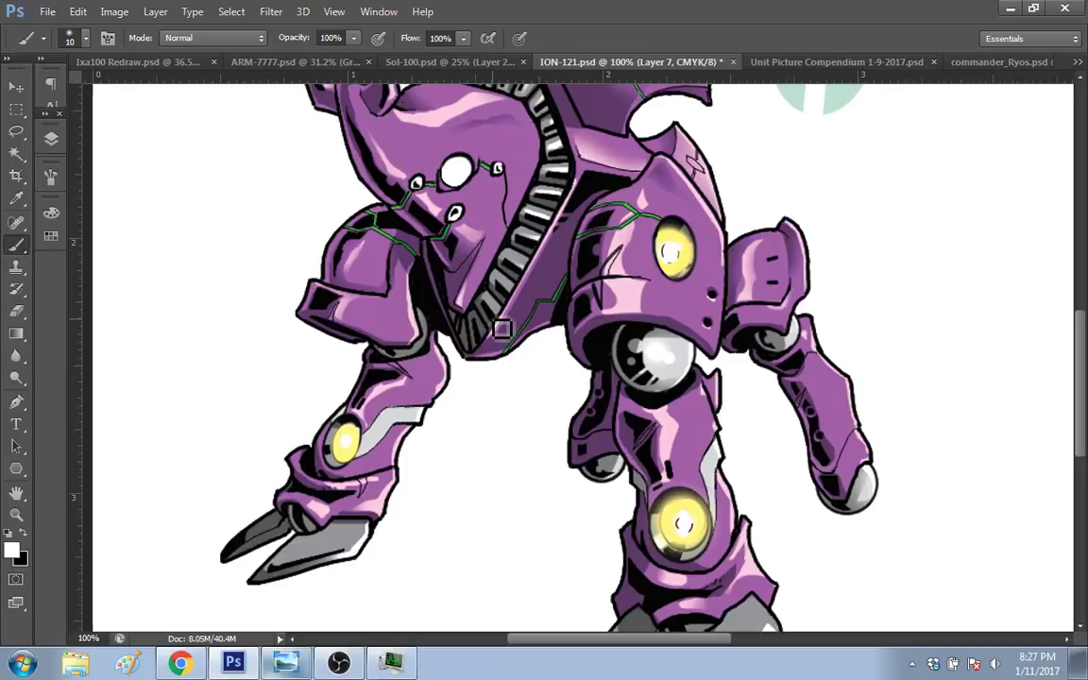
Step: Outline the white core of the smaller front leg light with thin black arcs, using a 2 px brush
key("x")
key("bracketleft")
key("bracketleft")
key("bracketleft")
key("bracketleft")
key("bracketleft")
key("bracketleft")
key("bracketleft")
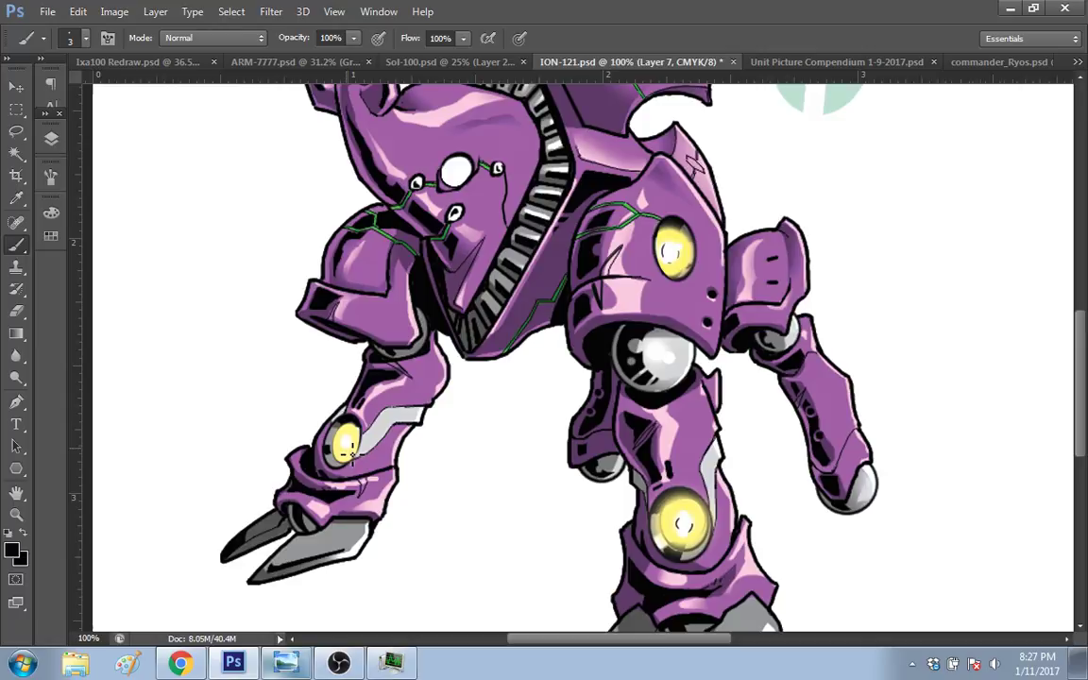
key("bracketleft")
left_click(359, 436)
key("ctrl+z")
left_click(348, 442)
key("ctrl+z")
left_click(349, 438)
left_click(349, 446)
key("ctrl+z")
Step: Draw thin black rib lines across the light grey strip above the large leg light
scroll(650, 577, "left", 1)
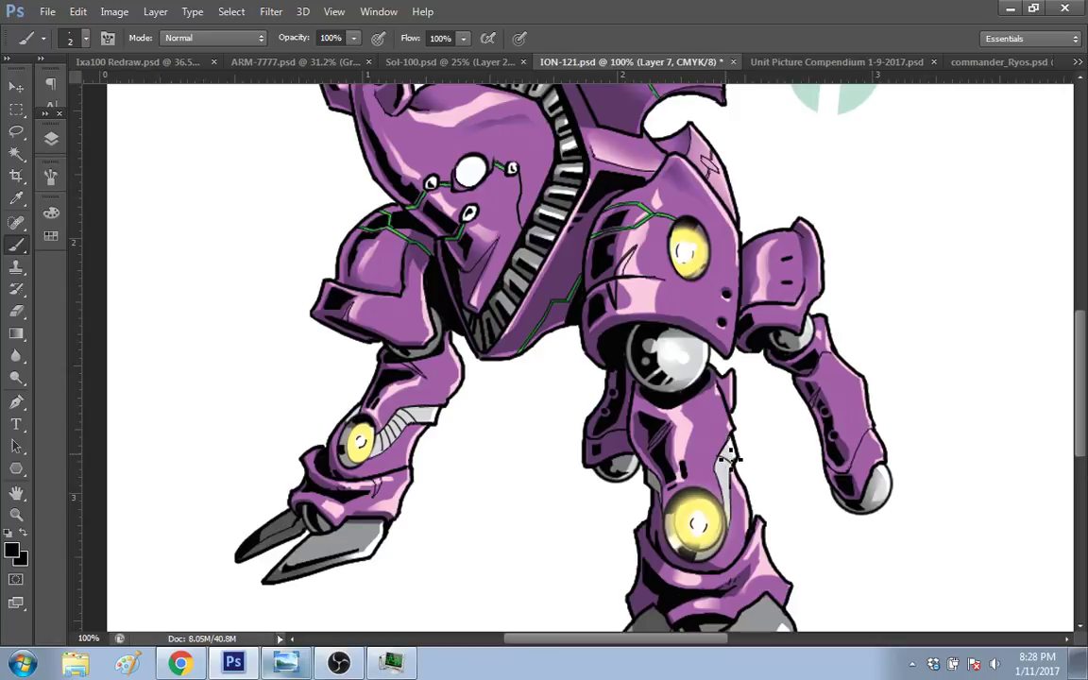
mouse_move(727, 457)
left_mouse_down()
mouse_move(720, 473)
mouse_move(733, 508)
left_mouse_up()
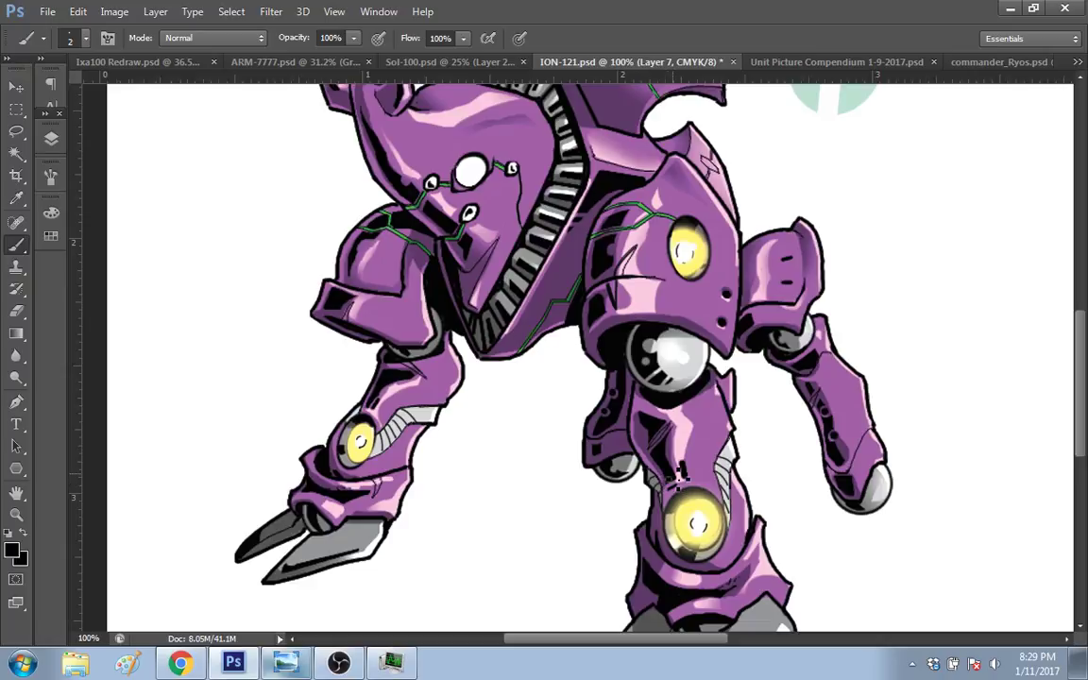
left_click(652, 430, "alt")
left_click(726, 504, "alt")
Step: Add short black hatch strokes beside the dark shading on the nearest front leg's shin with the 2 px brush
mouse_move(1081, 371)
left_mouse_down()
mouse_move(1084, 353)
mouse_move(1083, 389)
left_mouse_up()
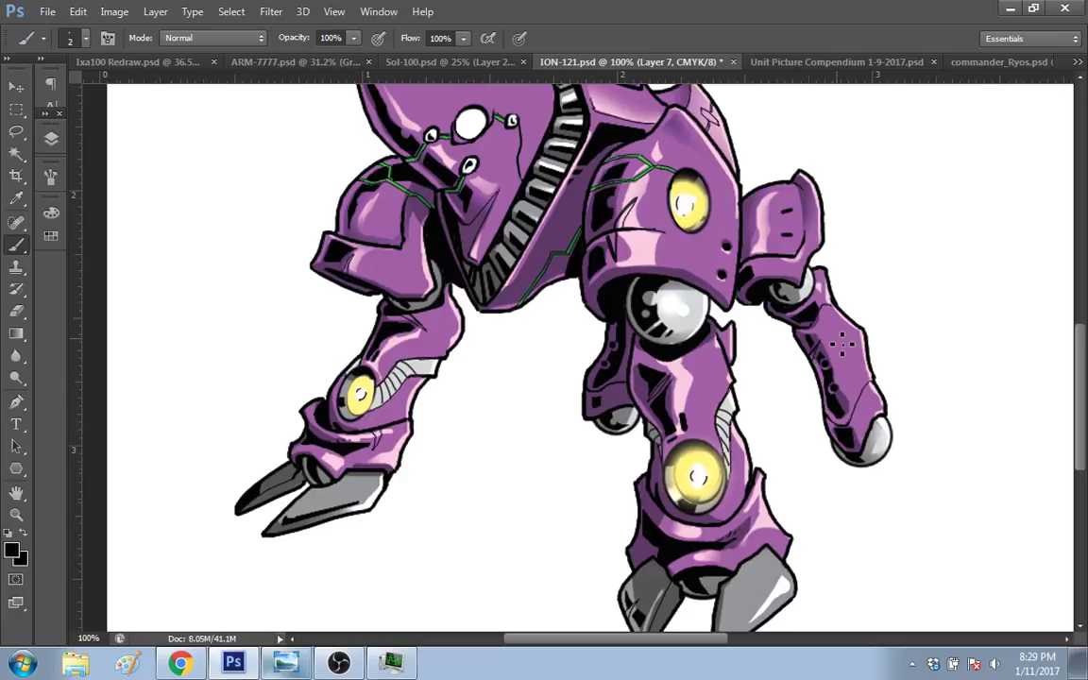
key("e")
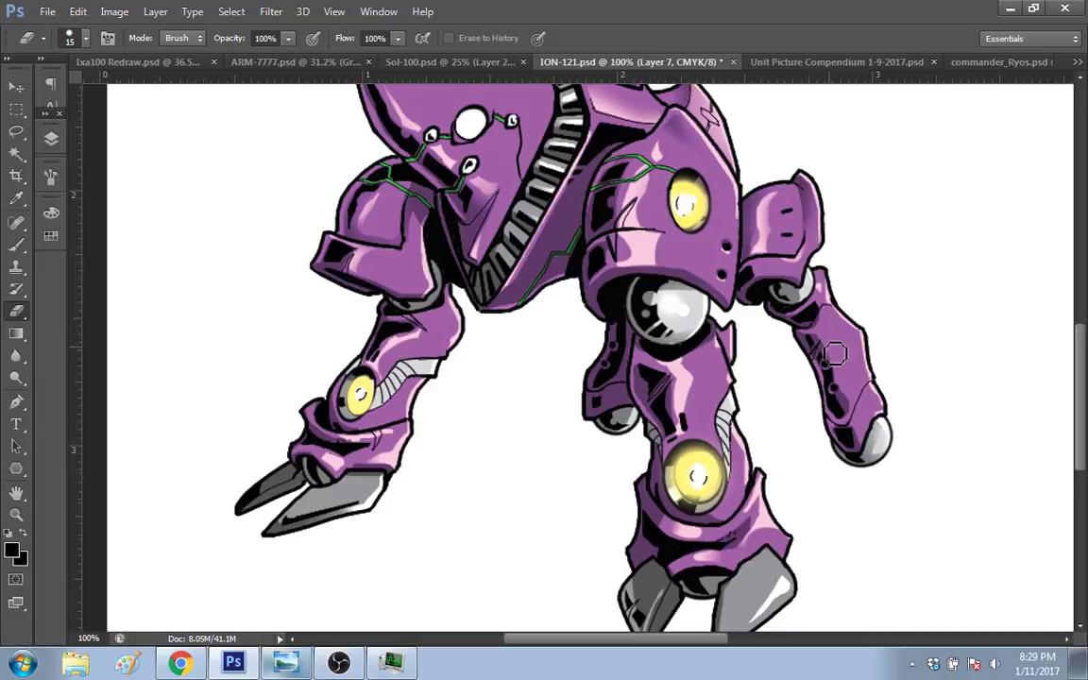
key("b")
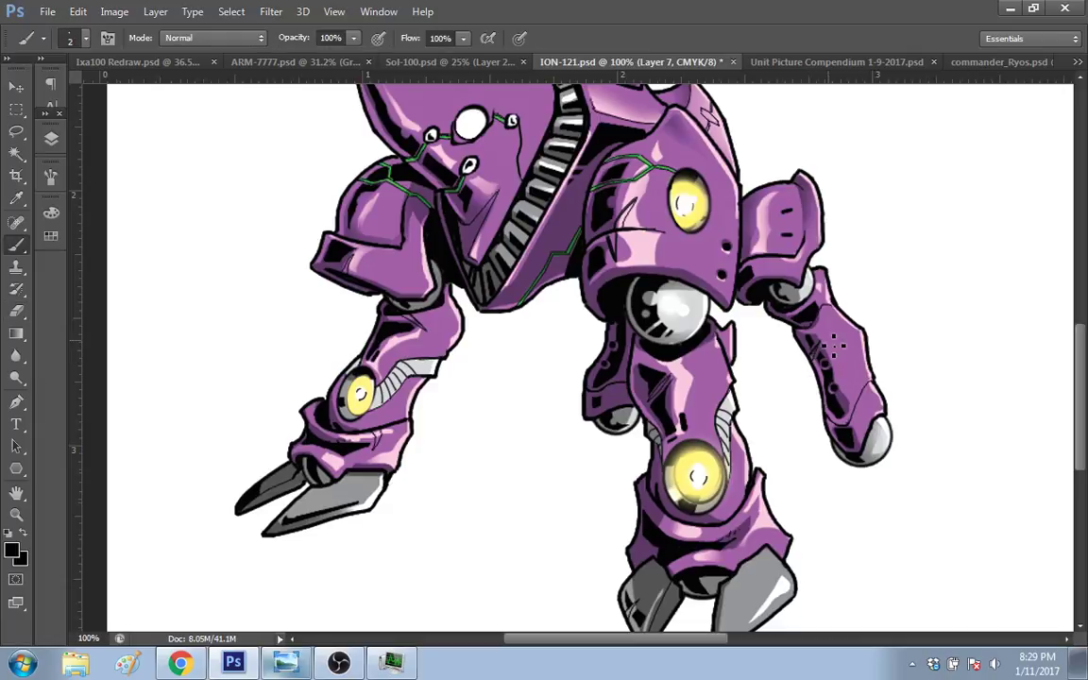
left_click_drag(666, 385, 654, 401)
left_click_drag(673, 387, 664, 402)
Step: Touch up the rear leg's joint in black and the far leg's lower armor in sampled purple with a 5 px brush
key("bracketright")
key("bracketright")
key("bracketright")
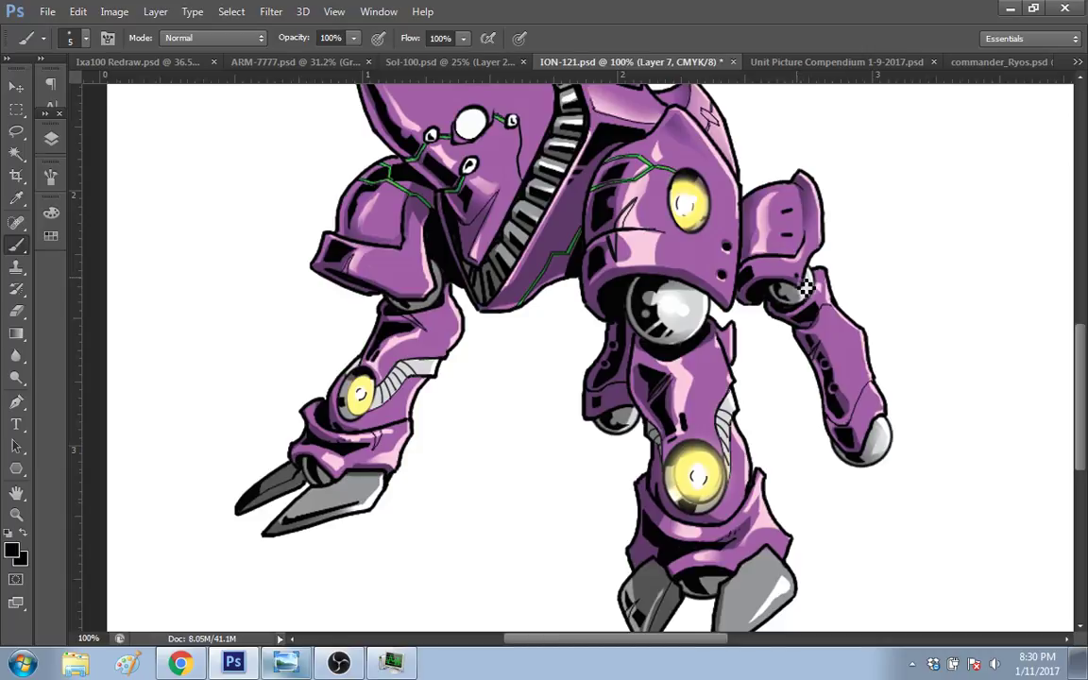
left_click_drag(806, 289, 808, 301)
left_click(848, 333, "alt")
mouse_move(595, 411)
left_mouse_down()
mouse_move(603, 378)
mouse_move(591, 413)
mouse_move(595, 405)
left_mouse_up()
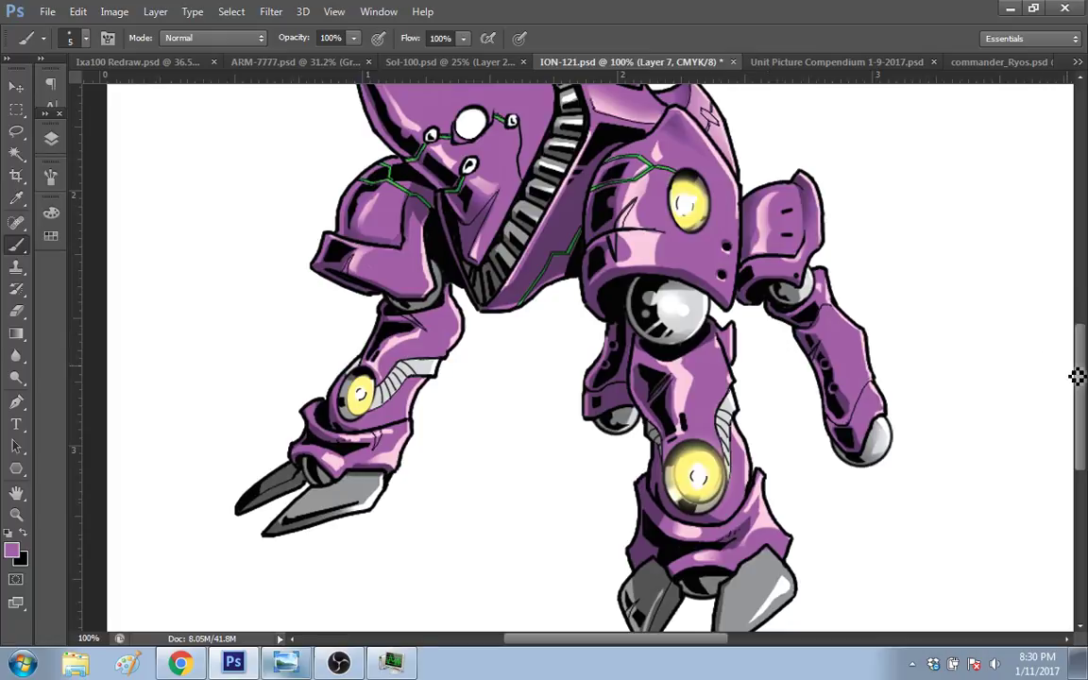
Step: Examine the commander's armor and glowing lights as a reference for the robot
scroll(1077, 376, "up", 3)
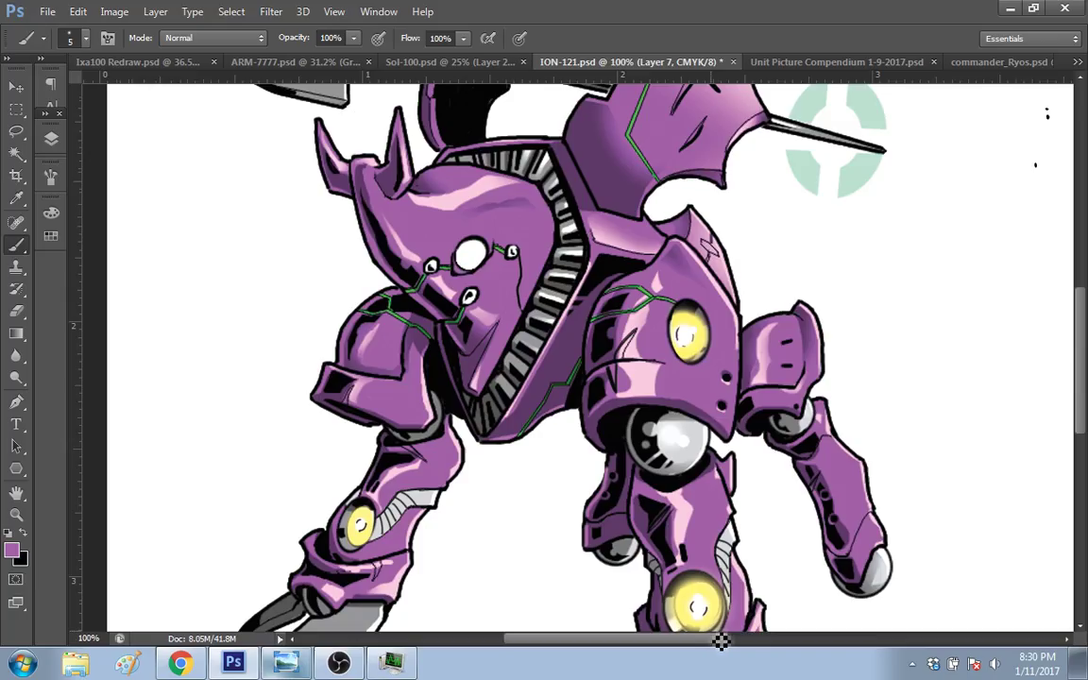
left_click_drag(721, 641, 863, 641)
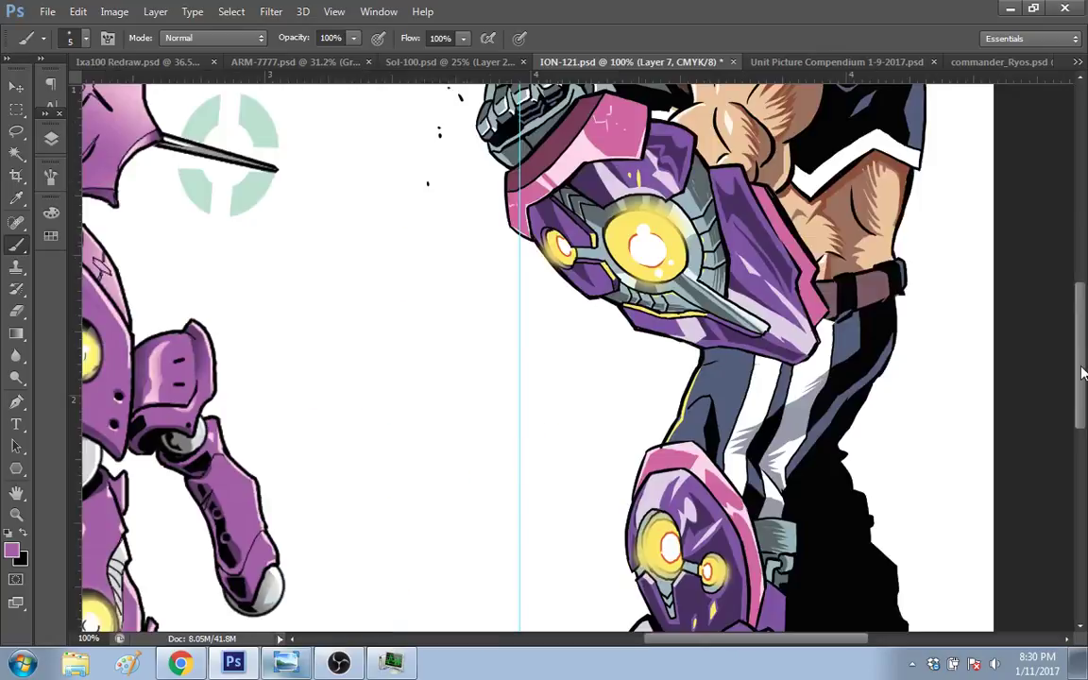
scroll(1083, 373, "up", 5)
left_click_drag(814, 642, 662, 648)
left_click_drag(1083, 274, 1083, 345)
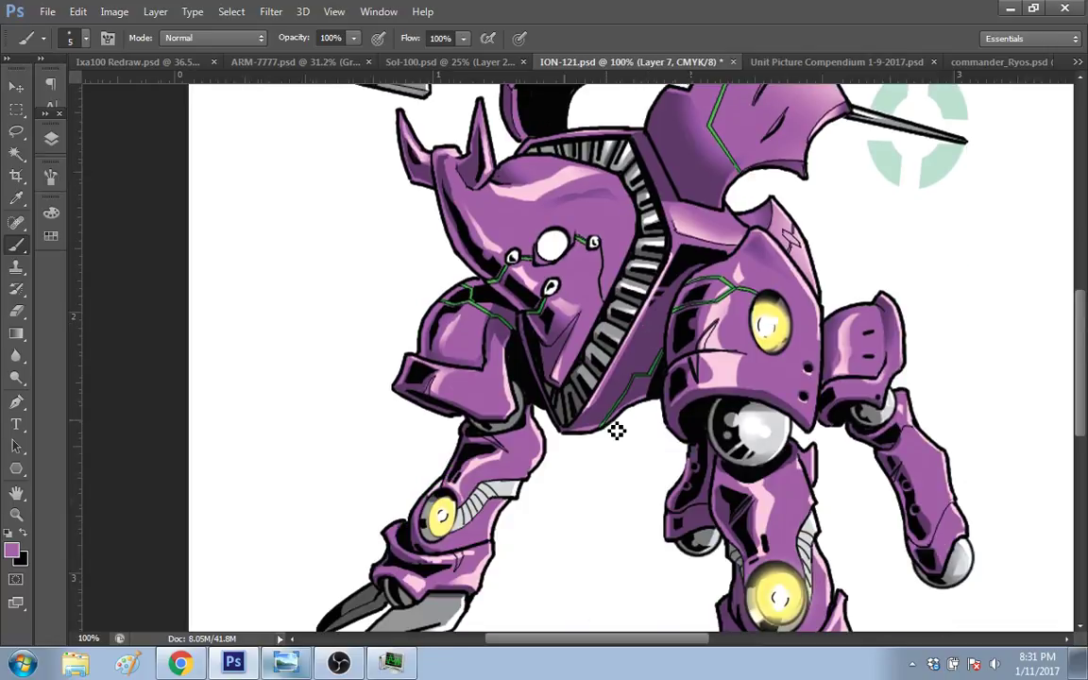
Step: Retouch the black shading around the green lines on the lower body and shoulder with a black brush at 100% hardness and 4 px
key("d")
left_click_drag(610, 418, 649, 376)
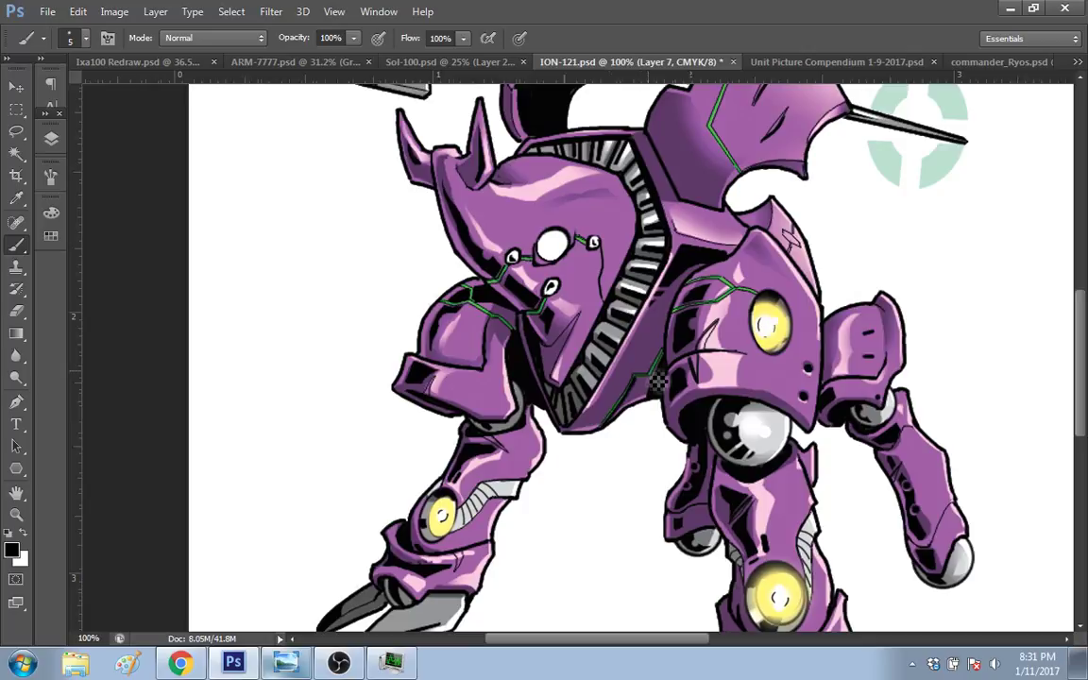
right_click(726, 382)
left_click_drag(659, 473, 830, 470)
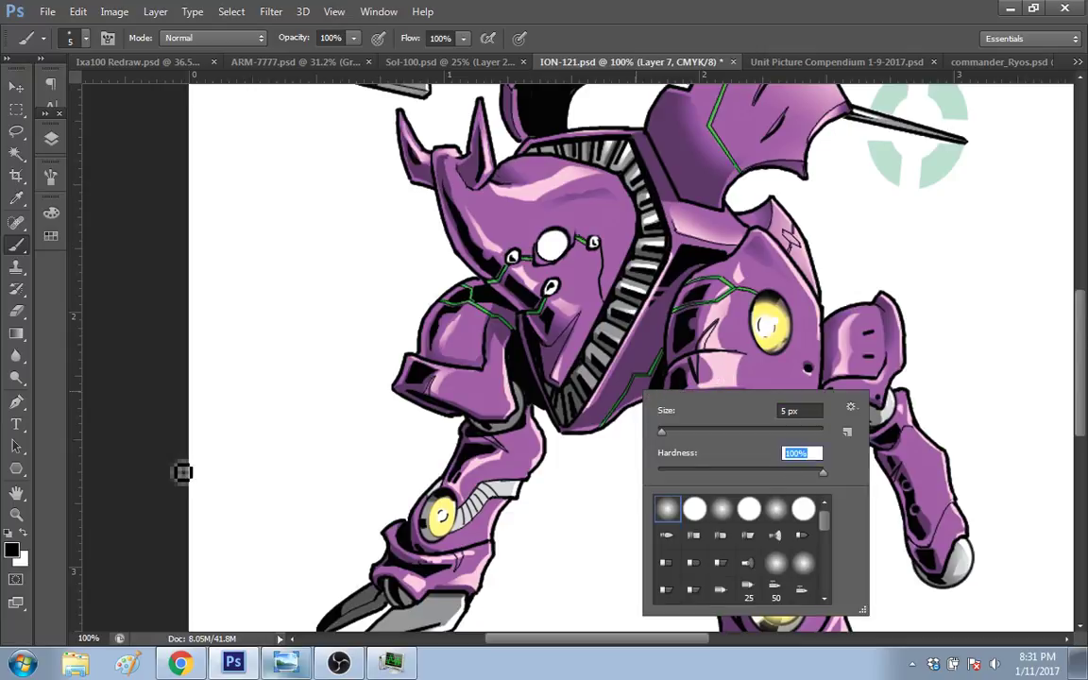
left_click(183, 472)
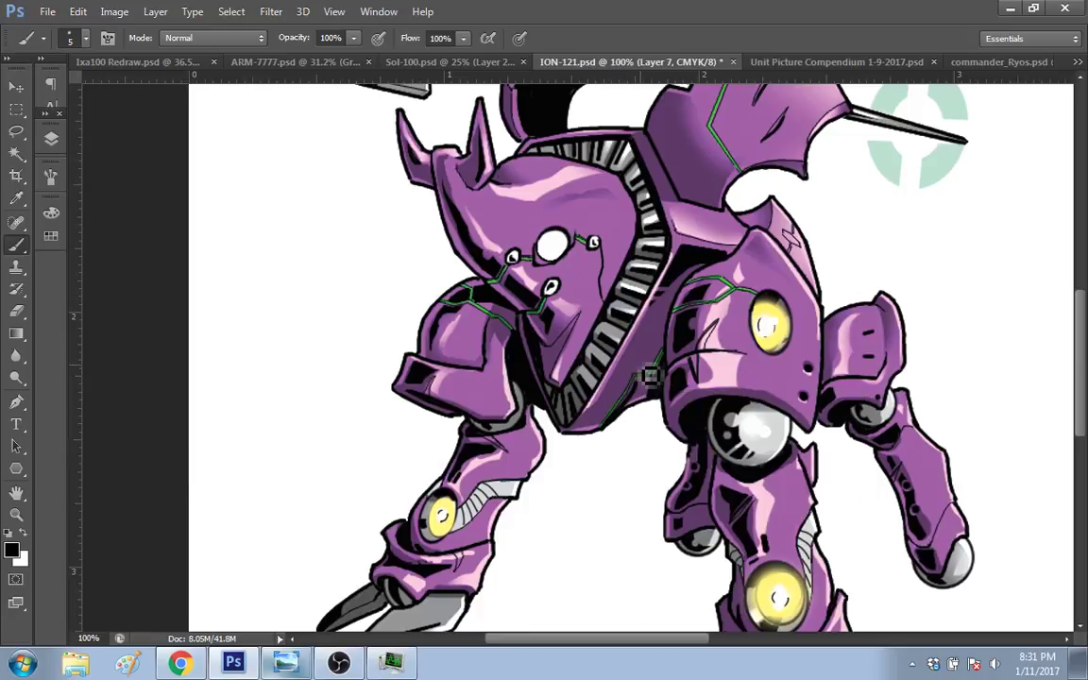
key("bracketleft")
key("bracketleft")
key("bracketleft")
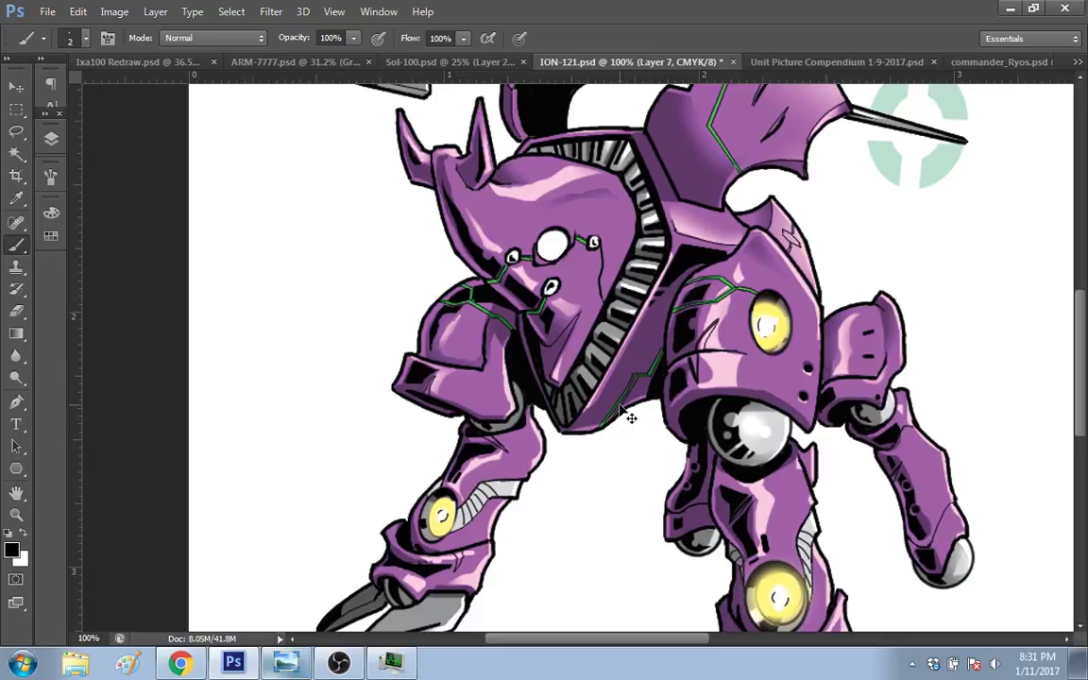
key("bracketright")
key("bracketright")
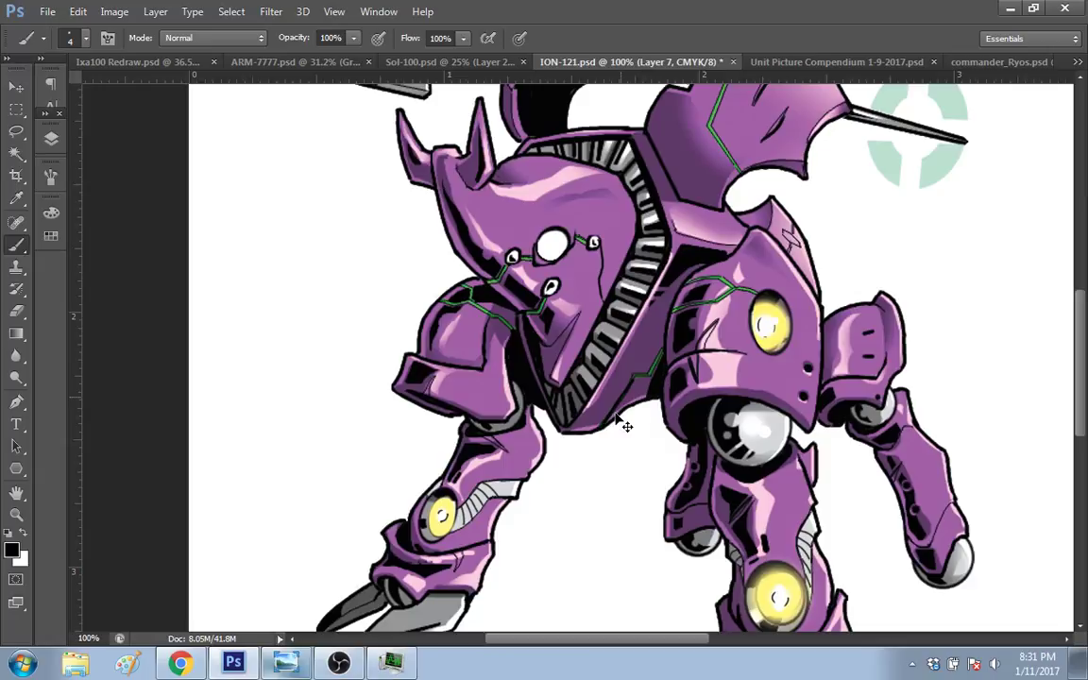
left_click_drag(673, 314, 695, 329)
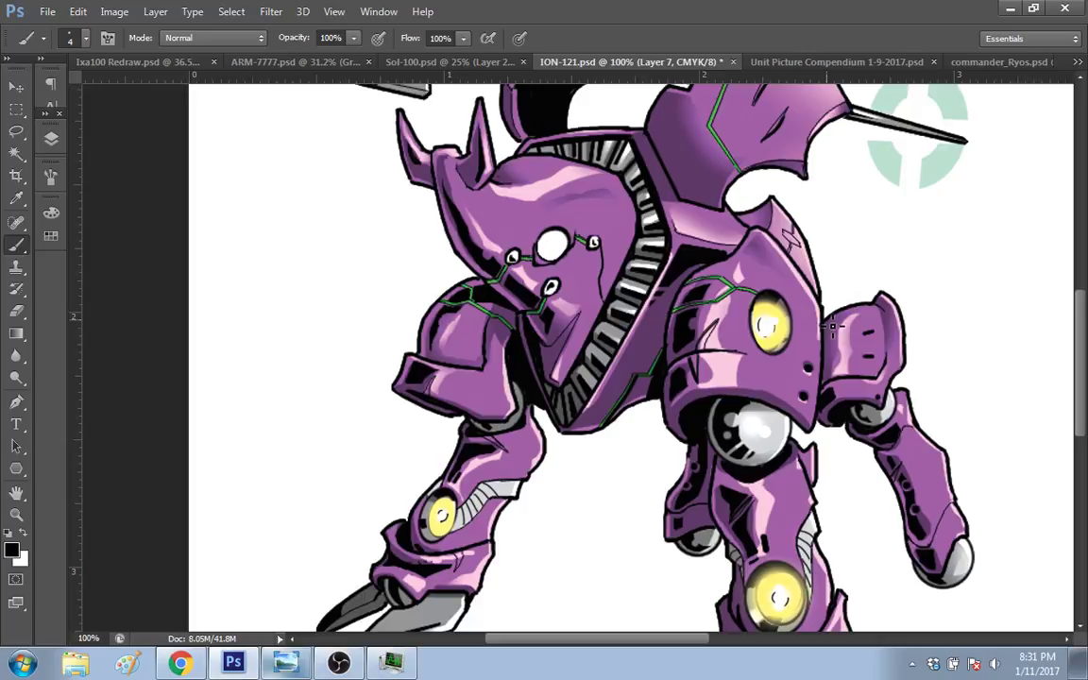
Step: Finish the black rib lines on the front legs' grey strips and add a small black detail to the front claw with a 2 px brush
scroll(1080, 346, "down", 3)
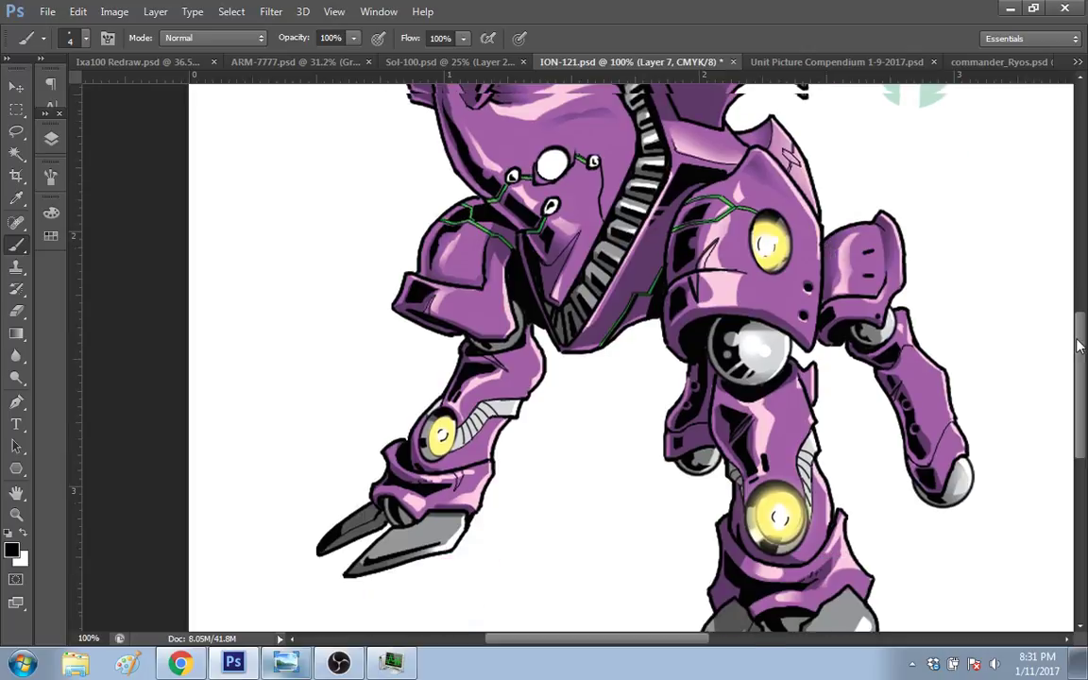
scroll(1080, 345, "up", 1)
key("bracketleft")
key("bracketleft")
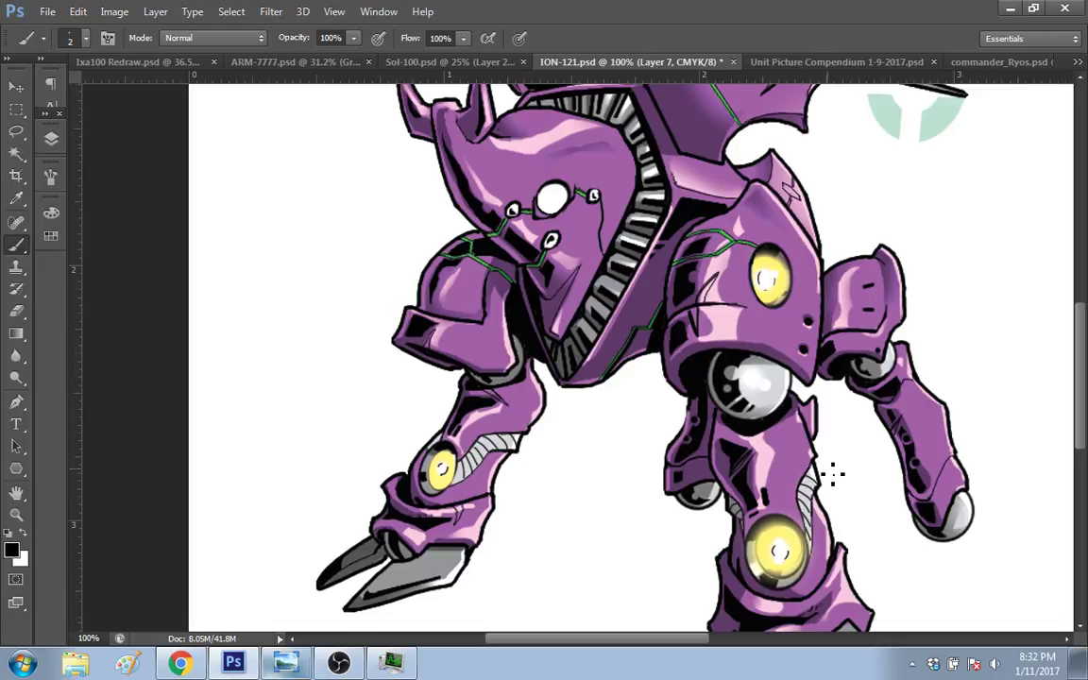
mouse_move(1082, 380)
left_mouse_down()
mouse_move(1066, 350)
mouse_move(1068, 420)
left_mouse_up()
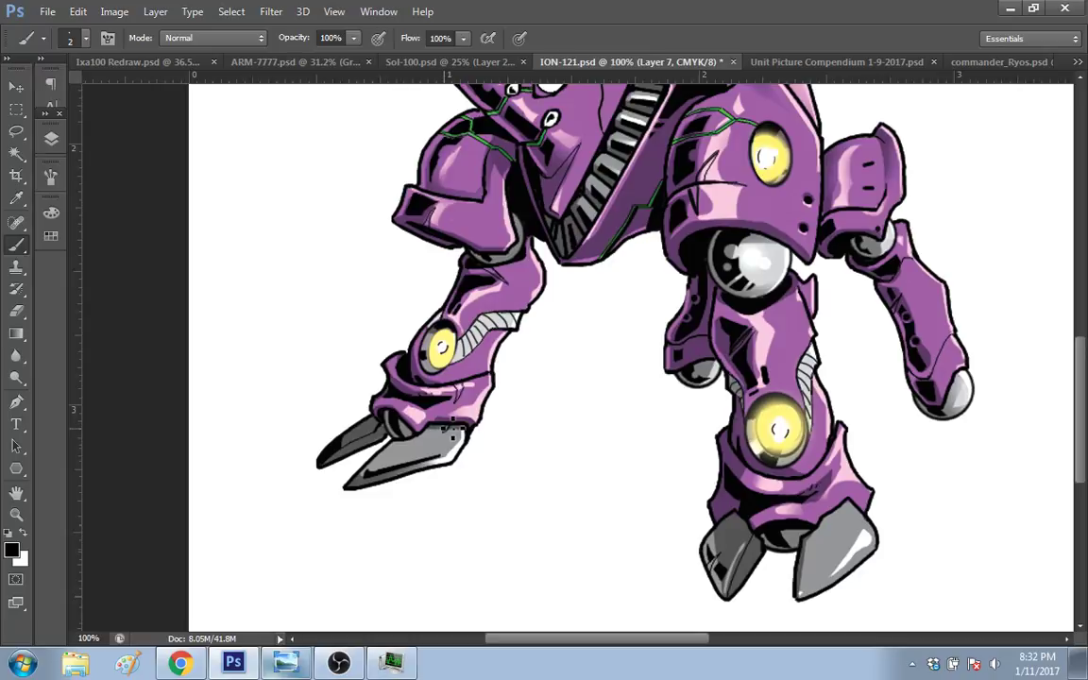
left_click_drag(449, 434, 455, 436)
Step: Enlarge the brush to 5 px and sample purple from the front leg's upper armor
key("bracketright")
key("bracketright")
key("bracketright")
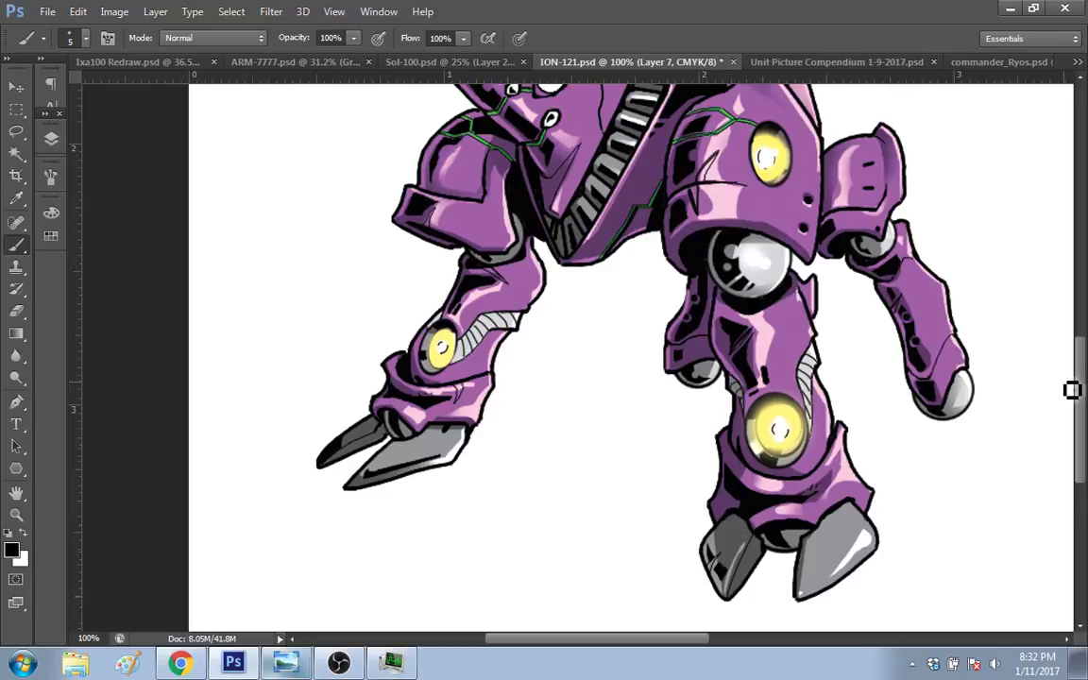
scroll(1073, 390, "up", 2)
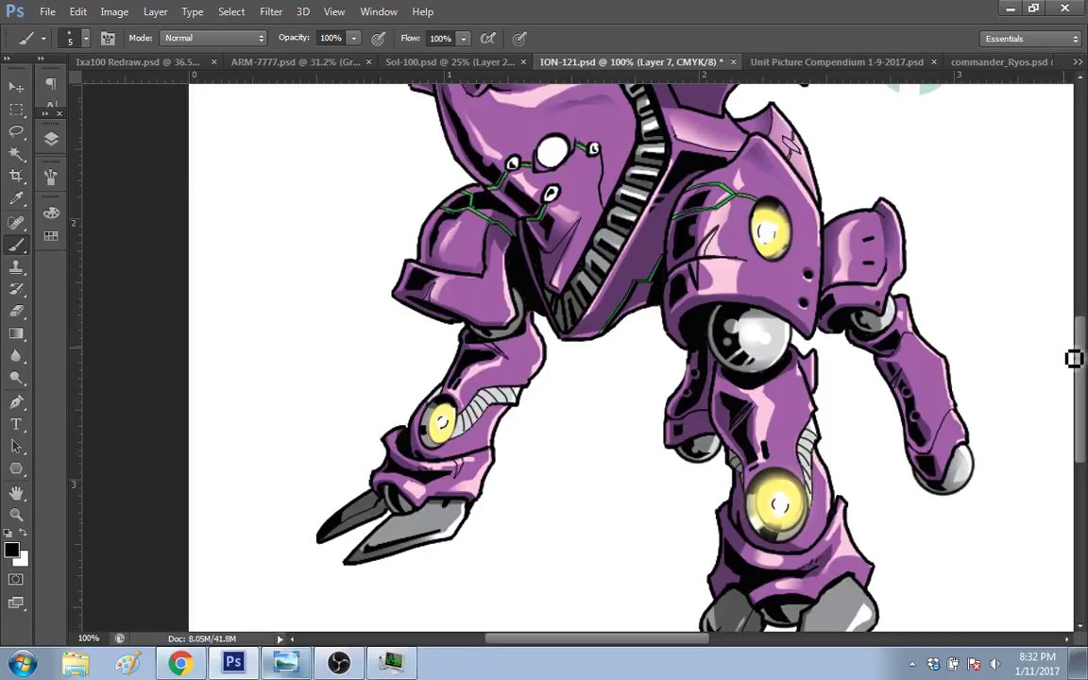
scroll(1074, 359, "up", 1)
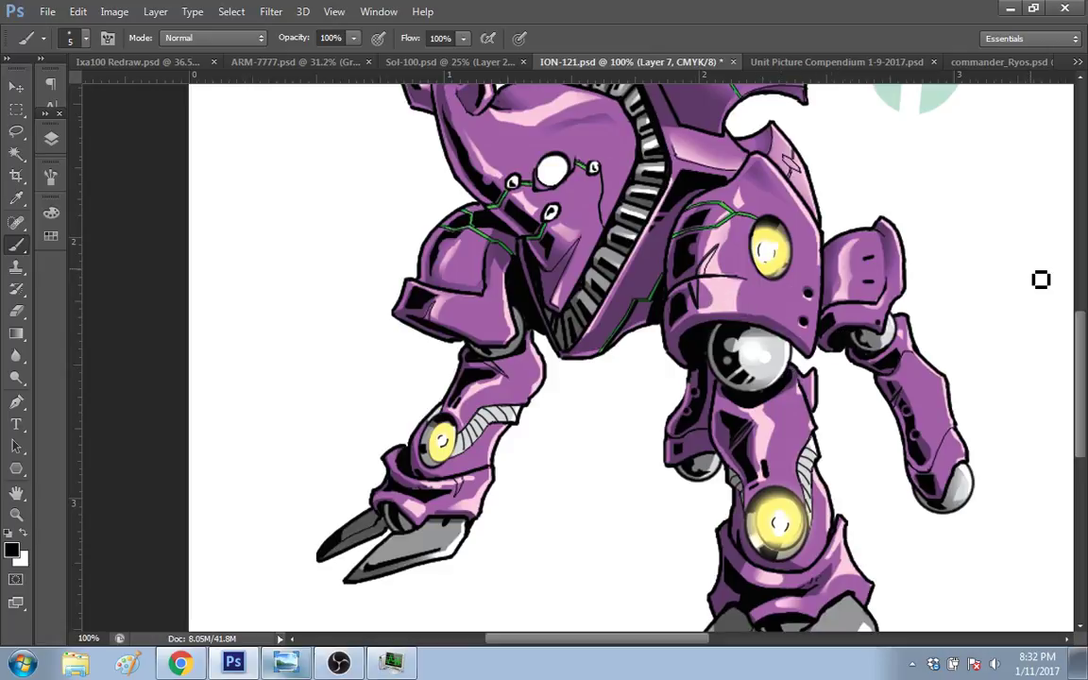
left_click(499, 304, "alt")
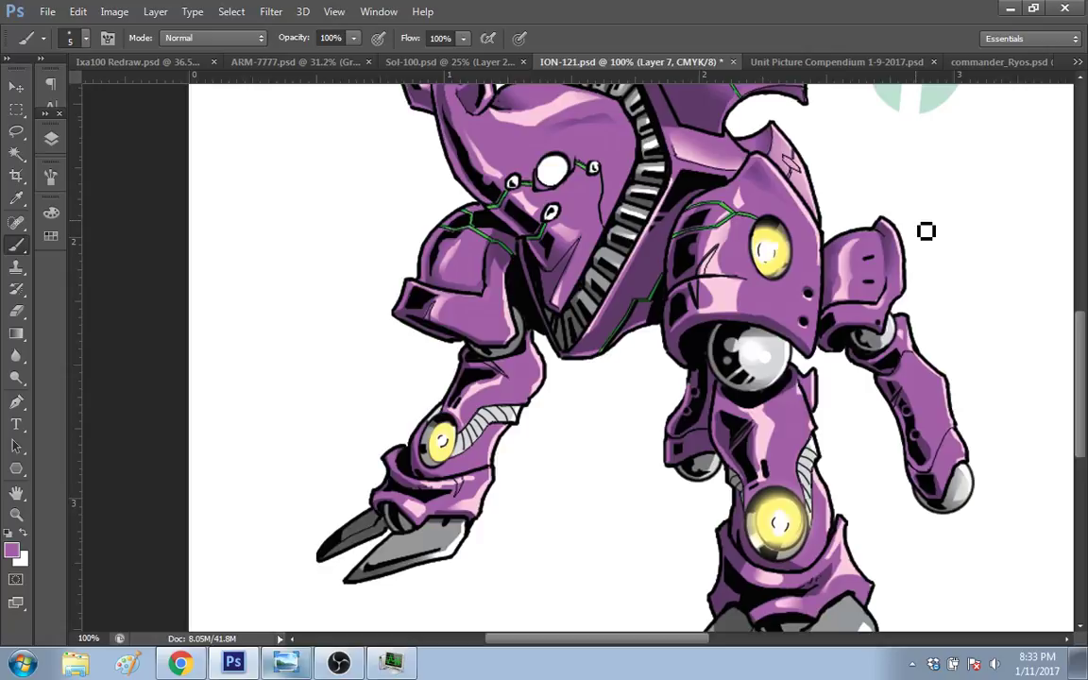
Step: Sample grey from the ribbed band and touch up its lower end near the body's bottom corner with the 5 px brush
key("e")
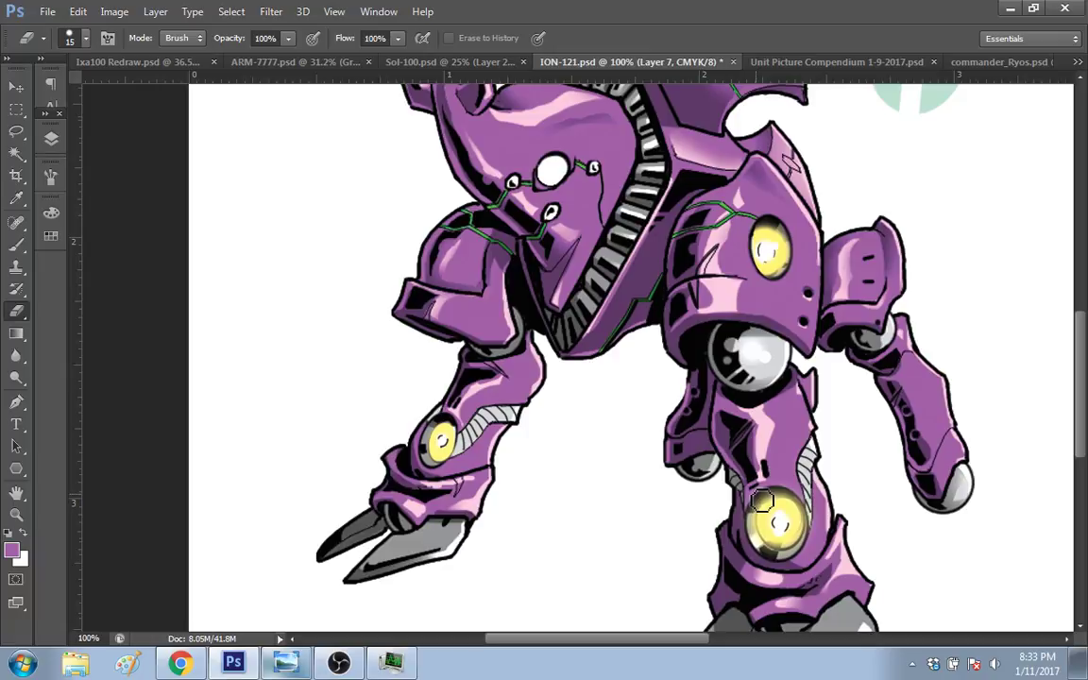
left_click_drag(1077, 356, 1077, 316)
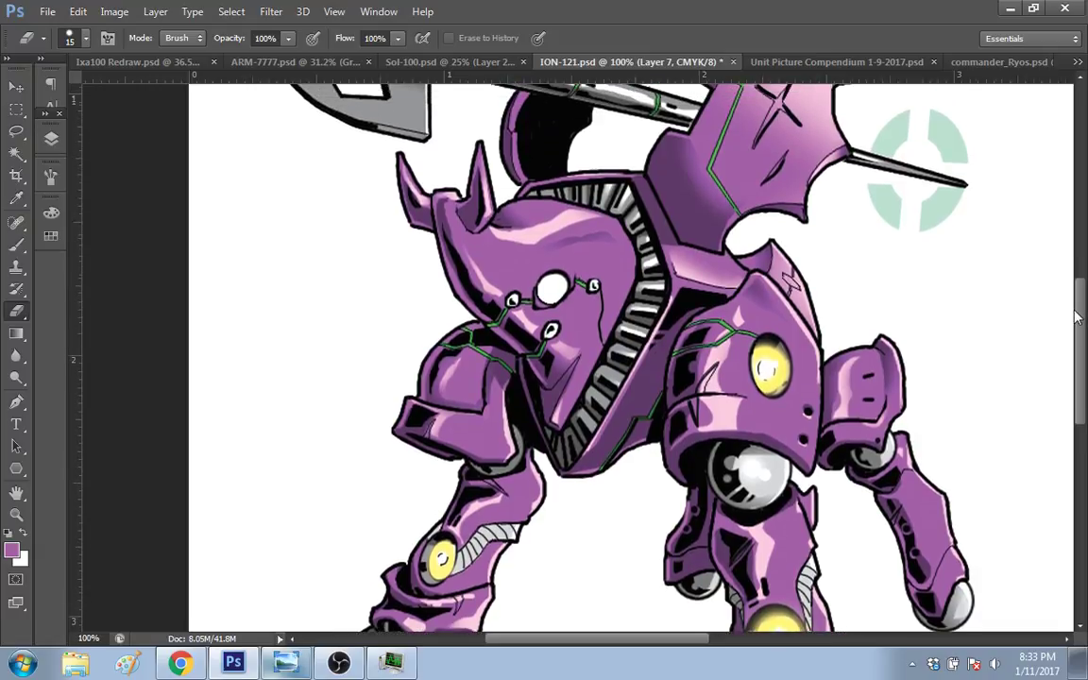
key("b")
left_click(585, 447, "alt")
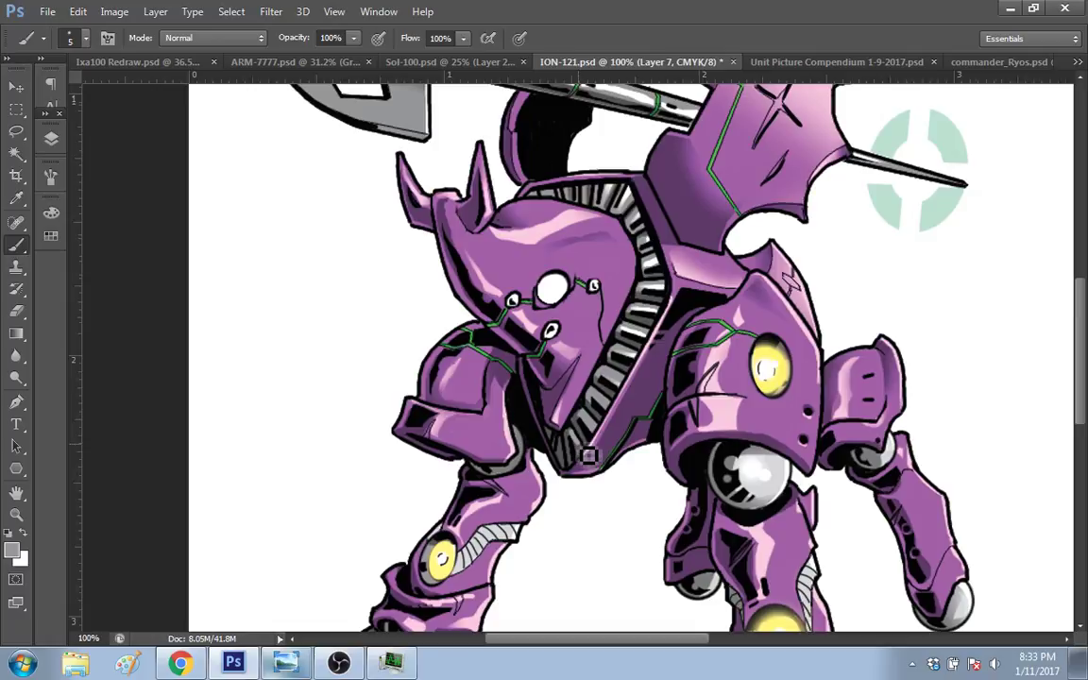
left_click_drag(588, 455, 598, 446)
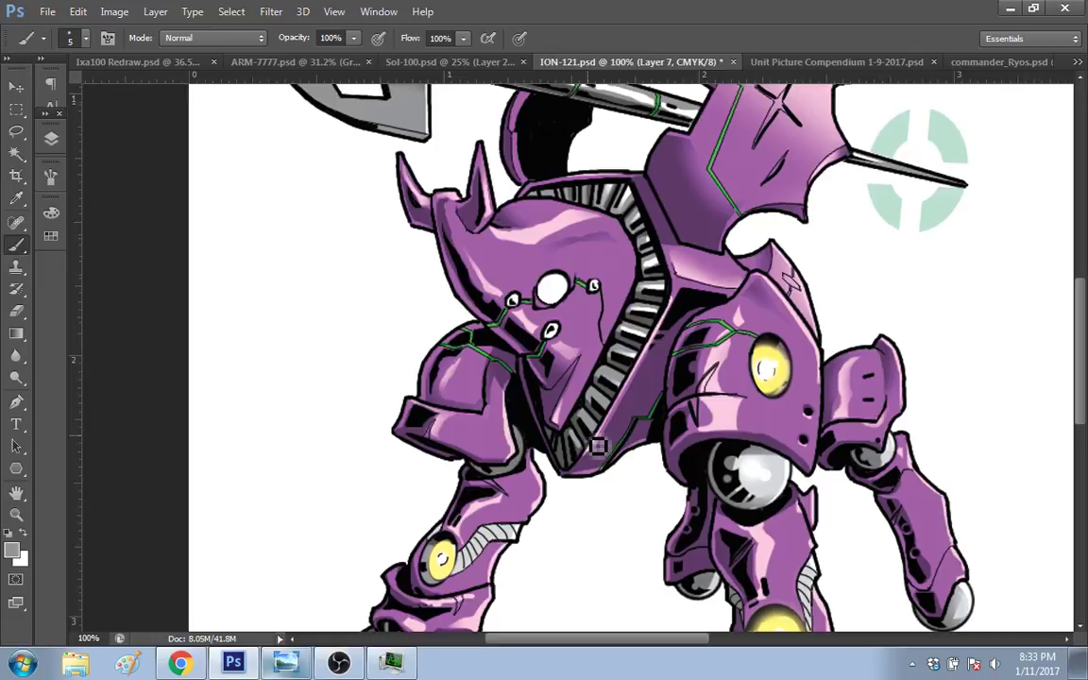
scroll(1083, 321, "down", 2)
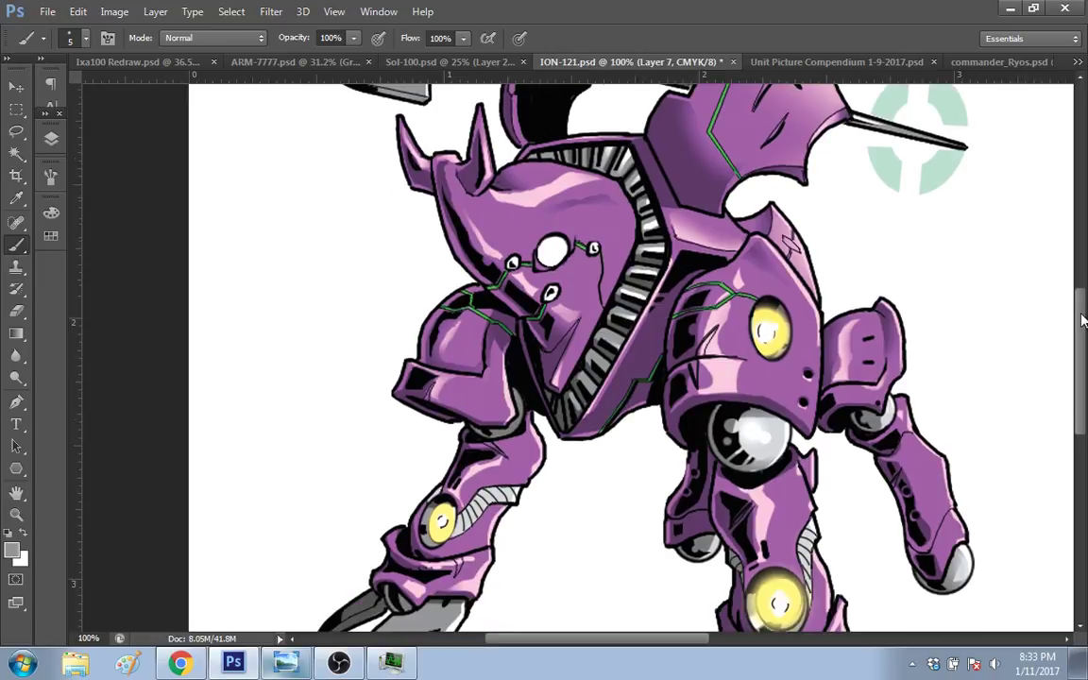
Step: Set the Eraser to 8 px and make Layer 5 copy the active layer
left_click_drag(1084, 307, 1084, 281)
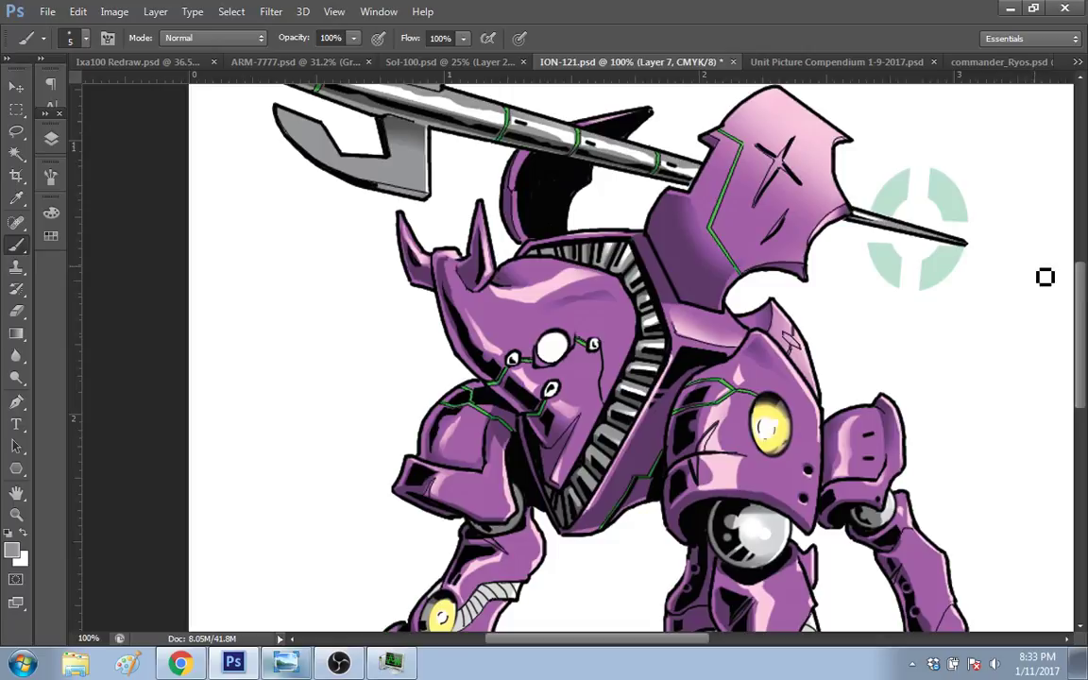
key("e")
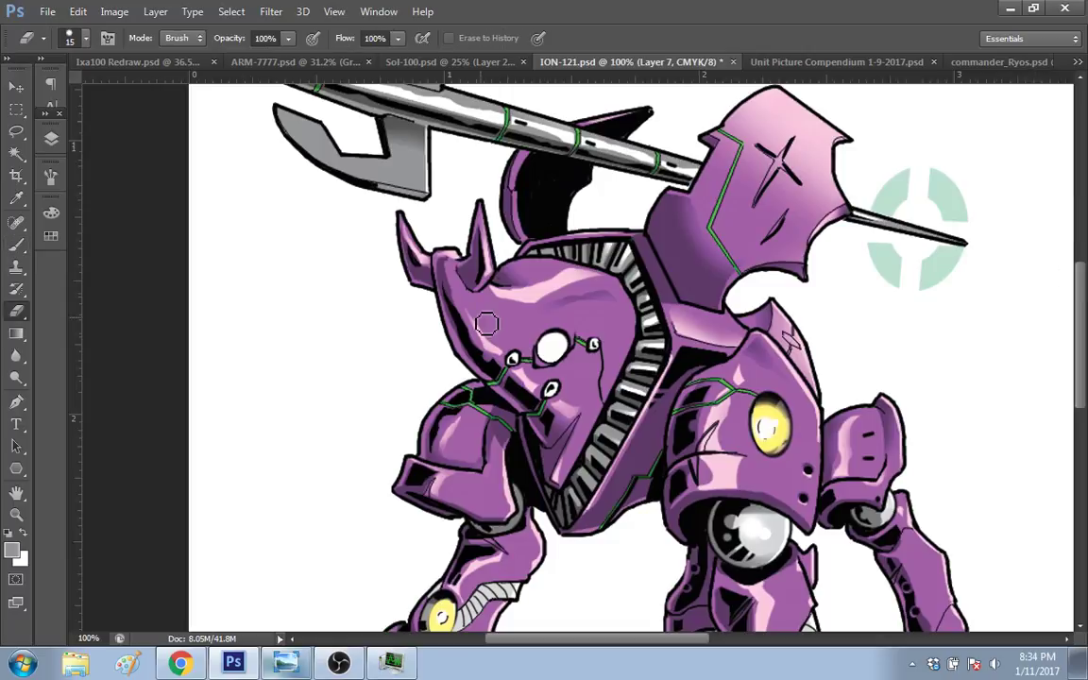
key("bracketleft")
key("bracketleft")
key("bracketleft")
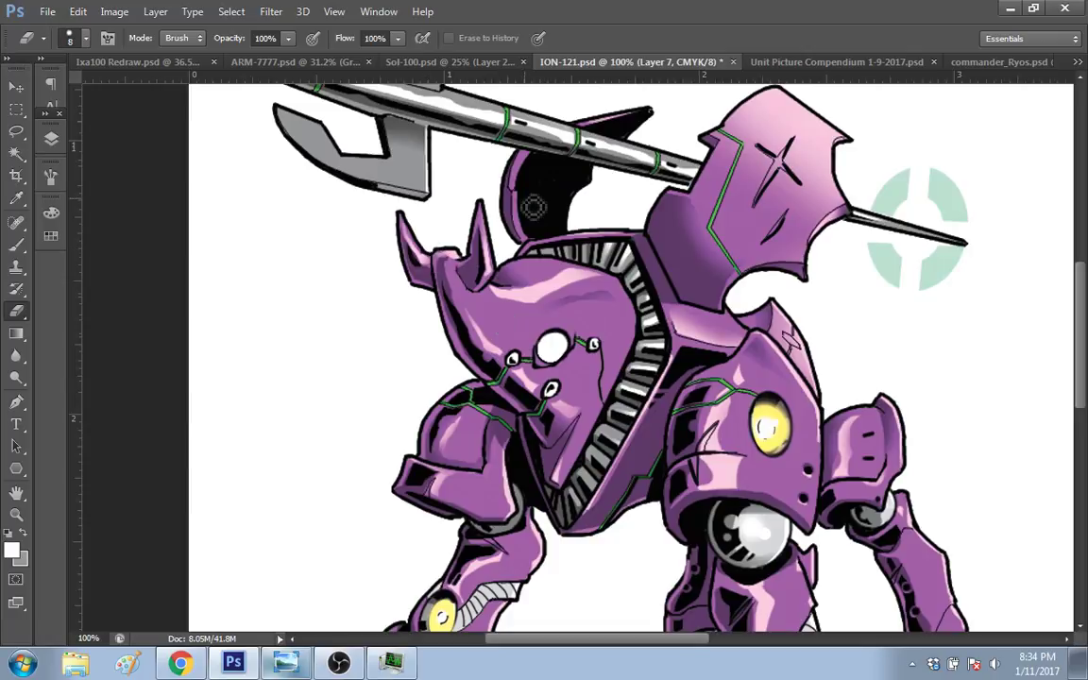
key("F7")
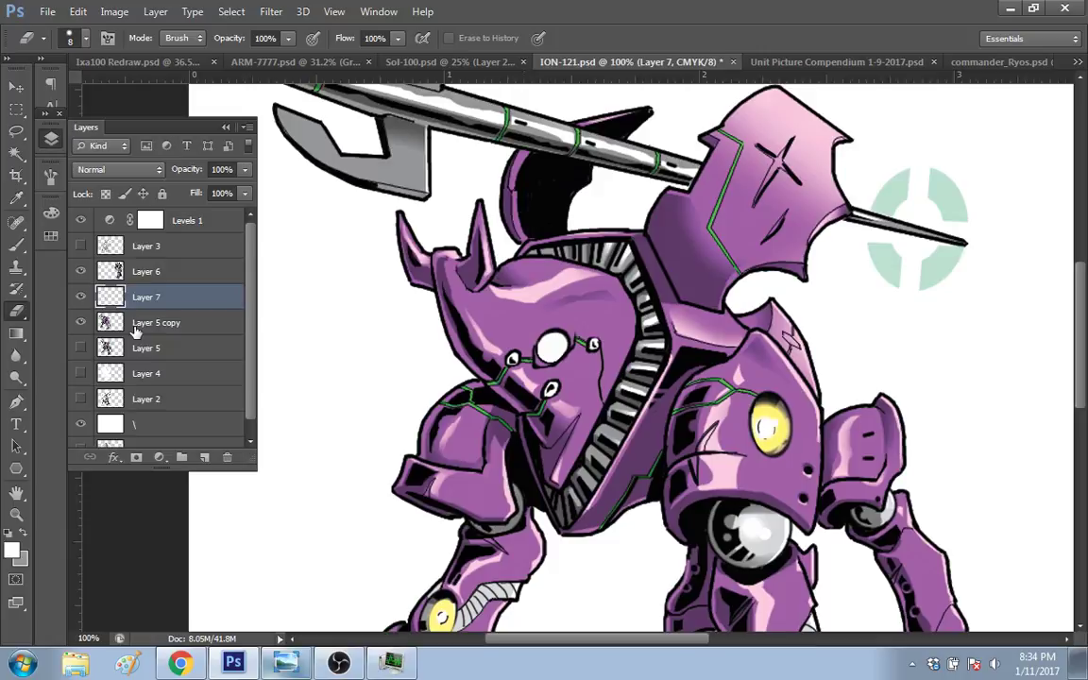
left_click(135, 323)
Step: Look over the robot, check the Twitch stream chat in Chrome, and return to the artwork in Photoshop
scroll(1084, 399, "down", 1)
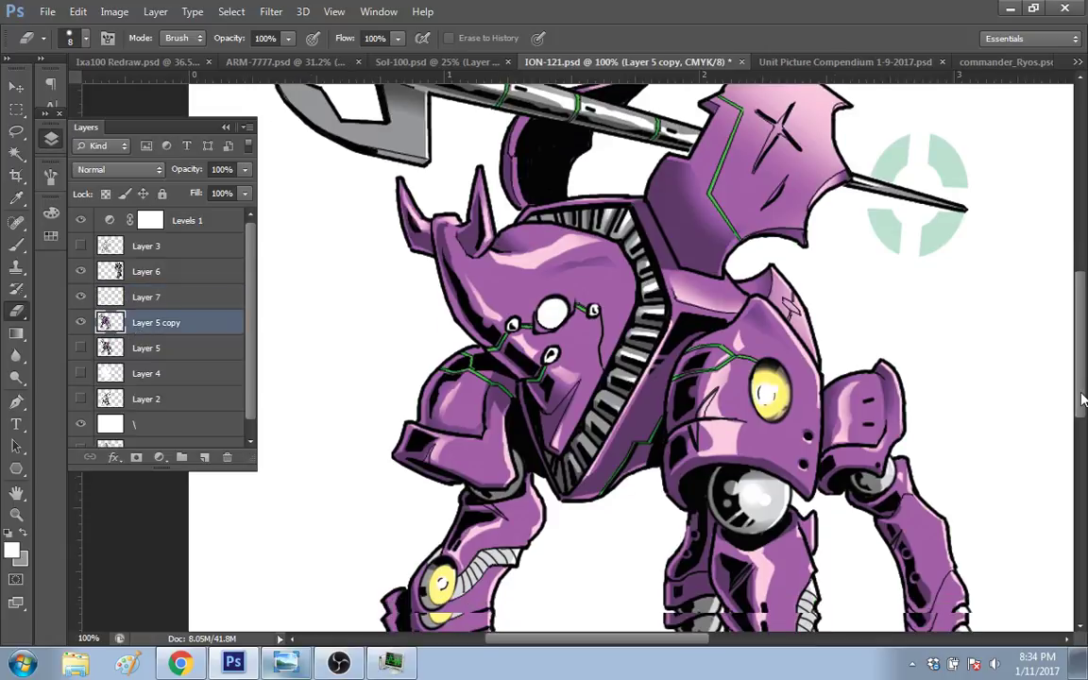
scroll(1084, 399, "down", 1)
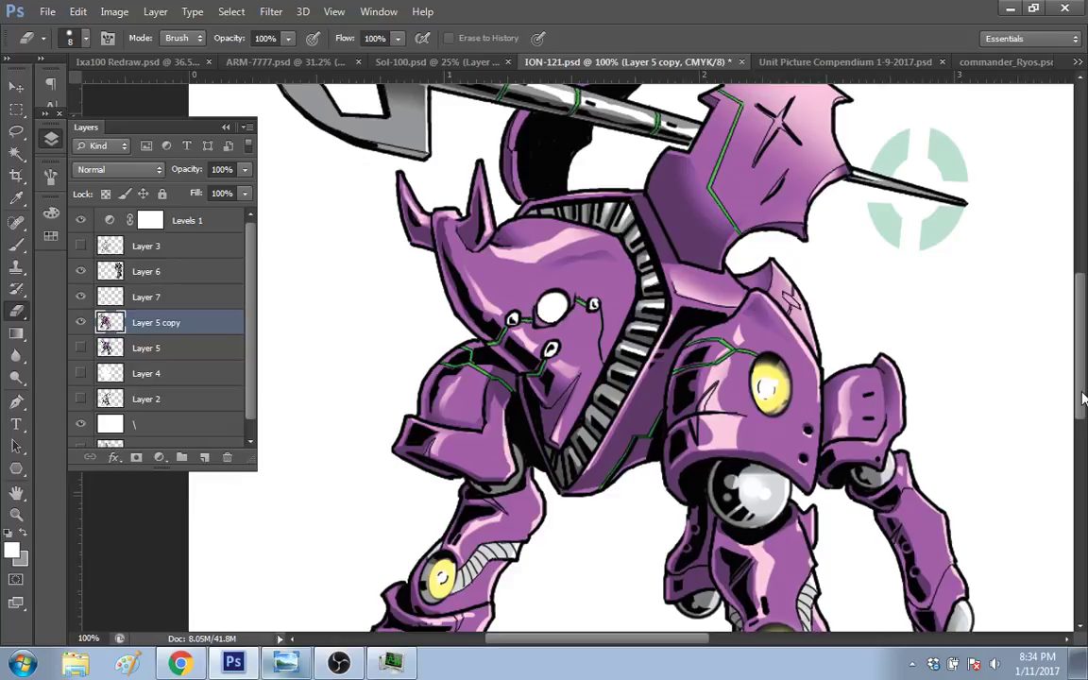
scroll(1083, 399, "down", 1)
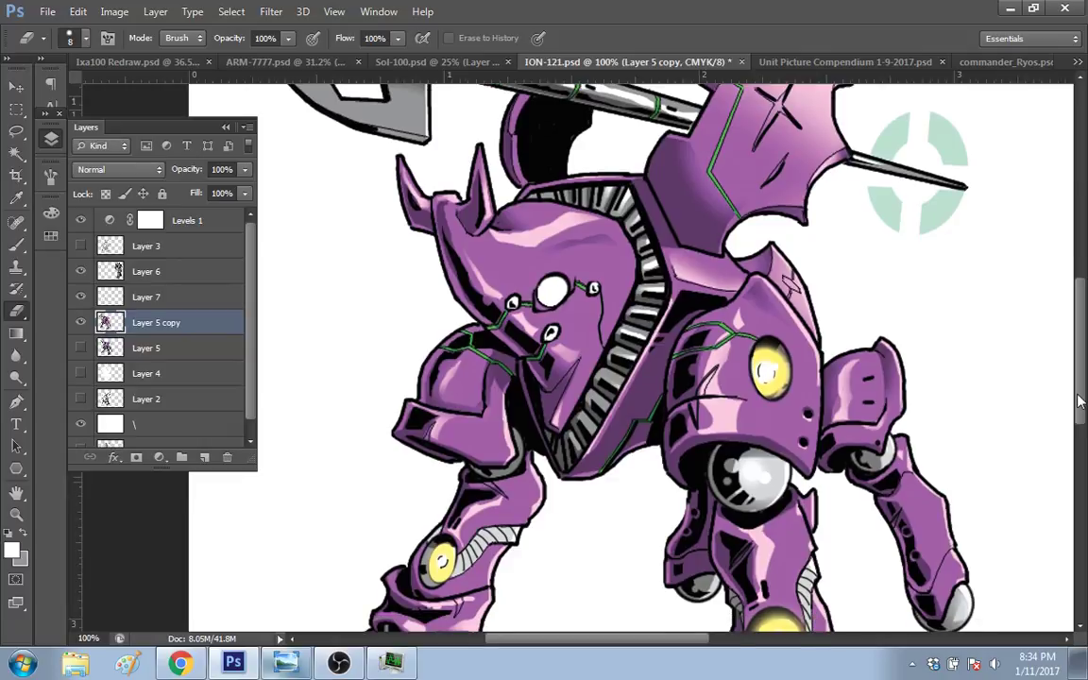
key("alt+Tab")
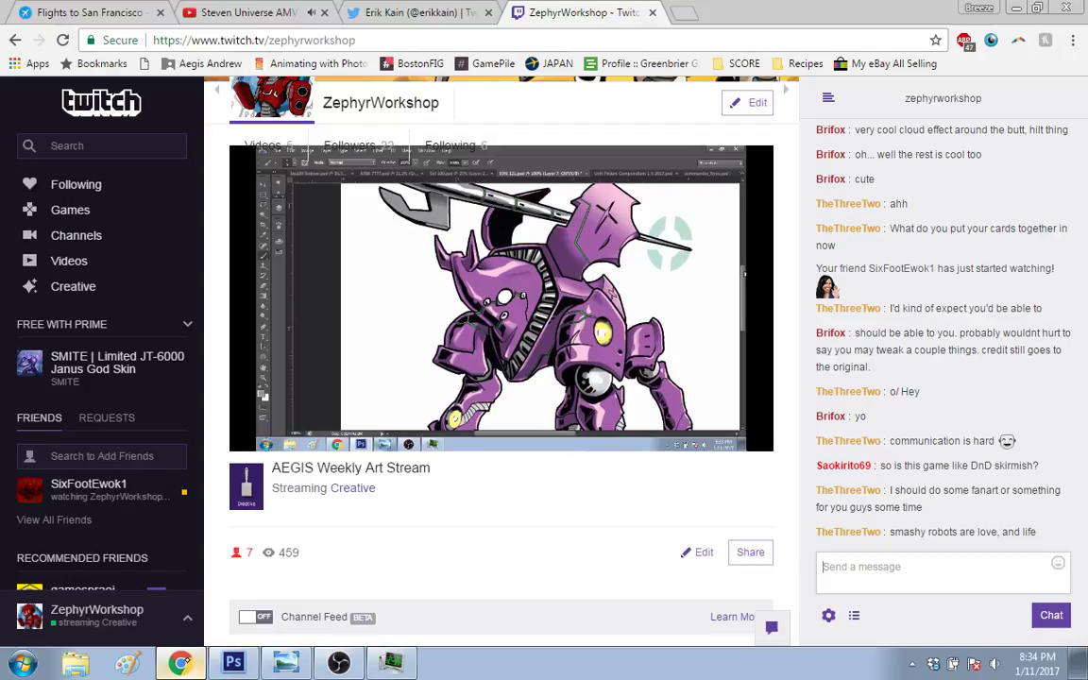
left_click(233, 664)
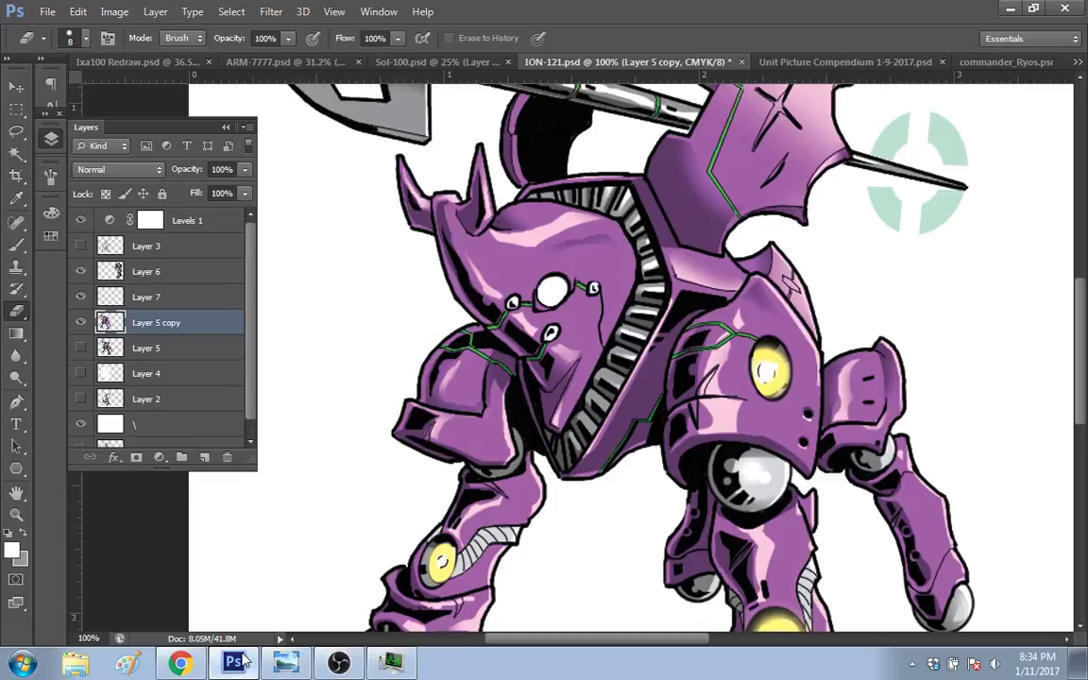
Step: Erase the rough edge at the base of the horns with the 8 px Eraser
scroll(1084, 298, "up", 3)
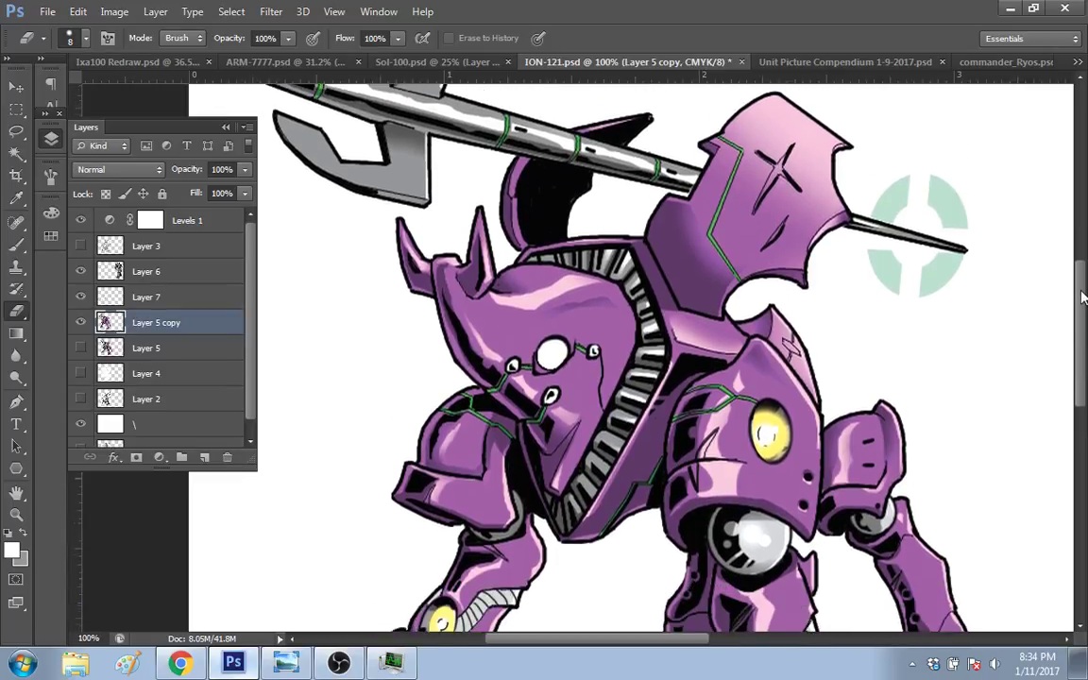
left_click_drag(1083, 297, 1083, 294)
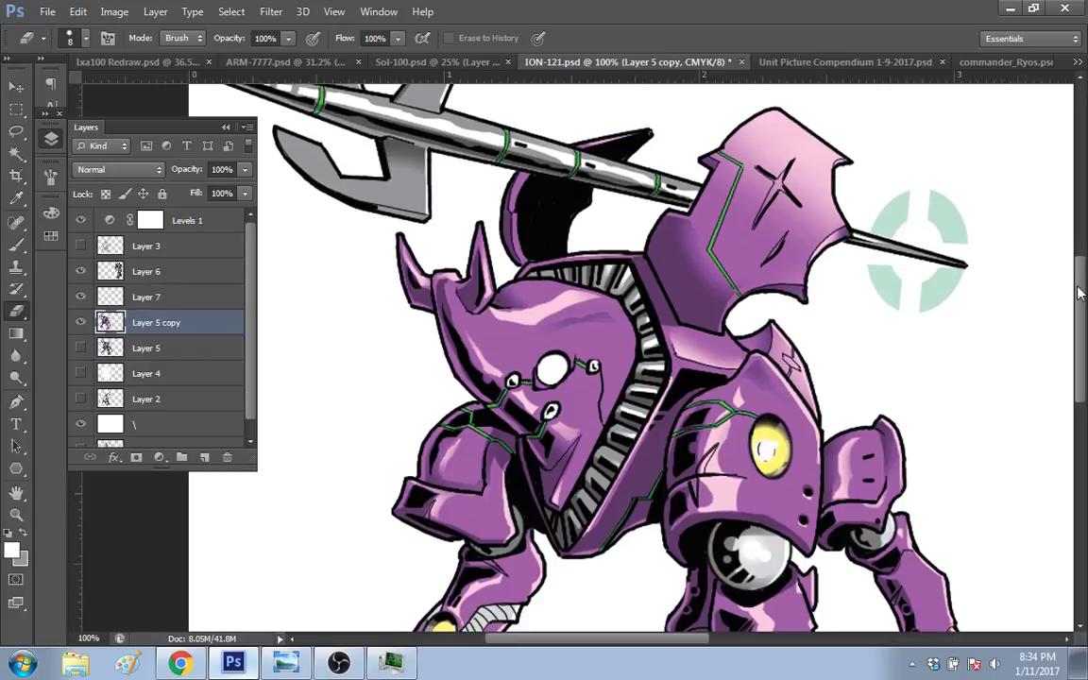
left_click_drag(437, 274, 435, 282)
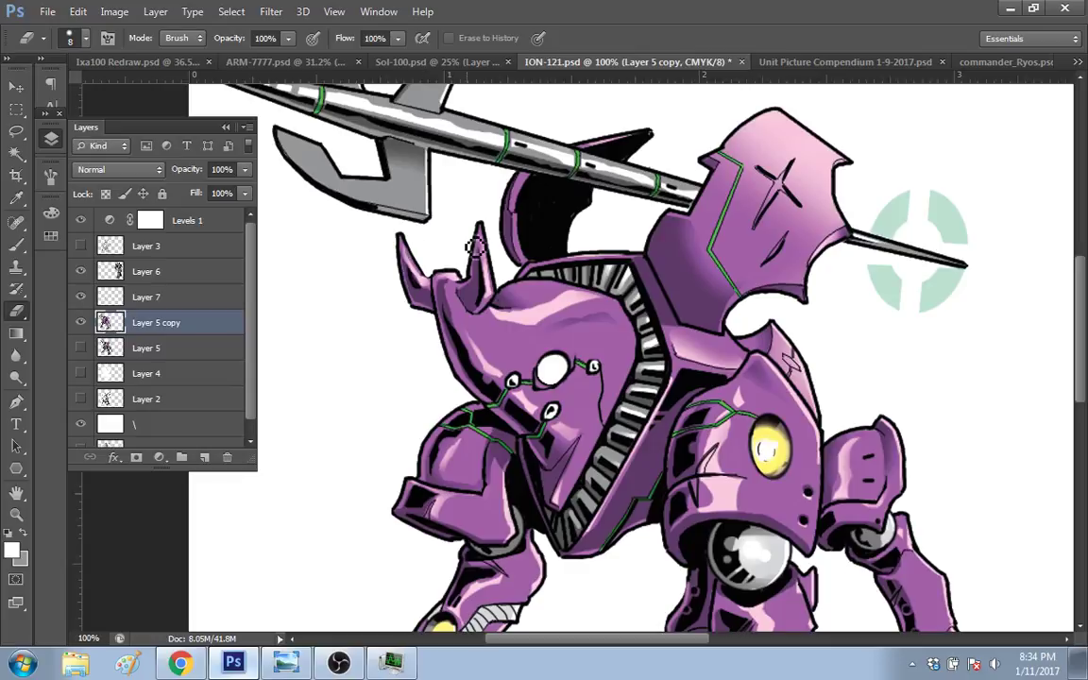
Step: Redraw the head's outline between the two horns in black with a 3 px brush
key("b")
key("x")
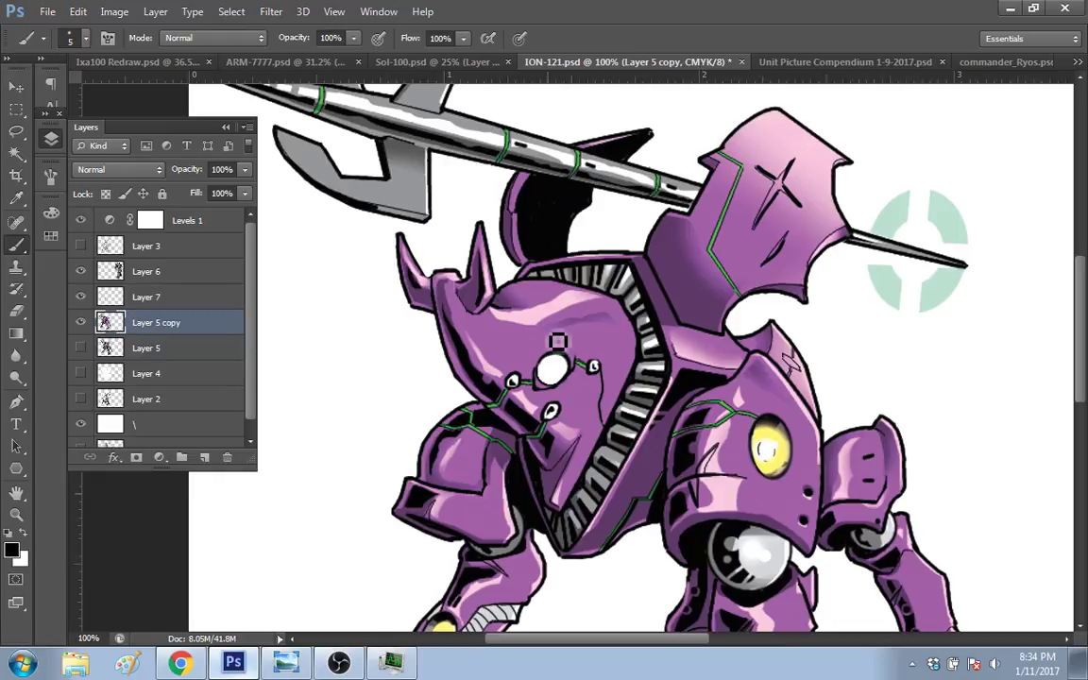
key("bracketleft")
key("bracketleft")
key("bracketleft")
key("bracketright")
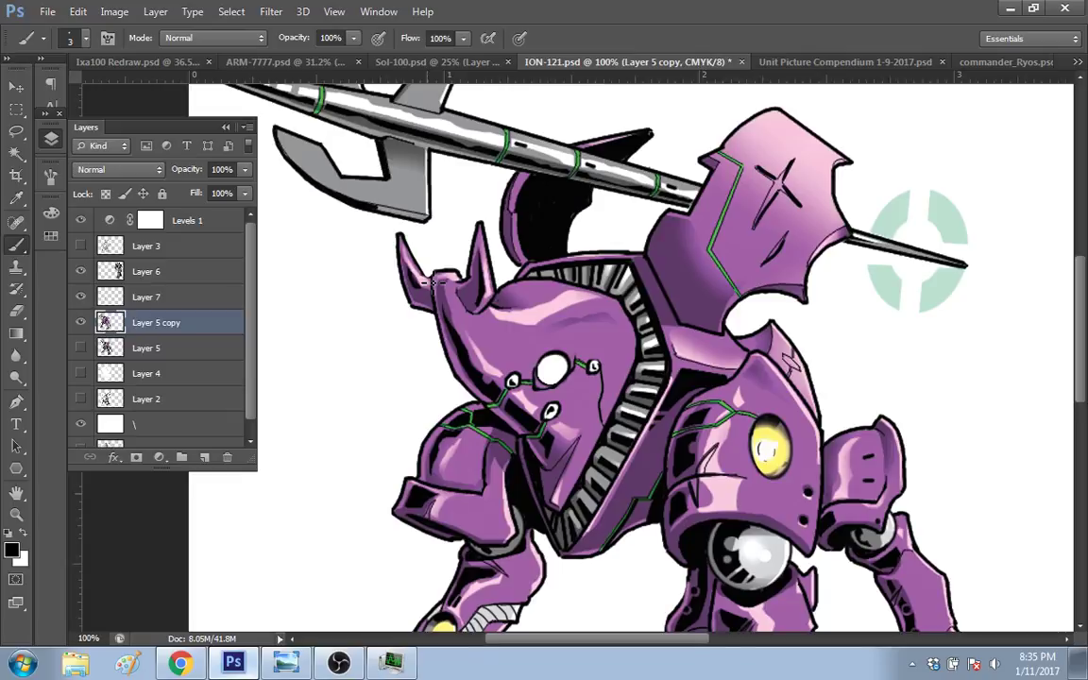
left_click_drag(461, 272, 439, 283)
Step: Edge the green line on the upper back armor in black with the 3 px brush and sample pink beside its upper corner
scroll(656, 318, "right", 2)
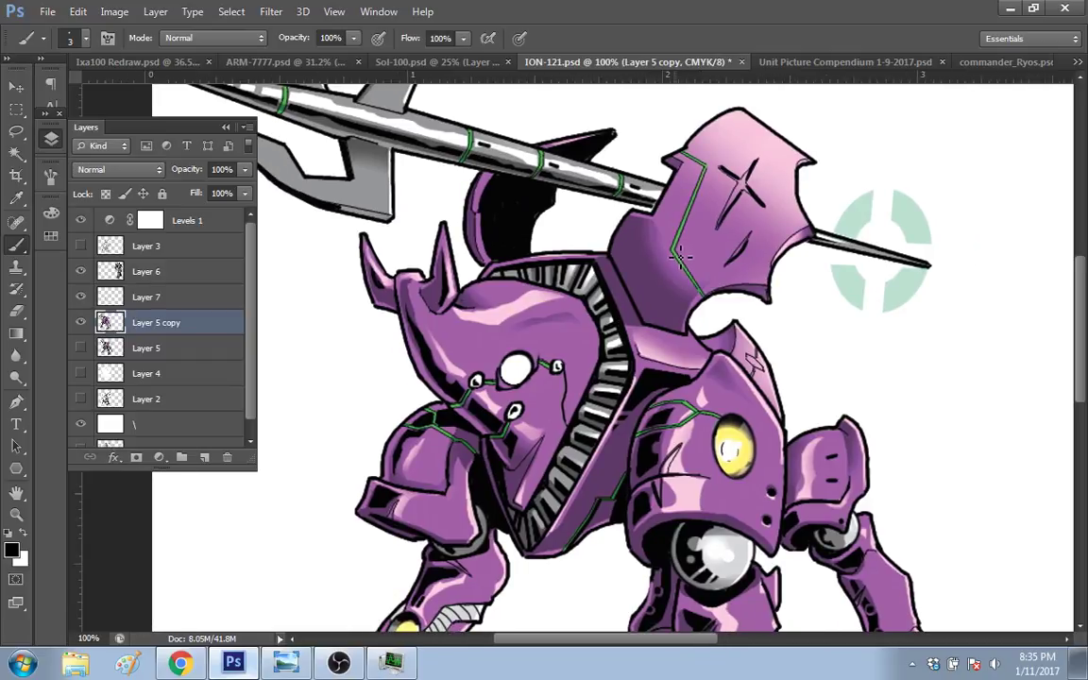
left_click_drag(689, 260, 710, 297)
mouse_move(683, 257)
left_mouse_down()
mouse_move(684, 217)
mouse_move(707, 194)
mouse_move(697, 183)
mouse_move(687, 221)
left_mouse_up()
key("ctrl+z")
left_click_drag(703, 166, 693, 227)
key("ctrl+z")
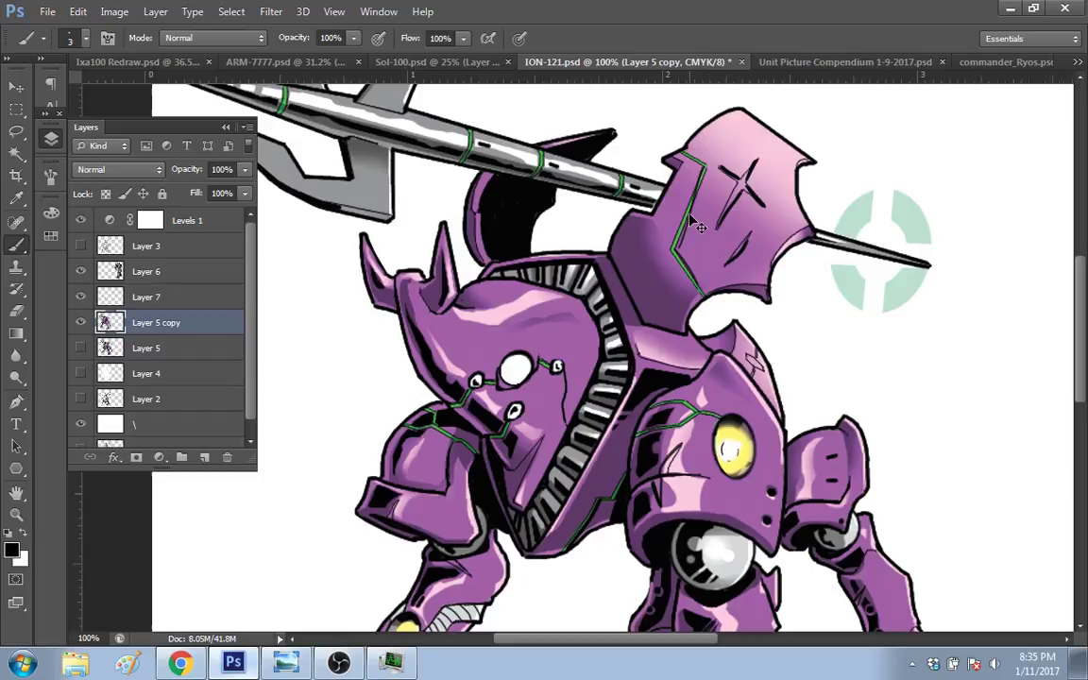
left_click_drag(681, 225, 711, 159)
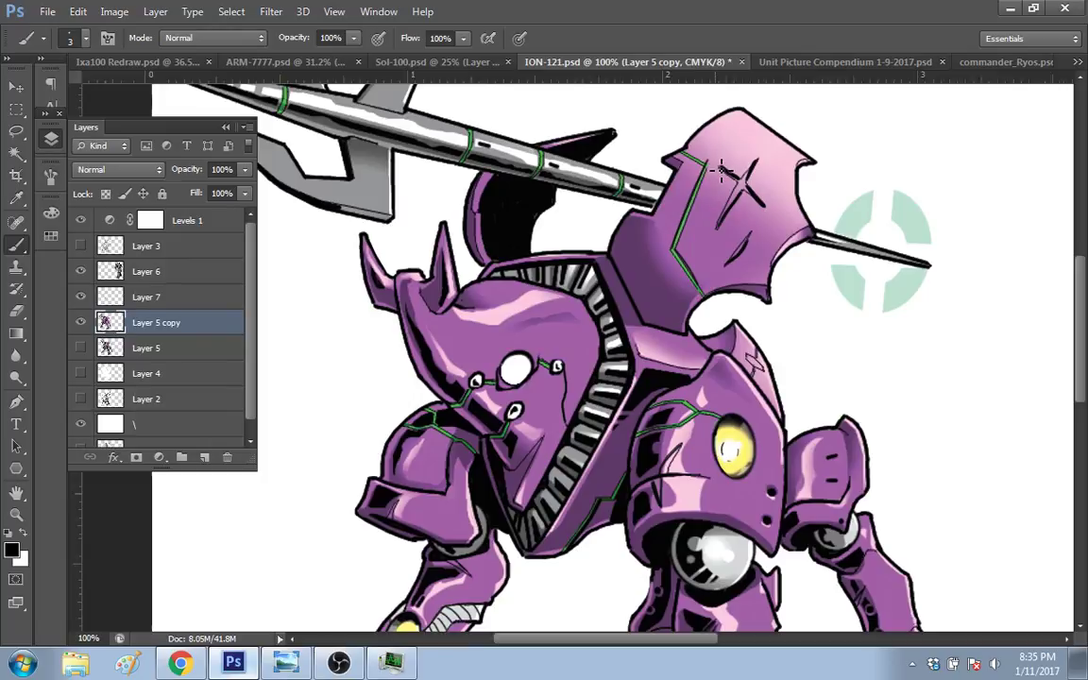
left_click(713, 154, "alt")
mouse_move(642, 639)
left_mouse_down()
mouse_move(681, 640)
mouse_move(650, 640)
left_mouse_up()
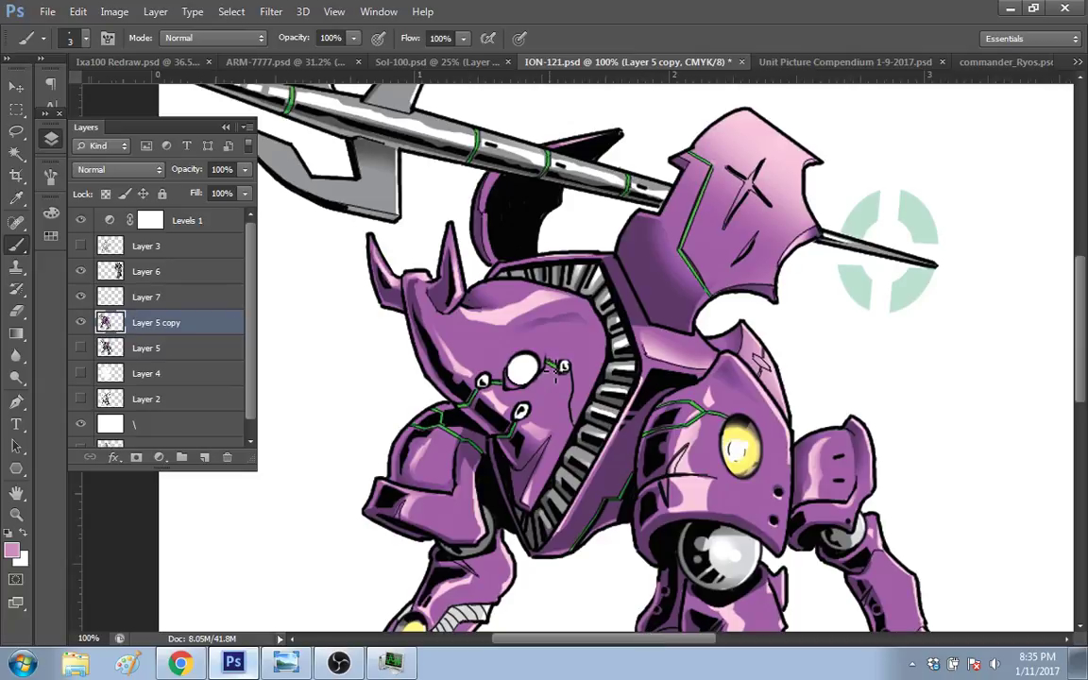
Step: Sample white from the head's large light and fill the three small lights solid white, enlarging the brush to 9 px
left_click(526, 374, "alt")
left_click(521, 410)
key("bracketright")
key("bracketright")
key("bracketright")
key("bracketright")
key("bracketright")
key("bracketright")
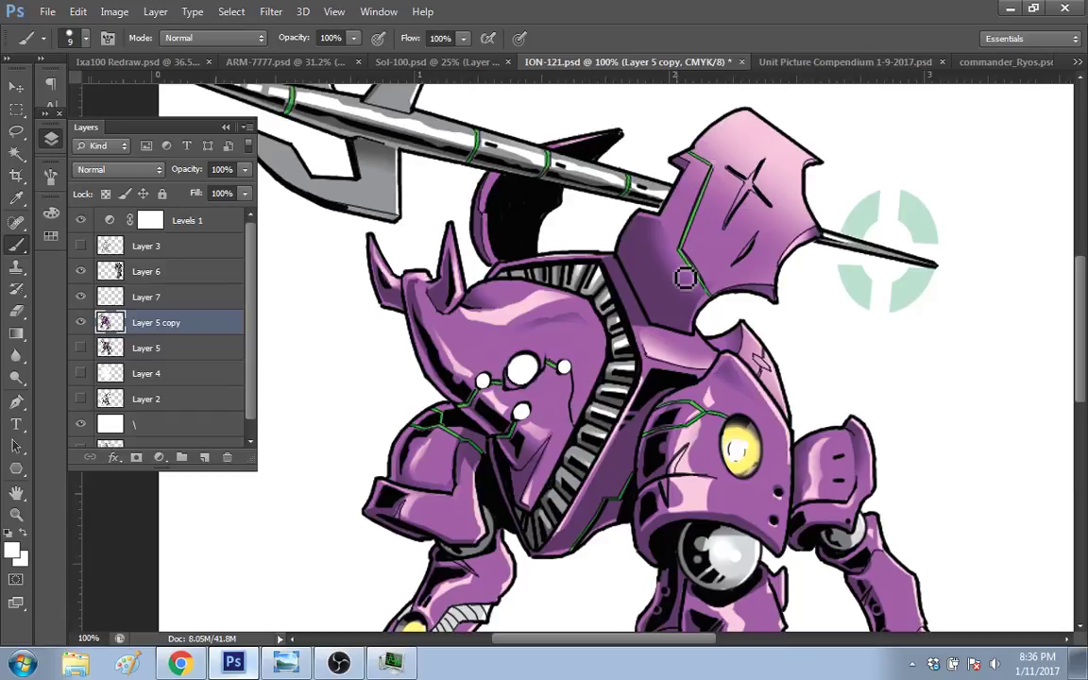
Step: Touch up the black edges around the head lights, reducing the black brush to 3 px
left_click_drag(686, 277, 706, 292)
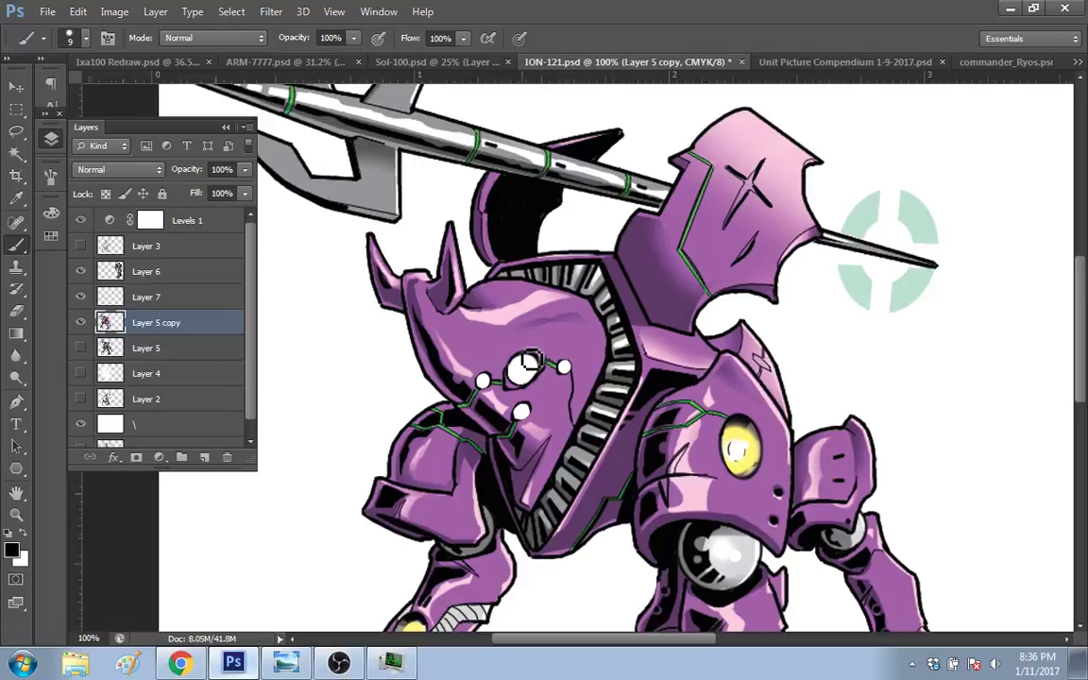
key("bracketleft")
key("bracketleft")
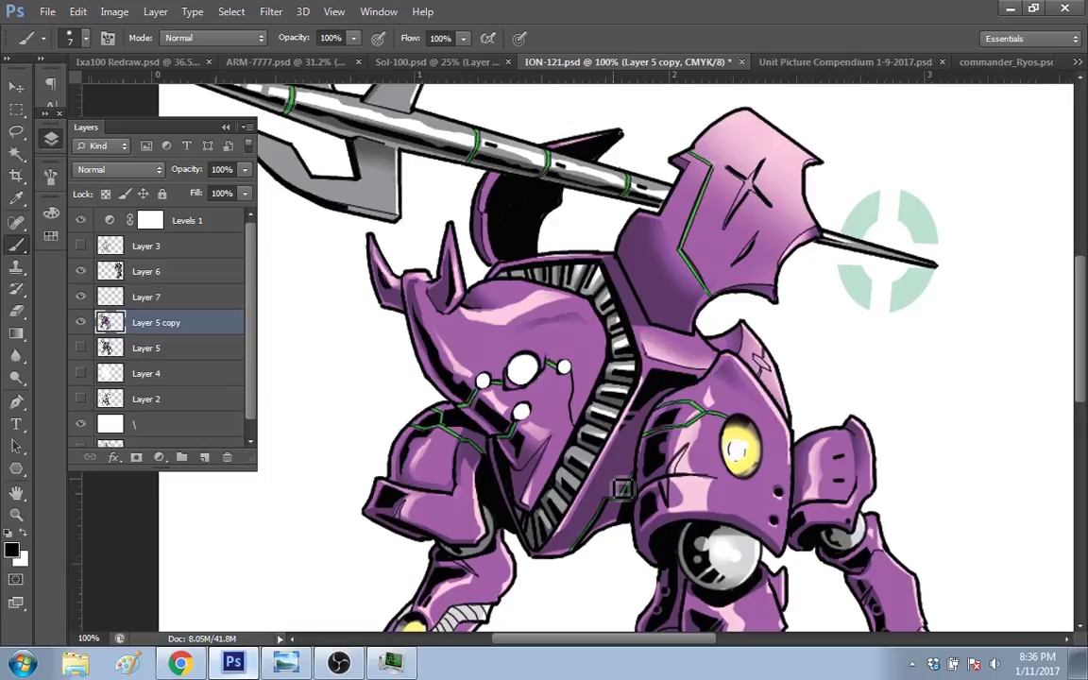
key("bracketleft")
key("bracketleft")
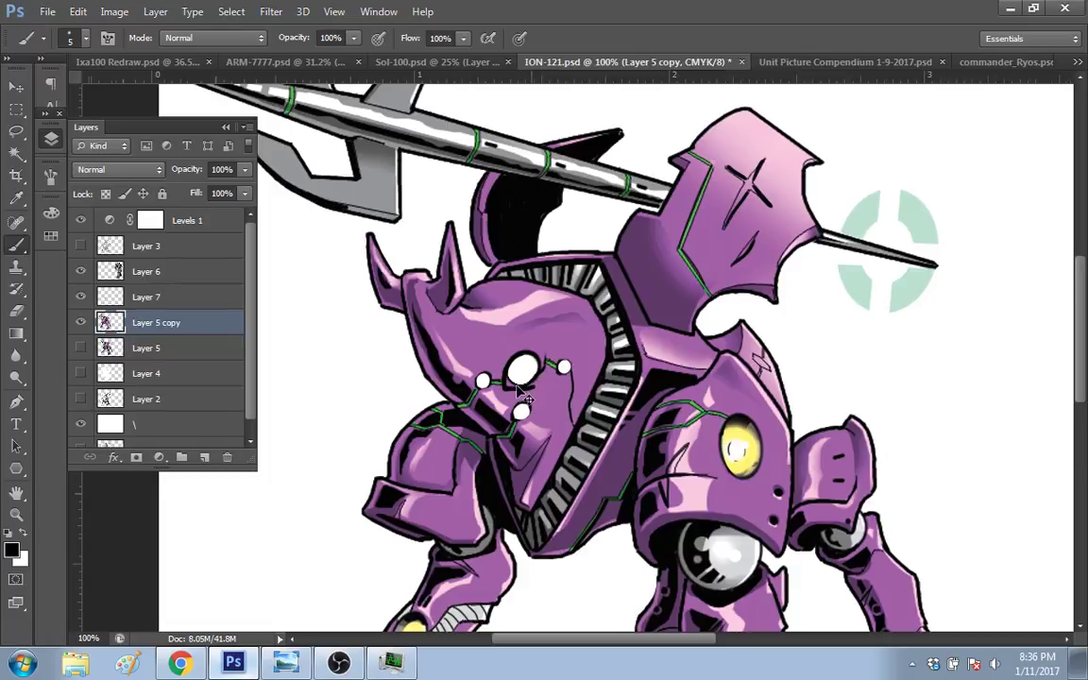
key("bracketleft")
key("bracketleft")
left_click(563, 366)
Step: Sample purple to clean the head around the lights and retouch the green line joining the large light to the small rear one
left_click(553, 378, "alt")
left_click_drag(494, 322, 498, 342)
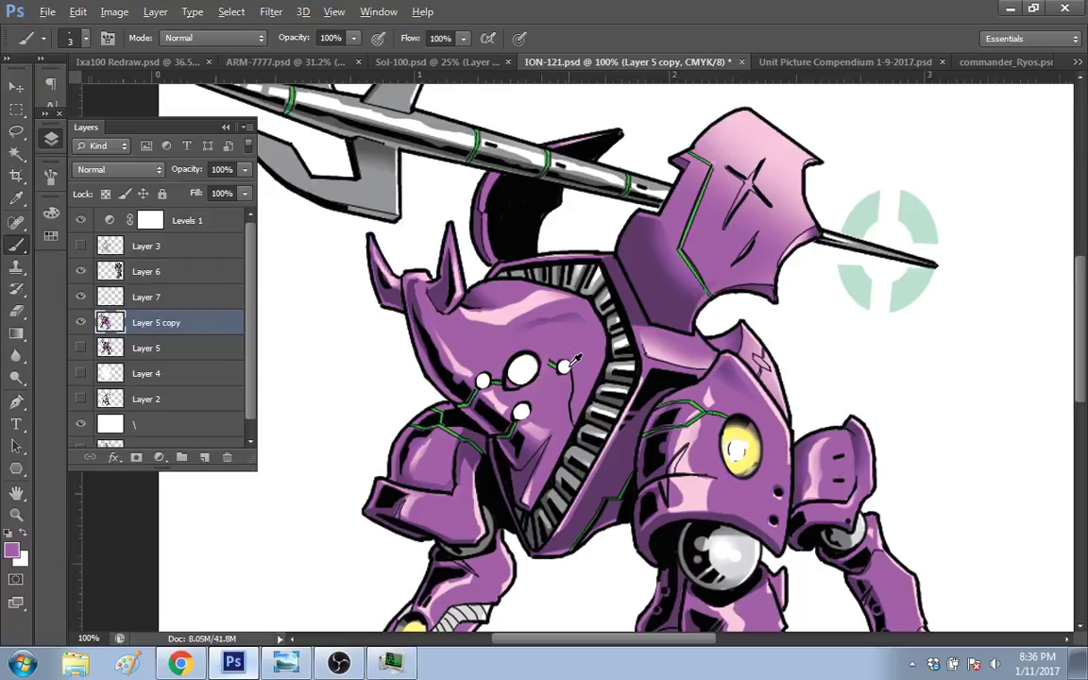
left_click(551, 371, "alt")
left_click_drag(548, 369, 563, 366)
Step: Switch to the Unit Picture Compendium document and show the ELL-500 and ELL-000 layers in the Evasive group
key("z")
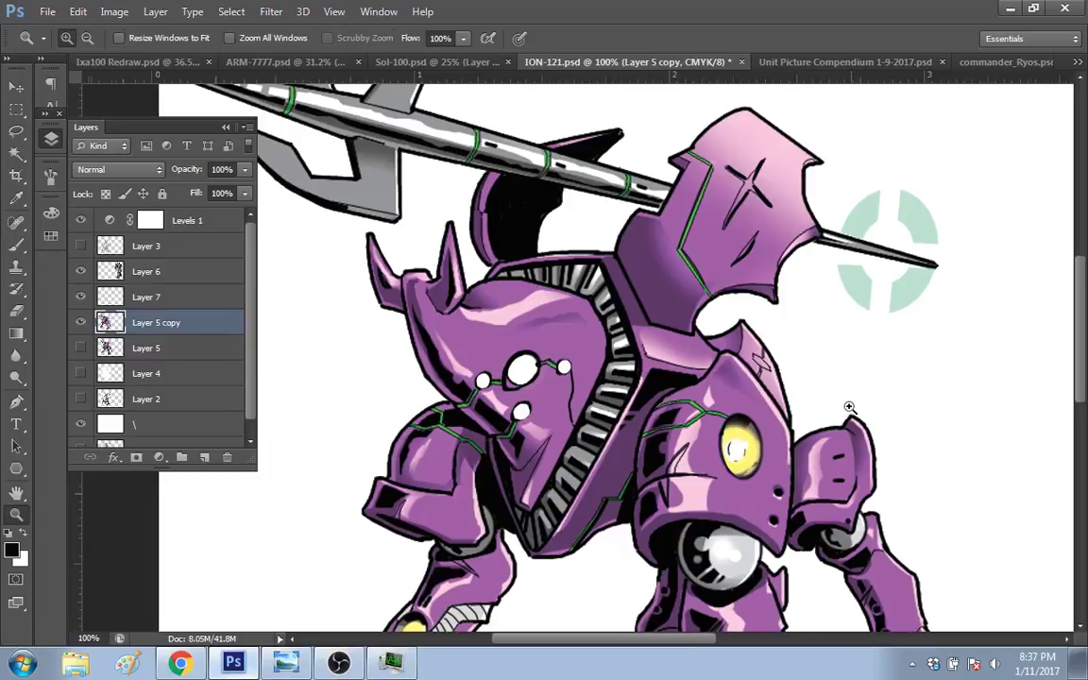
left_click(849, 406, "alt")
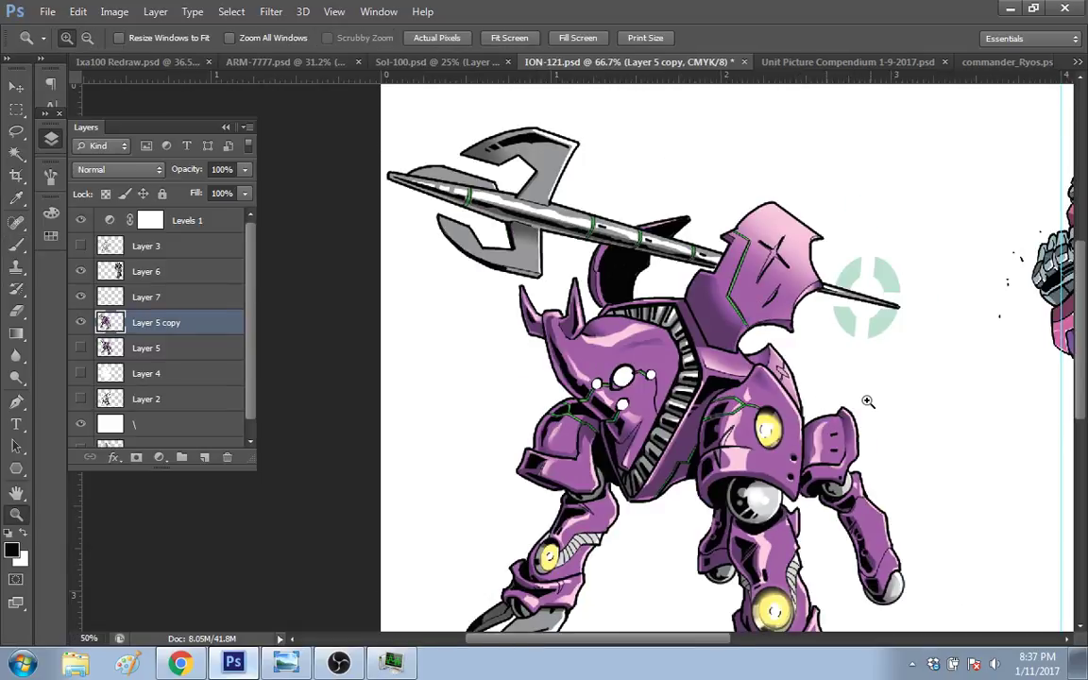
left_click(868, 401, "alt")
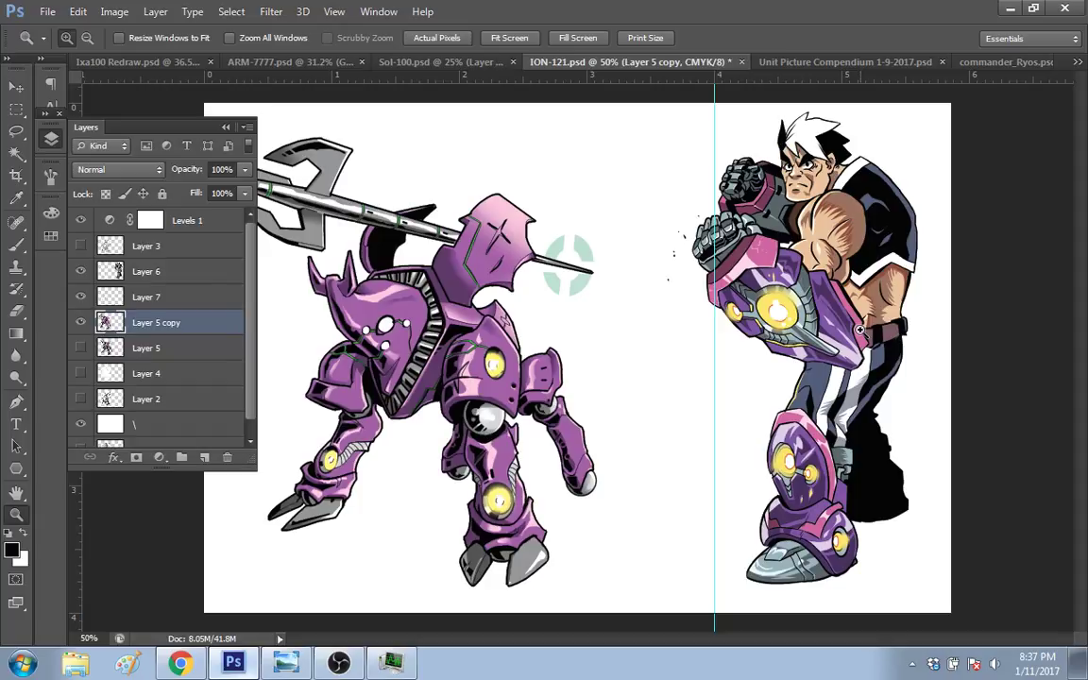
left_click(781, 64)
left_click(250, 291)
left_click_drag(251, 291, 249, 247)
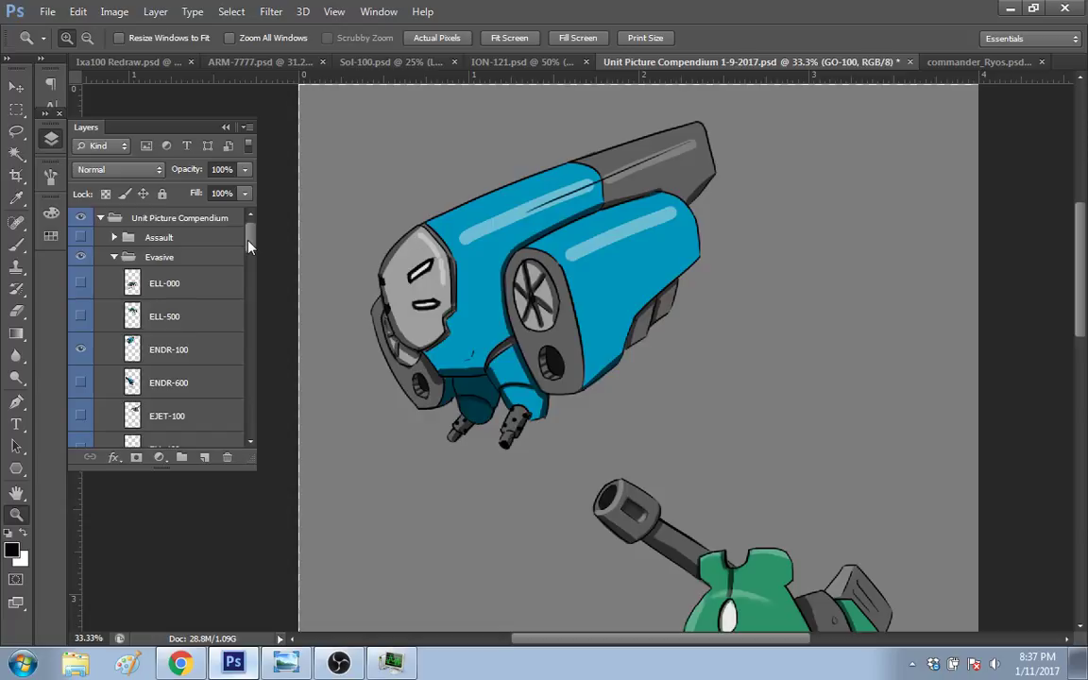
left_click_drag(80, 316, 80, 285)
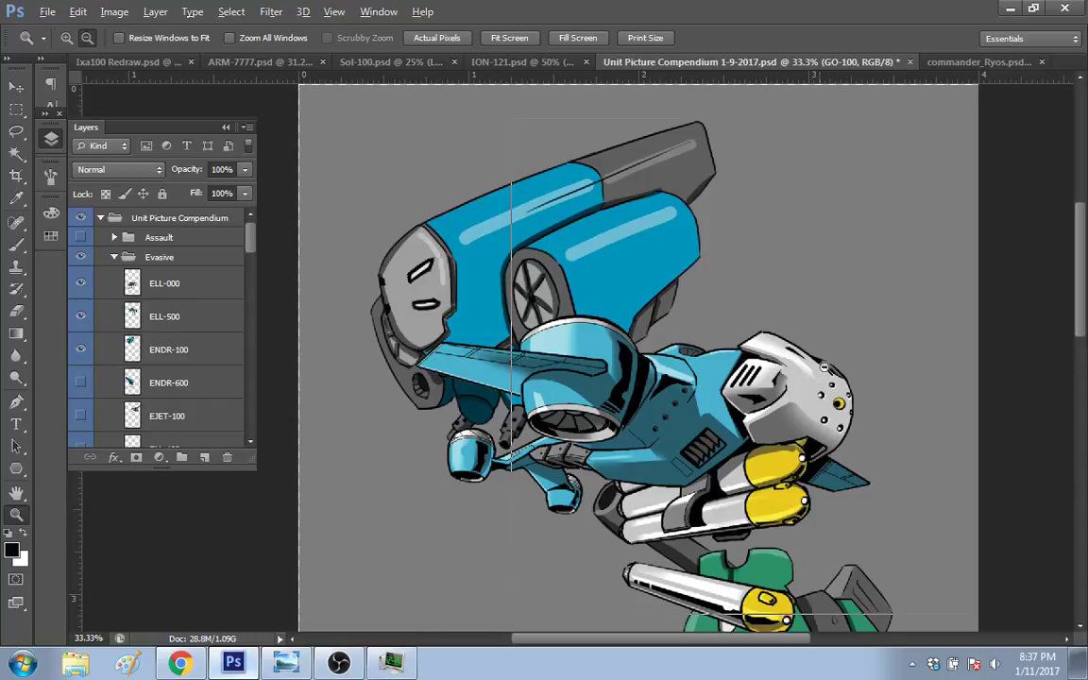
Step: Move the ELL-500 and ELL-000 units higher on the canvas, placing ELL-000 above ELL-500
left_click(824, 367, "alt")
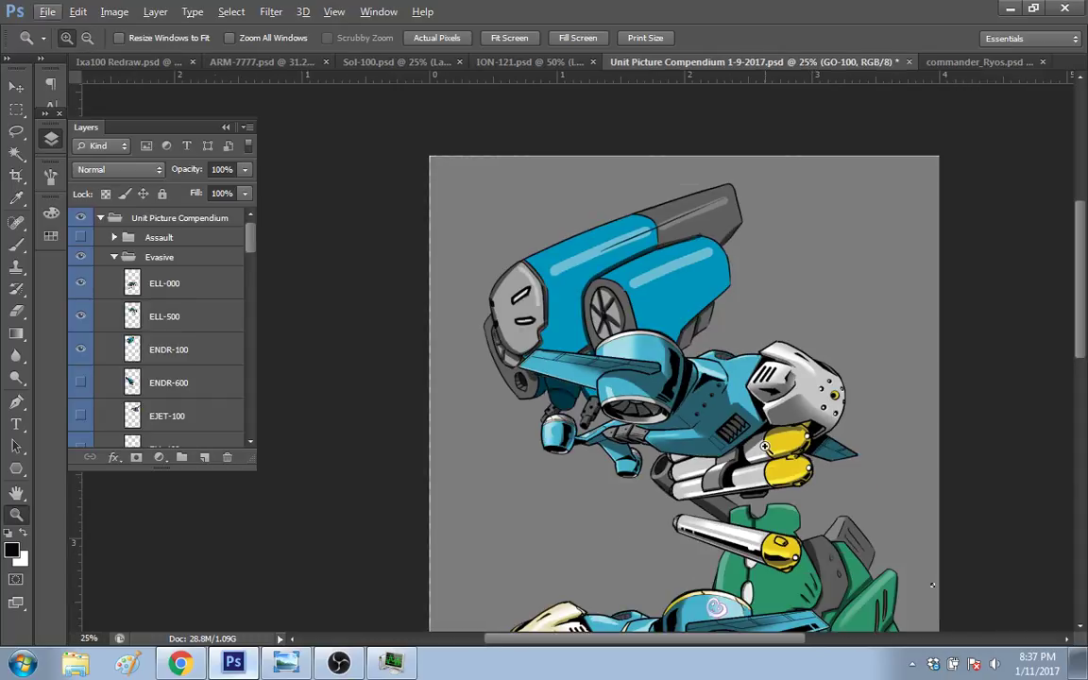
left_click(980, 428, "alt")
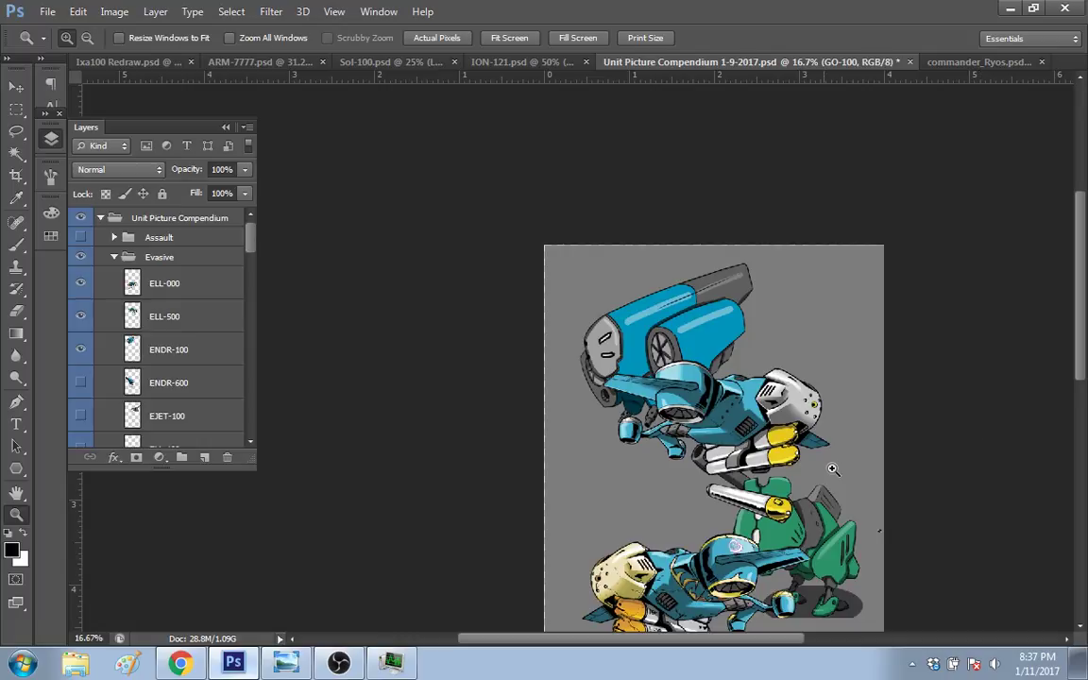
key("v")
left_click_drag(695, 576, 748, 451)
left_click(689, 409)
Step: Examine the ELL-000 unit's shading up close and look through the compendium's layer list, including the Commander Shadows group
key("z")
left_click(797, 364)
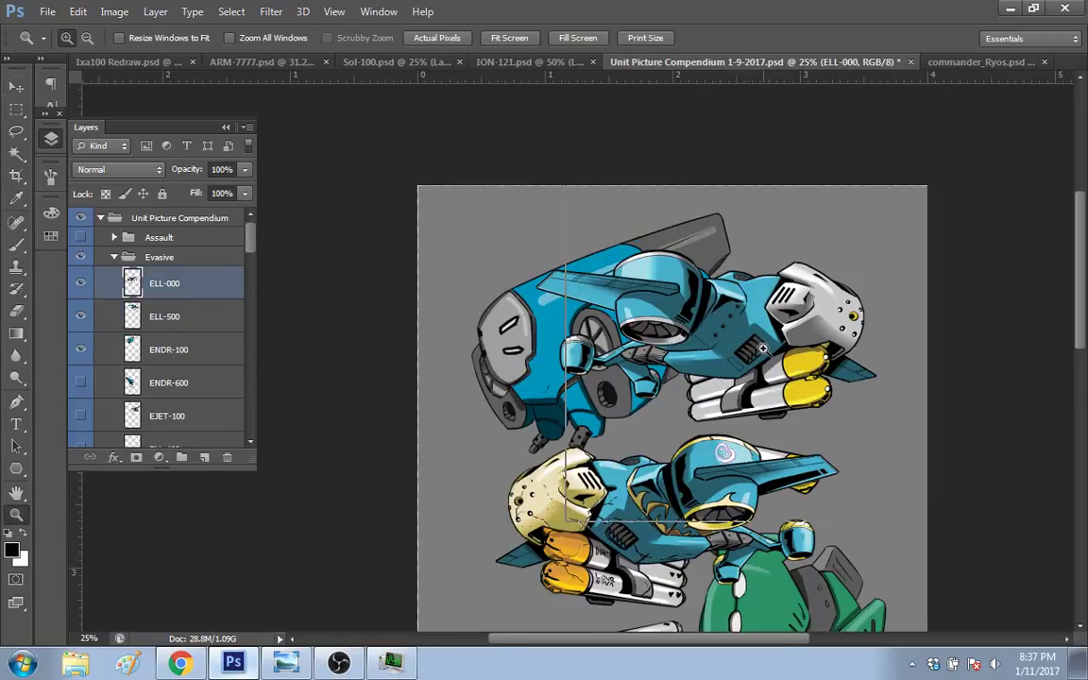
left_click(763, 349)
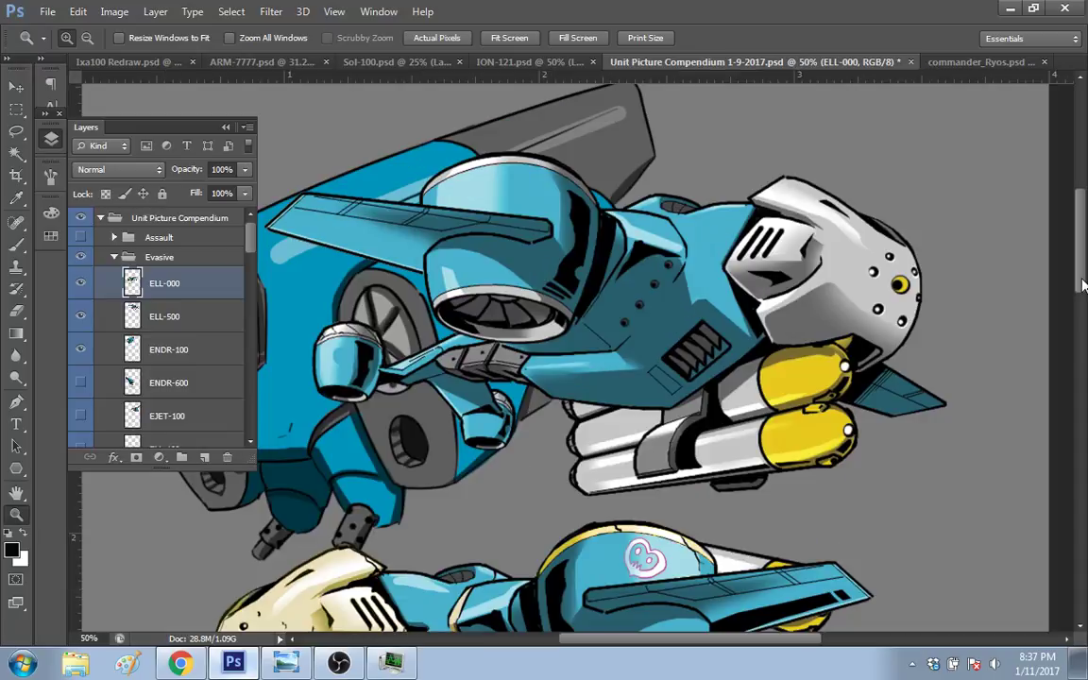
scroll(833, 364, "up", 2)
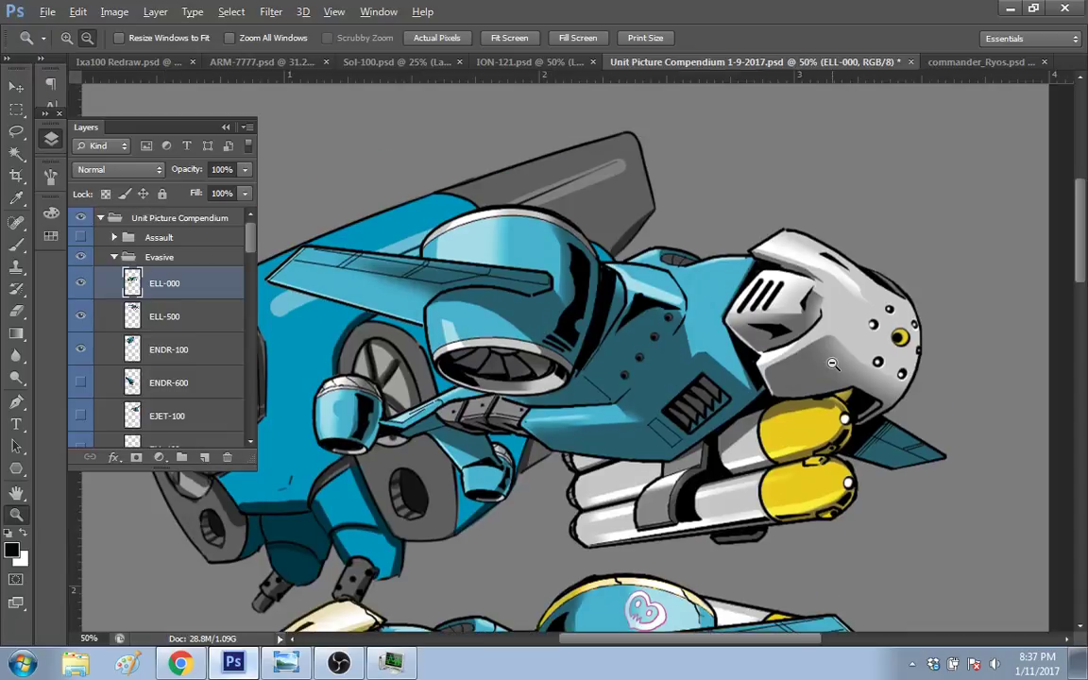
left_click(833, 363, "alt")
left_click(829, 381, "alt")
left_click_drag(250, 238, 249, 395)
left_click(114, 371)
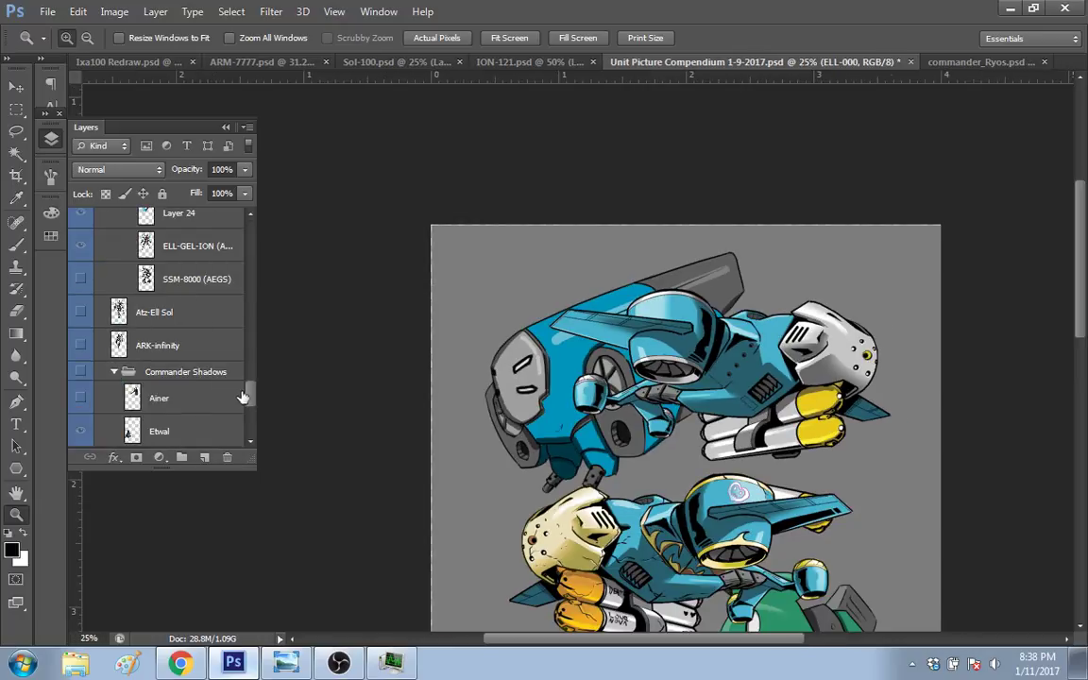
left_click_drag(247, 397, 238, 250)
left_click_drag(1085, 321, 1085, 328)
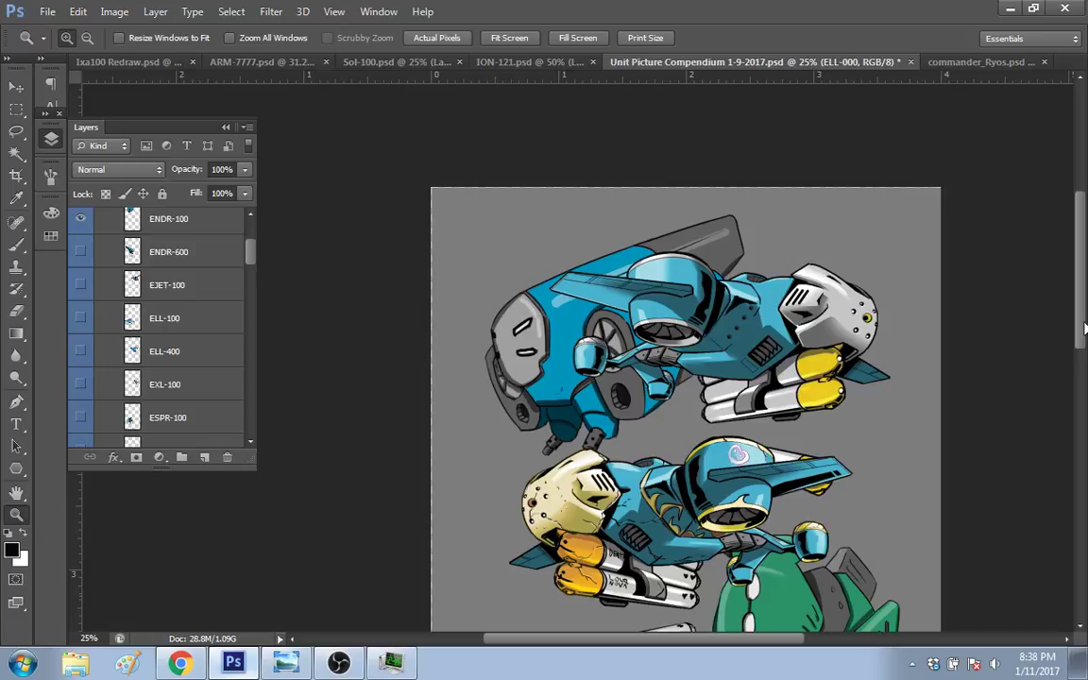
Step: Examine the ELL-500 and ELL-000 units in the compendium, including ELL-000's shading and cracked detailing up close
scroll(973, 274, "down", 2)
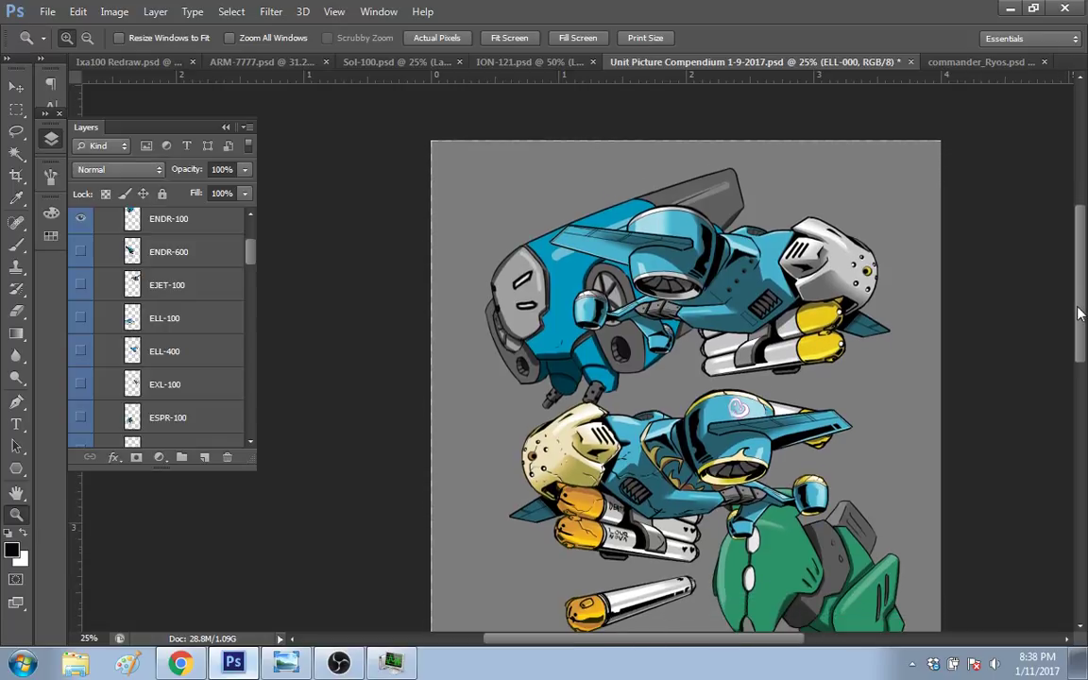
left_click_drag(1080, 313, 1083, 305)
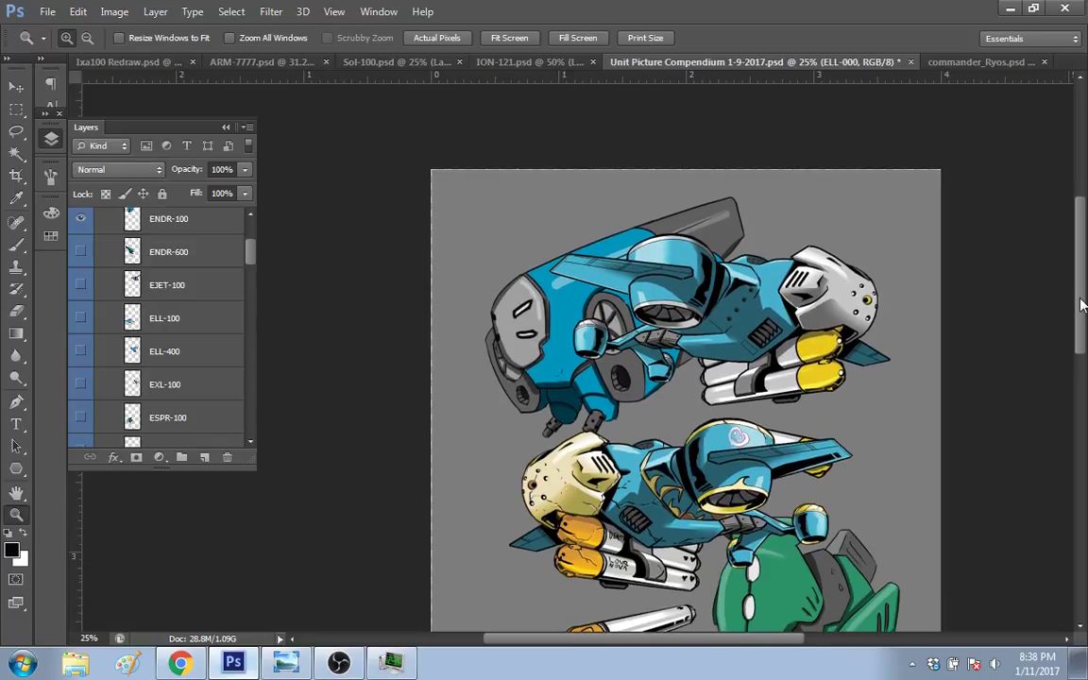
scroll(863, 333, "up", 1)
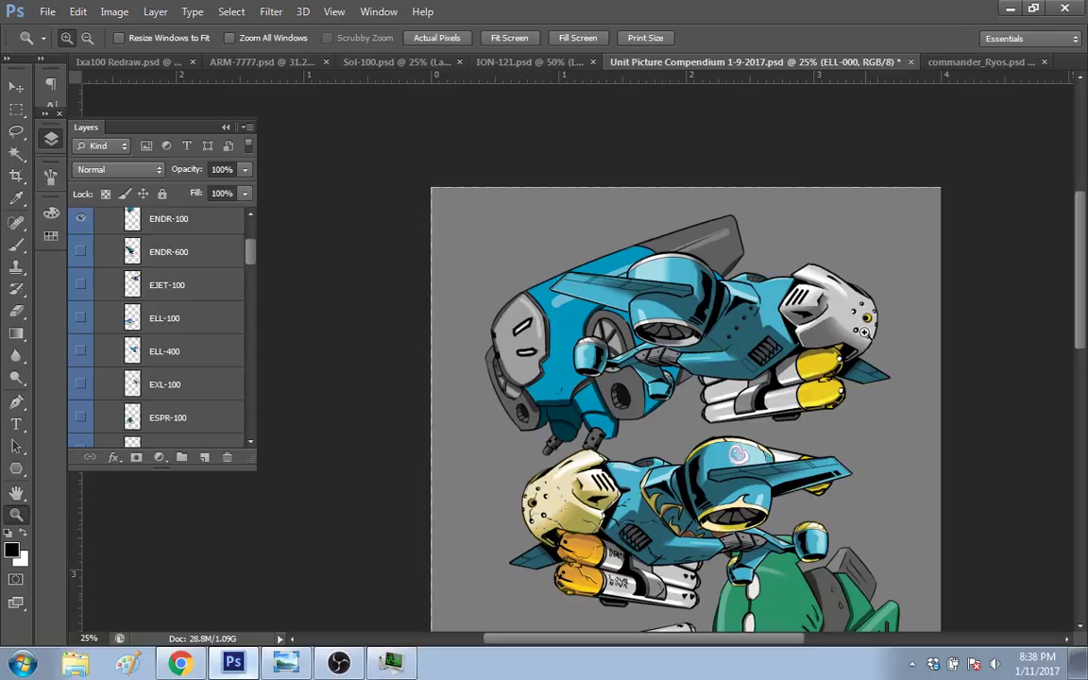
left_click_drag(1082, 277, 1083, 295)
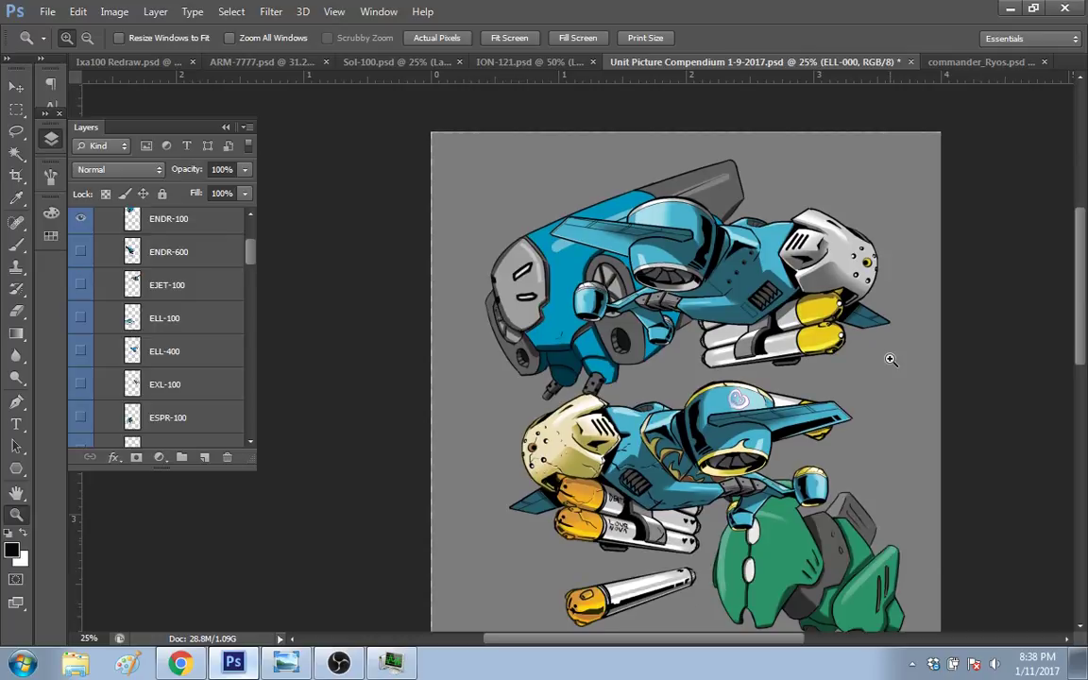
left_click(756, 445)
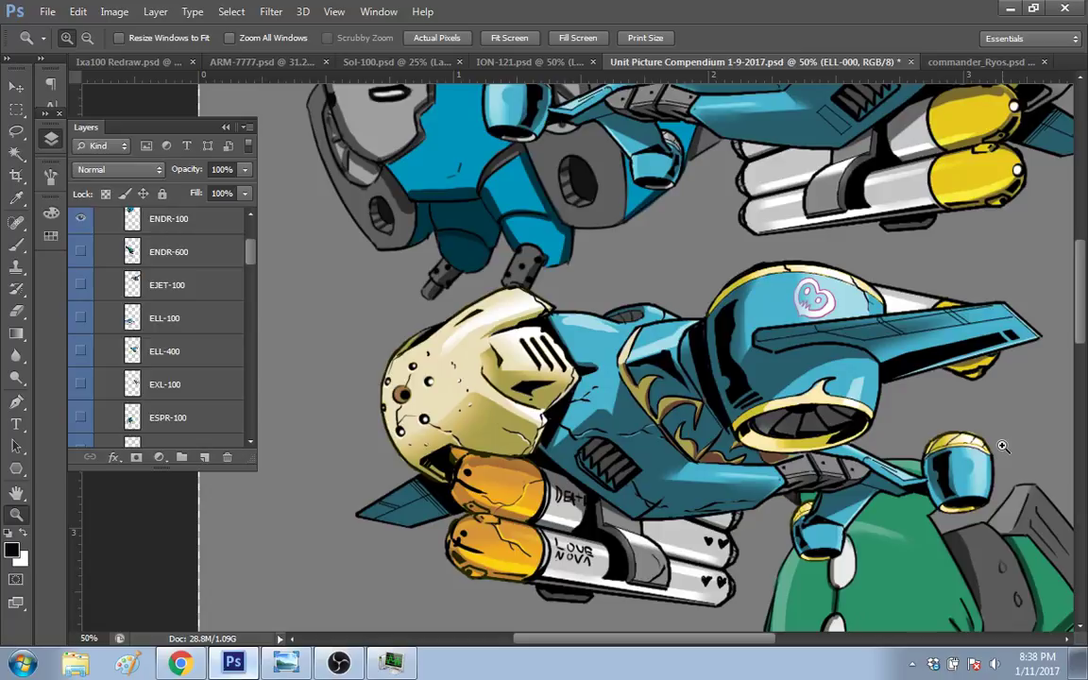
left_click_drag(1083, 327, 1083, 327)
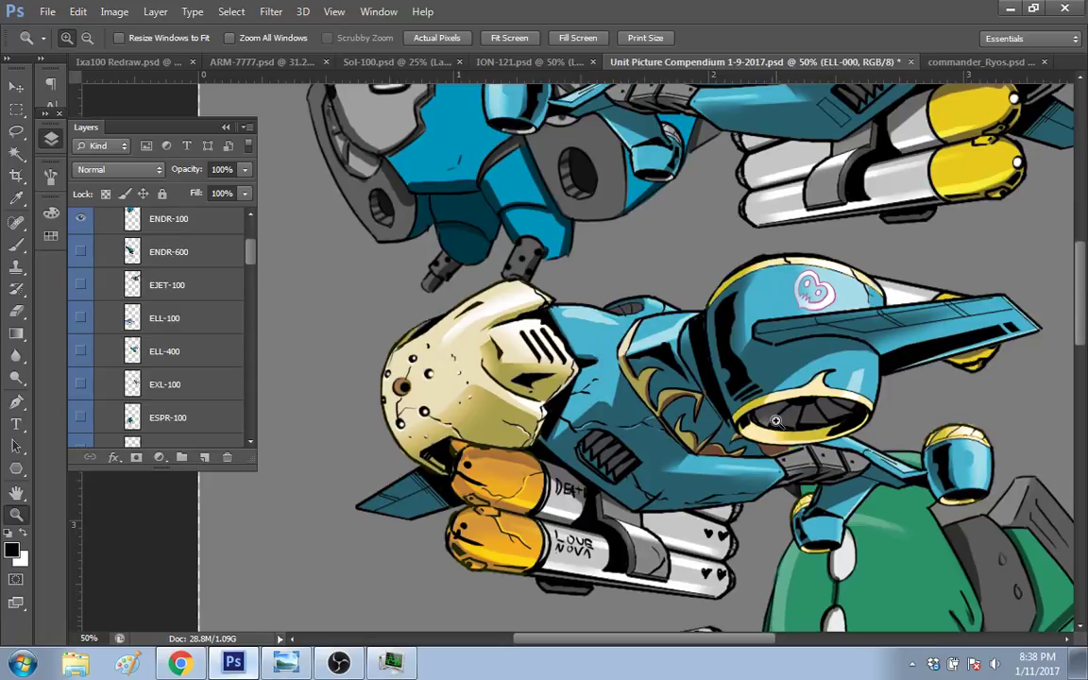
left_click_drag(1084, 295, 1085, 298)
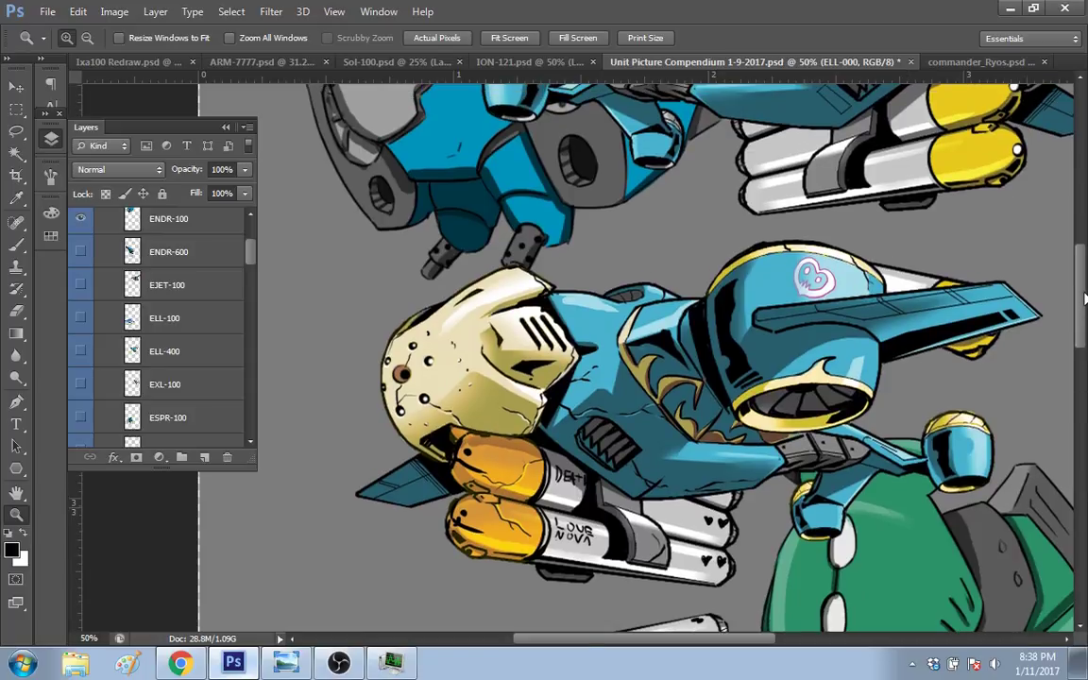
mouse_move(1084, 300)
left_mouse_down()
mouse_move(1083, 245)
mouse_move(1081, 286)
left_mouse_up()
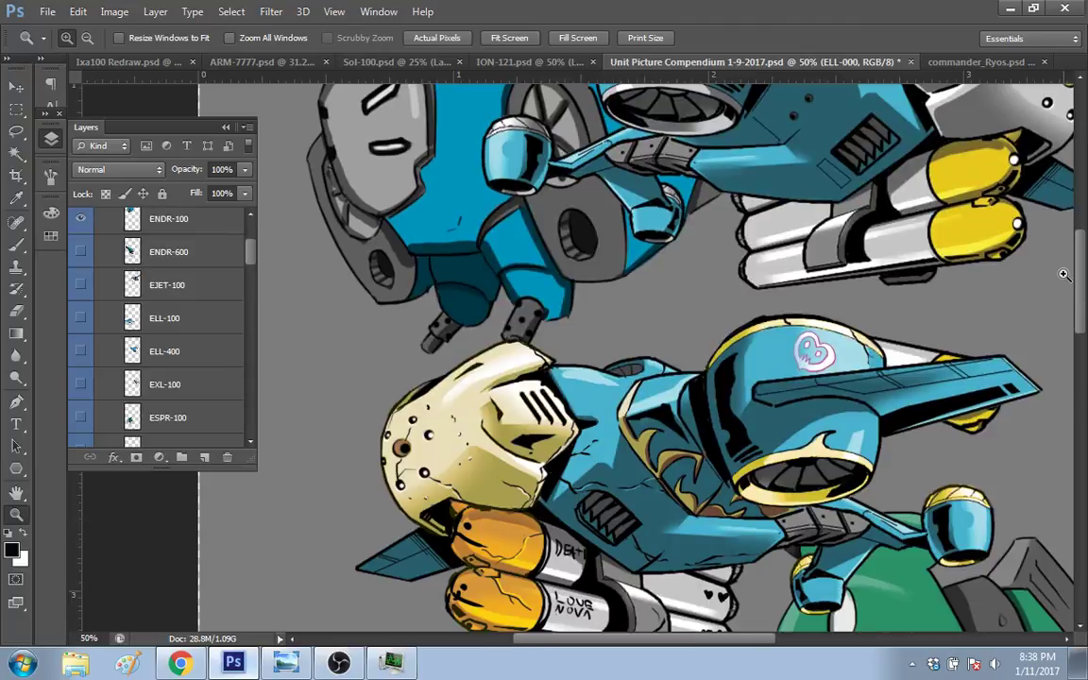
scroll(1068, 283, "down", 1)
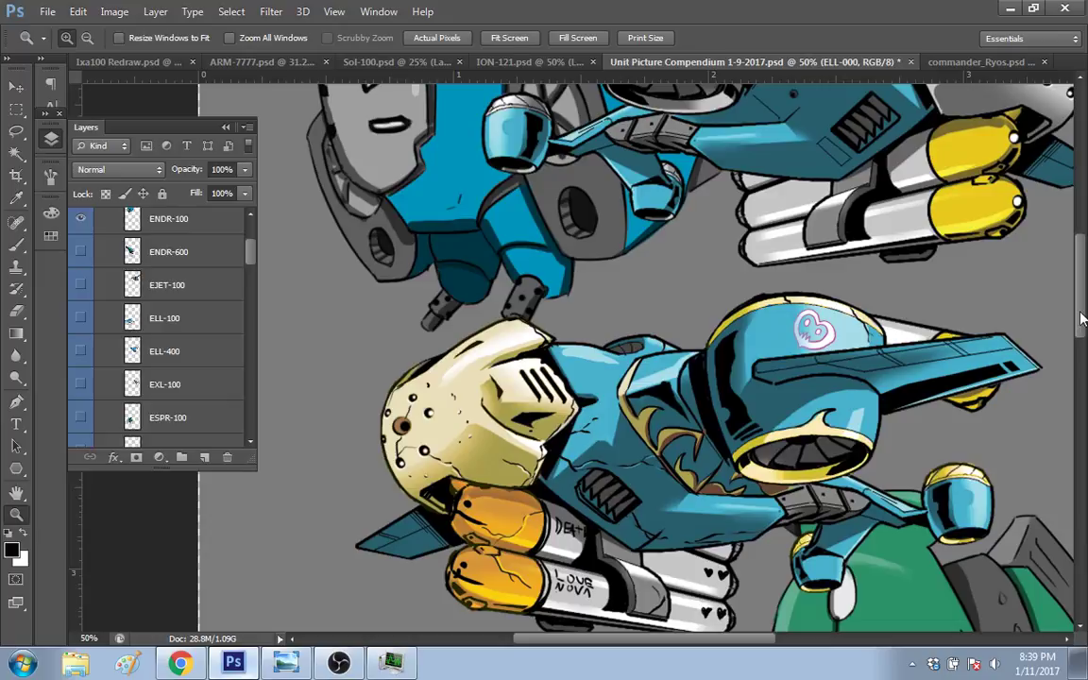
scroll(1067, 324, "down", 3)
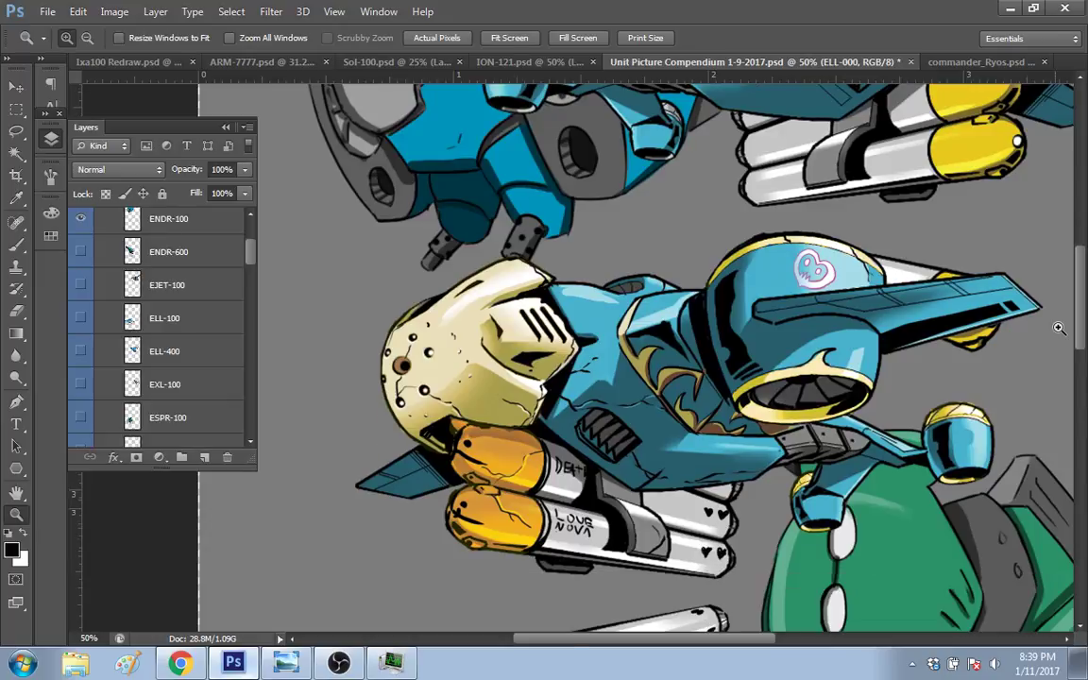
left_click(881, 369, "alt")
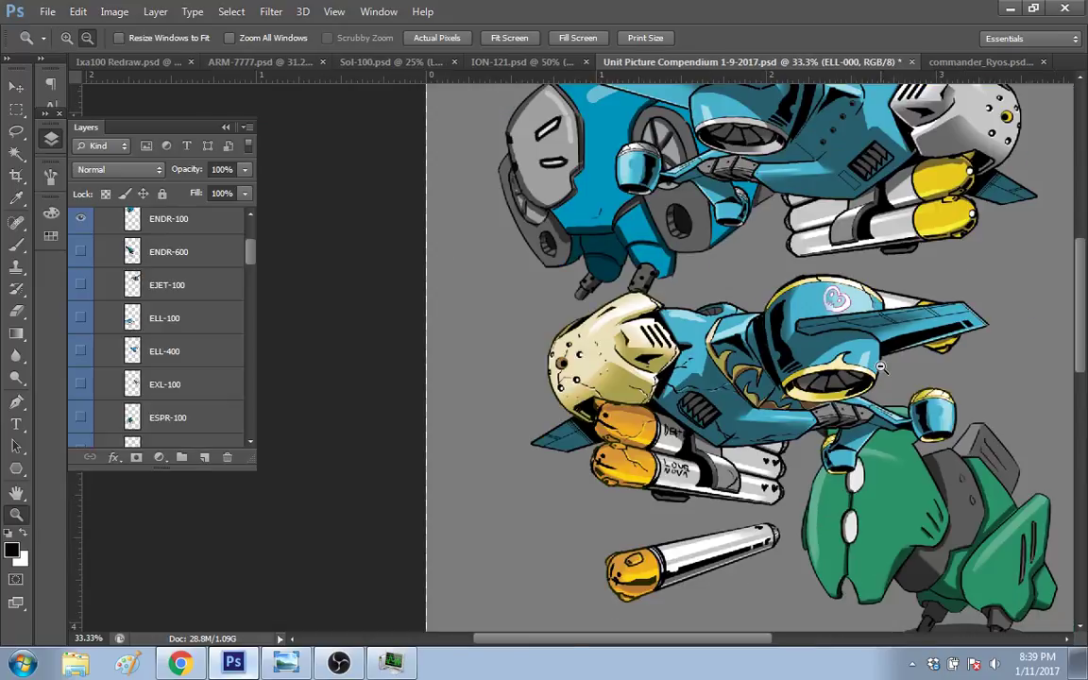
left_click(880, 368, "alt")
left_click_drag(718, 650, 764, 650)
Step: Switch to the ION-121 document and ink the cable segments beside the robot's lower front leg light in sampled black
left_click(474, 62)
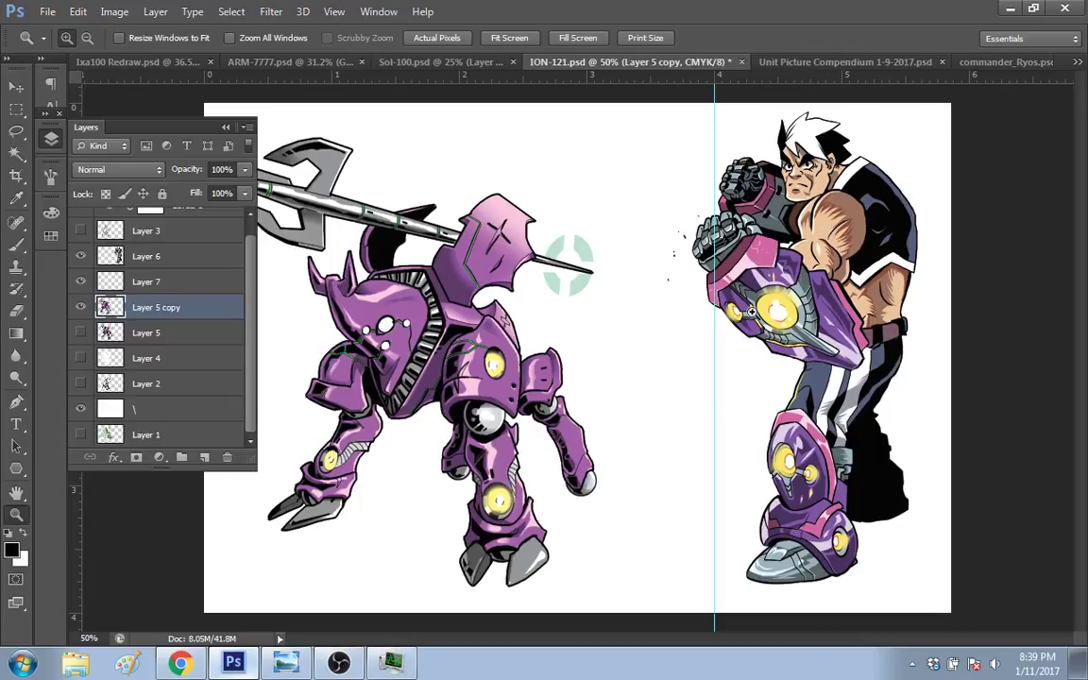
left_click(515, 486)
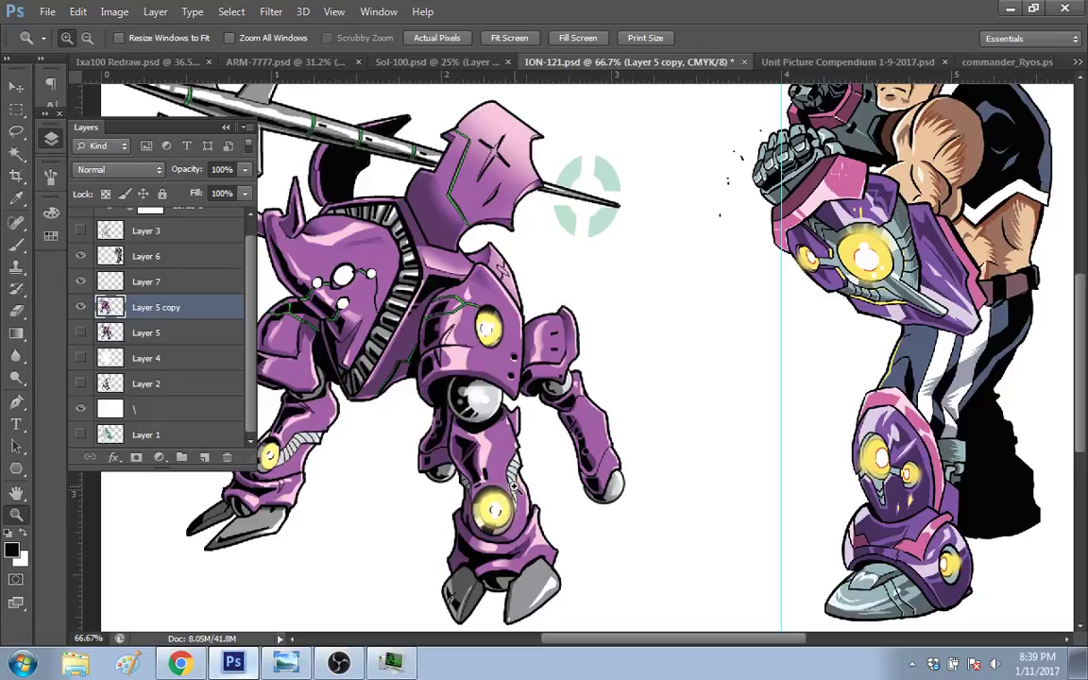
left_click(515, 486)
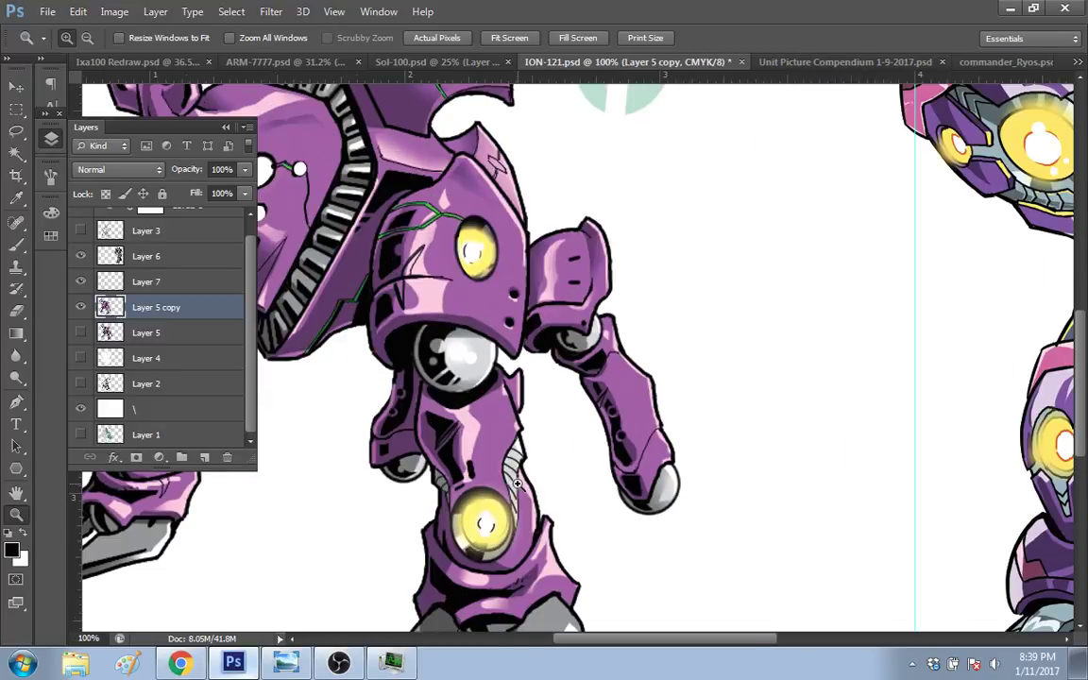
key("b")
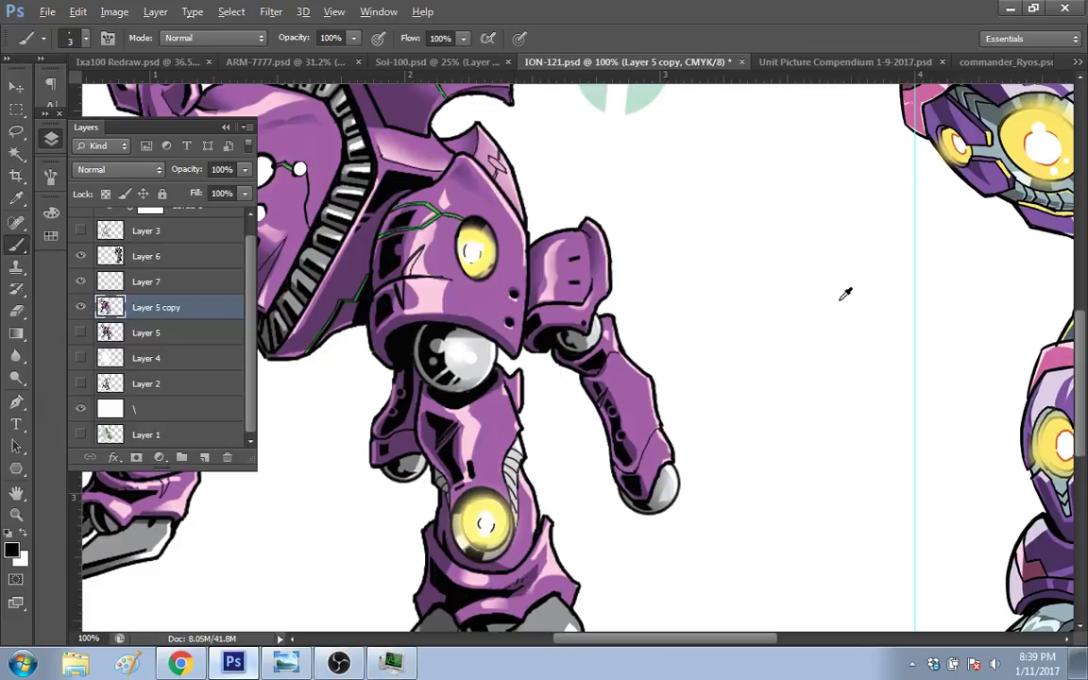
left_click(1021, 147, "alt")
left_click(430, 350, "alt")
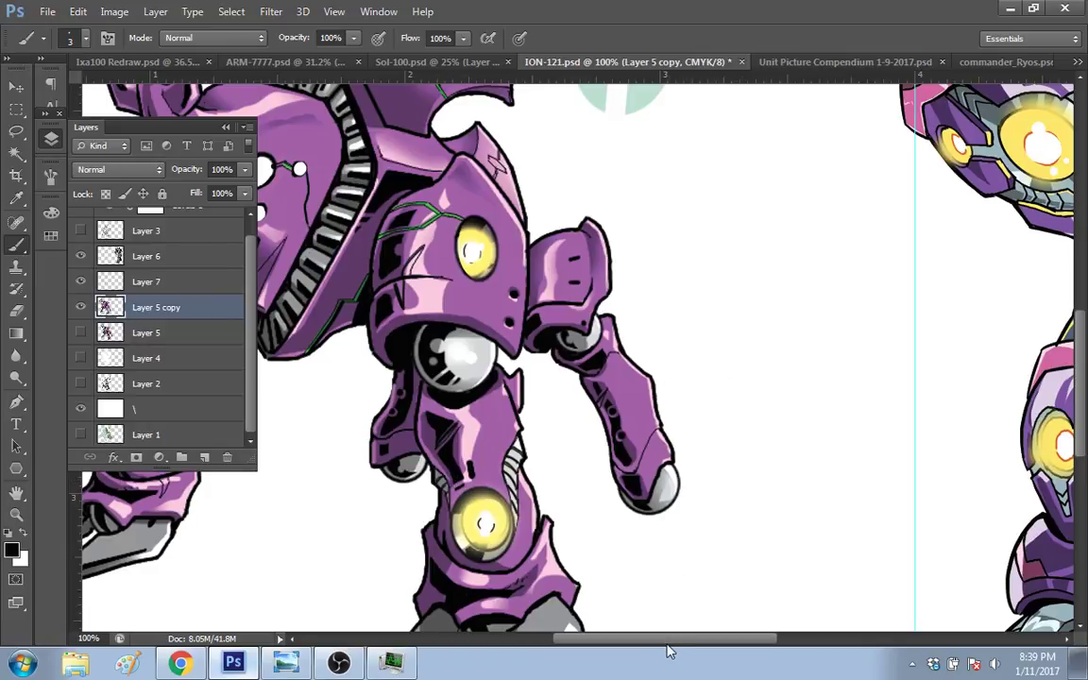
Step: Draw a black connector from the head's large light to the small light below it and colour it with yellow sampled from the shoulder light
left_click_drag(666, 641, 609, 641)
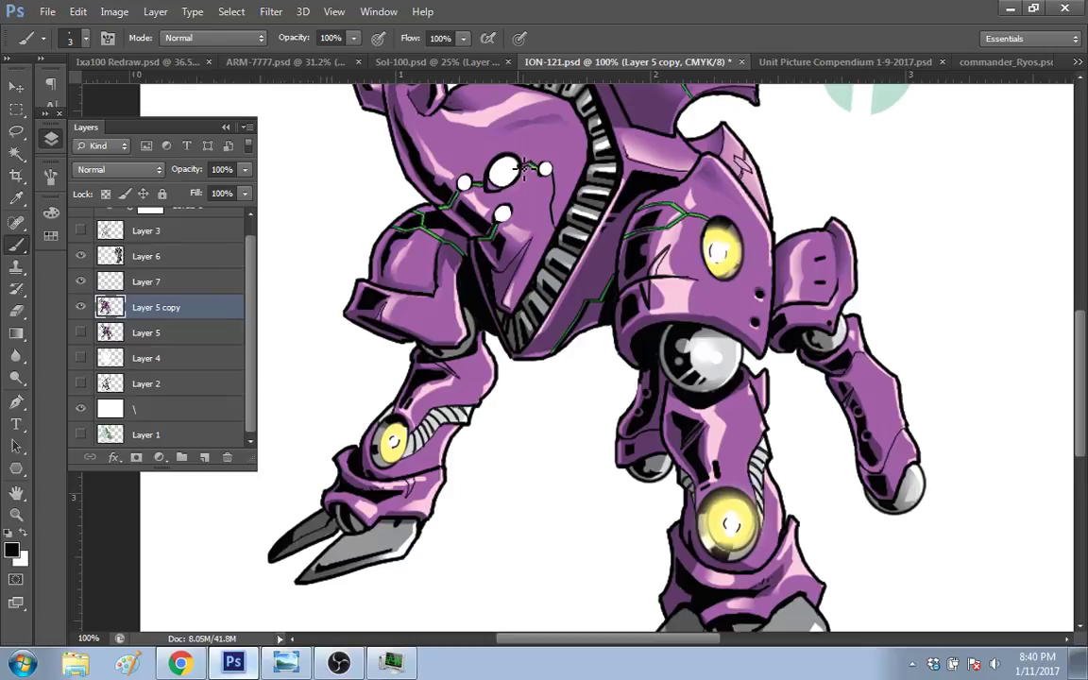
left_click_drag(519, 161, 515, 171)
scroll(1042, 257, "up", 2)
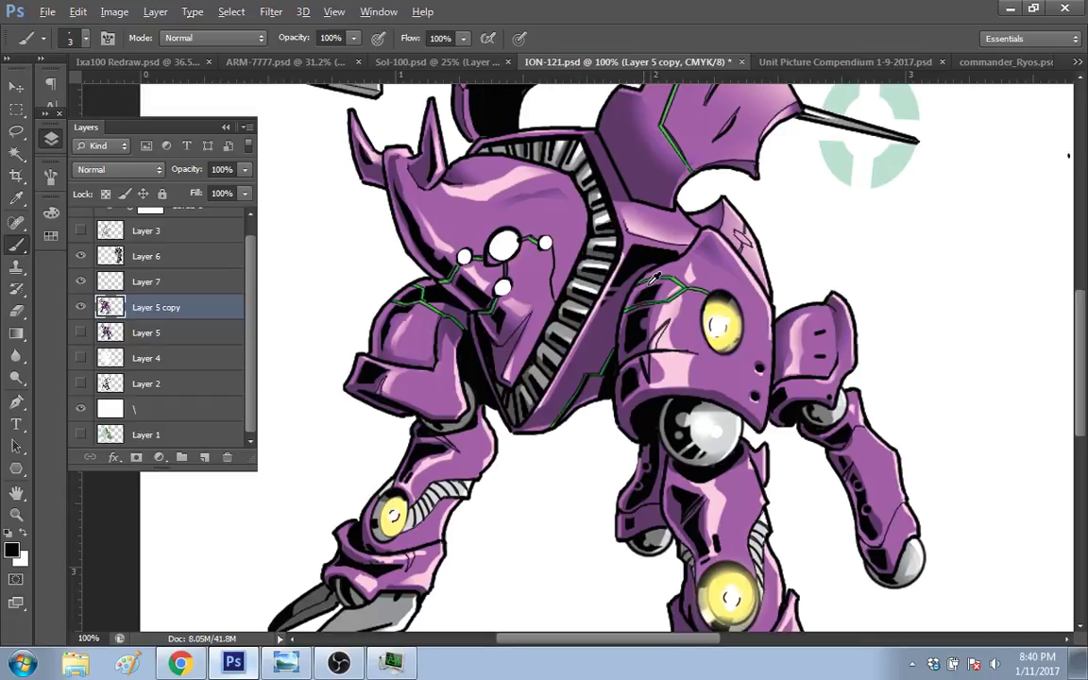
left_click(720, 326, "alt")
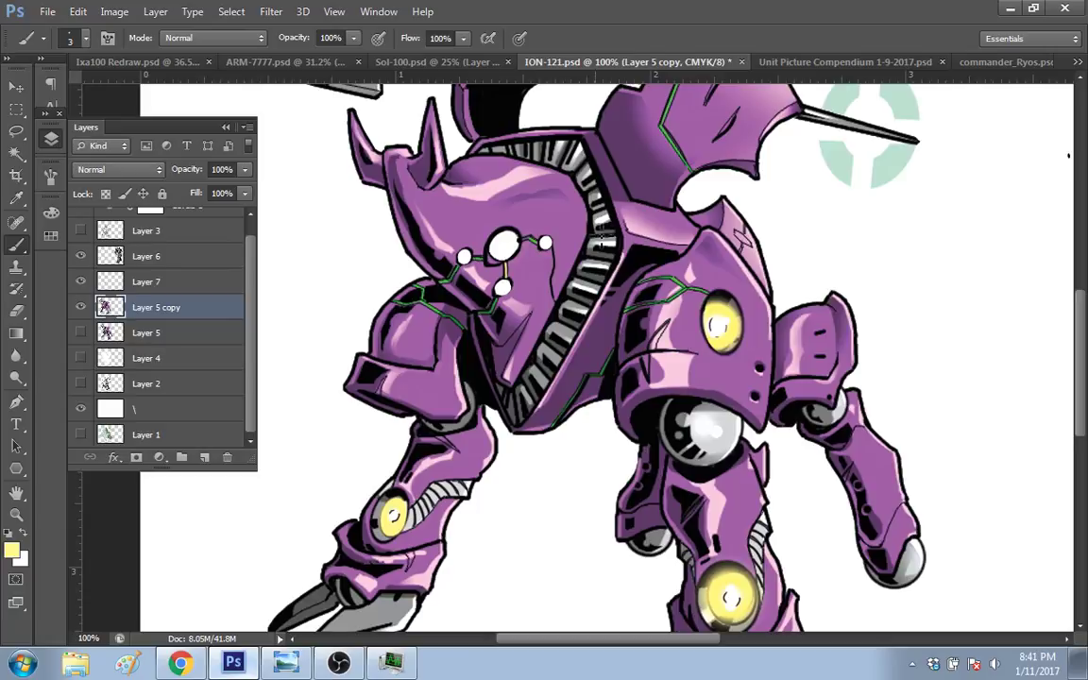
Step: Examine the robot's head, lance and legs up close and compare the whole figure with the commander
left_click_drag(1084, 342, 1084, 301)
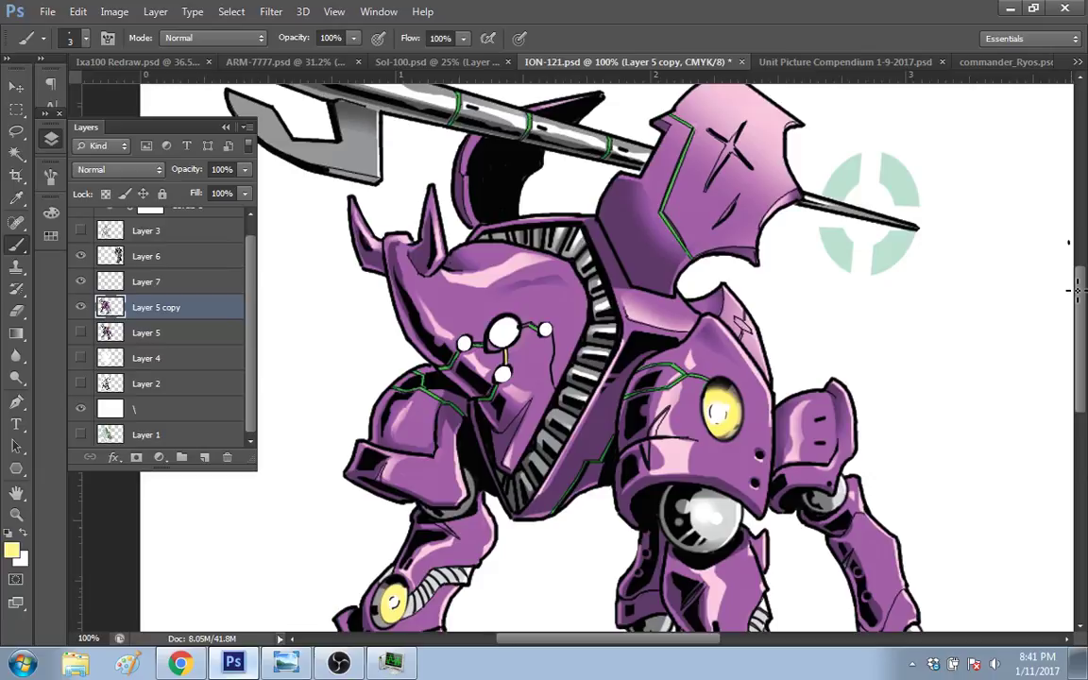
scroll(1082, 310, "up", 1)
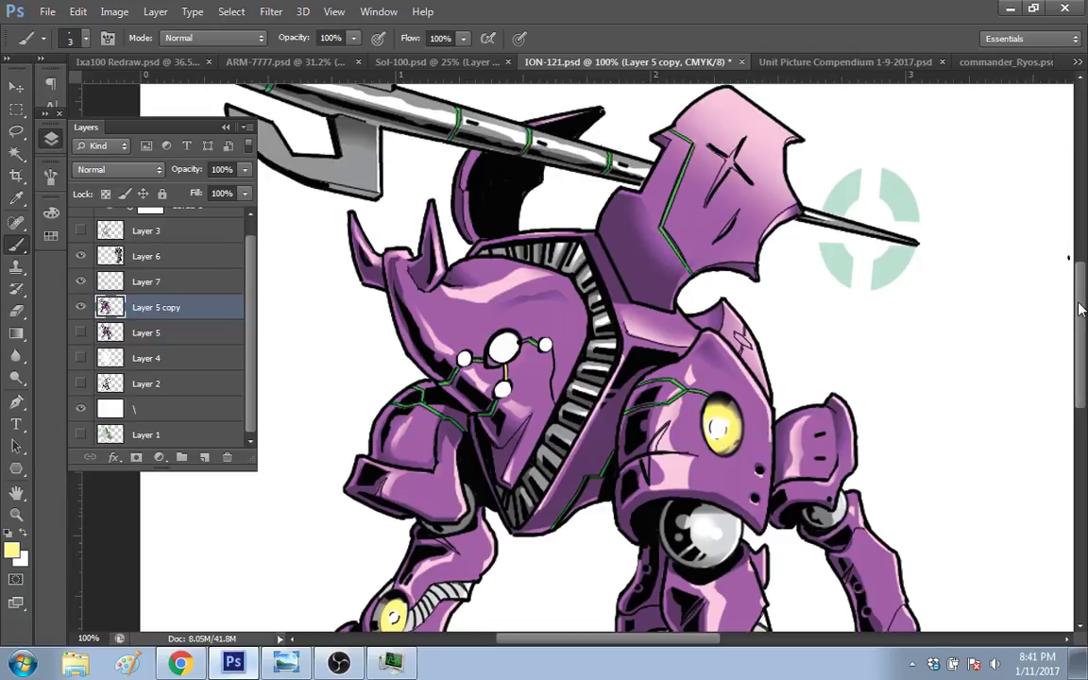
key("z")
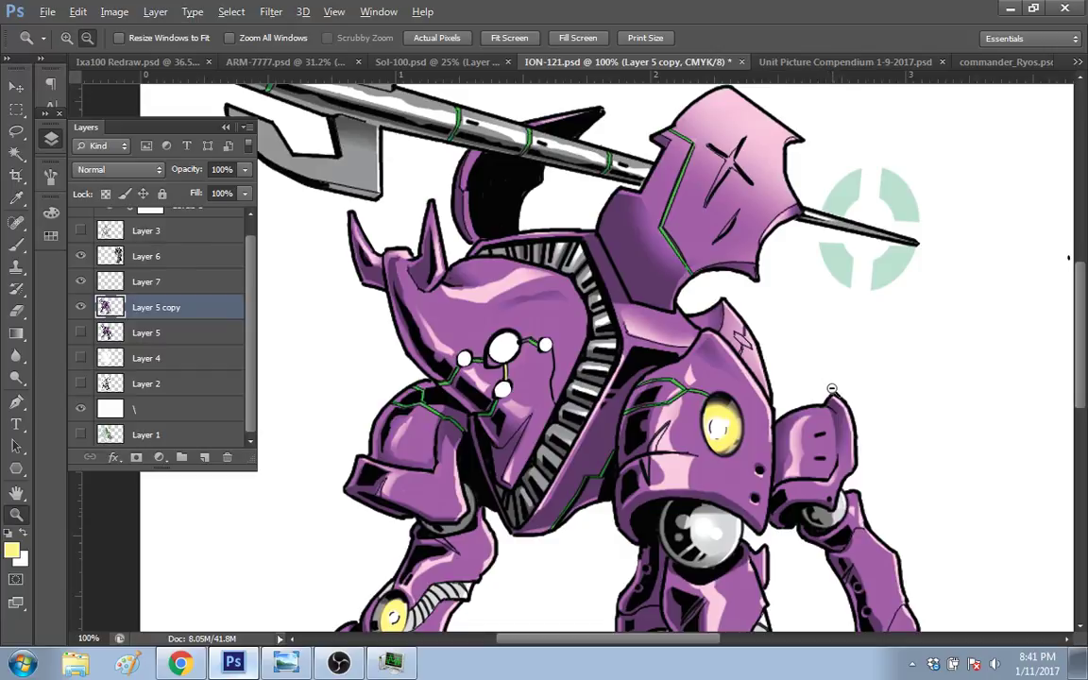
left_click(841, 393, "alt")
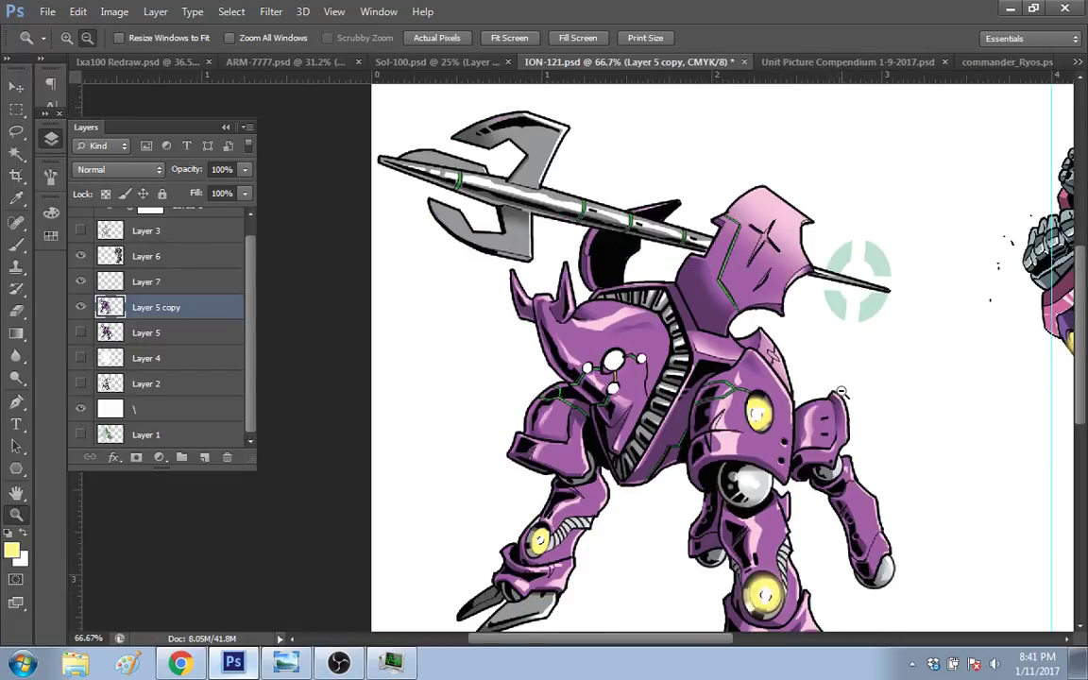
left_click(808, 446, "alt")
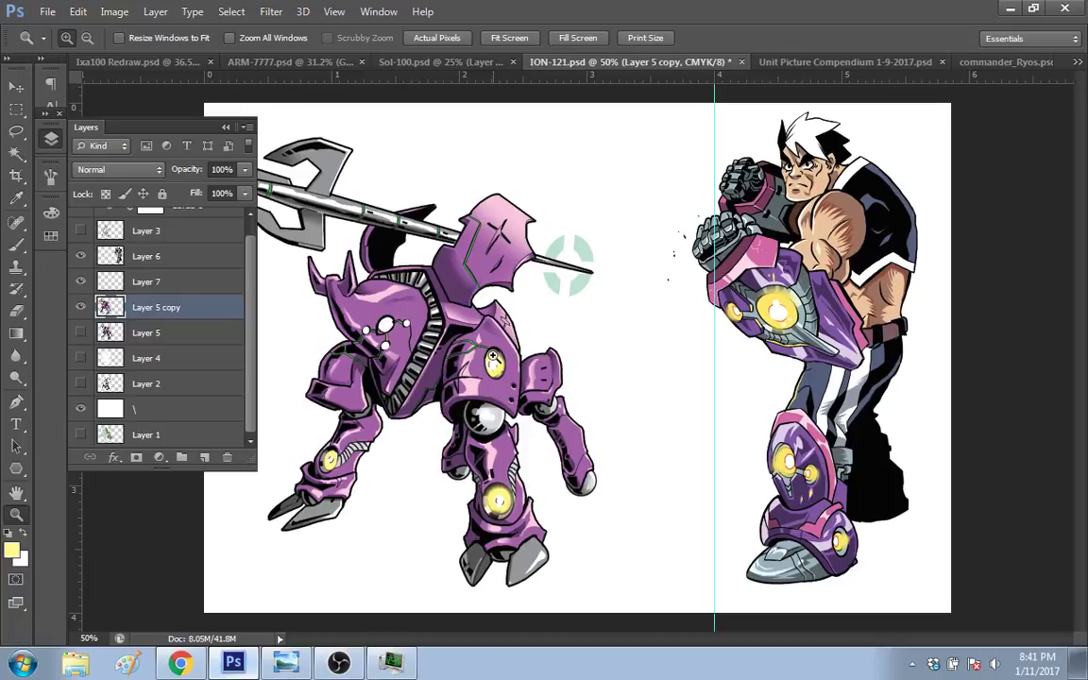
left_click(421, 331)
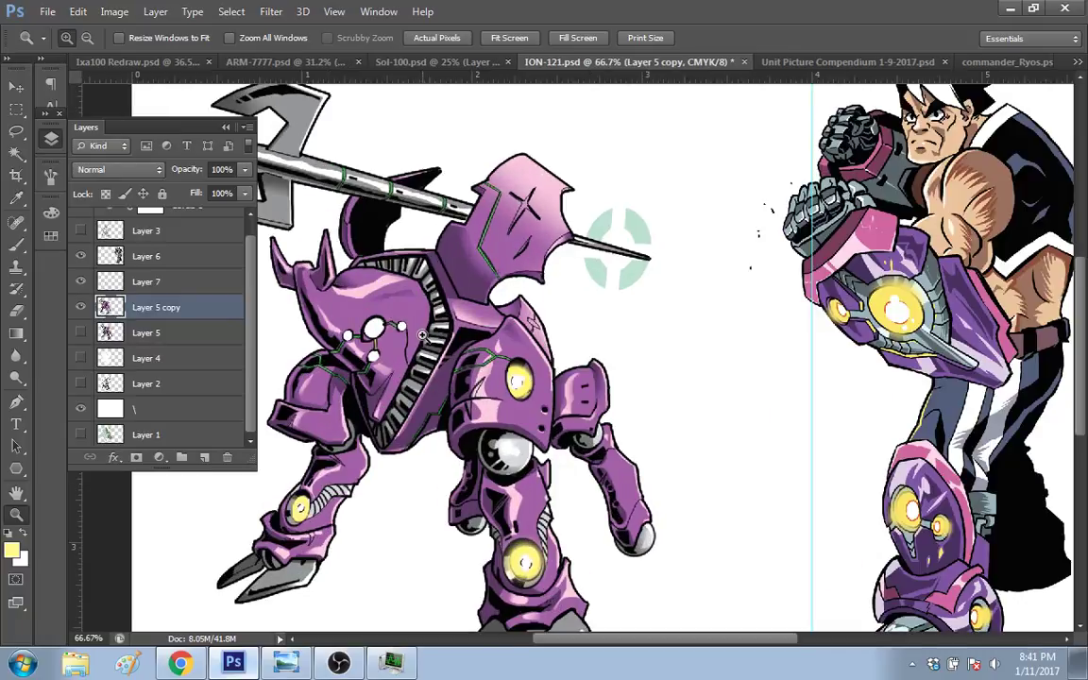
left_click(422, 334)
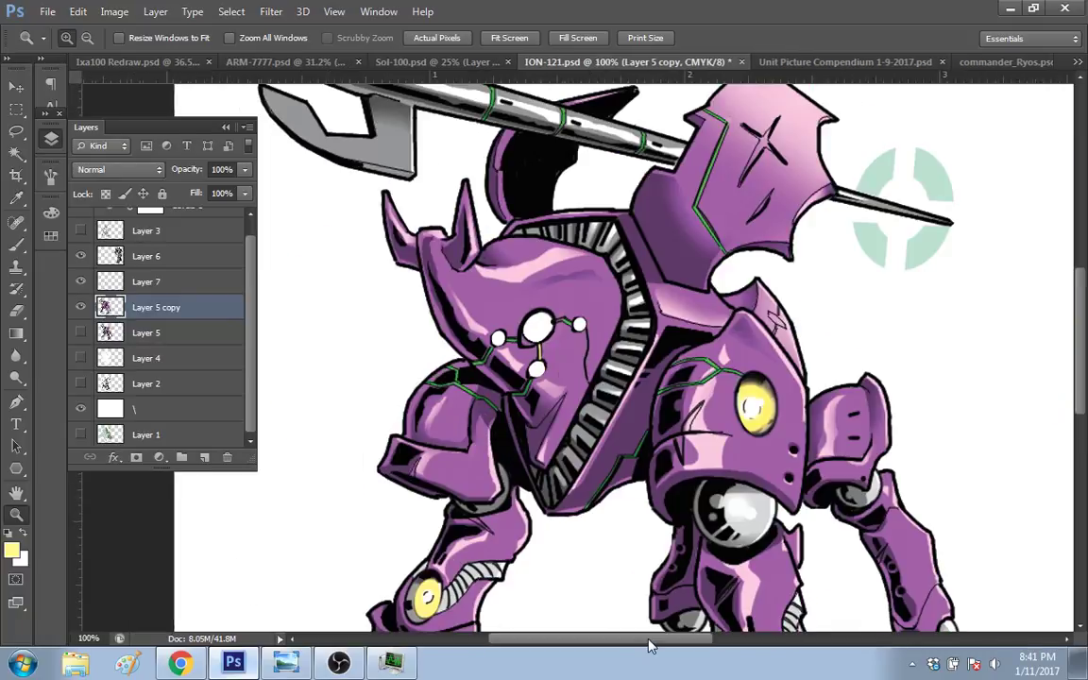
left_click_drag(649, 645, 640, 645)
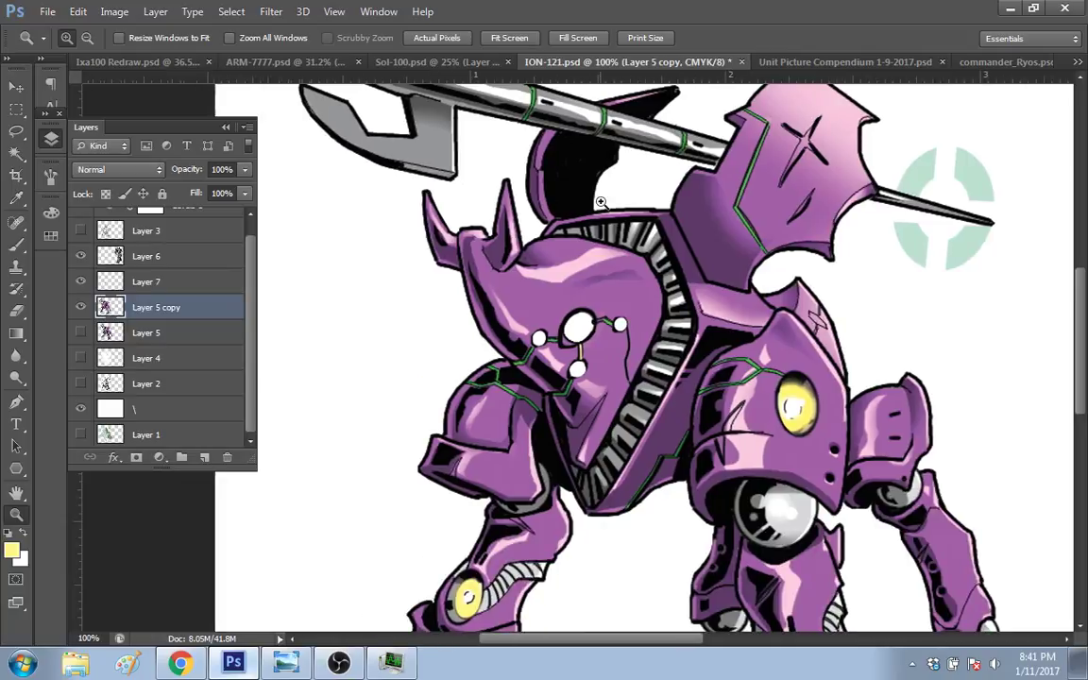
key("e")
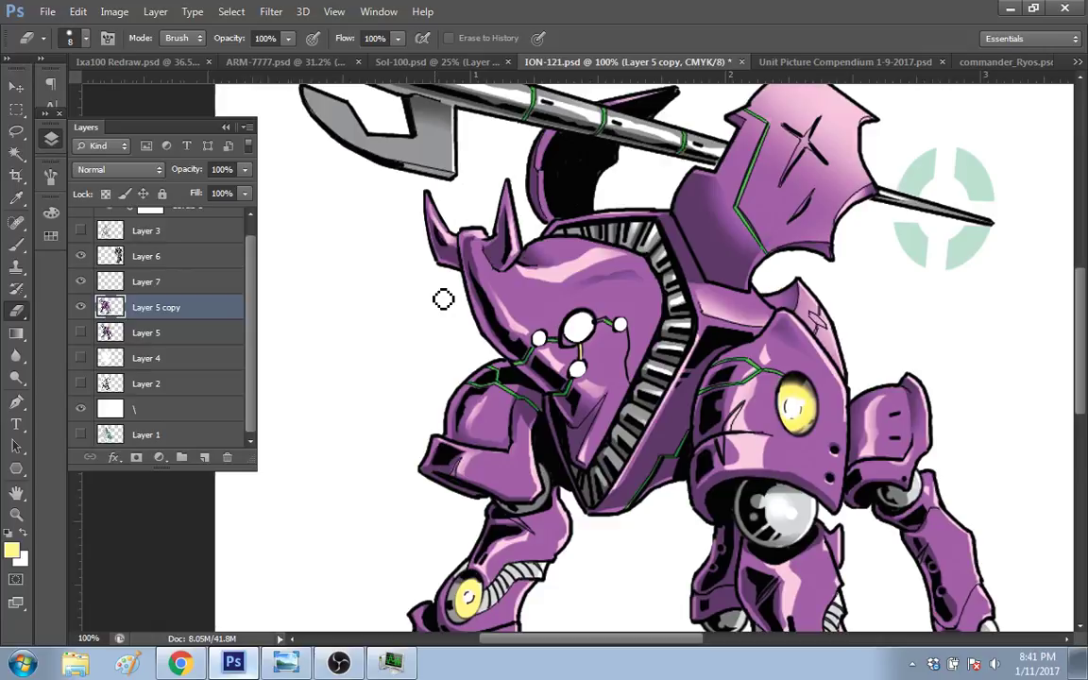
key("z")
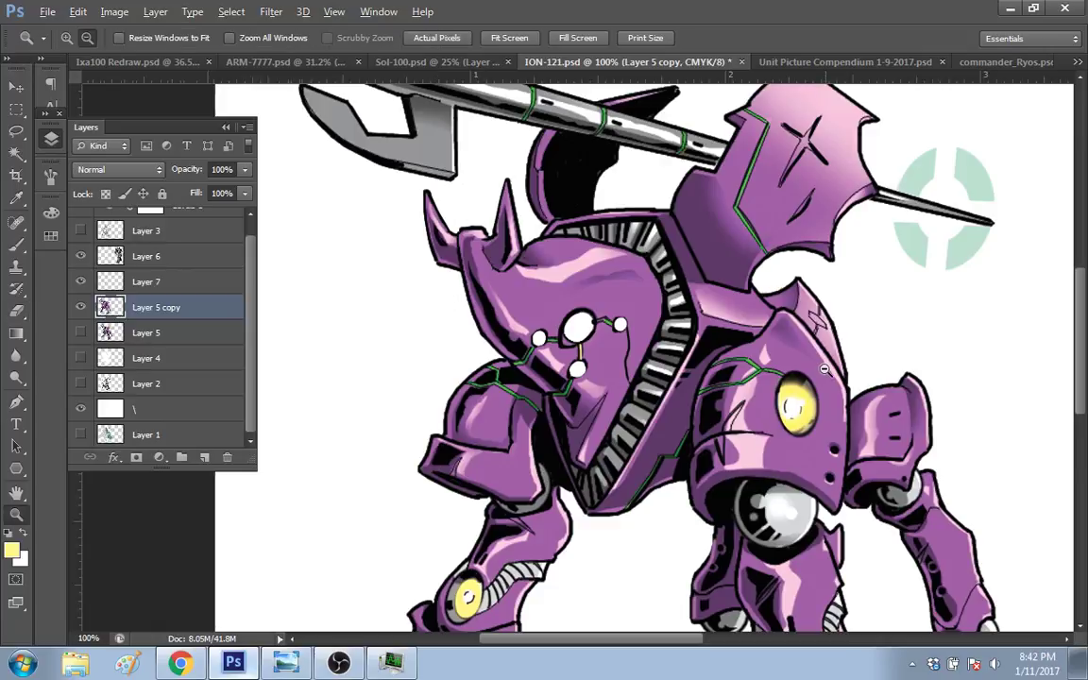
left_click(824, 370, "alt")
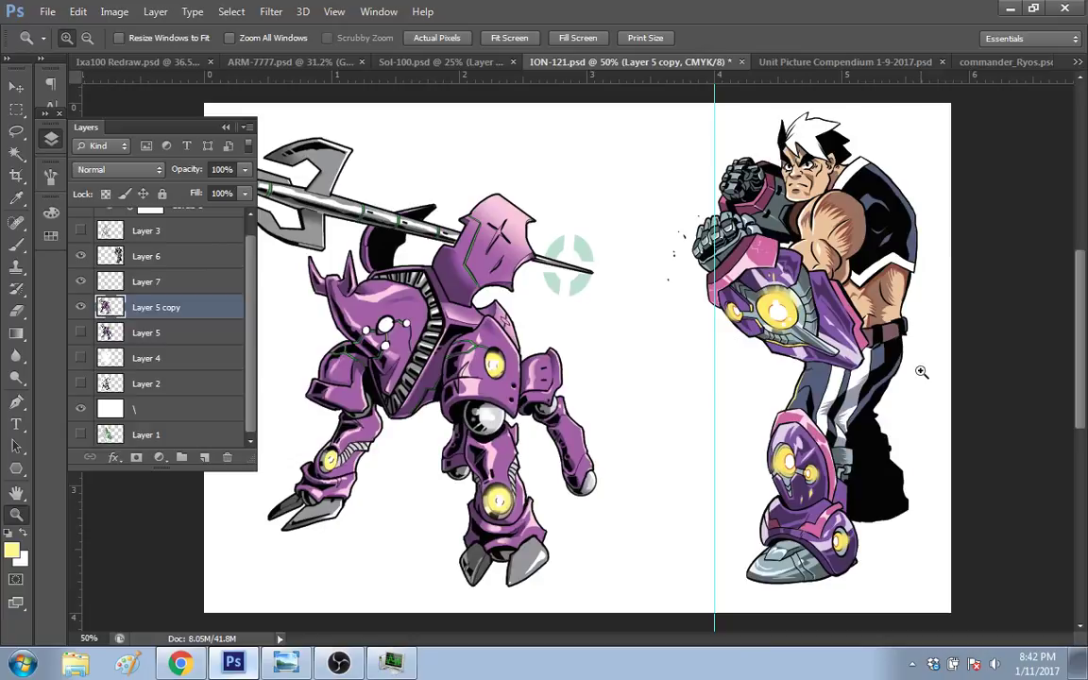
left_click(494, 549)
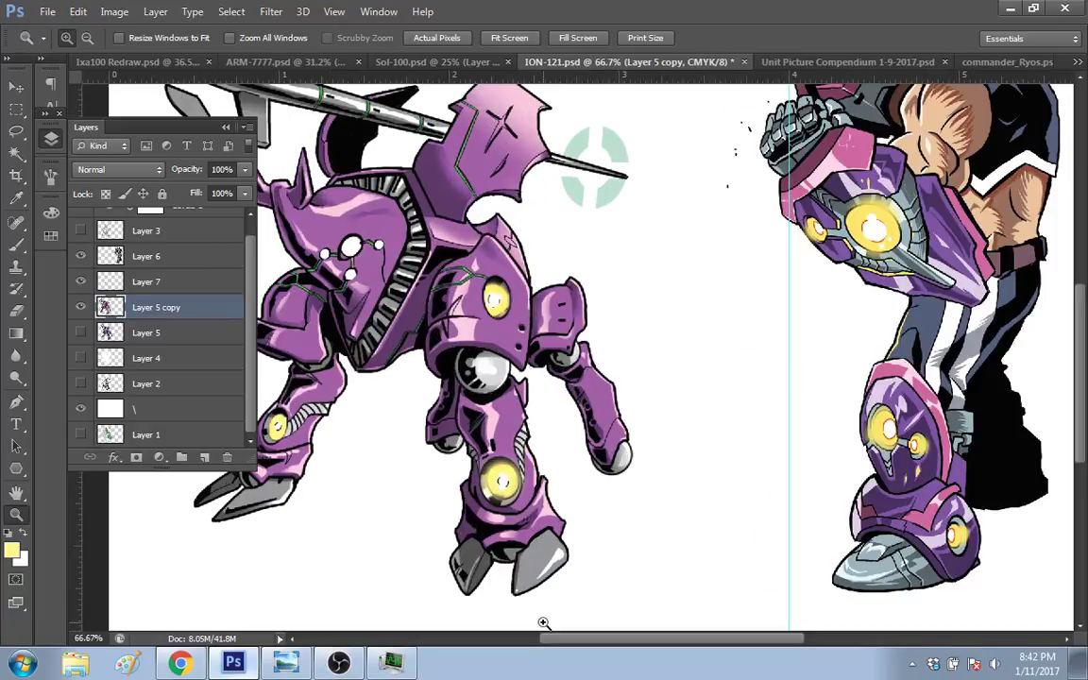
left_click(614, 510)
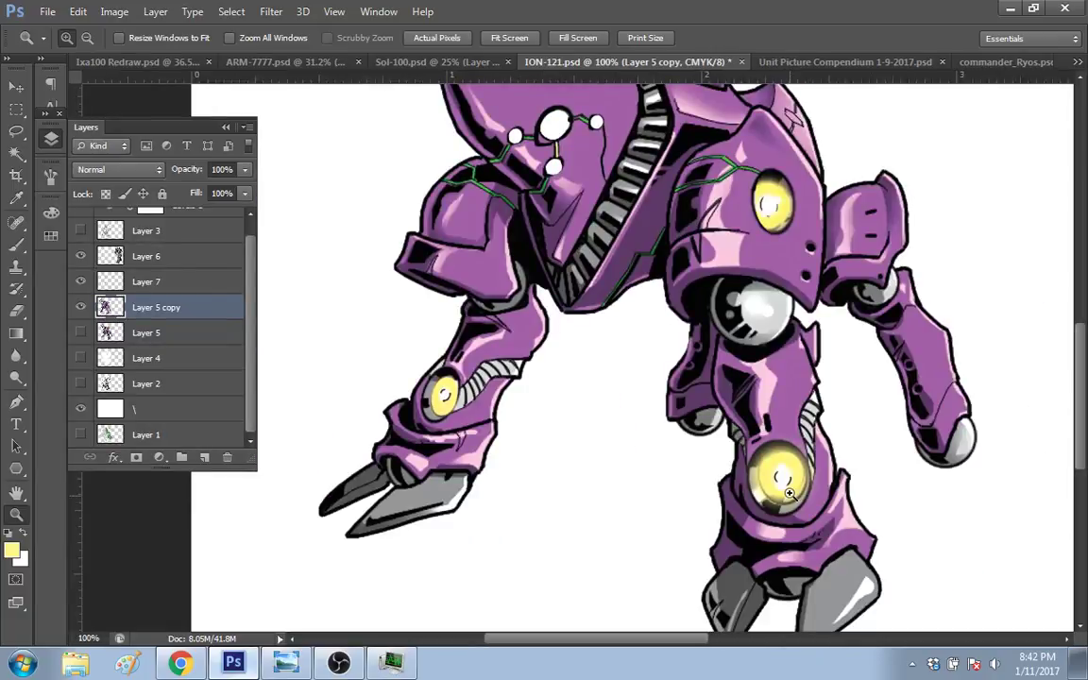
left_click(974, 385, "alt")
left_click(978, 363, "alt")
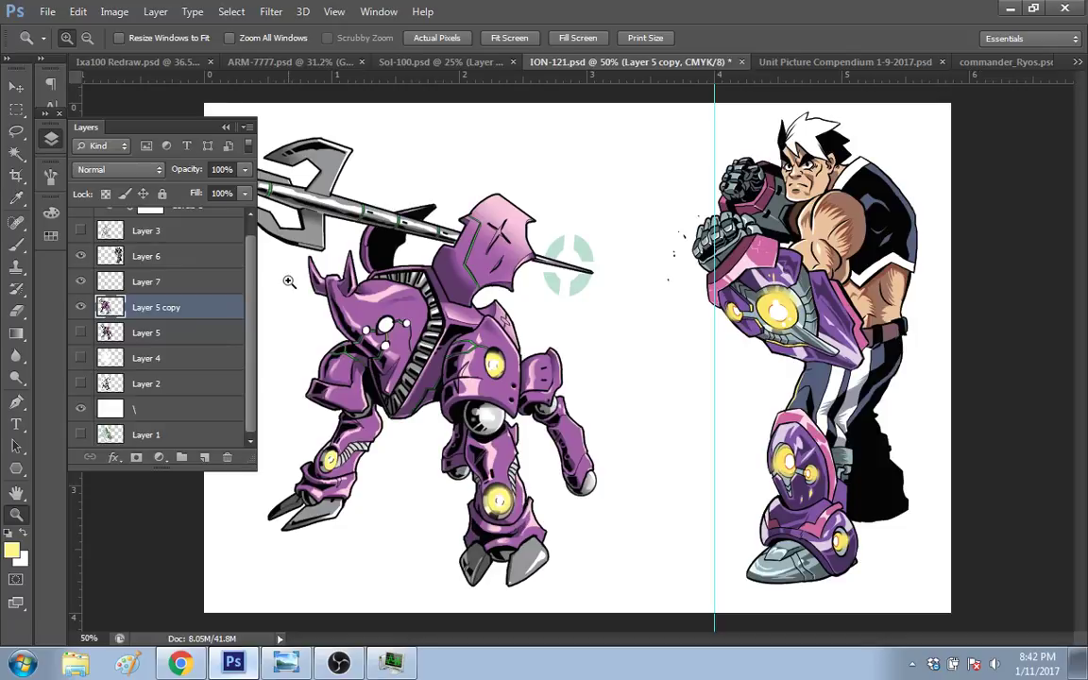
Step: Hatch the lower edge of the robot head's large light with fine black brush strokes
left_click(51, 139)
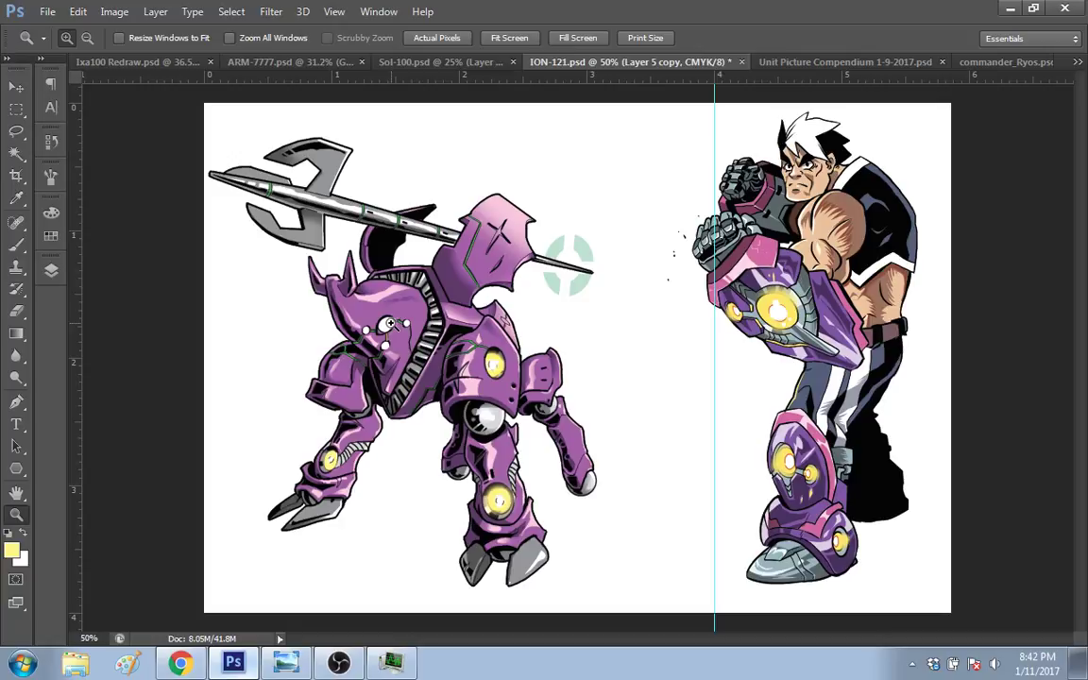
left_click(389, 324)
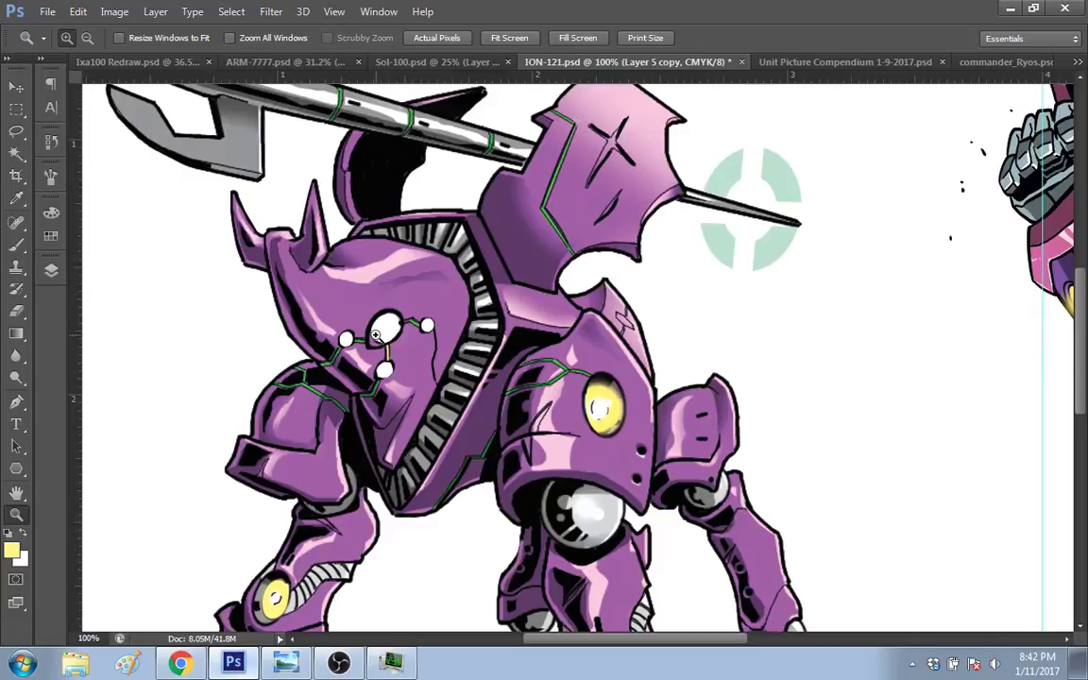
key("b")
key("d")
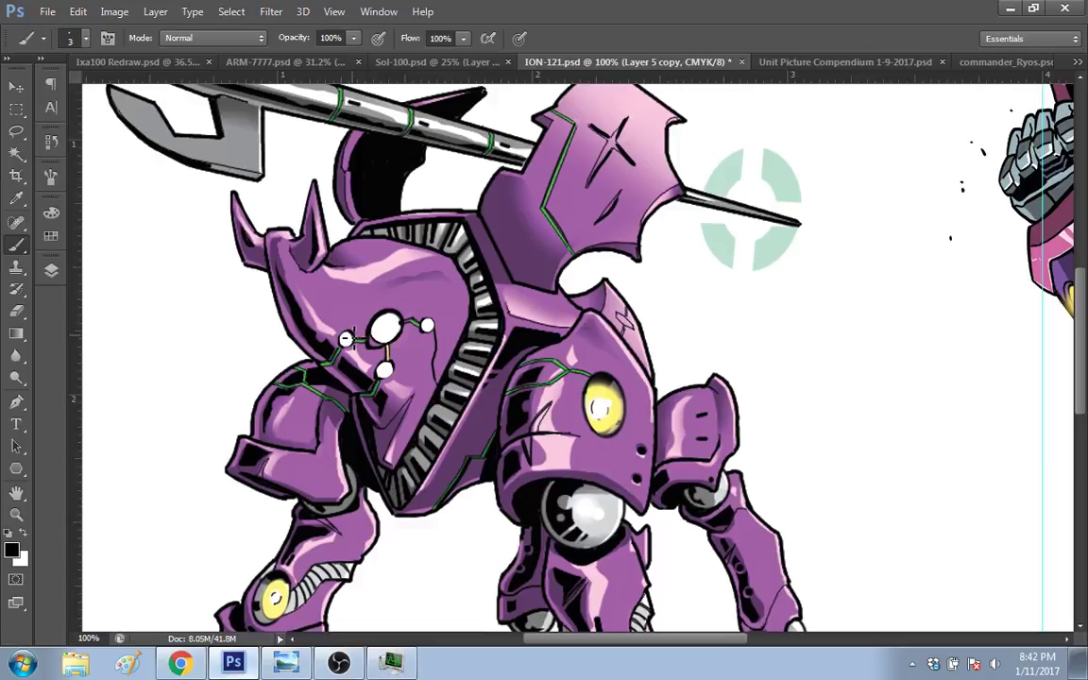
left_click(345, 338)
left_click_drag(371, 254, 388, 250)
left_click_drag(714, 642, 728, 643)
mouse_move(1080, 302)
left_mouse_down()
mouse_move(1071, 357)
mouse_move(1073, 294)
left_mouse_up()
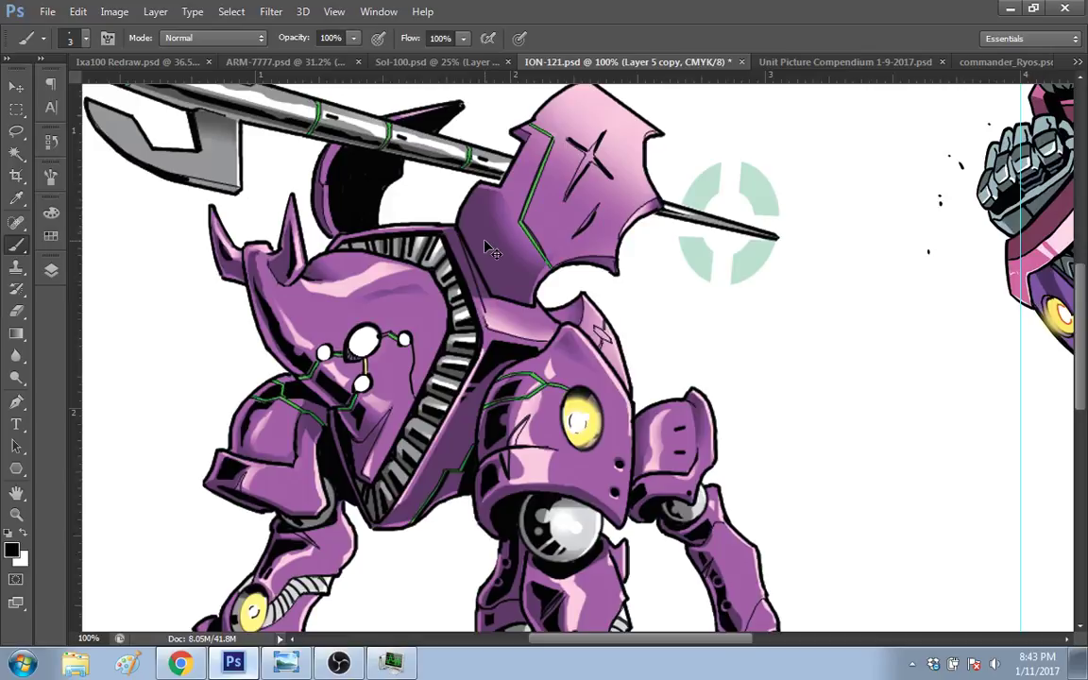
Step: Touch up the lower corner of the front shoulder armour, above the knee ball, with dark purple sampled from the armour
left_click_drag(718, 651, 650, 650)
left_click(1013, 401, "alt")
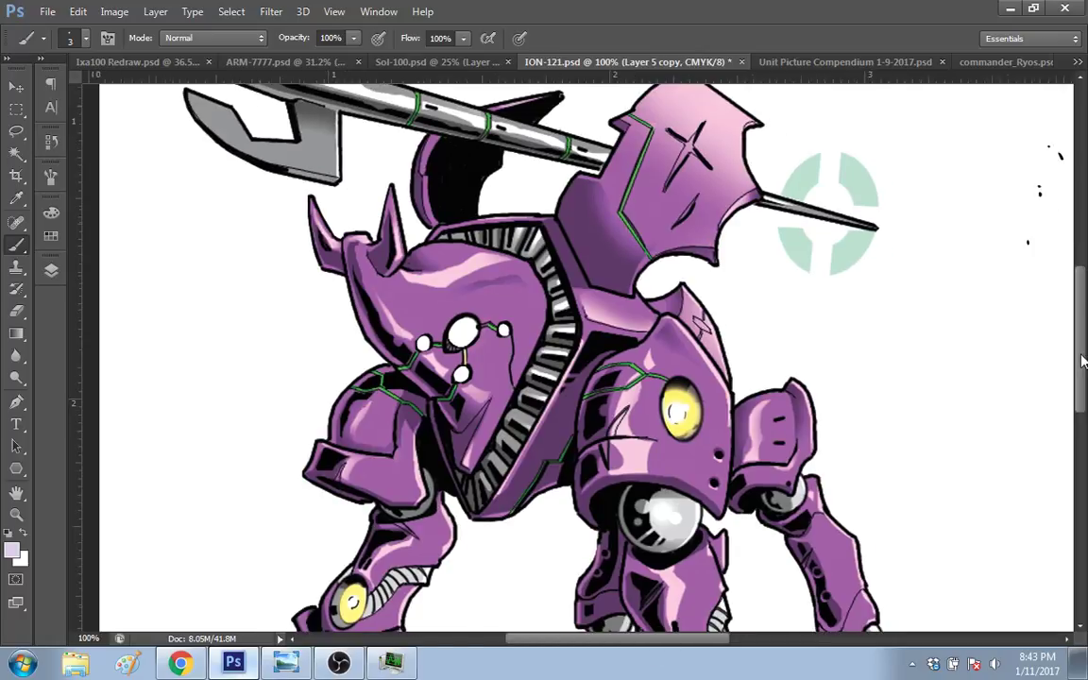
left_click_drag(1084, 360, 1074, 395)
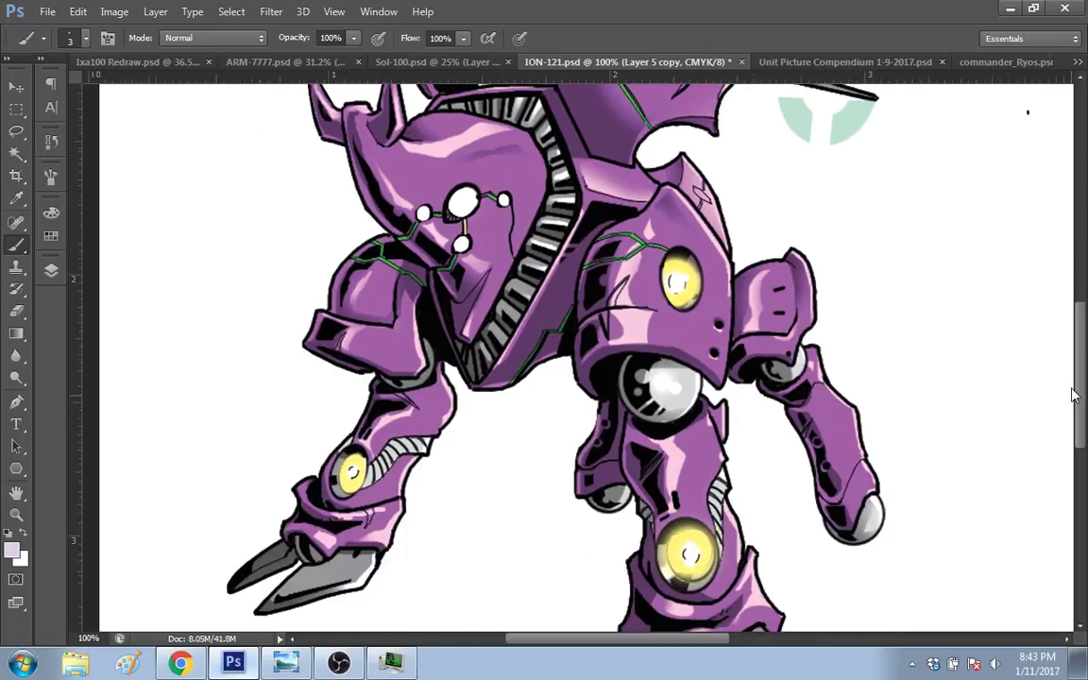
scroll(713, 642, "up", 2)
mouse_move(713, 643)
left_mouse_down()
mouse_move(764, 638)
mouse_move(717, 639)
left_mouse_up()
left_click(698, 407, "alt")
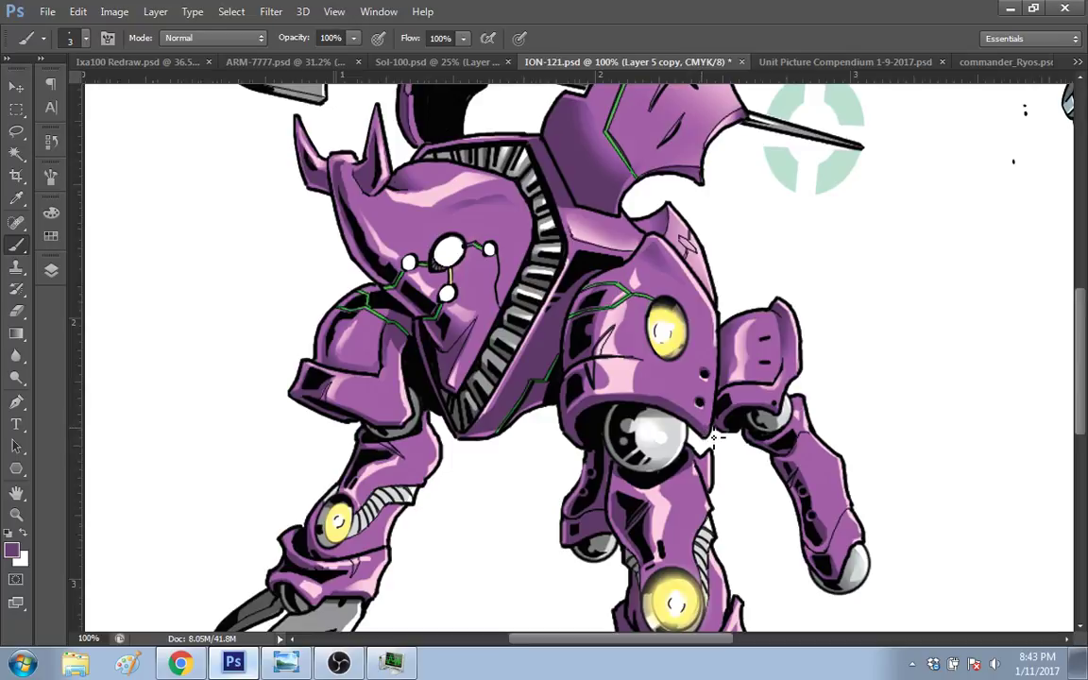
left_click_drag(717, 421, 710, 432)
Step: Switch to Chrome to check the Twitch stream and its chat, and return to the ION-121 document in Photoshop
left_click(184, 666)
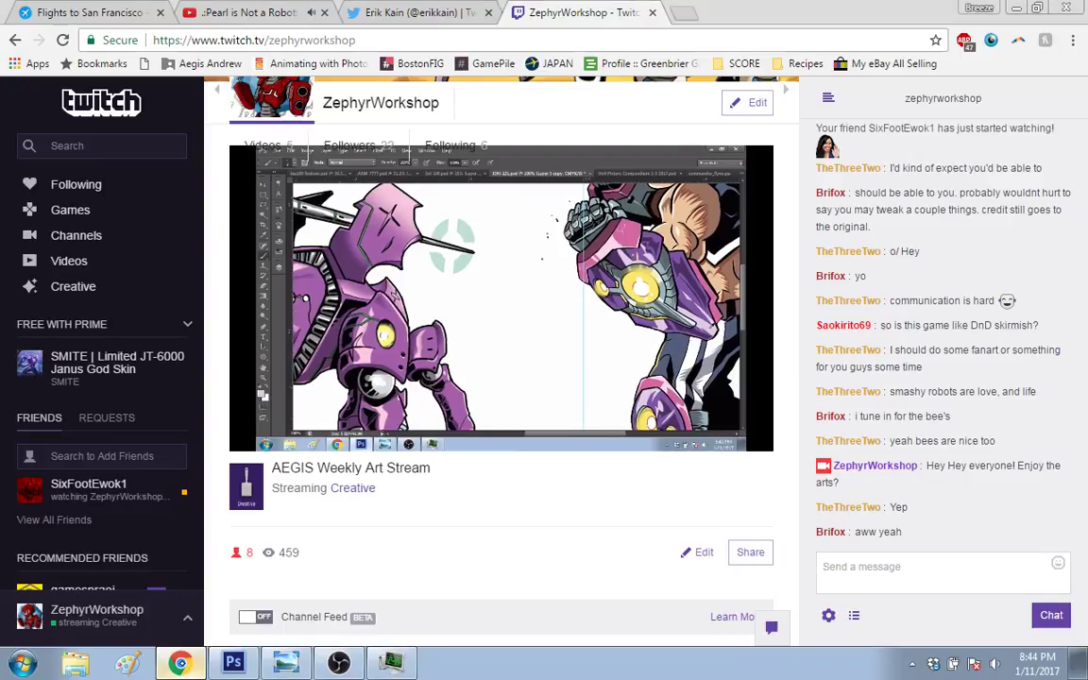
key("alt+Tab")
Step: Set the foreground colour to the nearest web-safe black and darken the thin rear claw of the robot's outstretched front foot
left_click_drag(1084, 366, 1077, 423)
key("d")
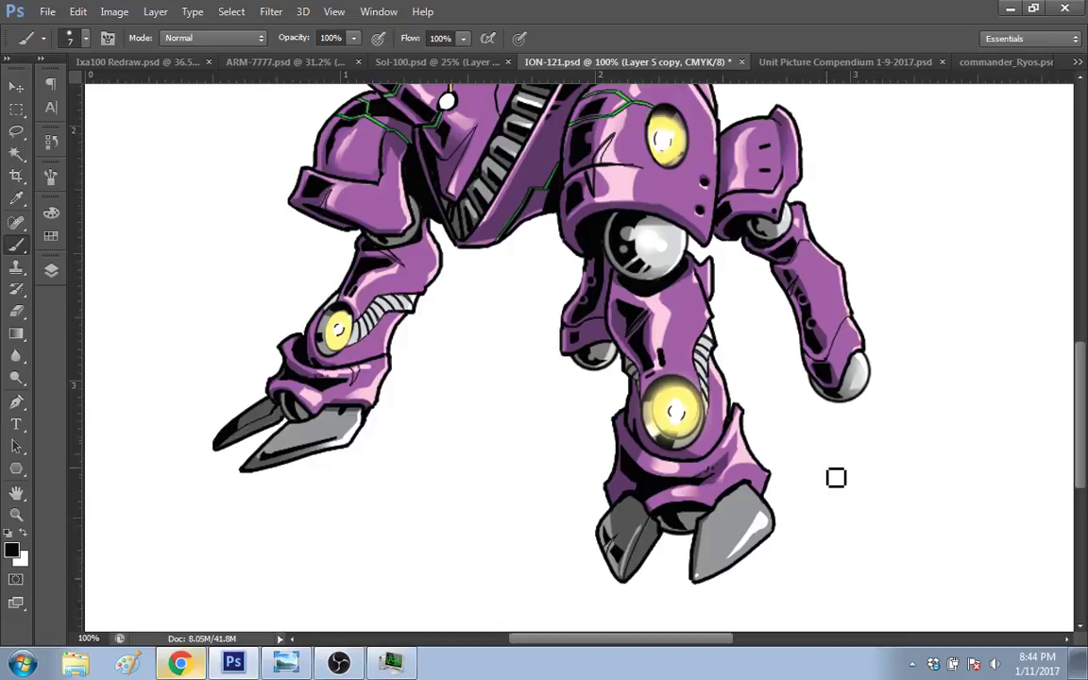
left_click(11, 550)
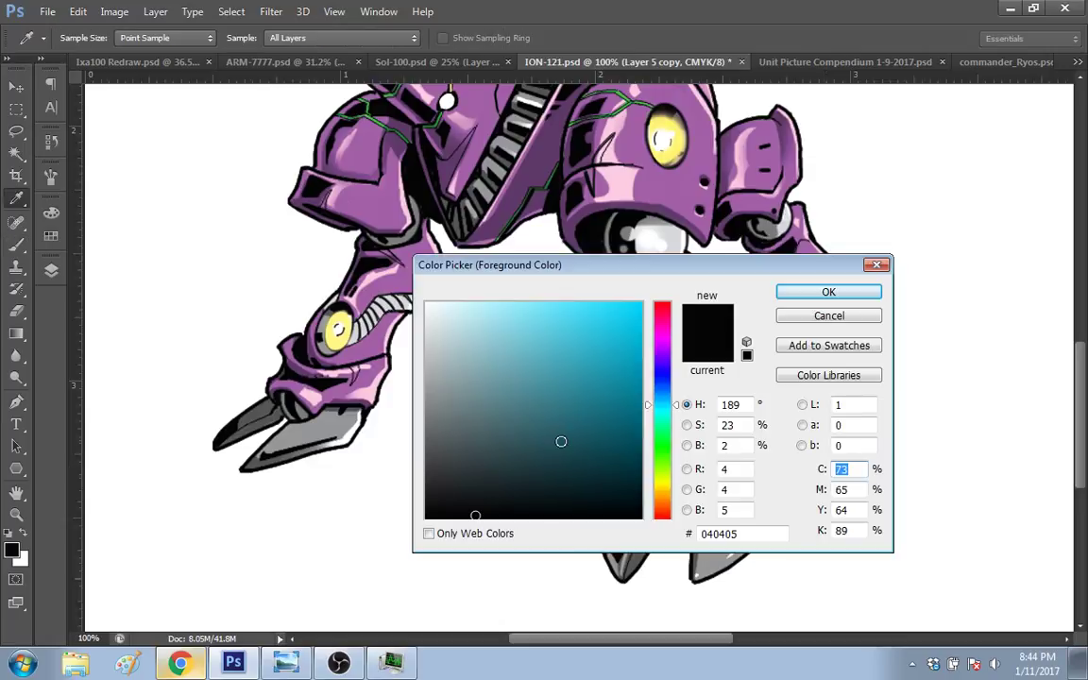
left_click(747, 355)
key("Return")
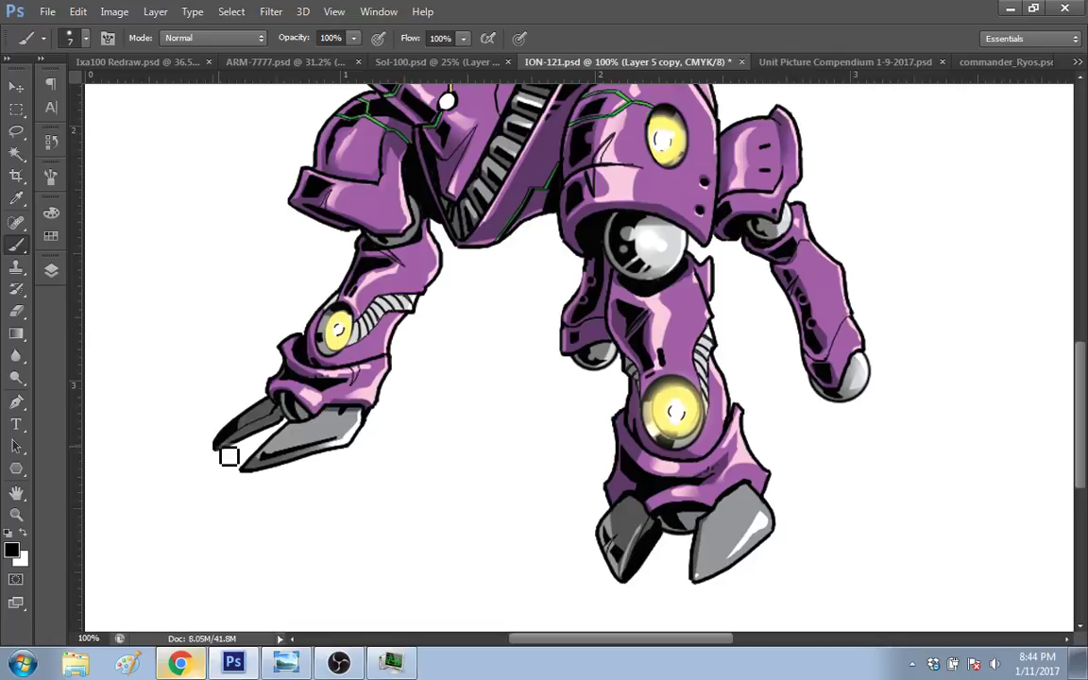
left_click_drag(230, 457, 289, 421)
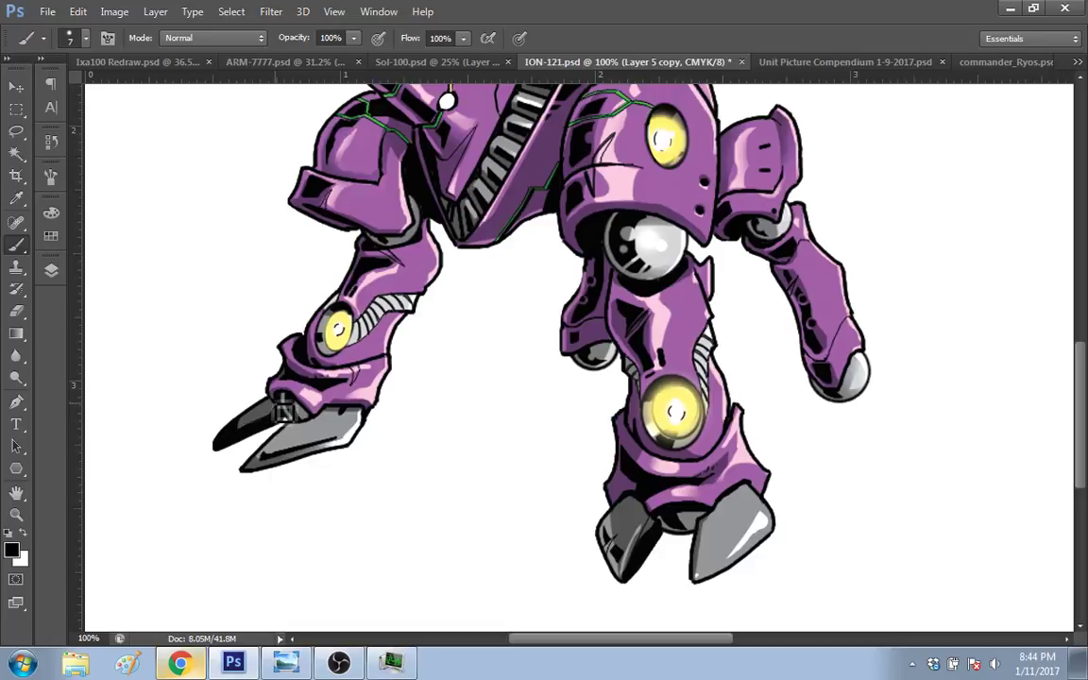
Step: Examine the shading on the robot's legs, claws and head up close
left_click_drag(1077, 373, 1068, 334)
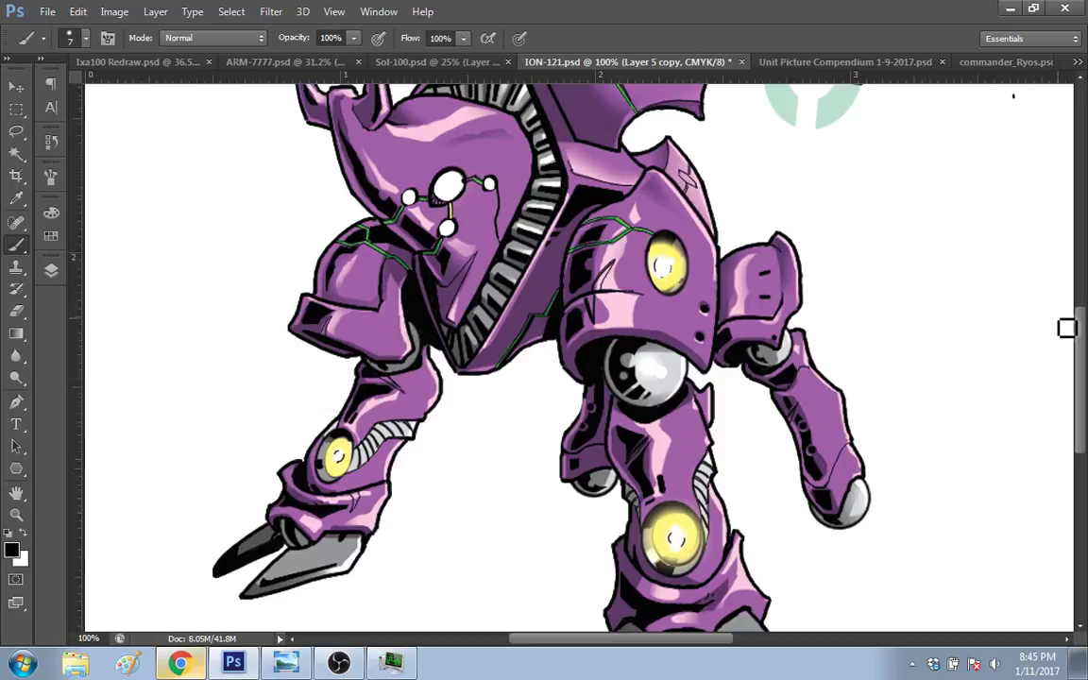
mouse_move(1078, 328)
left_mouse_down()
mouse_move(1077, 377)
mouse_move(638, 361)
left_mouse_up()
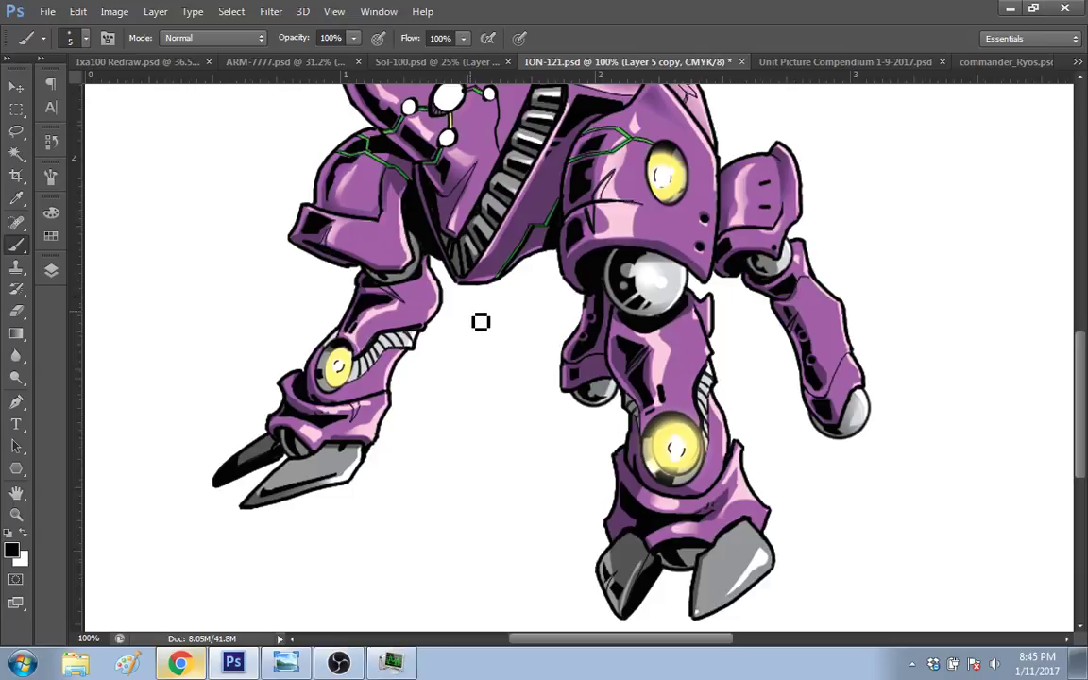
left_click_drag(1077, 402, 1076, 388)
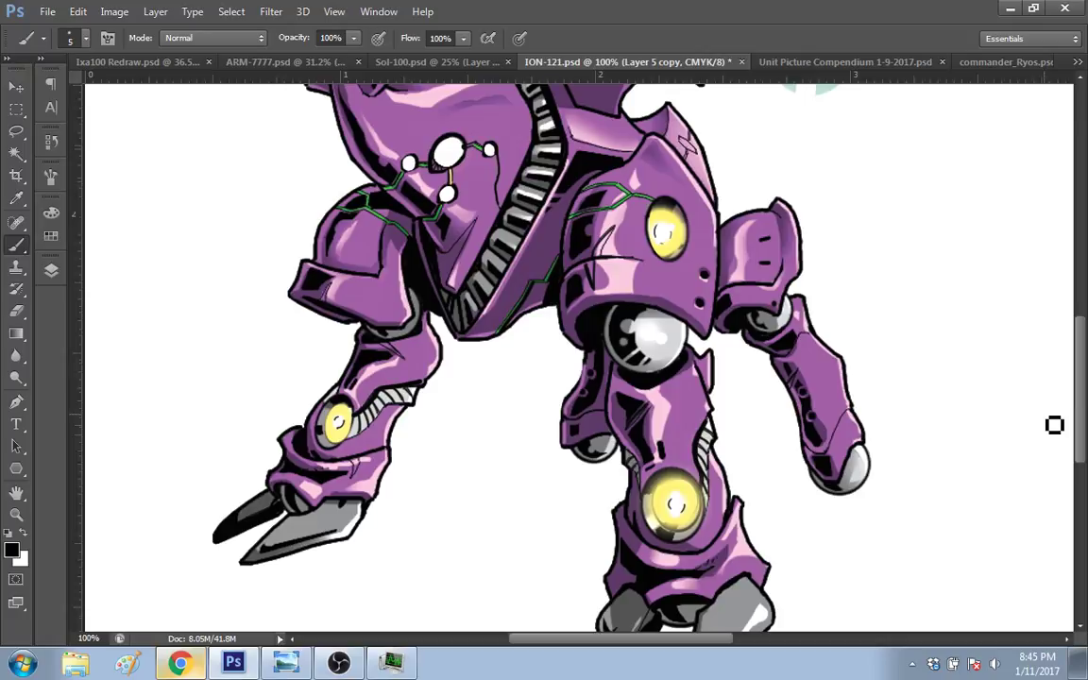
left_click_drag(1080, 408, 1055, 432)
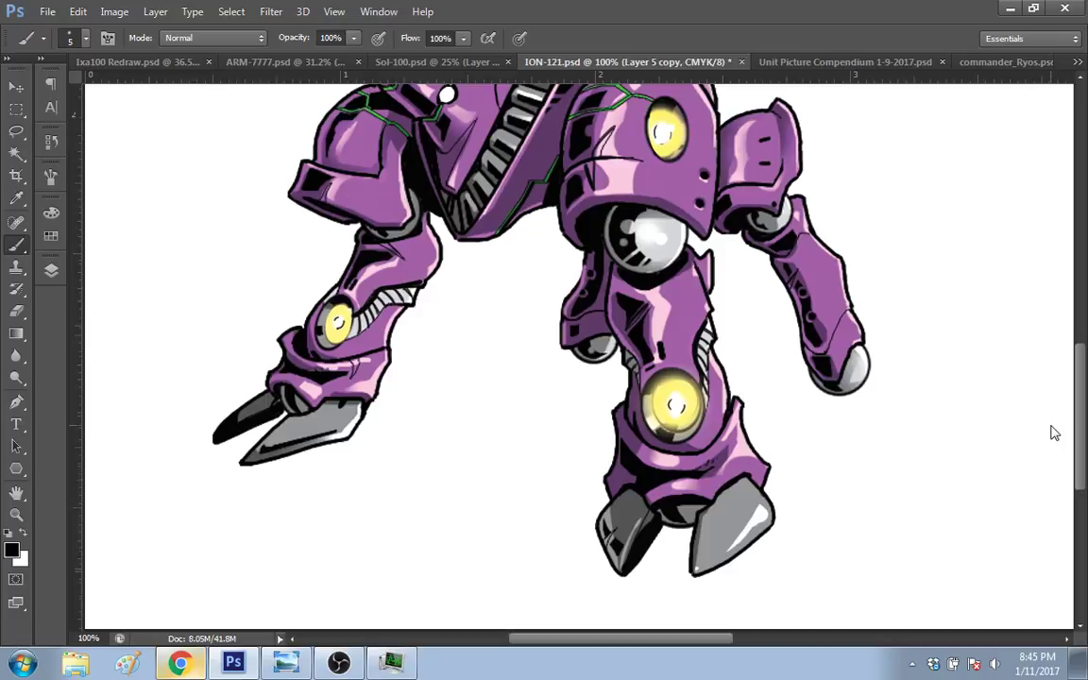
scroll(1054, 432, "up", 5)
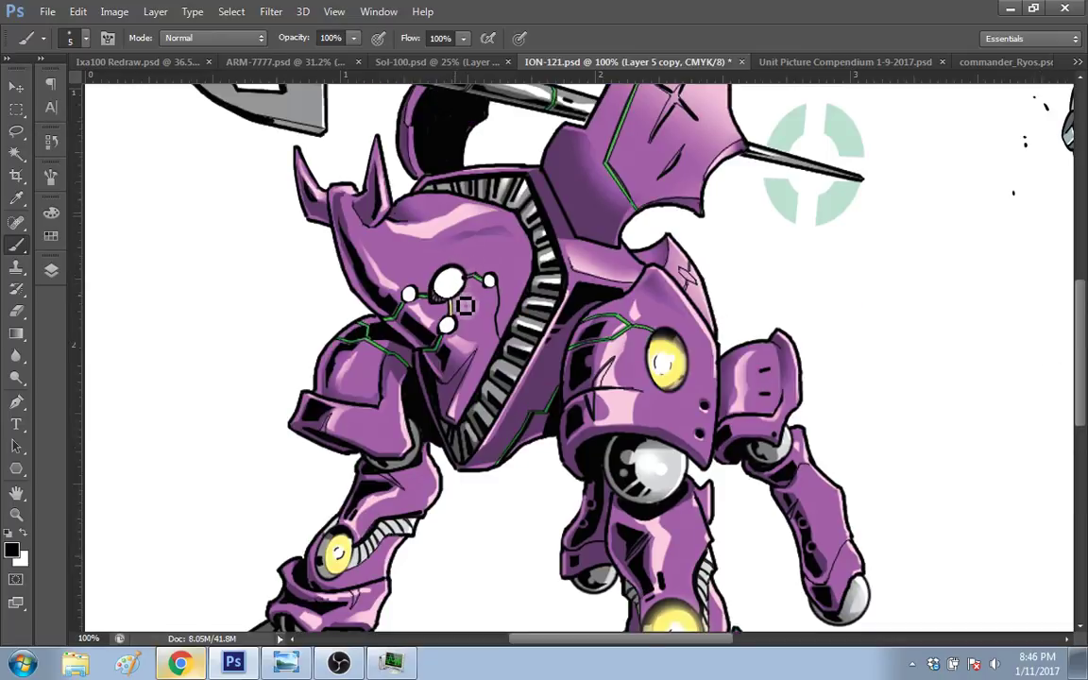
Step: Paint a light pink highlight along the panel line on the purple robot's head, using a sampled colour and a 2 px brush
left_click_drag(481, 290, 493, 279)
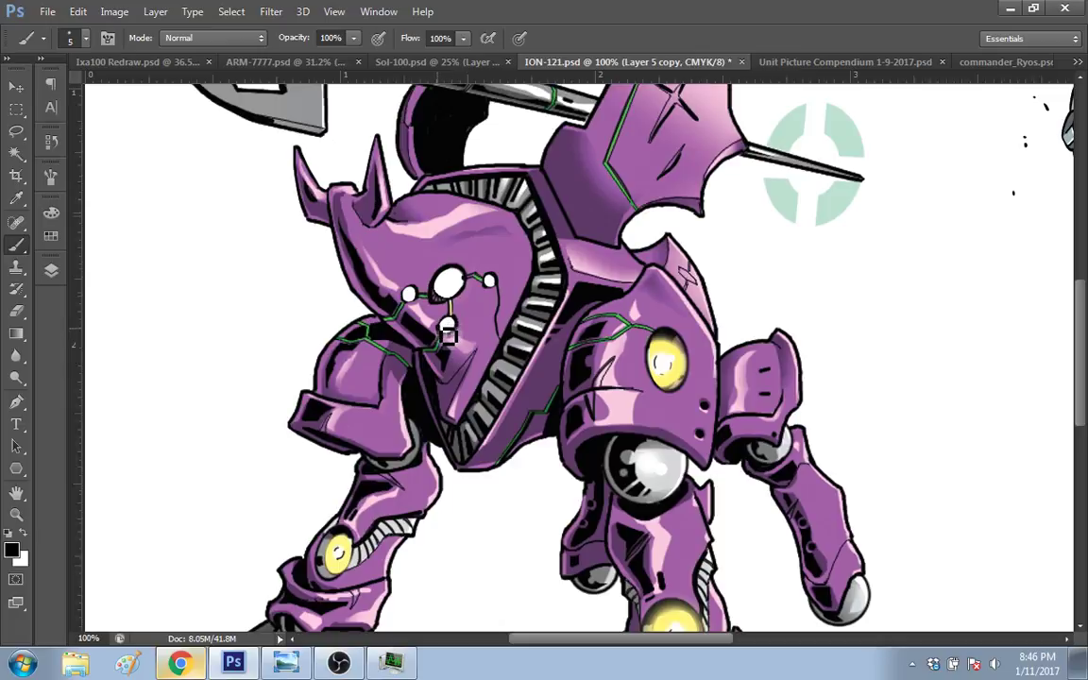
key("bracketleft")
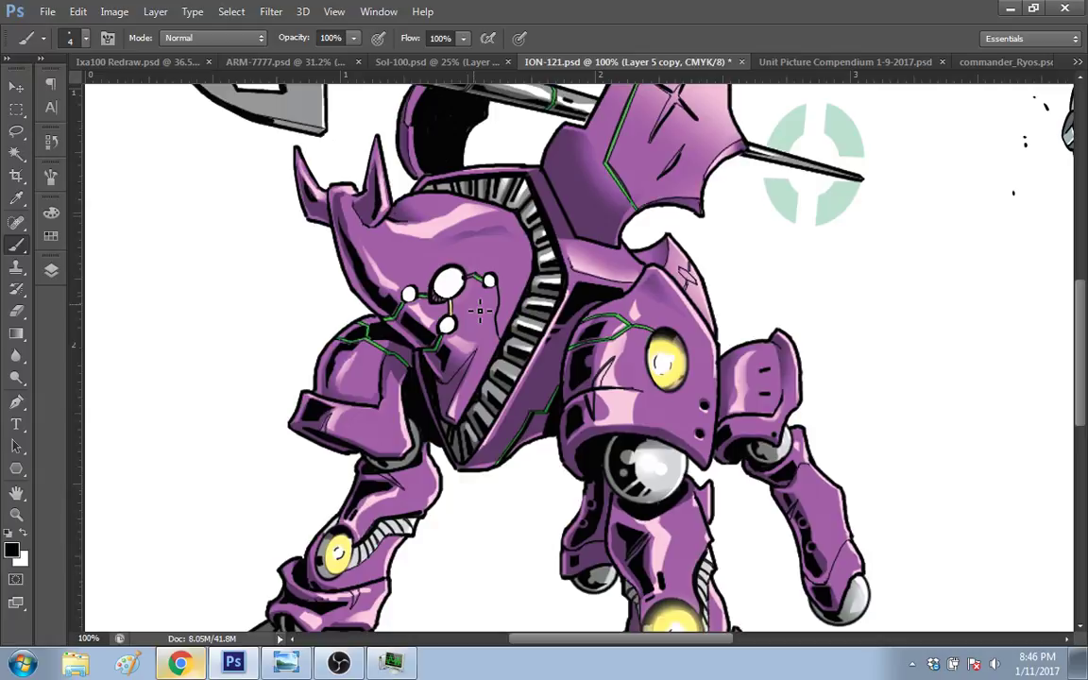
mouse_move(1080, 317)
left_mouse_down()
mouse_move(1071, 366)
mouse_move(1062, 291)
left_mouse_up()
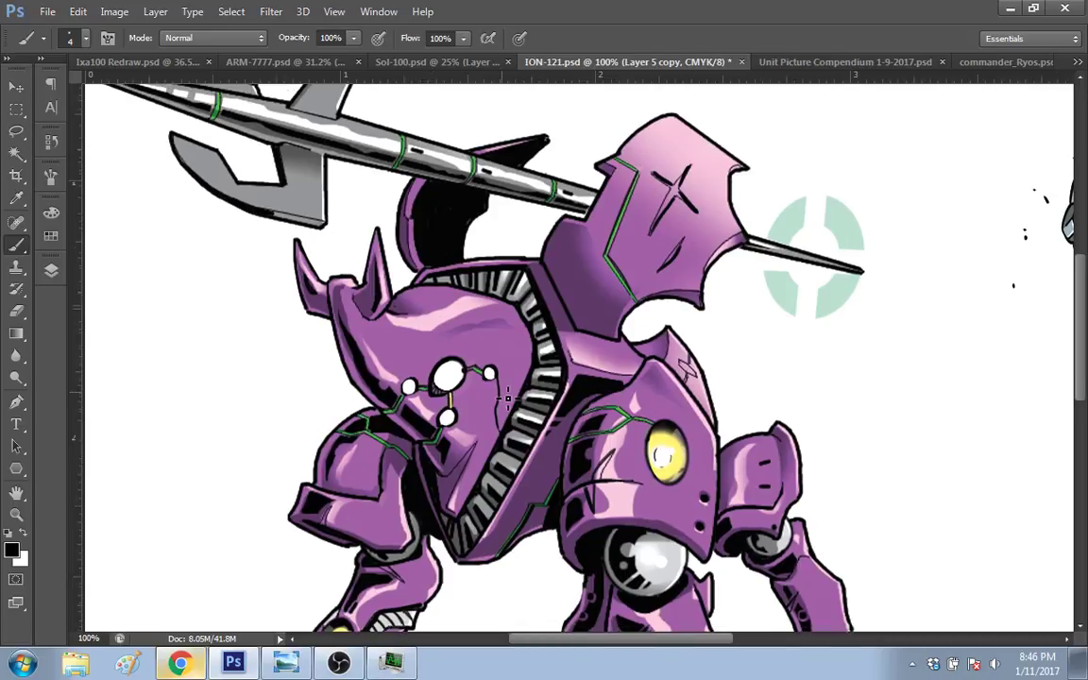
left_click(425, 270, "alt")
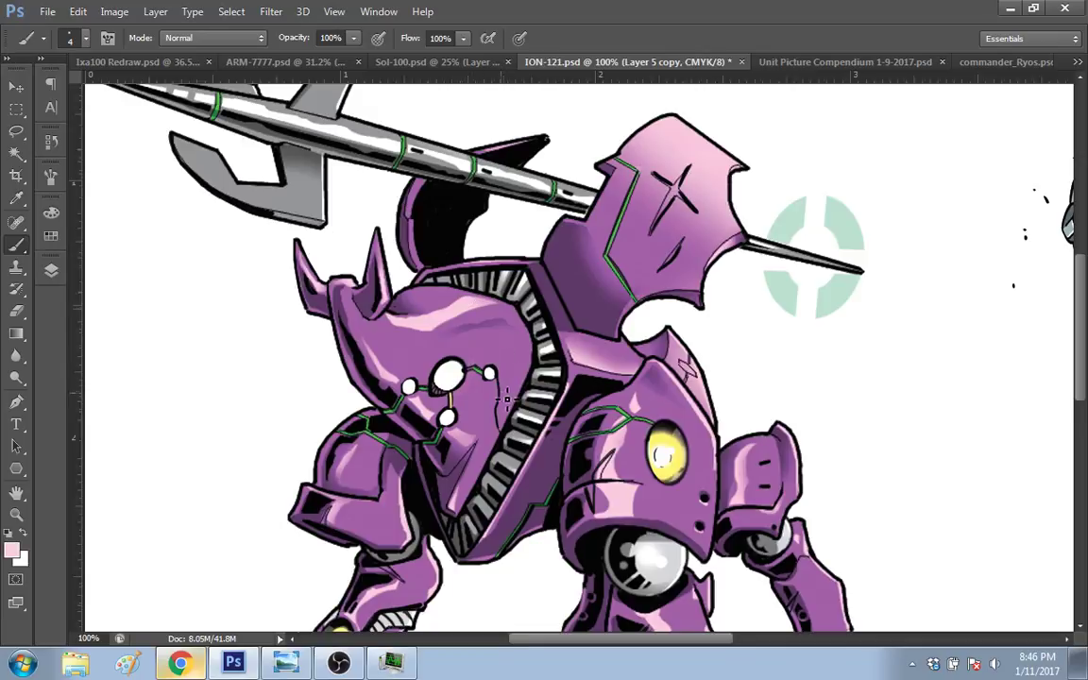
left_click_drag(496, 373, 511, 398)
key("bracketleft")
key("bracketleft")
left_click_drag(493, 376, 500, 408)
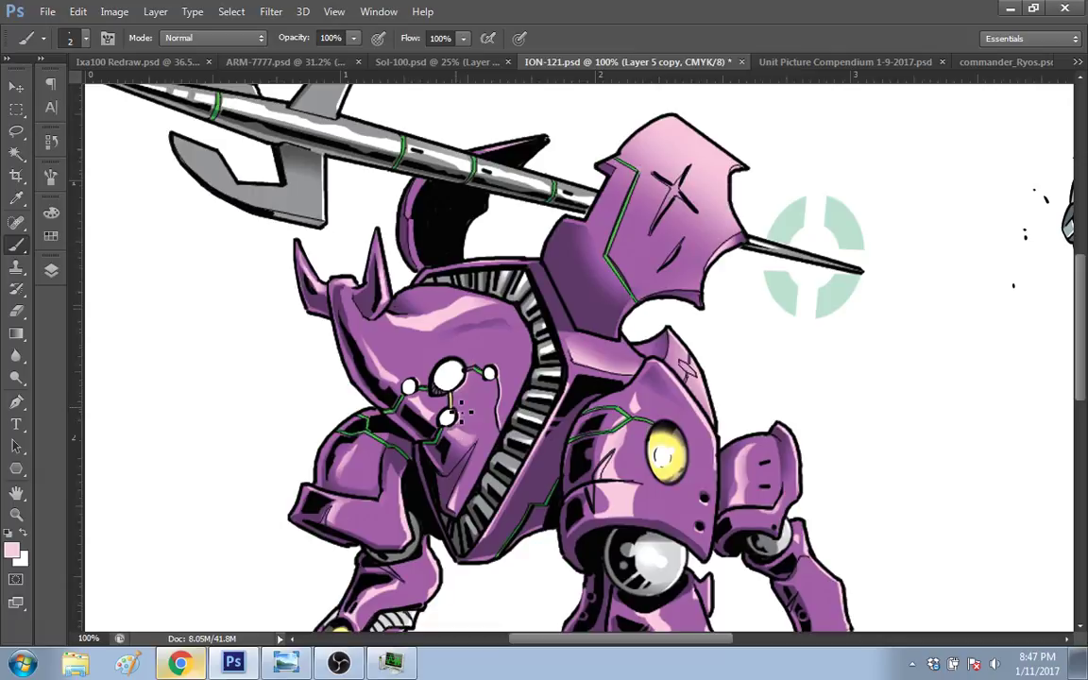
Step: Examine the purple robot's shading from the lance to the feet and compare it with the whole illustration
mouse_move(694, 644)
left_mouse_down()
mouse_move(742, 639)
mouse_move(683, 639)
left_mouse_up()
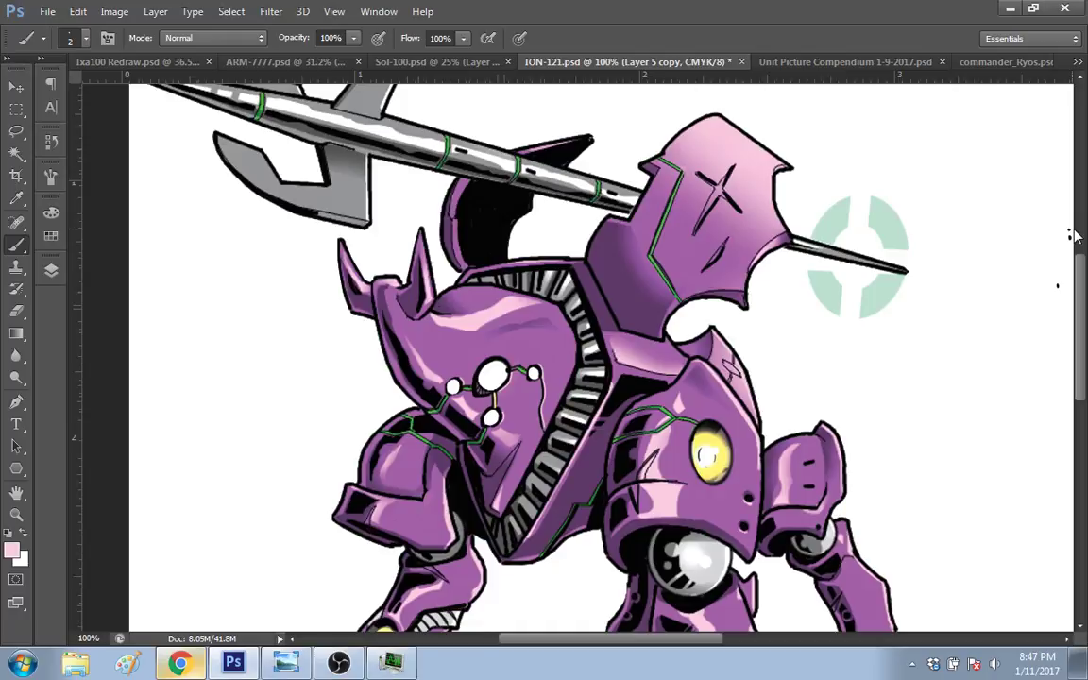
scroll(1083, 301, "down", 3)
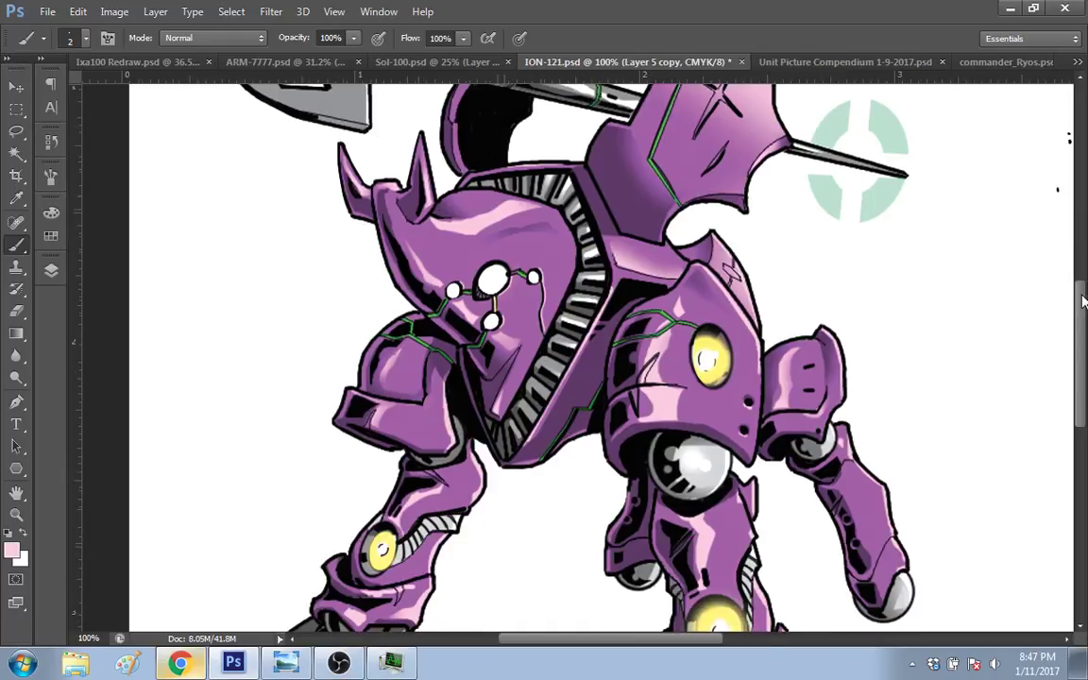
scroll(1083, 300, "down", 2)
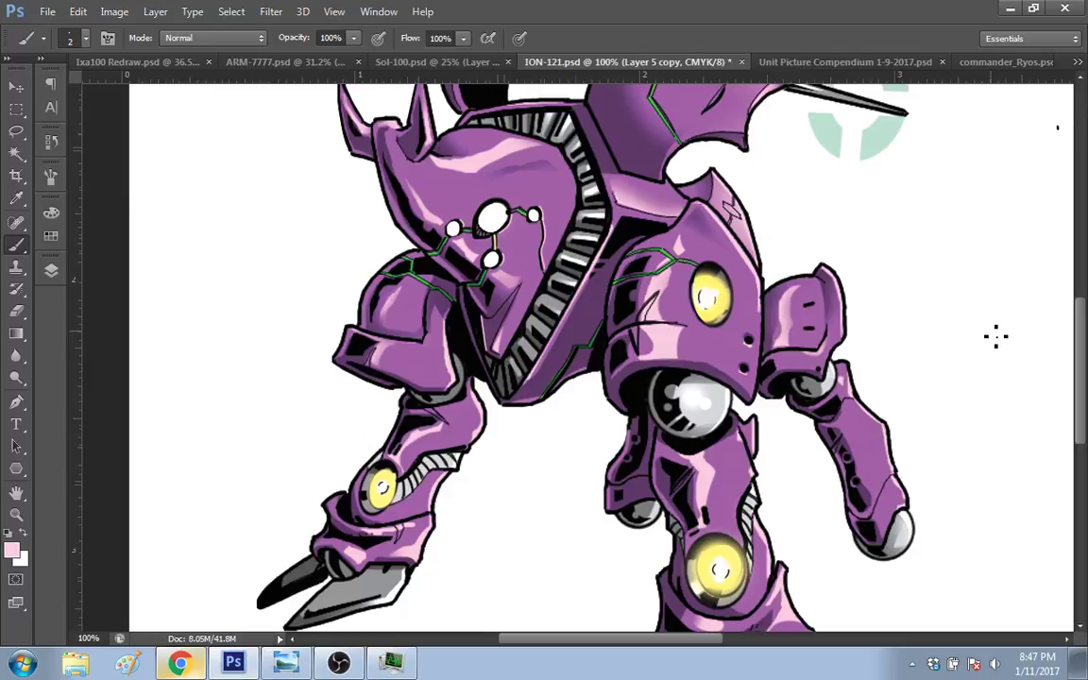
scroll(1077, 340, "down", 3)
scroll(1077, 340, "up", 8)
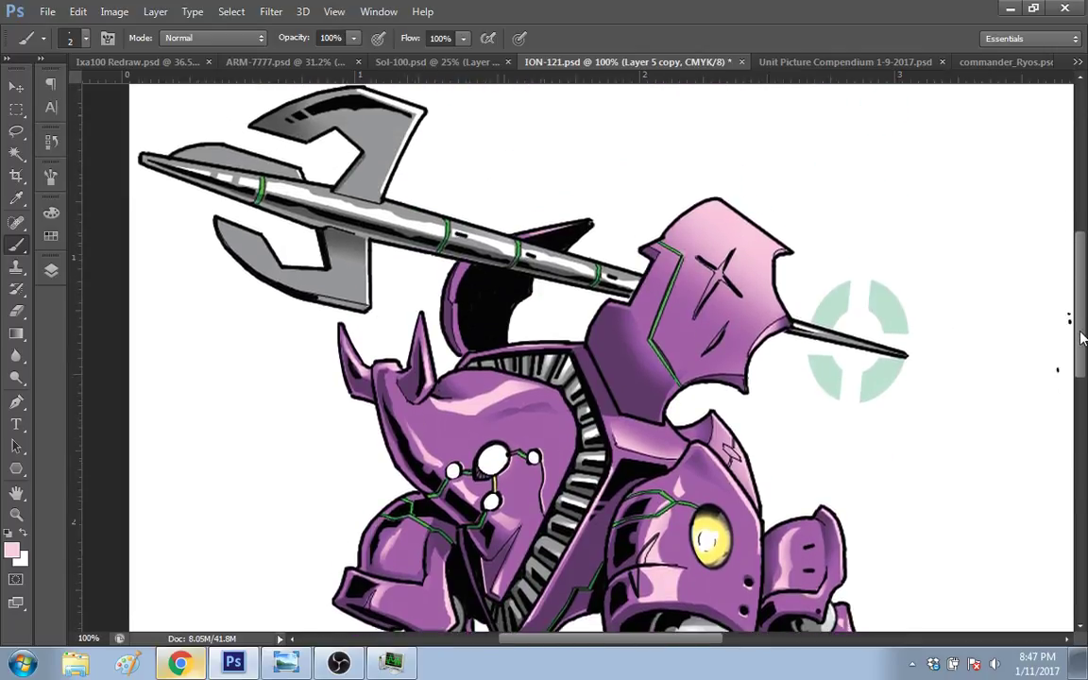
scroll(1080, 348, "up", 1)
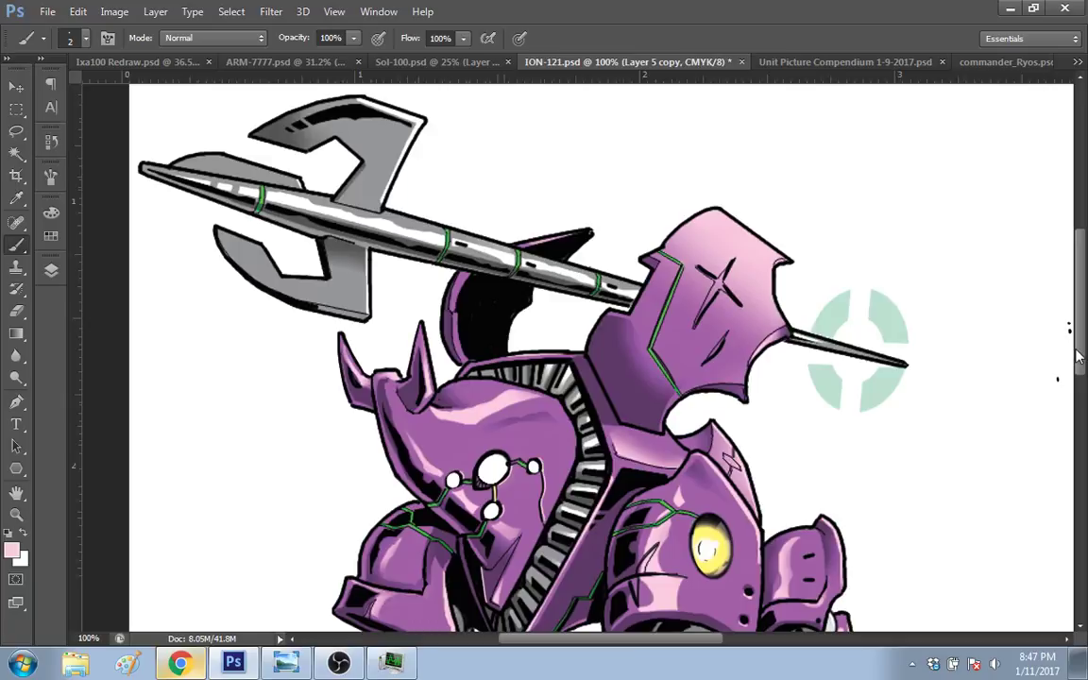
scroll(1078, 357, "down", 3)
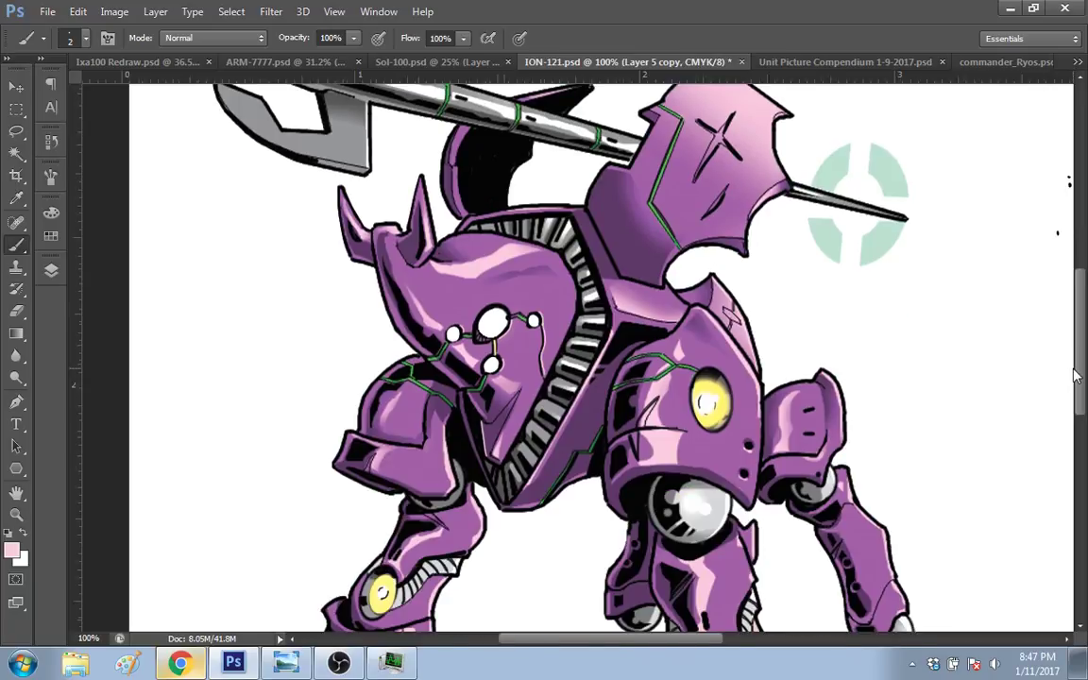
key("z")
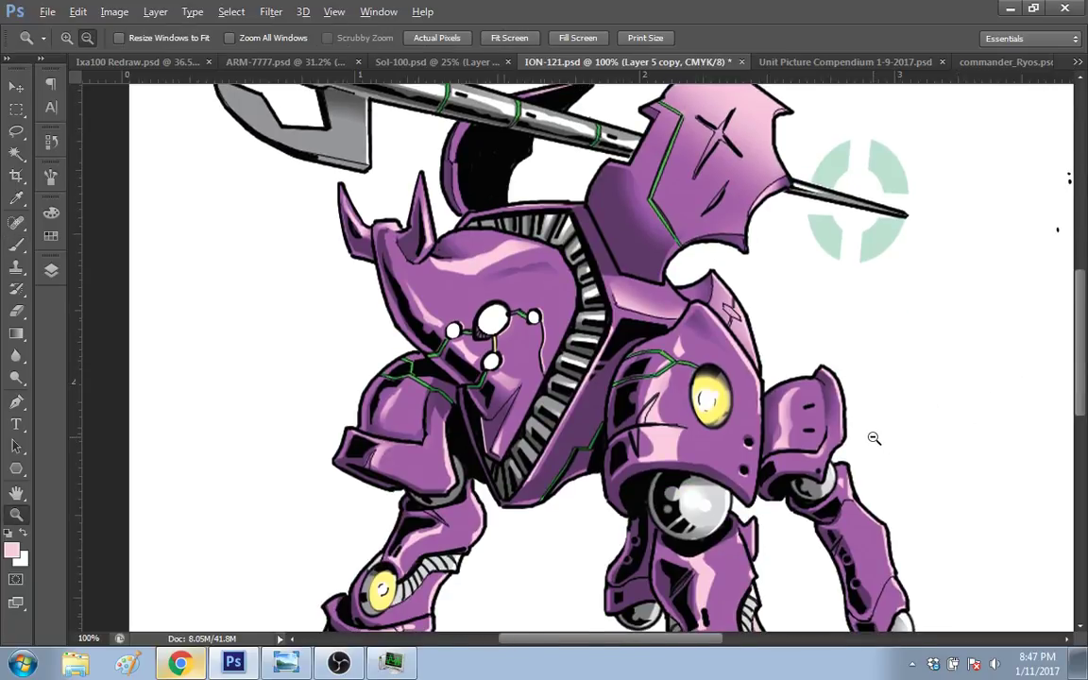
left_click(874, 438, "alt")
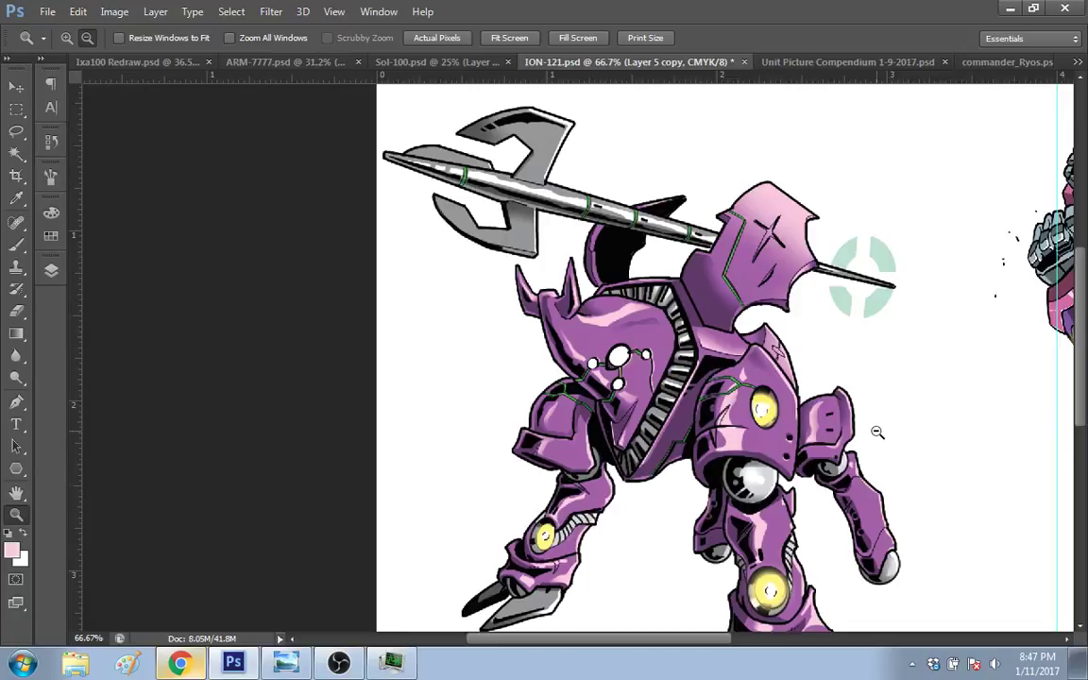
left_click(877, 432, "alt")
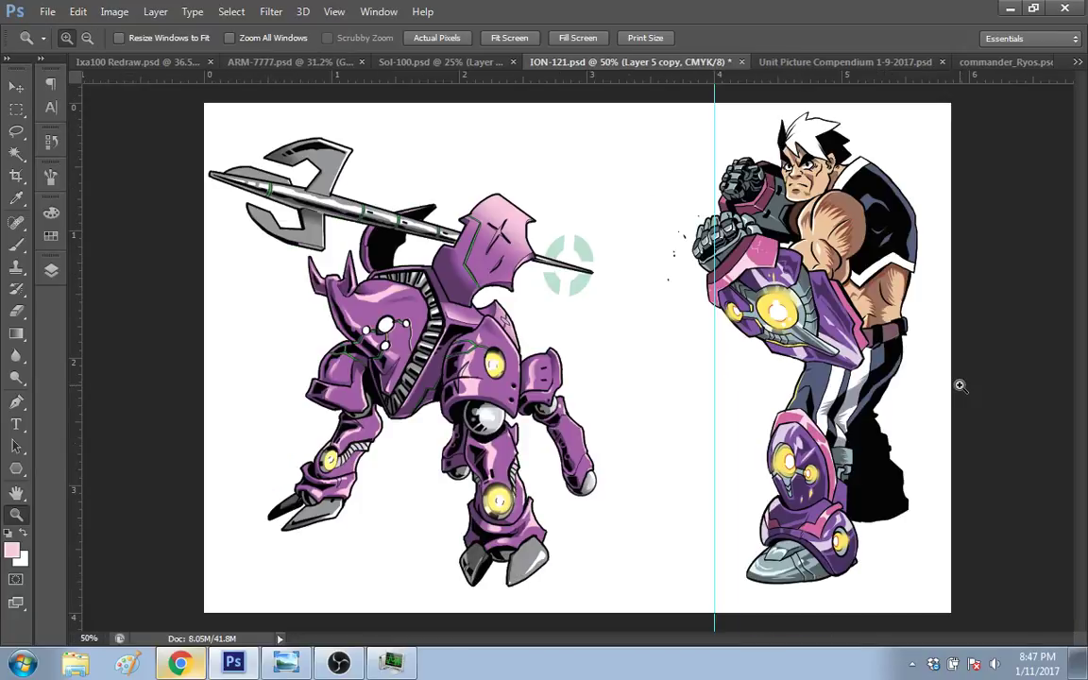
Step: Inspect the shading on the pilot's knee armour and gauntlet, and compare it with the purple robot's body and legs
left_click(804, 511)
left_click(837, 457)
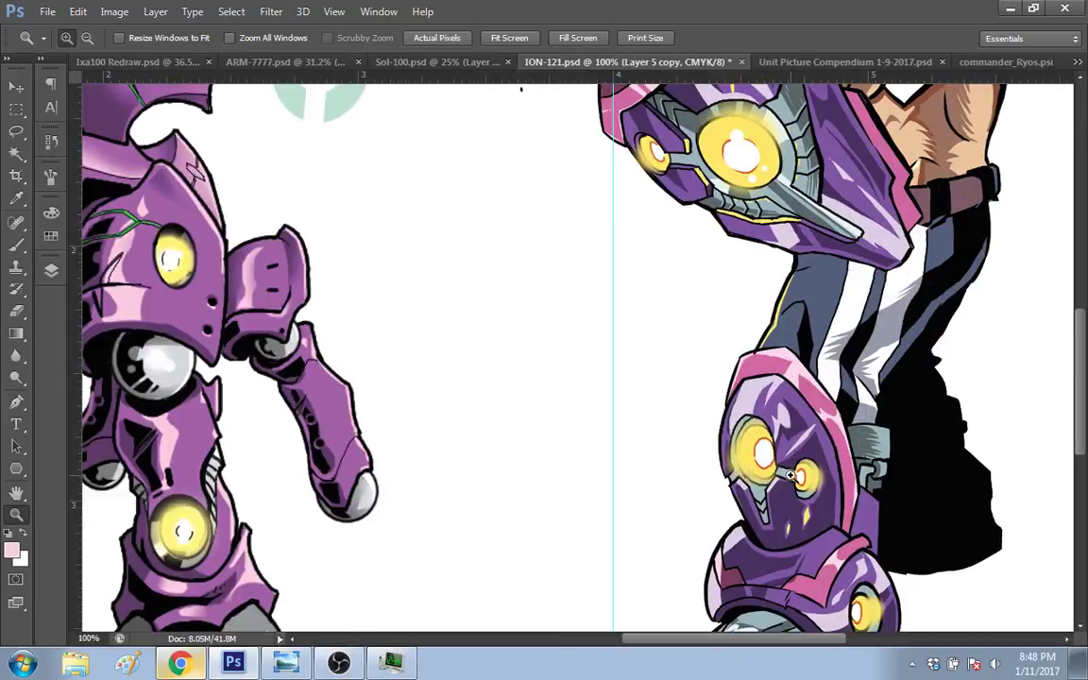
scroll(1086, 334, "up", 3)
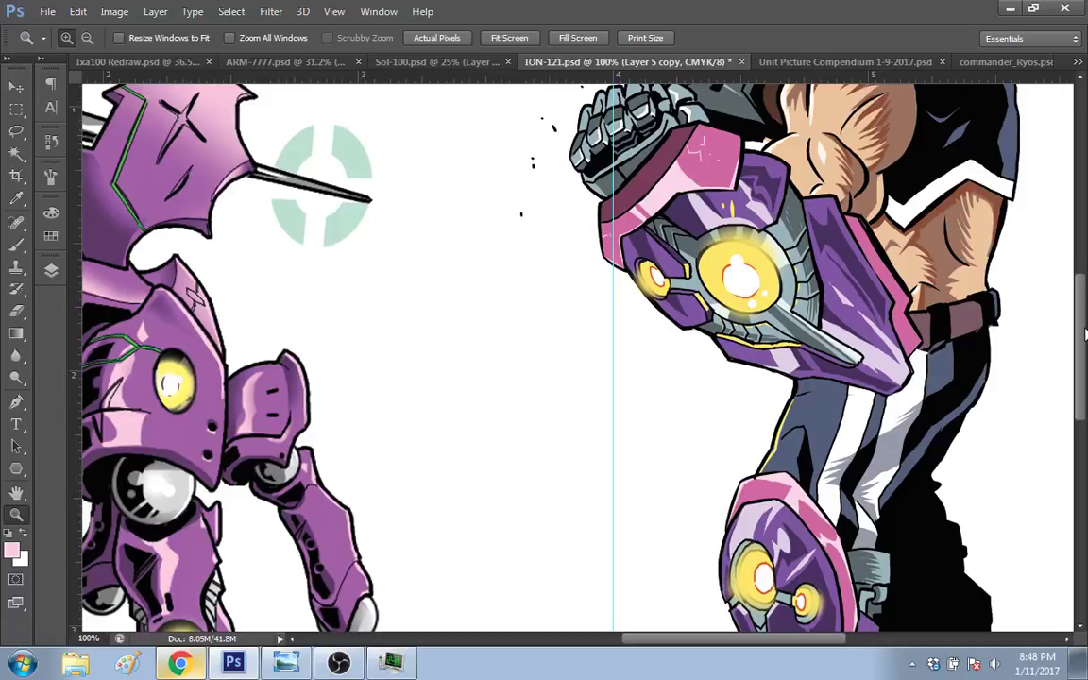
left_click_drag(796, 642, 719, 575)
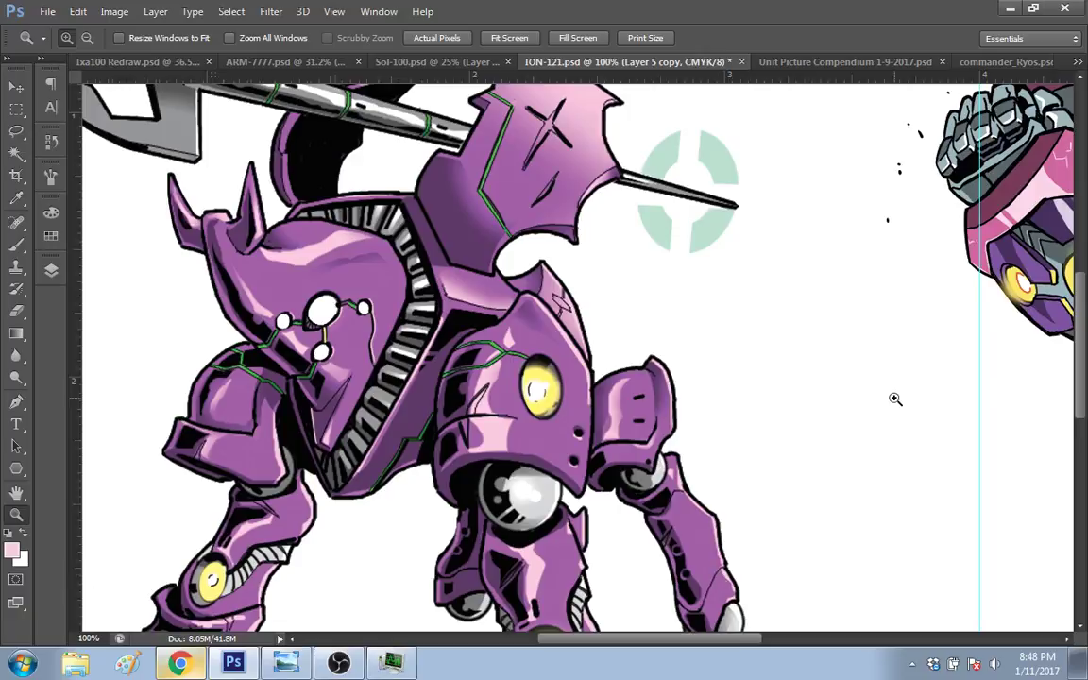
scroll(1059, 398, "down", 3)
left_click_drag(754, 639, 720, 656)
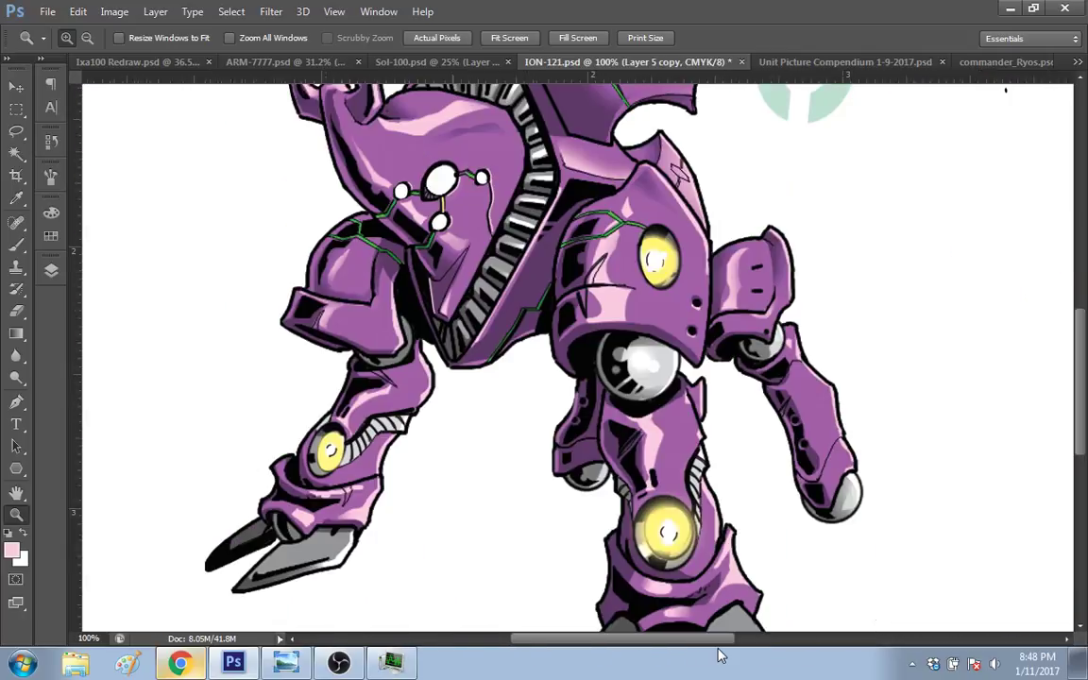
Step: Ready the Brush tool over the purple robot's front leg and enlarge the brush to 7 px
key("b")
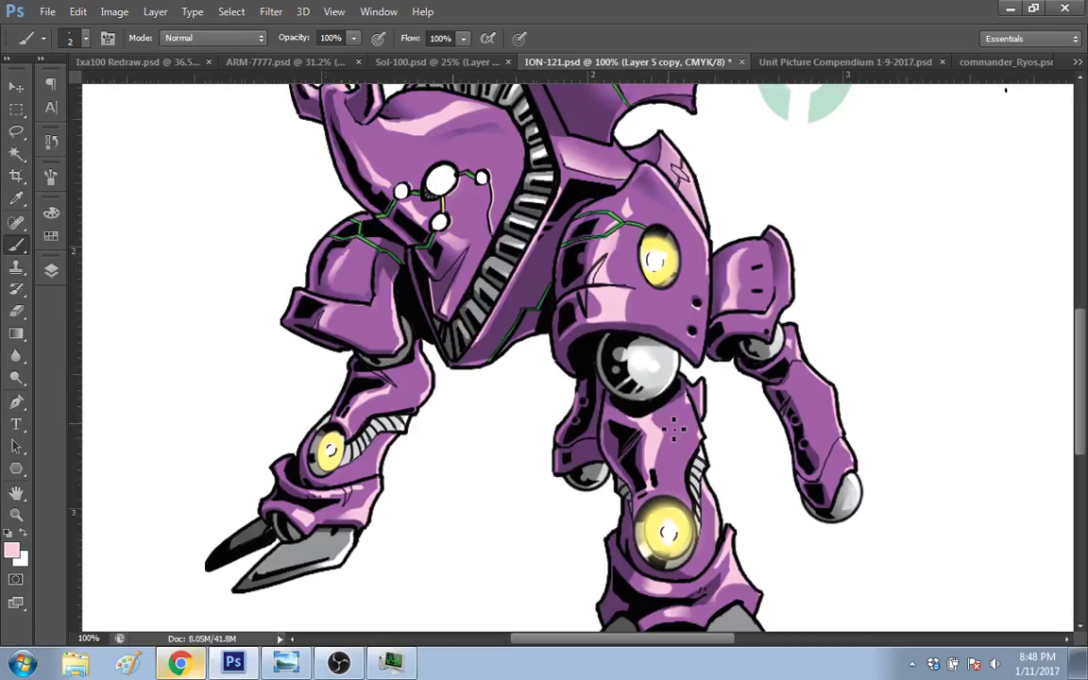
key("bracketright")
key("bracketright")
key("bracketright")
key("bracketright")
key("bracketright")
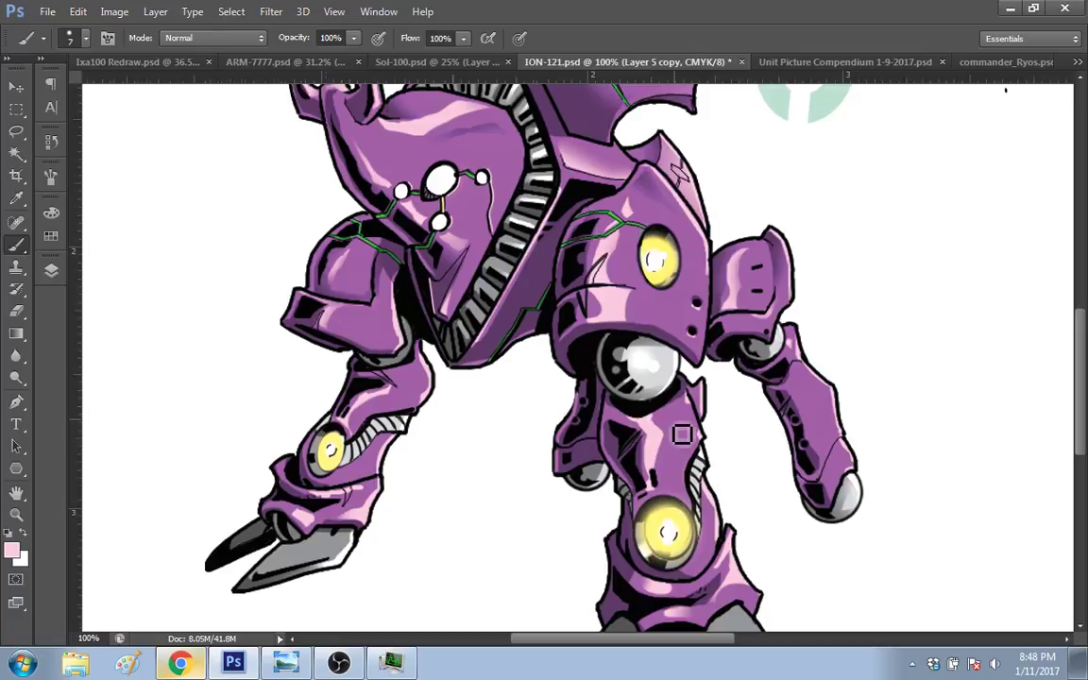
Step: Switch to Unit Picture Compendium 1-9-2017.psd and hide the ELL-500 and ELL-000 layers in the Evasive group
key("z")
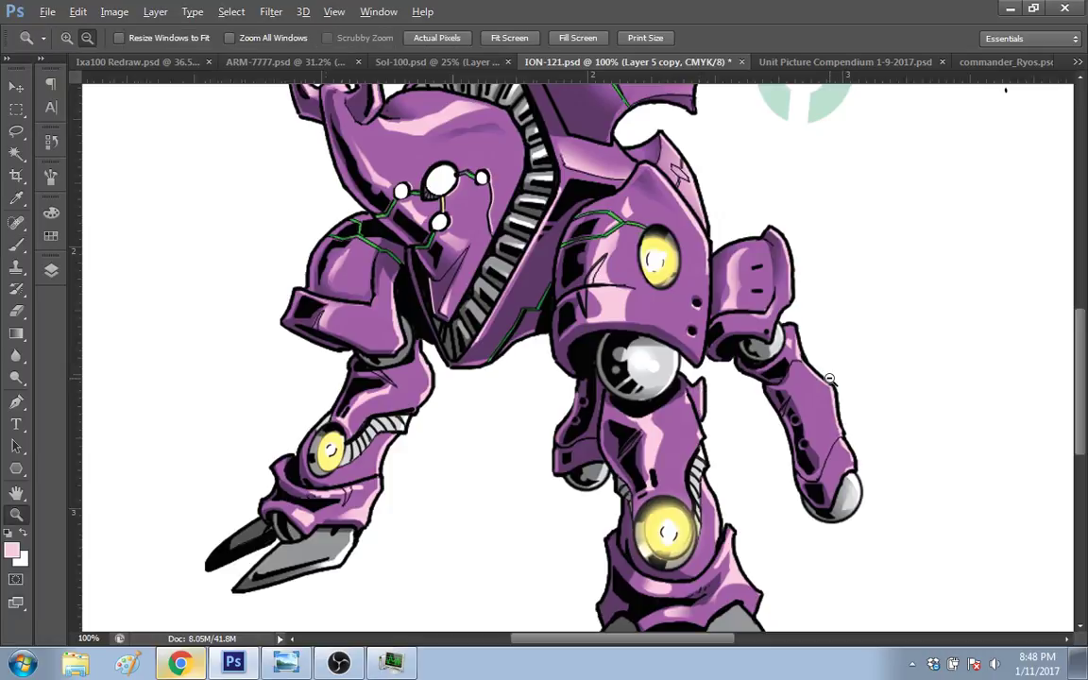
left_click(830, 379, "alt")
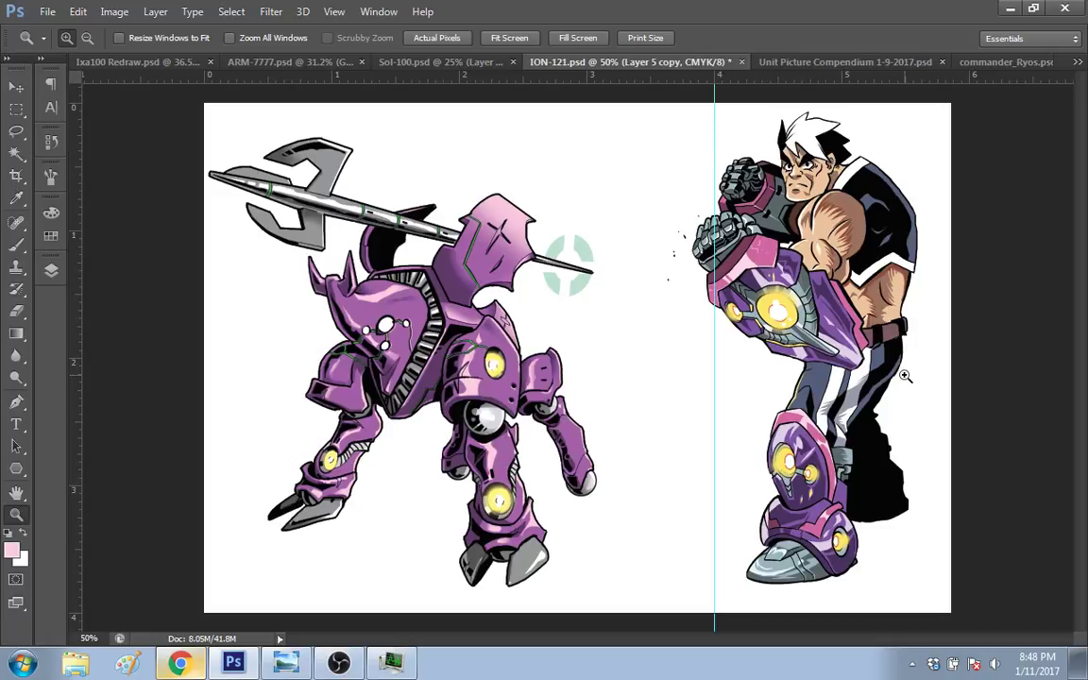
left_click(893, 62)
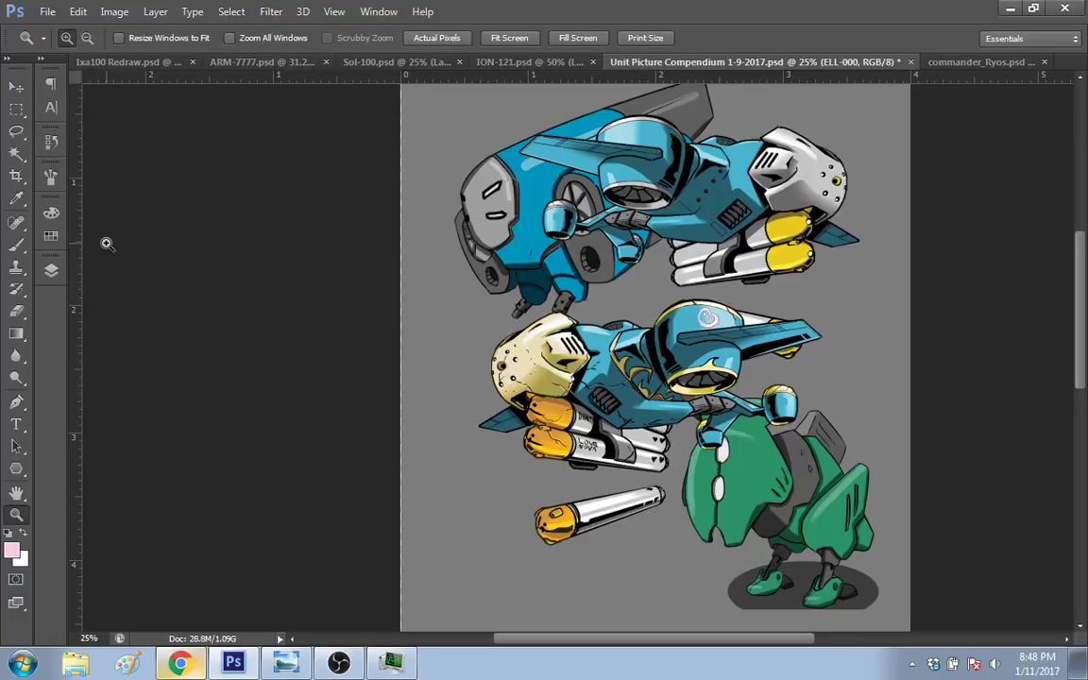
key("F7")
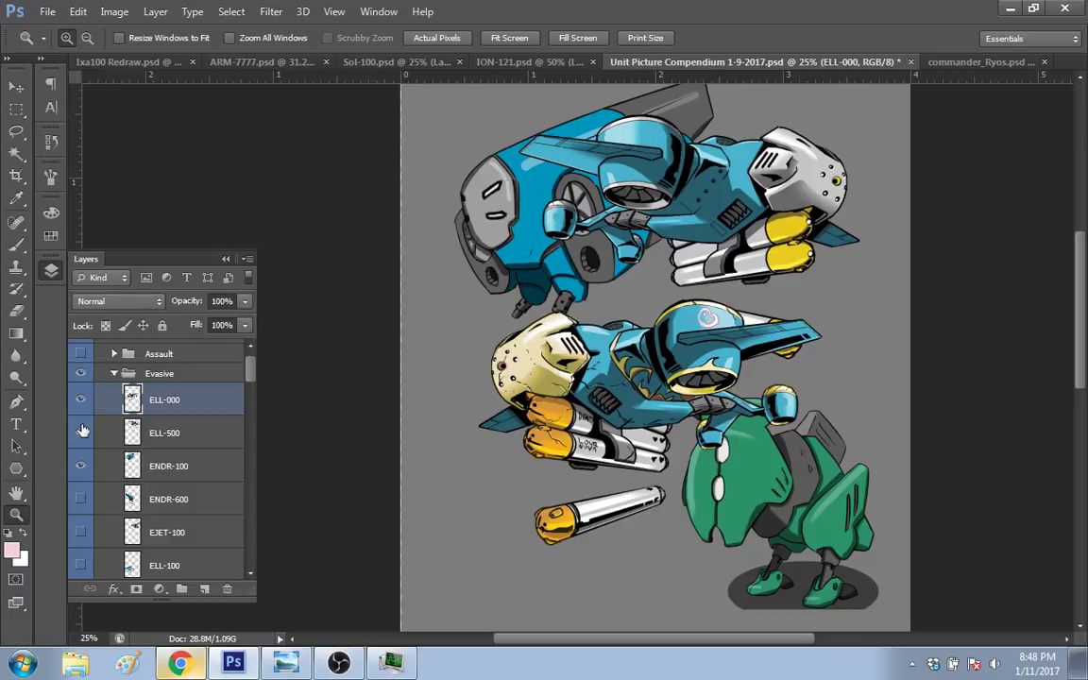
left_click_drag(83, 431, 80, 399)
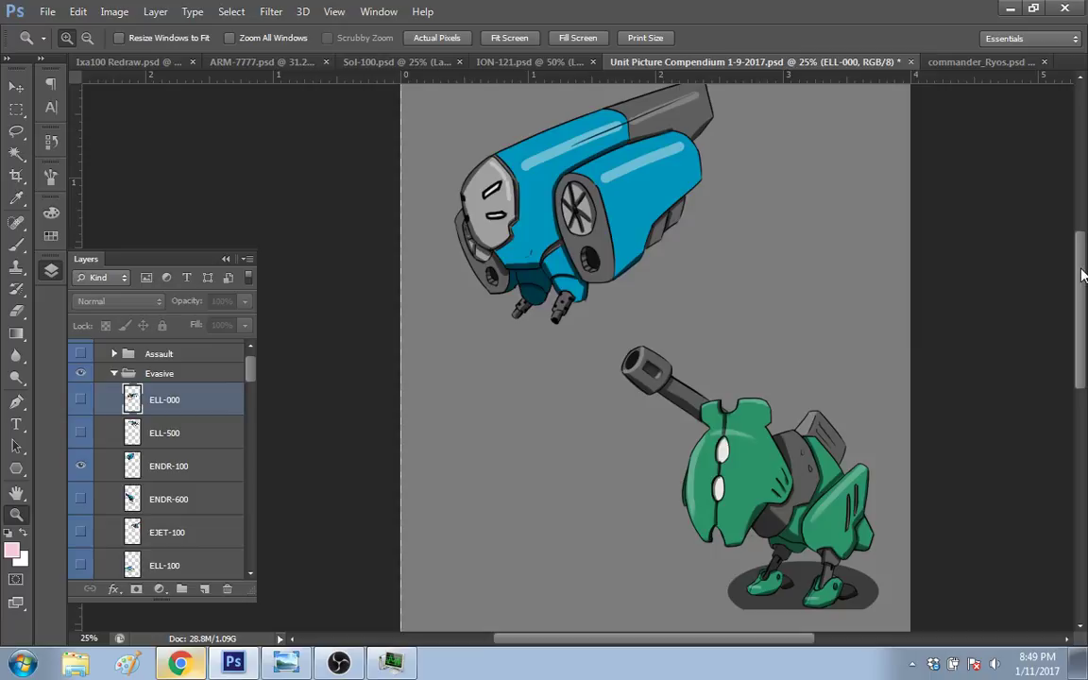
left_click_drag(1083, 274, 1083, 285)
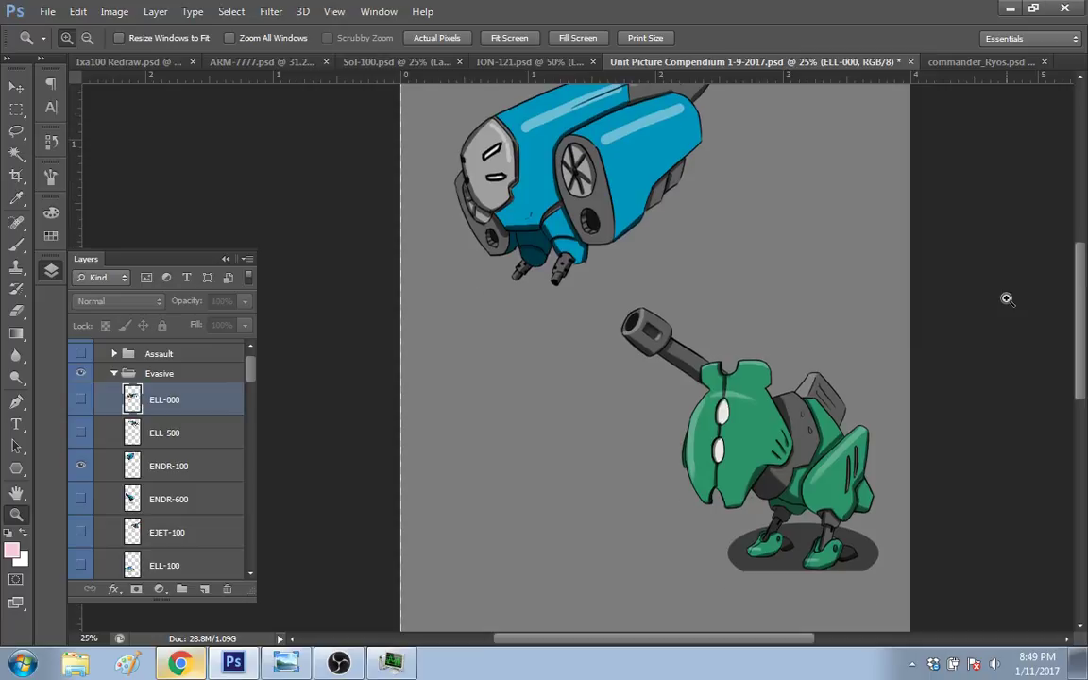
Step: Reset the brush colours to black and white and add an empty layer directly above ENDR-100
key("b")
key("d")
left_click_drag(1081, 301, 1077, 325)
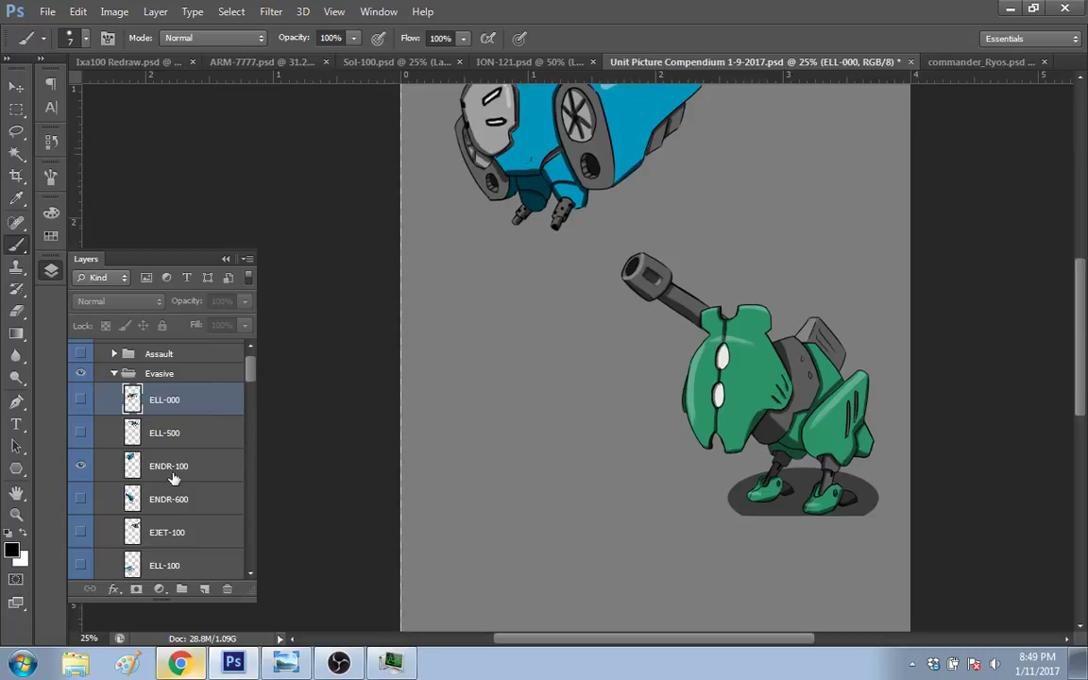
left_click(208, 473)
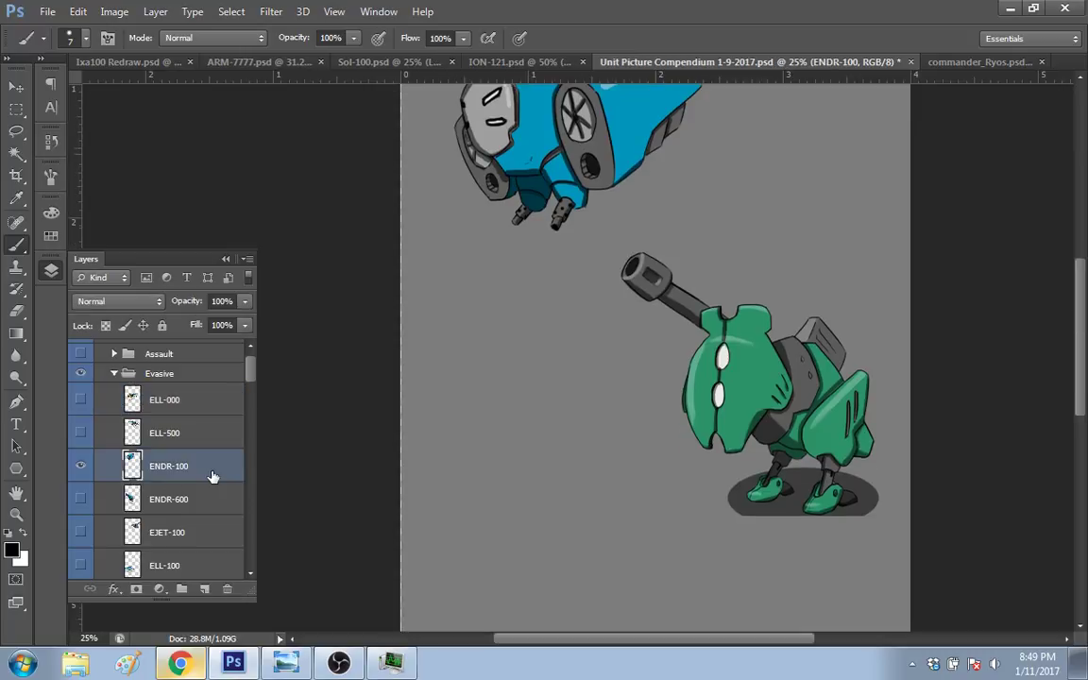
key("ctrl+shift+alt+n")
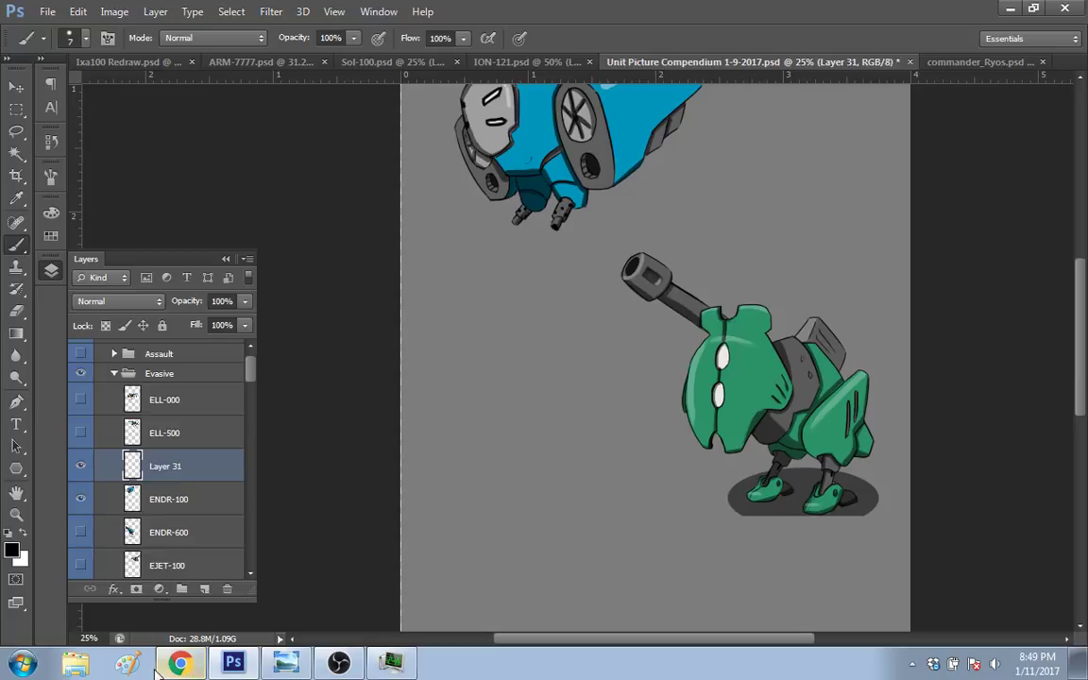
Step: Check the Twitch stream page and its chat in Chrome, and return to Photoshop
left_click(200, 668)
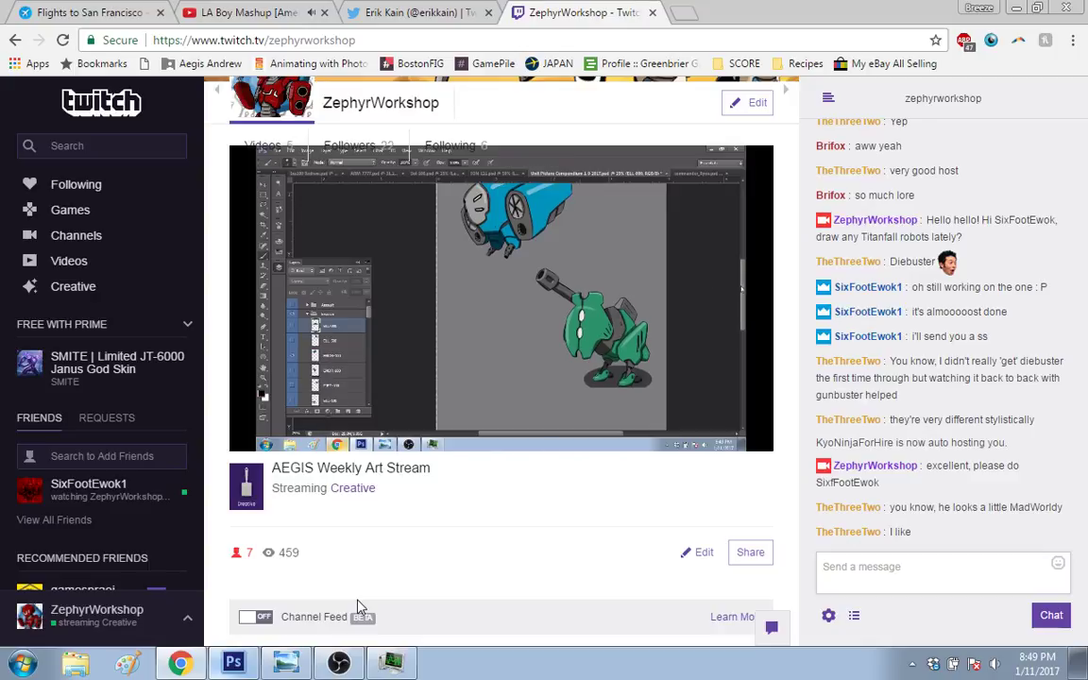
key("alt+Tab")
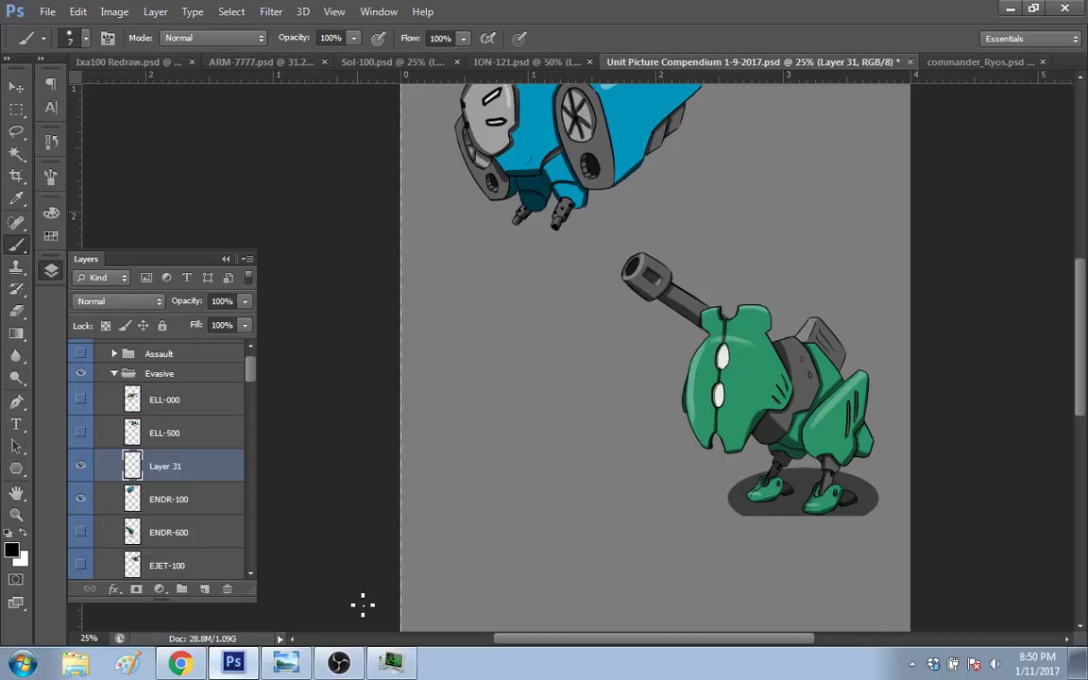
Step: Move the green GO-100 robot slightly right and down, farther away from the blue robot
mouse_move(1079, 310)
left_mouse_down()
mouse_move(1072, 273)
mouse_move(1063, 307)
left_mouse_up()
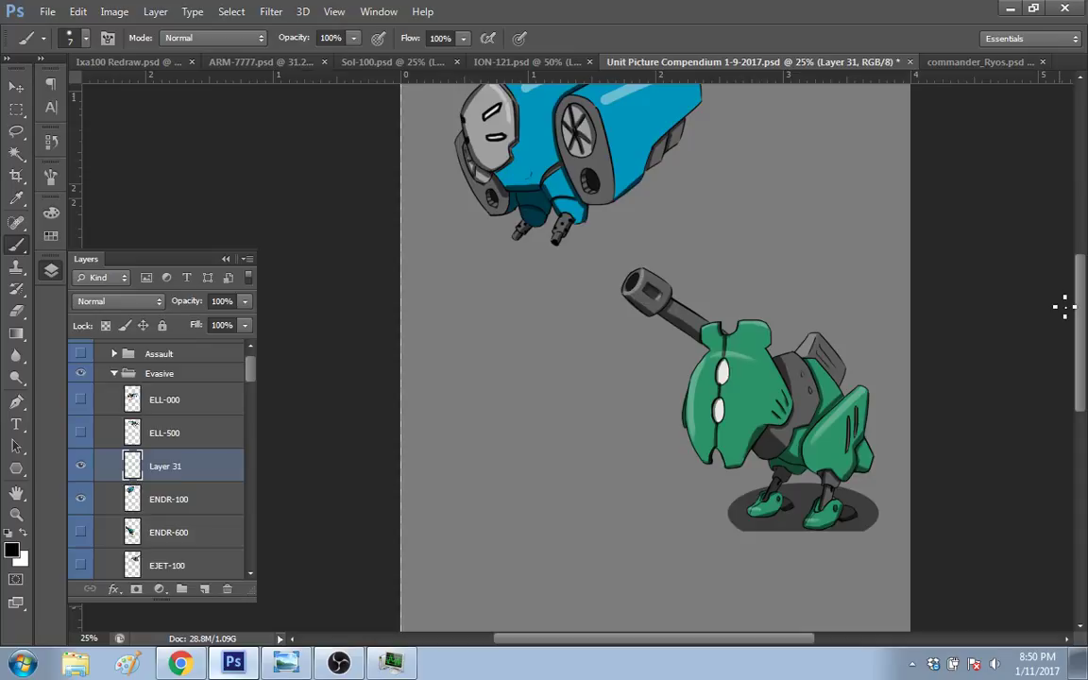
mouse_move(1063, 307)
left_mouse_down()
mouse_move(1085, 349)
mouse_move(1084, 303)
mouse_move(1083, 321)
mouse_move(1057, 327)
left_mouse_up()
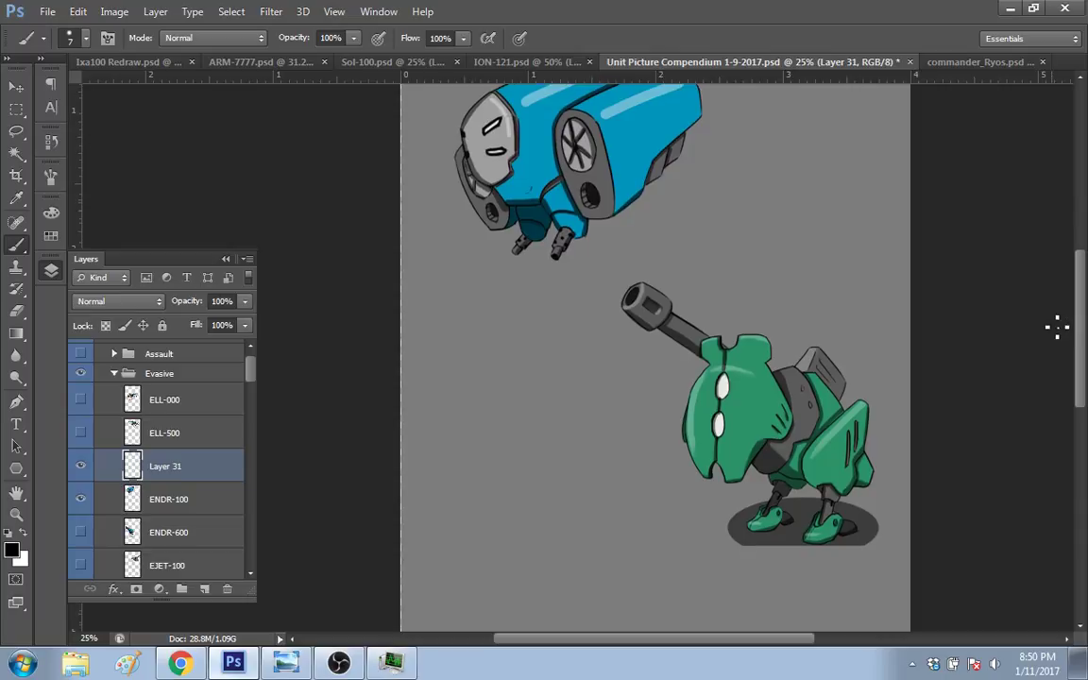
left_click_drag(1057, 327, 1078, 342)
key("v")
left_click_drag(744, 312, 860, 401)
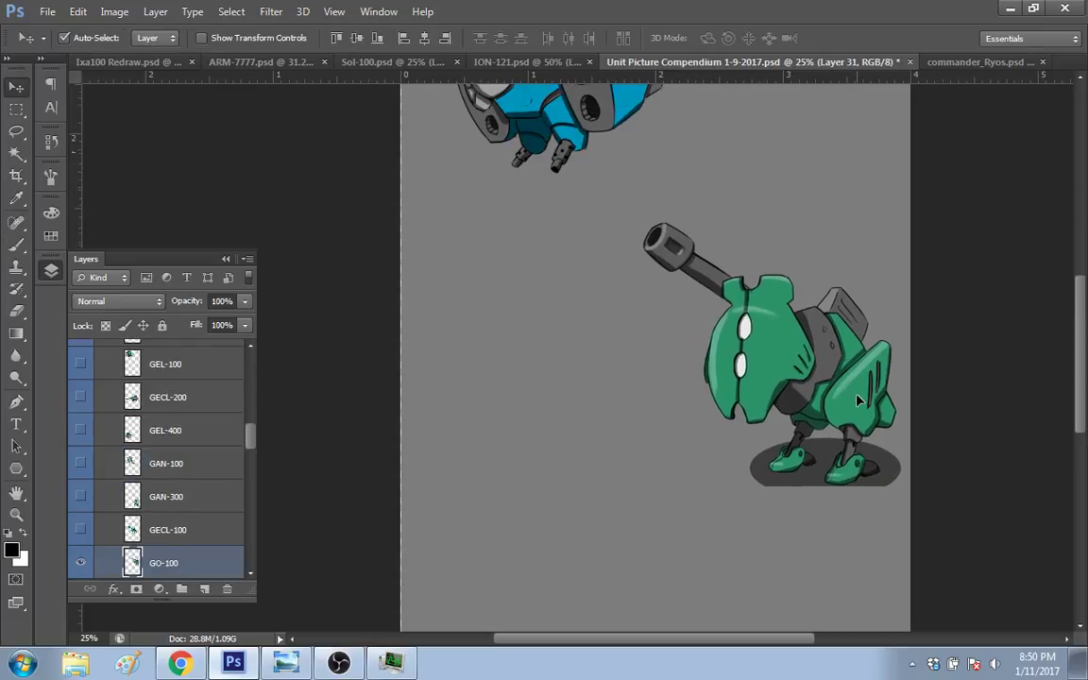
left_click_drag(1083, 371, 964, 319)
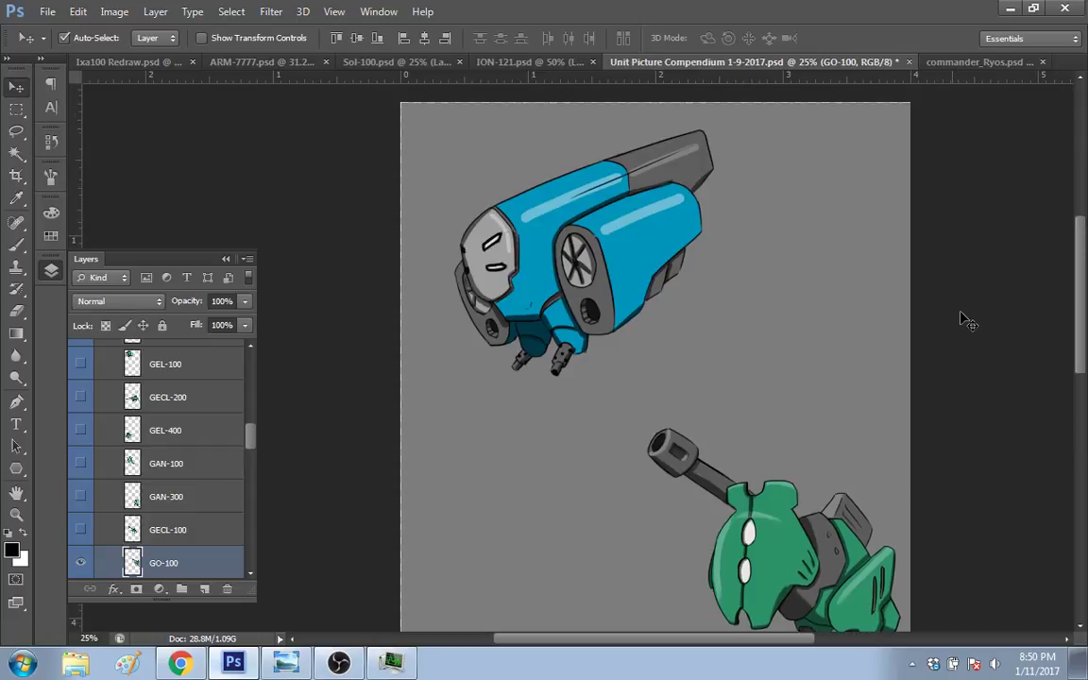
Step: Move the blue ENDR-100 robot to the canvas's upper-left corner and the green GO-100 robot directly below it
left_click_drag(563, 237, 516, 226)
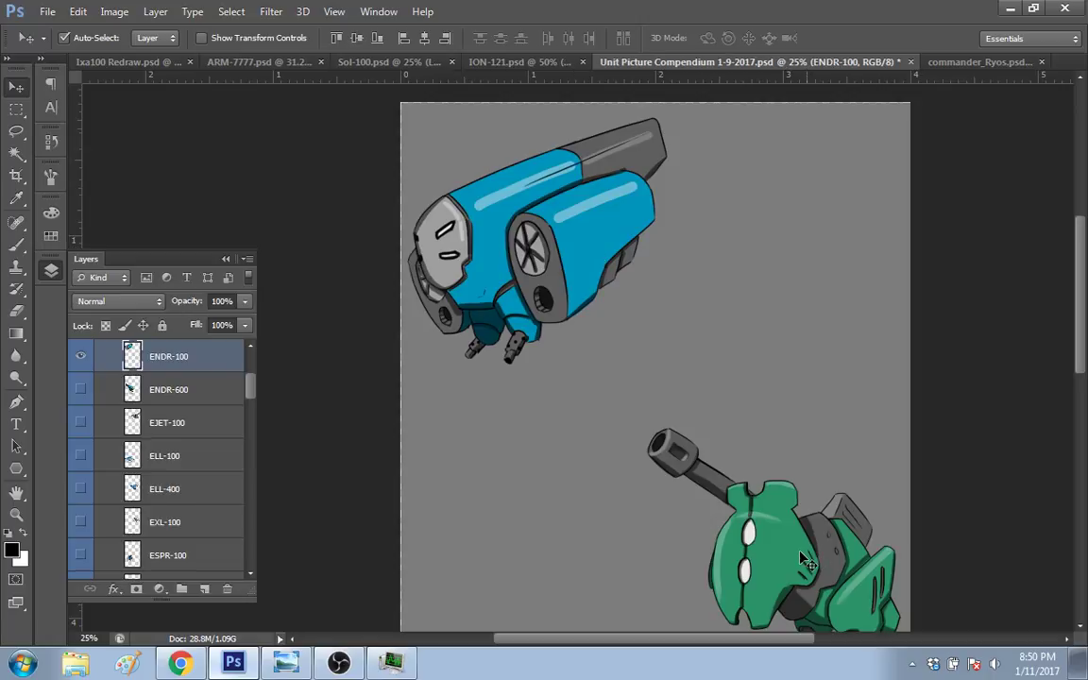
left_click_drag(802, 558, 571, 541)
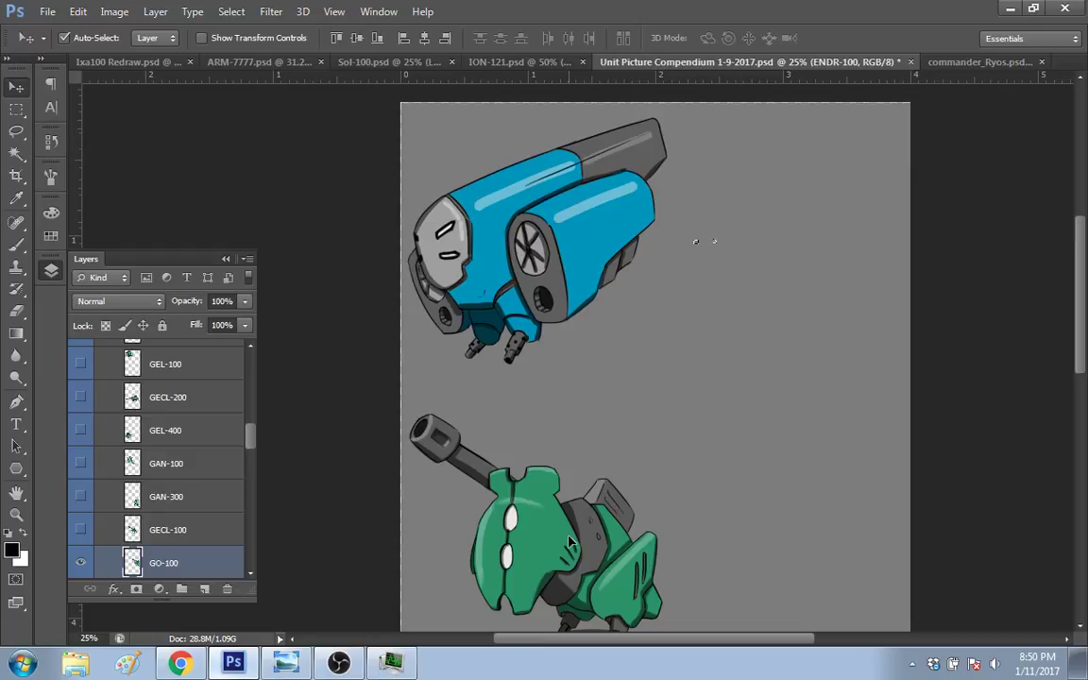
left_click_drag(1077, 319, 1075, 346)
key("m")
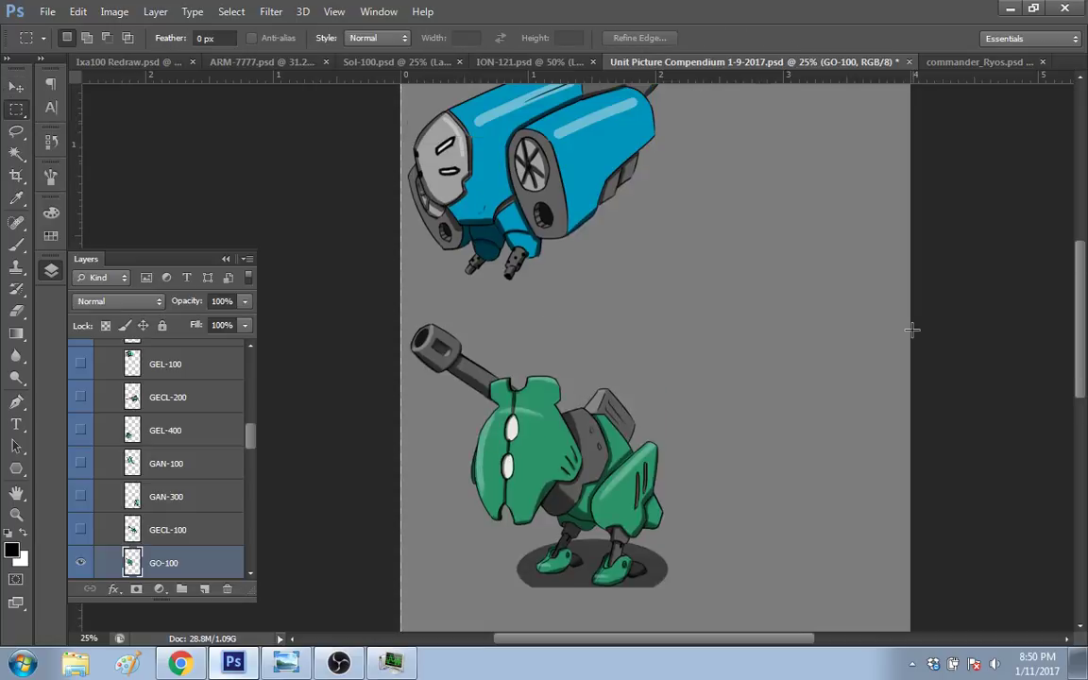
scroll(912, 328, "down", 2)
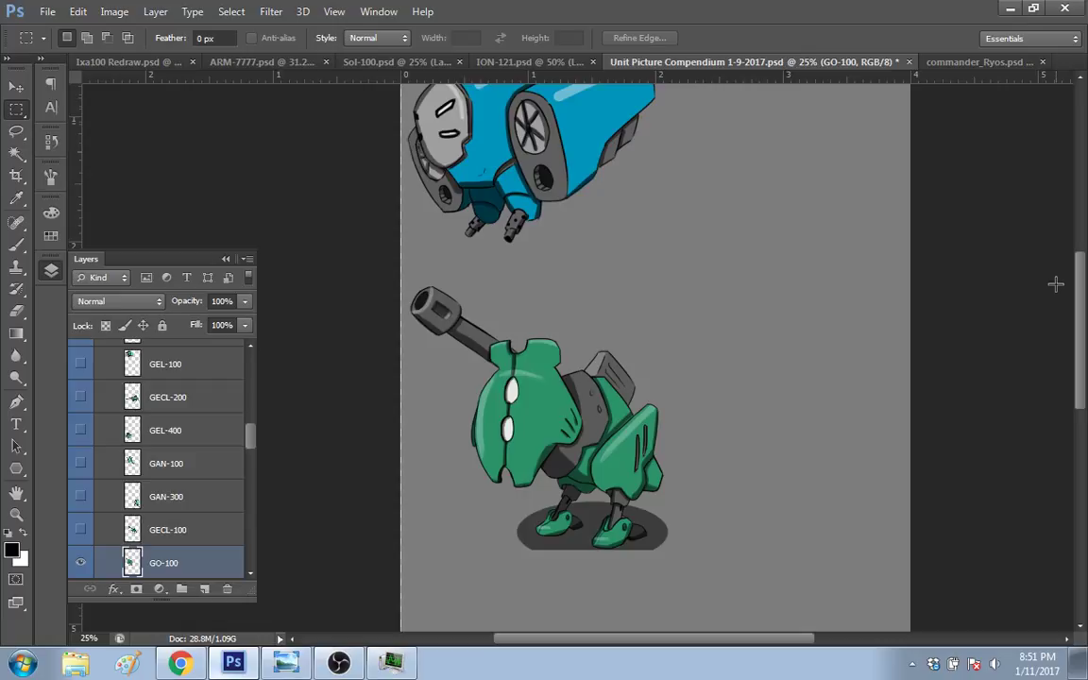
scroll(1056, 284, "up", 3)
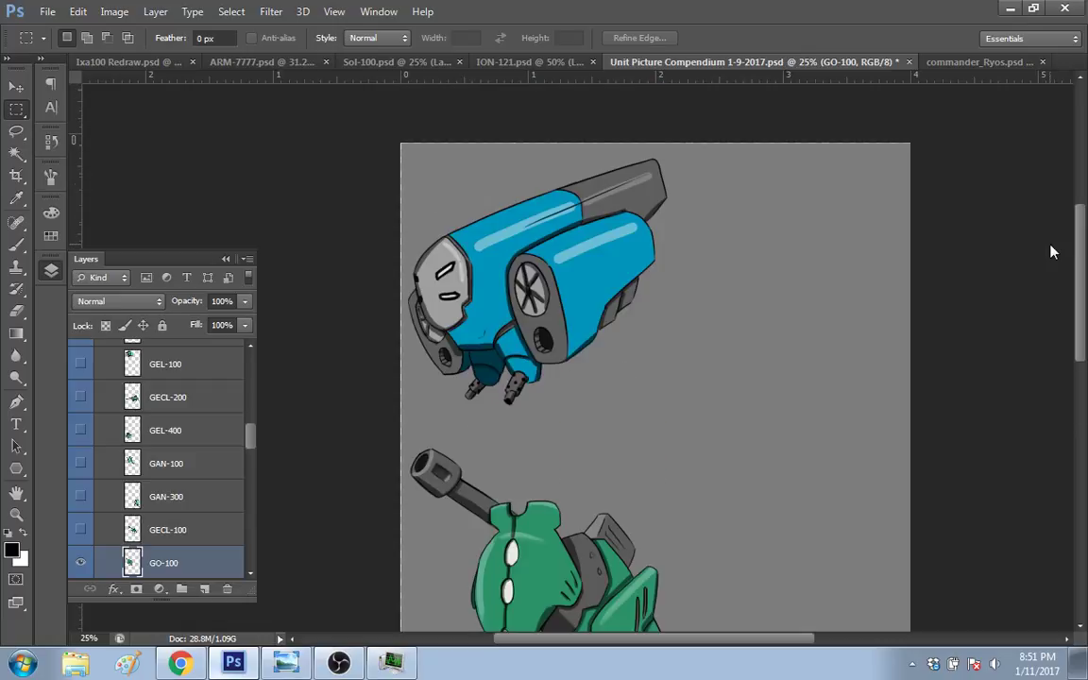
scroll(977, 283, "down", 1)
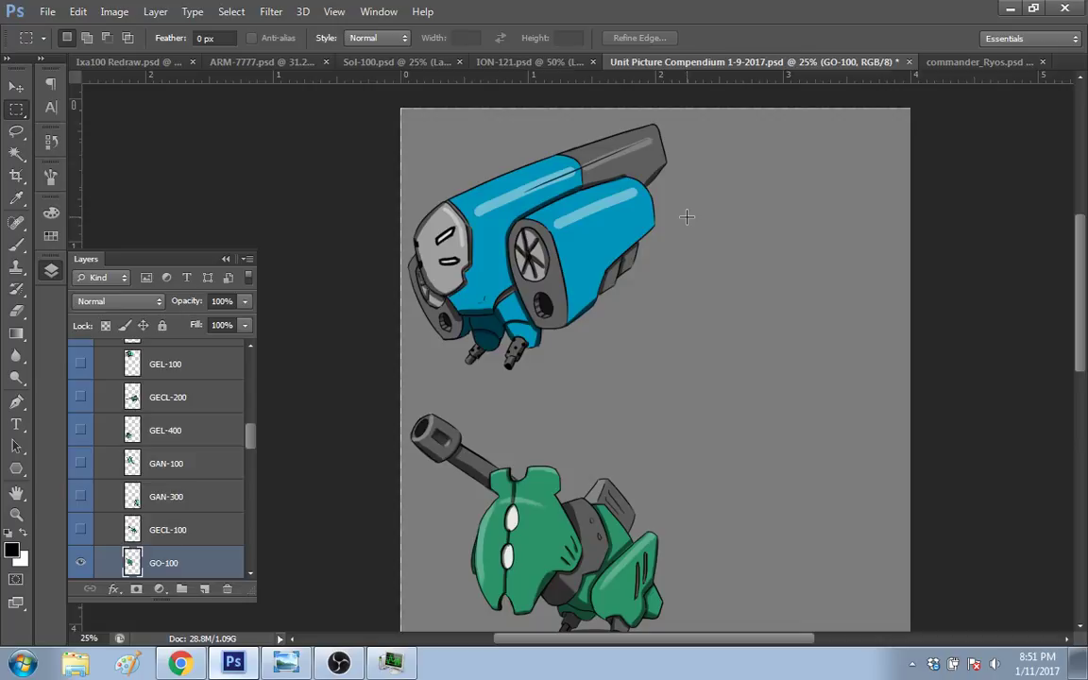
Step: Make the empty Layer 31 above ENDR-100 active and brush a small X in the canvas's upper-right corner
key("b")
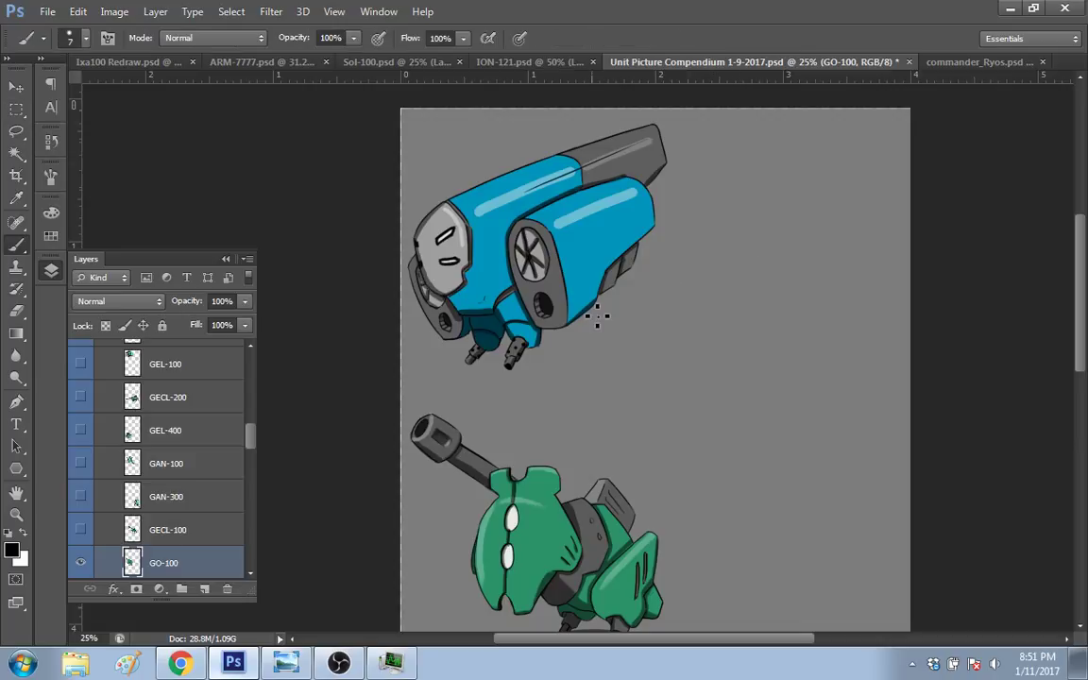
left_click_drag(251, 439, 248, 383)
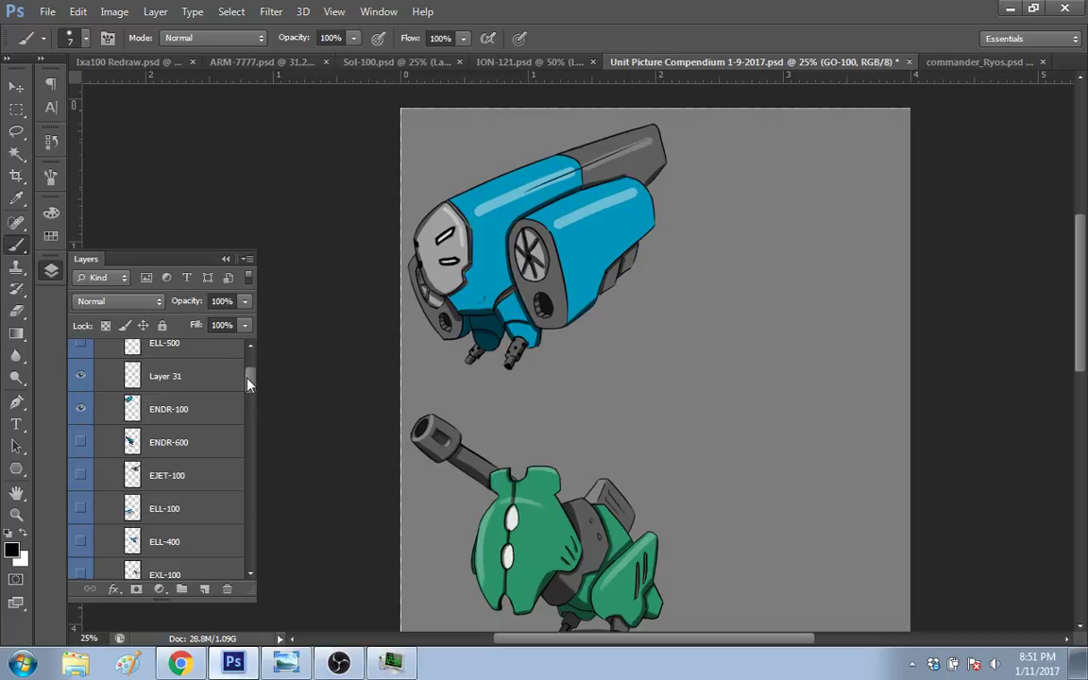
scroll(249, 382, "up", 1)
left_click(78, 447)
left_click(77, 446)
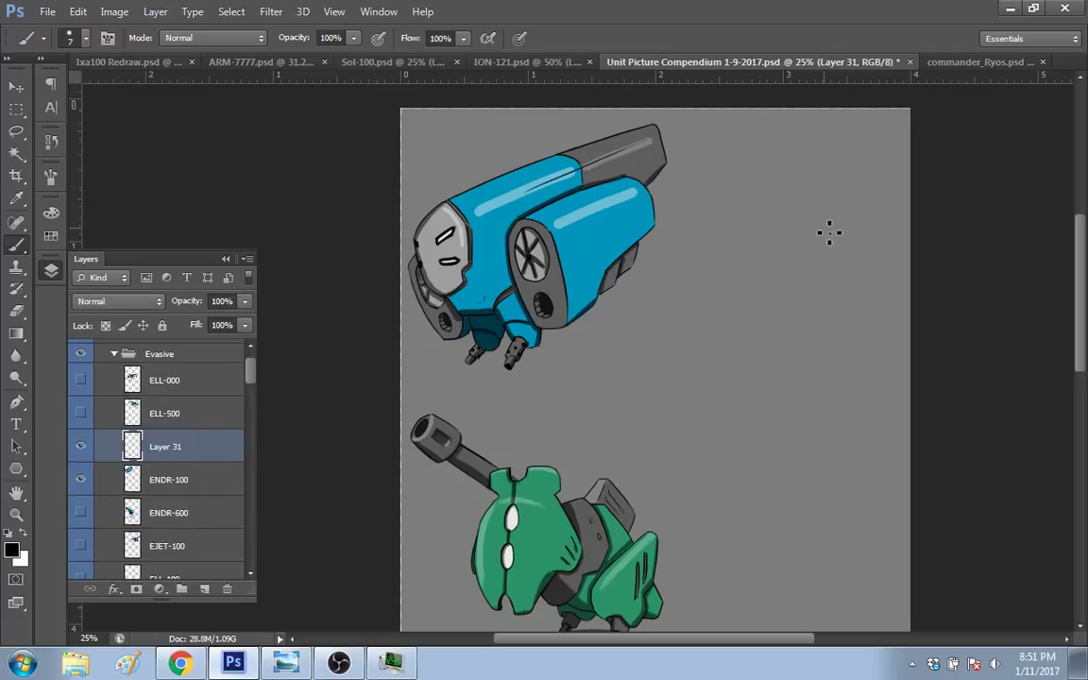
left_click_drag(855, 143, 880, 148)
mouse_move(706, 395)
left_mouse_down()
mouse_move(692, 343)
mouse_move(716, 308)
mouse_move(745, 316)
left_mouse_up()
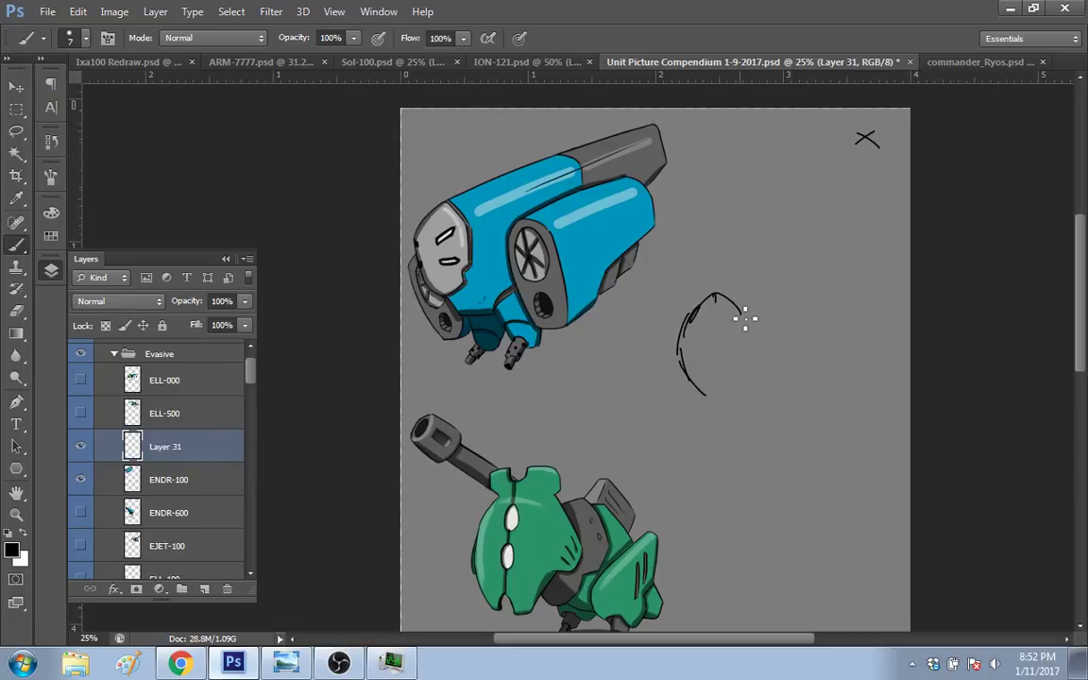
key("bracketleft")
key("bracketleft")
mouse_move(697, 388)
left_mouse_down()
mouse_move(681, 346)
mouse_move(683, 380)
mouse_move(701, 344)
mouse_move(696, 292)
mouse_move(698, 309)
mouse_move(733, 284)
left_mouse_up()
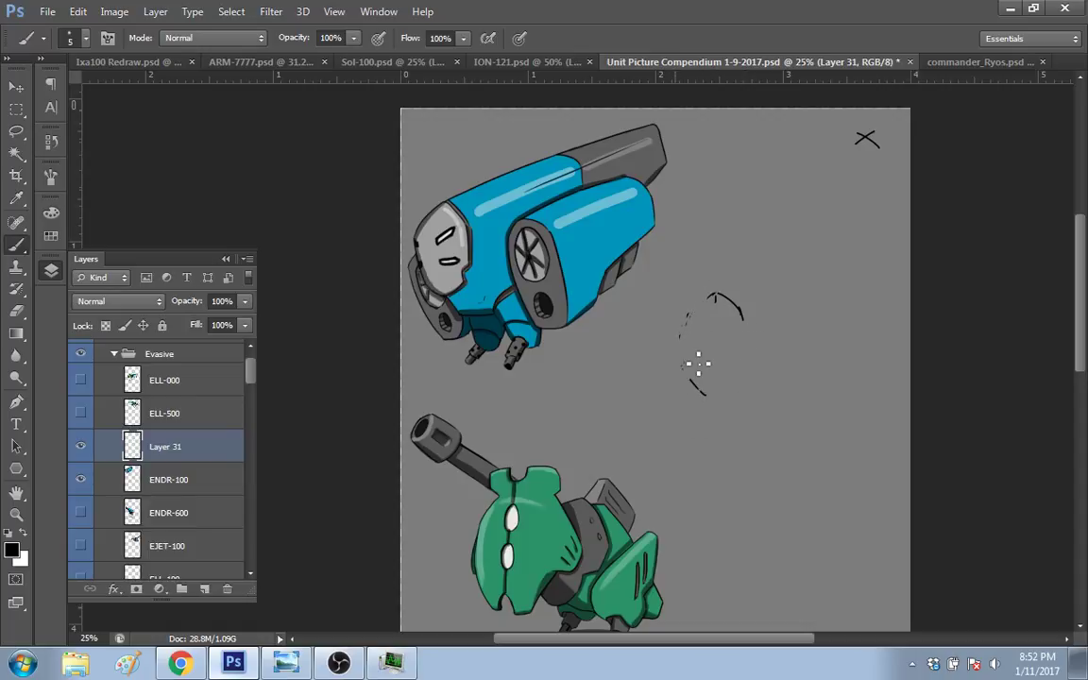
key("e")
right_click(711, 333)
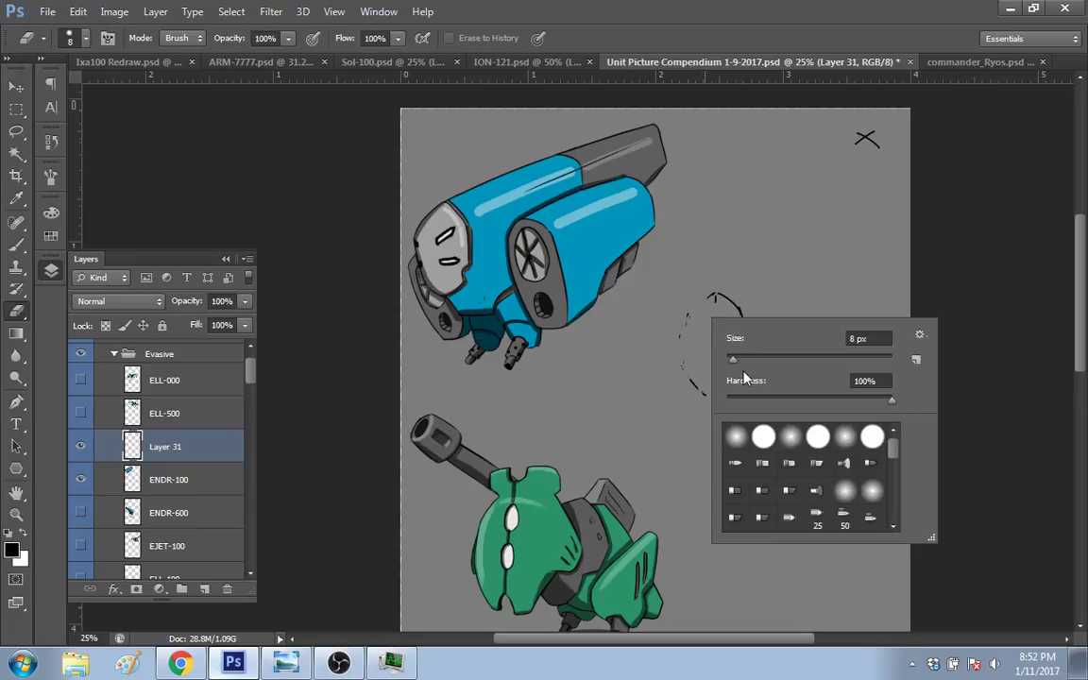
left_click_drag(733, 359, 746, 359)
left_click(702, 394)
mouse_move(702, 394)
left_mouse_down()
mouse_move(732, 300)
mouse_move(726, 290)
mouse_move(716, 327)
mouse_move(724, 288)
mouse_move(723, 342)
left_mouse_up()
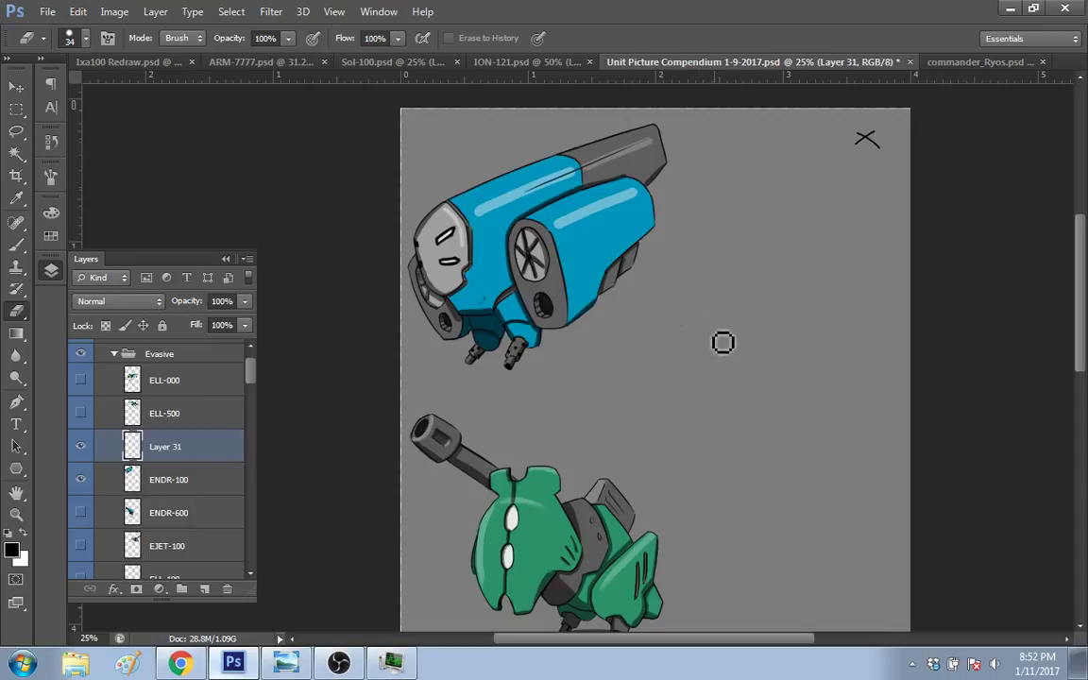
Step: Reduce the brush size to 4 px and try a rounded head outline in the empty area beside the blue robot
key("b")
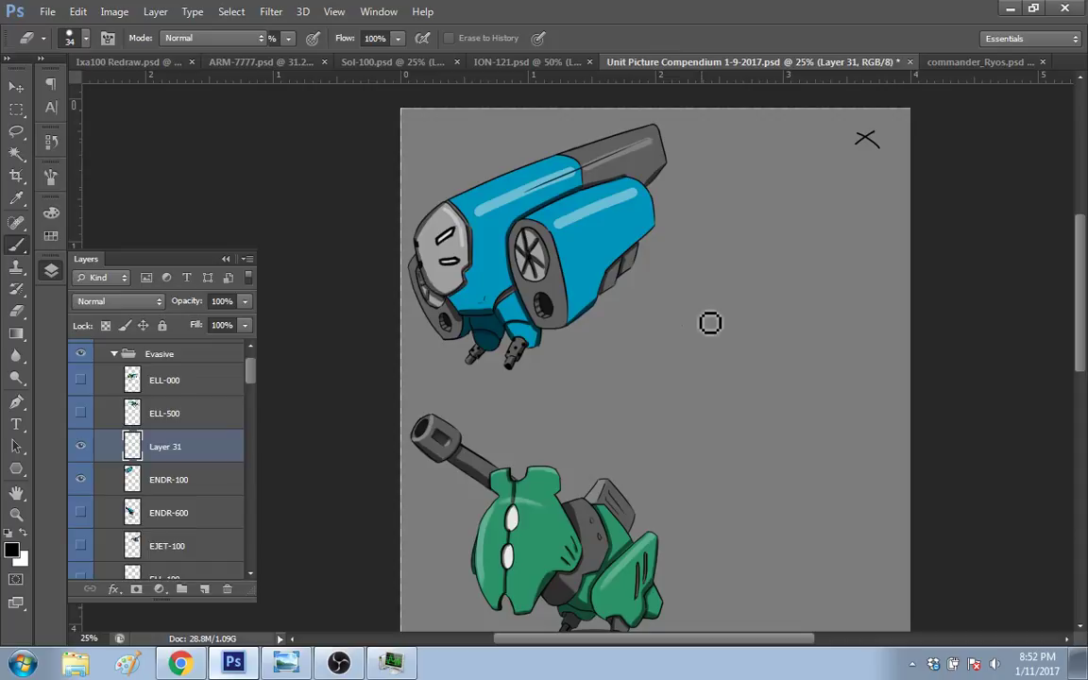
left_click_drag(716, 294, 725, 342)
key("bracketleft")
mouse_move(716, 289)
left_mouse_down()
mouse_move(744, 265)
mouse_move(774, 273)
mouse_move(770, 265)
mouse_move(786, 314)
left_mouse_up()
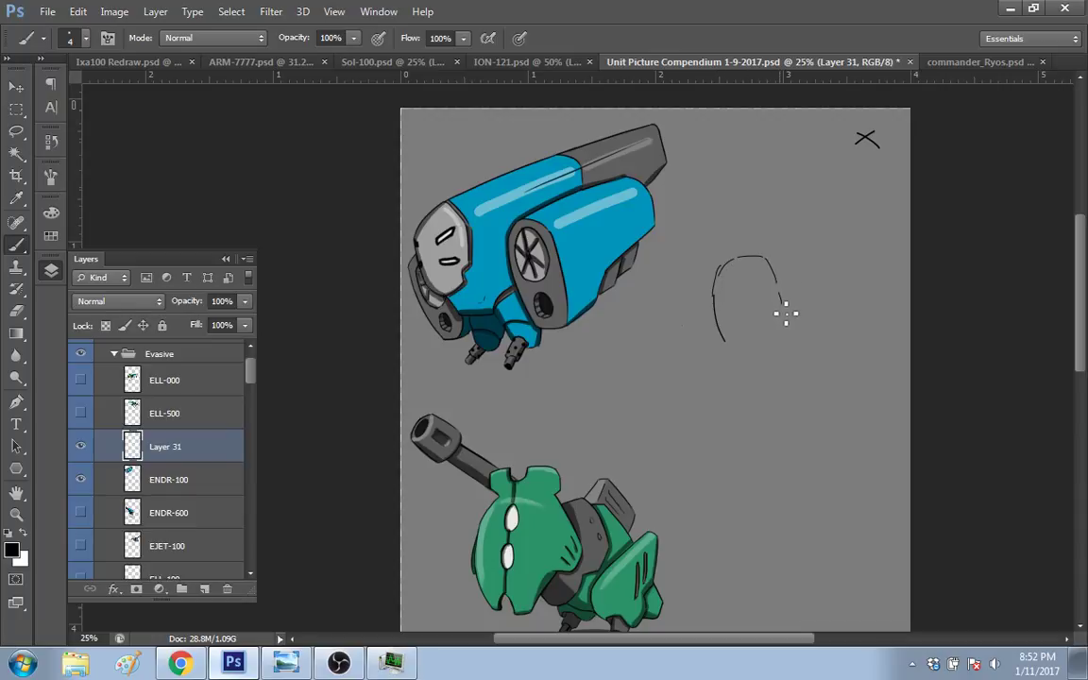
Step: Turn on Shape Dynamics for the brush and undo the trial head outline
left_click(51, 141)
left_click(51, 141)
left_click(52, 107)
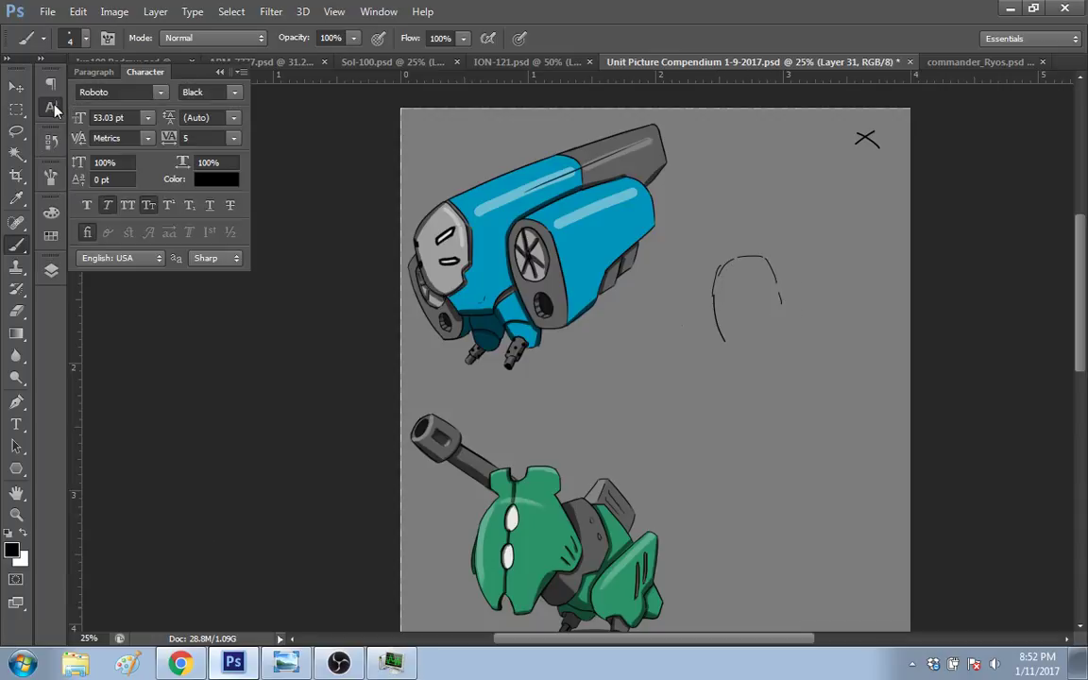
left_click(54, 109)
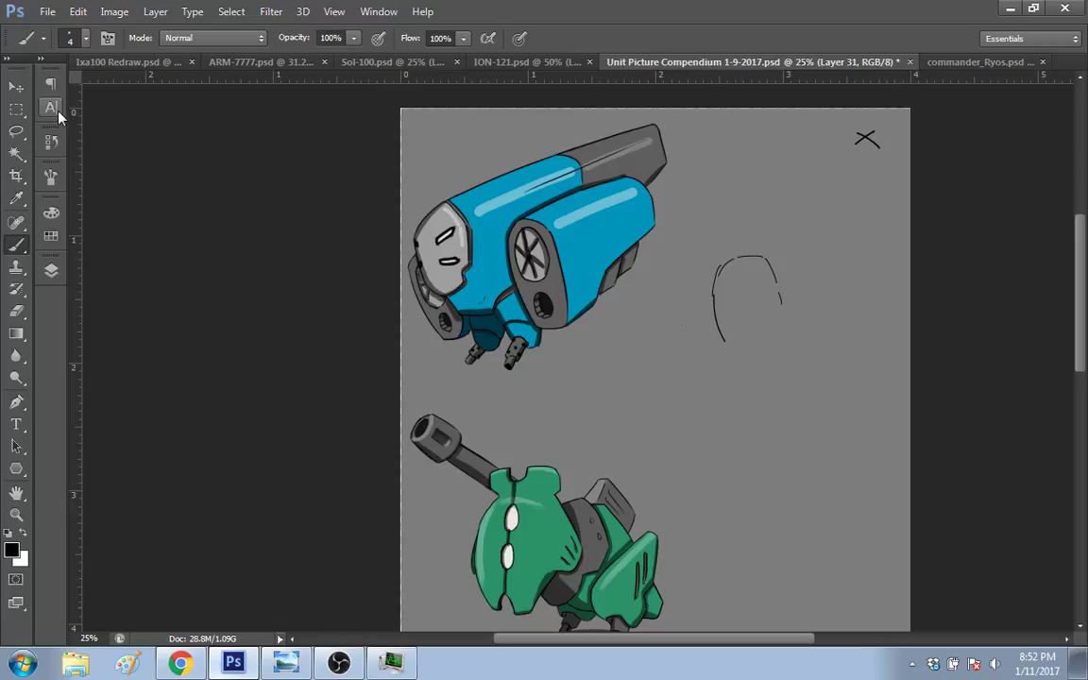
left_click(50, 179)
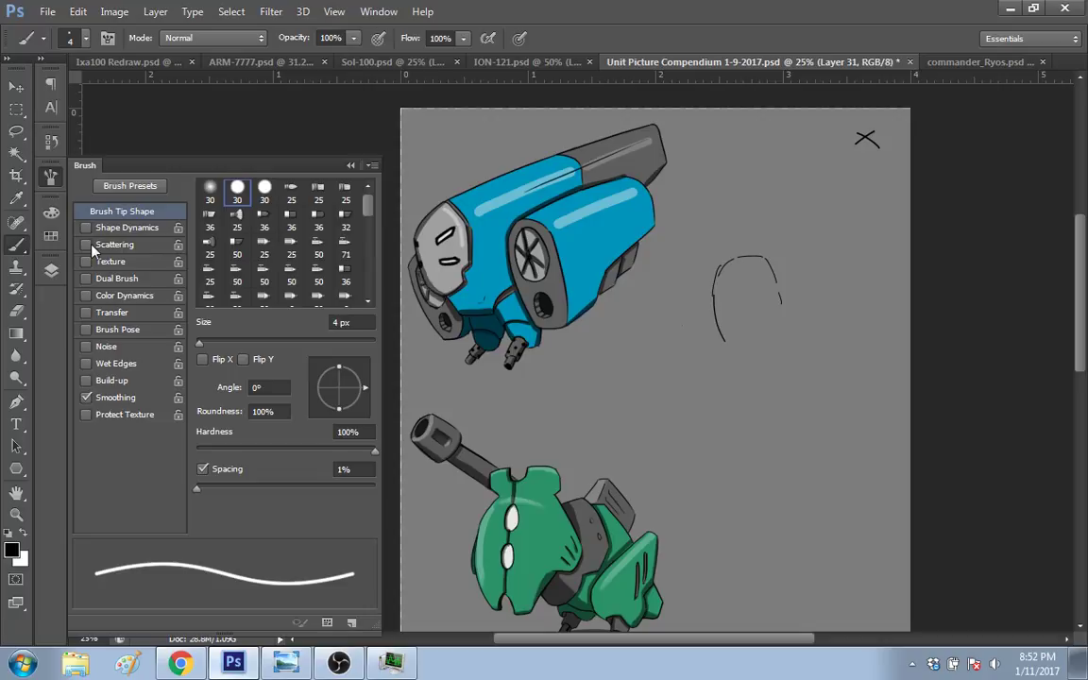
left_click(87, 228)
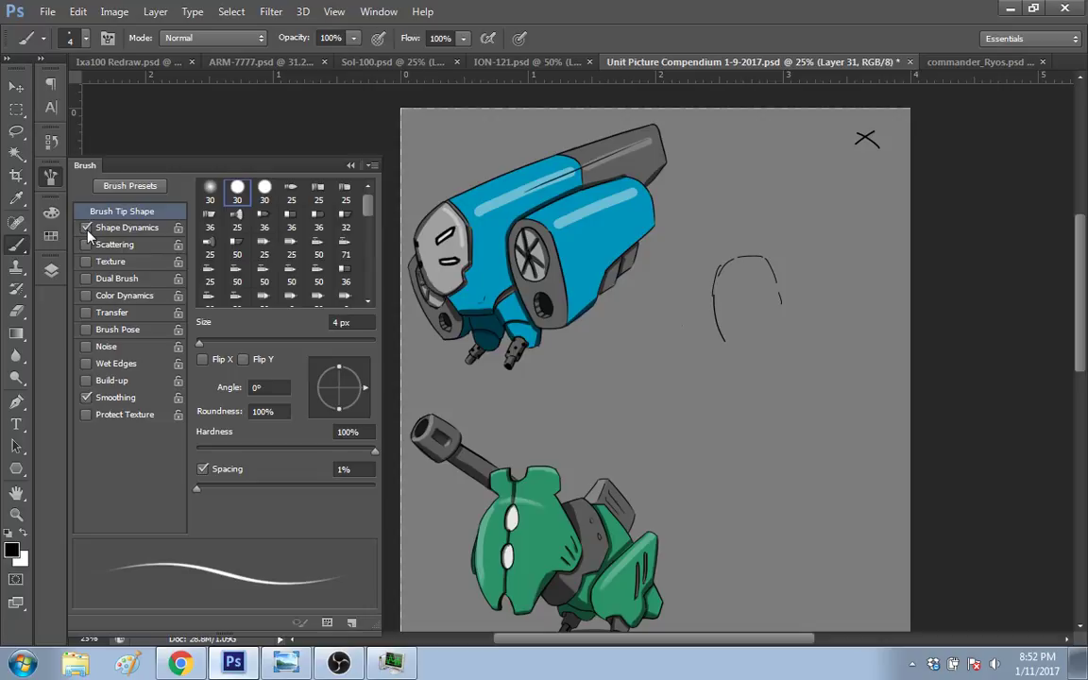
left_click(115, 195)
key("ctrl+z")
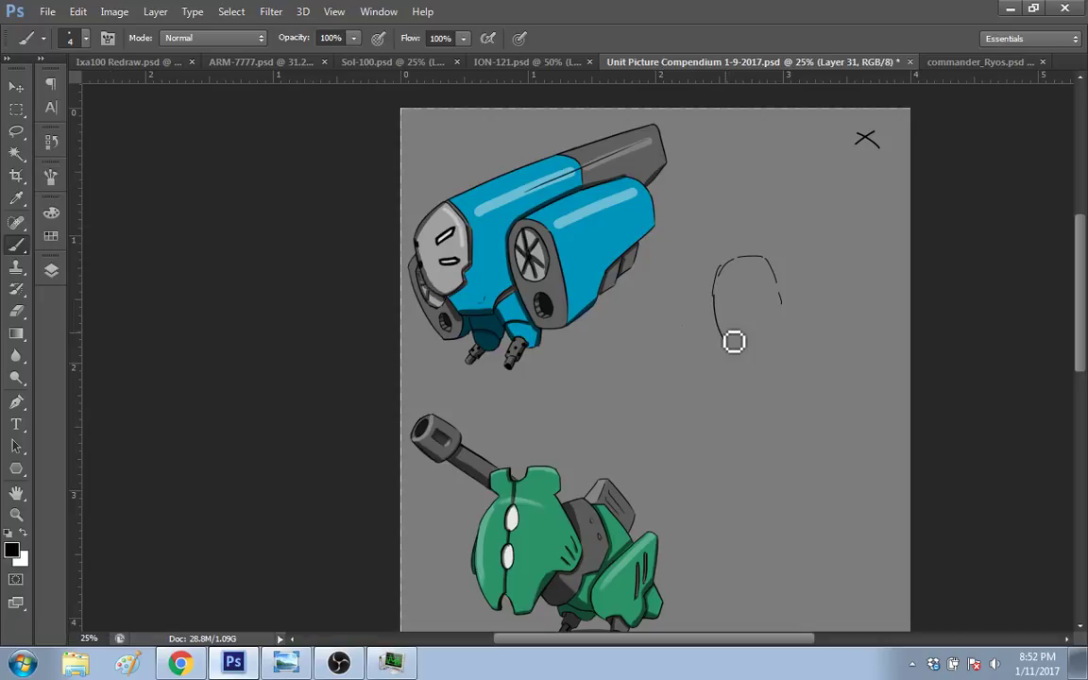
key("ctrl+alt+z")
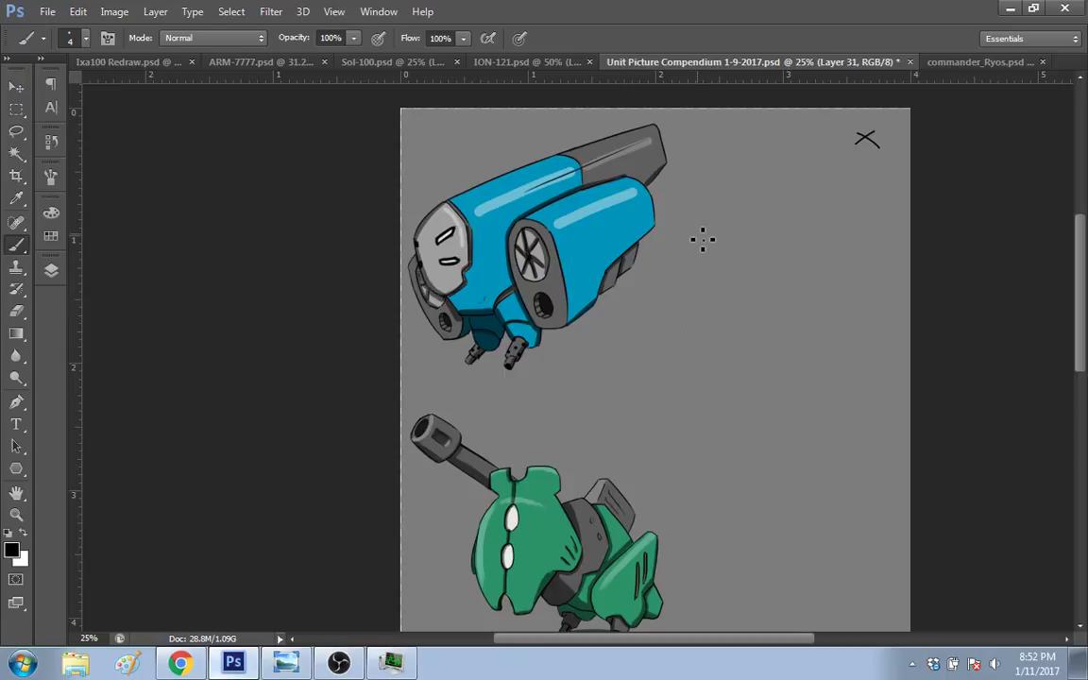
Step: Sketch a small helmeted face with slanted eyes, a tall pointed fin above it and an engine pod on its right side
mouse_move(668, 319)
left_mouse_down()
mouse_move(682, 381)
mouse_move(674, 369)
mouse_move(711, 372)
mouse_move(701, 328)
mouse_move(681, 328)
mouse_move(693, 376)
mouse_move(691, 315)
mouse_move(687, 374)
mouse_move(691, 315)
mouse_move(689, 380)
mouse_move(693, 340)
left_mouse_up()
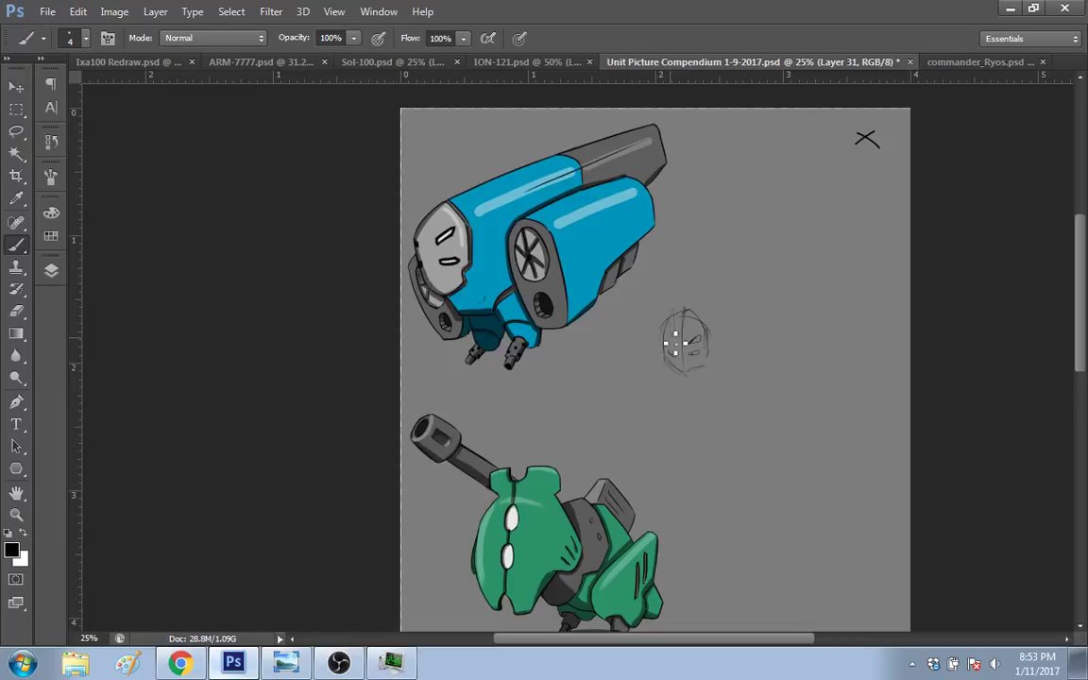
left_click_drag(671, 338, 679, 344)
mouse_move(680, 381)
left_mouse_down()
mouse_move(724, 345)
mouse_move(723, 323)
left_mouse_up()
mouse_move(659, 347)
left_mouse_down()
mouse_move(724, 216)
mouse_move(739, 234)
mouse_move(737, 370)
left_mouse_up()
mouse_move(727, 280)
left_mouse_down()
mouse_move(761, 362)
mouse_move(752, 370)
mouse_move(741, 353)
mouse_move(750, 350)
mouse_move(734, 351)
left_mouse_up()
Step: Sketch the matching engine pod on the face's left side and add contour lines to the right pod and the fin
left_click_drag(640, 370, 646, 317)
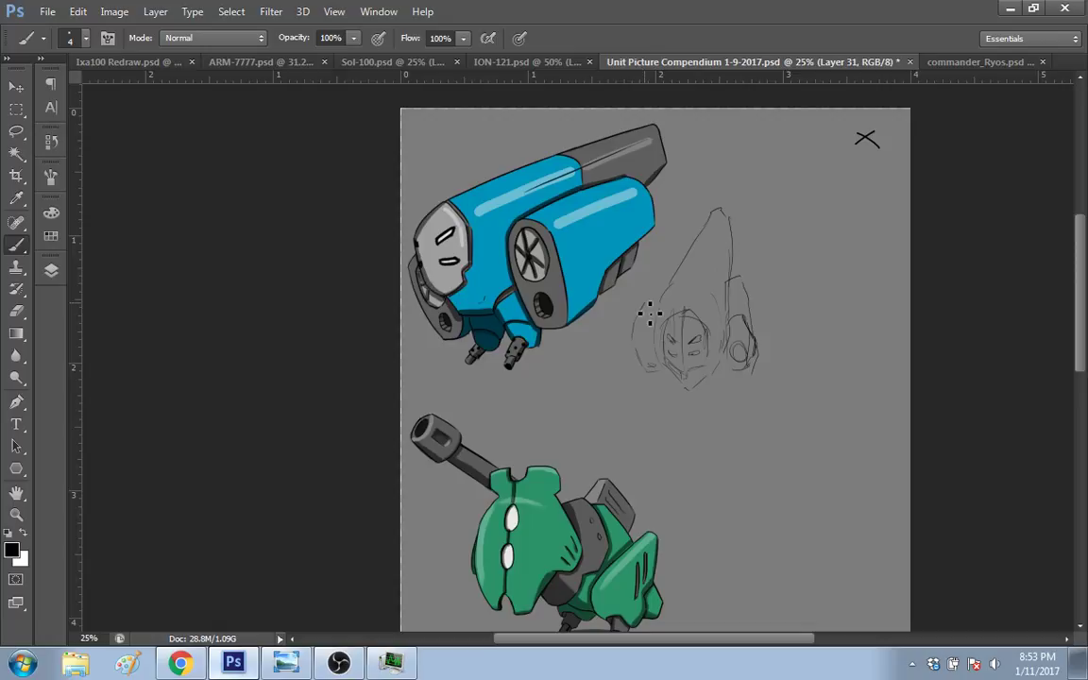
left_click_drag(655, 300, 667, 276)
left_click_drag(751, 289, 746, 325)
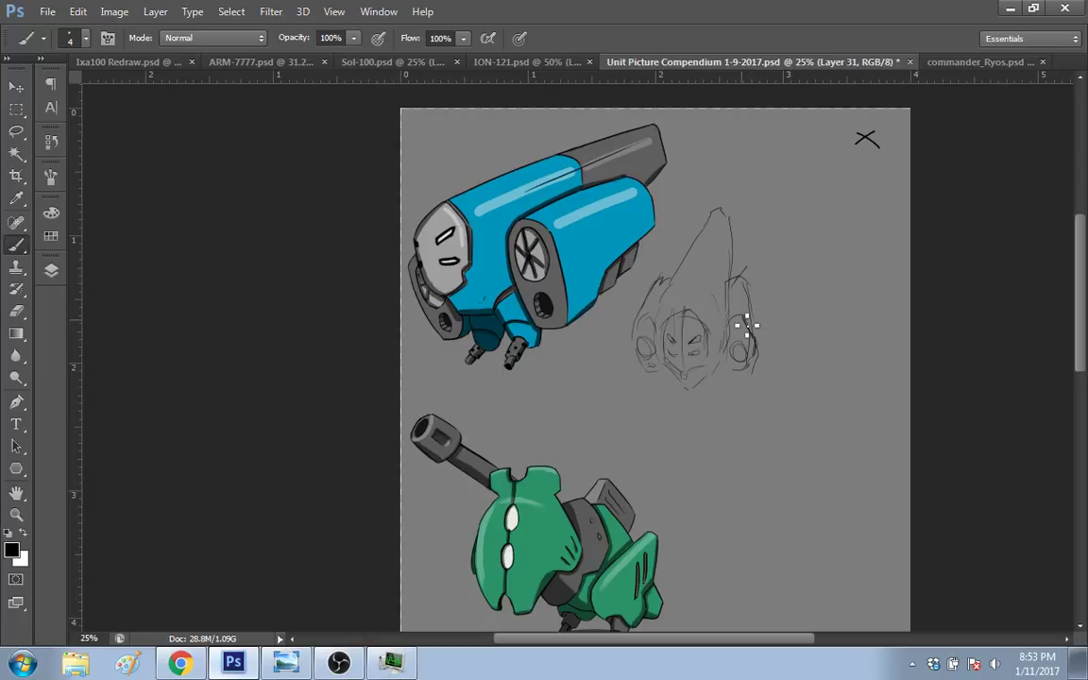
left_click_drag(713, 222, 724, 260)
Step: Expand the Level 3s layer group inside Combined and make it visible
left_click(51, 270)
left_click_drag(252, 380, 237, 504)
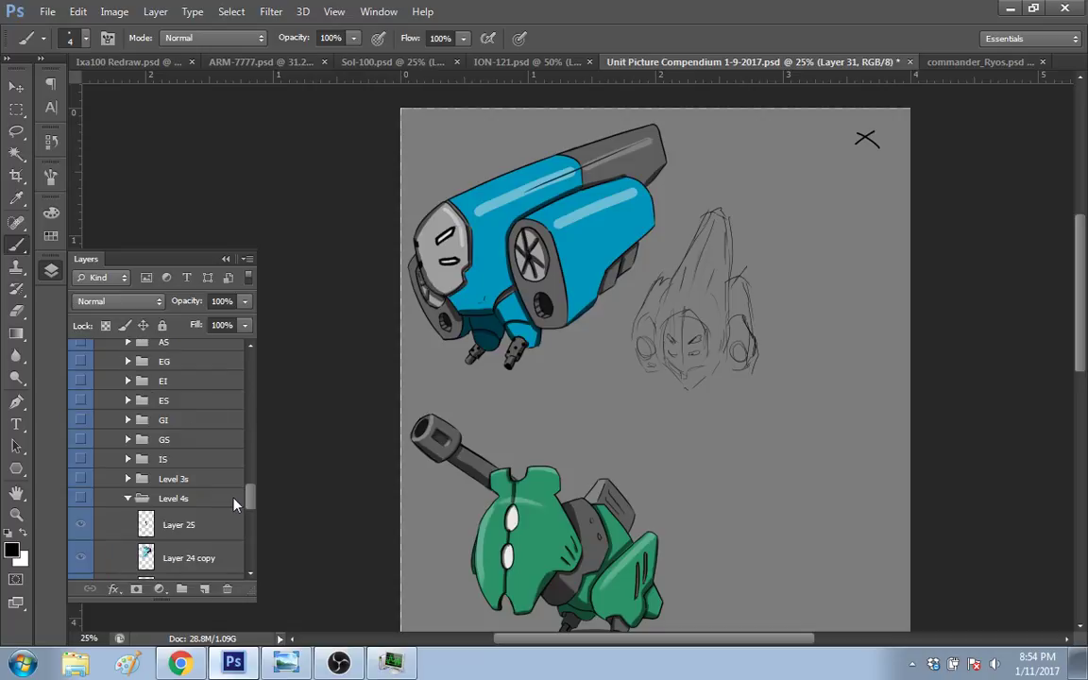
left_click(128, 498)
left_click(128, 500)
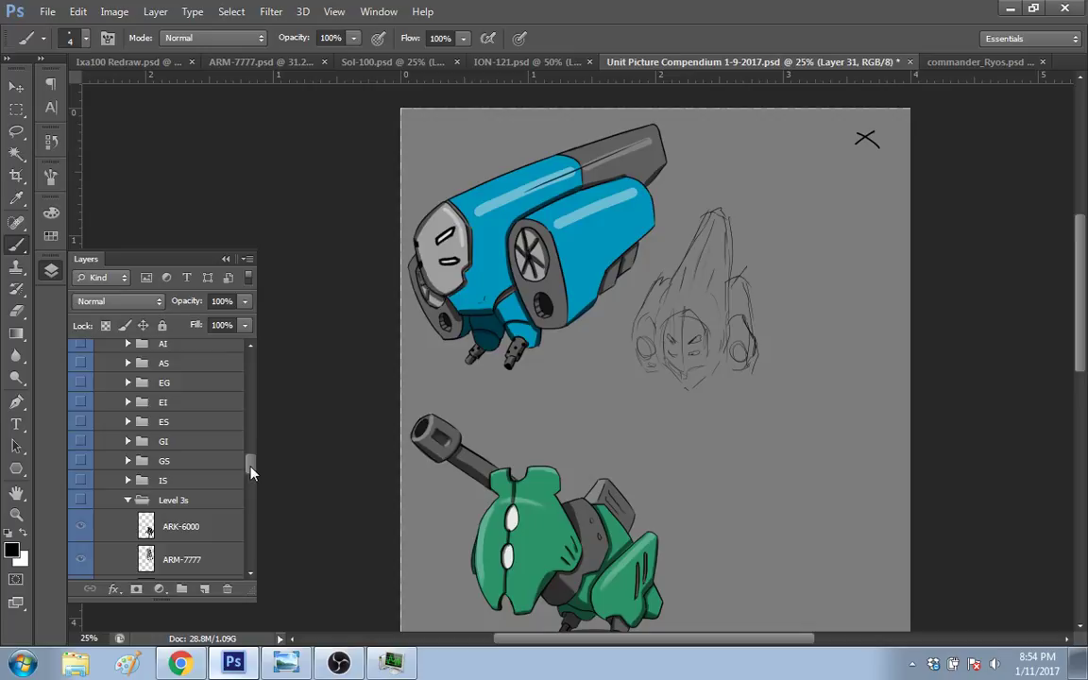
left_click_drag(251, 465, 251, 484)
left_click(80, 377)
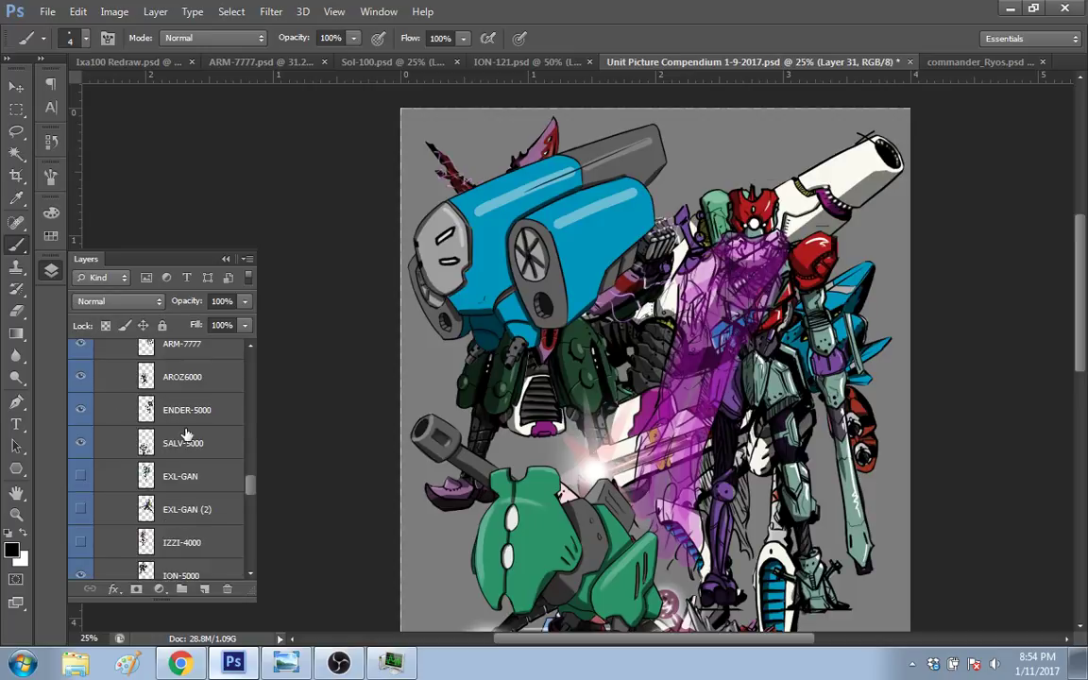
Step: Hide the other Level 3s artwork, including SALV-5000, AROZ6000, ARM-7777, ARK-6000, ION-5000 and SNO-6000, leaving only ENDER-5000 shown
scroll(186, 433, "up", 2)
left_click(83, 503)
left_click(80, 439)
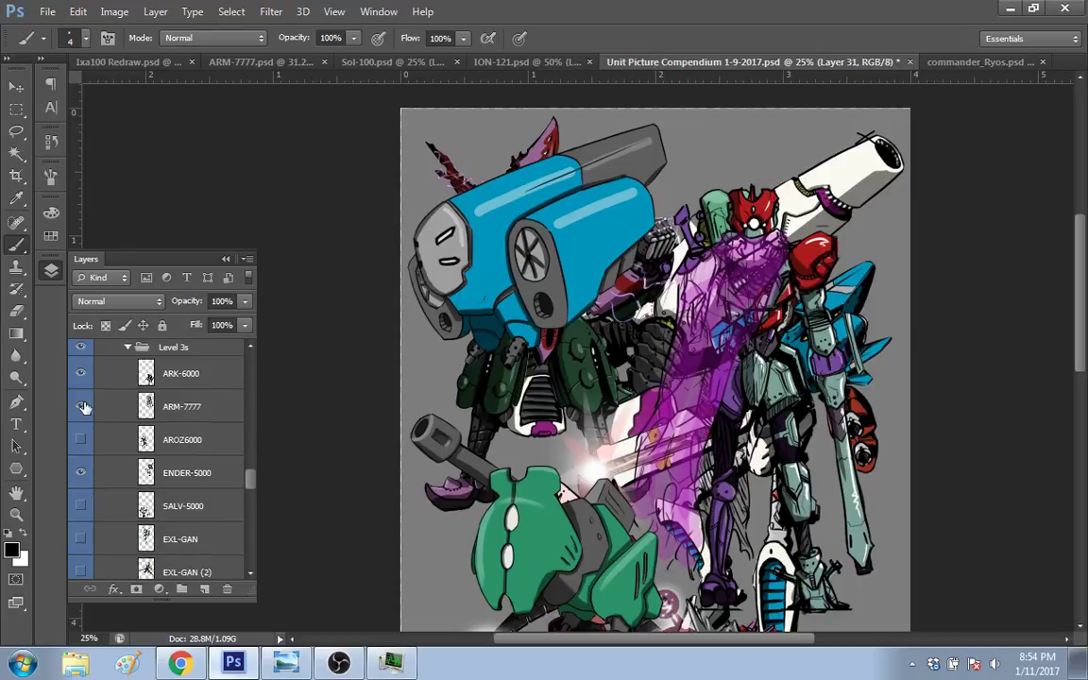
left_click(81, 406)
left_click(80, 374)
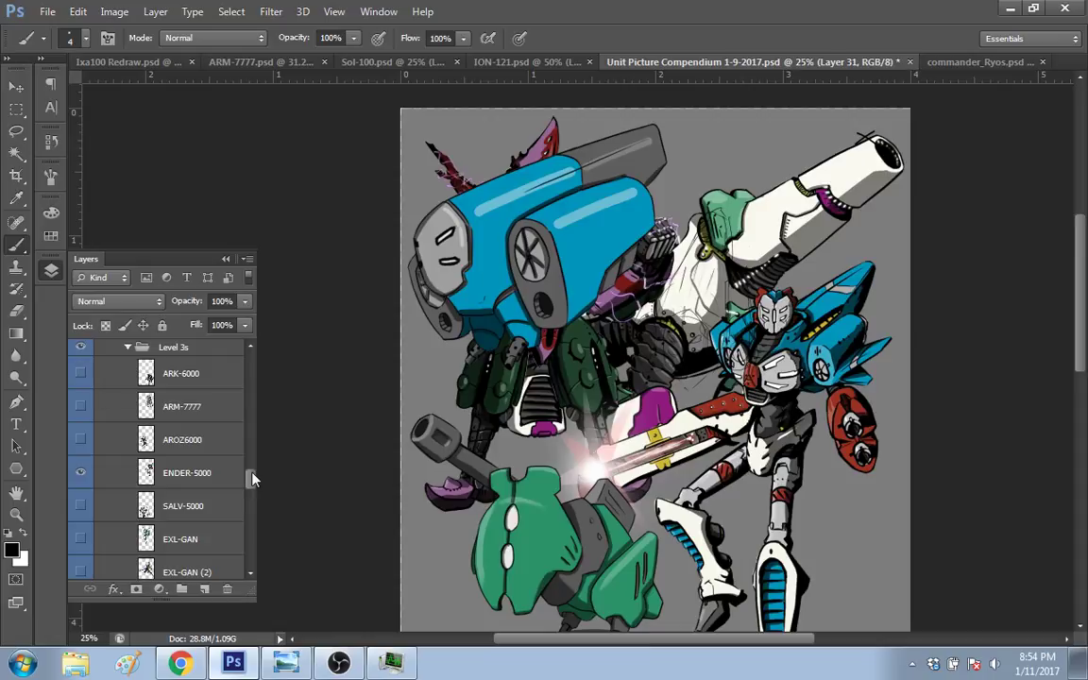
left_click(81, 473)
scroll(103, 448, "down", 3)
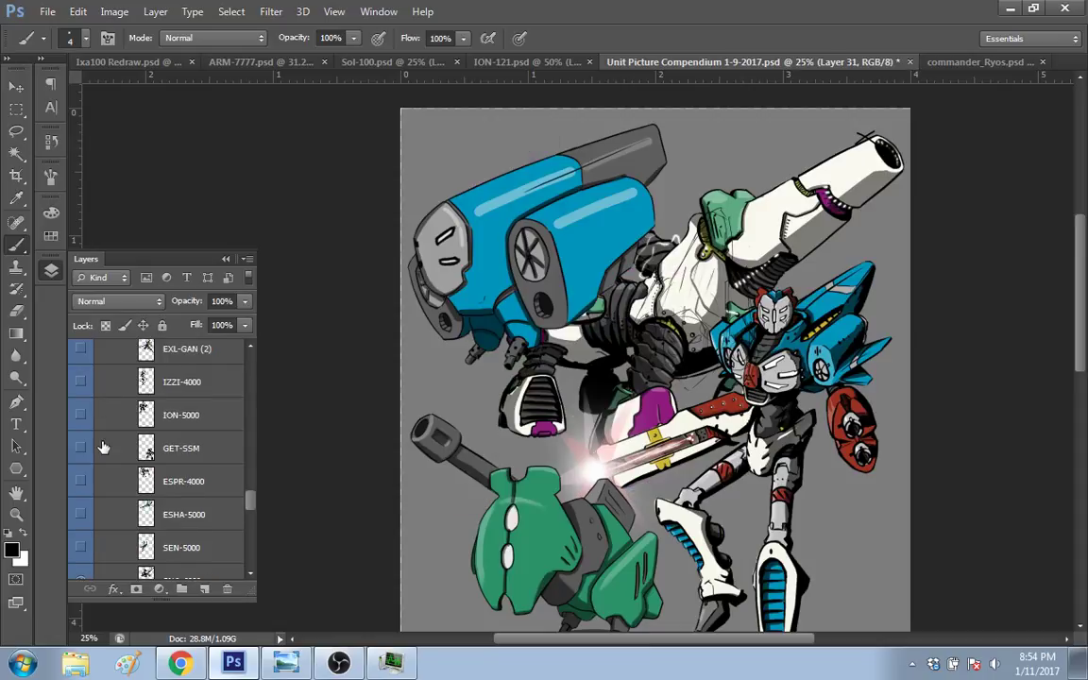
scroll(103, 448, "down", 1)
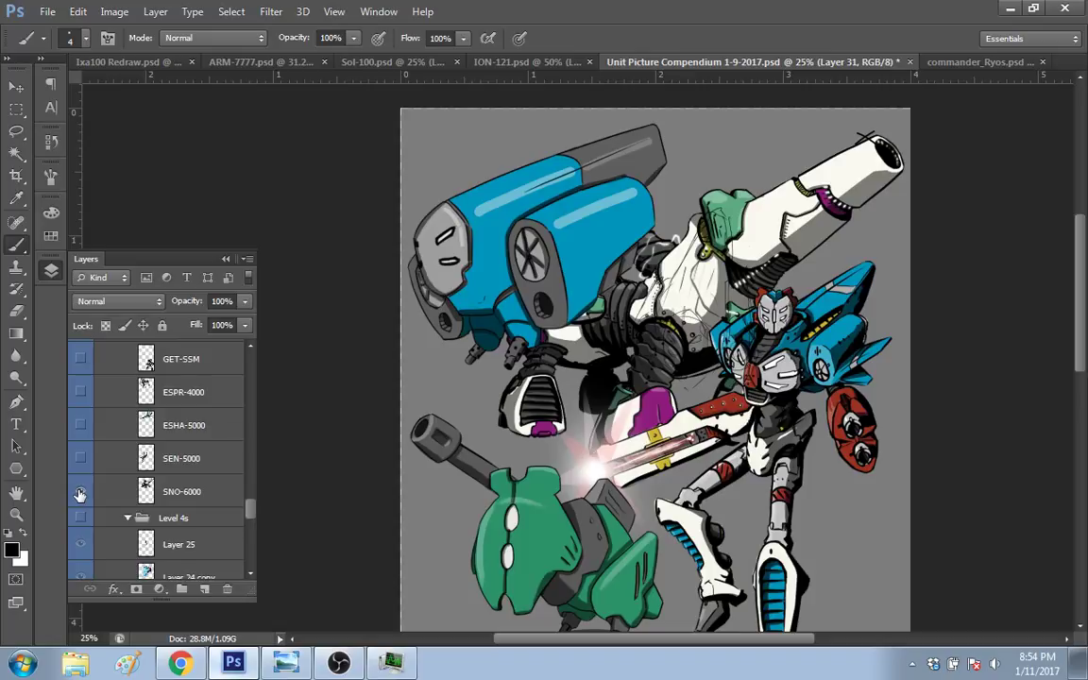
left_click(80, 492)
Step: Move the ENDER-5000 robot down and right below the sketch, and shift the green GO-100 robot left and slightly down
key("v")
mouse_move(838, 374)
left_mouse_down()
mouse_move(861, 444)
mouse_move(873, 416)
mouse_move(867, 456)
left_mouse_up()
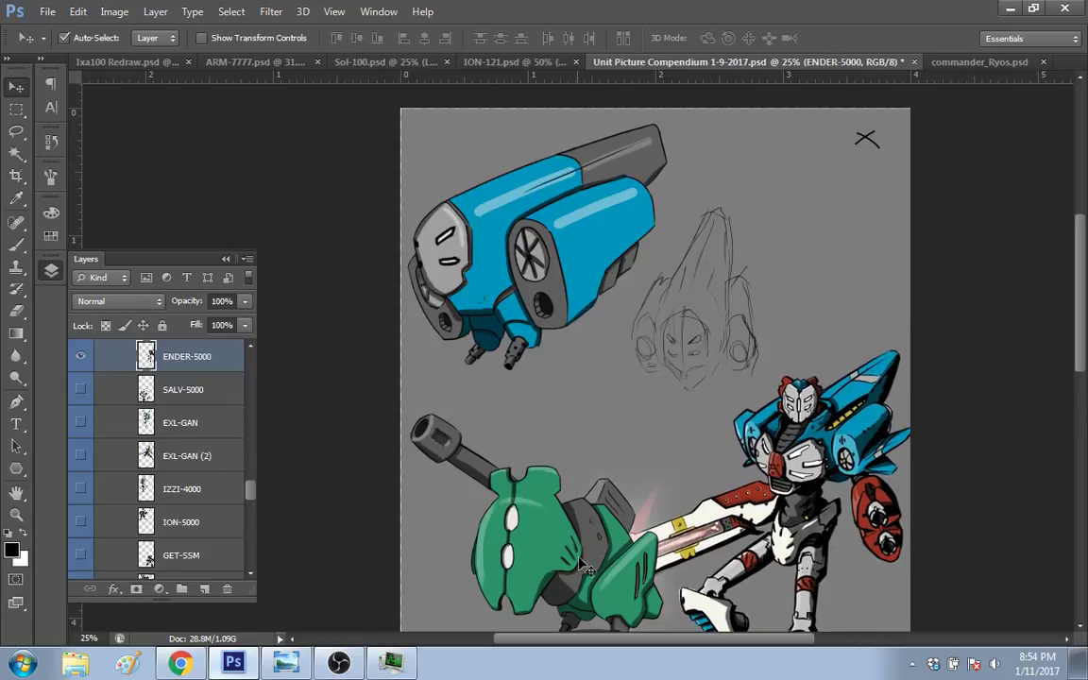
left_click_drag(584, 565, 525, 584)
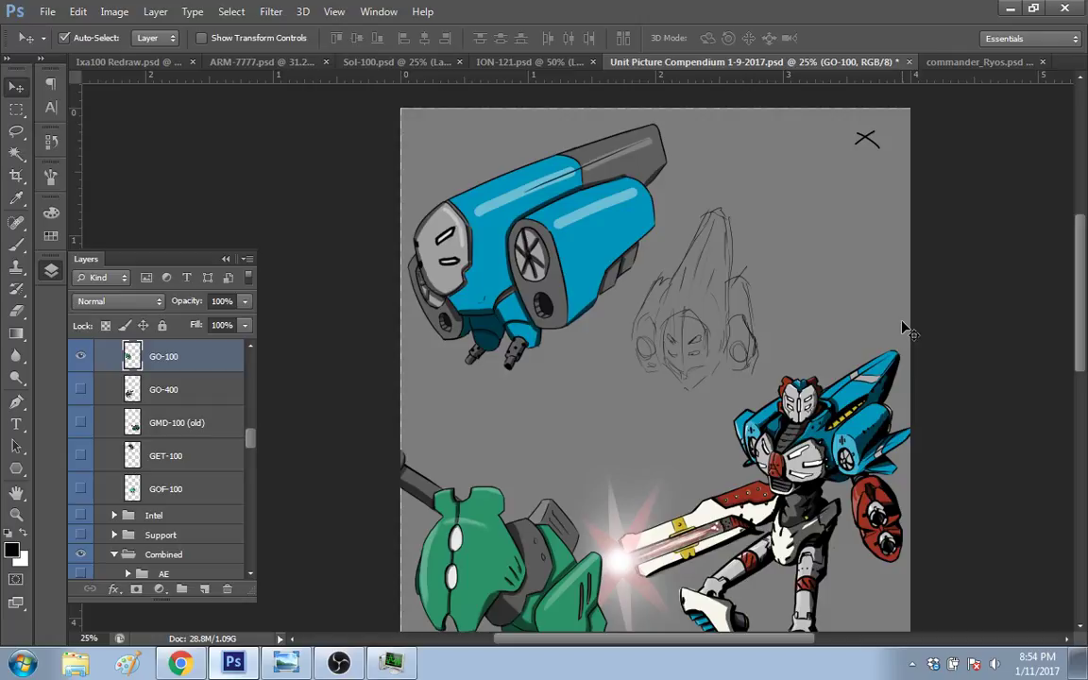
key("b")
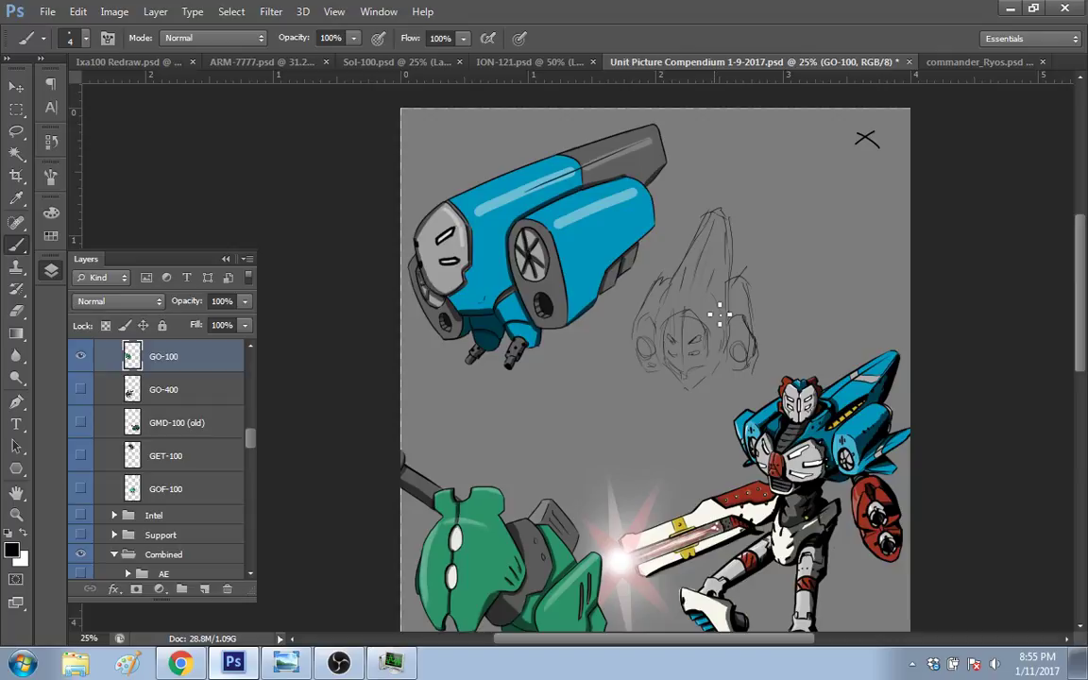
key("v")
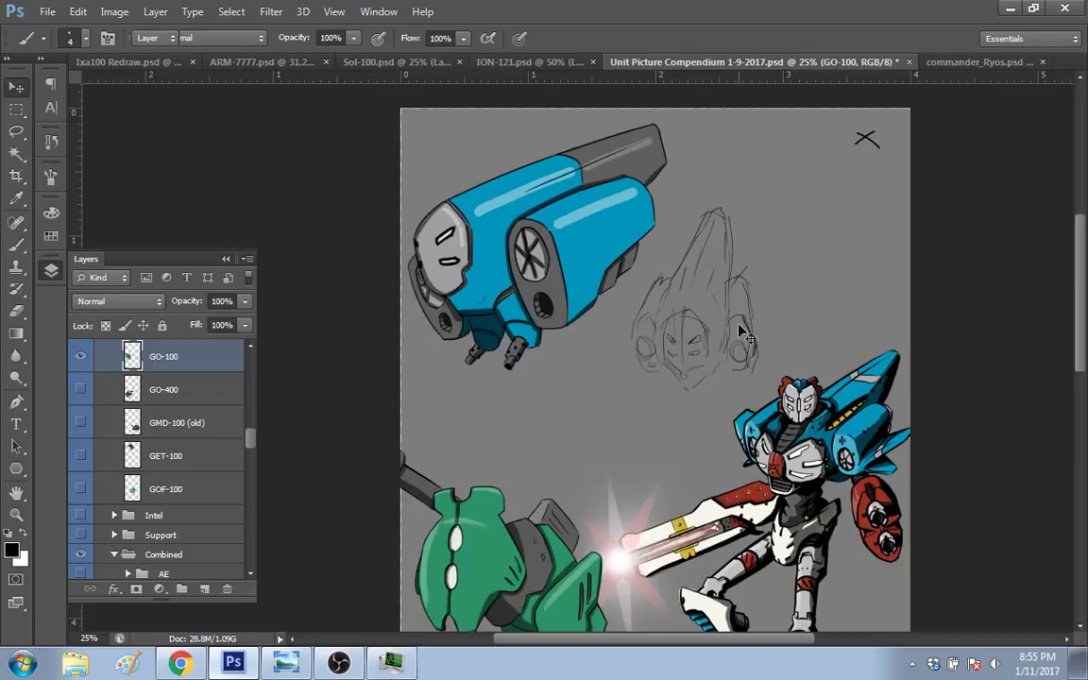
Step: Move the Layer 31 robot sketch toward the canvas's upper-right corner and sketch a second tapered robot hull with a tail below it
left_click(742, 332, "ctrl")
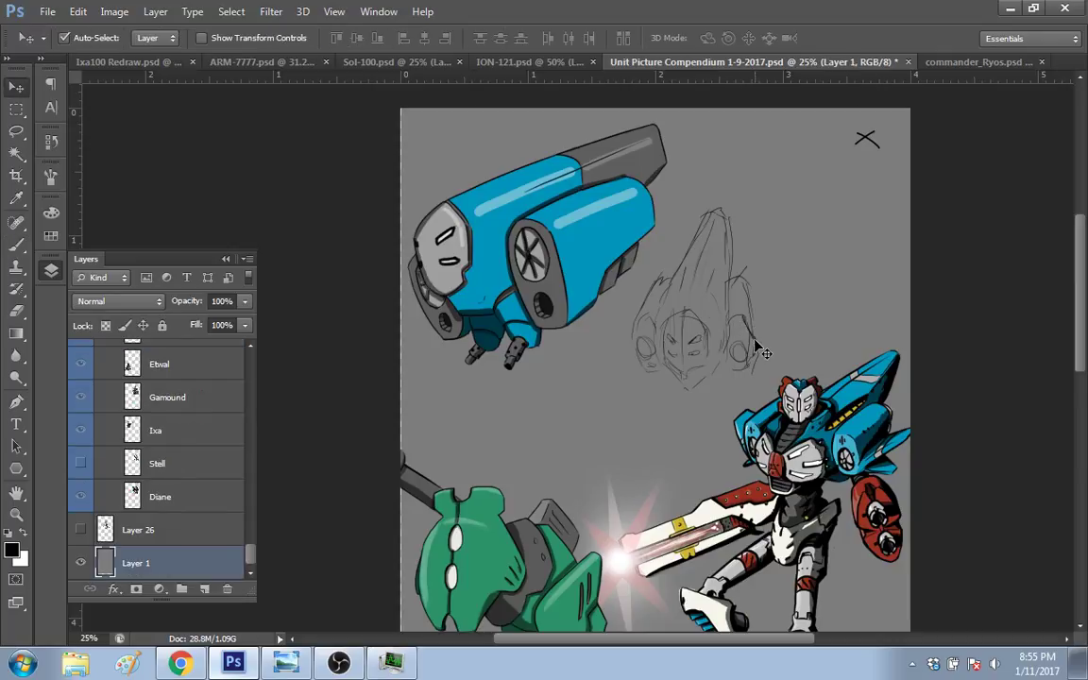
mouse_move(760, 354)
left_mouse_down()
mouse_move(766, 309)
mouse_move(822, 227)
left_mouse_up()
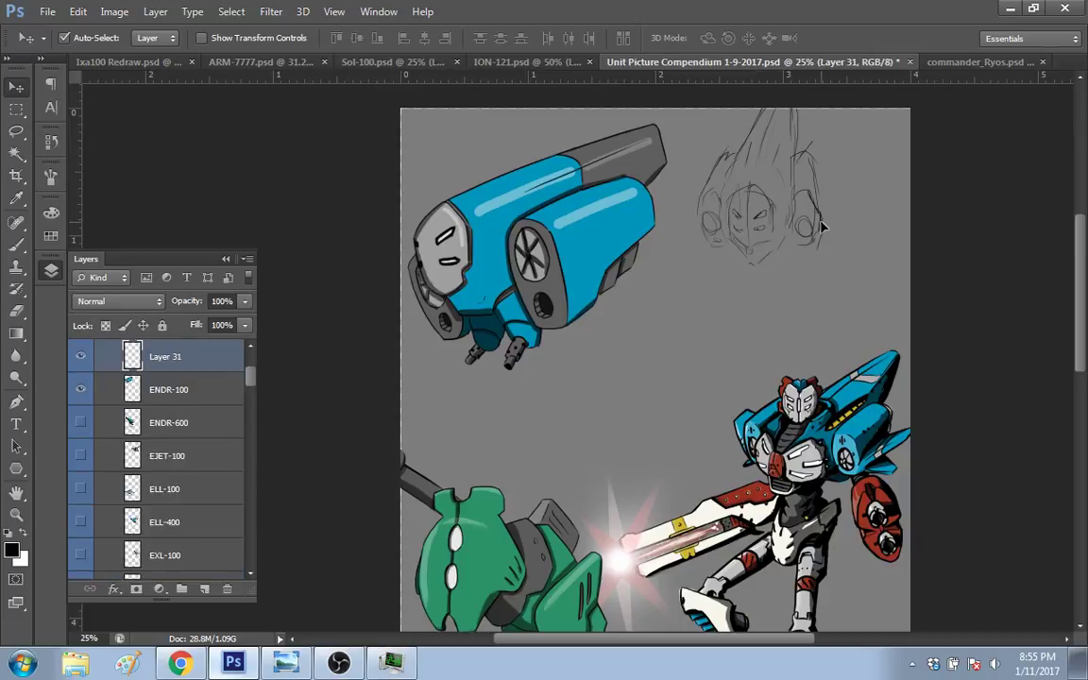
key("b")
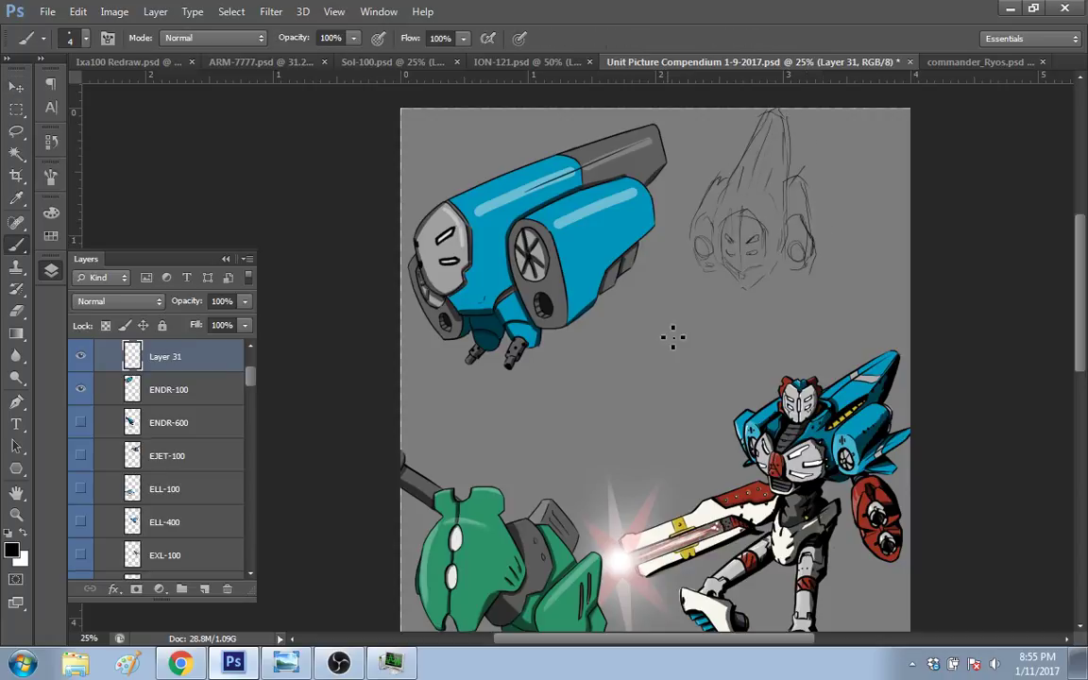
mouse_move(634, 401)
left_mouse_down()
mouse_move(635, 364)
mouse_move(702, 319)
mouse_move(777, 307)
mouse_move(694, 426)
mouse_move(653, 416)
left_mouse_up()
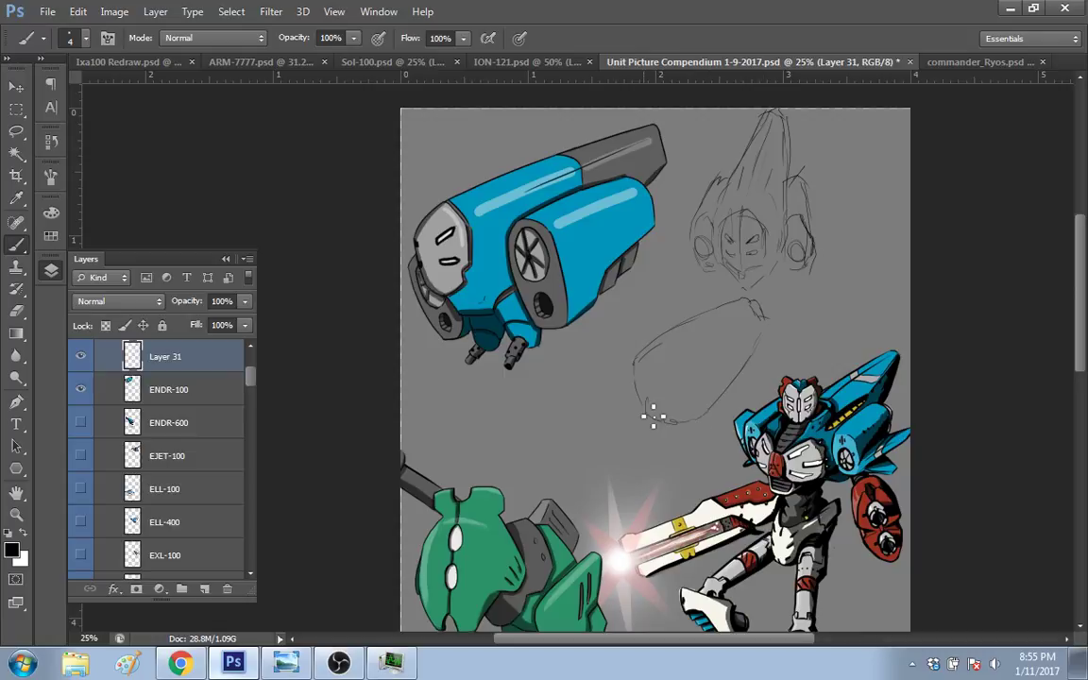
left_click_drag(635, 359, 641, 404)
left_click_drag(651, 352, 761, 284)
left_click_drag(787, 296, 763, 326)
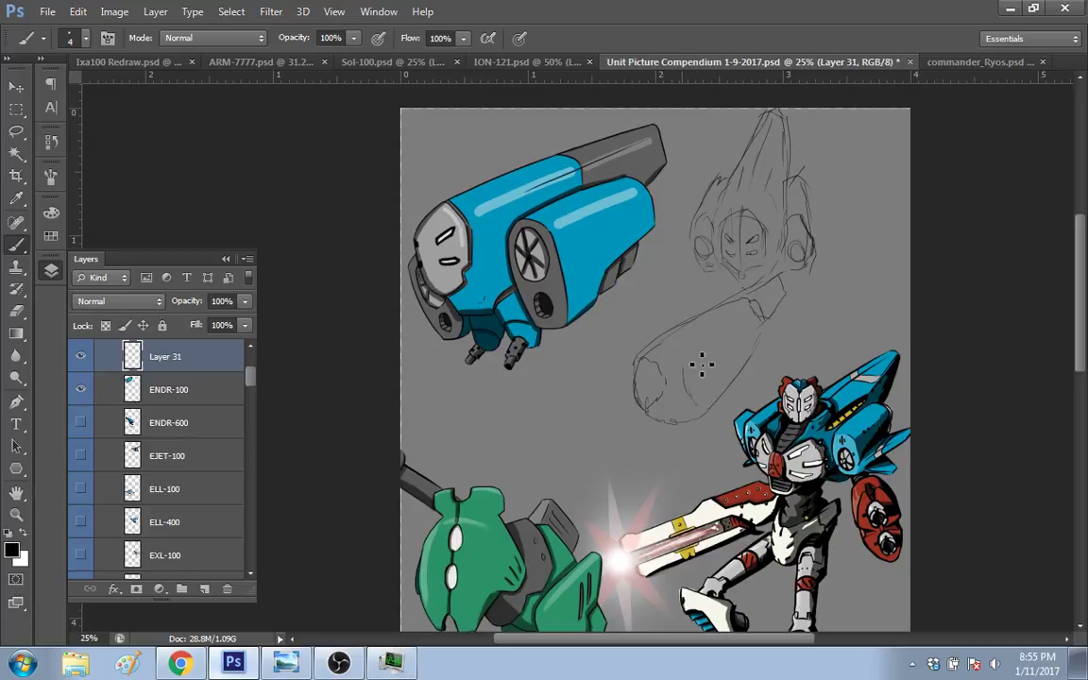
Step: Add wings, legs and a masked face with eyes to the lower hull sketch, reworking the face lines
mouse_move(737, 384)
left_mouse_down()
mouse_move(702, 405)
mouse_move(740, 399)
mouse_move(773, 340)
left_mouse_up()
left_click_drag(642, 408, 628, 401)
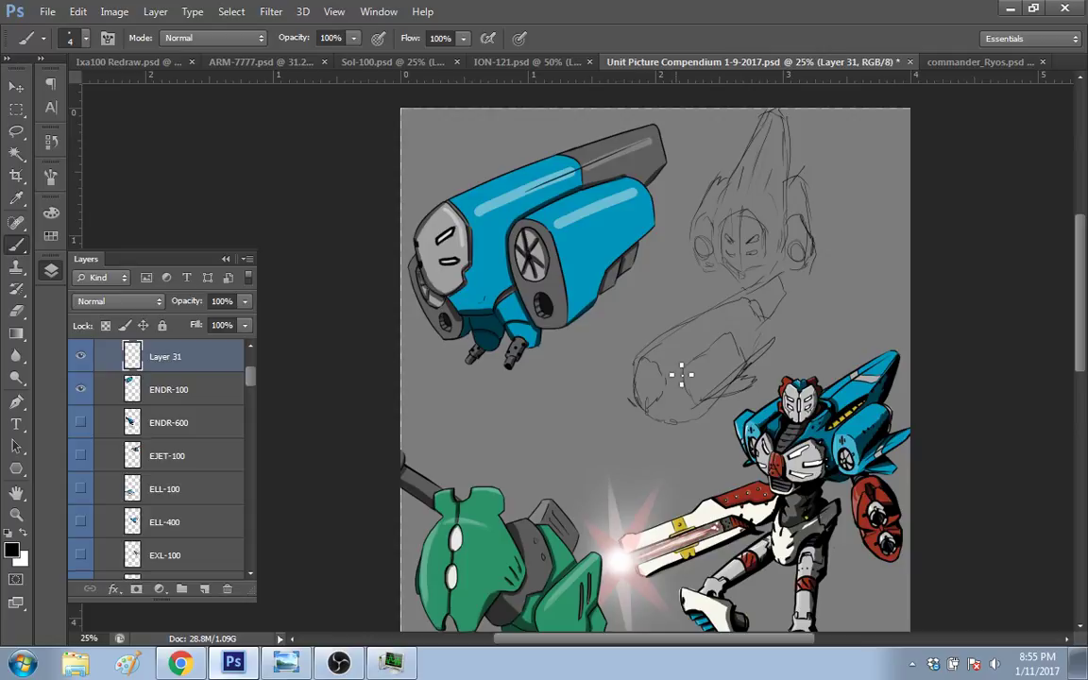
left_click_drag(621, 364, 630, 385)
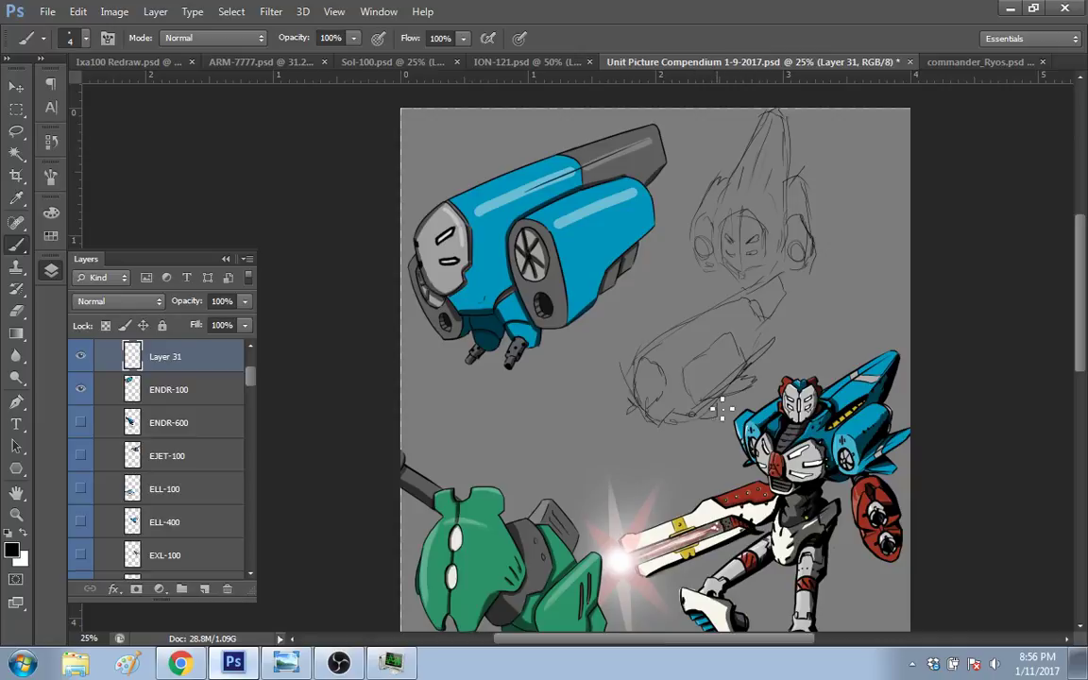
left_click_drag(711, 414, 709, 440)
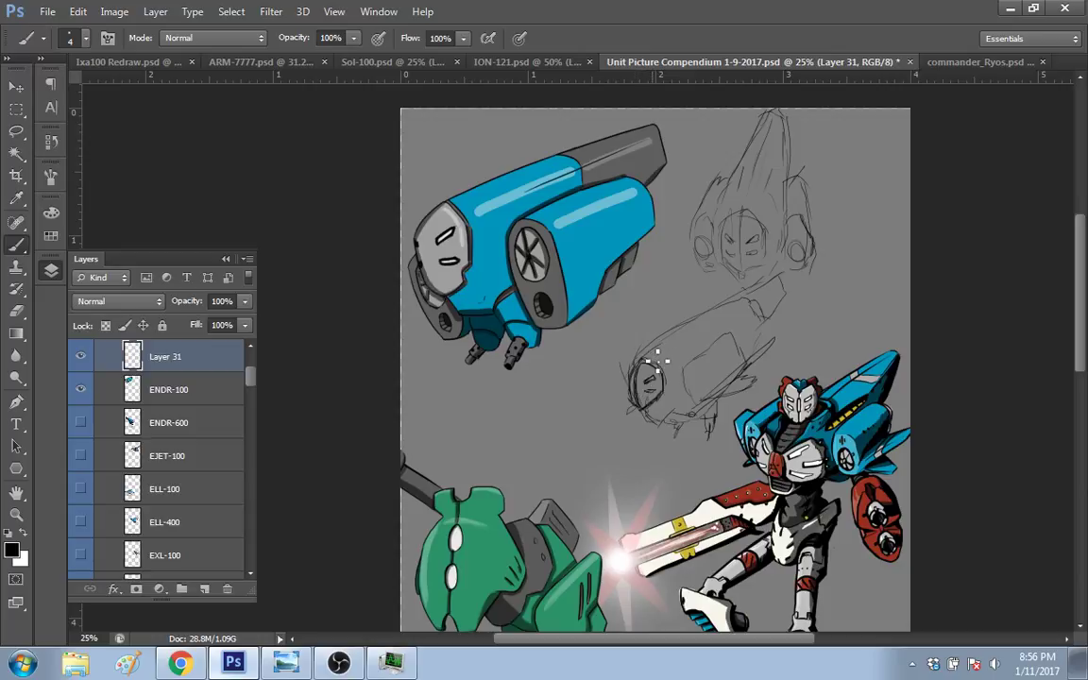
key("e")
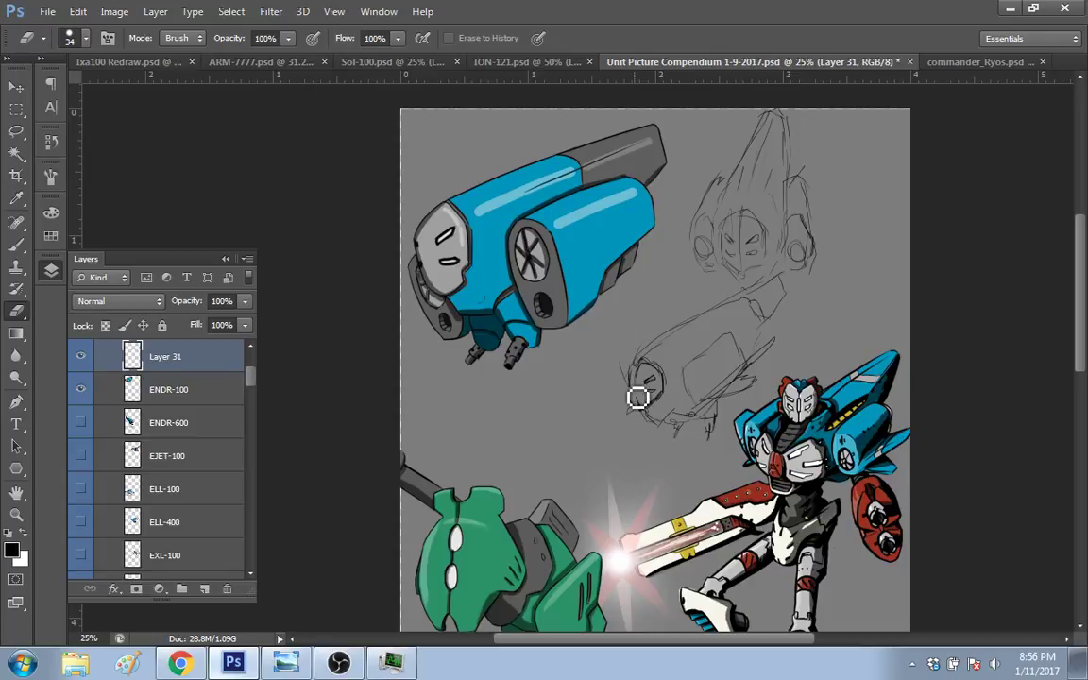
key("b")
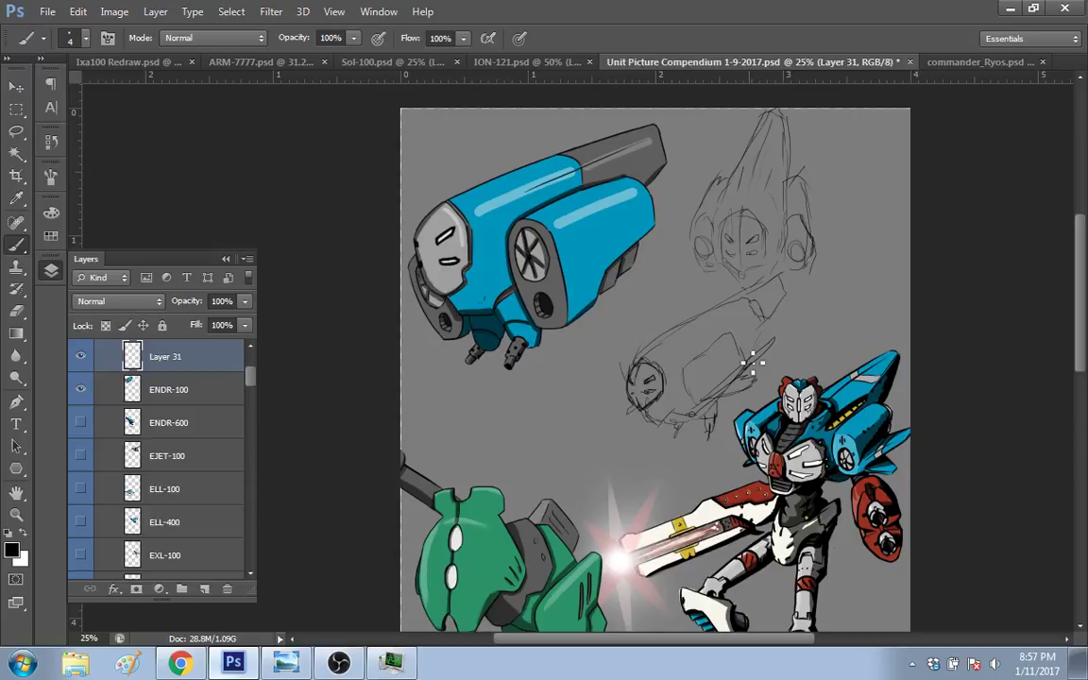
Step: Erase both robot sketches on Layer 31 completely with a 150 px eraser
key("e")
key("bracketright")
key("bracketright")
key("bracketright")
key("bracketright")
key("bracketright")
key("bracketright")
key("bracketright")
key("bracketright")
key("bracketright")
mouse_move(713, 218)
left_mouse_down()
mouse_move(694, 287)
mouse_move(779, 213)
mouse_move(682, 294)
mouse_move(720, 373)
mouse_move(751, 291)
left_mouse_up()
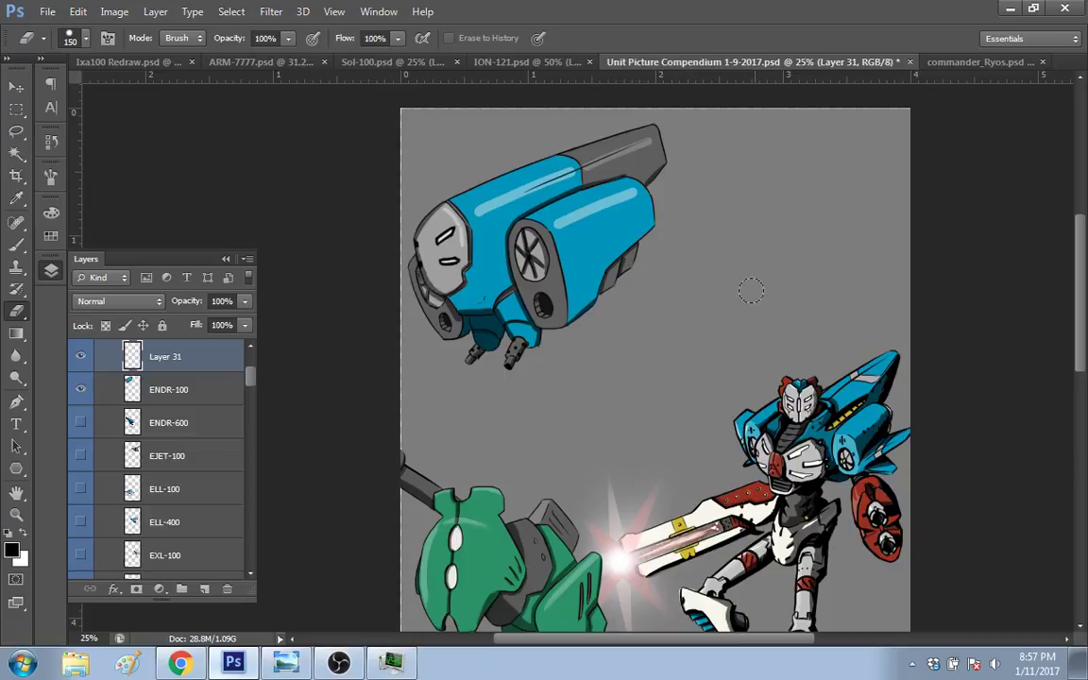
Step: Nudge ENDR-100 slightly upward and sketch a new robot's face outline and tapering hull to its right, on the ENDR-100 layer
key("b")
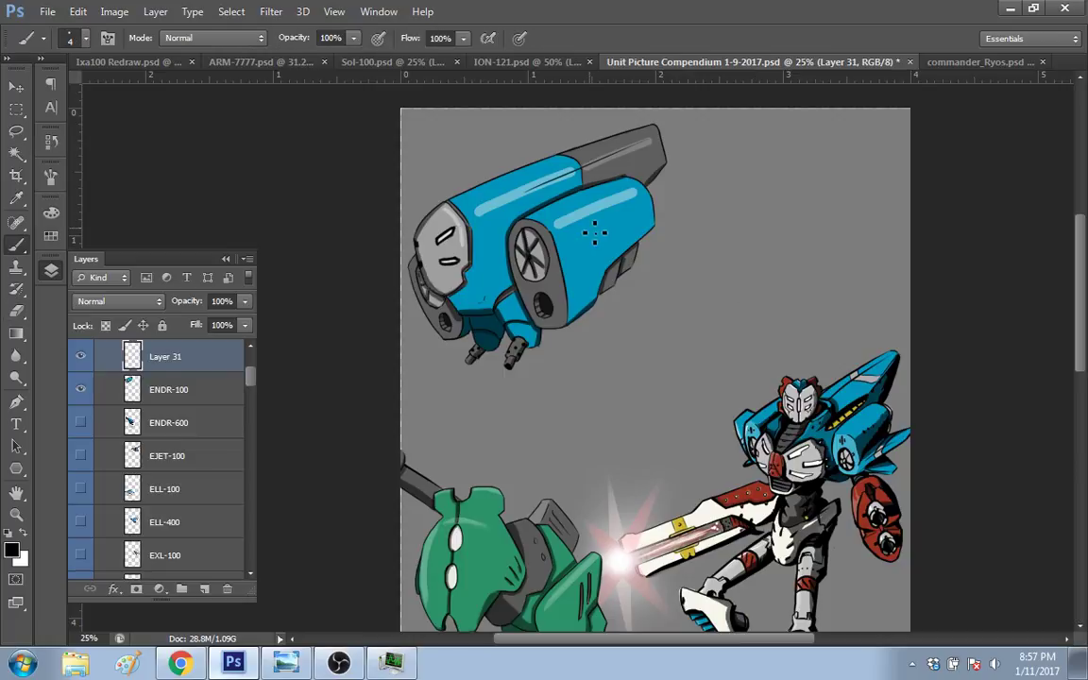
key("v")
left_click_drag(594, 231, 598, 225)
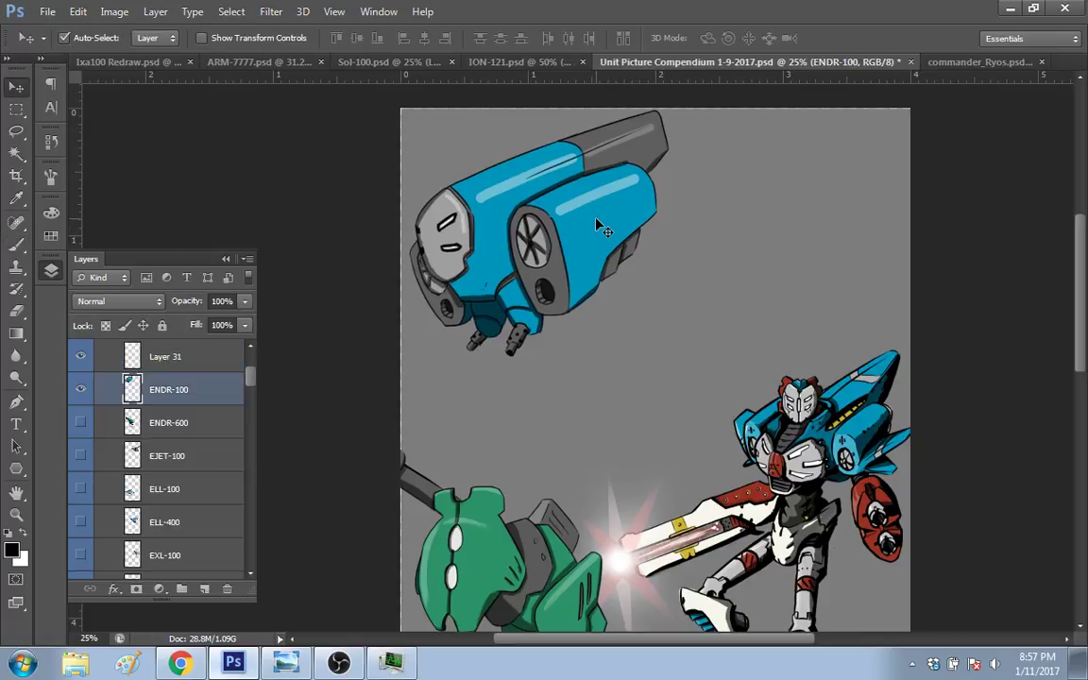
key("b")
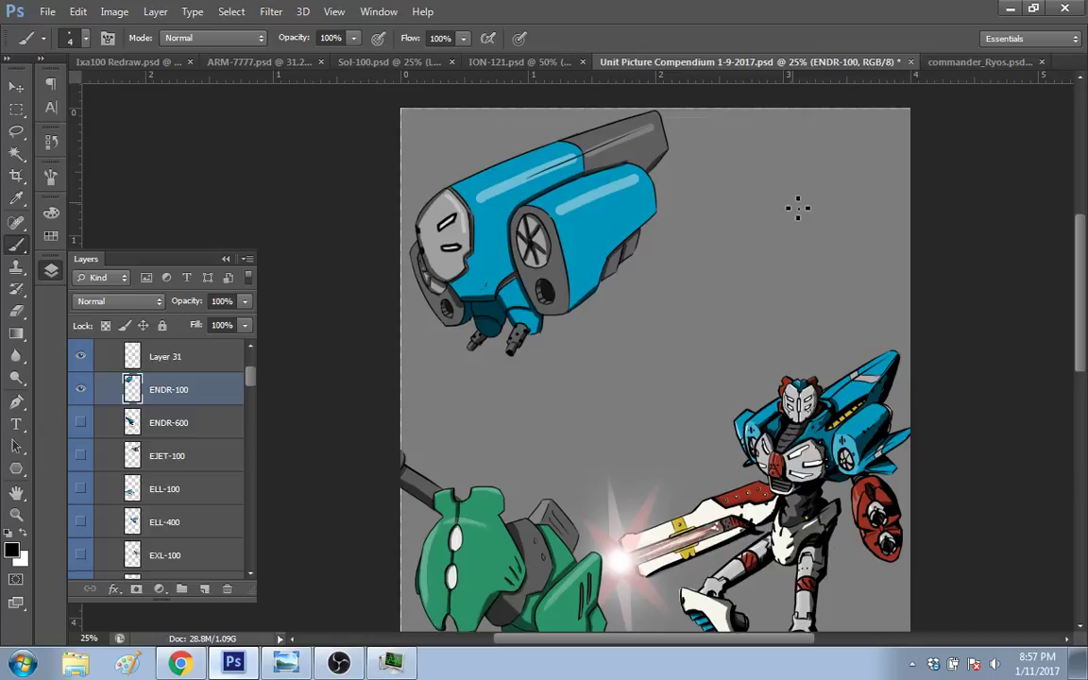
left_click_drag(830, 249, 822, 209)
mouse_move(826, 227)
left_mouse_down()
mouse_move(823, 210)
mouse_move(855, 243)
mouse_move(842, 262)
left_mouse_up()
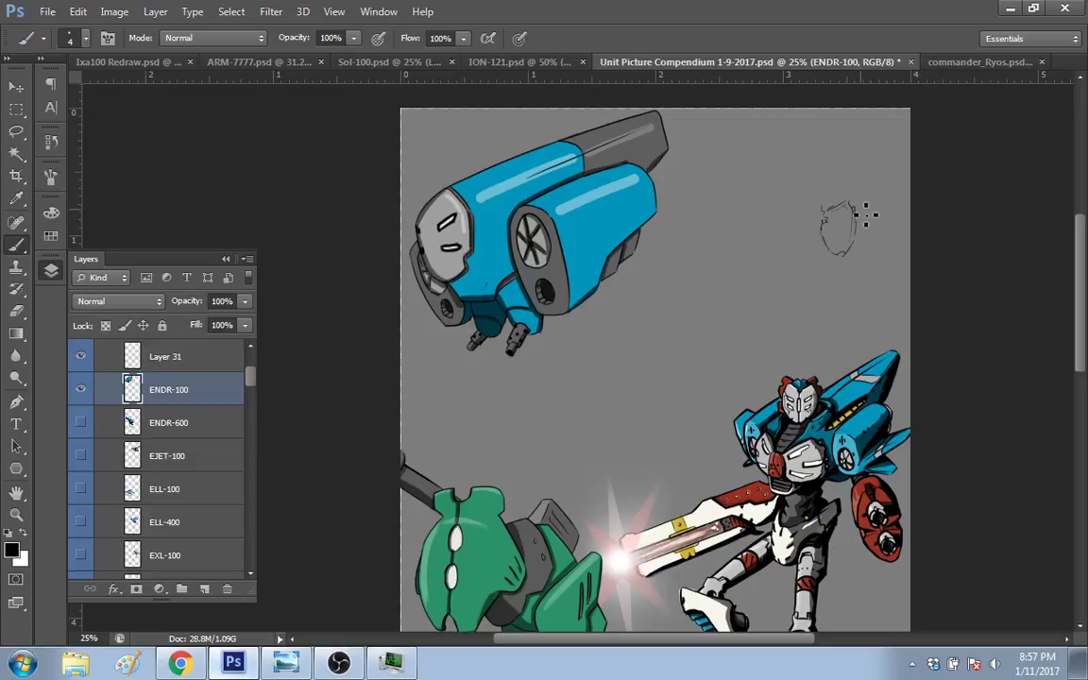
mouse_move(856, 201)
left_mouse_down()
mouse_move(846, 259)
mouse_move(824, 268)
mouse_move(803, 257)
mouse_move(812, 266)
mouse_move(800, 268)
mouse_move(688, 133)
mouse_move(836, 176)
mouse_move(853, 197)
mouse_move(855, 243)
left_mouse_up()
Step: Shift the ENDR-100 artwork slightly down, then lasso the blue robot, scale it to about 72% and deselect
key("v")
left_click_drag(587, 234, 584, 253)
key("l")
mouse_move(457, 411)
left_mouse_down()
mouse_move(461, 162)
mouse_move(567, 92)
mouse_move(654, 112)
mouse_move(673, 159)
mouse_move(665, 189)
left_mouse_up()
key("ctrl+t")
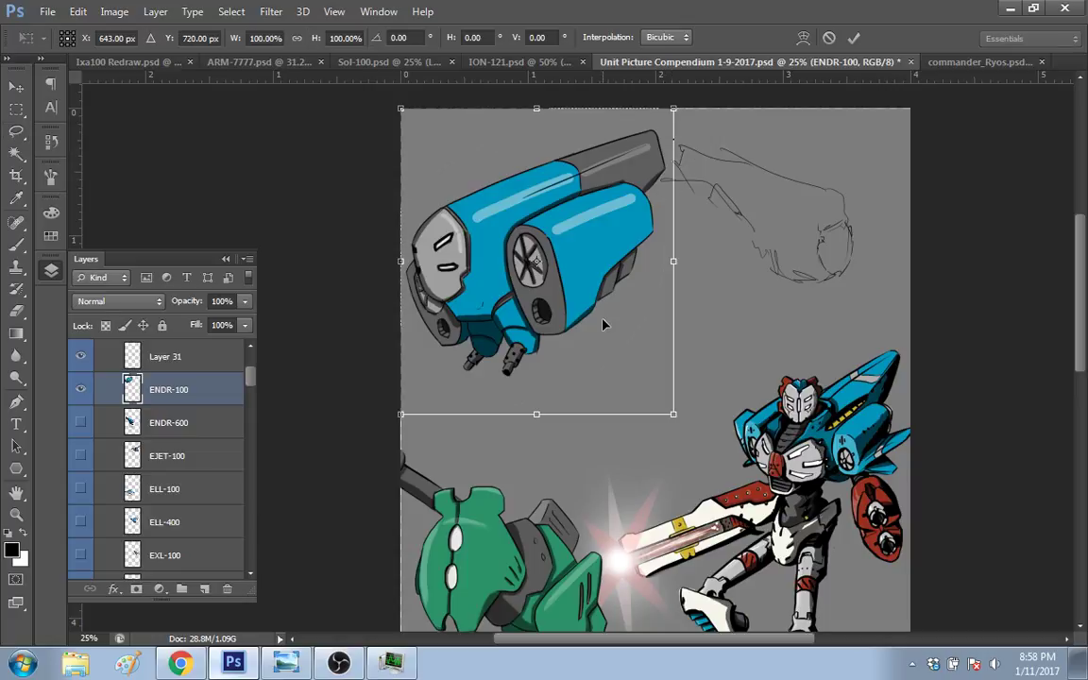
left_click_drag(673, 414, 598, 329)
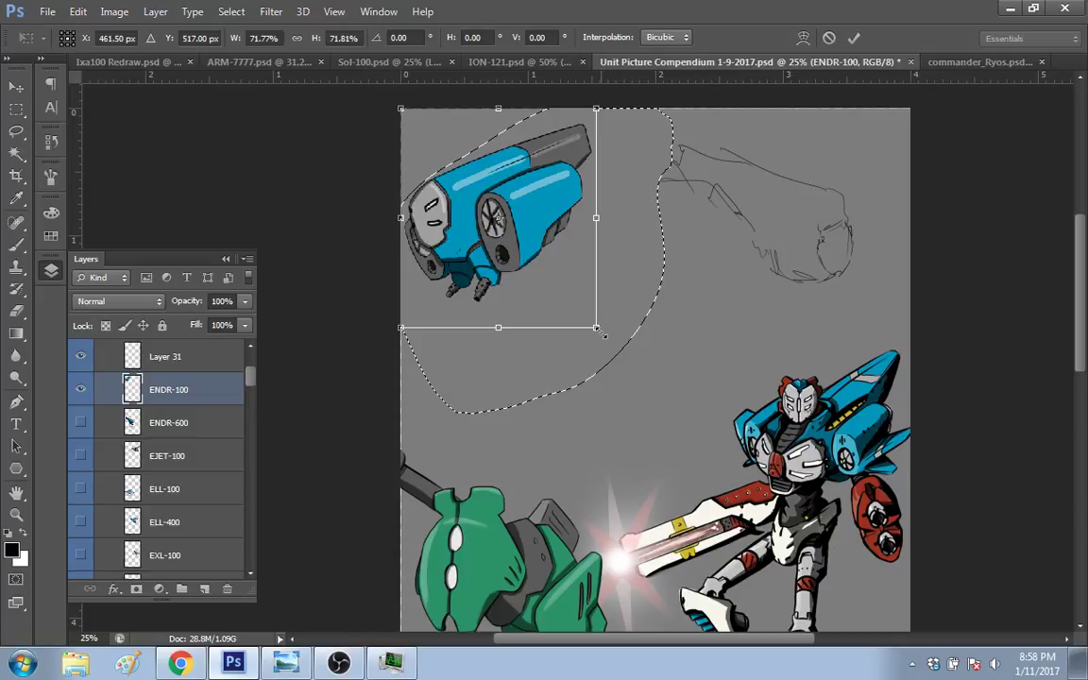
key("Return")
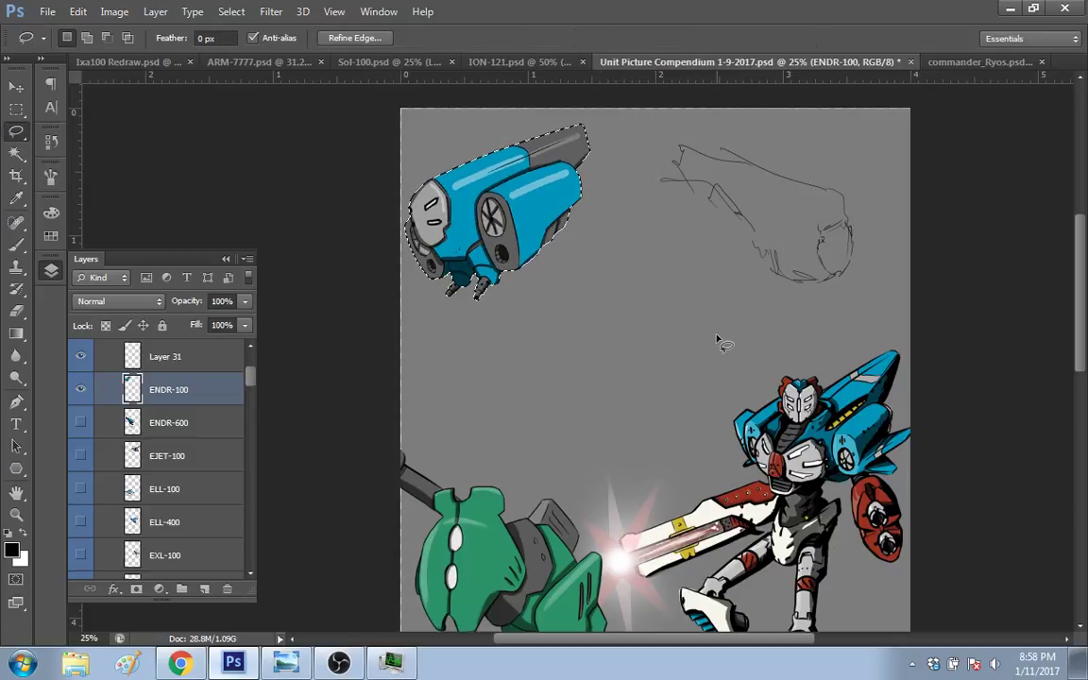
key("m")
key("ctrl+d")
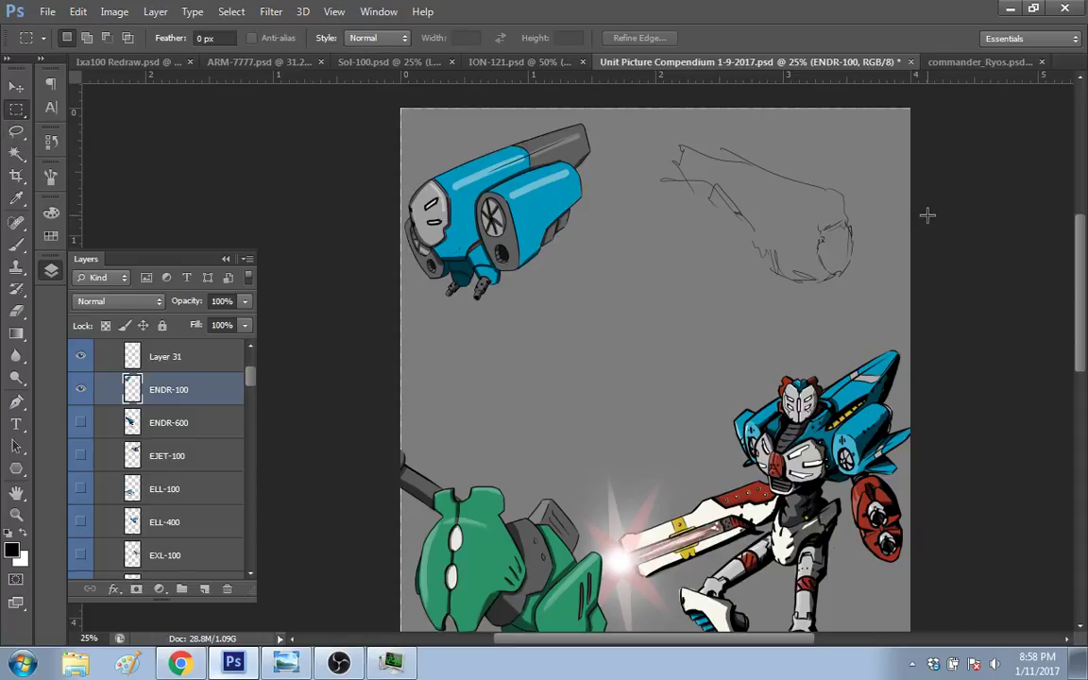
Step: Sketch the near engine pod with fins trailing behind it, plus the far pod's edge beside the face
key("b")
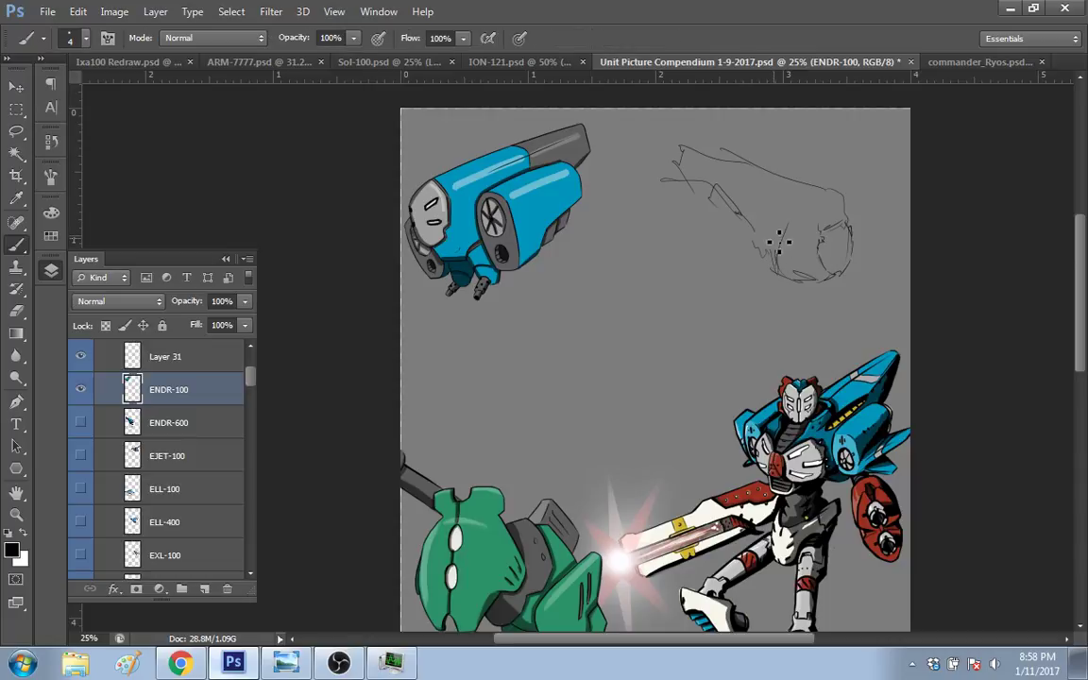
left_click_drag(793, 240, 773, 285)
mouse_move(781, 230)
left_mouse_down()
mouse_move(765, 283)
mouse_move(724, 218)
mouse_move(724, 245)
mouse_move(737, 257)
left_mouse_up()
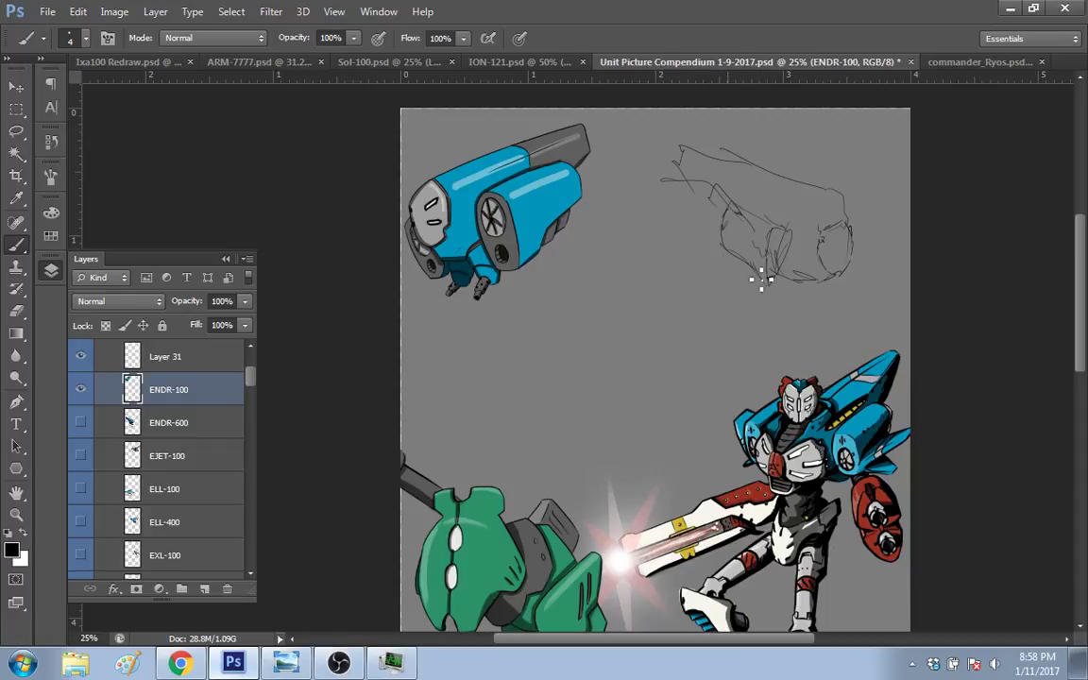
mouse_move(721, 215)
left_mouse_down()
mouse_move(720, 244)
mouse_move(760, 218)
mouse_move(790, 231)
mouse_move(773, 235)
mouse_move(782, 253)
mouse_move(770, 275)
mouse_move(790, 256)
left_mouse_up()
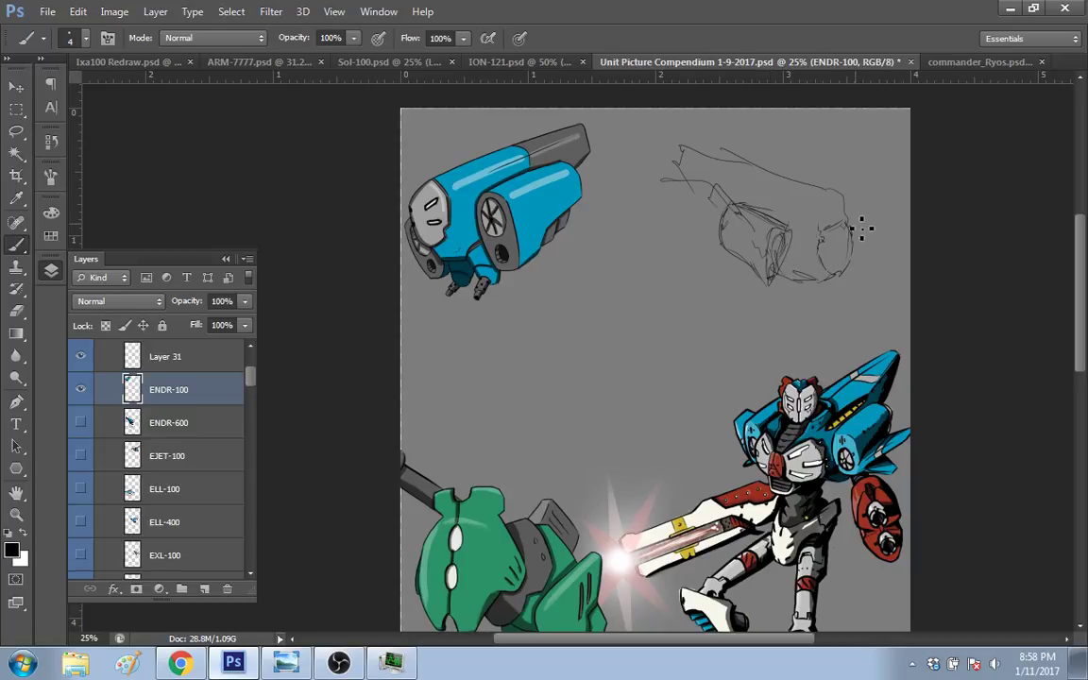
left_click_drag(863, 240, 854, 284)
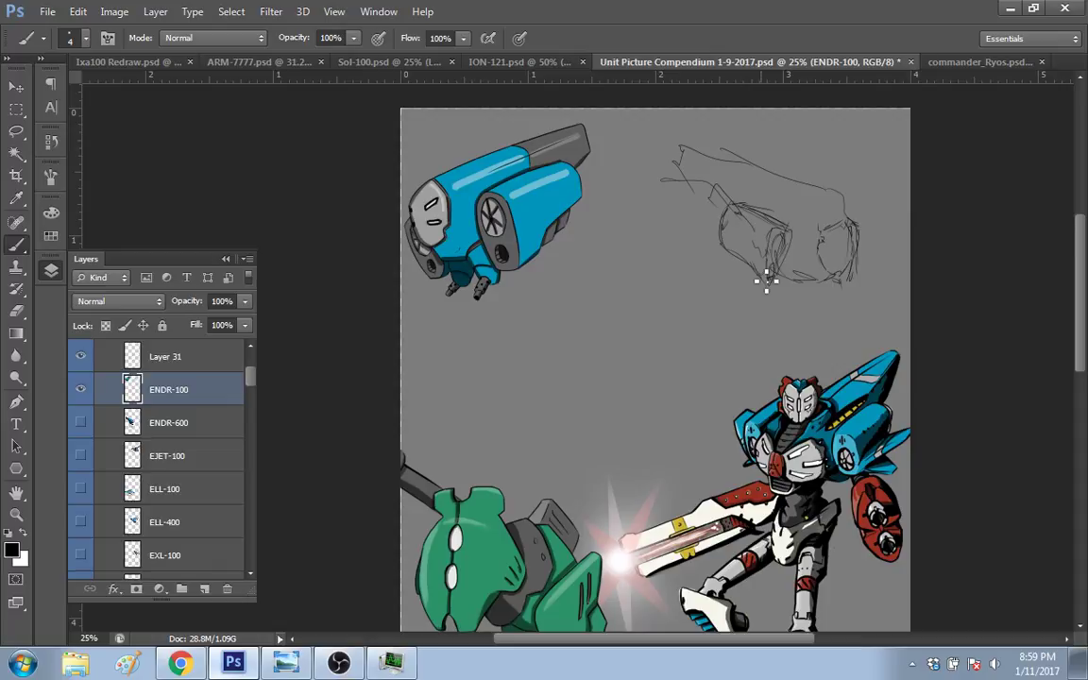
mouse_move(702, 263)
left_mouse_down()
mouse_move(721, 247)
mouse_move(760, 277)
left_mouse_up()
left_click_drag(673, 222, 729, 245)
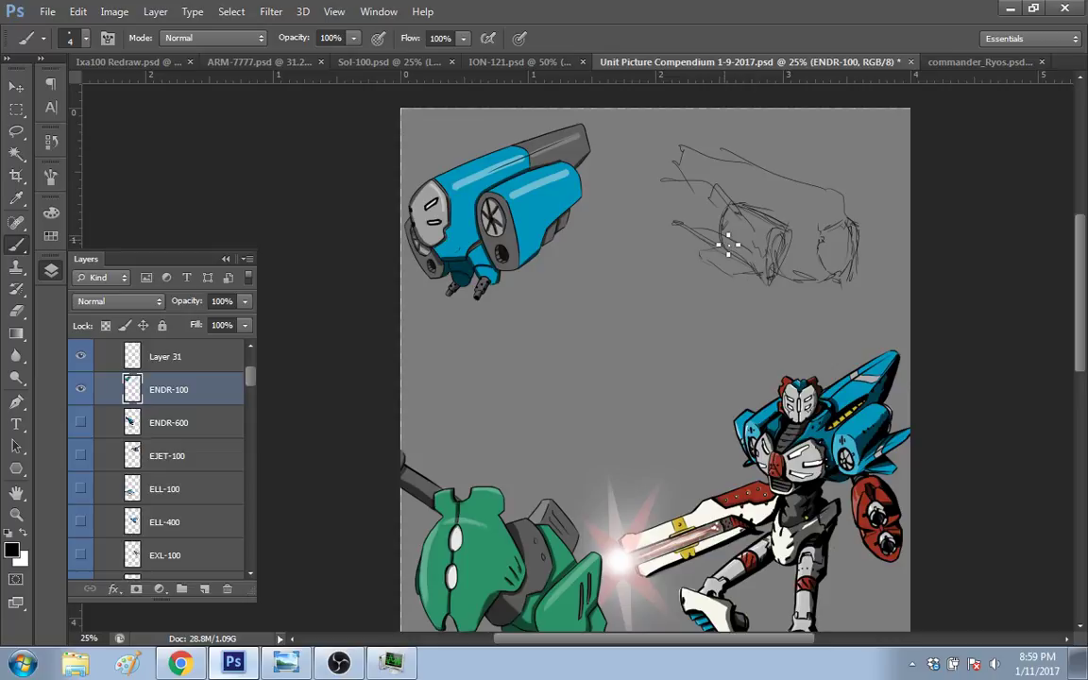
Step: Add far-side wing strokes to the right of the face and darken the face outline
left_click_drag(875, 214, 864, 246)
left_click_drag(868, 276, 853, 268)
left_click_drag(782, 231, 881, 227)
left_click_drag(841, 267, 836, 241)
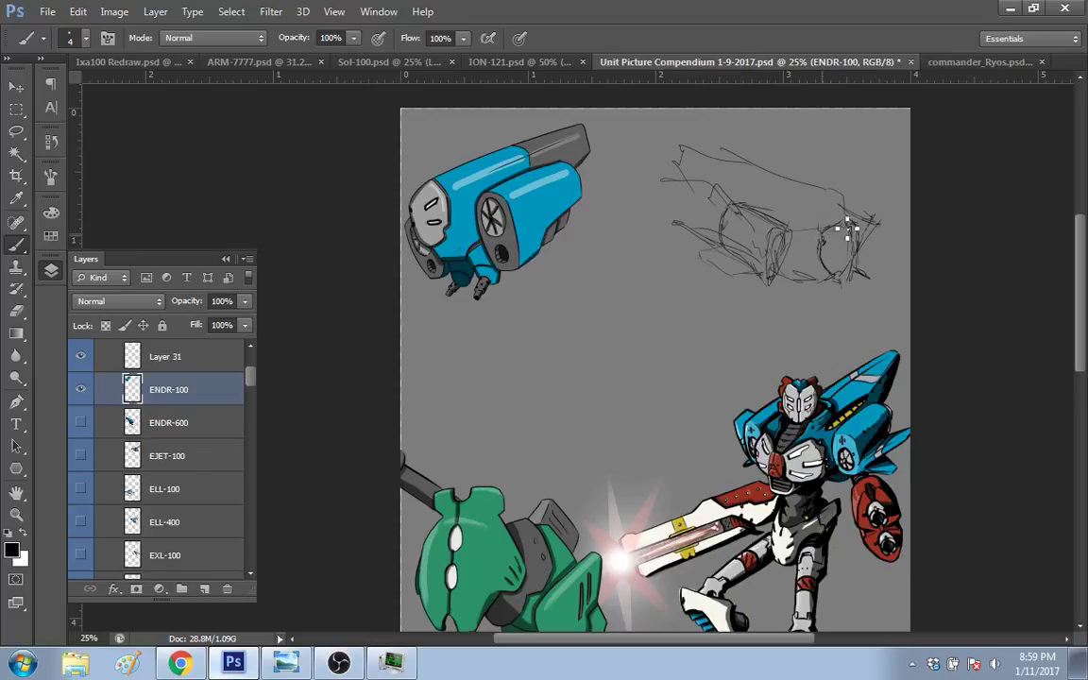
left_click_drag(843, 224, 859, 243)
left_click_drag(847, 268, 853, 216)
Step: Reinforce the hull's top contour and tail, and add facial features, small legs and a curve beside the face
left_click_drag(713, 148, 794, 177)
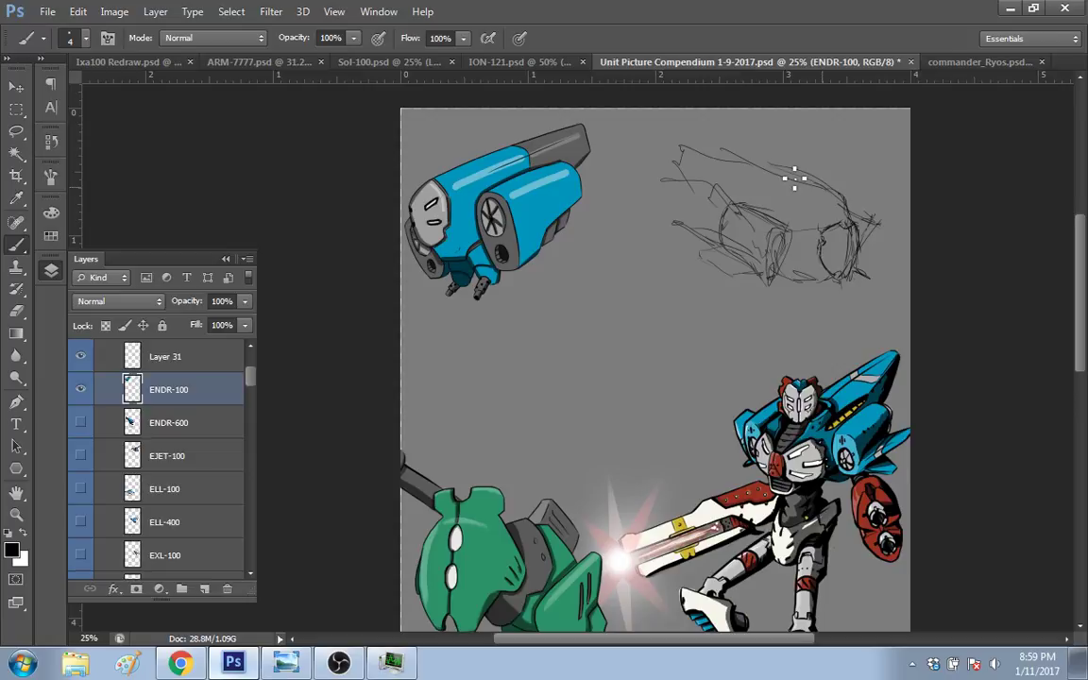
left_click_drag(692, 151, 680, 182)
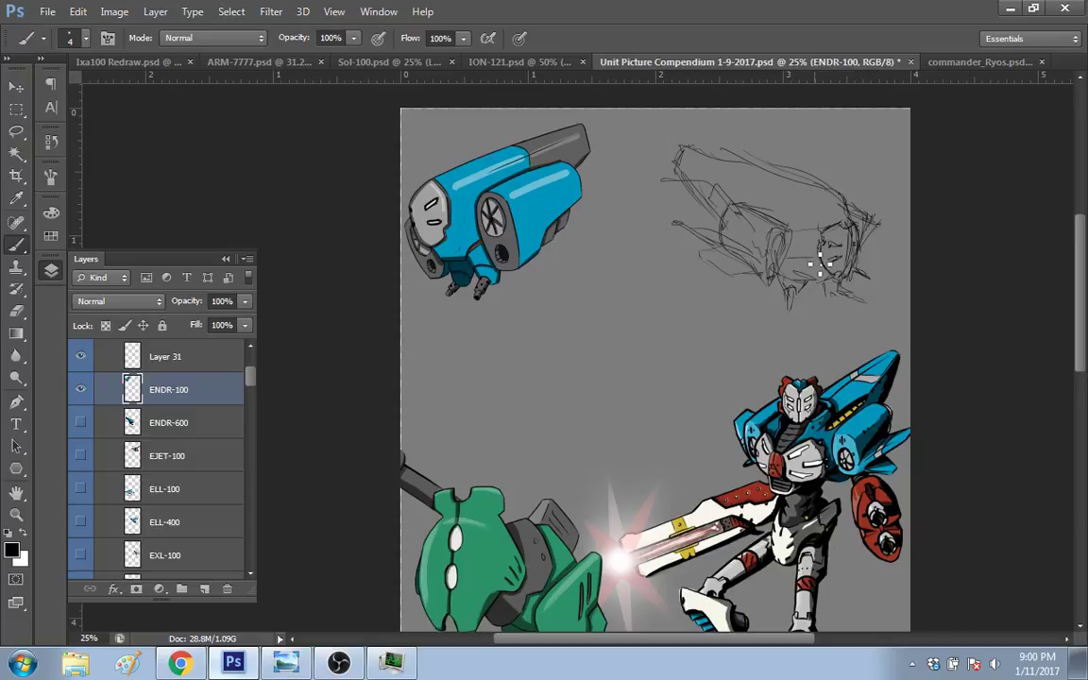
left_click_drag(811, 233, 817, 259)
Step: Erase stray lines between the engine pod and the face with a 70 px eraser and redraw the pod's upper edge
key("e")
key("bracketleft")
key("bracketleft")
key("bracketleft")
key("bracketleft")
mouse_move(816, 222)
left_mouse_down()
mouse_move(767, 234)
mouse_move(735, 219)
mouse_move(790, 230)
left_mouse_up()
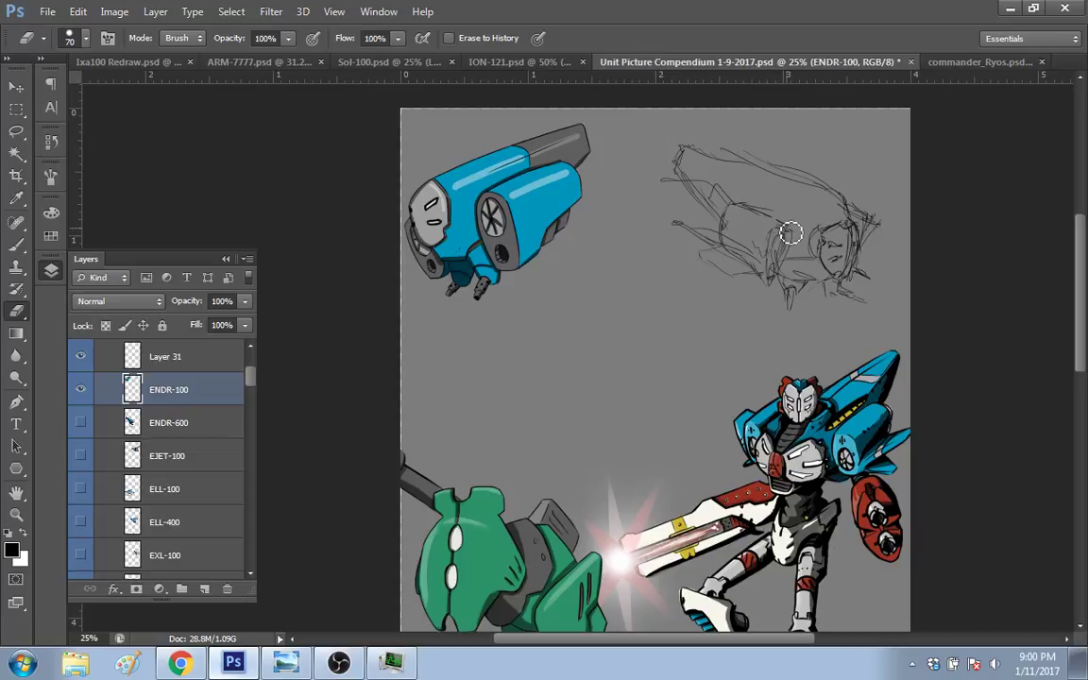
key("b")
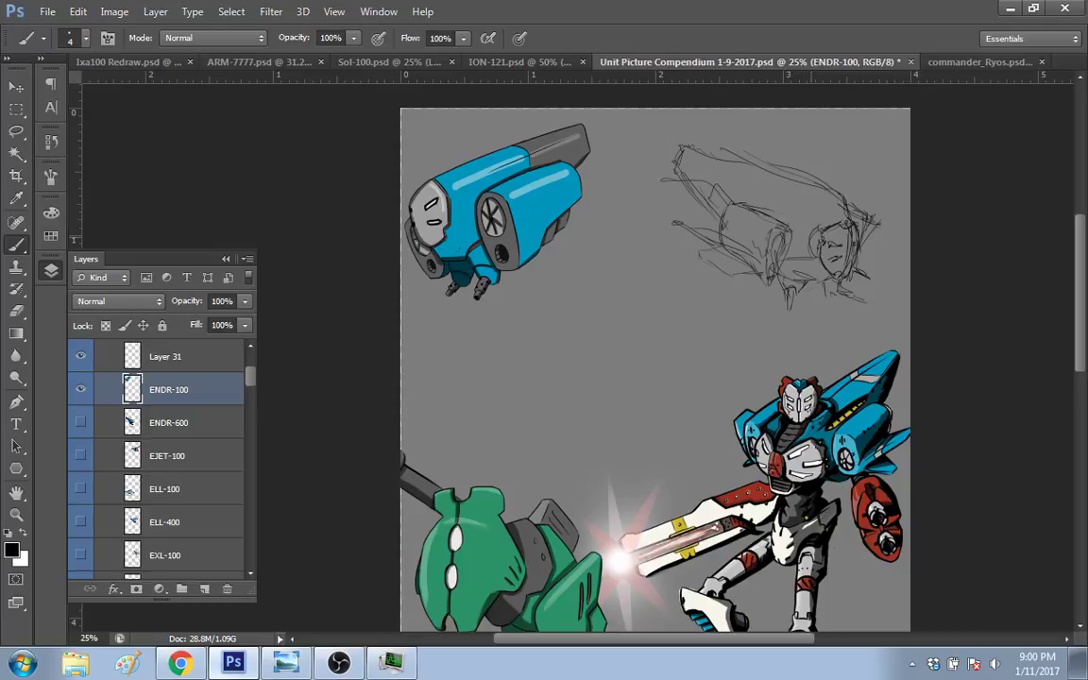
Step: Draw a curved contour above the face, then erase the loose tail lines and redraw the tail's edge
left_click_drag(808, 243, 850, 225)
key("e")
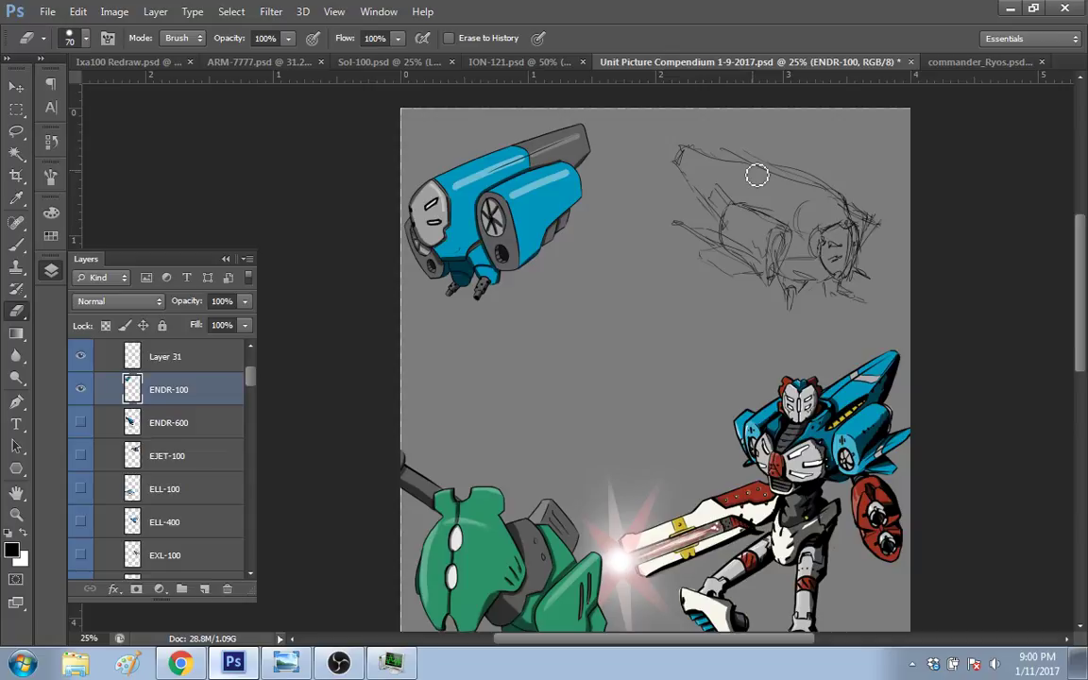
key("b")
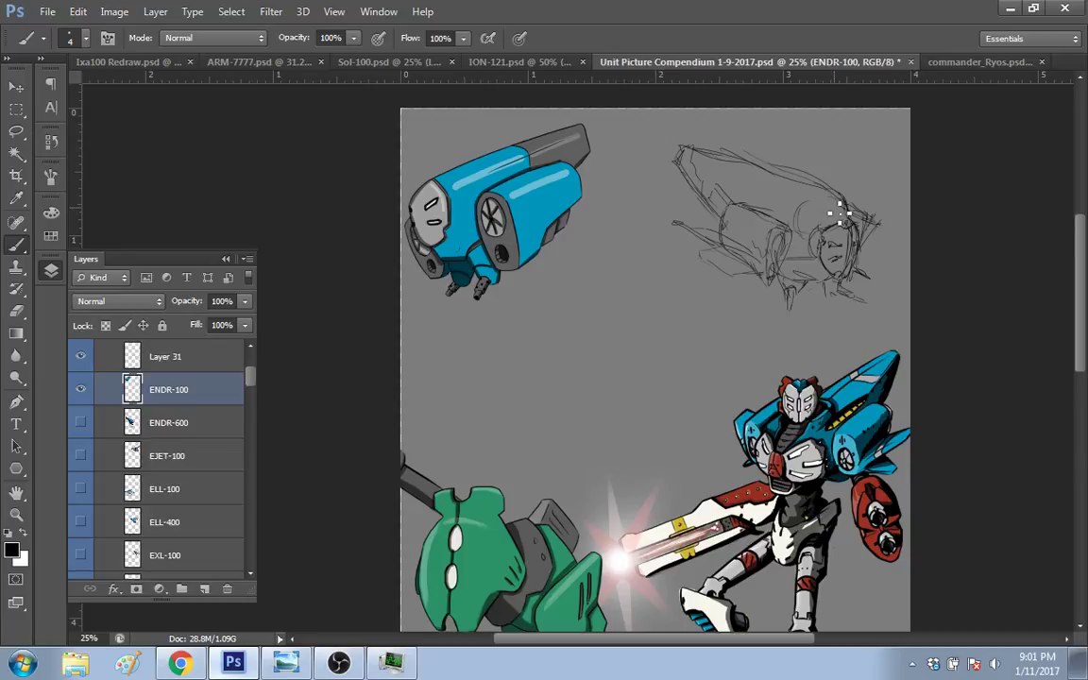
Step: Clean up the lines below the engine pod with a 30 px eraser and redraw the pod's lower fins
key("e")
key("bracketleft")
key("bracketleft")
key("bracketleft")
key("bracketleft")
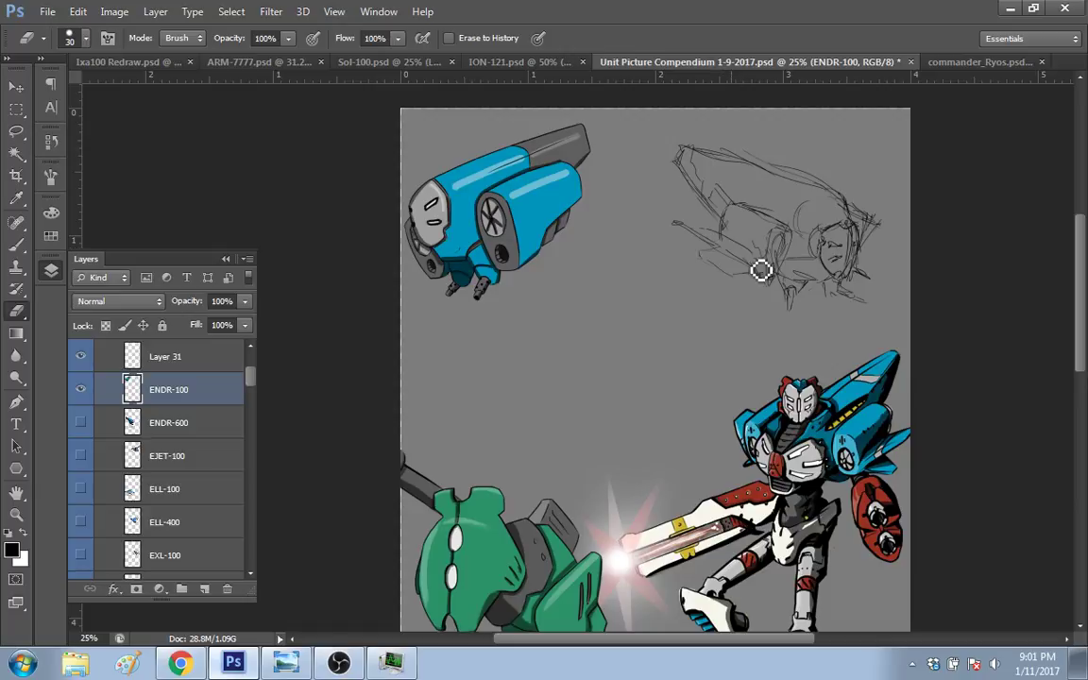
key("b")
left_click_drag(696, 223, 754, 273)
left_click_drag(691, 225, 751, 255)
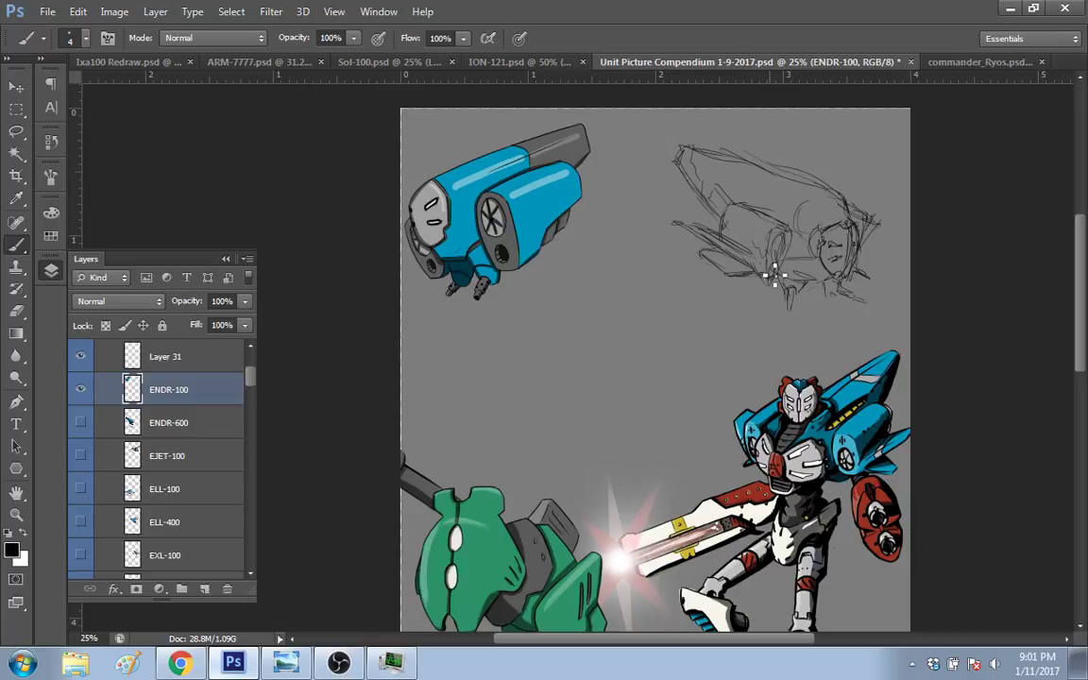
key("e")
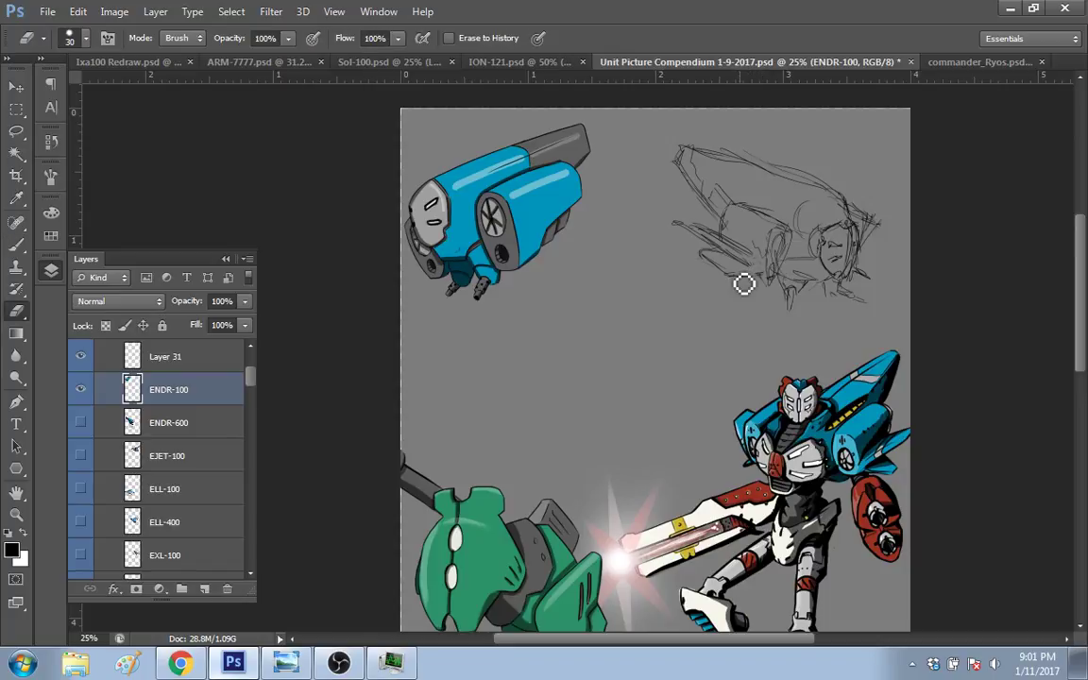
key("b")
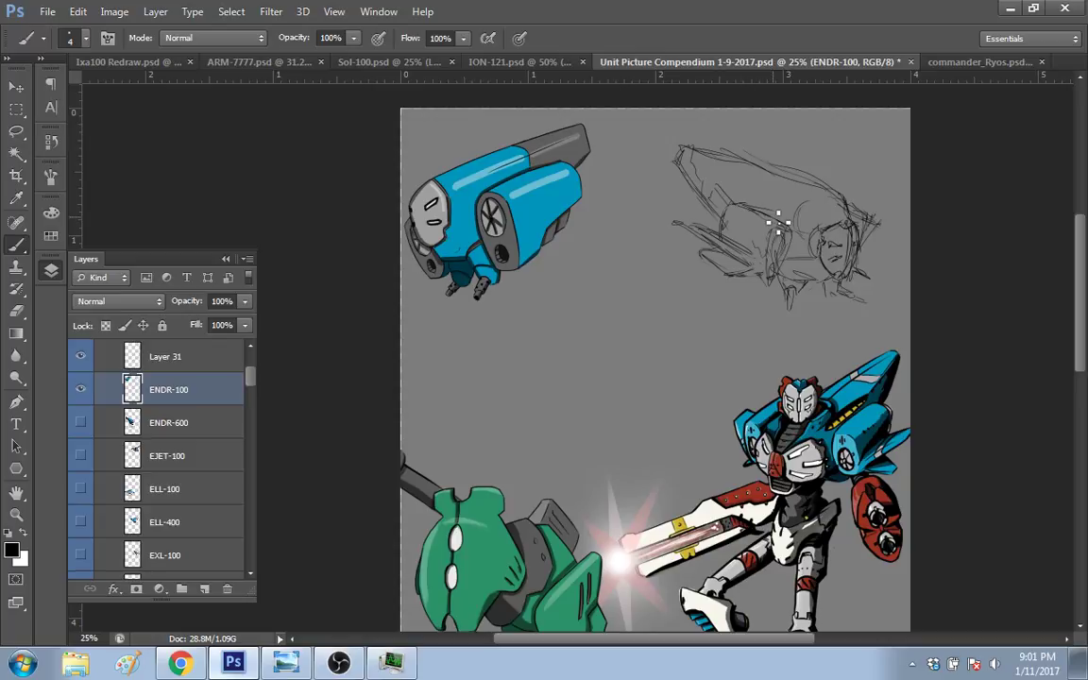
Step: Erase the loose lines along the hull's top contour with the 30 px eraser and redraw the contour from tail to face
key("e")
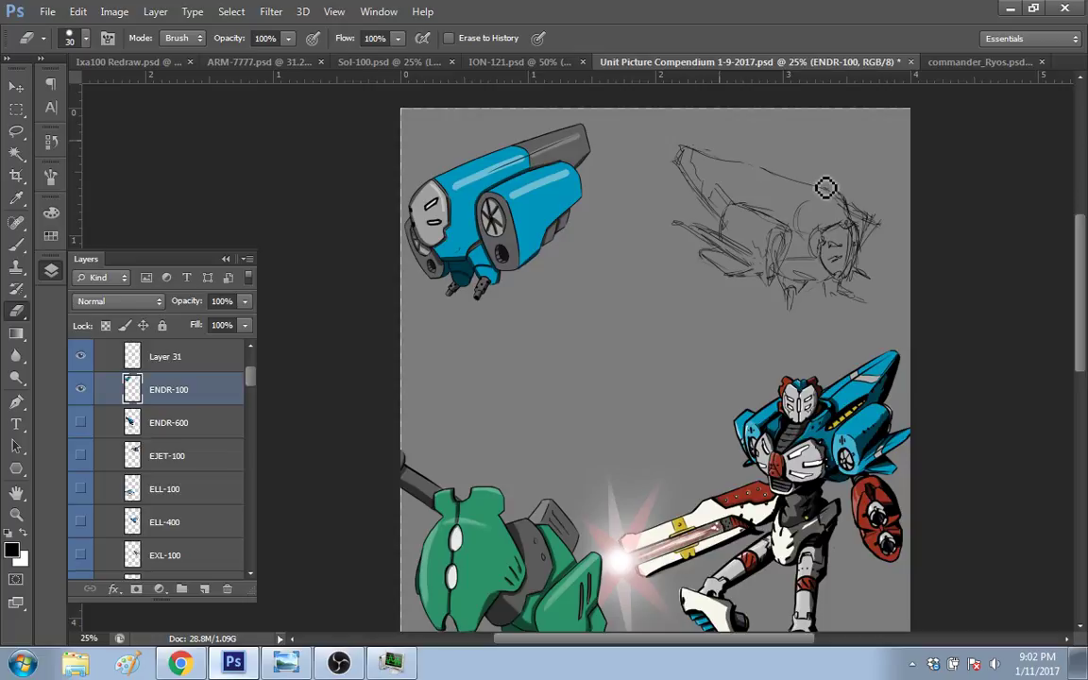
left_click_drag(702, 166, 768, 172)
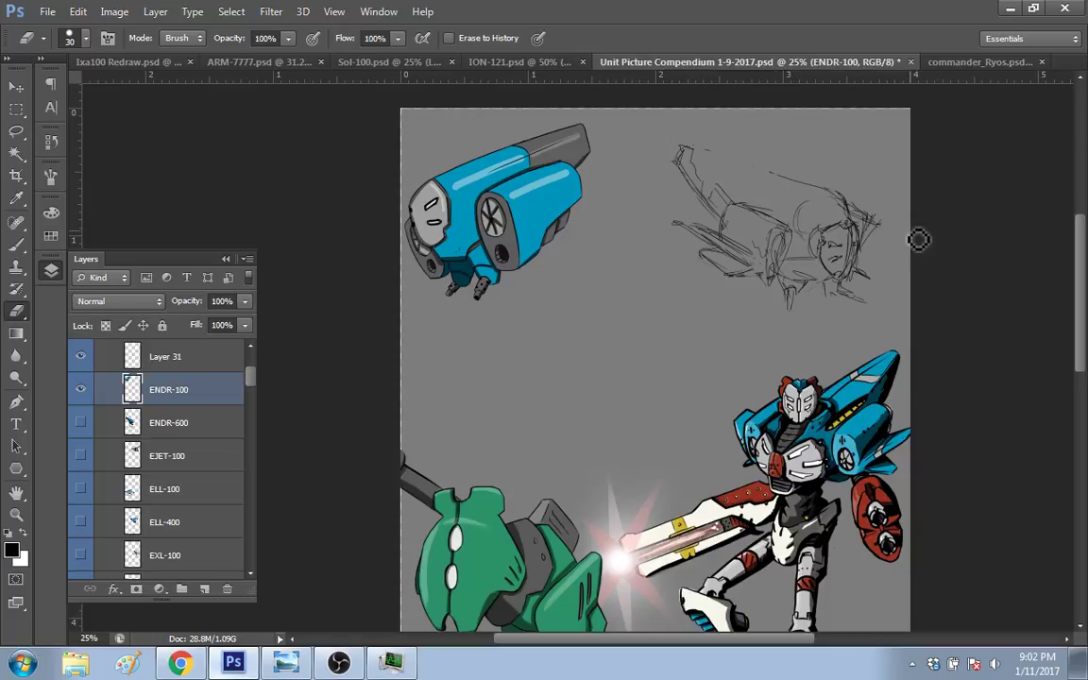
key("b")
mouse_move(719, 150)
left_mouse_down()
mouse_move(821, 187)
mouse_move(743, 161)
mouse_move(831, 199)
mouse_move(792, 178)
mouse_move(826, 191)
mouse_move(862, 230)
left_mouse_up()
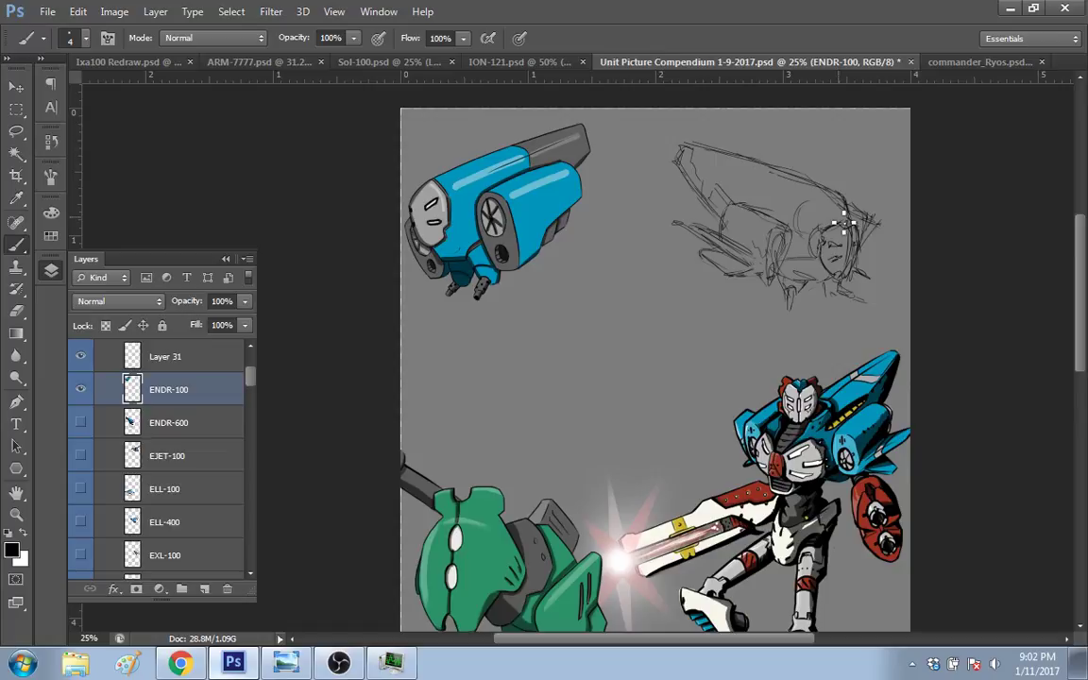
Step: Erase the tail's lower edge and redraw it as a stepped line running down to the engine pod
key("e")
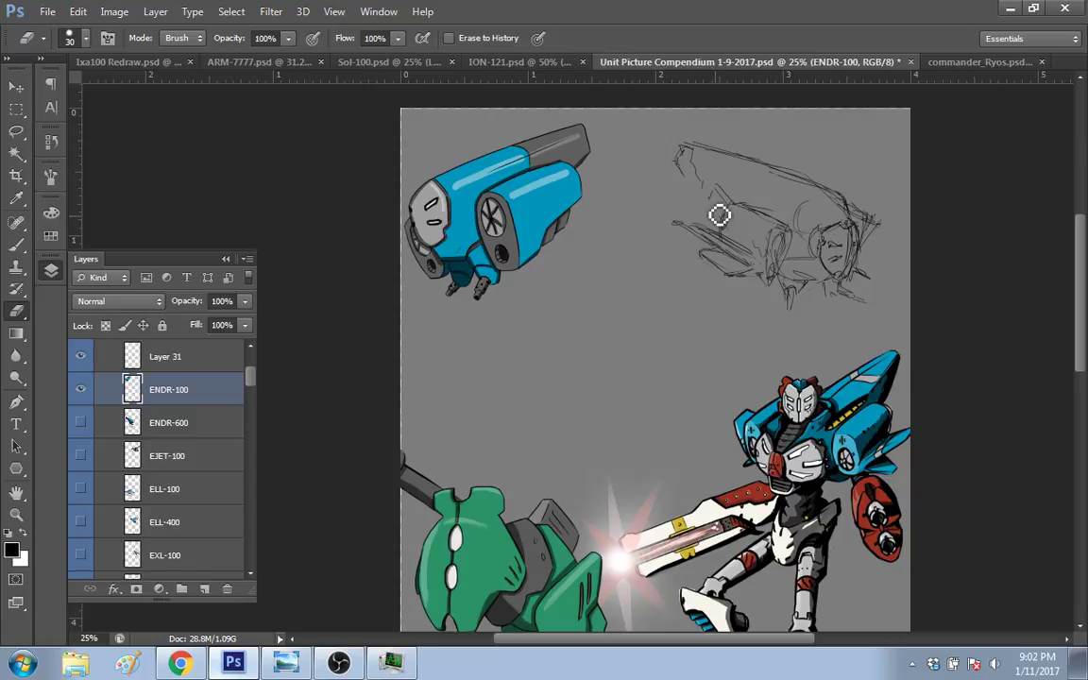
key("b")
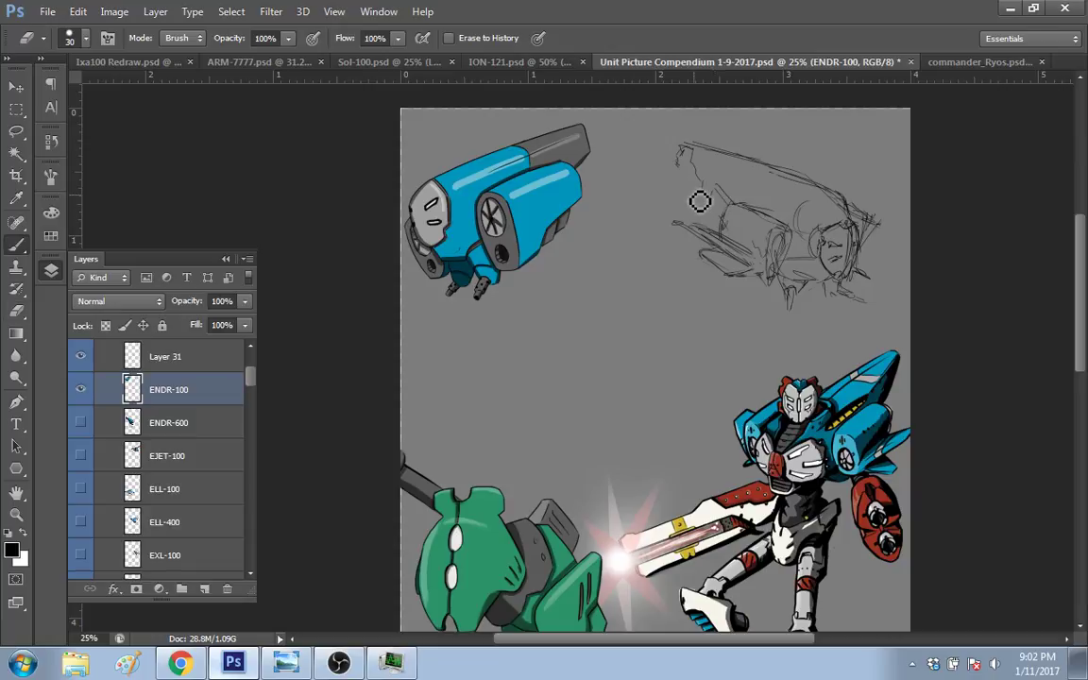
key("b")
mouse_move(700, 192)
left_mouse_down()
mouse_move(728, 223)
mouse_move(701, 195)
left_mouse_up()
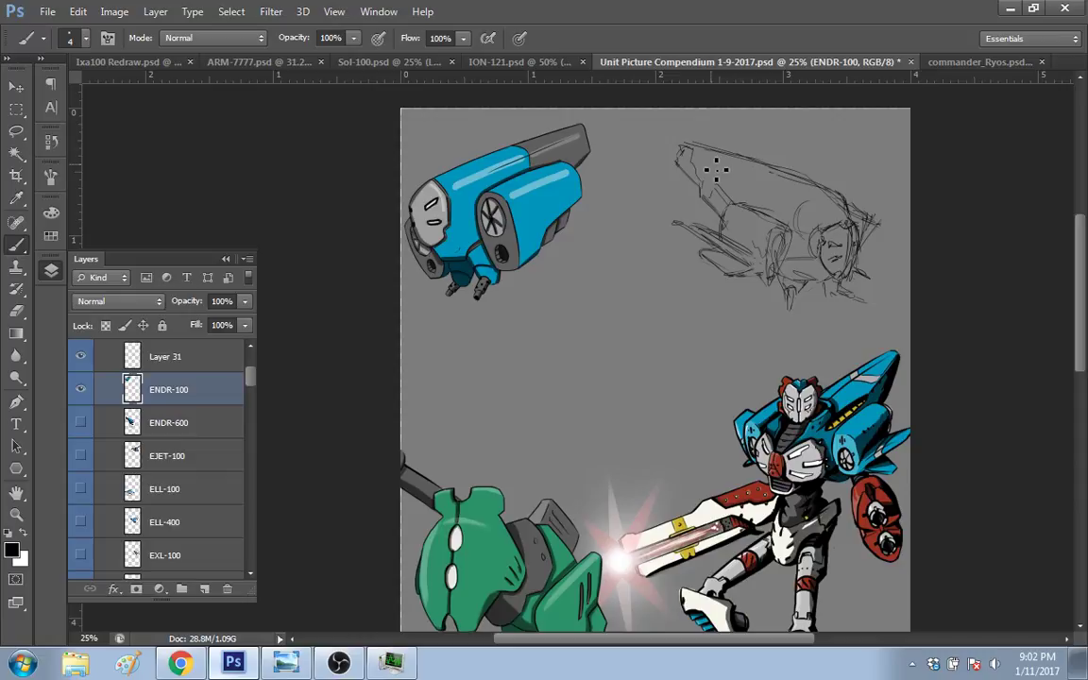
mouse_move(748, 263)
left_mouse_down()
mouse_move(708, 274)
mouse_move(722, 259)
mouse_move(725, 280)
mouse_move(735, 274)
left_mouse_up()
Step: Clean up the lines around the top of the face and draw a curved hull line above it
key("e")
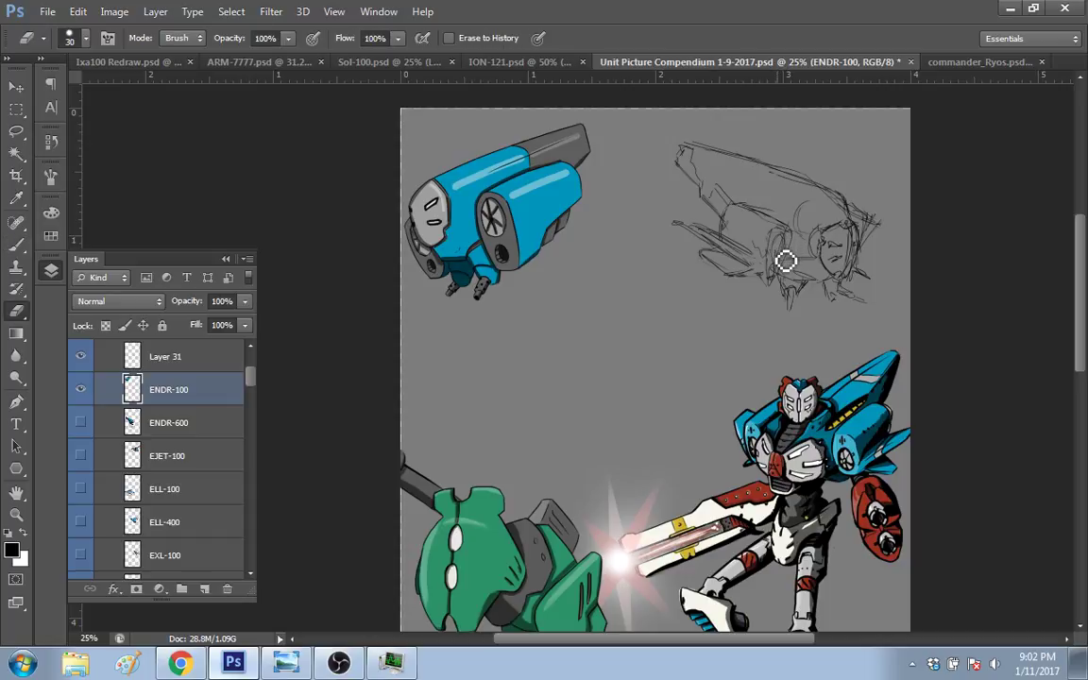
key("b")
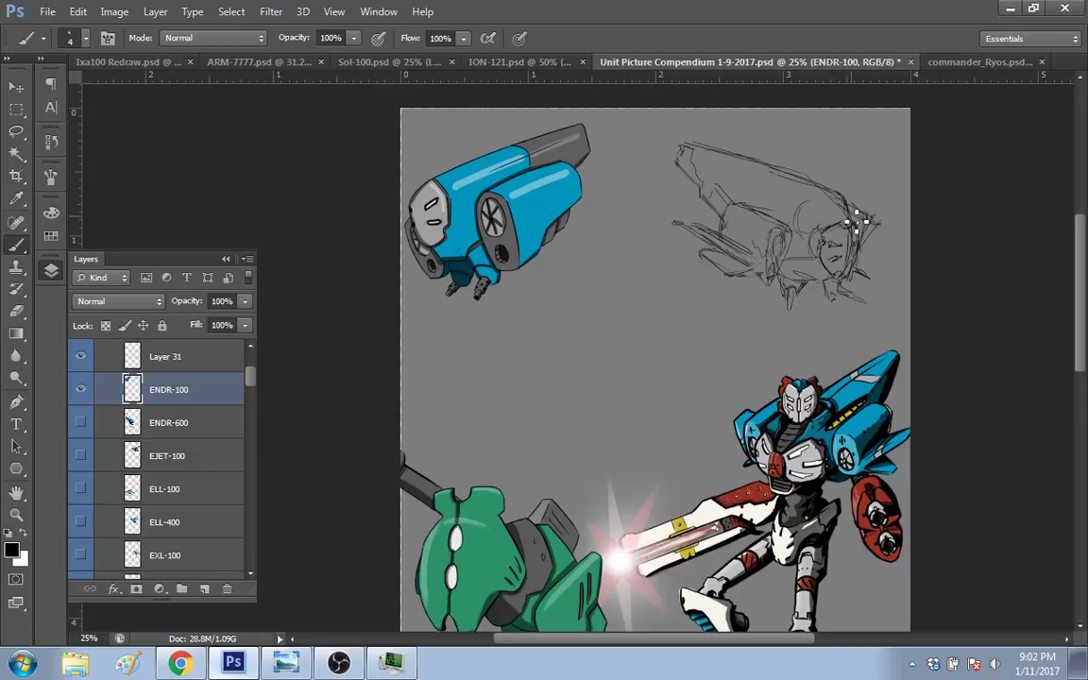
key("e")
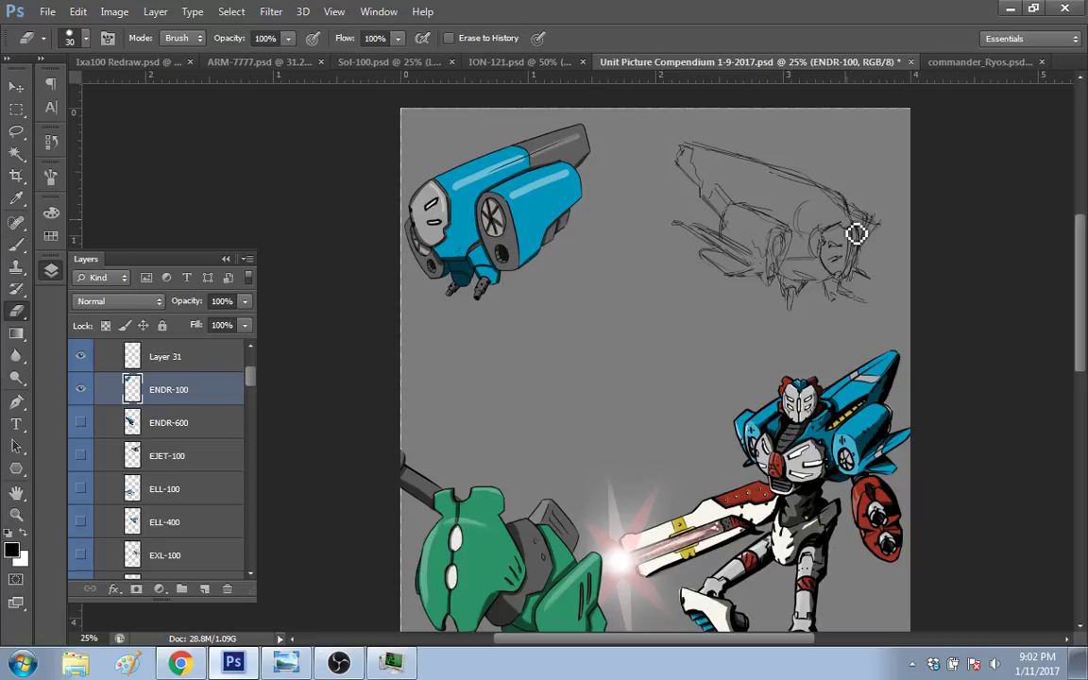
key("b")
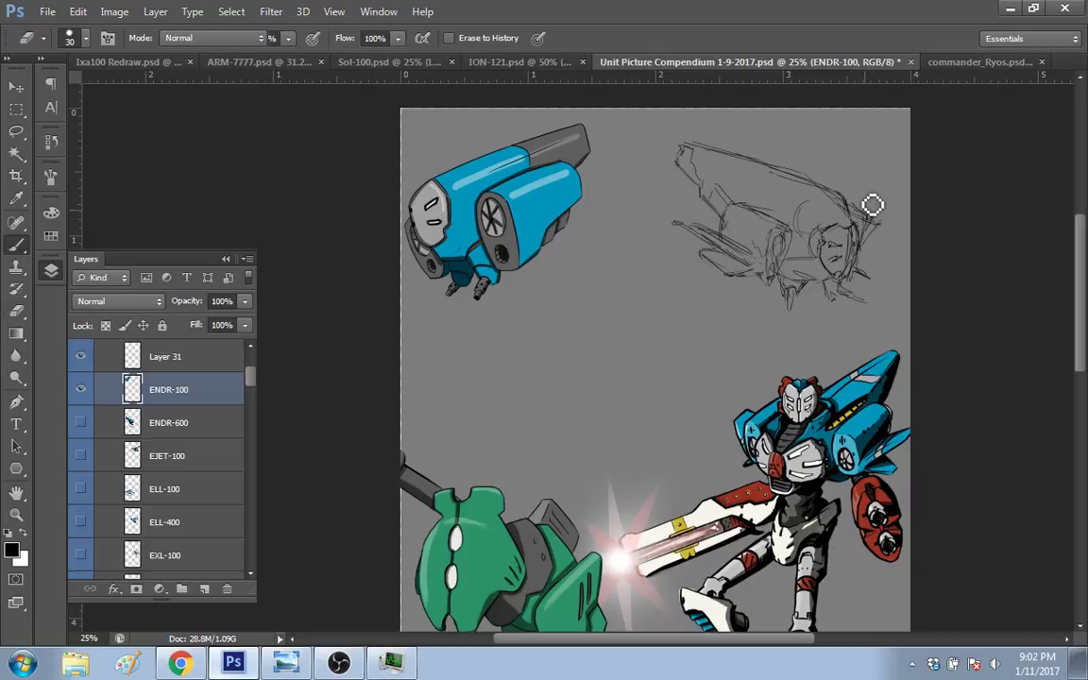
key("b")
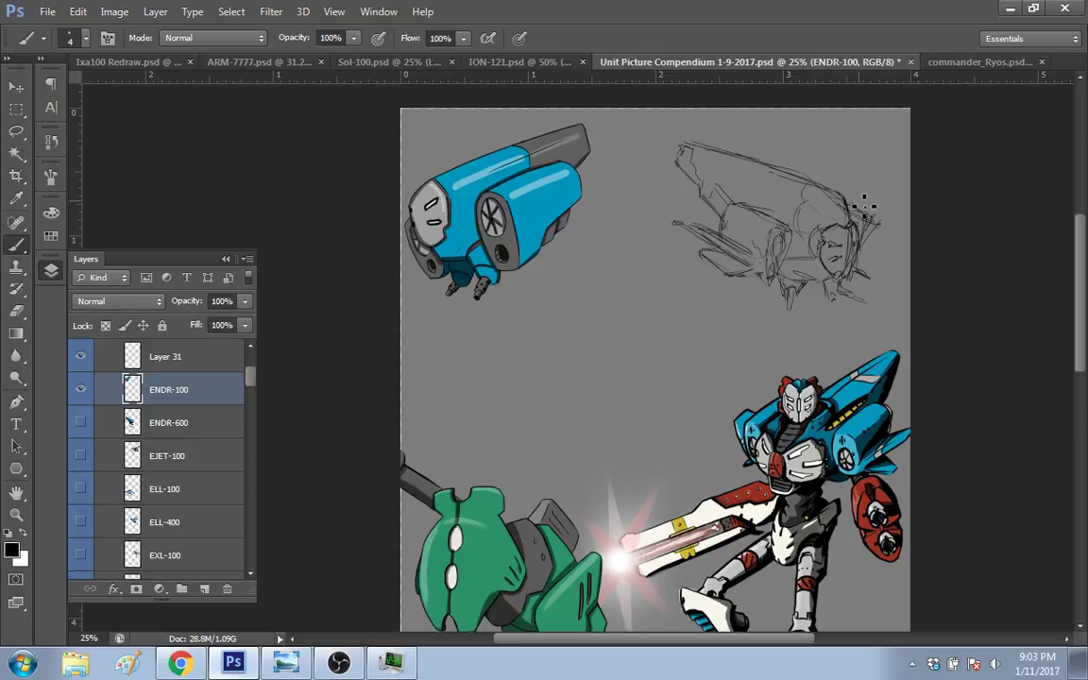
Step: Erase and redraw the engine pod's lower front edge, and add spoke lines to the round part beside the face
key("e")
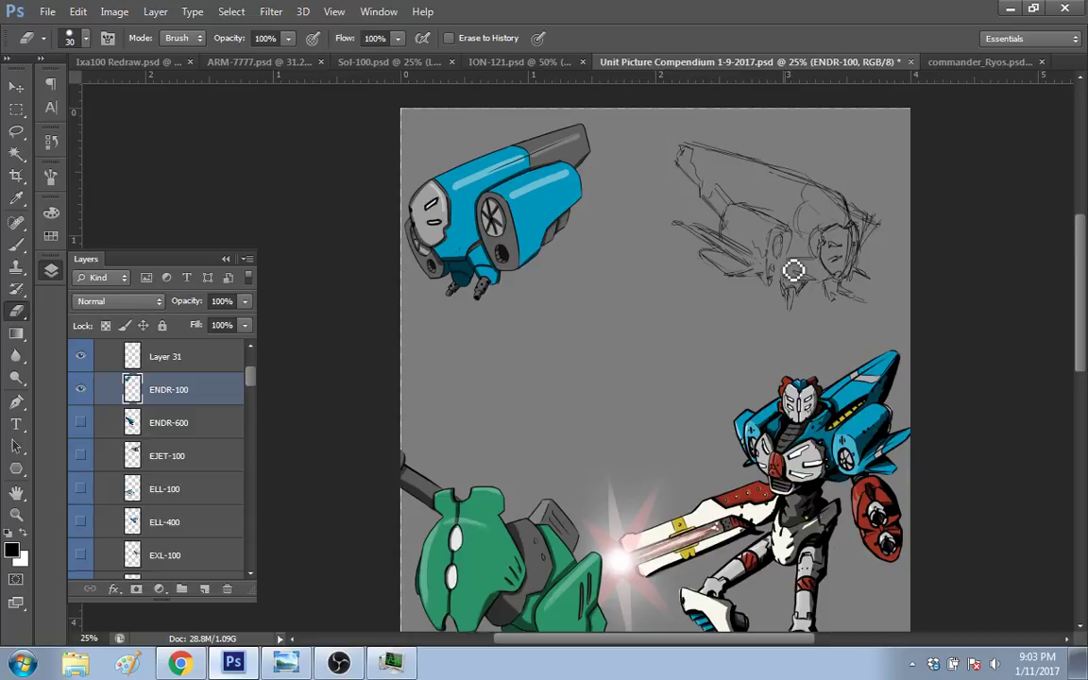
key("b")
left_click_drag(785, 276, 797, 242)
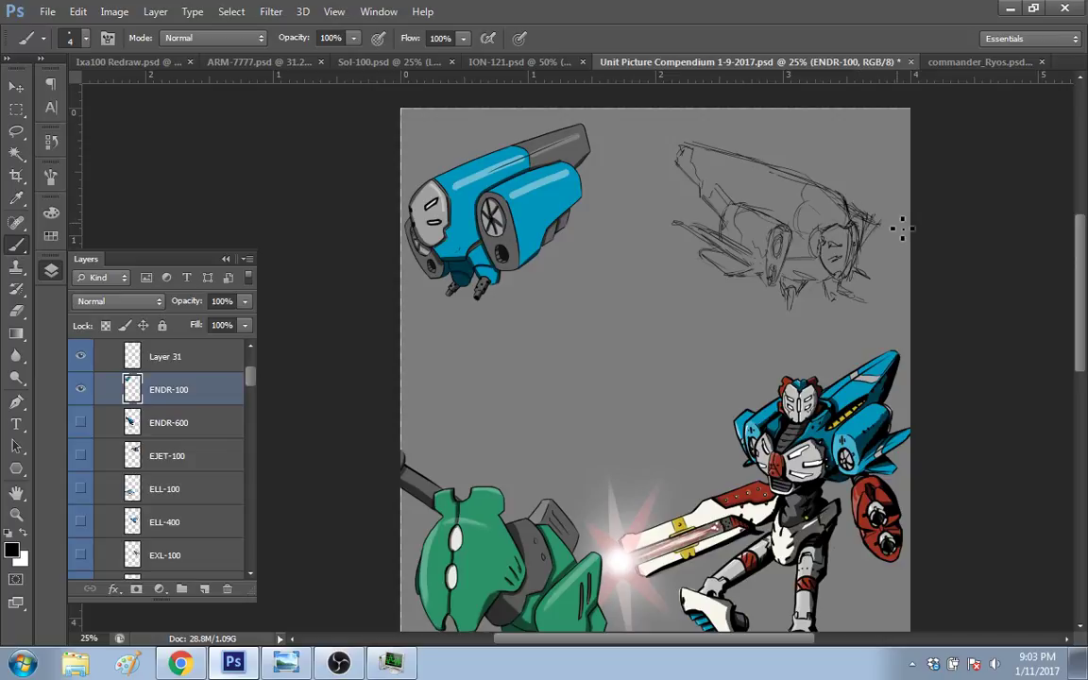
left_click_drag(823, 253, 838, 243)
Step: Detail both small legs, trim the front foot's loose lines, and erase and redraw the rear leg with a narrow foot
left_click_drag(791, 287, 795, 296)
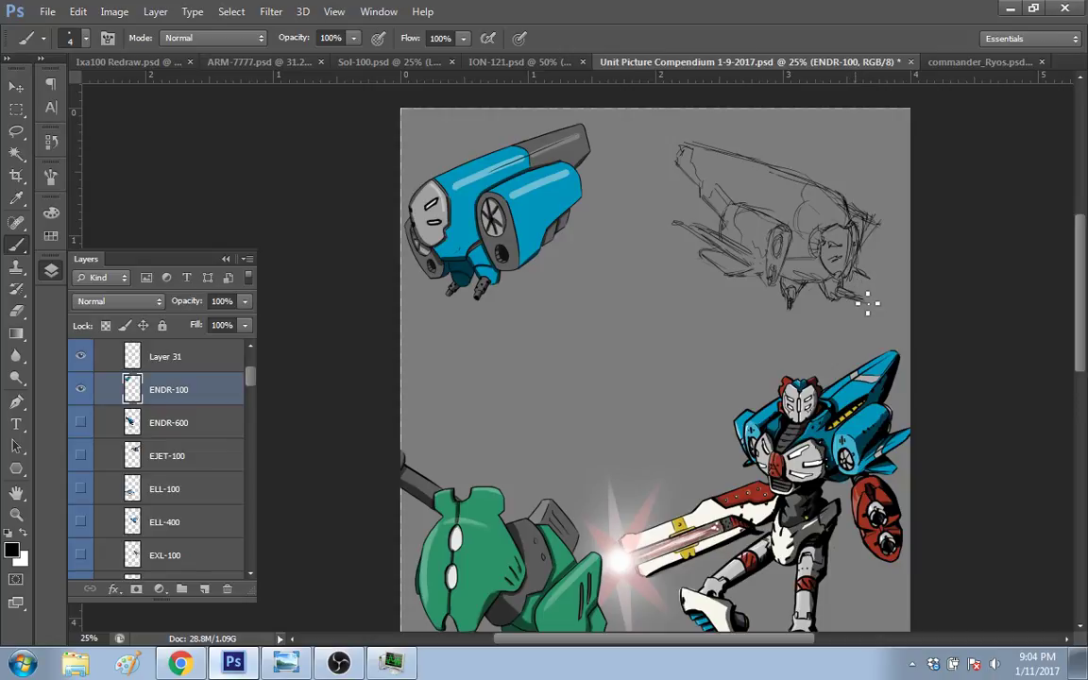
key("e")
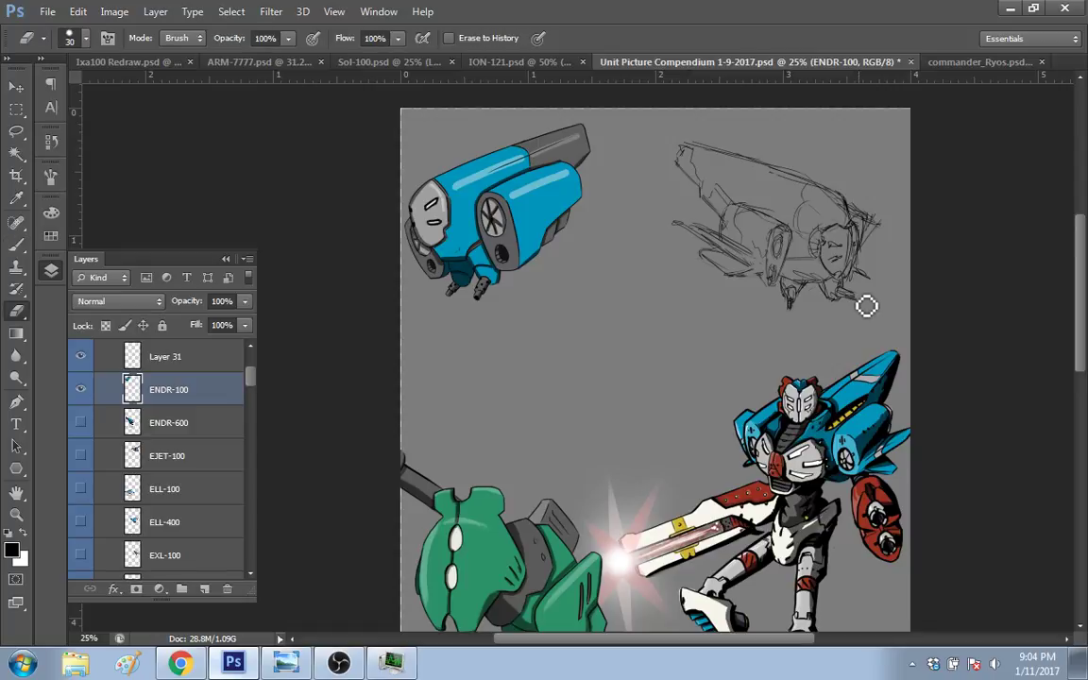
key("b")
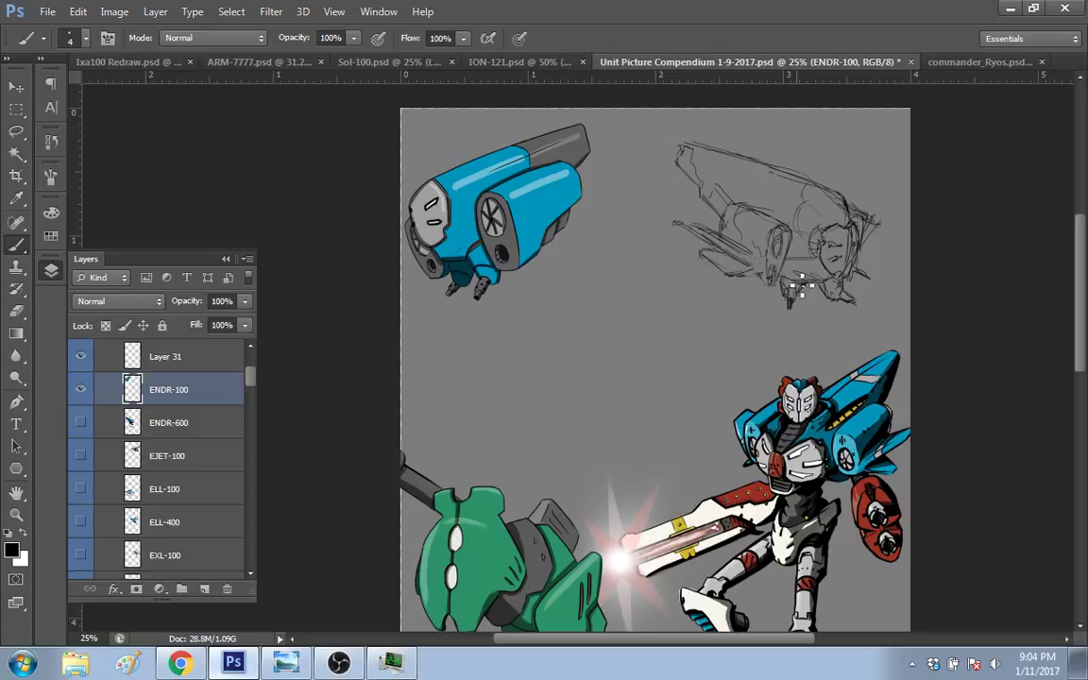
key("e")
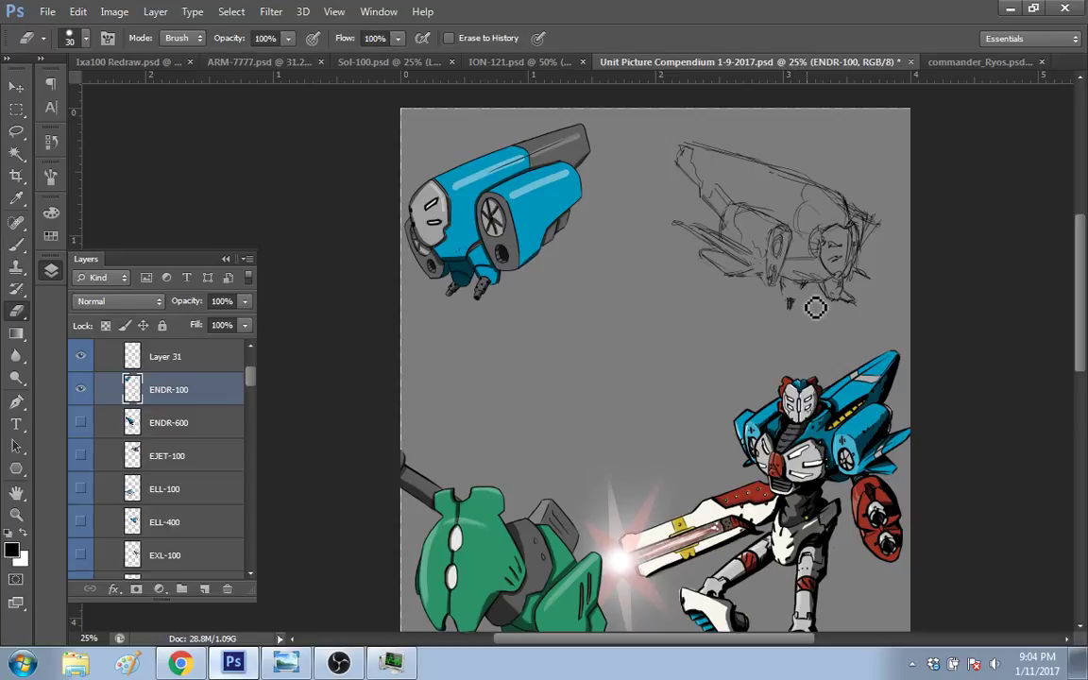
key("b")
left_click_drag(788, 297, 789, 306)
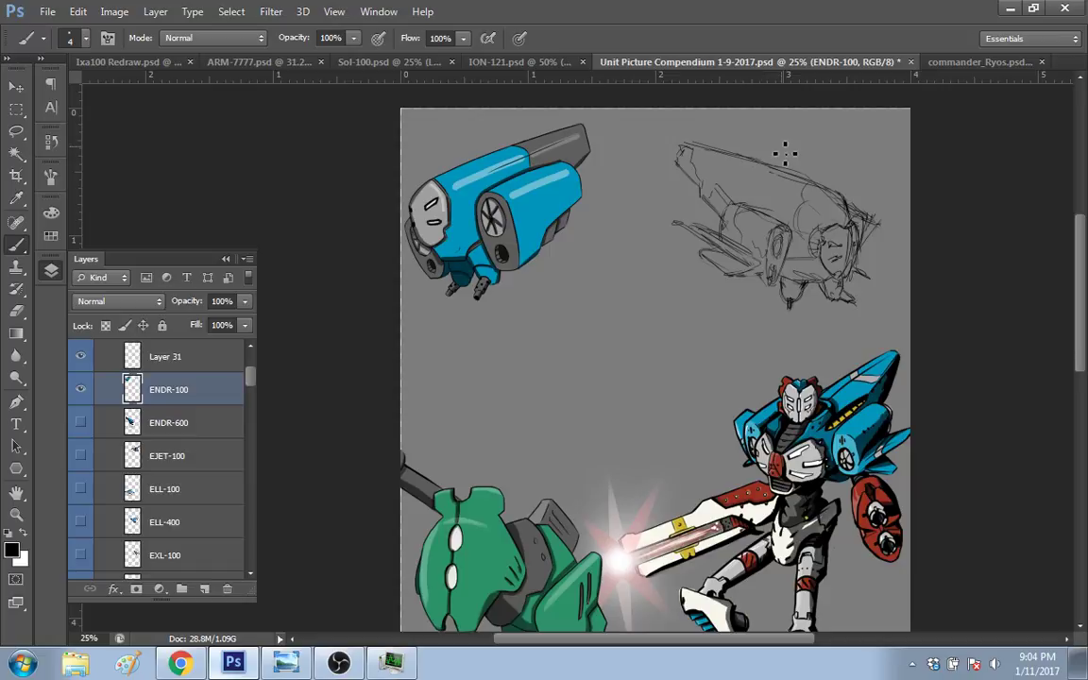
Step: Add contour strokes on the hull above the face and refine the lines of the front leg
mouse_move(799, 218)
left_mouse_down()
mouse_move(726, 189)
mouse_move(740, 161)
left_mouse_up()
key("e")
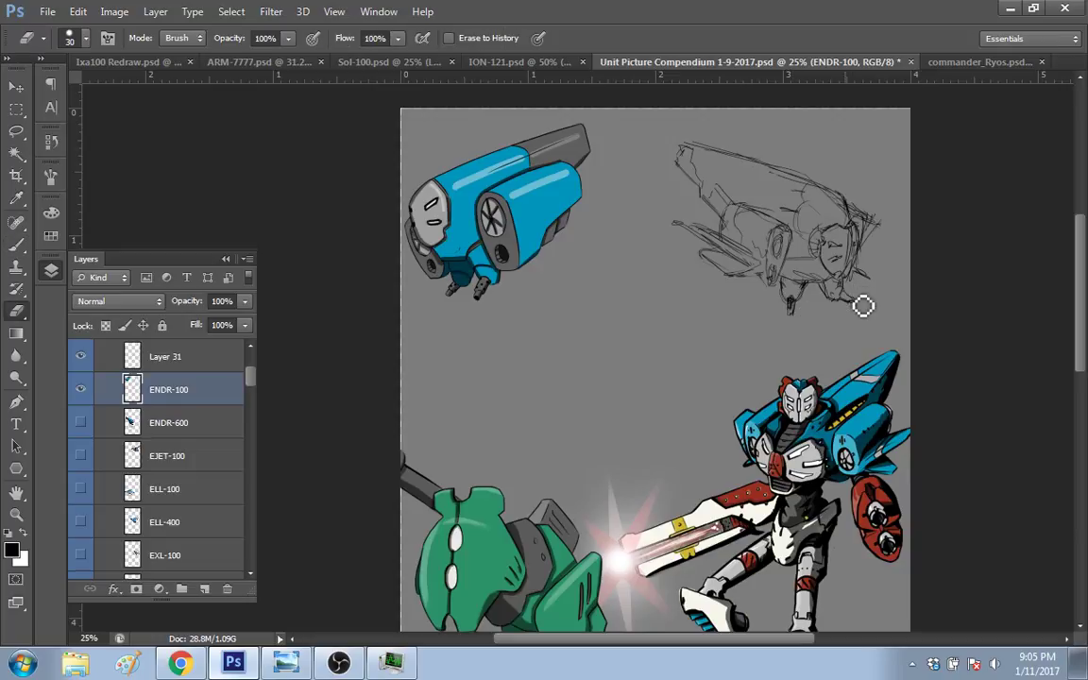
key("b")
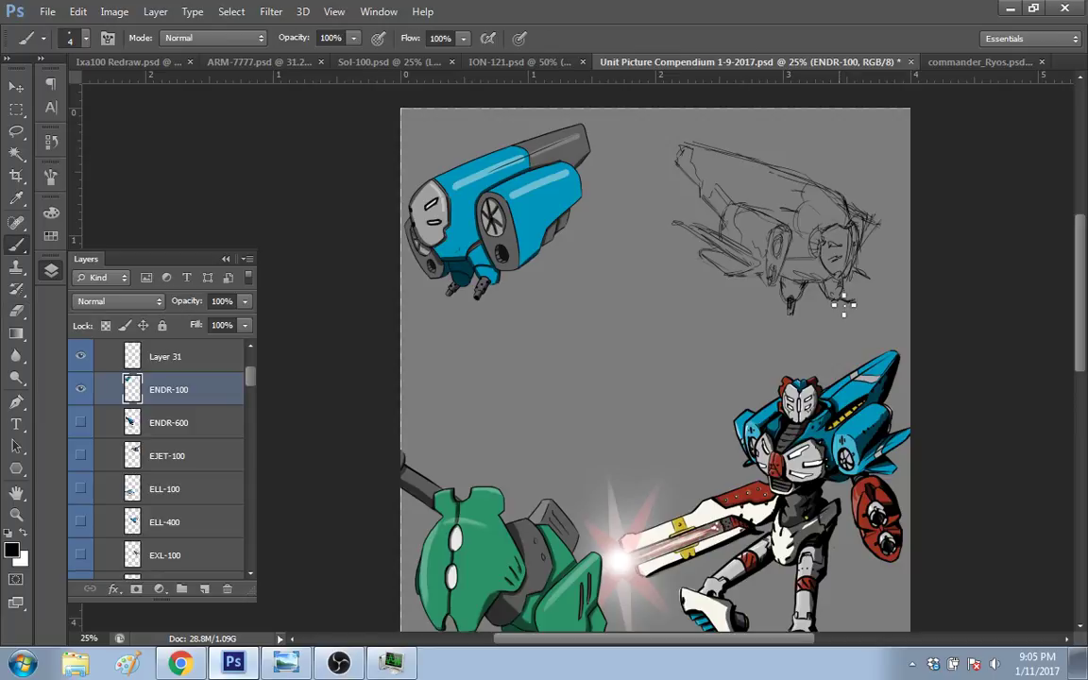
left_click_drag(843, 301, 855, 274)
Step: Tidy the tail's upper end with the eraser and reinforce its tip and the hull's top contour
key("e")
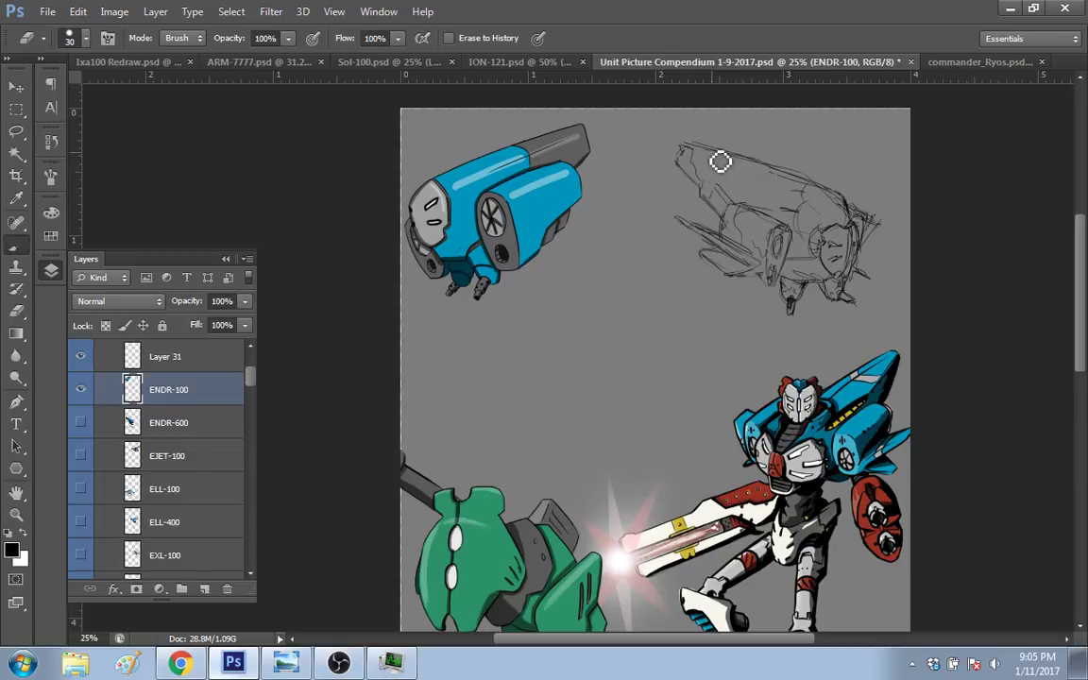
key("b")
mouse_move(685, 156)
left_mouse_down()
mouse_move(742, 173)
mouse_move(832, 182)
left_mouse_up()
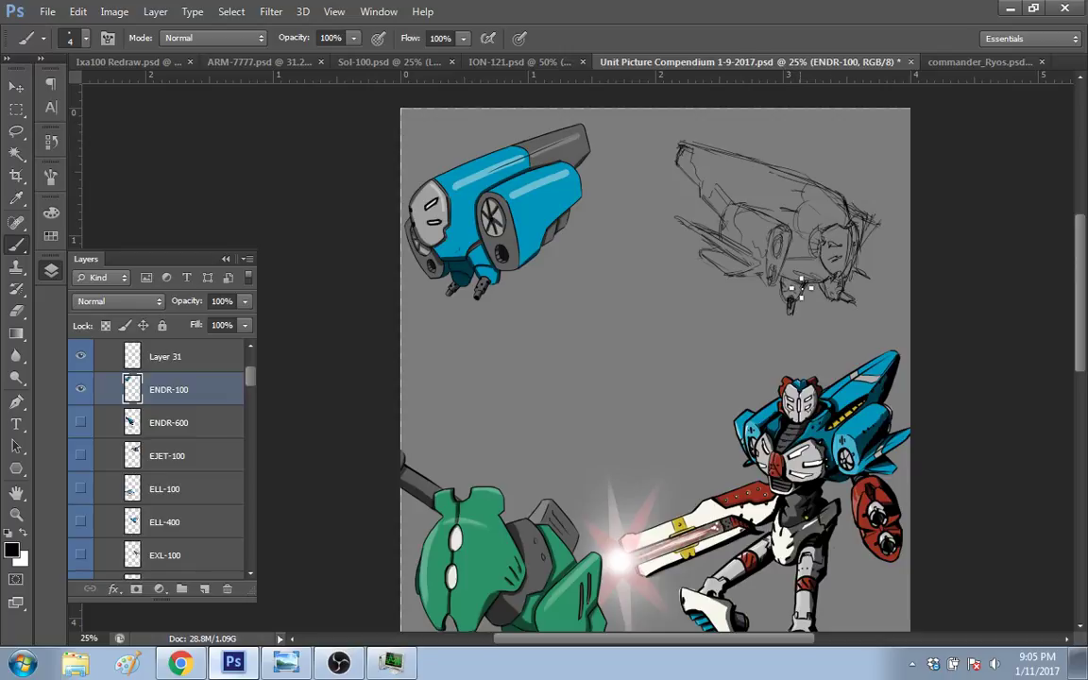
Step: Add strokes to the engine pod and hull, and darken the rim around the face
mouse_move(1075, 257)
left_mouse_down()
mouse_move(1075, 299)
mouse_move(1074, 262)
left_mouse_up()
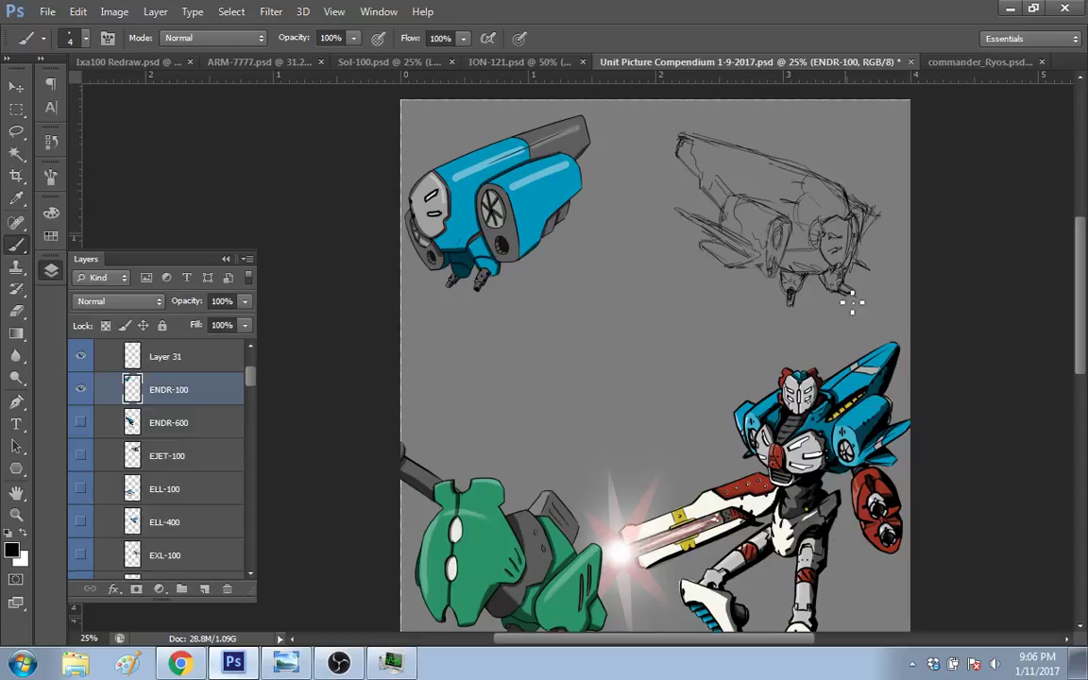
left_click_drag(767, 262, 786, 275)
mouse_move(735, 225)
left_mouse_down()
mouse_move(764, 257)
mouse_move(737, 223)
left_mouse_up()
mouse_move(825, 229)
left_mouse_down()
mouse_move(837, 254)
mouse_move(851, 219)
left_mouse_up()
left_click_drag(761, 194, 818, 223)
Step: Erase the old facial features and front outline, then redraw the face as a plate with slit features
key("e")
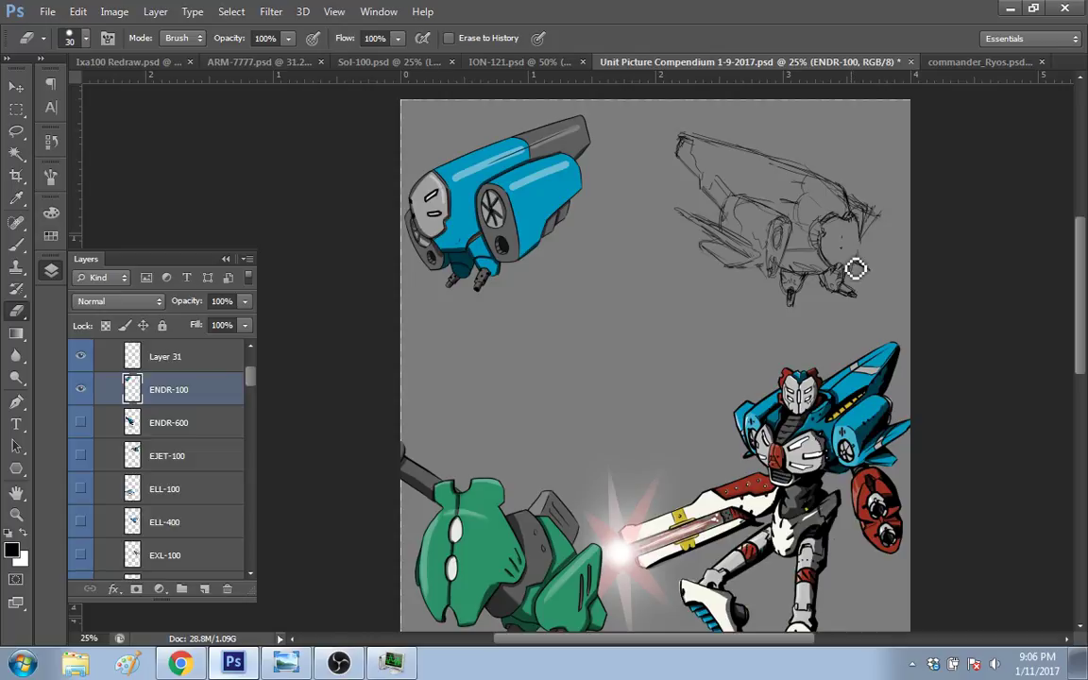
key("b")
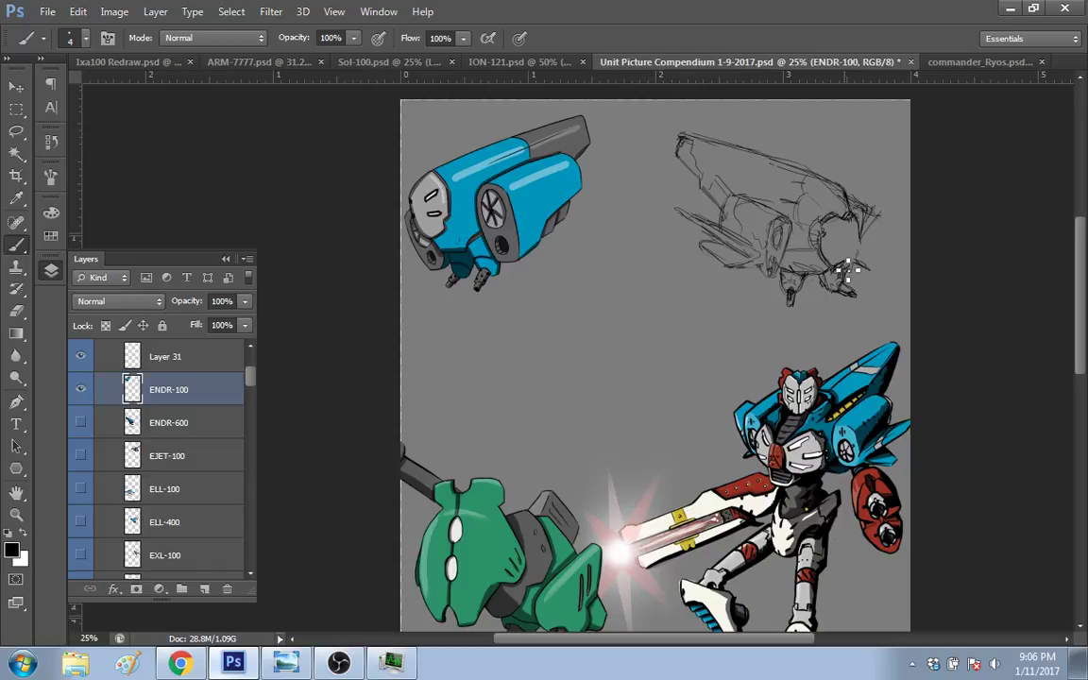
left_click_drag(853, 270, 867, 233)
left_click_drag(868, 233, 843, 258)
Step: Clean up the face plate's outer edge with the eraser and redraw its outline and slit features
key("e")
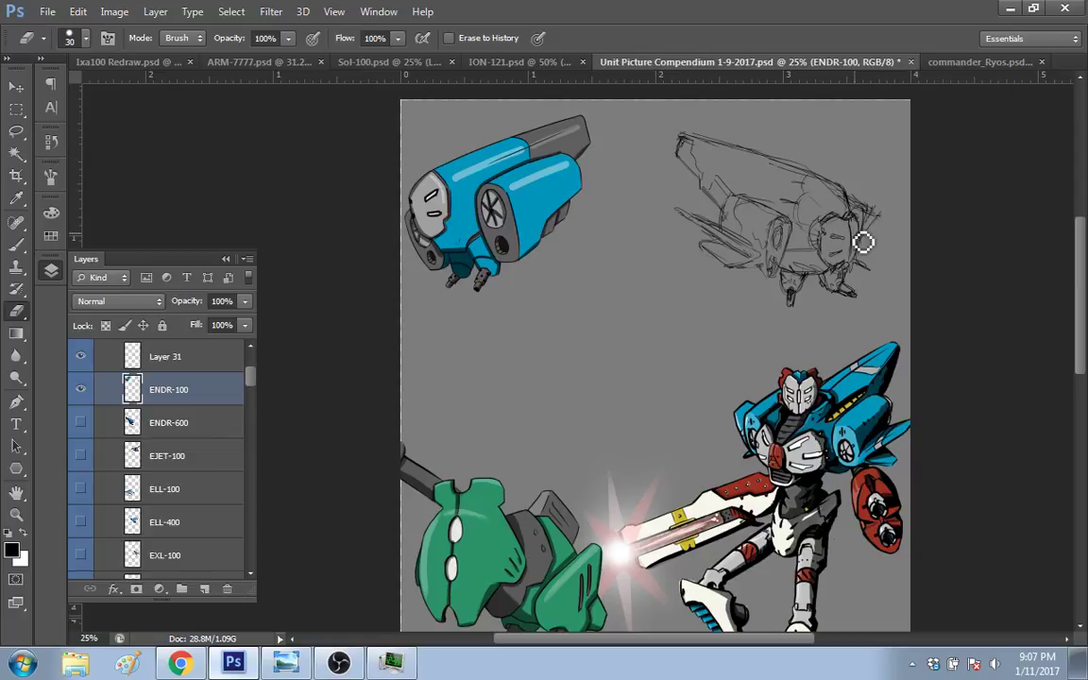
key("b")
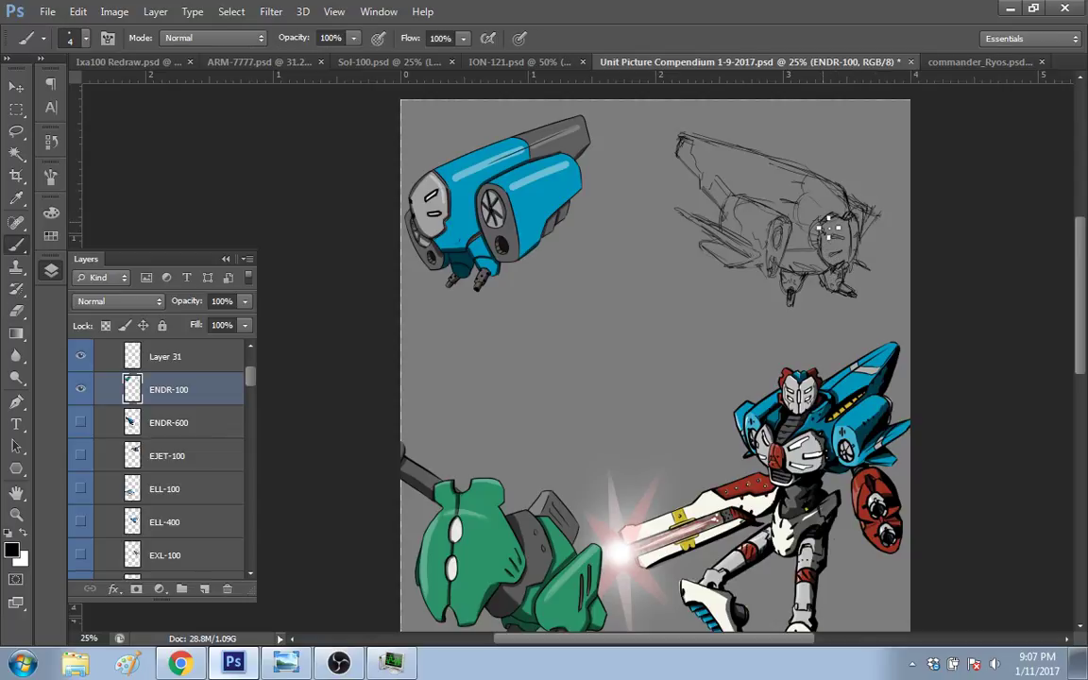
key("e")
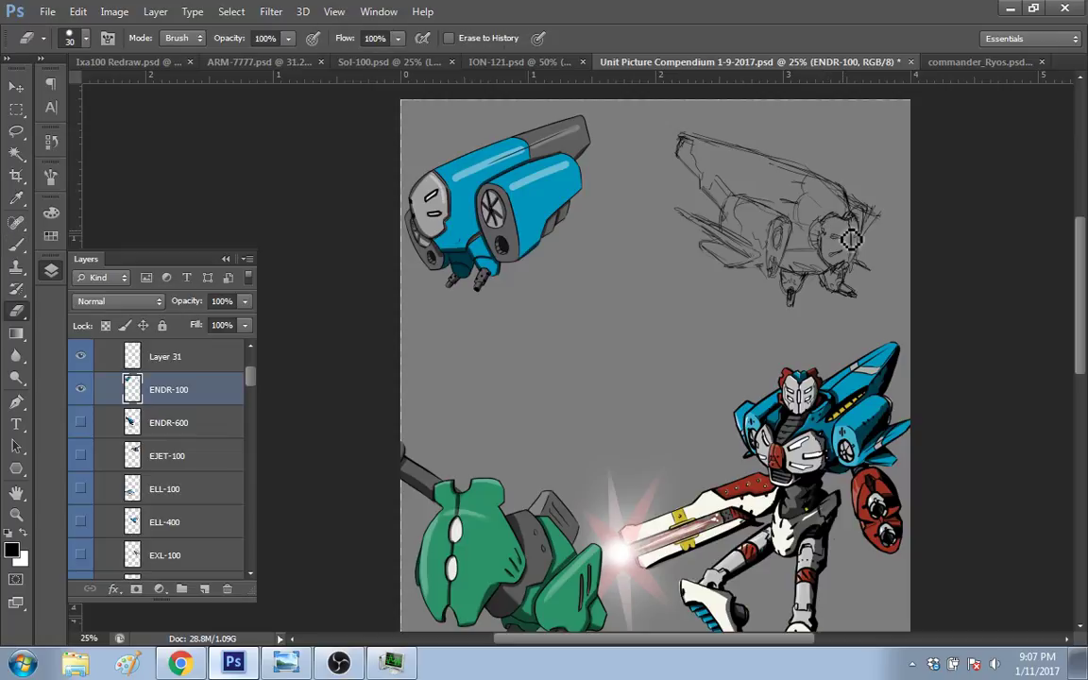
key("b")
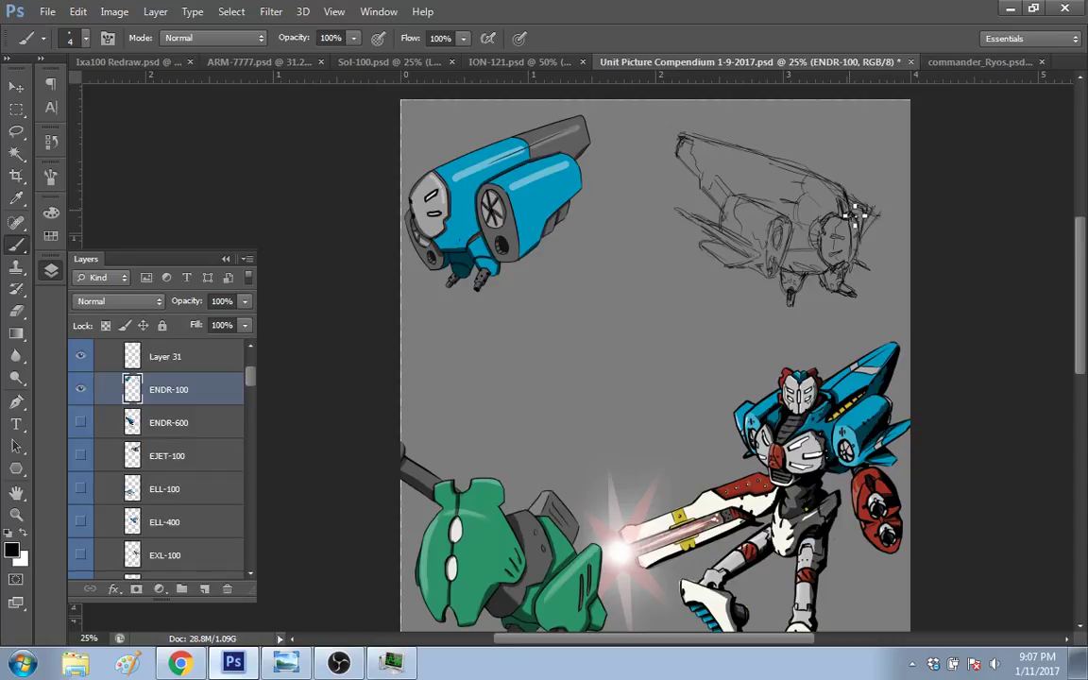
Step: Erase the rough lines beside the top of the face and redraw them as a pointed fin
left_click_drag(1080, 281, 1080, 269)
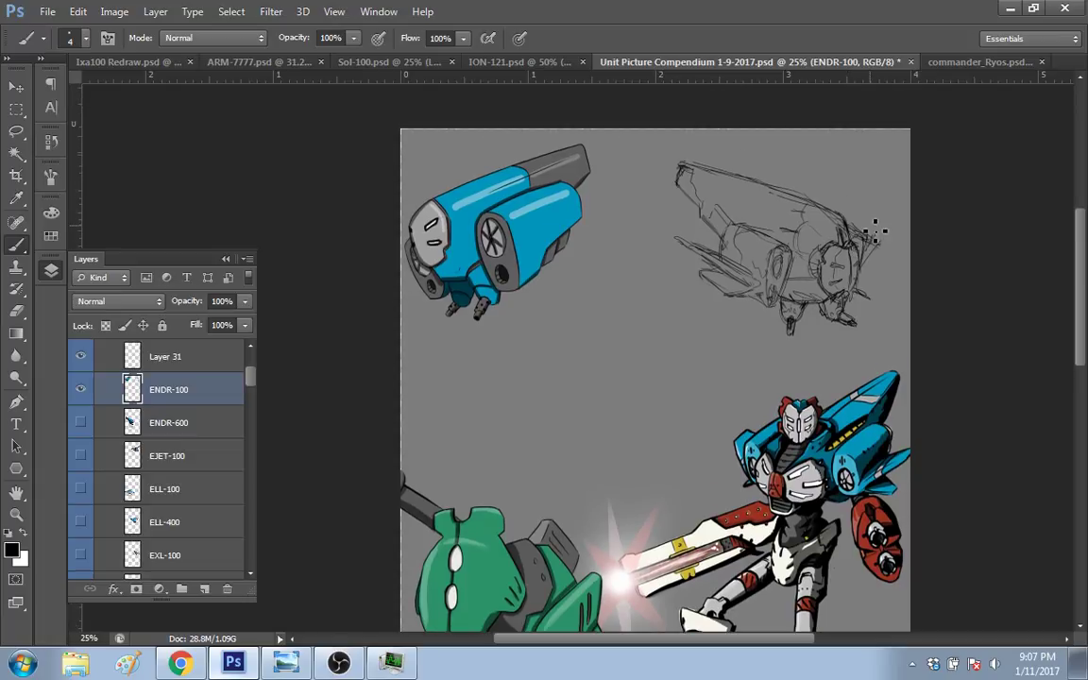
key("e")
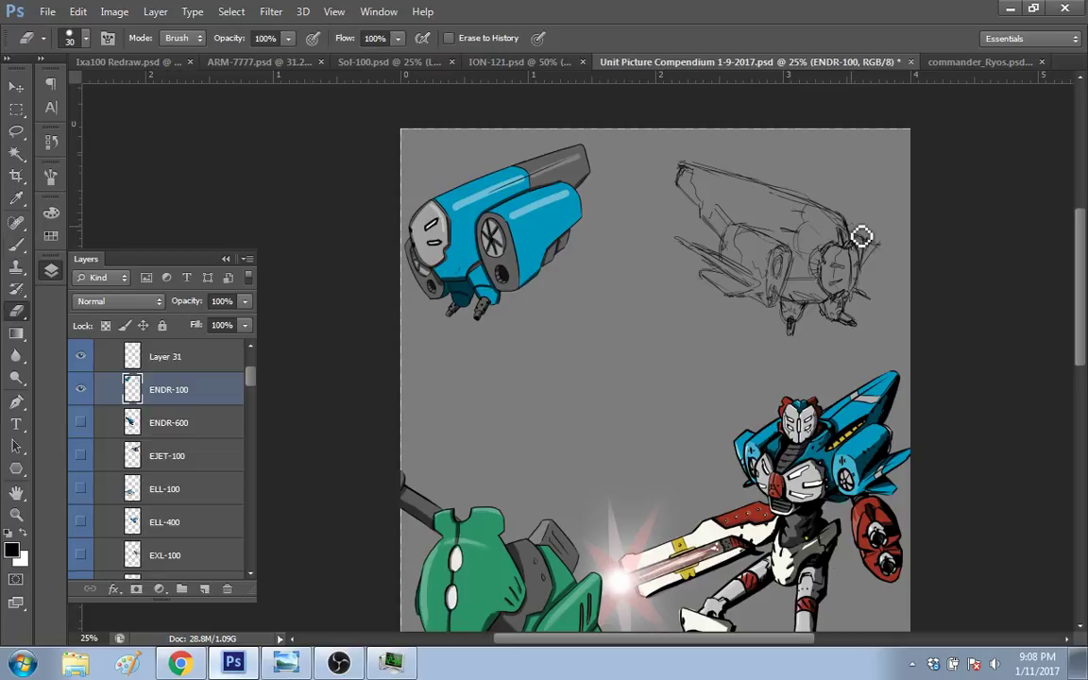
key("v")
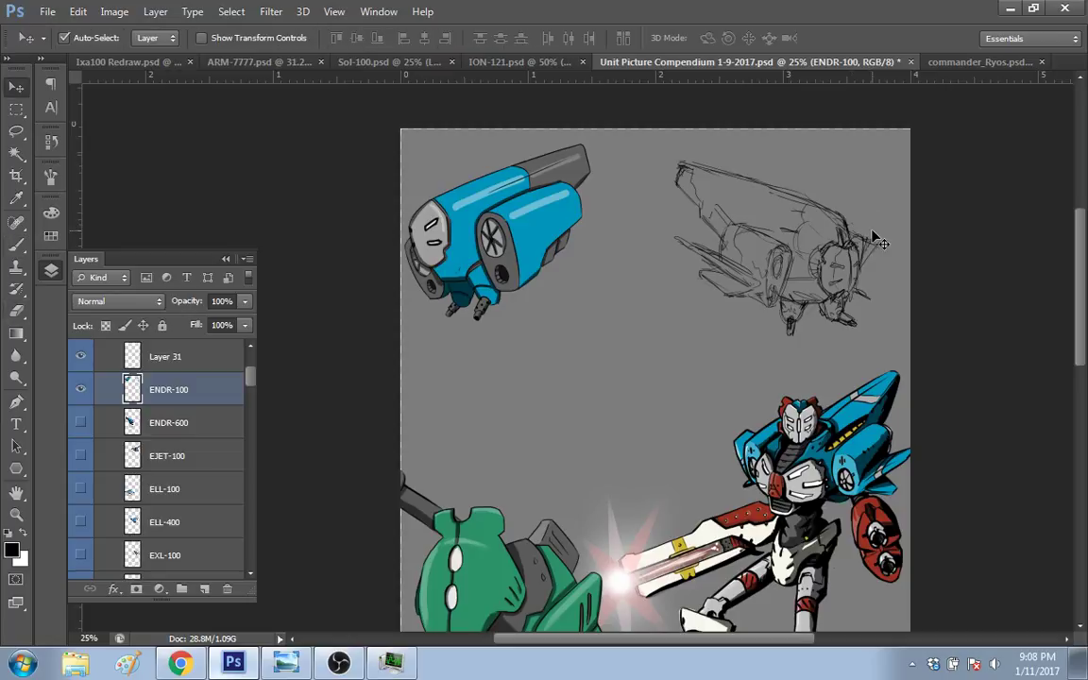
key("b")
left_click_drag(875, 245, 855, 230)
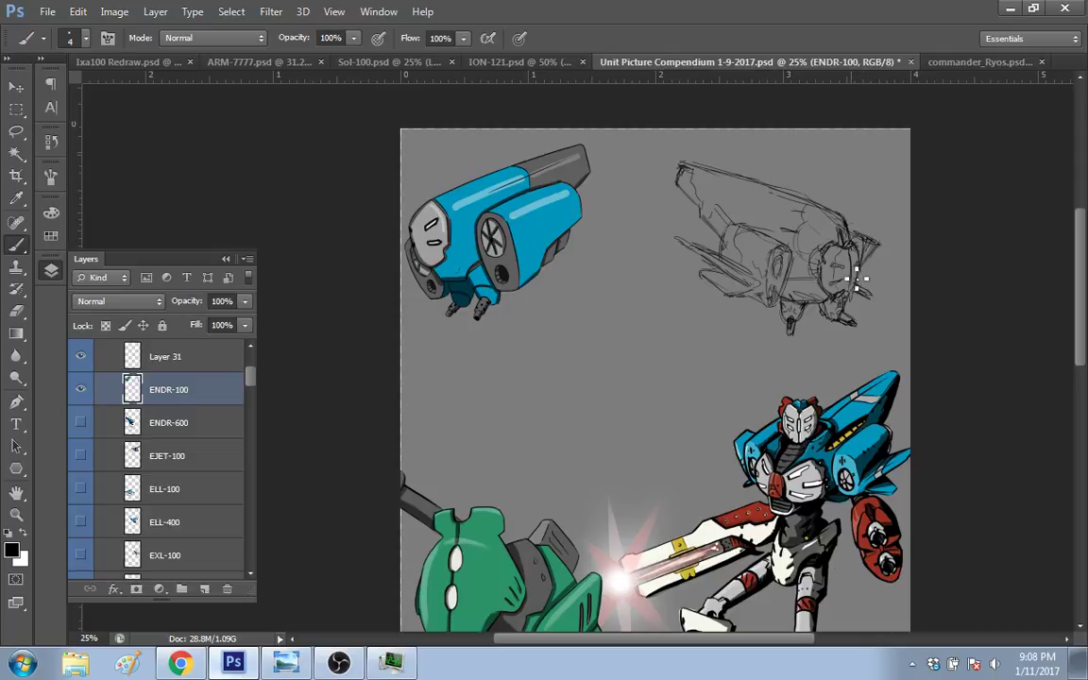
Step: Erase the rough lower rear lines behind the engine pod and redraw them as a pointed lower fin
left_click_drag(825, 273, 757, 309)
key("ctrl+z")
left_click_drag(753, 310, 719, 316)
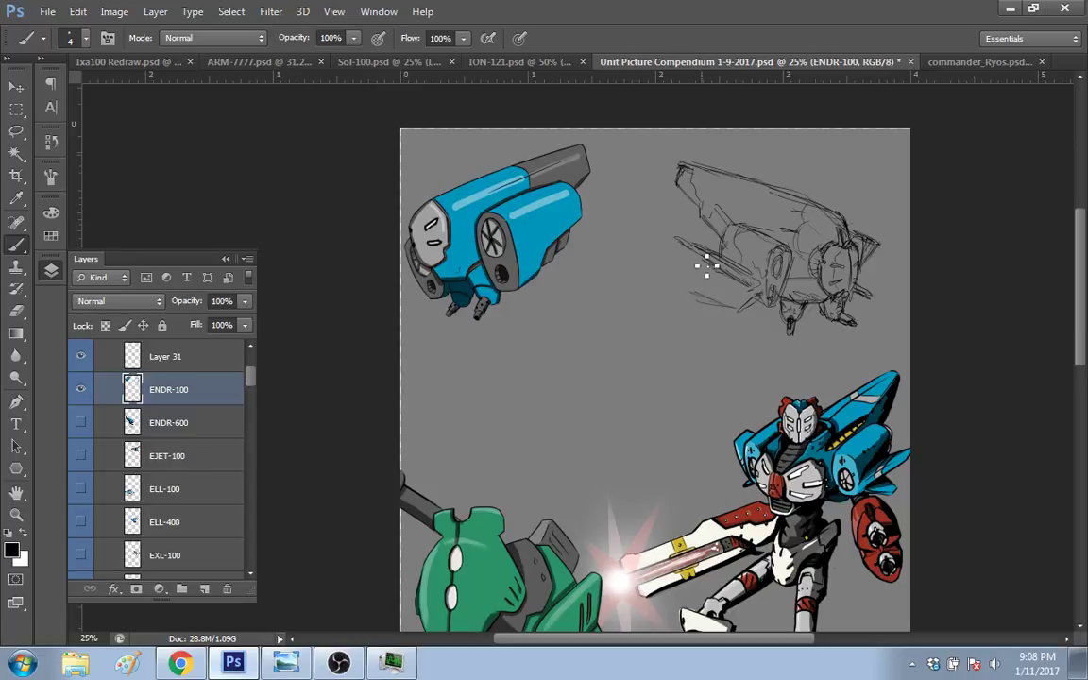
left_click_drag(702, 296, 719, 303)
key("e")
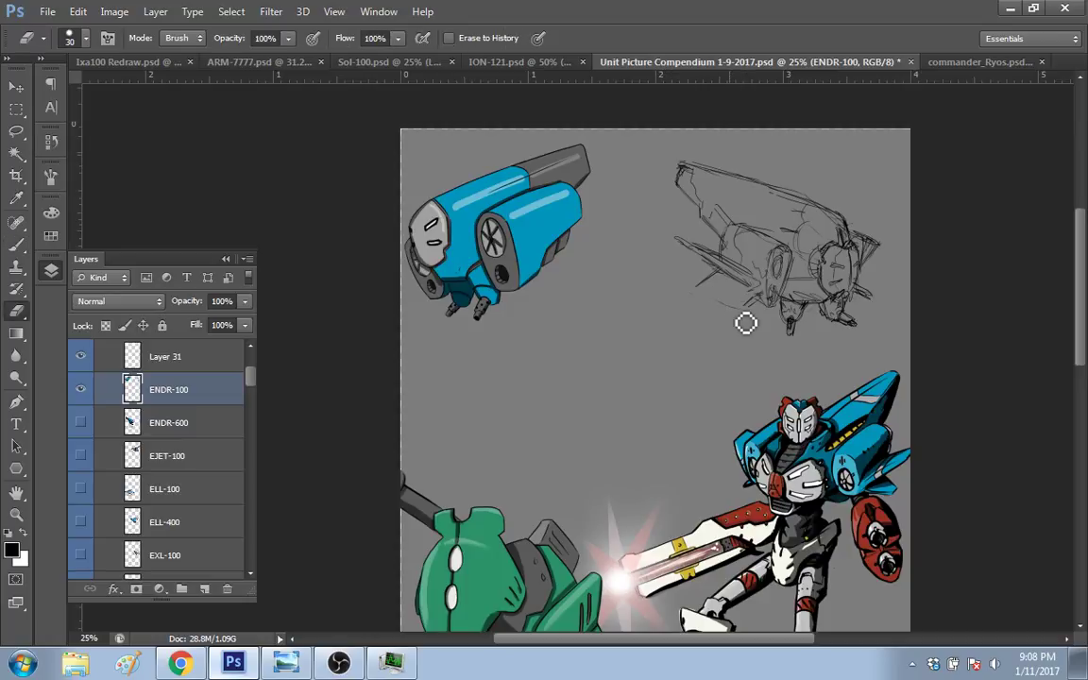
key("b")
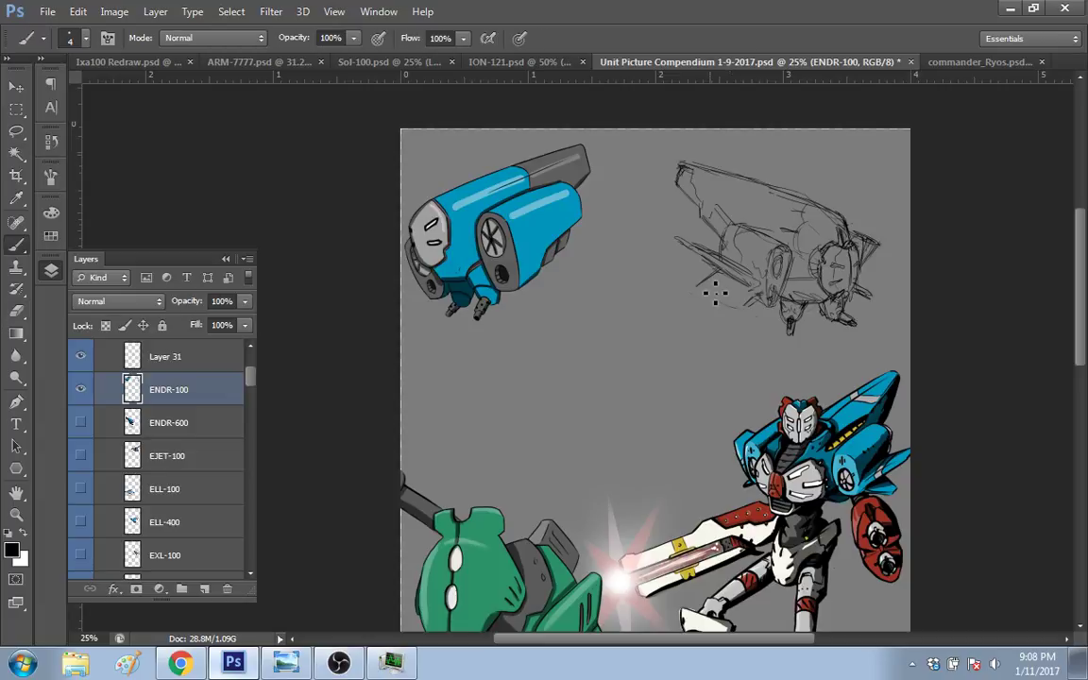
left_click_drag(705, 298, 757, 304)
Step: Switch to the Twitch channel page in the browser to check the stream chat, and return to the Photoshop drawing
key("alt+Tab")
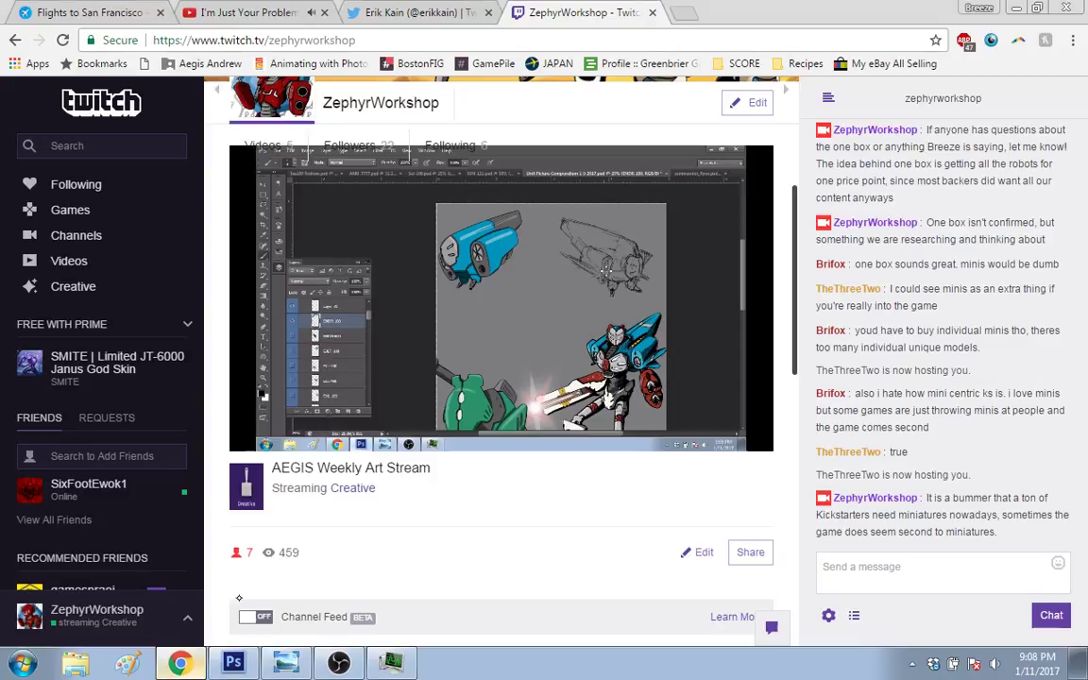
key("alt+Tab")
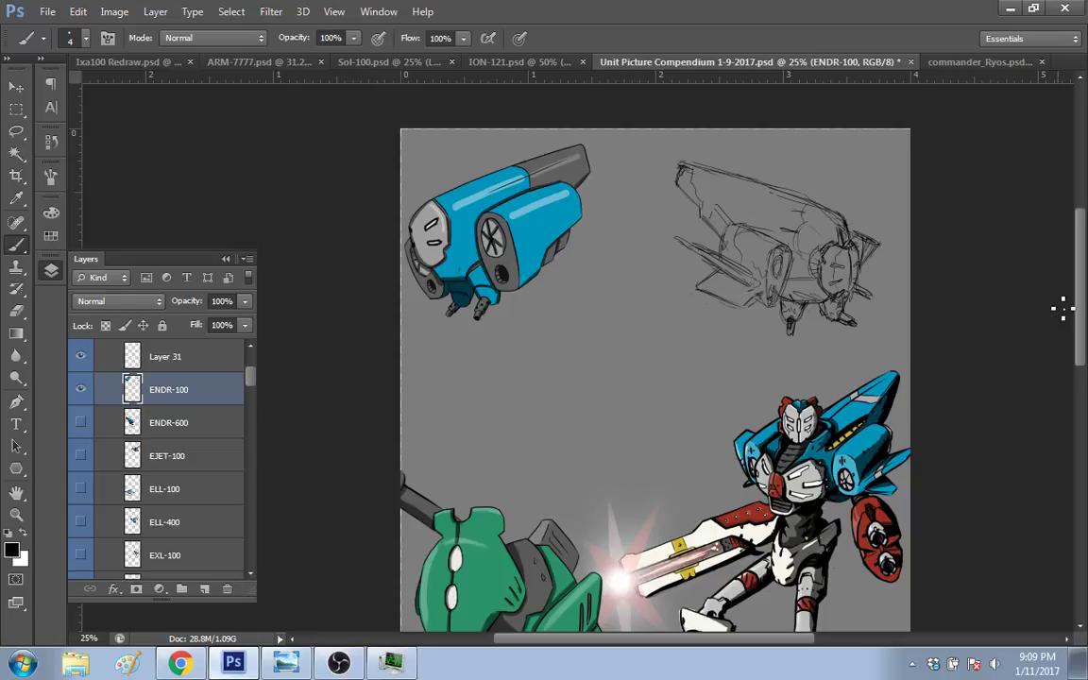
scroll(1078, 290, "down", 1)
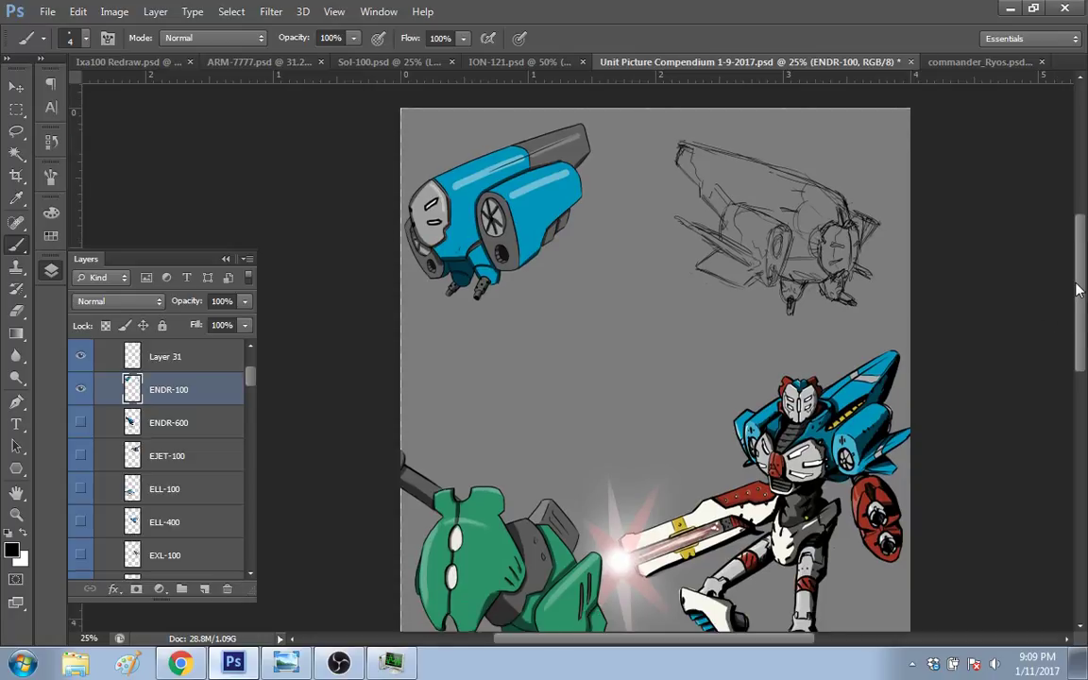
scroll(703, 296, "up", 1)
Step: Lasso the rear fins behind the engine pod, shift them slightly toward the hull, and deselect
key("e")
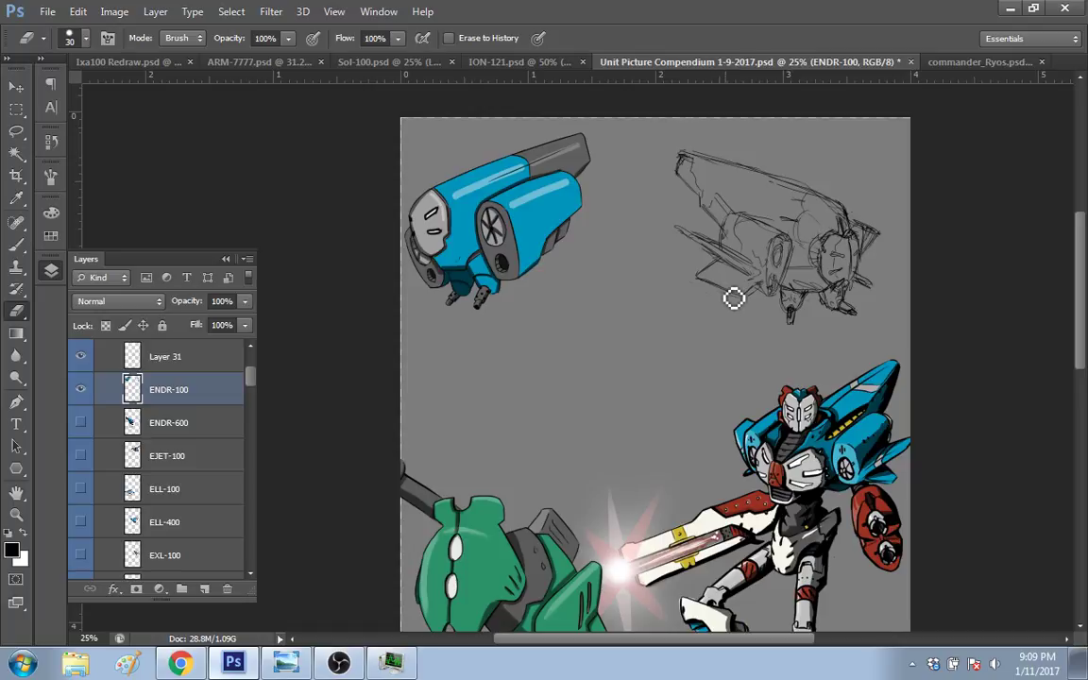
key("l")
mouse_move(697, 305)
left_mouse_down()
mouse_move(749, 253)
mouse_move(734, 299)
left_mouse_up()
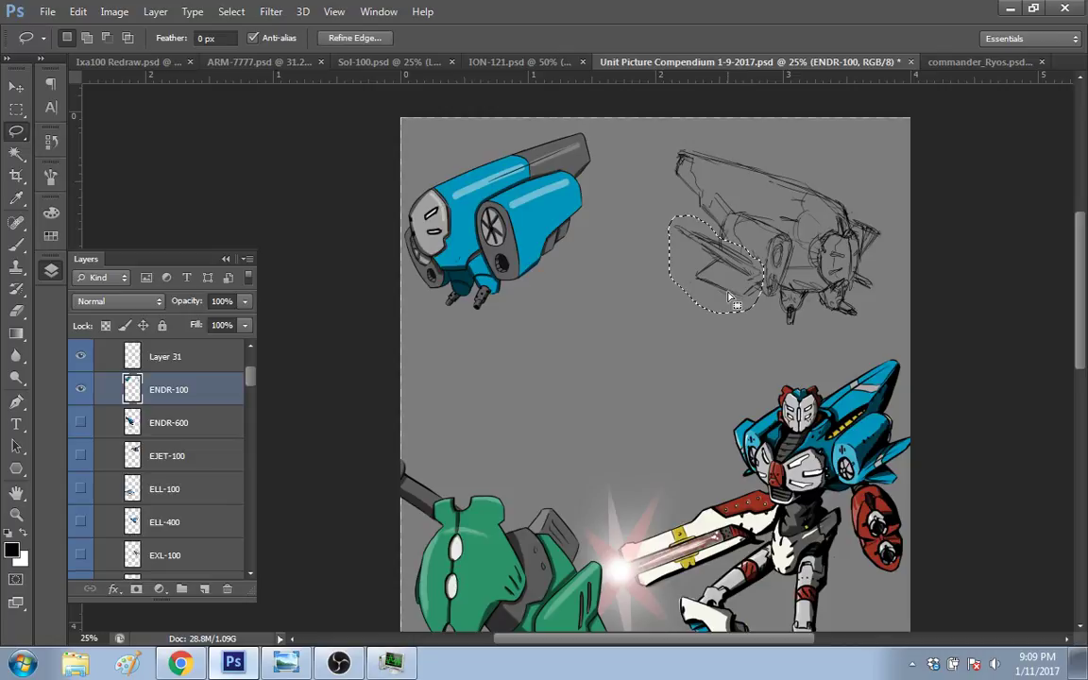
key("v")
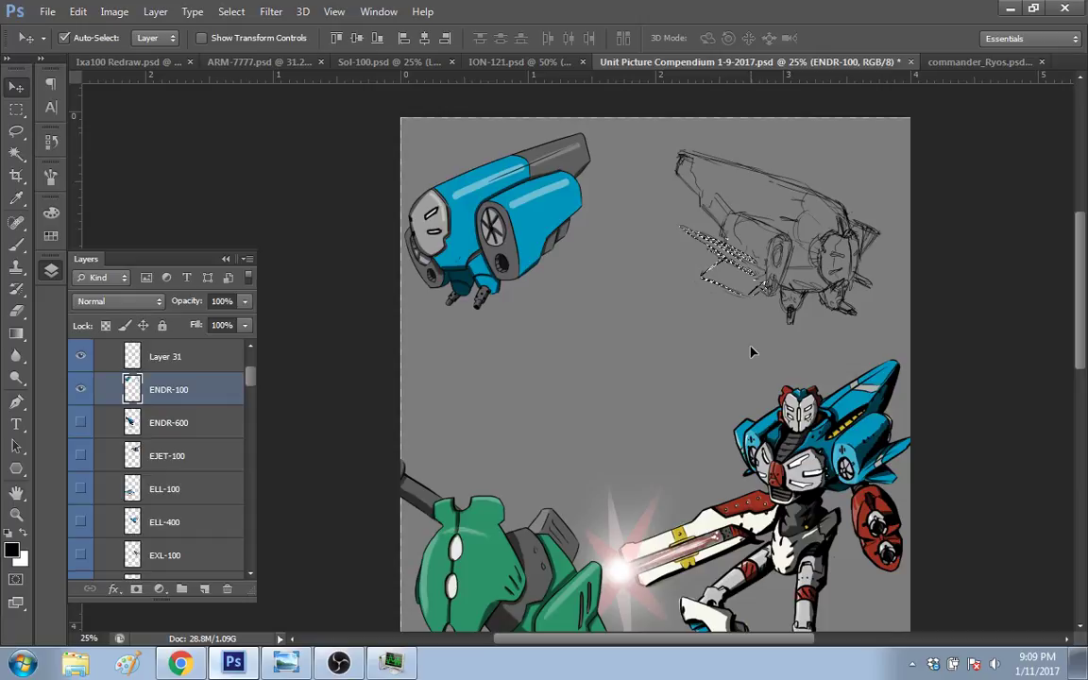
key("m")
key("ctrl+d")
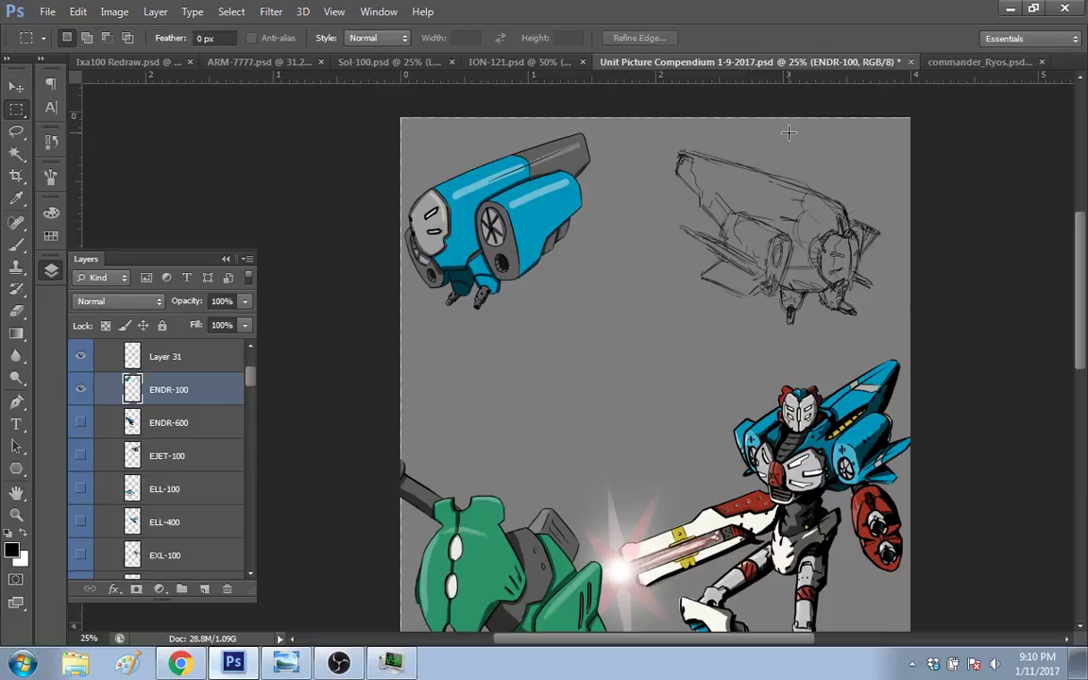
Step: Add a panel line separating the end of the long tail section, and clean up and redraw the tip's outline
key("b")
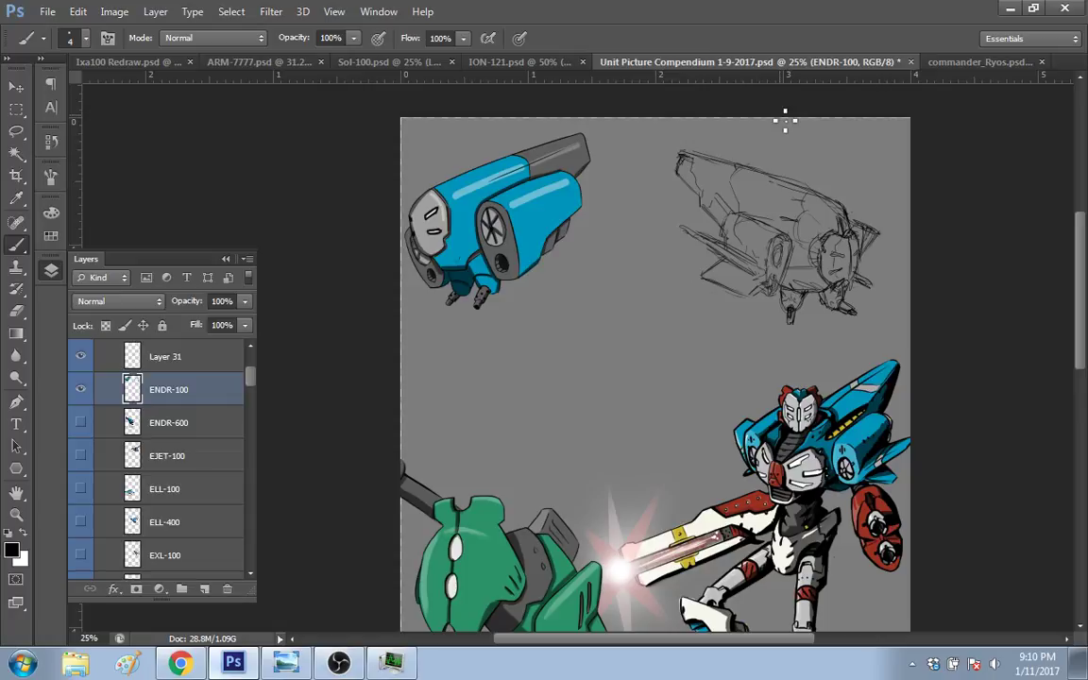
key("e")
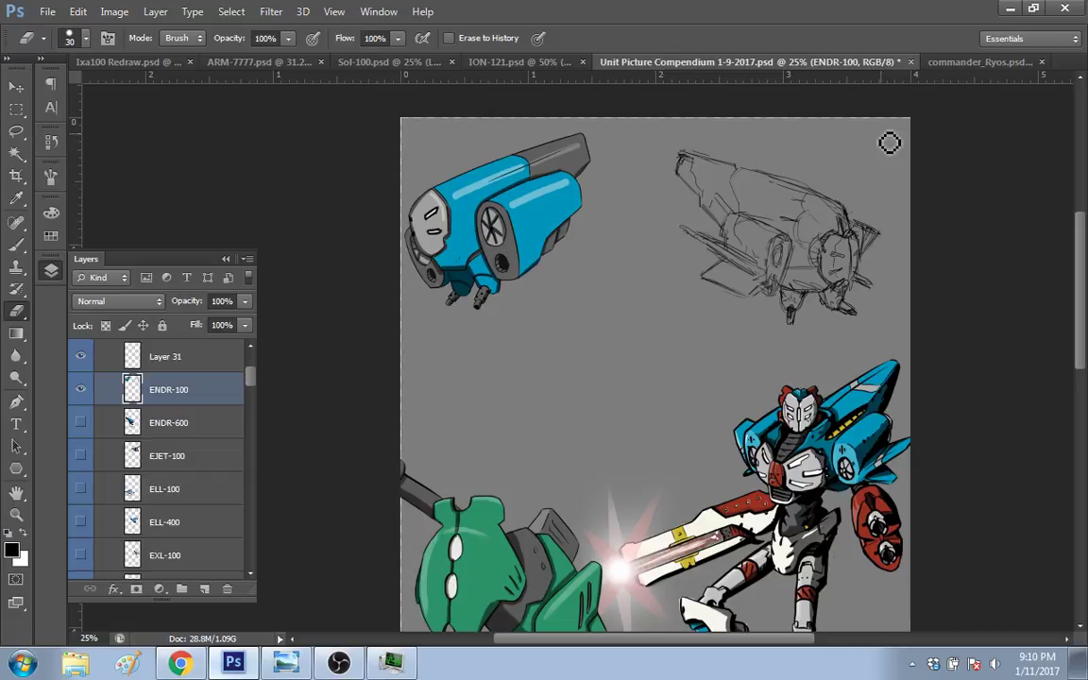
key("b")
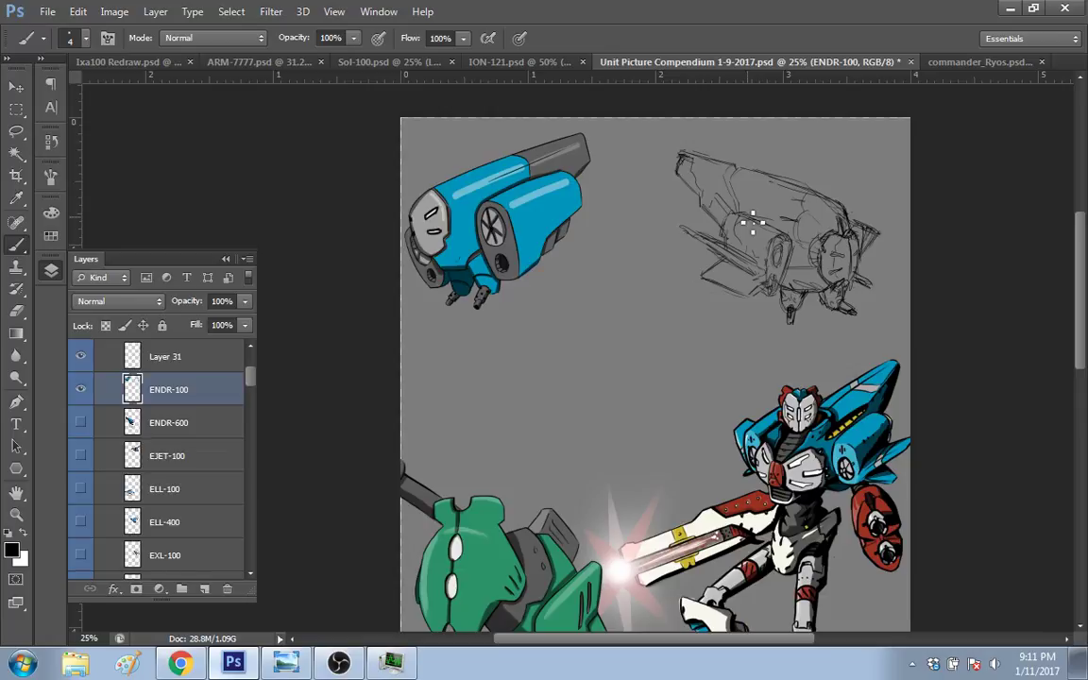
key("e")
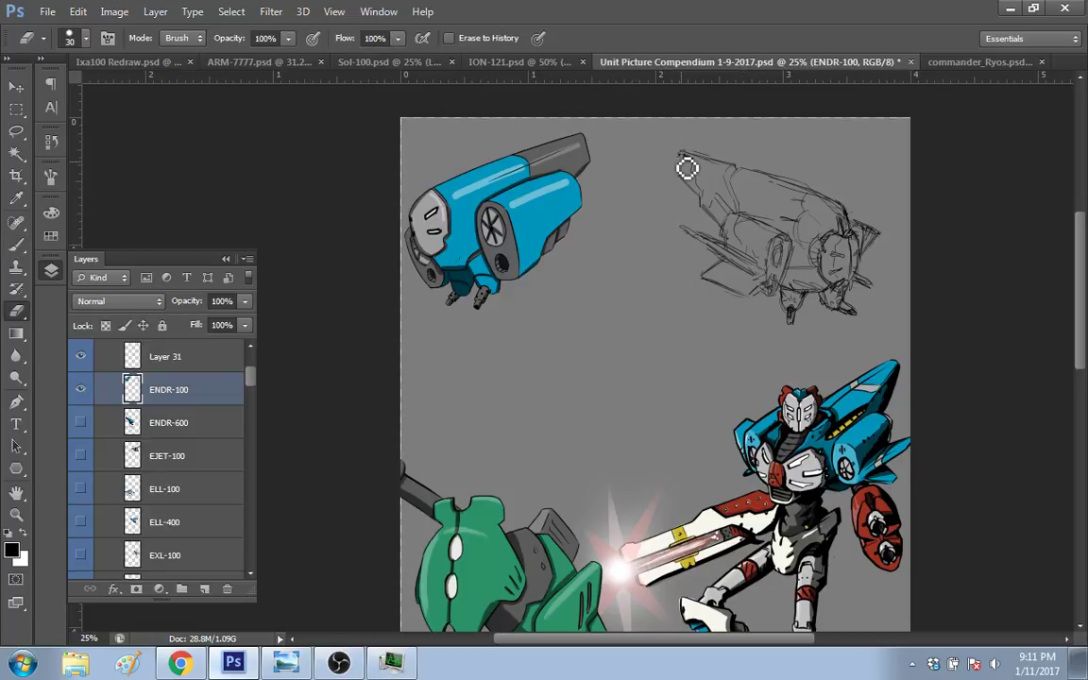
key("b")
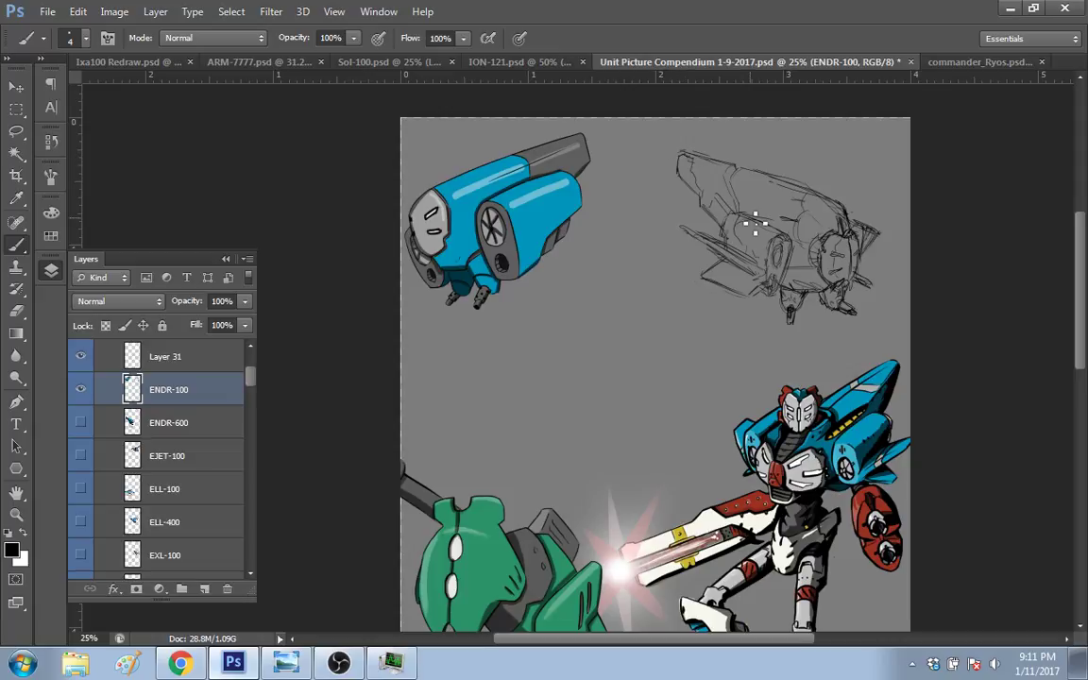
key("e")
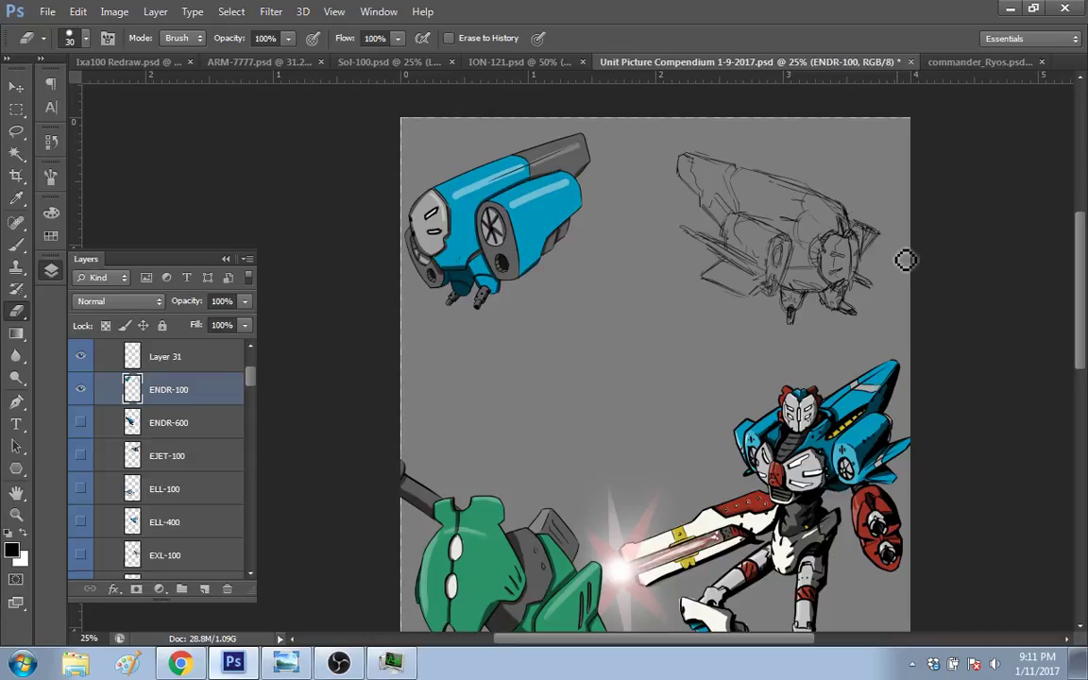
Step: Sketch a small arrow below the engine pod, and lasso the nearby leg and move it slightly down
key("b")
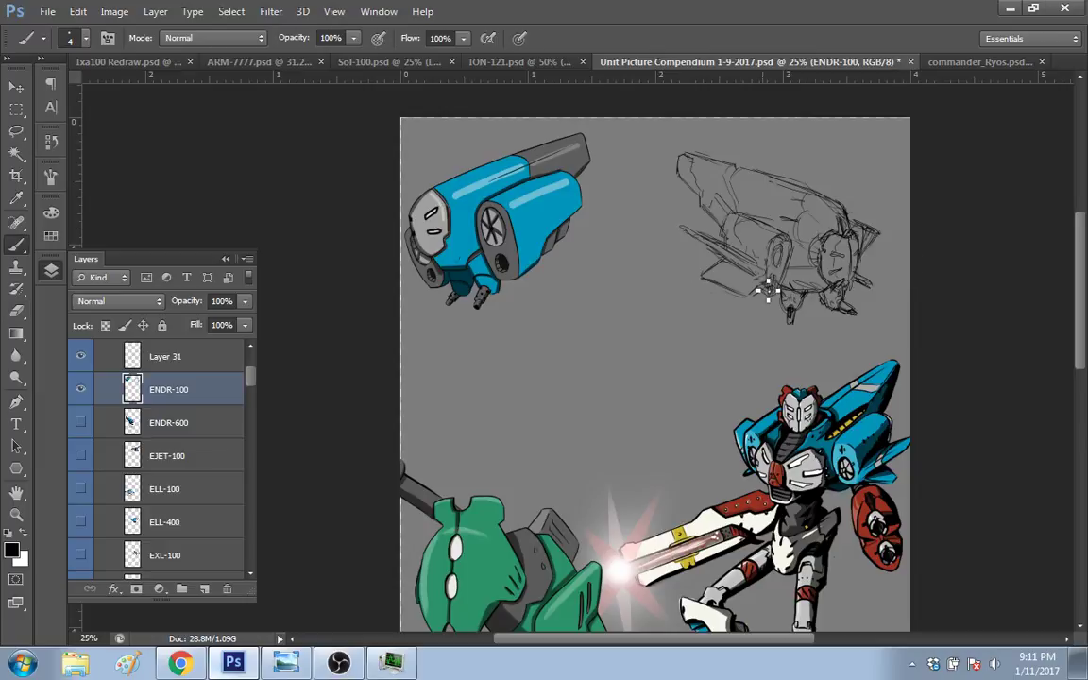
left_click_drag(746, 327, 760, 313)
key("l")
left_click_drag(779, 331, 801, 308)
left_click(803, 324)
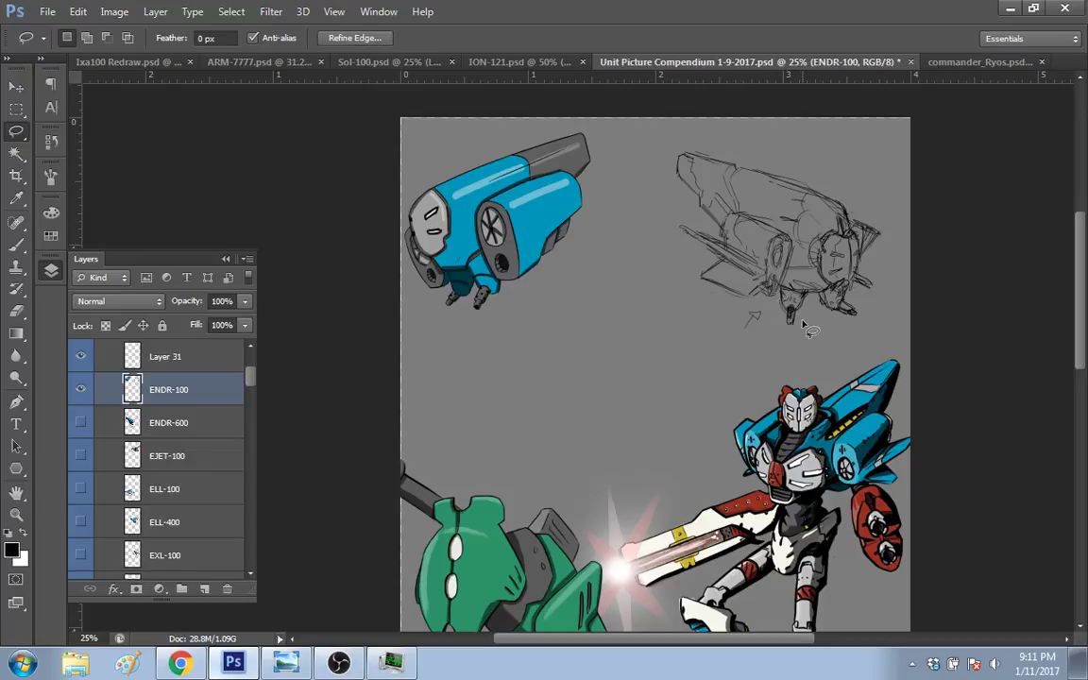
key("v")
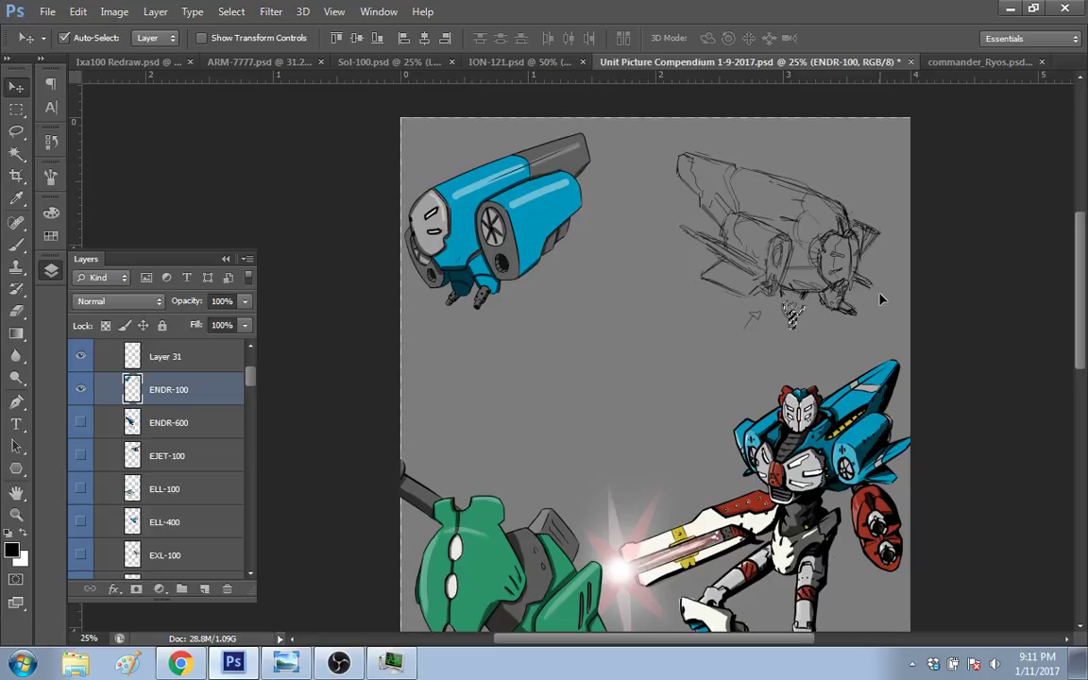
key("m")
left_click(828, 294)
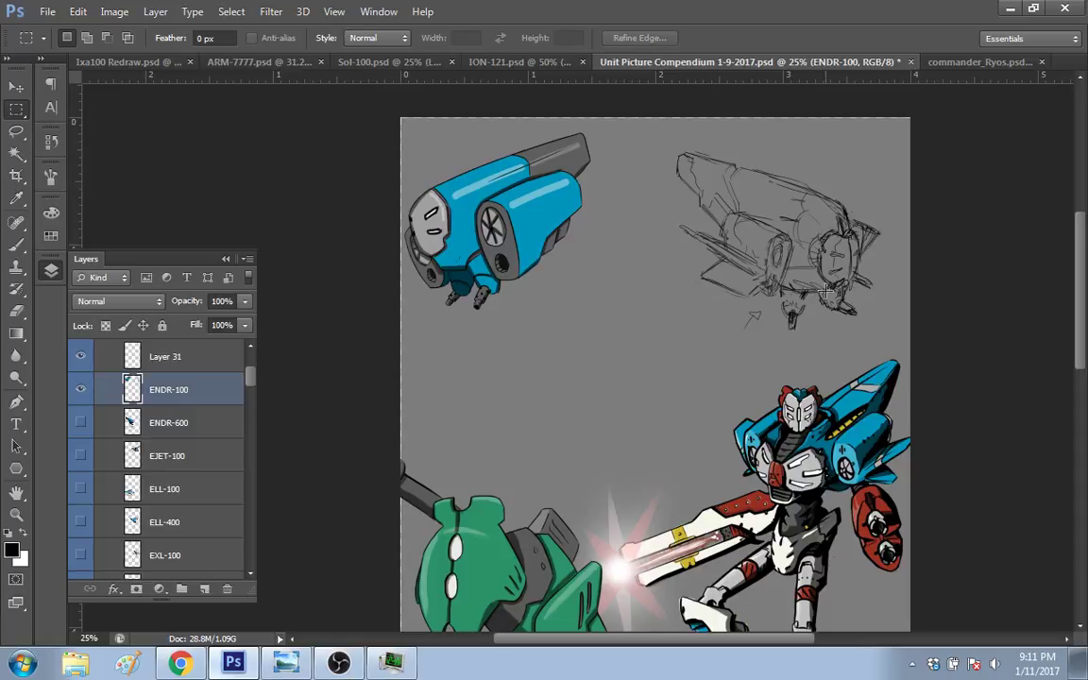
Step: Rejoin the lowered leg to the hull and rework the lines between the engine pod and the face
key("b")
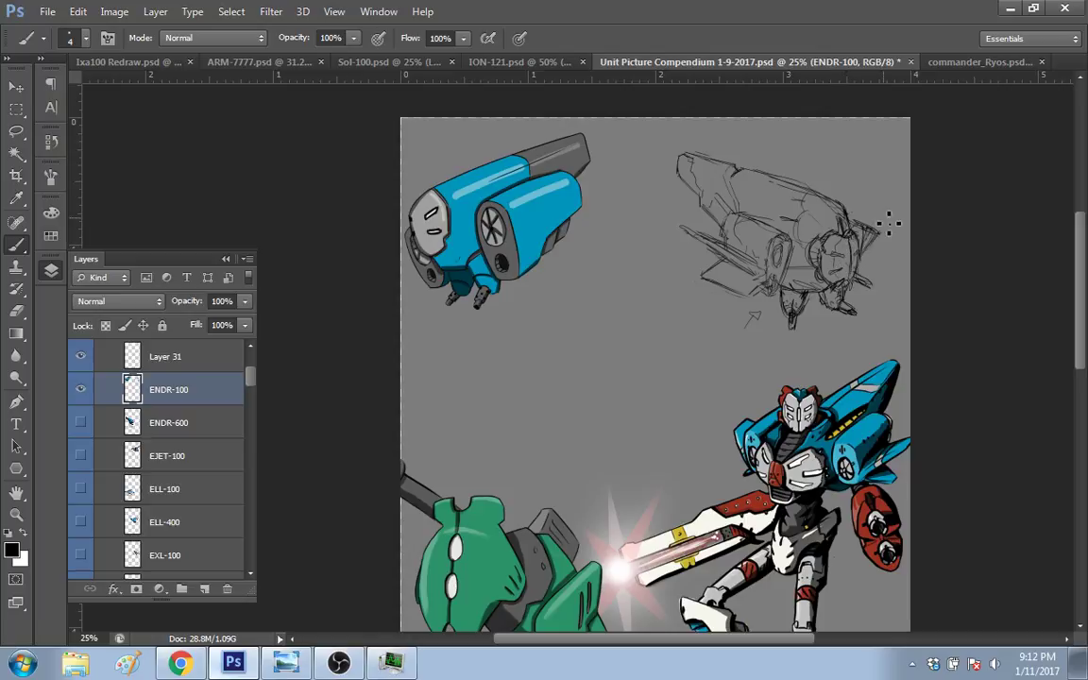
key("e")
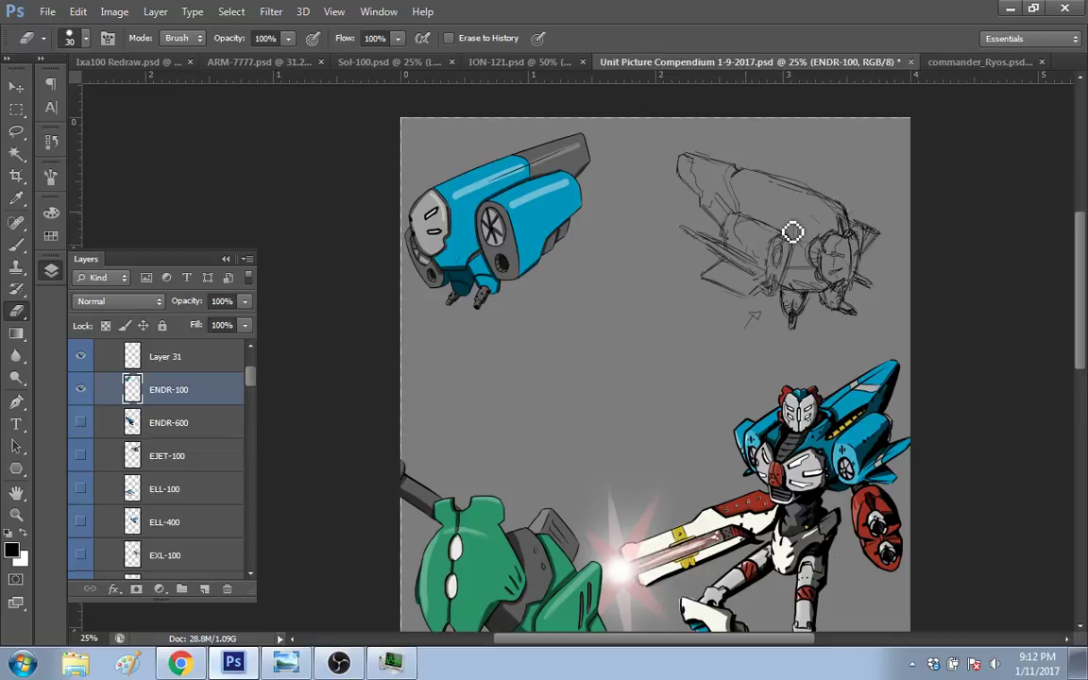
key("b")
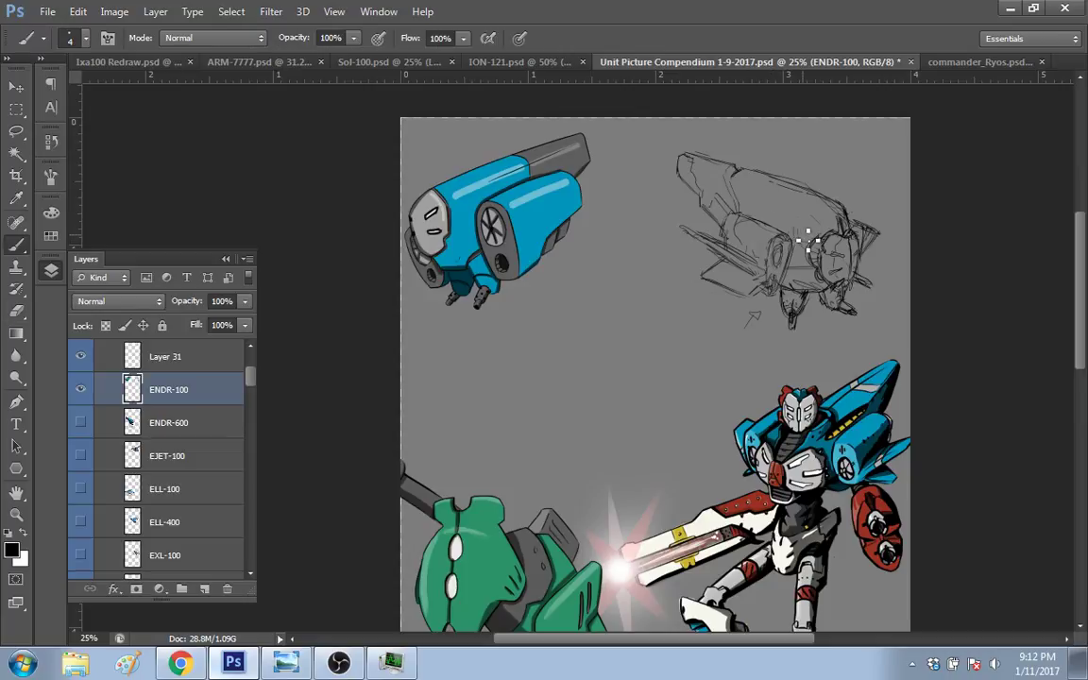
key("e")
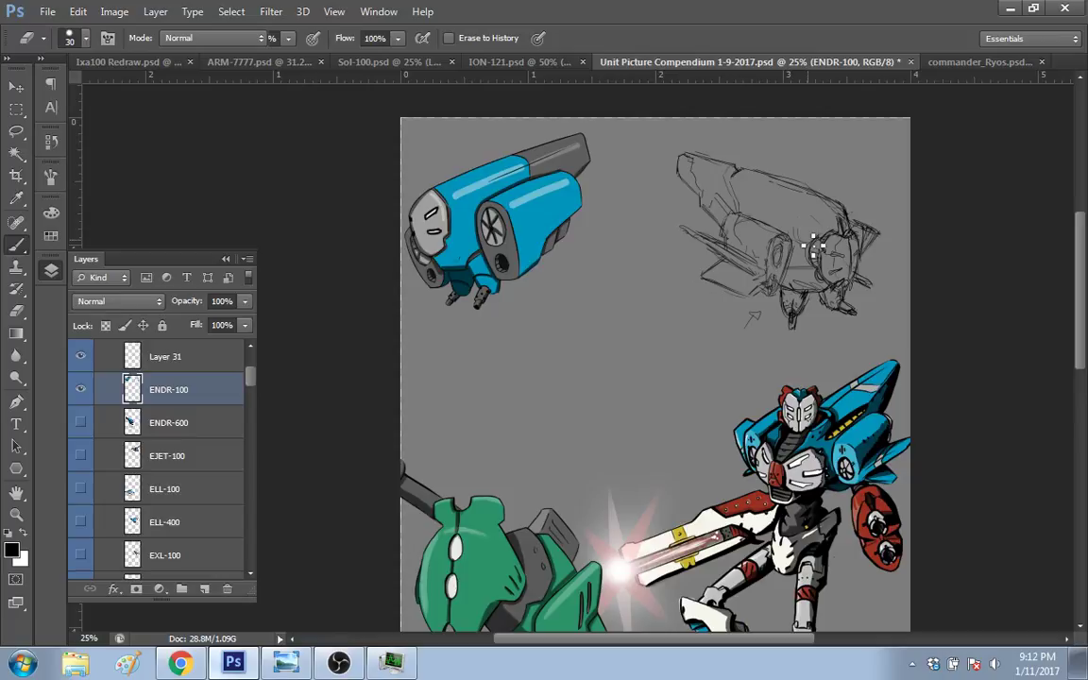
key("b")
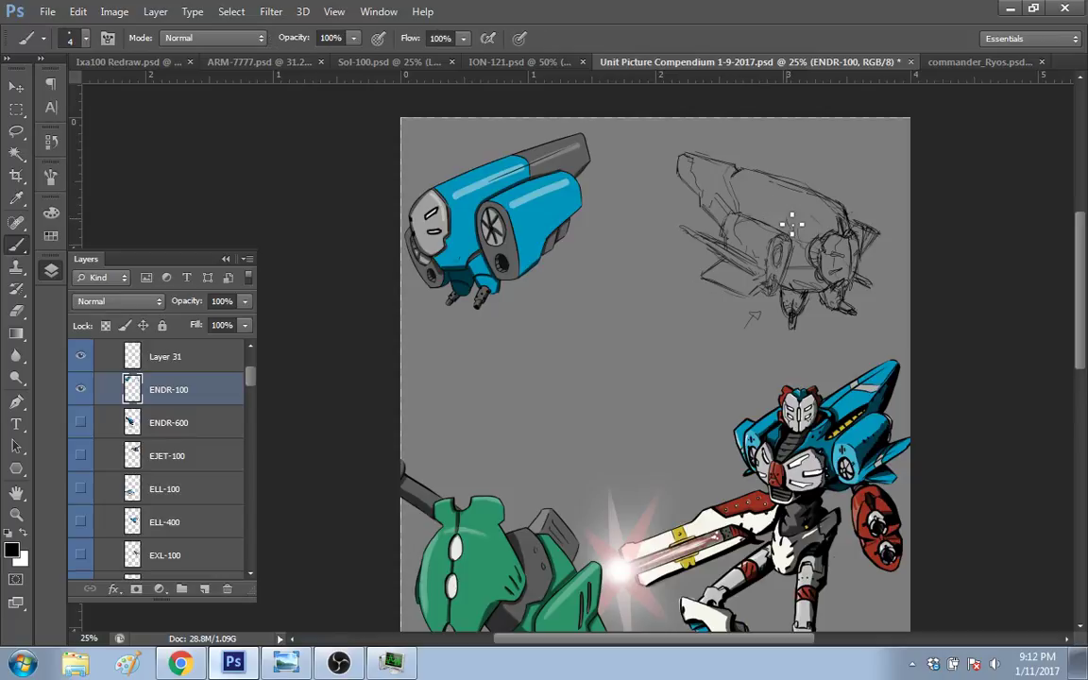
Step: Erase the rough upper hull outline above the face and redraw it as a cleaner curved hood
key("e")
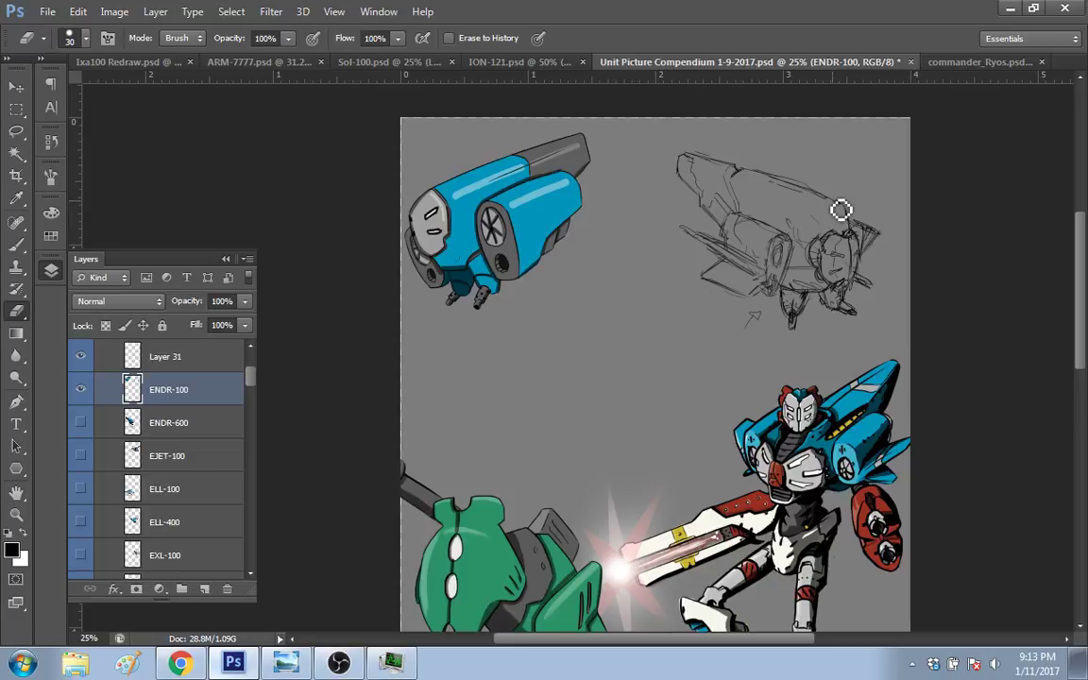
key("b")
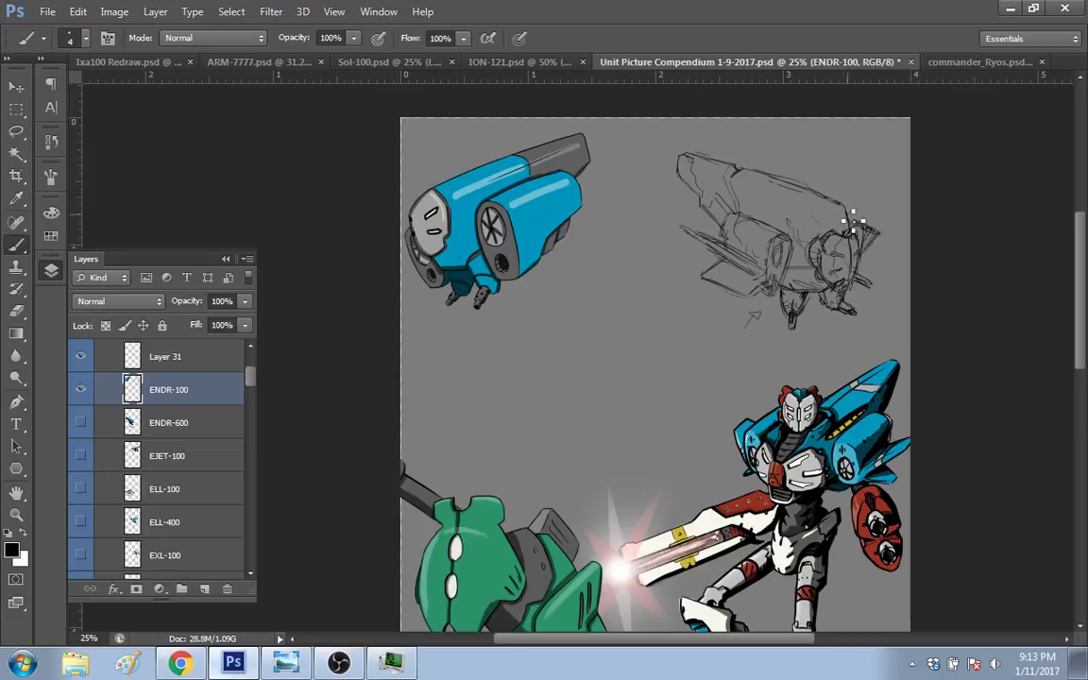
left_click_drag(846, 227, 832, 196)
key("e")
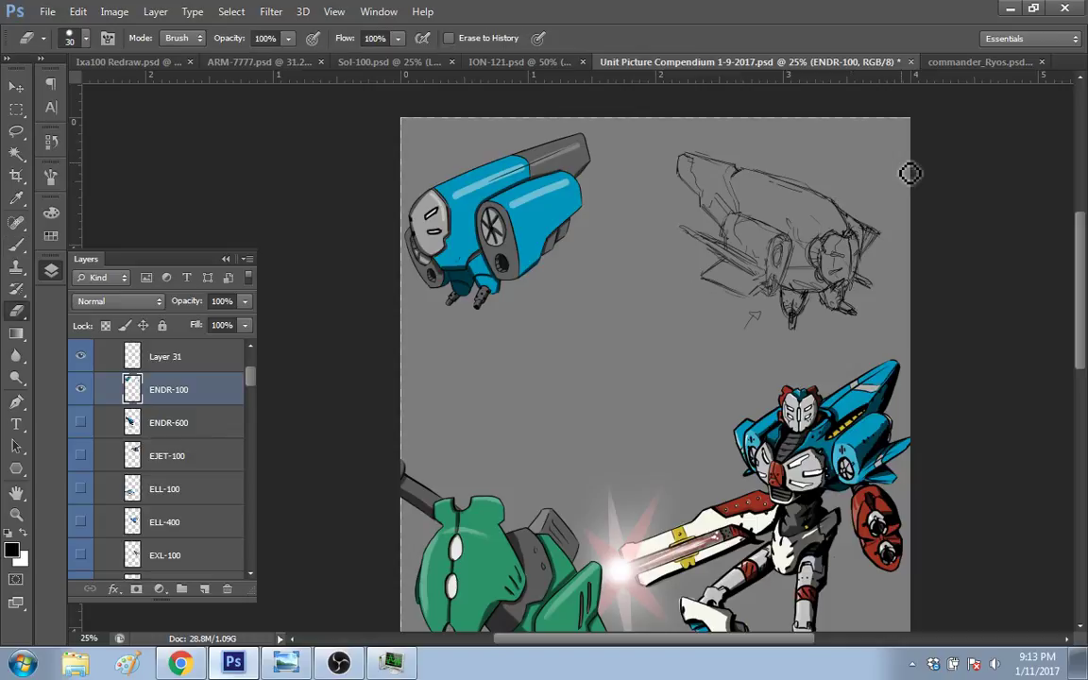
key("b")
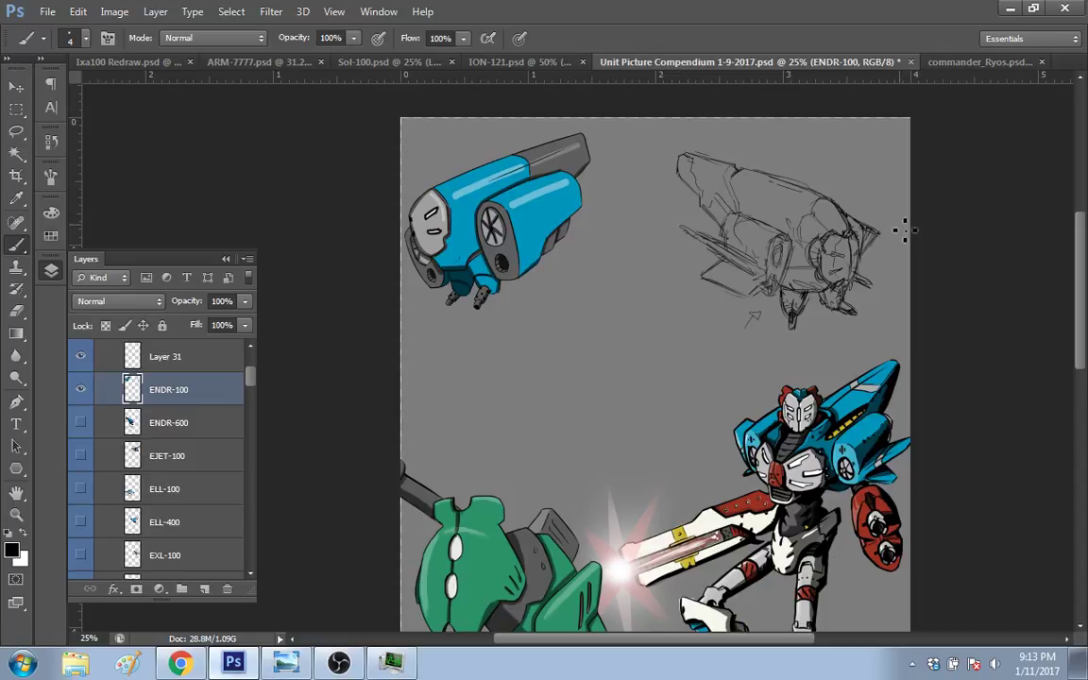
Step: Erase the rough front of the engine pod and redraw it as a clean oval intake with an inner opening
left_click_drag(1077, 236, 991, 192)
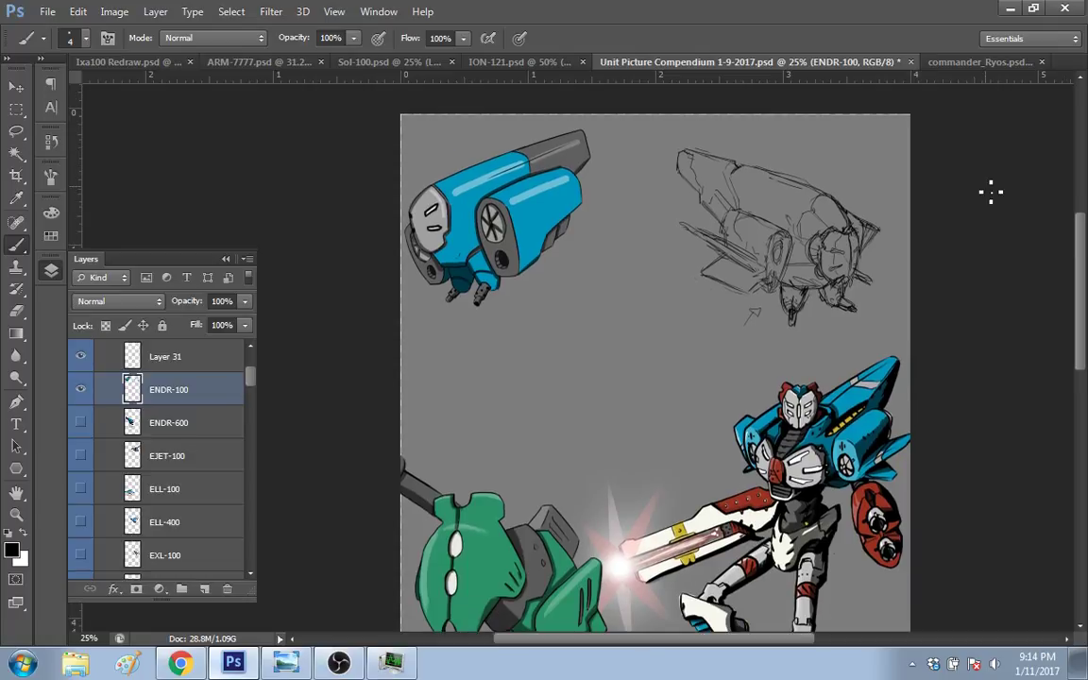
key("e")
key("b")
key("e")
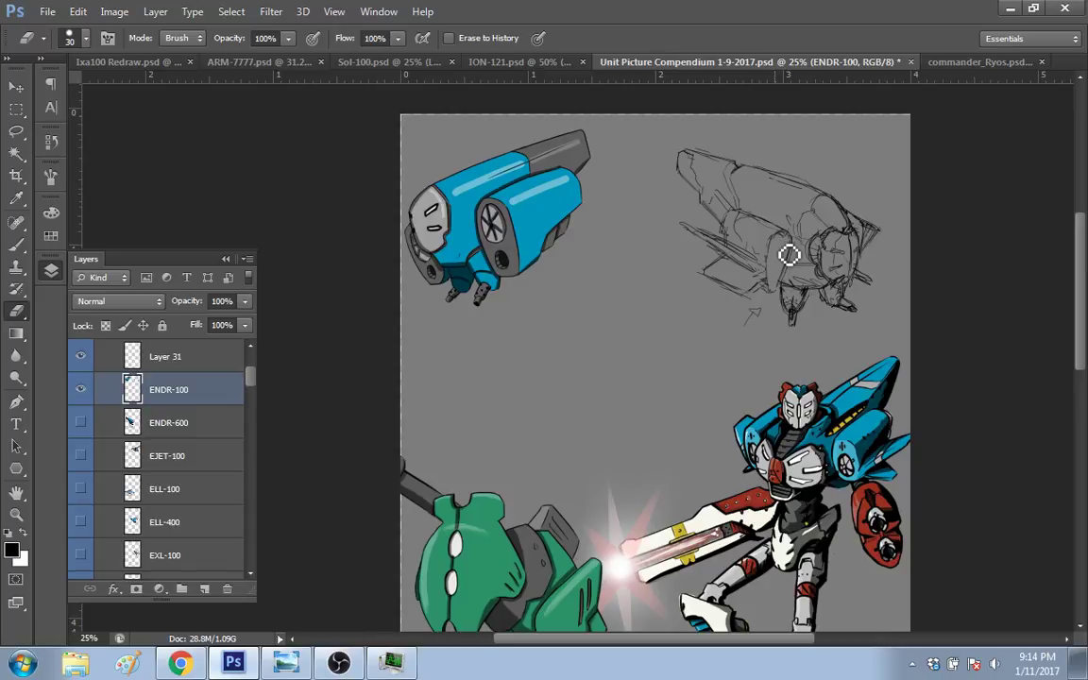
key("b")
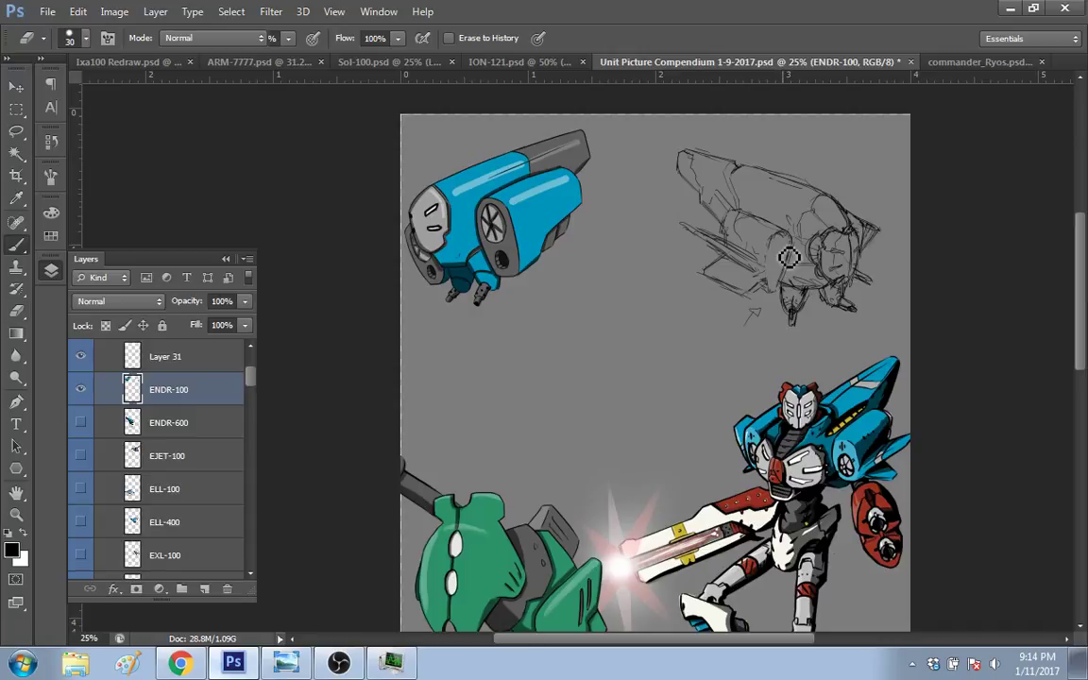
key("b")
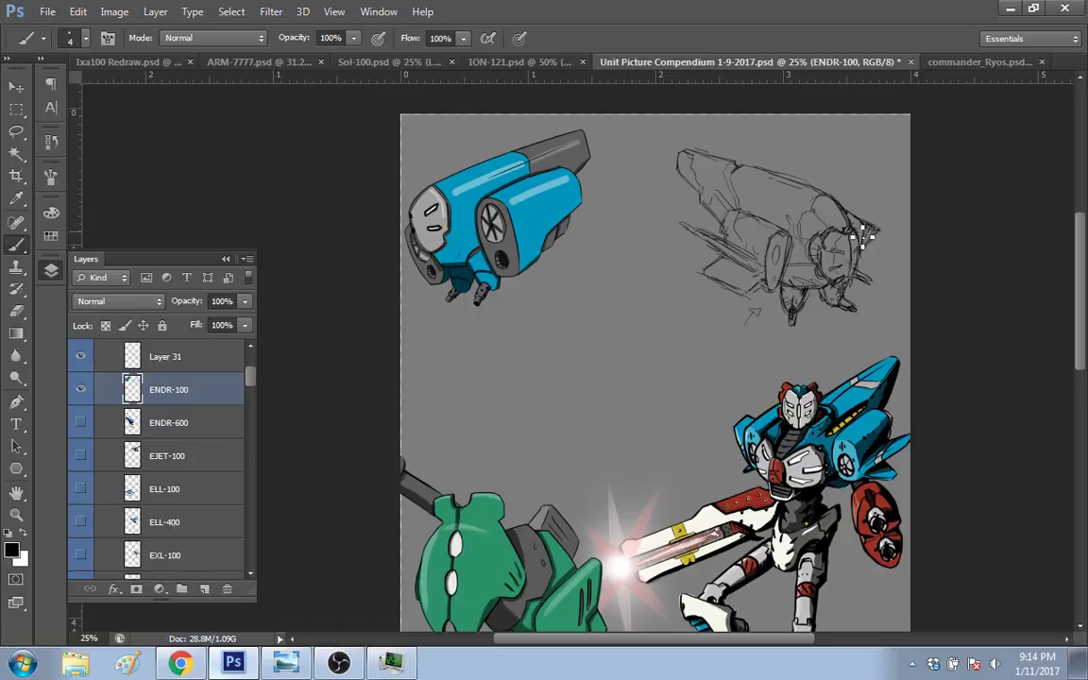
Step: Lasso the sketched robot's face, move it slightly right within the hood, and deselect it
key("l")
mouse_move(822, 273)
left_mouse_down()
mouse_move(820, 232)
mouse_move(846, 227)
mouse_move(872, 269)
mouse_move(834, 296)
mouse_move(835, 265)
left_mouse_up()
key("v")
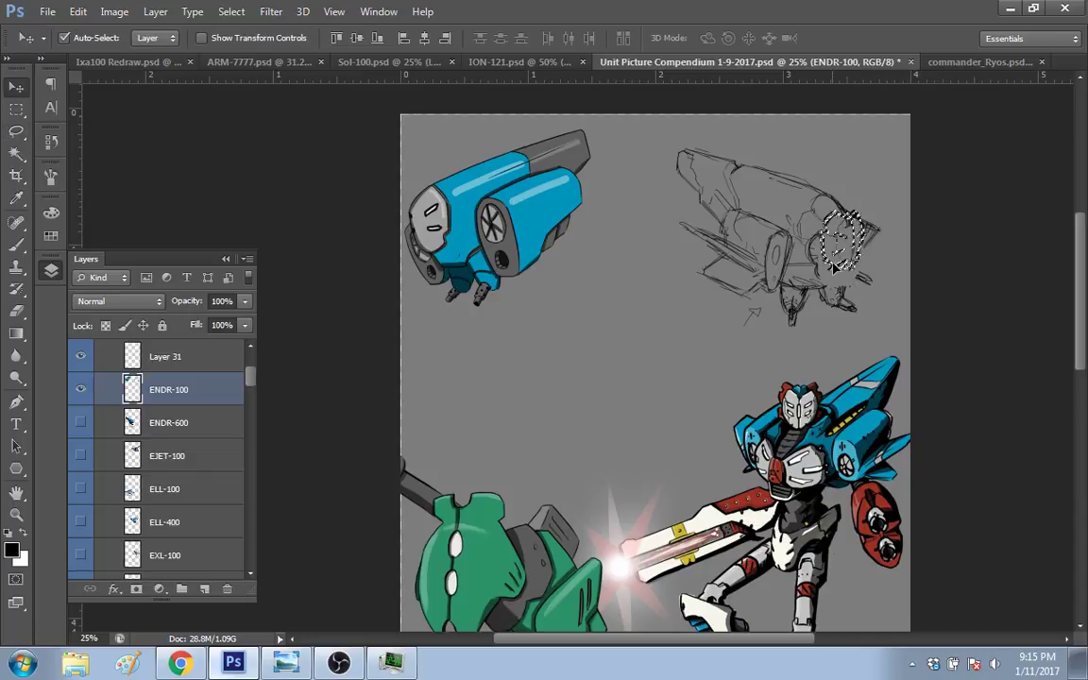
left_click_drag(856, 244, 856, 253)
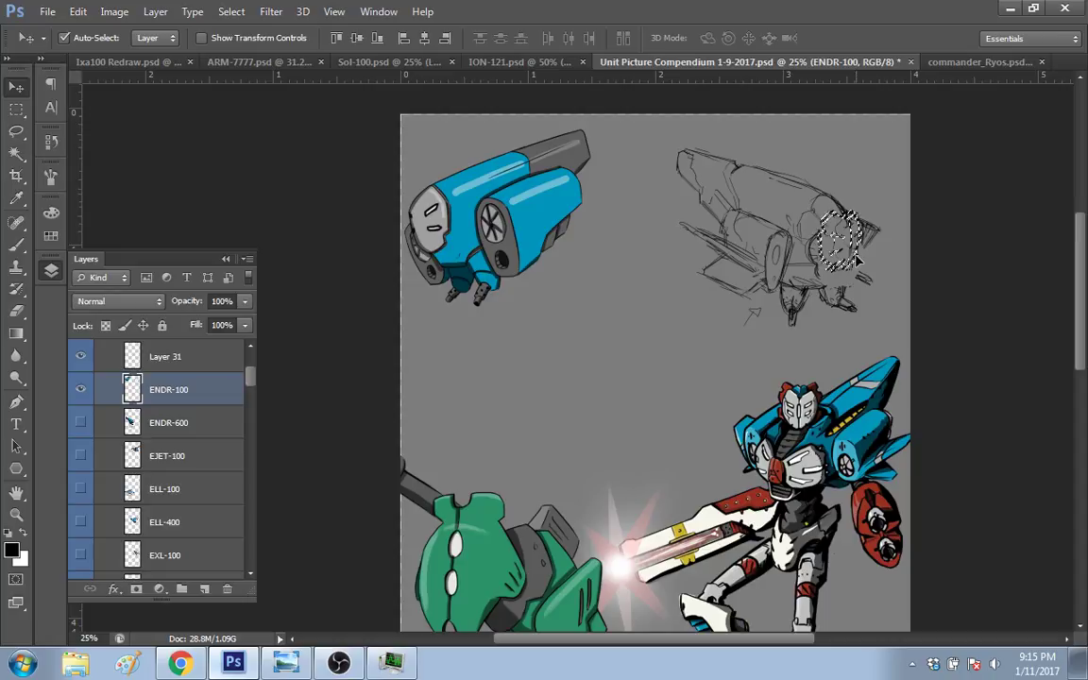
key("shift+Right")
key("shift+Right")
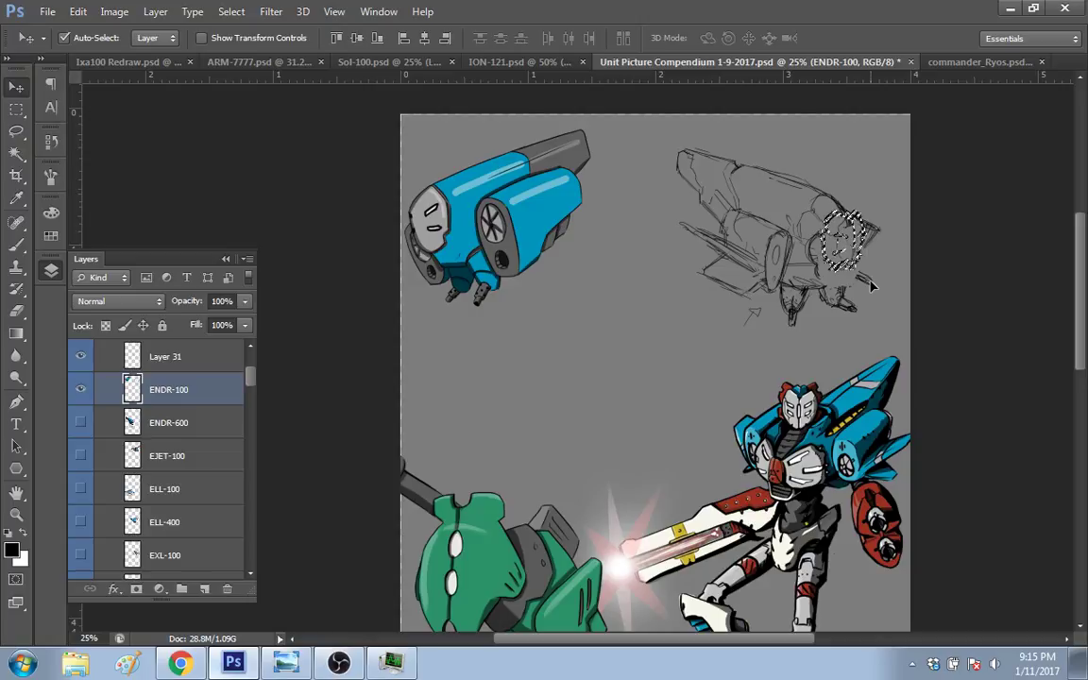
key("m")
key("ctrl+d")
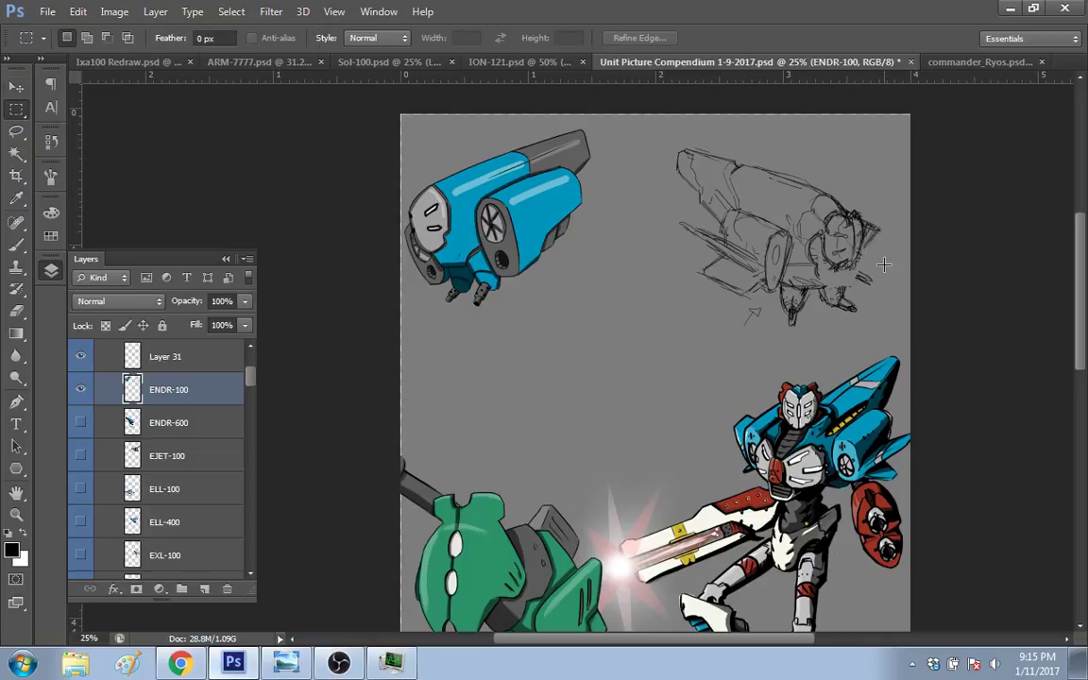
Step: Rejoin the hull lines beneath the shifted face, then erase and redraw the face's front outline and inner features
key("b")
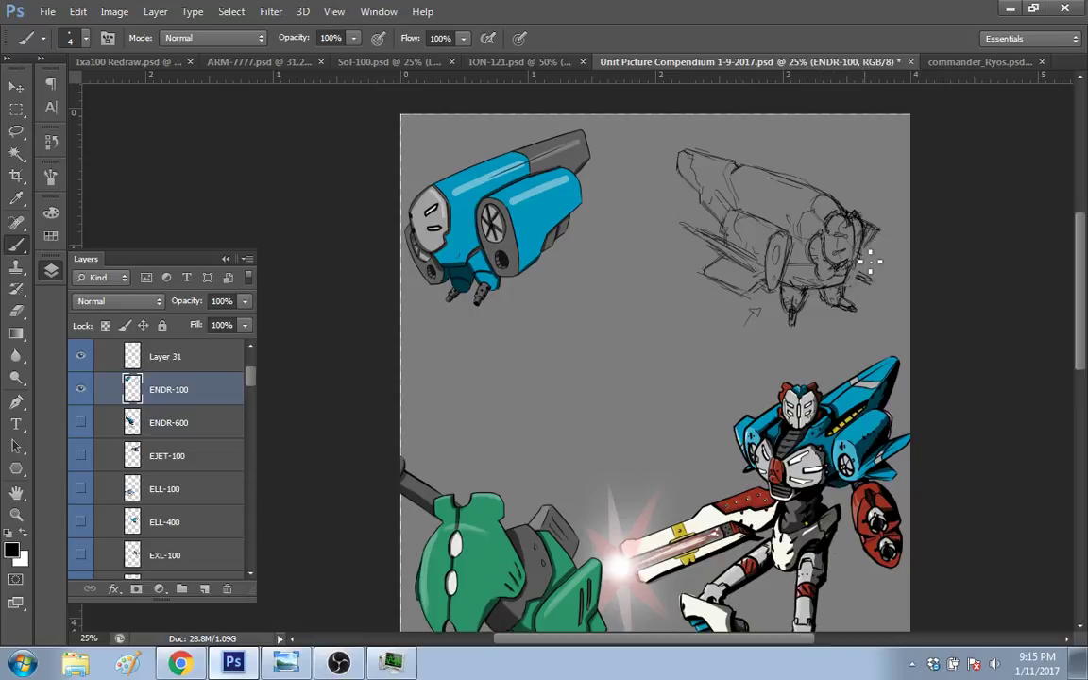
key("e")
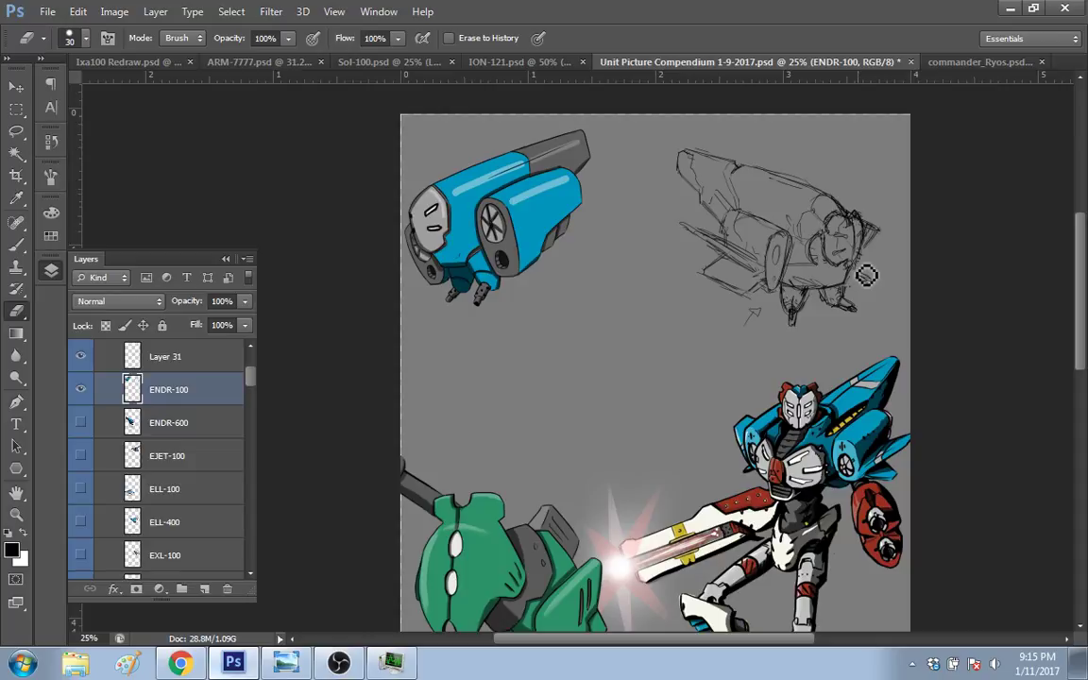
key("b")
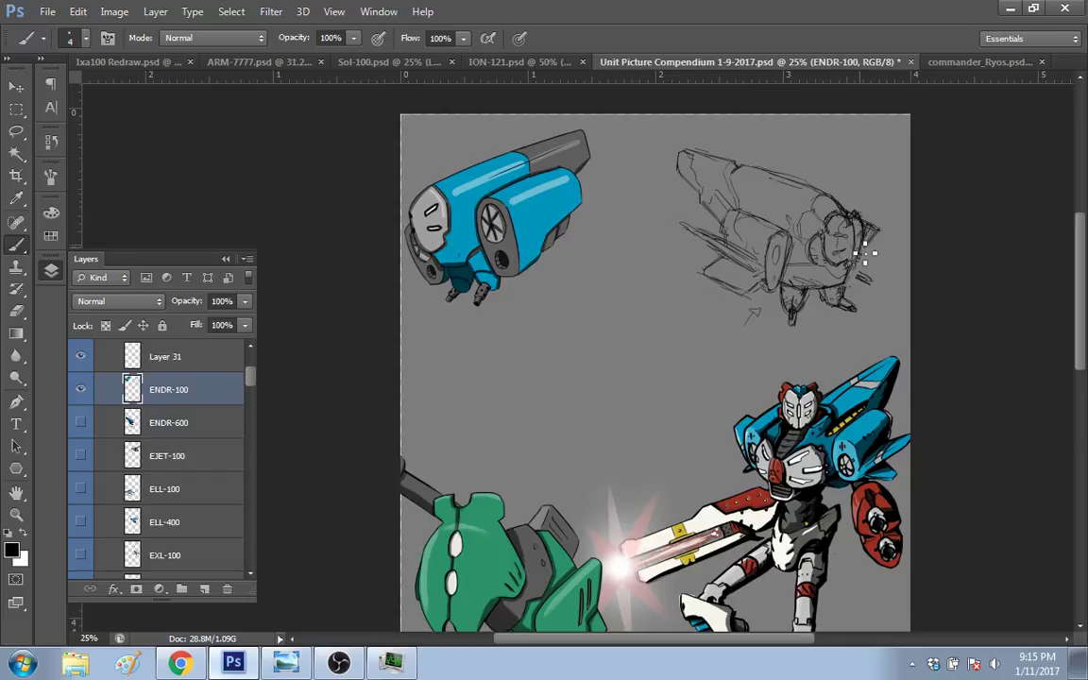
key("e")
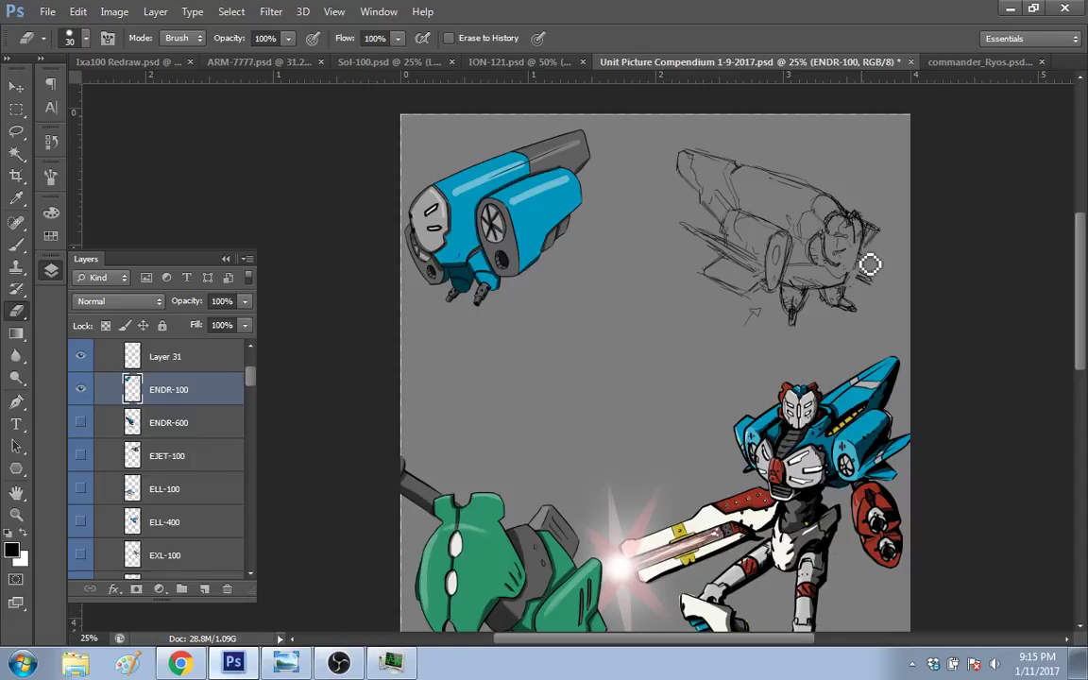
key("b")
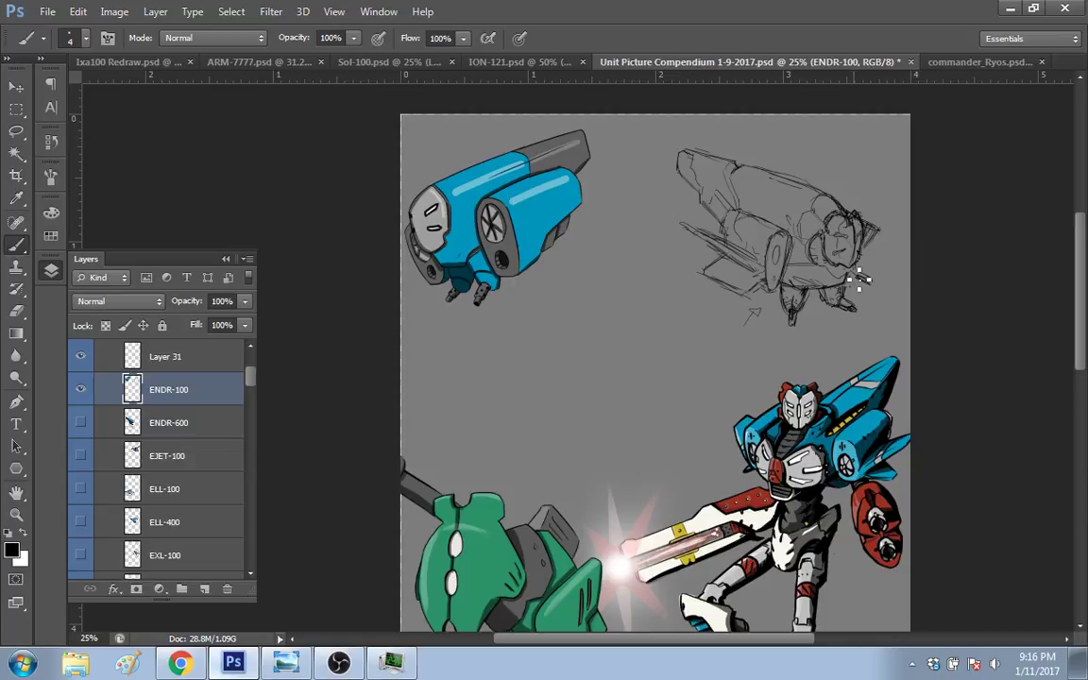
Step: Rework the hull underside where it meets the front leg, shade the collar beside the face, and redraw the fin behind it
key("e")
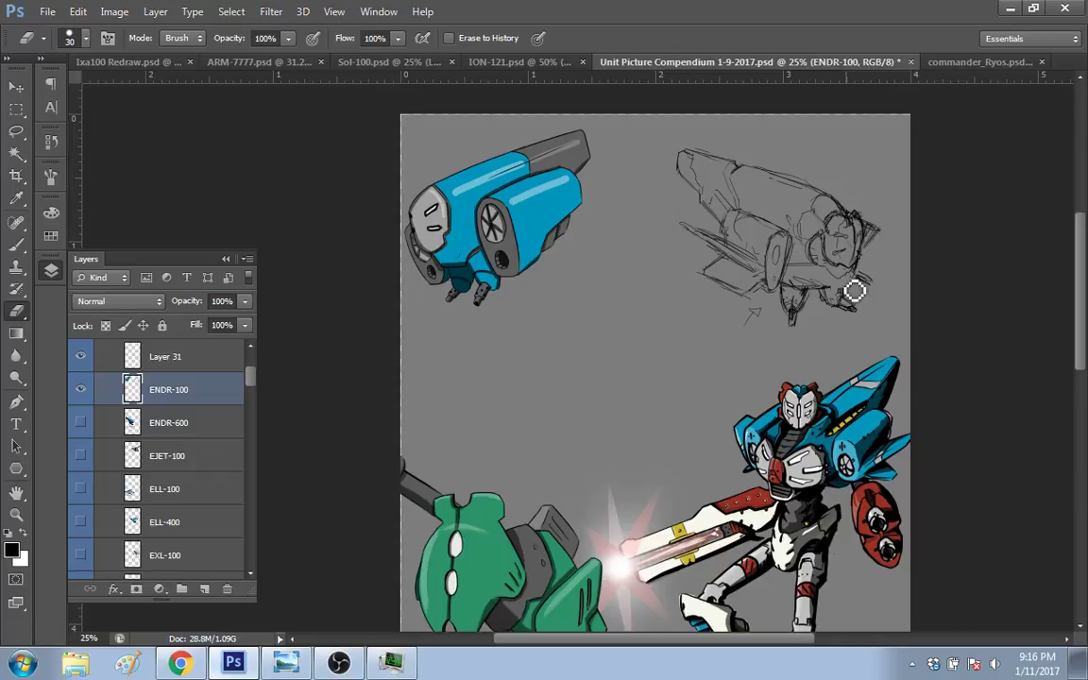
key("b")
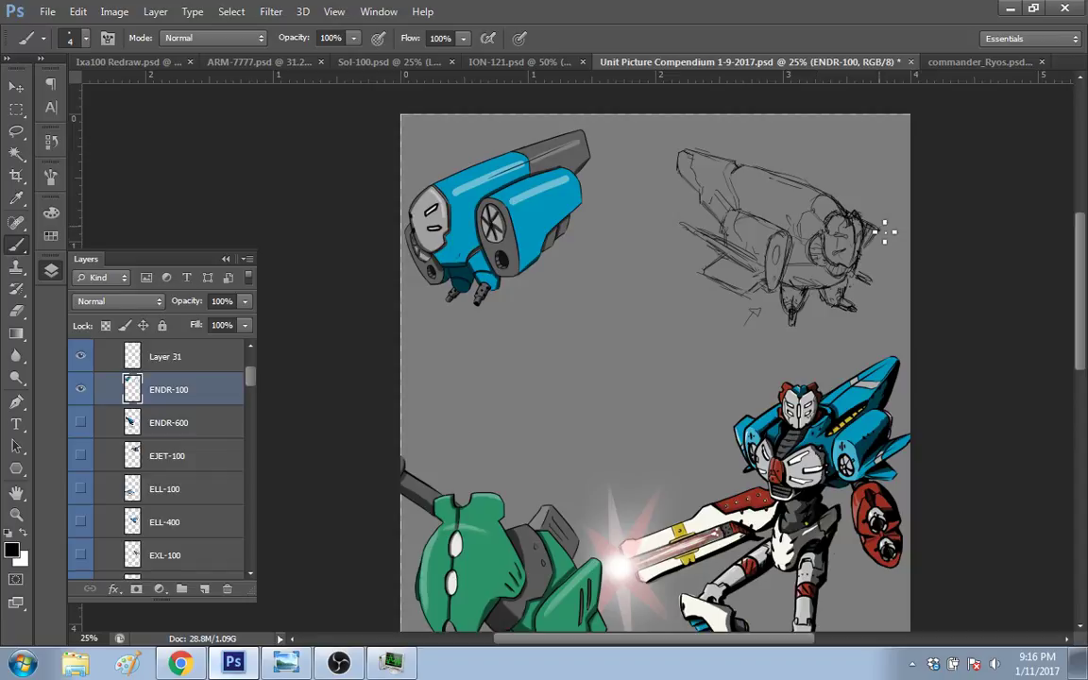
key("e")
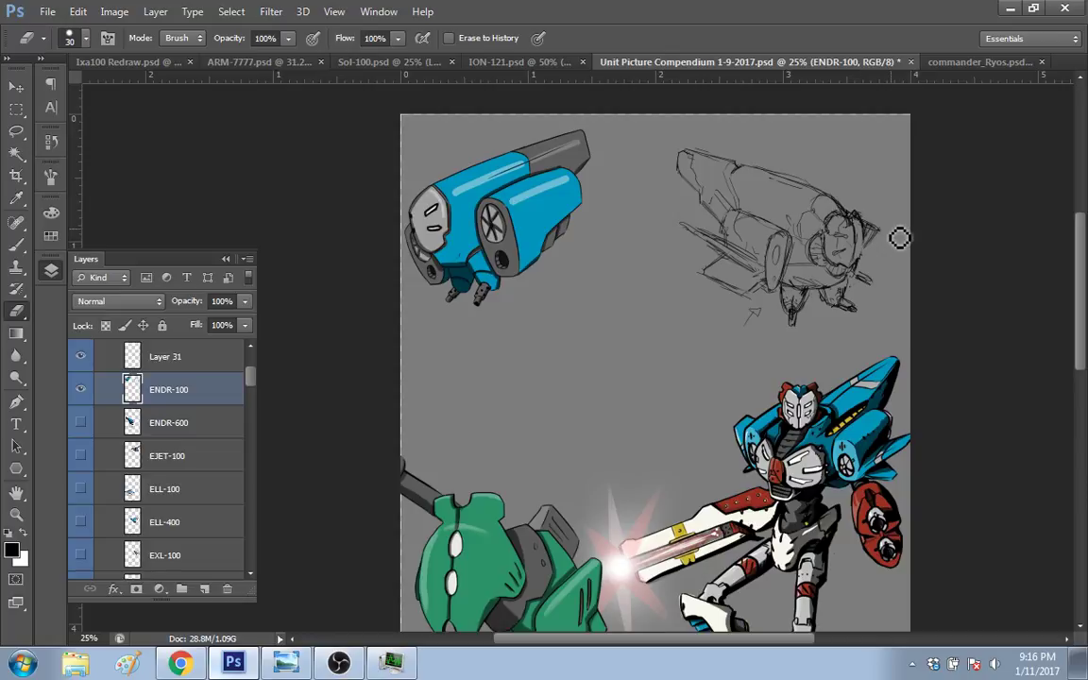
key("b")
mouse_move(868, 249)
left_mouse_down()
mouse_move(858, 243)
mouse_move(868, 243)
mouse_move(863, 255)
left_mouse_up()
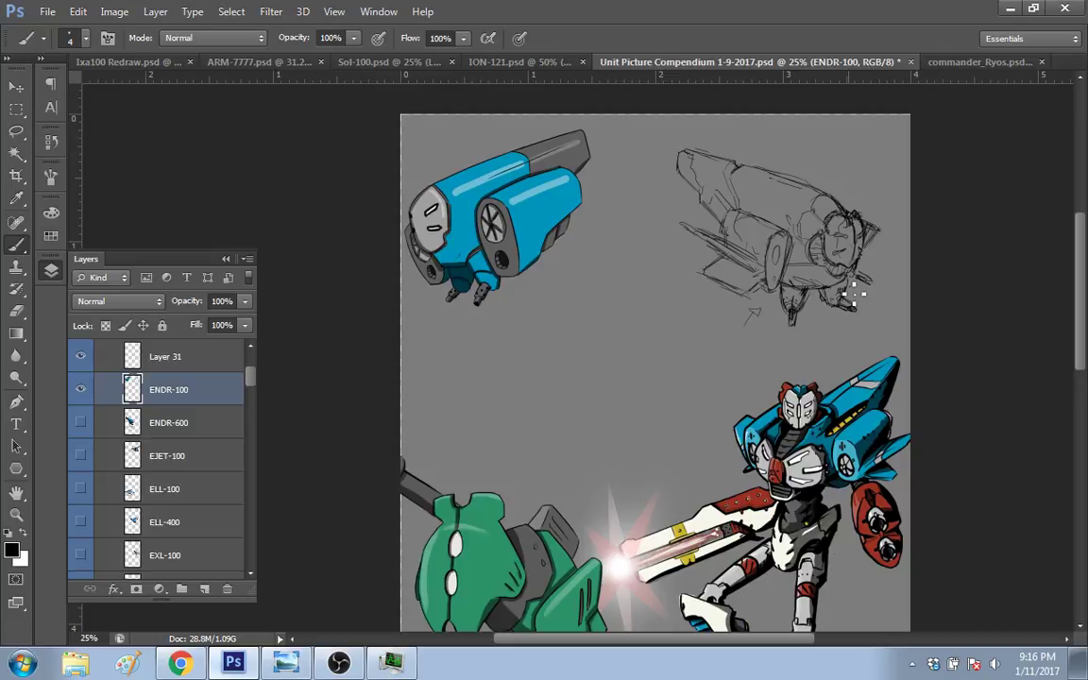
Step: Sketch a smaller oval opening inside the engine pod's front intake
left_click_drag(763, 262, 776, 253)
scroll(1084, 284, "down", 2)
mouse_move(1084, 284)
left_mouse_down()
mouse_move(1084, 315)
mouse_move(1082, 272)
left_mouse_up()
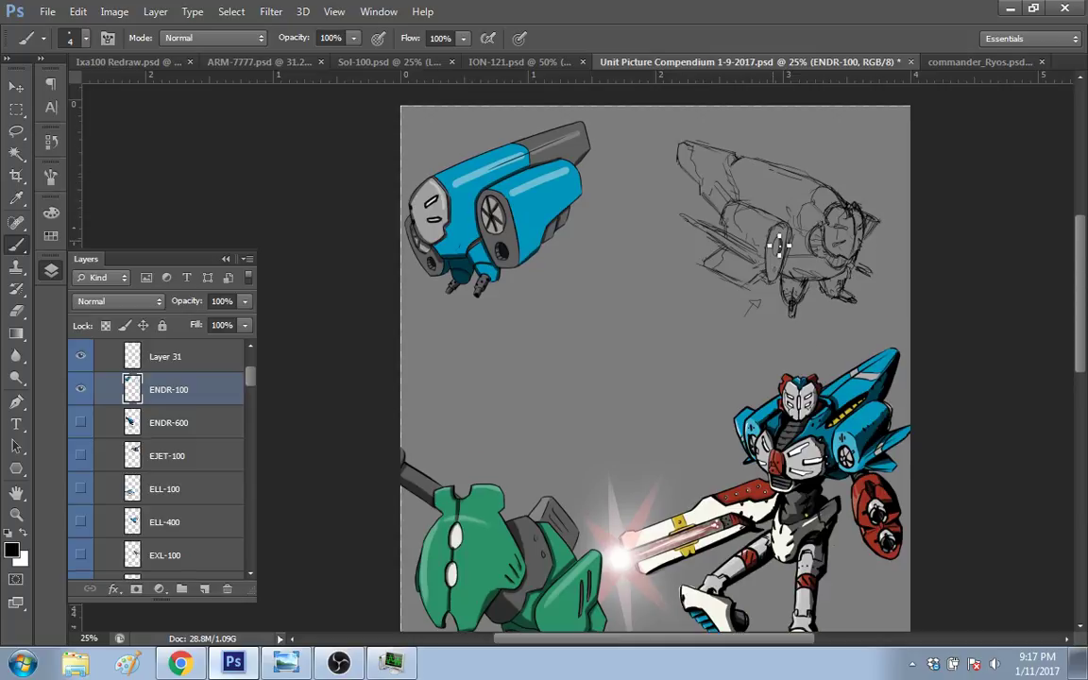
Step: Switch to Chrome to check the Twitch channel's stream and chat, and return to Photoshop
left_click(181, 664)
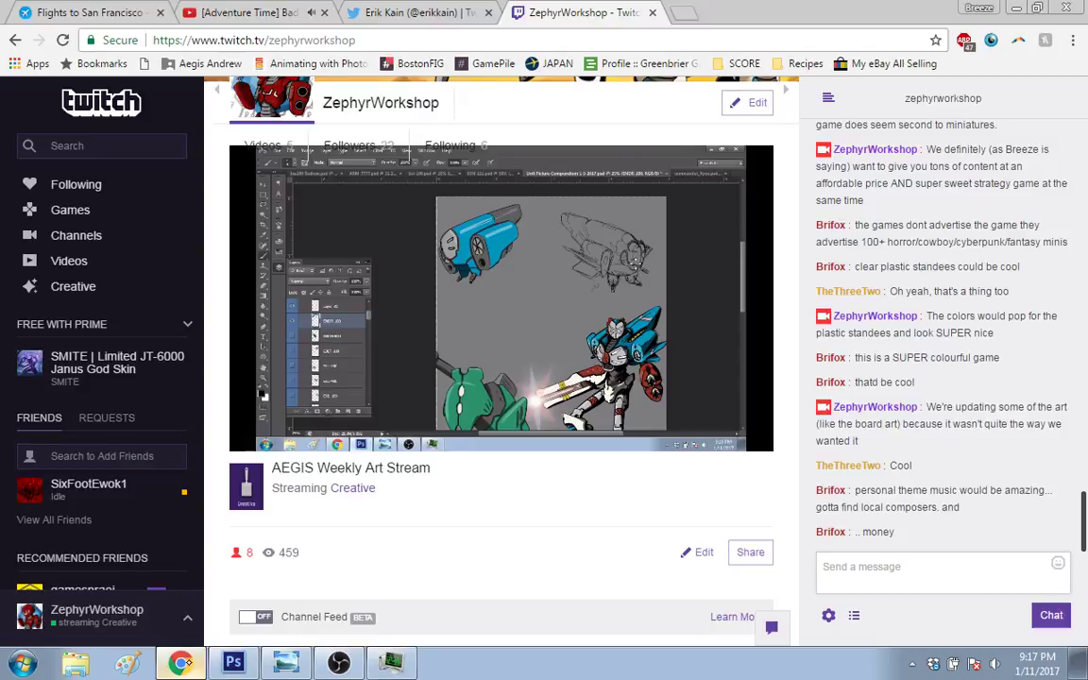
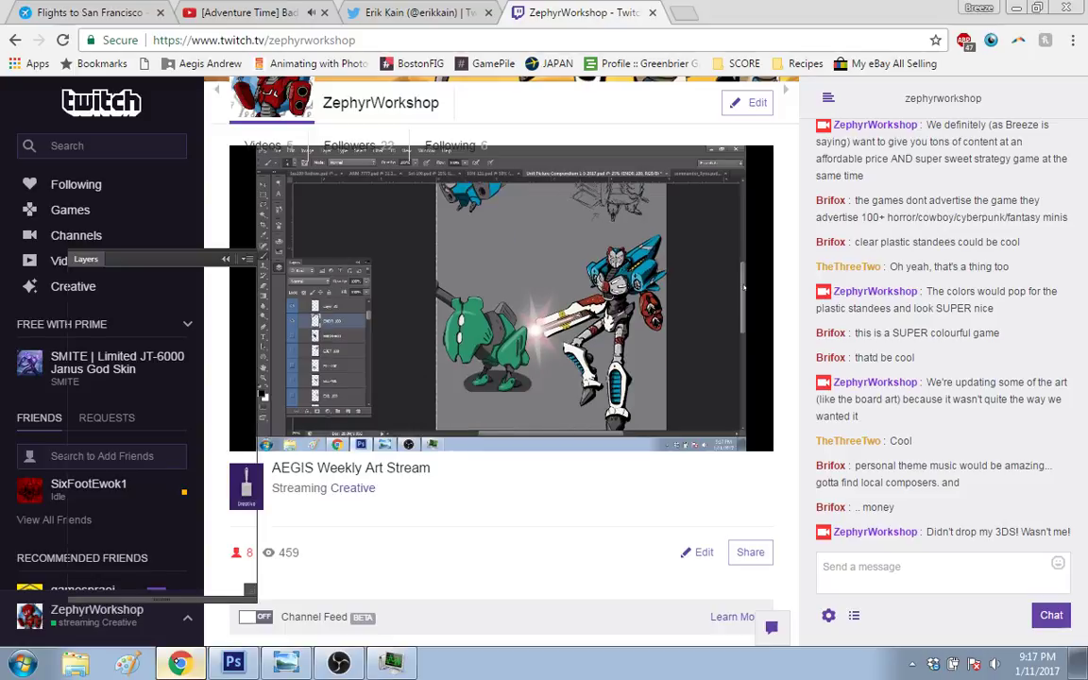
key("alt+Tab")
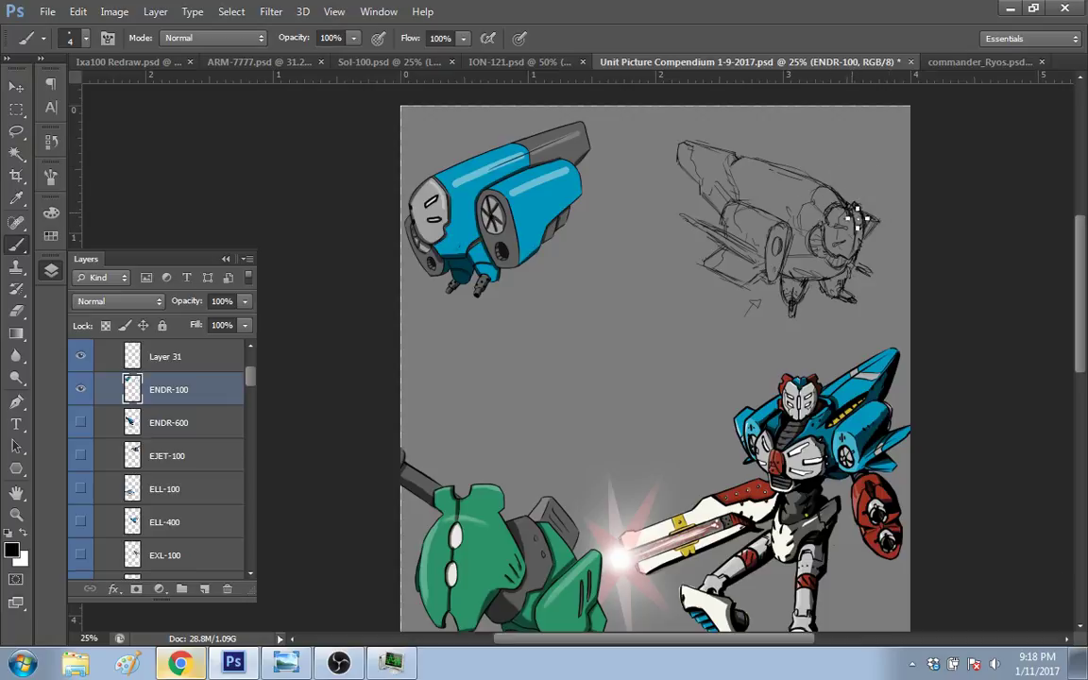
Step: Clean up lines around the face and draw a curved seam where the tail boom joins the upper hull
key("e")
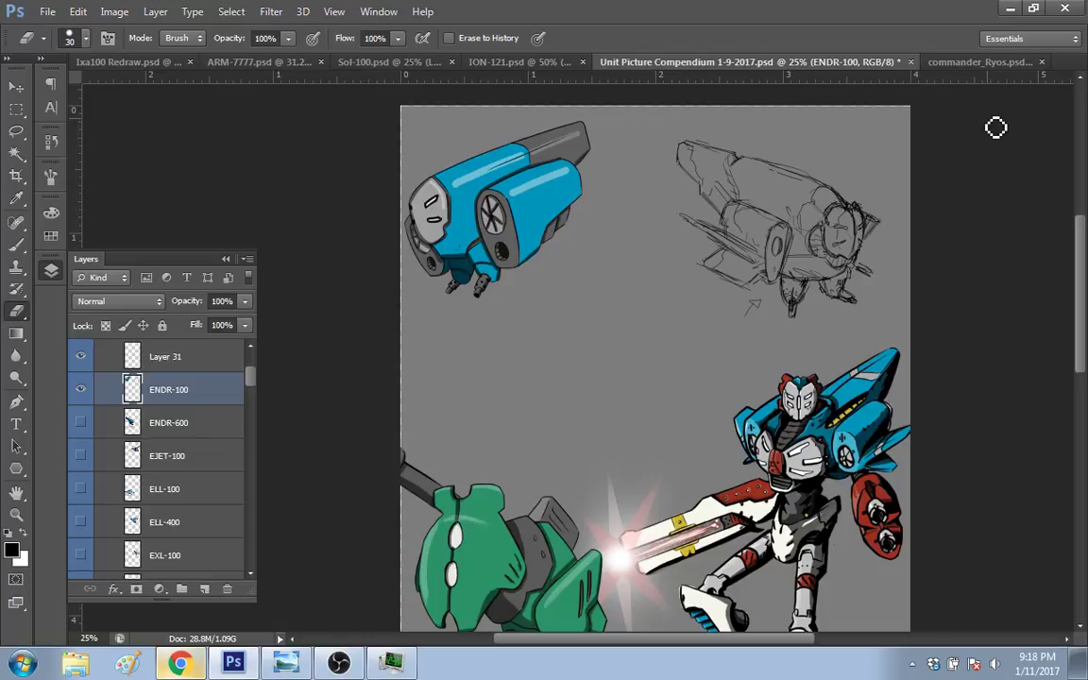
scroll(997, 128, "up", 1)
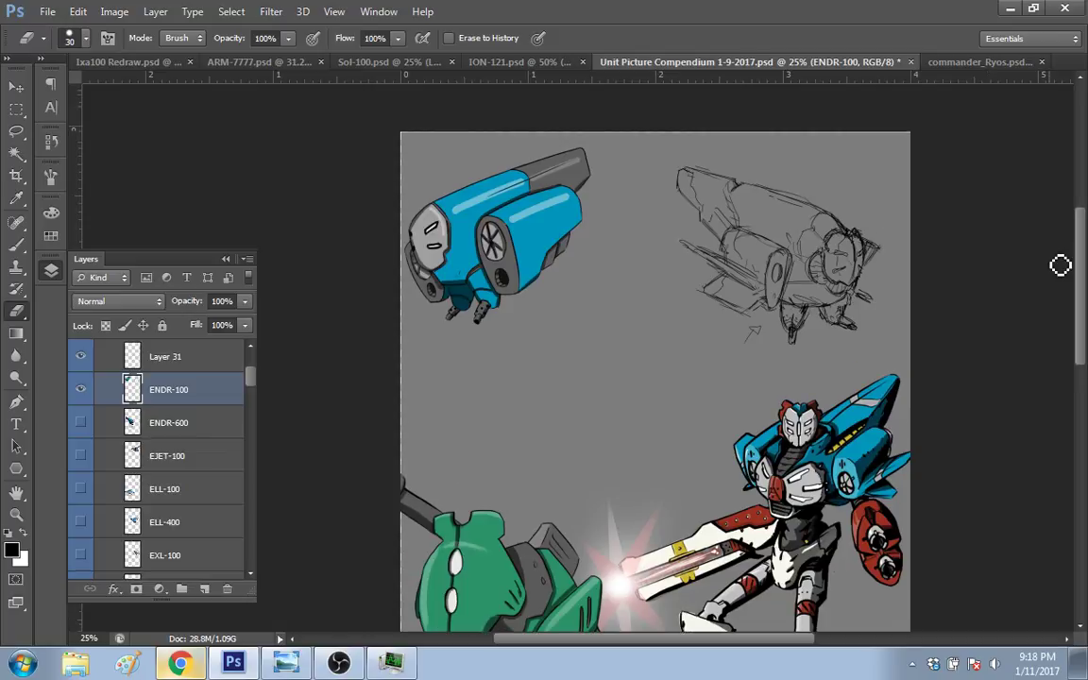
key("b")
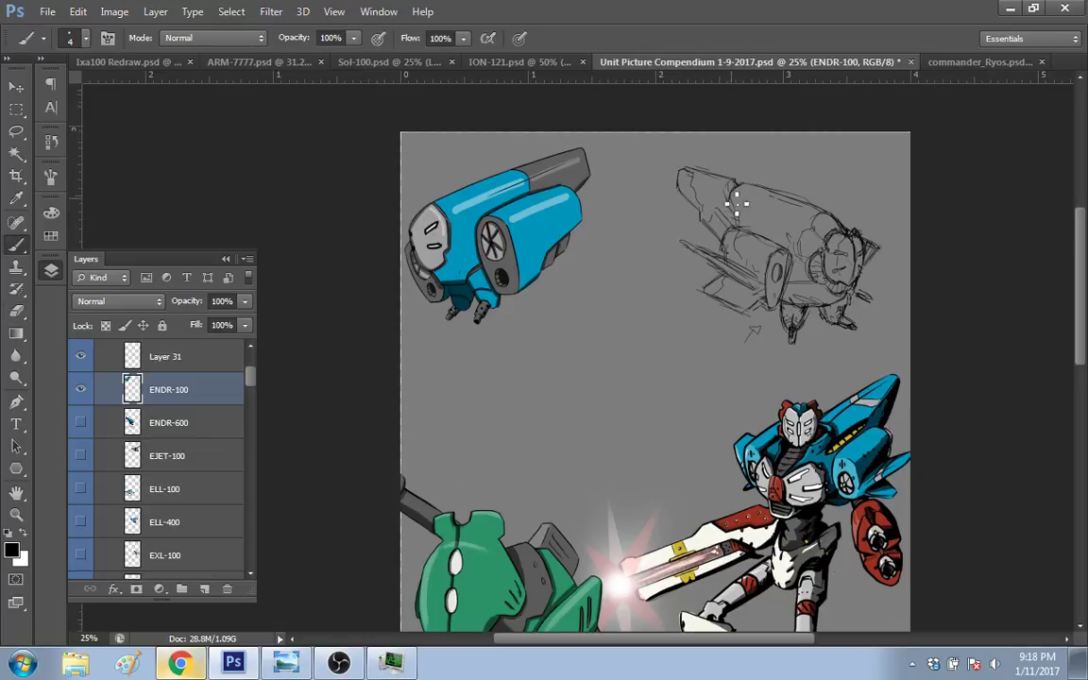
left_click_drag(730, 179, 725, 196)
scroll(1070, 291, "down", 1)
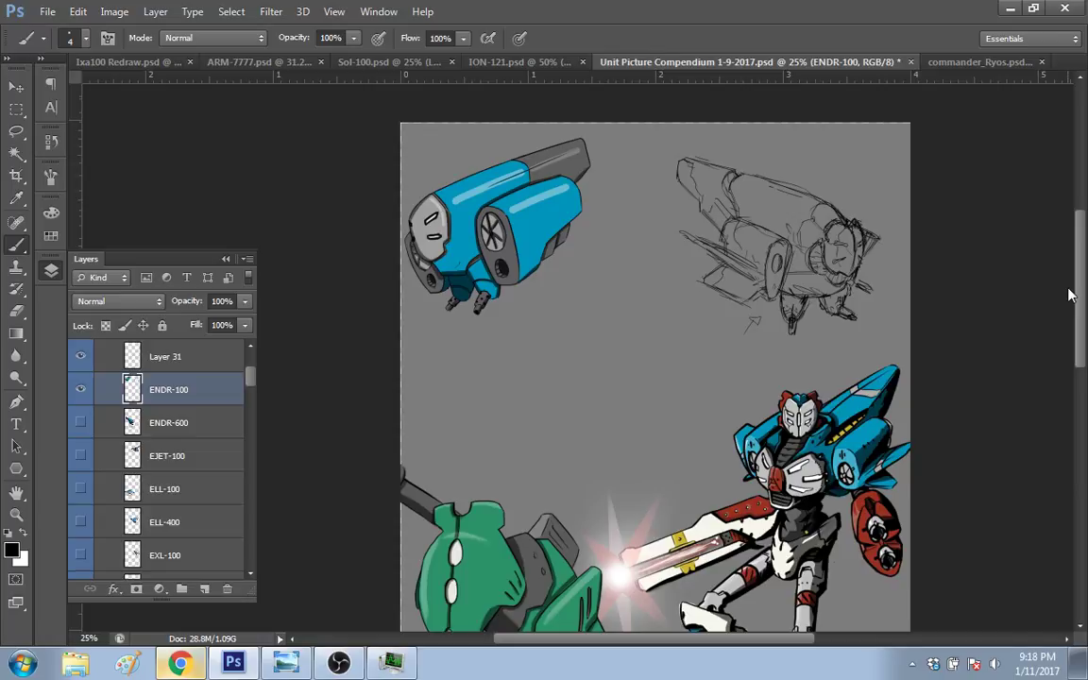
scroll(1070, 294, "up", 1)
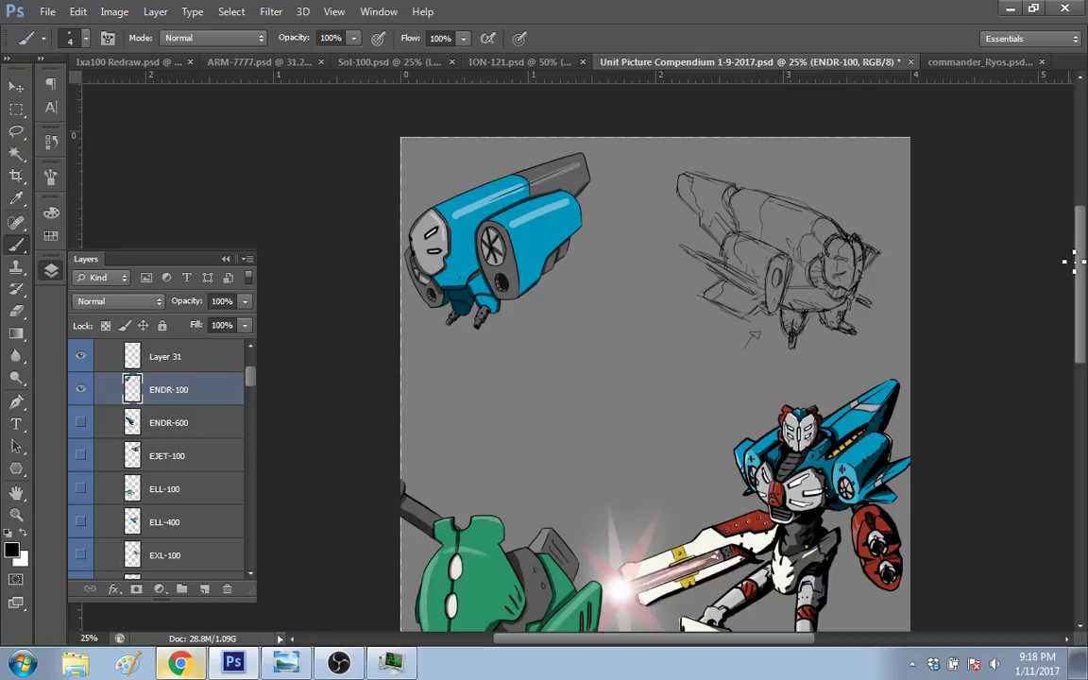
scroll(1071, 263, "down", 3)
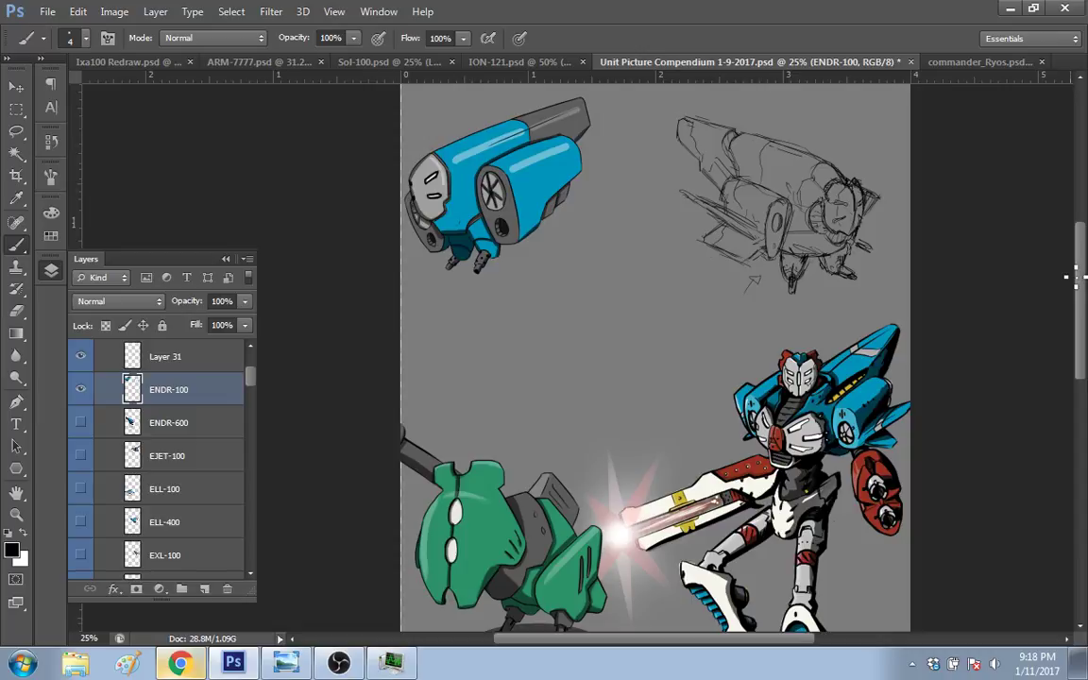
Step: Rework the engine pod's inner intake opening, undo a stray stroke, and strengthen the lines of the hood and fin behind the face
key("e")
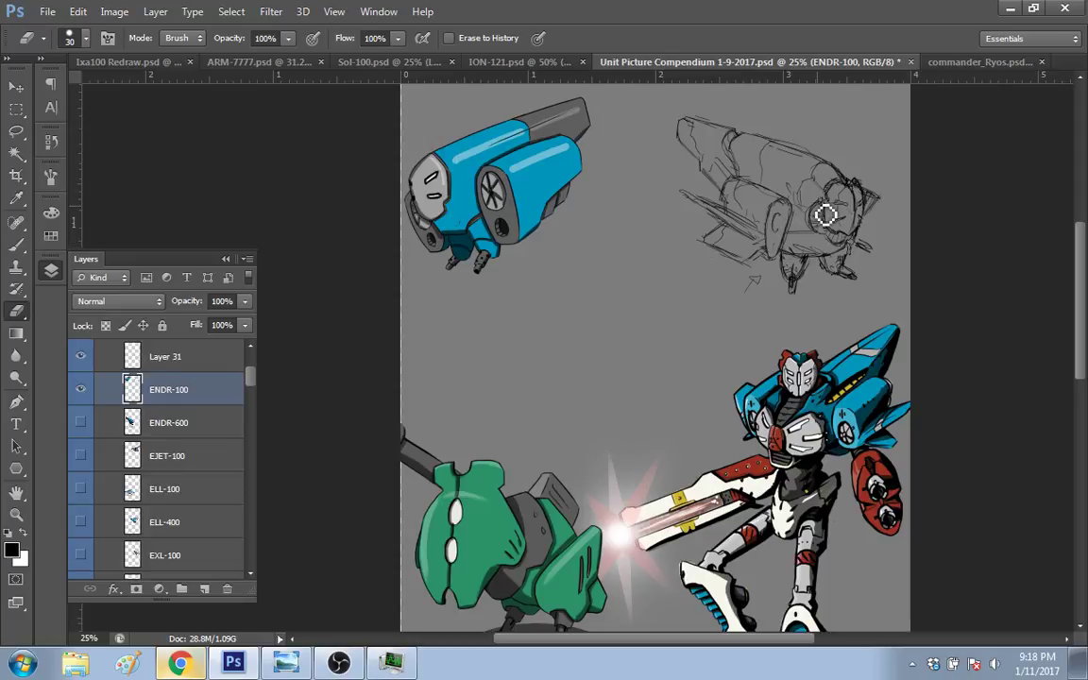
key("b")
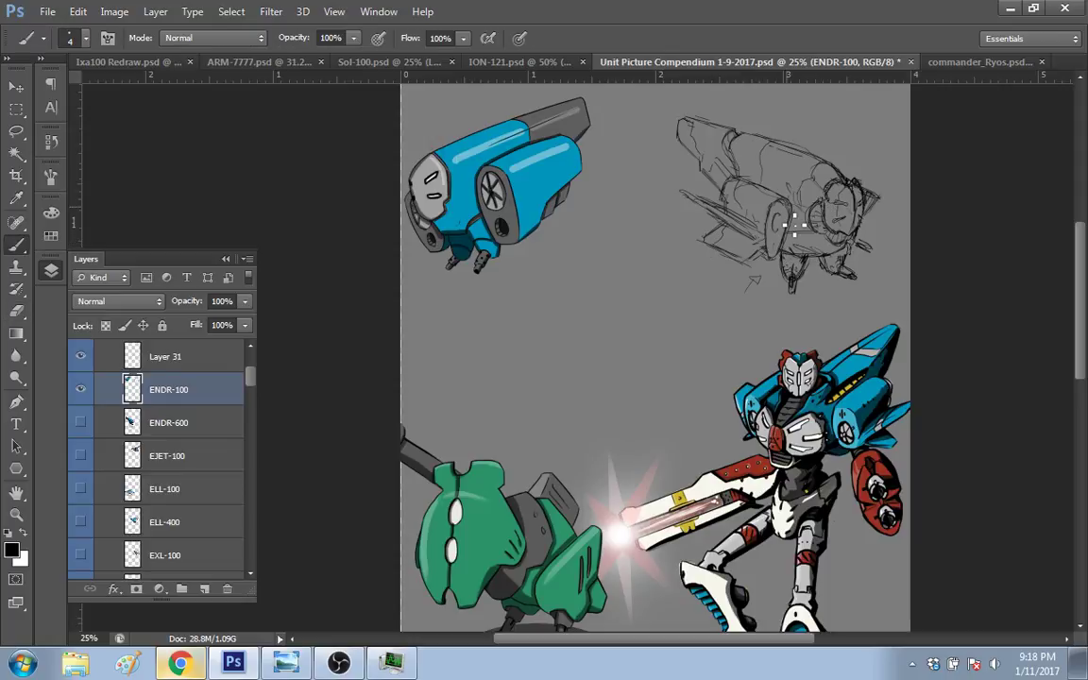
left_click_drag(786, 230, 784, 224)
key("ctrl+z")
left_click_drag(844, 176, 874, 210)
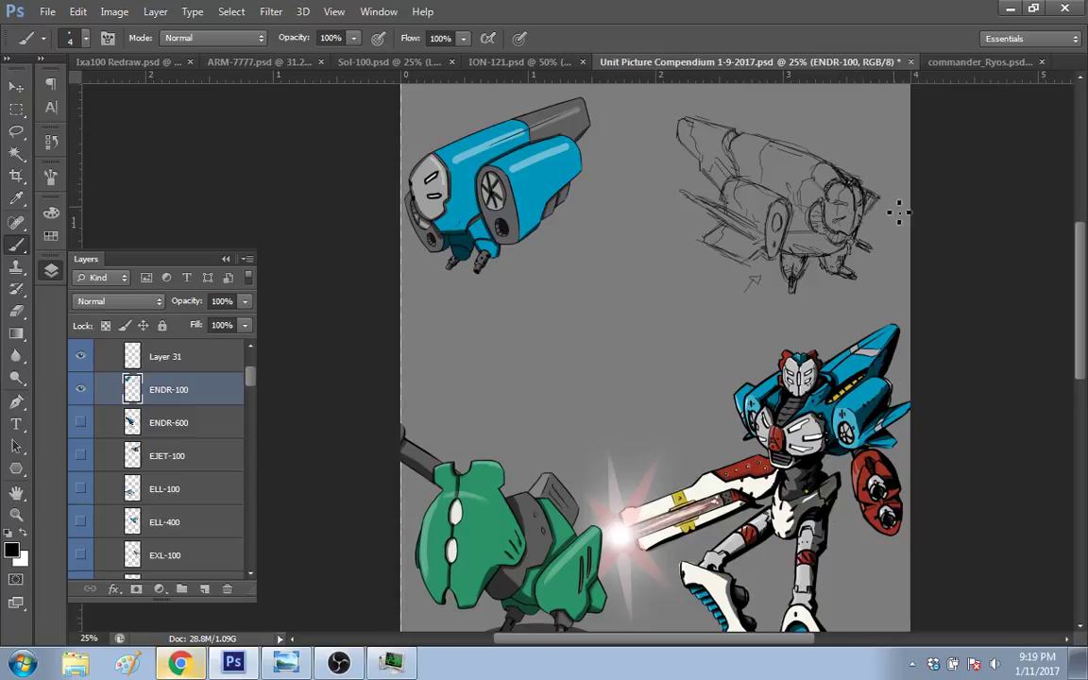
Step: Erase the rough lower edge of the rear fin below the engine pod and redraw it as a clean outline
scroll(1082, 288, "down", 1)
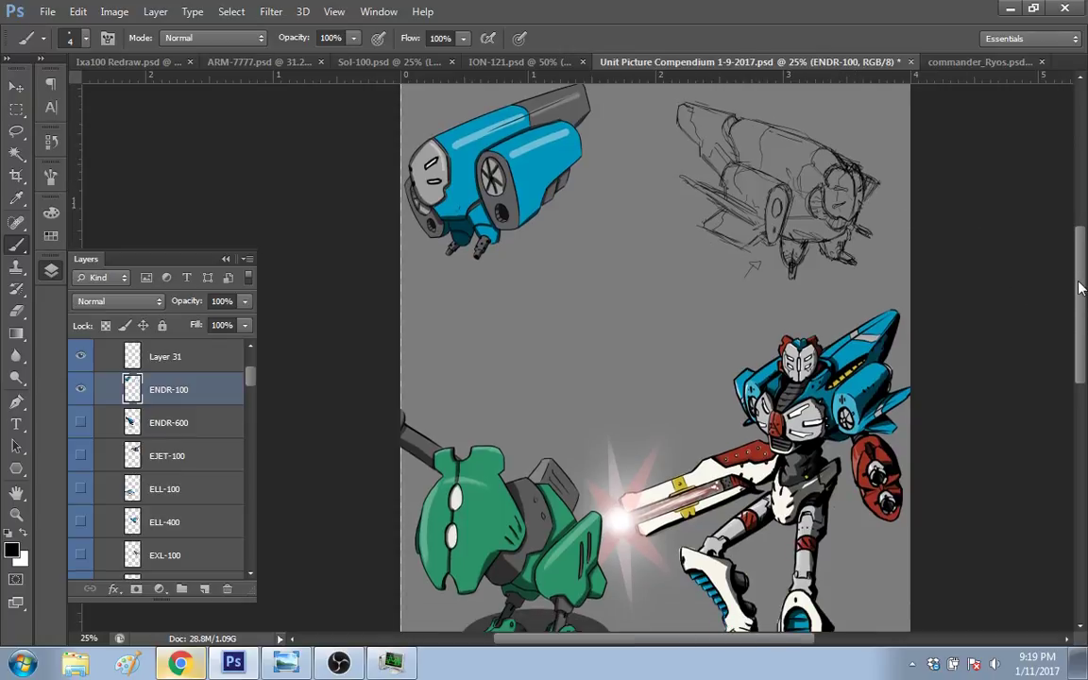
left_click_drag(1082, 288, 1068, 273)
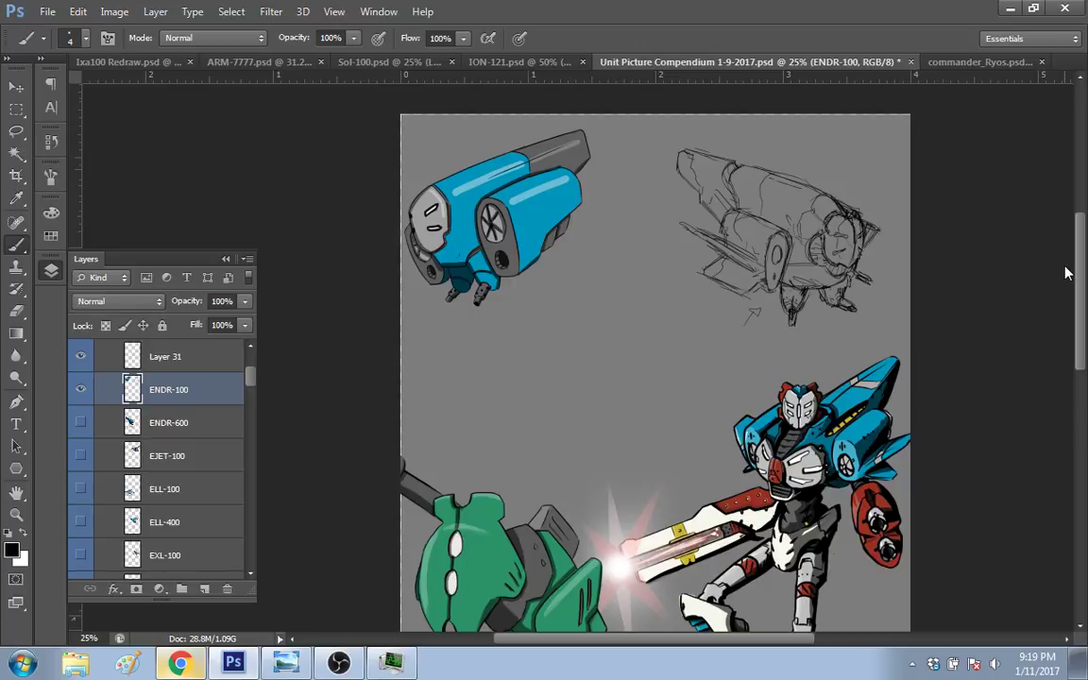
key("e")
scroll(748, 302, "down", 1)
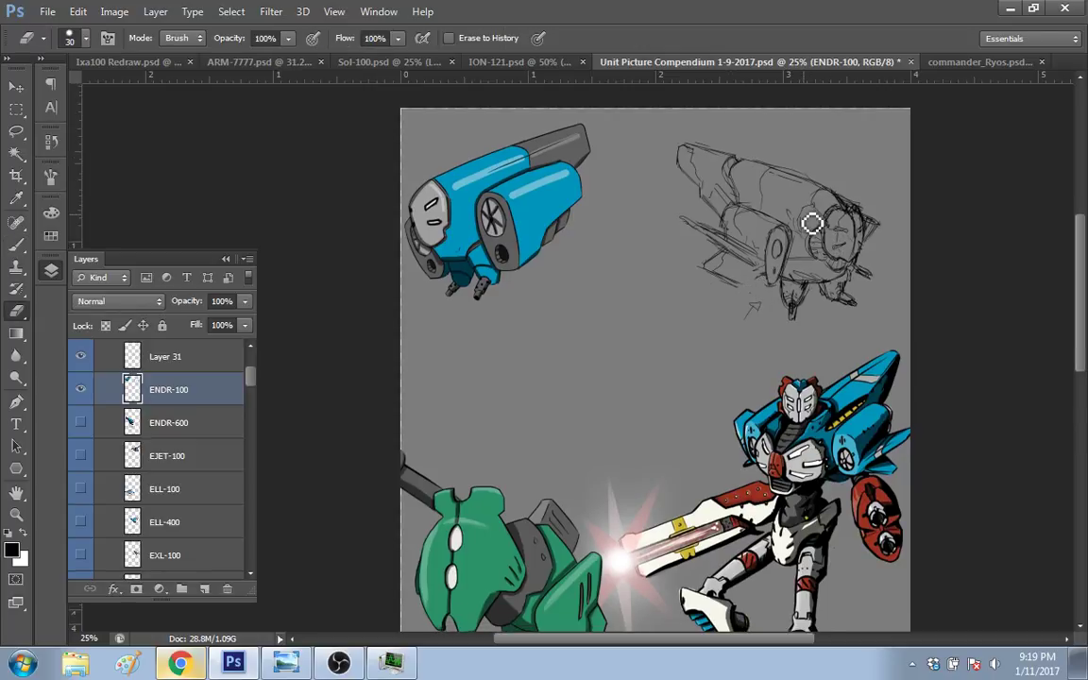
key("b")
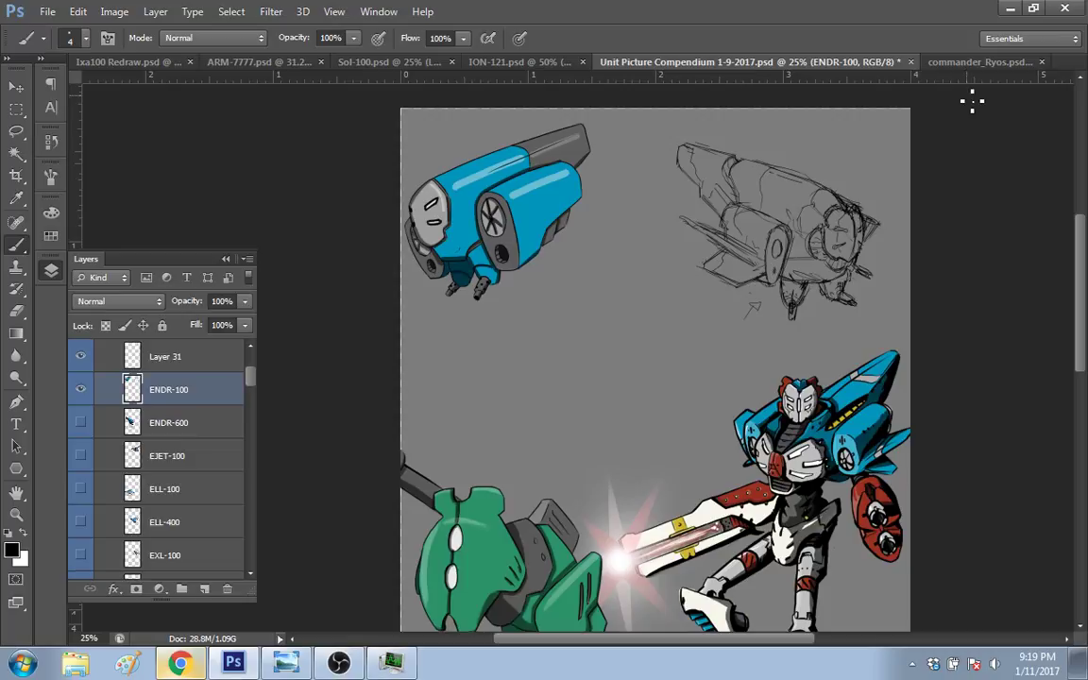
Step: Touch up the rear details near the face by trimming the small barrel below it and redrawing the barrel and fin lines
scroll(1076, 256, "down", 1)
left_click_drag(1075, 257, 1046, 272)
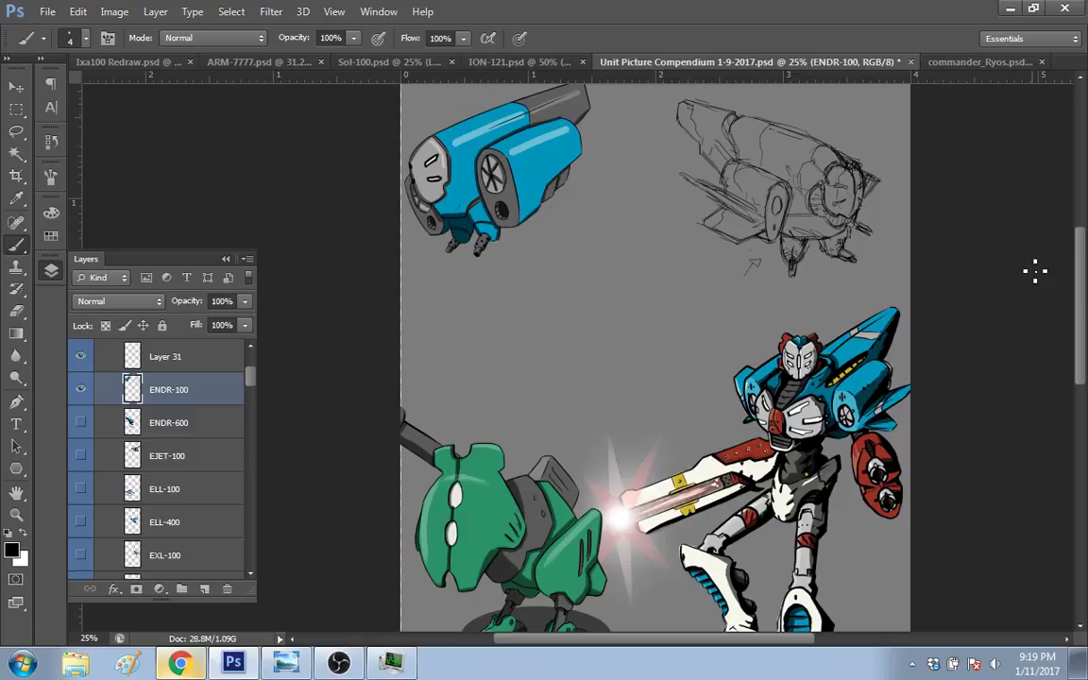
scroll(1036, 272, "up", 2)
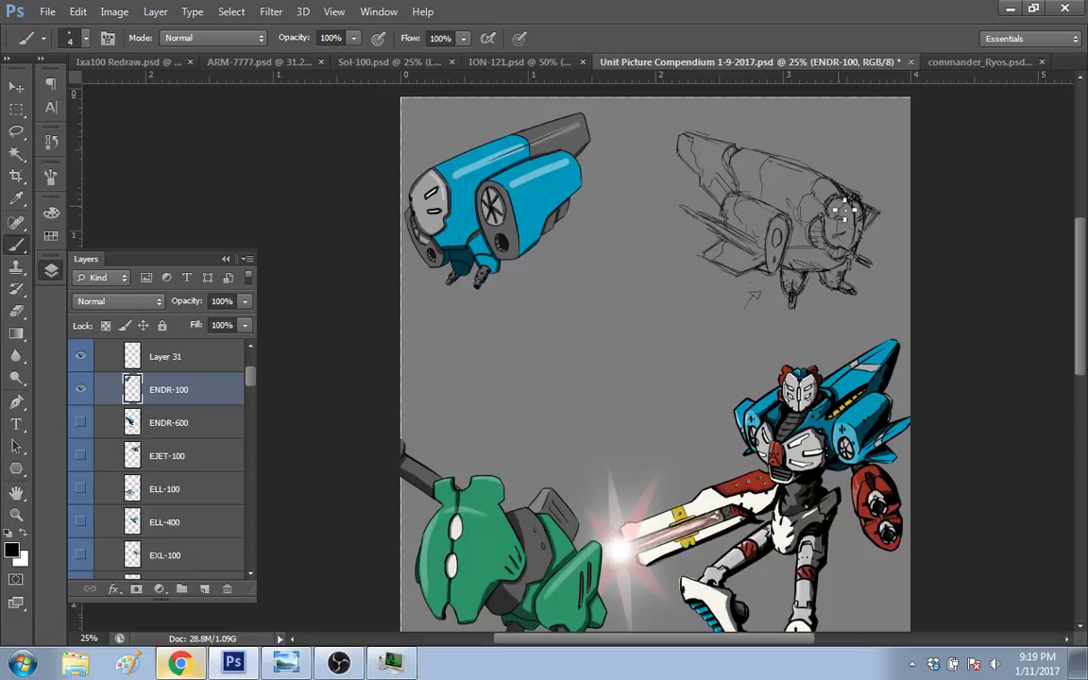
key("e")
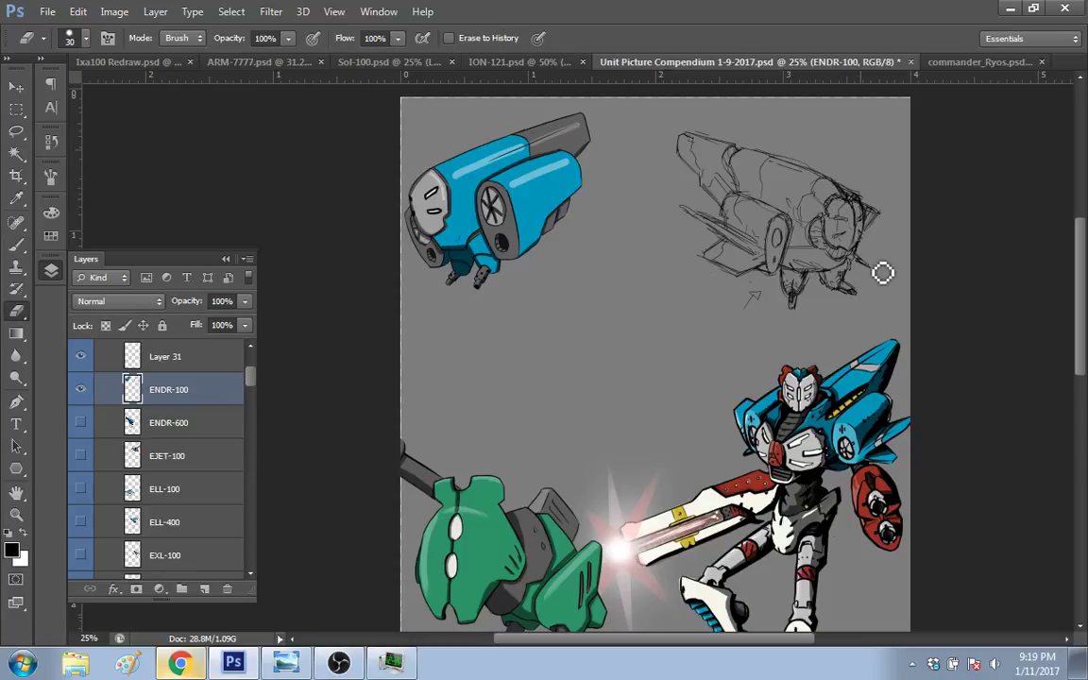
key("b")
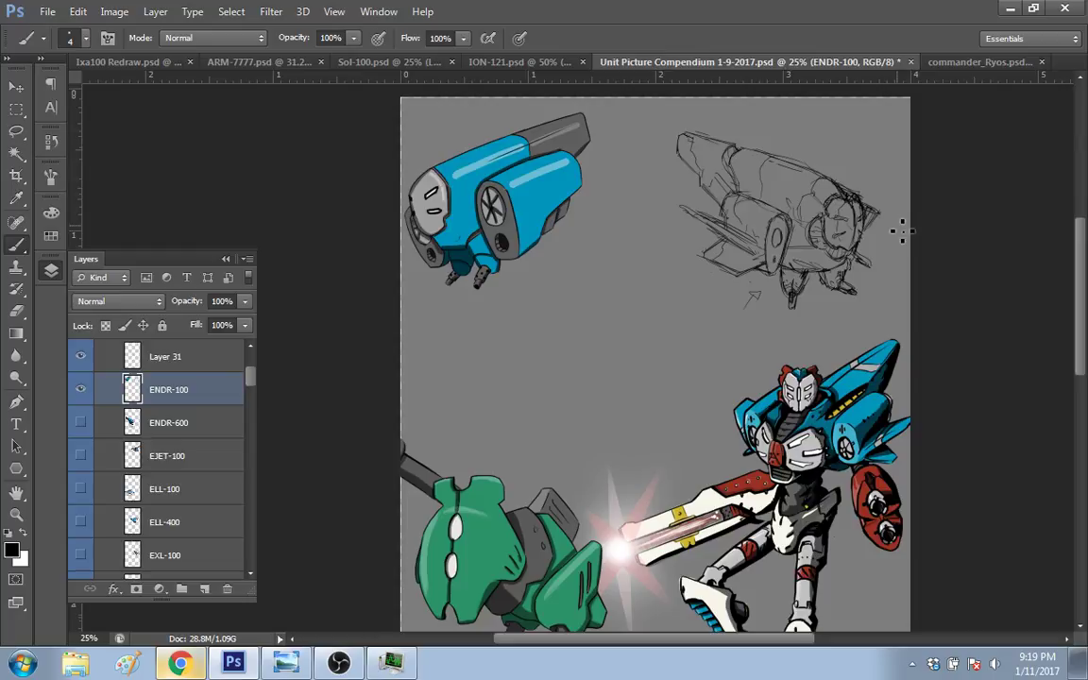
scroll(1081, 279, "down", 2)
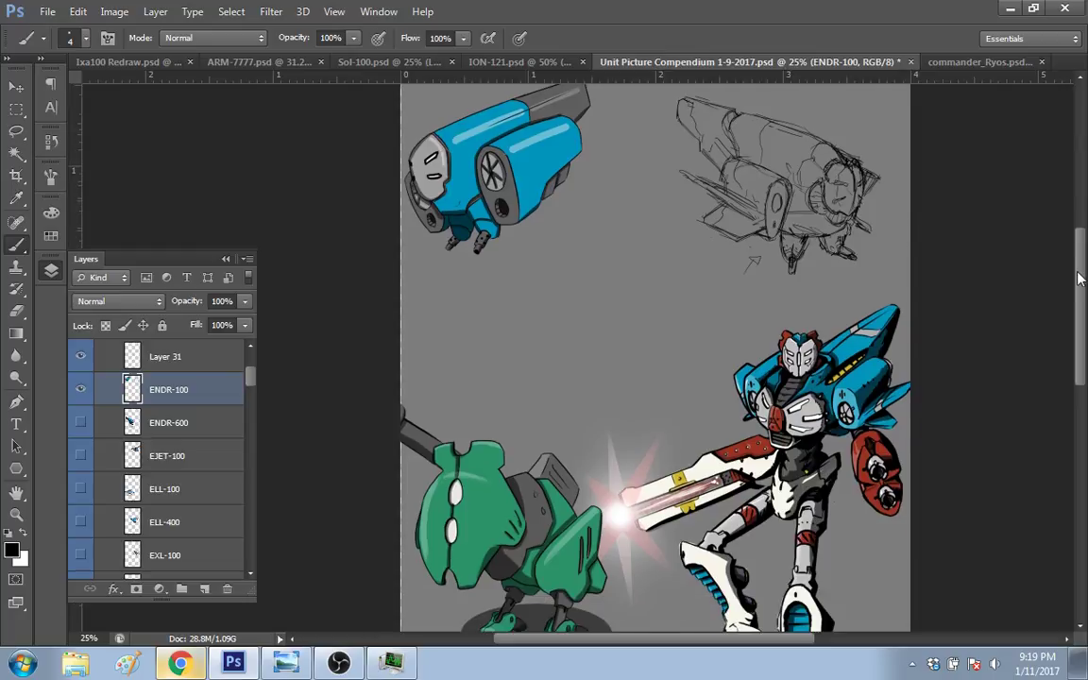
Step: Erase the faint outline of the lower rear fin on the new robot sketch and redraw it with a cleaner, shorter edge
scroll(1082, 263, "up", 2)
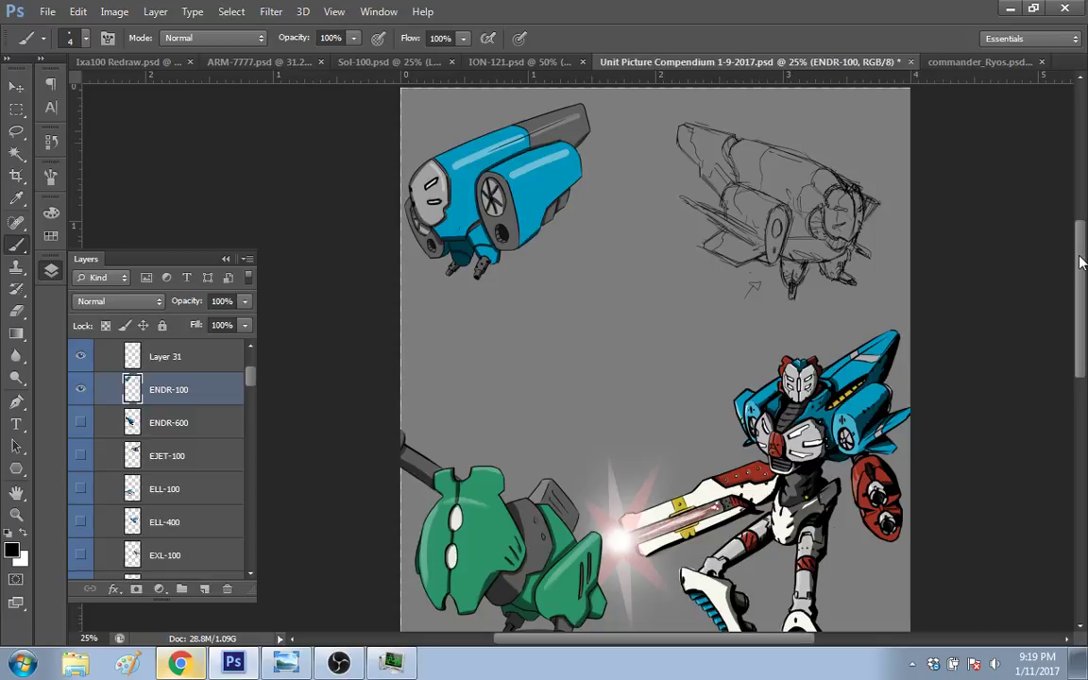
scroll(1083, 262, "up", 1)
key("e")
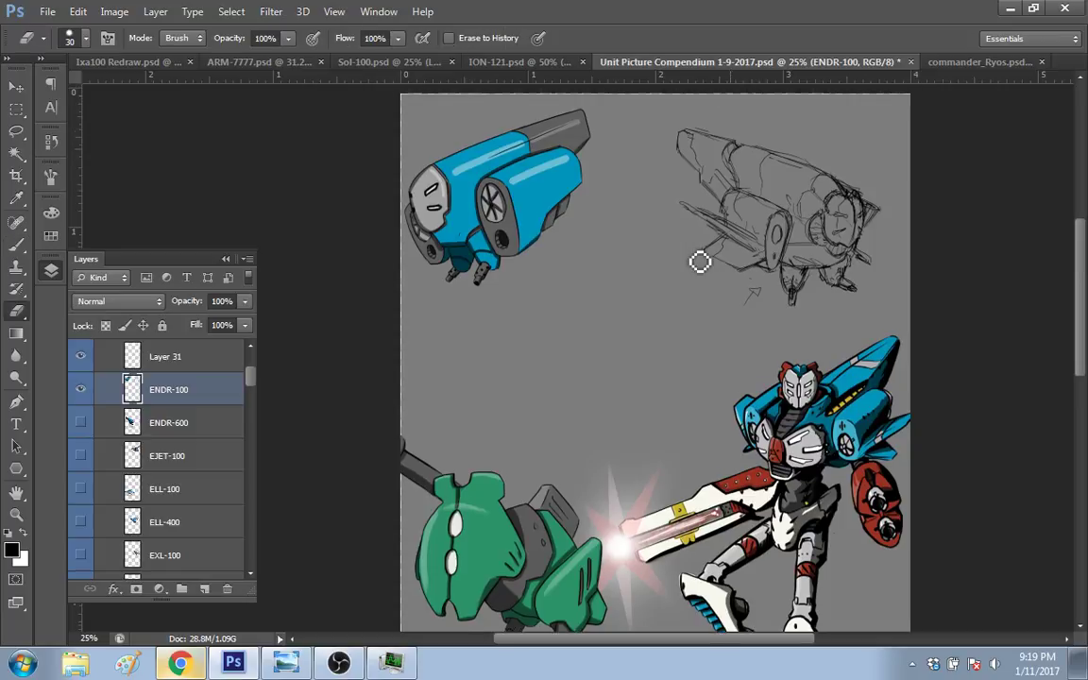
left_click_drag(700, 262, 761, 293)
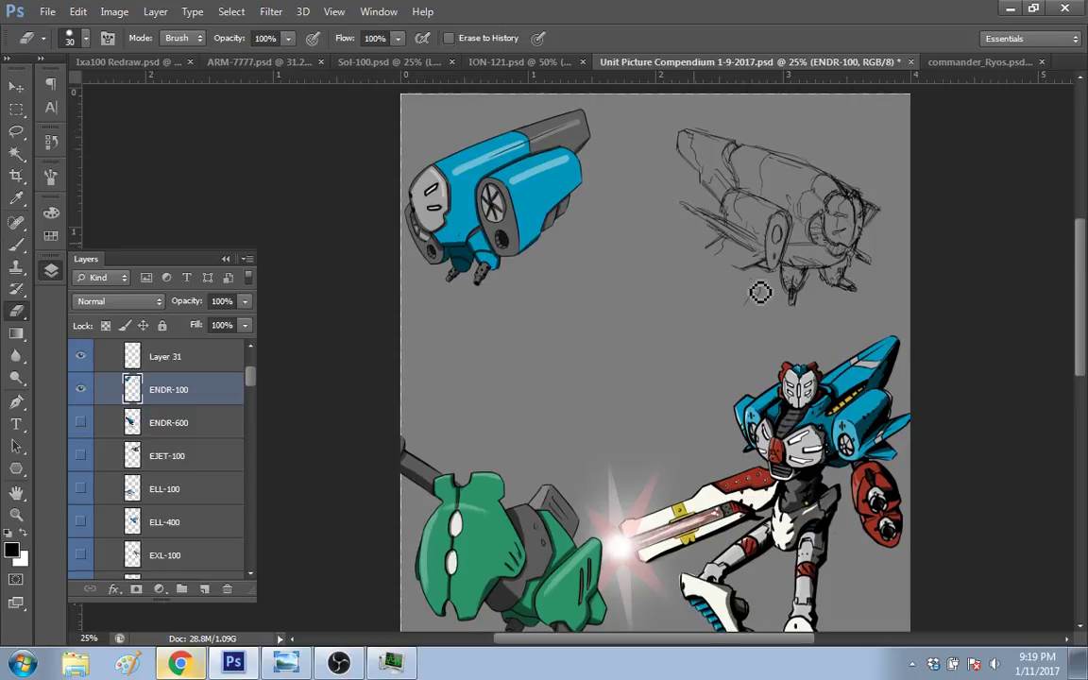
key("b")
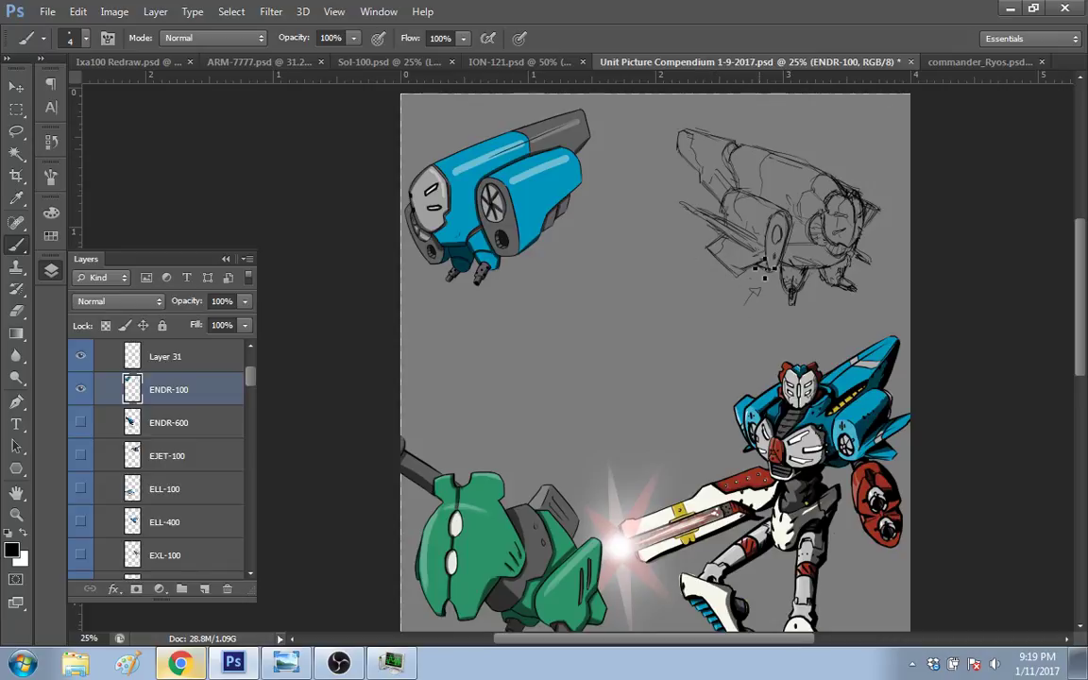
left_click_drag(737, 276, 754, 274)
Step: Erase the stray curve on the new robot's upper hull and sketch a small teardrop-shaped cross-section beside its upper right
scroll(1058, 255, "up", 3)
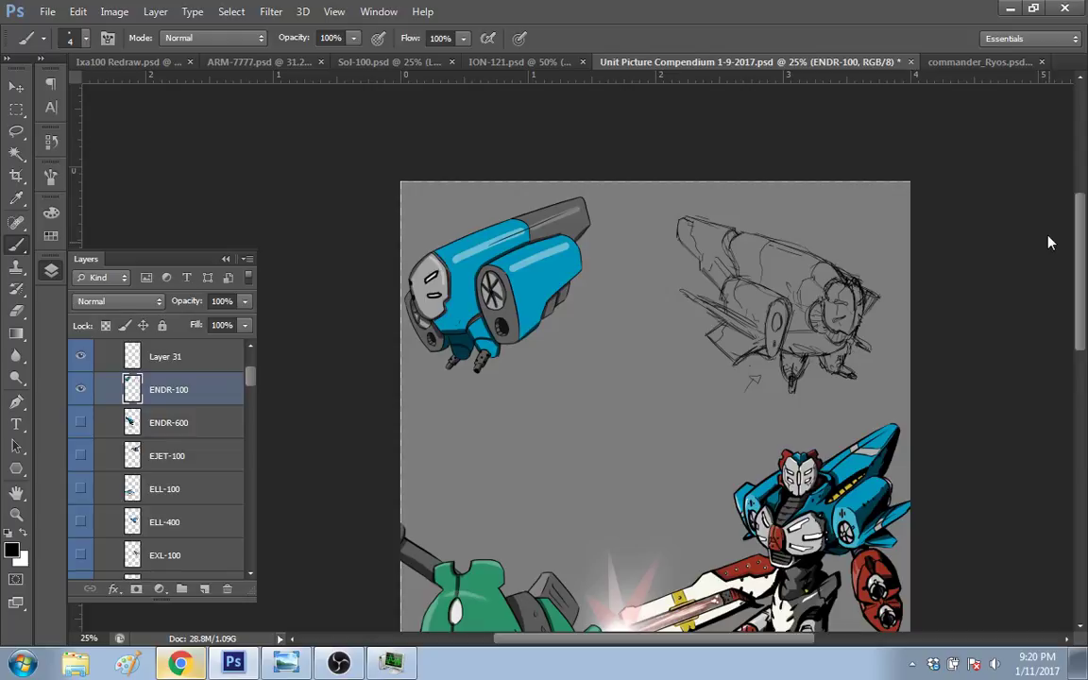
scroll(1045, 250, "down", 4)
scroll(1040, 260, "up", 1)
scroll(1036, 267, "down", 2)
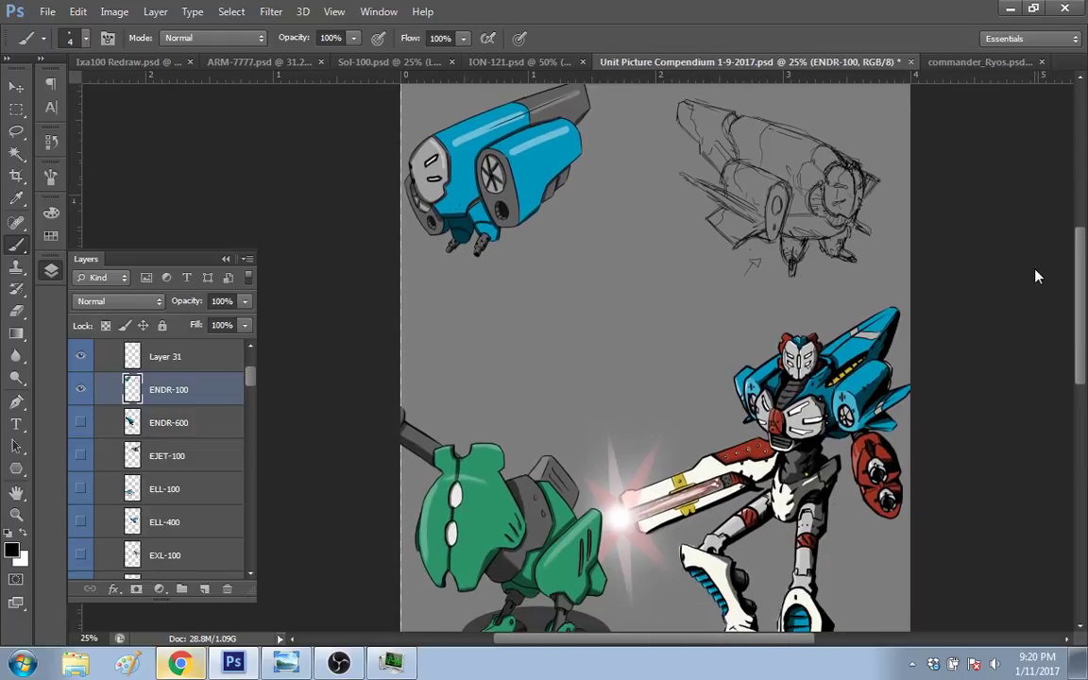
scroll(802, 170, "up", 1)
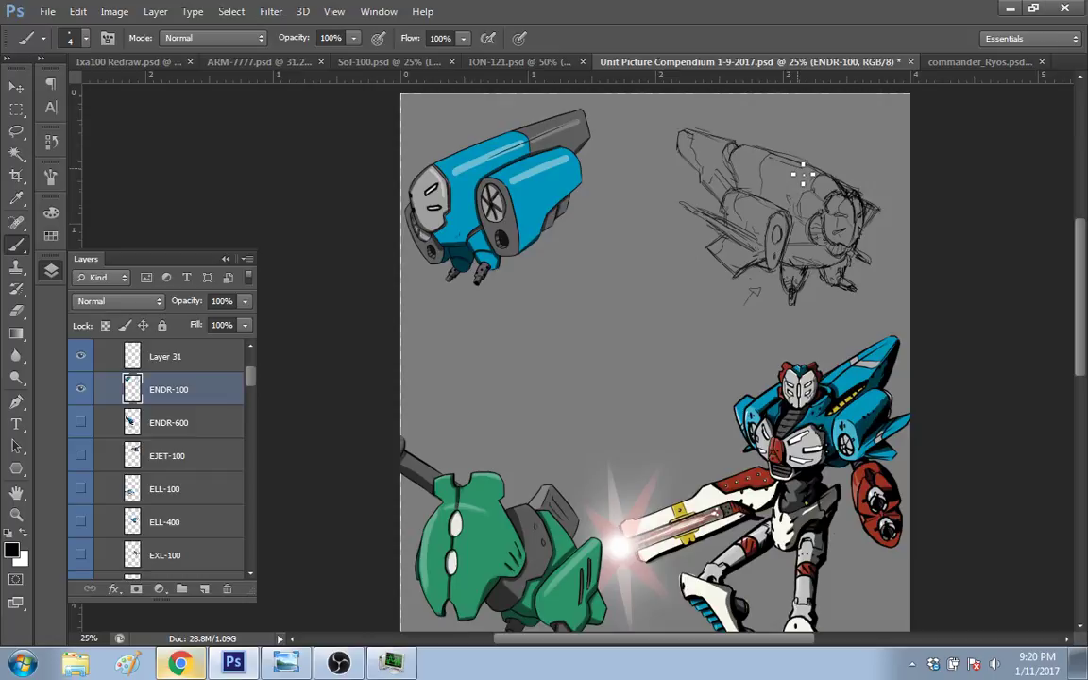
key("e")
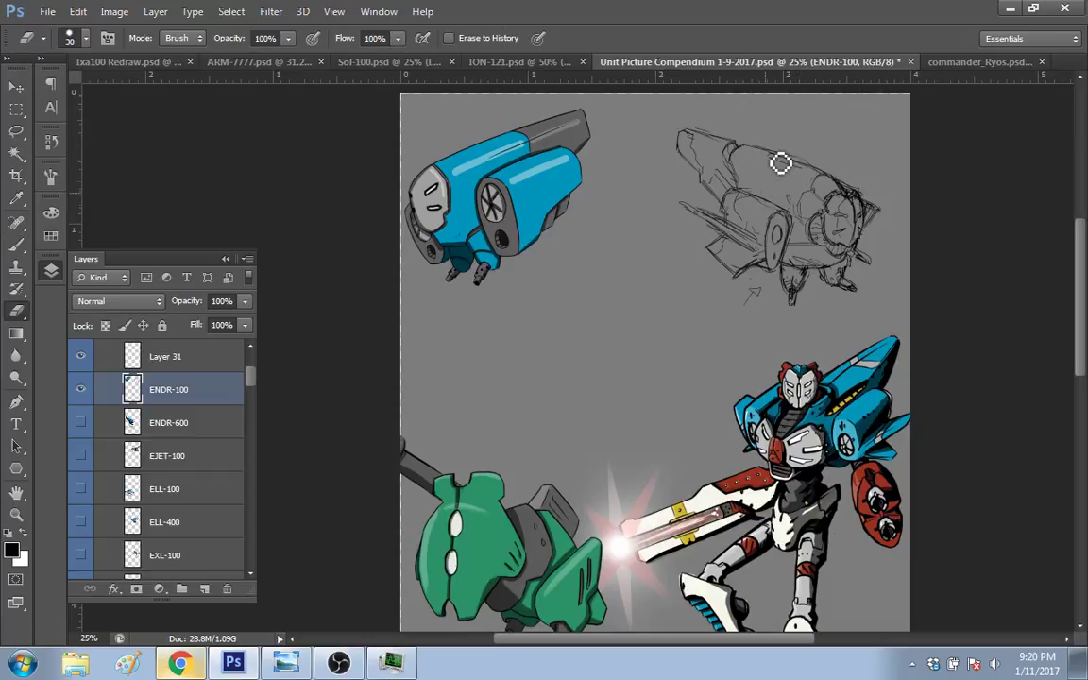
key("b")
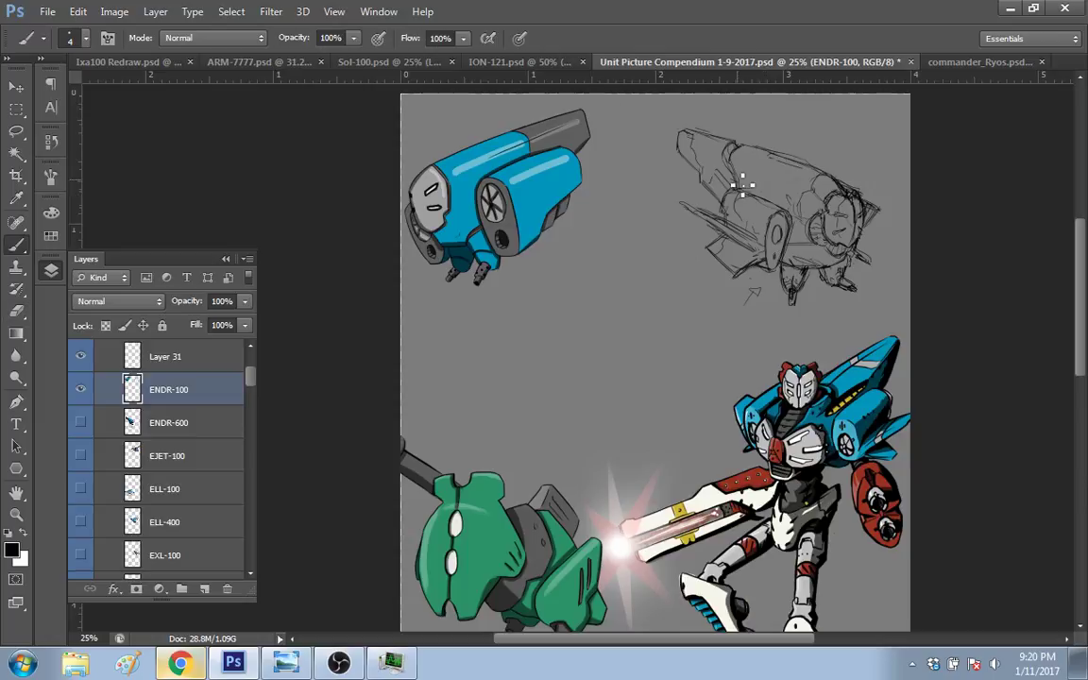
mouse_move(866, 160)
left_mouse_down()
mouse_move(880, 171)
mouse_move(856, 146)
mouse_move(869, 117)
mouse_move(894, 143)
mouse_move(889, 162)
left_mouse_up()
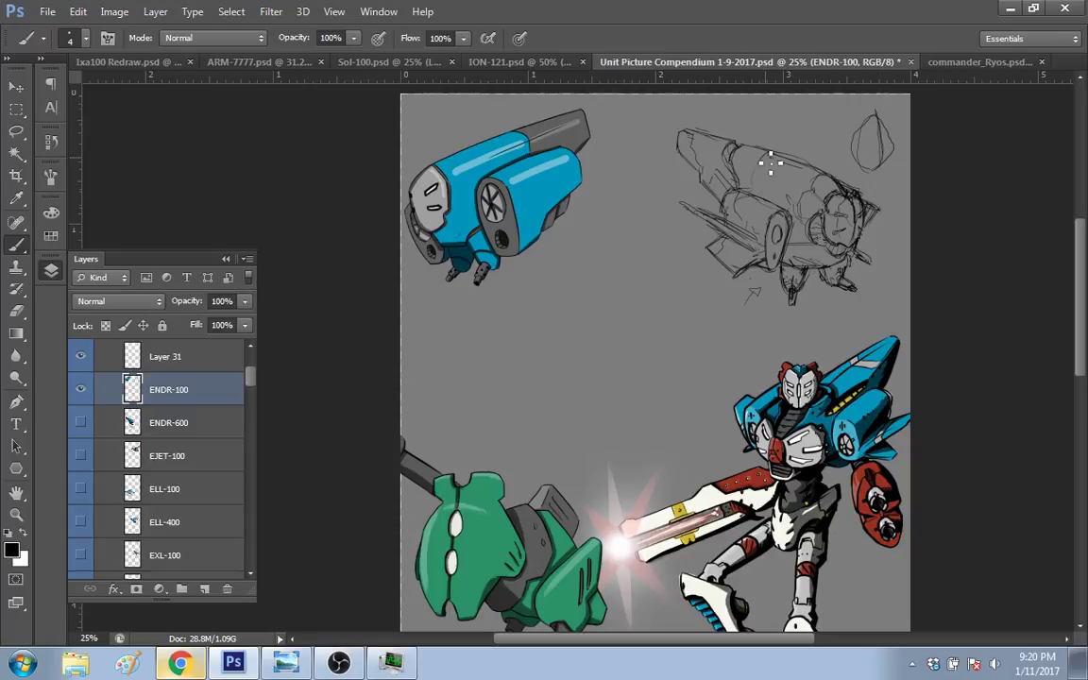
Step: Move the ENDER-5000 robot up and to the right so it partly leaves the canvas
left_click_drag(1081, 268, 1074, 302)
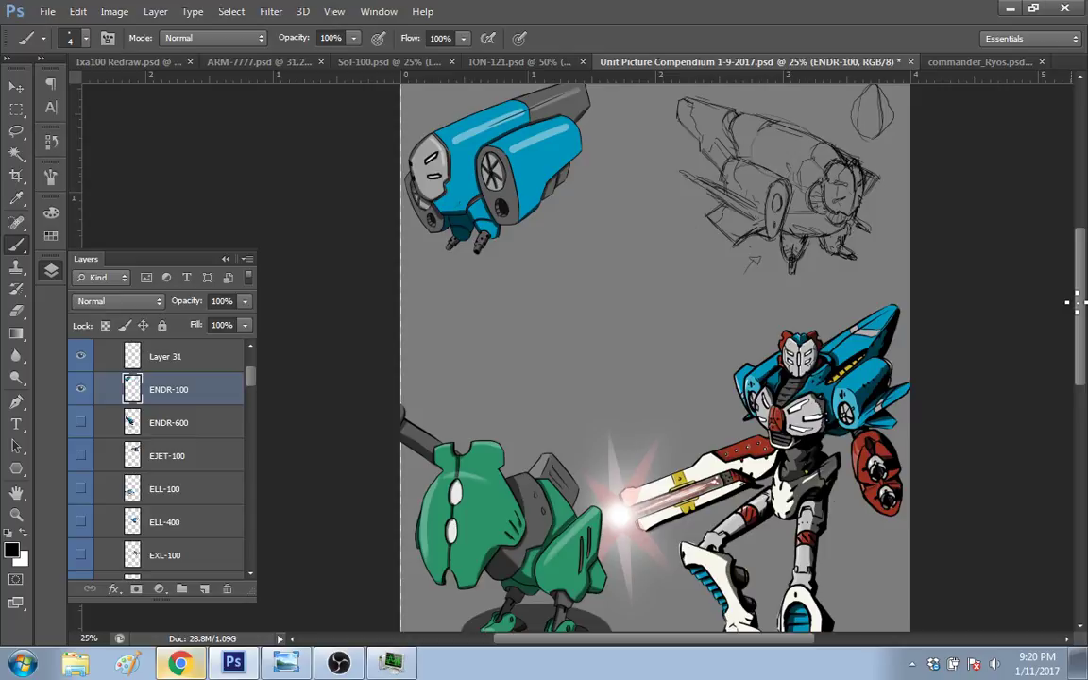
mouse_move(1075, 302)
left_mouse_down()
mouse_move(1084, 309)
mouse_move(1068, 303)
mouse_move(1060, 372)
mouse_move(1035, 355)
left_mouse_up()
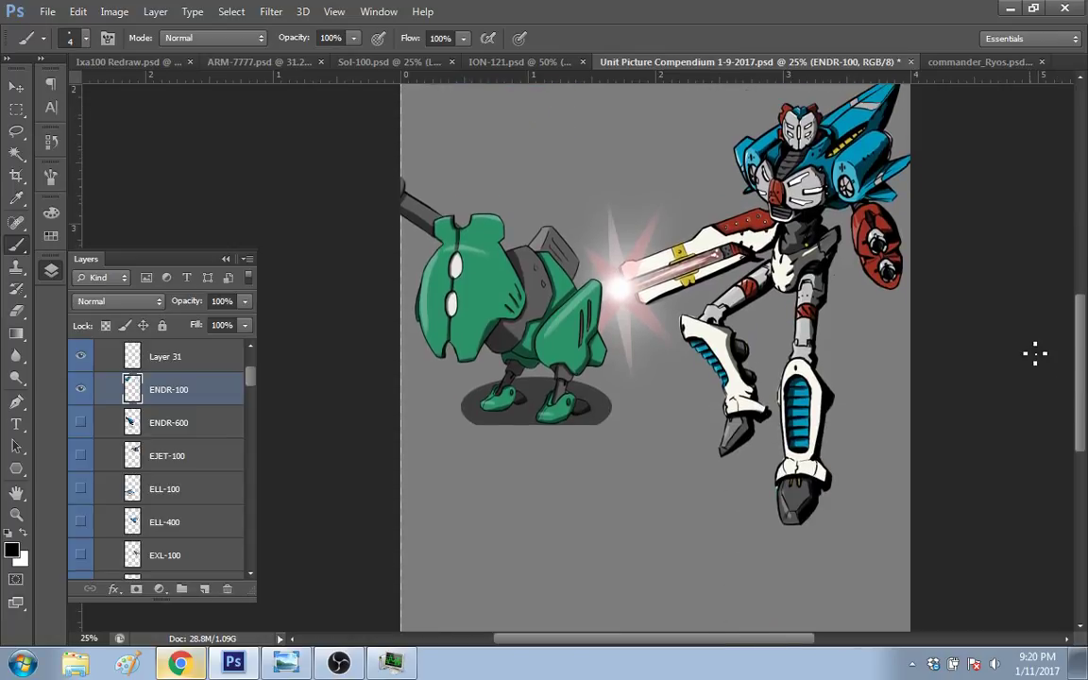
mouse_move(1082, 336)
left_mouse_down()
mouse_move(1084, 296)
mouse_move(1083, 343)
left_mouse_up()
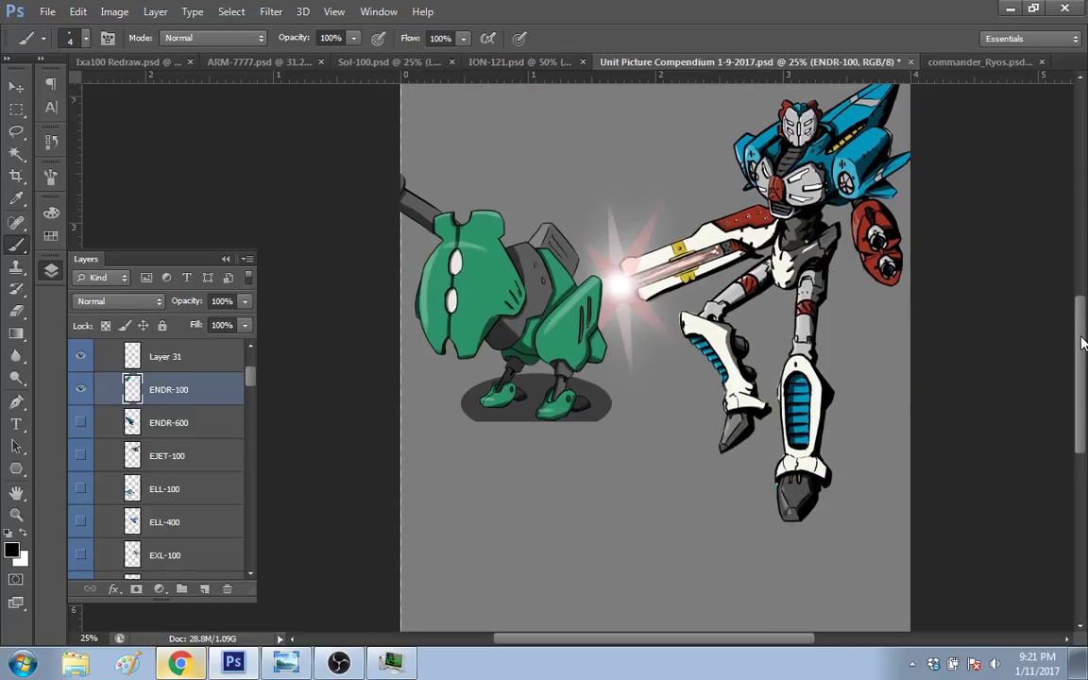
key("v")
left_click_drag(851, 202, 855, 247)
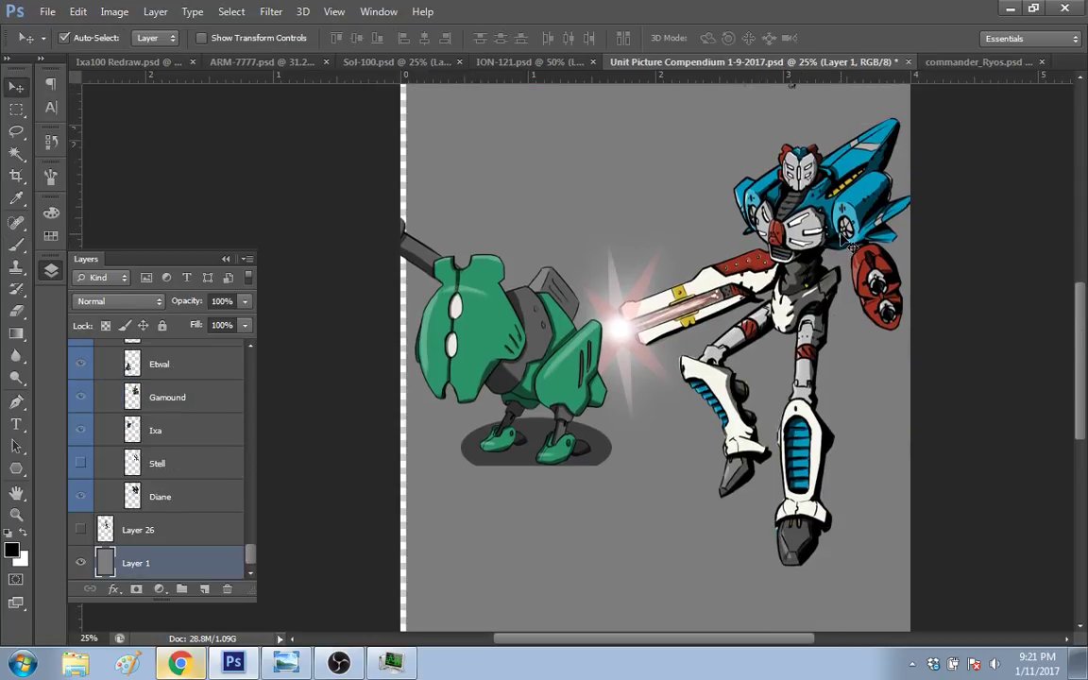
left_click(848, 229)
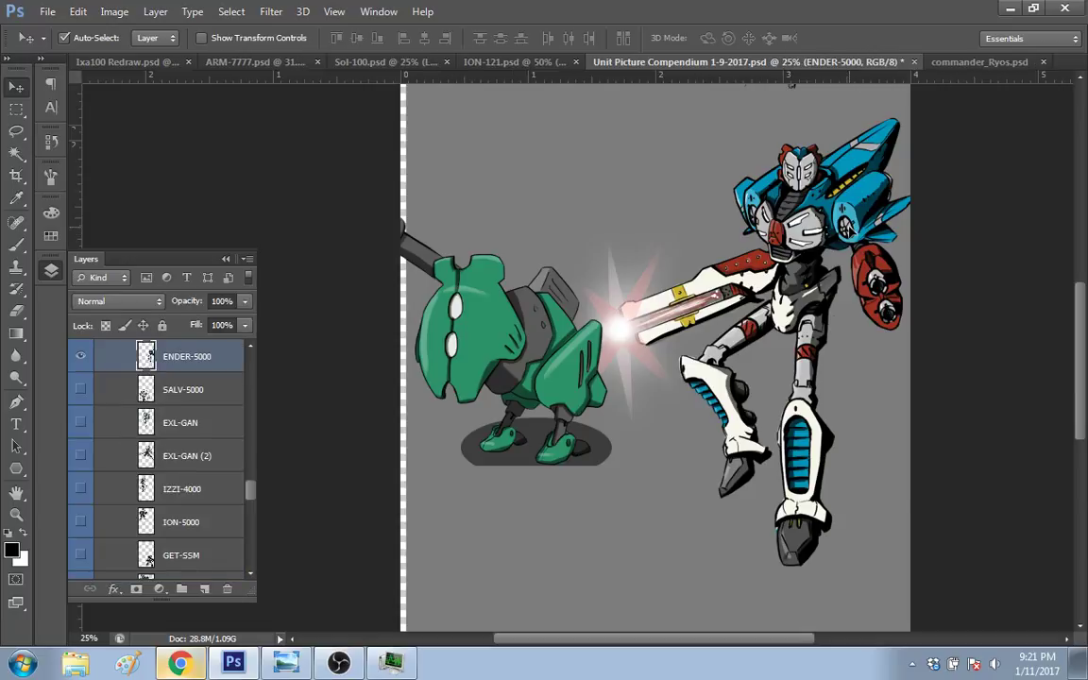
left_click_drag(849, 229, 939, 190)
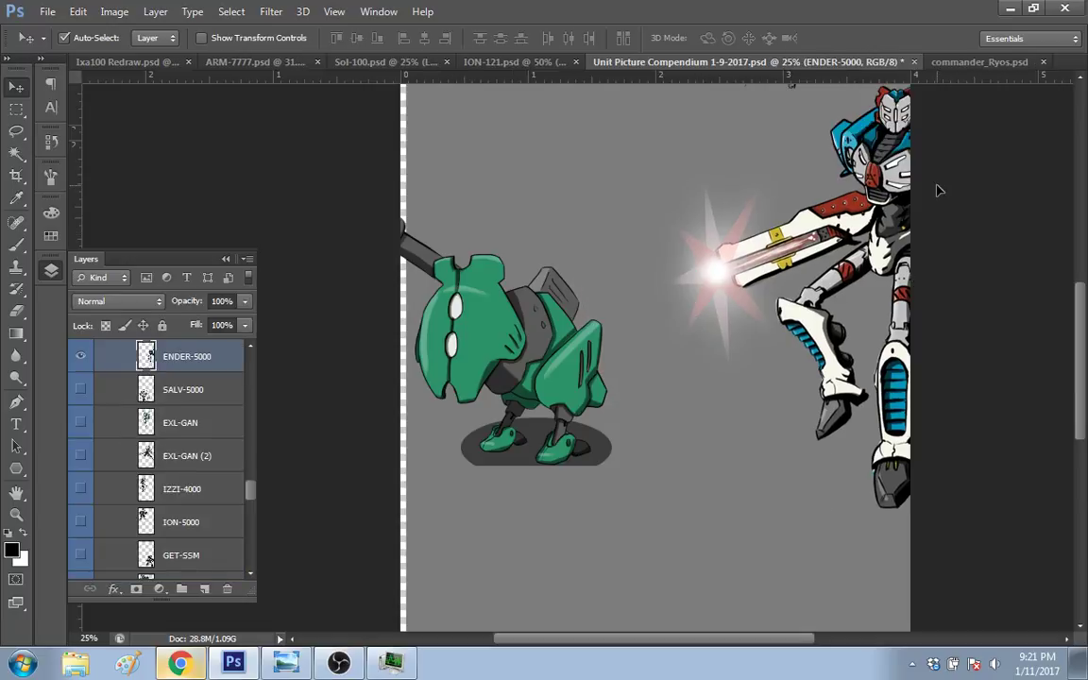
Step: Move the green GO-100 walker up and right, fully onto the canvas, and lock the gray background layer
left_click(644, 384)
left_click_drag(568, 337, 641, 260)
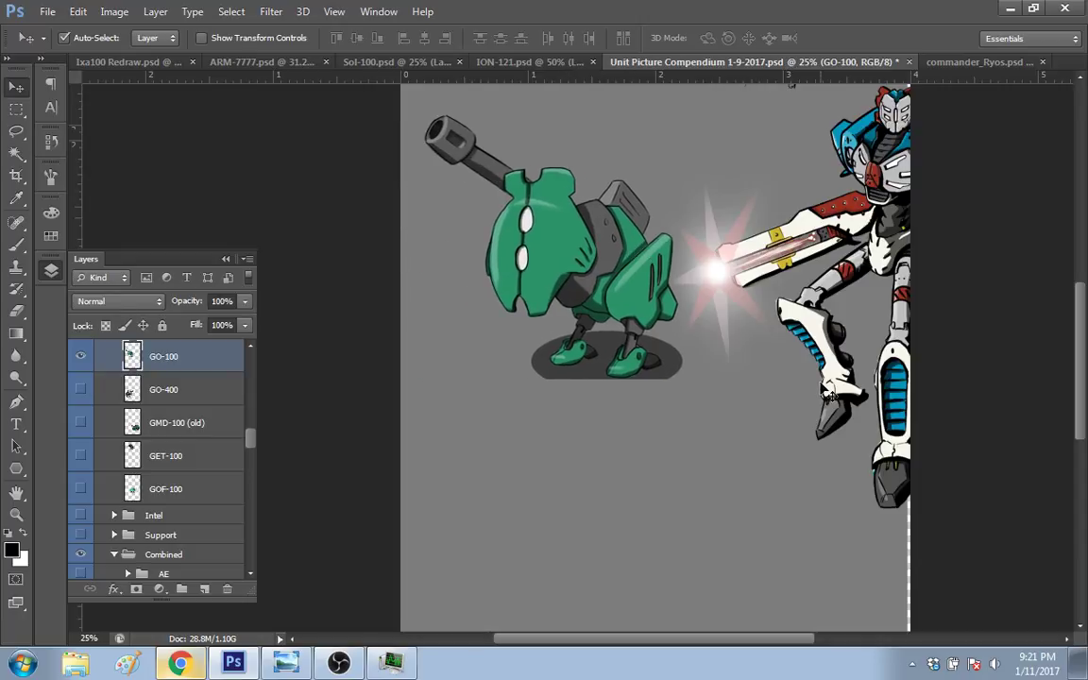
key("b")
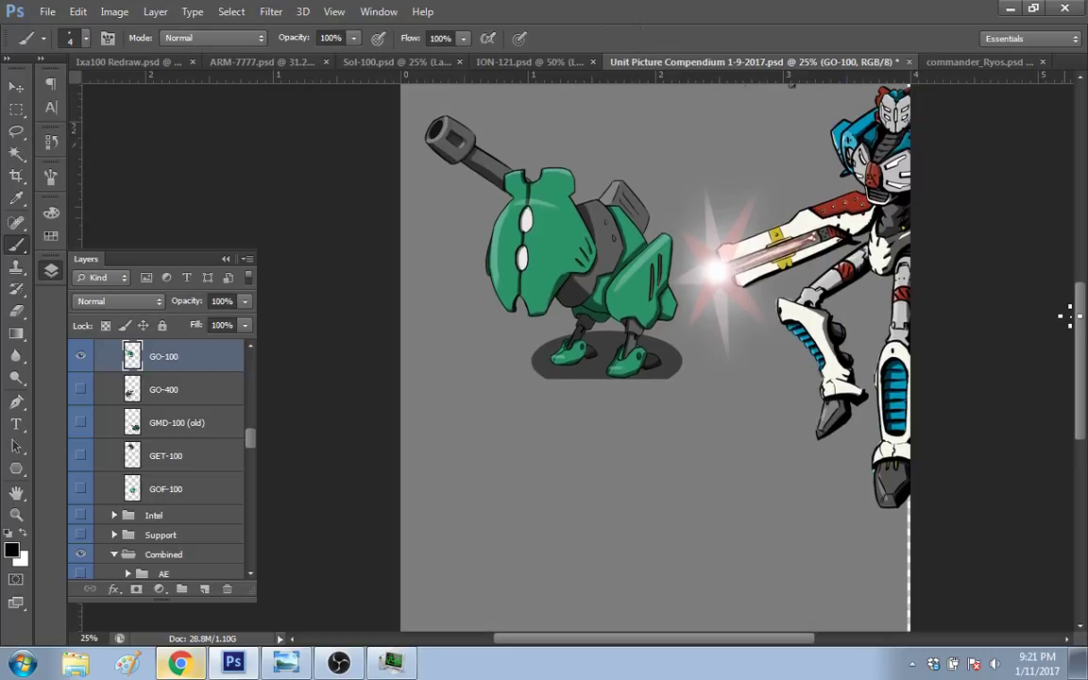
key("v")
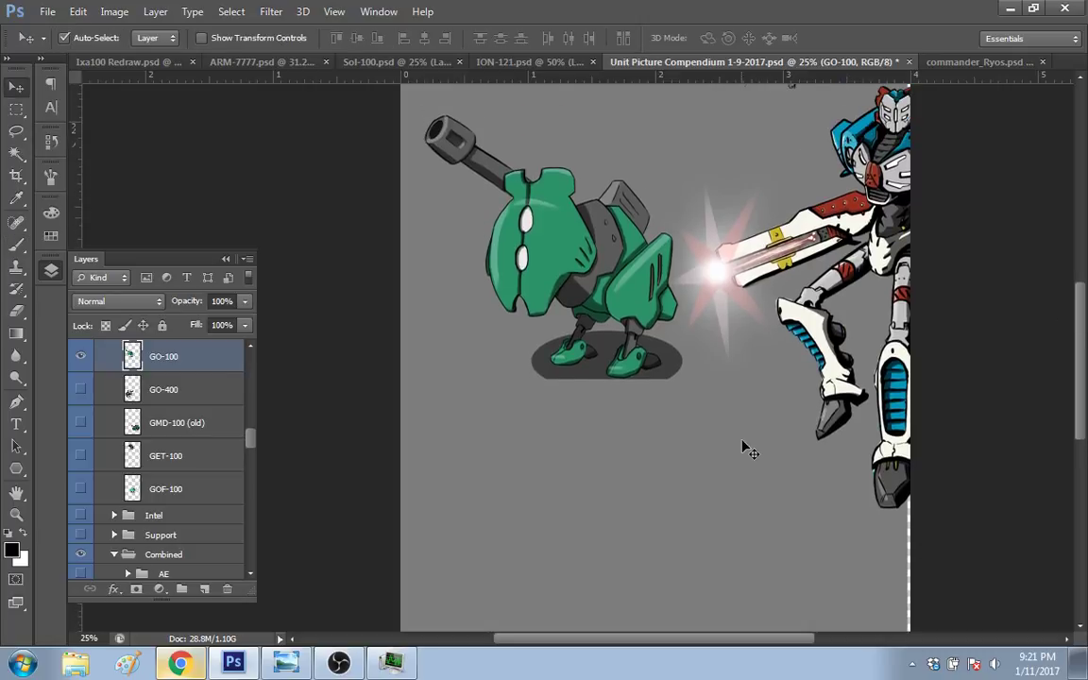
left_click(747, 450)
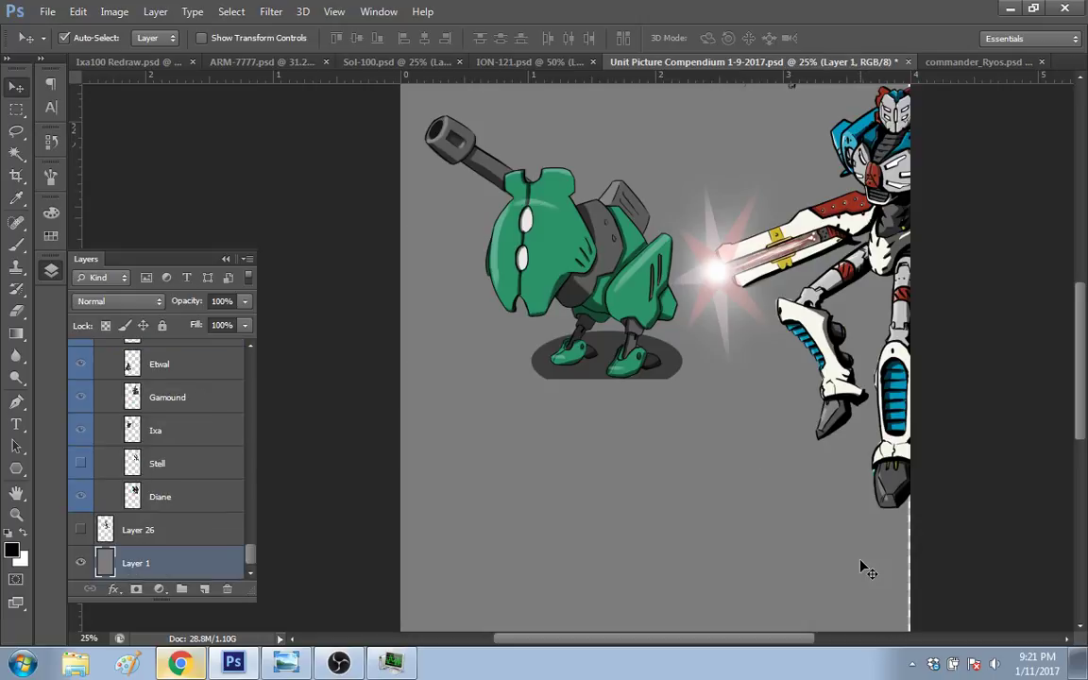
left_click(162, 326)
left_click_drag(667, 305, 663, 264)
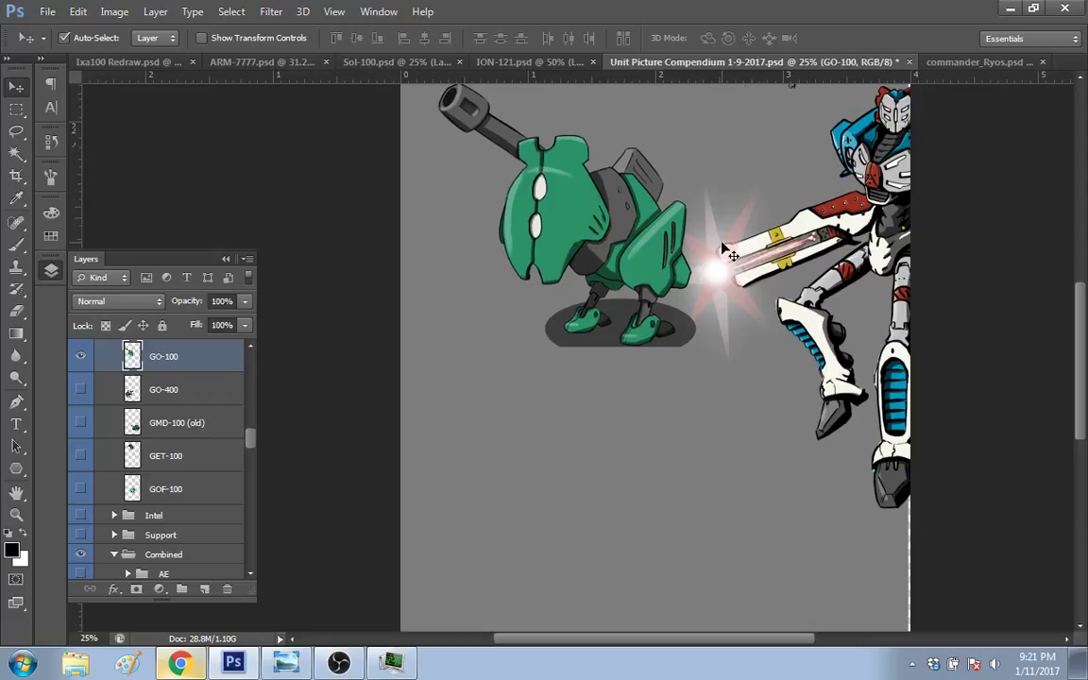
Step: Show the GO-400 layer and try shifting the walker slightly beneath the GO-100
key("b")
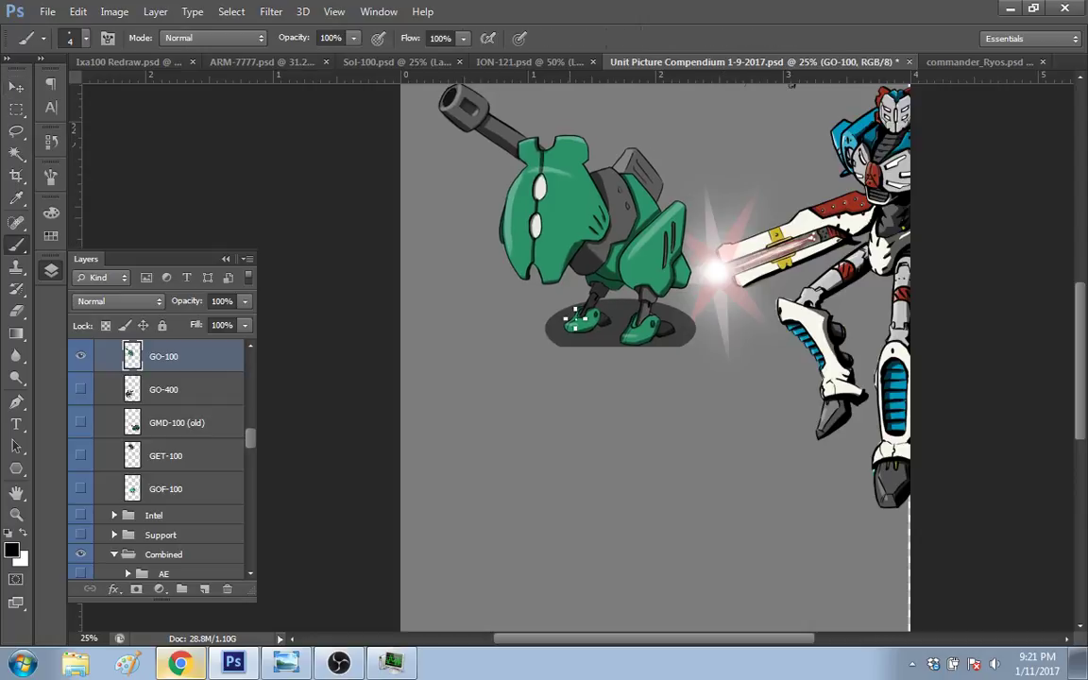
scroll(94, 453, "up", 2)
left_click(81, 476)
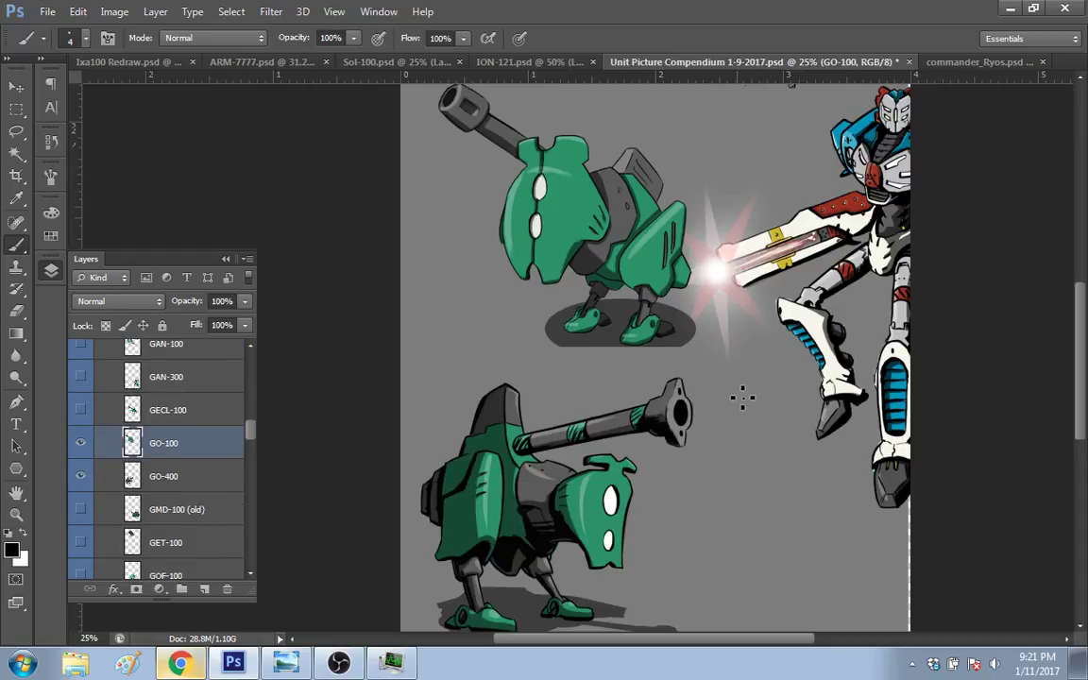
key("v")
left_click_drag(570, 459, 627, 495)
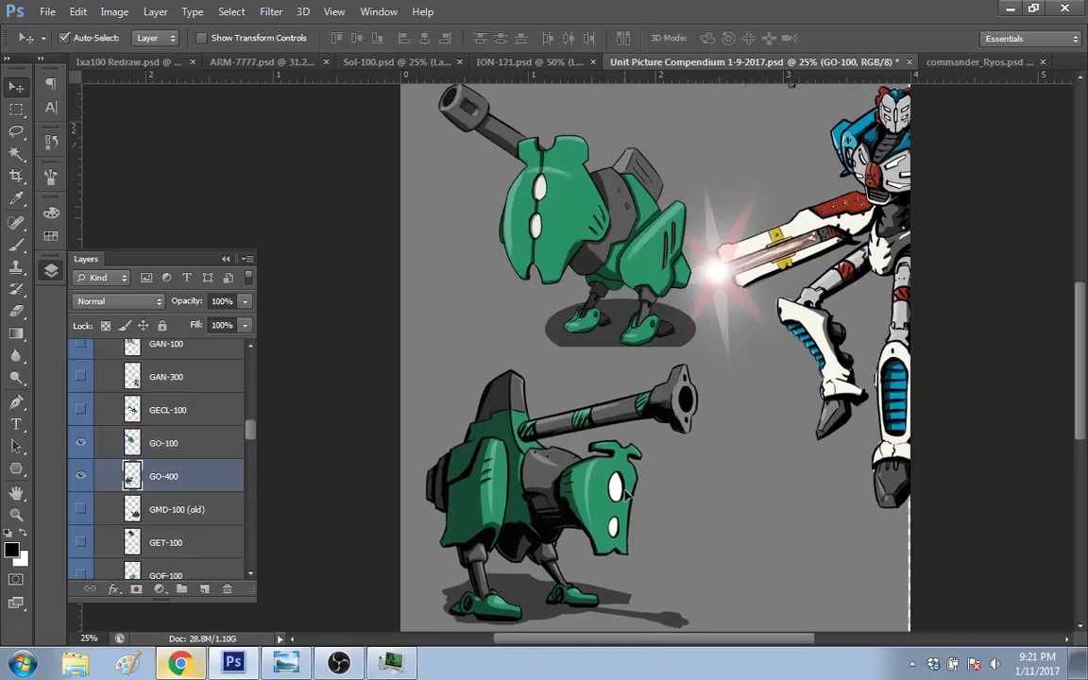
key("ctrl+t")
left_click_drag(722, 365, 661, 410)
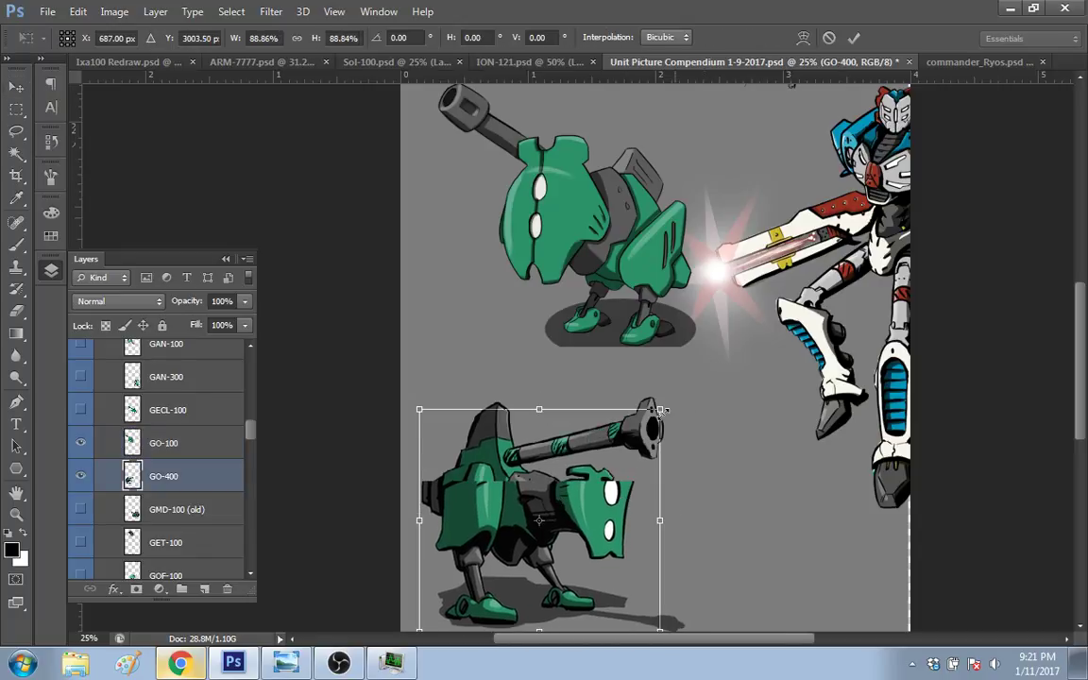
key("ctrl+z")
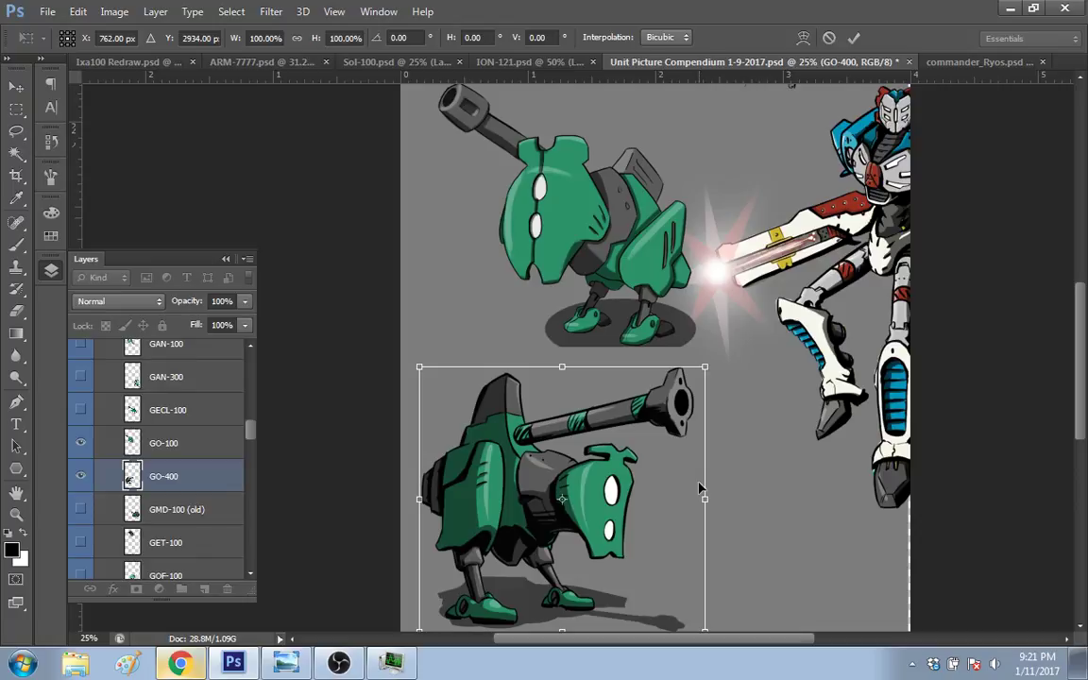
key("Escape")
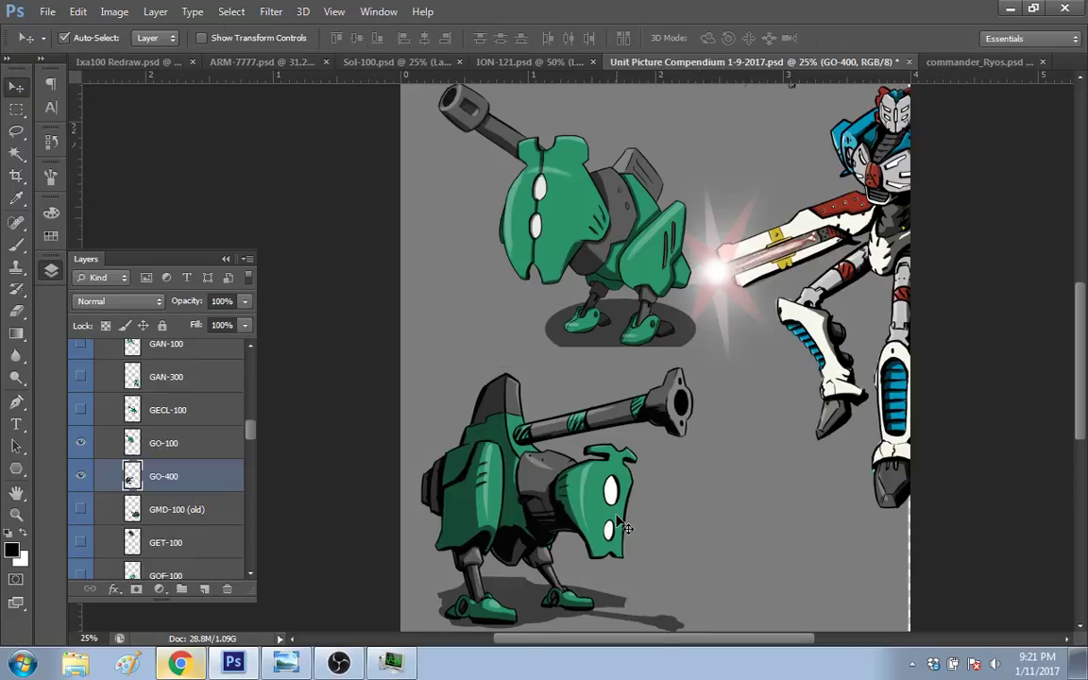
Step: Move the GO-400 walker into the lower-left corner of the canvas
left_click_drag(623, 527, 765, 550)
scroll(1085, 428, "down", 5)
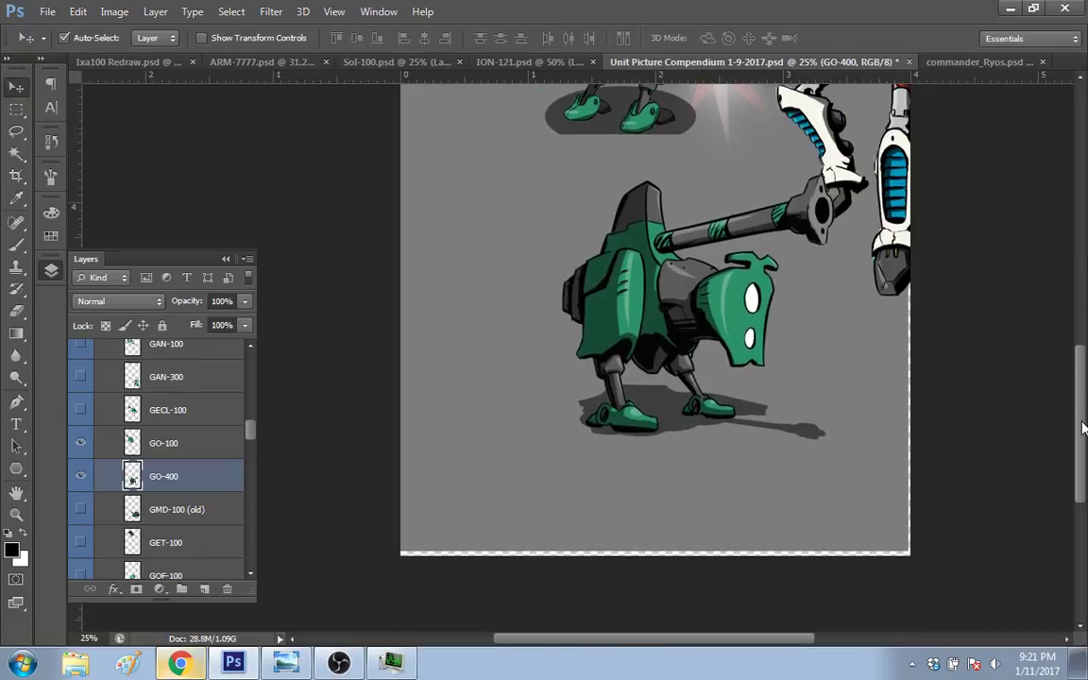
scroll(1083, 428, "down", 1)
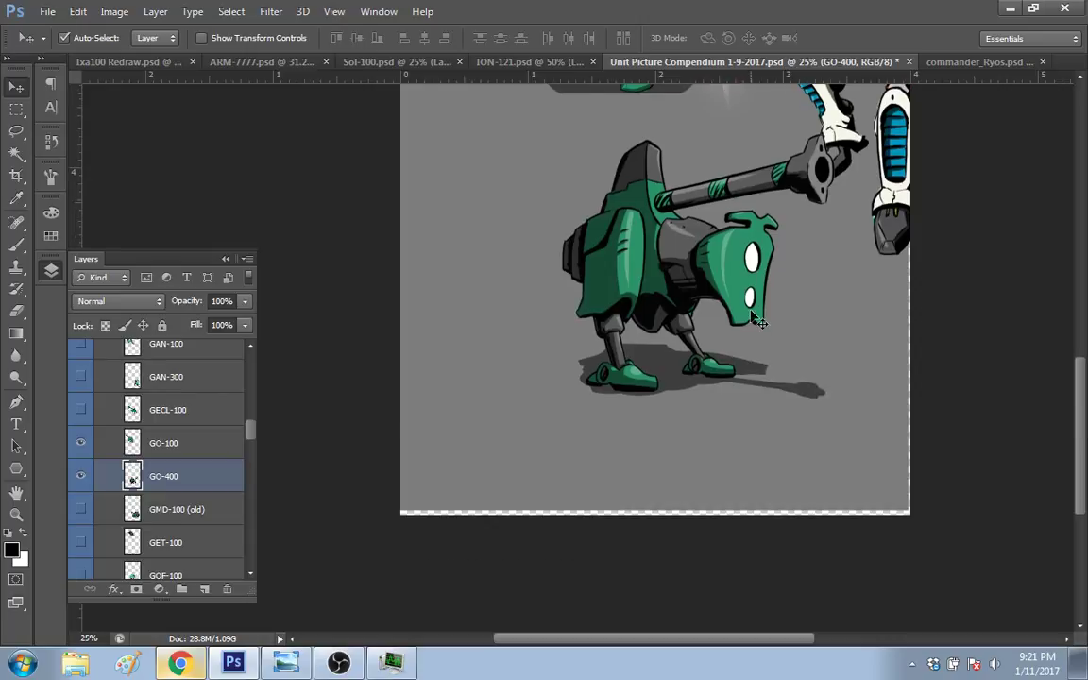
left_click_drag(756, 321, 577, 427)
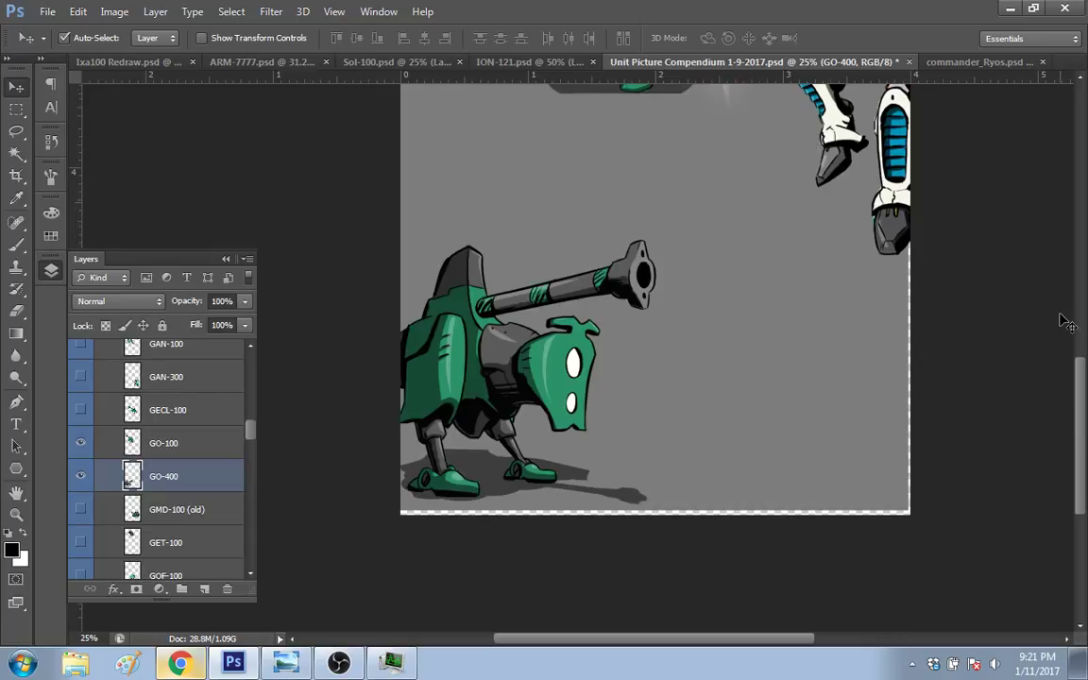
scroll(1066, 322, "up", 4)
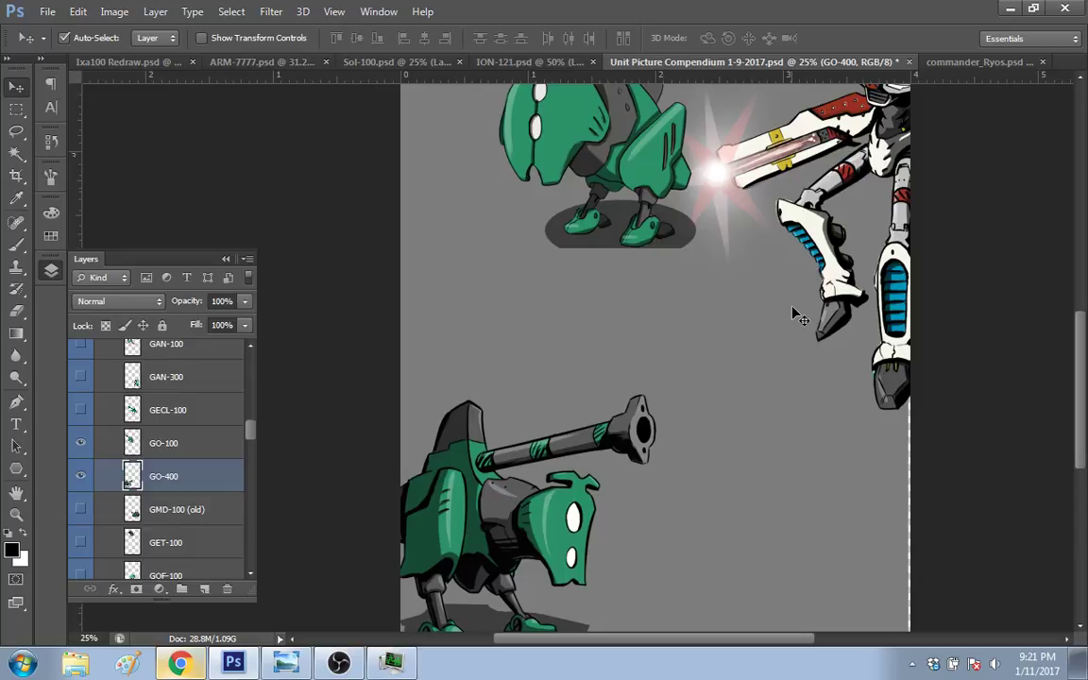
Step: Draw a long arrow from the blue ENDR-100 to the new flying robot sketch
key("b")
scroll(1083, 351, "up", 2)
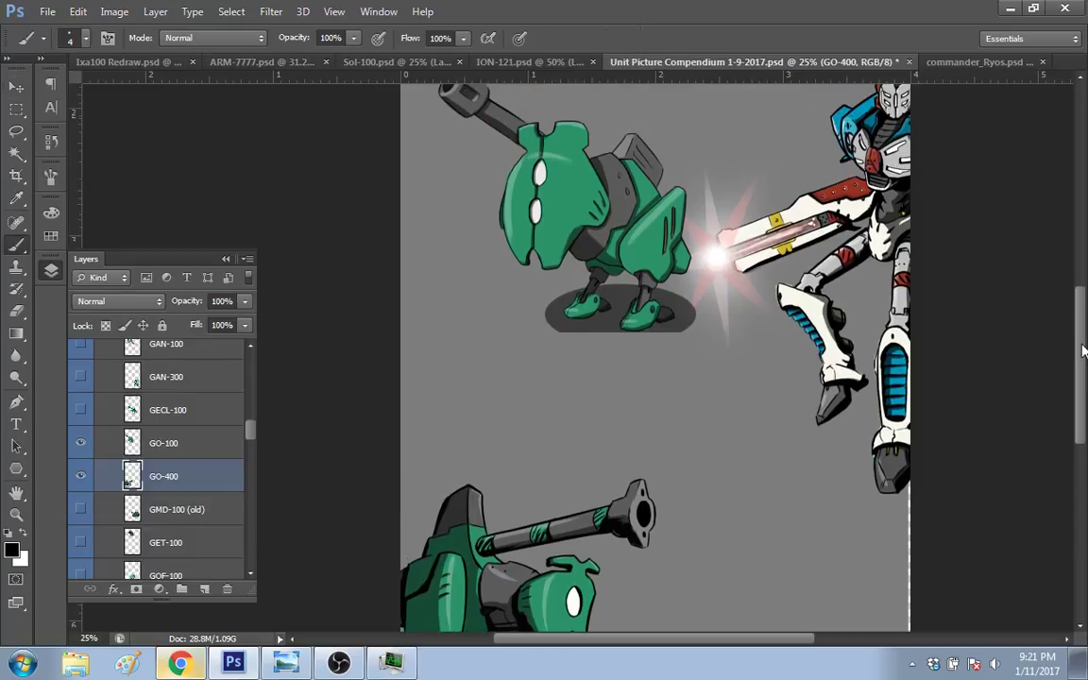
left_click_drag(1082, 352, 1070, 282)
mouse_move(594, 219)
left_mouse_down()
mouse_move(659, 211)
mouse_move(652, 225)
left_mouse_up()
scroll(1080, 338, "down", 2)
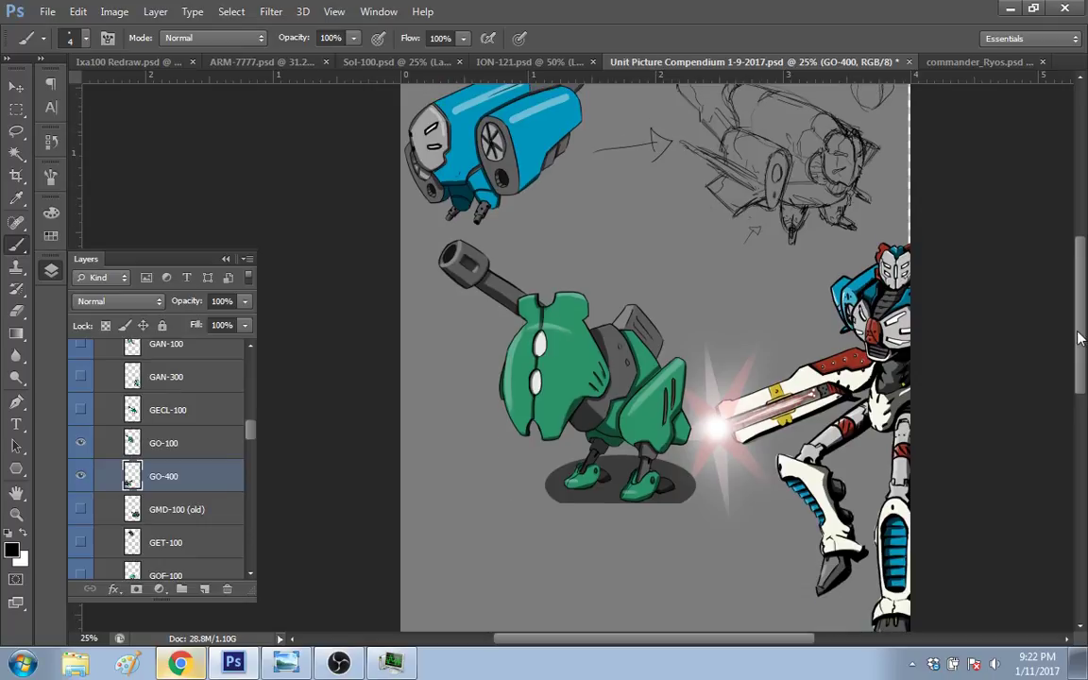
scroll(1080, 339, "up", 2)
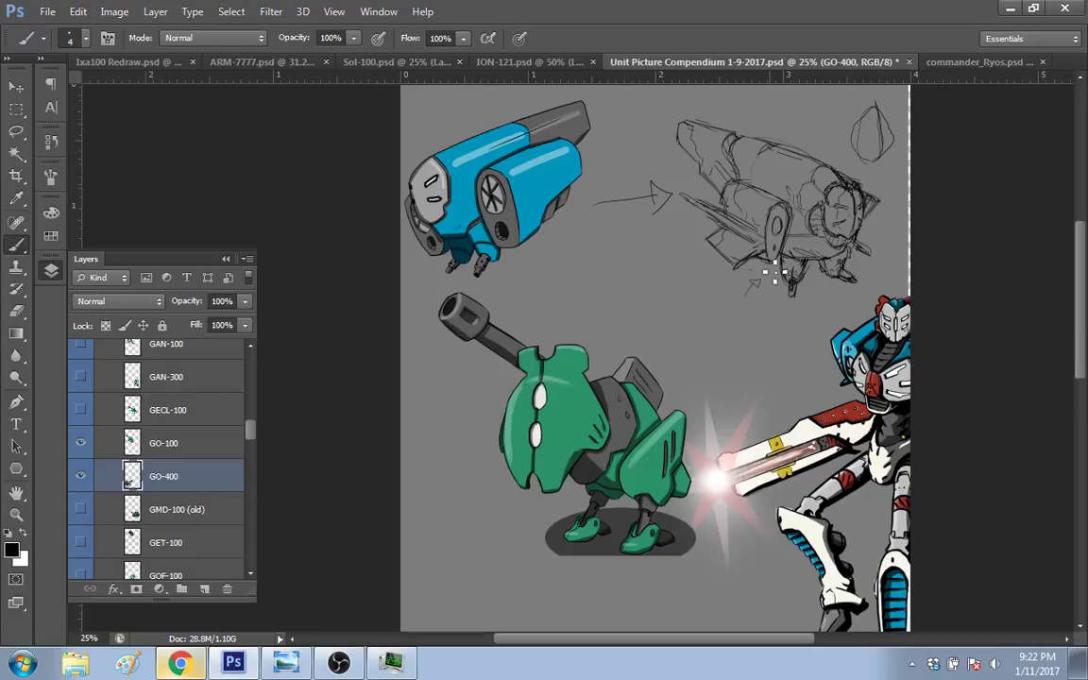
scroll(969, 241, "down", 3)
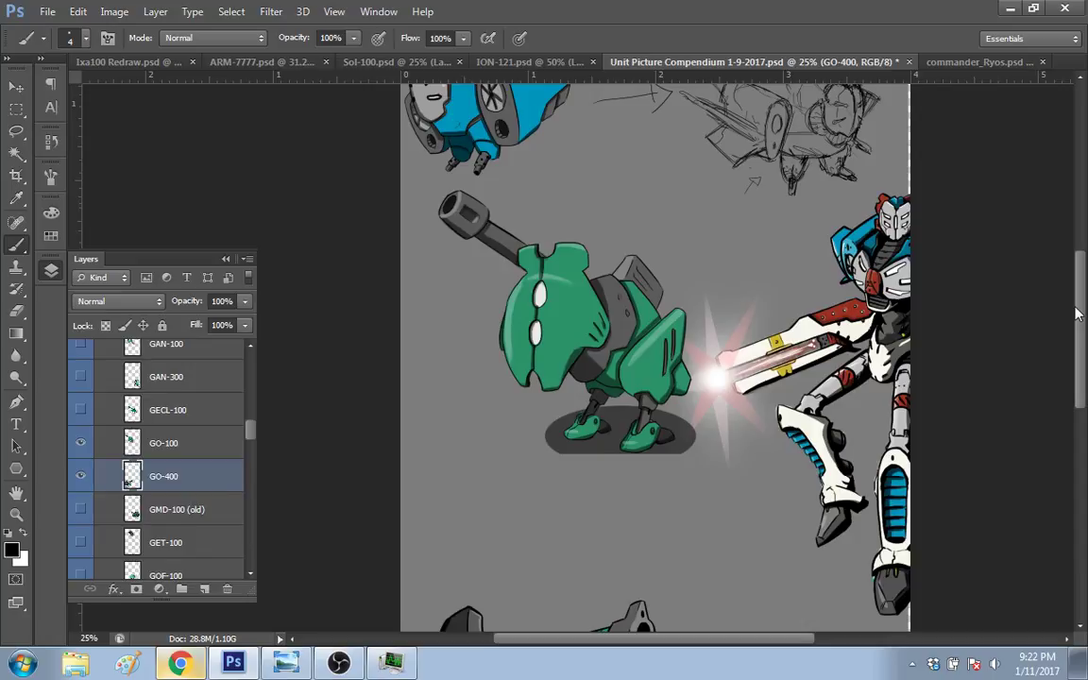
Step: Sketch a front-view head with two round eyes, a horned crest and a tapering jaw on the GO-400 layer, below the GO-100 walker
scroll(1083, 313, "up", 1)
mouse_move(1083, 313)
left_mouse_down()
mouse_move(1079, 374)
mouse_move(1078, 316)
mouse_move(1078, 363)
left_mouse_up()
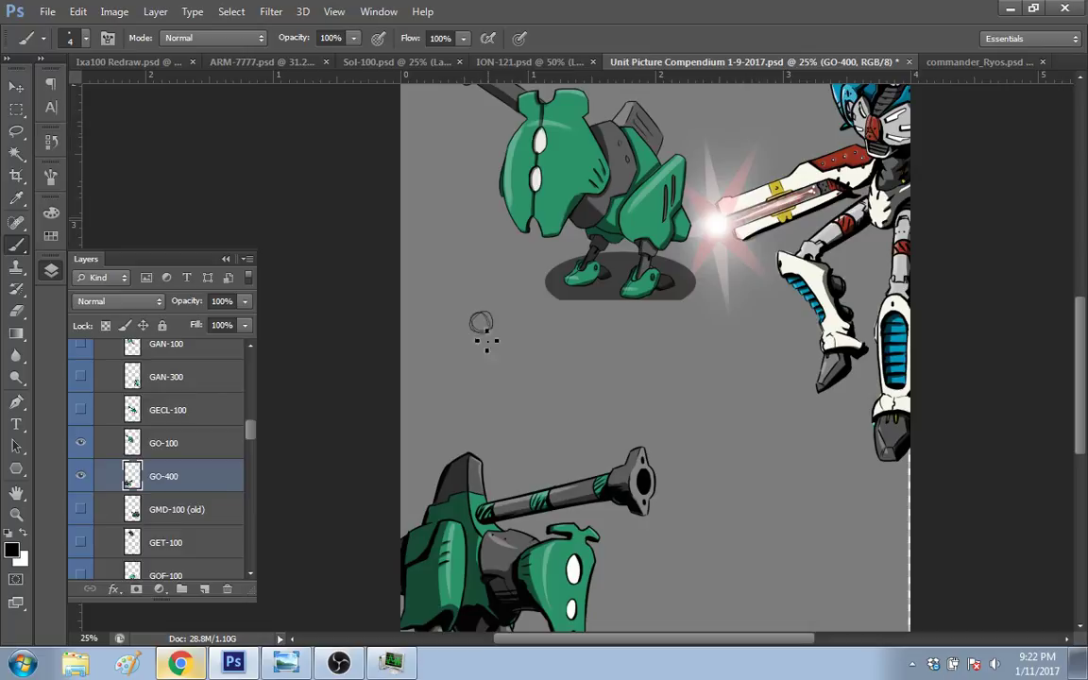
left_click_drag(488, 357, 484, 352)
mouse_move(454, 386)
left_mouse_down()
mouse_move(449, 311)
mouse_move(514, 277)
mouse_move(459, 284)
mouse_move(514, 280)
mouse_move(515, 386)
left_mouse_up()
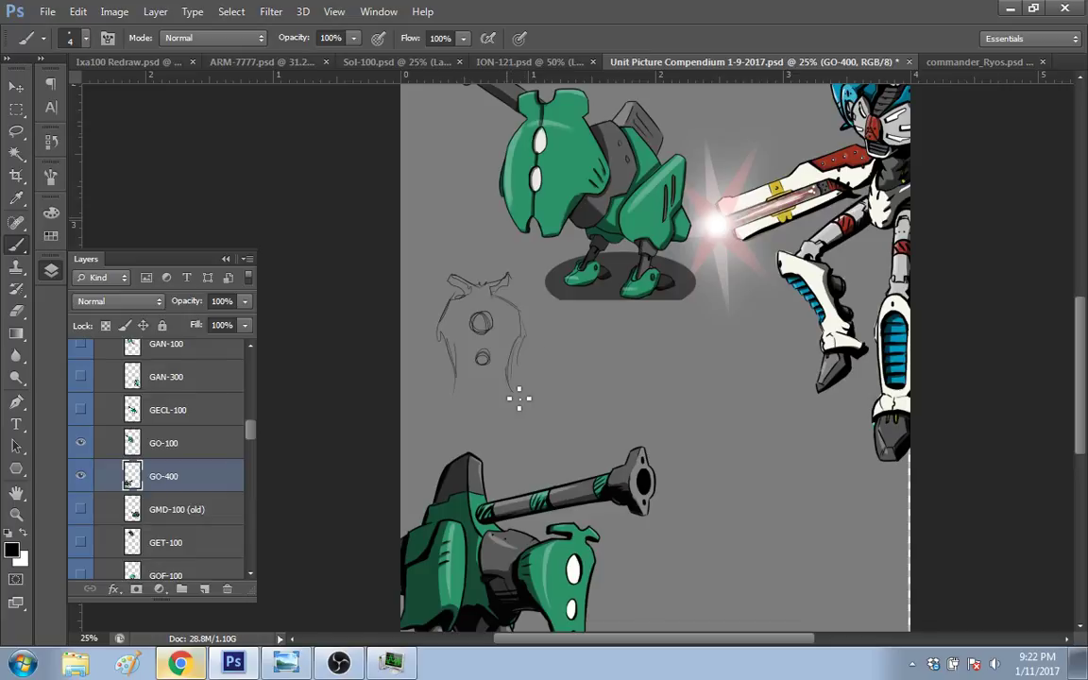
left_click_drag(452, 352, 474, 397)
key("e")
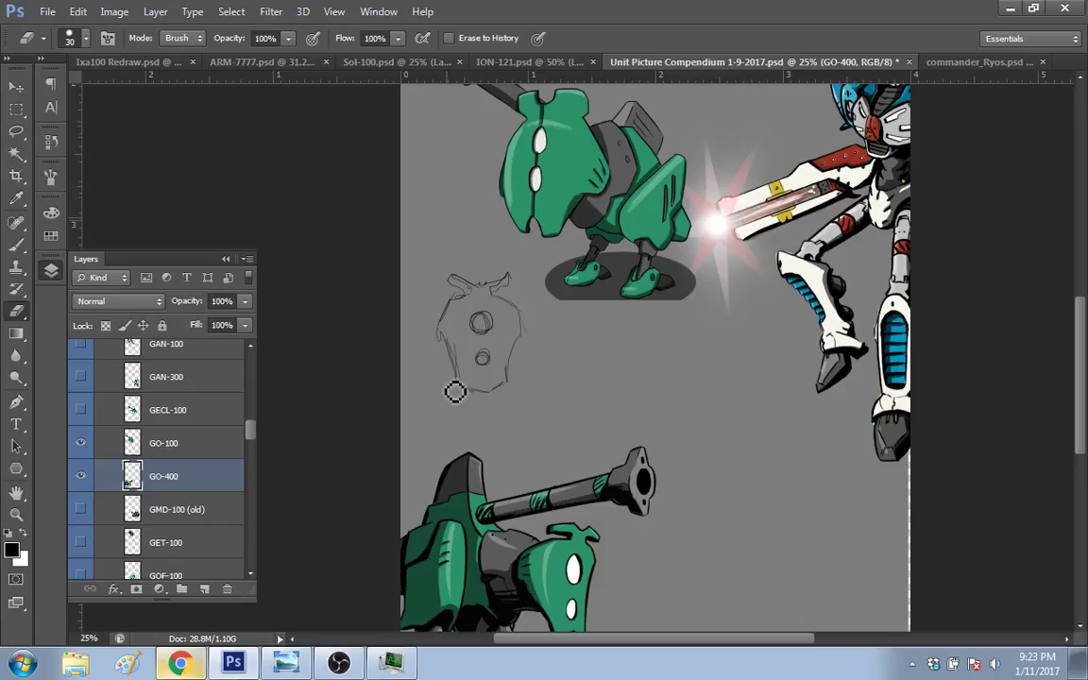
key("b")
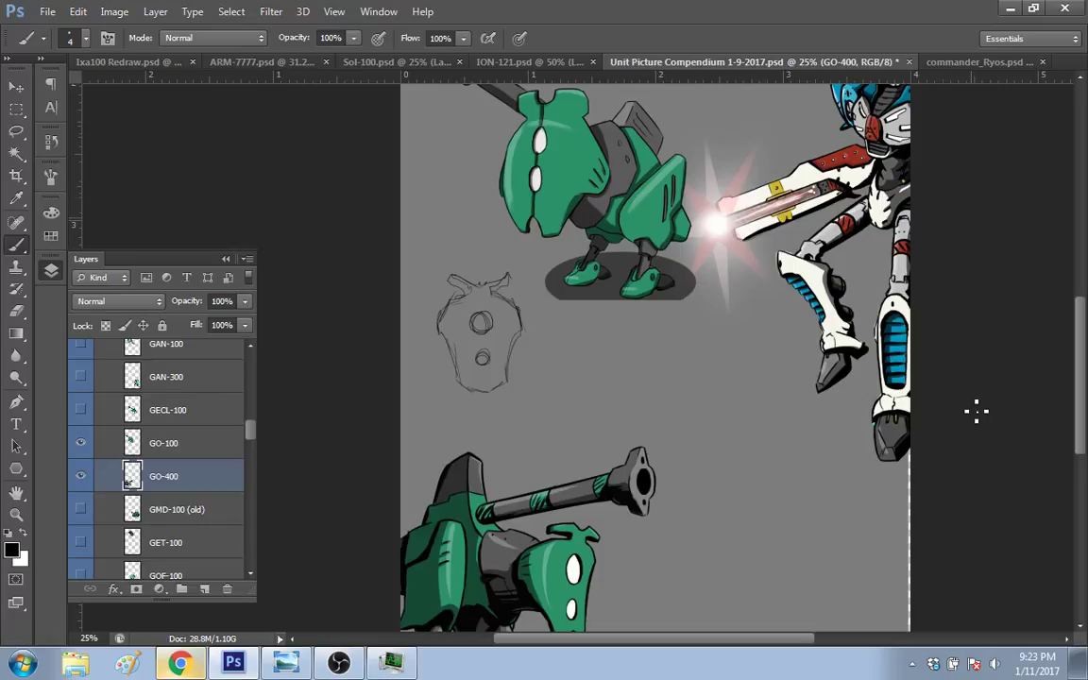
Step: Show the combined AG units, move the GO-1000 robot to the canvas's lower-right area for comparison, and hide the AG group again
mouse_move(251, 430)
left_mouse_down()
mouse_move(253, 461)
mouse_move(250, 451)
left_mouse_up()
left_click(80, 395)
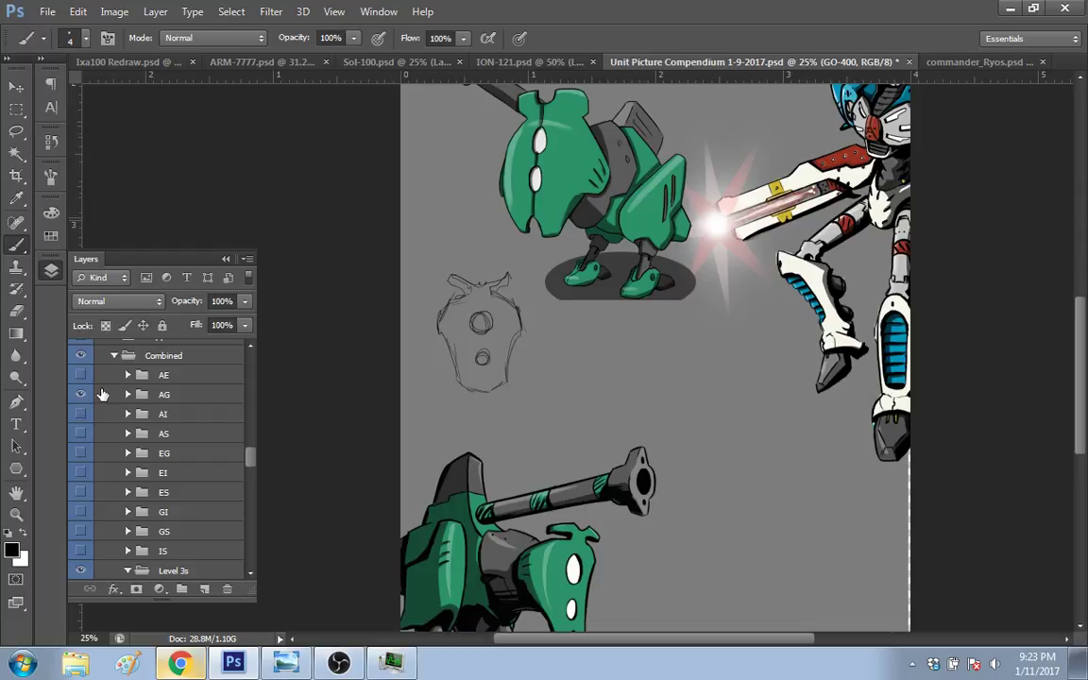
key("v")
left_click_drag(657, 108, 835, 501)
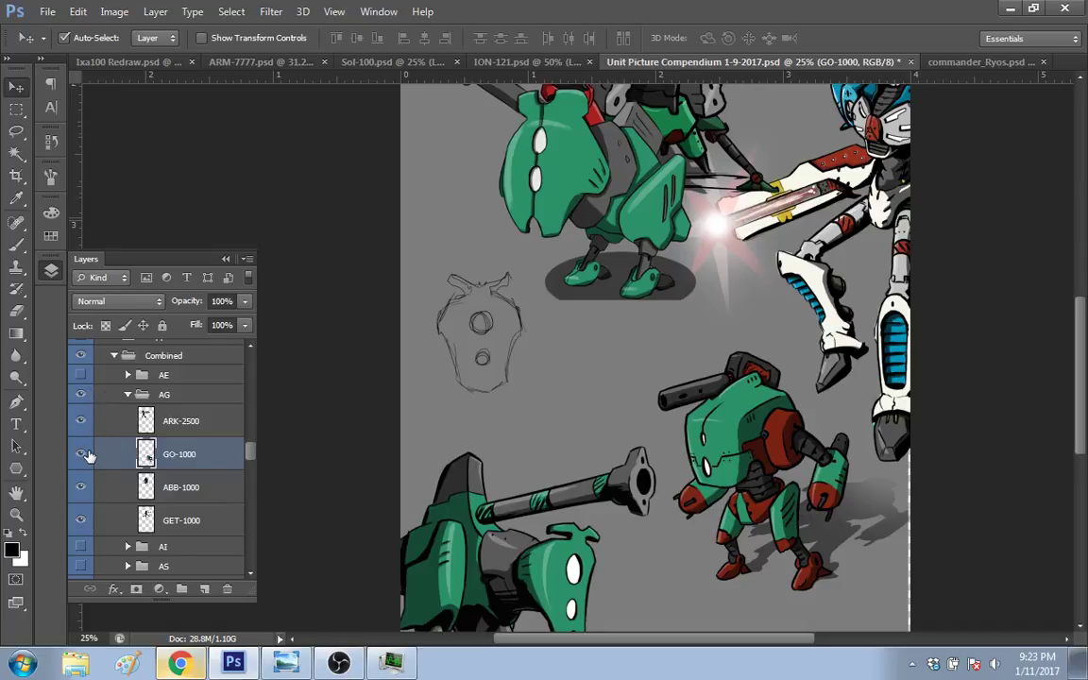
left_click(81, 393)
scroll(248, 439, "up", 3)
scroll(248, 439, "down", 1)
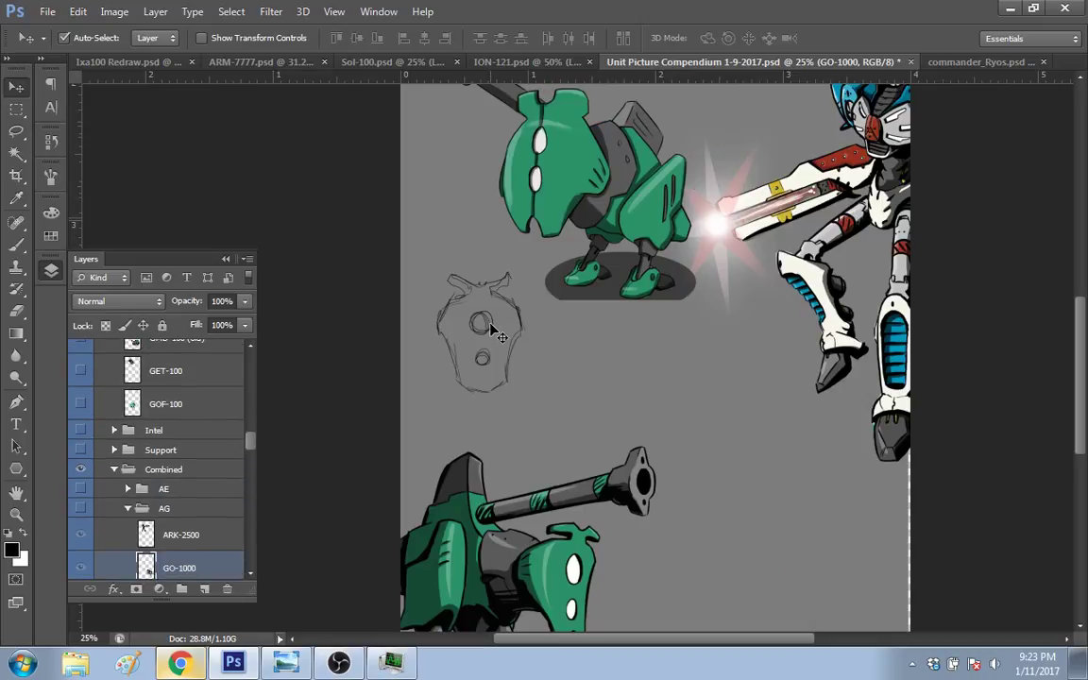
Step: Shift the GO-400 walker and its head sketch slightly down and right, and hide the GO-400 layer
left_click_drag(493, 328, 498, 335)
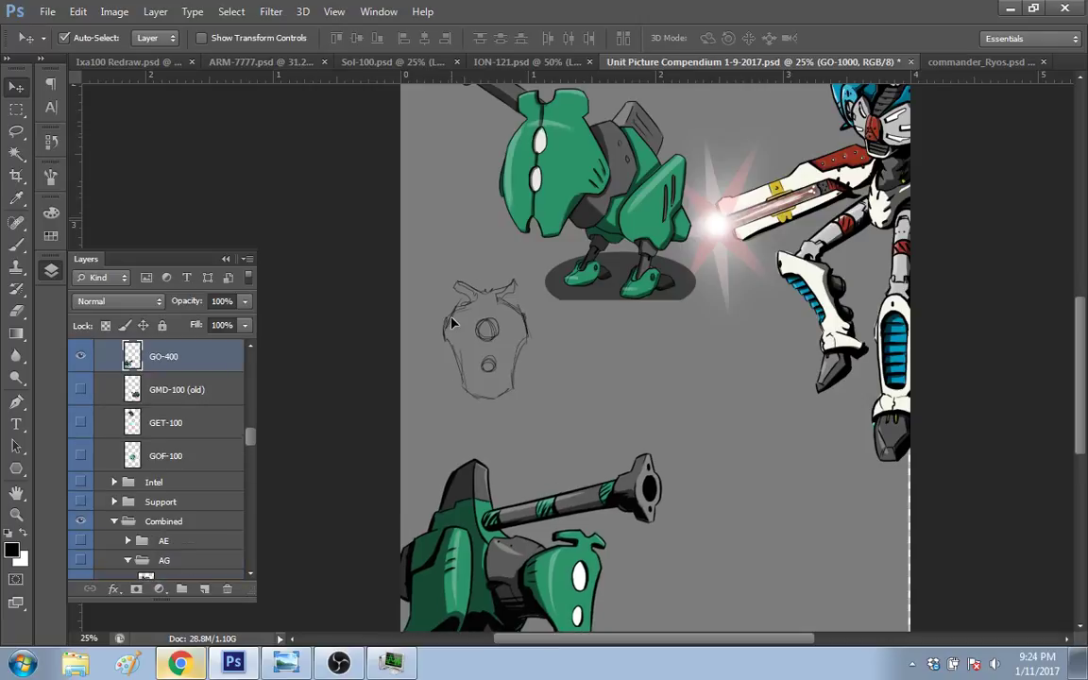
key("b")
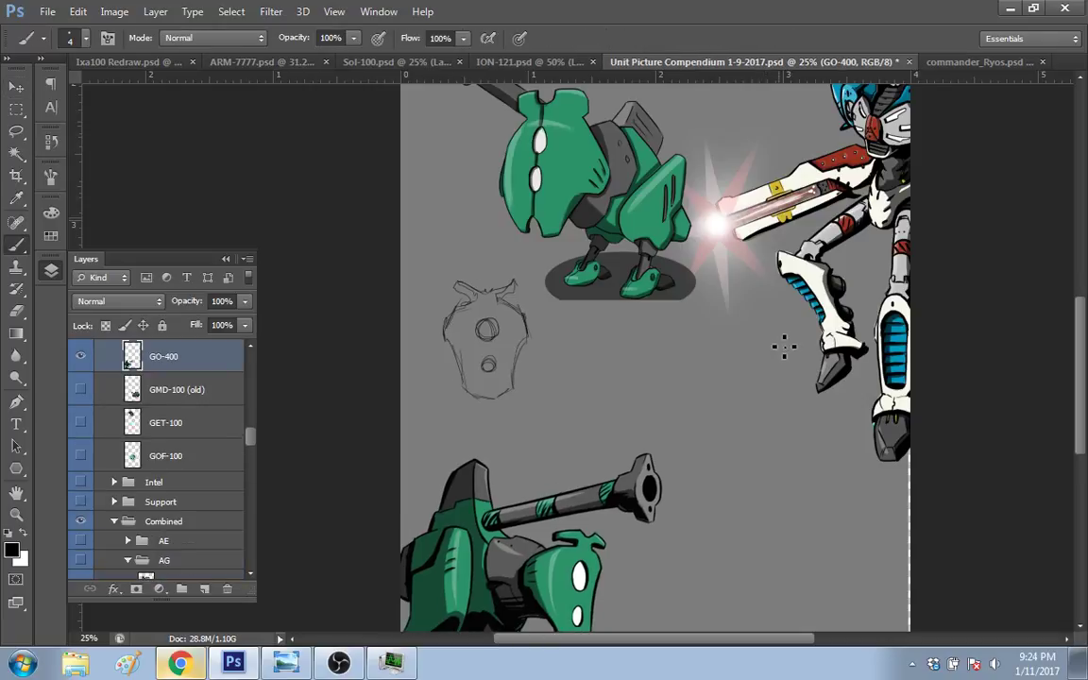
scroll(1059, 340, "up", 3)
scroll(1059, 340, "down", 4)
scroll(1059, 350, "up", 1)
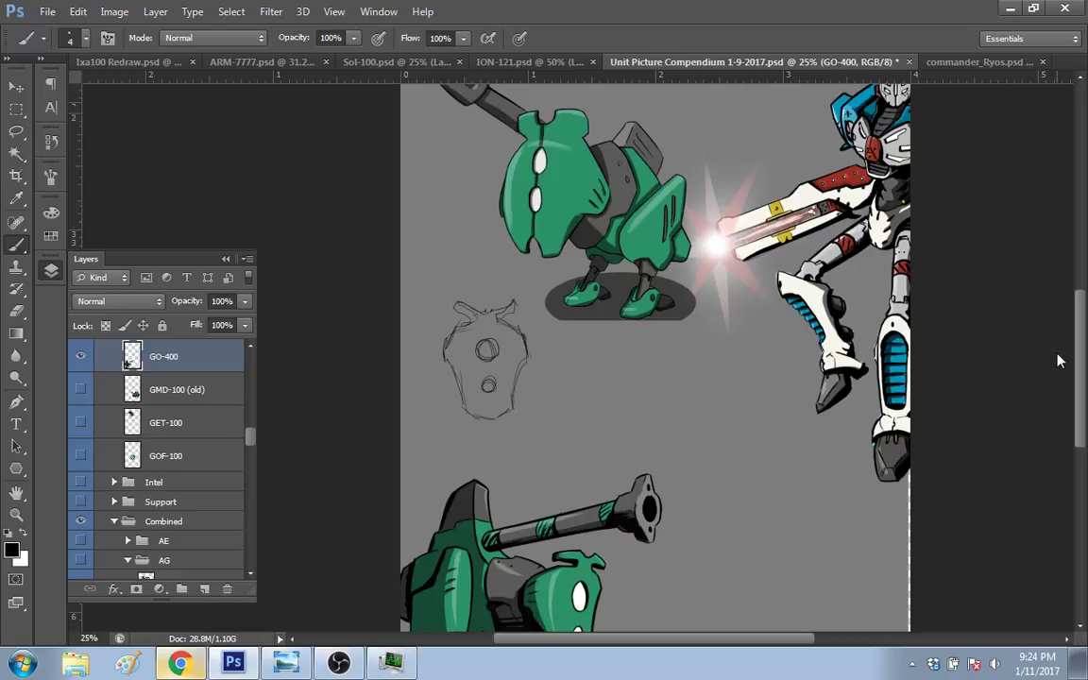
scroll(1059, 360, "down", 1)
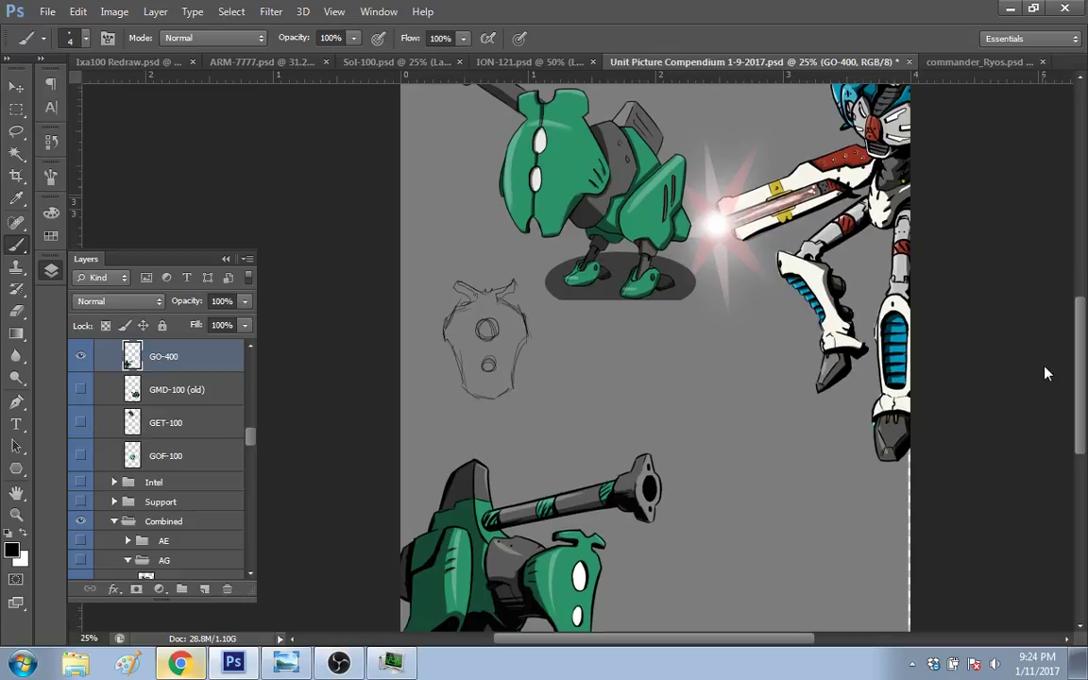
scroll(1047, 373, "down", 5)
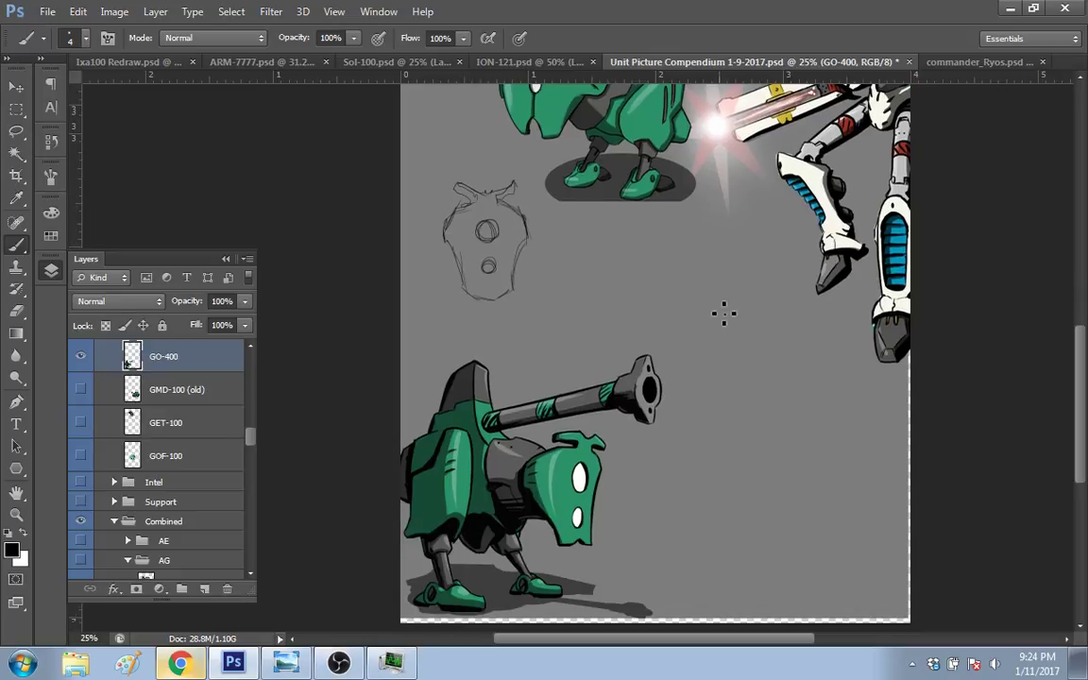
scroll(977, 335, "up", 5)
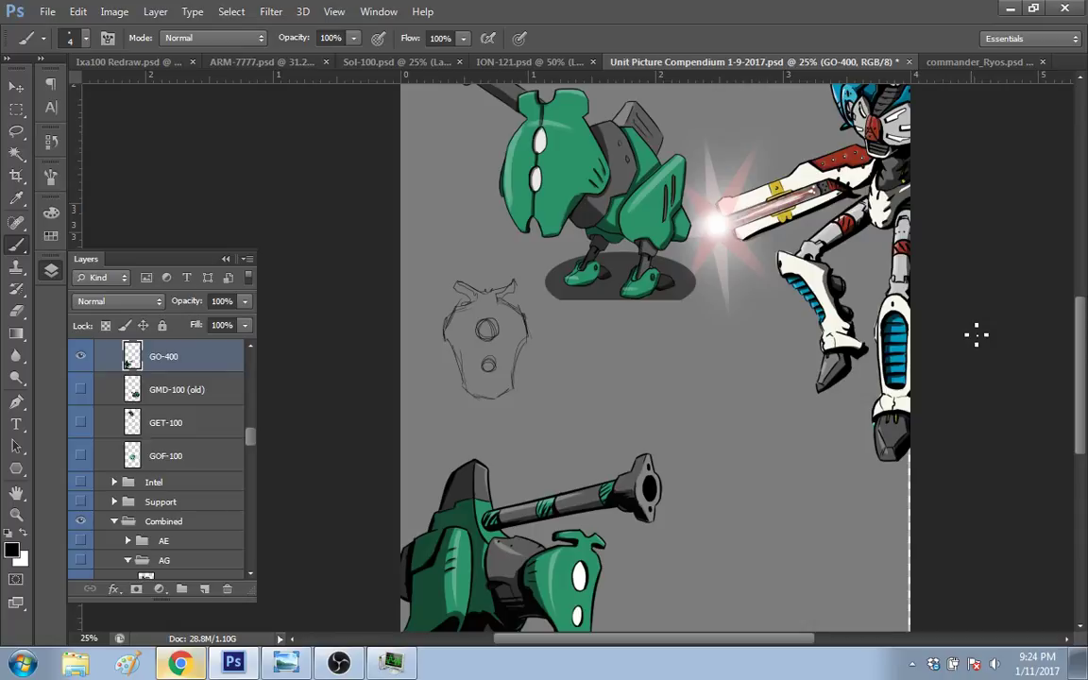
key("ctrl+comma")
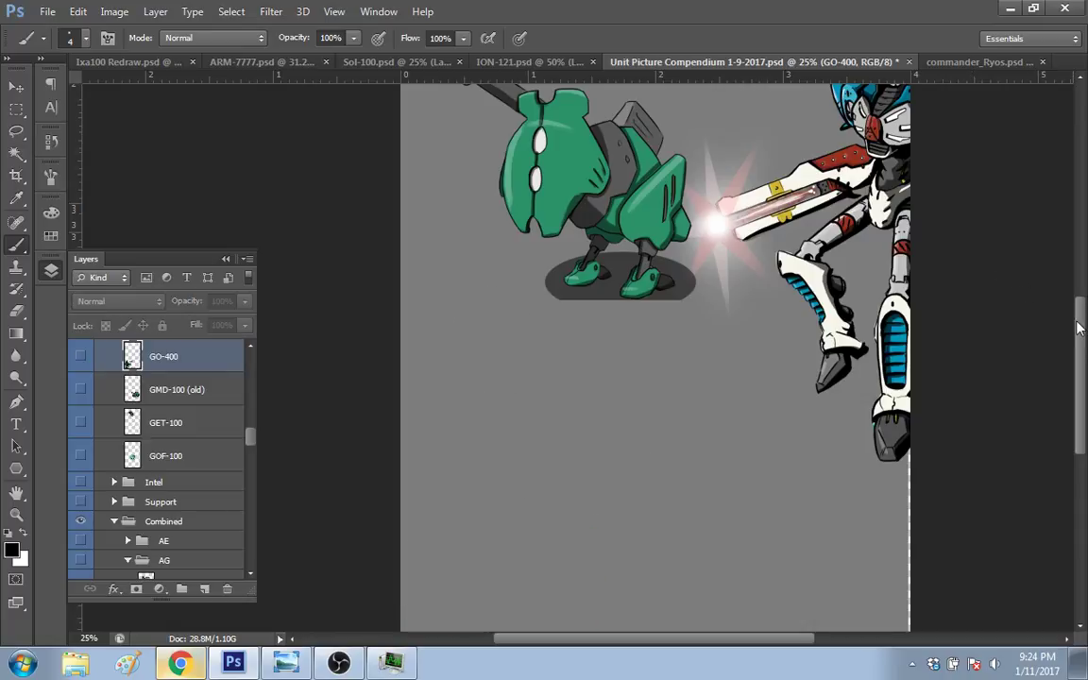
scroll(1080, 327, "up", 1)
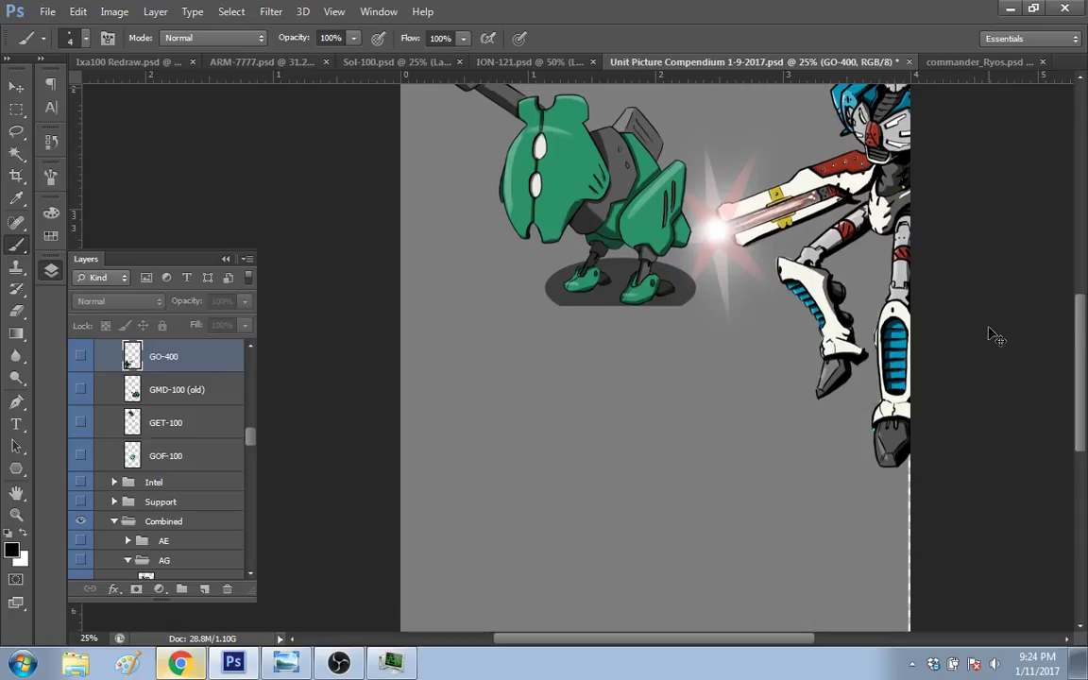
key("Escape")
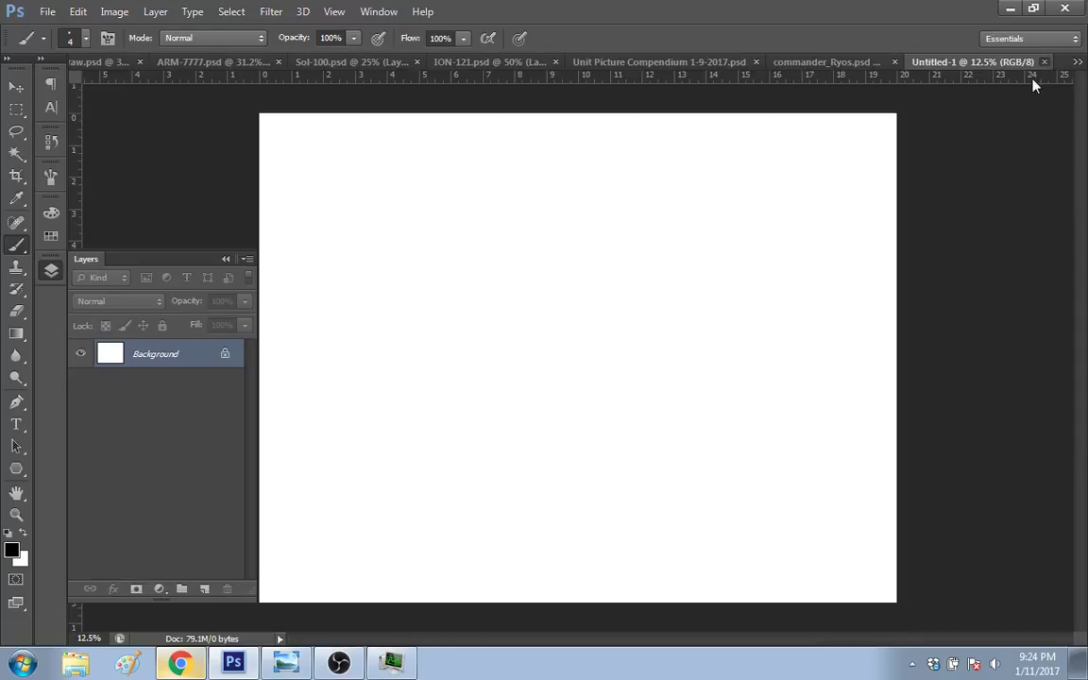
left_click_drag(1033, 76, 1028, 94)
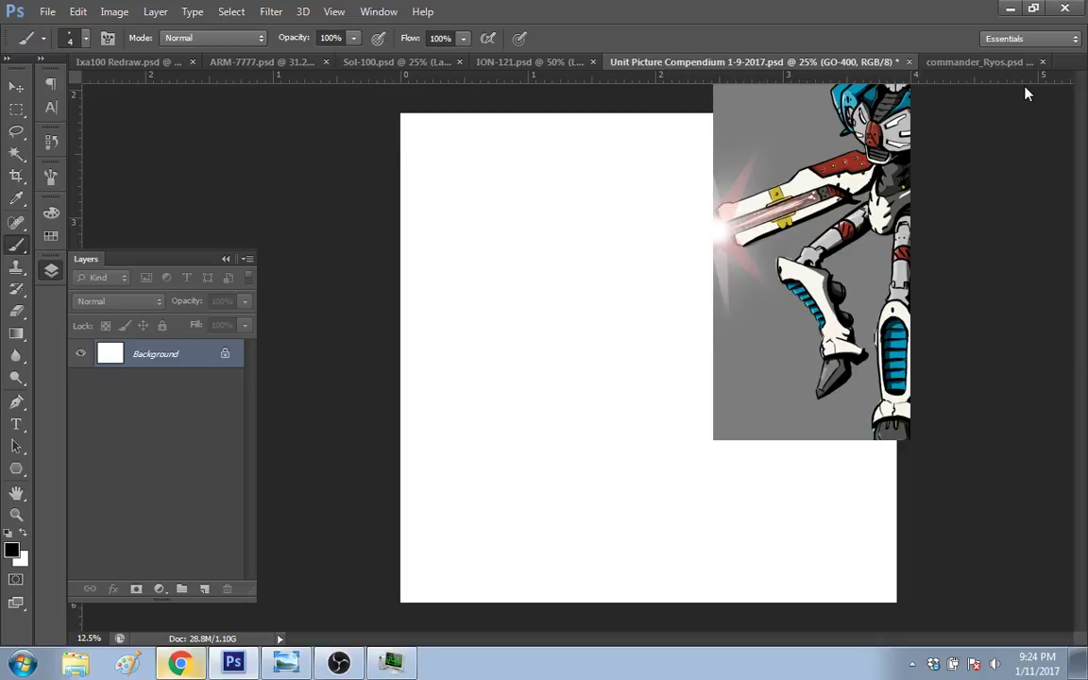
key("ctrl+w")
Step: Add a blank layer directly above the hidden GO-400 layer and check the Twitch stream page briefly
key("ctrl+shift+n")
key("Return")
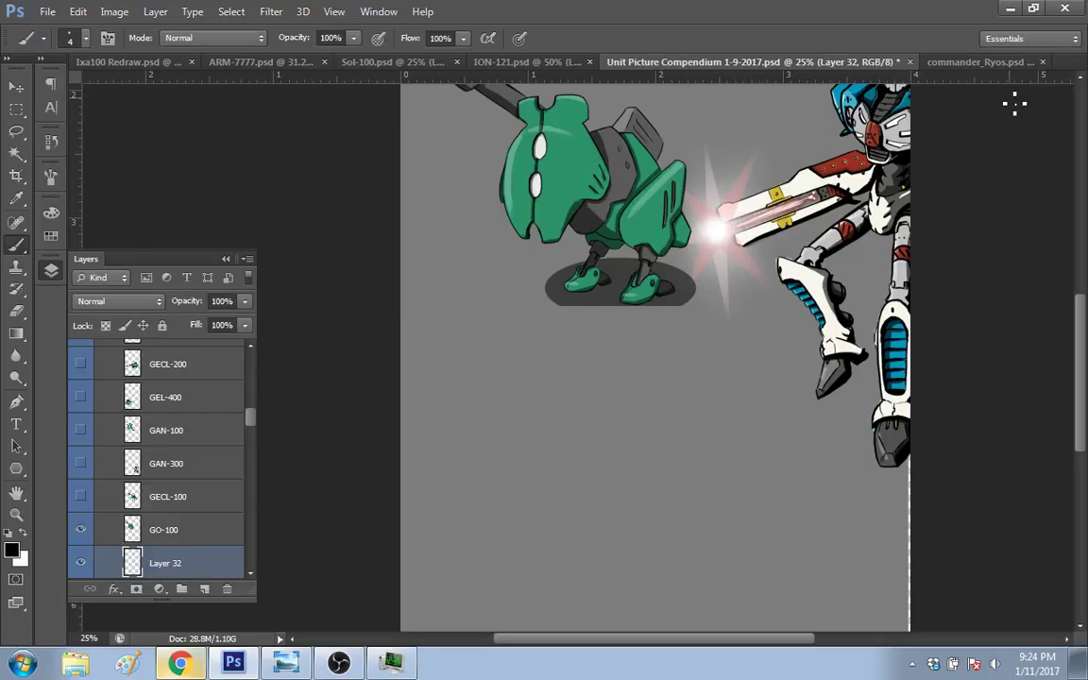
key("alt+Tab")
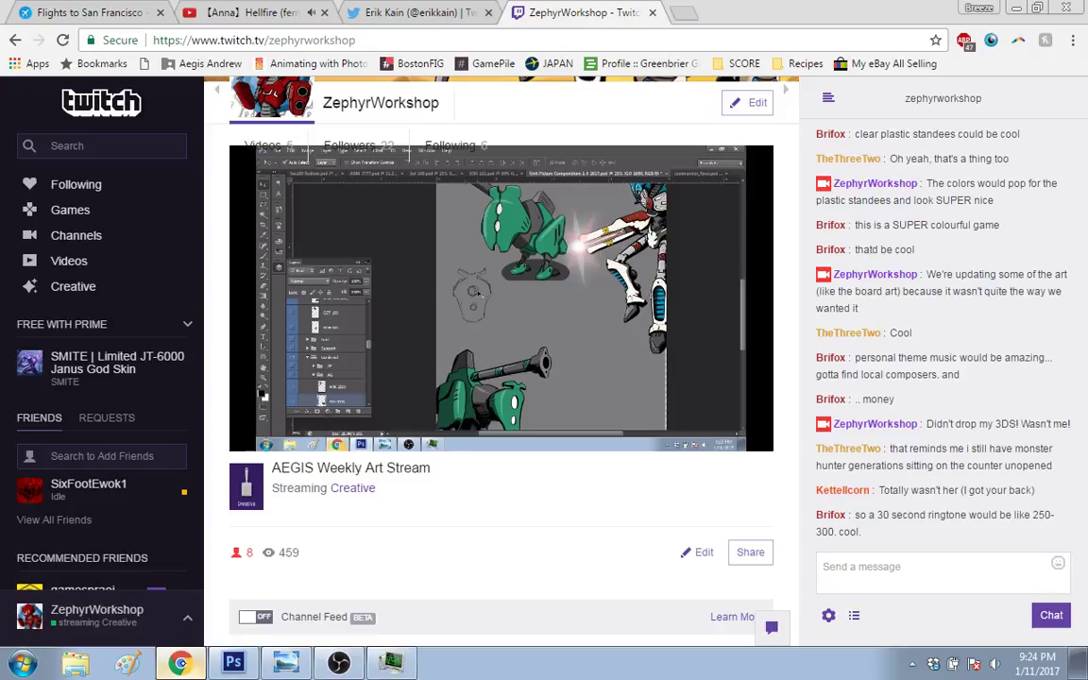
left_click(234, 664)
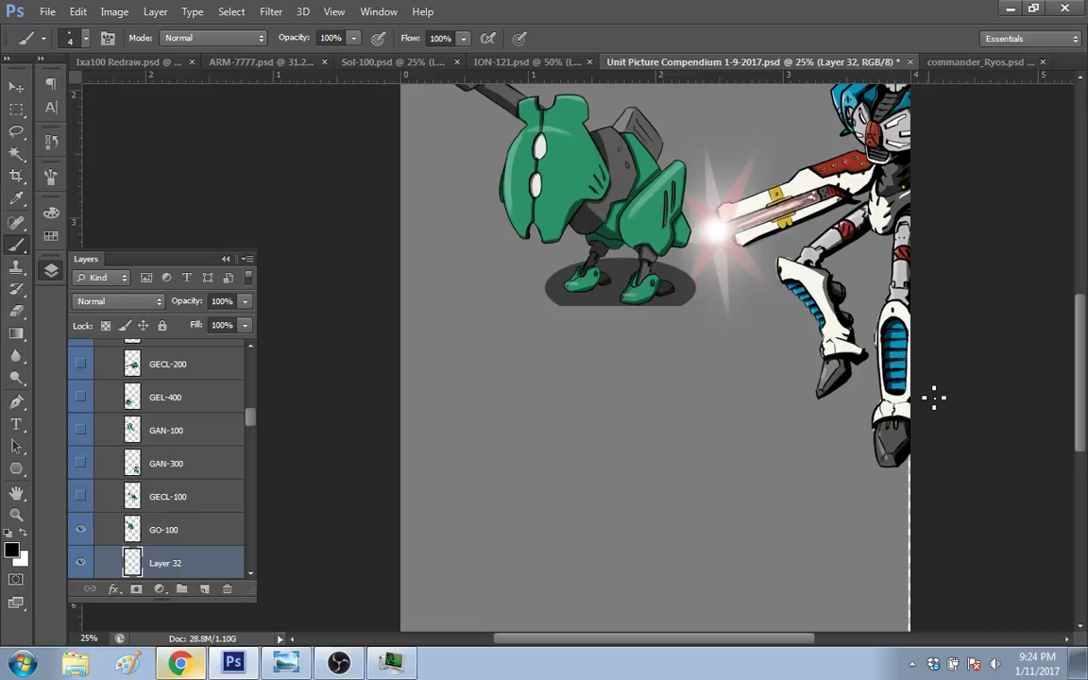
Step: Enlarge the brush to 15 px and rough out a new robot head with a horned crest and jagged jaw below the GO-100 walker
key("bracketright")
key("bracketright")
key("bracketright")
key("bracketright")
key("bracketright")
key("bracketright")
key("bracketright")
key("bracketright")
key("bracketright")
key("bracketright")
key("bracketright")
mouse_move(502, 359)
left_mouse_down()
mouse_move(509, 392)
mouse_move(501, 361)
left_mouse_up()
left_click_drag(501, 408, 520, 376)
key("ctrl+z")
left_click_drag(548, 403, 550, 451)
mouse_move(582, 383)
left_mouse_down()
mouse_move(552, 406)
mouse_move(595, 369)
mouse_move(623, 375)
mouse_move(659, 342)
mouse_move(644, 352)
mouse_move(660, 386)
left_mouse_up()
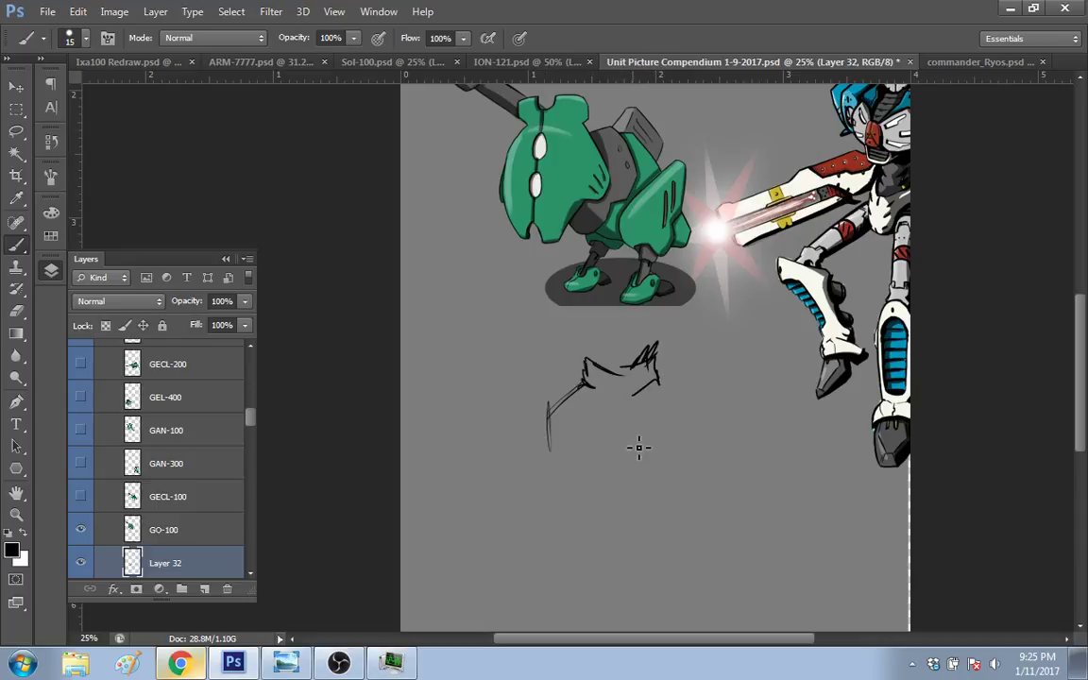
mouse_move(648, 404)
left_mouse_down()
mouse_move(644, 484)
mouse_move(661, 456)
mouse_move(665, 469)
mouse_move(653, 511)
left_mouse_up()
mouse_move(665, 489)
left_mouse_down()
mouse_move(633, 532)
mouse_move(594, 519)
mouse_move(568, 479)
mouse_move(577, 433)
left_mouse_up()
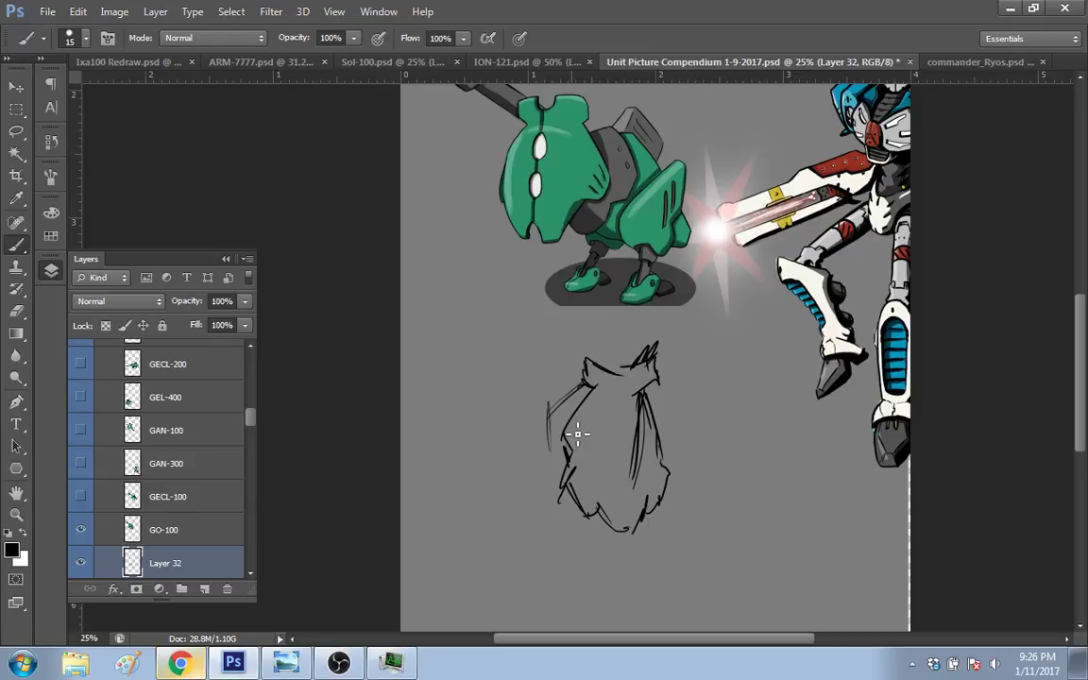
Step: Erase the stray outer line, the crest's middle and the head's right side, and redraw the right edge as a clean curve
key("e")
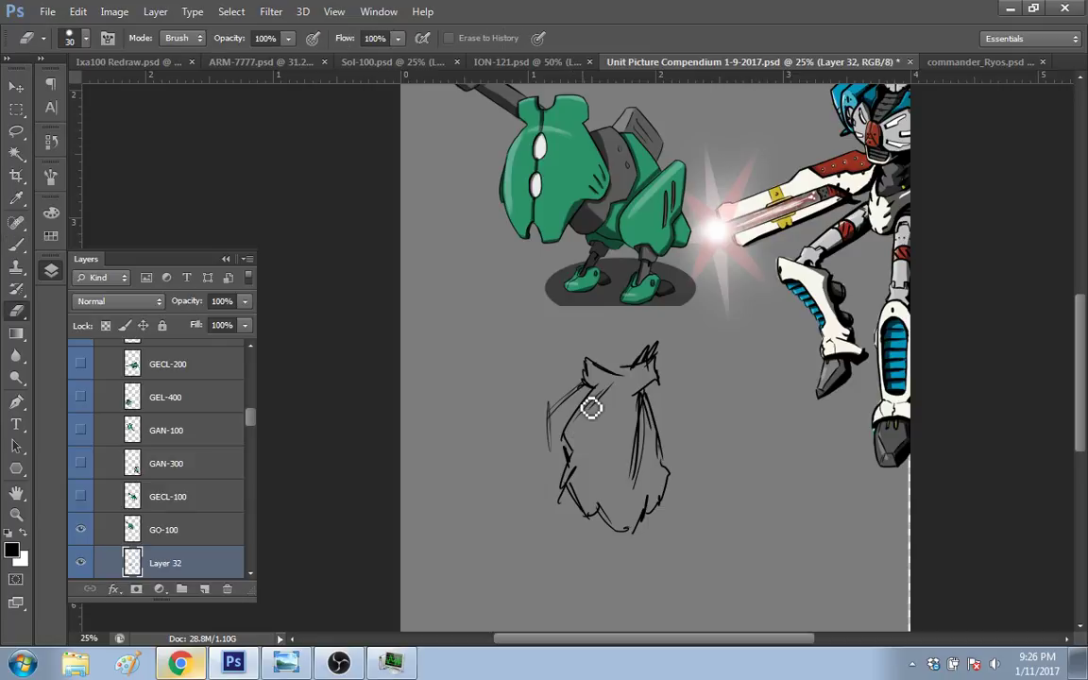
left_click_drag(591, 409, 562, 412)
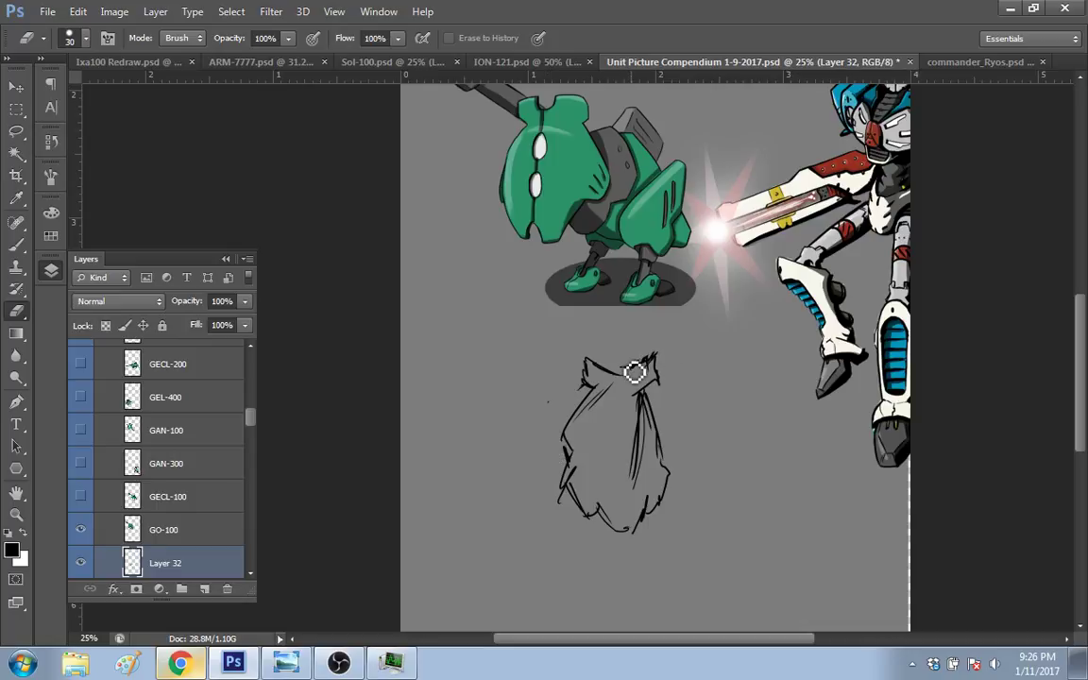
mouse_move(643, 370)
left_mouse_down()
mouse_move(631, 425)
mouse_move(653, 488)
mouse_move(640, 399)
mouse_move(663, 478)
mouse_move(654, 412)
mouse_move(658, 484)
mouse_move(653, 399)
mouse_move(668, 486)
left_mouse_up()
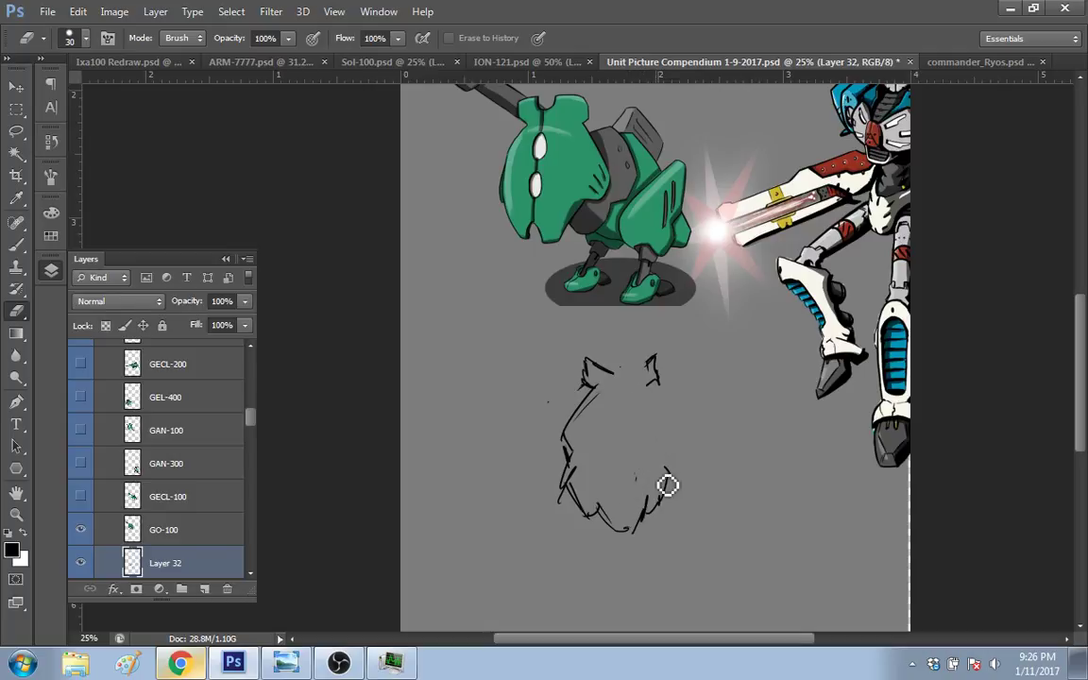
key("b")
mouse_move(651, 456)
left_mouse_down()
mouse_move(660, 499)
mouse_move(665, 465)
left_mouse_up()
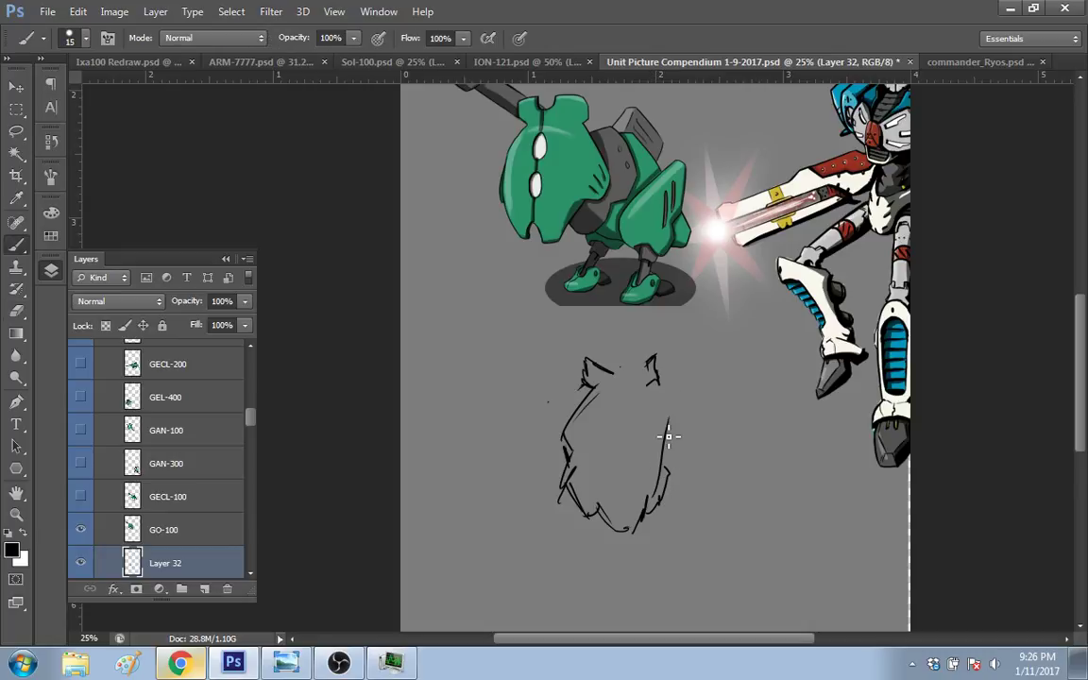
left_click_drag(651, 383, 664, 498)
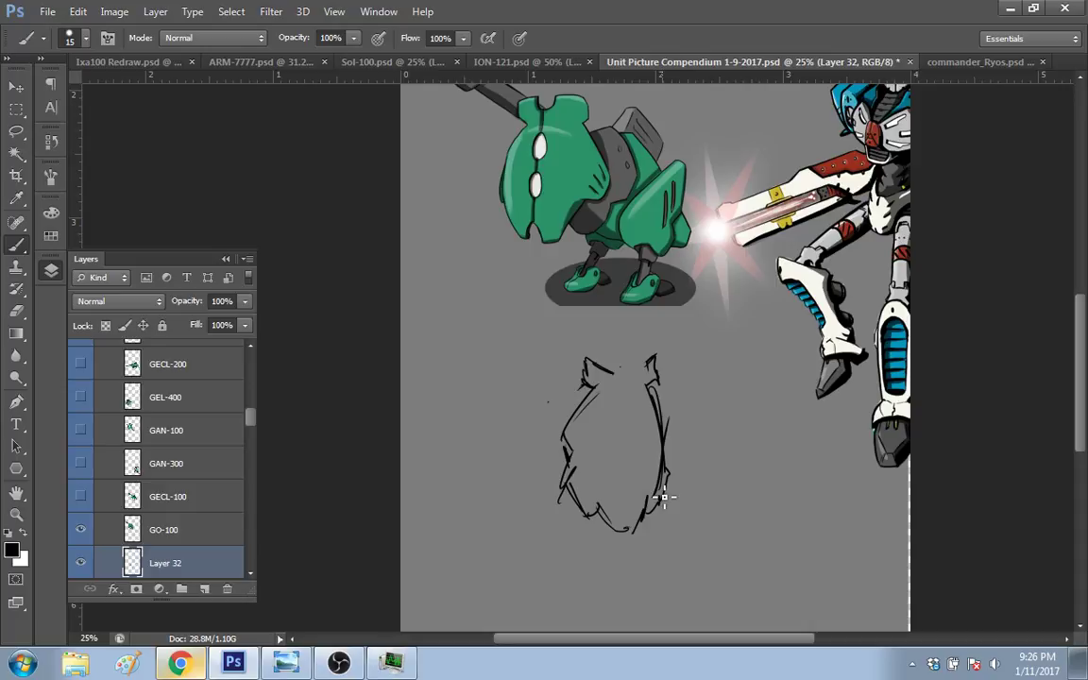
Step: Draw two upright oval eyes, one above the other, near the right edge of the head
mouse_move(629, 454)
left_mouse_down()
mouse_move(622, 477)
mouse_move(631, 453)
left_mouse_up()
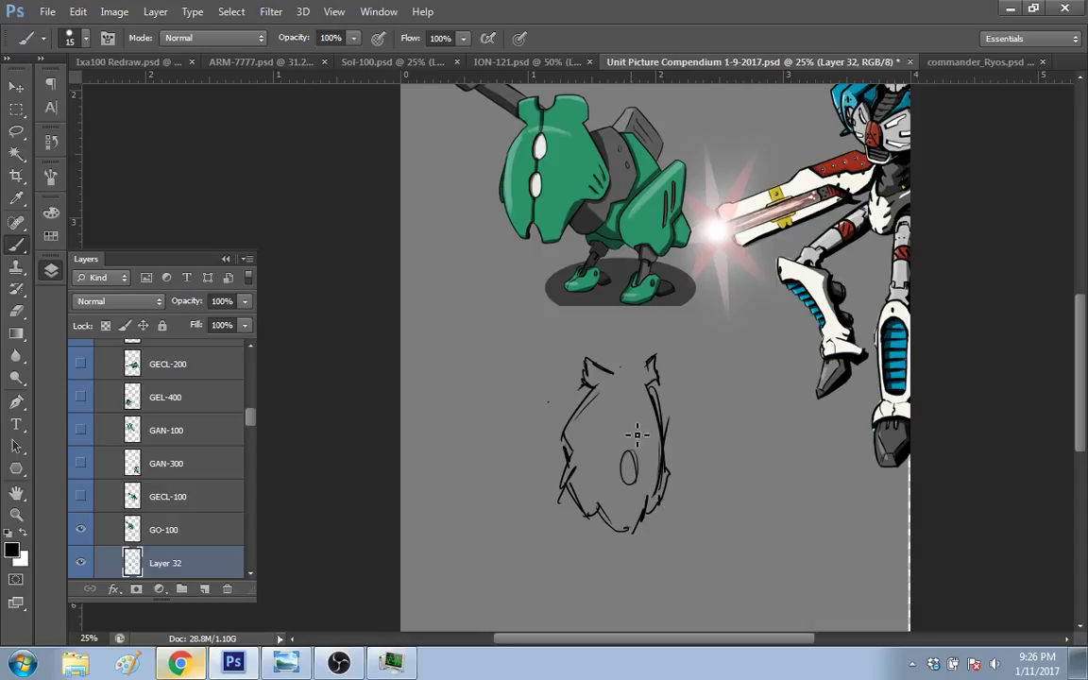
key("ctrl+z")
left_click_drag(638, 457, 640, 463)
left_click_drag(634, 409, 633, 412)
Step: Erase the head's horned crest and redraw it with a wide, blocky left prong and a pointed right prong
key("e")
left_click_drag(604, 364, 593, 413)
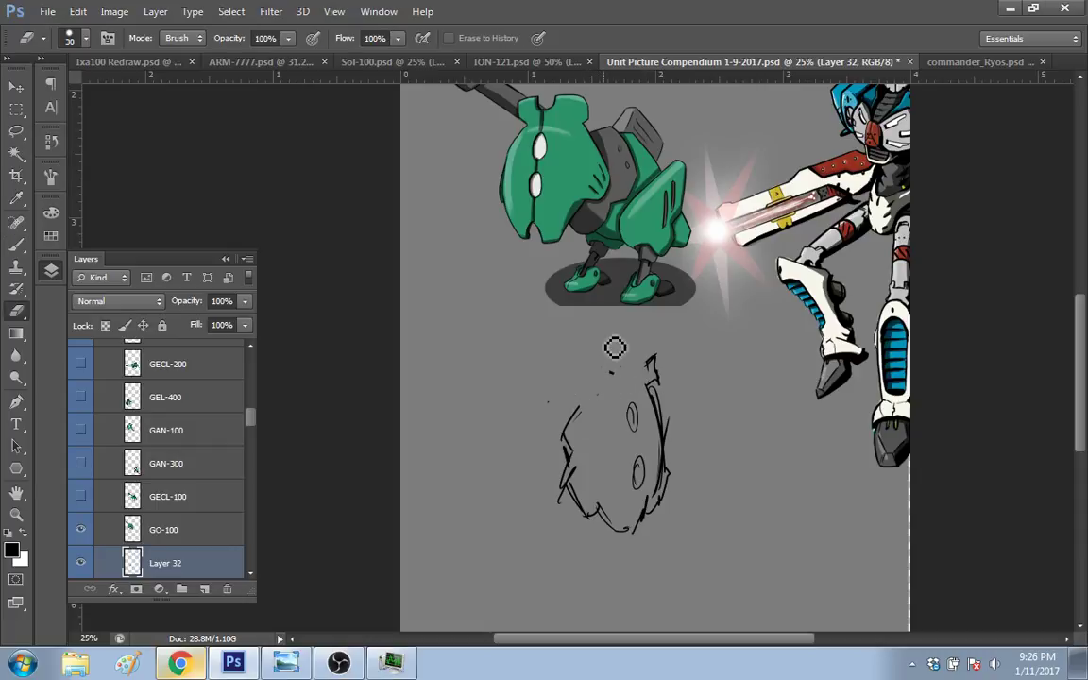
left_click_drag(615, 347, 662, 377)
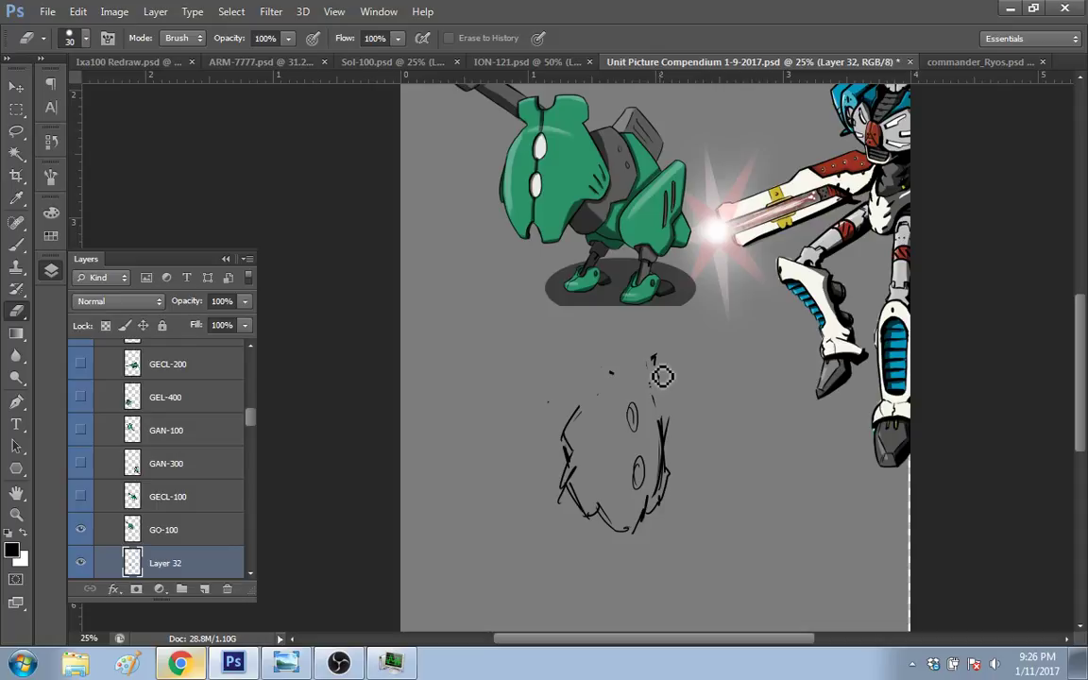
key("b")
left_click_drag(646, 390, 665, 427)
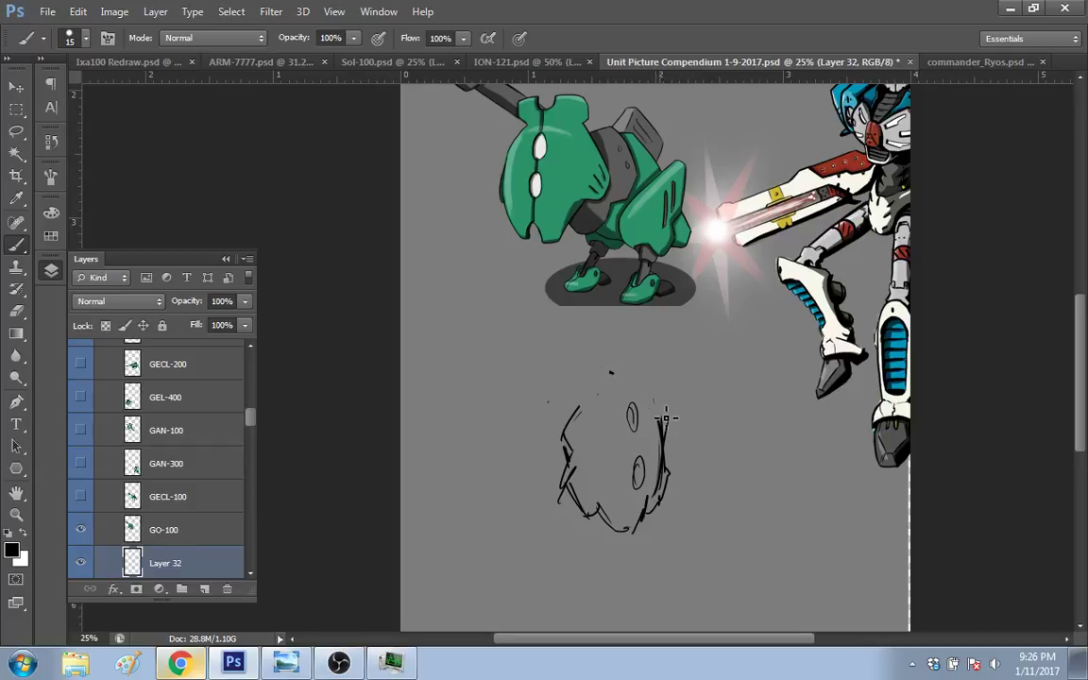
mouse_move(663, 437)
left_mouse_down()
mouse_move(649, 384)
mouse_move(580, 408)
mouse_move(566, 366)
mouse_move(624, 364)
mouse_move(658, 388)
left_mouse_up()
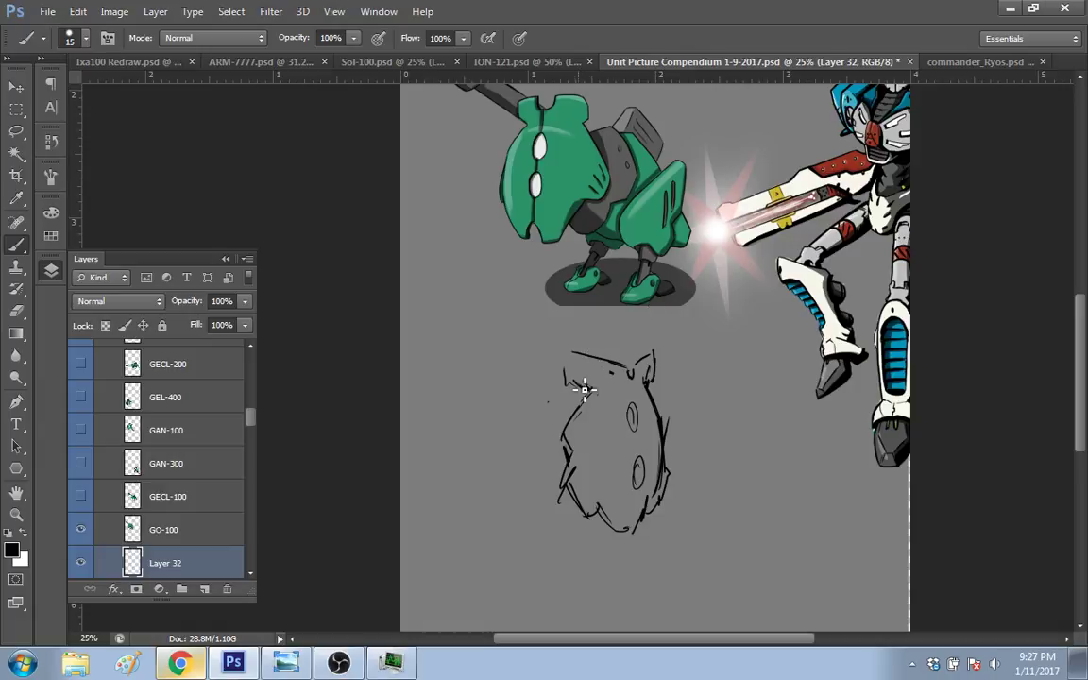
left_click_drag(572, 388, 566, 355)
key("e")
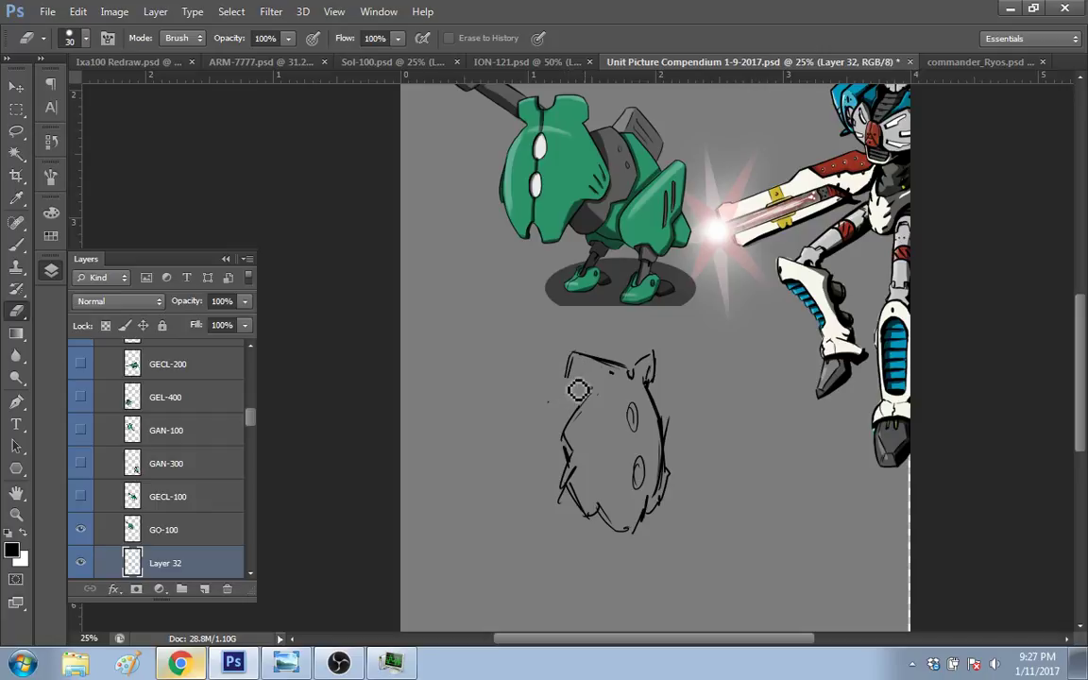
key("b")
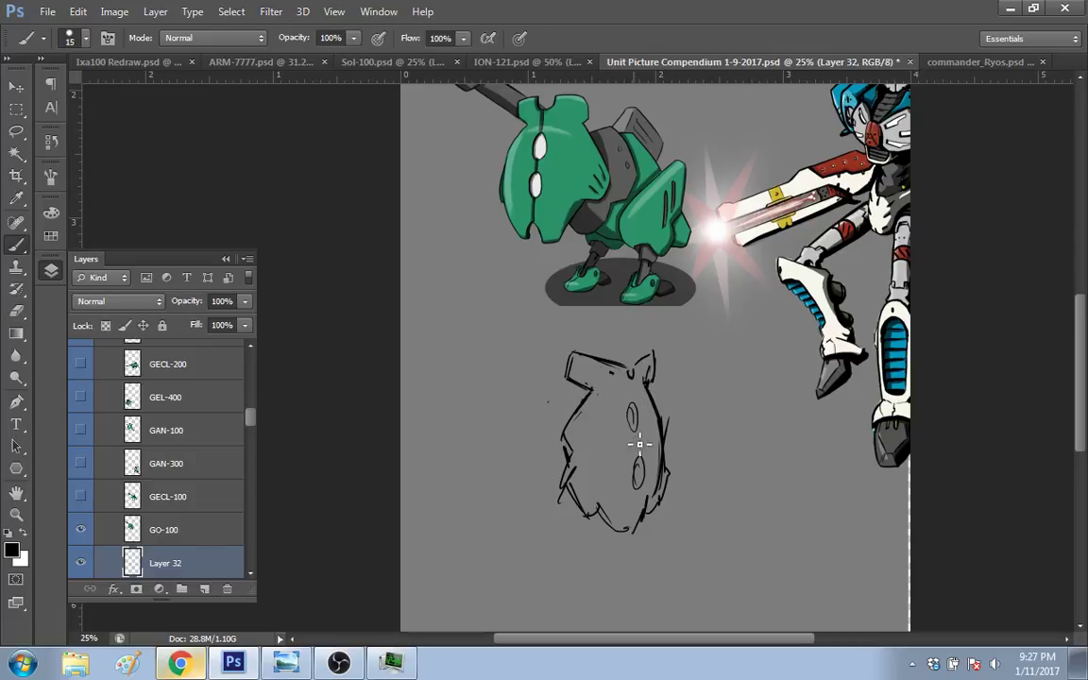
Step: Redraw the bottom of the jaw as a smooth curve and clean up the head's notched left edge
left_click_drag(601, 515, 645, 530)
key("e")
mouse_move(567, 511)
left_mouse_down()
mouse_move(568, 441)
mouse_move(583, 455)
mouse_move(566, 461)
mouse_move(576, 475)
left_mouse_up()
key("b")
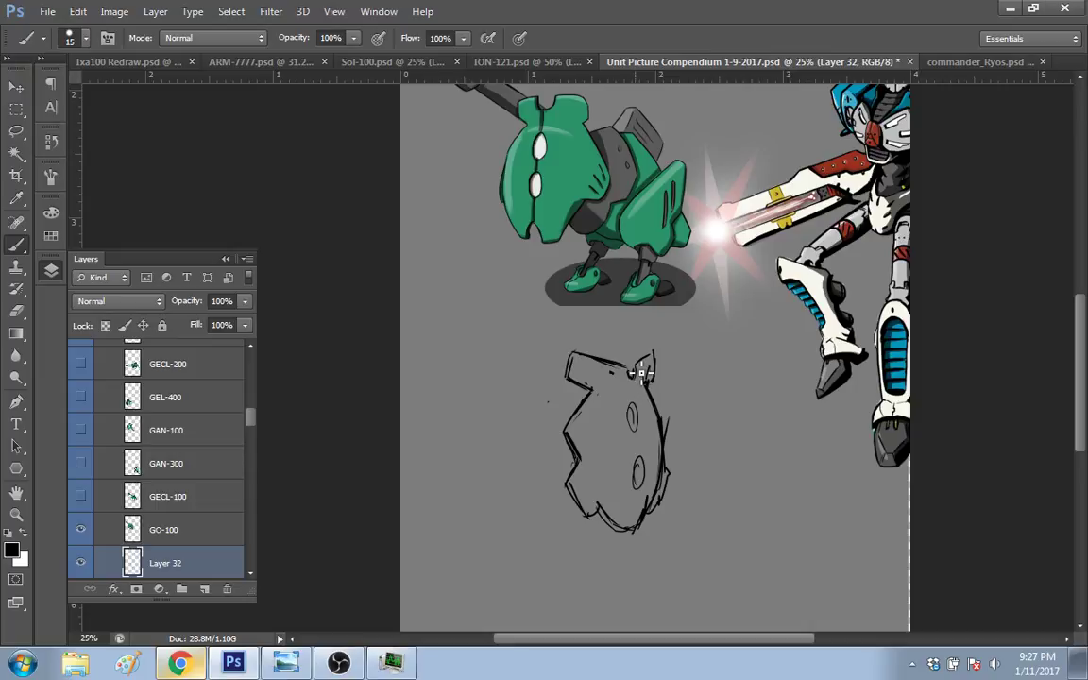
Step: Draw a thin vertical centre line through both eyes and redraw the small cheek plate on the head's lower right edge
left_click_drag(638, 404, 641, 528)
key("e")
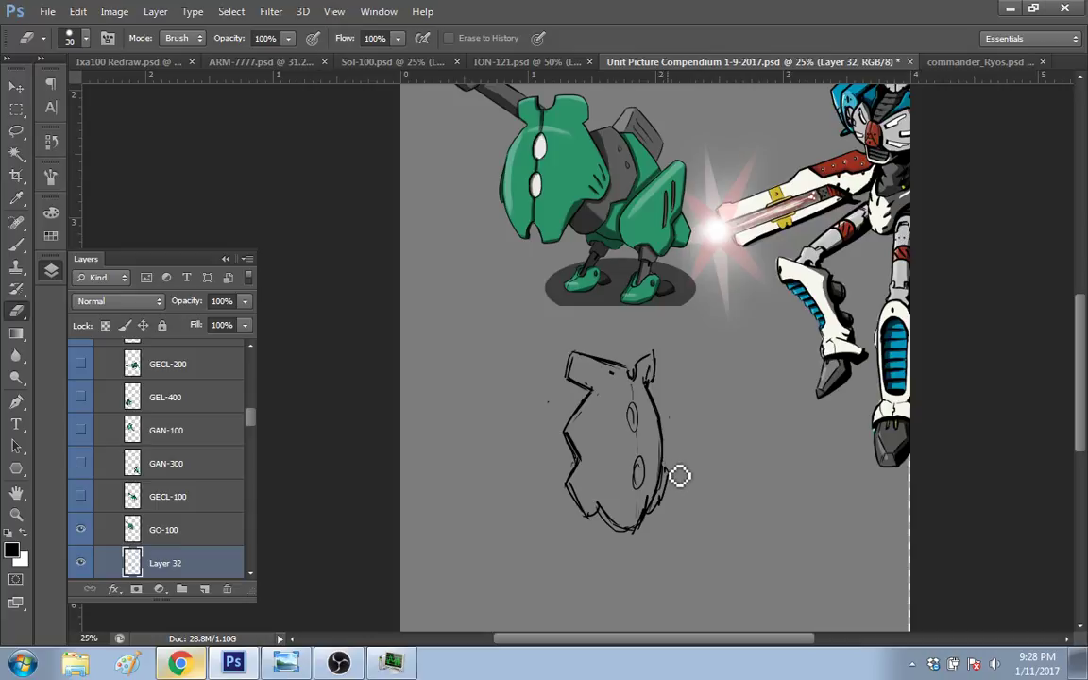
key("b")
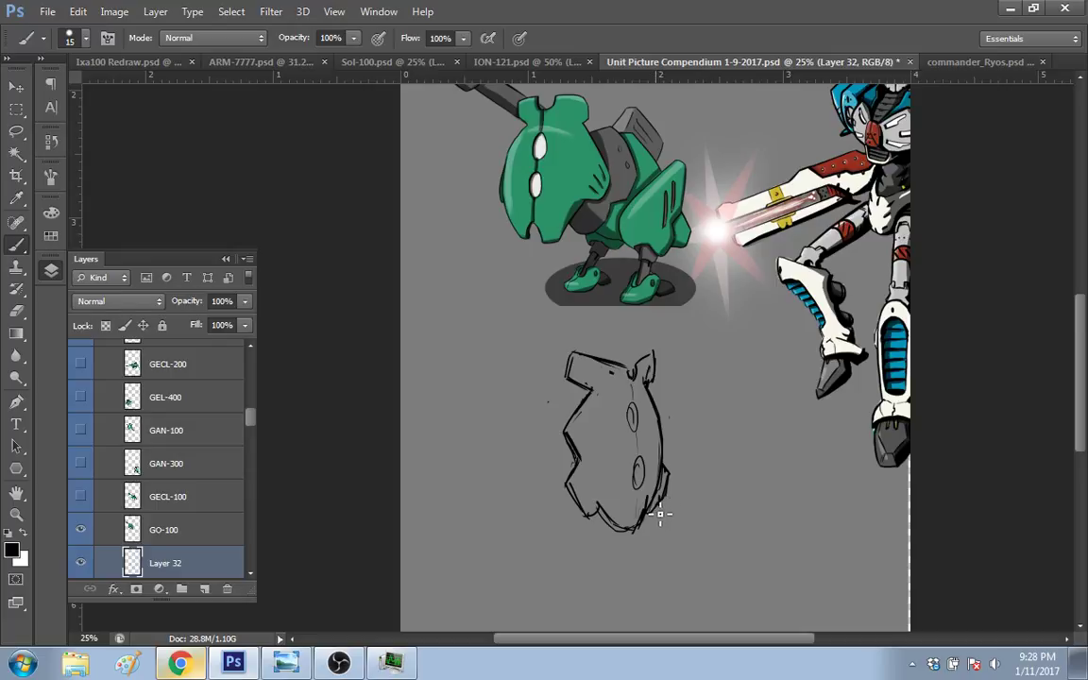
key("e")
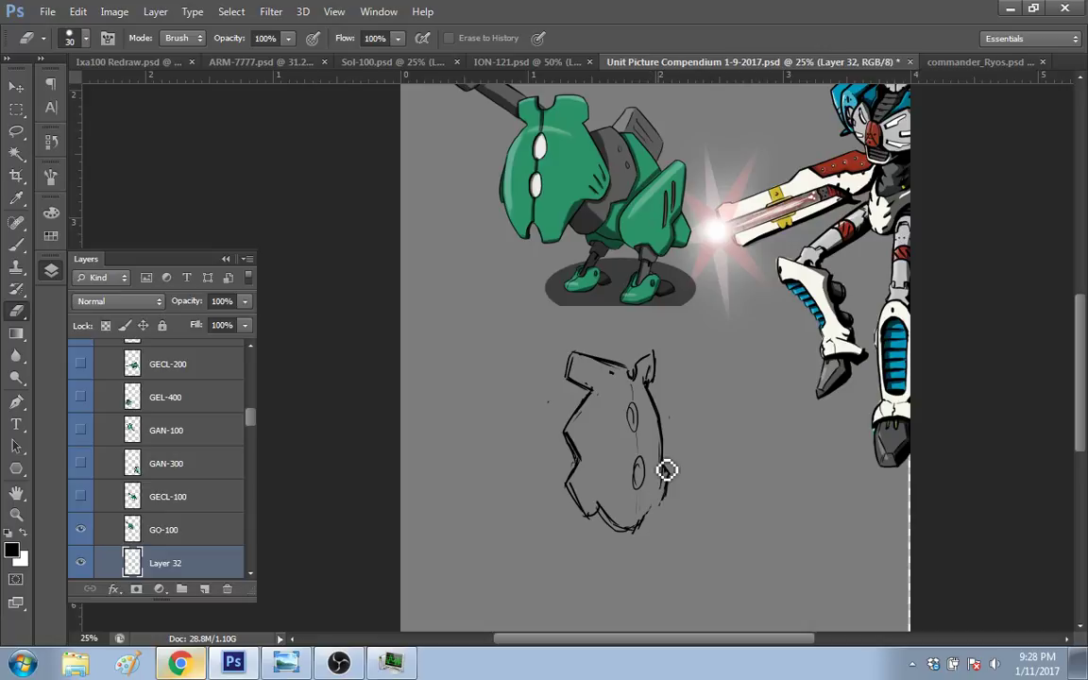
key("b")
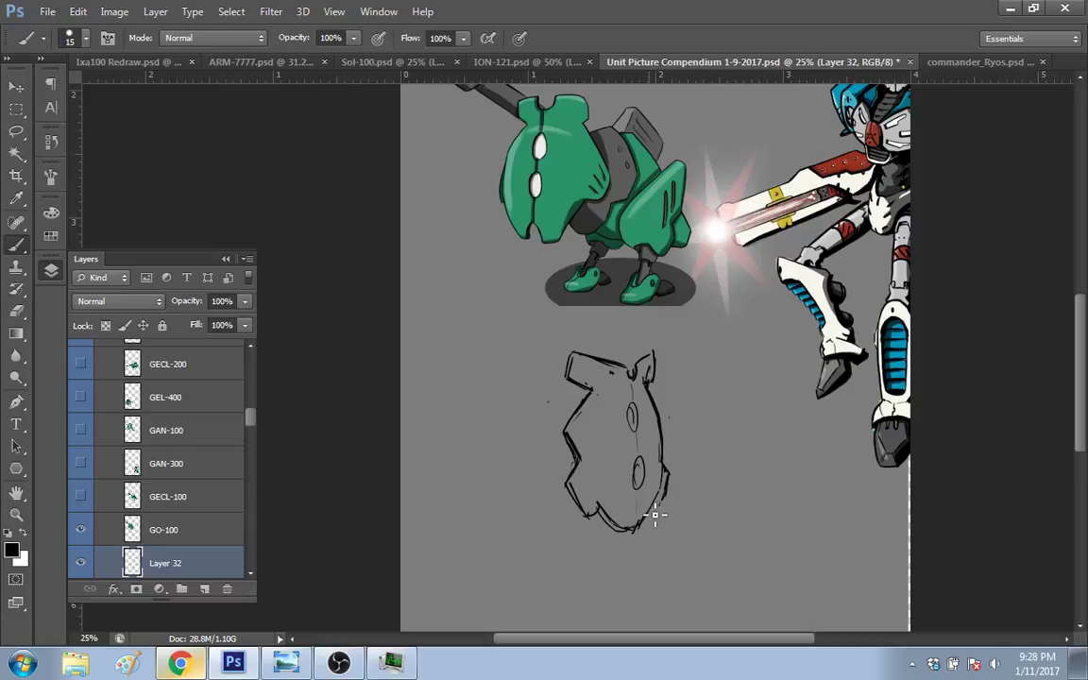
left_click_drag(660, 515, 658, 498)
Step: Clean up the notch in the head's crest and redraw the outline of the pointed right prong
key("e")
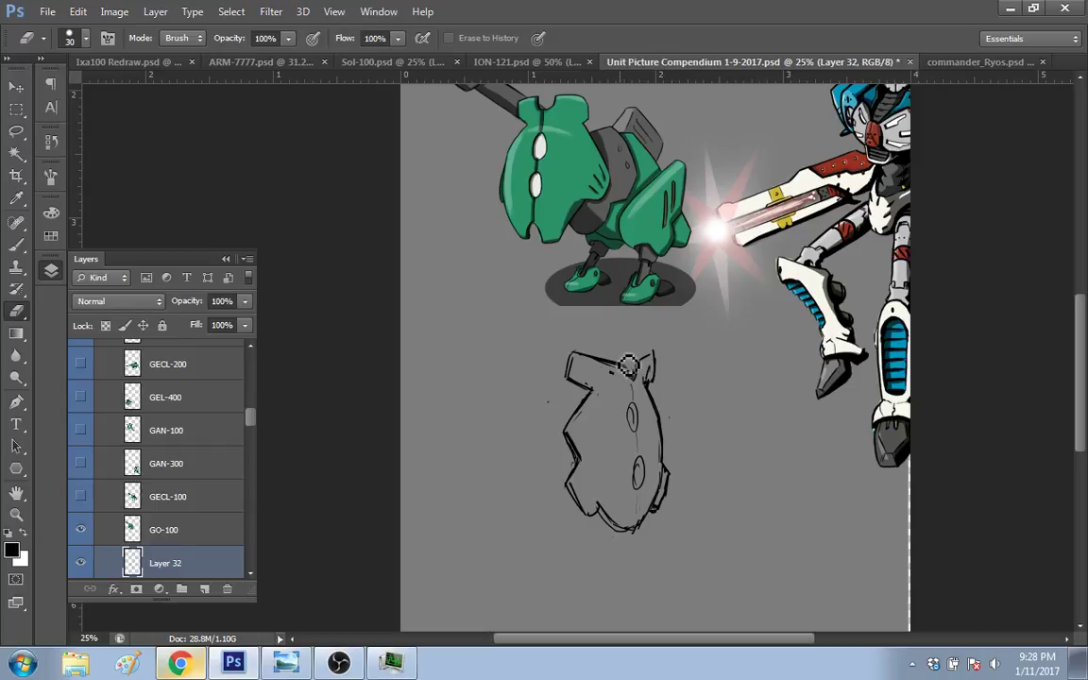
key("b")
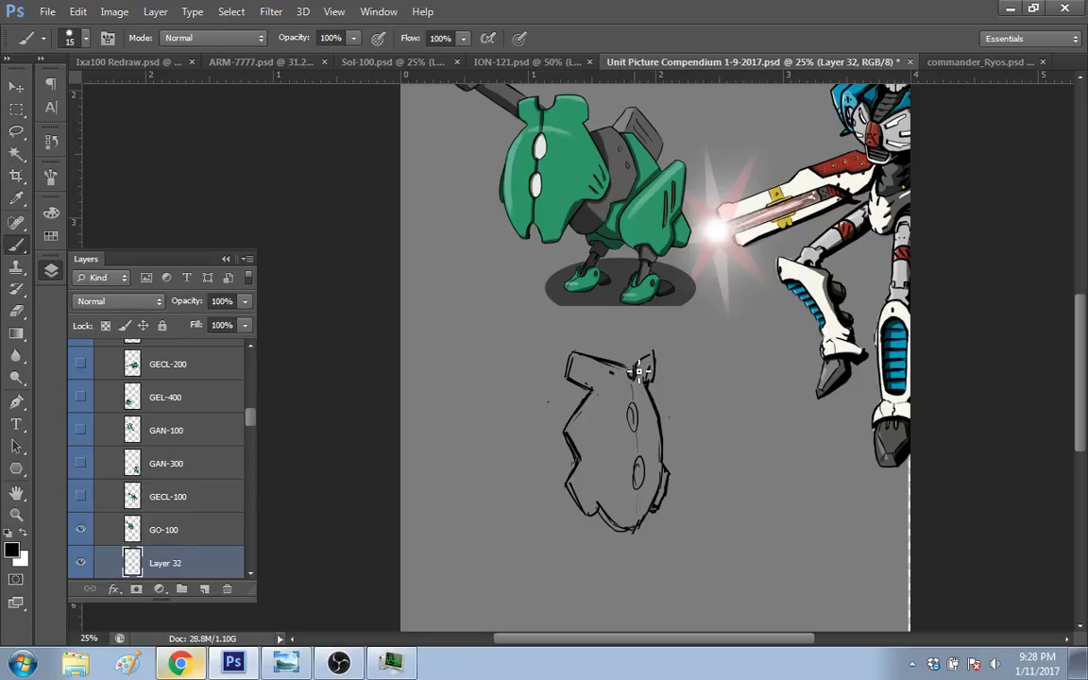
left_click_drag(640, 370, 655, 367)
Step: Erase the doubled lines at the bottom of the jaw and redraw it as a single clean curve
key("e")
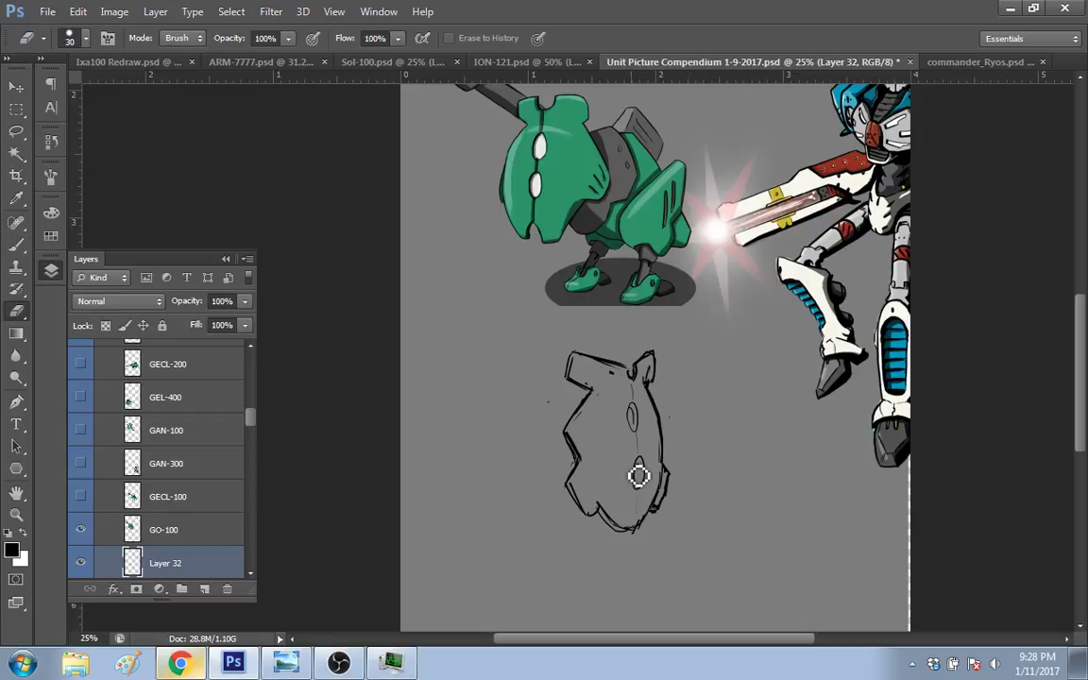
key("b")
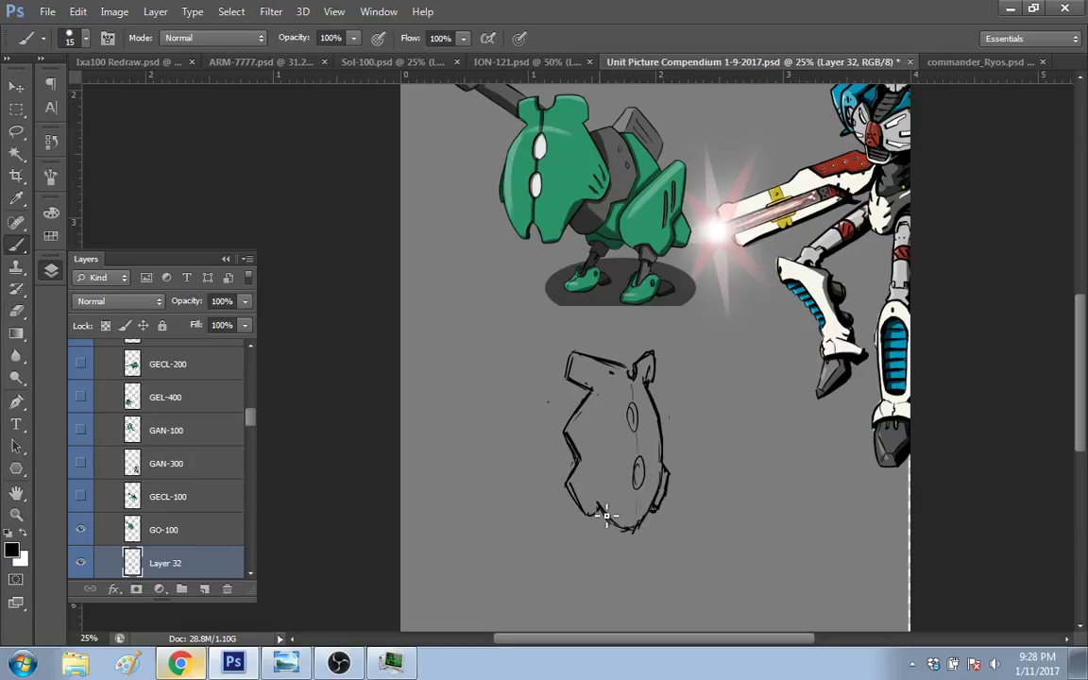
key("e")
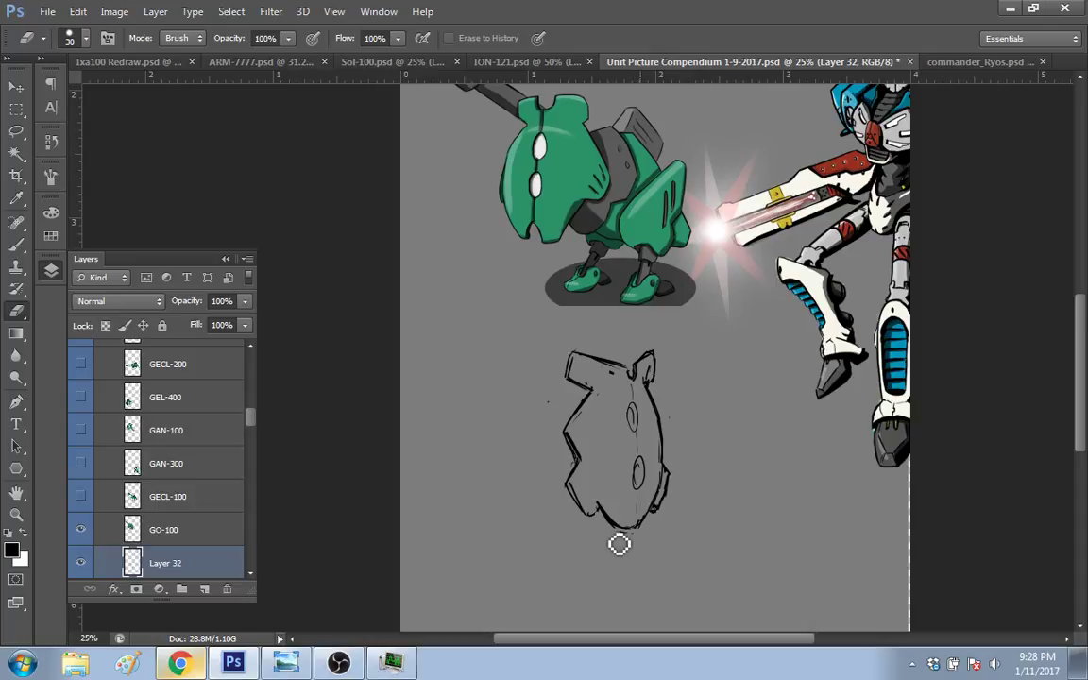
key("b")
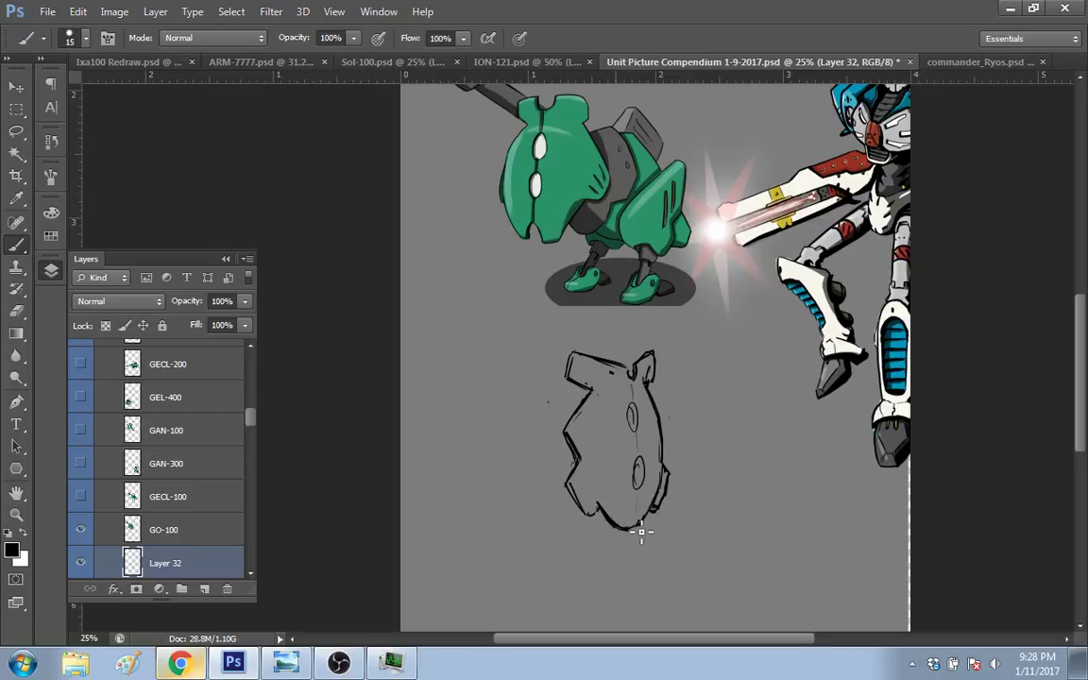
Step: Add short hatch marks to the lower left jaw and the right cheek plate, and trim the plate's outline
mouse_move(578, 482)
left_mouse_down()
mouse_move(583, 494)
mouse_move(590, 486)
left_mouse_up()
key("e")
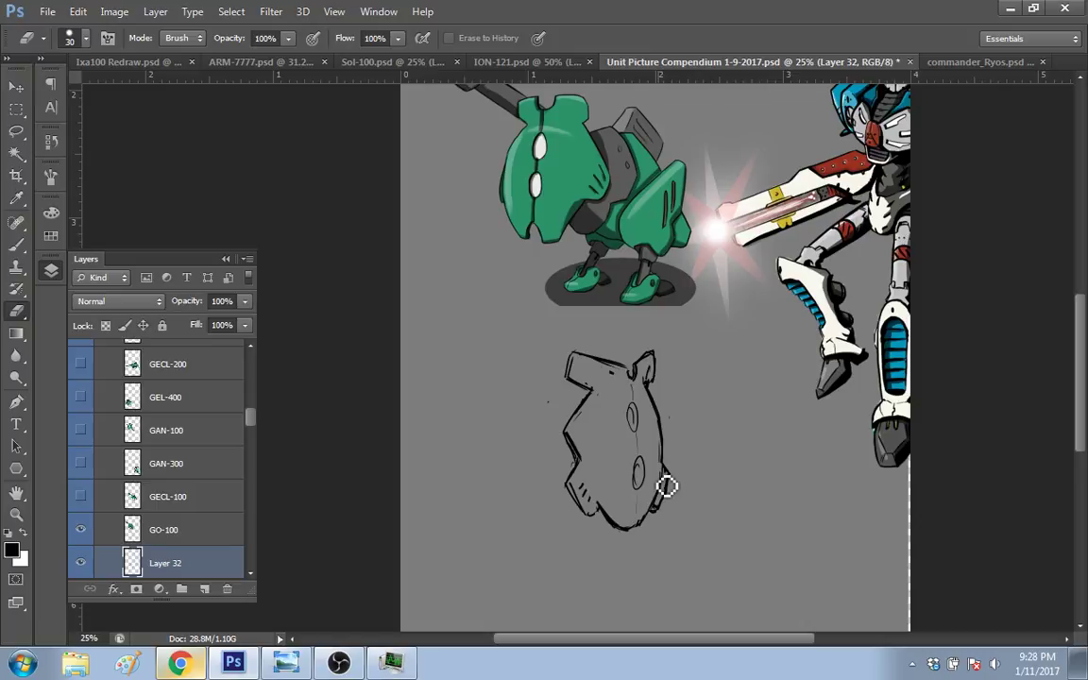
key("b")
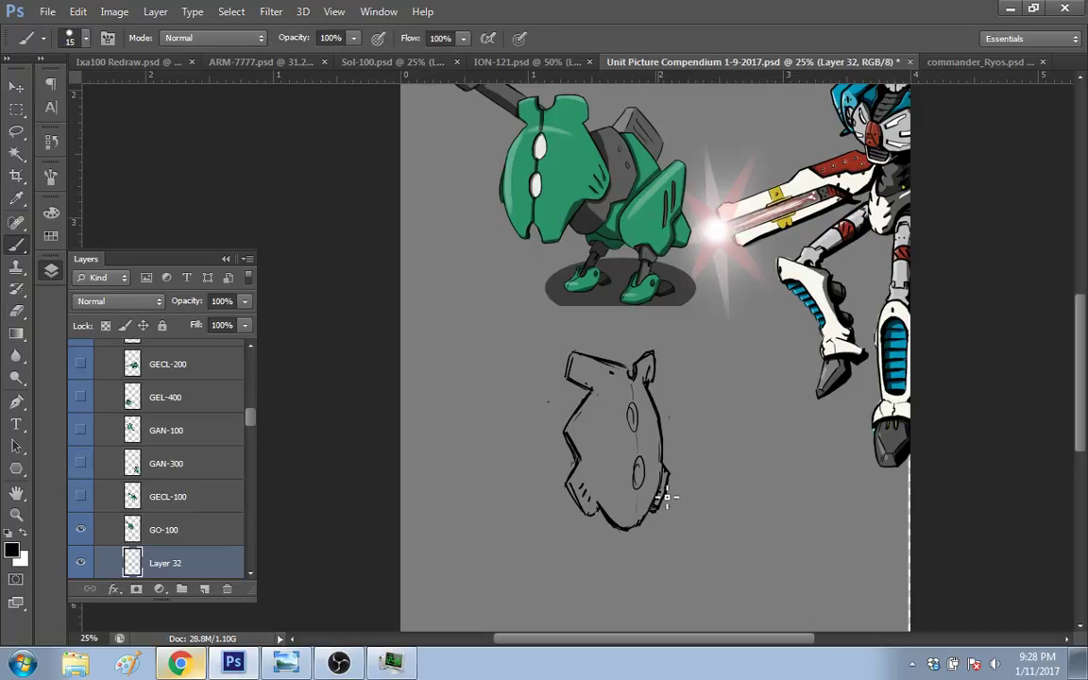
key("e")
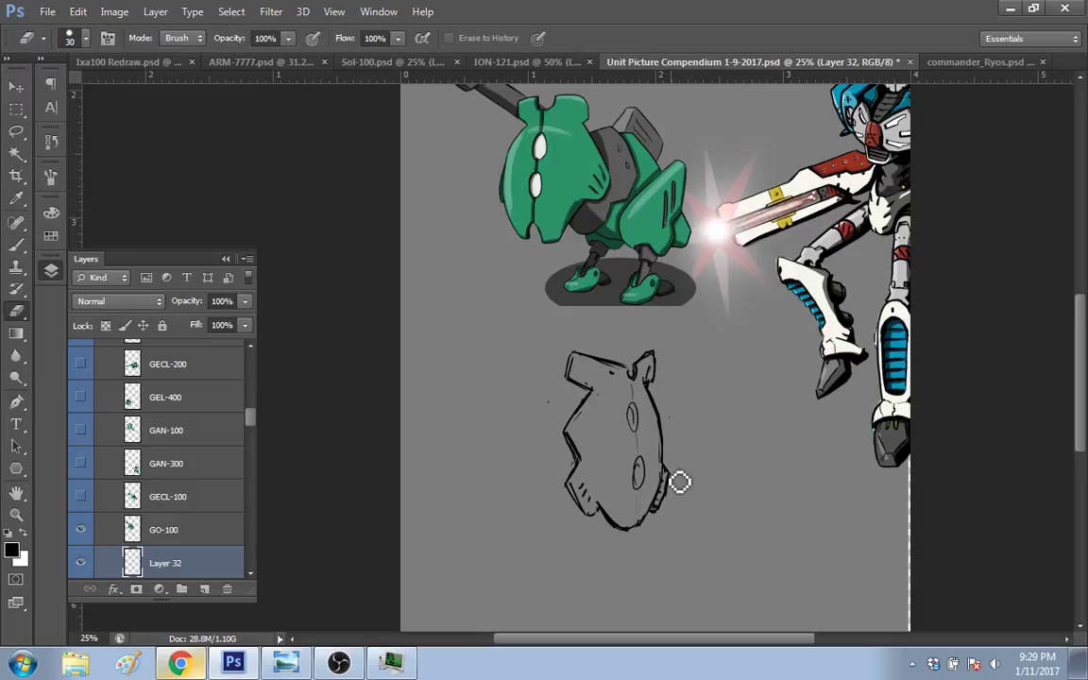
key("b")
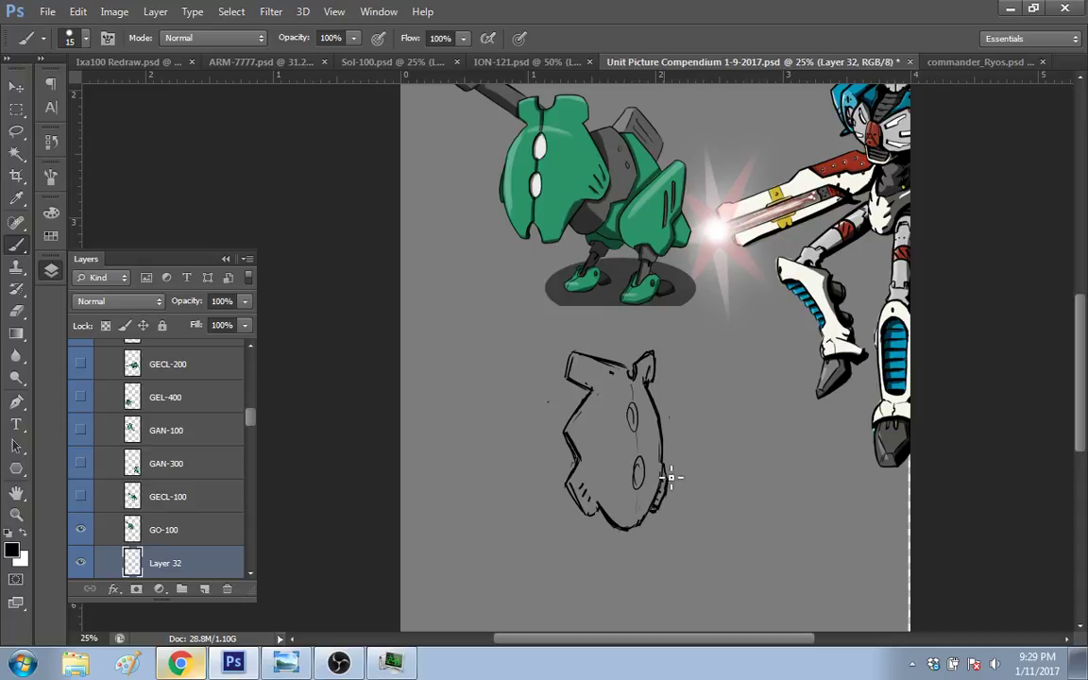
key("e")
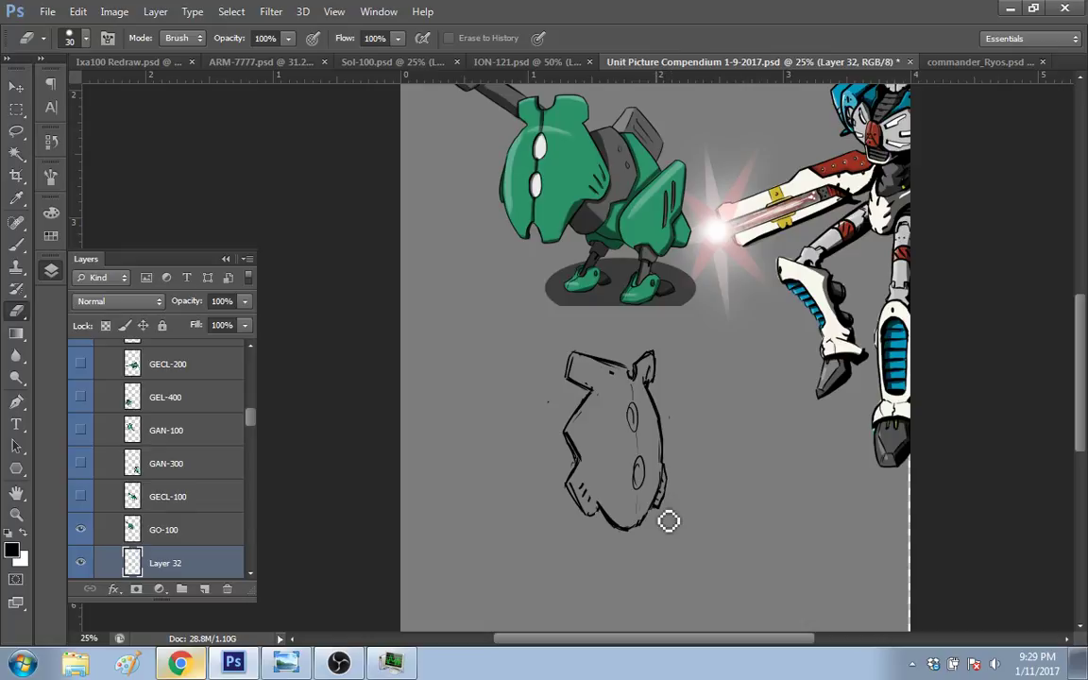
key("b")
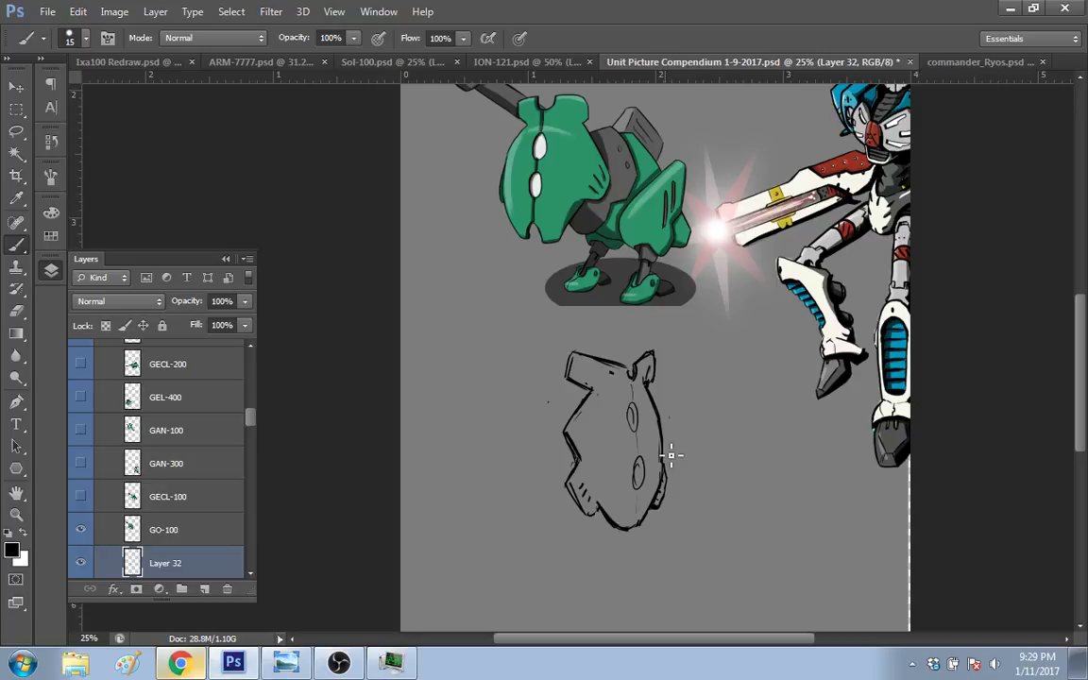
Step: Erase the head's right edge and redraw it as a smooth curve from the right prong down to the cheek plate
key("e")
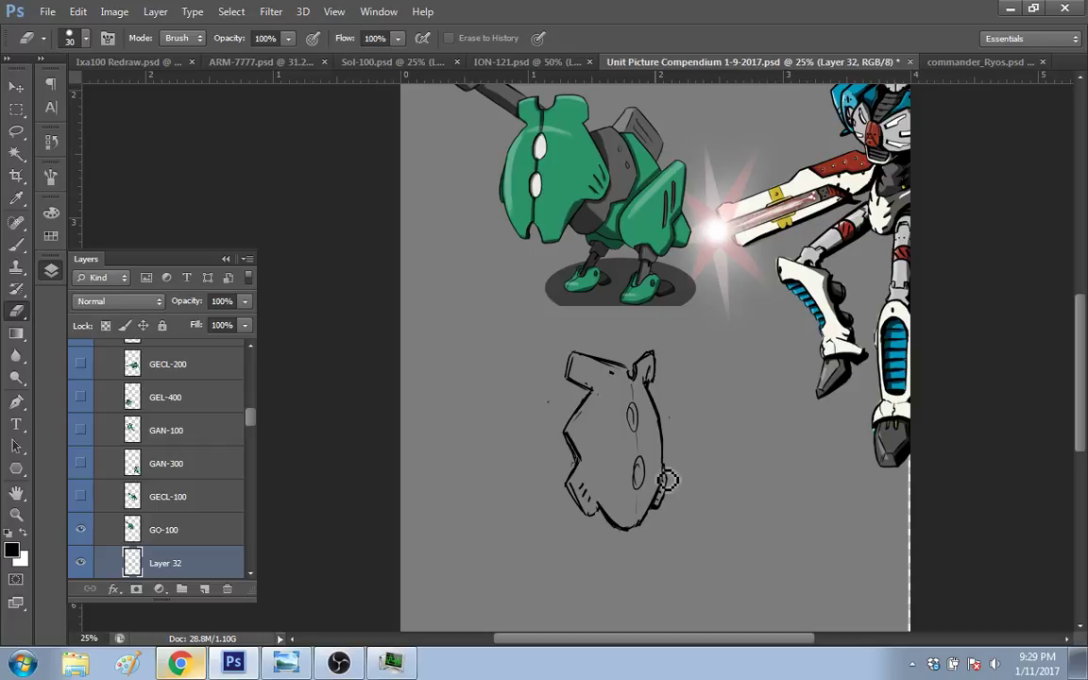
key("b")
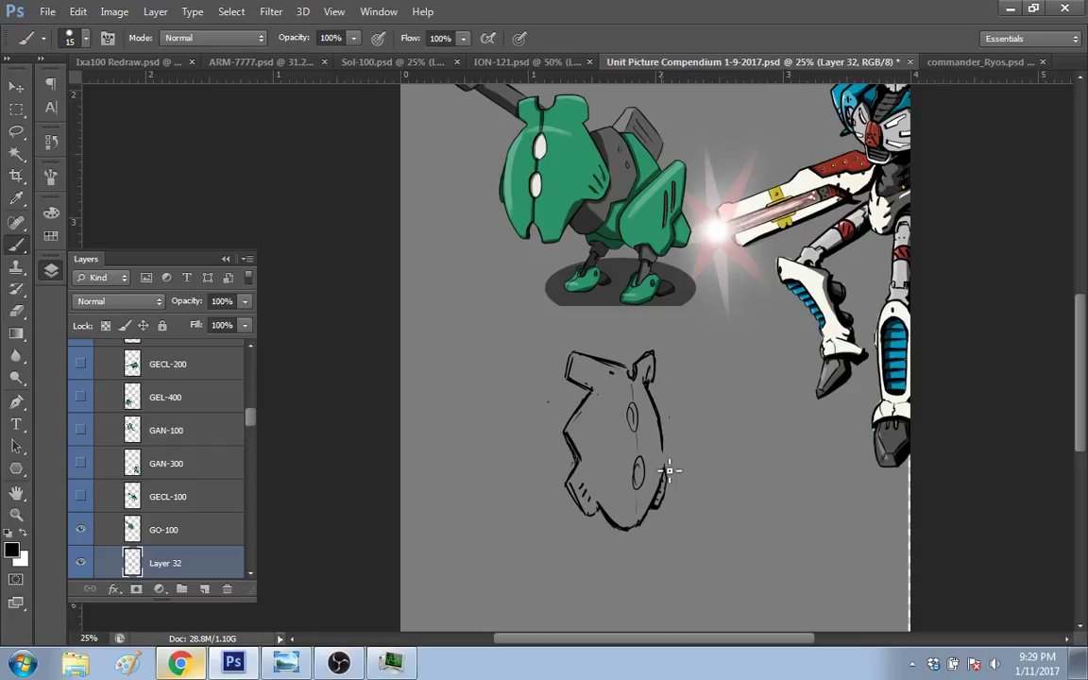
key("e")
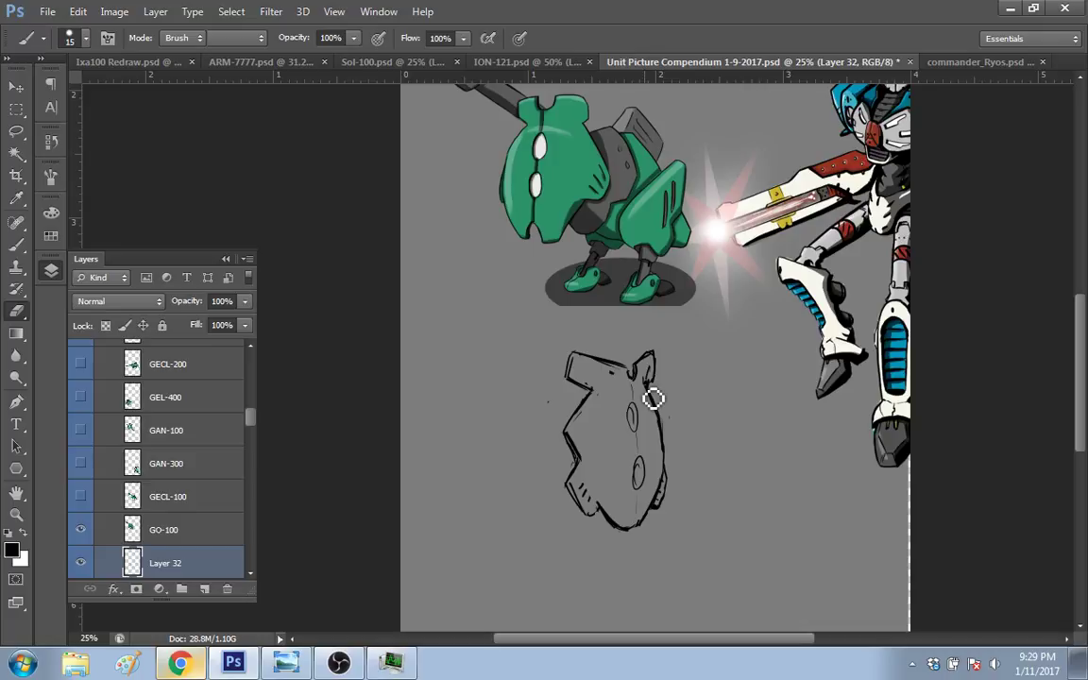
key("e")
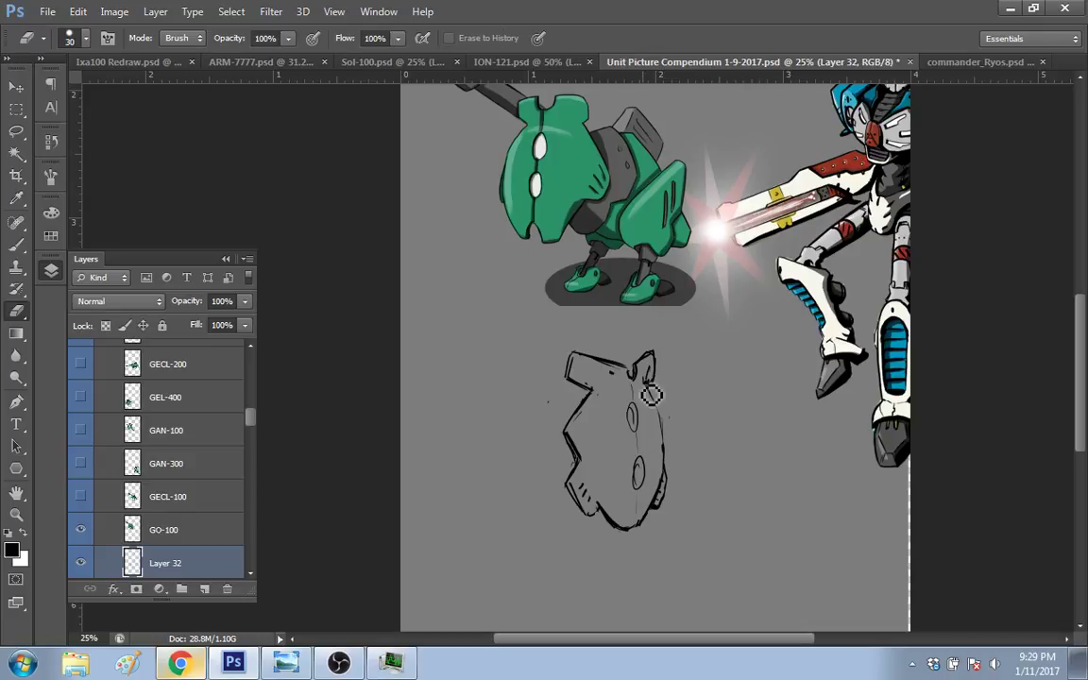
key("b")
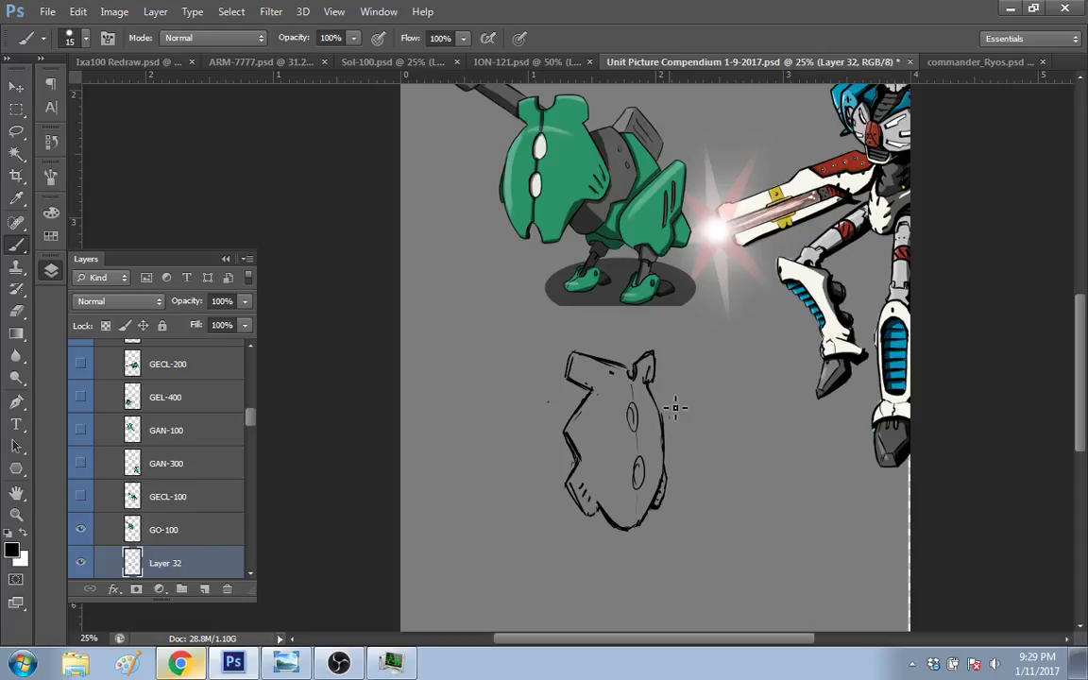
key("e")
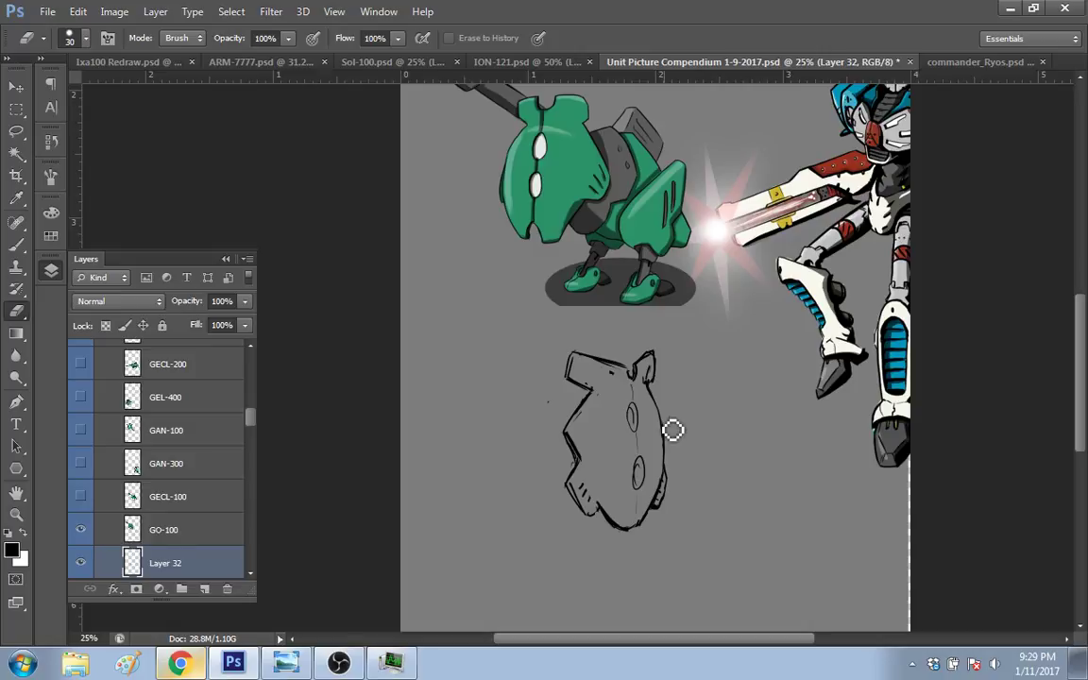
Step: Thicken the outline along the left prong, left edge and jaw, and clean up the notch on the head's left side
key("b")
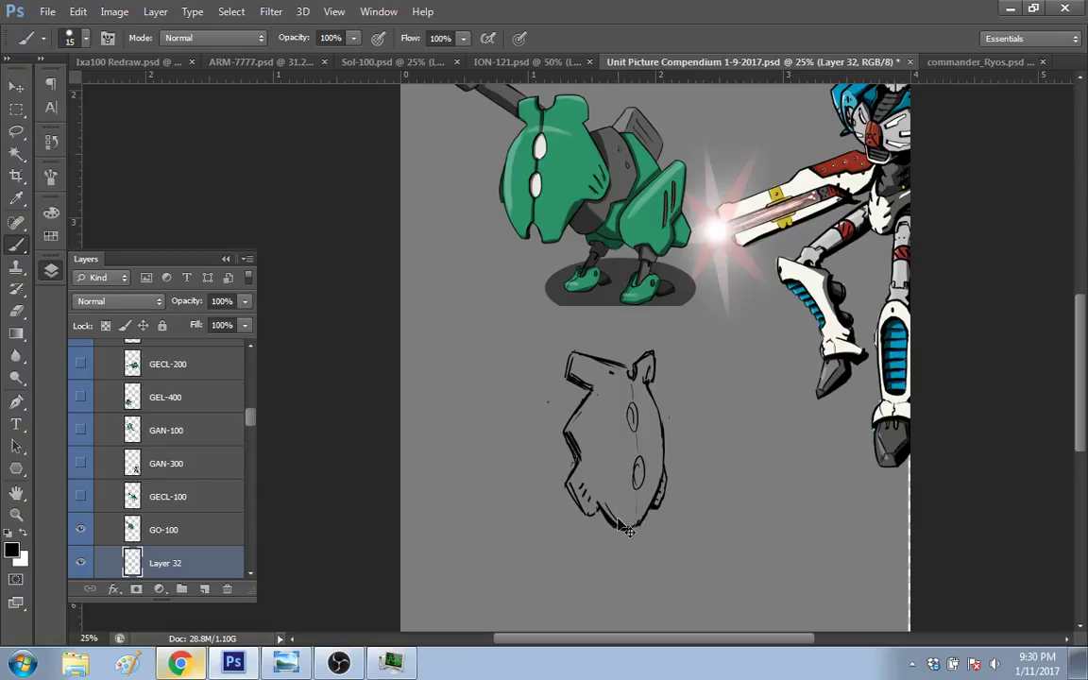
key("e")
mouse_move(573, 494)
left_mouse_down()
mouse_move(588, 513)
mouse_move(579, 472)
mouse_move(594, 455)
left_mouse_up()
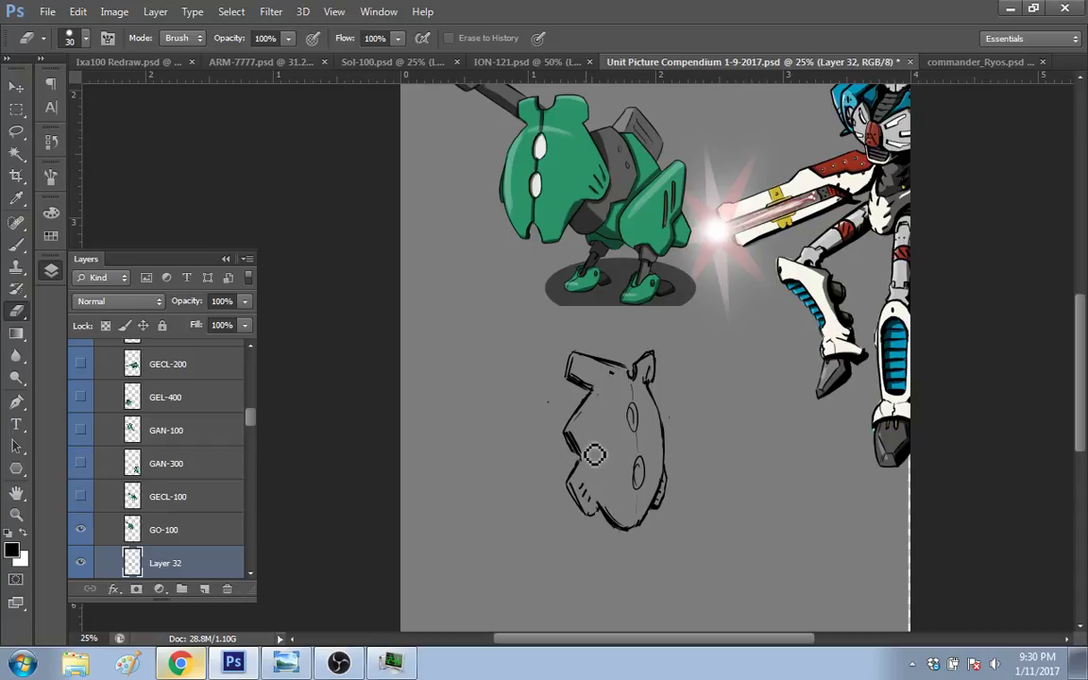
key("b")
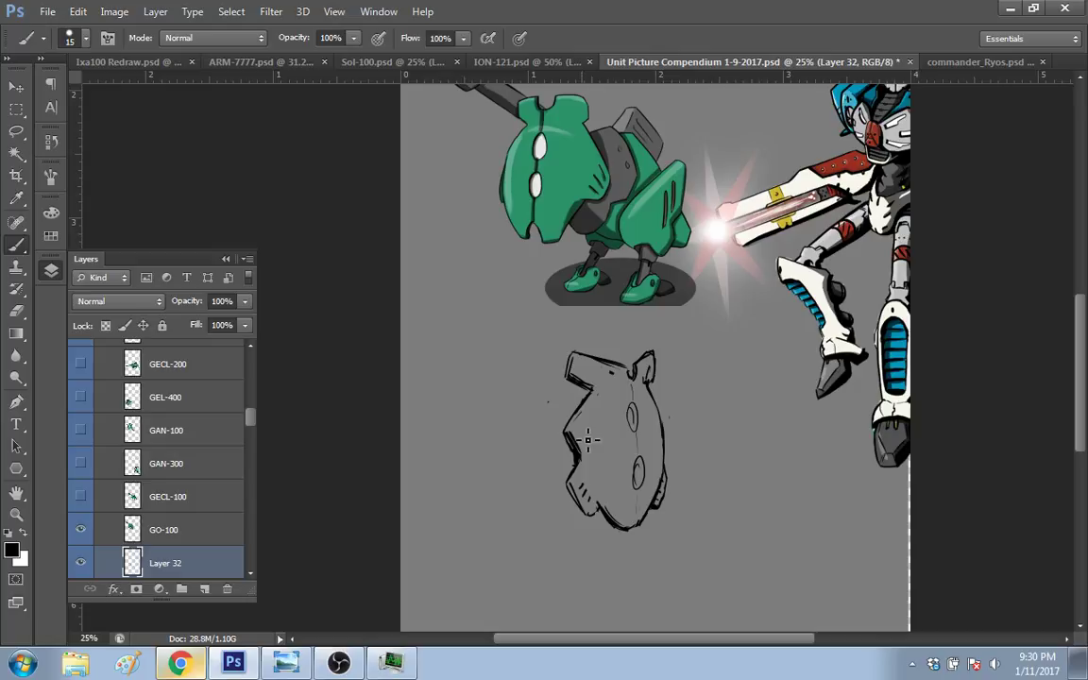
key("e")
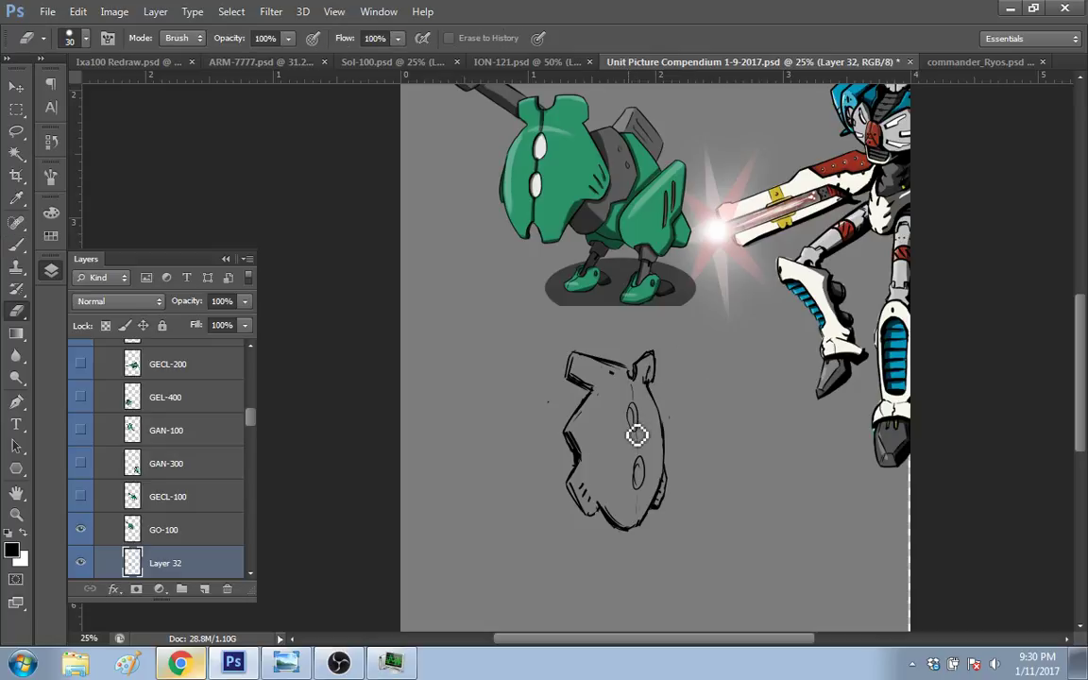
key("l")
mouse_move(635, 432)
left_mouse_down()
mouse_move(627, 406)
mouse_move(642, 461)
mouse_move(639, 452)
left_mouse_up()
key("v")
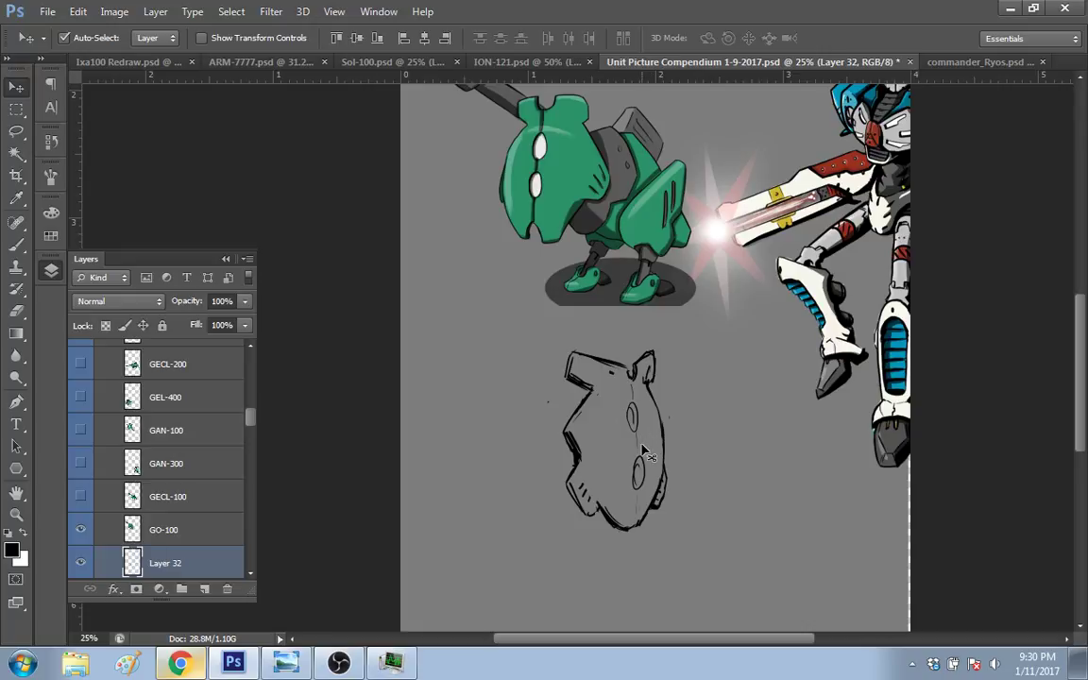
key("e")
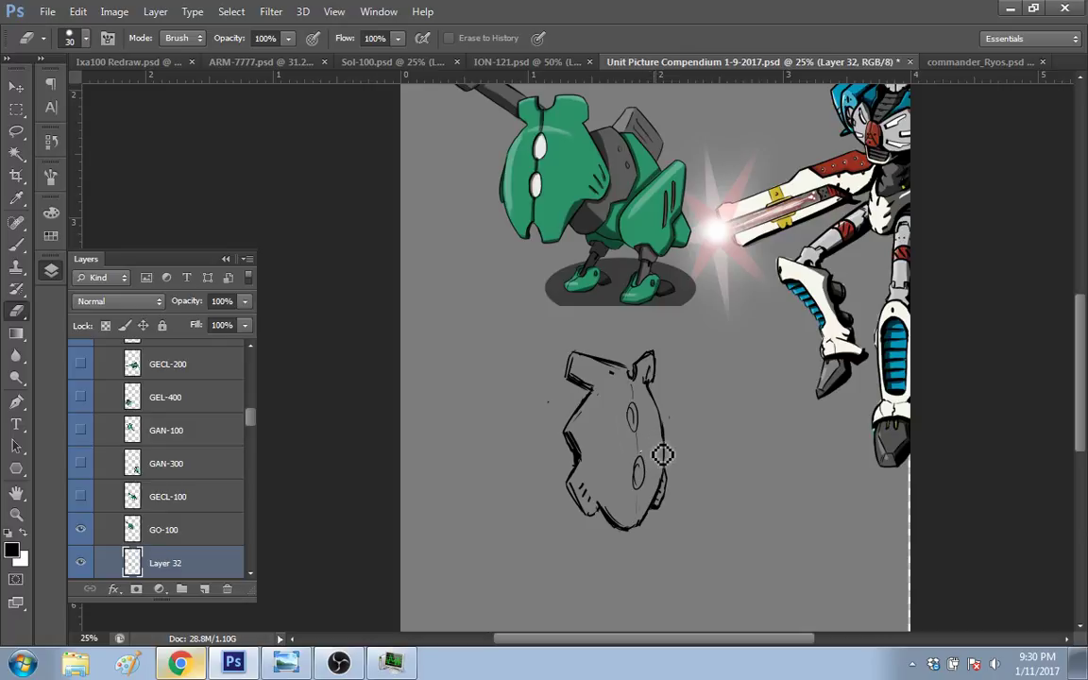
Step: Select the upper eye with the Lasso, nudge it slightly to the right, and deselect it
key("l")
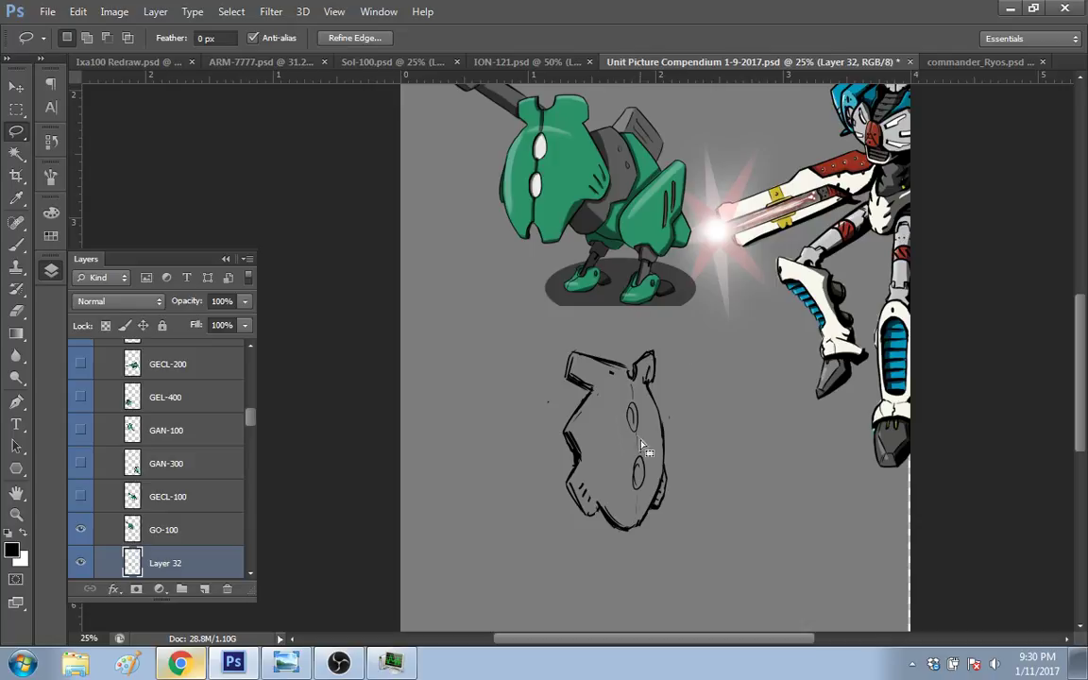
left_click_drag(644, 451, 646, 447)
key("v")
key("Right")
key("Right")
key("Right")
key("Right")
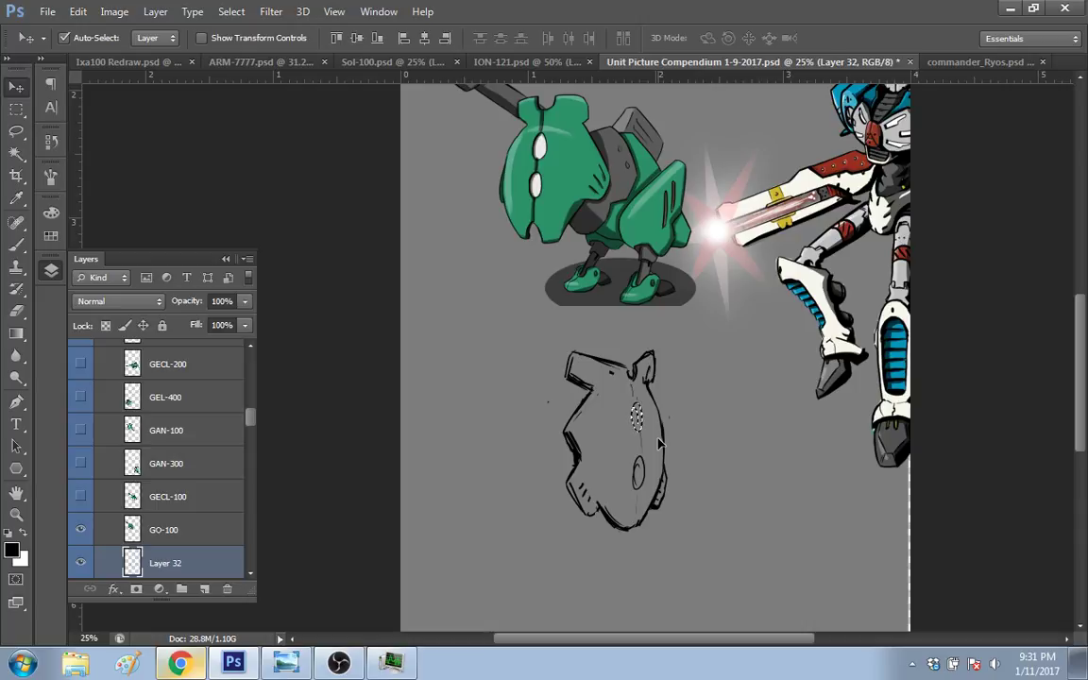
key("m")
left_click(664, 413)
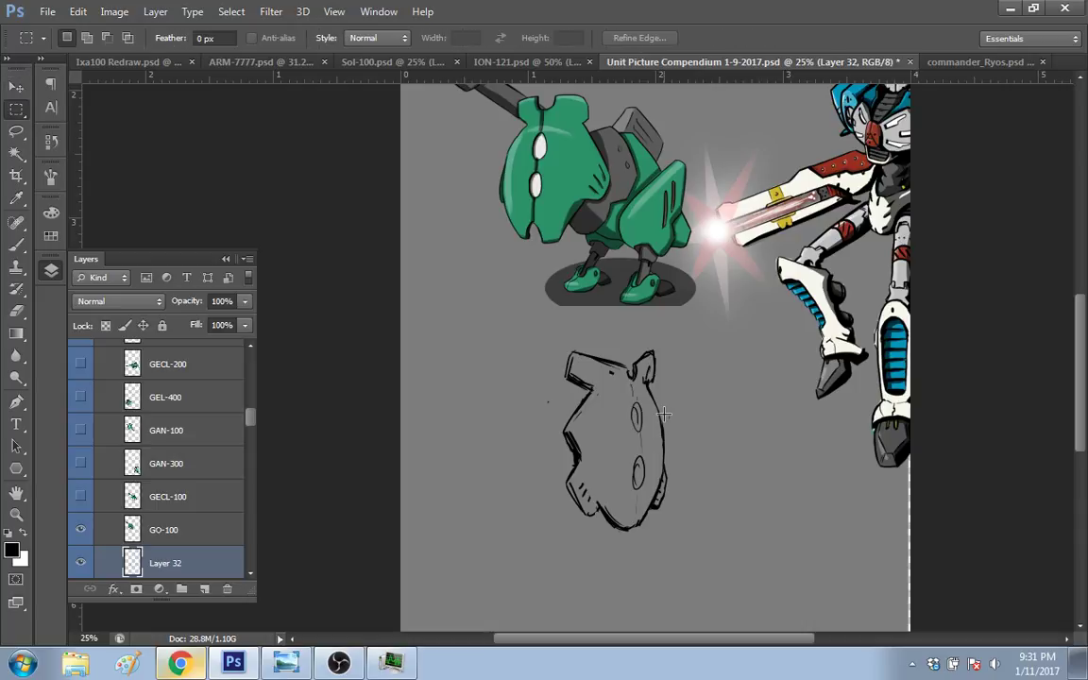
Step: Redraw the centre line between the eyes and down to the jaw, and reshape the notch between the crest's prongs
key("e")
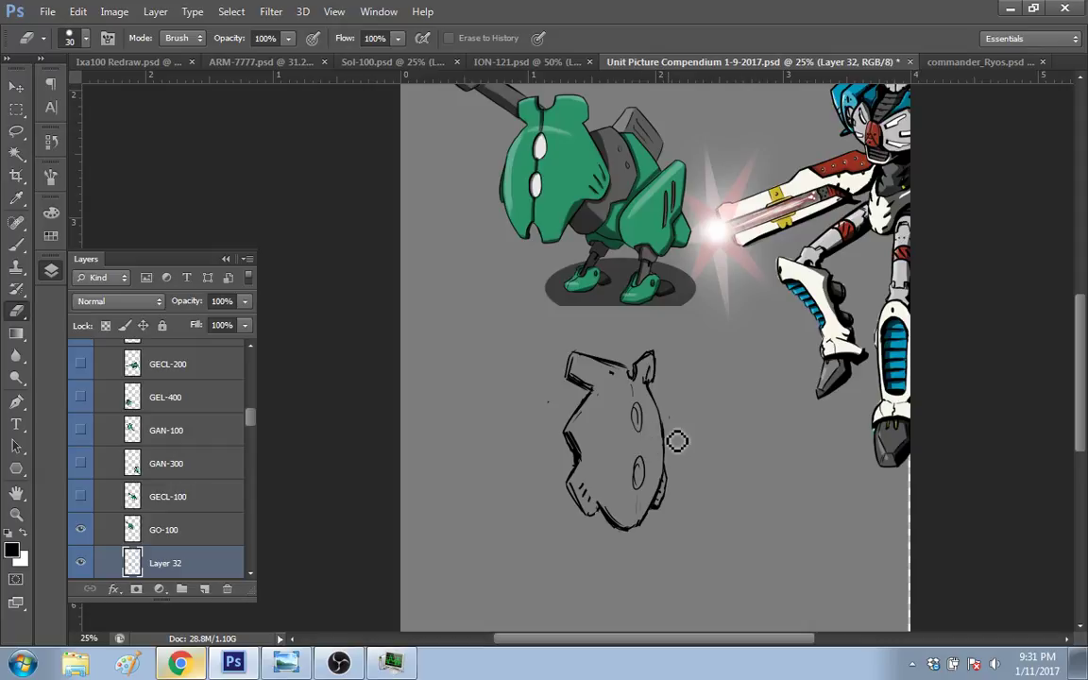
key("b")
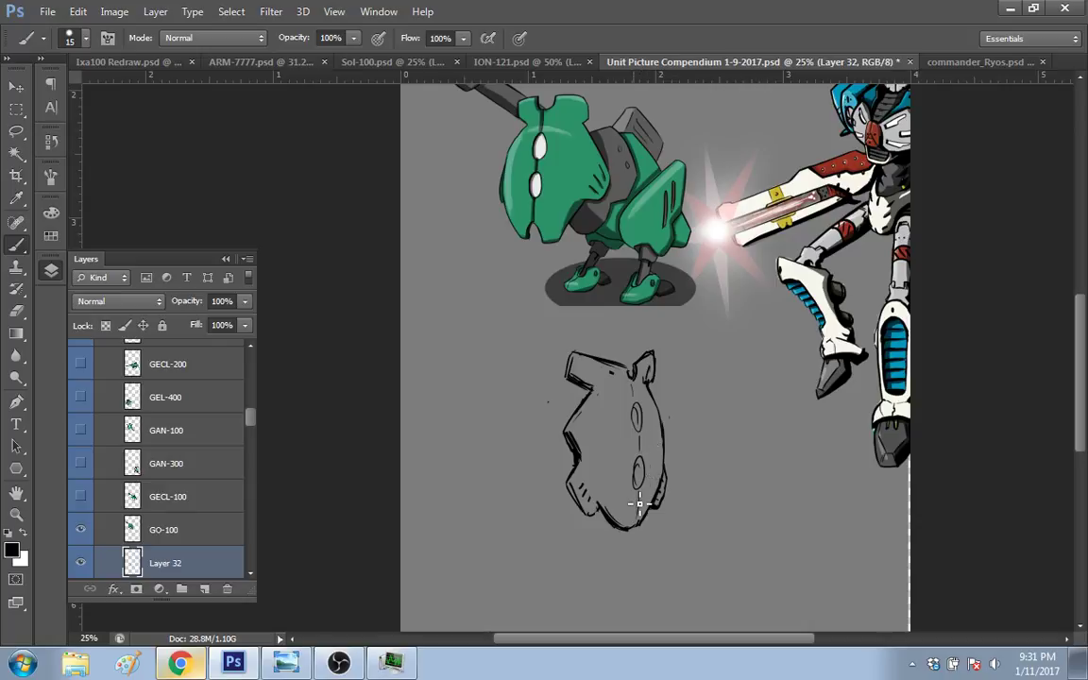
key("e")
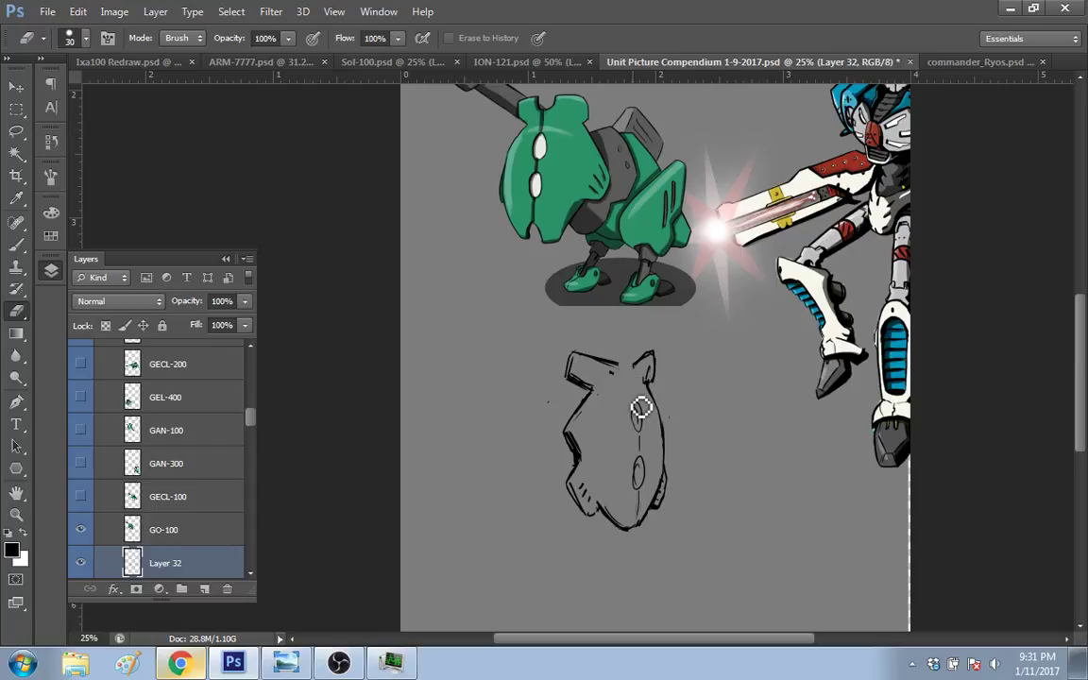
key("b")
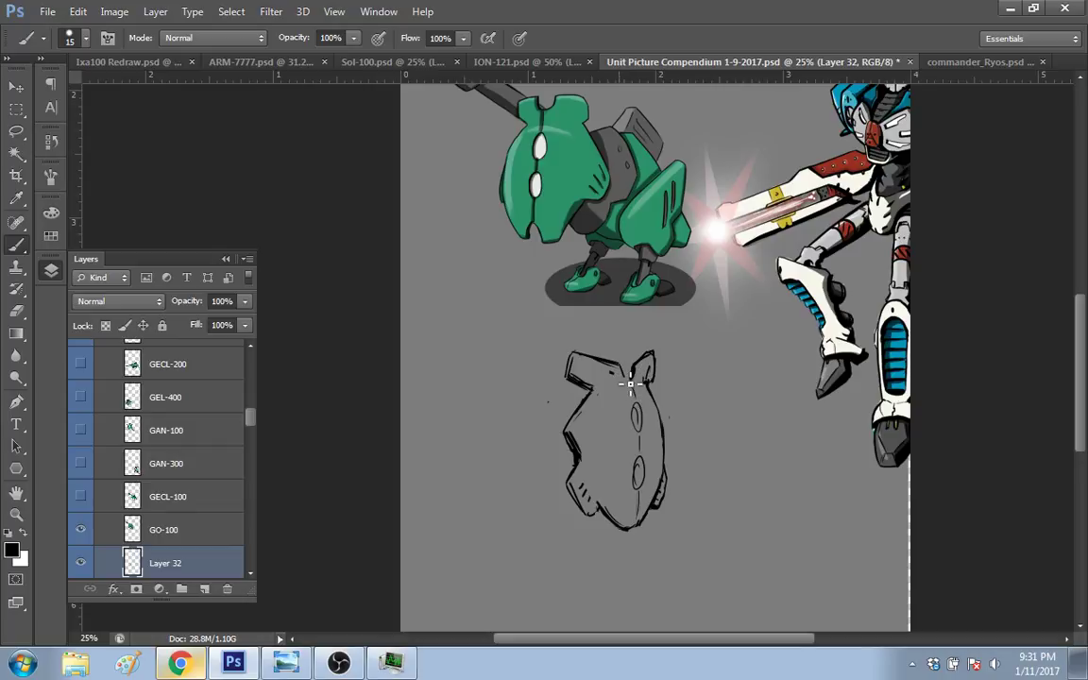
Step: Touch up the crest's right prong and sketch a rounded lower lobe behind the head's jaw, ending in a short corner above it
left_click_drag(644, 383, 651, 372)
left_click_drag(595, 389, 549, 404)
key("ctrl+z")
mouse_move(591, 519)
left_mouse_down()
mouse_move(569, 531)
mouse_move(546, 459)
left_mouse_up()
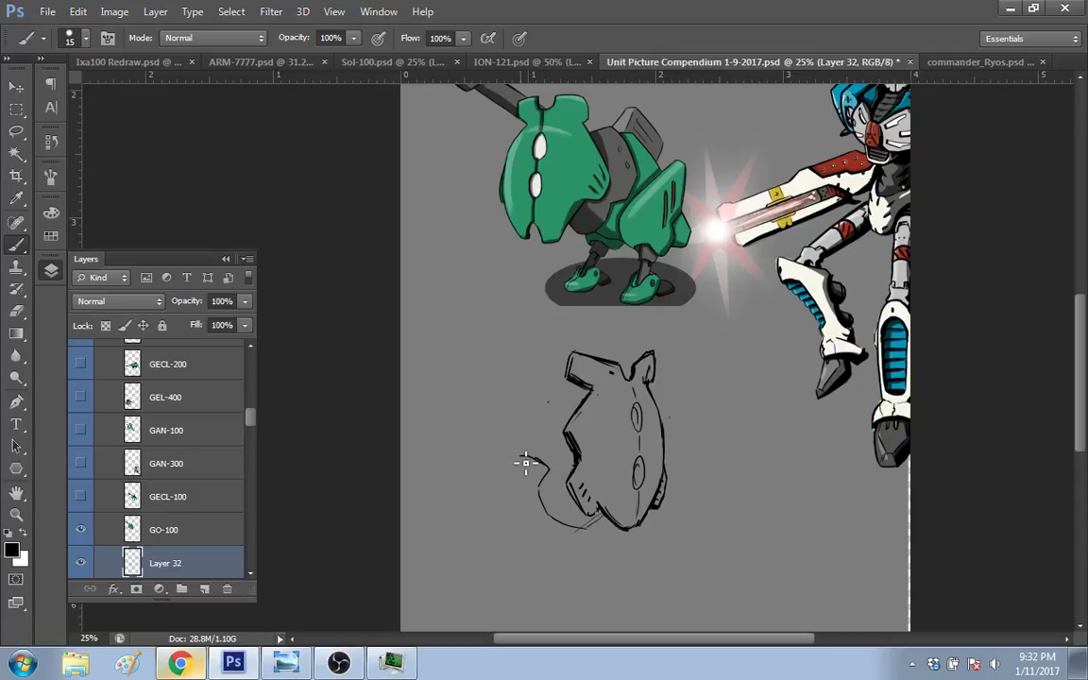
Step: Sketch a larger rounded upper lobe behind the head, arcing from the lower lobe's corner up to the crest's left prong
mouse_move(518, 422)
left_mouse_down()
mouse_move(515, 444)
mouse_move(553, 469)
mouse_move(556, 380)
left_mouse_up()
key("ctrl+z")
left_click_drag(517, 432, 569, 369)
Step: Clean up the lower lobe's line under the jaw and redraw its bottom edge to meet the head
key("e")
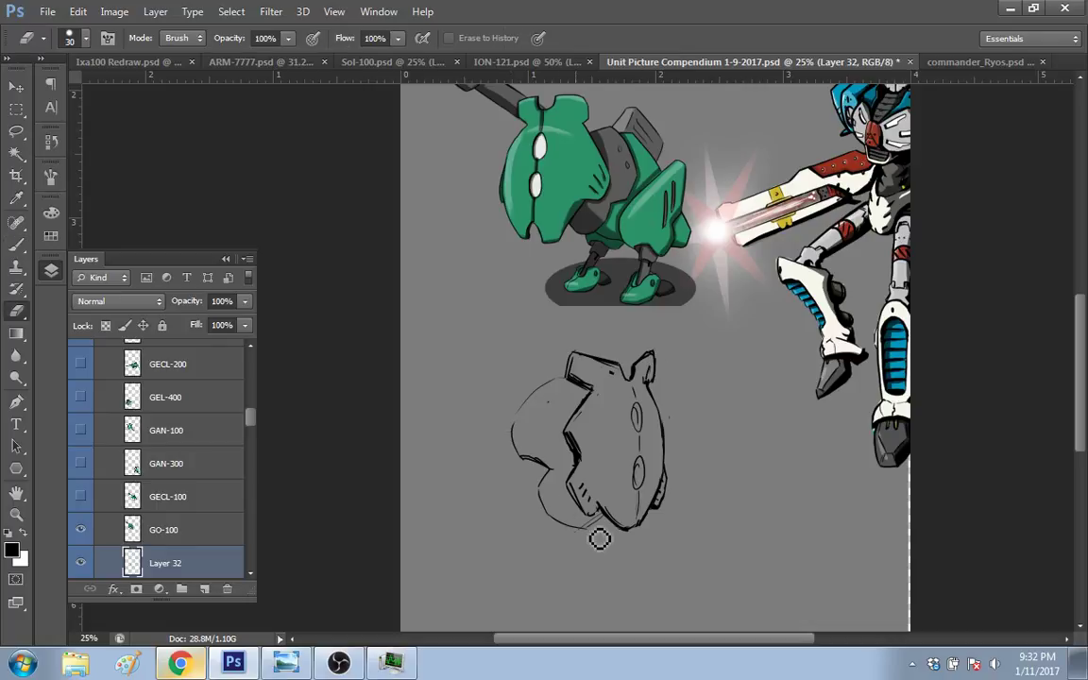
key("b")
left_click_drag(580, 486, 617, 529)
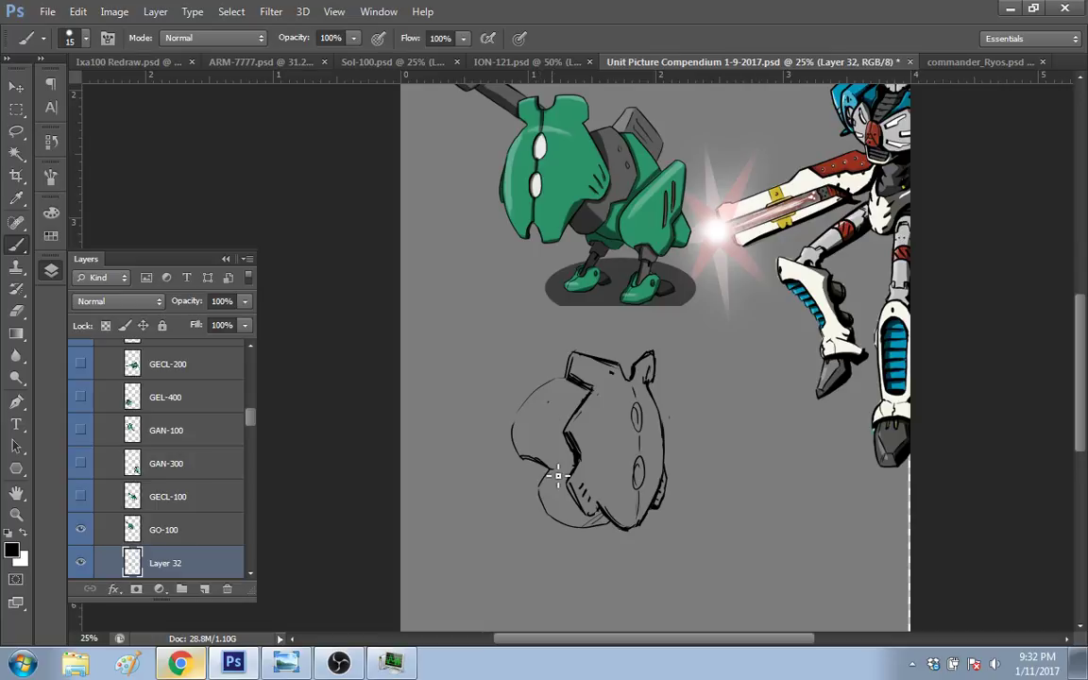
Step: Thicken the upper lobe's outline with firmer corners, cut a small notch into its top edge, and erase excess lines at the head's left notch
mouse_move(533, 390)
left_mouse_down()
mouse_move(508, 430)
mouse_move(527, 461)
mouse_move(544, 388)
mouse_move(561, 397)
left_mouse_up()
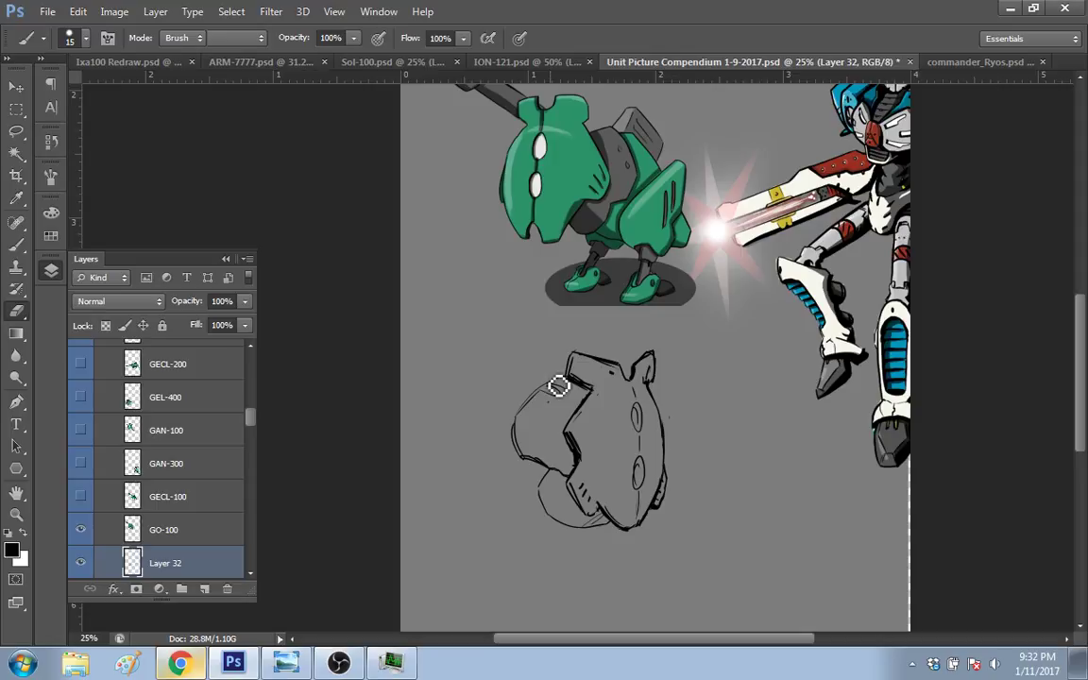
key("e")
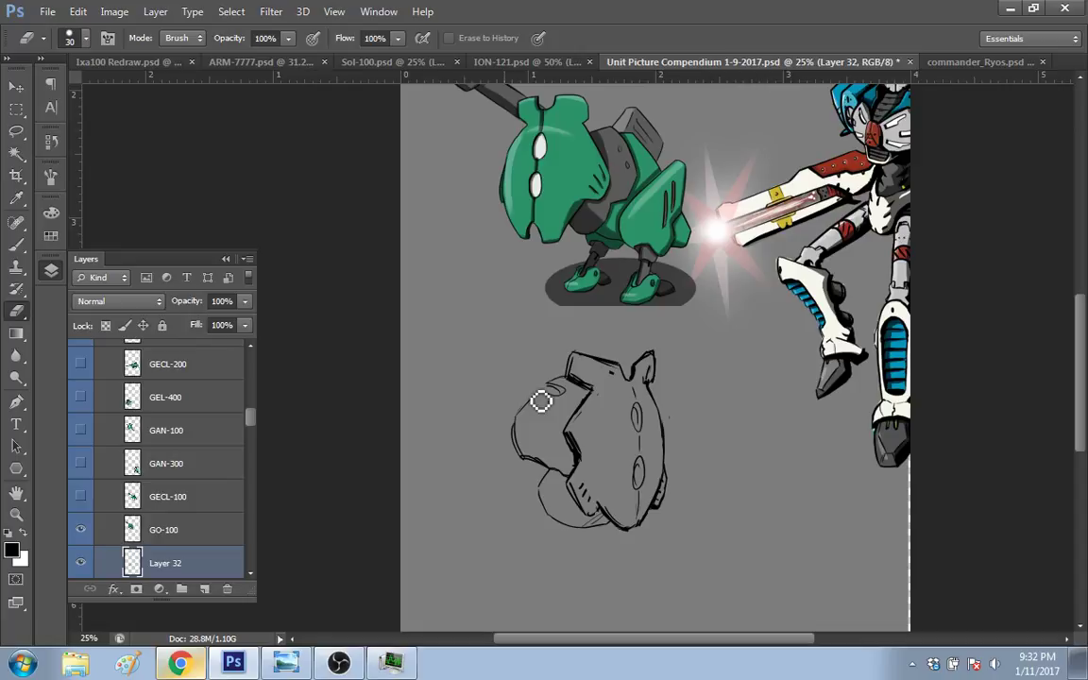
key("b")
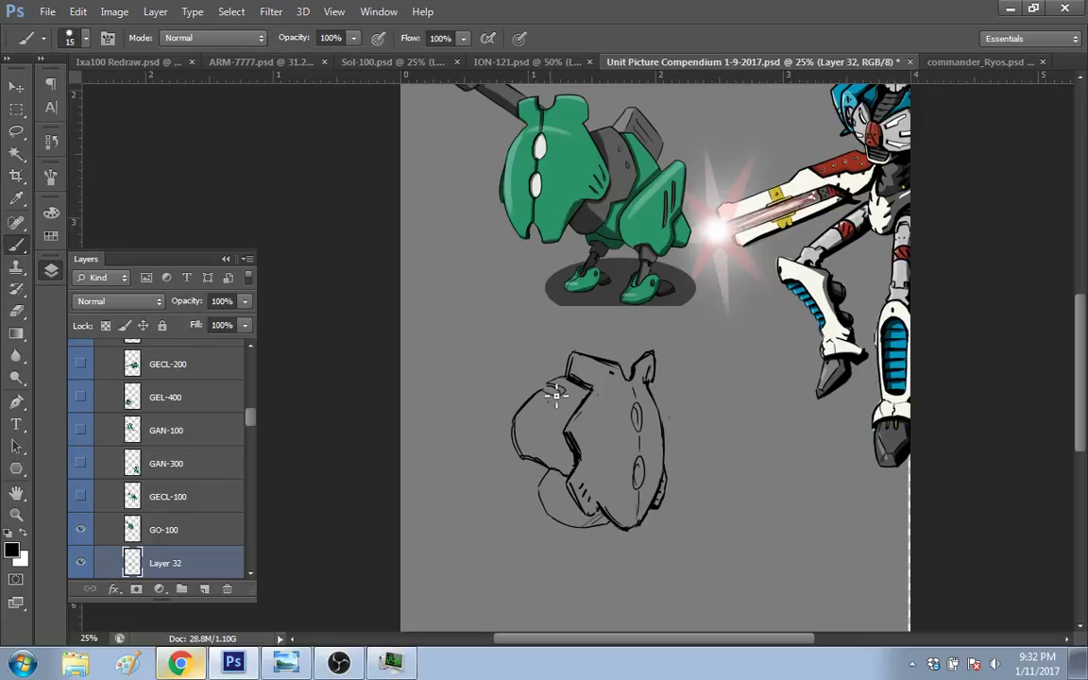
key("ctrl+z")
key("e")
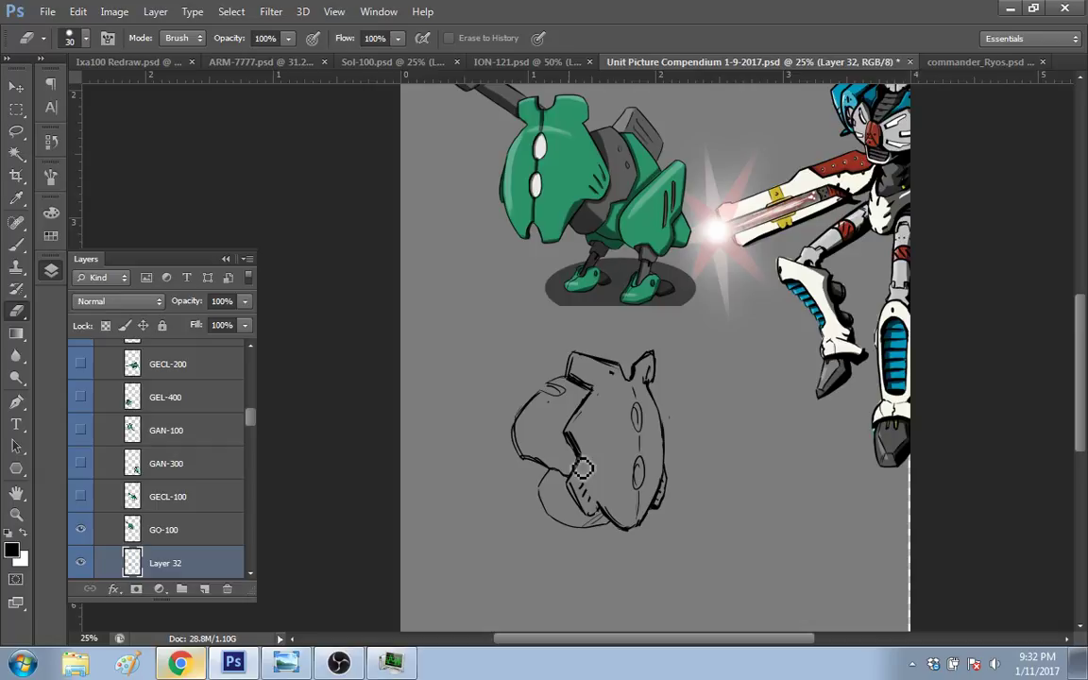
Step: Add a small notch to the lower lobe's top edge and tidy its bottom line where it meets the jaw
key("b")
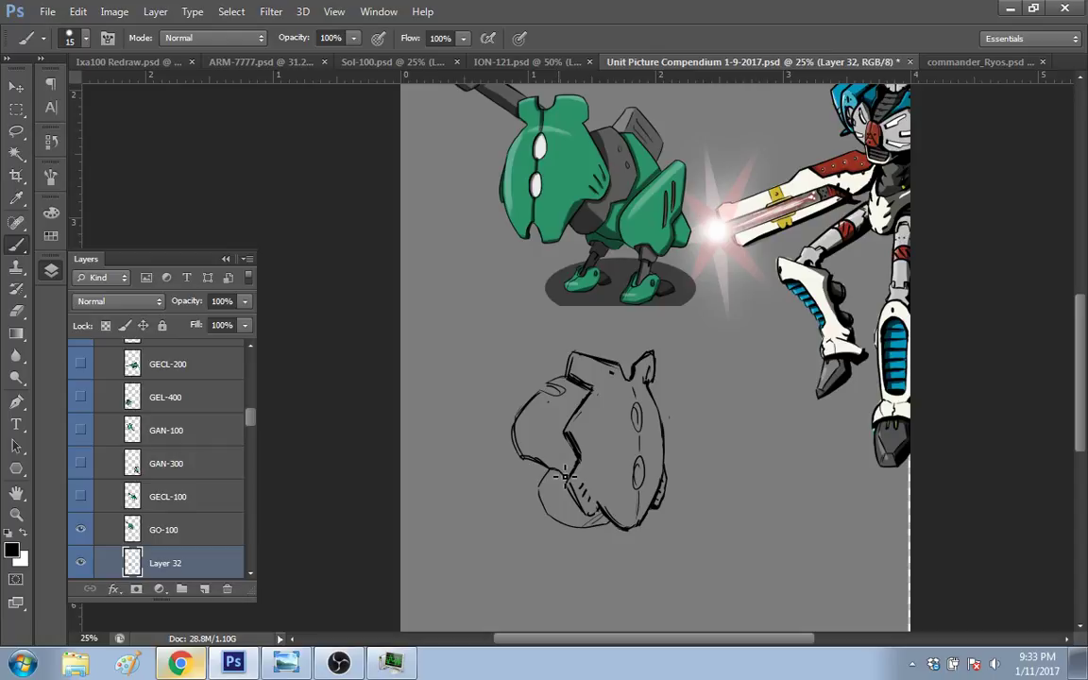
left_click_drag(541, 482, 567, 476)
key("e")
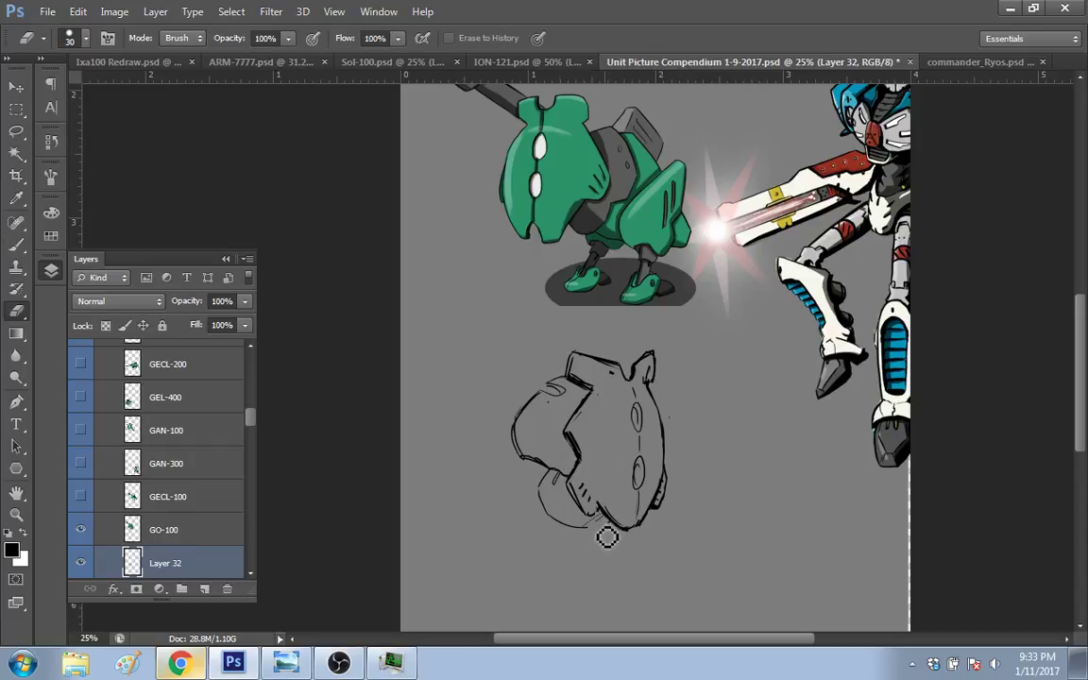
key("b")
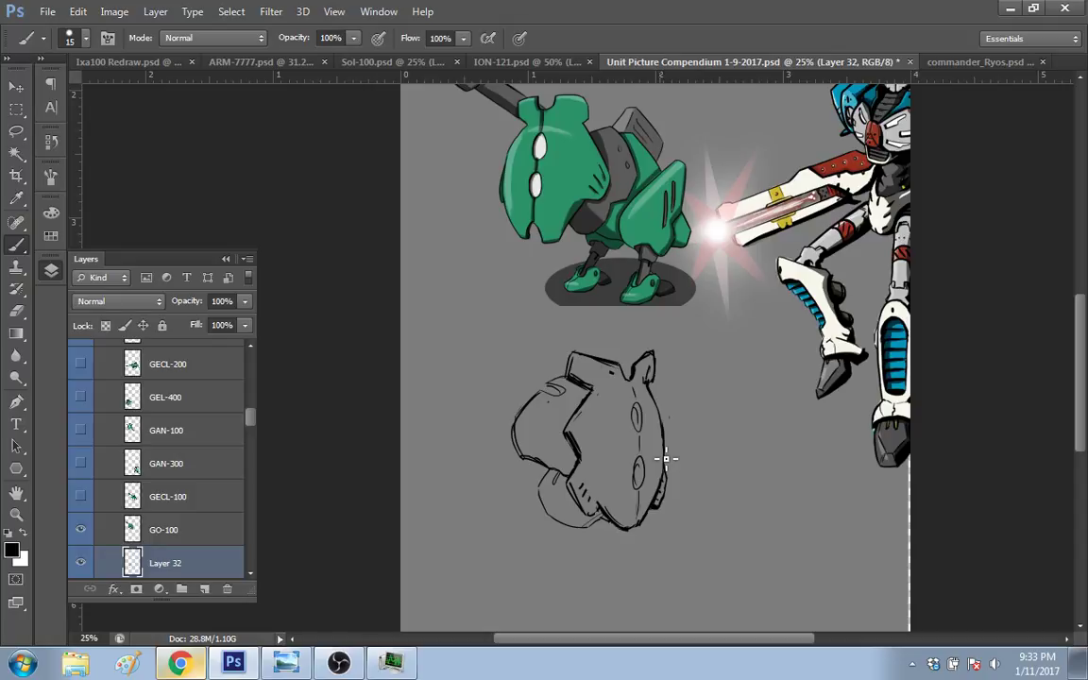
Step: Add an inner curve to the upper eye and move the whole head sketch down and to the right
left_click_drag(639, 406, 632, 435)
key("v")
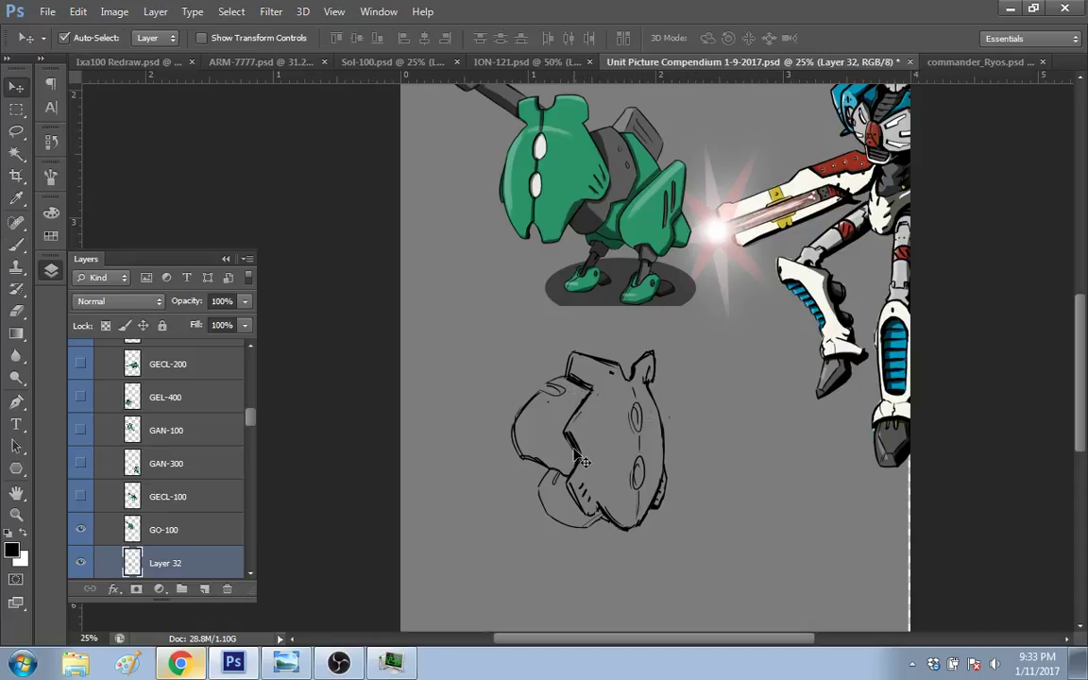
left_click_drag(578, 457, 643, 487)
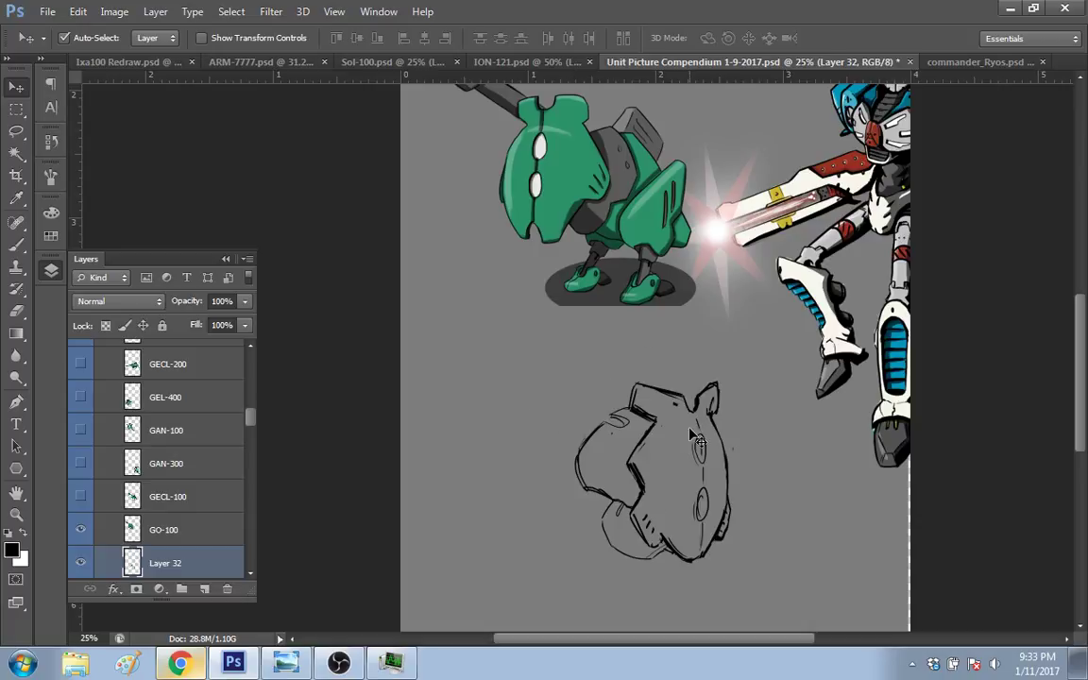
Step: Darken the notch on top of the upper lobe and the notch between the crest's prongs
key("b")
left_click_drag(612, 420, 697, 411)
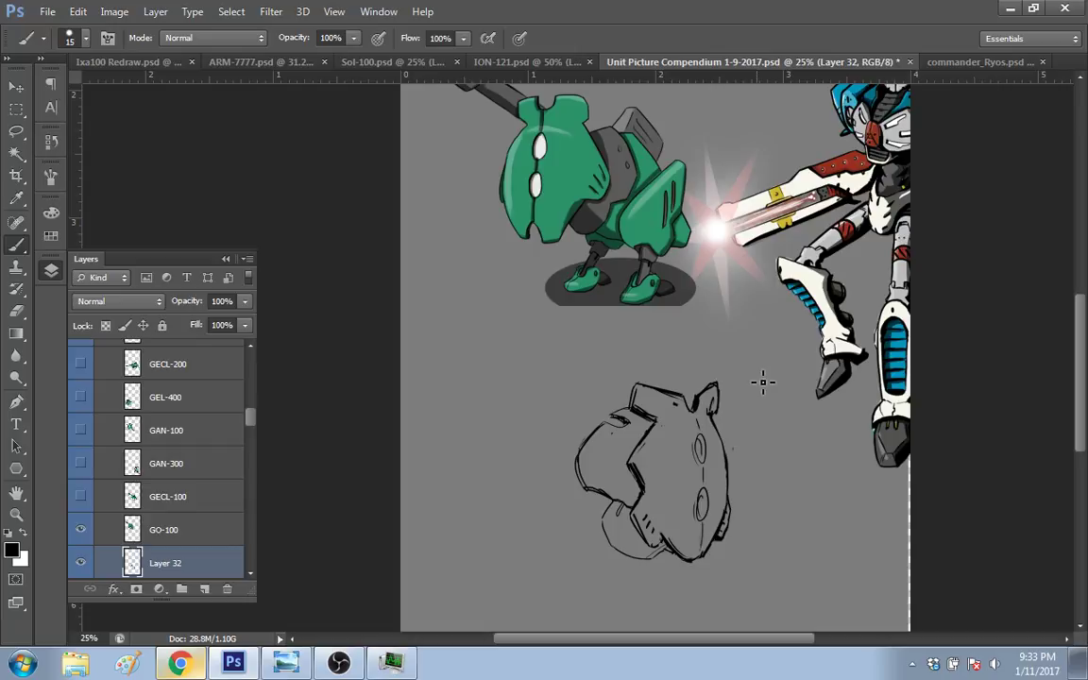
left_click_drag(638, 425, 576, 406)
key("ctrl+z")
mouse_move(622, 417)
left_mouse_down()
mouse_move(544, 442)
mouse_move(572, 533)
left_mouse_up()
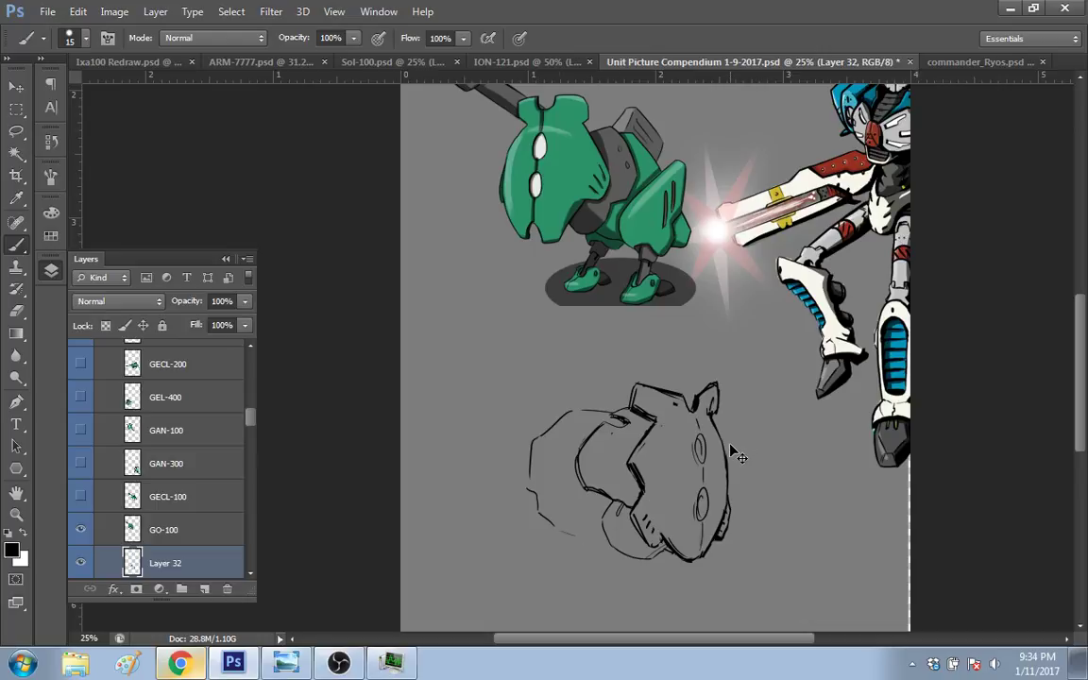
key("ctrl+alt+z")
key("ctrl+alt+z")
key("ctrl+shift+z")
key("ctrl+alt+z")
key("ctrl+alt+z")
key("e")
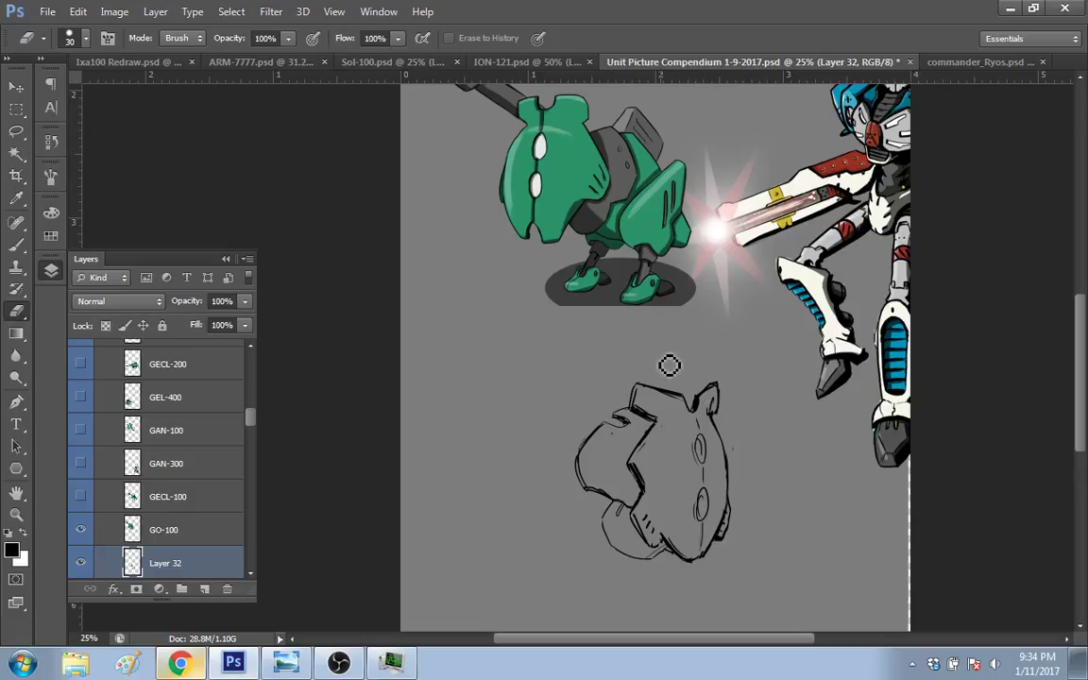
key("b")
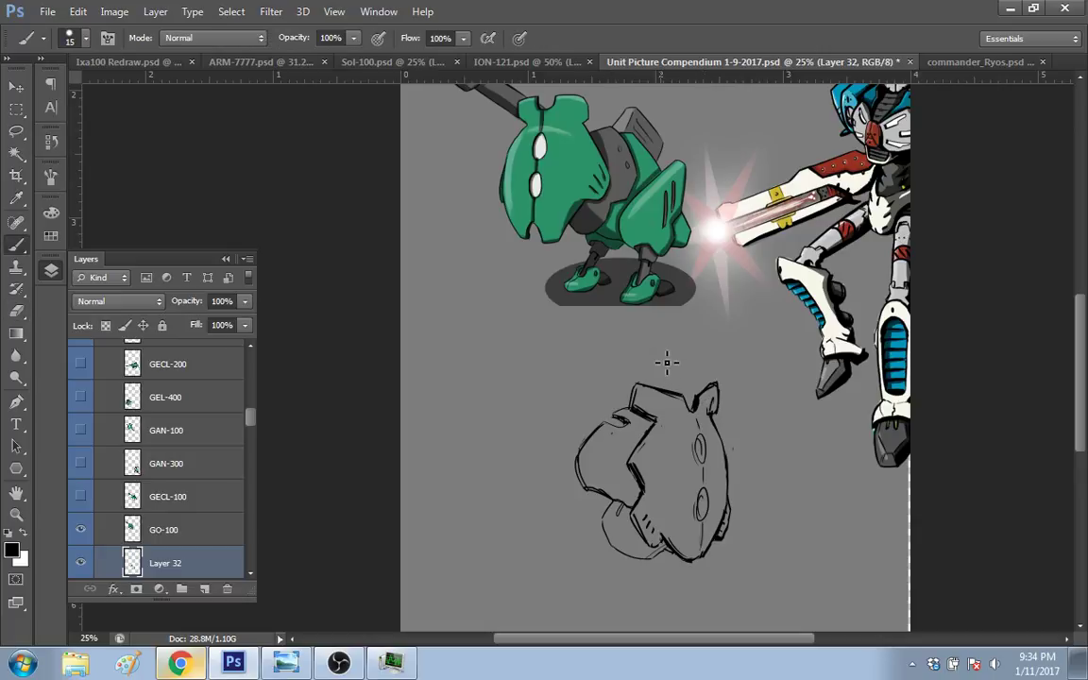
Step: Sketch a short cylindrical neck joint behind the robot head's lower rear edge, with a curved line beside the back plate
mouse_move(603, 515)
left_mouse_down()
mouse_move(626, 495)
mouse_move(665, 551)
left_mouse_up()
left_click_drag(601, 495, 583, 515)
mouse_move(591, 515)
left_mouse_down()
mouse_move(583, 532)
mouse_move(574, 515)
mouse_move(592, 502)
mouse_move(557, 529)
left_mouse_up()
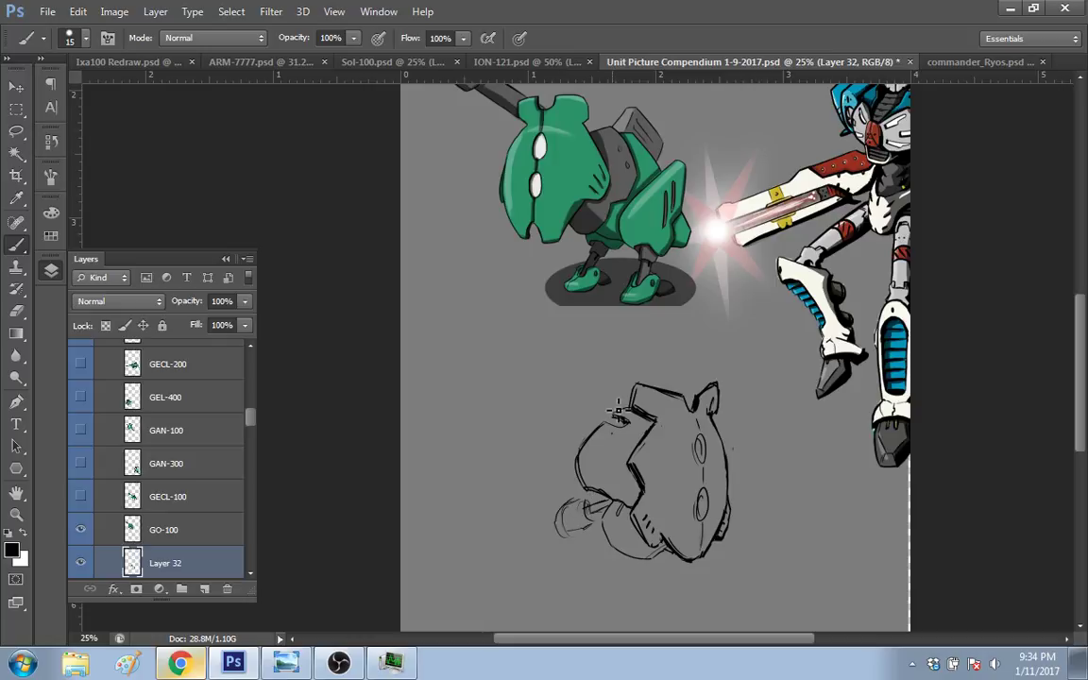
mouse_move(565, 534)
left_mouse_down()
mouse_move(549, 506)
mouse_move(590, 425)
mouse_move(583, 450)
mouse_move(654, 546)
left_mouse_up()
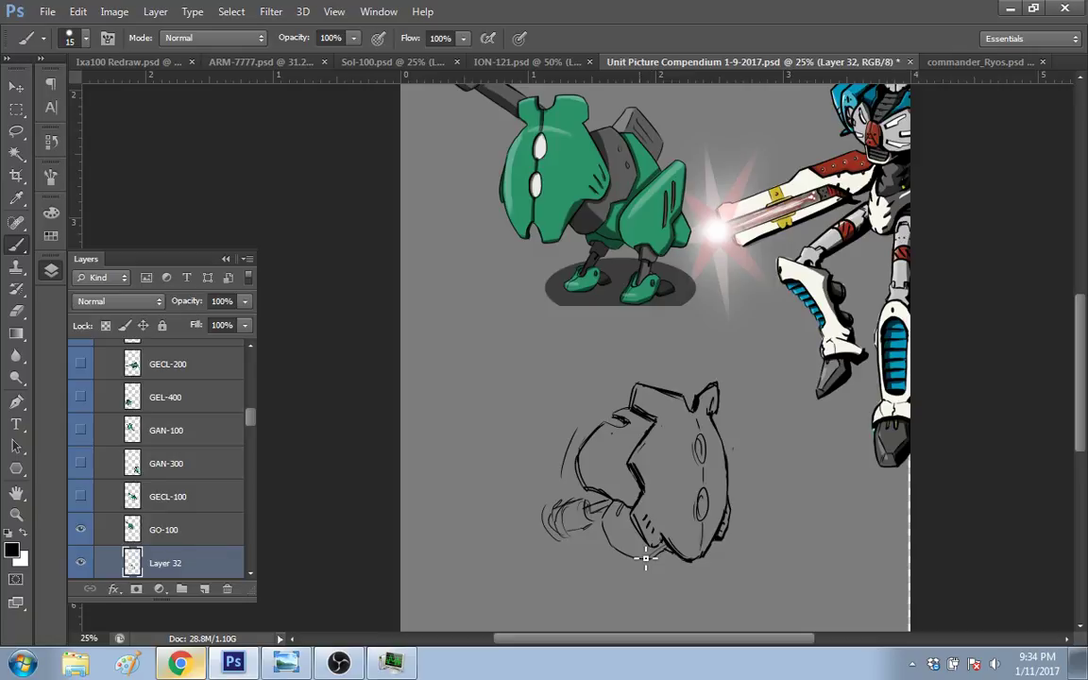
Step: Select the whole robot head sketch and scale it down to about 82.6%
key("z")
left_click(595, 446, "alt")
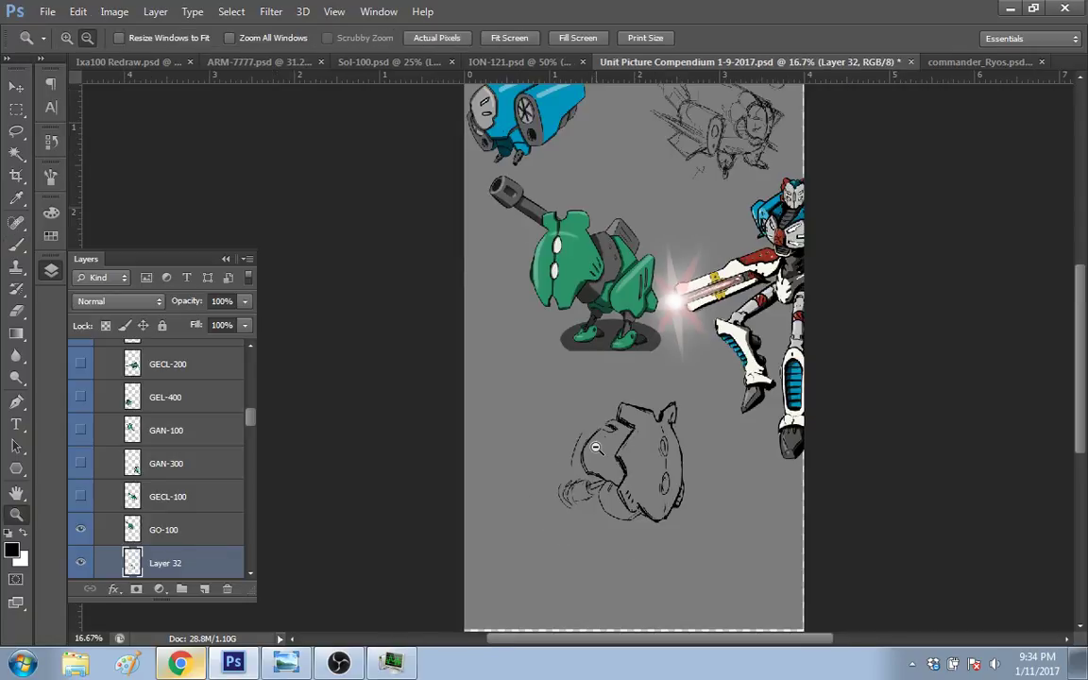
left_click(595, 446, "alt")
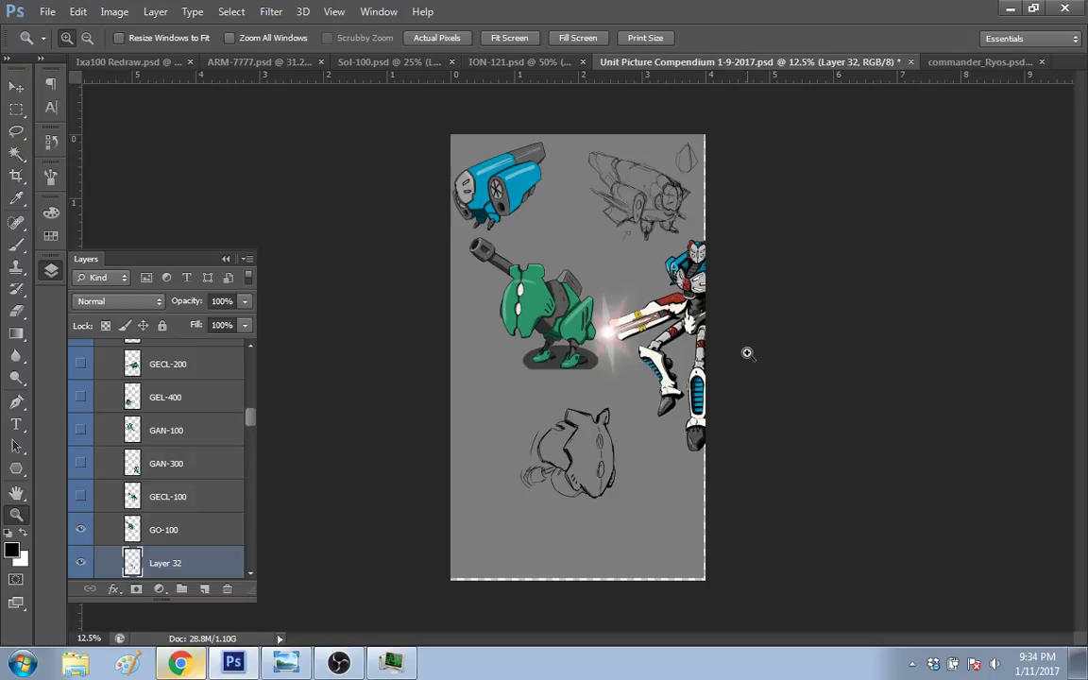
key("m")
mouse_move(622, 500)
left_mouse_down()
mouse_move(478, 340)
mouse_move(513, 400)
left_mouse_up()
key("ctrl+t")
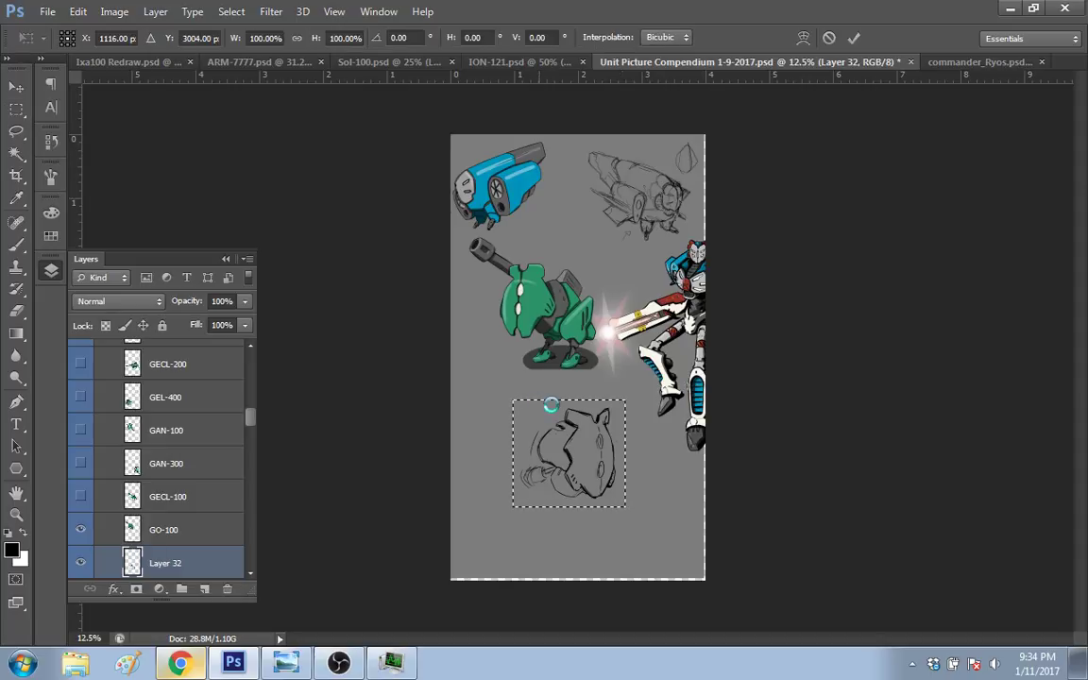
left_click_drag(513, 399, 536, 417)
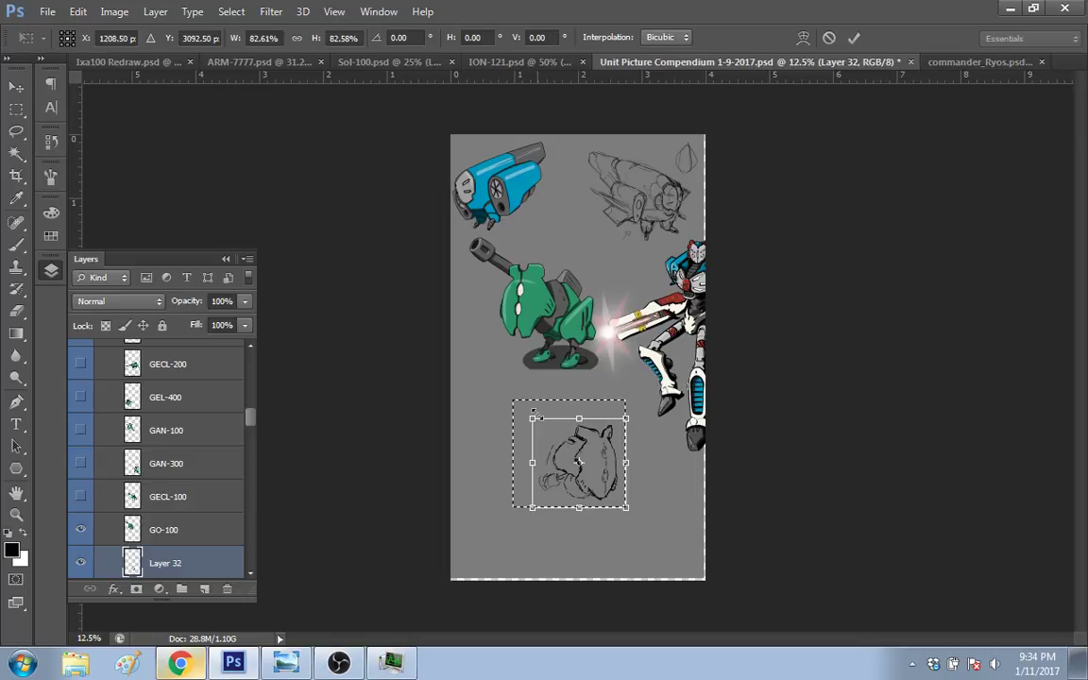
key("Return")
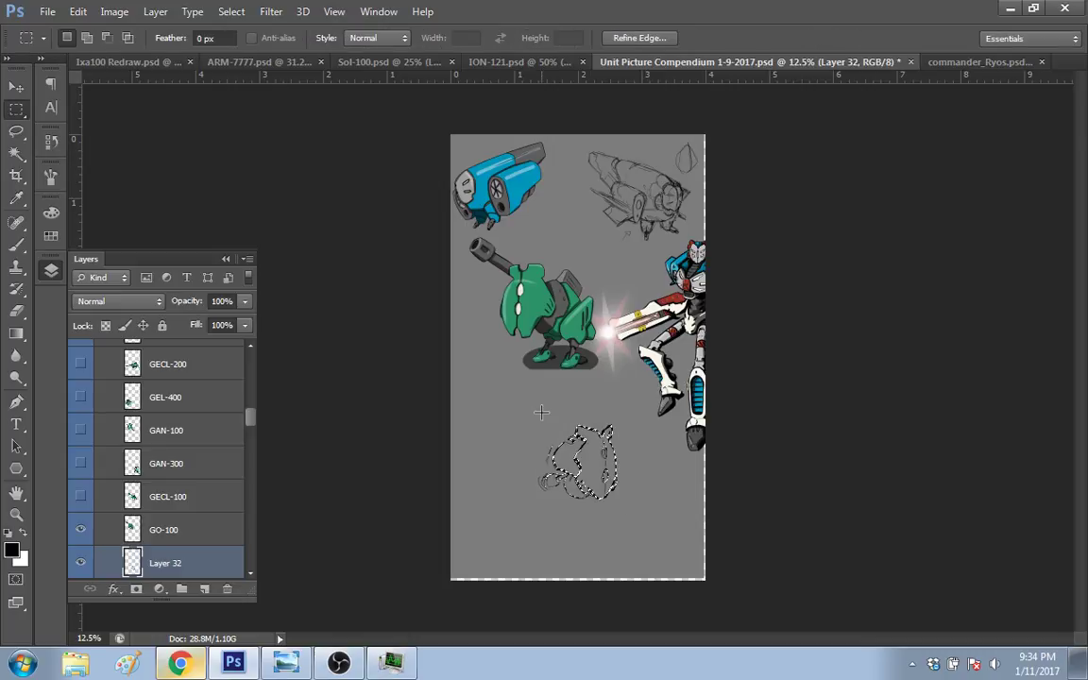
Step: Nudge the scaled head sketch slightly to the right and clear the selection
key("ctrl+shift+Right")
key("ctrl+shift+Right")
key("ctrl+shift+Right")
key("ctrl+shift+Right")
key("ctrl+shift+Right")
key("ctrl+d")
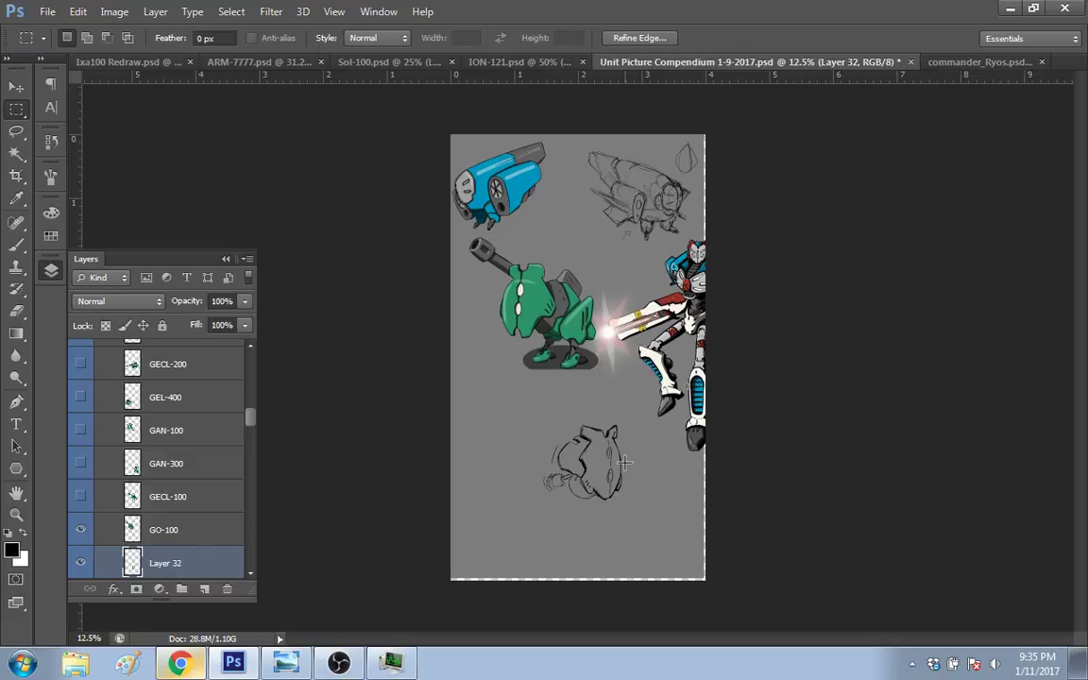
Step: Sketch a large rounded body outline behind the head with the 15 px brush
key("z")
left_click(614, 464)
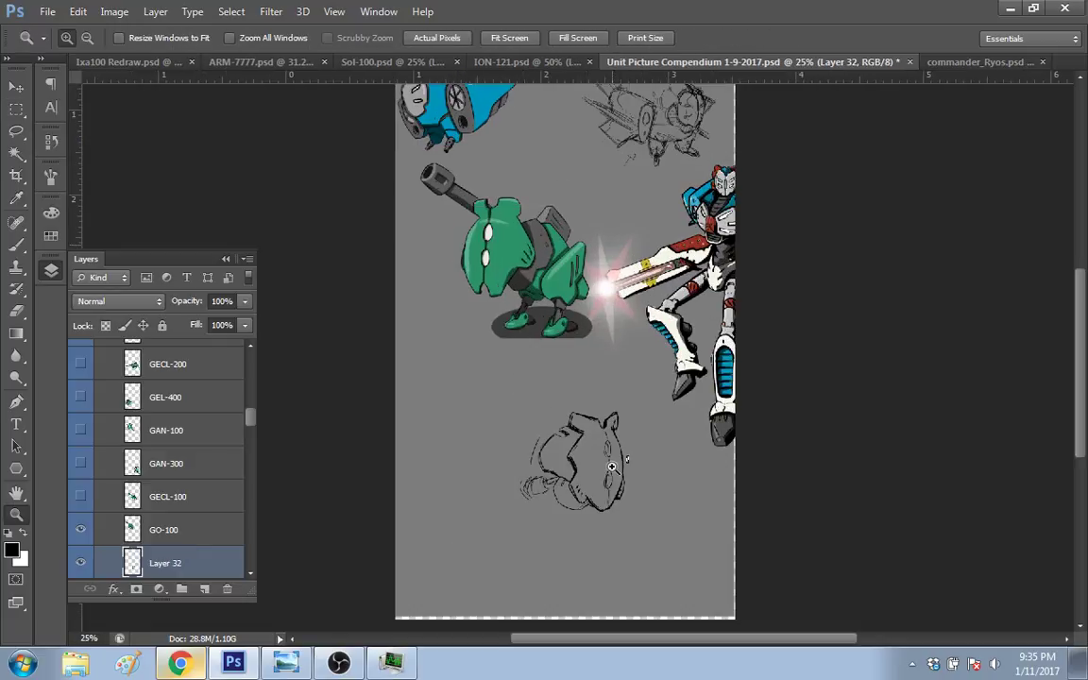
left_click(612, 466)
key("m")
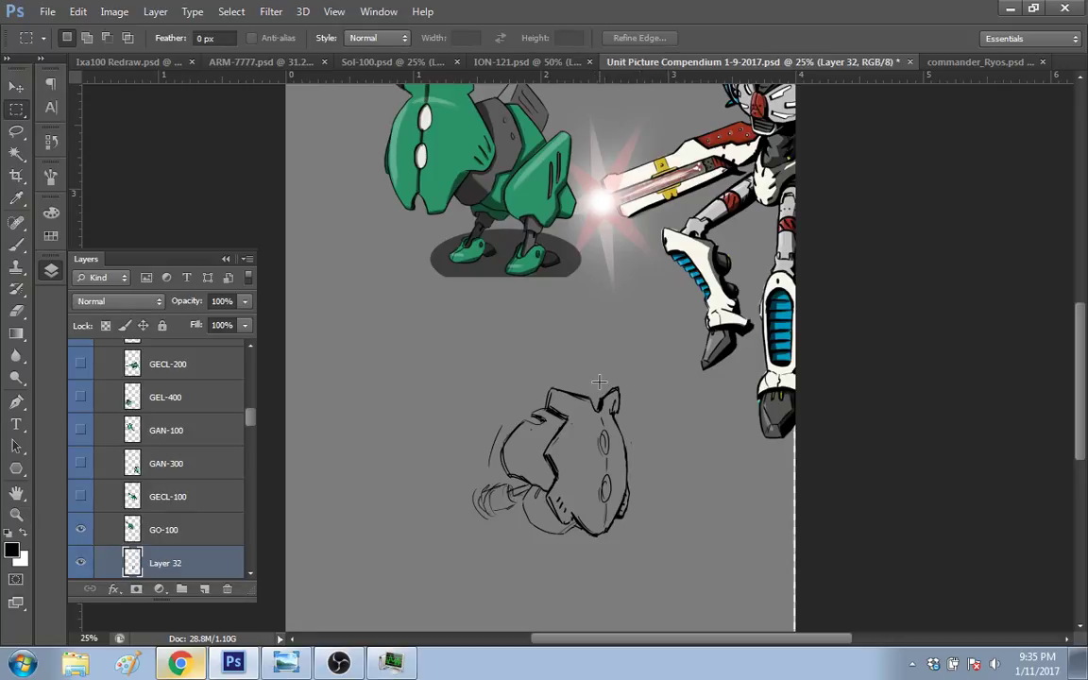
key("b")
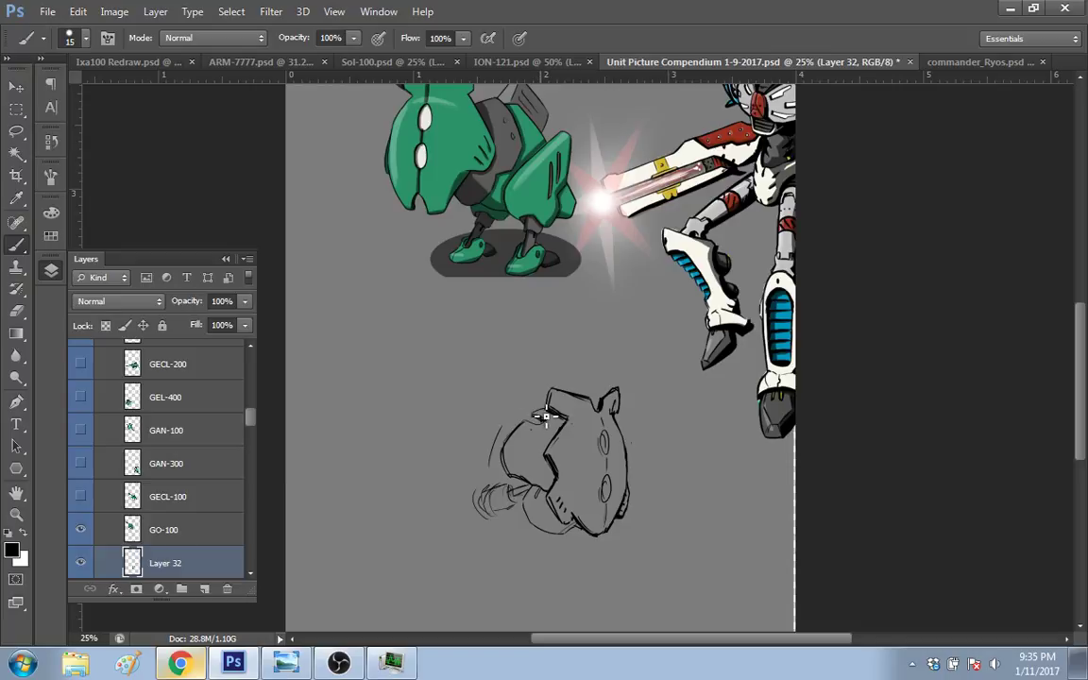
left_click_drag(506, 398, 536, 413)
mouse_move(454, 389)
left_mouse_down()
mouse_move(415, 445)
mouse_move(526, 513)
left_mouse_up()
mouse_move(454, 389)
left_mouse_down()
mouse_move(498, 381)
mouse_move(543, 412)
left_mouse_up()
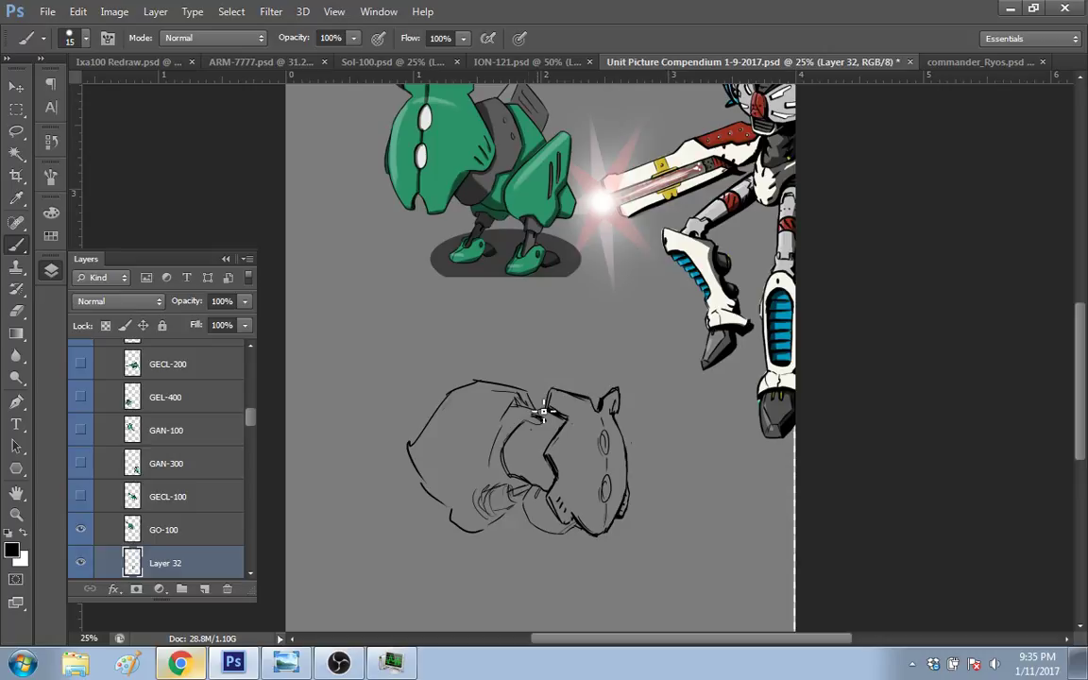
Step: Clean up the neck junction, add plate lines behind the neck, and erase the lower rear part of the body outline
key("e")
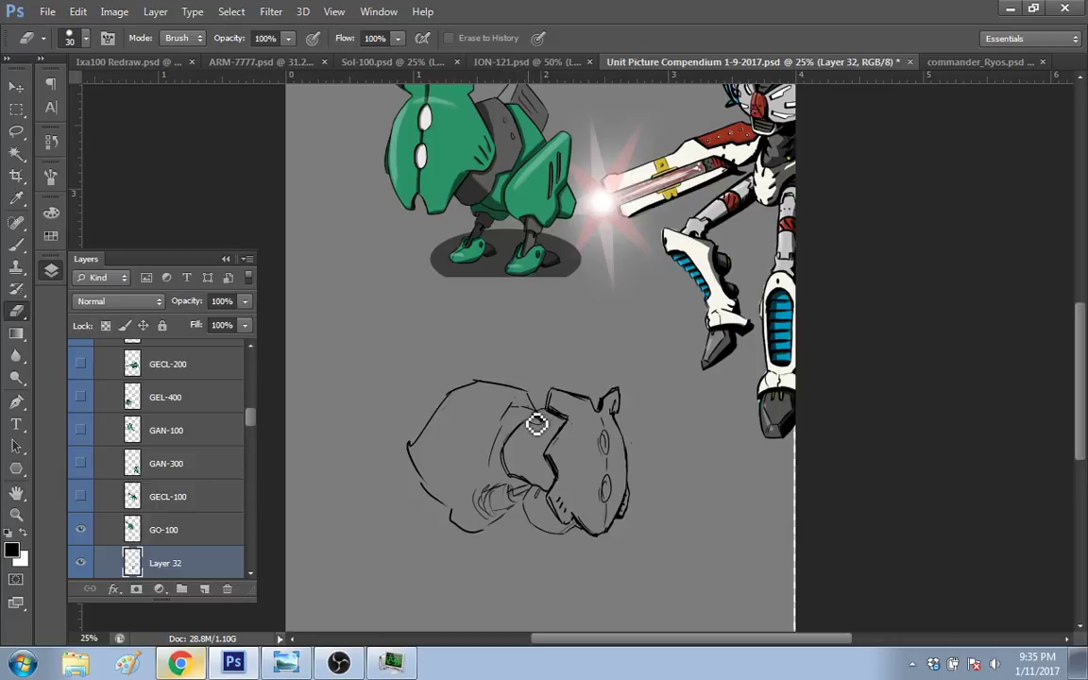
key("b")
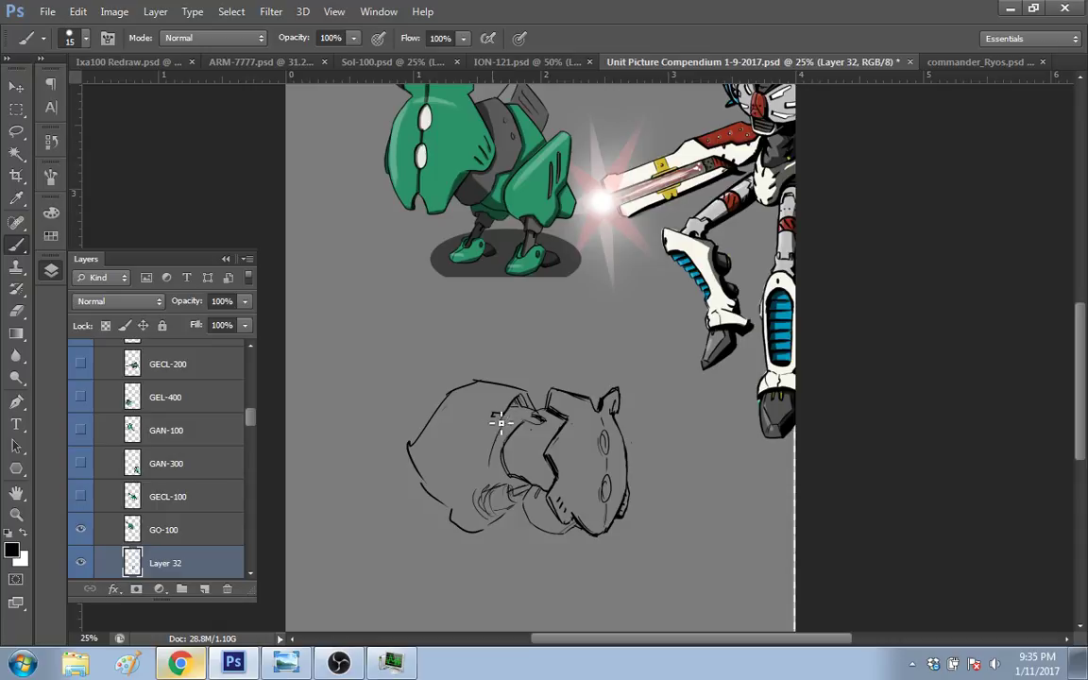
left_click_drag(492, 414, 483, 469)
key("e")
left_click_drag(414, 469, 431, 492)
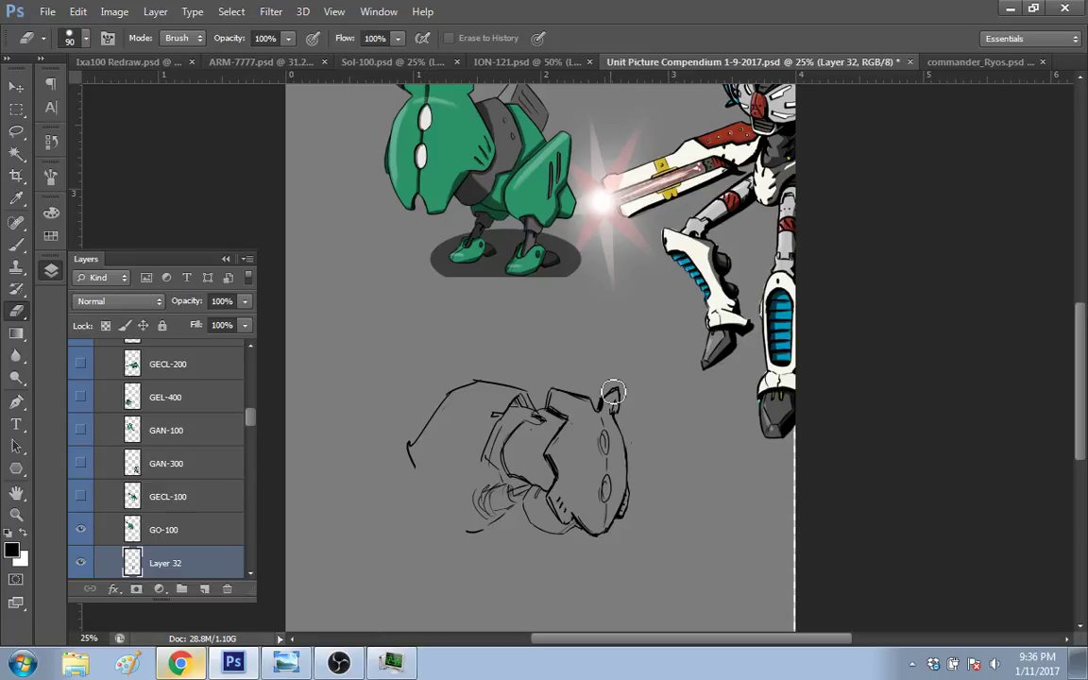
Step: Try sketching a pointed rear-leg armor plate under the body outline, and undo its strokes
key("b")
mouse_move(422, 506)
left_mouse_down()
mouse_move(437, 421)
mouse_move(455, 458)
mouse_move(452, 495)
left_mouse_up()
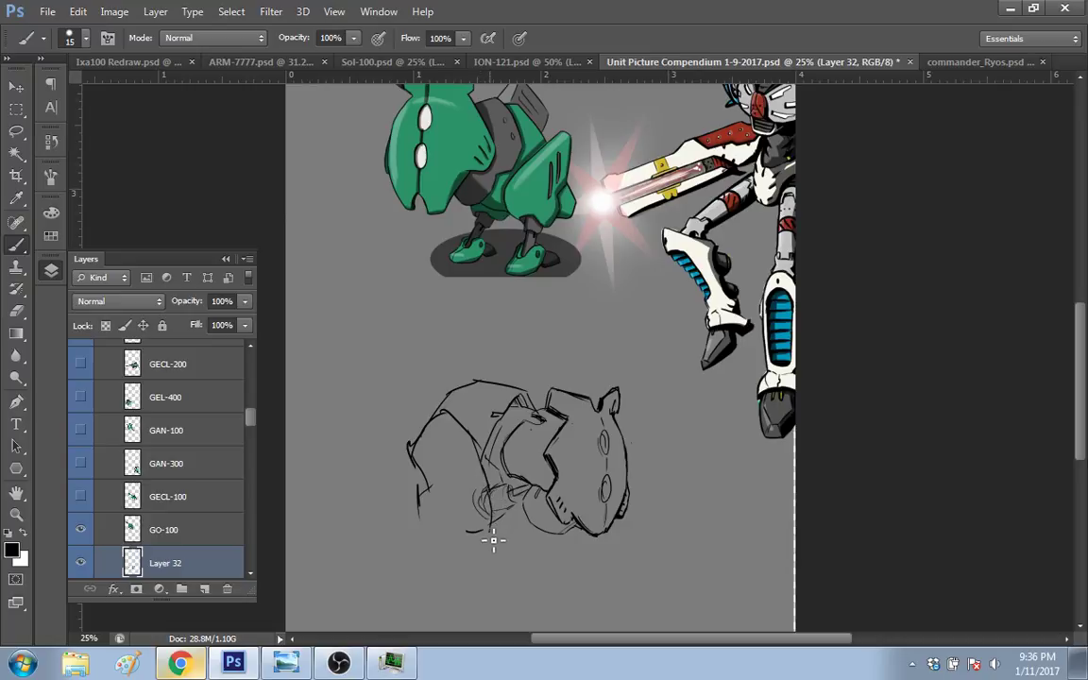
mouse_move(494, 552)
left_mouse_down()
mouse_move(445, 583)
mouse_move(424, 560)
mouse_move(424, 482)
left_mouse_up()
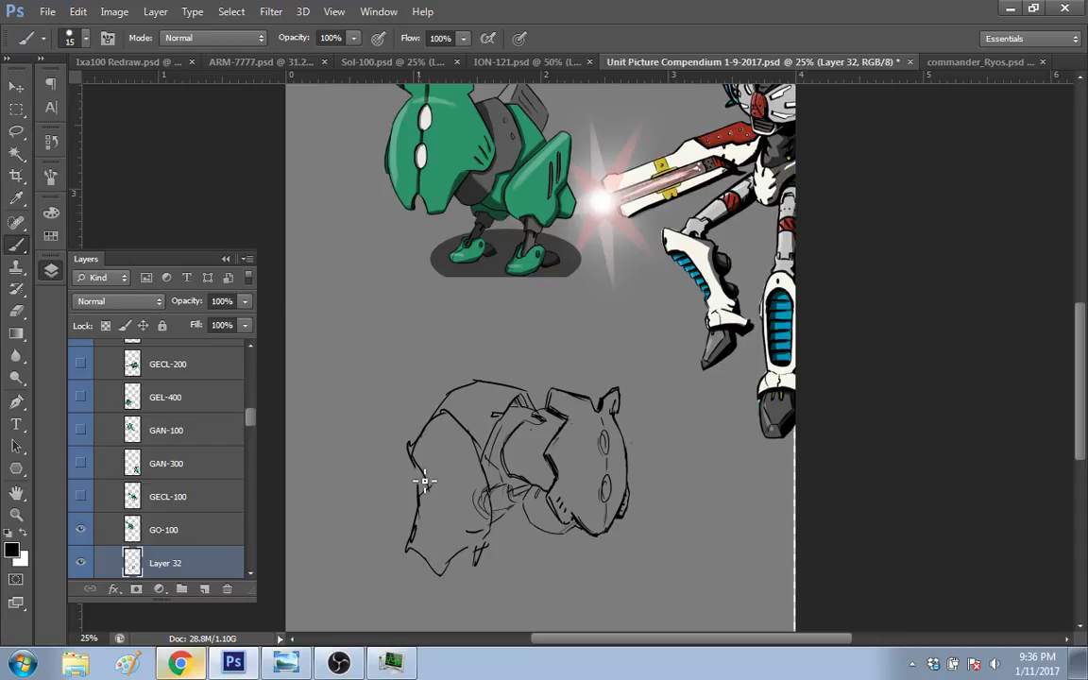
key("ctrl+alt+z")
key("ctrl+alt+z")
key("ctrl+alt+z")
key("ctrl+alt+z")
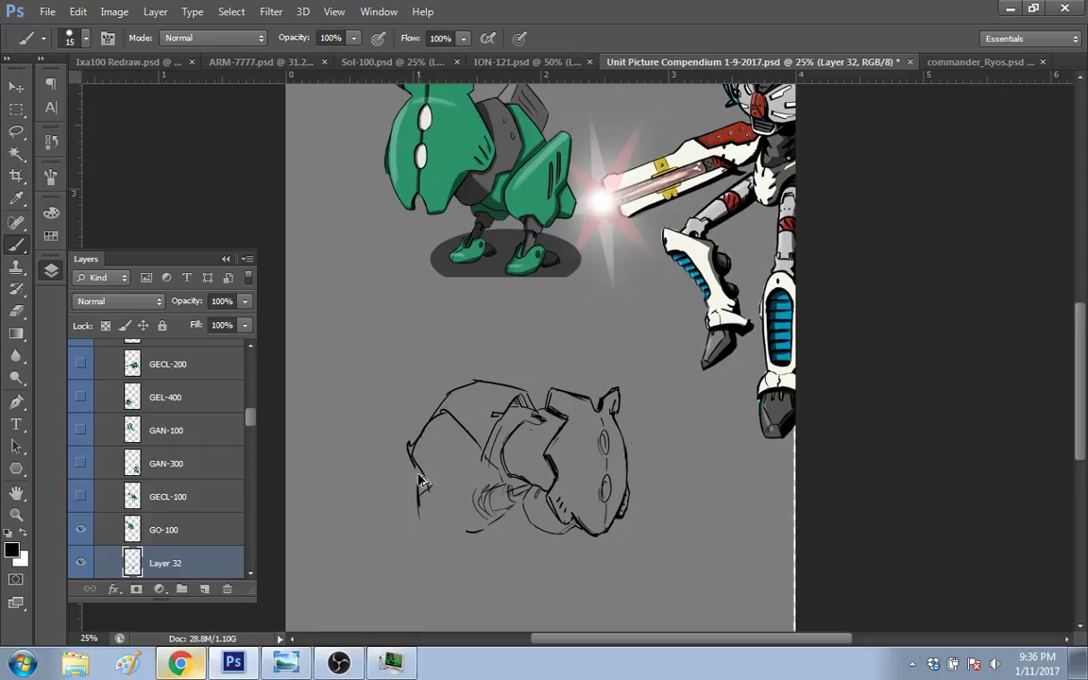
left_click_drag(424, 482, 418, 518)
left_click_drag(483, 425, 488, 486)
key("ctrl+alt+z")
key("ctrl+alt+z")
key("ctrl+alt+z")
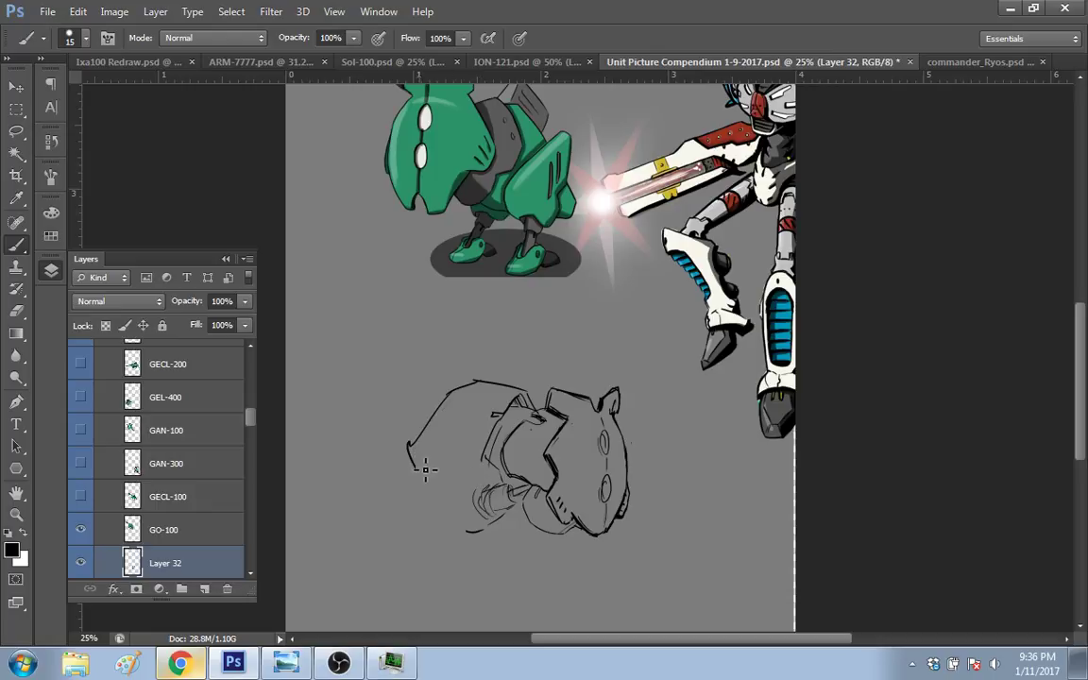
Step: Try an angular rear-leg armor plate with a lower leg joint behind the body, and erase it
mouse_move(412, 518)
left_mouse_down()
mouse_move(402, 436)
mouse_move(465, 471)
left_mouse_up()
left_click_drag(408, 406, 470, 496)
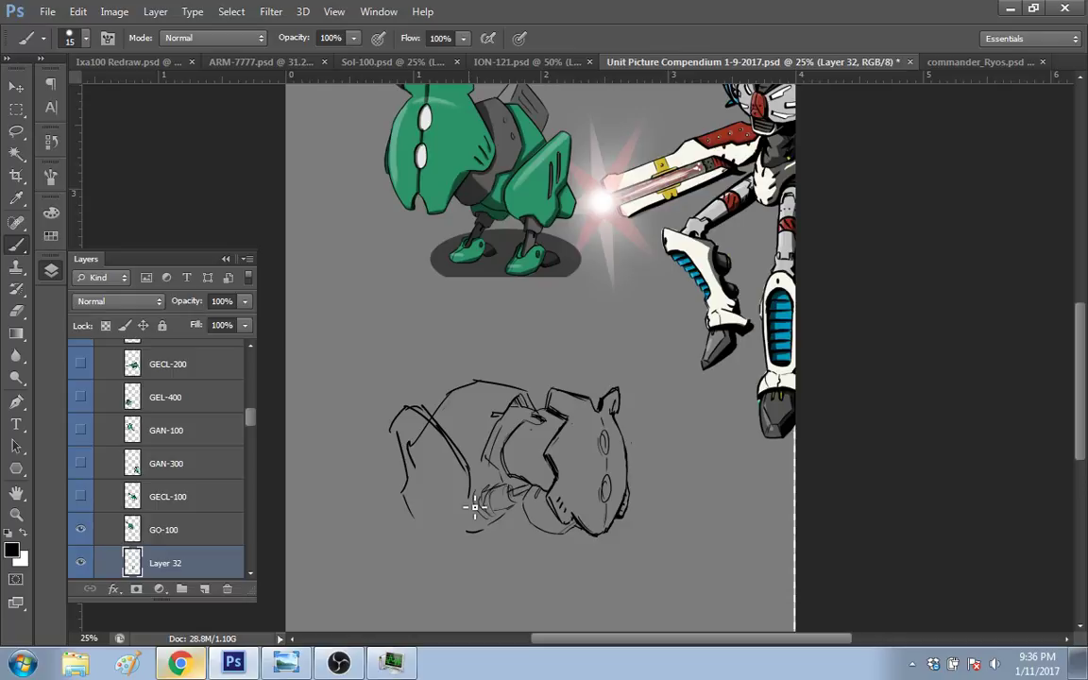
mouse_move(470, 498)
left_mouse_down()
mouse_move(455, 534)
mouse_move(404, 518)
left_mouse_up()
key("e")
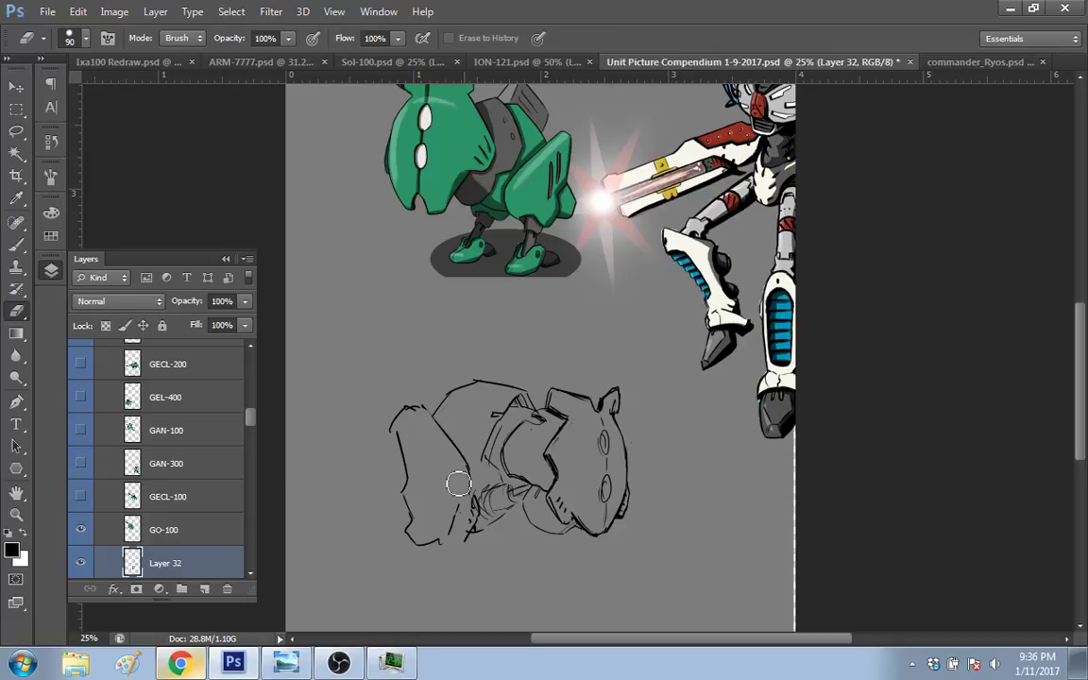
key("b")
mouse_move(485, 475)
left_mouse_down()
mouse_move(468, 527)
mouse_move(456, 530)
mouse_move(468, 499)
mouse_move(476, 541)
left_mouse_up()
mouse_move(412, 493)
left_mouse_down()
mouse_move(413, 517)
mouse_move(459, 562)
mouse_move(455, 514)
mouse_move(488, 549)
left_mouse_up()
mouse_move(475, 503)
left_mouse_down()
mouse_move(477, 554)
mouse_move(461, 546)
mouse_move(488, 574)
left_mouse_up()
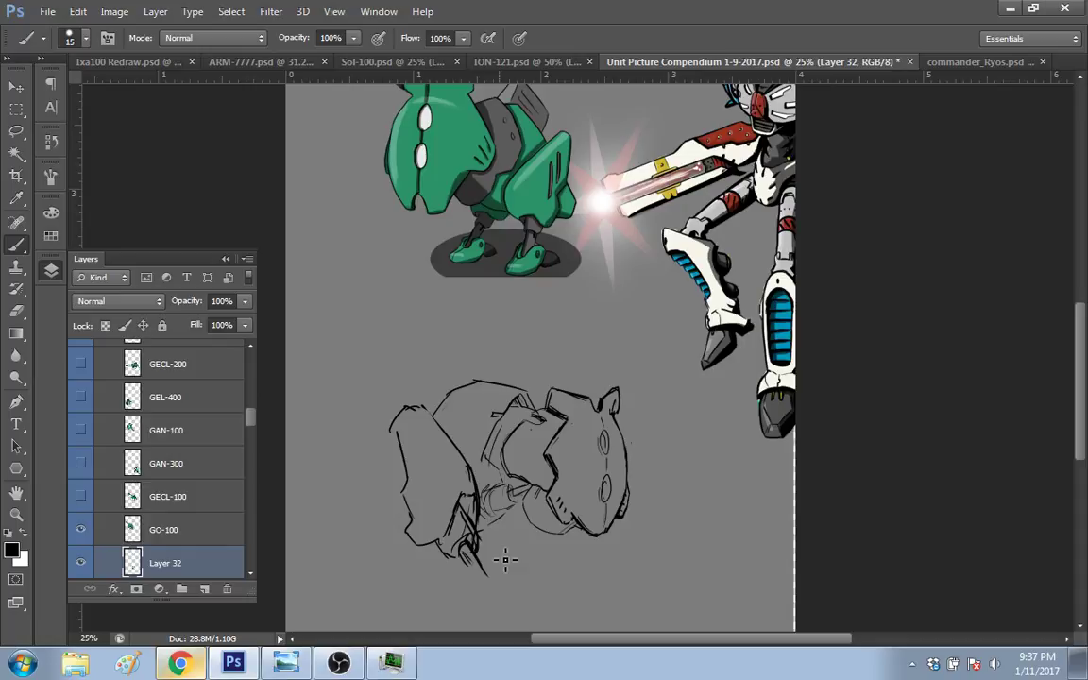
key("e")
mouse_move(478, 471)
left_mouse_down()
mouse_move(474, 506)
mouse_move(394, 438)
mouse_move(469, 498)
mouse_move(444, 553)
mouse_move(472, 523)
mouse_move(497, 565)
left_mouse_up()
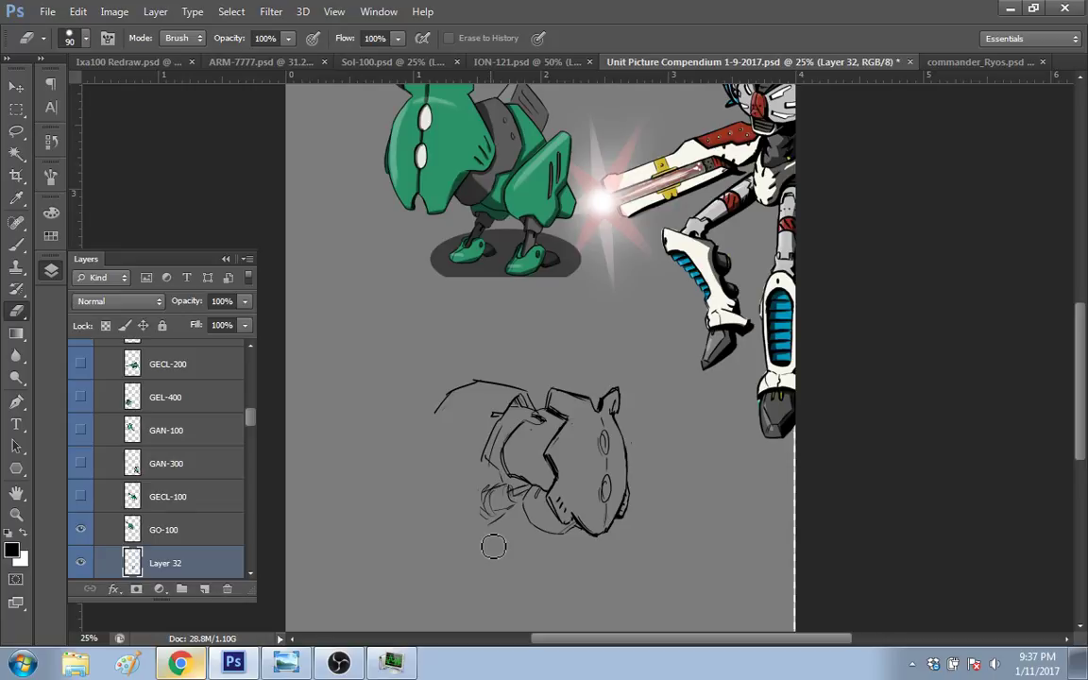
Step: Sketch a tall pointed rear-leg plate and a long cannon barrel extending forward above the head
key("b")
mouse_move(404, 459)
left_mouse_down()
mouse_move(436, 374)
mouse_move(464, 474)
left_mouse_up()
mouse_move(403, 458)
left_mouse_down()
mouse_move(417, 518)
mouse_move(461, 528)
mouse_move(448, 507)
mouse_move(474, 528)
mouse_move(461, 482)
left_mouse_up()
mouse_move(506, 383)
left_mouse_down()
mouse_move(506, 365)
mouse_move(498, 383)
mouse_move(511, 384)
mouse_move(688, 332)
left_mouse_up()
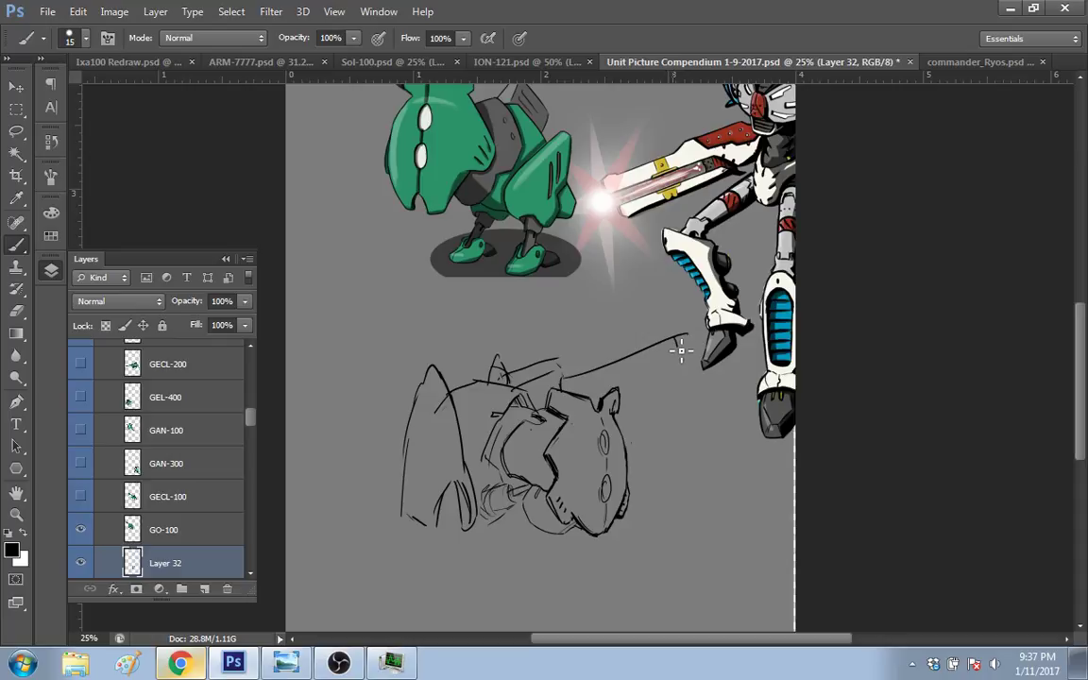
left_click_drag(678, 337, 631, 388)
Step: Discard the trial strokes over the rear leg and erase the leg and body lines, keeping the head and cannon barrel
key("z")
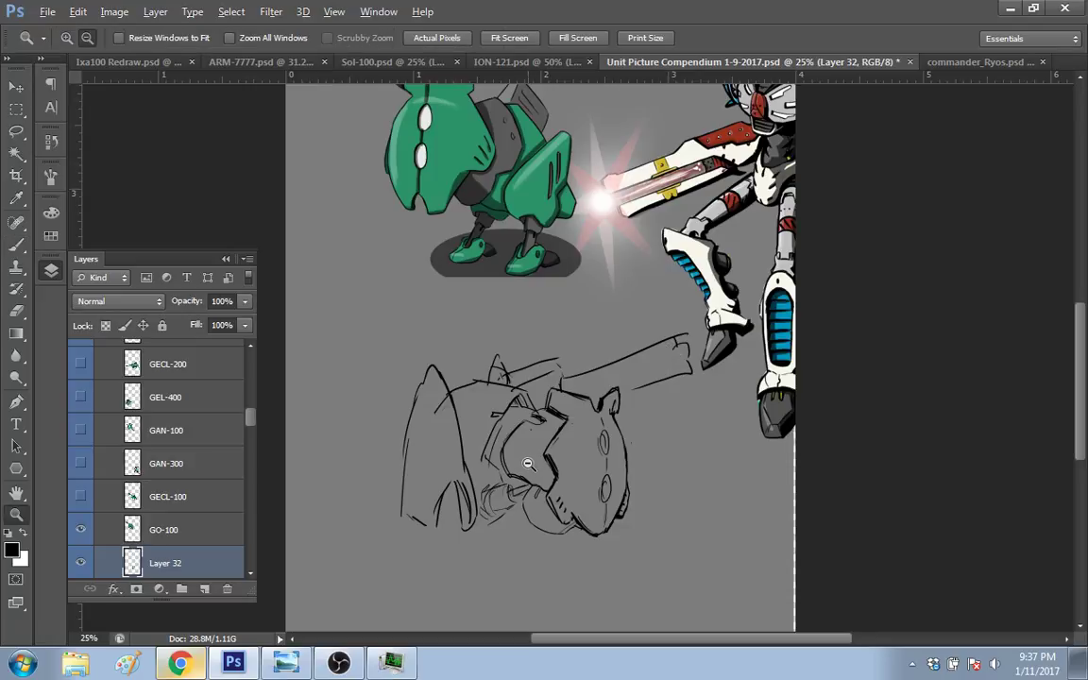
left_click(528, 464, "alt")
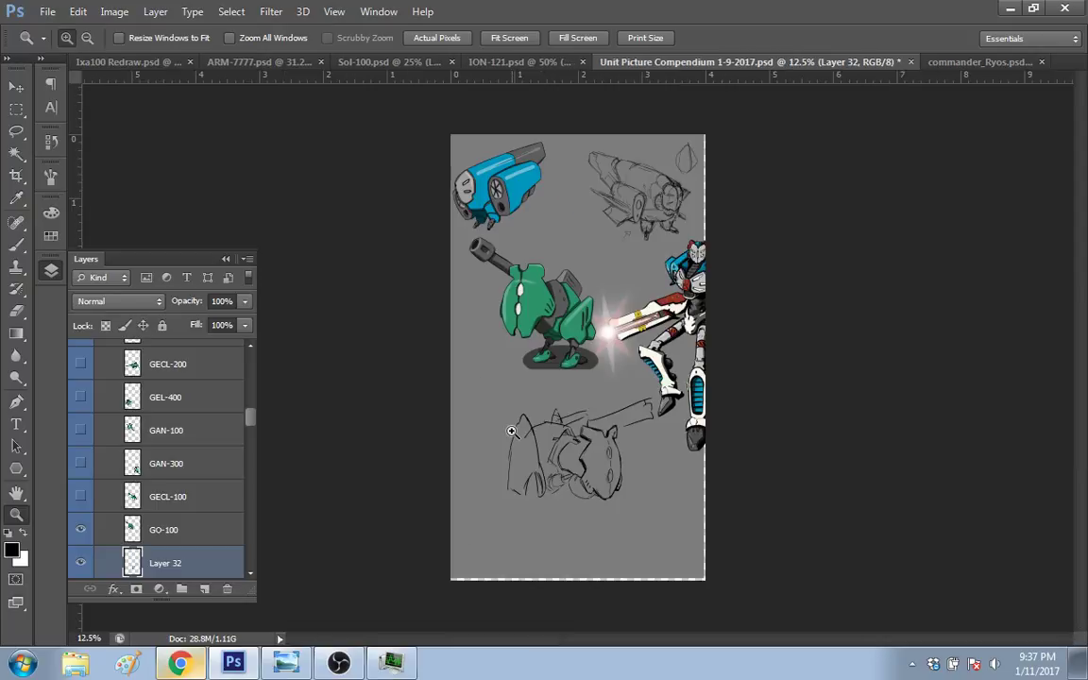
key("b")
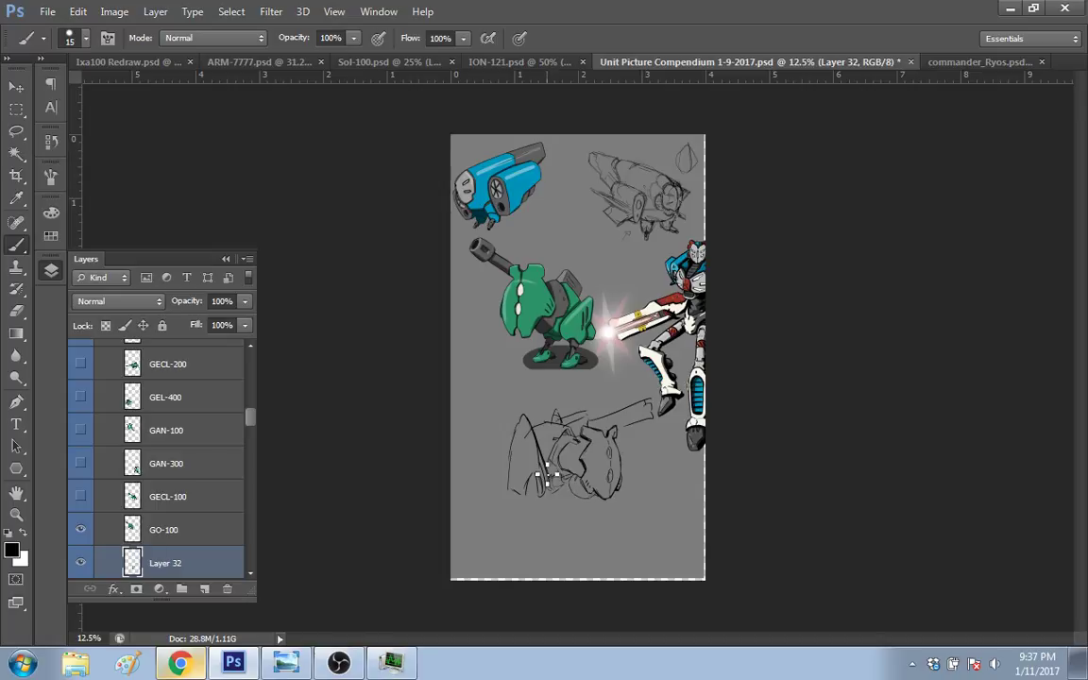
left_click_drag(535, 473, 546, 518)
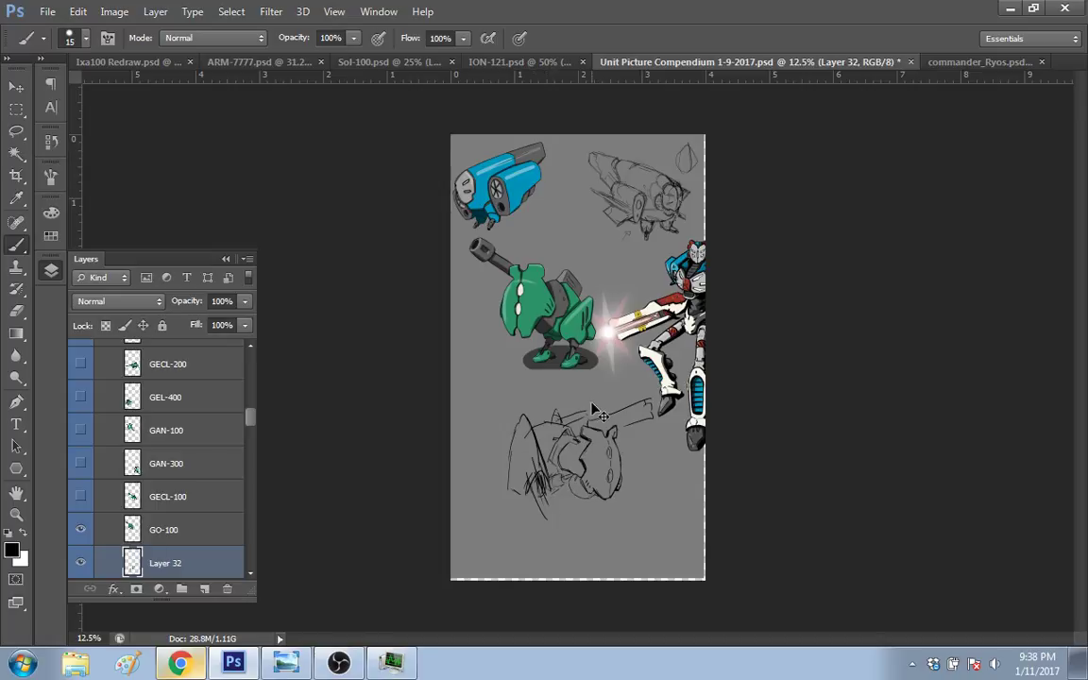
key("ctrl+z")
key("e")
mouse_move(515, 433)
left_mouse_down()
mouse_move(554, 518)
mouse_move(539, 458)
mouse_move(561, 447)
left_mouse_up()
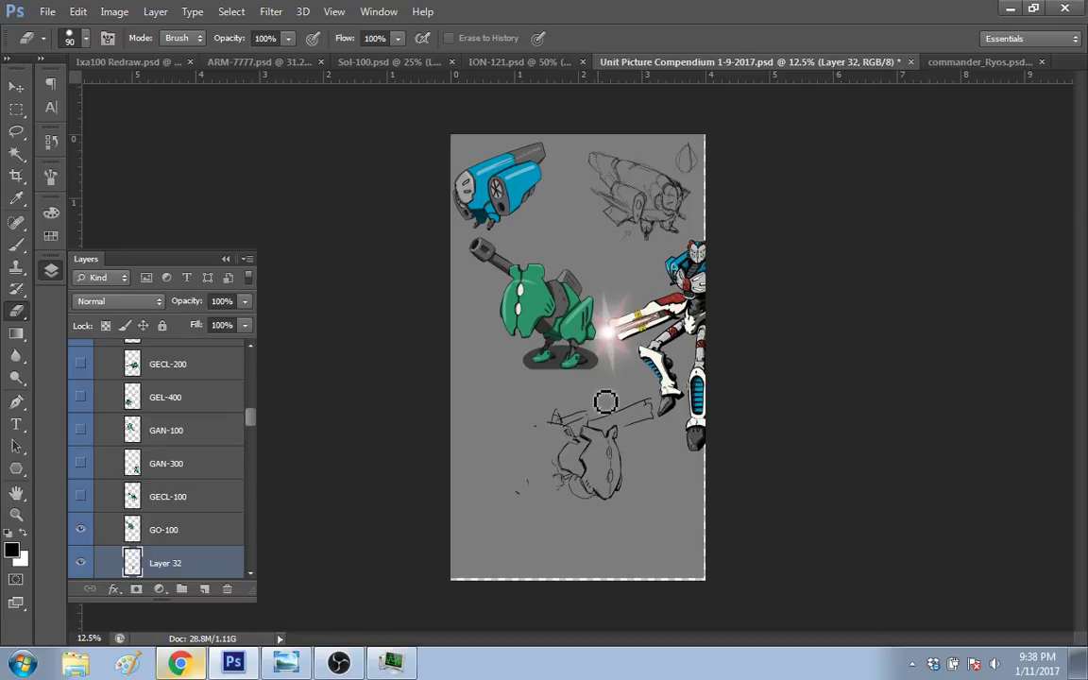
Step: Rough in the neck edge and leg guide strokes, and sketch a horizontal ground line with two feet beneath the head
key("b")
mouse_move(556, 471)
left_mouse_down()
mouse_move(556, 508)
mouse_move(595, 494)
left_mouse_up()
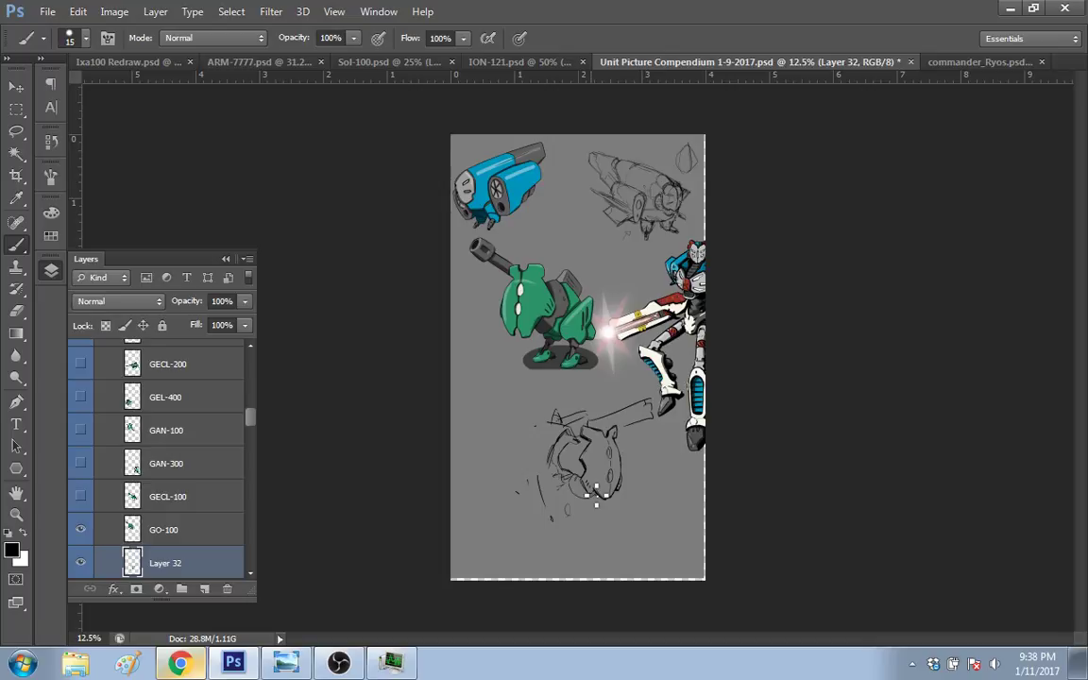
mouse_move(481, 534)
left_mouse_down()
mouse_move(595, 540)
mouse_move(643, 498)
mouse_move(676, 535)
left_mouse_up()
mouse_move(540, 543)
left_mouse_down()
mouse_move(576, 498)
mouse_move(602, 538)
left_mouse_up()
Step: Try sketching the legs and a narrow rear-leg plate above the feet, and undo those strokes
left_click_drag(518, 470, 527, 498)
left_click_drag(538, 541, 515, 425)
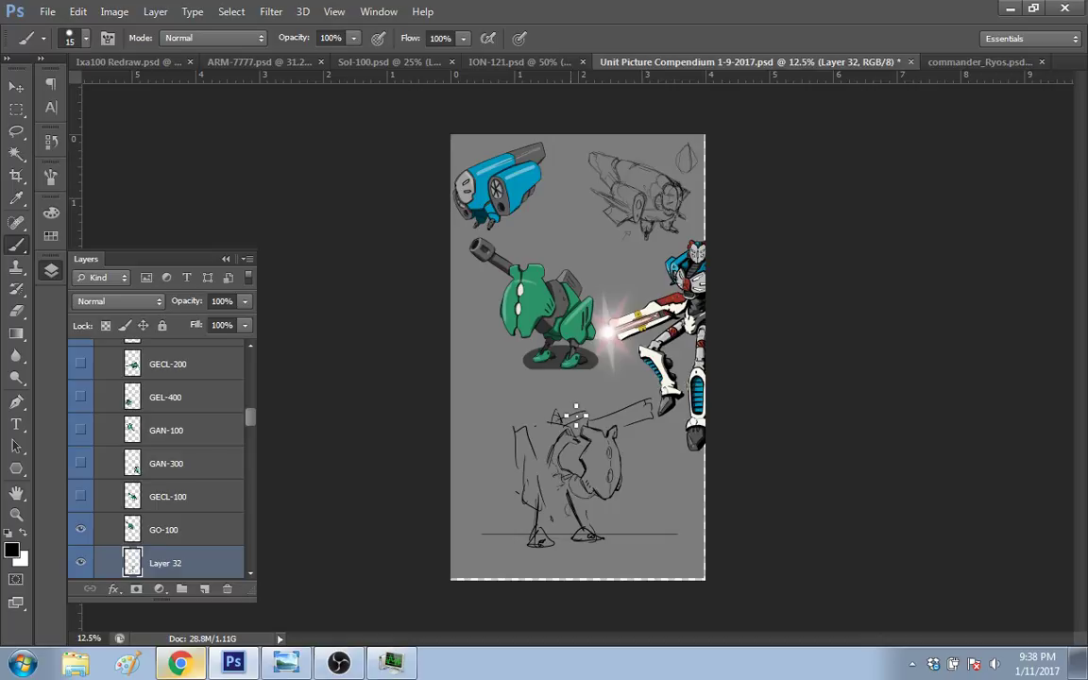
key("ctrl+alt+z")
key("ctrl+alt+z")
key("ctrl+alt+z")
key("ctrl+alt+z")
key("ctrl+alt+z")
key("ctrl+alt+z")
key("ctrl+alt+z")
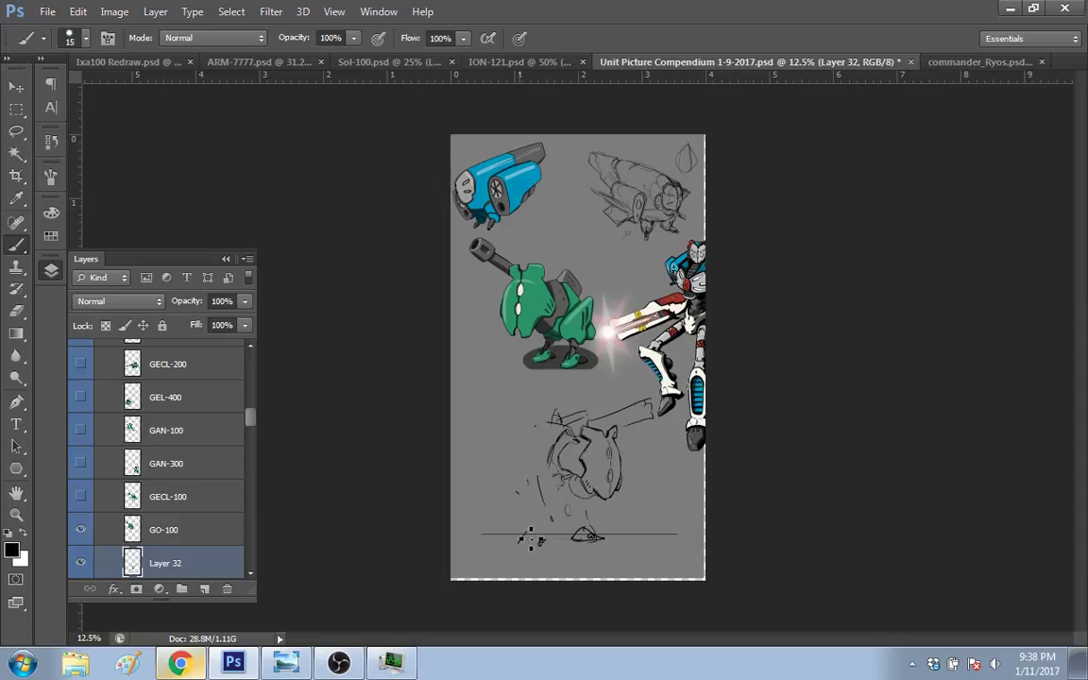
Step: Sketch the rear foot, leg and jagged armor plate, the body's back and underside lines, and the front leg
mouse_move(520, 544)
left_mouse_down()
mouse_move(542, 544)
mouse_move(522, 537)
mouse_move(526, 495)
mouse_move(536, 529)
mouse_move(544, 493)
mouse_move(525, 480)
mouse_move(508, 422)
mouse_move(513, 479)
left_mouse_up()
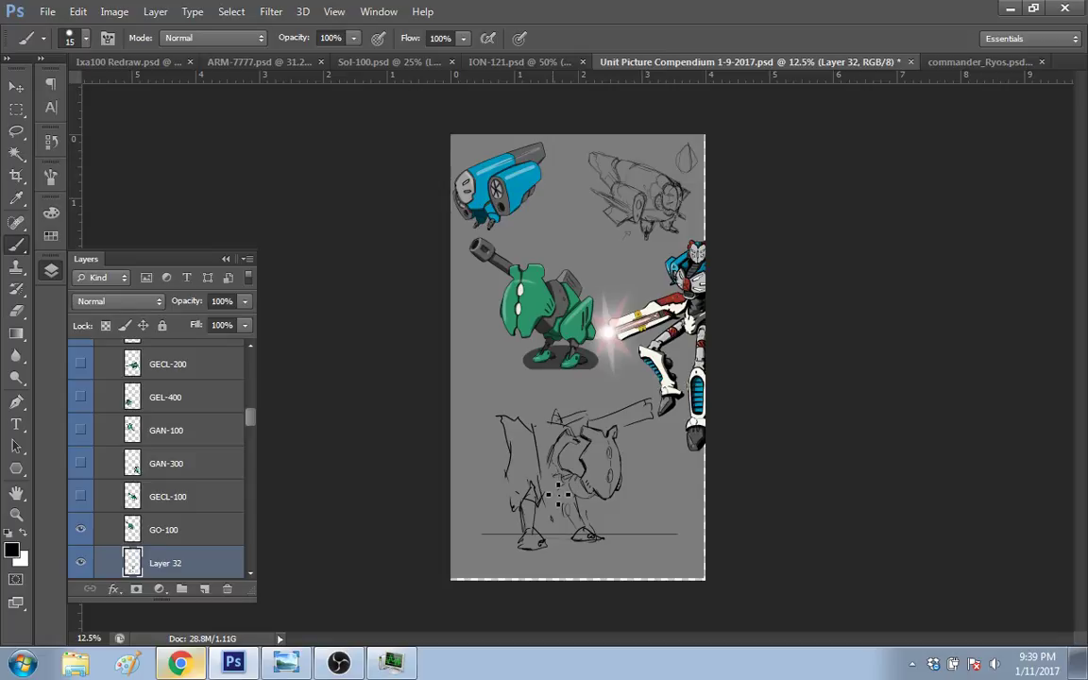
left_click_drag(572, 498, 546, 463)
left_click_drag(557, 414, 519, 421)
left_click_drag(509, 472, 499, 449)
mouse_move(564, 511)
left_mouse_down()
mouse_move(569, 501)
mouse_move(575, 514)
left_mouse_up()
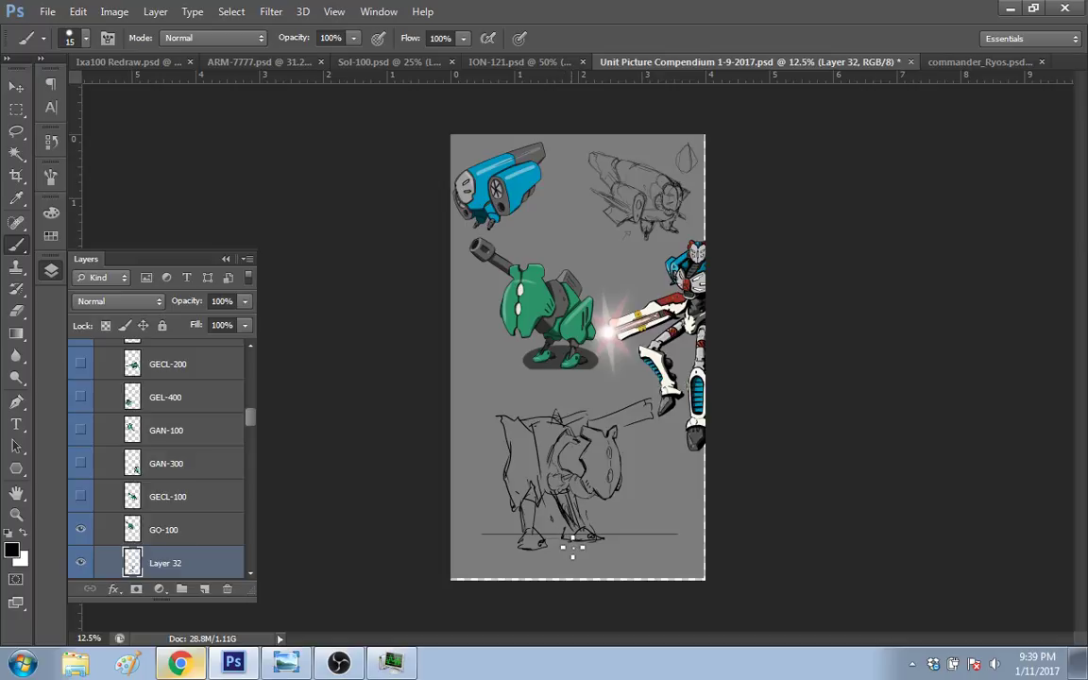
key("e")
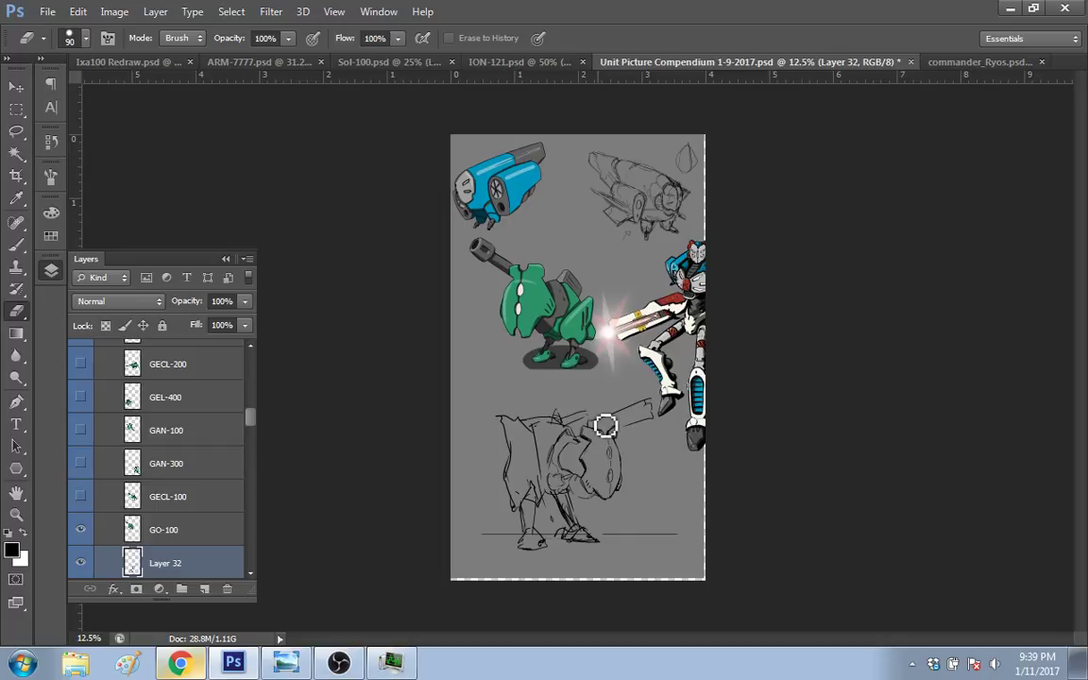
Step: Sketch a second armor plate behind the rear leg, then erase and redraw the rear leg's shin lines above the foot
key("b")
left_click_drag(515, 455, 498, 502)
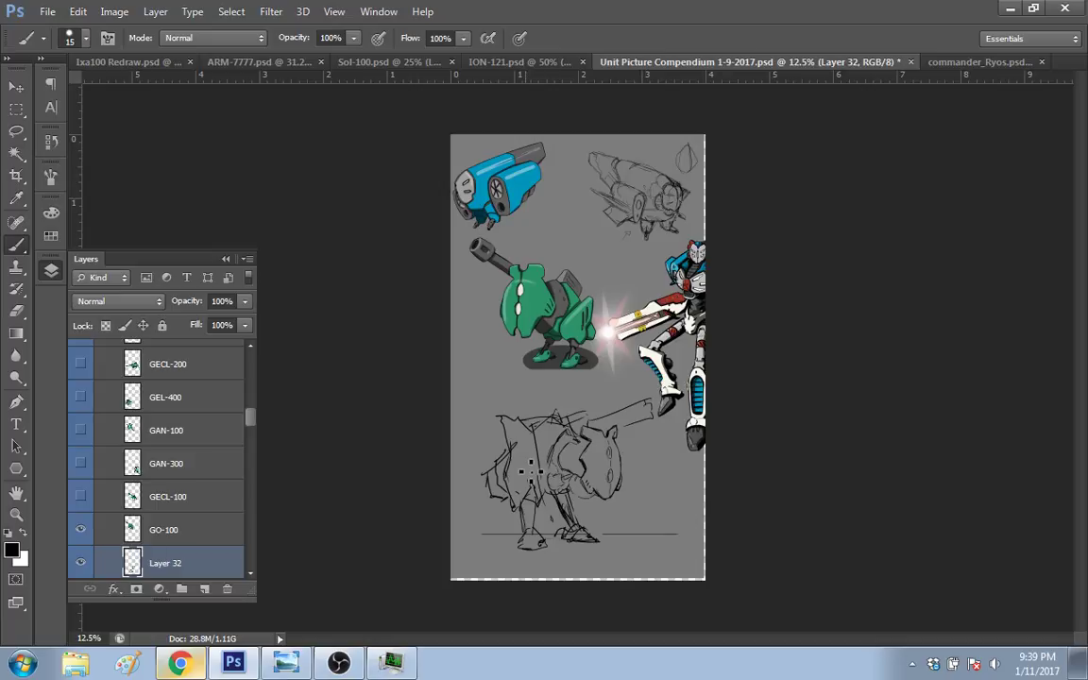
key("e")
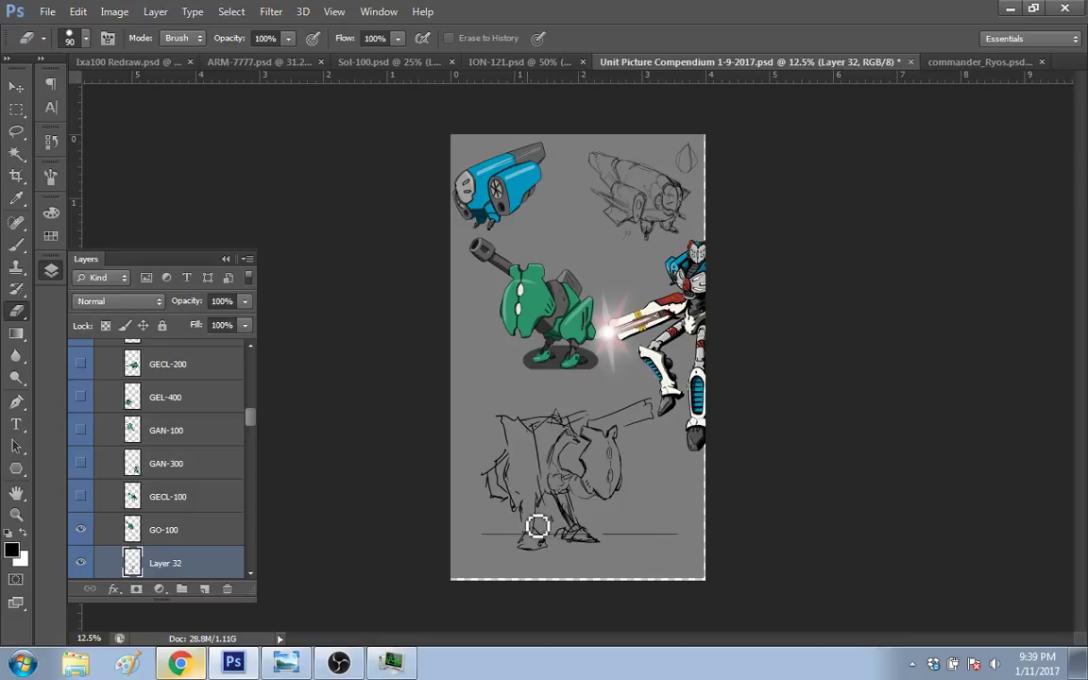
key("b")
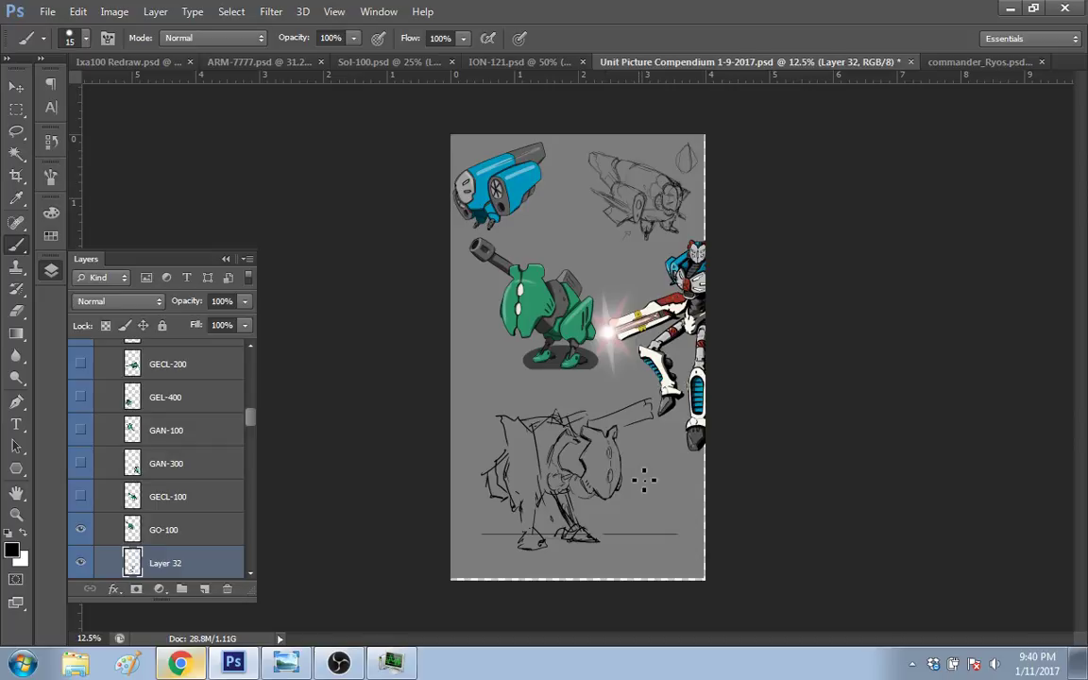
Step: Select the sketched head with the Lasso, enlarge it to about 133%, shift it up toward the neck, and deselect it
key("l")
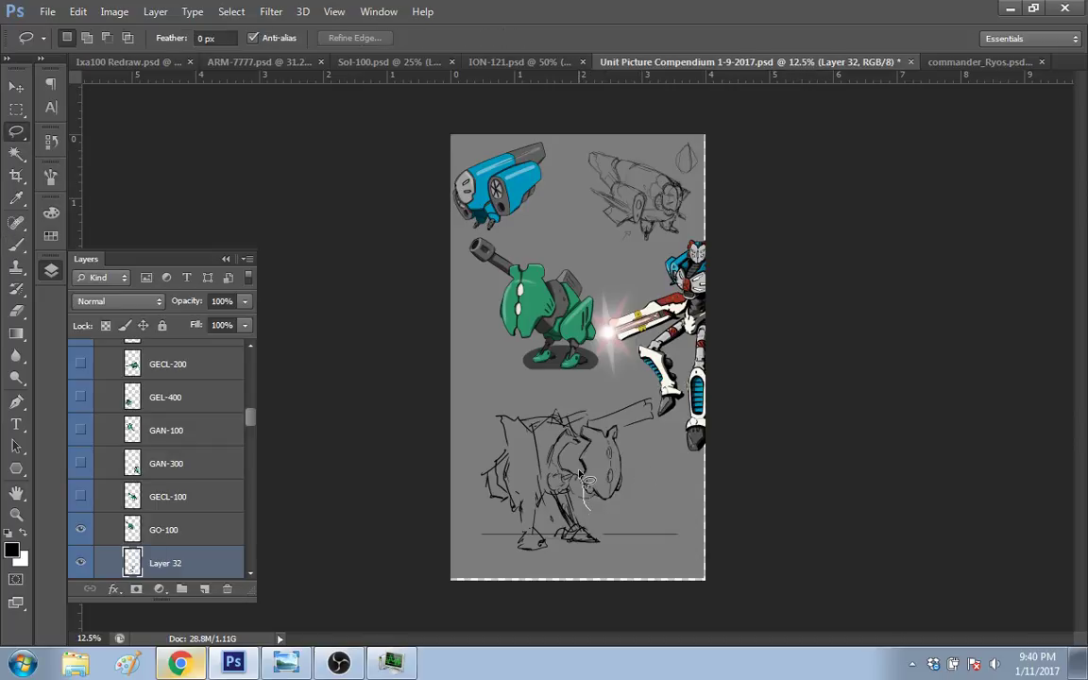
mouse_move(586, 476)
left_mouse_down()
mouse_move(593, 430)
mouse_move(618, 430)
mouse_move(625, 493)
mouse_move(586, 480)
left_mouse_up()
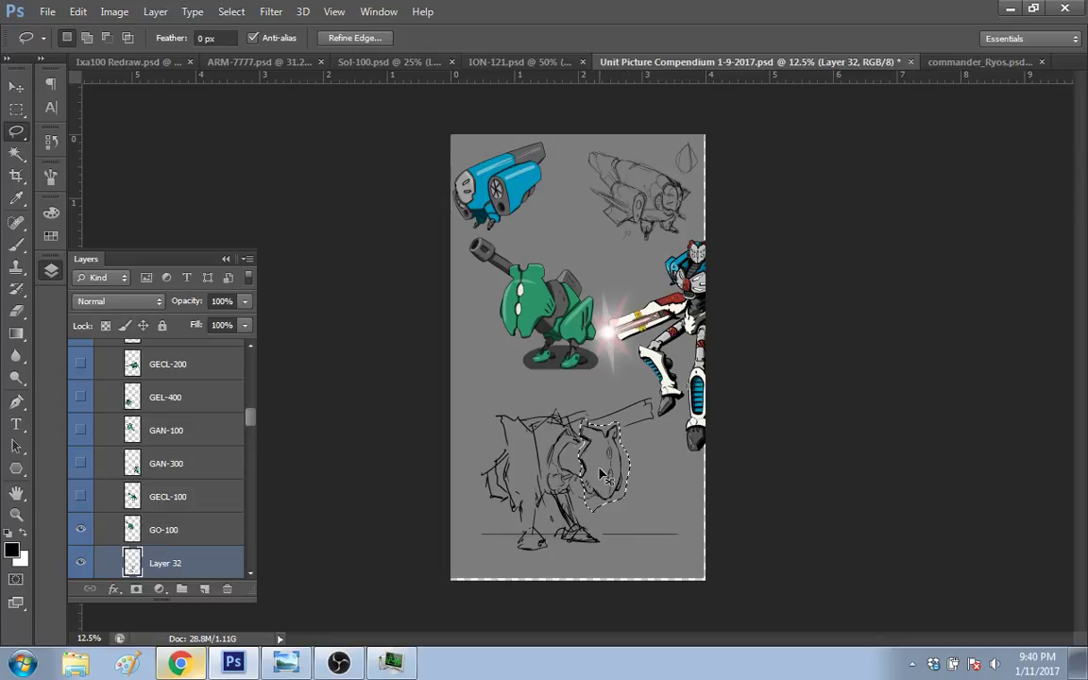
key("ctrl+t")
left_click_drag(630, 512, 635, 527)
mouse_move(619, 475)
left_mouse_down()
mouse_move(625, 482)
mouse_move(620, 465)
left_mouse_up()
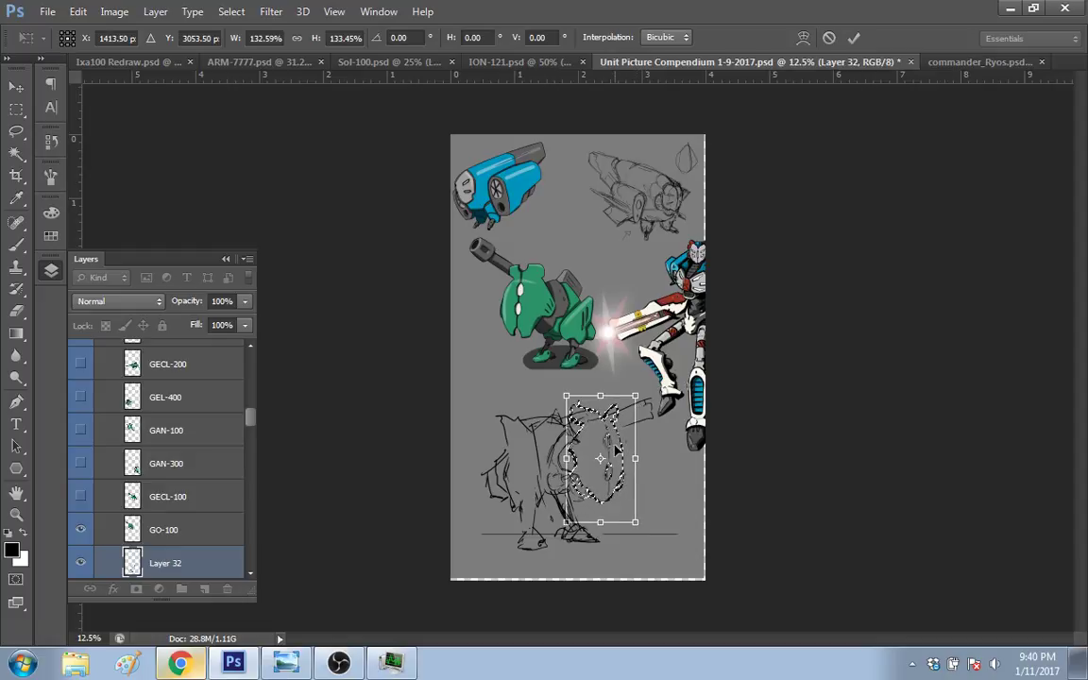
left_click_drag(616, 450, 613, 447)
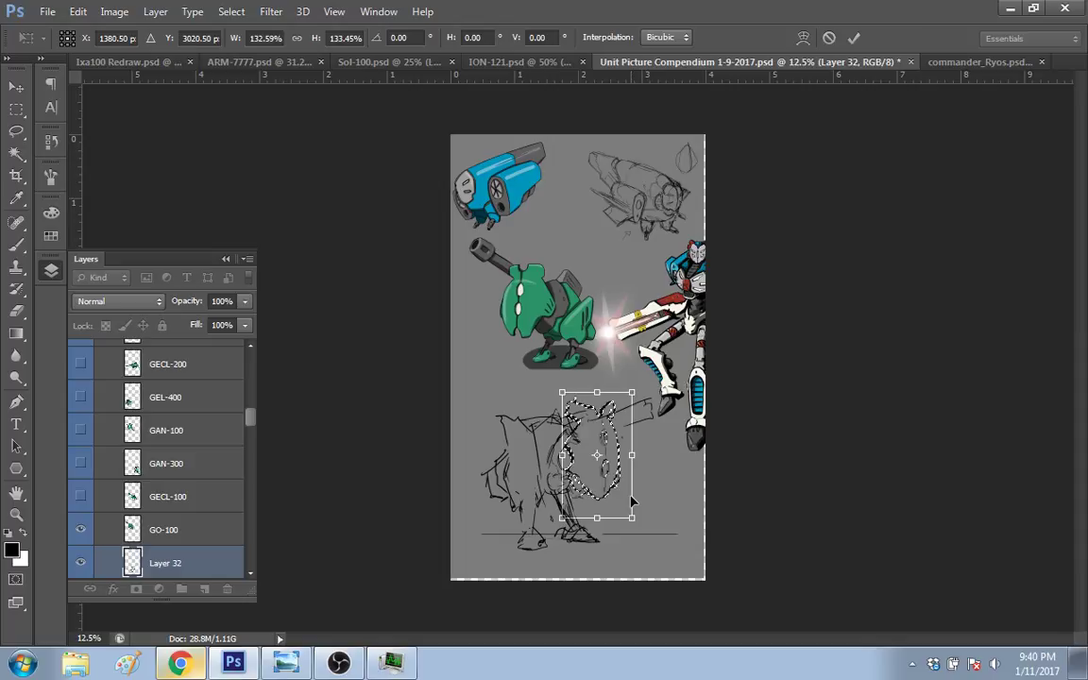
key("Return")
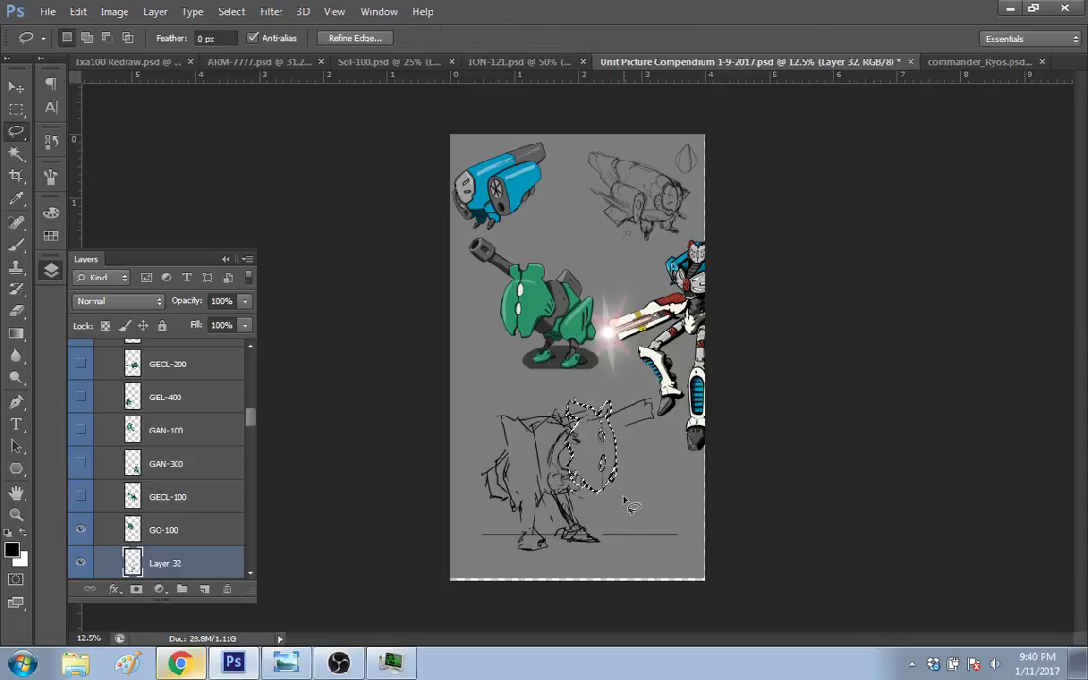
key("m")
key("ctrl+d")
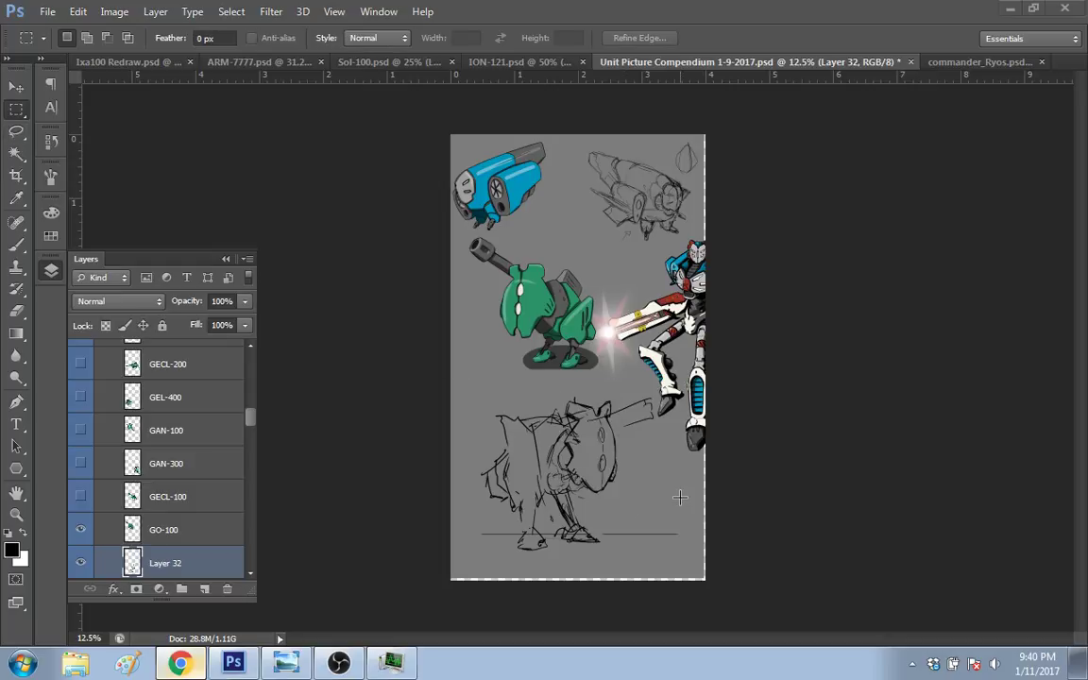
Step: Check the ZephyrWorkshop Twitch stream and chat in the browser, and return to Photoshop
key("alt+Tab")
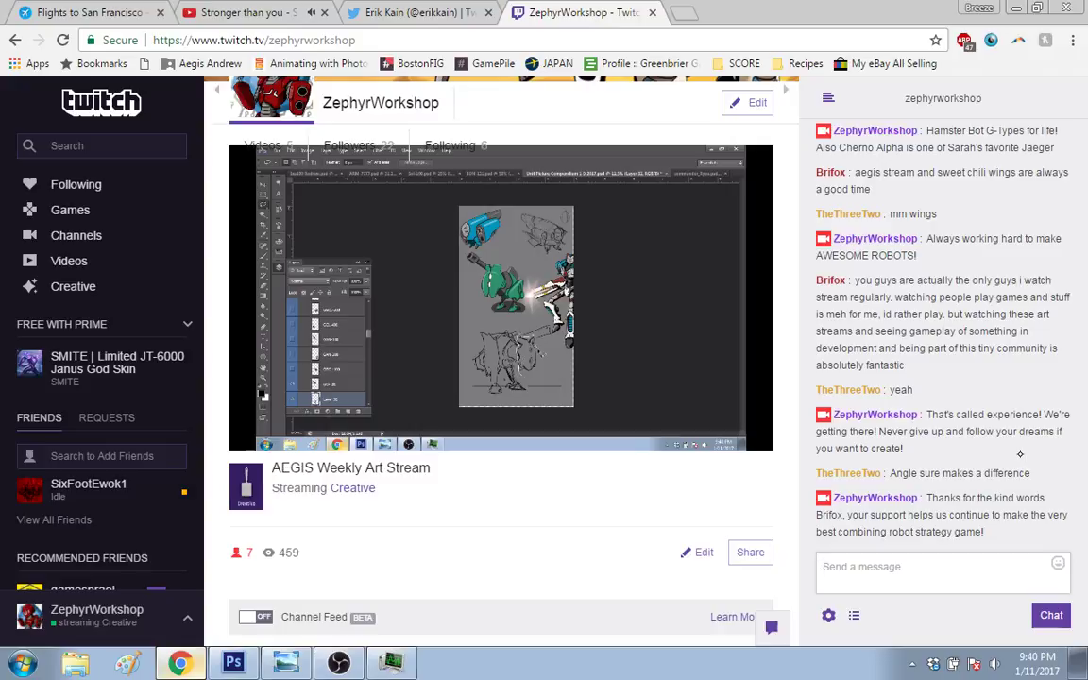
key("alt+Tab")
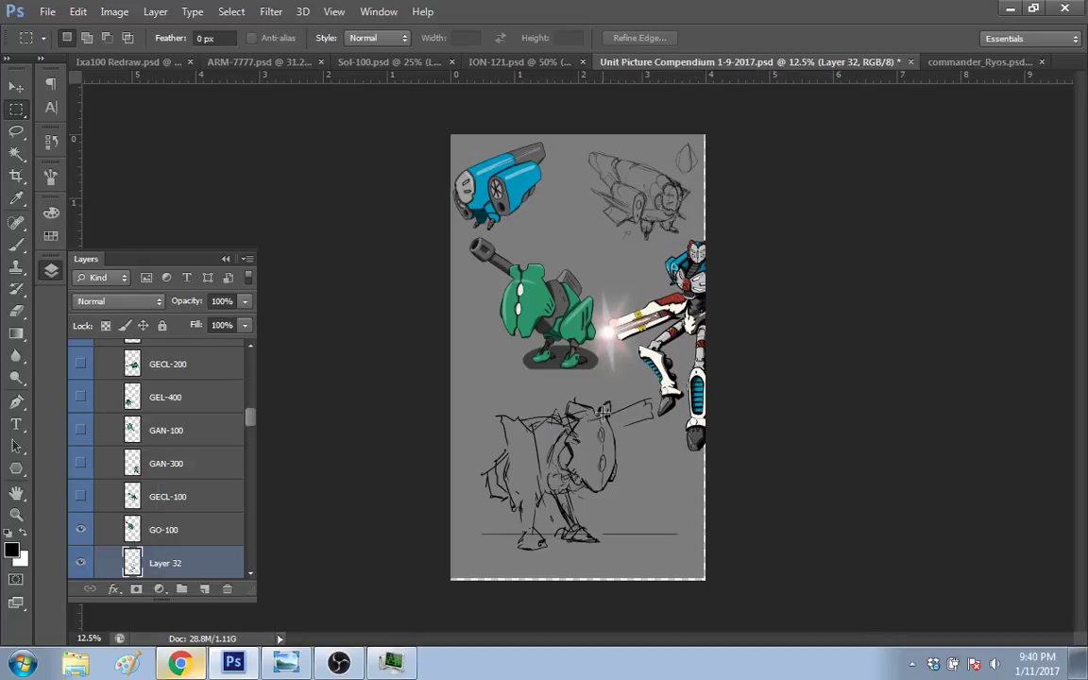
Step: Erase the old jagged lines inside the enlarged head and redraw its rear cheek edge with short vent strokes
key("b")
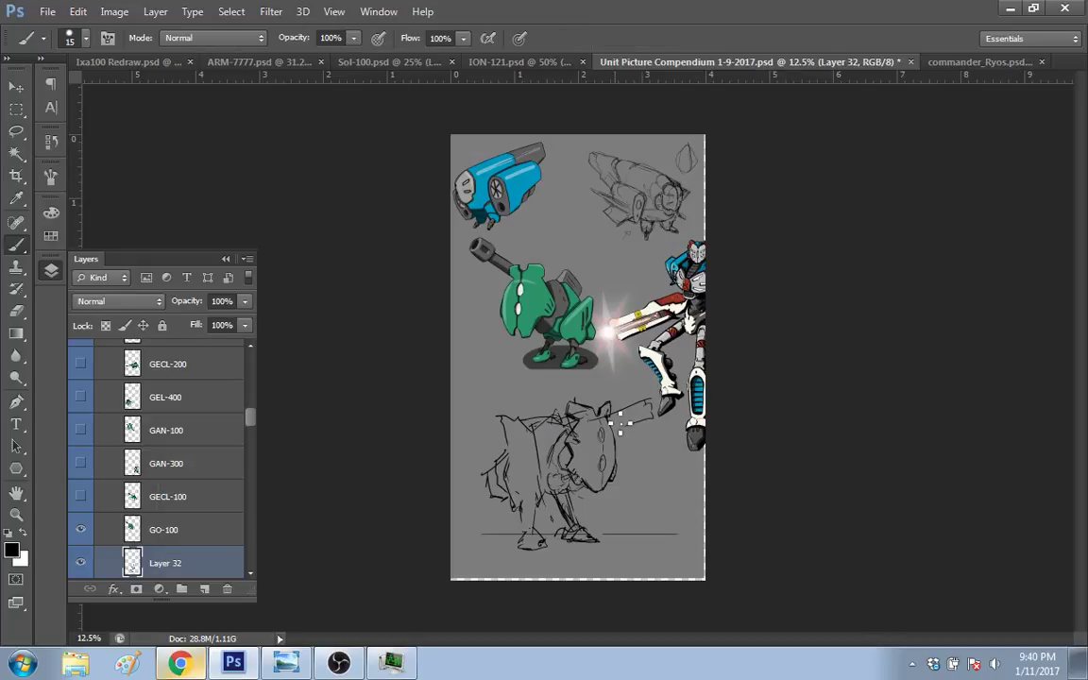
key("z")
left_click(613, 470)
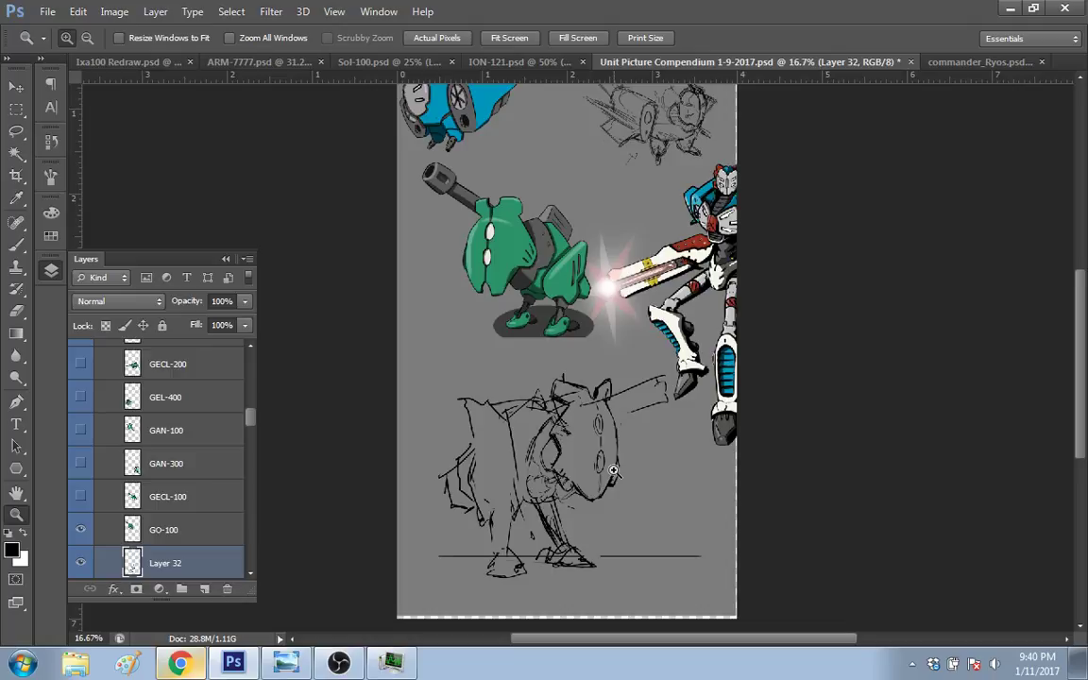
left_click(613, 470)
key("e")
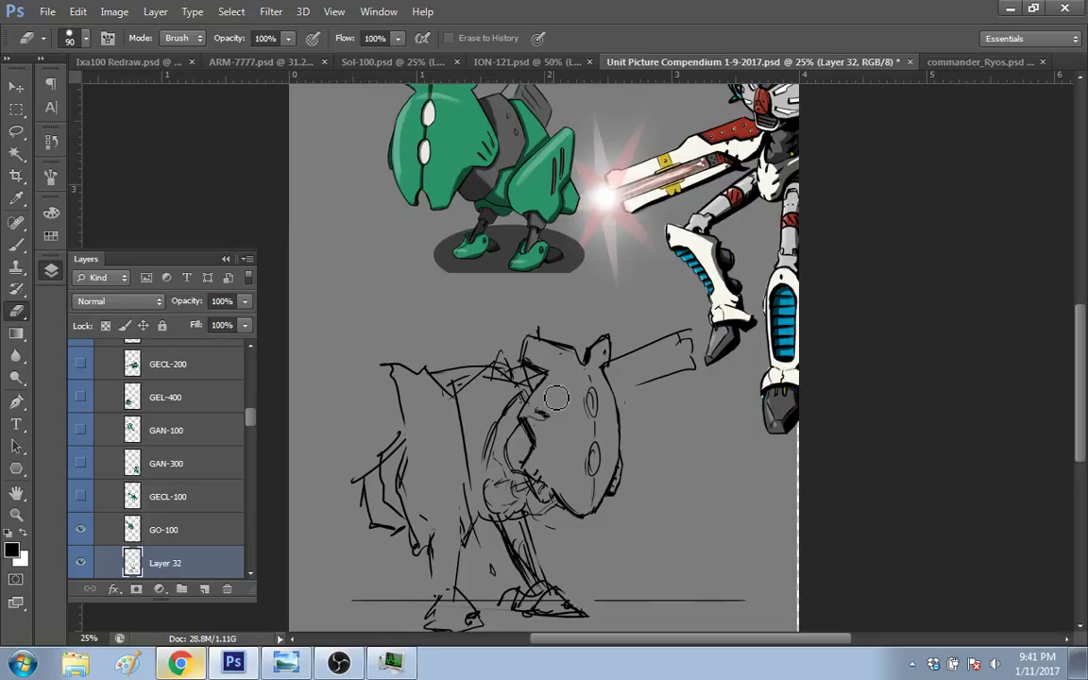
key("b")
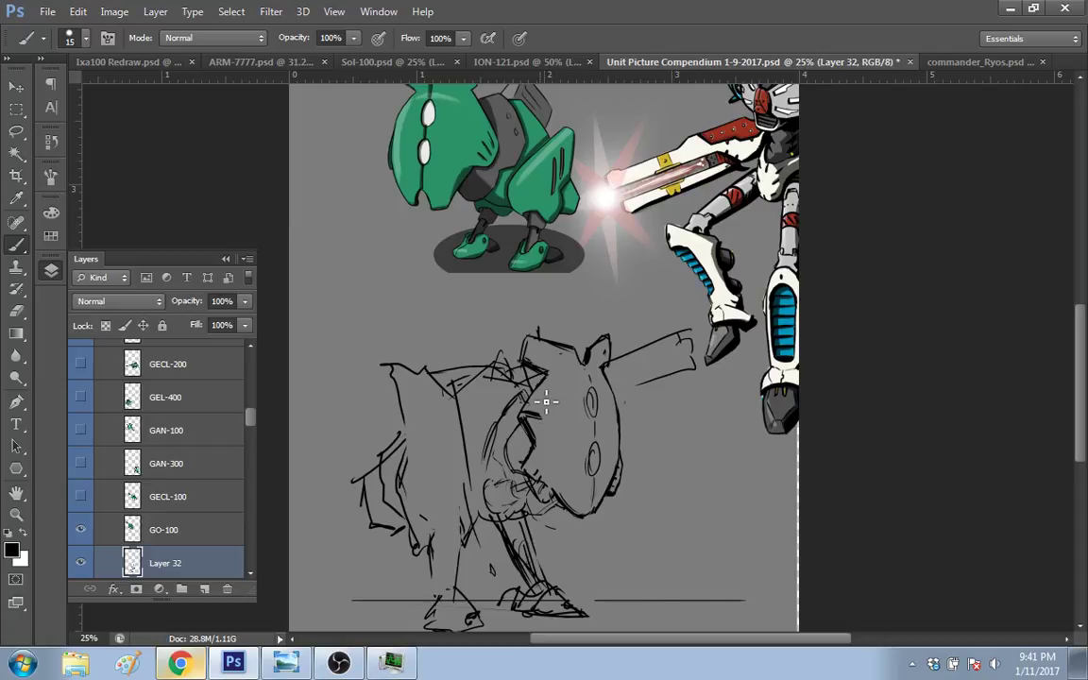
key("e")
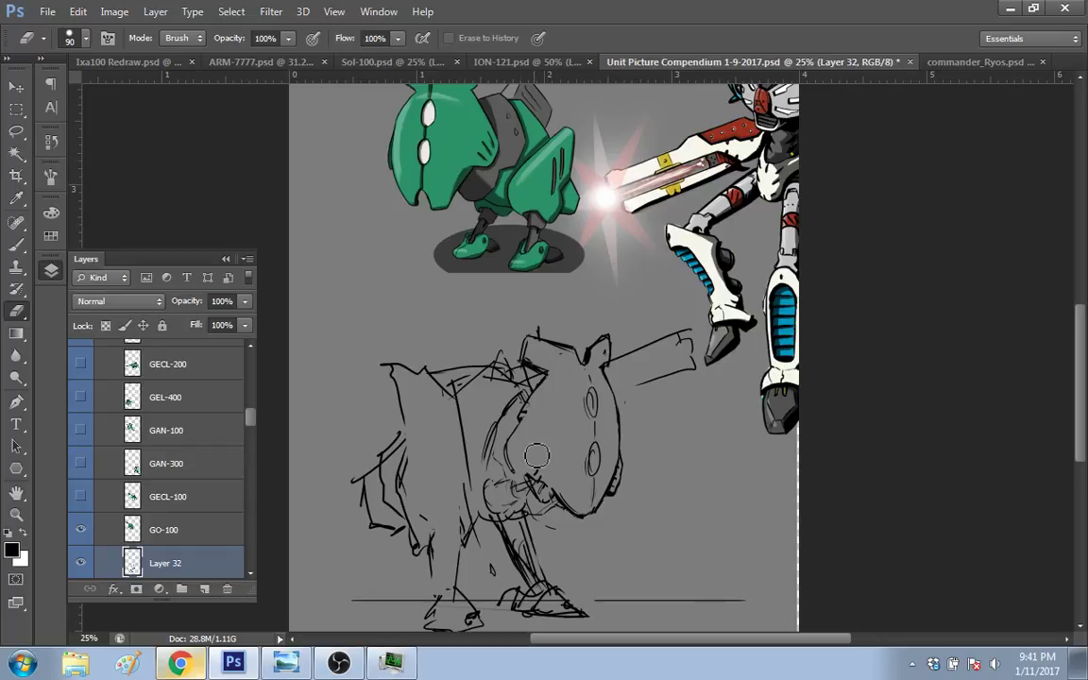
key("b")
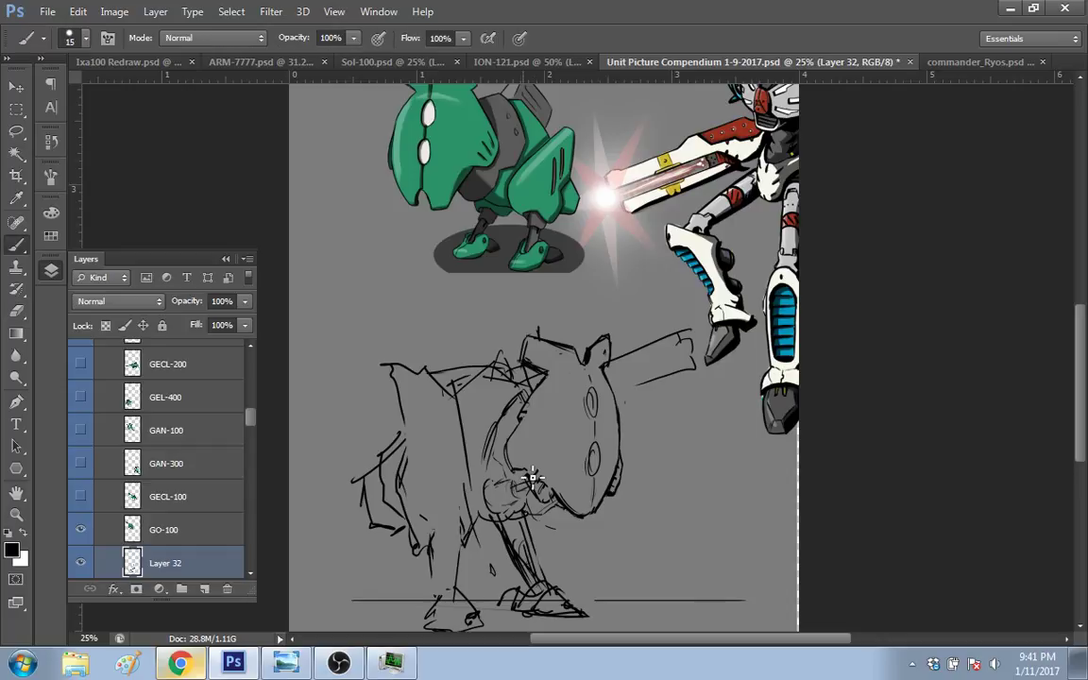
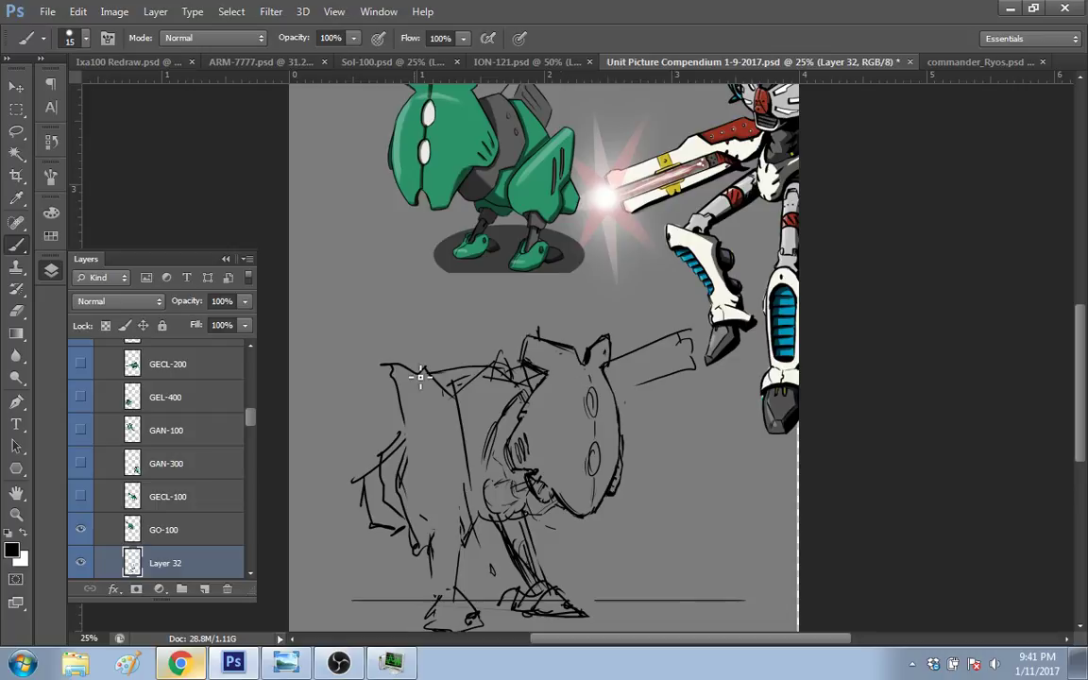
Step: Erase the spiked top corner of the rear leg armor, redraw the plate with a beveled outline, and hatch the notch at its front edge
key("e")
left_click_drag(411, 369, 383, 363)
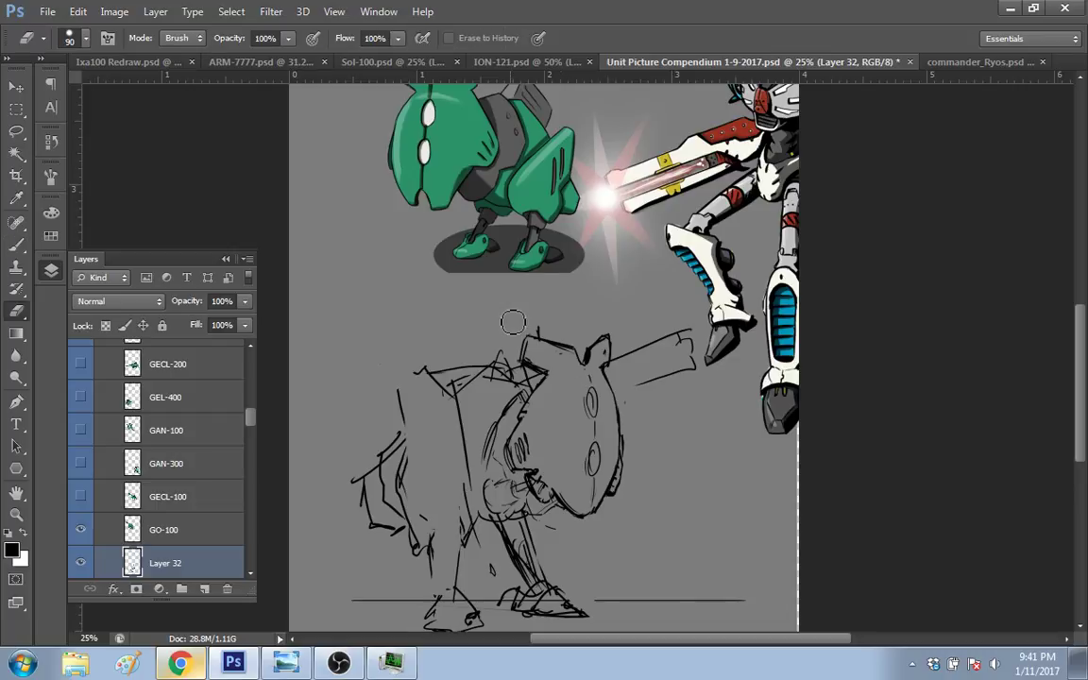
key("b")
mouse_move(427, 369)
left_mouse_down()
mouse_move(362, 484)
mouse_move(395, 501)
left_mouse_up()
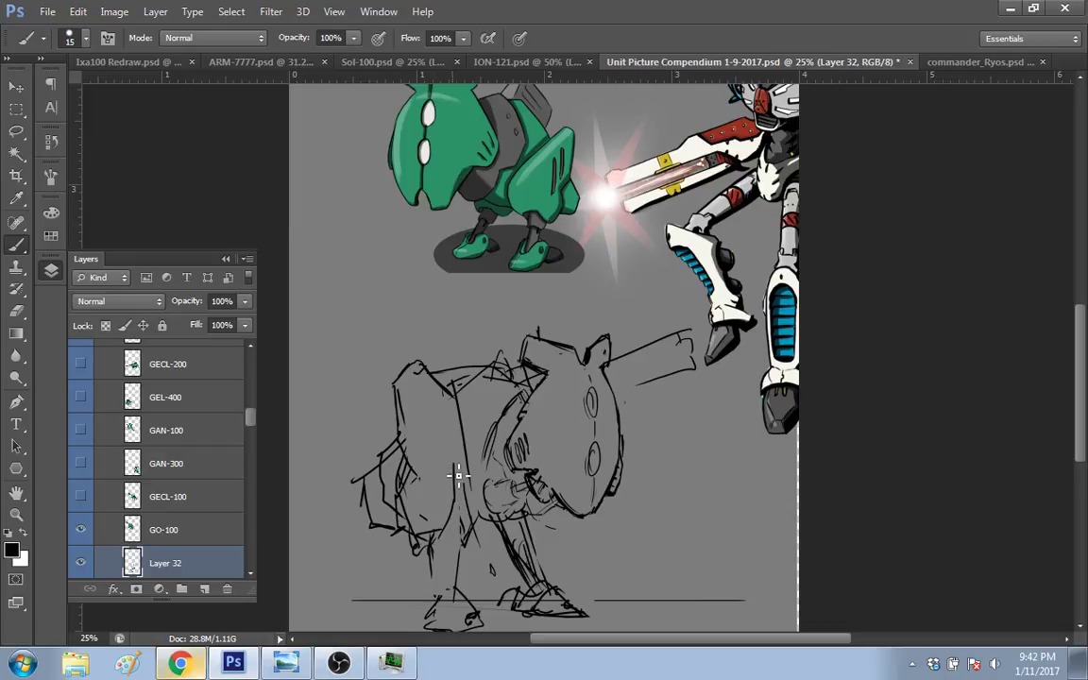
left_click_drag(468, 473, 481, 521)
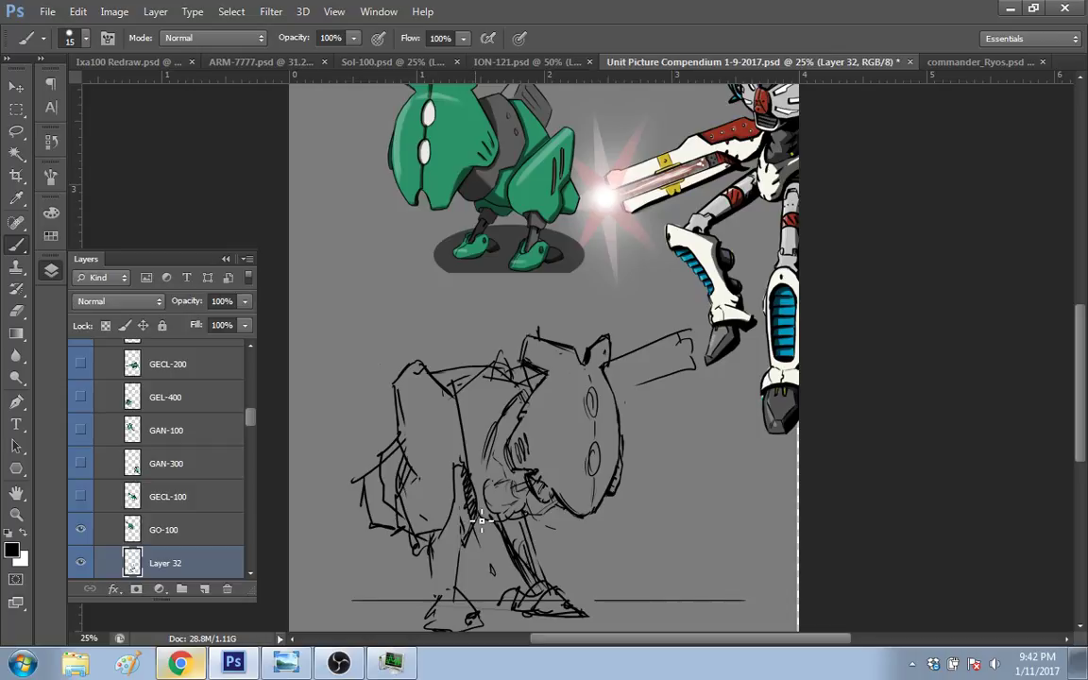
Step: Reduce the eraser to size 25, clean up the lines around the armor's hatched notch, and erase the rear leg's shin lines
key("e")
key("bracketleft")
key("bracketleft")
key("bracketleft")
key("bracketleft")
key("bracketleft")
key("bracketleft")
key("bracketleft")
key("bracketleft")
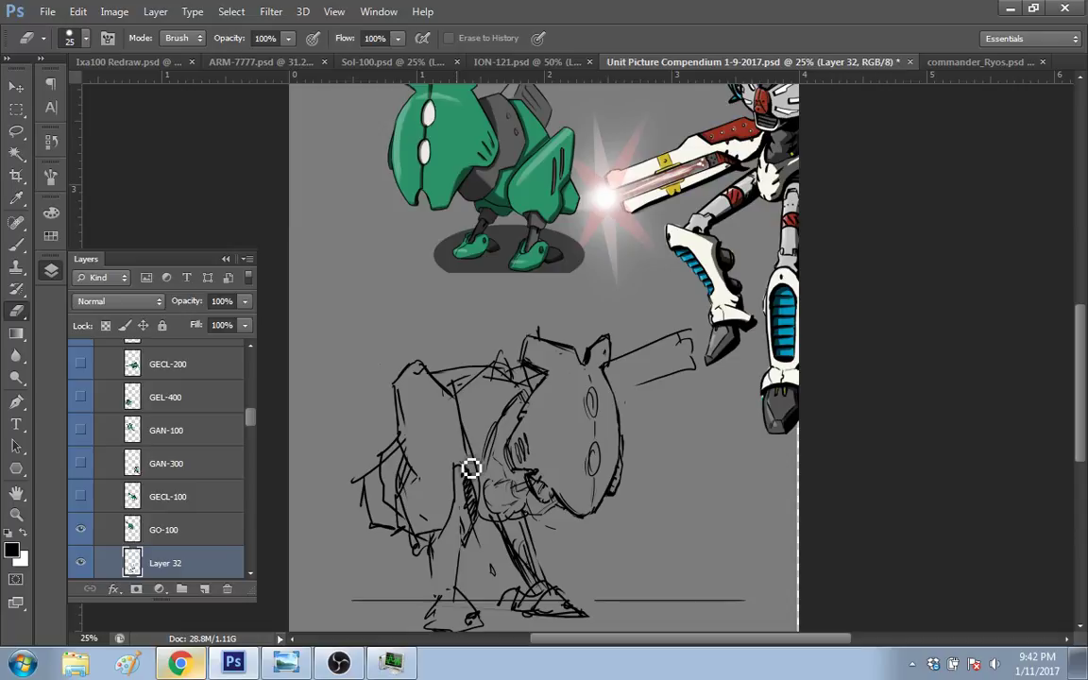
left_click_drag(472, 469, 467, 435)
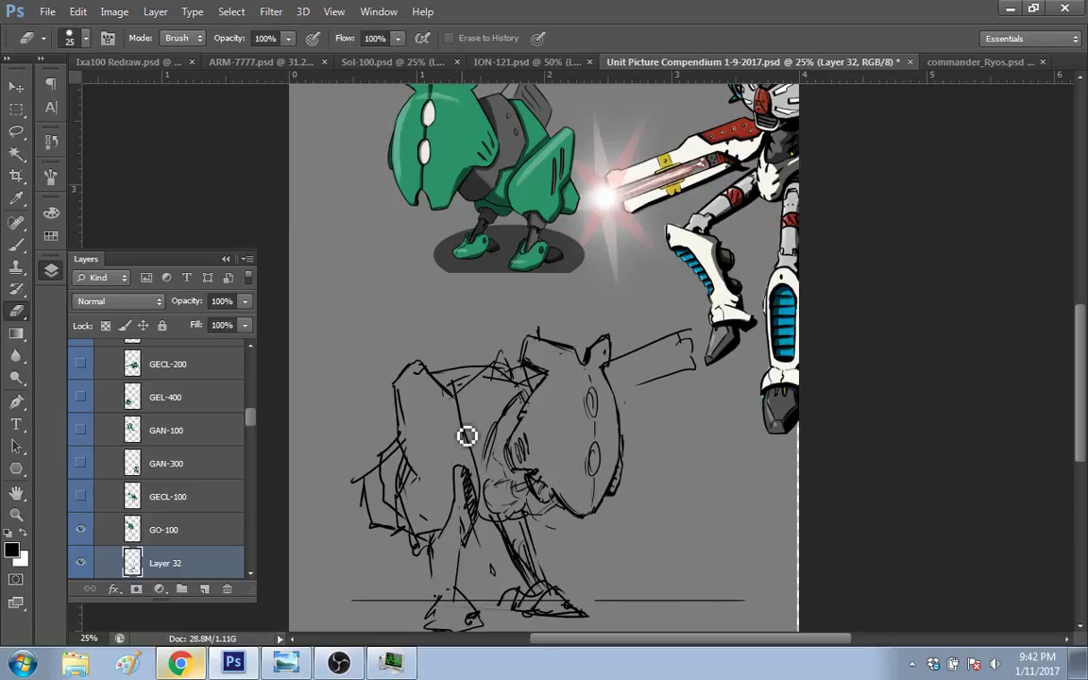
mouse_move(467, 510)
left_mouse_down()
mouse_move(462, 601)
mouse_move(459, 549)
left_mouse_up()
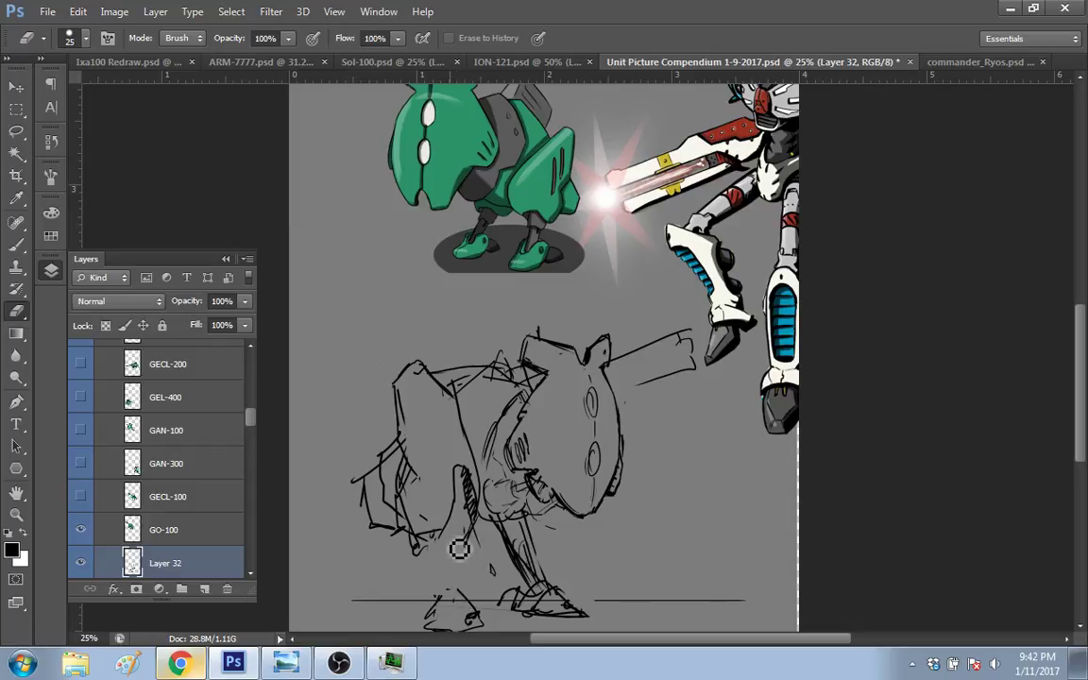
Step: Redraw the rear leg's narrow shin down to the foot, and rework the hatched notch as a shorter, rounded shape
key("b")
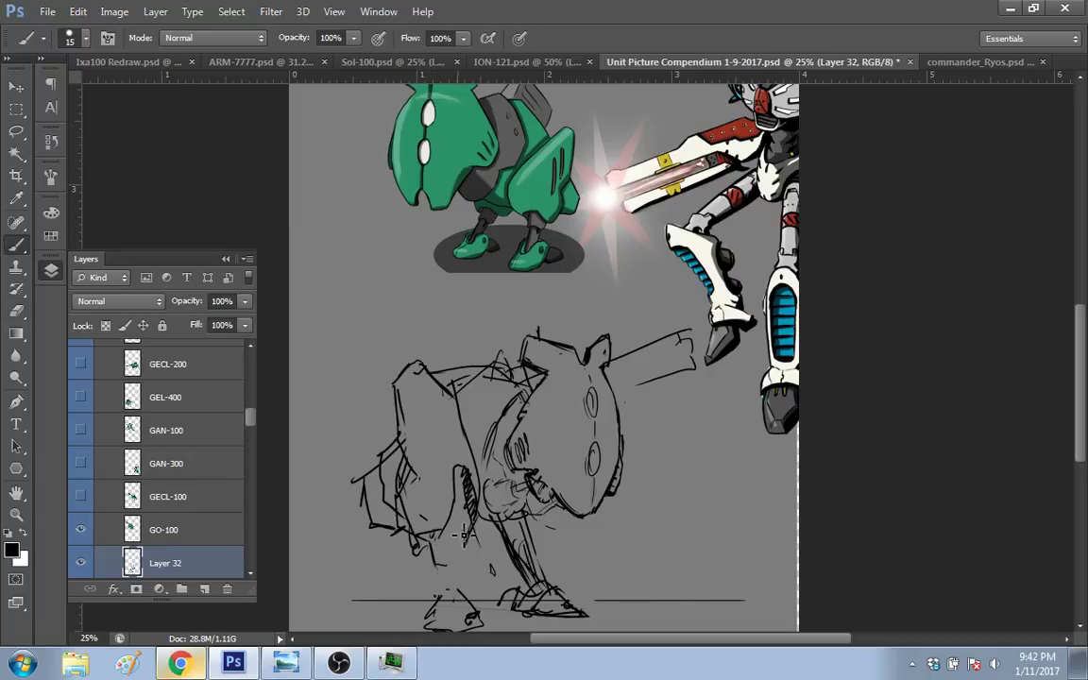
left_click_drag(464, 521, 444, 569)
left_click_drag(452, 603, 460, 562)
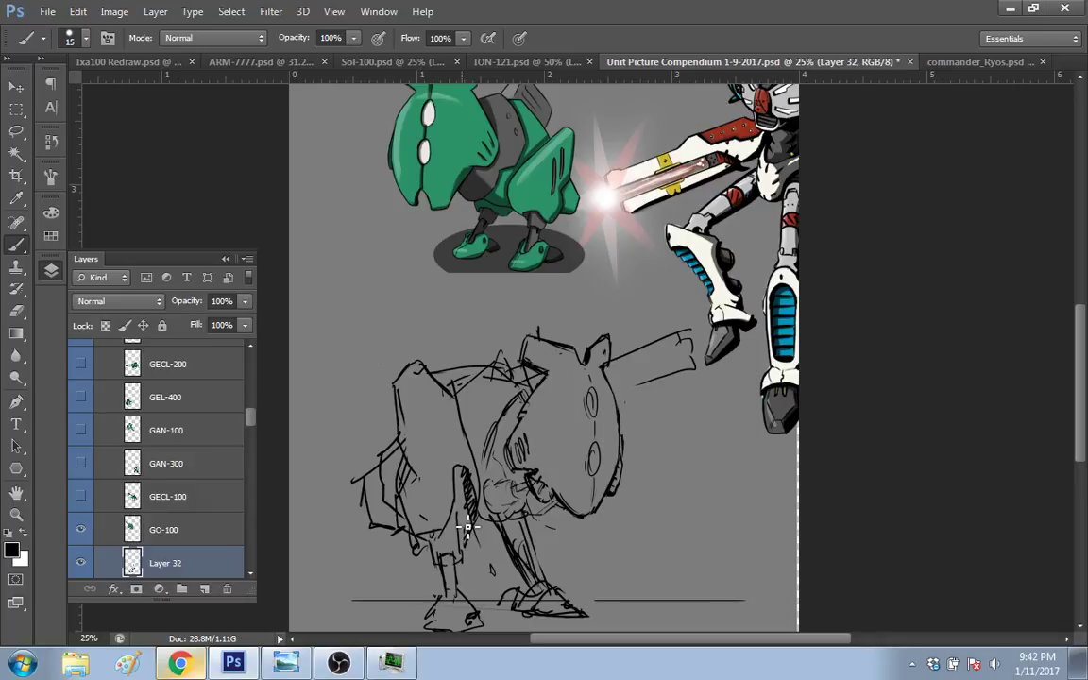
left_click_drag(470, 538, 462, 494)
key("e")
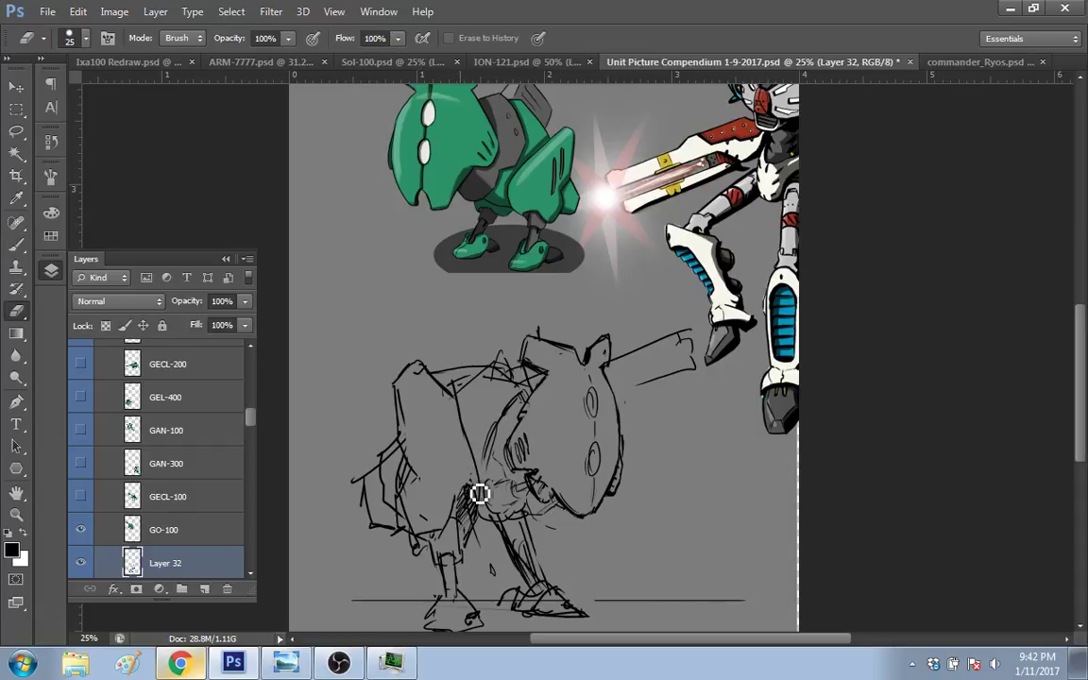
key("b")
left_click_drag(470, 491, 481, 506)
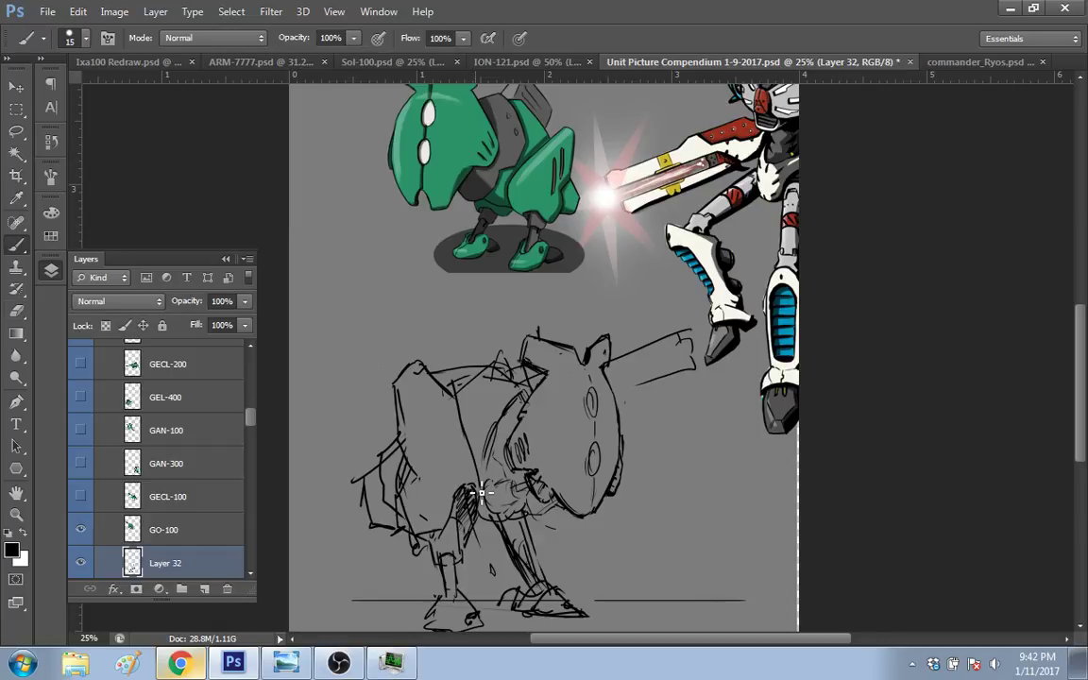
Step: Erase the stray lines at the rear ankle and redraw the shin where it joins the foot
key("e")
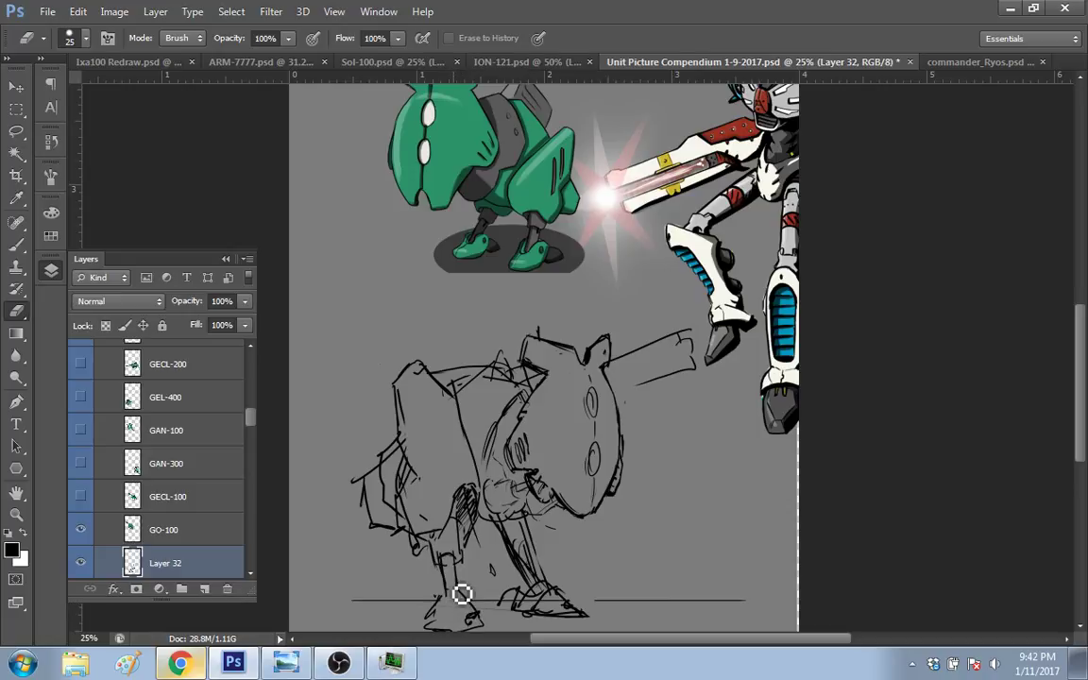
key("b")
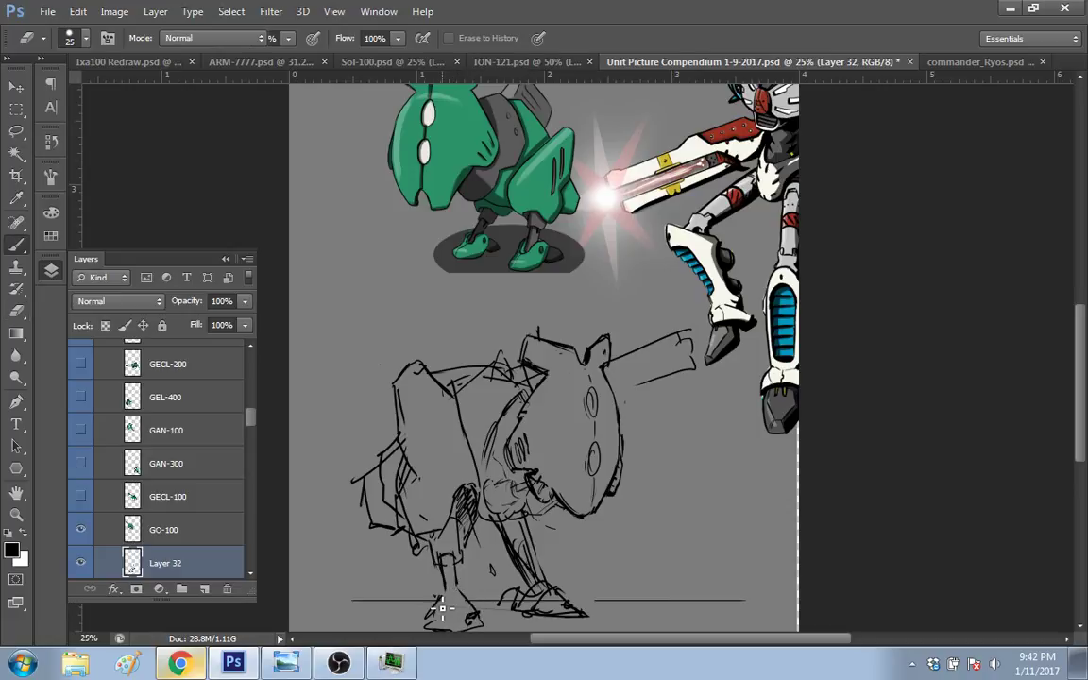
key("b")
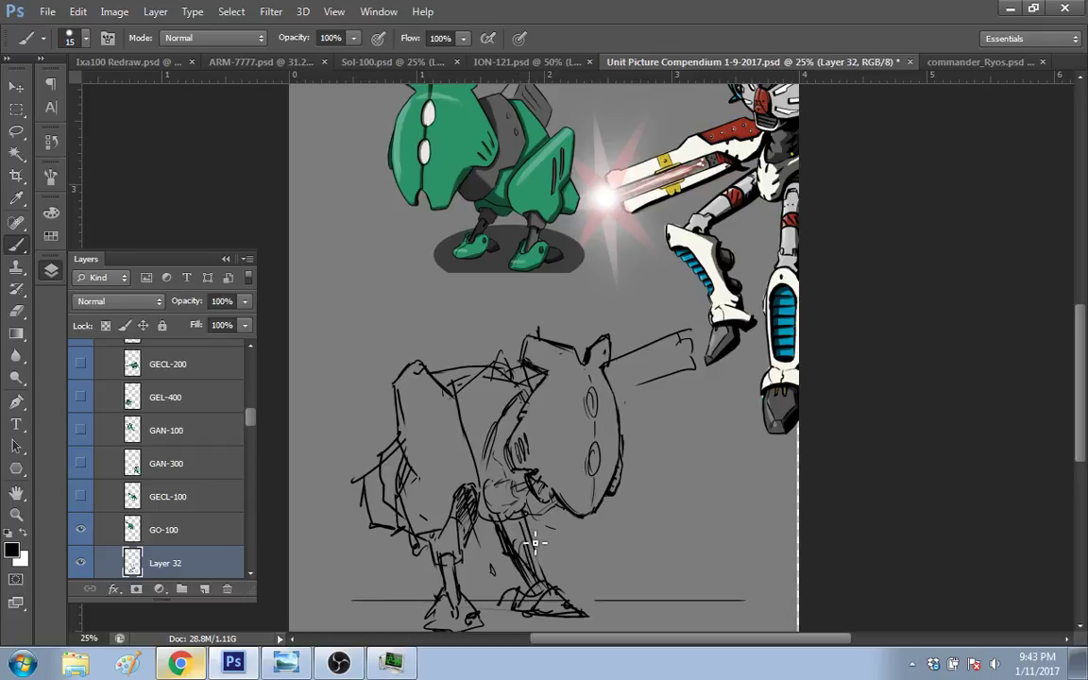
Step: Erase the rough lower lines of the front leg and redraw it with a thick upper section and a narrower shin
key("e")
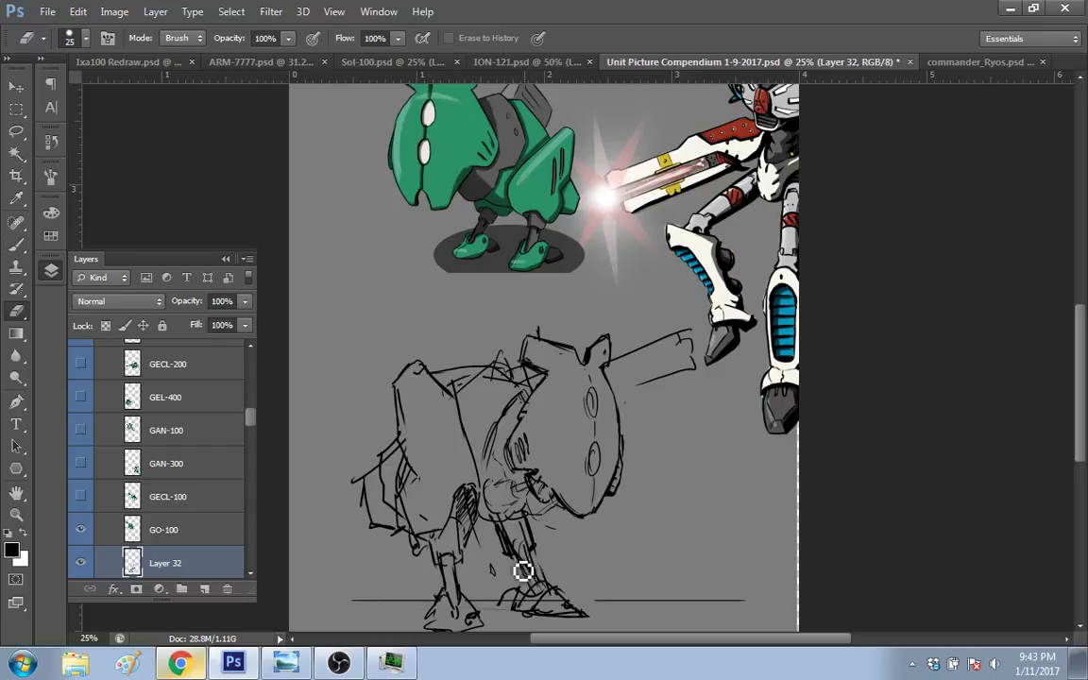
left_click_drag(524, 568, 551, 583)
key("b")
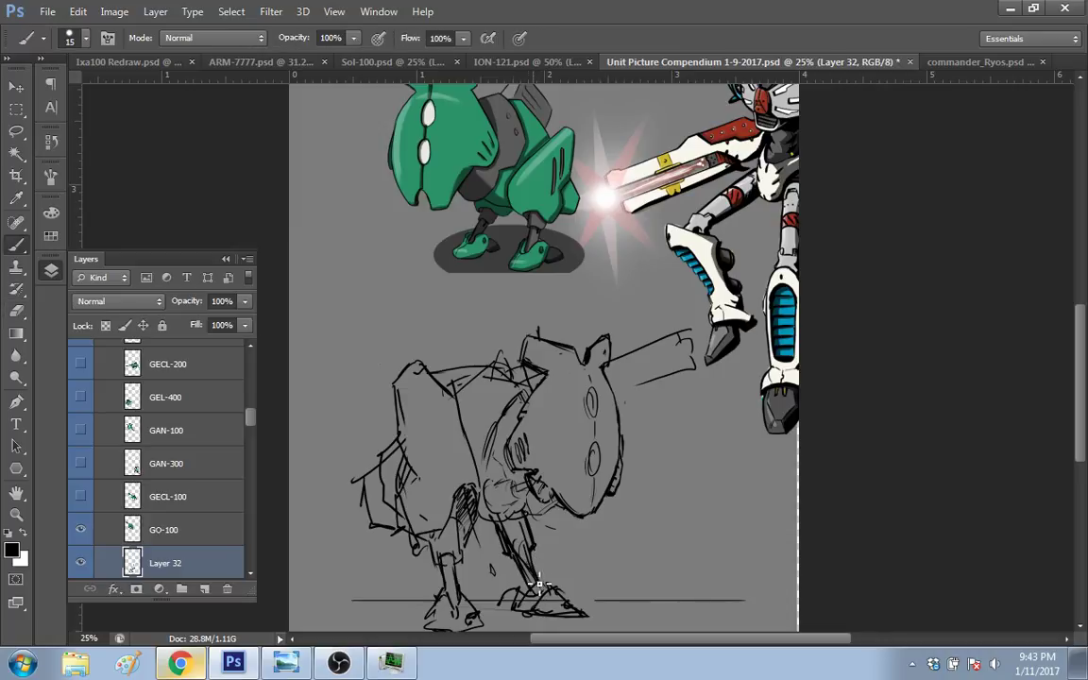
left_click_drag(501, 531, 476, 524)
key("e")
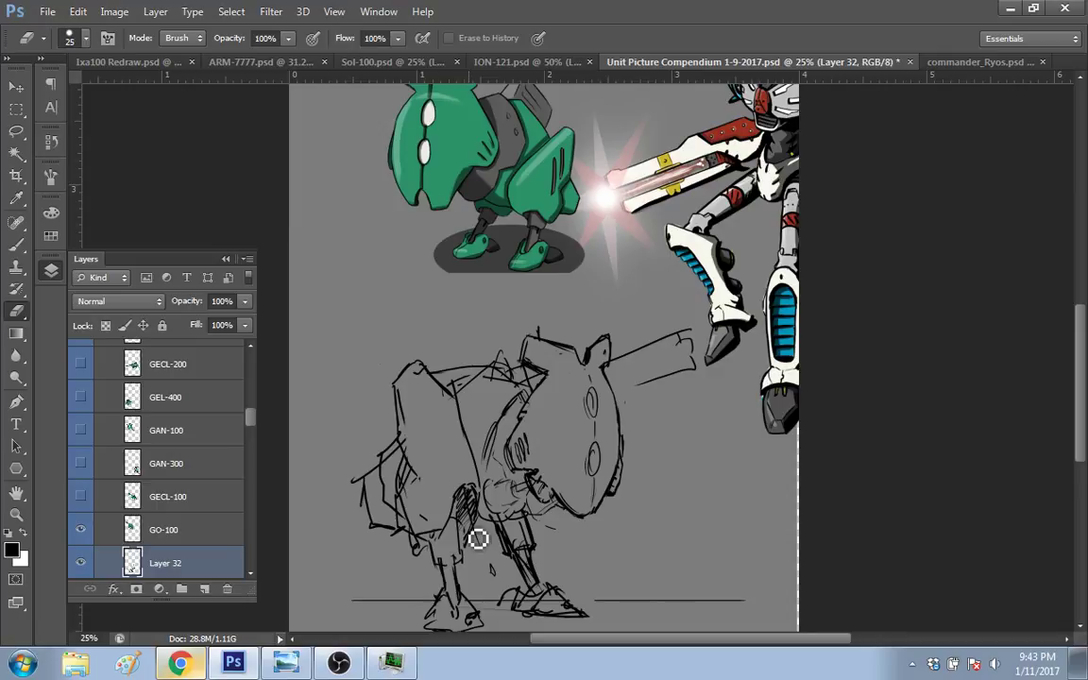
key("b")
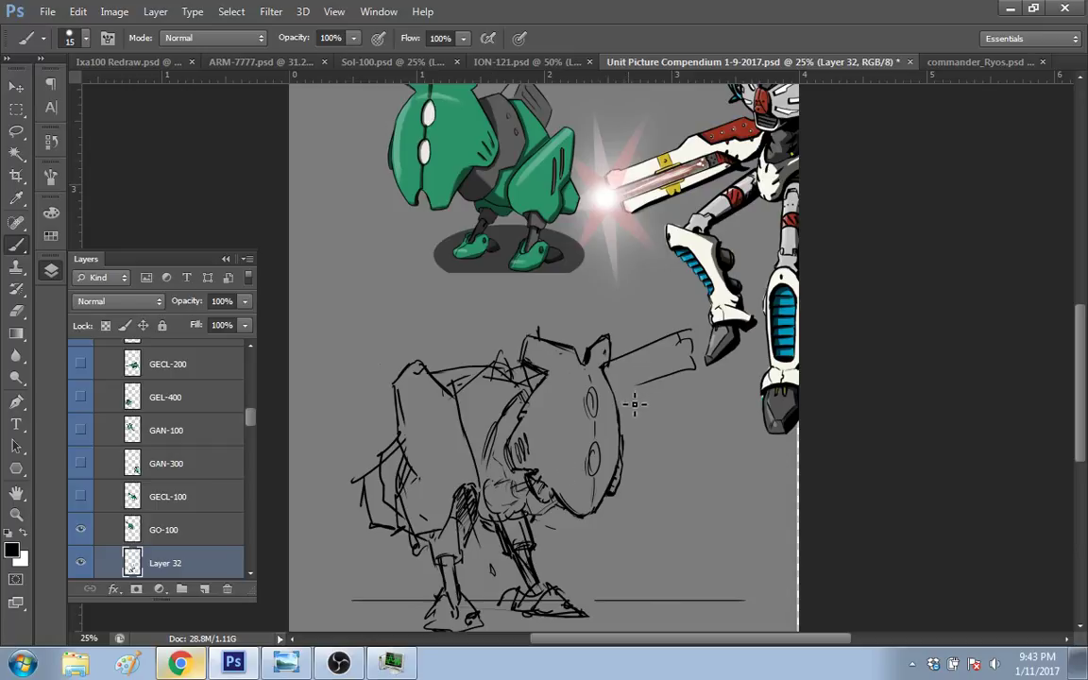
Step: Sketch a straight cannon barrel angling up from behind the new robot's head, and clean up and redraw its lower edge
left_click_drag(619, 400, 698, 366)
left_click_drag(693, 325, 657, 341)
left_click_drag(627, 365, 699, 330)
left_click_drag(698, 330, 704, 369)
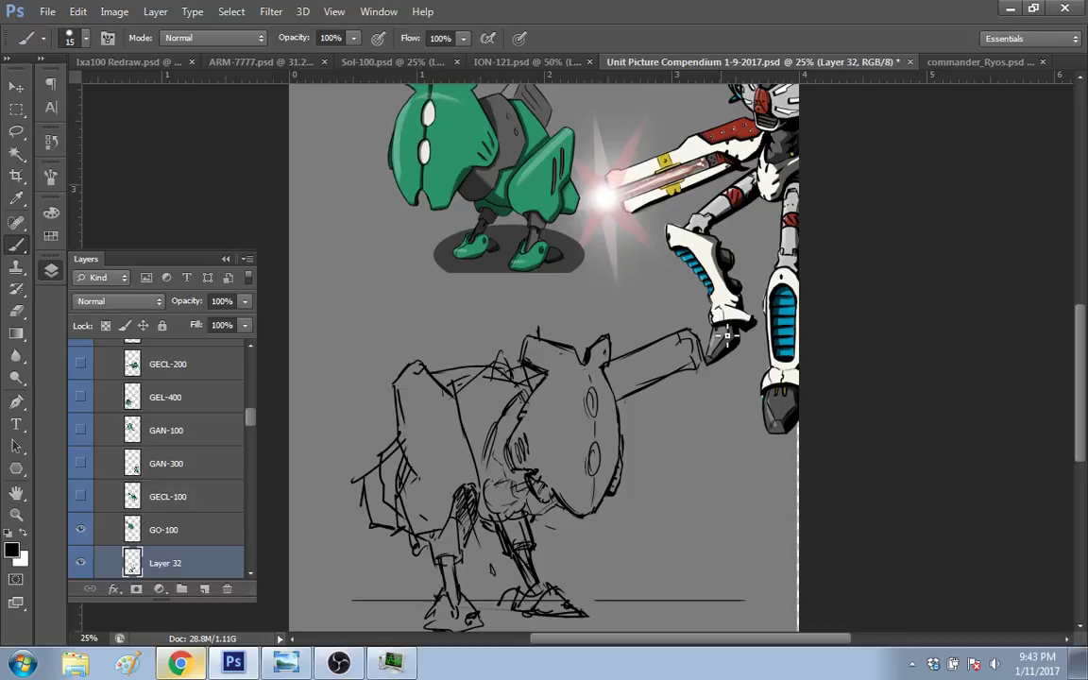
key("e")
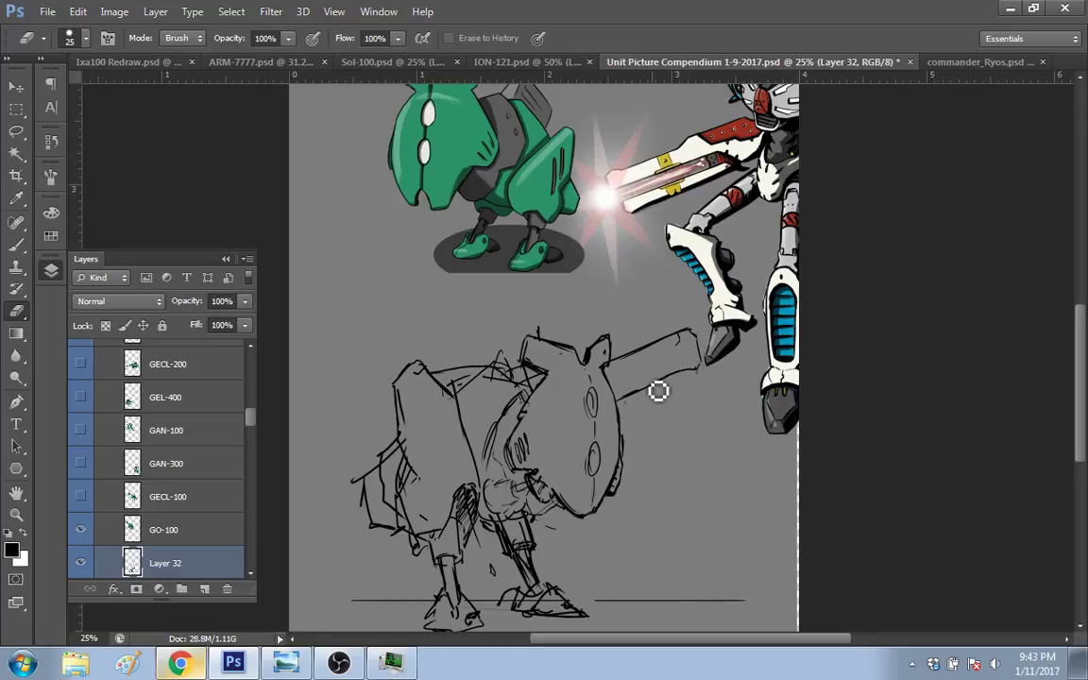
key("b")
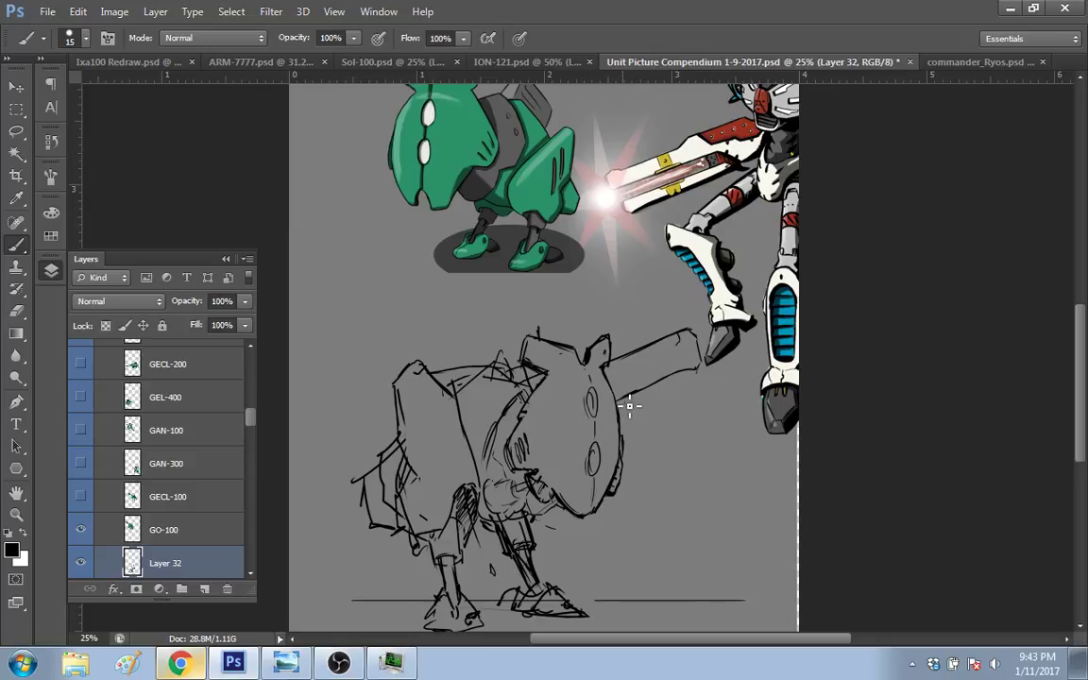
left_click_drag(620, 401, 699, 368)
Step: Hide the white robot overlapping the sketch, and draw a thicker muzzle with an oval bore at the barrel's end
scroll(692, 342, "up", 3)
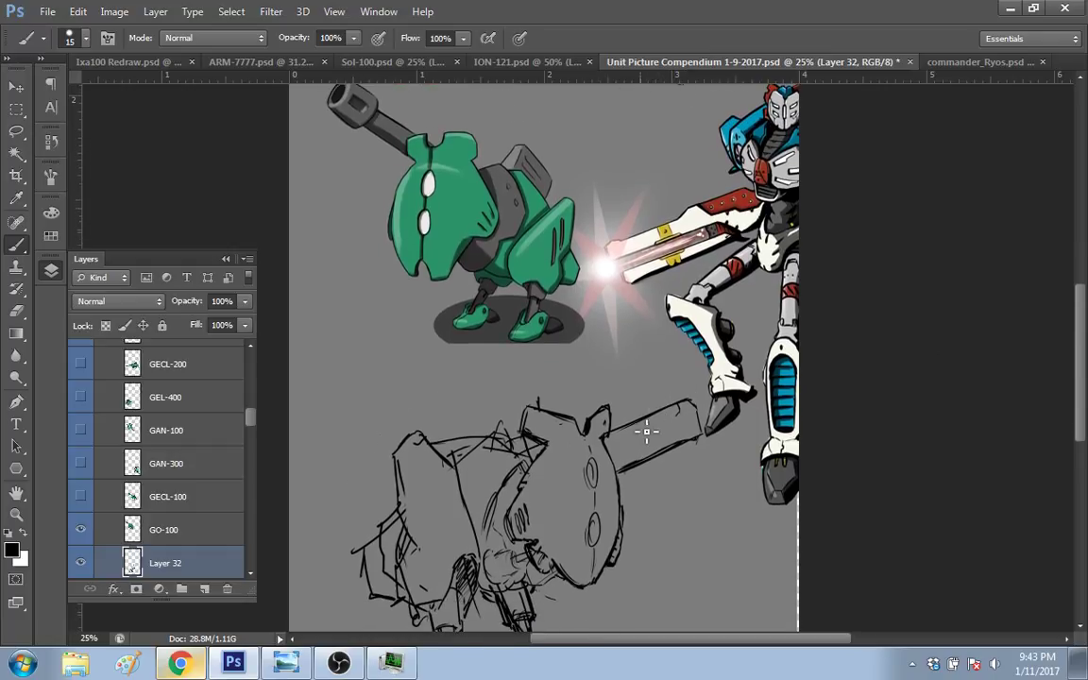
left_click_drag(673, 416, 718, 396)
scroll(252, 451, "down", 5)
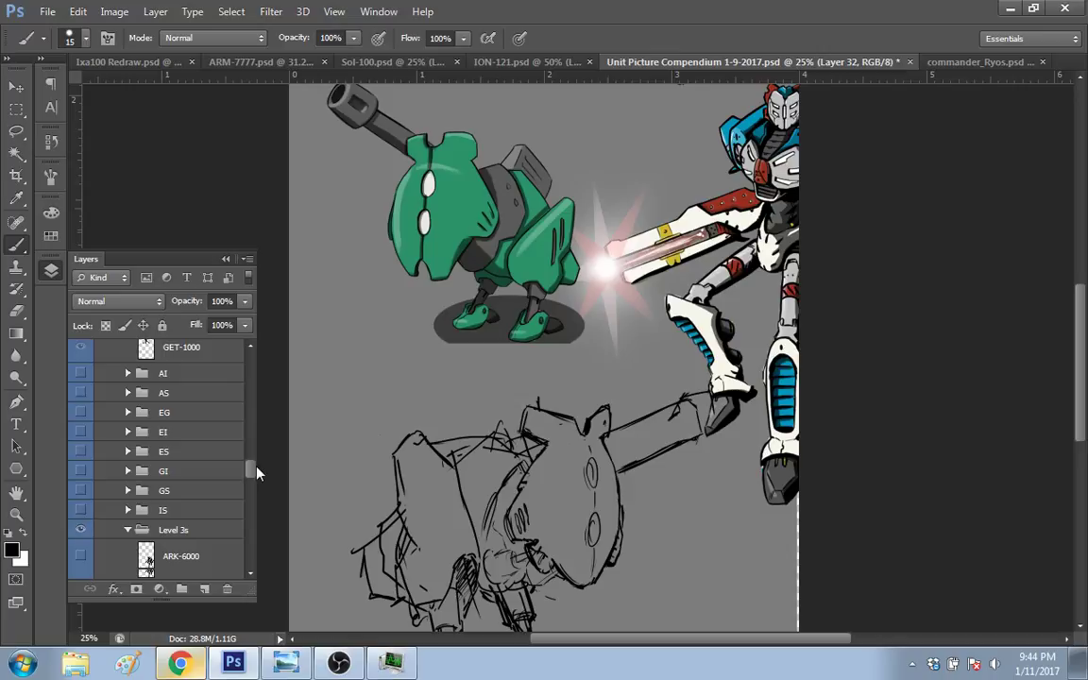
scroll(252, 463, "down", 5)
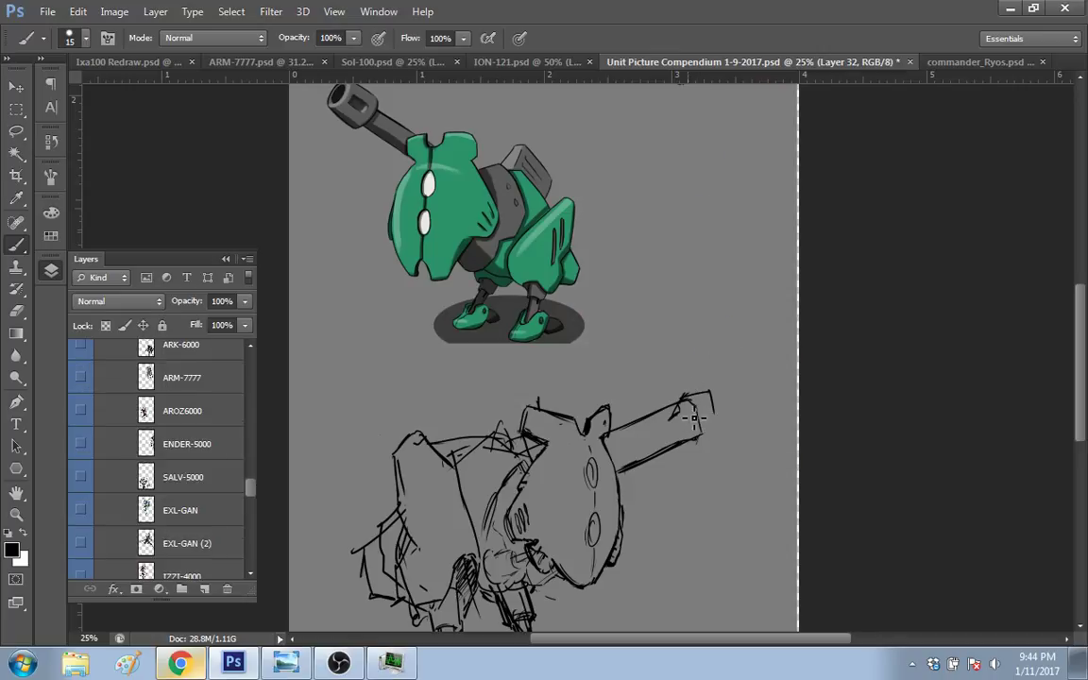
mouse_move(693, 418)
left_mouse_down()
mouse_move(699, 432)
mouse_move(731, 413)
mouse_move(726, 389)
mouse_move(730, 416)
left_mouse_up()
left_click_drag(736, 428, 729, 410)
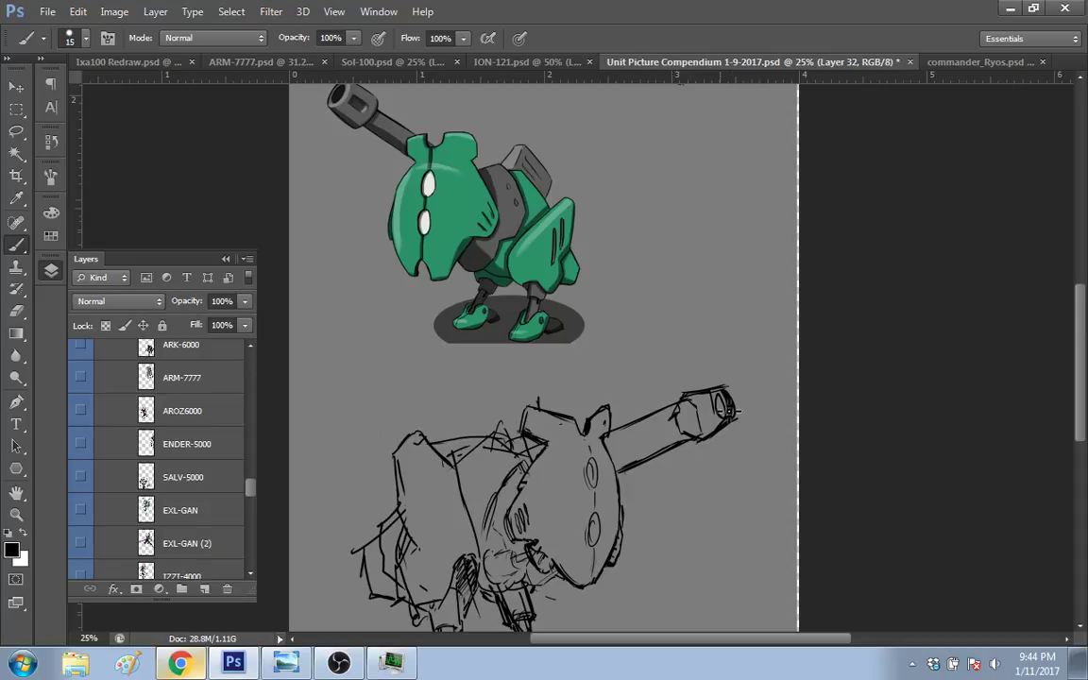
Step: Erase the rough lines at the back of the muzzle, redraw it rounded, and add a second line along the barrel's underside
key("e")
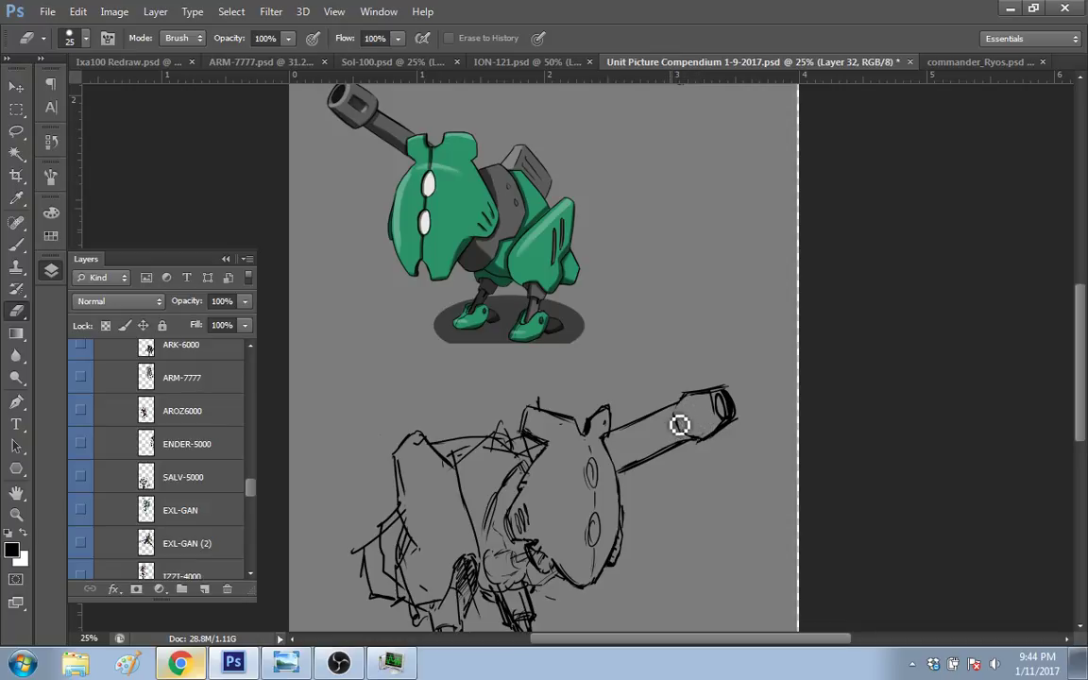
left_click_drag(680, 422, 695, 443)
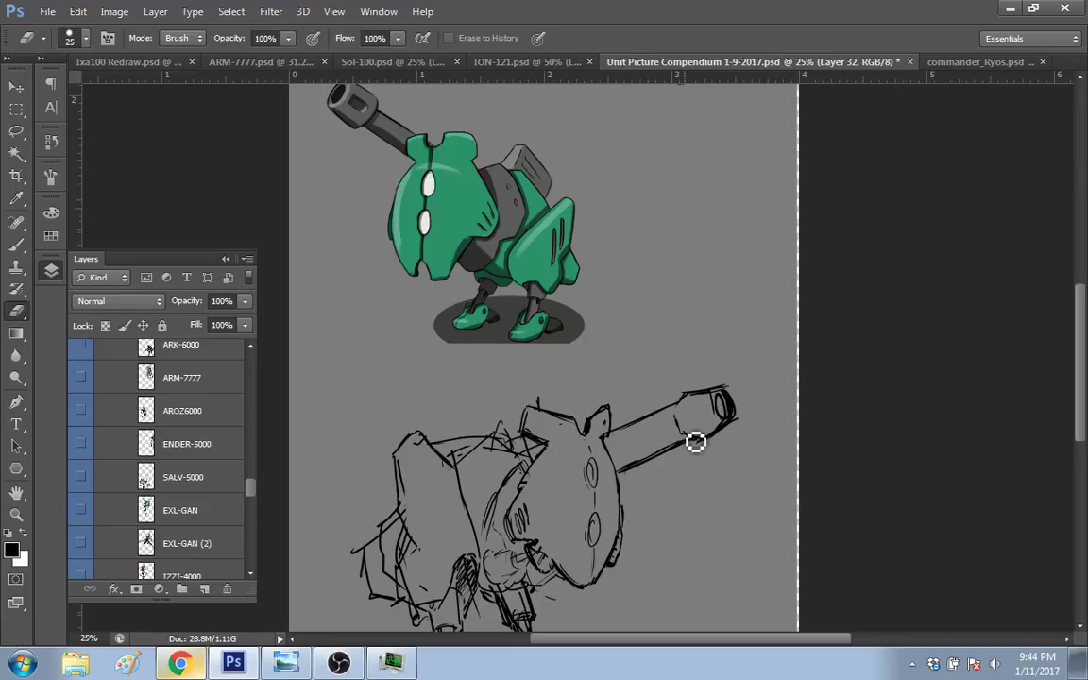
key("b")
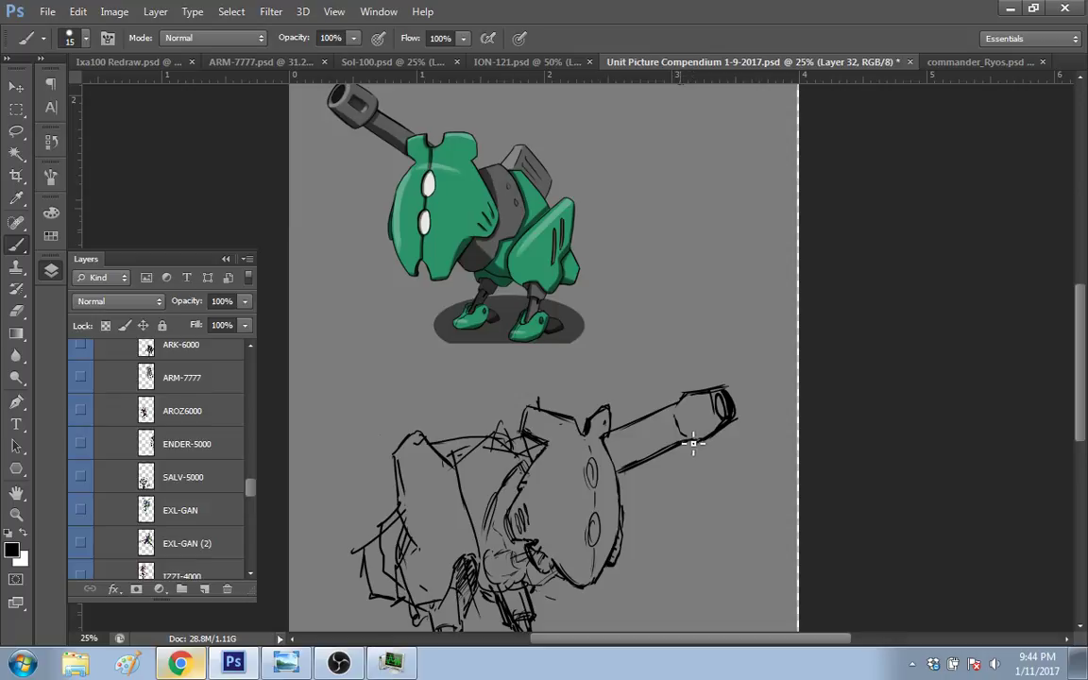
mouse_move(706, 445)
left_mouse_down()
mouse_move(697, 404)
mouse_move(612, 441)
left_mouse_up()
key("ctrl+z")
left_click_drag(629, 466, 680, 433)
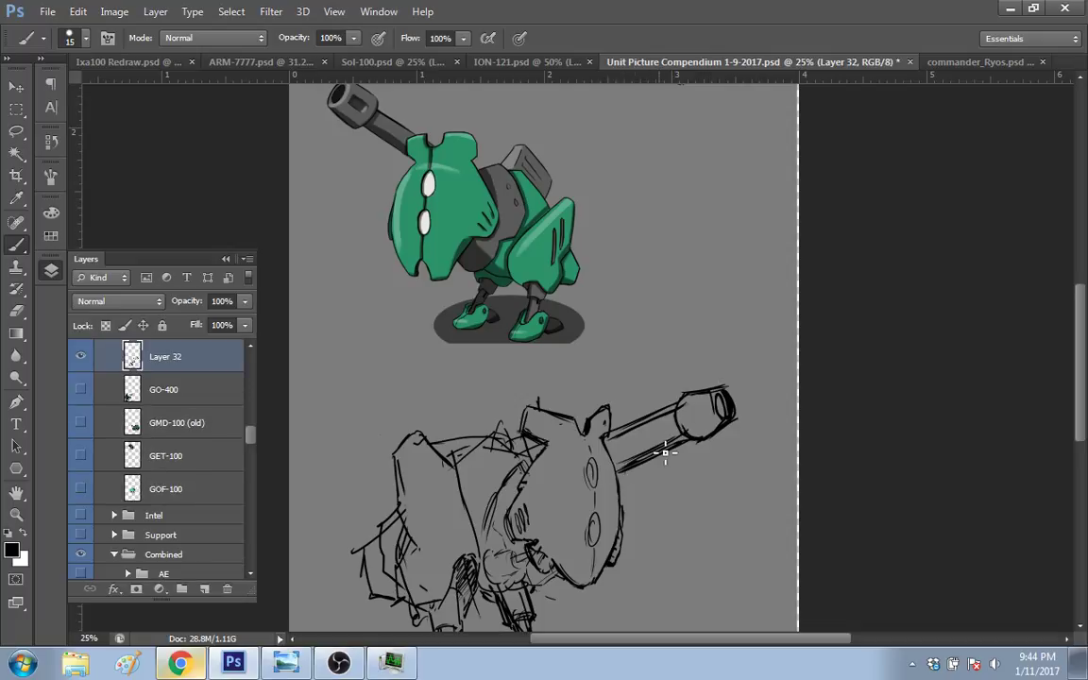
Step: Clean up the barrel and muzzle lines, redraw the muzzle's curved rear rim, and add a narrow slot on its side
key("e")
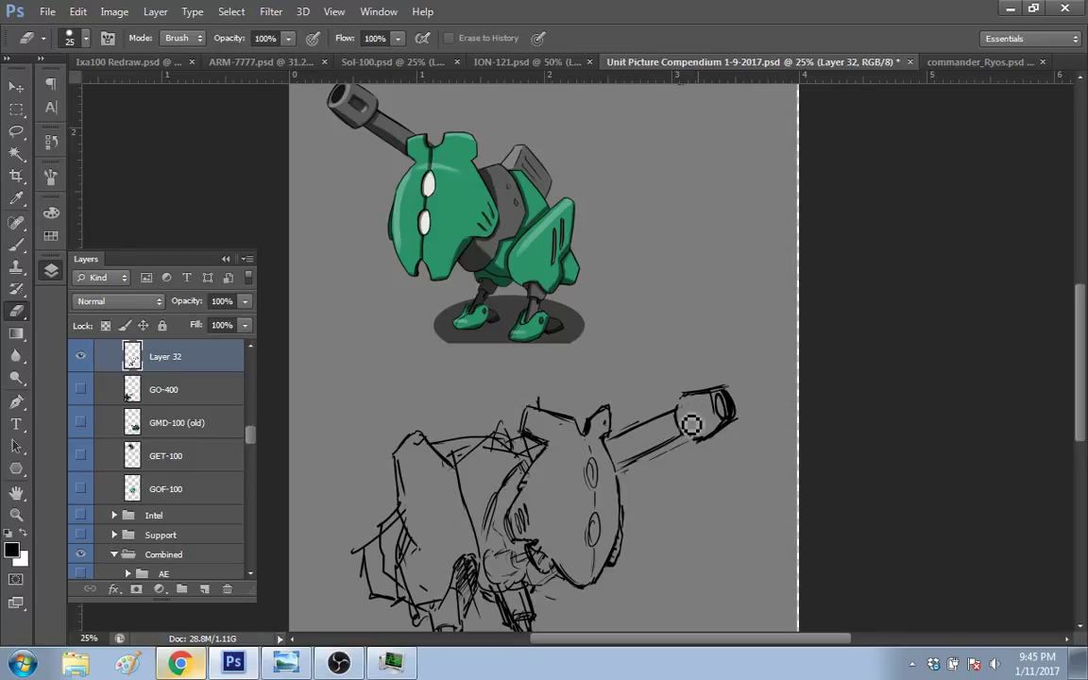
key("b")
left_click_drag(681, 400, 696, 440)
left_click_drag(680, 396, 688, 435)
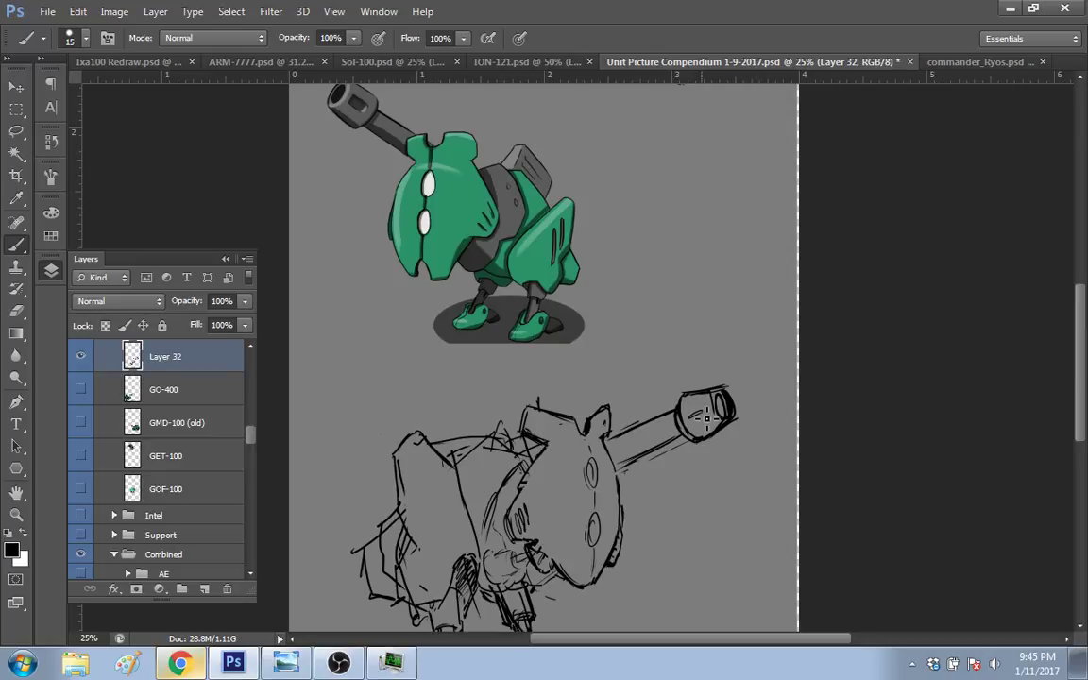
left_click_drag(687, 418, 703, 410)
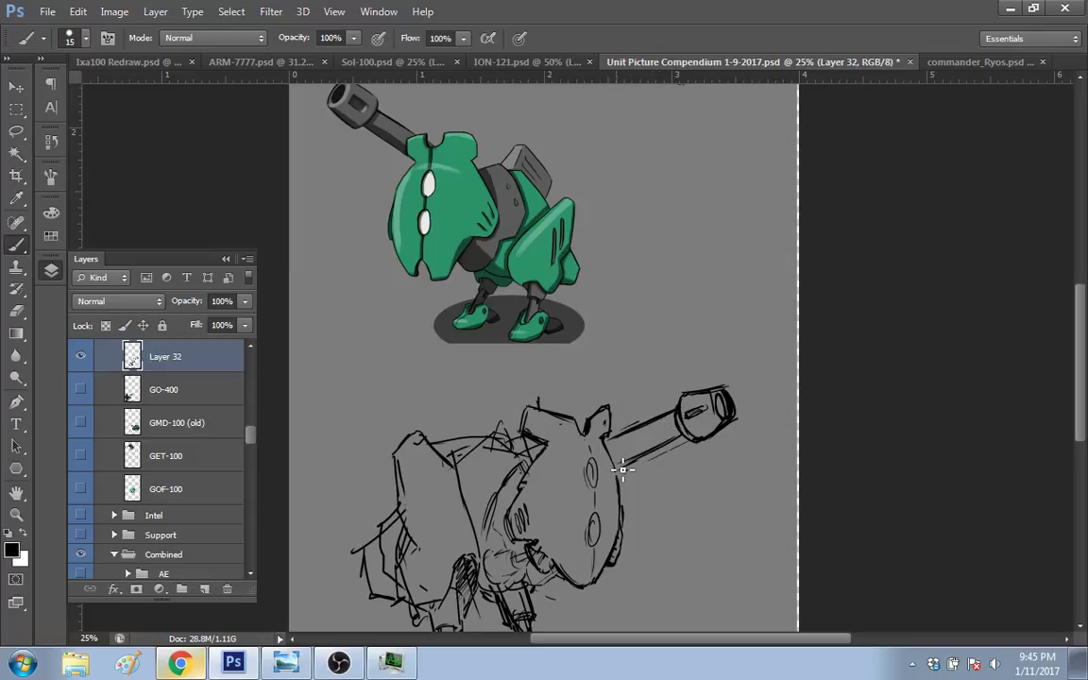
left_click_drag(611, 446, 626, 501)
Step: Erase the zigzag construction lines on the robot's back and redraw a clean peaked contour between the leg armor and the head
scroll(1073, 433, "down", 3)
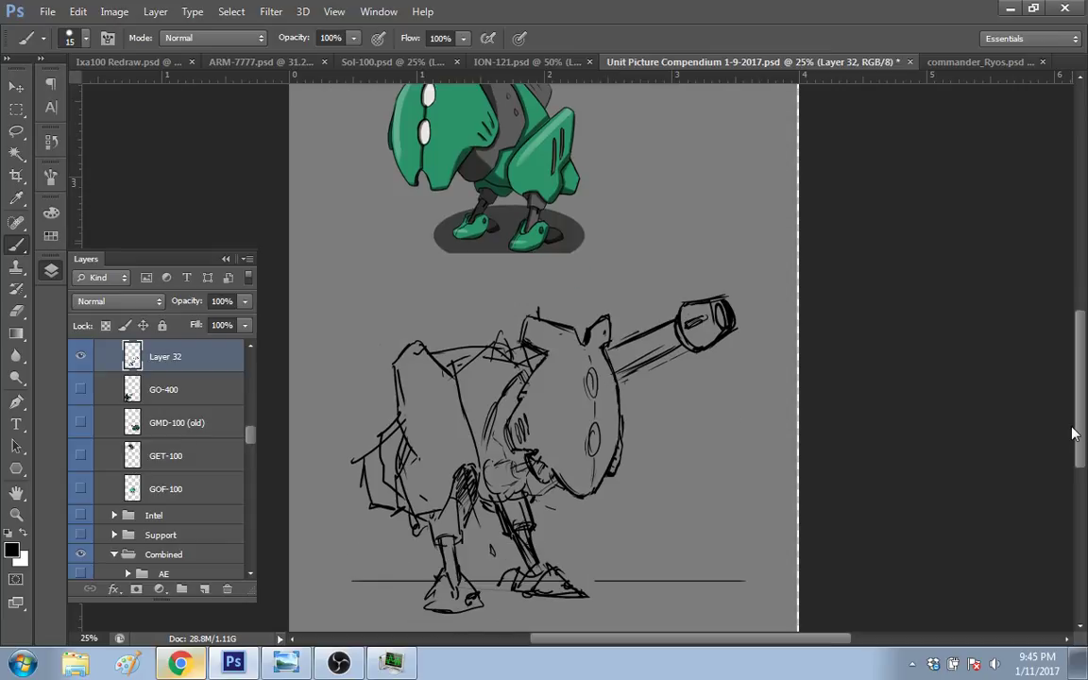
scroll(1074, 432, "down", 1)
key("e")
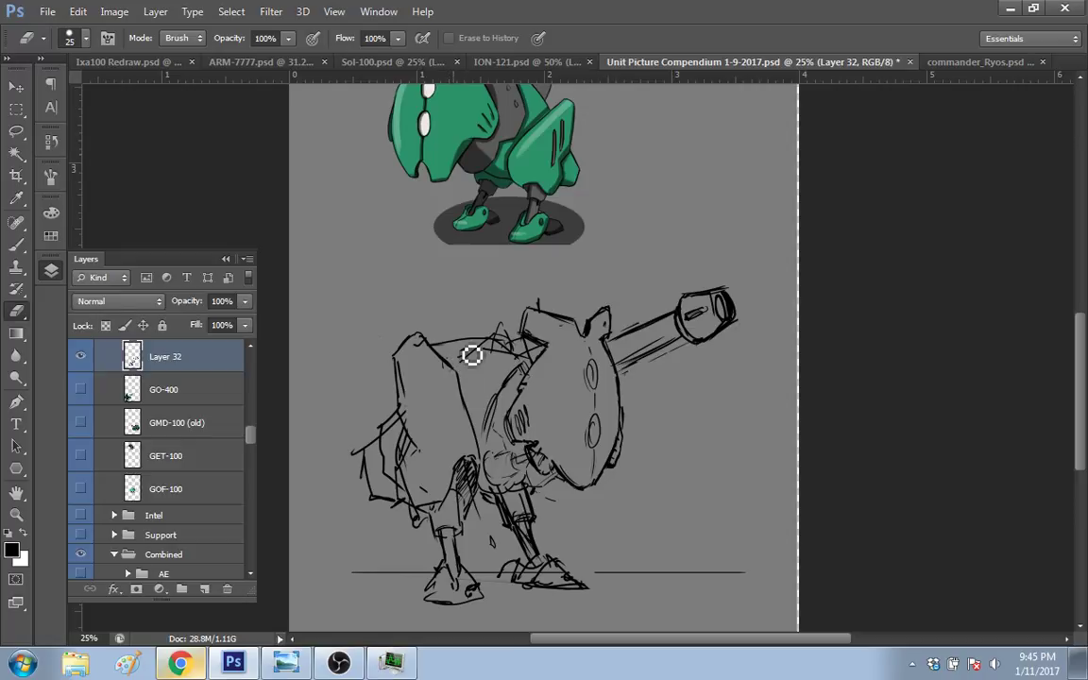
key("b")
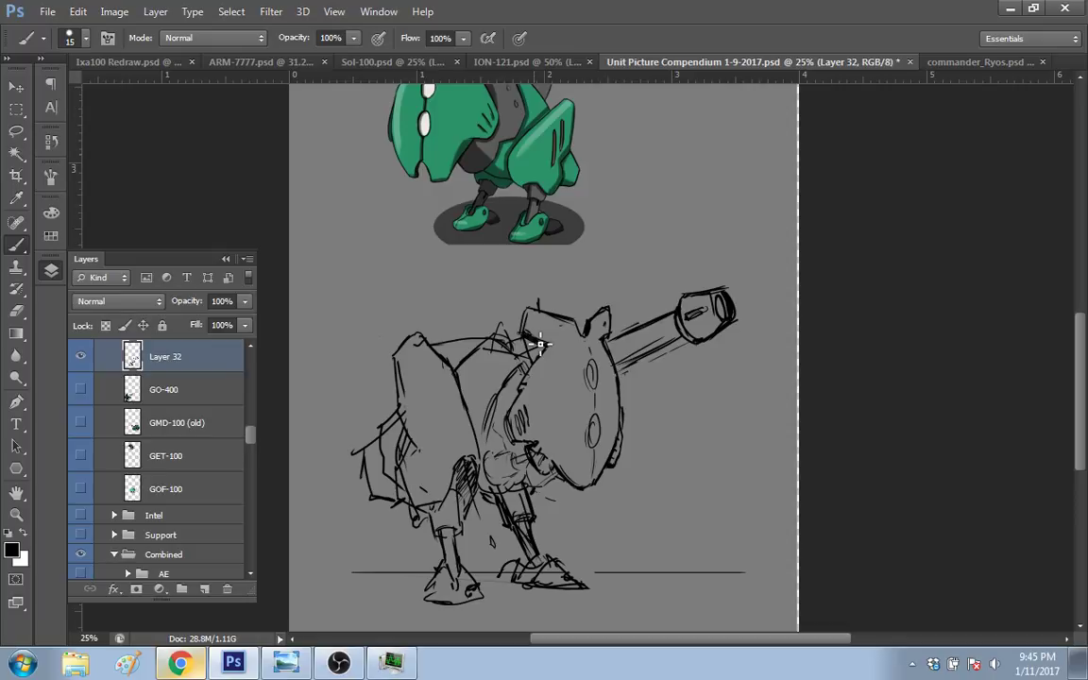
key("e")
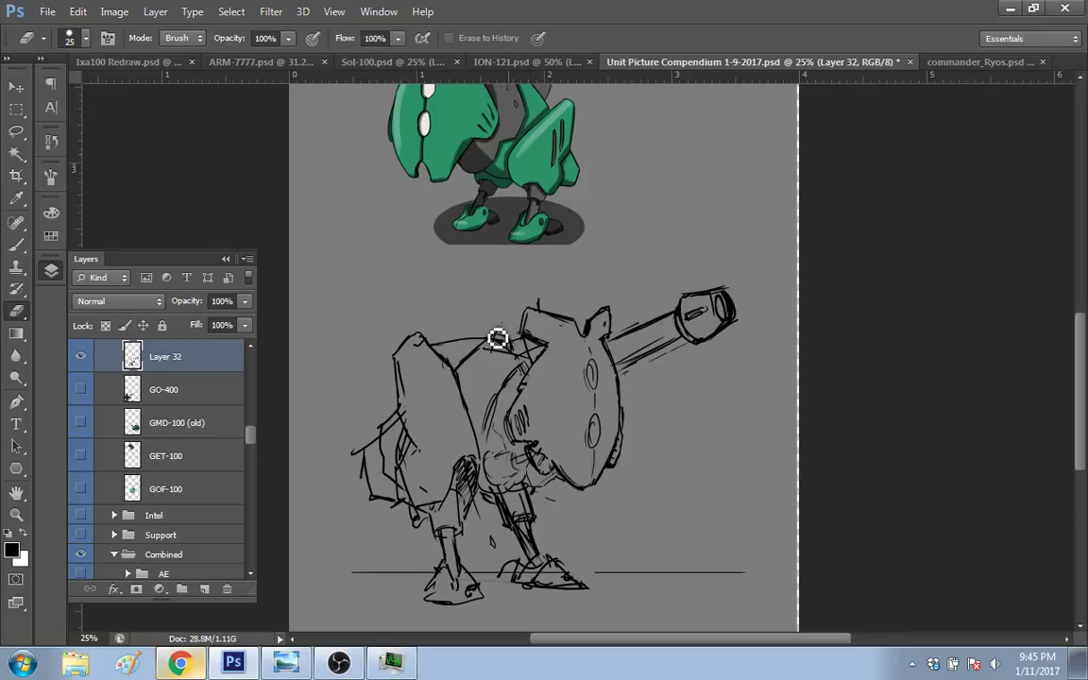
mouse_move(497, 363)
left_mouse_down()
mouse_move(503, 340)
mouse_move(523, 354)
mouse_move(541, 338)
left_mouse_up()
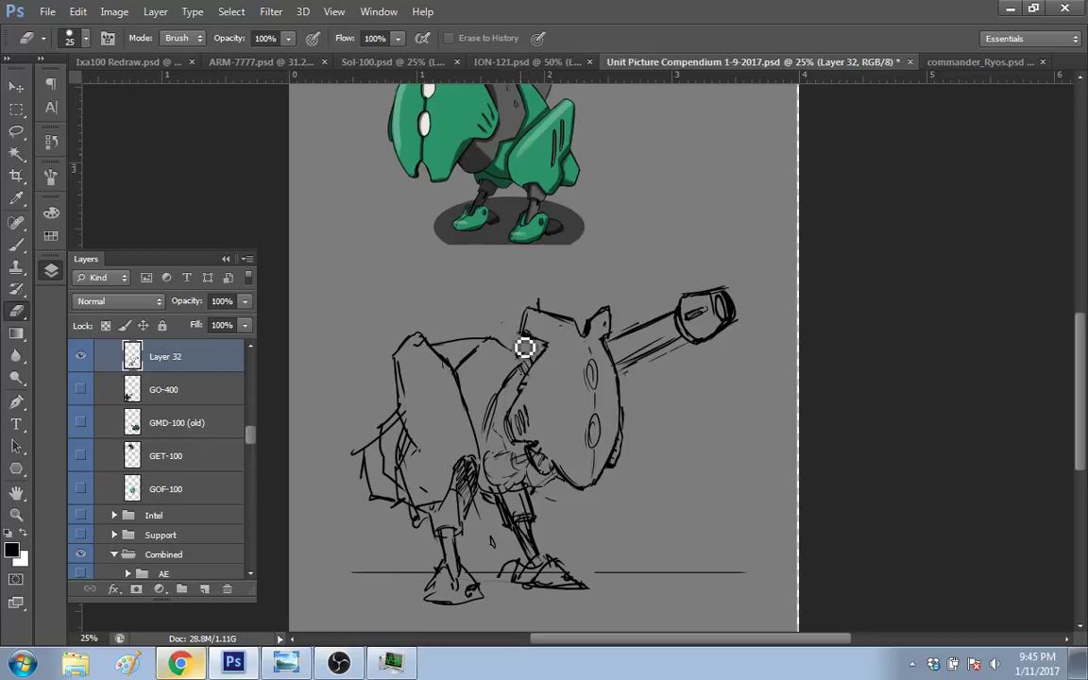
key("b")
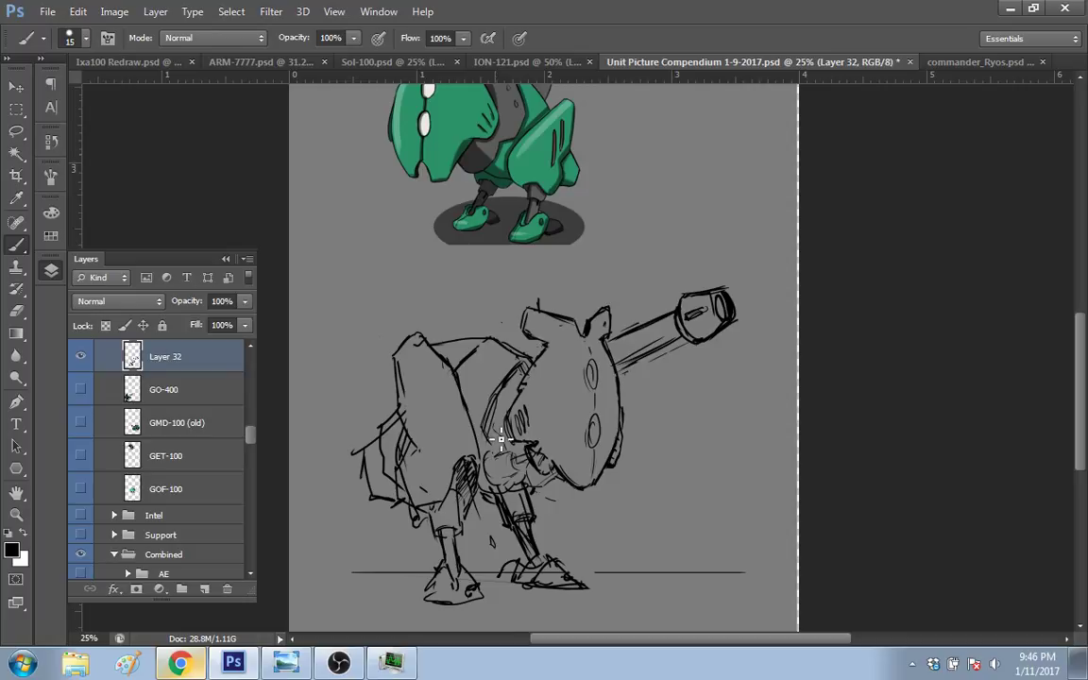
Step: Erase the stray lines around the rear armor behind the large leg plate and redraw its rounded outline
key("e")
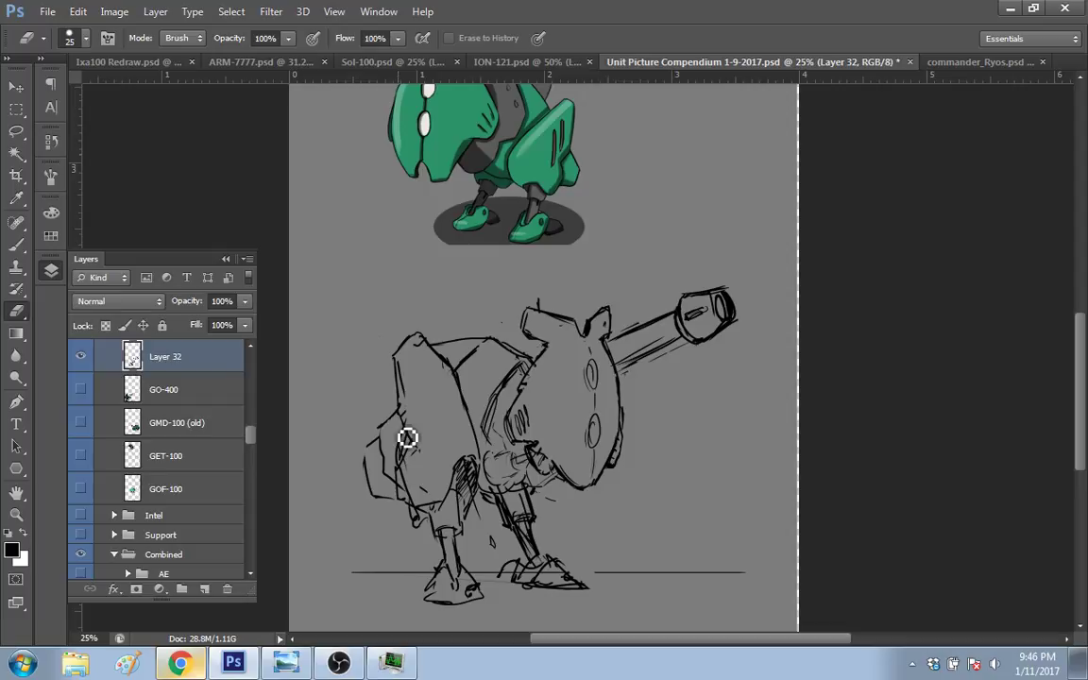
key("b")
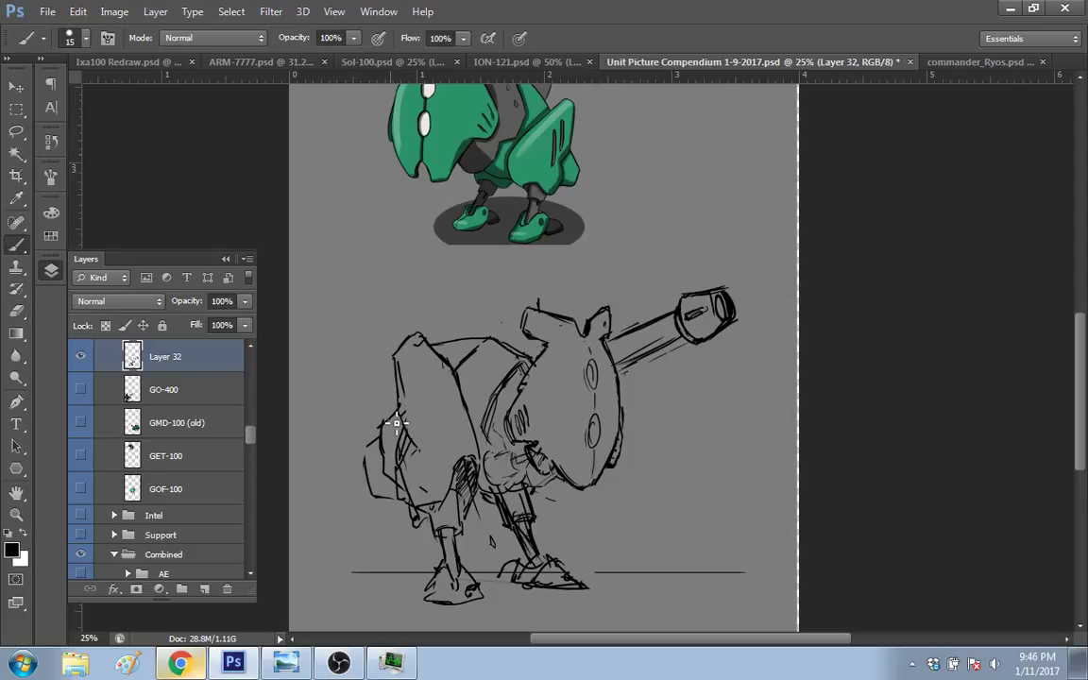
key("e")
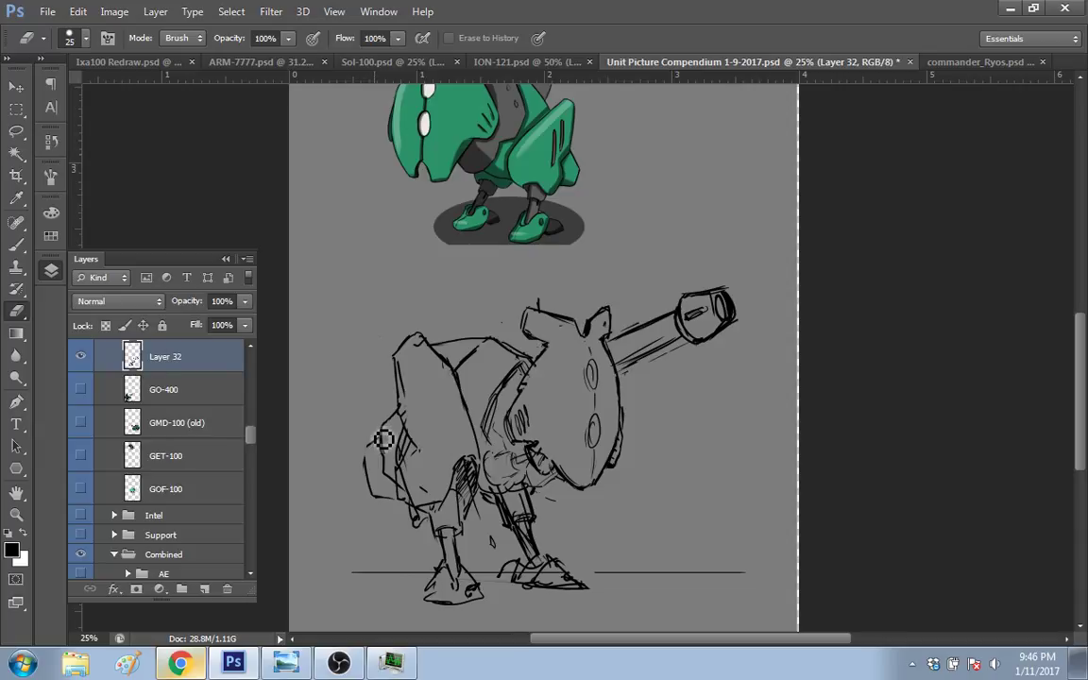
key("b")
key("e")
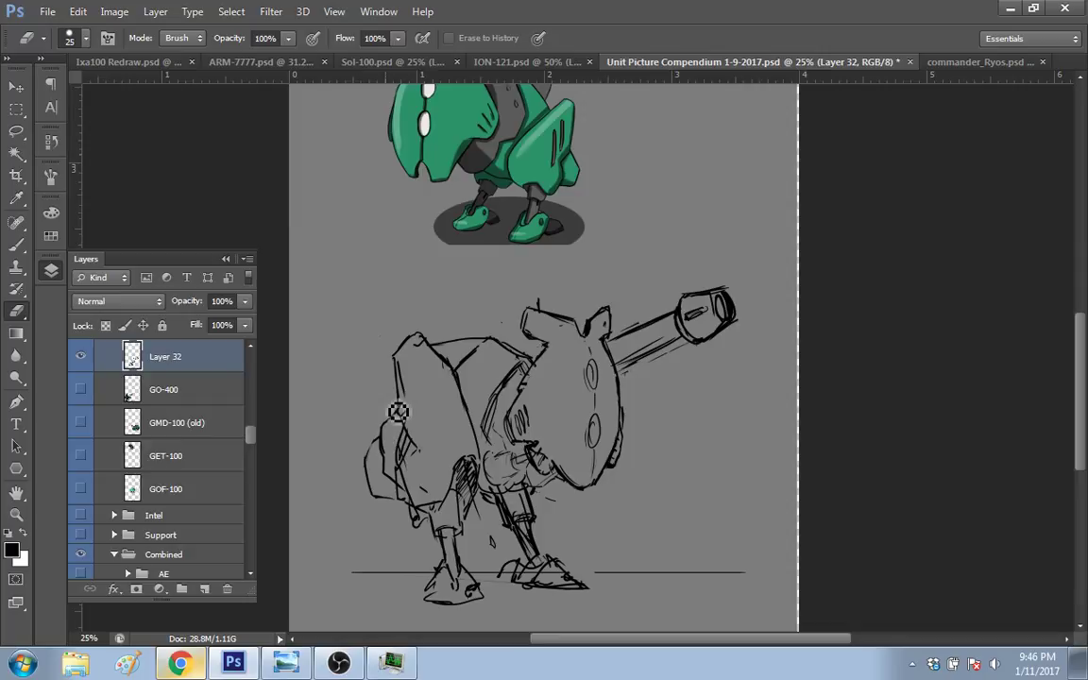
Step: Clean up the head crest and strengthen the head's rear edge from below the crest down to the cheek vents
mouse_move(1081, 383)
left_mouse_down()
mouse_move(1086, 364)
mouse_move(1077, 364)
left_mouse_up()
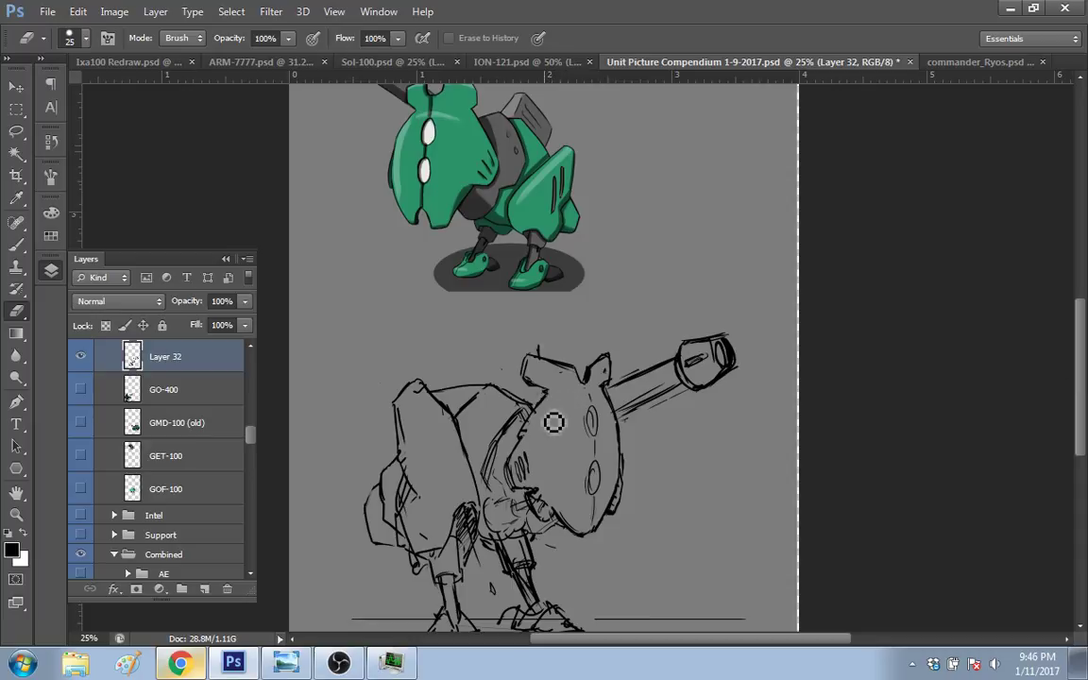
key("b")
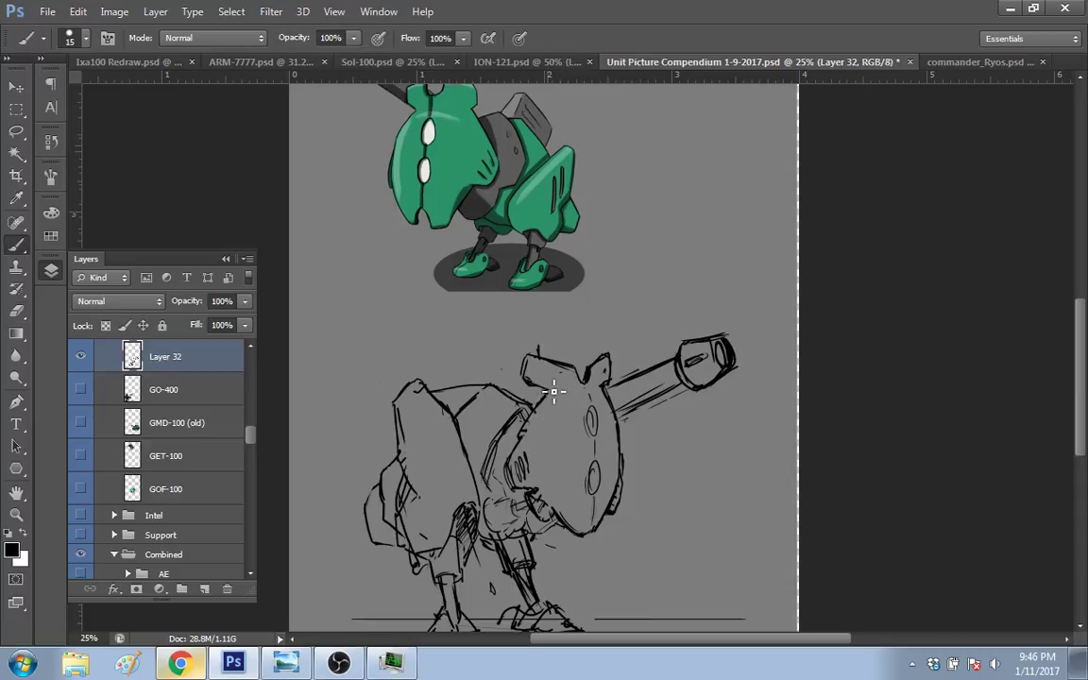
left_click_drag(525, 446, 515, 467)
left_click_drag(472, 364, 483, 387)
left_click_drag(498, 365, 504, 381)
key("e")
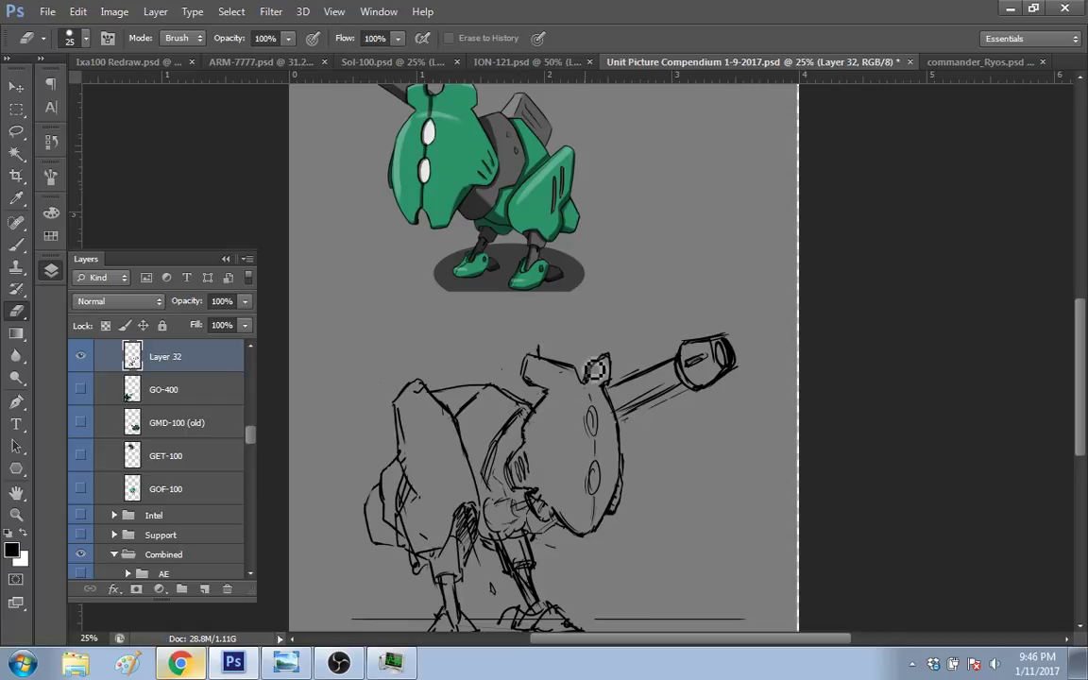
key("b")
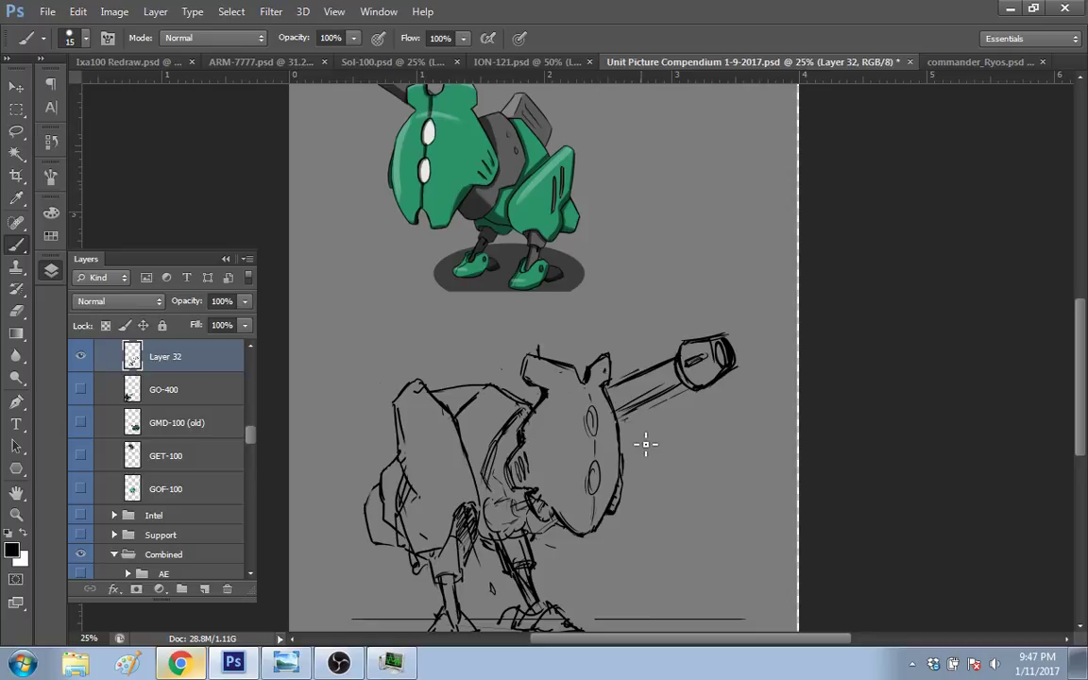
Step: Erase the hatched lines at the back of the jaw and redraw the notch as a clean stepped edge
key("e")
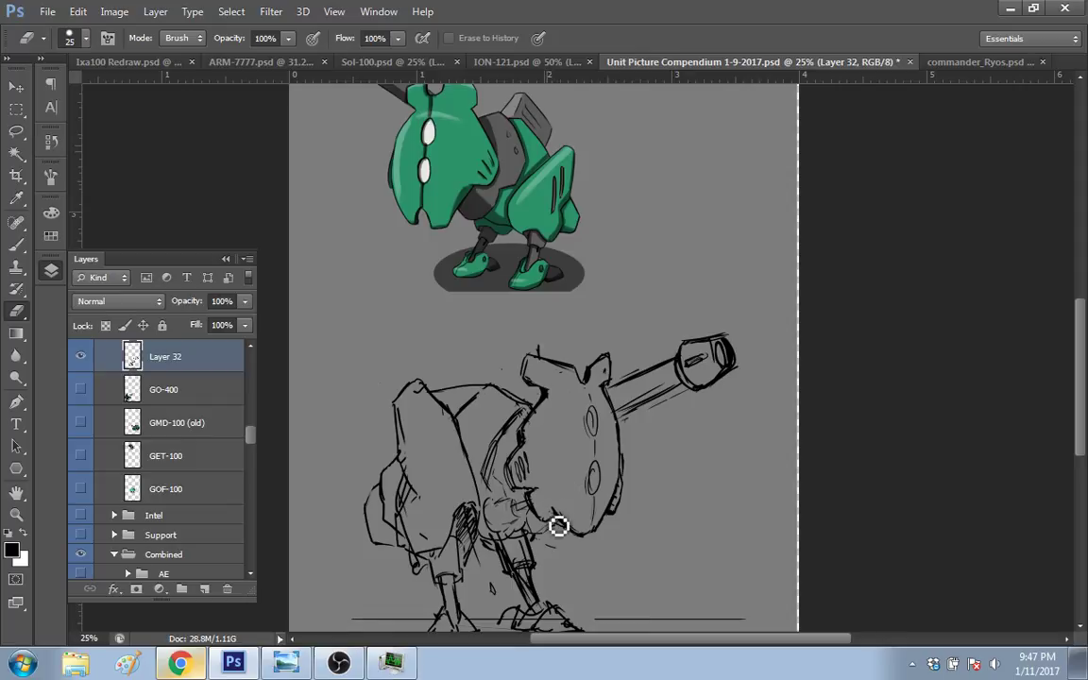
key("b")
left_click_drag(538, 514, 558, 518)
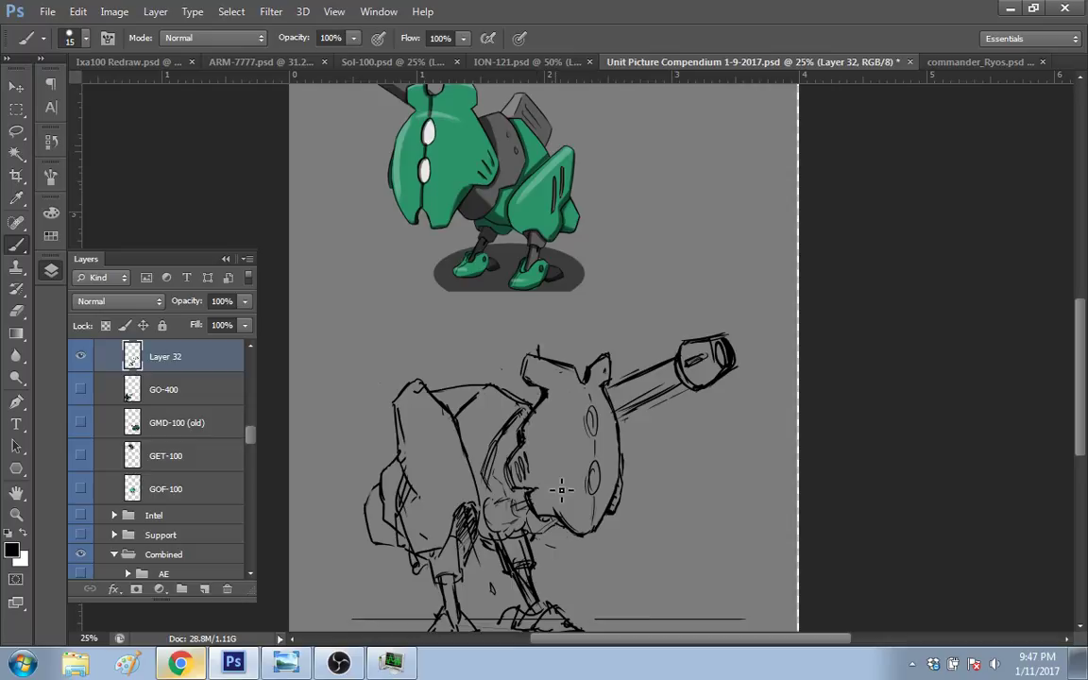
mouse_move(541, 515)
left_mouse_down()
mouse_move(567, 530)
mouse_move(544, 499)
left_mouse_up()
Step: Erase the stray mark above the head crest and the contour lines between the leg armor and the back's peak
key("e")
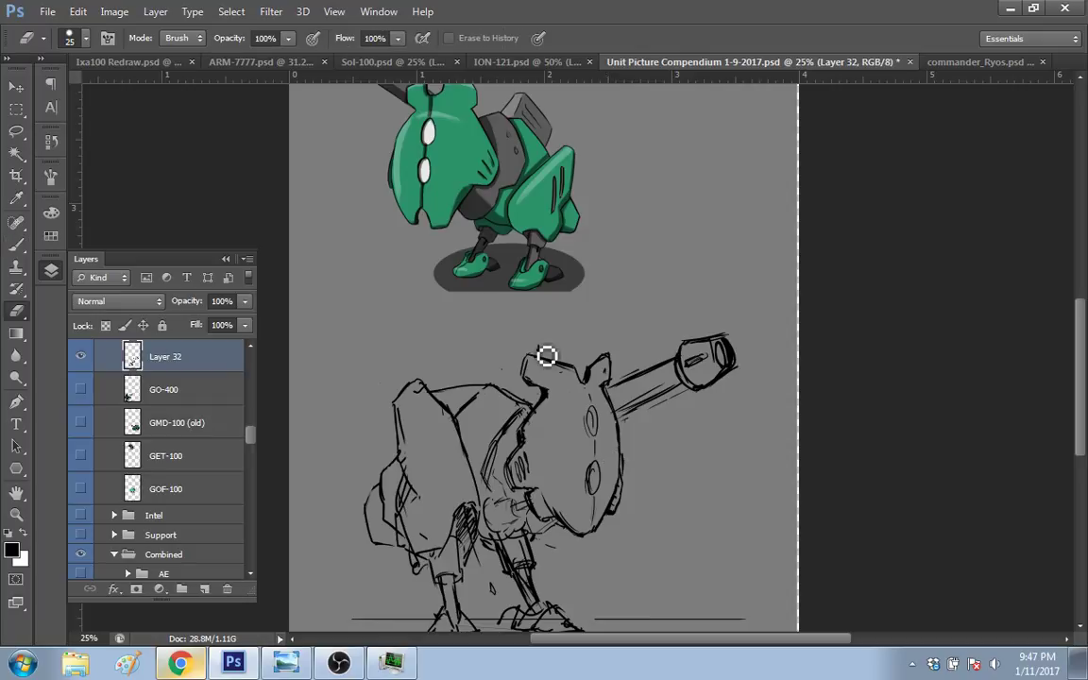
left_click_drag(547, 356, 589, 362)
mouse_move(455, 379)
left_mouse_down()
mouse_move(406, 355)
mouse_move(436, 359)
mouse_move(486, 407)
mouse_move(476, 415)
left_mouse_up()
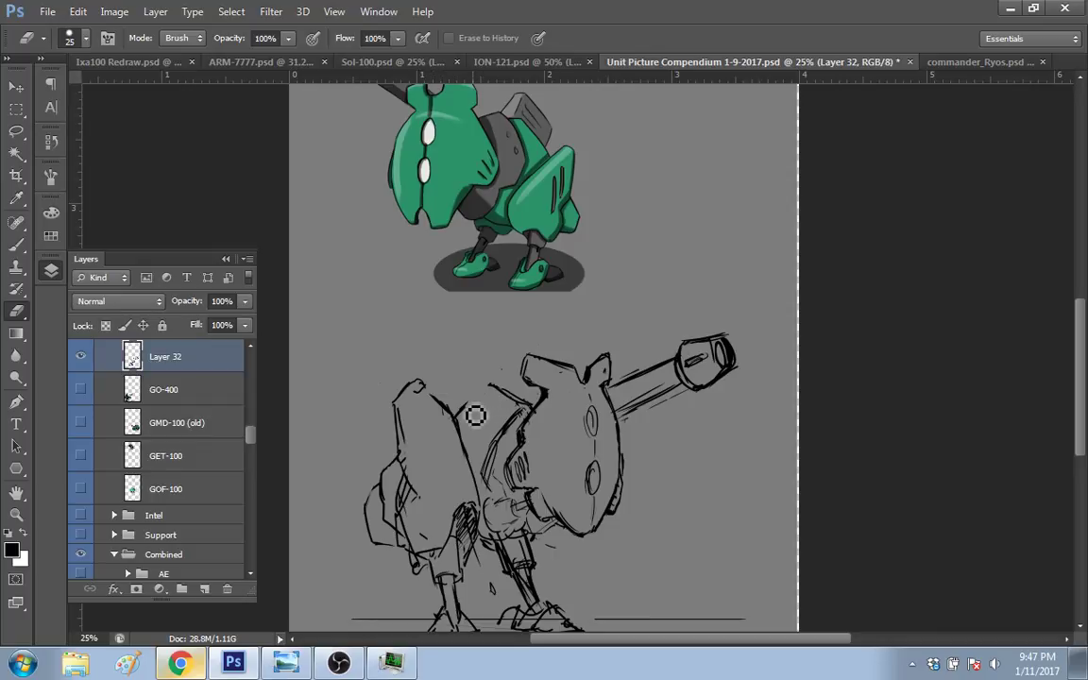
Step: Redraw the leg armor's upper edge and the back contour running from it over the peak to the head
key("b")
left_click_drag(412, 378, 452, 402)
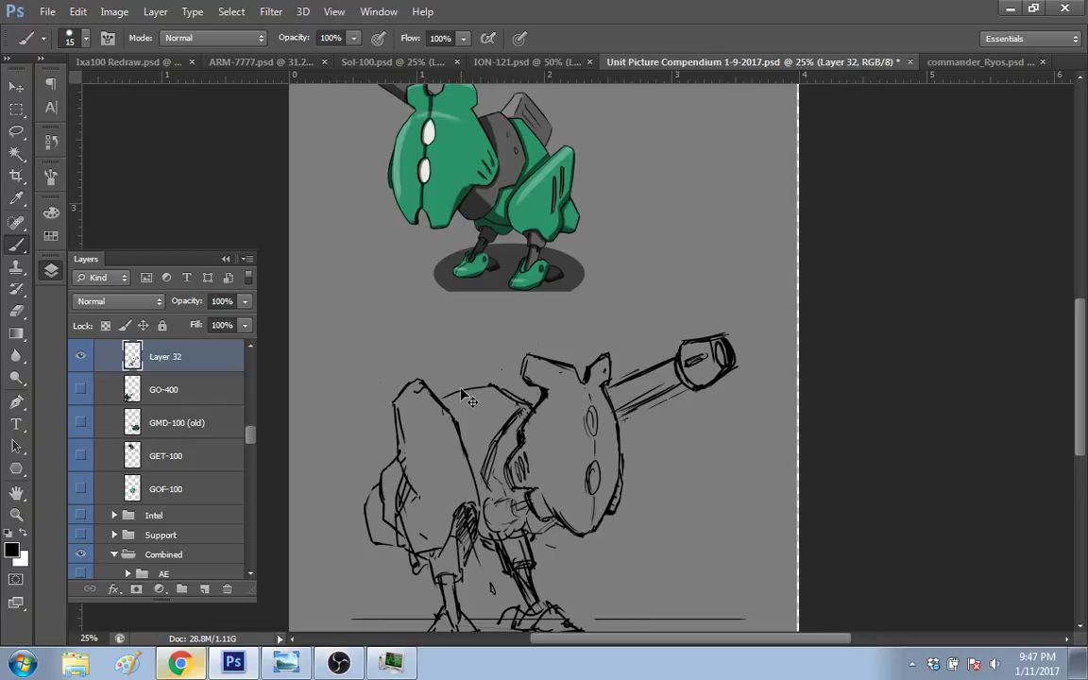
left_click_drag(457, 396, 491, 391)
key("ctrl+z")
left_click_drag(444, 389, 507, 403)
mouse_move(440, 387)
left_mouse_down()
mouse_move(492, 378)
mouse_move(532, 407)
left_mouse_up()
Step: Sketch a small raised hump on top of the back behind the head, redoing its first rough outline
mouse_move(493, 388)
left_mouse_down()
mouse_move(478, 371)
mouse_move(464, 384)
mouse_move(499, 388)
left_mouse_up()
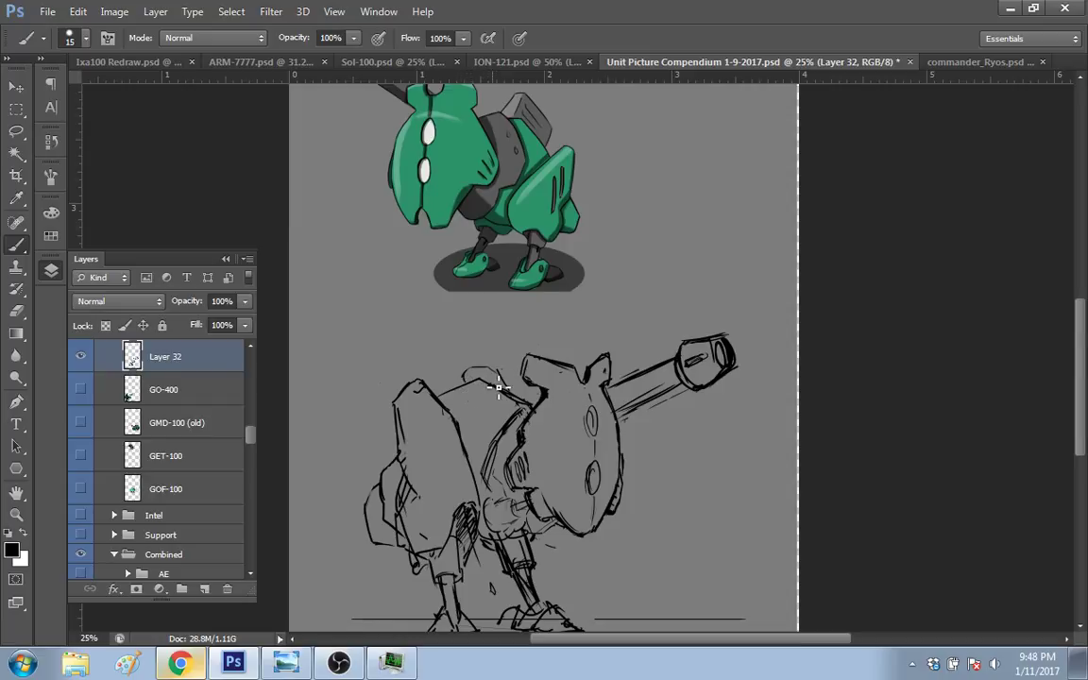
key("ctrl+z")
mouse_move(496, 378)
left_mouse_down()
mouse_move(498, 369)
mouse_move(476, 379)
mouse_move(518, 401)
left_mouse_up()
left_click_drag(467, 363, 516, 411)
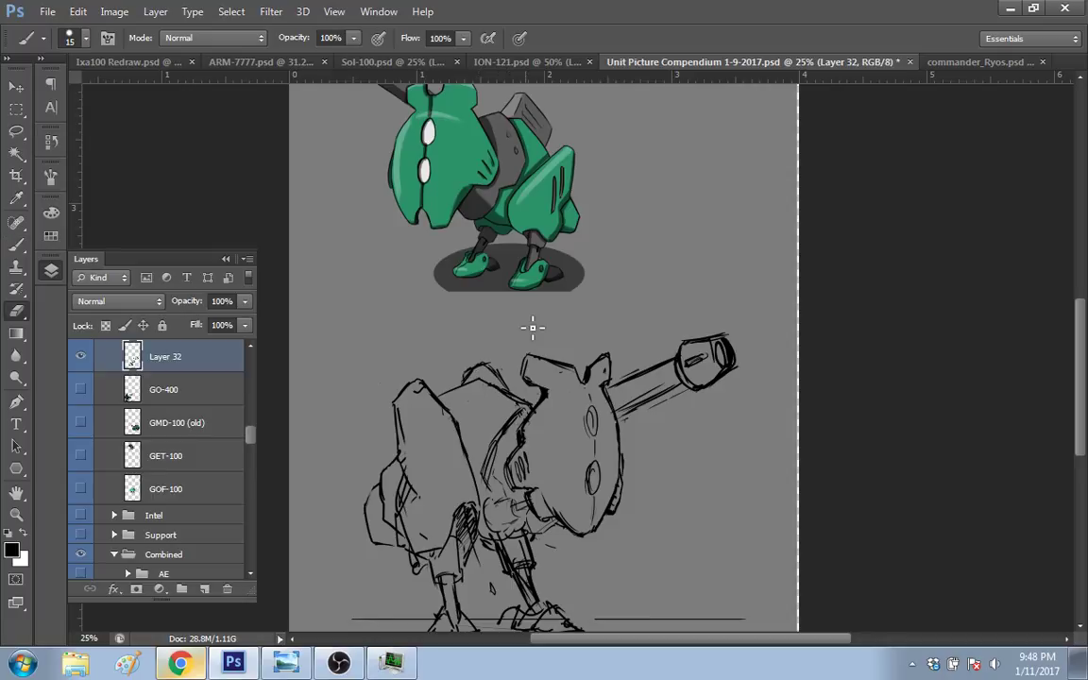
Step: Erase the left side of the raised hump on the back and redraw its sloping outline
key("e")
left_click_drag(471, 382, 464, 398)
key("b")
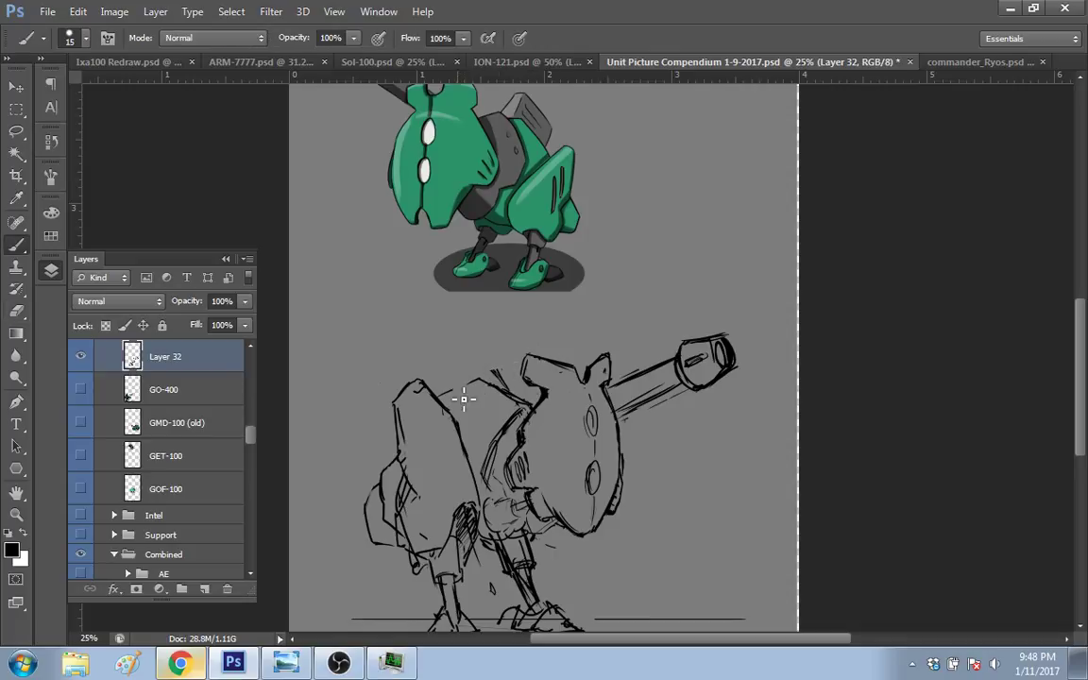
mouse_move(449, 401)
left_mouse_down()
mouse_move(495, 374)
mouse_move(474, 383)
left_mouse_up()
Step: Erase the angular top of the large leg armor and redraw it as a smooth rounded edge continuing down the front side
key("e")
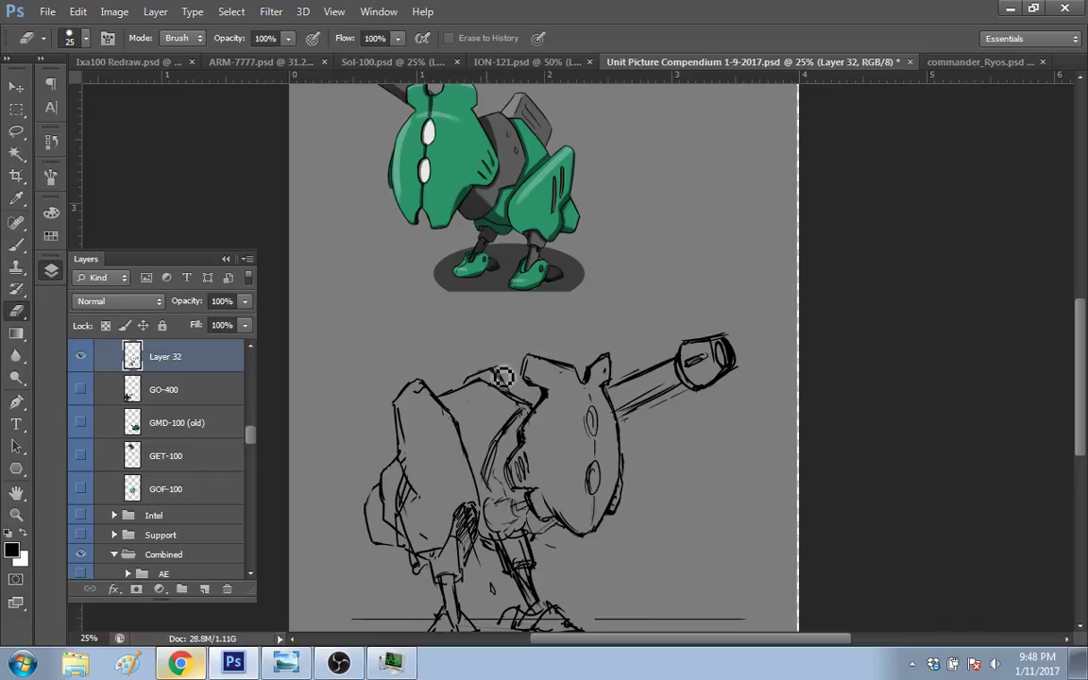
mouse_move(511, 388)
left_mouse_down()
mouse_move(536, 396)
mouse_move(405, 394)
mouse_move(423, 429)
left_mouse_up()
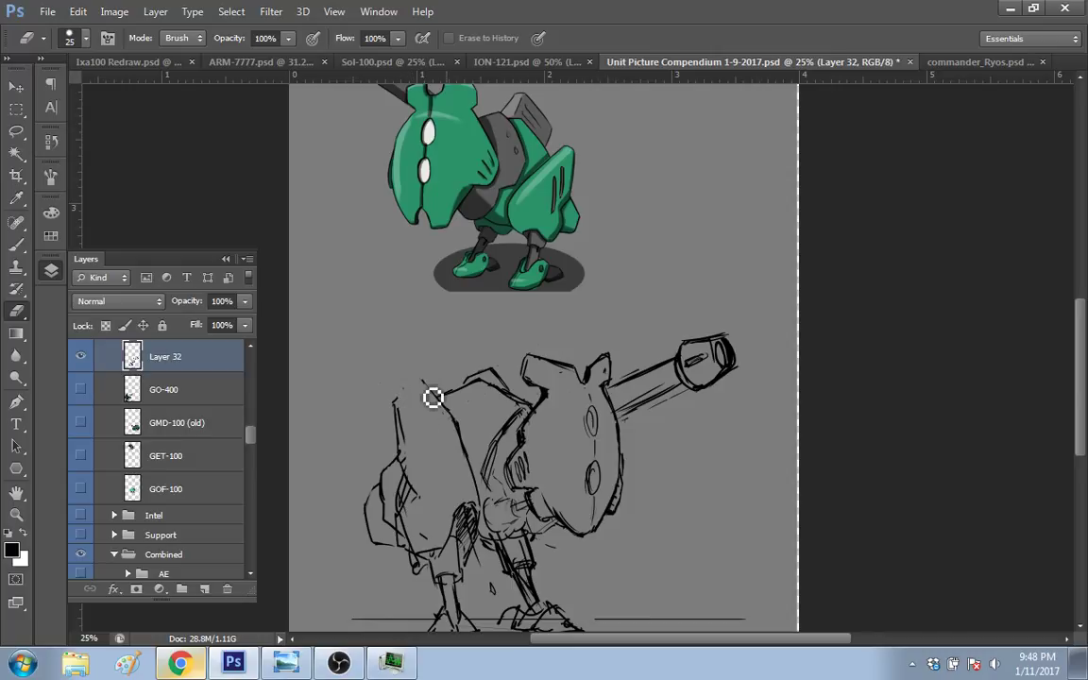
key("b")
left_click_drag(401, 388, 438, 392)
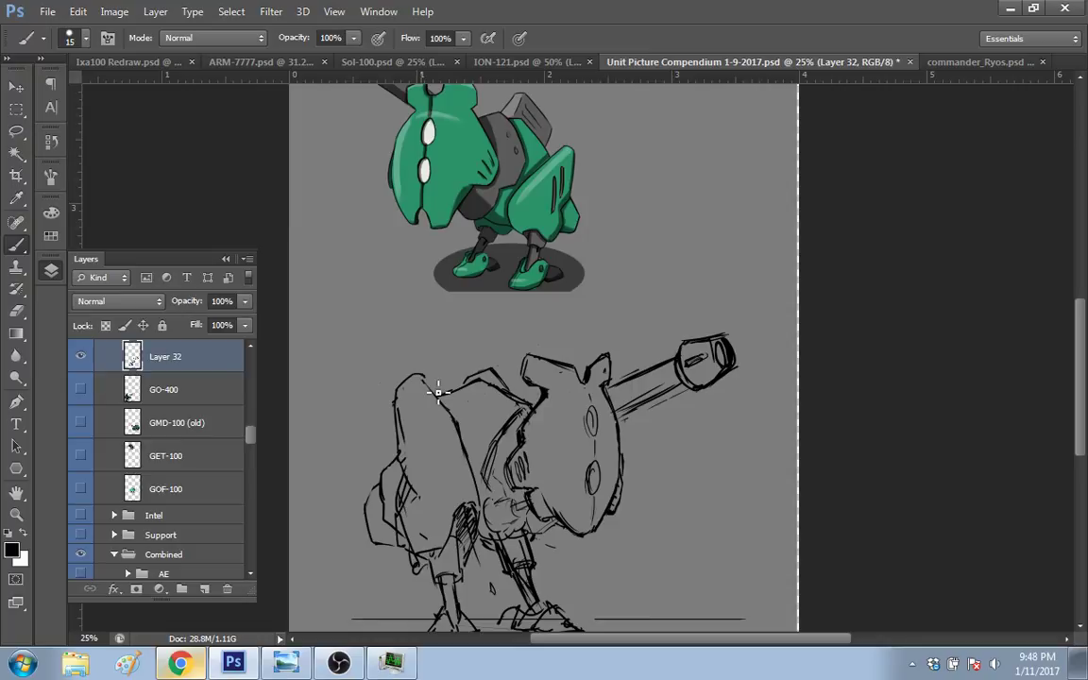
mouse_move(438, 390)
left_mouse_down()
mouse_move(427, 430)
mouse_move(463, 470)
left_mouse_up()
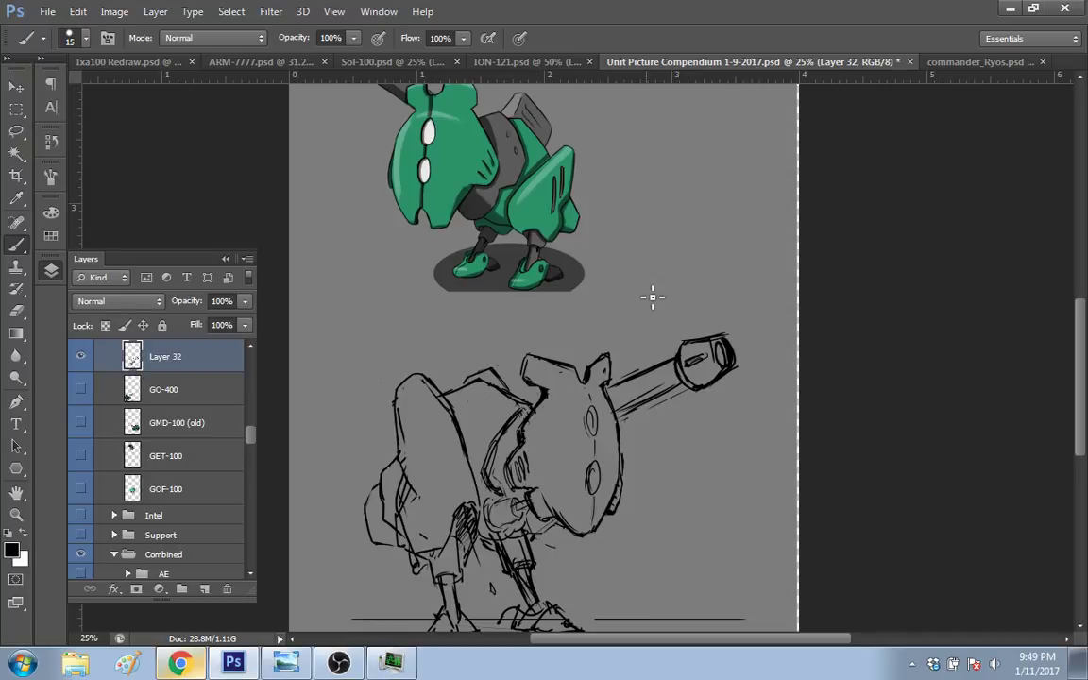
Step: Erase the hump's edge nearest the head, redraw it, and add short hatch marks on the back below
key("e")
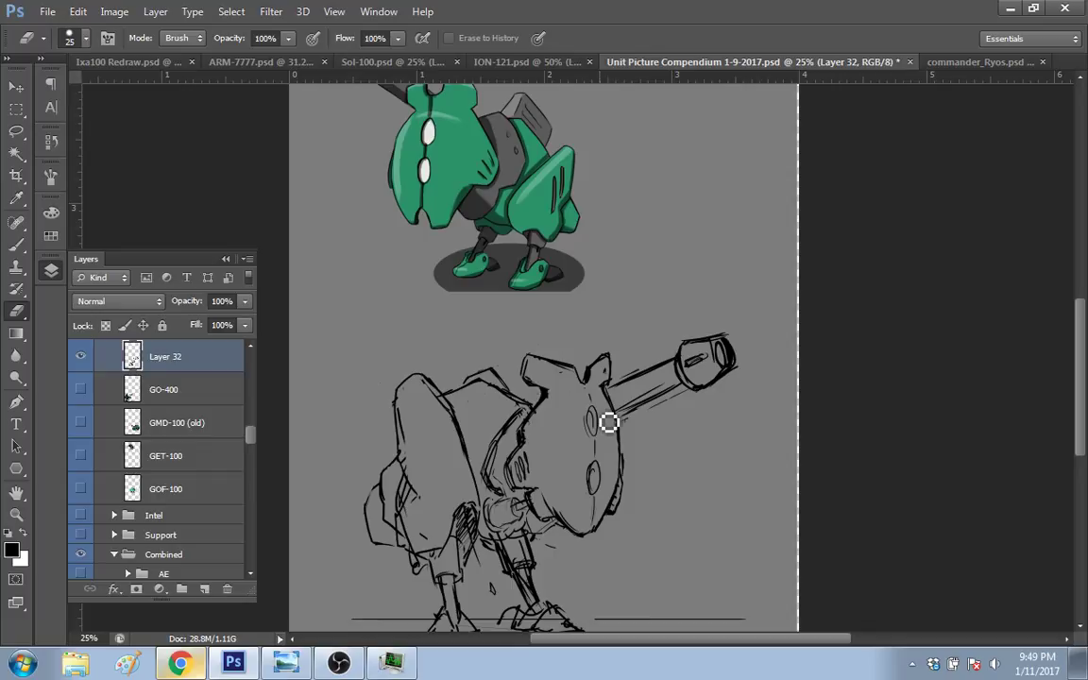
scroll(610, 422, "down", 1)
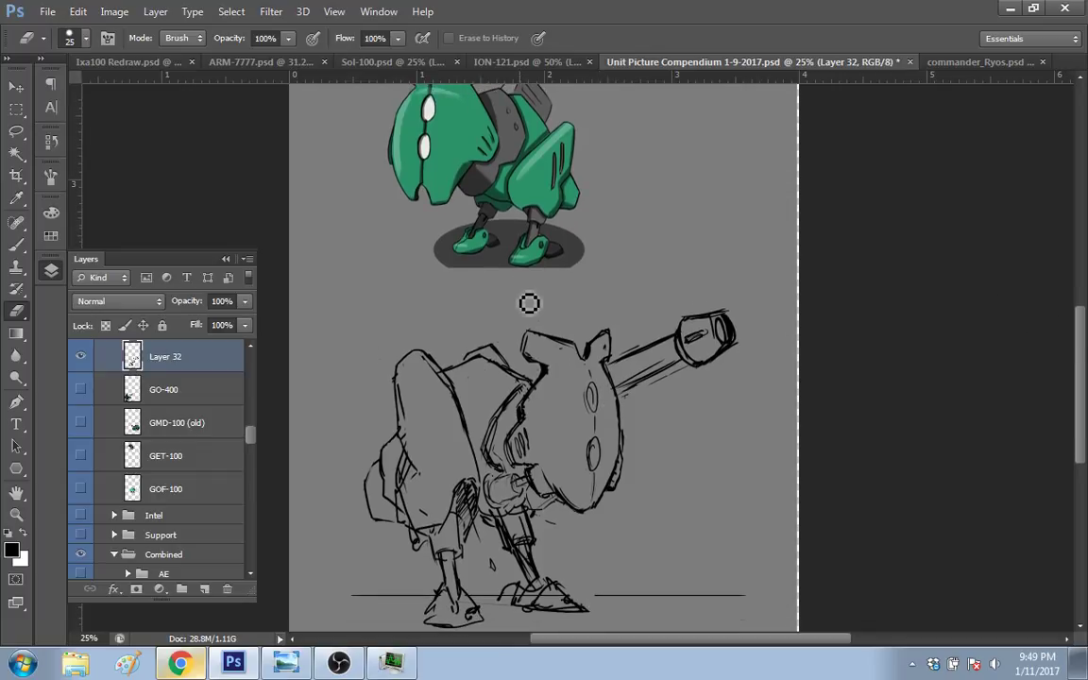
key("b")
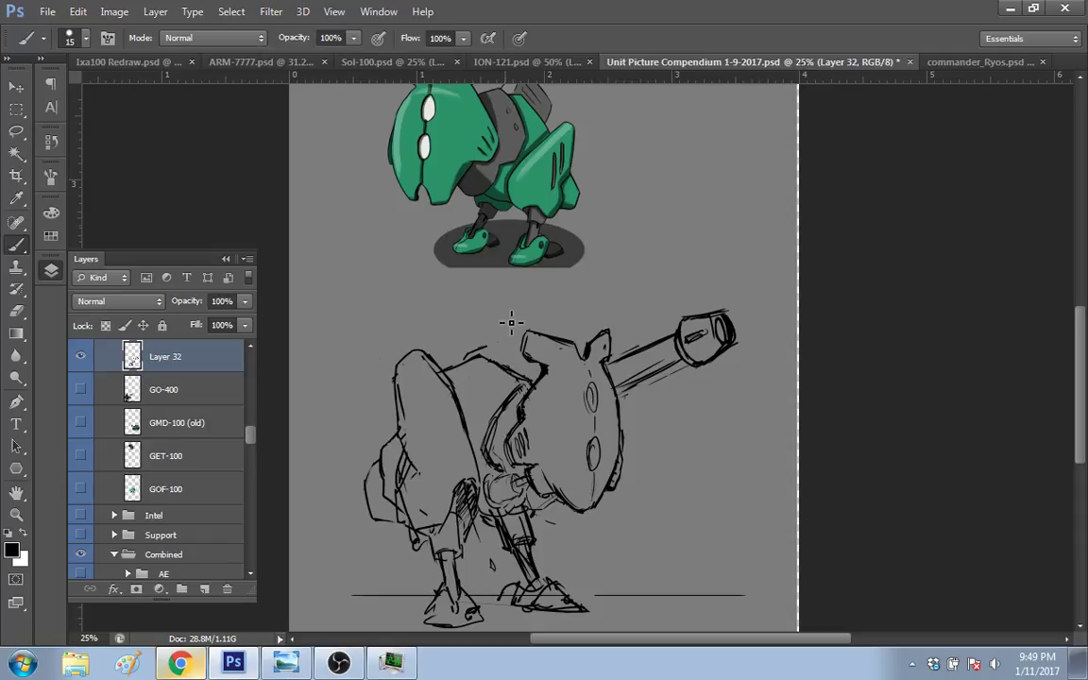
mouse_move(521, 378)
left_mouse_down()
mouse_move(503, 350)
mouse_move(508, 358)
left_mouse_up()
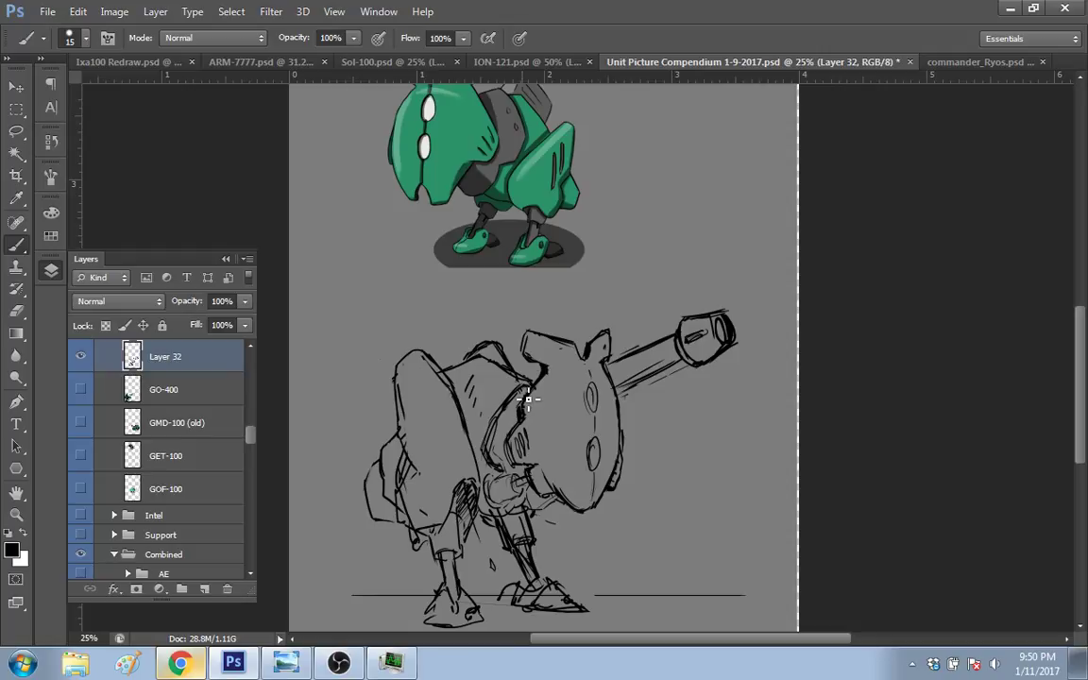
Step: Erase the curved collar lines behind the head, reinforce the head's rear edge, and sketch a light neck curve
key("e")
mouse_move(530, 395)
left_mouse_down()
mouse_move(505, 435)
mouse_move(504, 478)
mouse_move(507, 434)
mouse_move(498, 452)
mouse_move(516, 480)
left_mouse_up()
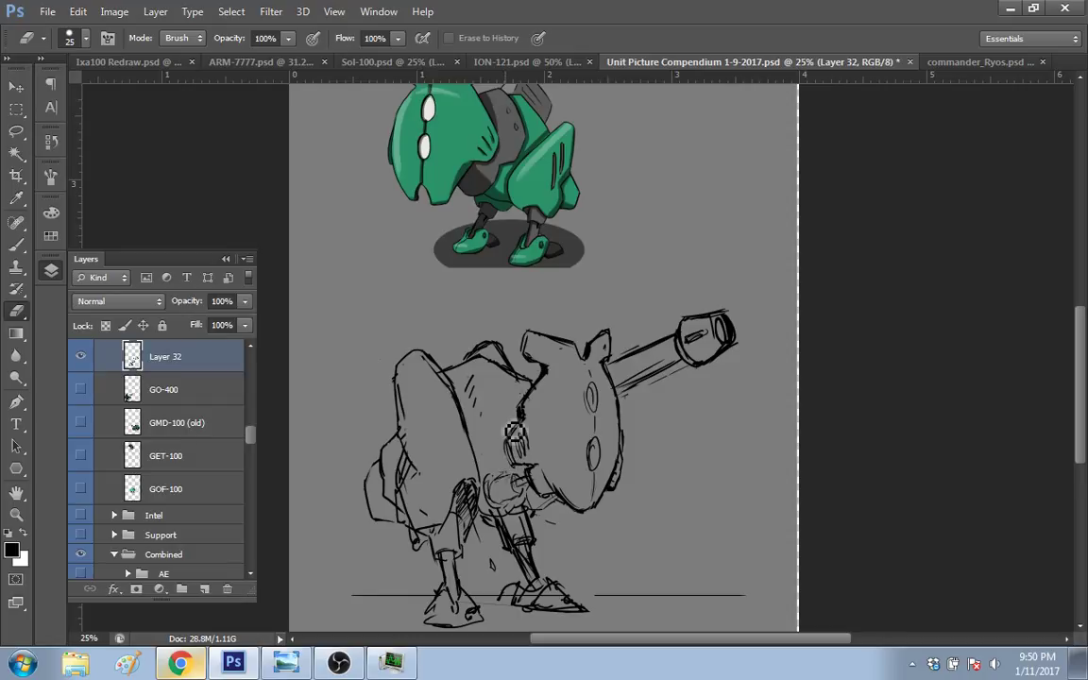
key("b")
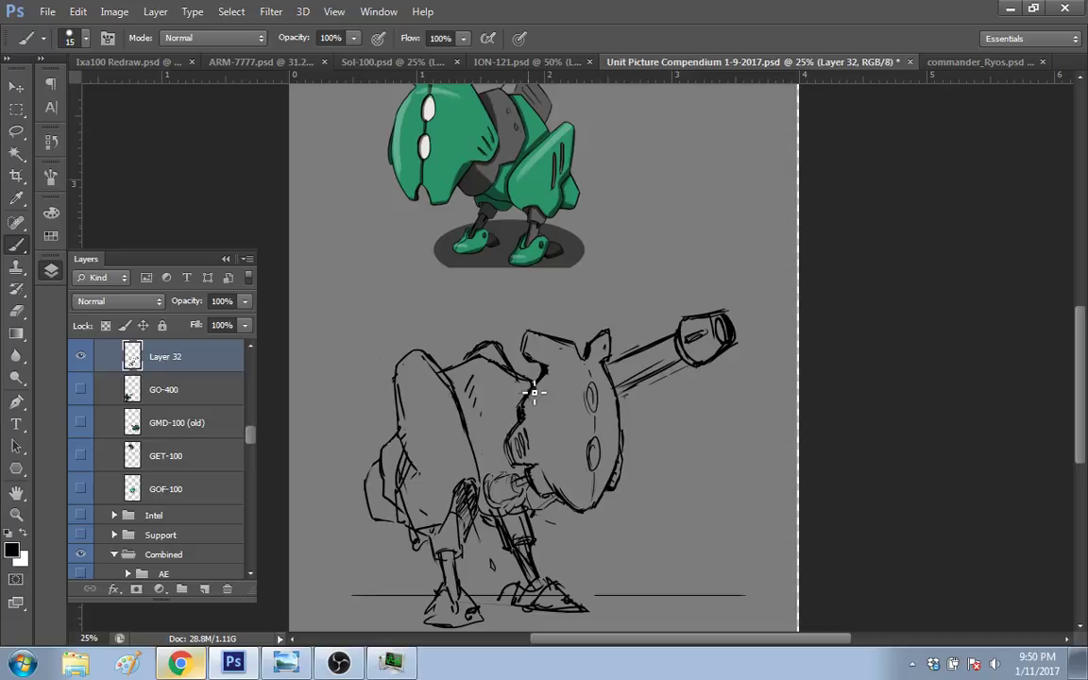
left_click_drag(532, 391, 520, 422)
left_click_drag(544, 370, 536, 348)
Step: Erase the rough lines of both feet and redraw them with rounded toe caps, adding a small heel to the front foot
key("e")
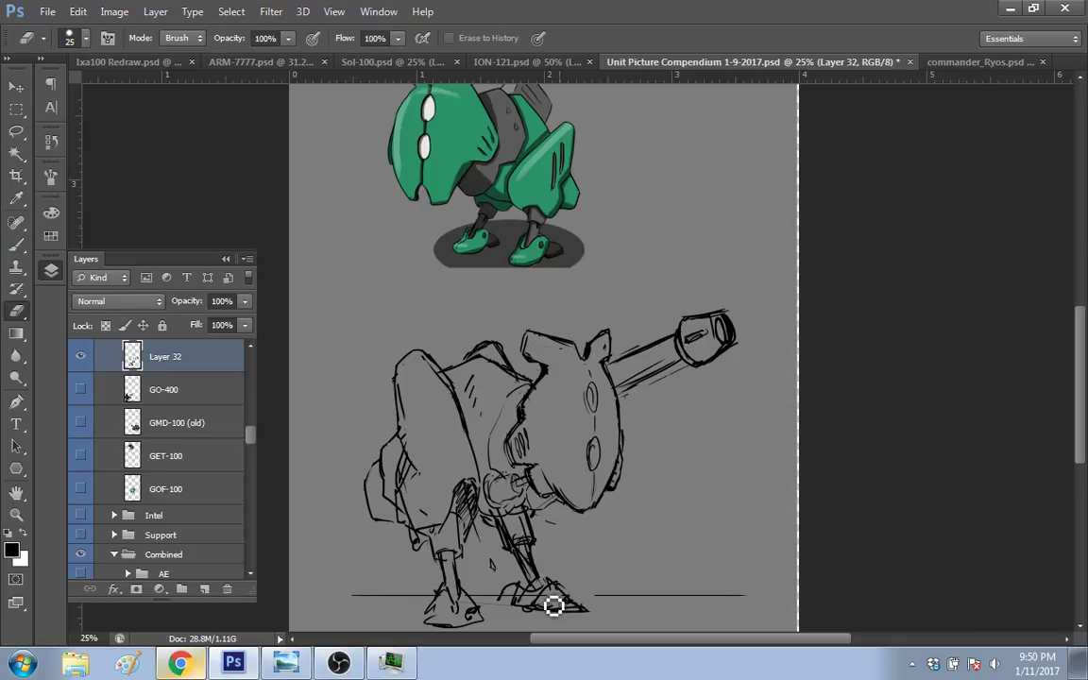
mouse_move(534, 608)
left_mouse_down()
mouse_move(519, 600)
mouse_move(565, 594)
mouse_move(592, 615)
left_mouse_up()
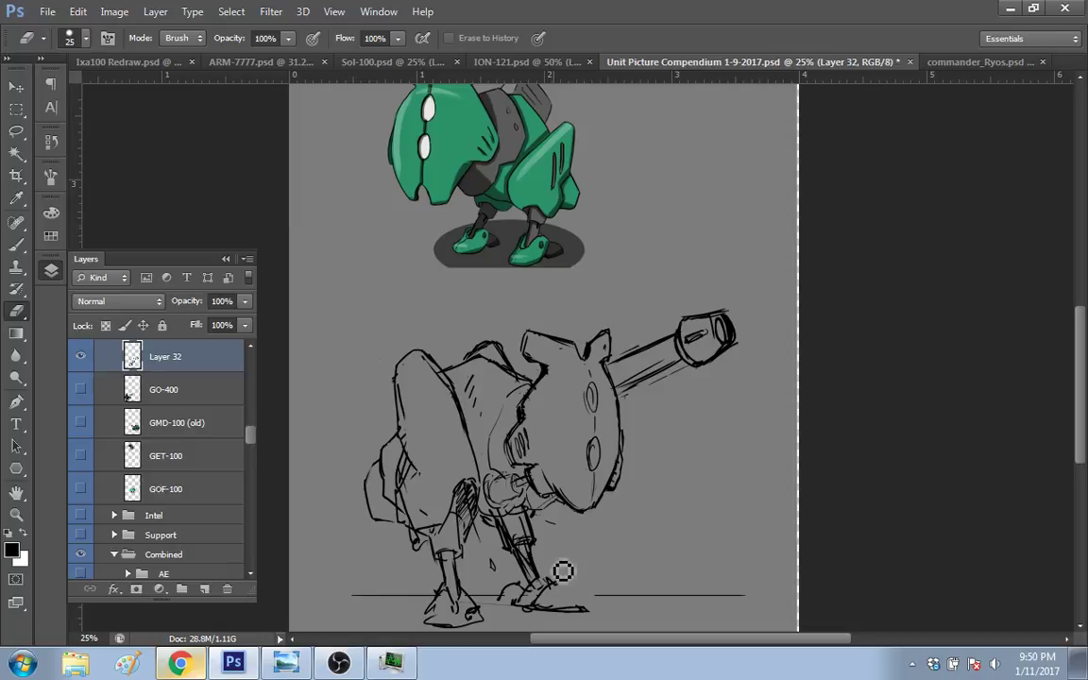
key("b")
mouse_move(554, 578)
left_mouse_down()
mouse_move(566, 586)
mouse_move(547, 588)
mouse_move(594, 612)
left_mouse_up()
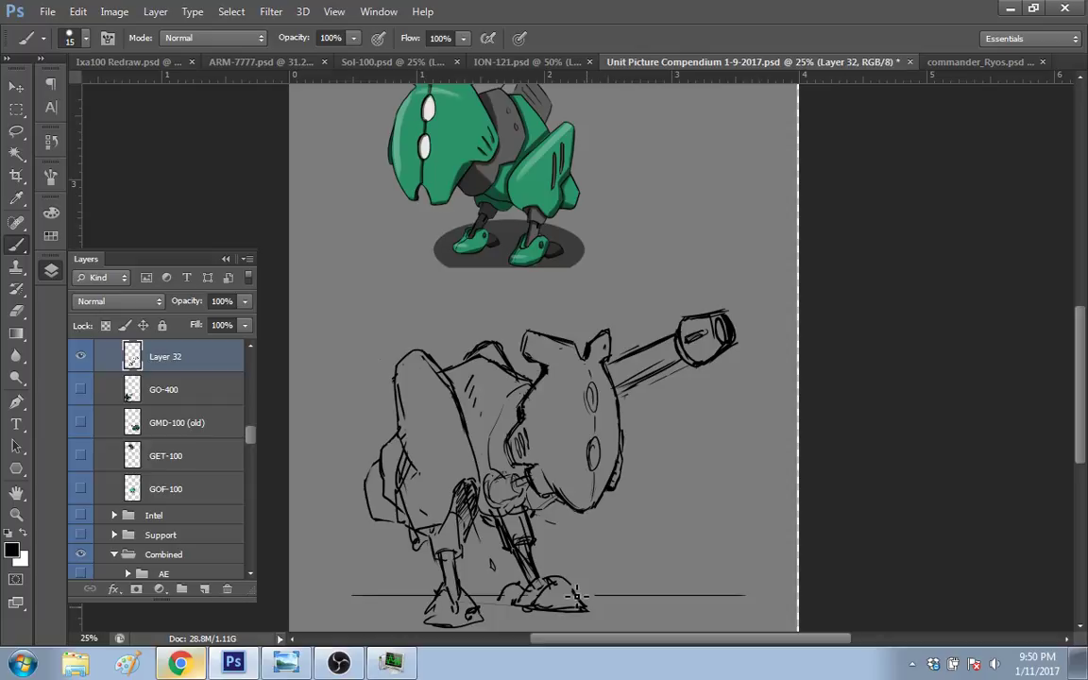
key("e")
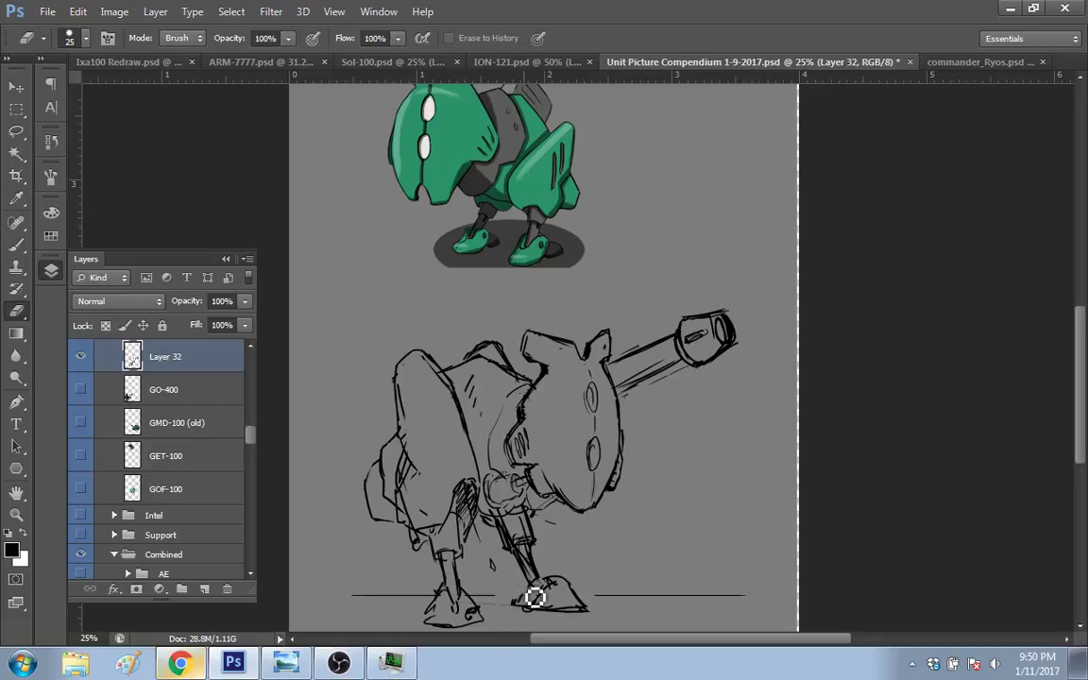
key("b")
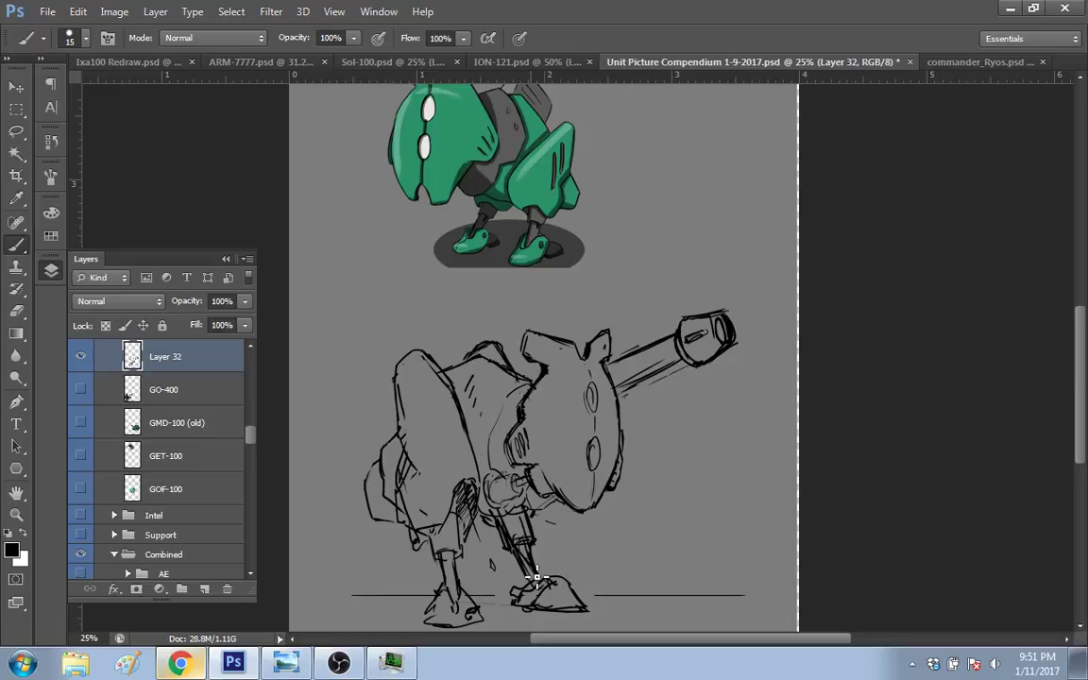
key("e")
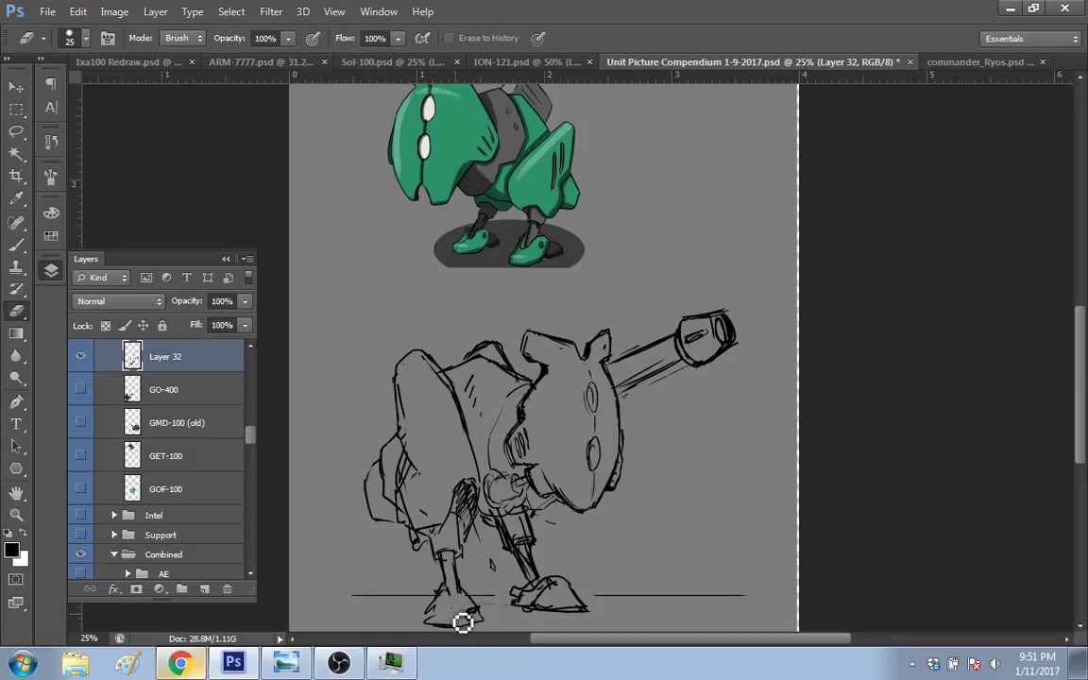
key("b")
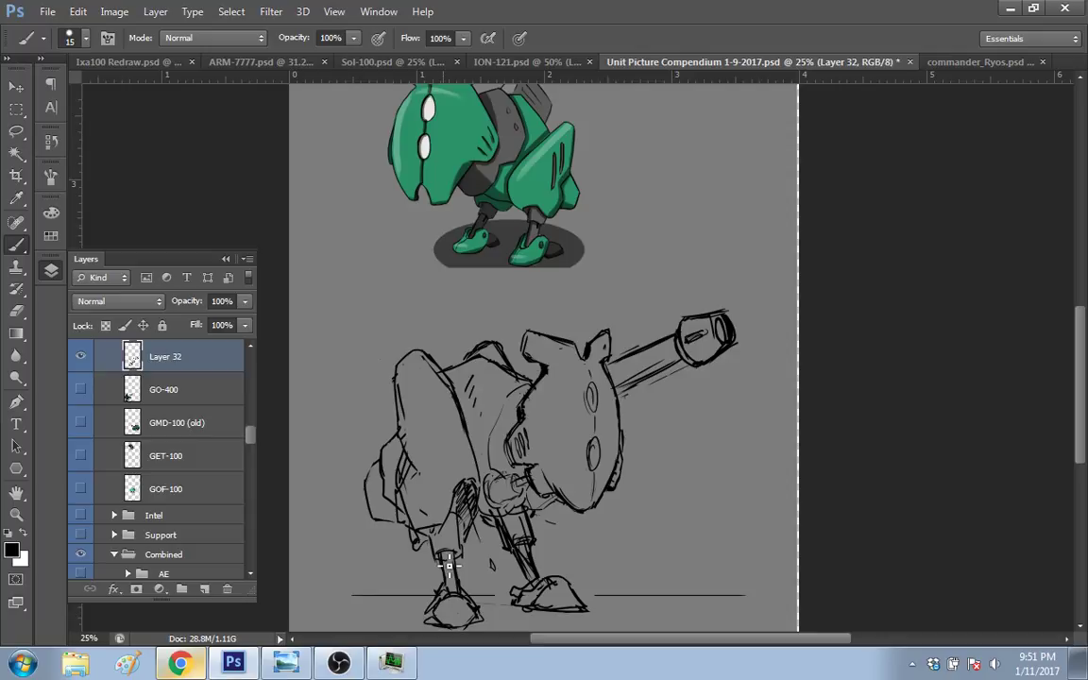
Step: Enlarge the eraser to 100 and erase the whole cannon barrel and muzzle from the head
scroll(449, 567, "down", 3)
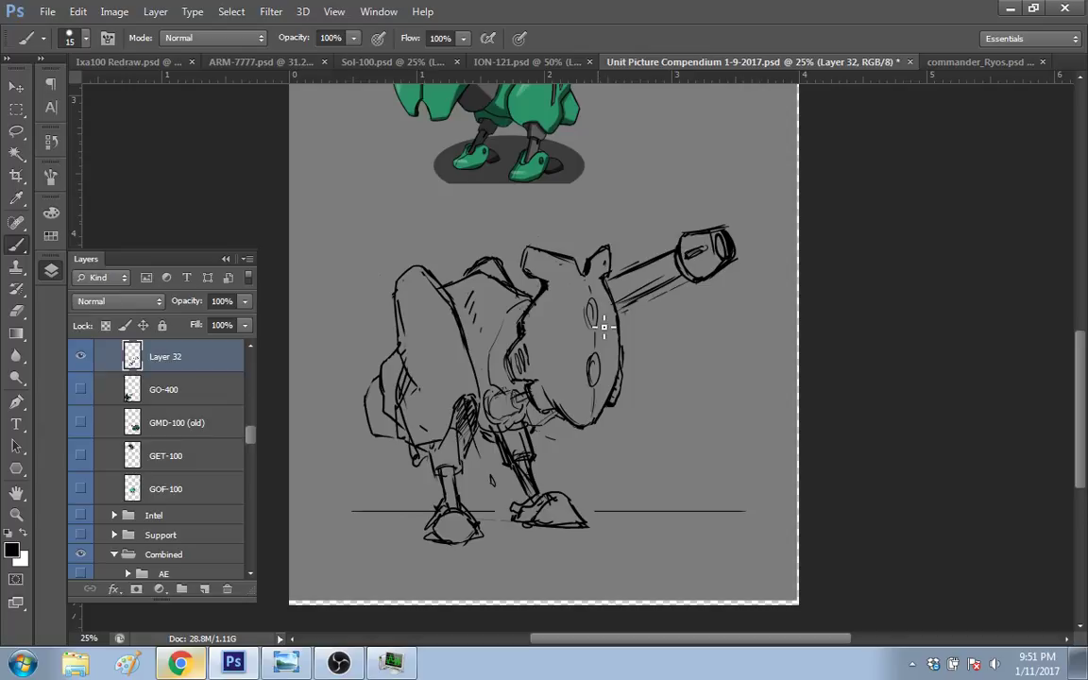
key("e")
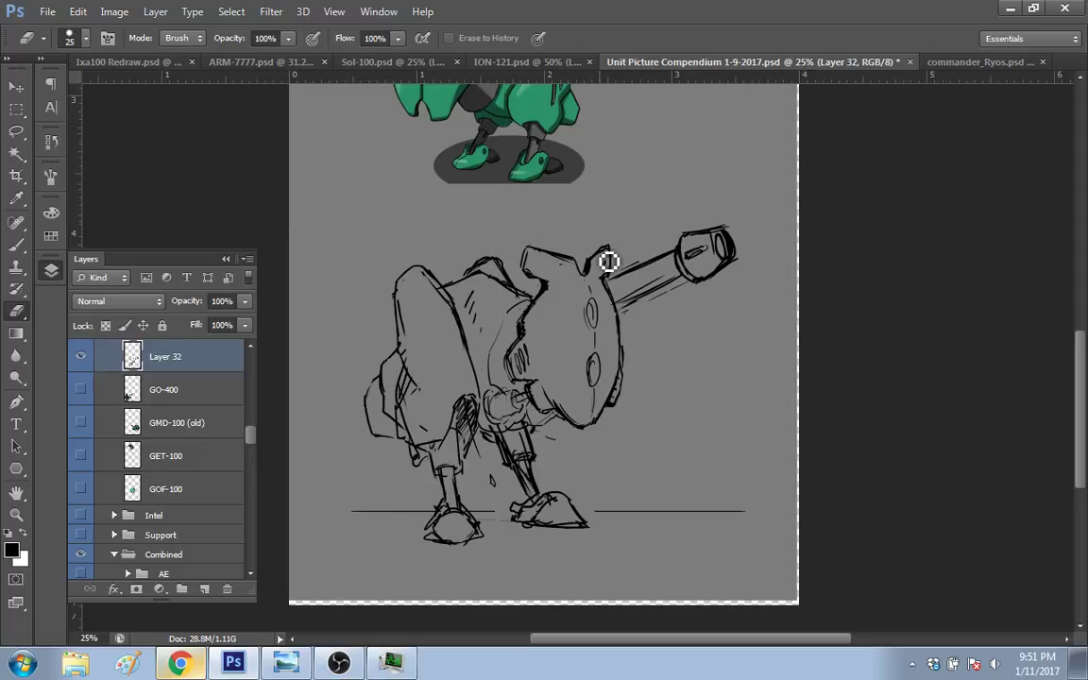
scroll(1083, 365, "up", 1)
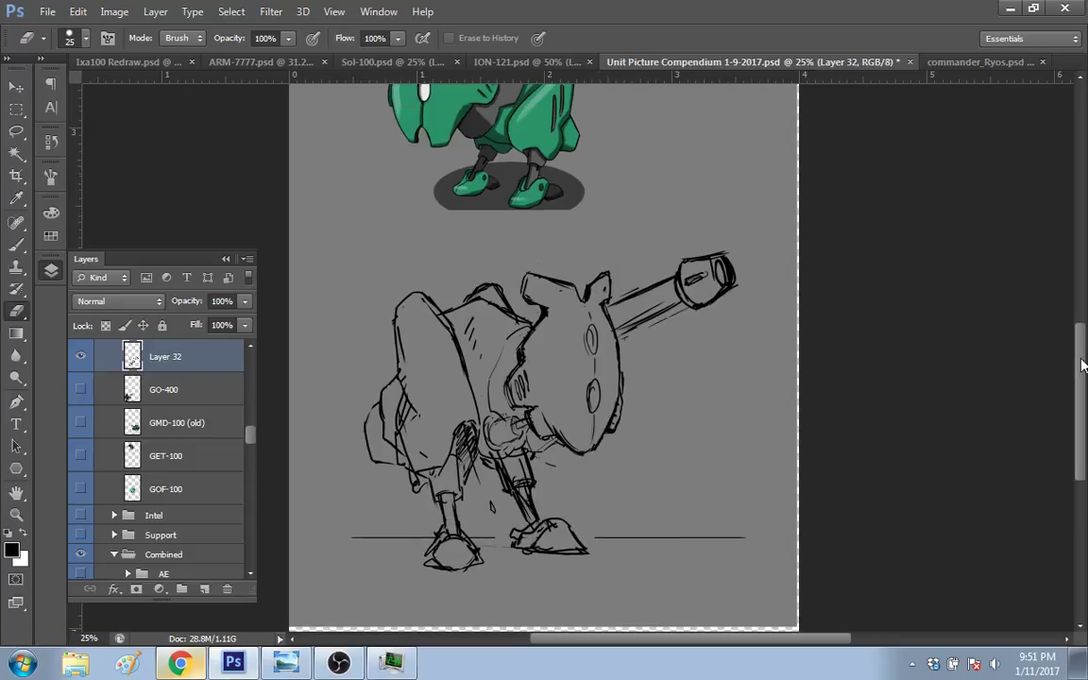
scroll(1083, 364, "up", 1)
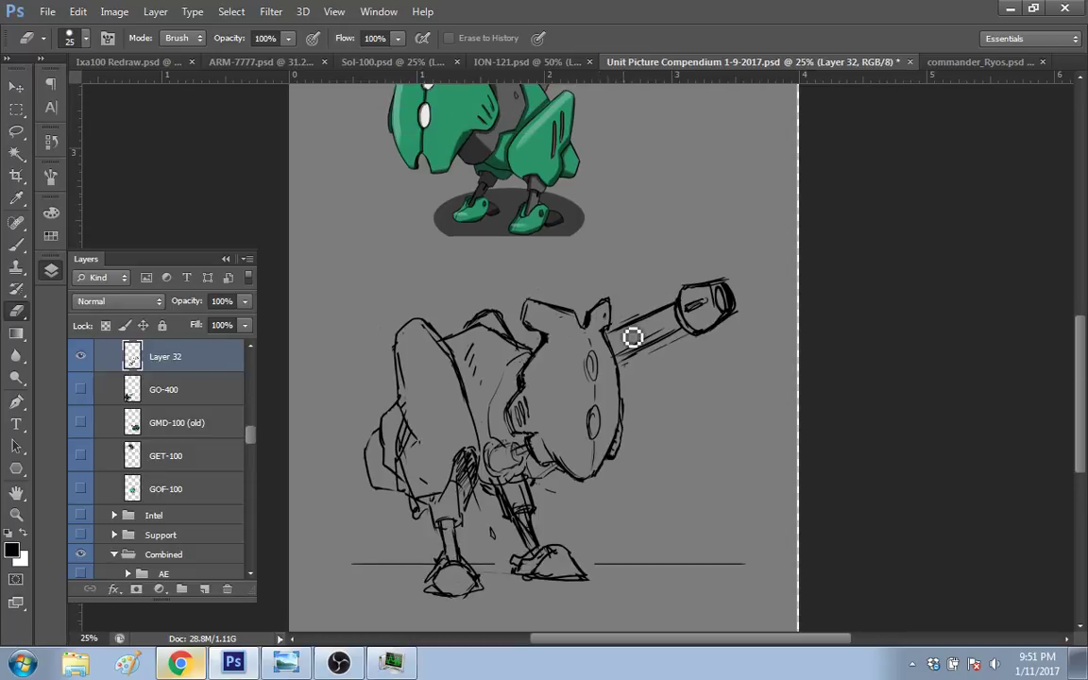
key("bracketright")
key("bracketright")
key("bracketright")
key("bracketright")
key("bracketright")
key("bracketright")
key("bracketright")
key("bracketright")
mouse_move(619, 331)
left_mouse_down()
mouse_move(632, 373)
mouse_move(663, 354)
mouse_move(683, 277)
mouse_move(699, 321)
mouse_move(723, 301)
mouse_move(735, 310)
left_mouse_up()
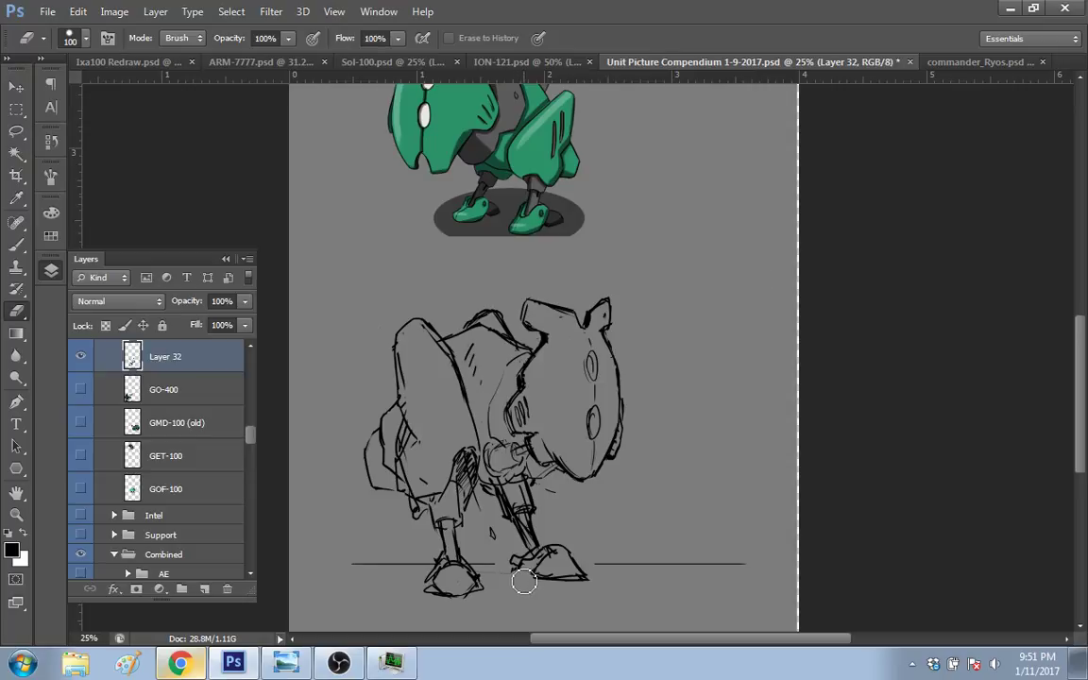
Step: Touch up the sketch lines where the front leg meets the belly
key("b")
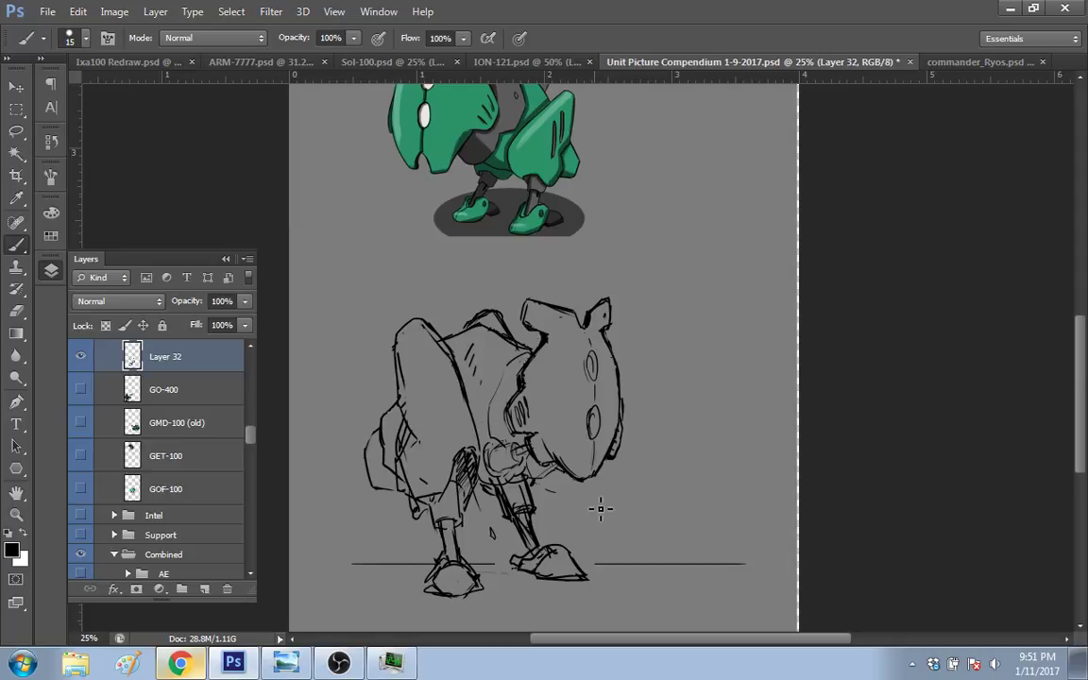
key("e")
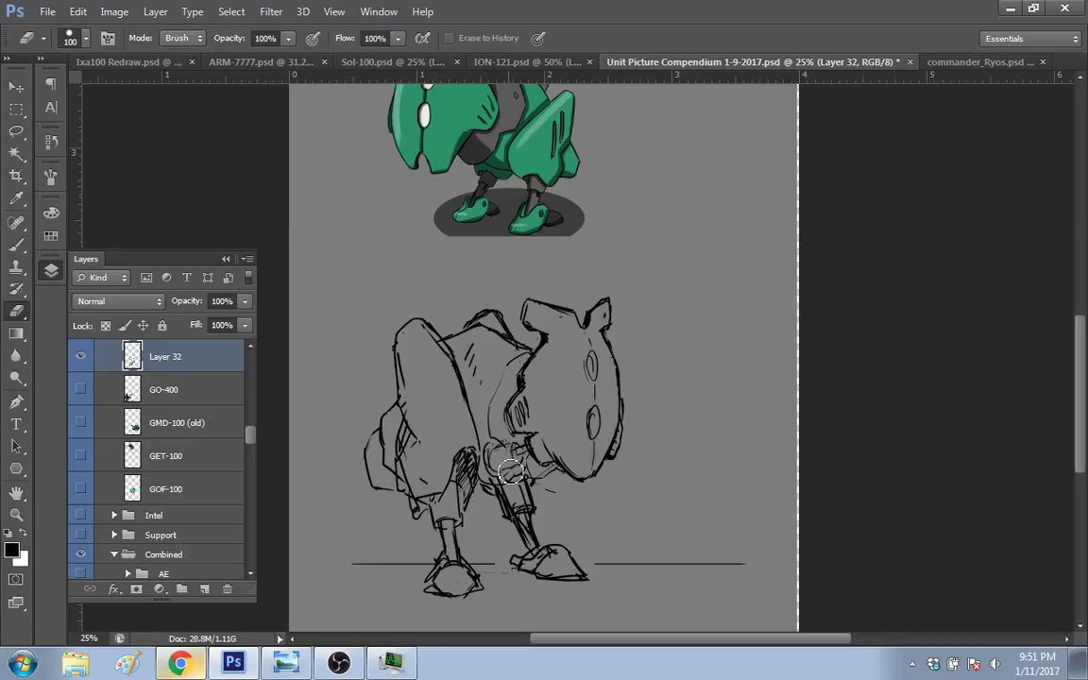
key("b")
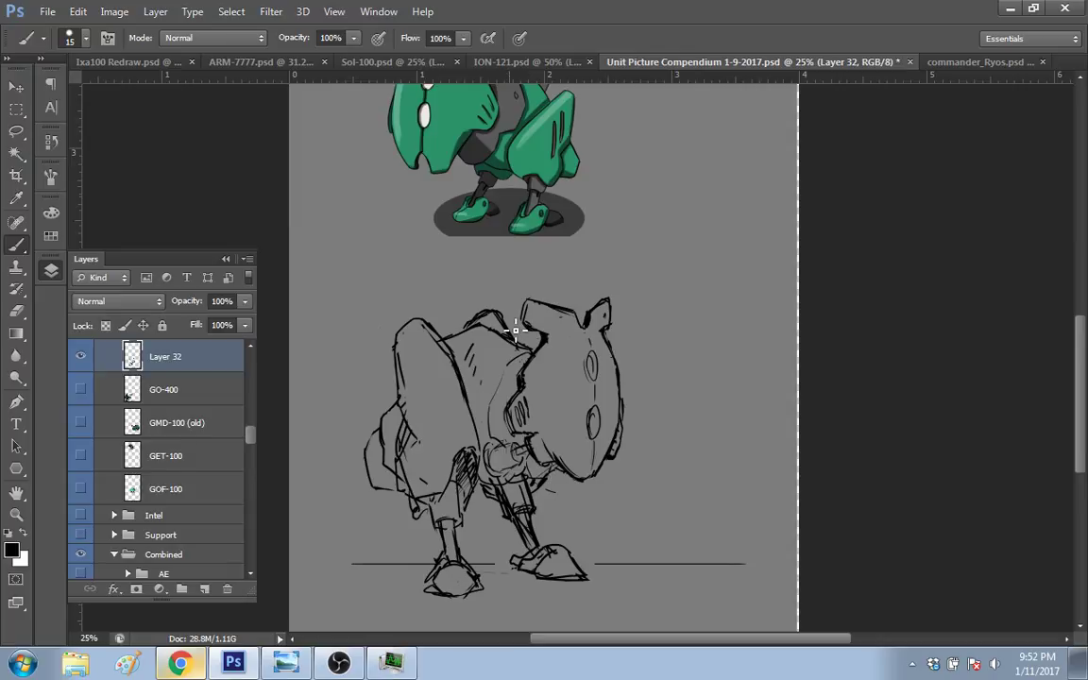
Step: Reduce the eraser to 25, rework the lines between the hump and the head, and hatch the leg armor's upper end
key("e")
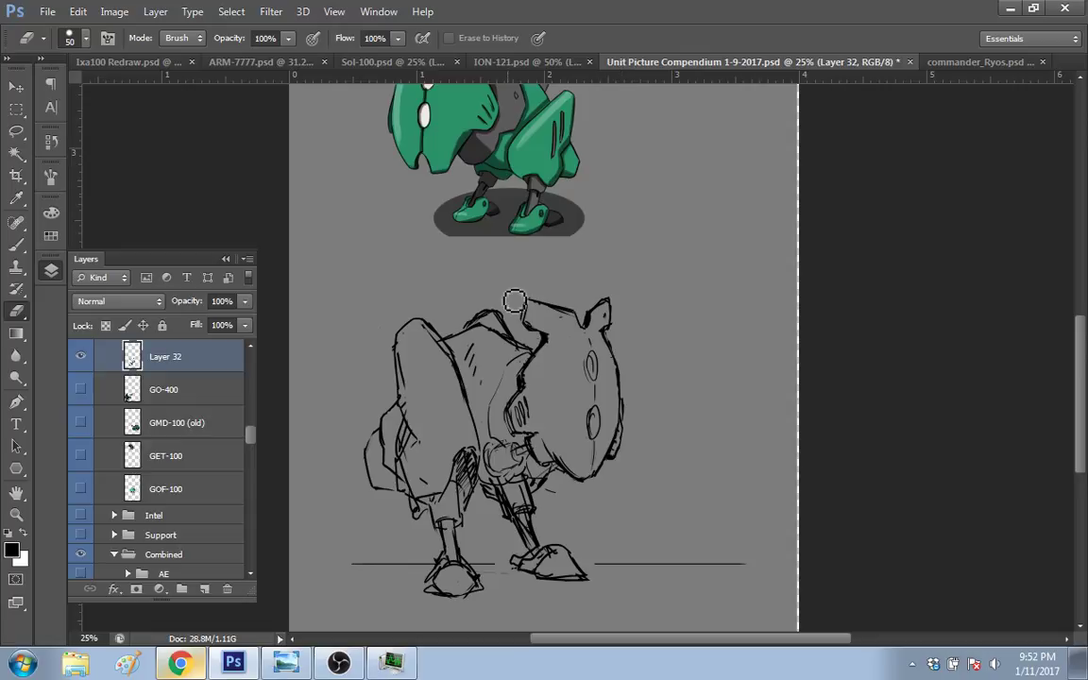
key("[")
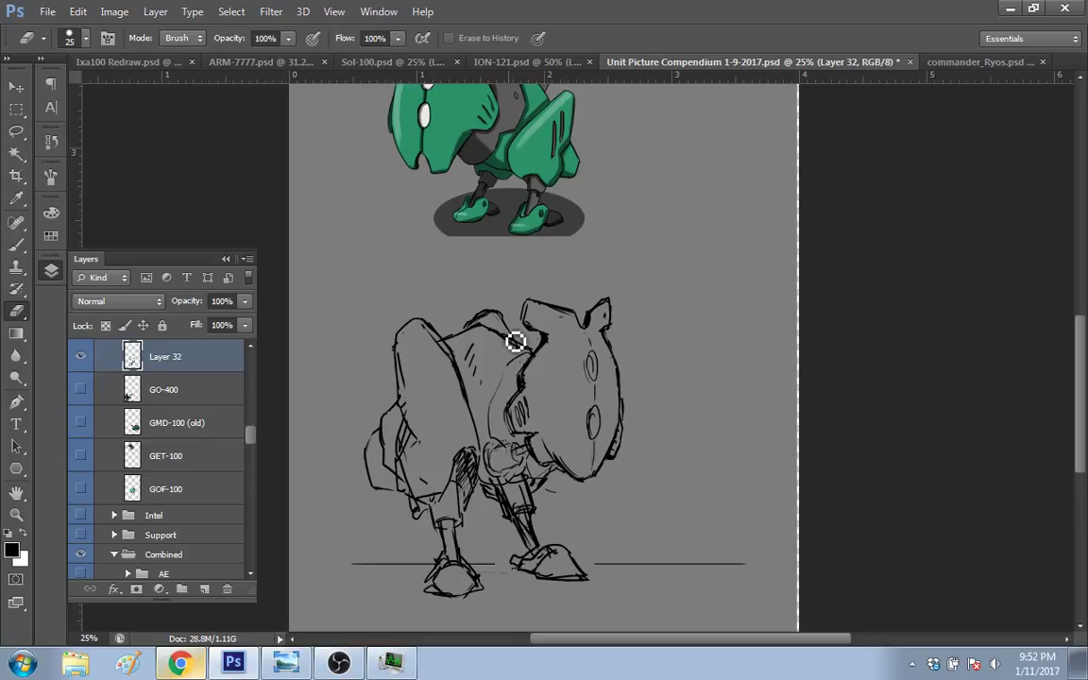
key("b")
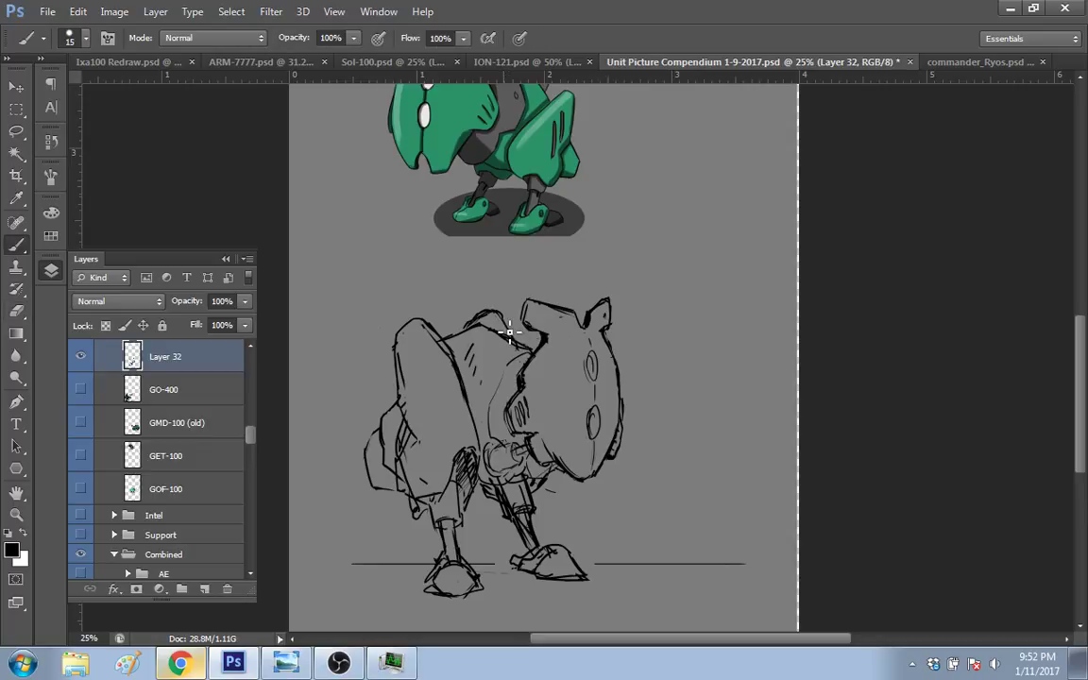
left_click_drag(546, 350, 535, 310)
Step: Select the whole mech sketch with a rectangular marquee, flip it horizontally, and clear the selection
left_click_drag(1077, 377, 1078, 408)
key("m")
mouse_move(321, 241)
left_mouse_down()
mouse_move(722, 418)
mouse_move(724, 559)
left_mouse_up()
left_click(726, 567)
key("ctrl+z")
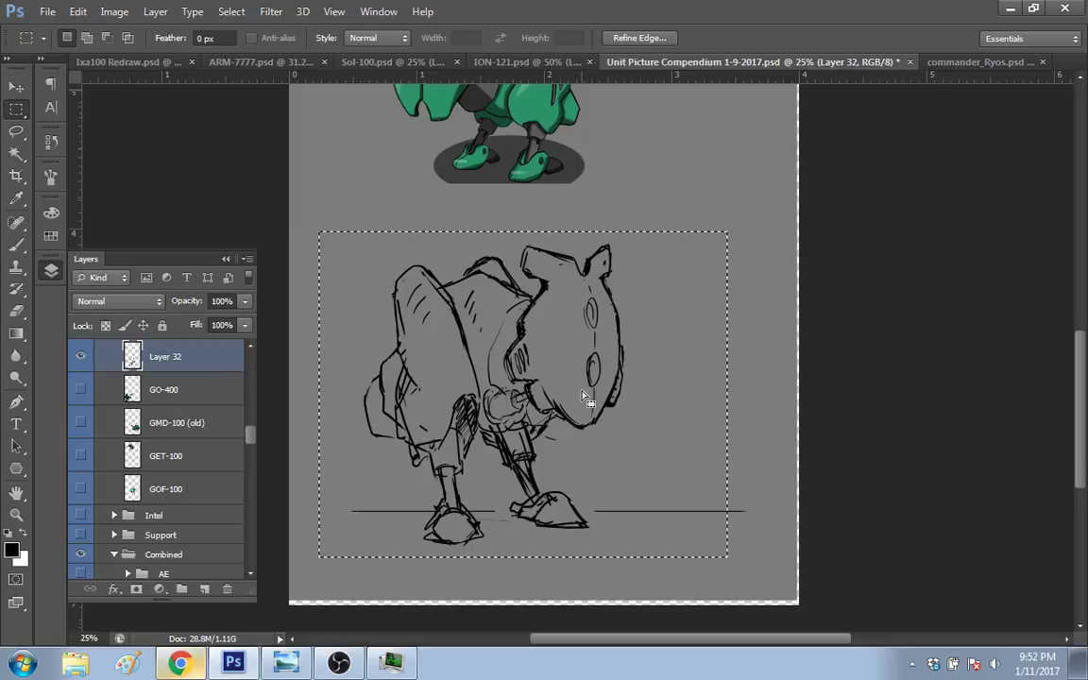
key("ctrl+t")
right_click(598, 350)
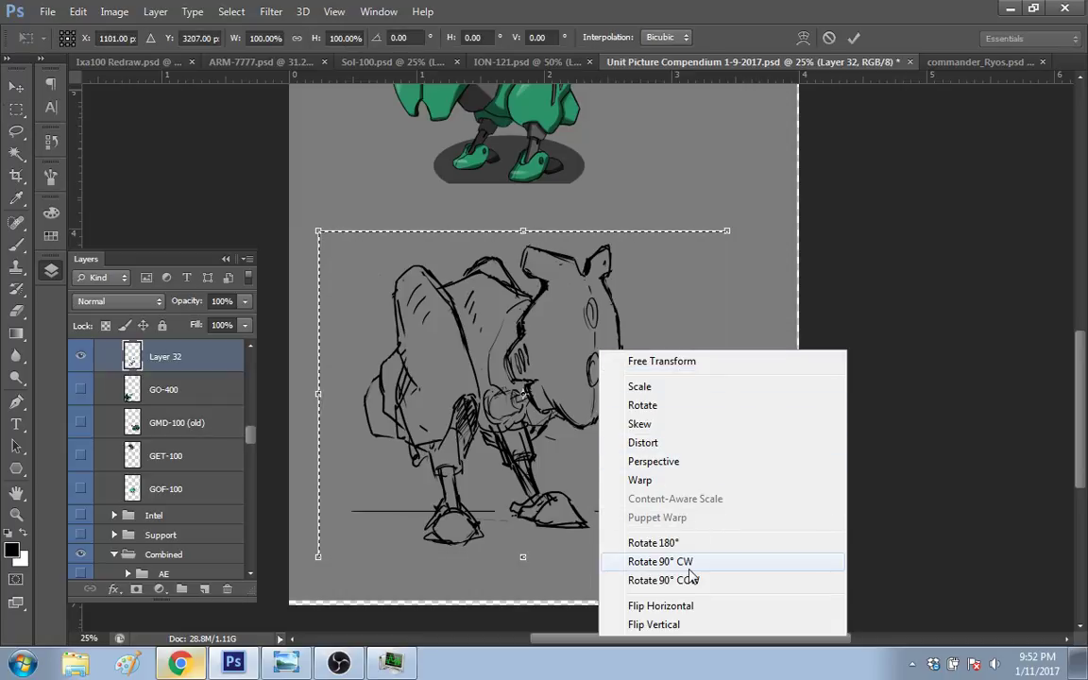
left_click(678, 606)
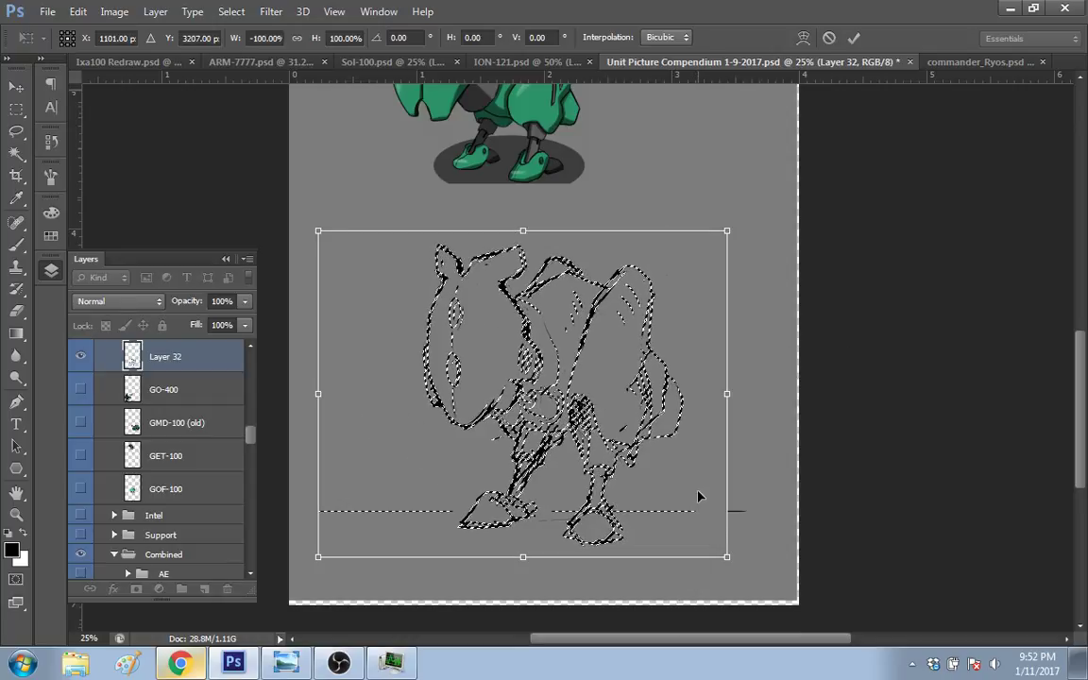
key("Return")
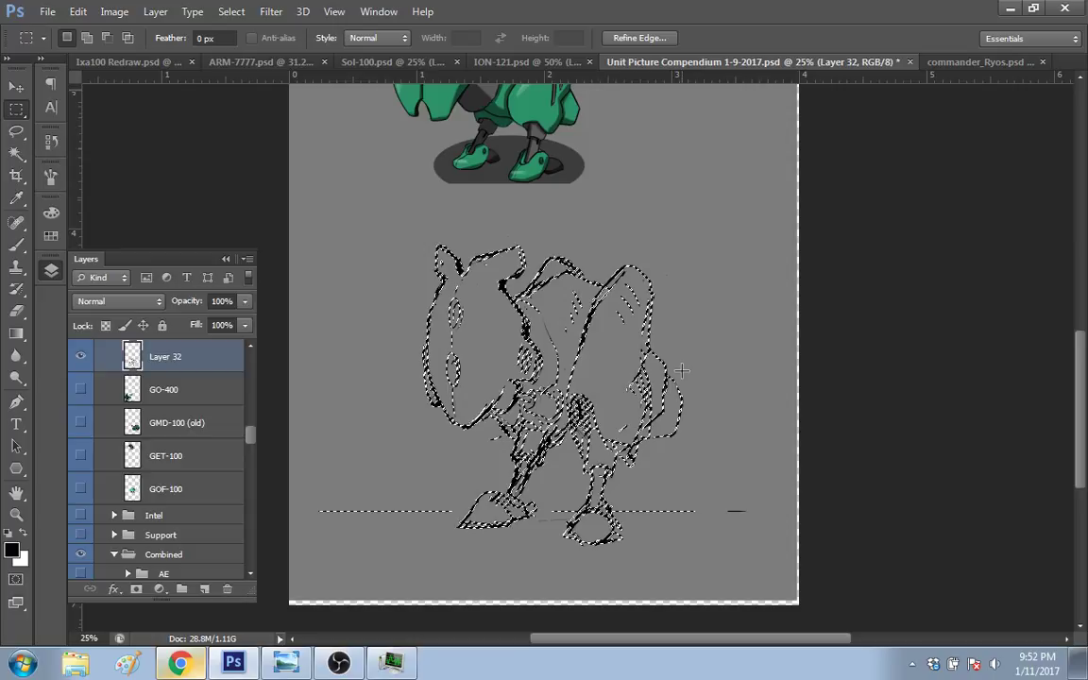
key("ctrl+d")
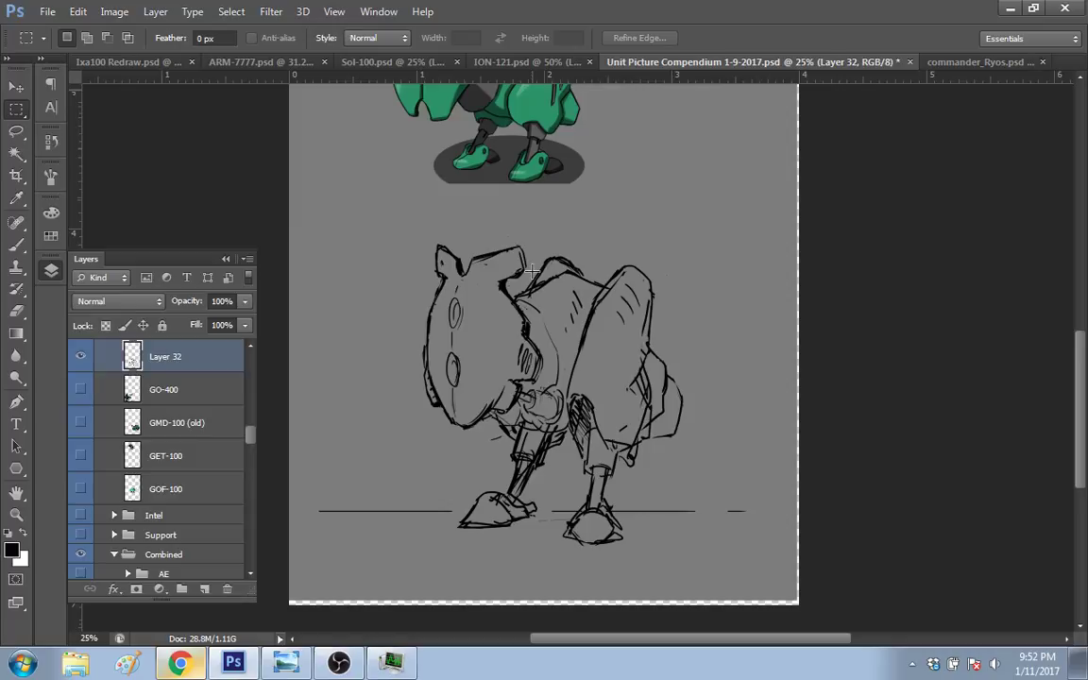
Step: Lasso the upper eye on the mech's head, shift it slightly toward the body, and clear the selection
key("l")
left_click_drag(455, 338, 456, 286)
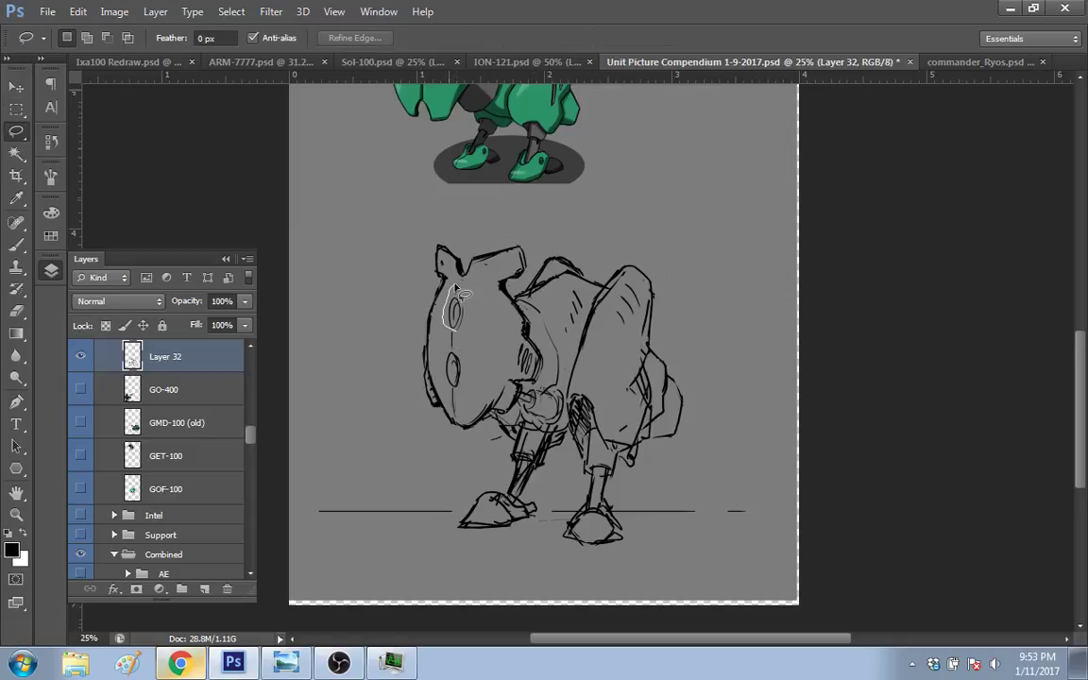
key("v")
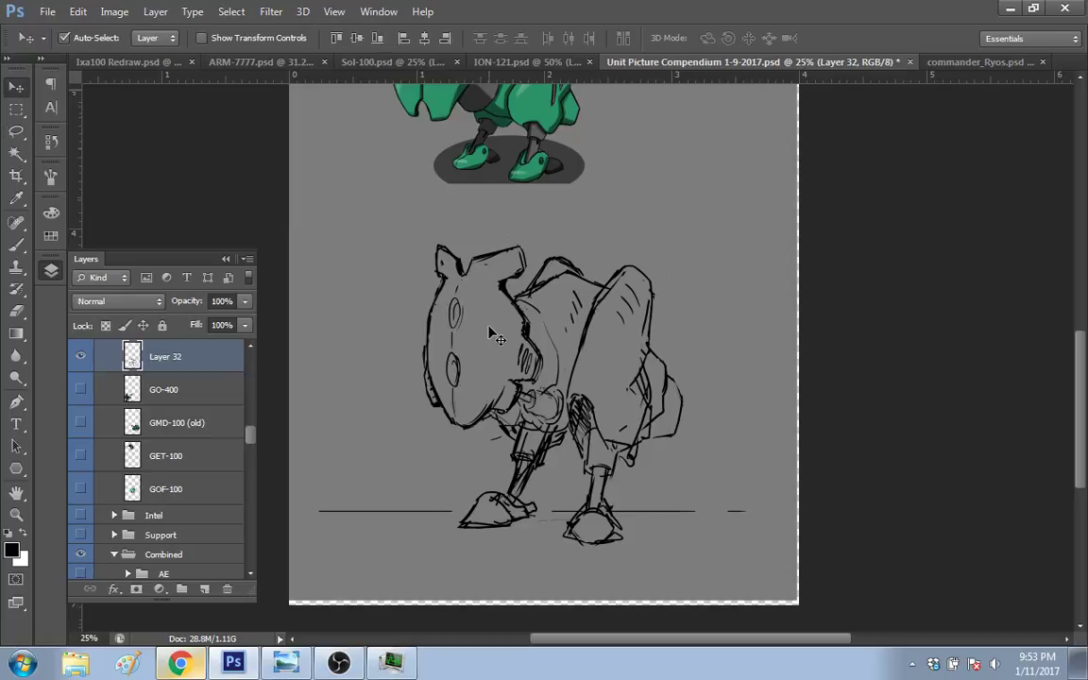
key("ctrl+t")
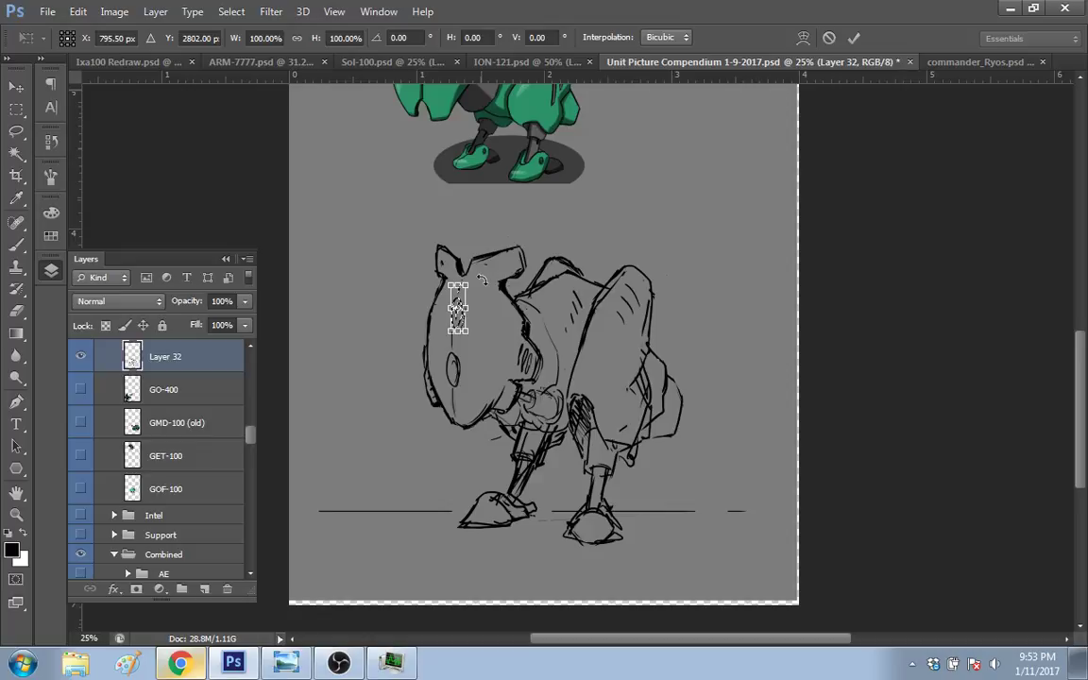
key("Return")
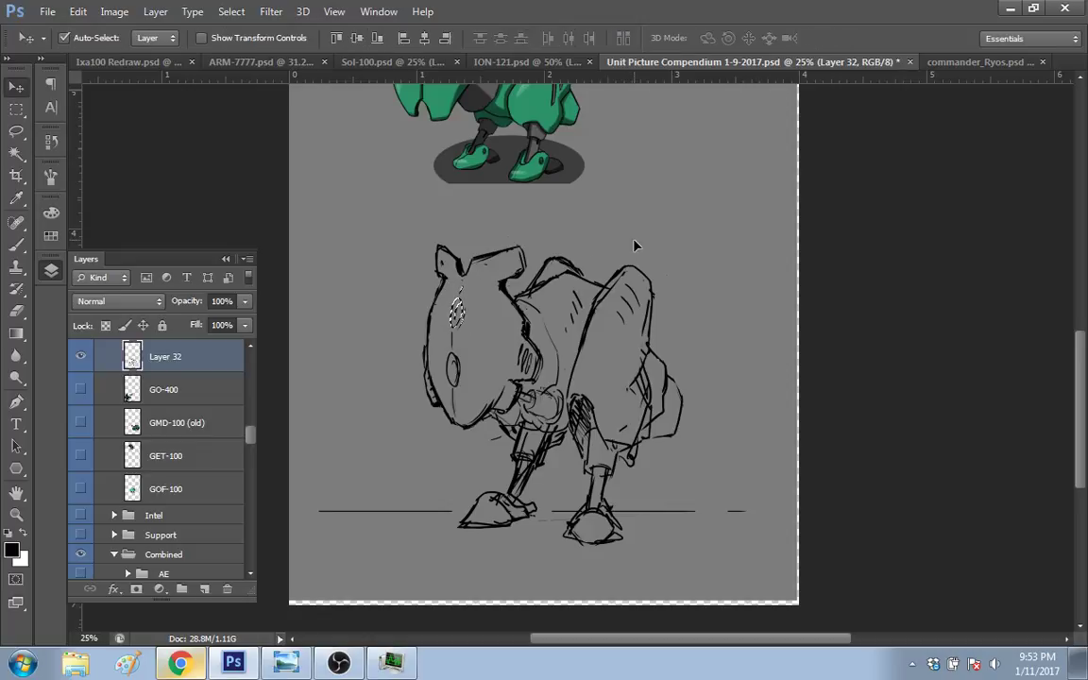
key("m")
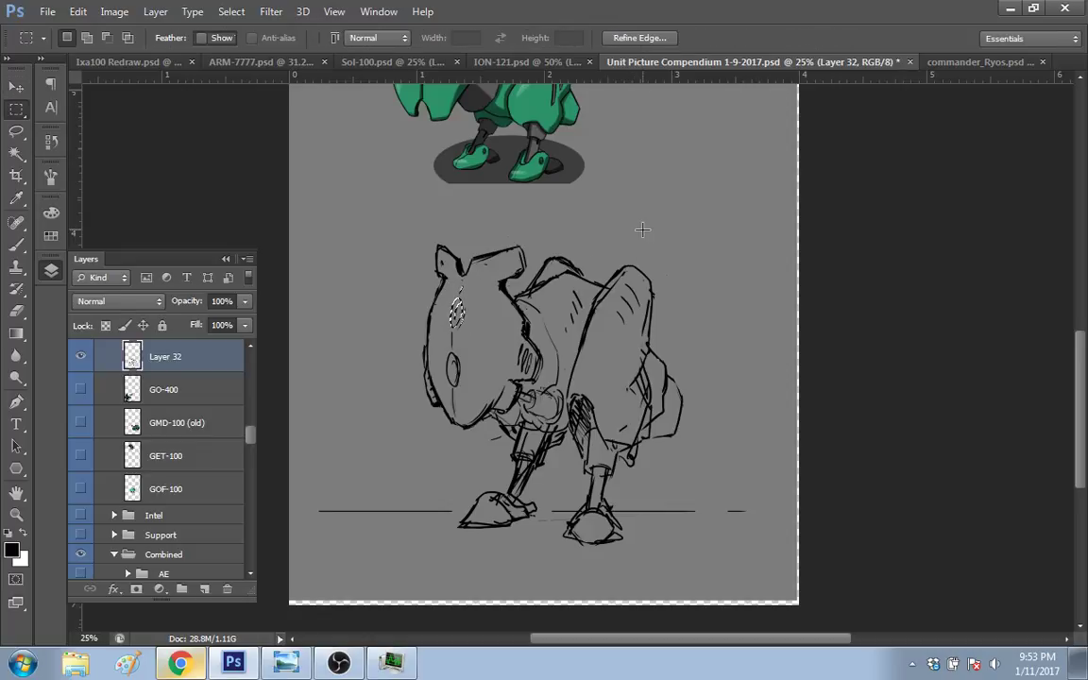
key("ctrl+d")
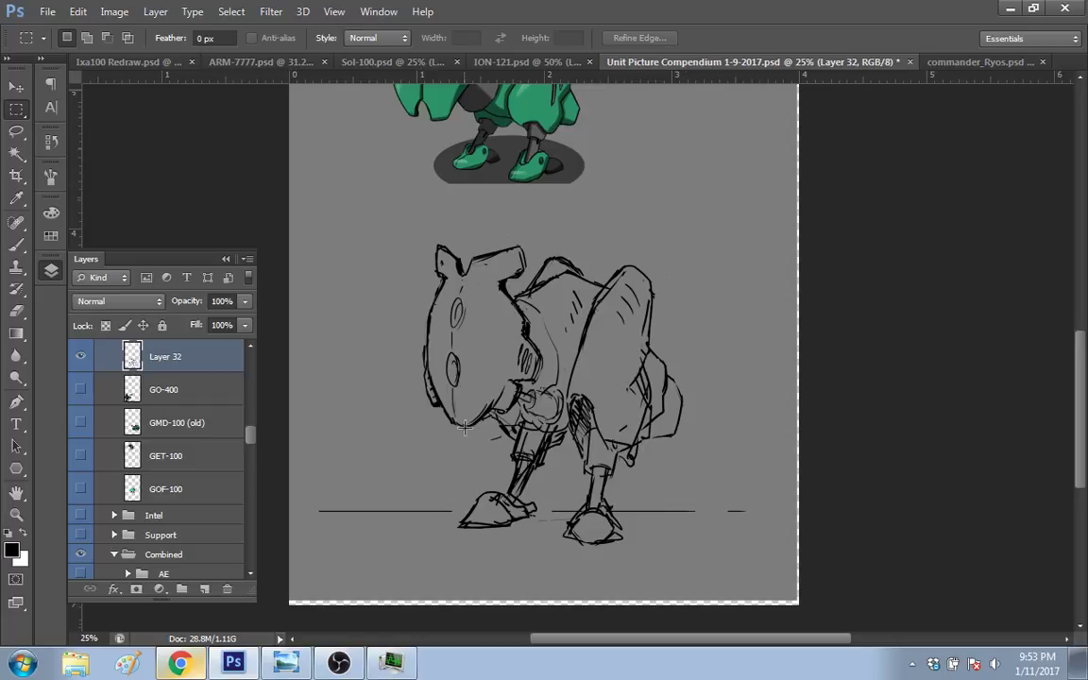
Step: Lasso the front part of the head, stretch it outward to about 106% width, and clear the selection
key("l")
mouse_move(458, 442)
left_mouse_down()
mouse_move(455, 347)
mouse_move(470, 292)
mouse_move(404, 340)
mouse_move(477, 439)
left_mouse_up()
key("ctrl+t")
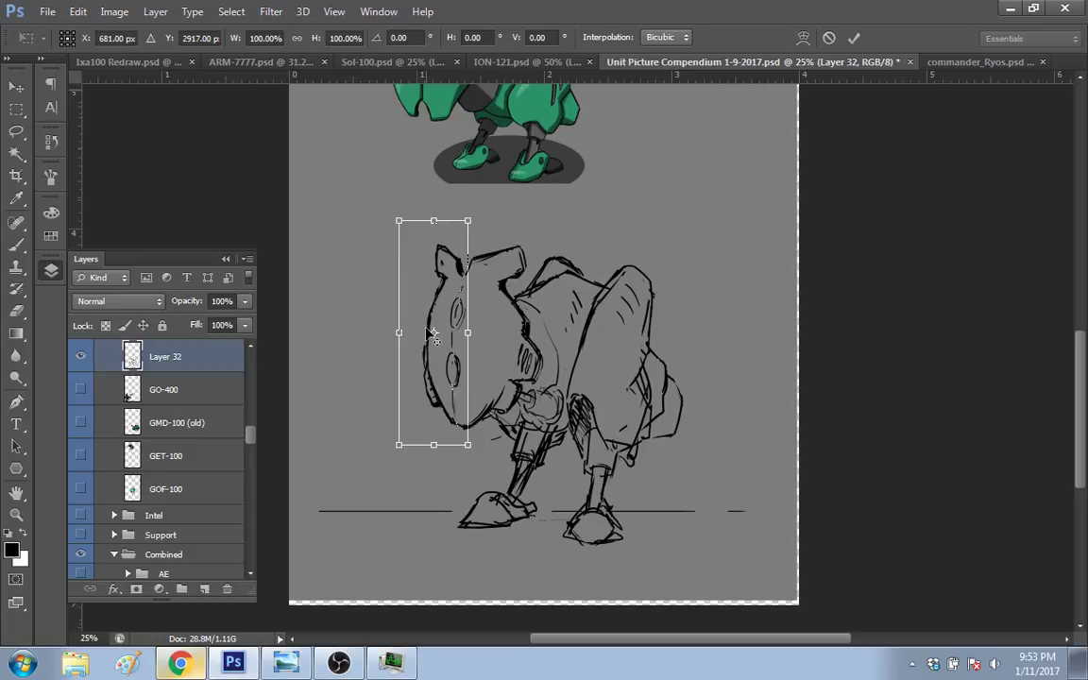
left_click_drag(407, 326, 403, 325)
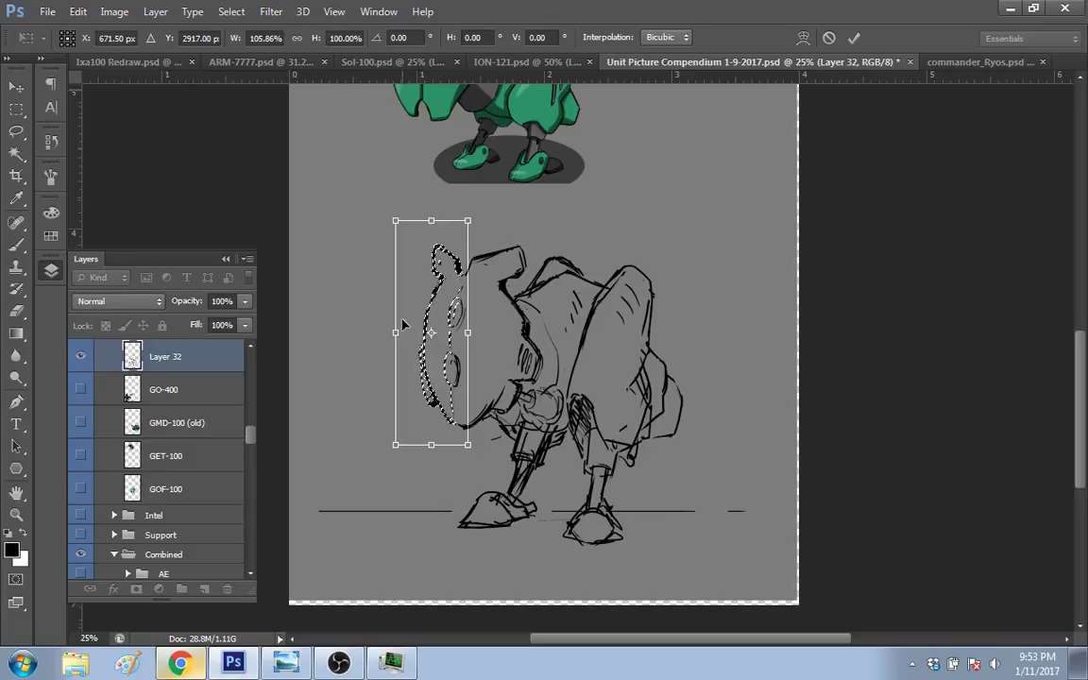
key("Return")
key("ctrl+d")
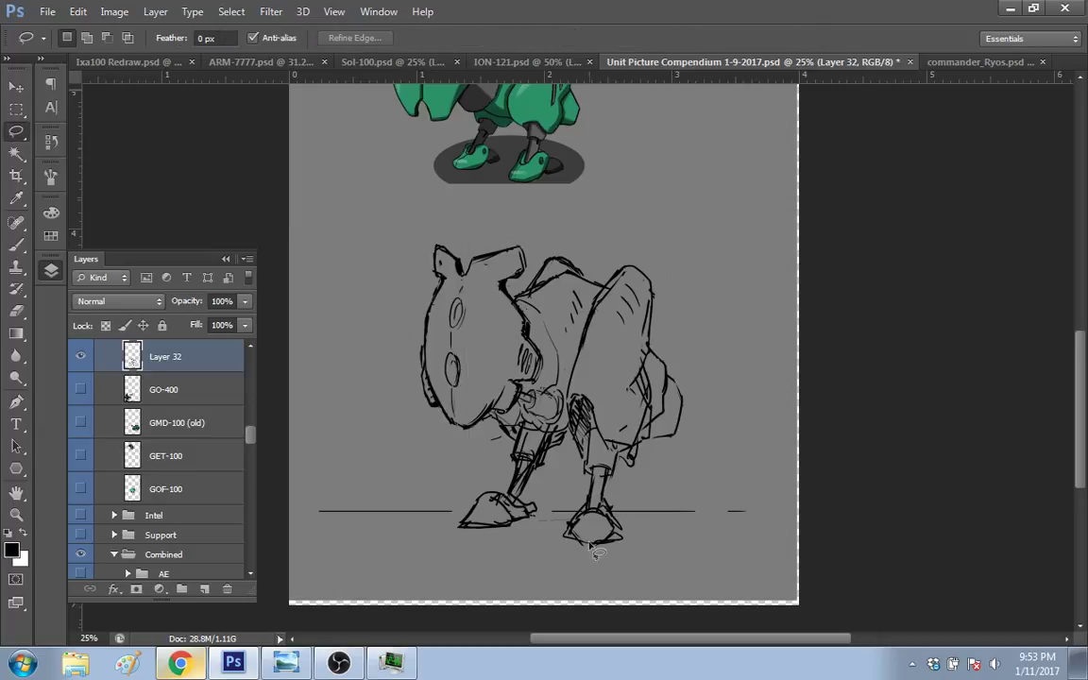
Step: Lasso the leg under the large side armor, skew it horizontally about 7° so the foot shifts rearward, and deselect
mouse_move(570, 550)
left_mouse_down()
mouse_move(595, 432)
mouse_move(629, 447)
mouse_move(624, 552)
mouse_move(570, 559)
mouse_move(607, 513)
left_mouse_up()
left_click(648, 480)
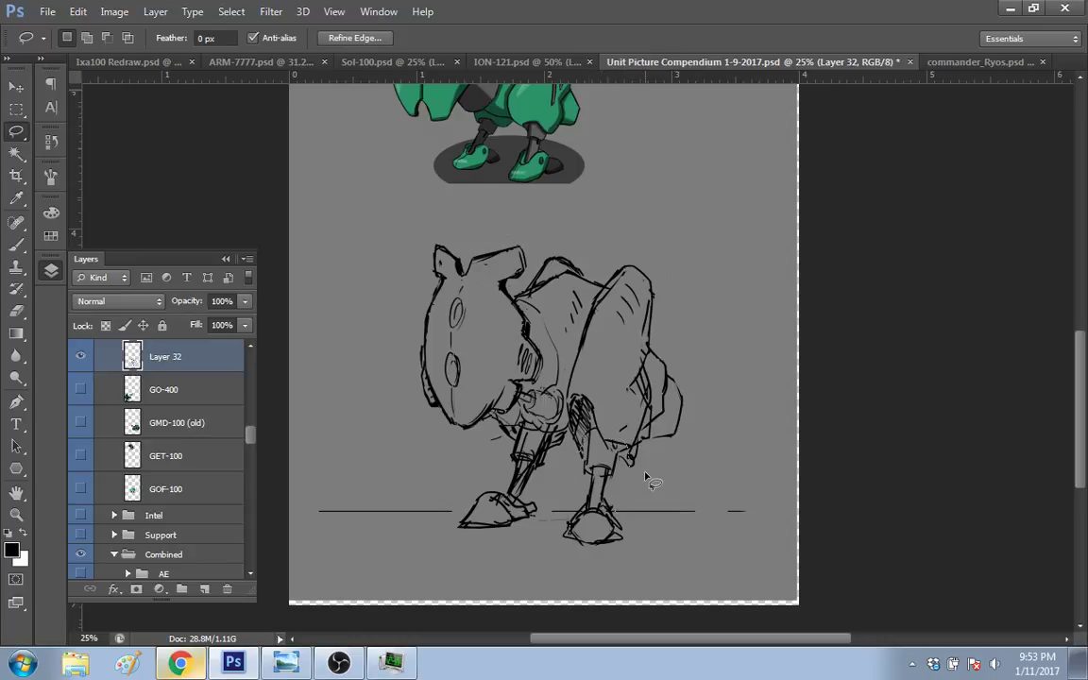
key("ctrl+t")
mouse_move(606, 455)
left_mouse_down()
mouse_move(546, 442)
mouse_move(604, 451)
left_mouse_up()
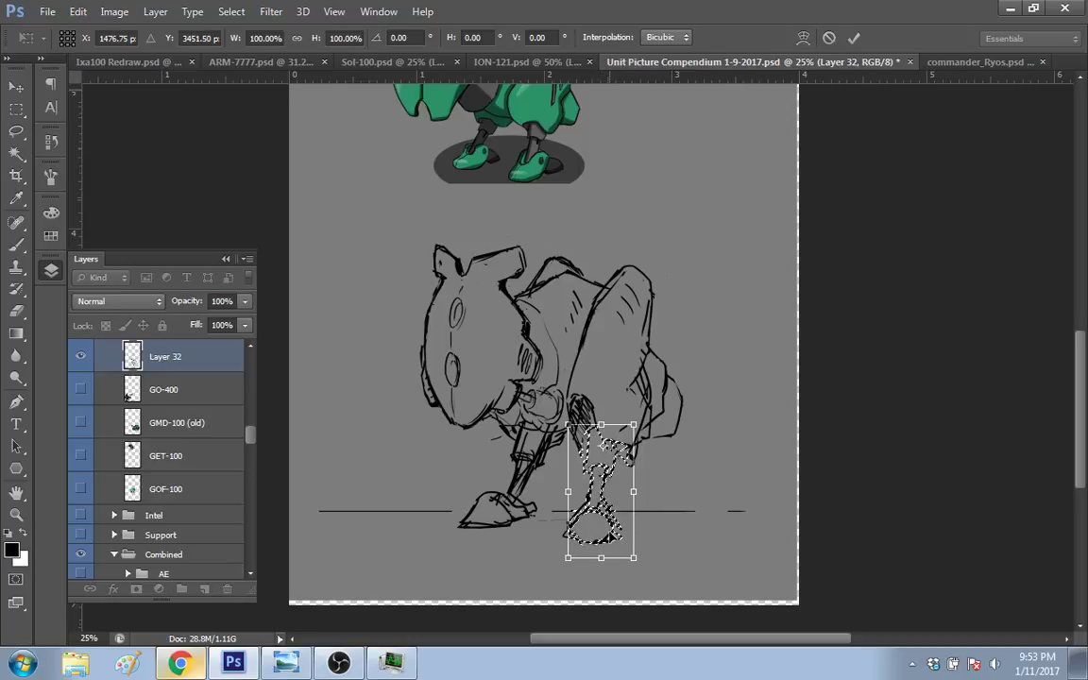
right_click(604, 446)
left_click(650, 318)
left_click_drag(601, 557, 627, 575)
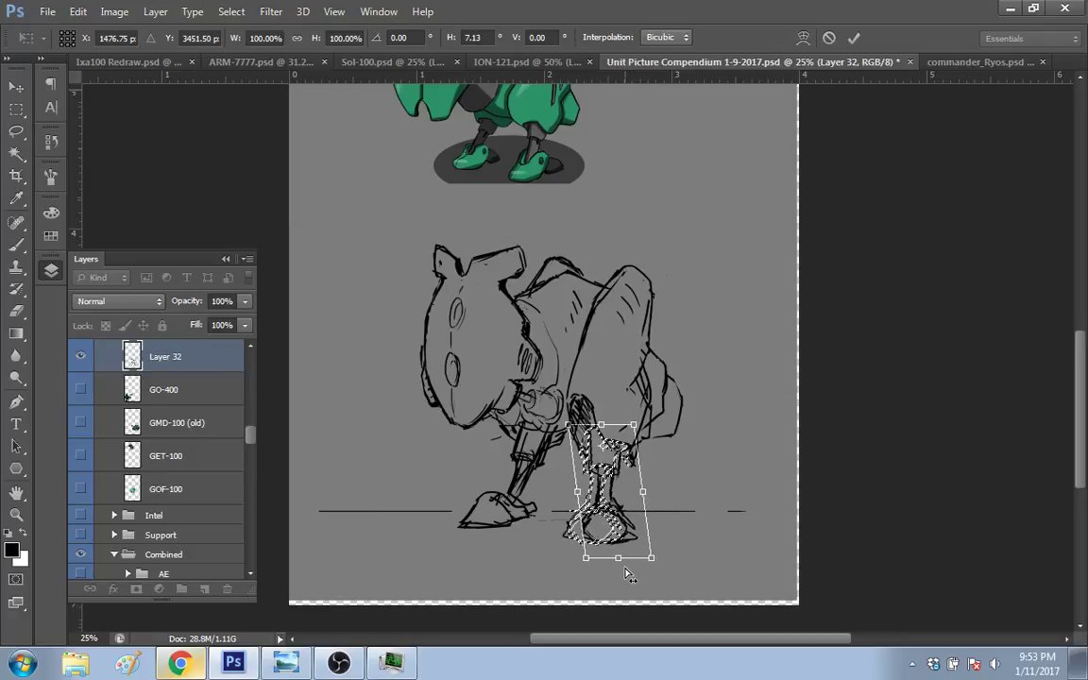
key("Return")
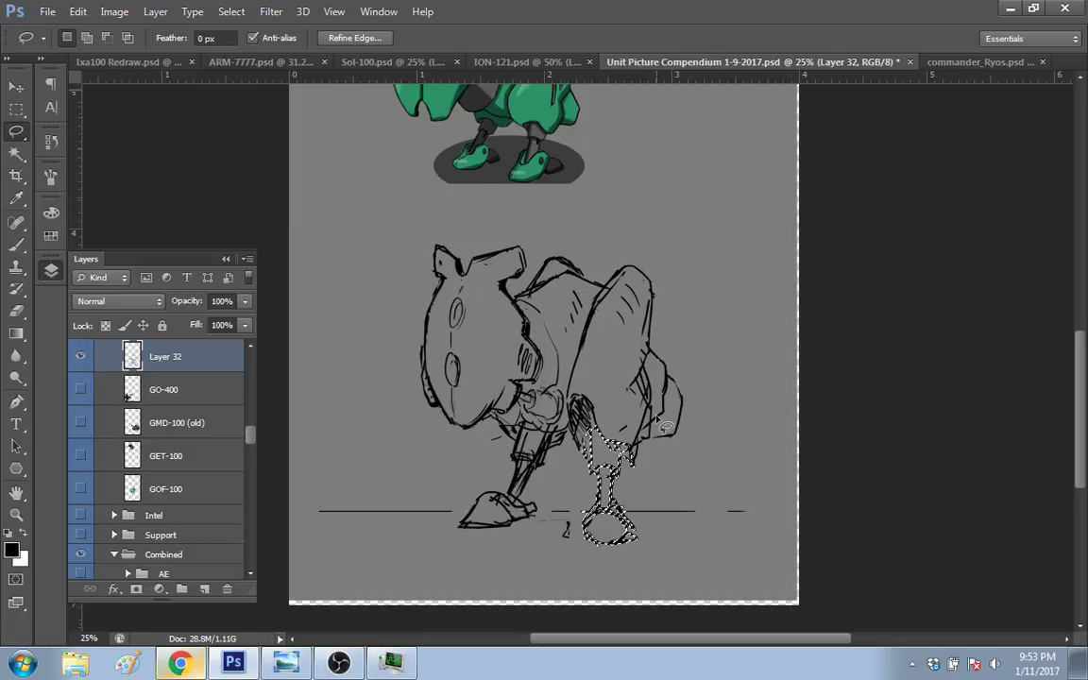
key("m")
key("ctrl+d")
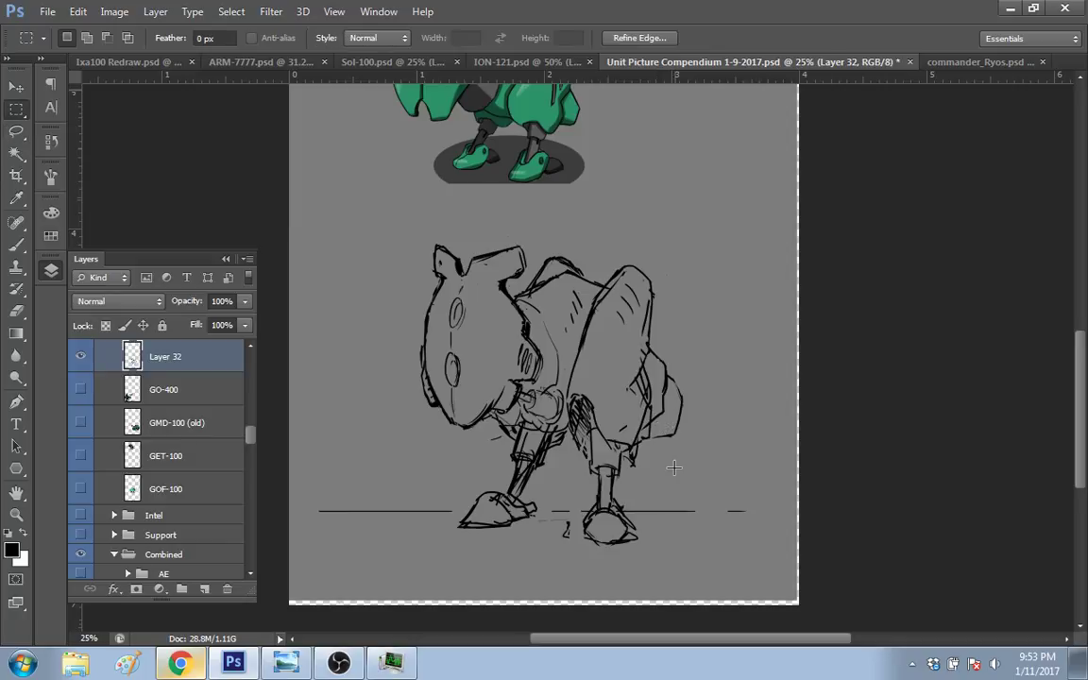
Step: Lasso the front leg beneath the head, move it slightly forward, and clear the selection
key("l")
mouse_move(484, 541)
left_mouse_down()
mouse_move(457, 518)
mouse_move(480, 468)
mouse_move(515, 449)
mouse_move(508, 427)
mouse_move(449, 501)
mouse_move(478, 537)
mouse_move(521, 526)
mouse_move(482, 518)
mouse_move(521, 519)
left_mouse_up()
key("v")
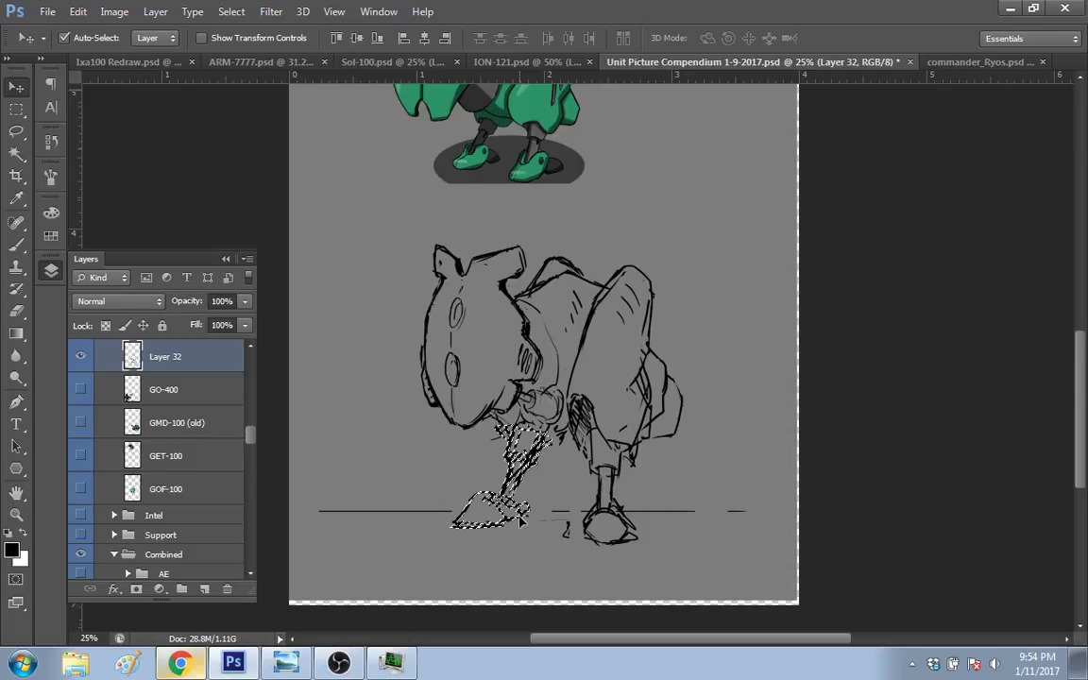
key("m")
key("ctrl+d")
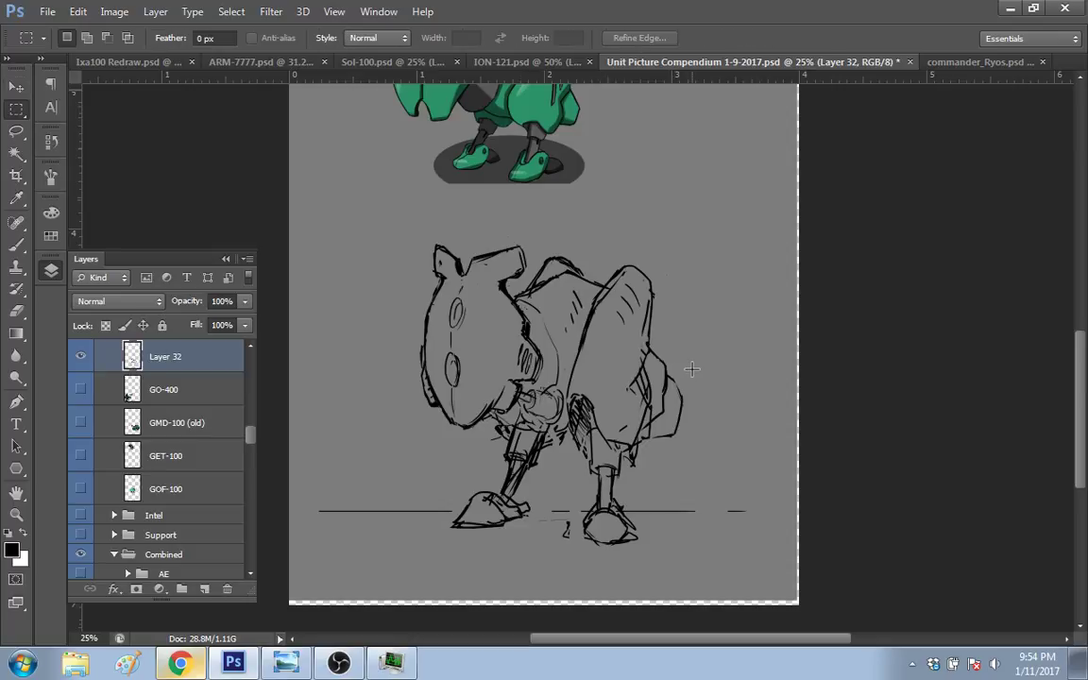
Step: Erase stray lines around the neck joint and front leg's upper end, and redraw the belly outline between the legs
key("e")
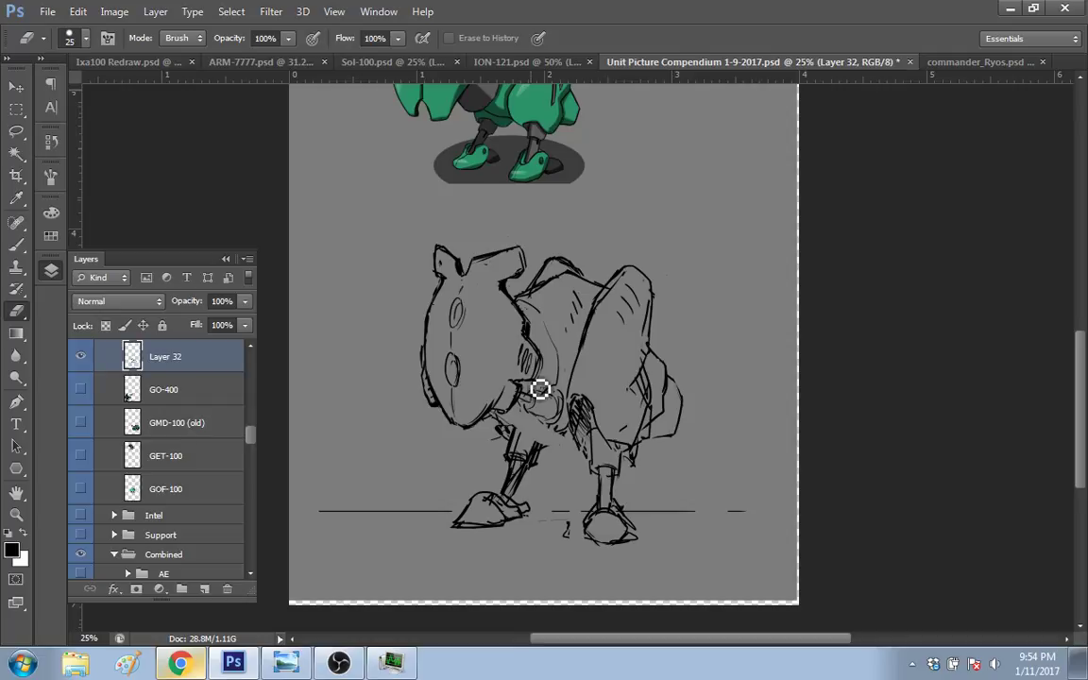
key("b")
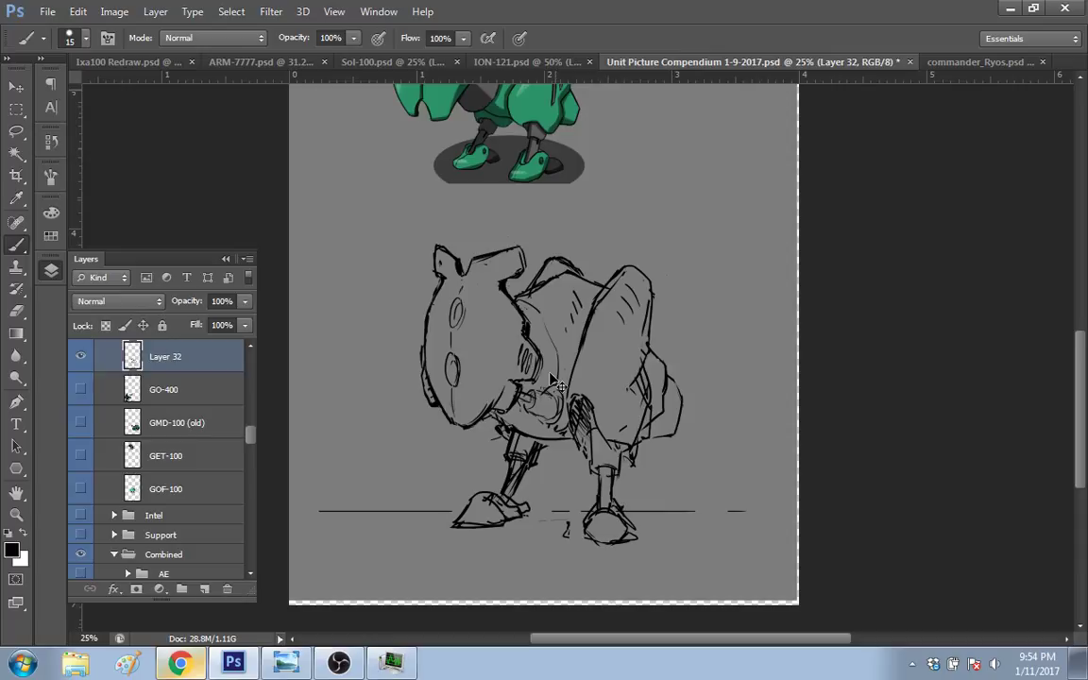
left_click_drag(556, 395, 543, 420)
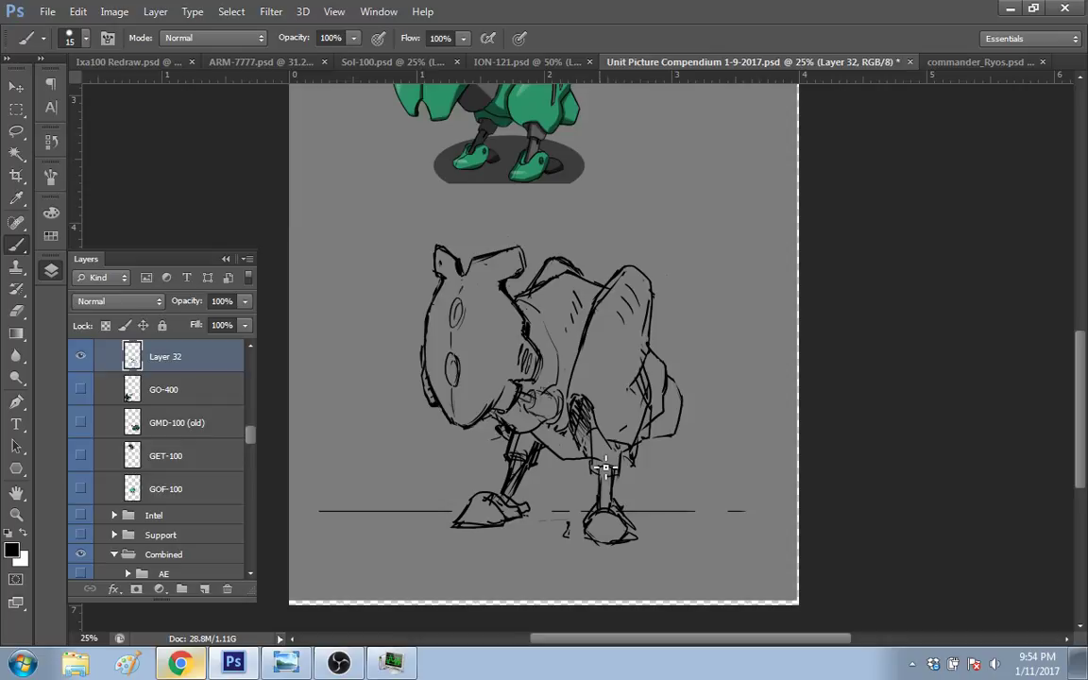
Step: Erase the hatched upper leg section and redraw the side armor's lower edge with dark shading beneath it
key("e")
mouse_move(577, 424)
left_mouse_down()
mouse_move(591, 408)
mouse_move(616, 439)
left_mouse_up()
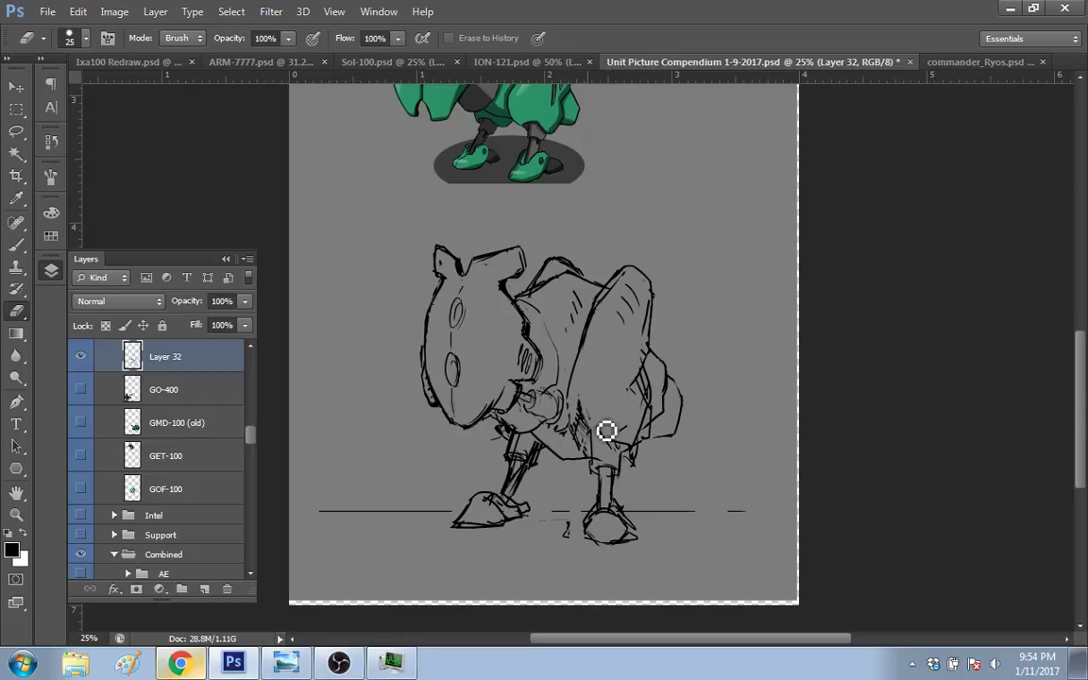
key("b")
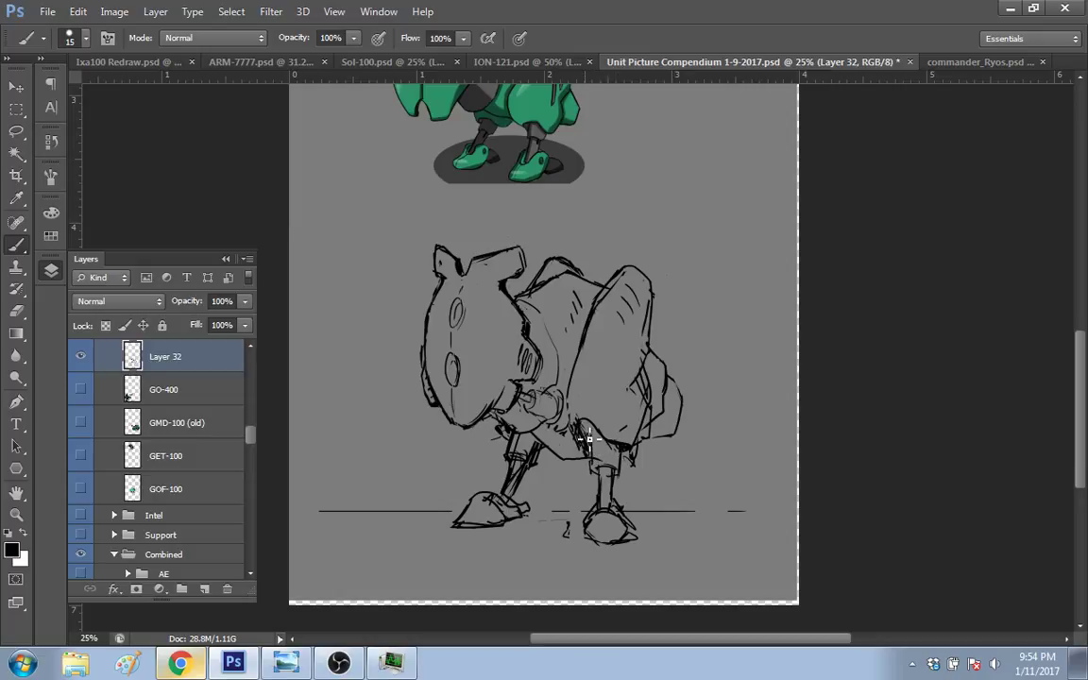
left_click_drag(594, 447, 585, 406)
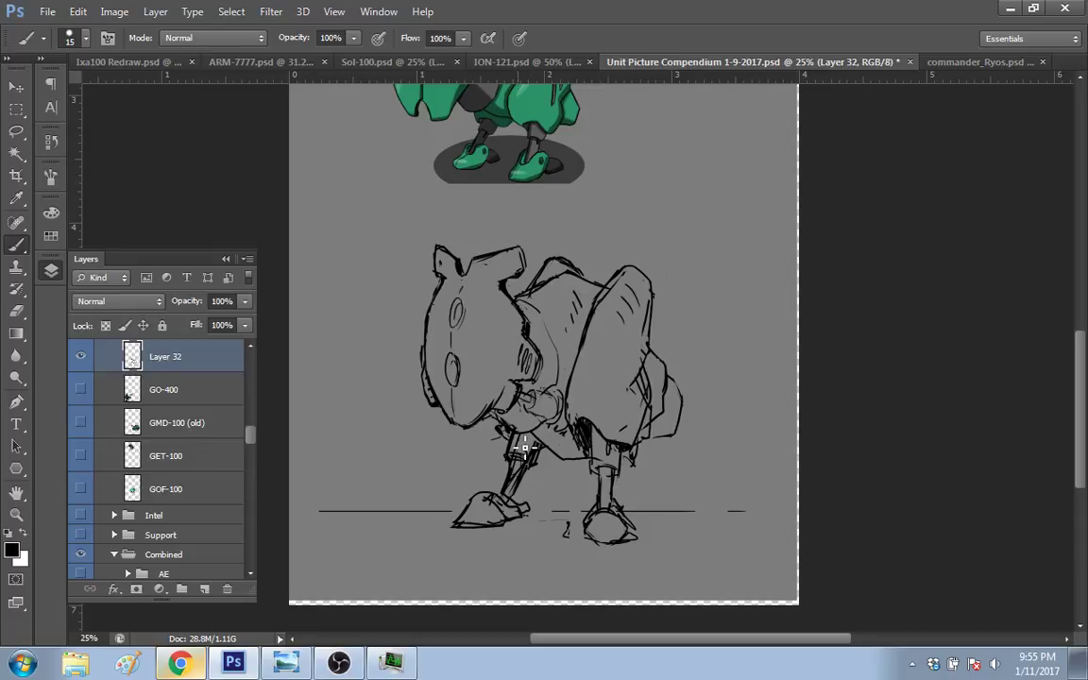
Step: Clean up the stray lines behind the leg beneath the side armor and redraw the rear plate's lower edge
key("e")
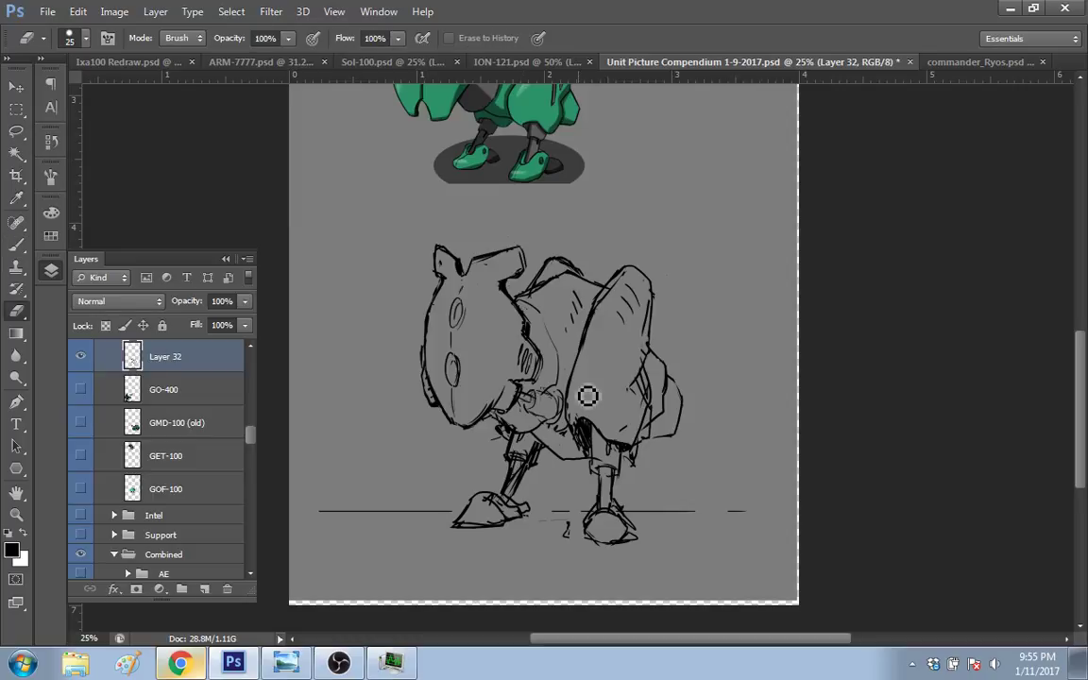
key("b")
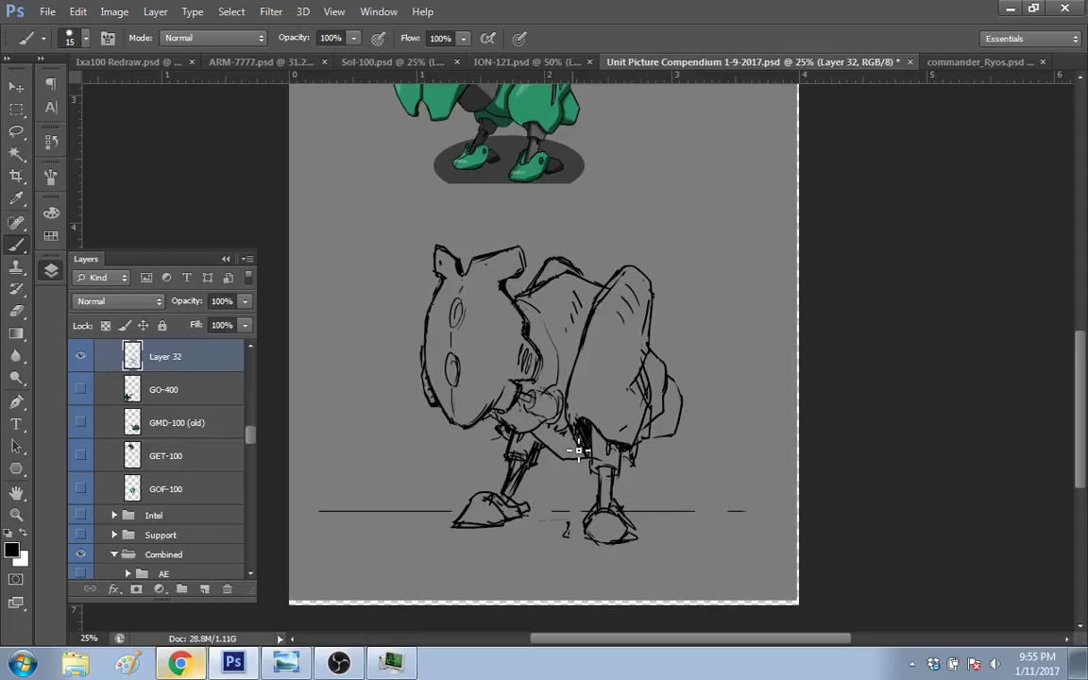
key("e")
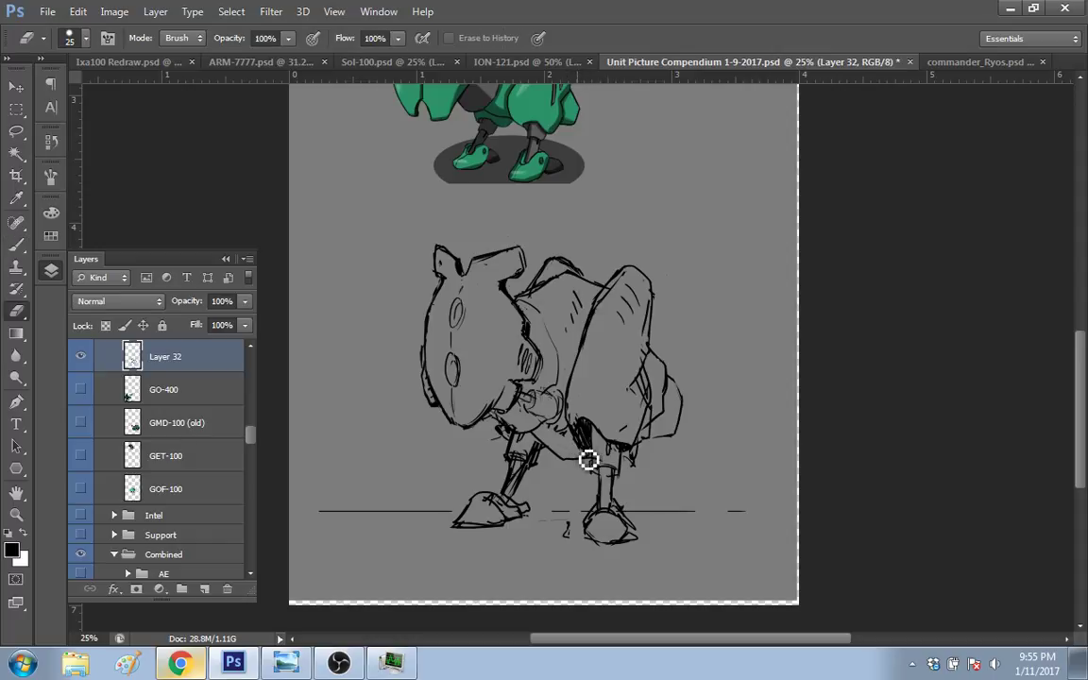
mouse_move(572, 355)
left_mouse_down()
mouse_move(633, 418)
mouse_move(647, 462)
left_mouse_up()
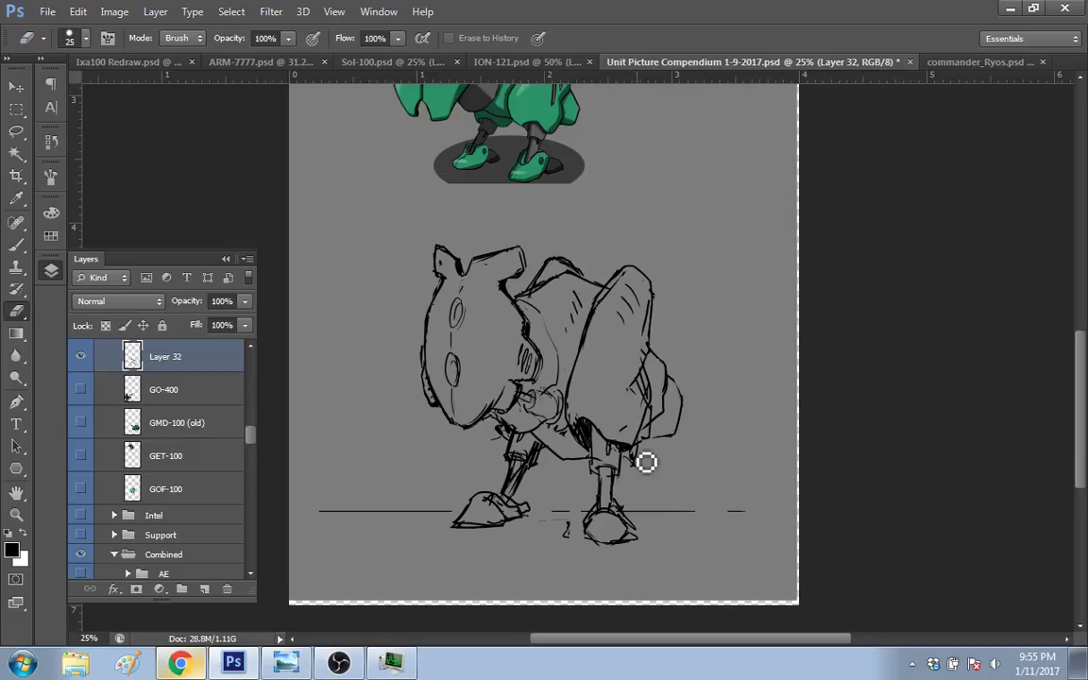
mouse_move(651, 459)
left_mouse_down()
mouse_move(665, 442)
mouse_move(665, 396)
mouse_move(652, 421)
left_mouse_up()
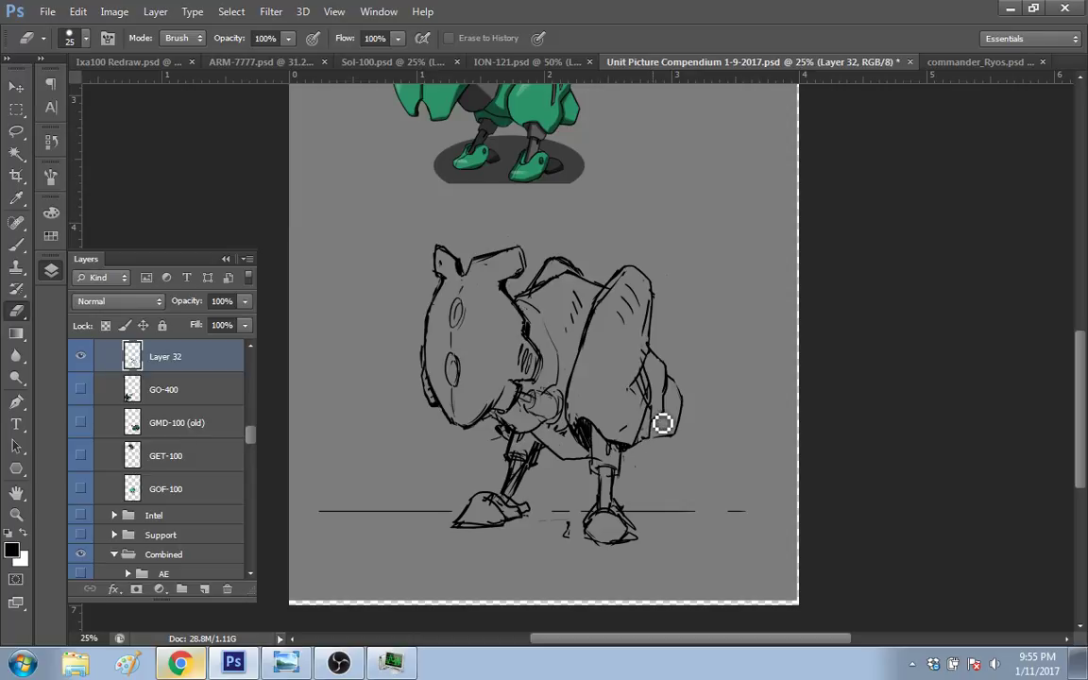
key("b")
left_click_drag(682, 441, 666, 451)
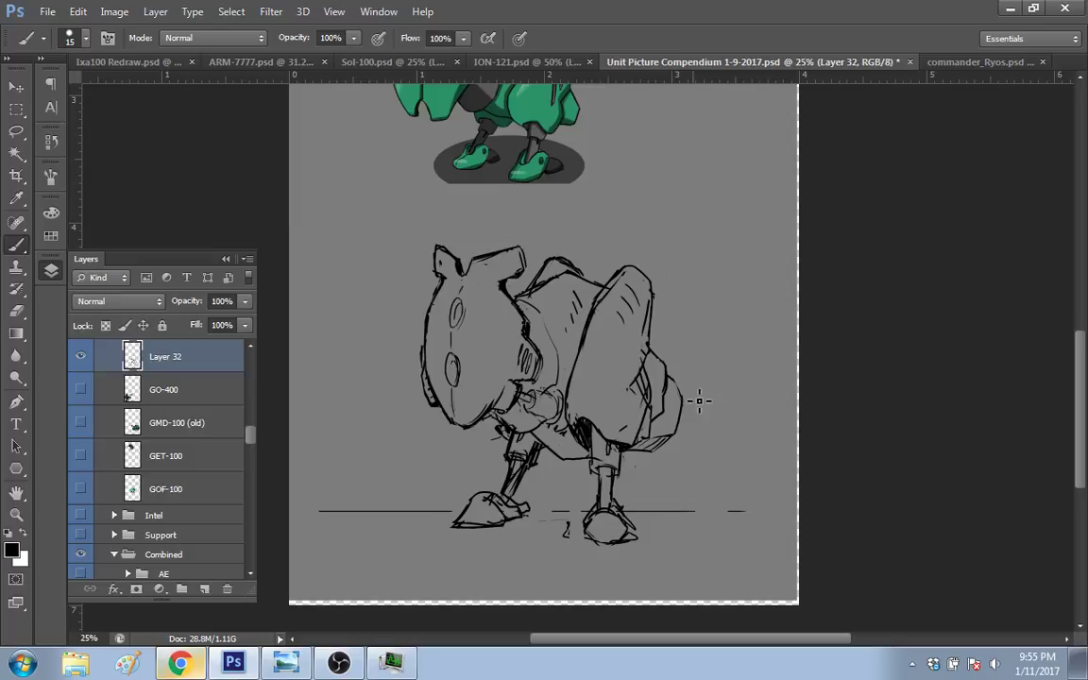
Step: Rework the top edges of the two horn-like crests on the mech's head
left_click_drag(1078, 386, 1059, 367)
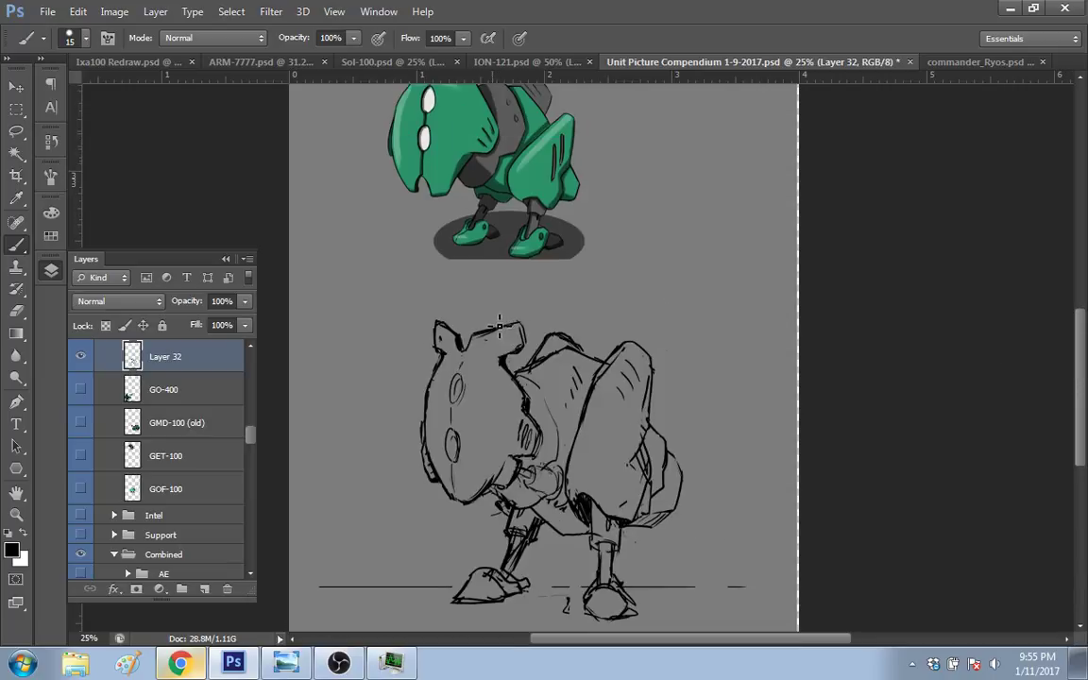
key("e")
key("b")
mouse_move(499, 323)
left_mouse_down()
mouse_move(460, 344)
mouse_move(477, 331)
left_mouse_up()
Step: Switch to Chrome, view the robot picture linked in the Twitch chat, check the chat, and return to Photoshop
key("alt+Tab")
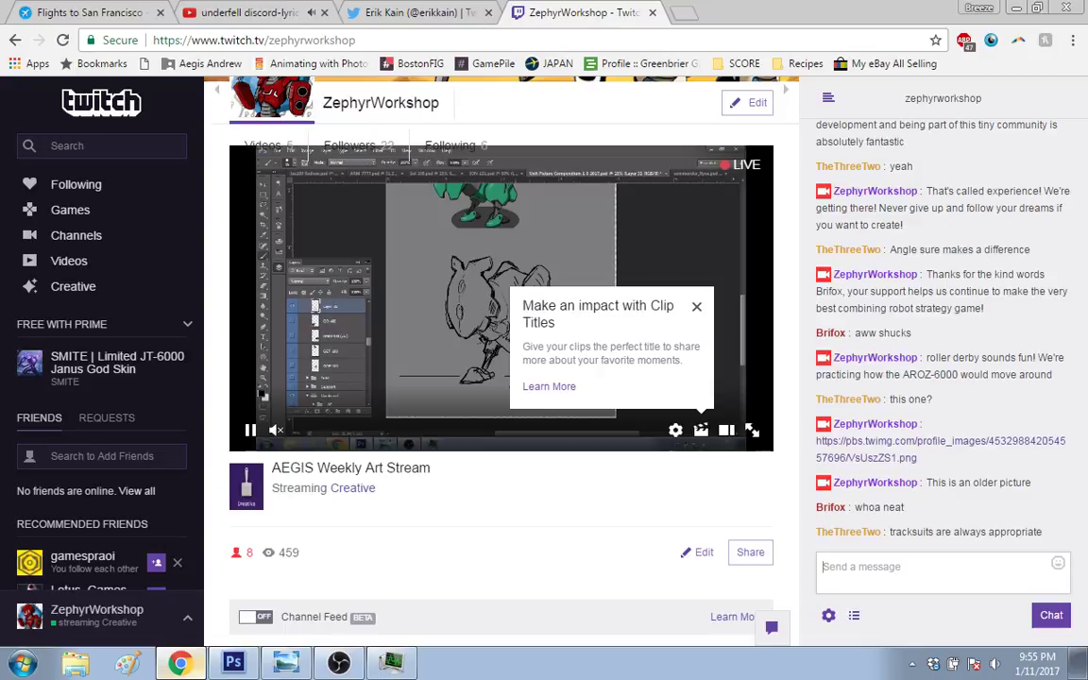
left_click(874, 441)
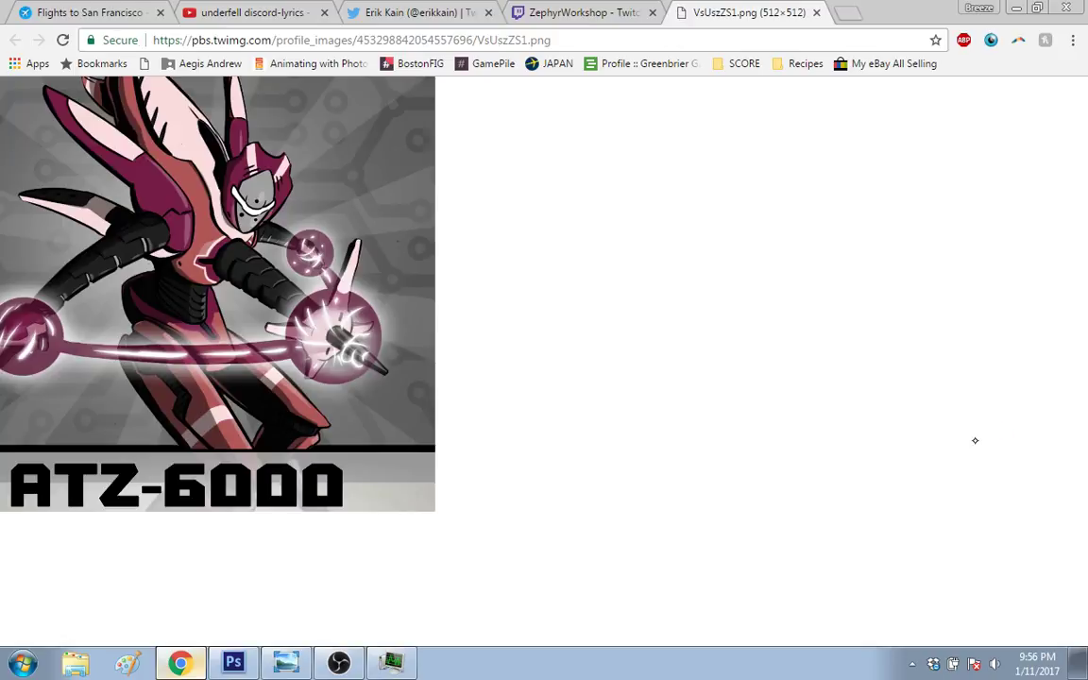
left_click(633, 13)
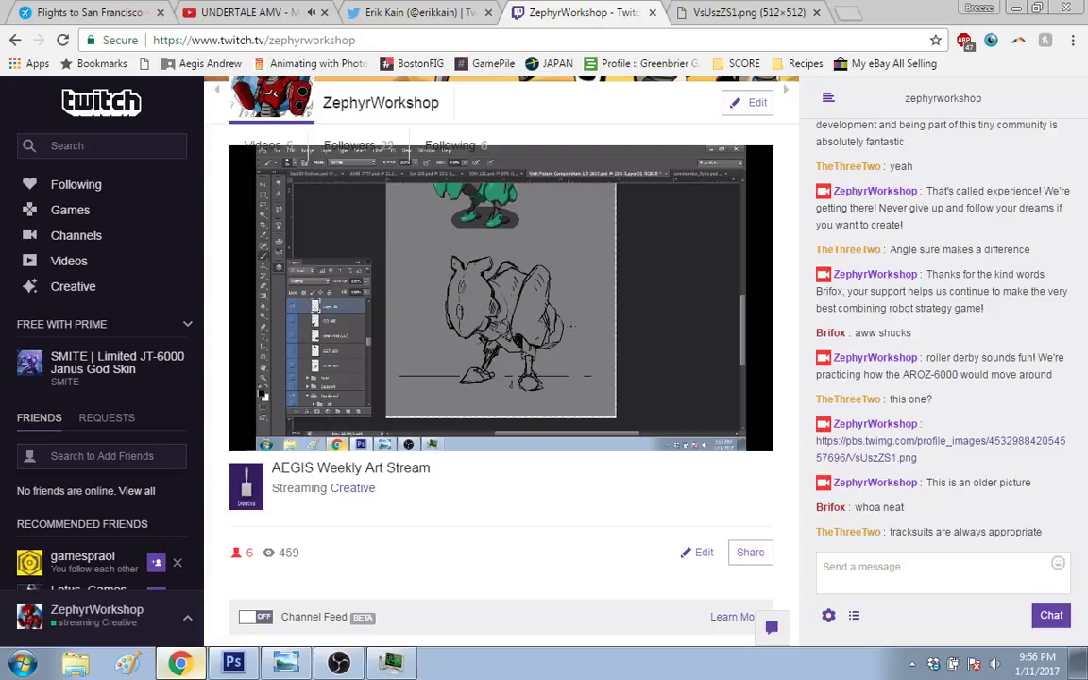
key("alt+Tab")
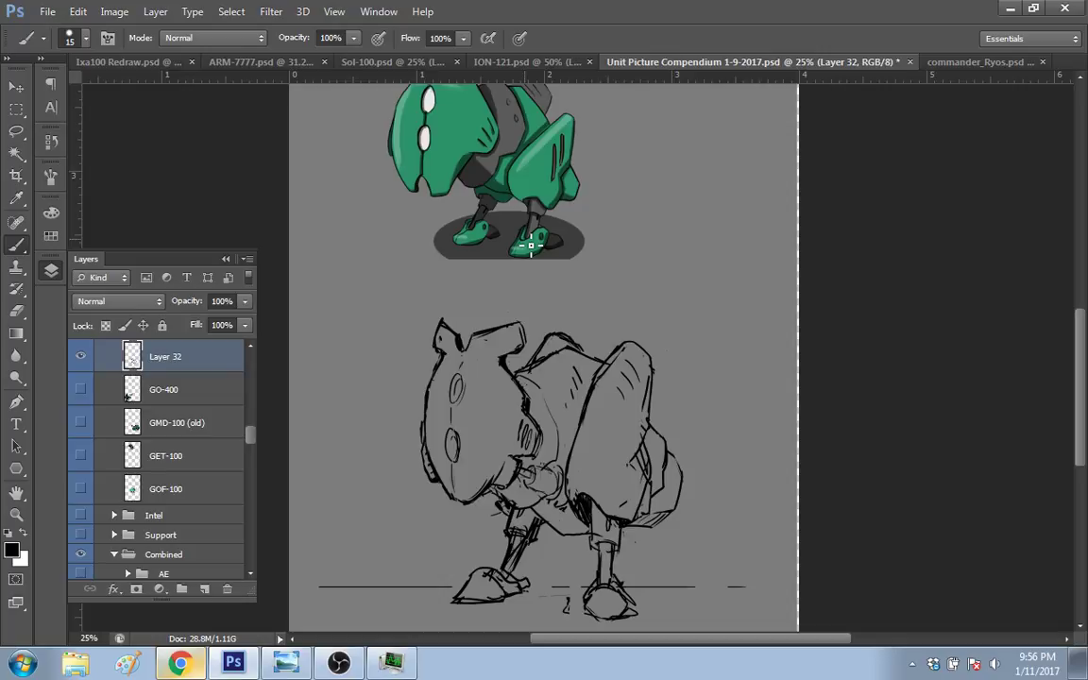
key("alt+Tab")
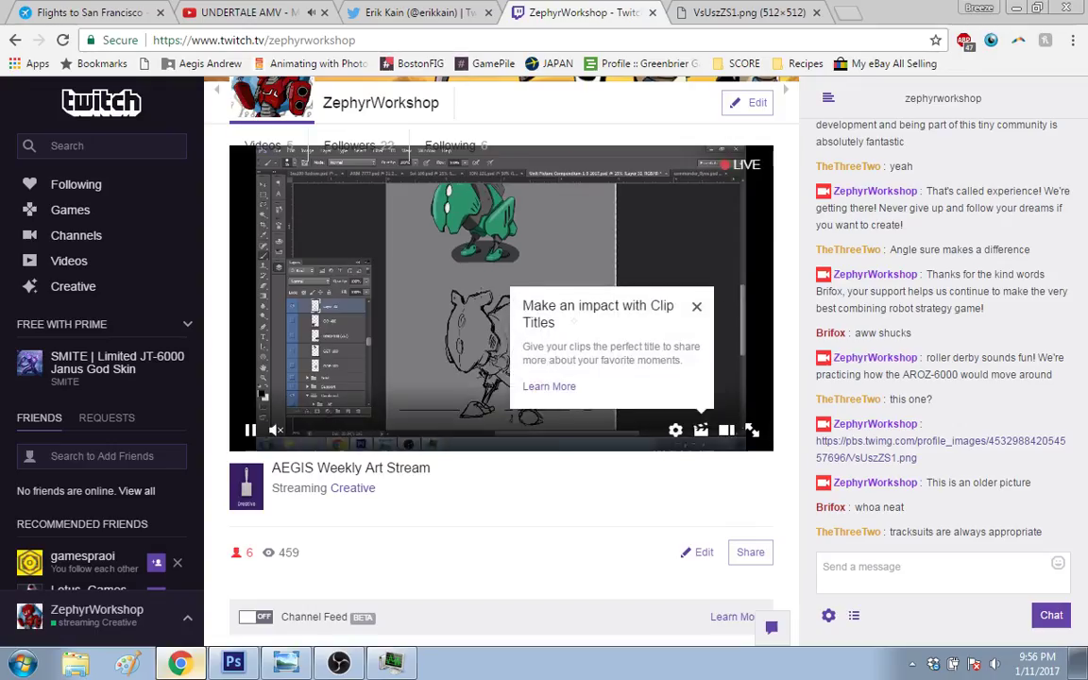
key("alt+Tab")
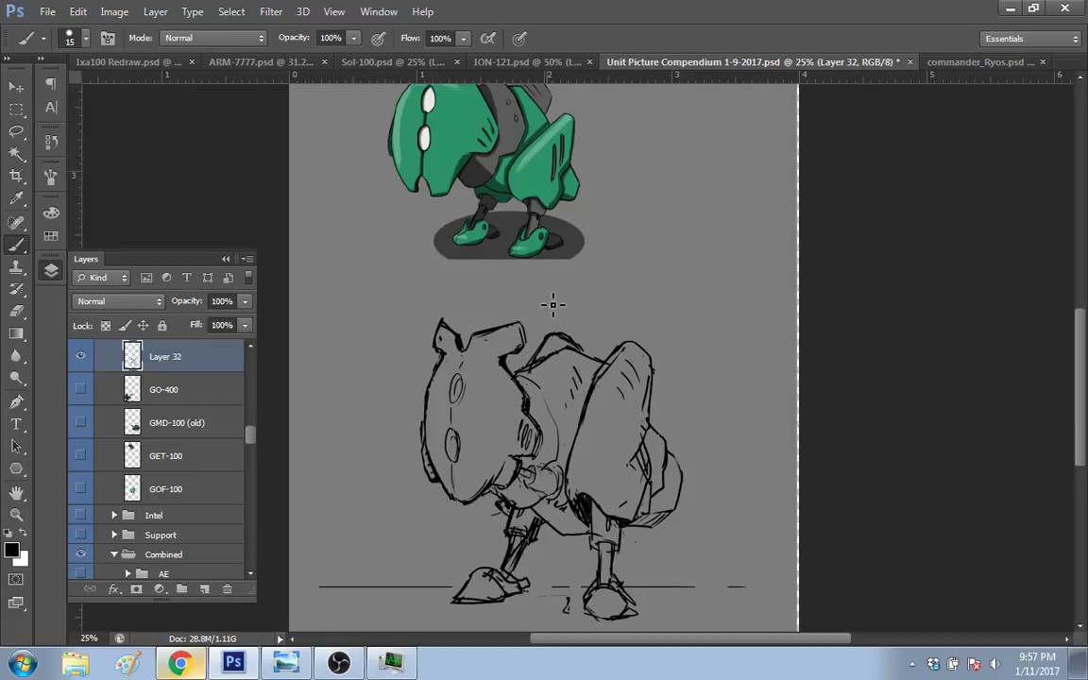
Step: Erase and redraw the head's outline between the small front crest and the upper eye
key("e")
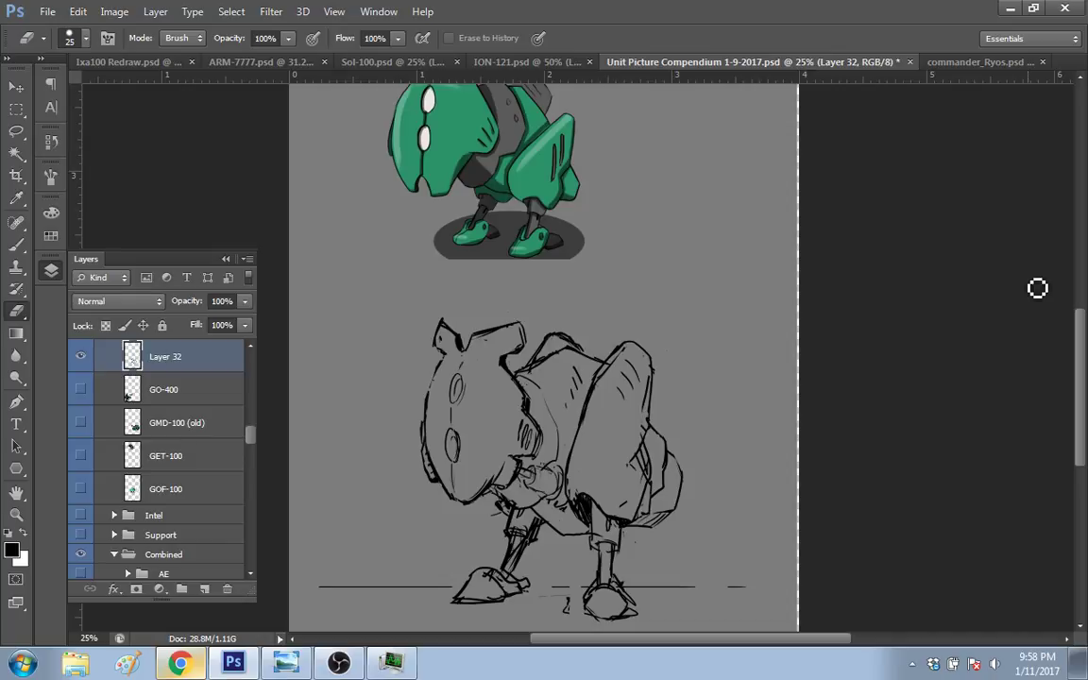
key("b")
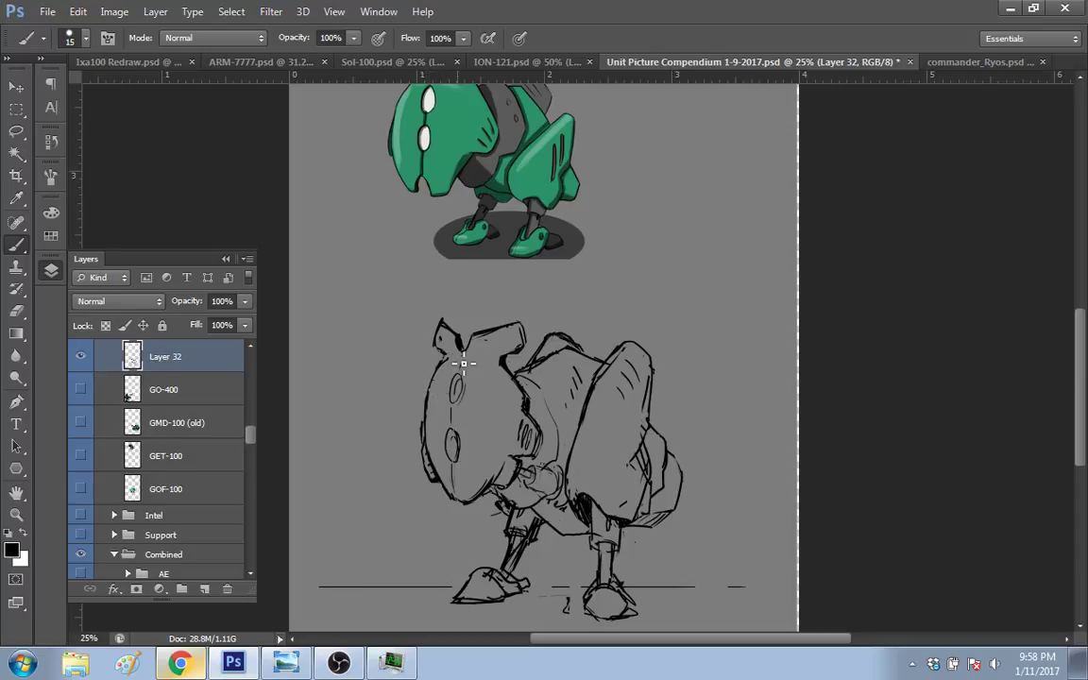
key("e")
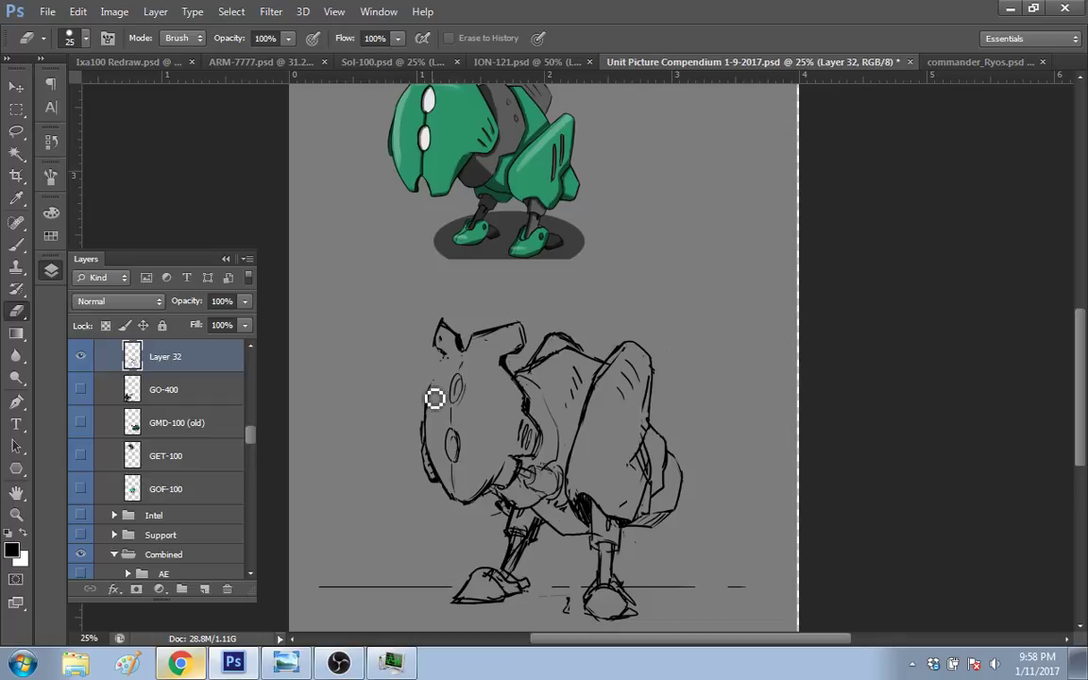
key("b")
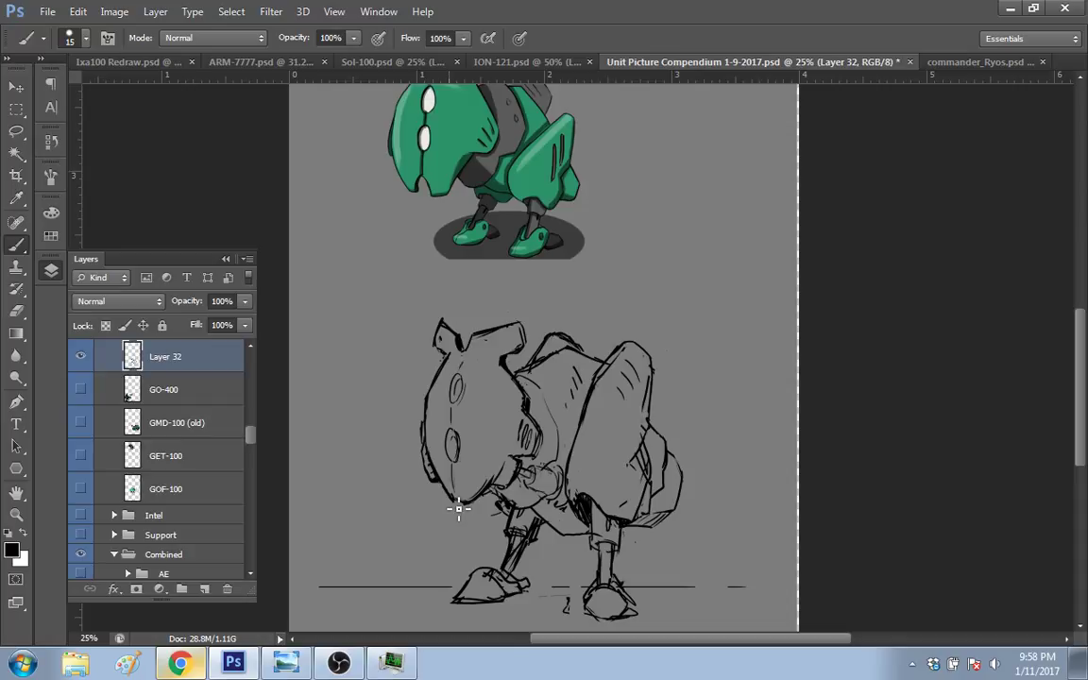
Step: Rework the face's center line between the lower eye and the chin and touch up the vent marks on the cheek
key("e")
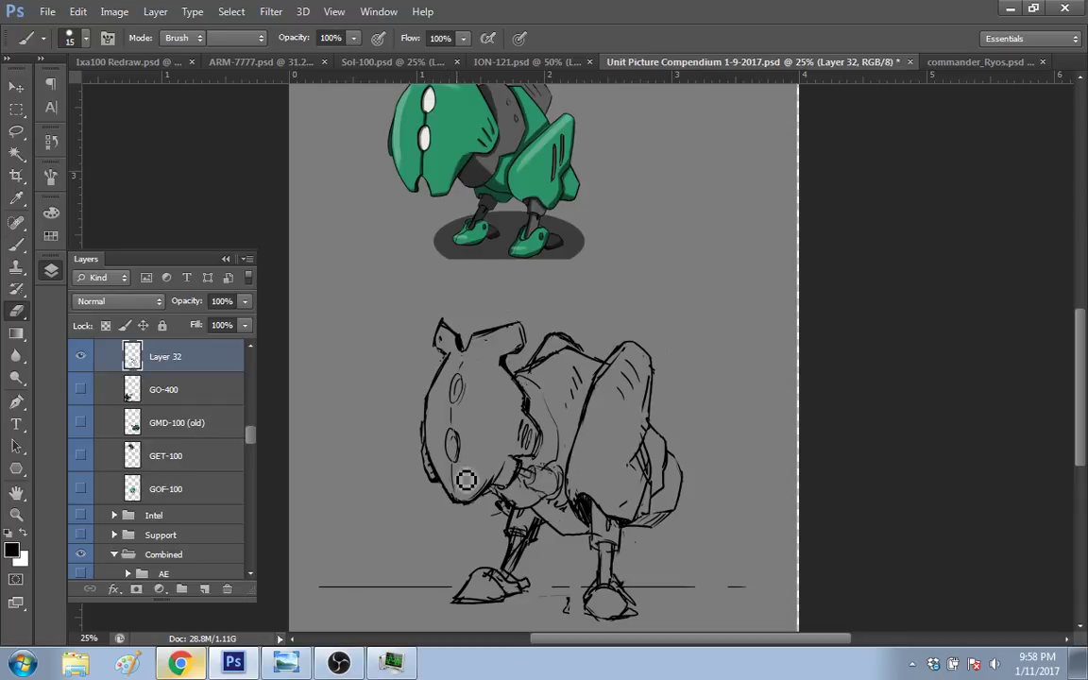
key("bracketright")
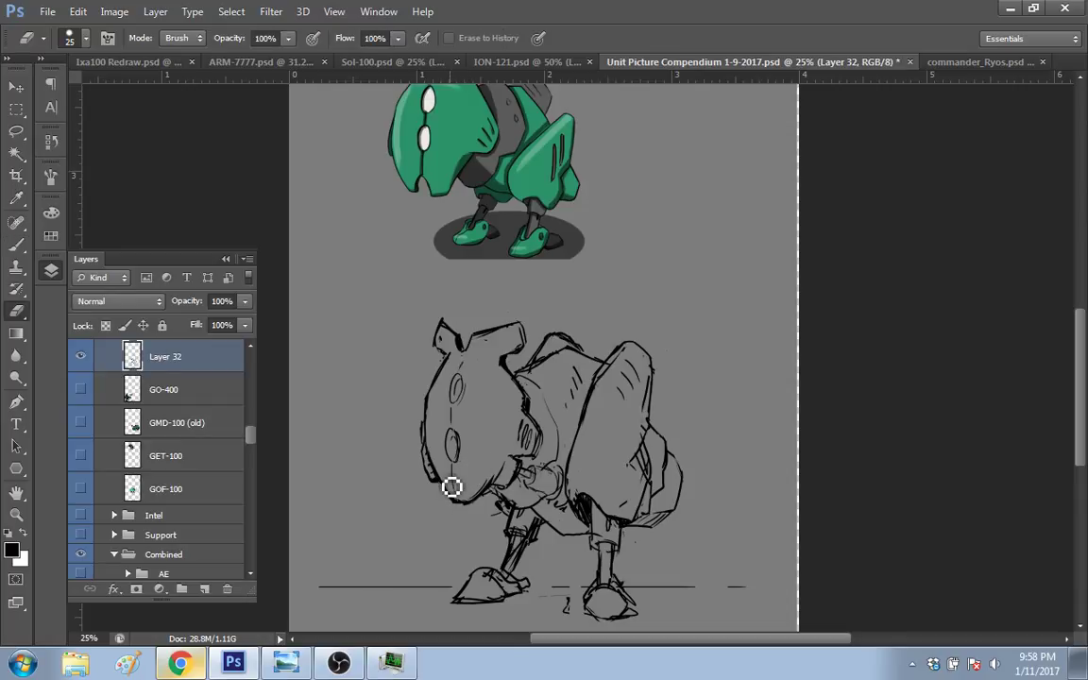
mouse_move(447, 477)
left_mouse_down()
mouse_move(463, 507)
mouse_move(444, 464)
left_mouse_up()
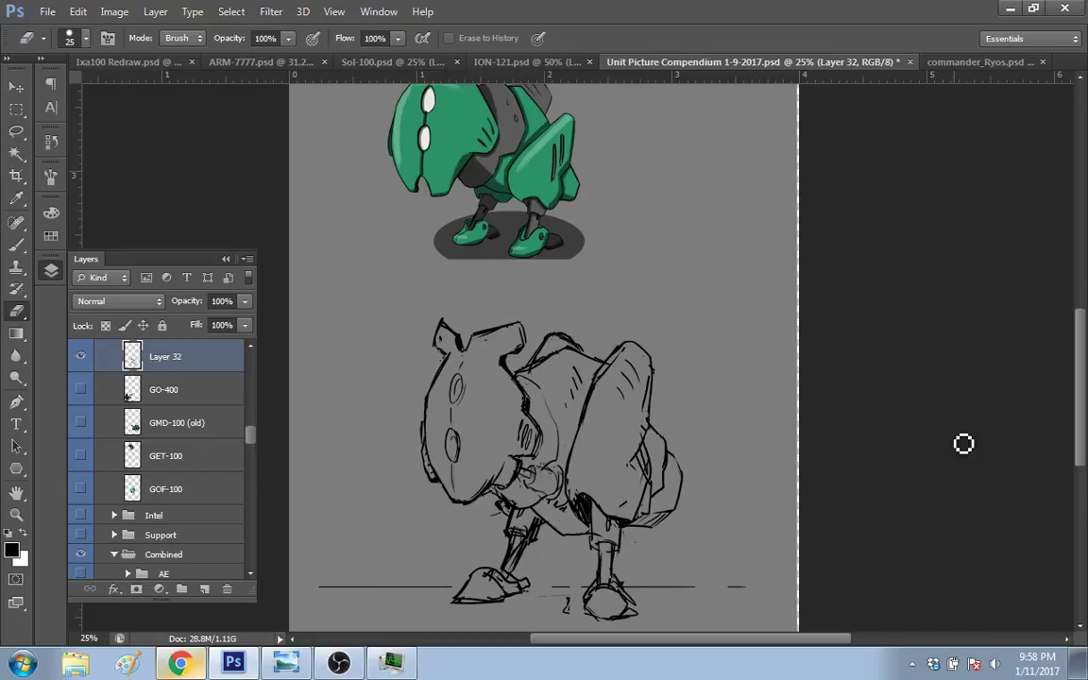
key("b")
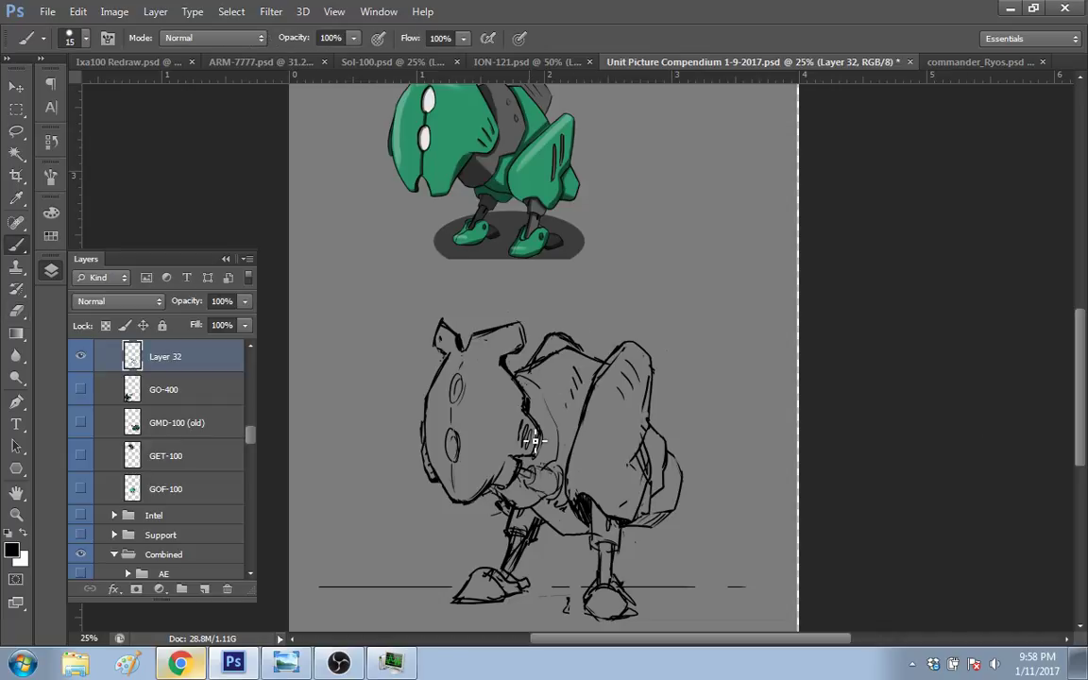
Step: Erase and redraw the round neck joint and its short connecting rod between the head and the body
key("e")
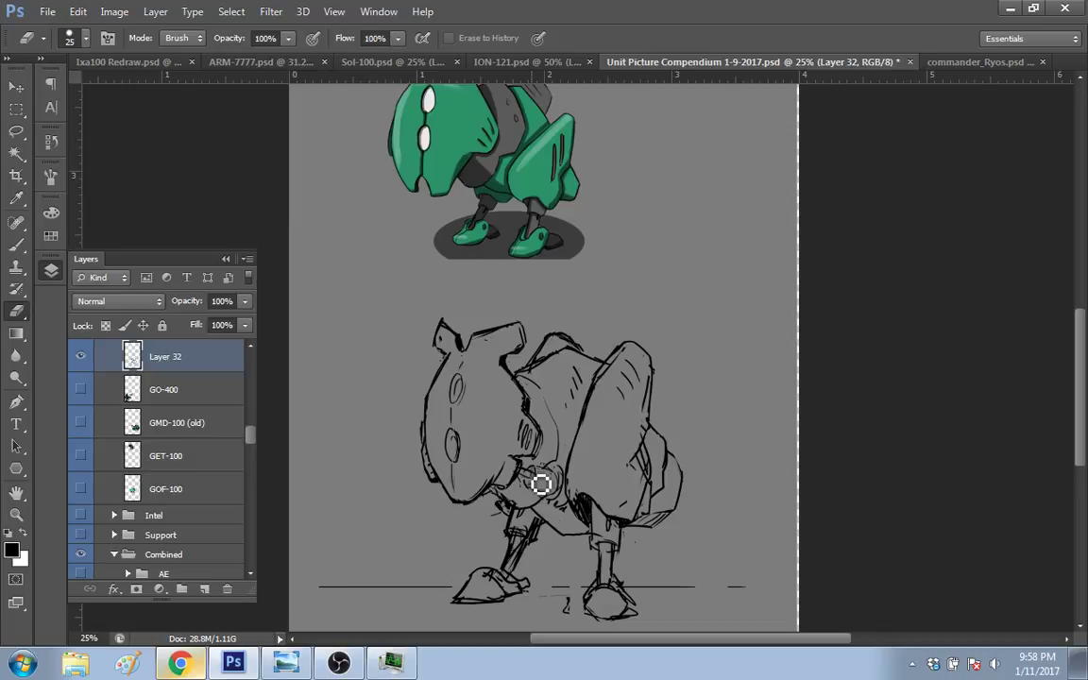
left_click_drag(541, 485, 563, 445)
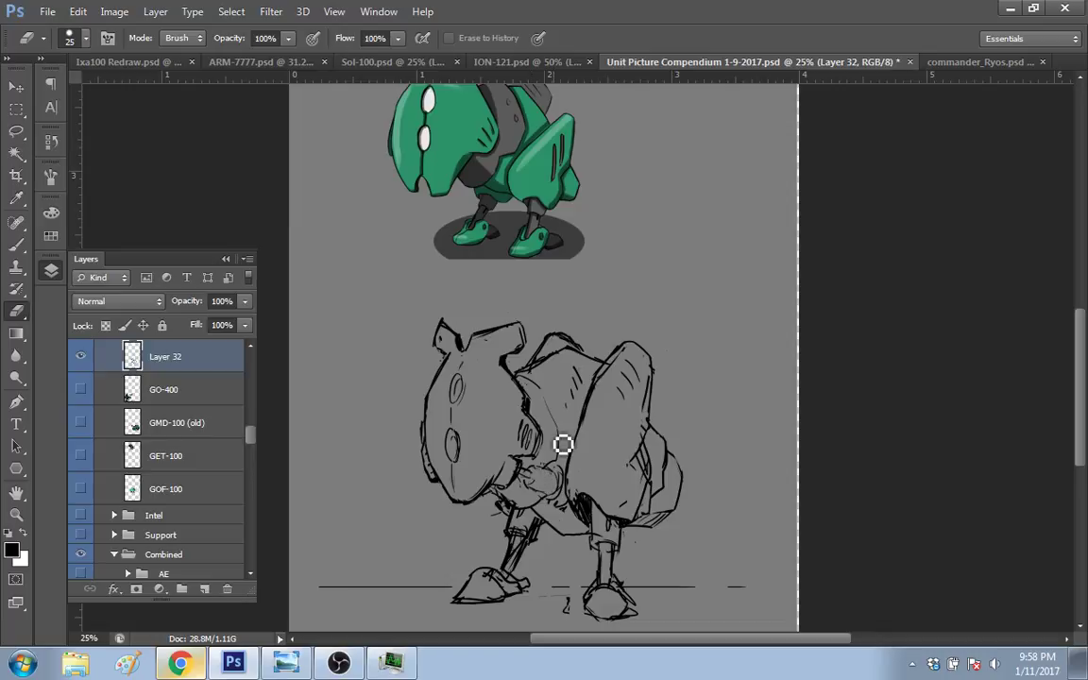
key("b")
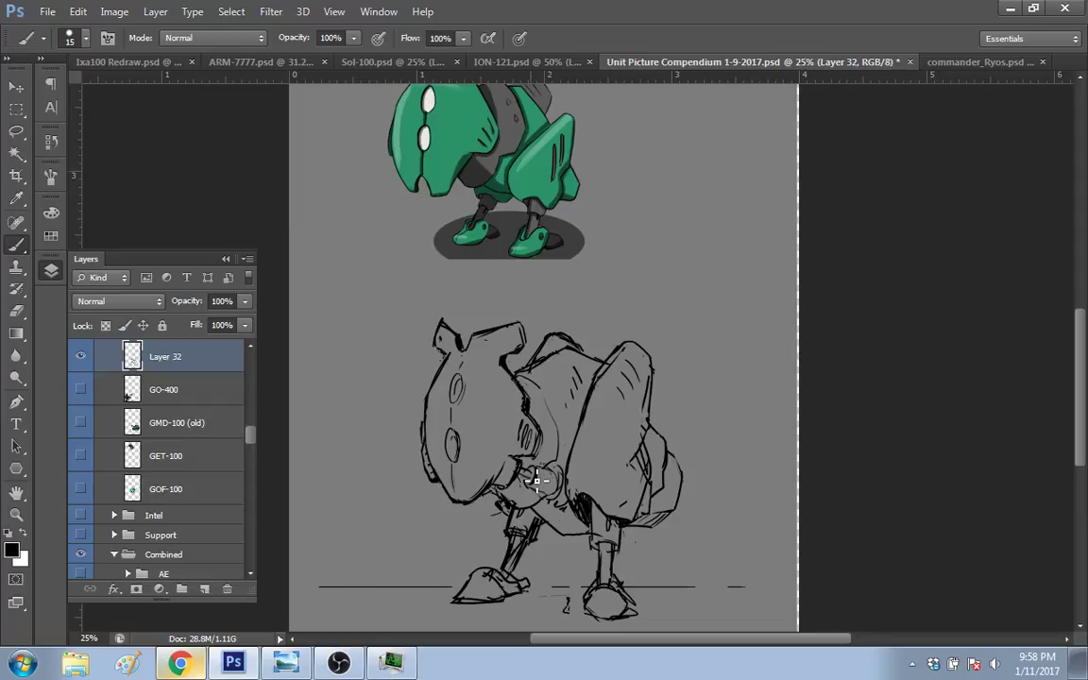
mouse_move(544, 483)
left_mouse_down()
mouse_move(524, 496)
mouse_move(543, 477)
mouse_move(554, 501)
mouse_move(538, 472)
mouse_move(556, 469)
left_mouse_up()
key("ctrl+z")
key("e")
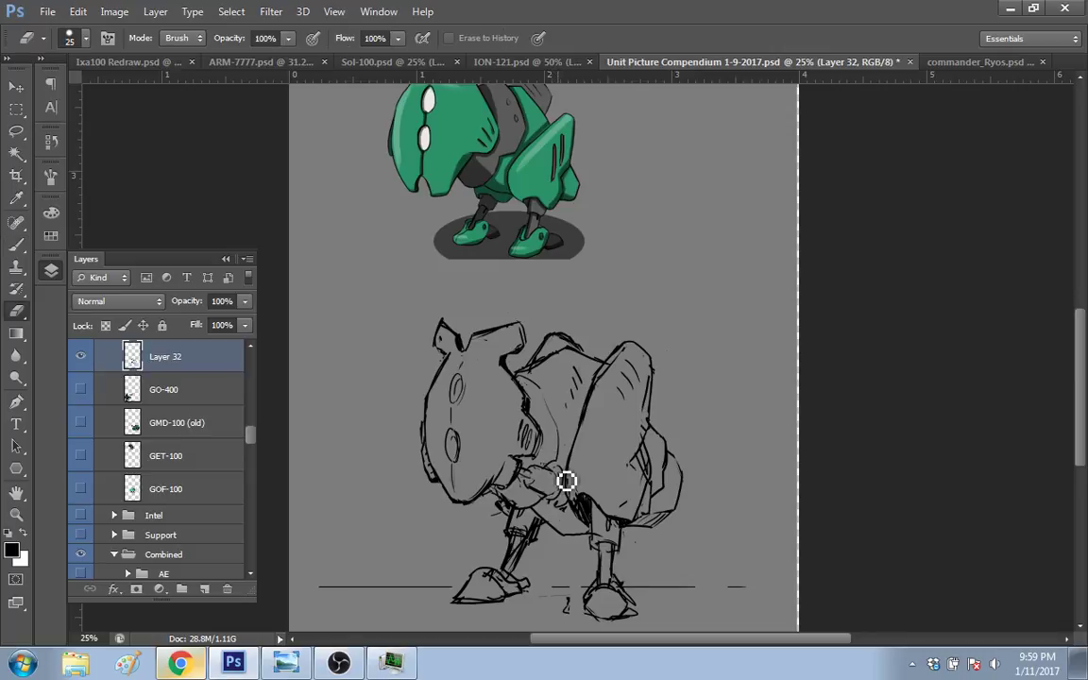
key("b")
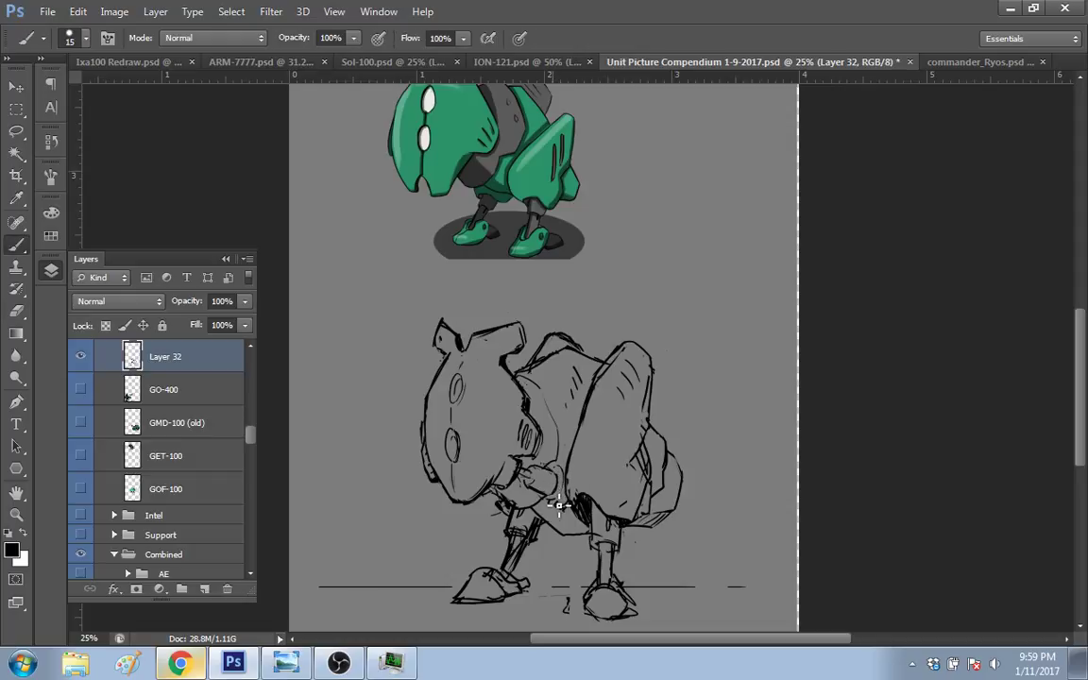
key("j")
key("b")
key("e")
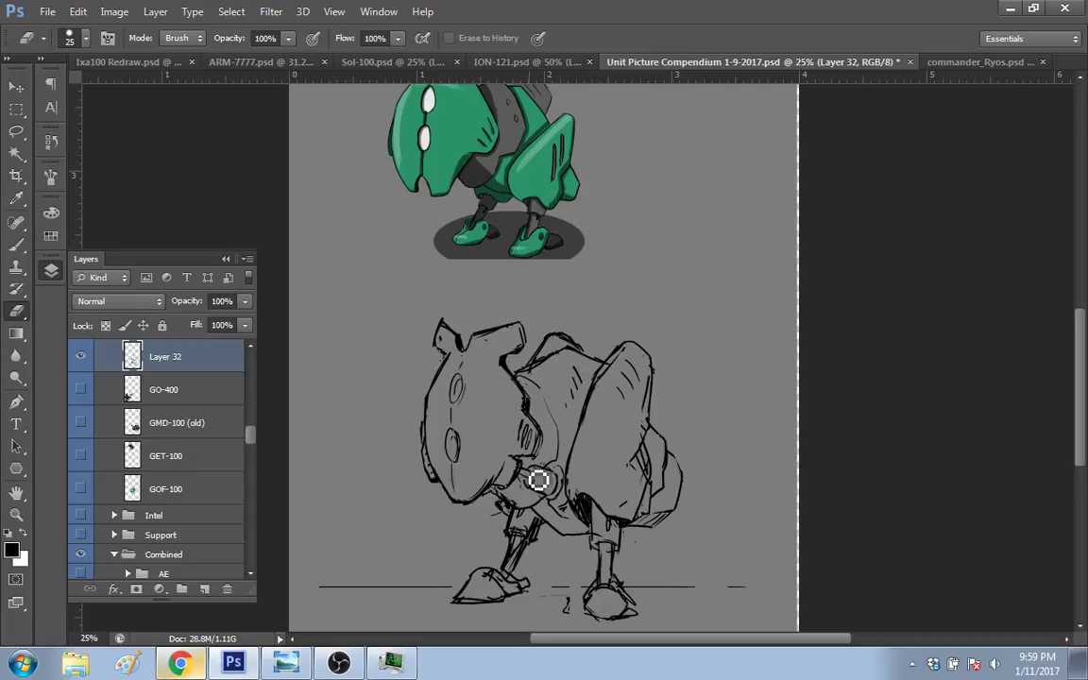
key("b")
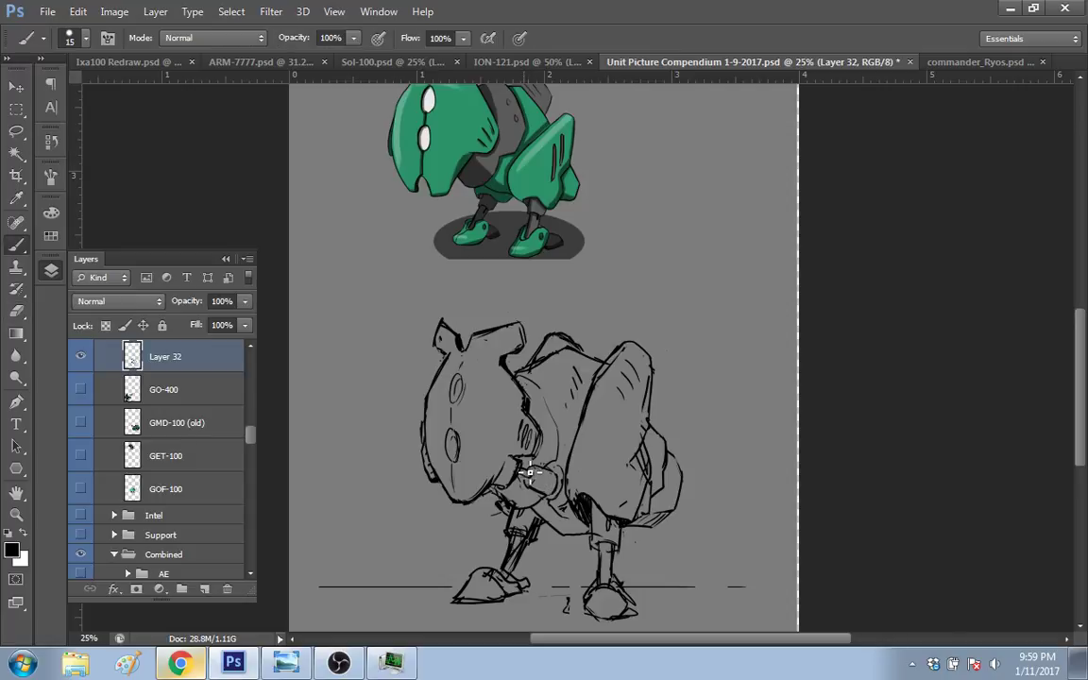
Step: Switch to Chrome, play "While My Guitar Gently Weeps - Regina Spektor" from YouTube's suggested videos, and adjust the player volume
key("alt+Tab")
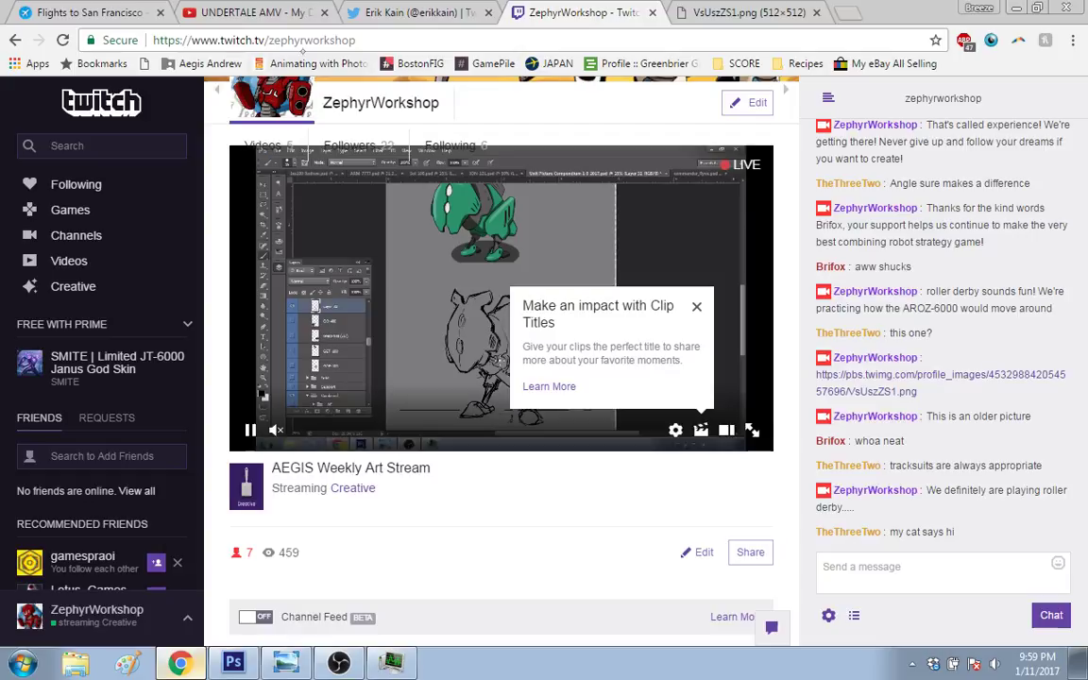
key("ctrl+2")
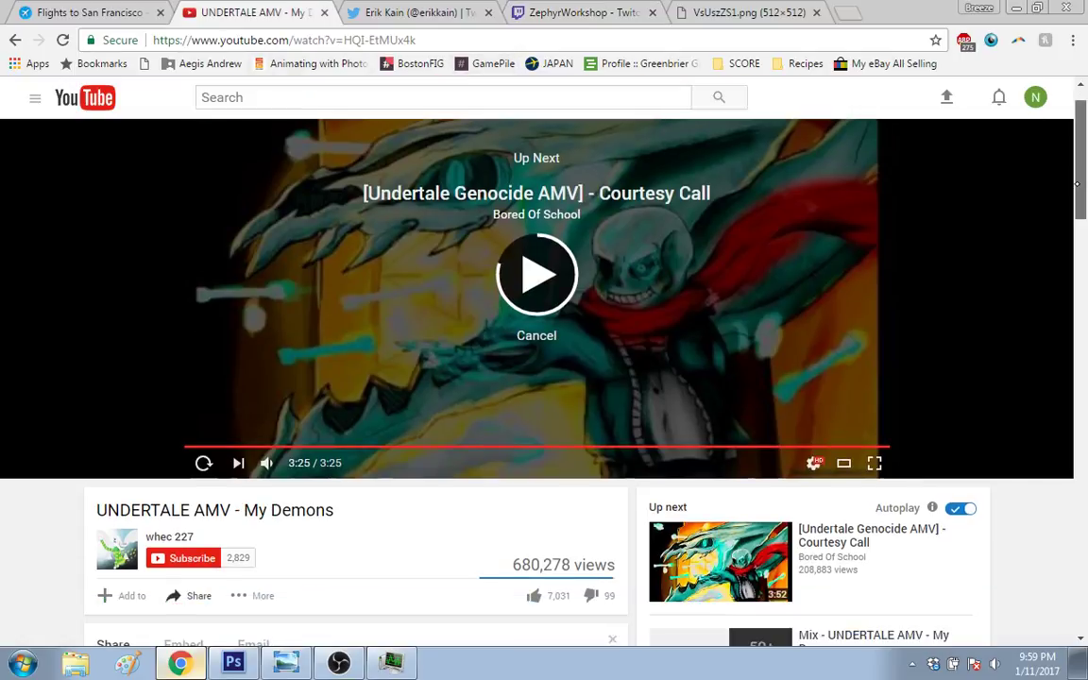
left_click_drag(1077, 184, 1070, 277)
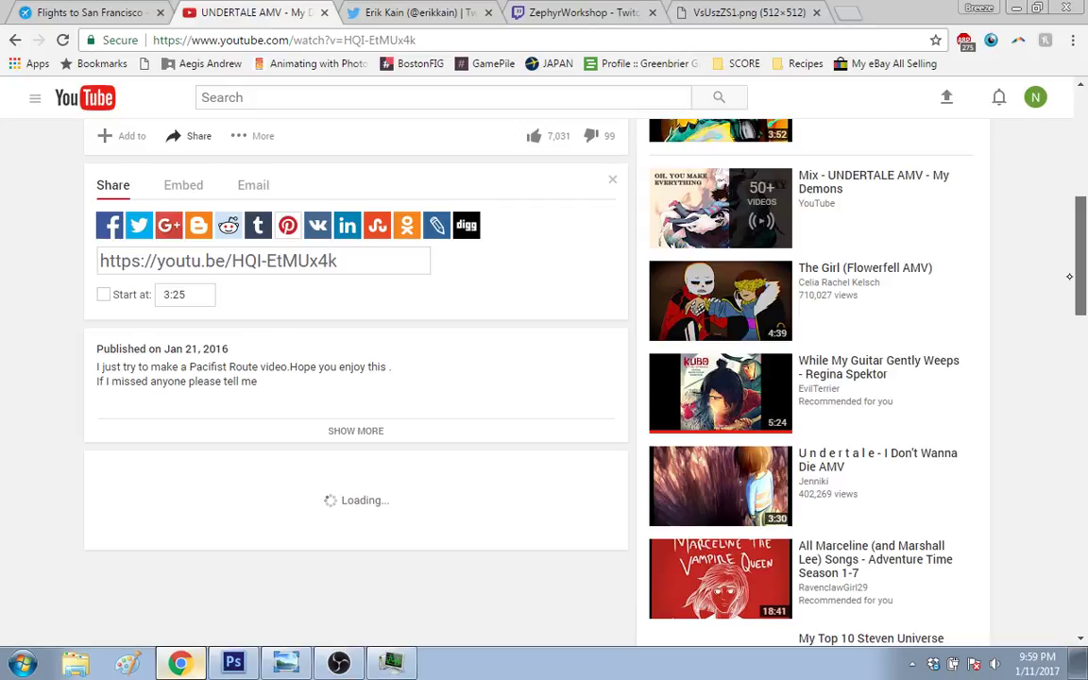
scroll(918, 308, "down", 1)
left_click(918, 308)
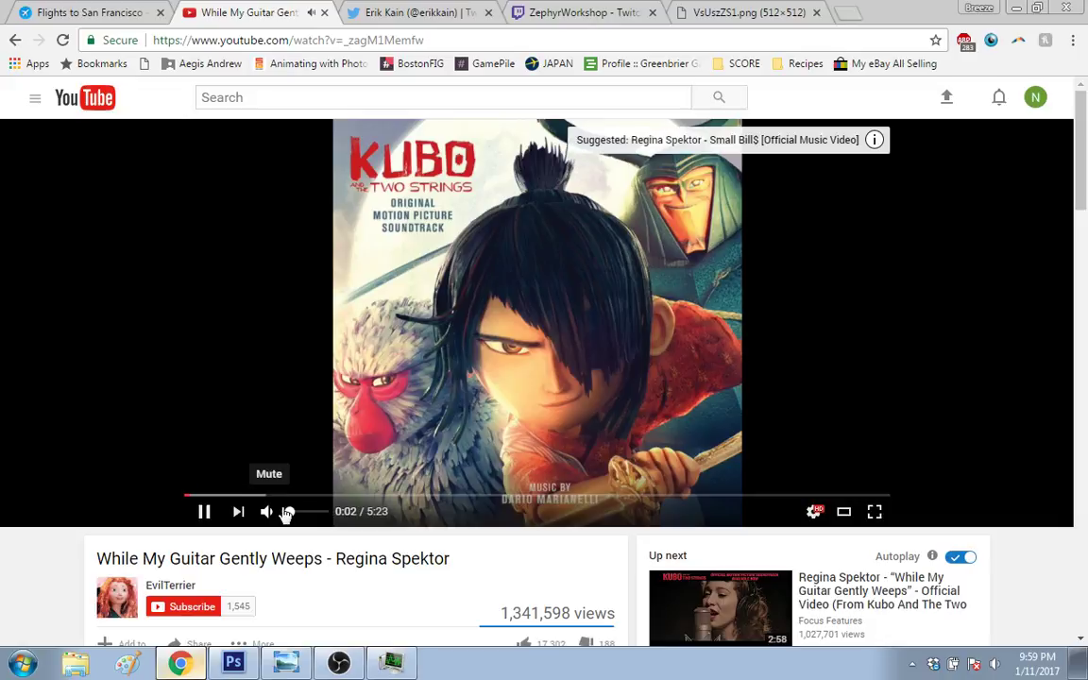
right_click(292, 515)
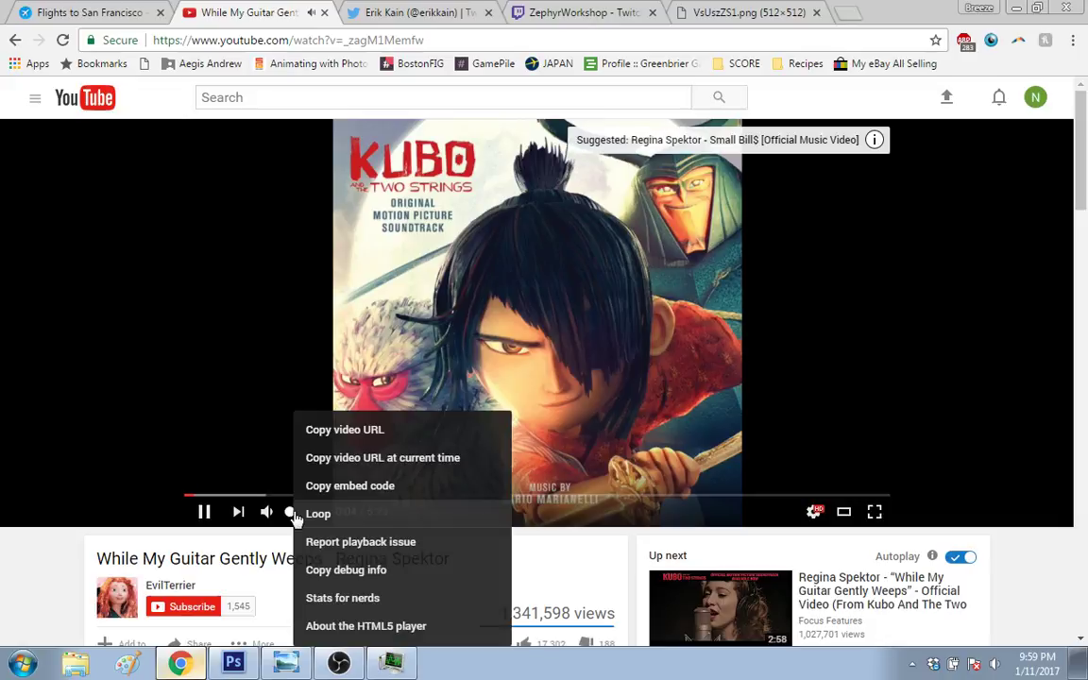
left_click(293, 515)
Step: Play the suggested video "Everything Stays - Adventure Time | Lyric #02" and switch back to Photoshop
scroll(489, 340, "down", 3)
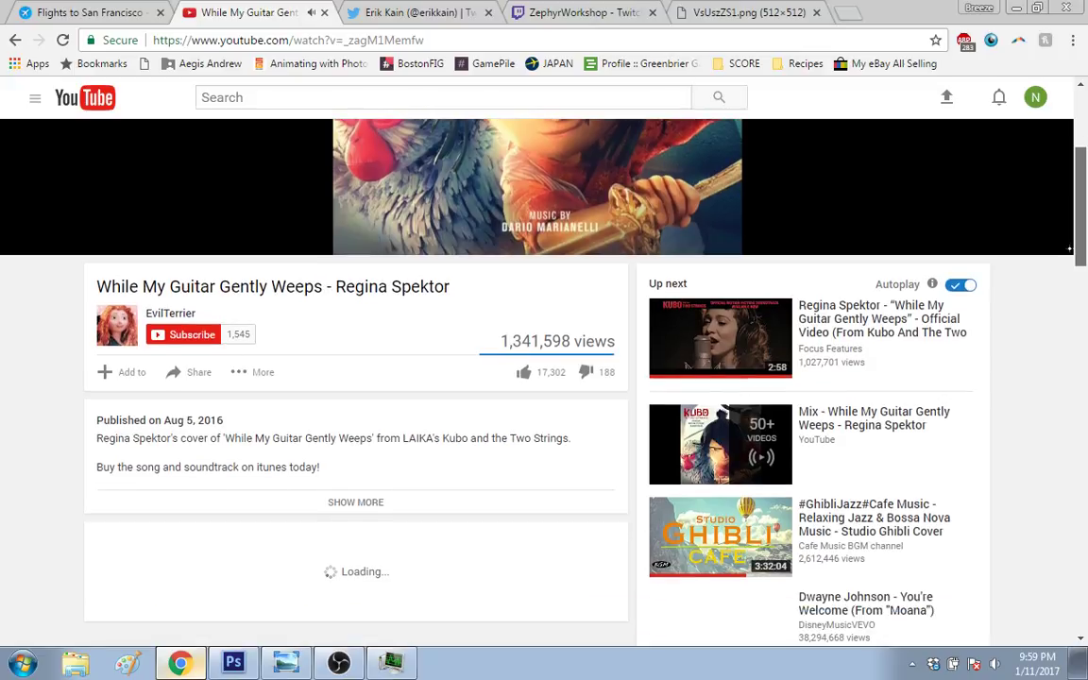
scroll(888, 357, "down", 2)
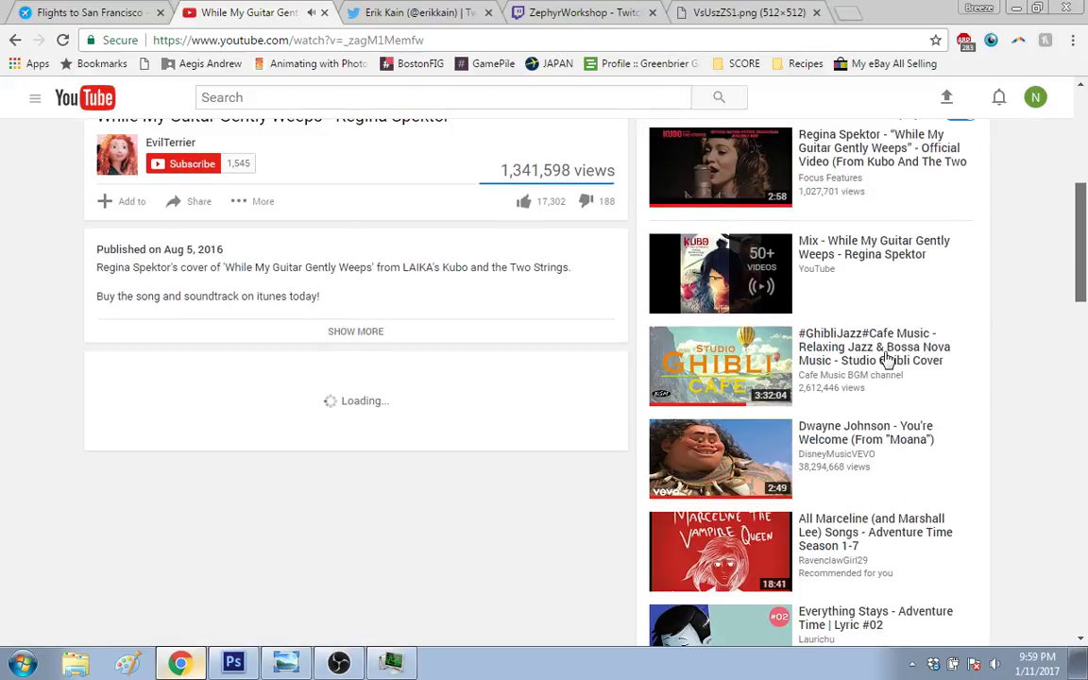
scroll(888, 357, "down", 1)
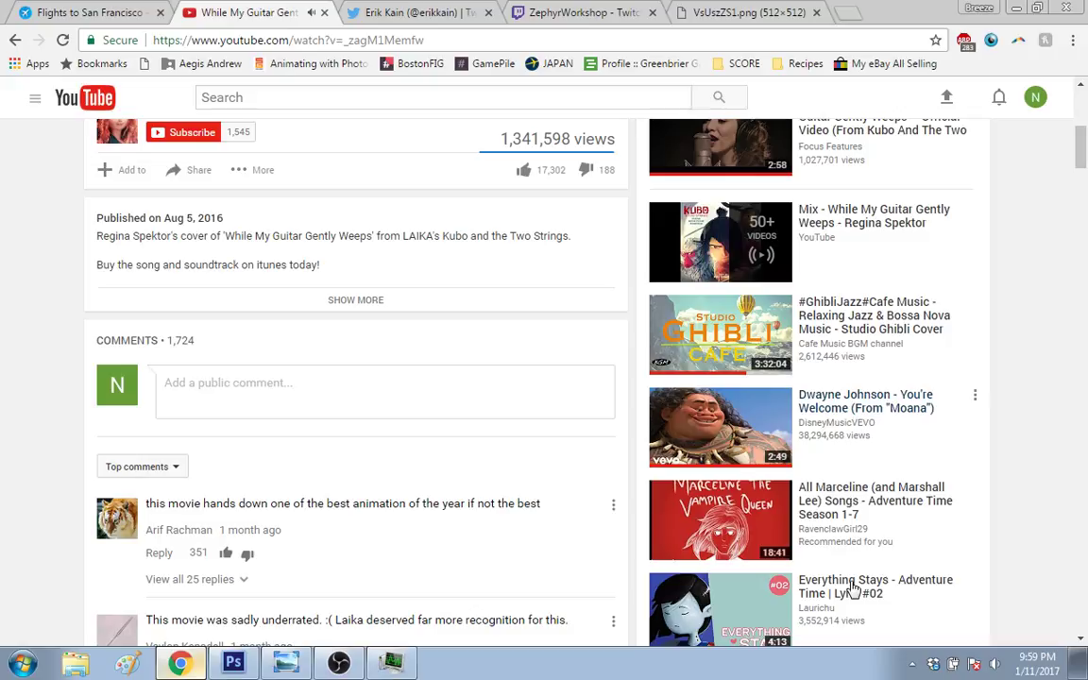
left_click(853, 587)
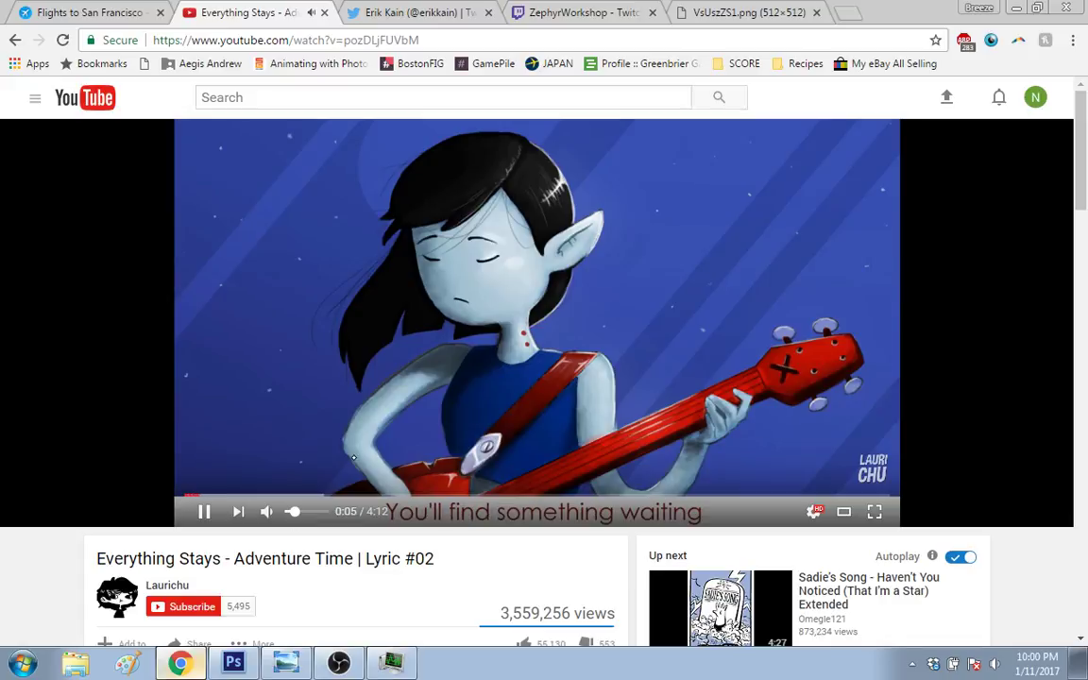
key("alt+Tab")
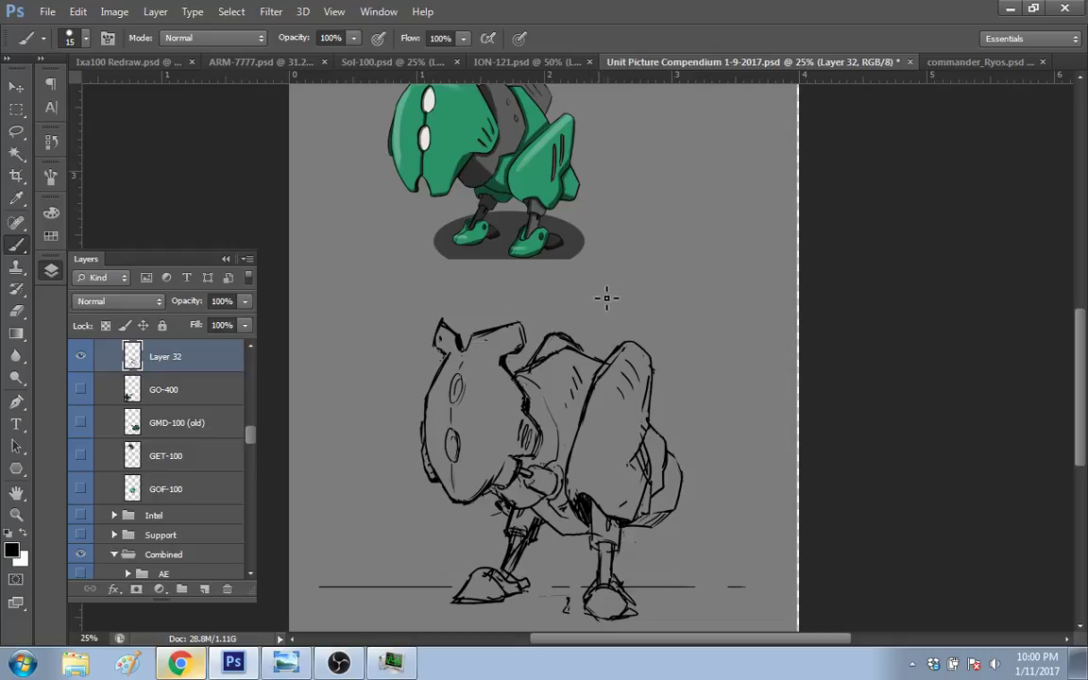
Step: Lasso the lower eye with the center line beneath it, nudge them slightly left, and clear the selection
key("e")
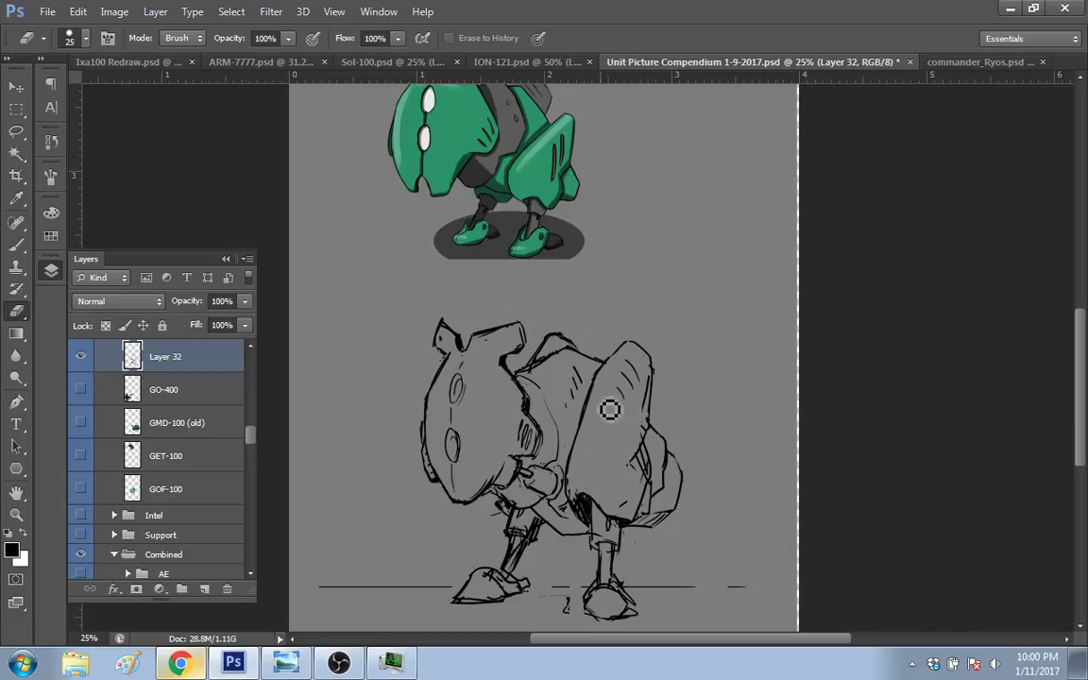
key("l")
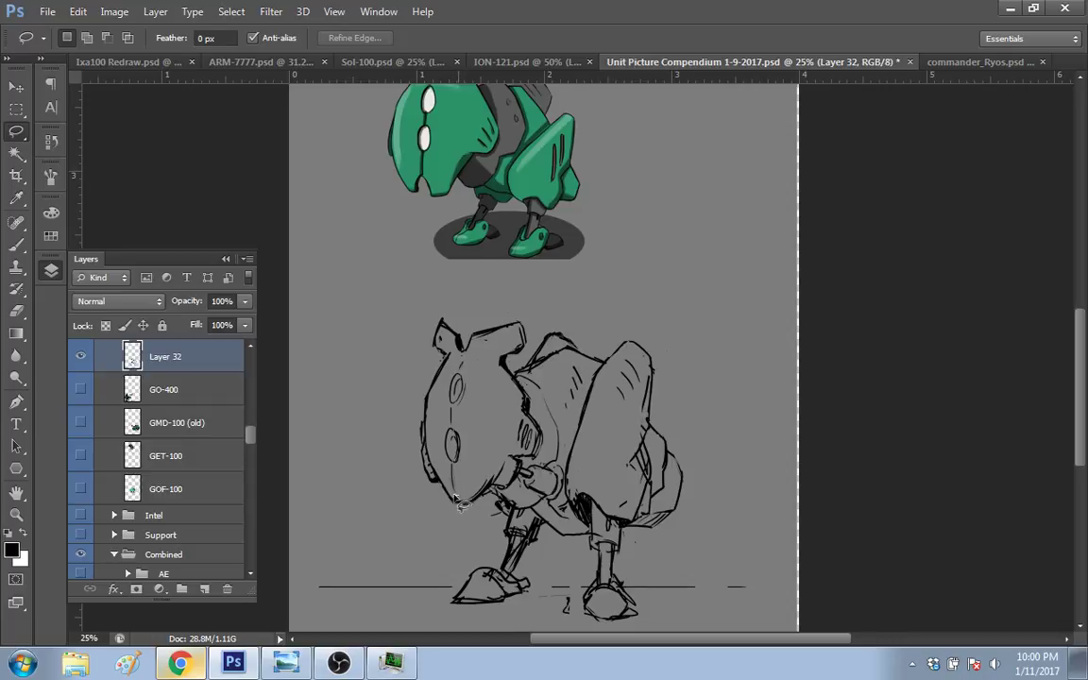
key("ctrl+a")
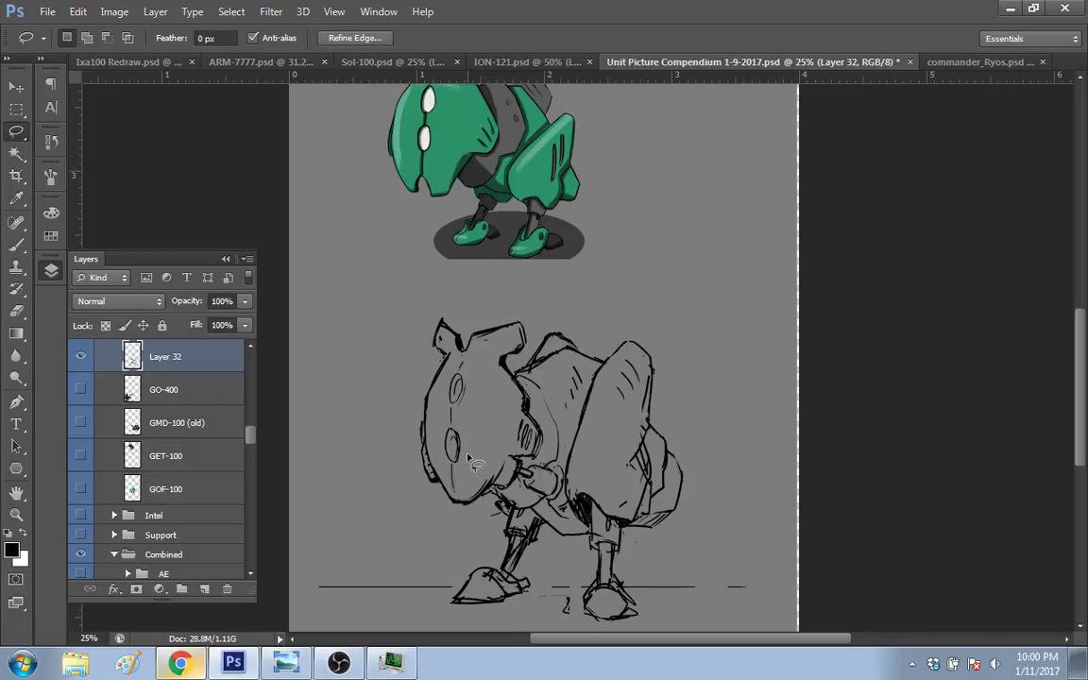
key("v")
key("shift+Left")
key("shift+Left")
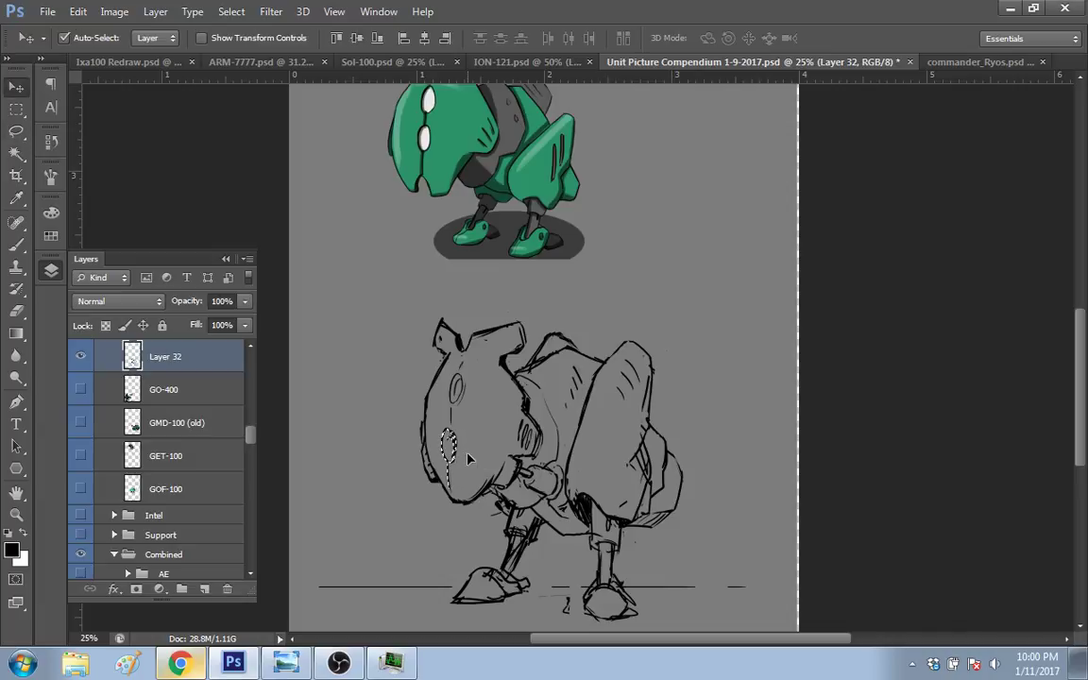
key("l")
key("ctrl+d")
Step: Touch up the face's center line between the two eyes and clean up the forehead lines beneath the larger crest
key("b")
key("e")
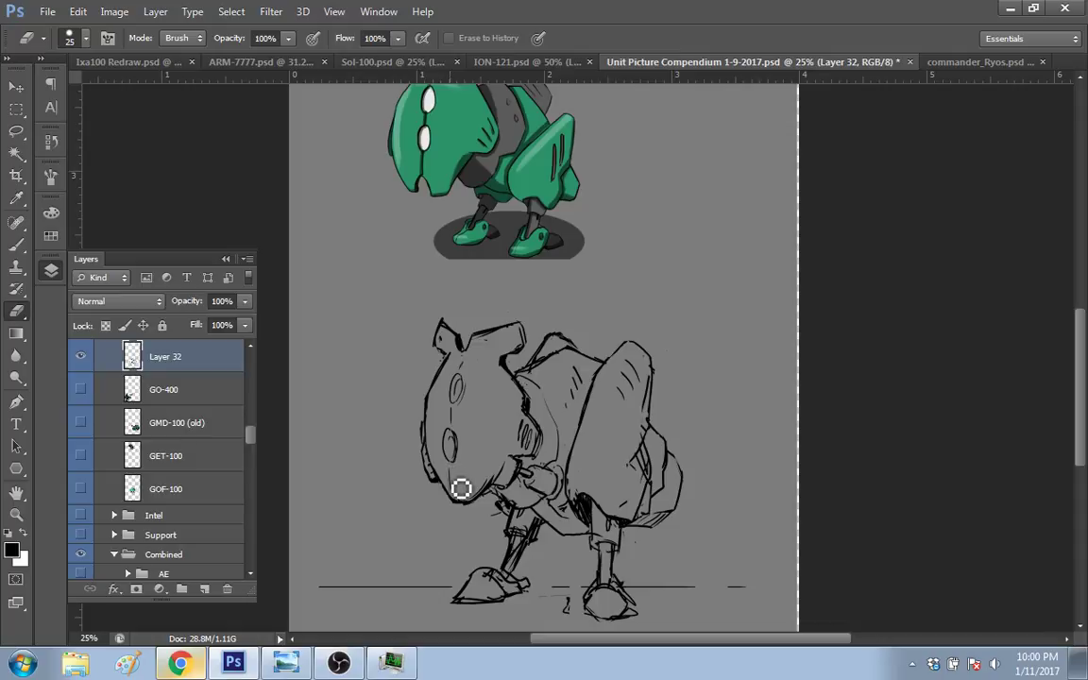
key("b")
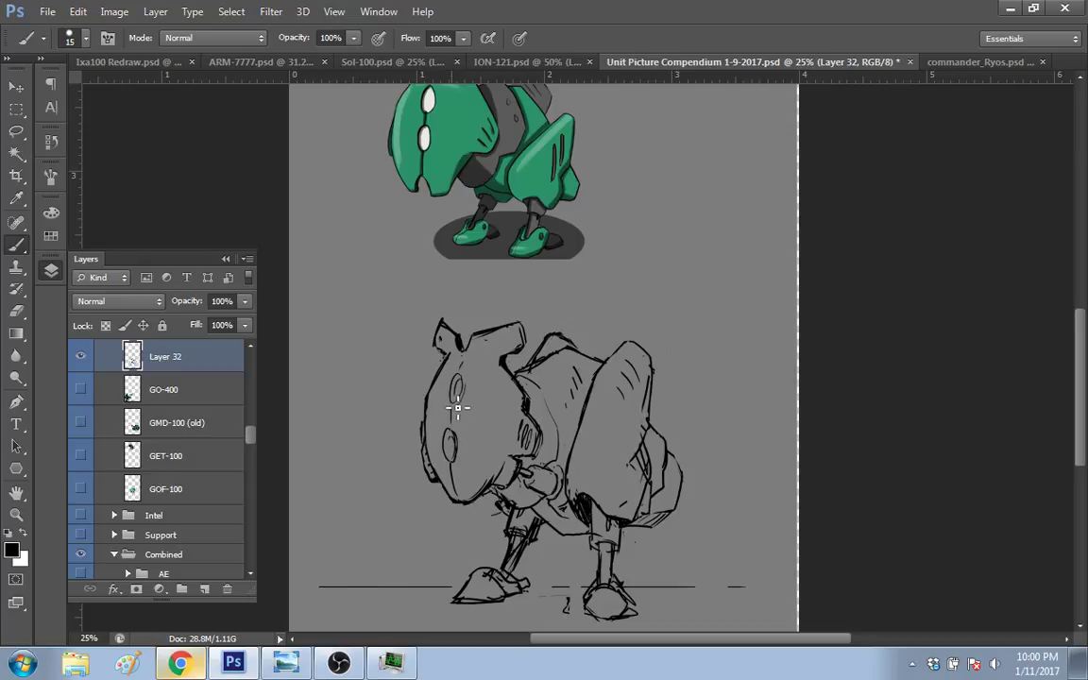
key("e")
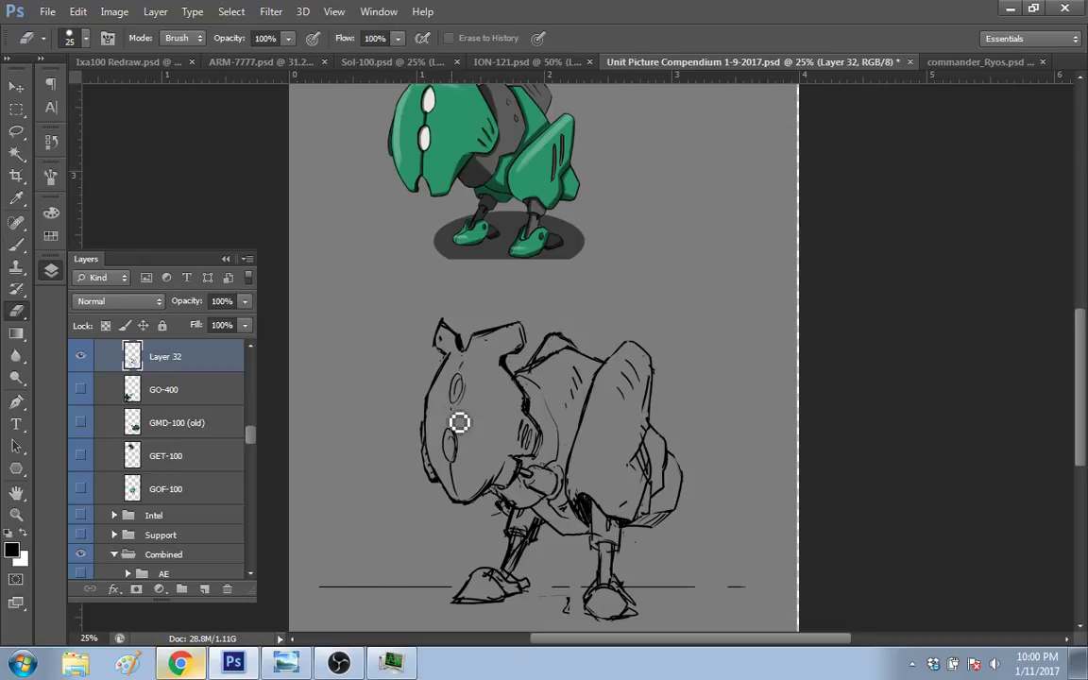
key("b")
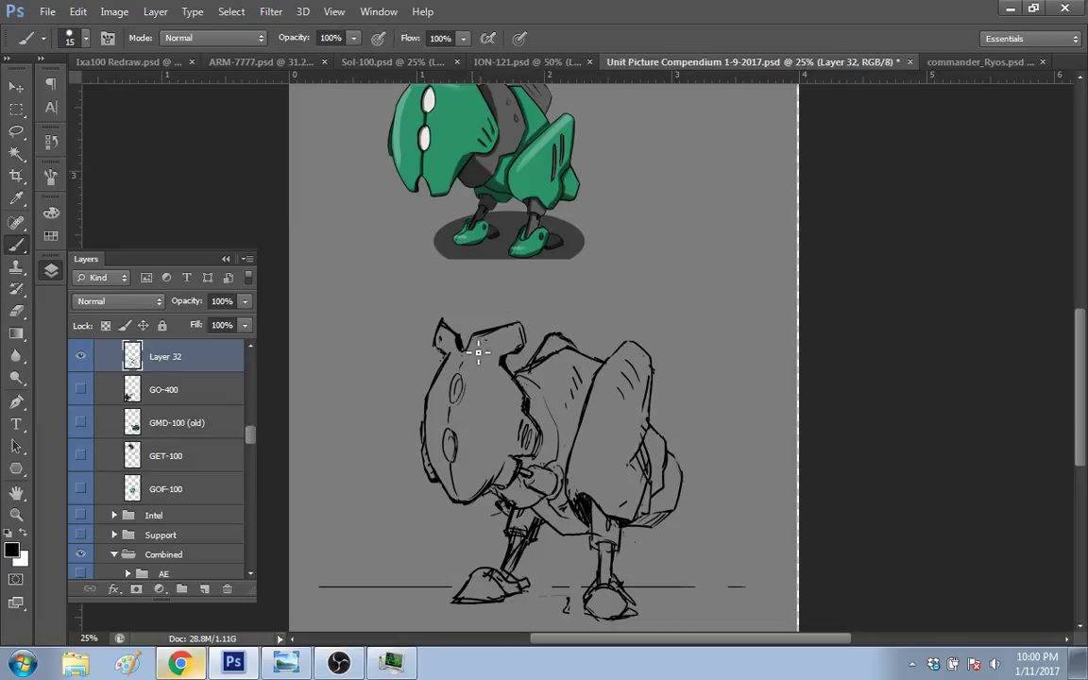
key("e")
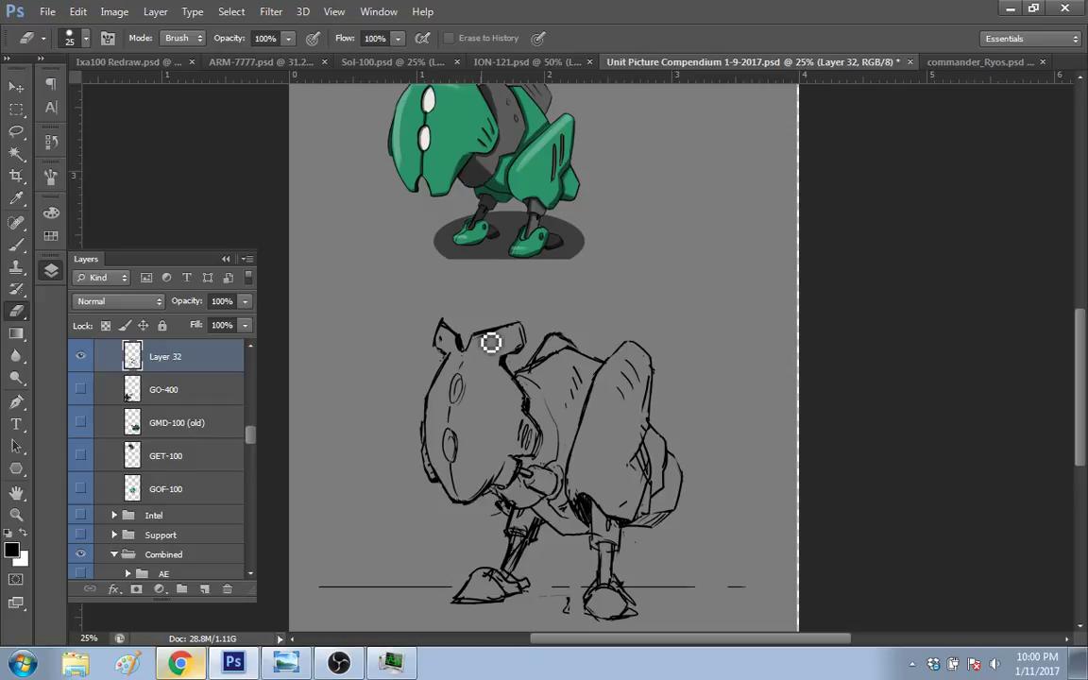
left_click_drag(491, 342, 484, 368)
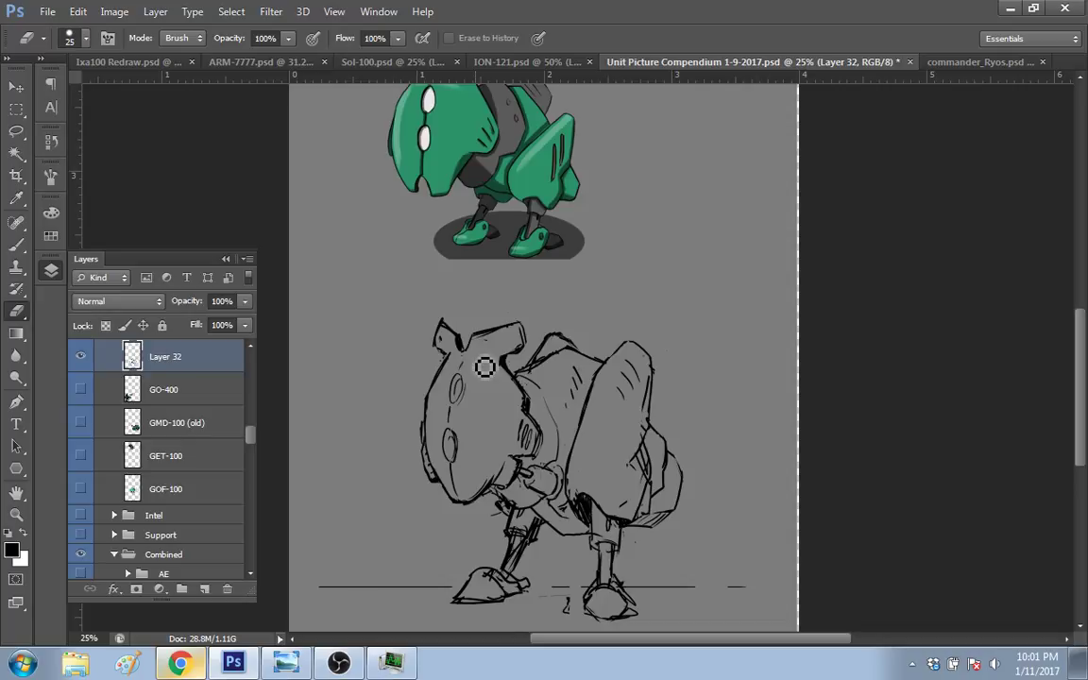
Step: Touch up the far shoulder armor outline and clean up the stray lines beneath the head and neck joint
left_click_drag(573, 334, 591, 352)
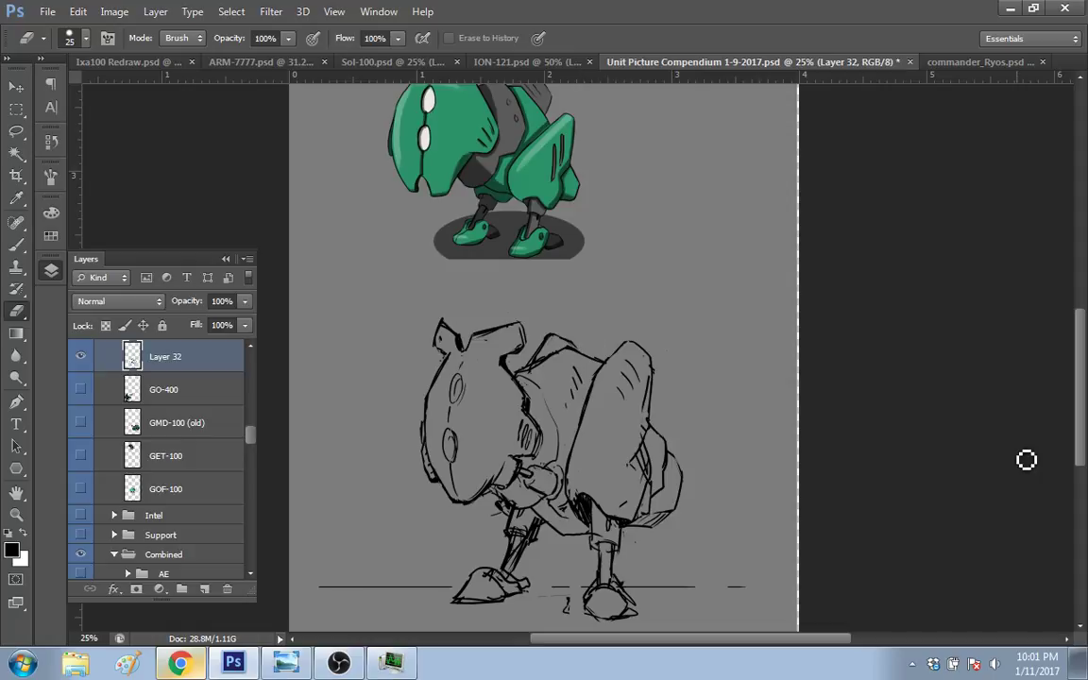
key("b")
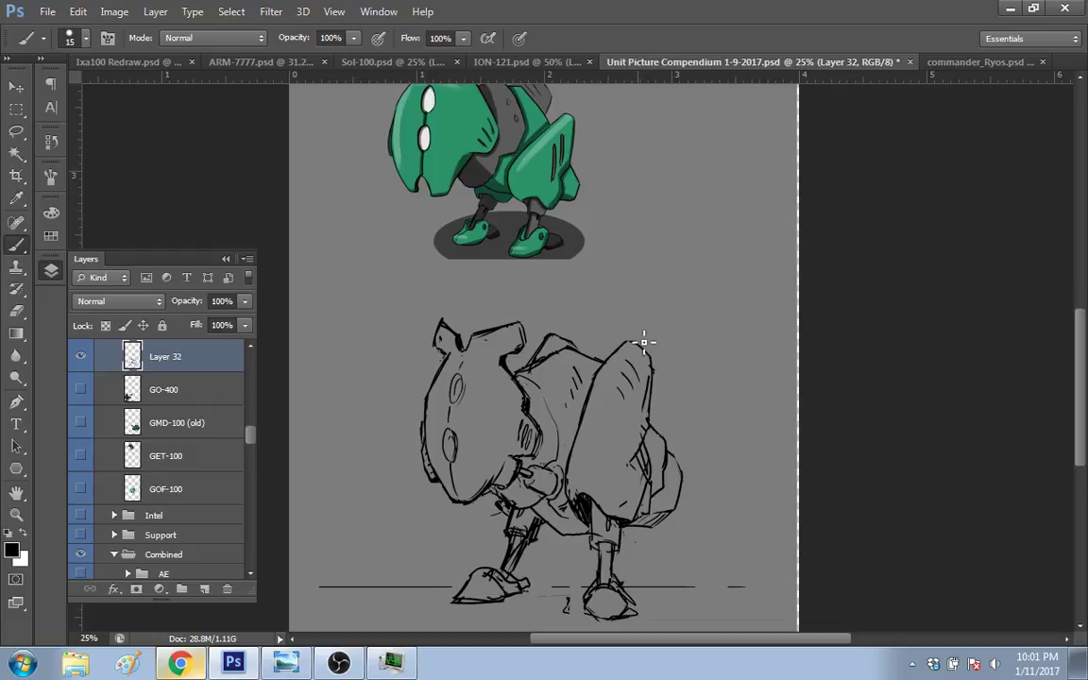
key("e")
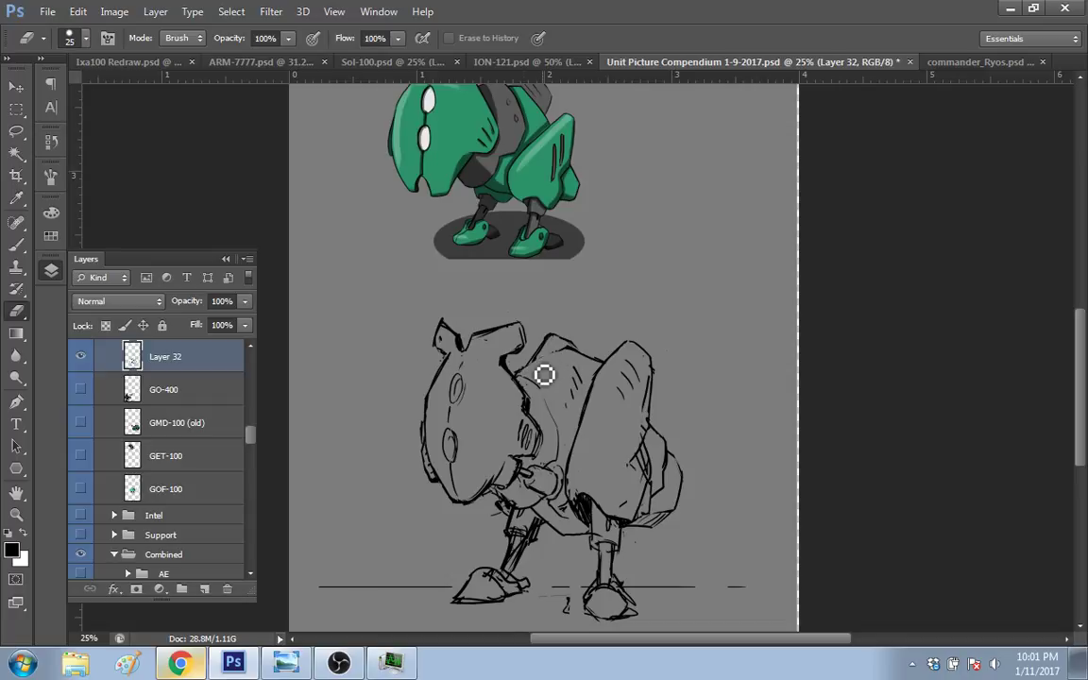
key("b")
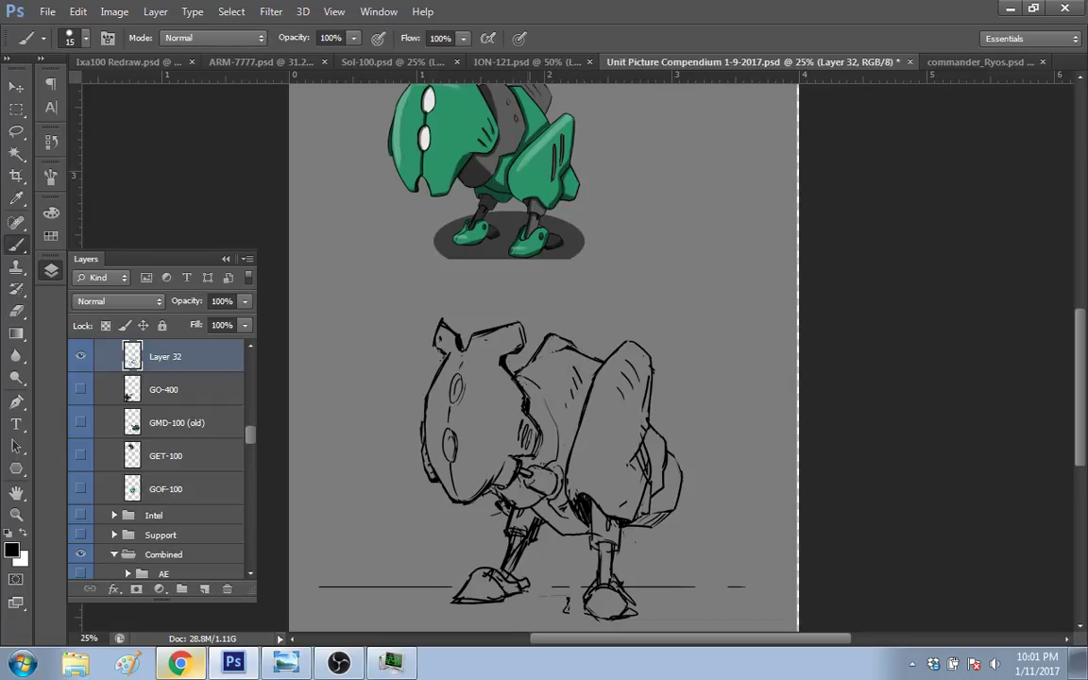
left_click_drag(526, 359, 599, 342)
key("e")
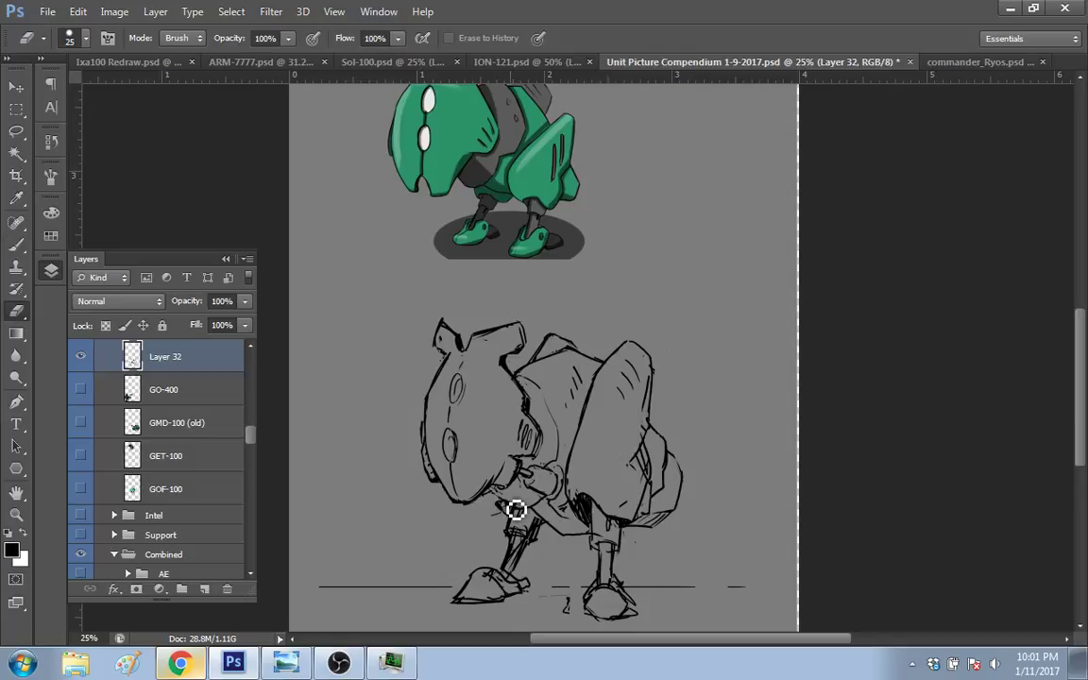
key("b")
mouse_move(451, 443)
left_mouse_down()
mouse_move(482, 477)
mouse_move(474, 469)
left_mouse_up()
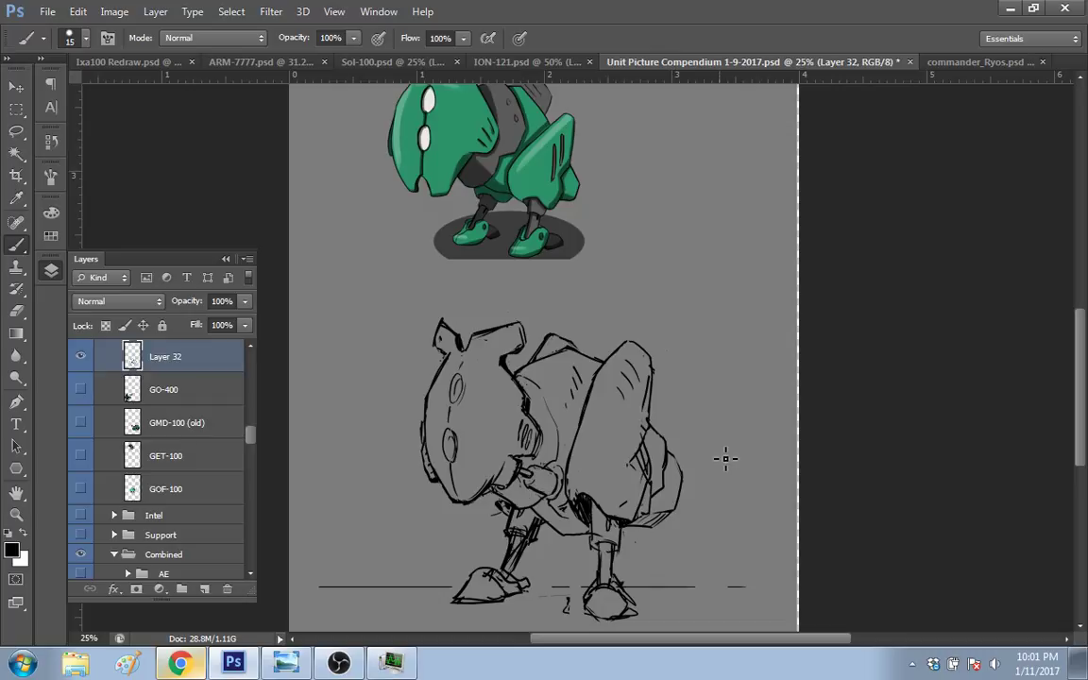
Step: Erase the dark scribbles under the large side armor plate and redraw its lower edge cleanly above the near leg
scroll(726, 459, "down", 1)
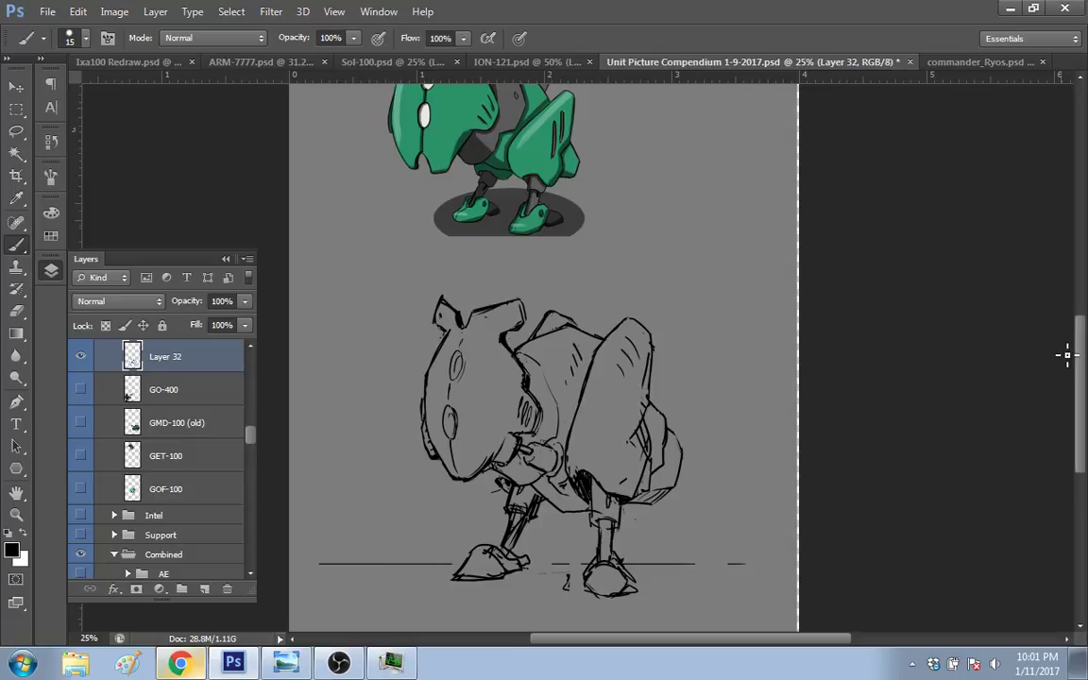
mouse_move(1080, 380)
left_mouse_down()
mouse_move(1074, 325)
mouse_move(1077, 383)
left_mouse_up()
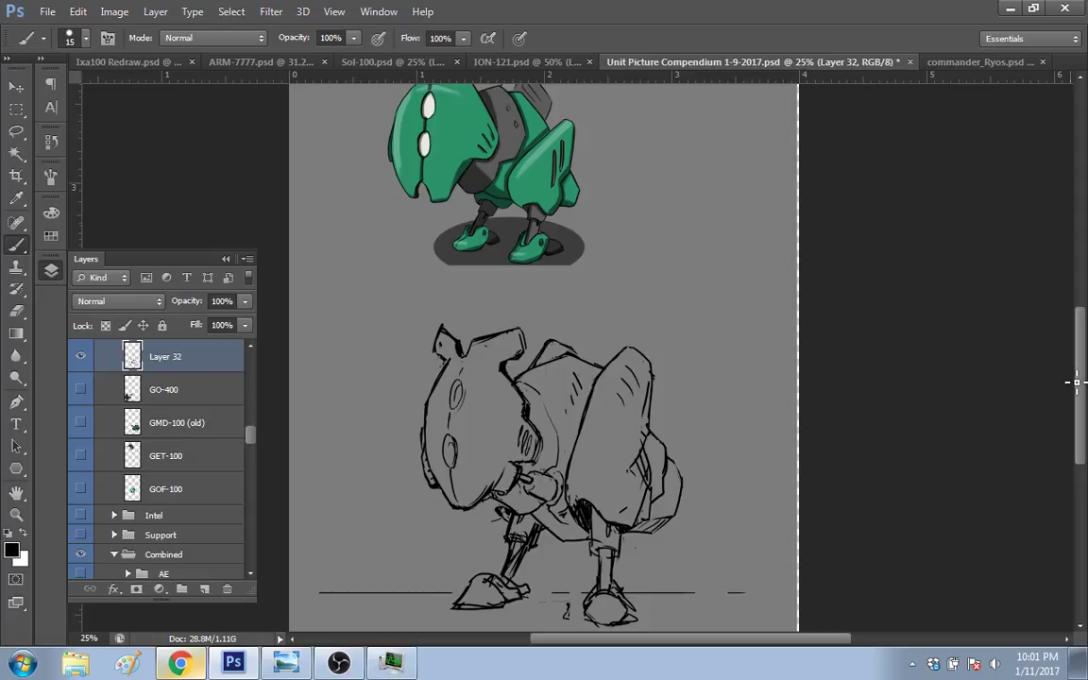
key("e")
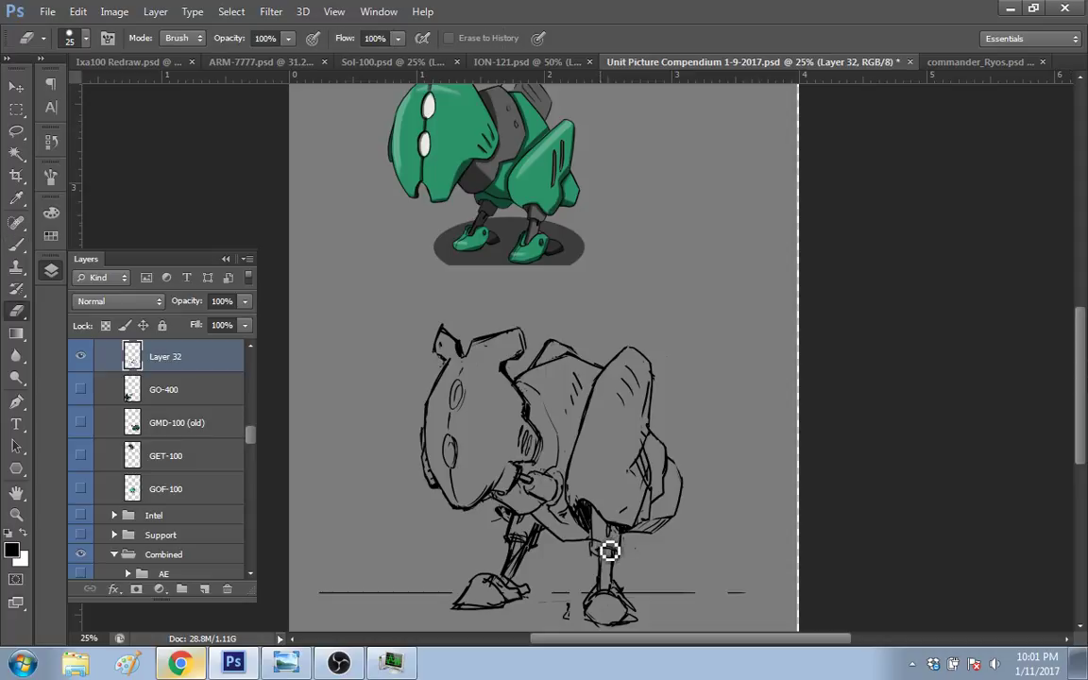
key("b")
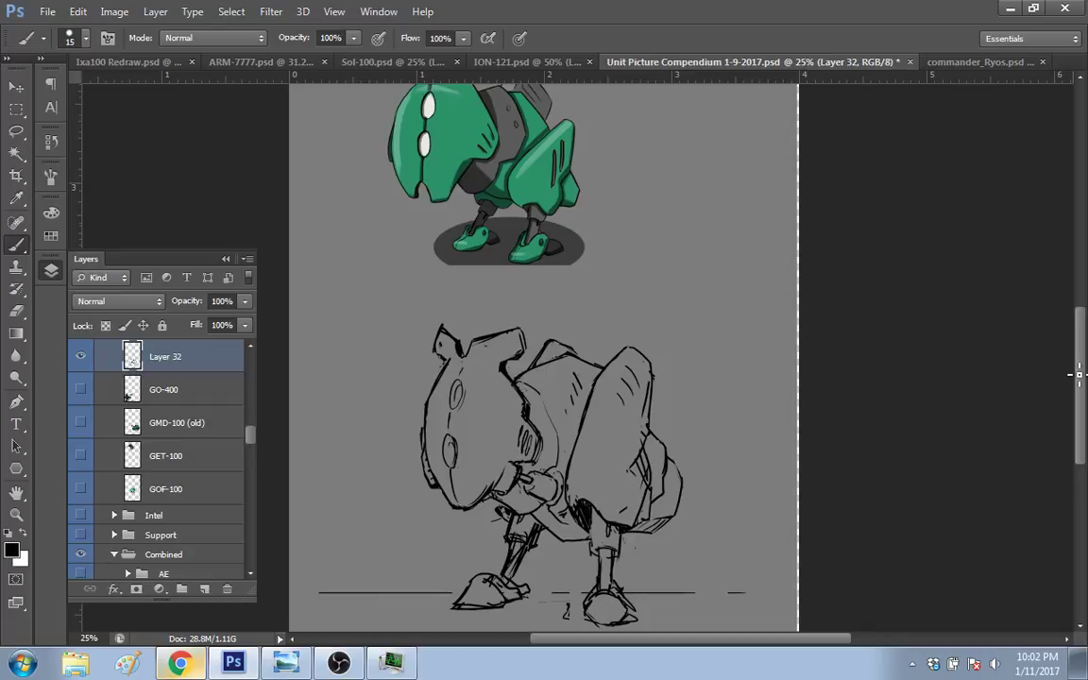
scroll(1080, 374, "down", 2)
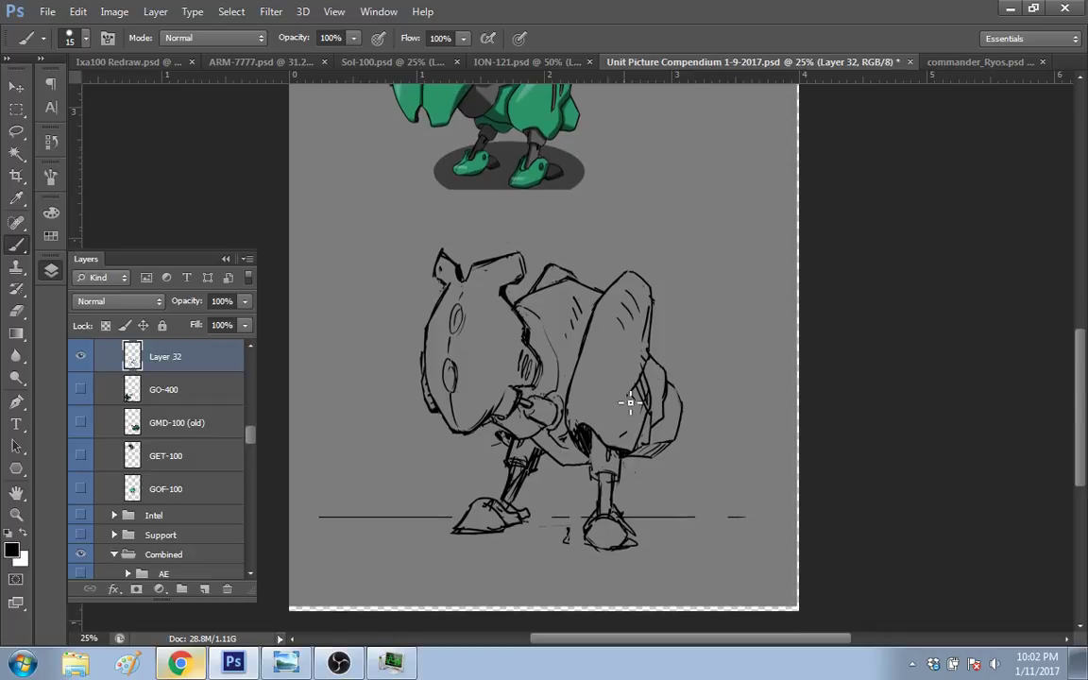
key("e")
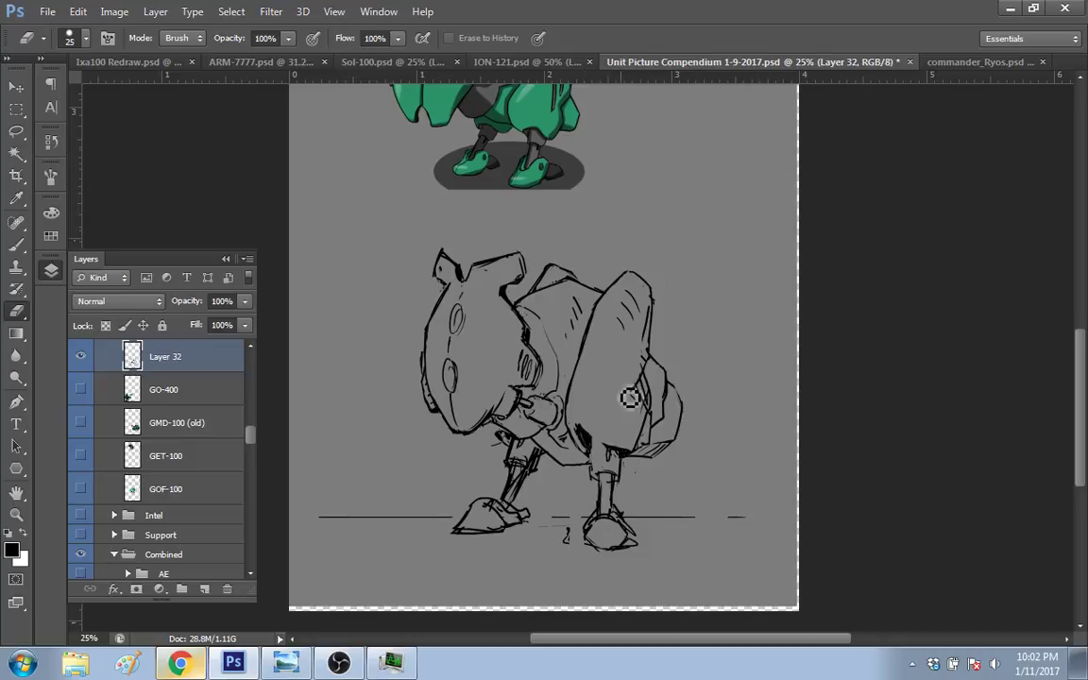
key("b")
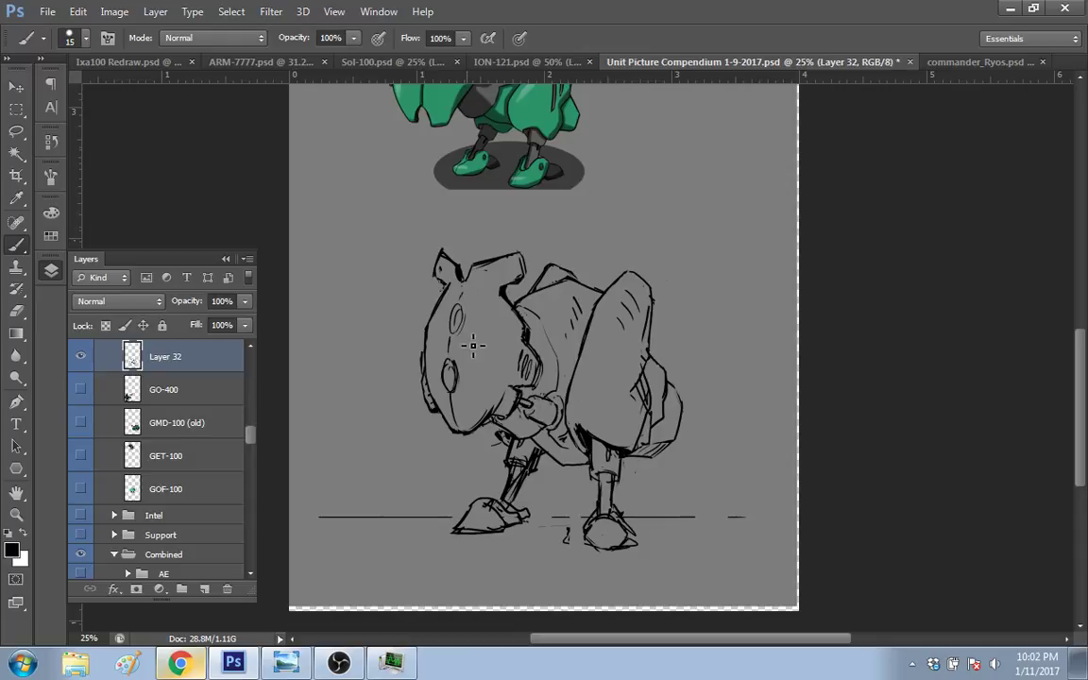
Step: Erase the rough lines of the near foot and redraw it with a cleaner, rounded toe outline
key("e")
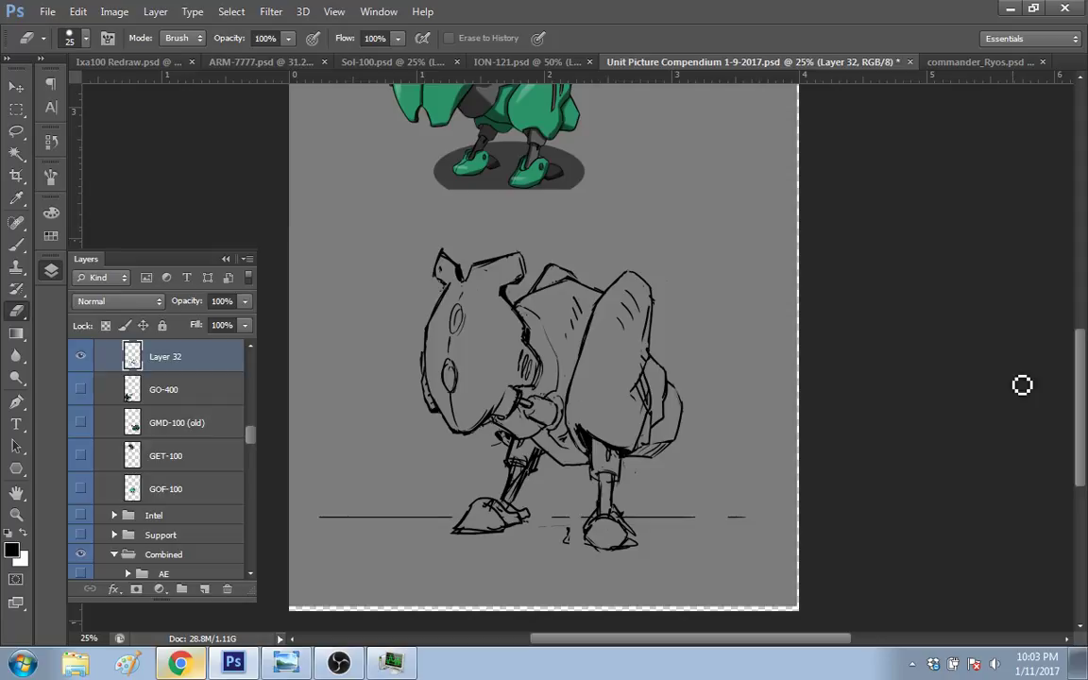
scroll(973, 312, "down", 3)
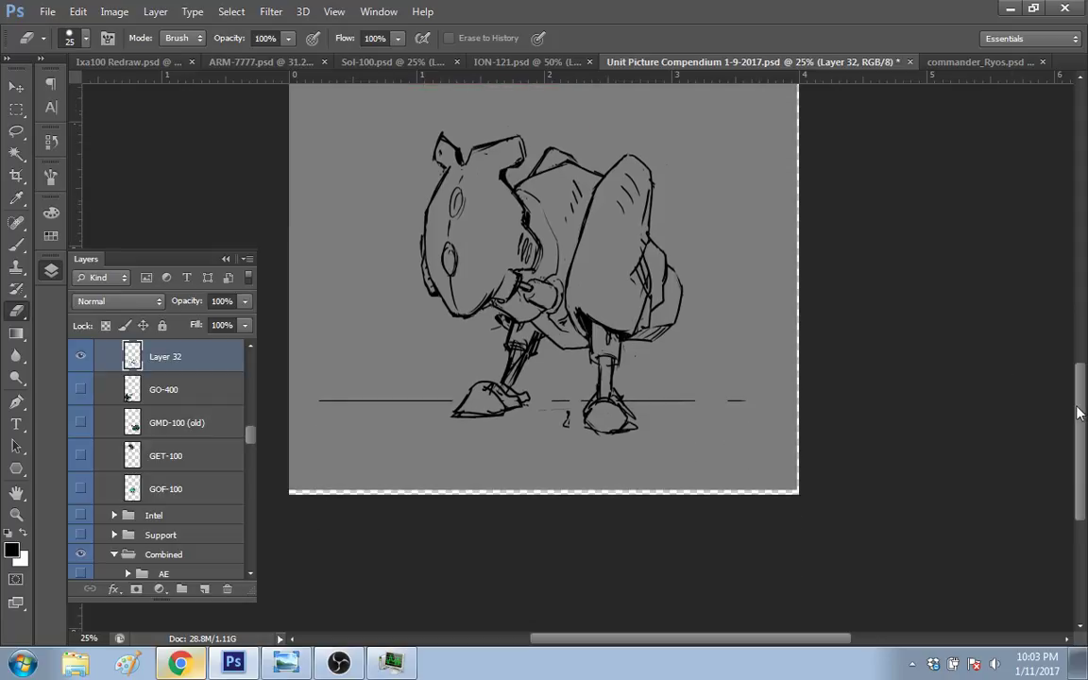
scroll(1072, 413, "up", 2)
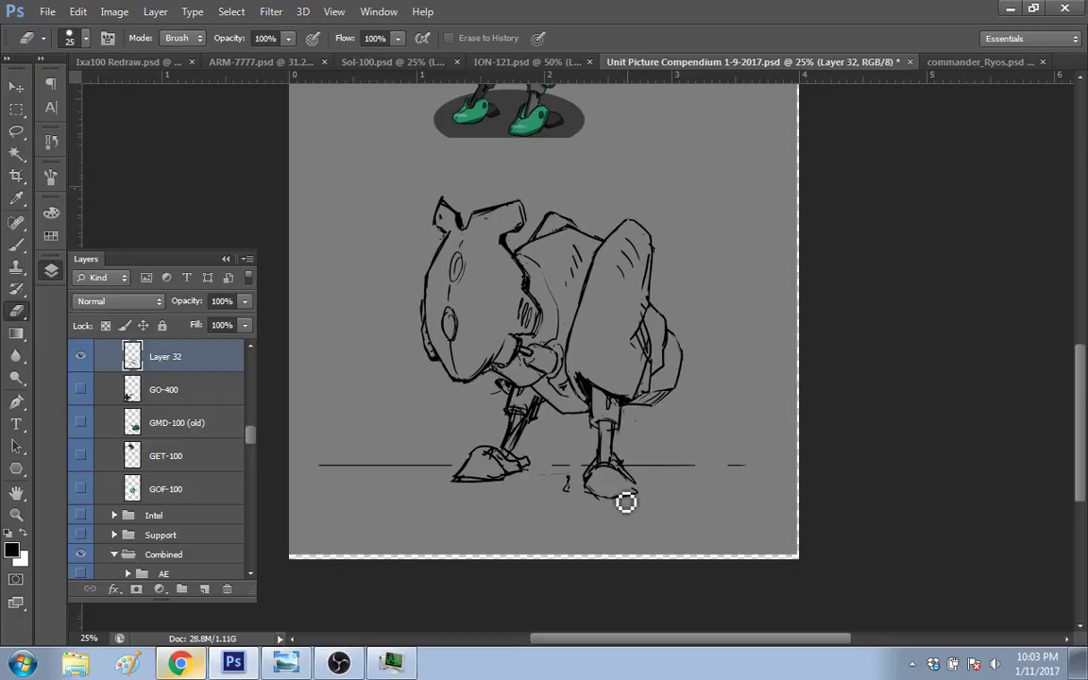
key("b")
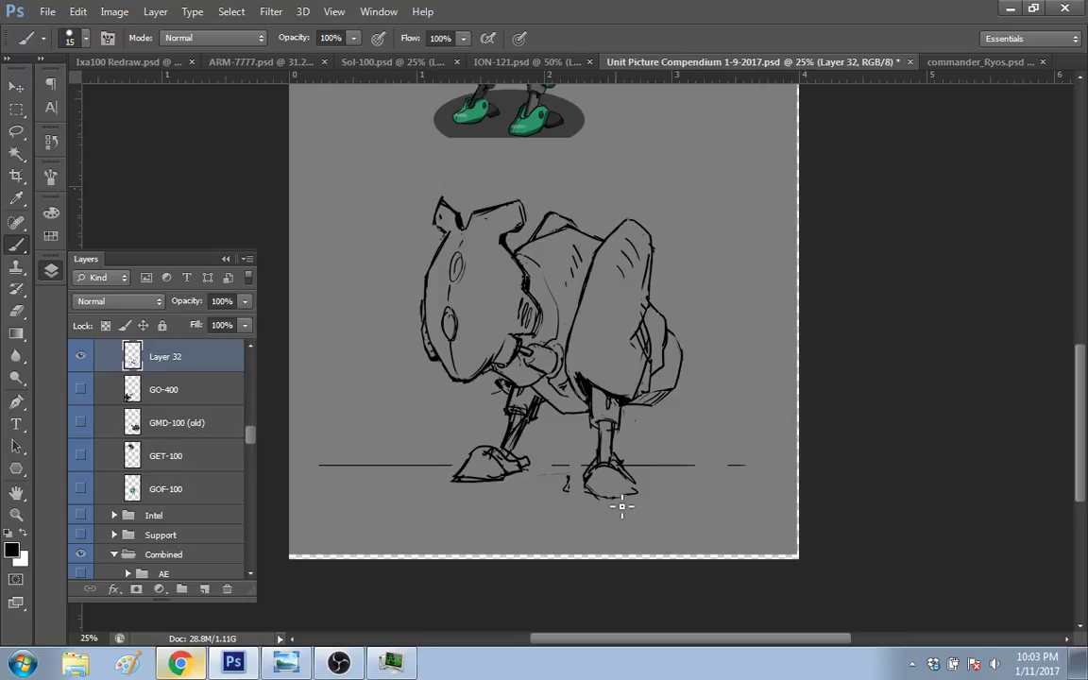
Step: Clean up and redraw the far leg with its ankle and foot, and add a center line to the near foot
key("e")
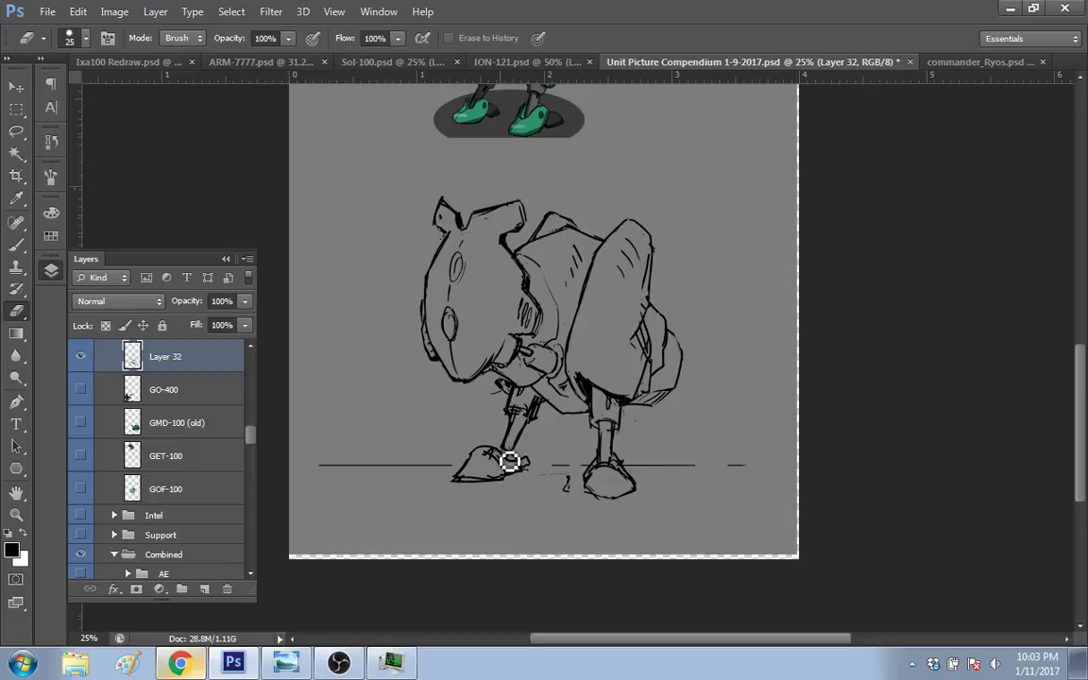
key("b")
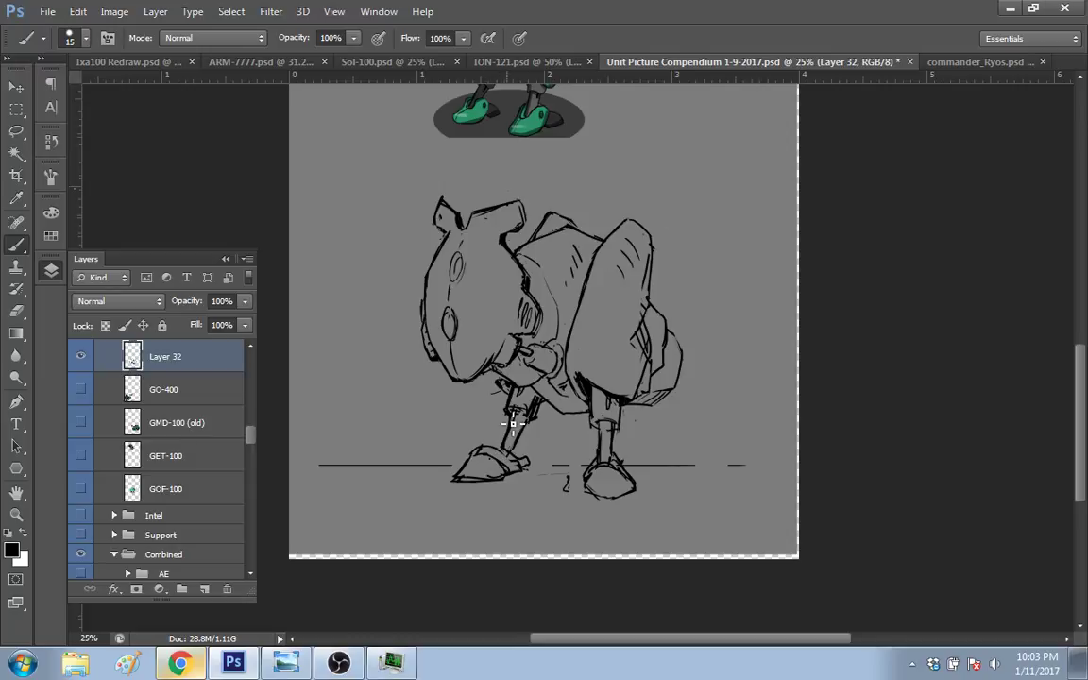
key("e")
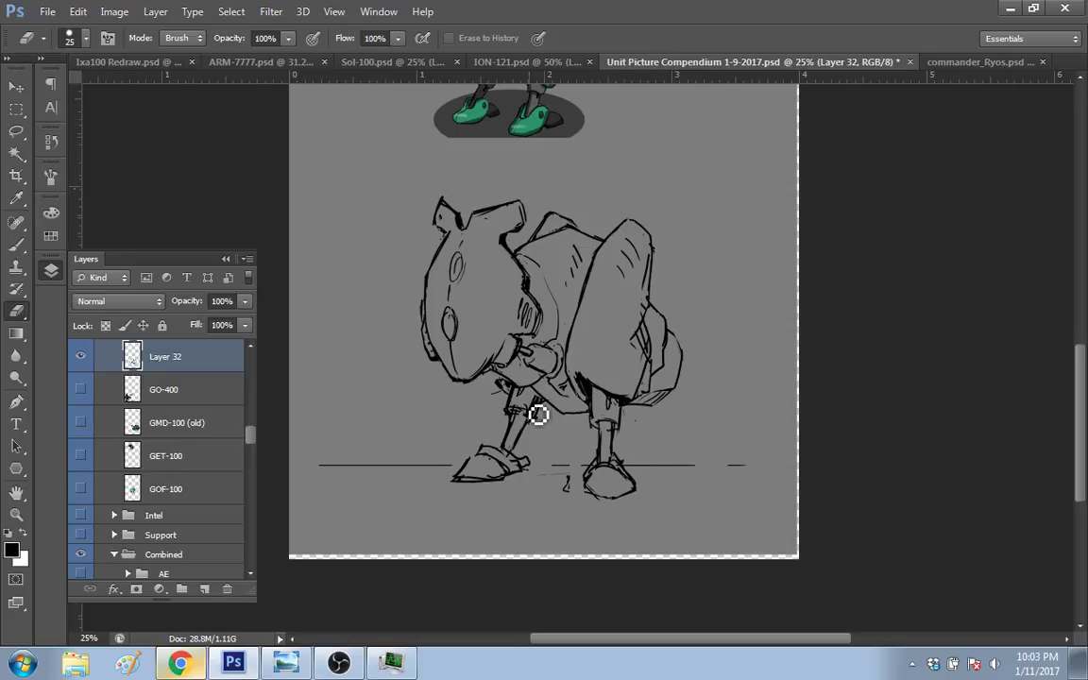
key("b")
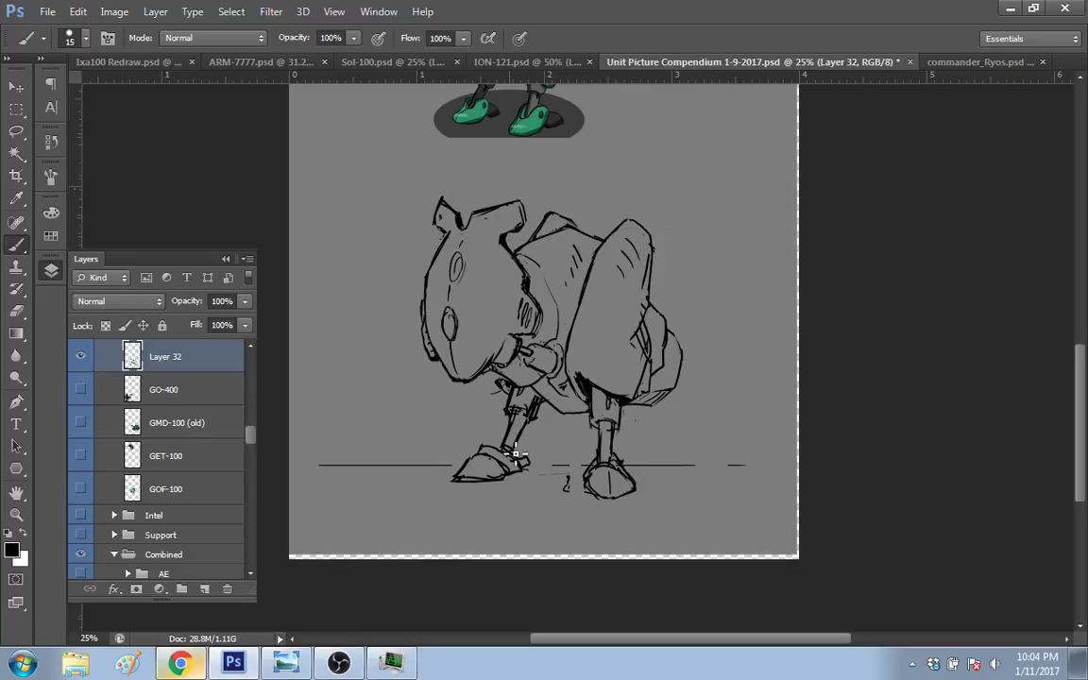
key("e")
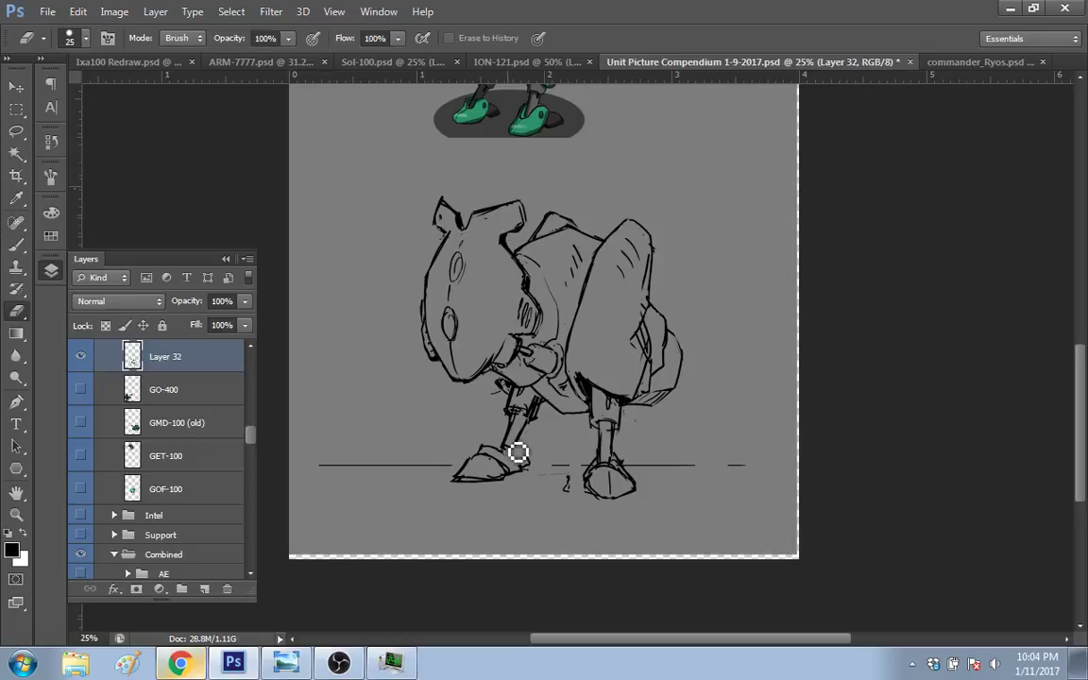
key("b")
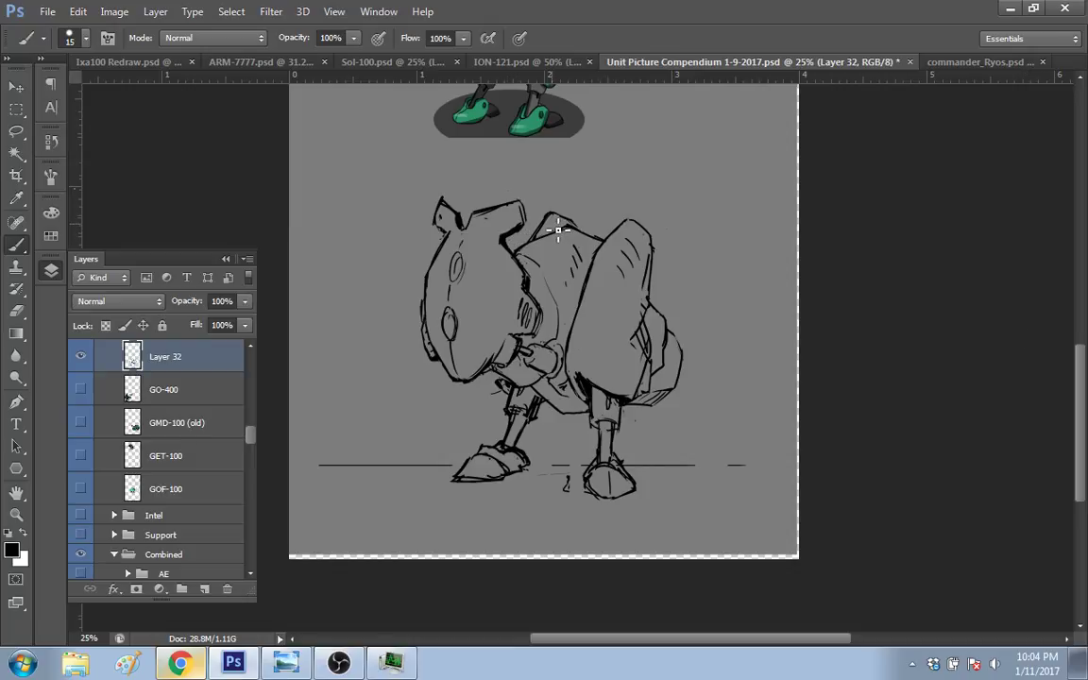
Step: Draw short vent marks on both head crests and touch up the lines around the neck joint
left_click_drag(1082, 397, 1082, 372)
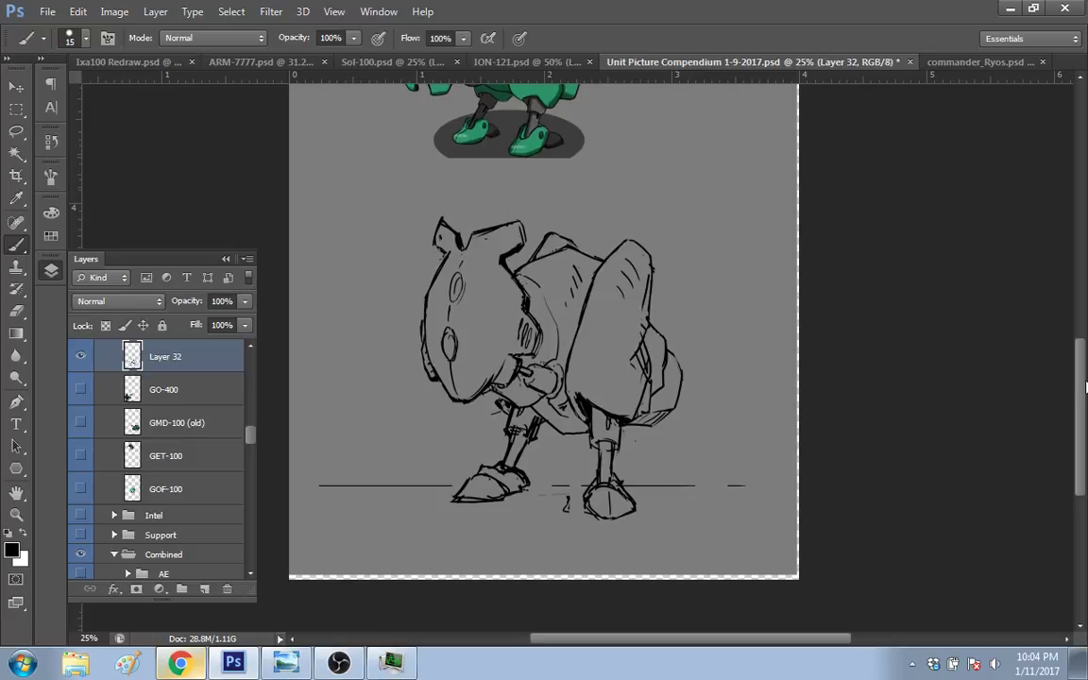
scroll(1086, 387, "up", 3)
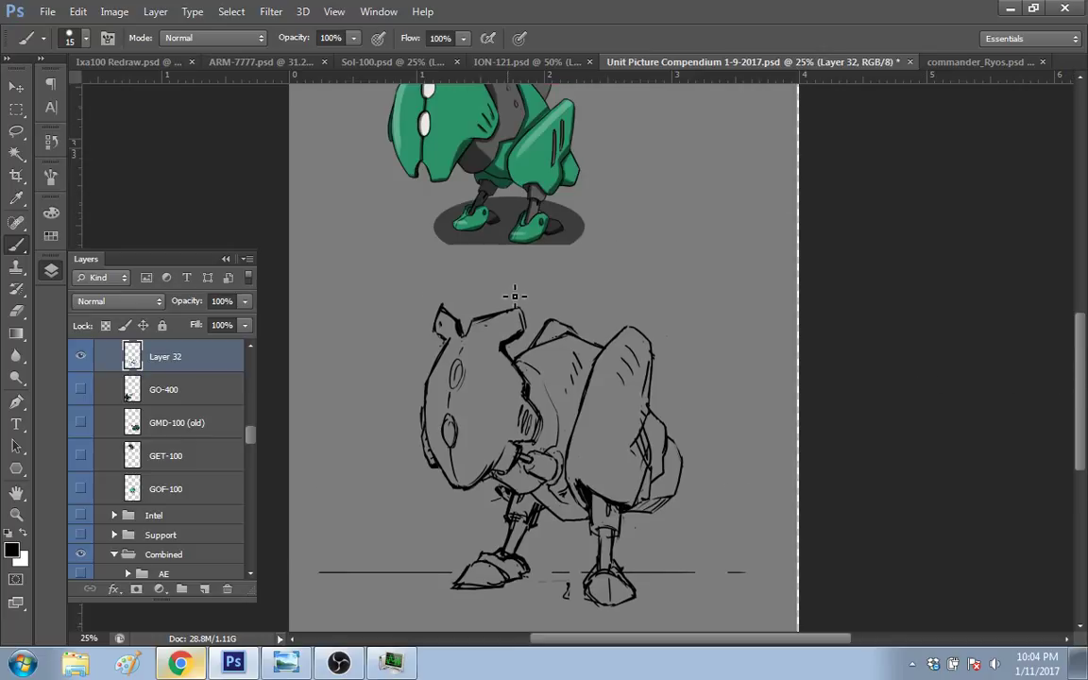
left_click_drag(518, 306, 511, 331)
key("e")
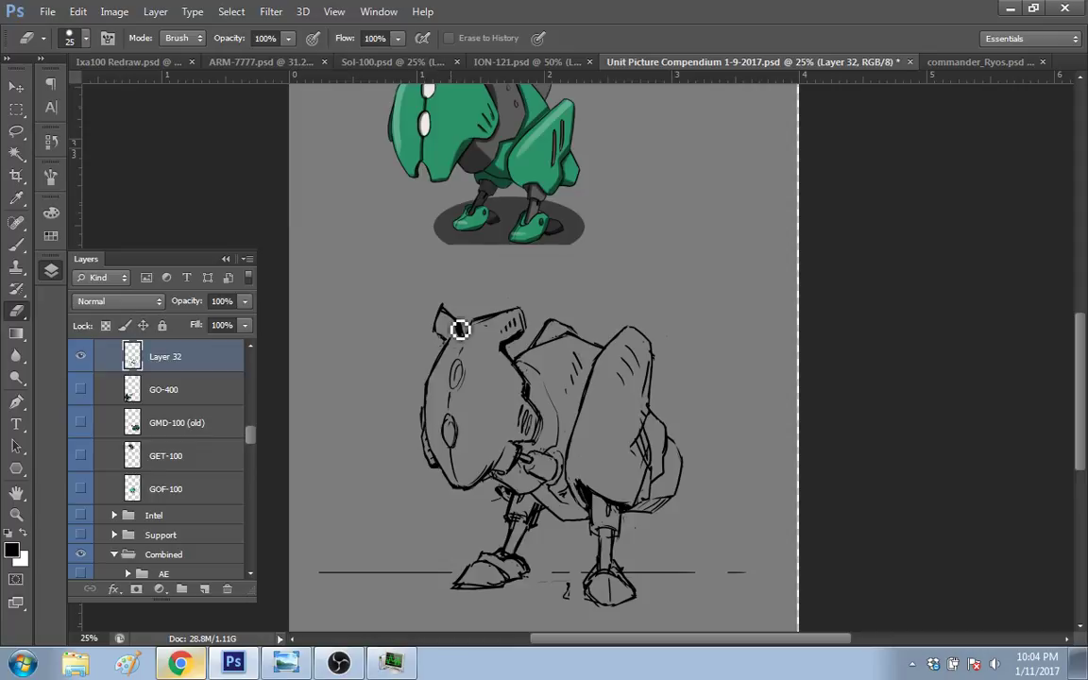
key("b")
mouse_move(446, 323)
left_mouse_down()
mouse_move(437, 314)
mouse_move(477, 314)
left_mouse_up()
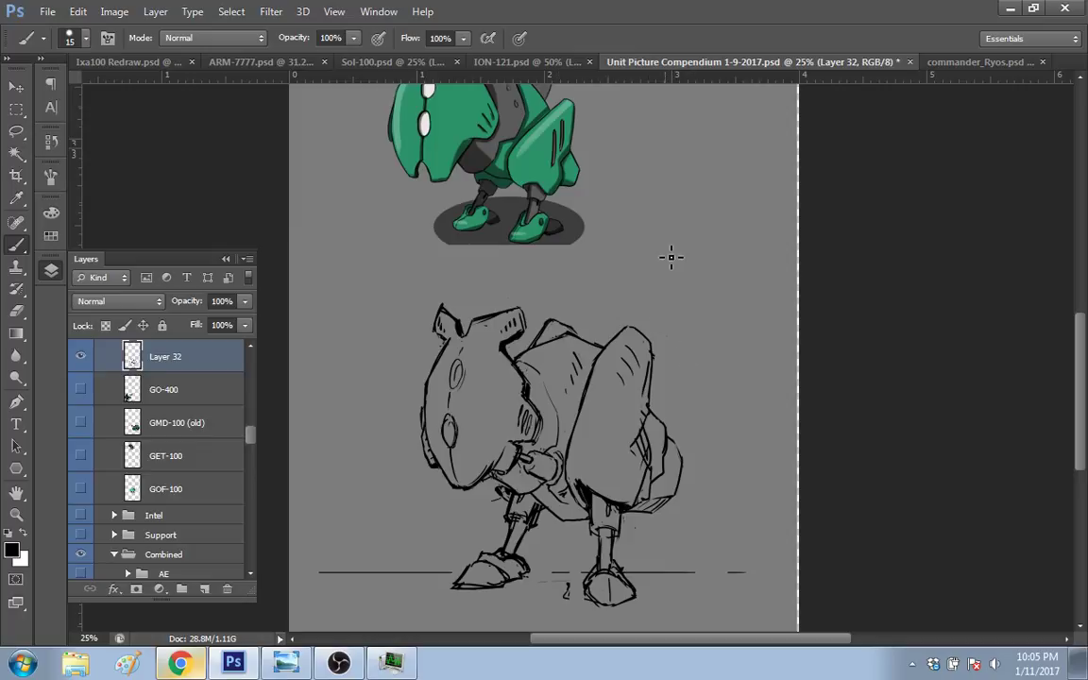
left_click_drag(517, 458, 506, 452)
Step: Switch to Chrome and adjust the volume of the playing YouTube video
left_click(186, 666)
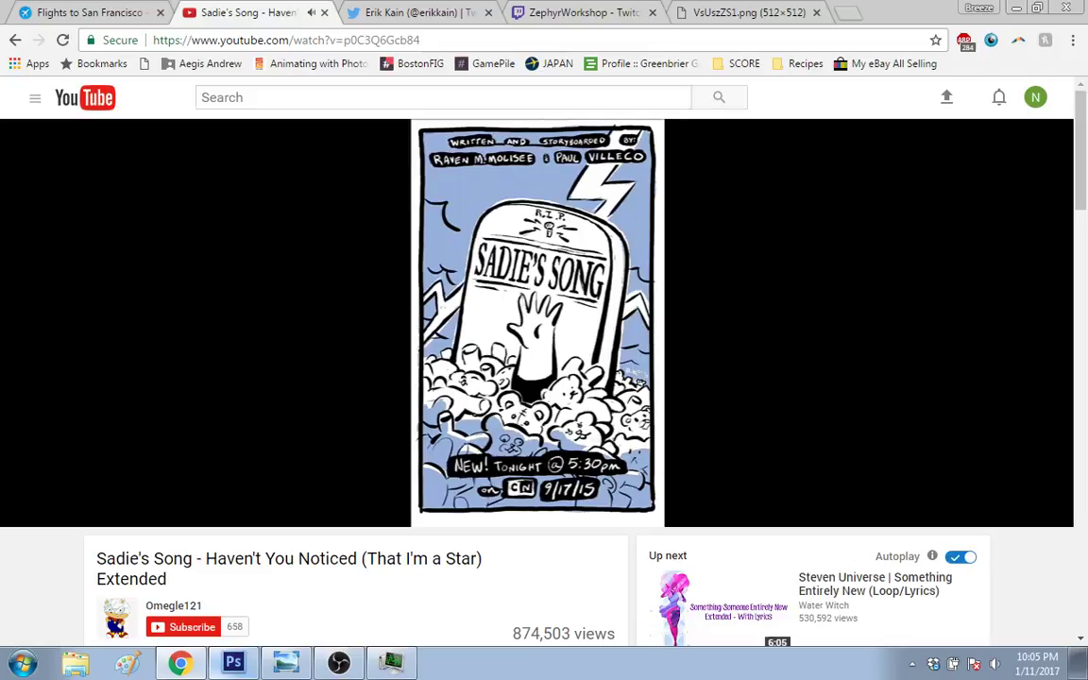
mouse_move(293, 524)
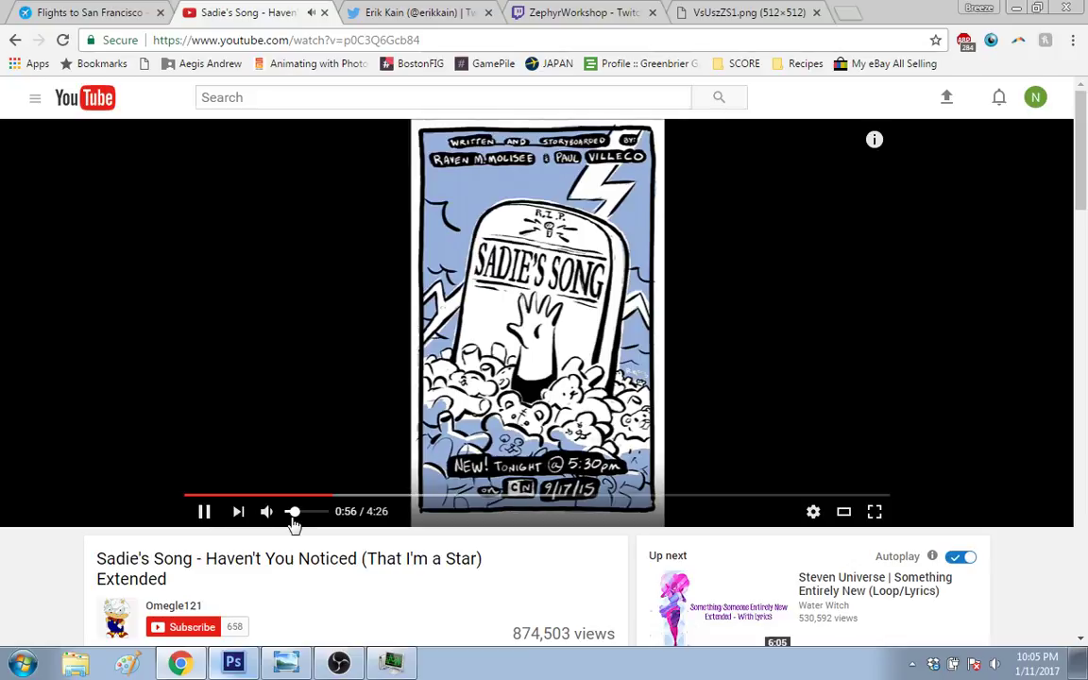
left_click_drag(293, 517, 290, 512)
left_click_drag(294, 518, 298, 519)
Step: View the ZephyrWorkshop Twitch channel page with its stream chat and switch back to Photoshop
left_click(561, 13)
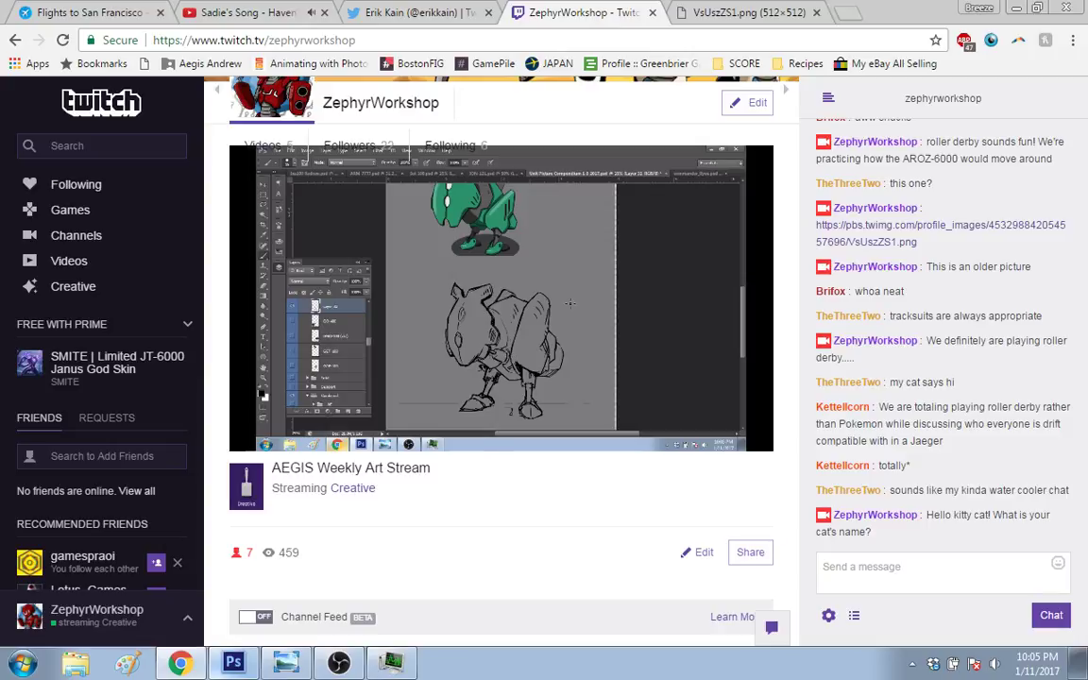
key("alt+Tab")
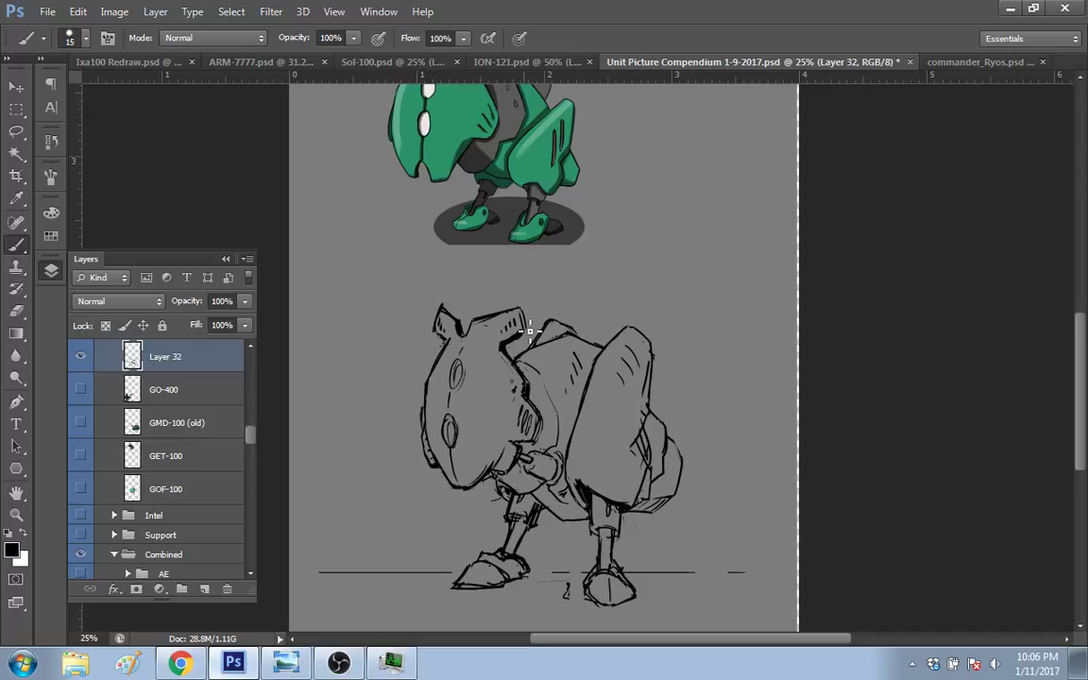
Step: Add small detail marks along the rear edge of the head and clean up the lines around them
key("e")
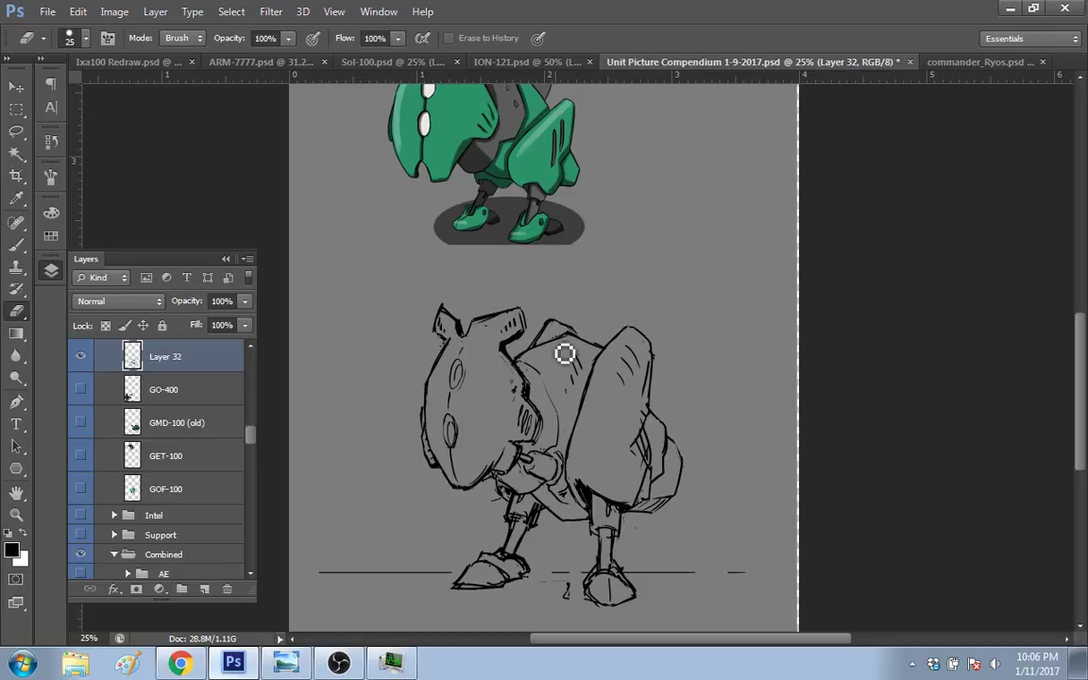
key("b")
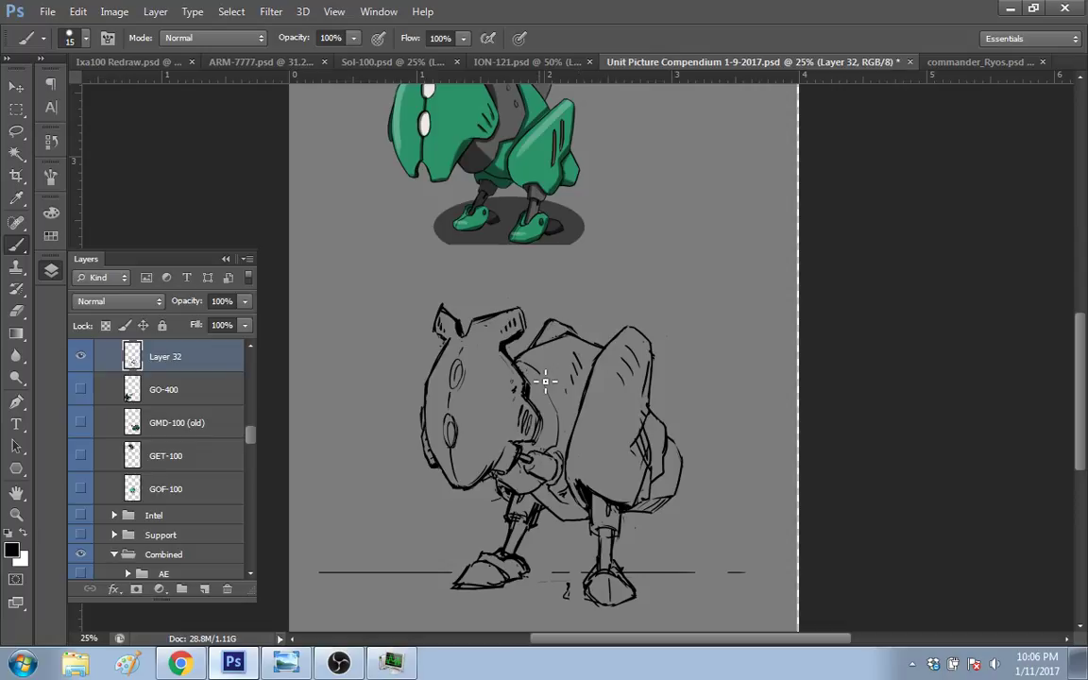
Step: Lasso the entire far leg with its foot and move it slightly left and down
key("l")
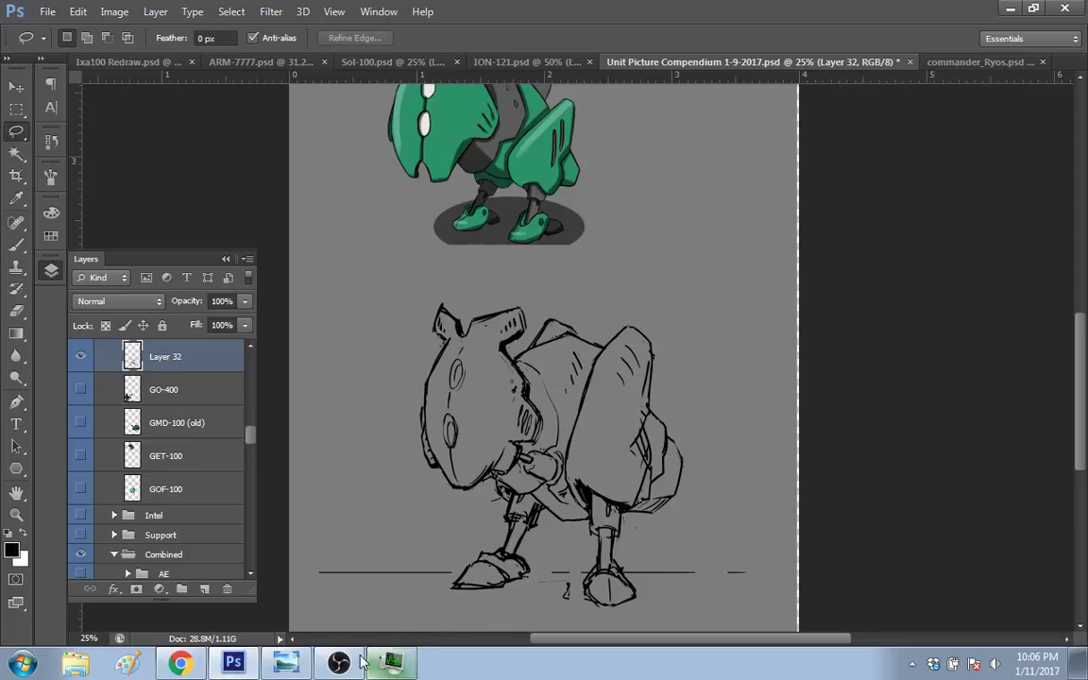
mouse_move(450, 600)
left_mouse_down()
mouse_move(492, 487)
mouse_move(507, 504)
mouse_move(493, 488)
mouse_move(540, 505)
mouse_move(550, 525)
mouse_move(476, 609)
mouse_move(446, 587)
left_mouse_up()
key("v")
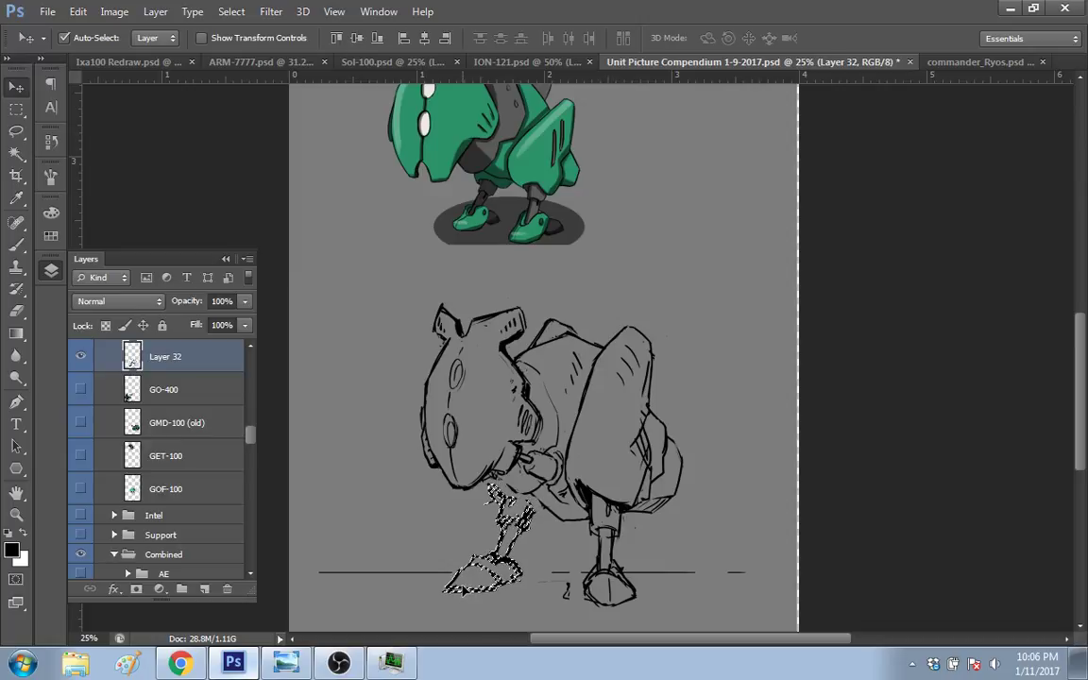
Step: Deselect the far leg, touch up the neck joint and erase the far shoulder armor's raised top edge behind the head
key("m")
key("ctrl+d")
key("b")
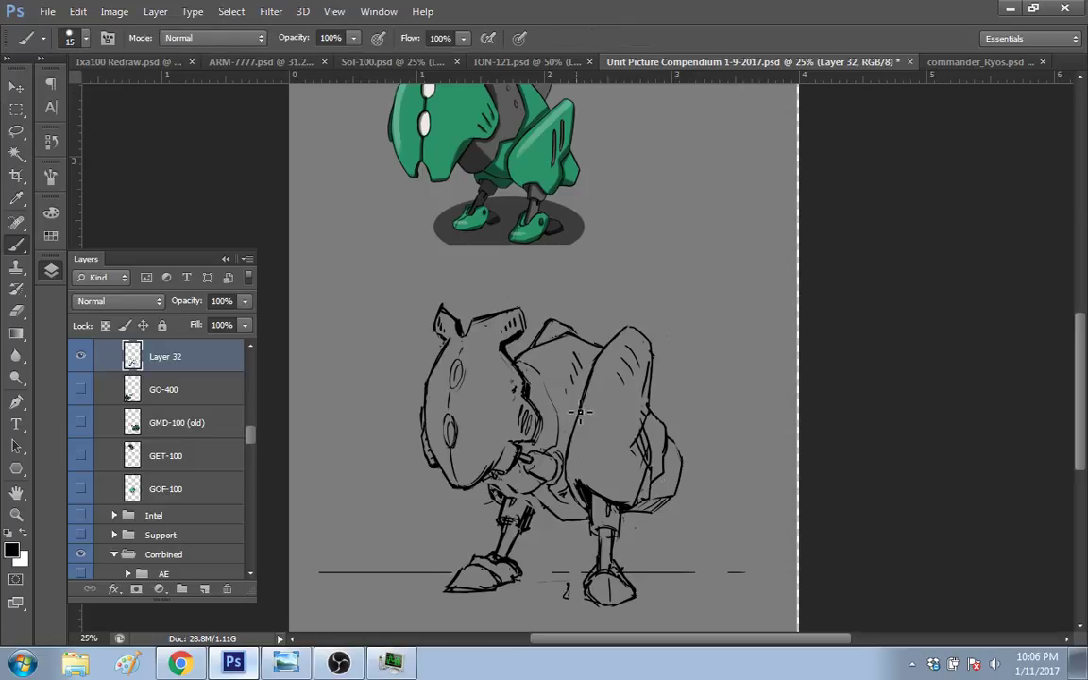
mouse_move(546, 460)
left_mouse_down()
mouse_move(523, 452)
mouse_move(559, 465)
left_mouse_up()
key("e")
mouse_move(546, 352)
left_mouse_down()
mouse_move(594, 340)
mouse_move(559, 328)
mouse_move(575, 338)
mouse_move(563, 343)
mouse_move(592, 339)
left_mouse_up()
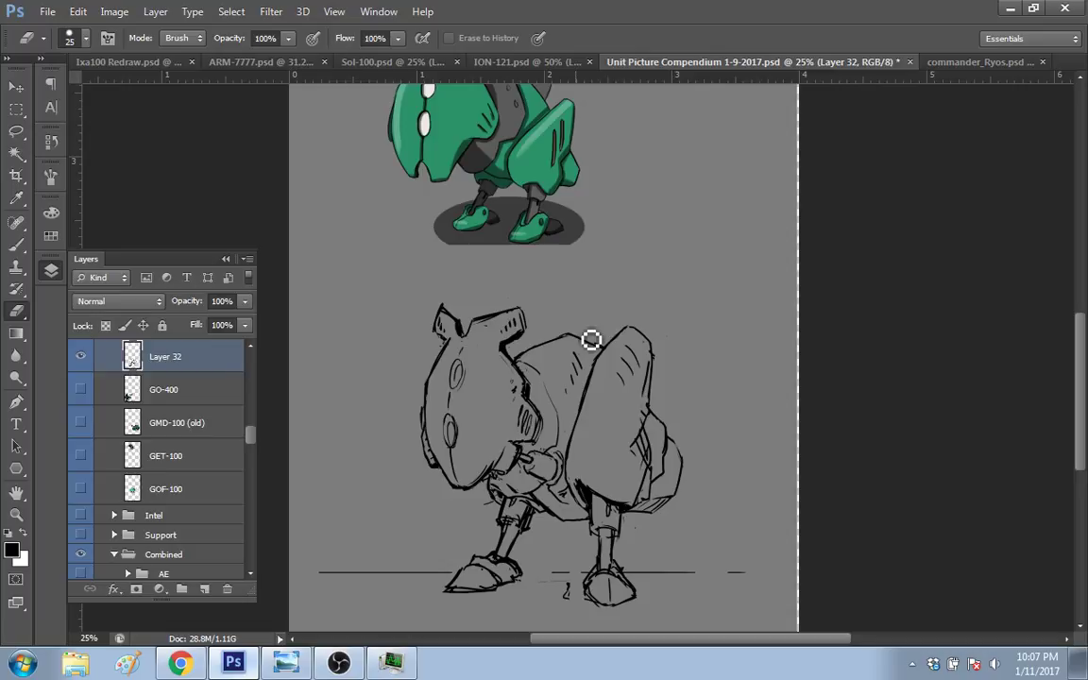
Step: Redraw the far shoulder armor behind the head with a sharp triangular peak and touch up the near shoulder's rear edge
key("b")
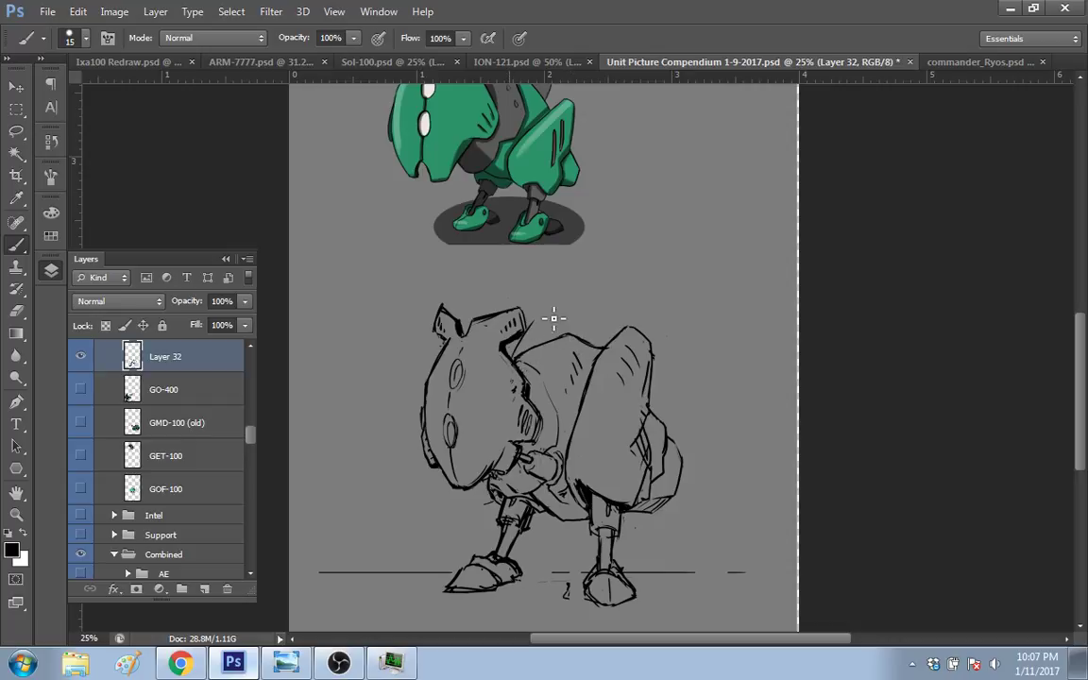
left_click_drag(527, 318, 564, 333)
left_click_drag(522, 348, 586, 340)
left_click_drag(641, 414, 649, 430)
Step: Clean up the near foot's edge and touch up the outlines of the lower jaw and far shoulder armor
key("e")
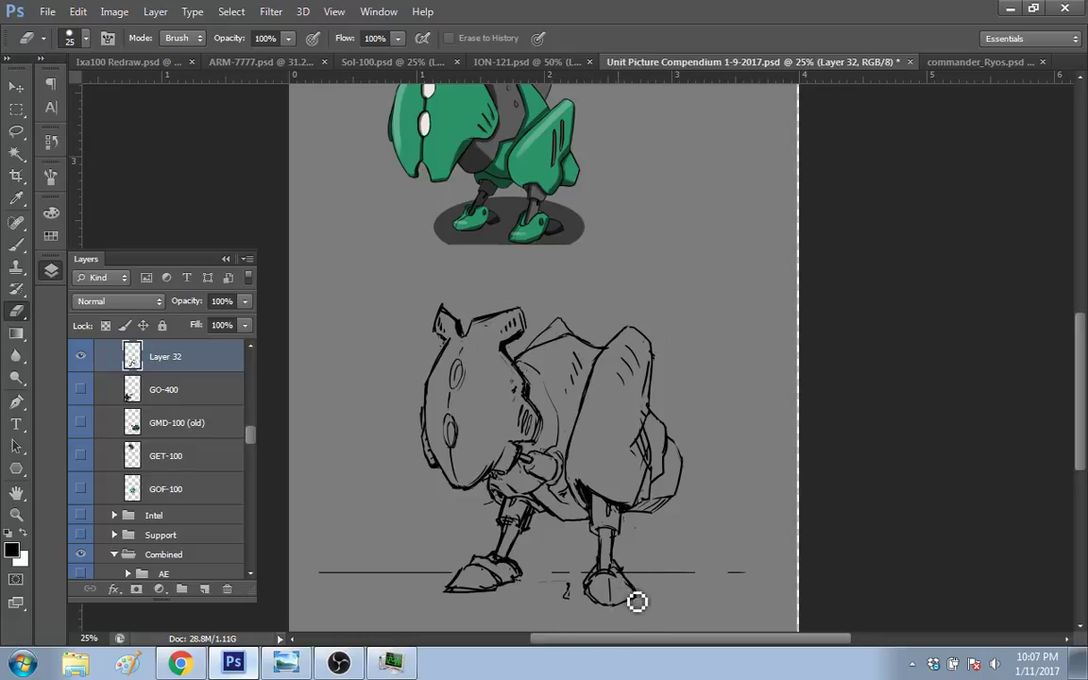
key("b")
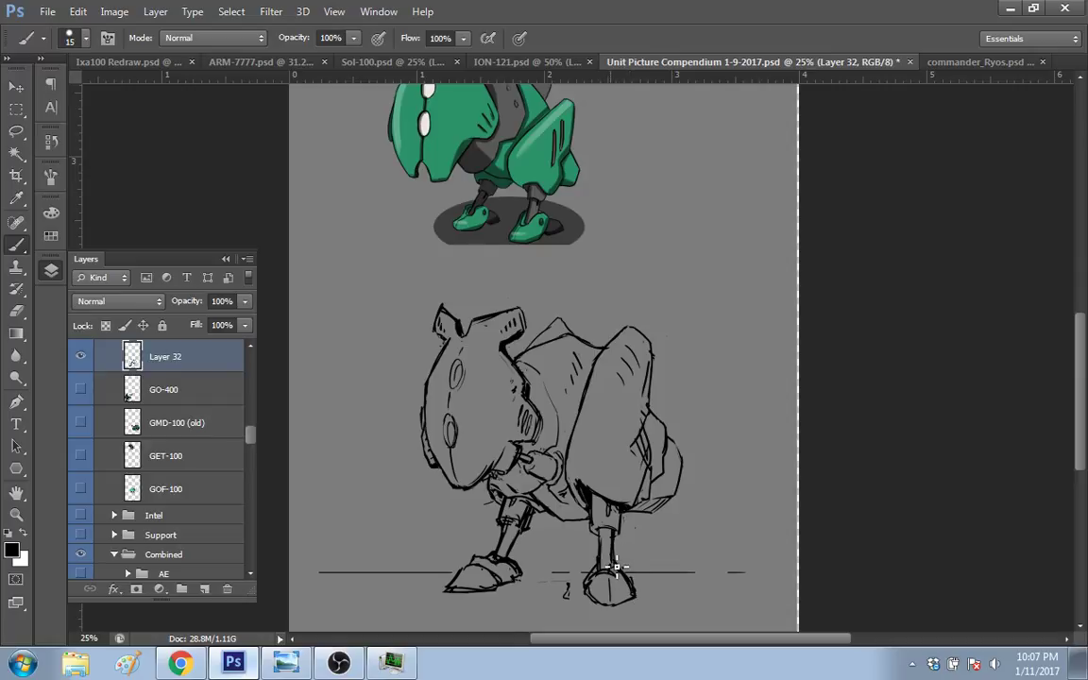
scroll(1079, 378, "down", 3)
scroll(1078, 387, "up", 1)
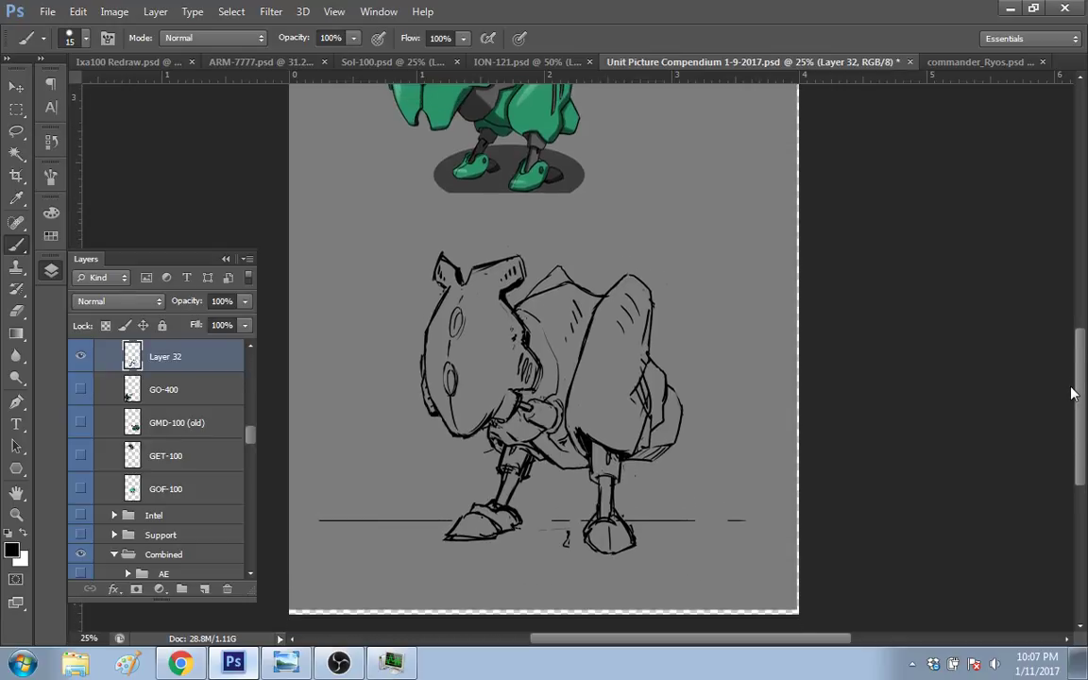
scroll(1068, 392, "up", 1)
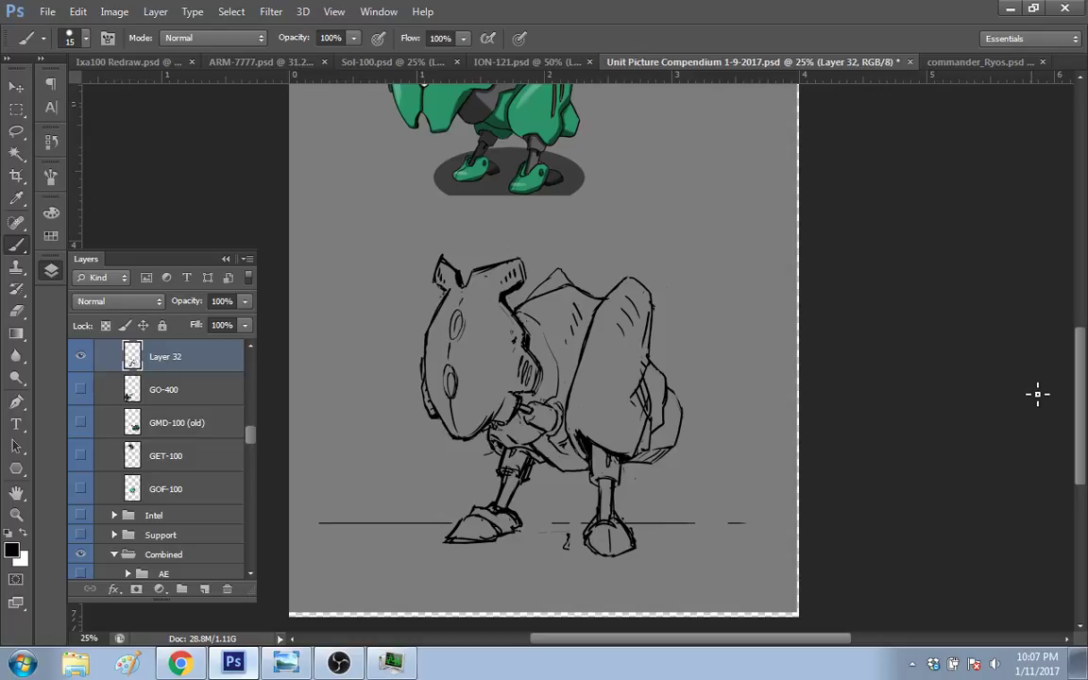
left_click_drag(476, 438, 425, 378)
left_click_drag(561, 291, 587, 292)
Step: Move the whole robot sketch right and down, leaving free space above its head beneath the green mech
key("v")
mouse_move(427, 265)
left_mouse_down()
mouse_move(518, 323)
mouse_move(558, 334)
left_mouse_up()
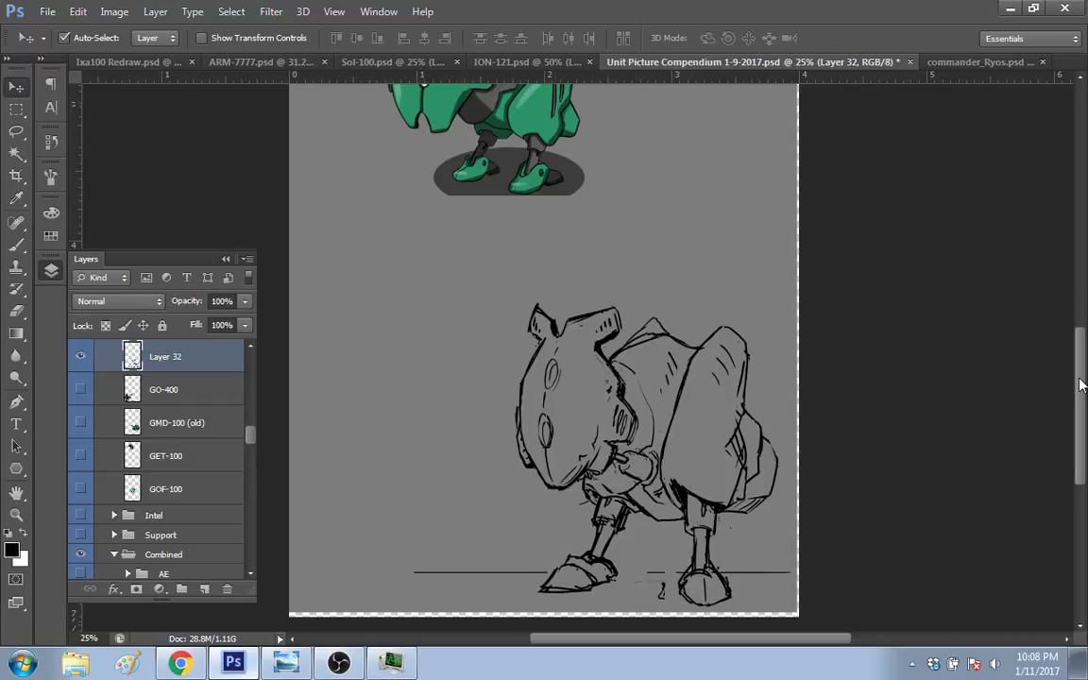
scroll(1077, 382, "up", 2)
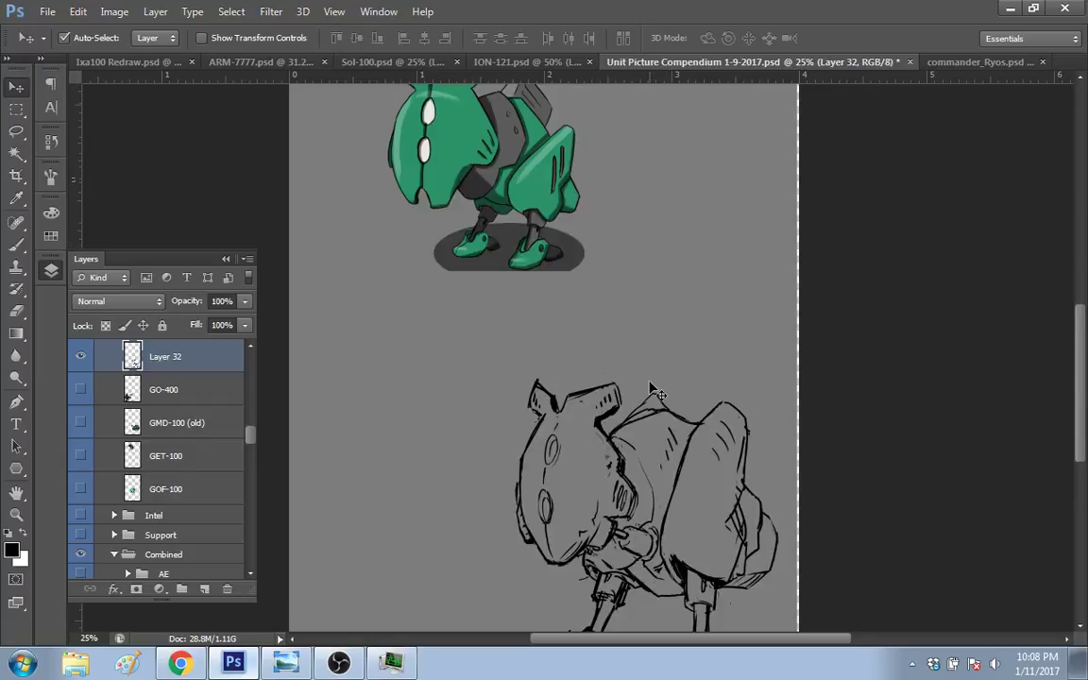
Step: Draw the lower edge of a cannon barrel slanting from above the head down to the far shoulder, redoing unsatisfactory strokes
key("b")
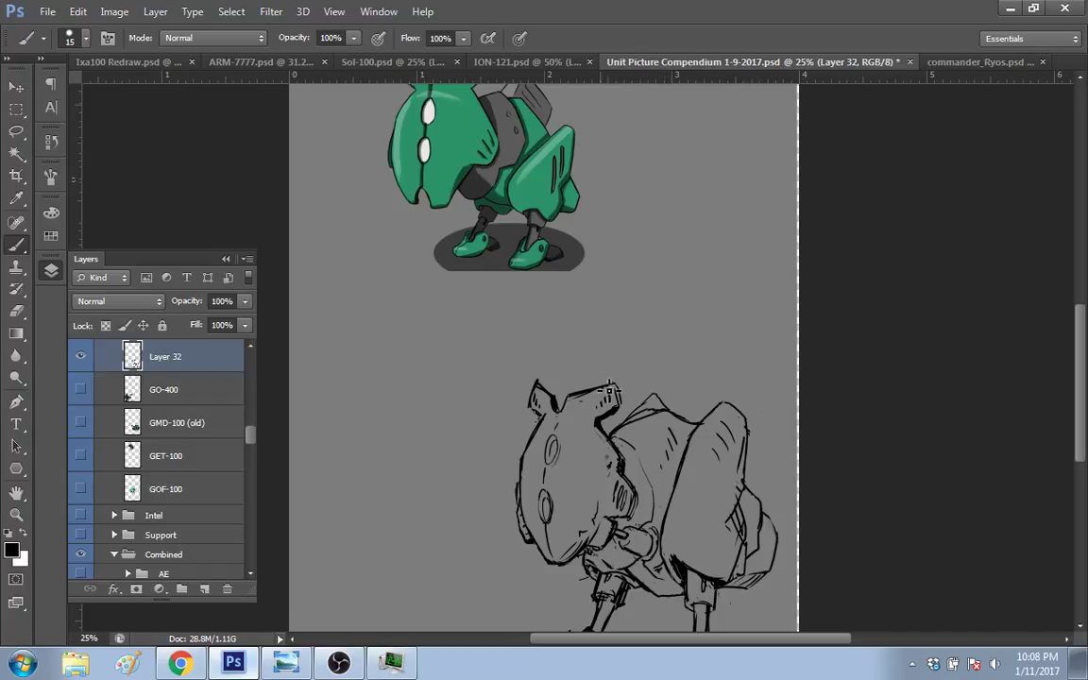
left_click_drag(511, 342, 652, 405)
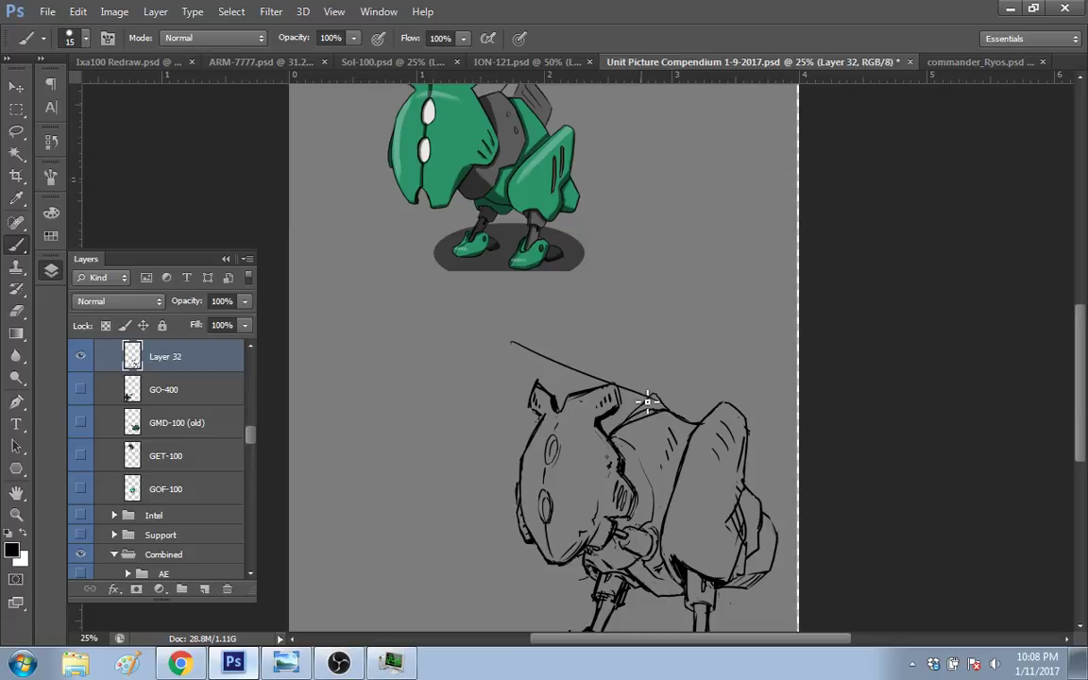
key("ctrl+z")
left_click_drag(461, 308, 597, 366)
key("ctrl+z")
left_click_drag(529, 341, 644, 400)
key("ctrl+z")
left_click_drag(537, 341, 666, 408)
key("ctrl+z")
left_click_drag(537, 341, 678, 417)
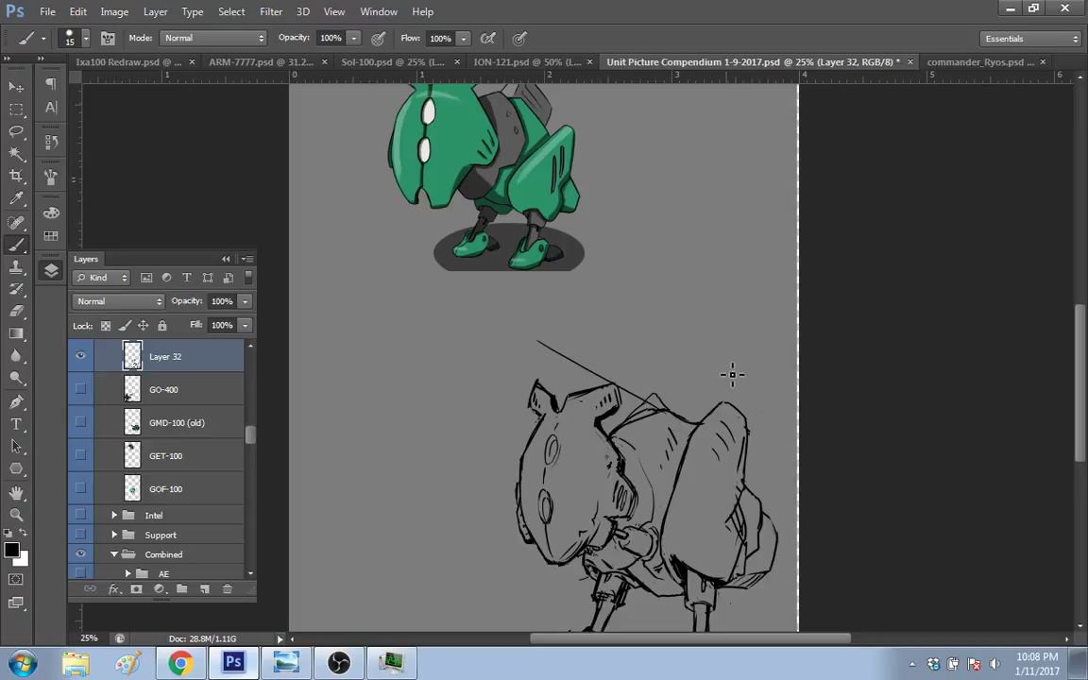
Step: Sketch the cannon's flared muzzle, its parallel upper barrel edge and a rough housing outline over the near shoulder
mouse_move(552, 344)
left_mouse_down()
mouse_move(574, 320)
mouse_move(550, 364)
left_mouse_up()
left_click_drag(535, 345, 687, 337)
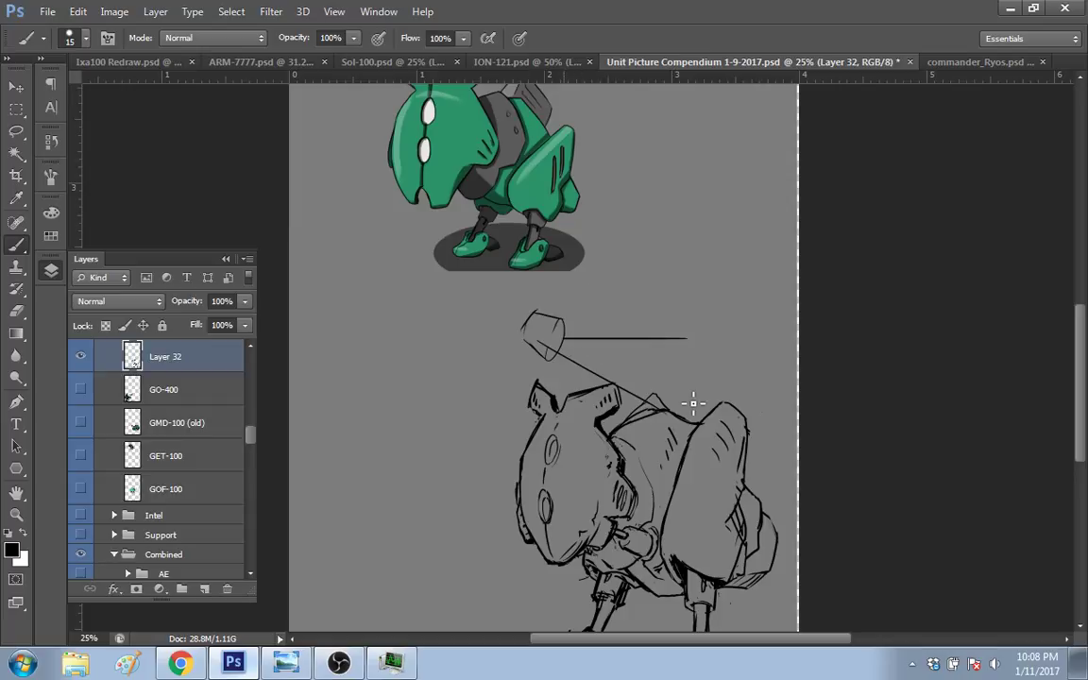
key("ctrl+z")
left_click_drag(565, 326, 660, 394)
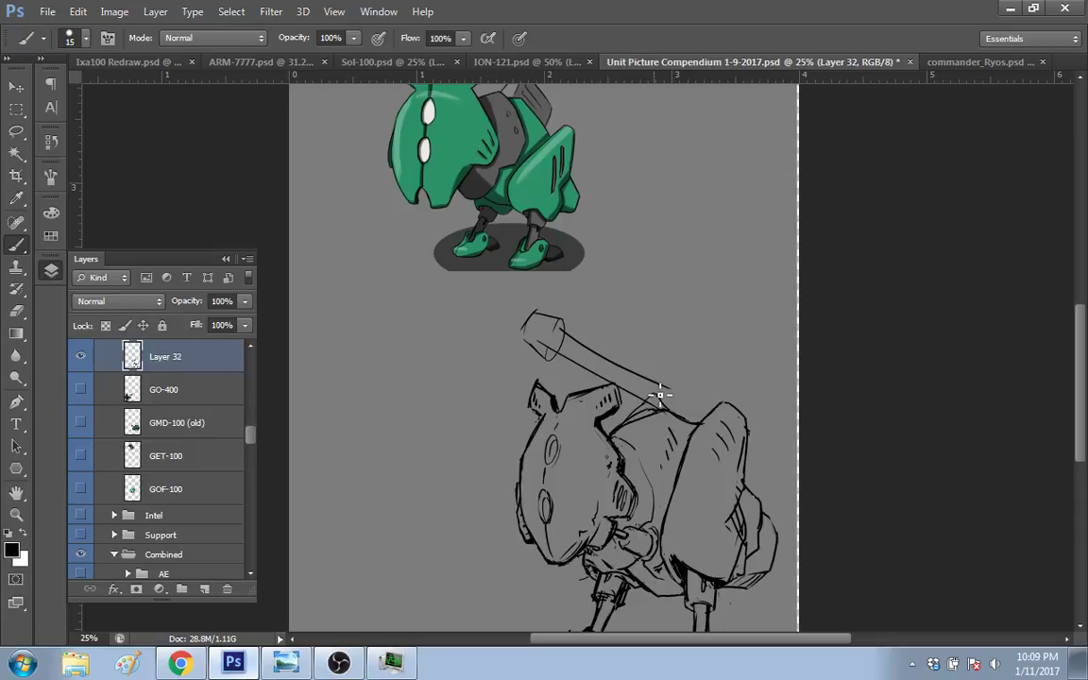
key("ctrl+z")
left_click_drag(571, 338, 672, 399)
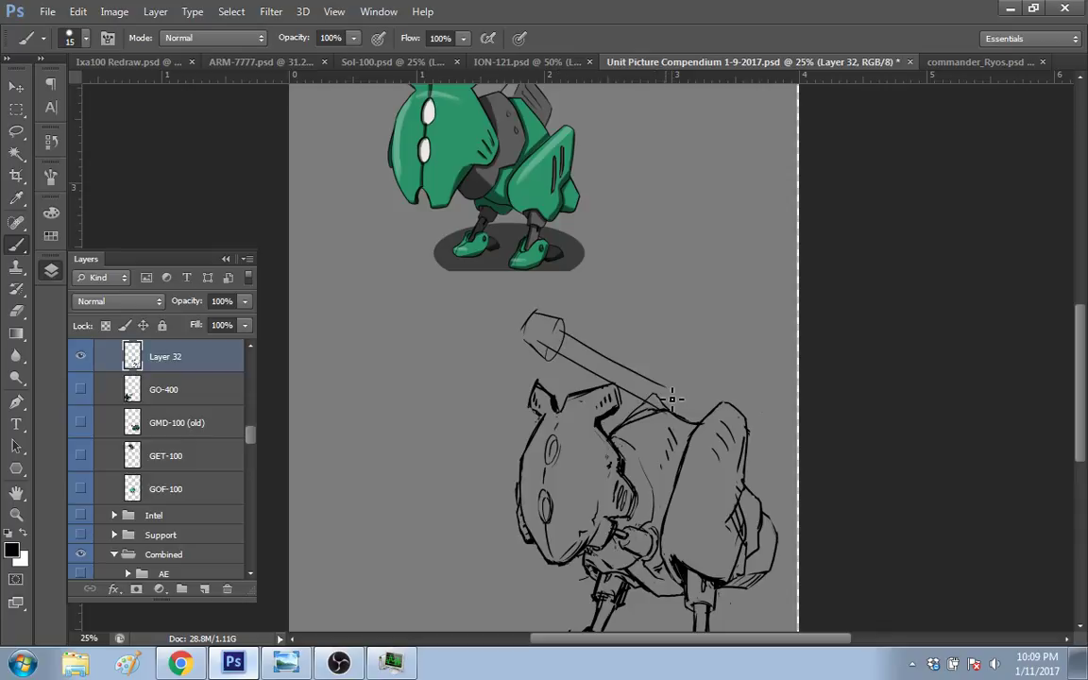
key("ctrl+z")
mouse_move(567, 335)
left_mouse_down()
mouse_move(661, 387)
mouse_move(730, 391)
mouse_move(761, 421)
mouse_move(766, 455)
left_mouse_up()
Step: Switch to Chrome, skip the YouTube videos ahead to "We Are The Crystal Gems", and switch back to Photoshop
key("alt+Tab")
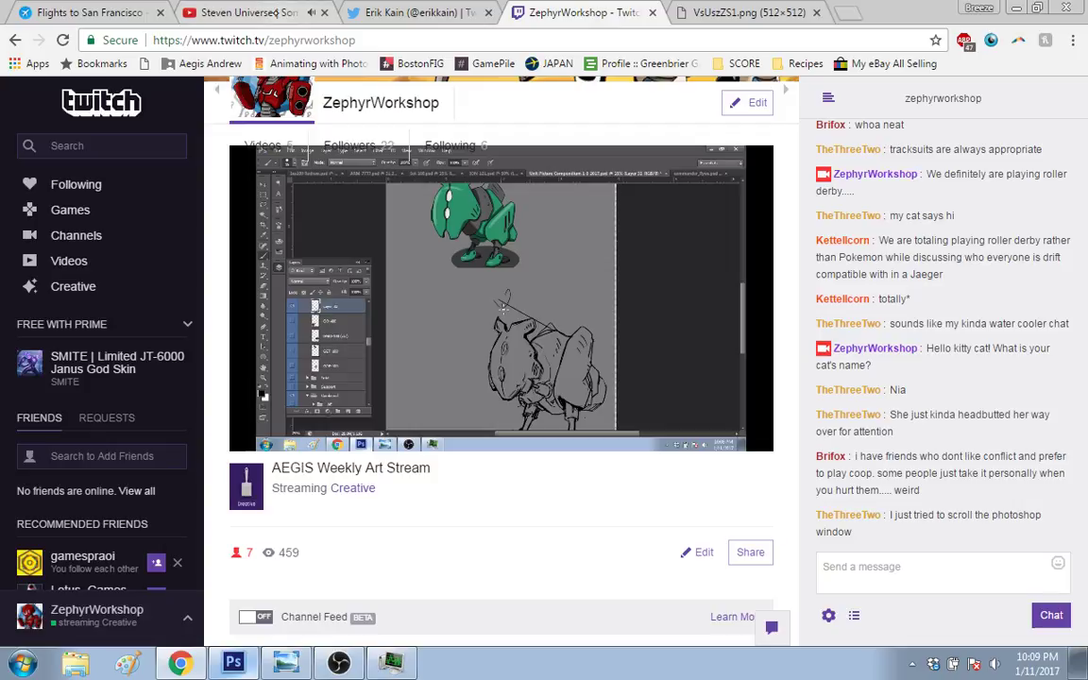
key("ctrl+2")
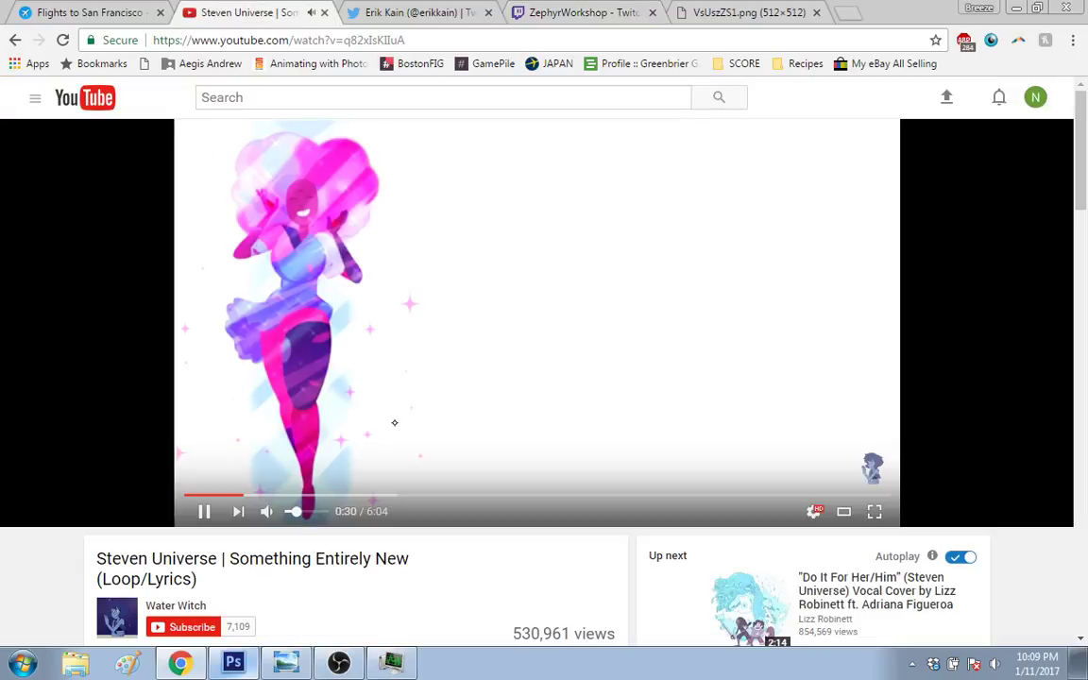
mouse_move(238, 511)
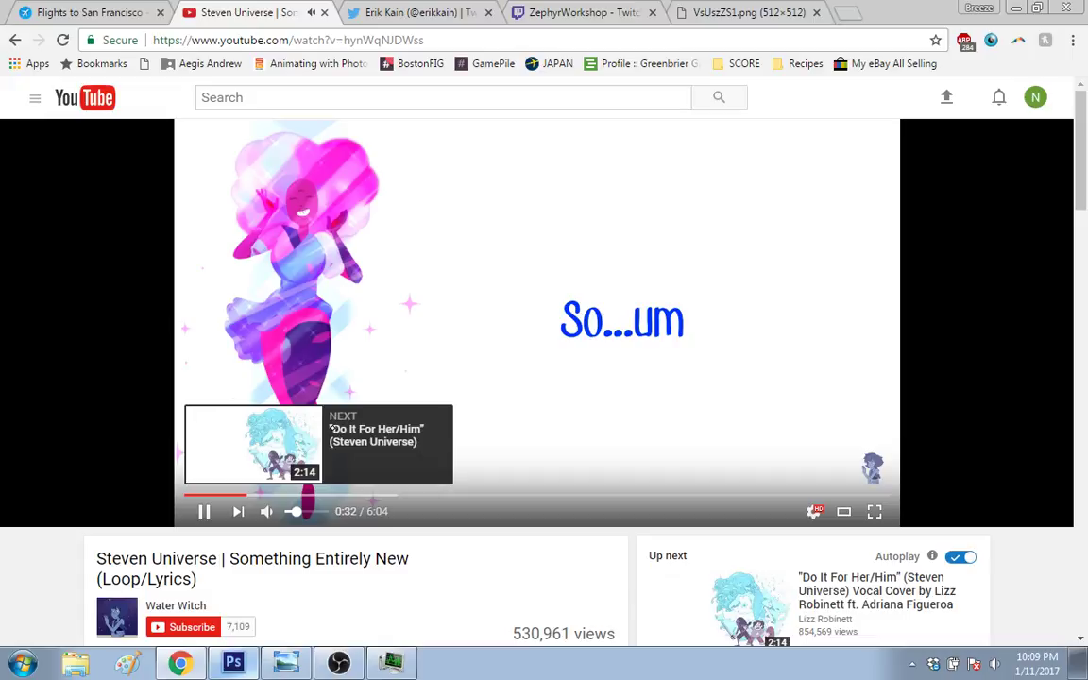
left_click(333, 430)
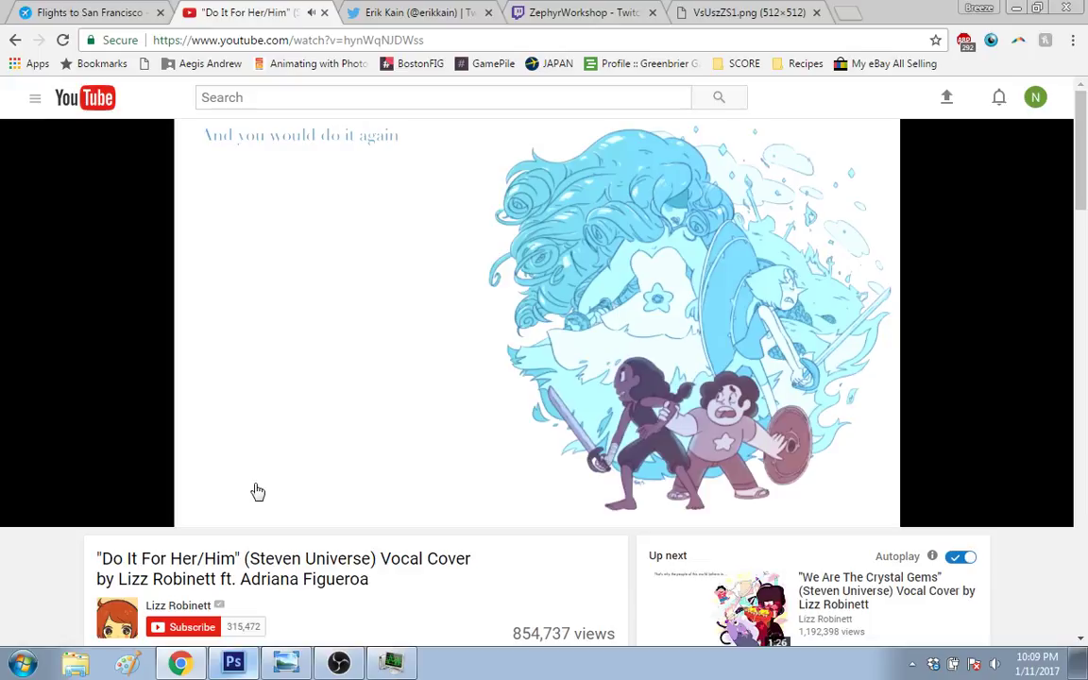
left_click(238, 511)
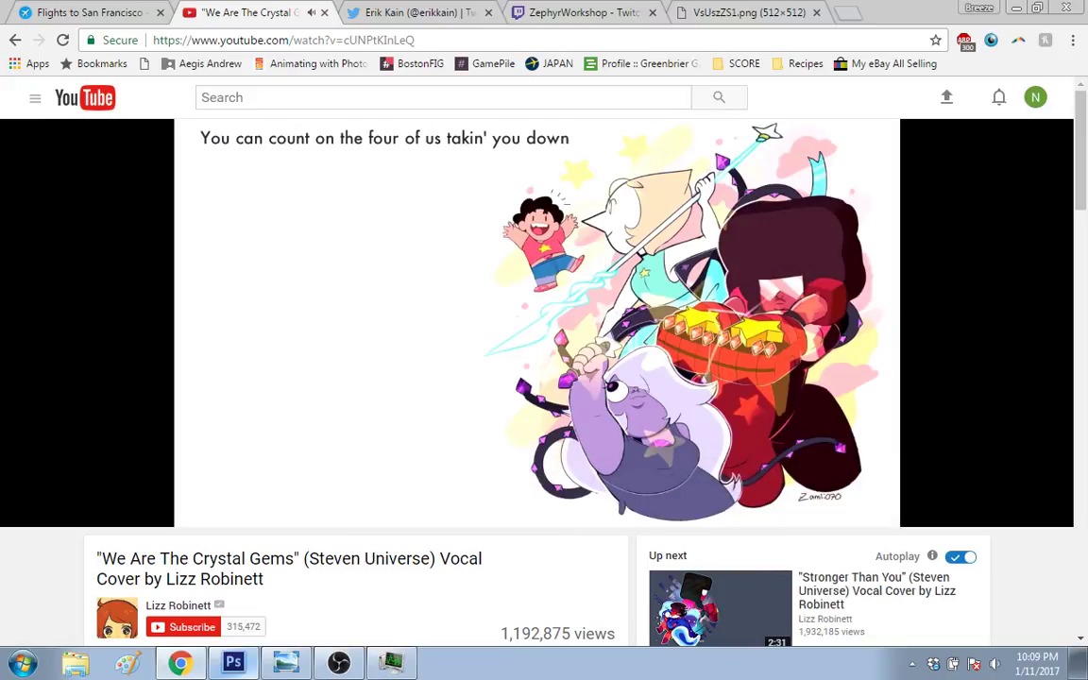
key("alt+Tab")
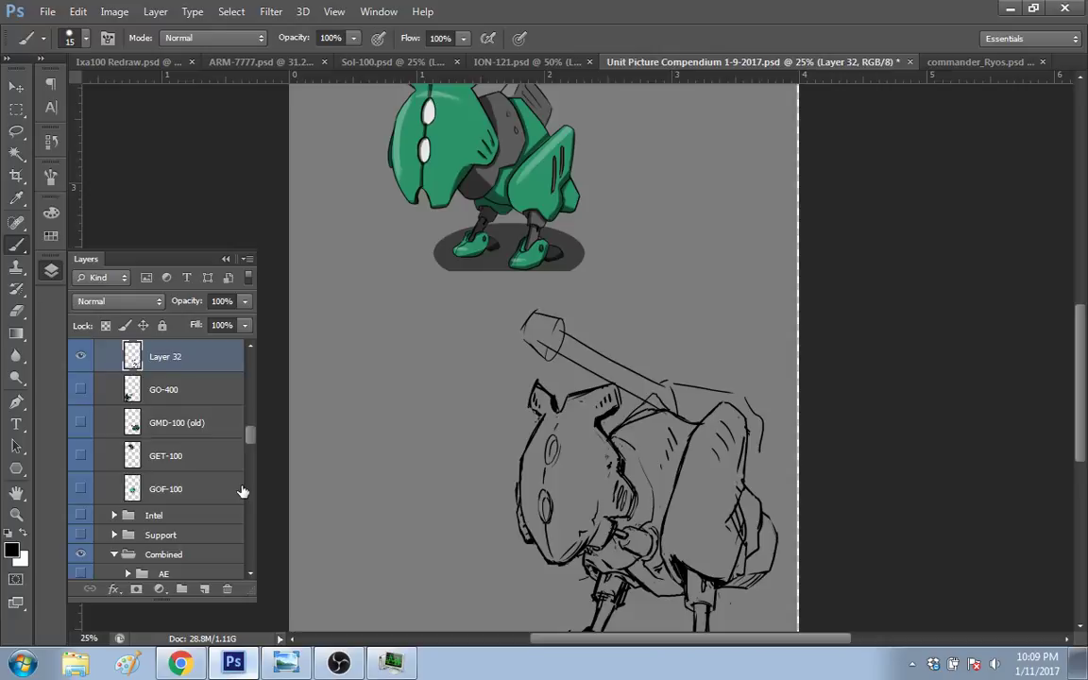
Step: Move the robot sketch with its cannon slightly left on the page
key("v")
left_click_drag(599, 430, 571, 423)
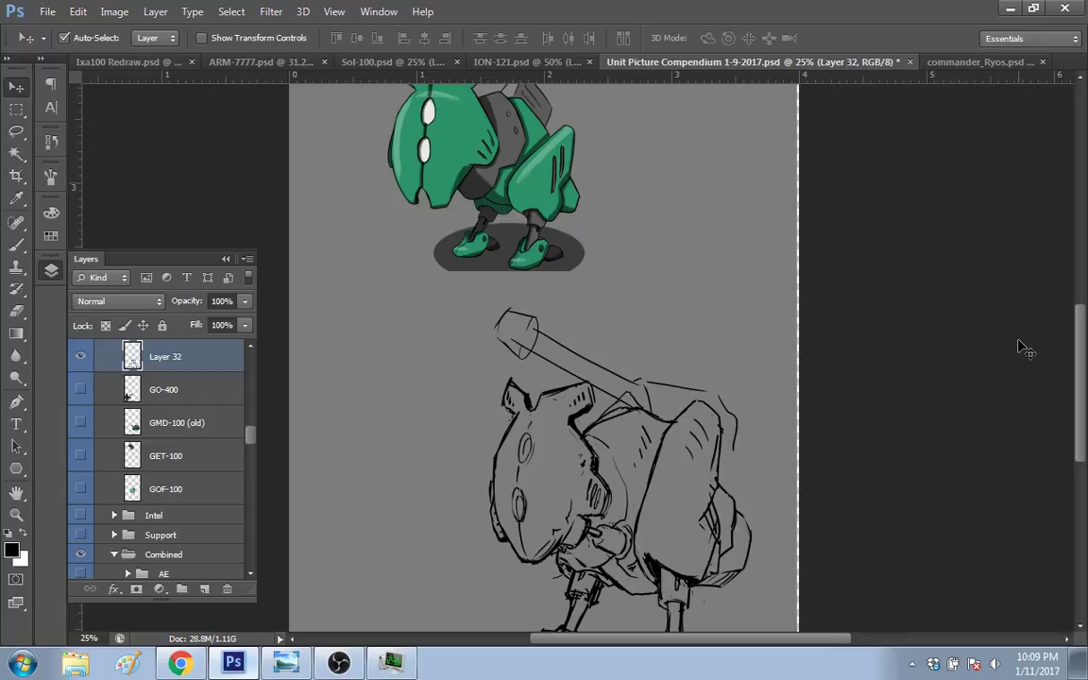
scroll(1025, 348, "down", 2)
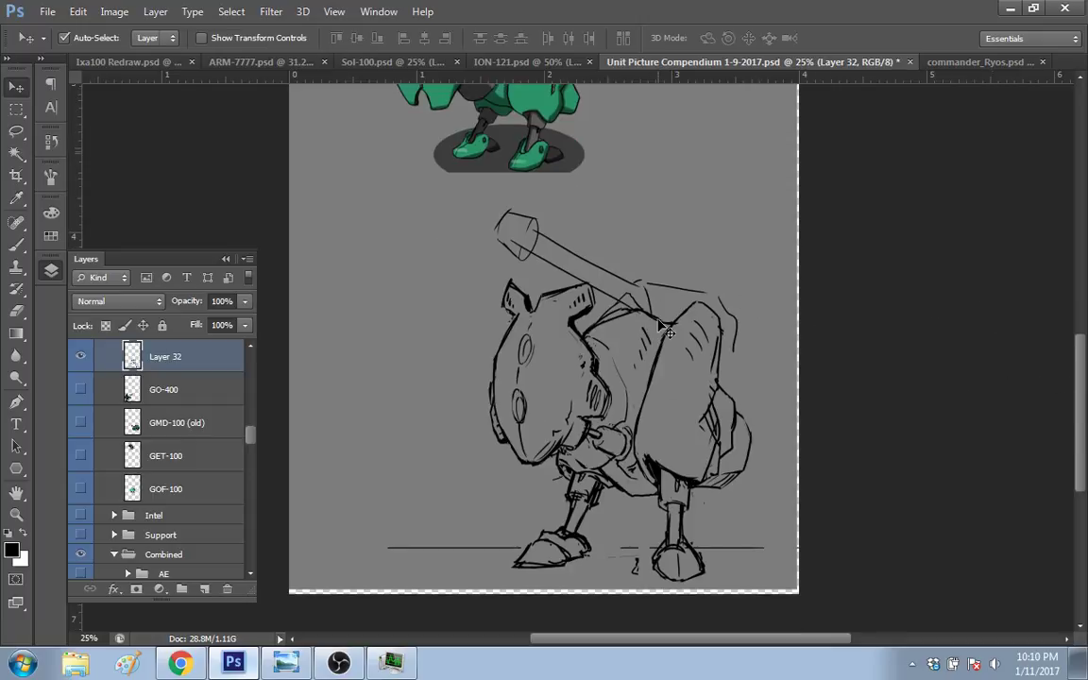
Step: Refine the cannon housing's rear and front contours and erase the overlapping lines where the barrel meets the far shoulder
key("b")
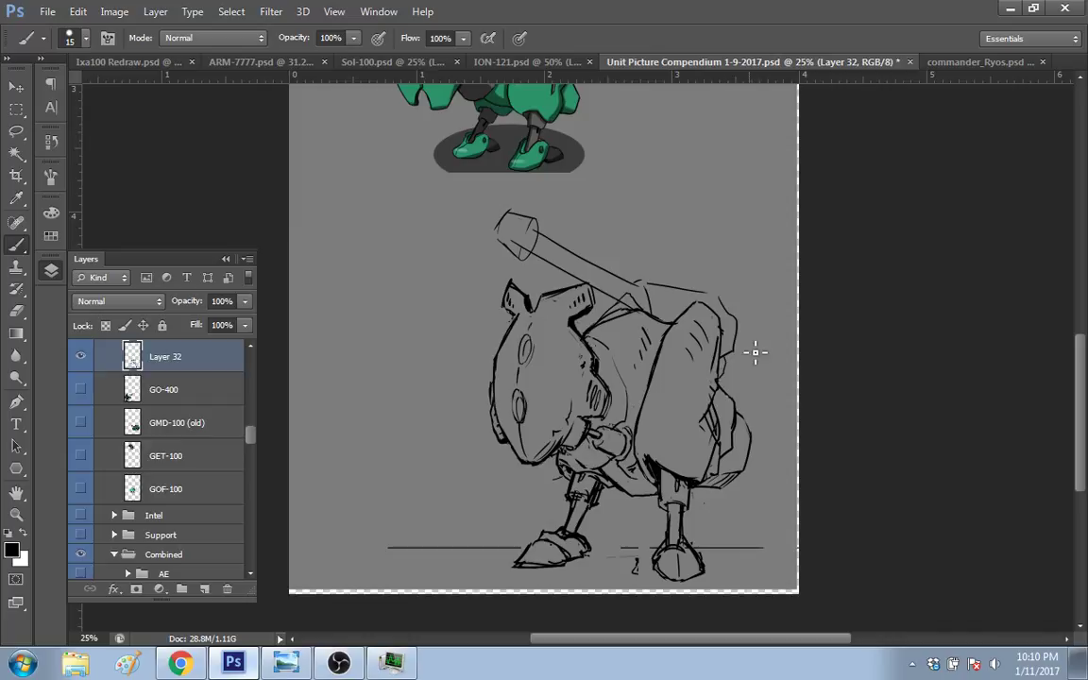
key("e")
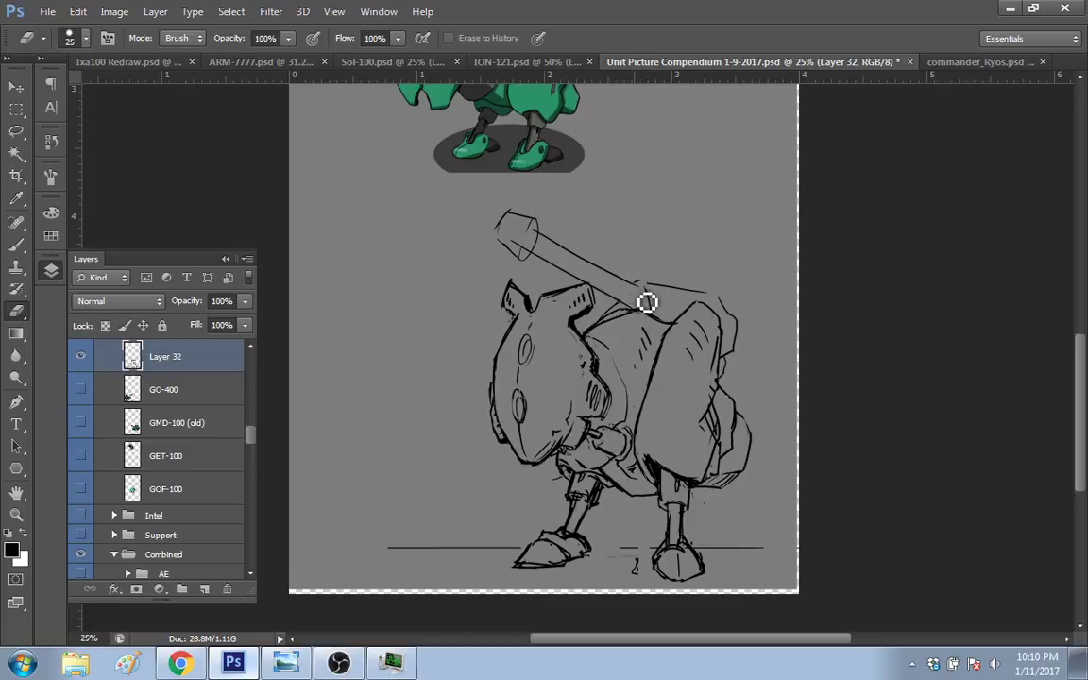
key("b")
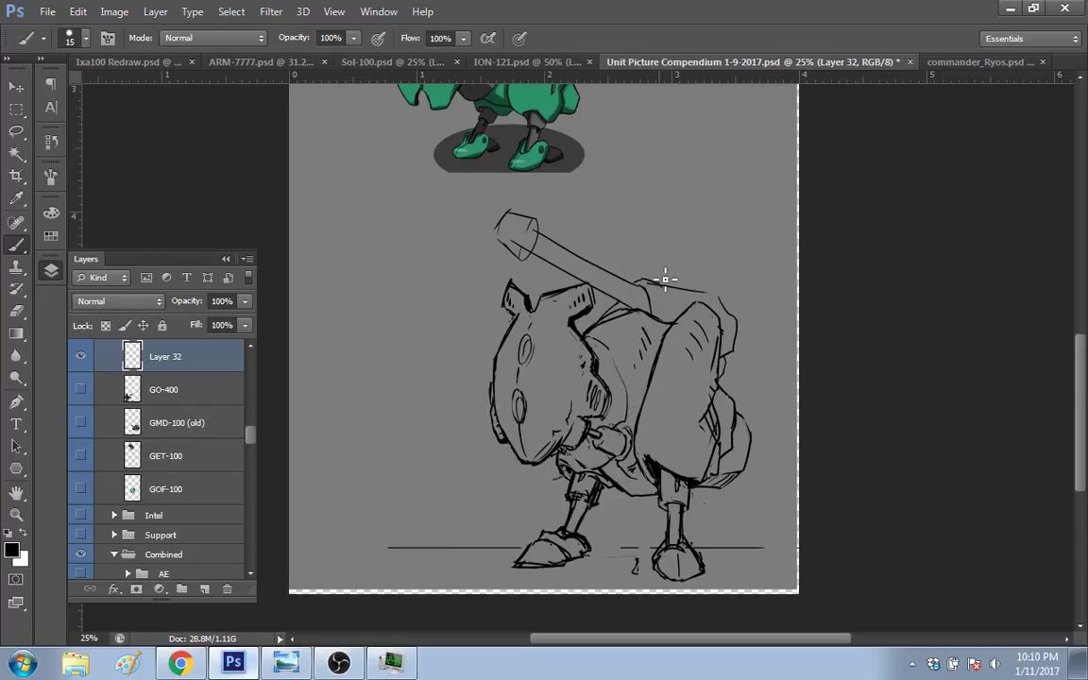
key("e")
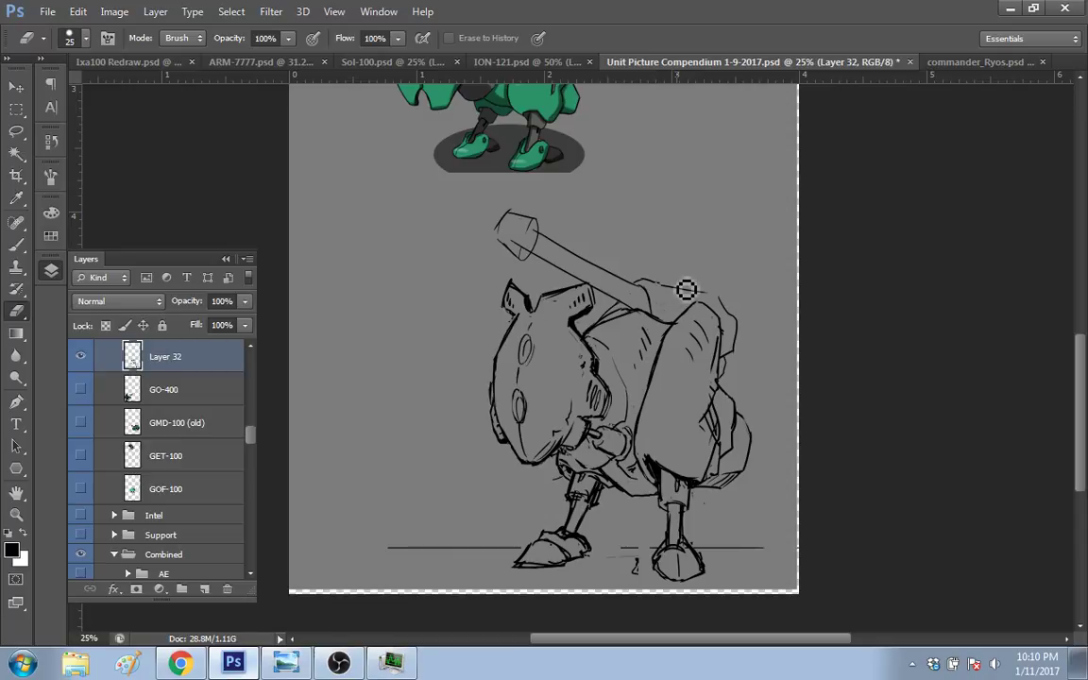
key("b")
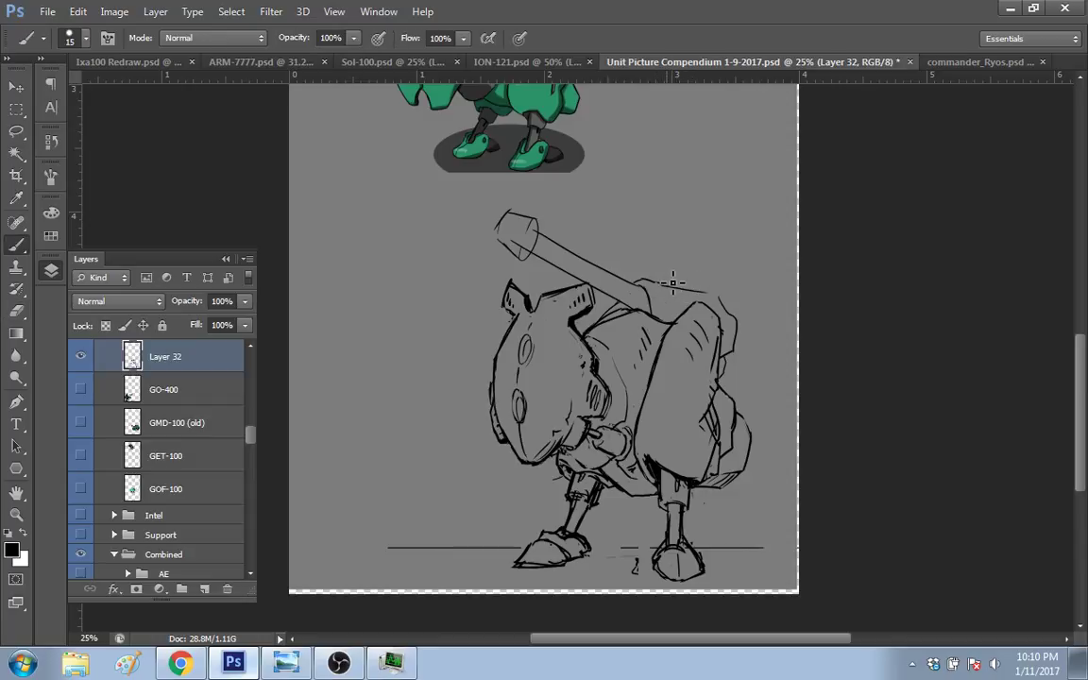
Step: Rework the cannon housing's upper contour into a continuous line over the near shoulder, undoing unsatisfactory strokes
mouse_move(665, 289)
left_mouse_down()
mouse_move(710, 298)
mouse_move(728, 325)
left_mouse_up()
key("ctrl+z")
key("ctrl+z")
key("ctrl+z")
key("ctrl+z")
key("ctrl+z")
key("ctrl+z")
key("ctrl+z")
key("ctrl+z")
key("ctrl+z")
key("ctrl+z")
key("ctrl+z")
key("ctrl+z")
key("ctrl+z")
key("ctrl+z")
key("ctrl+z")
key("ctrl+z")
key("ctrl+z")
key("ctrl+z")
key("ctrl+z")
key("ctrl+z")
key("ctrl+z")
key("e")
key("ctrl+z")
key("ctrl+z")
key("ctrl+z")
key("ctrl+z")
key("ctrl+z")
key("ctrl+z")
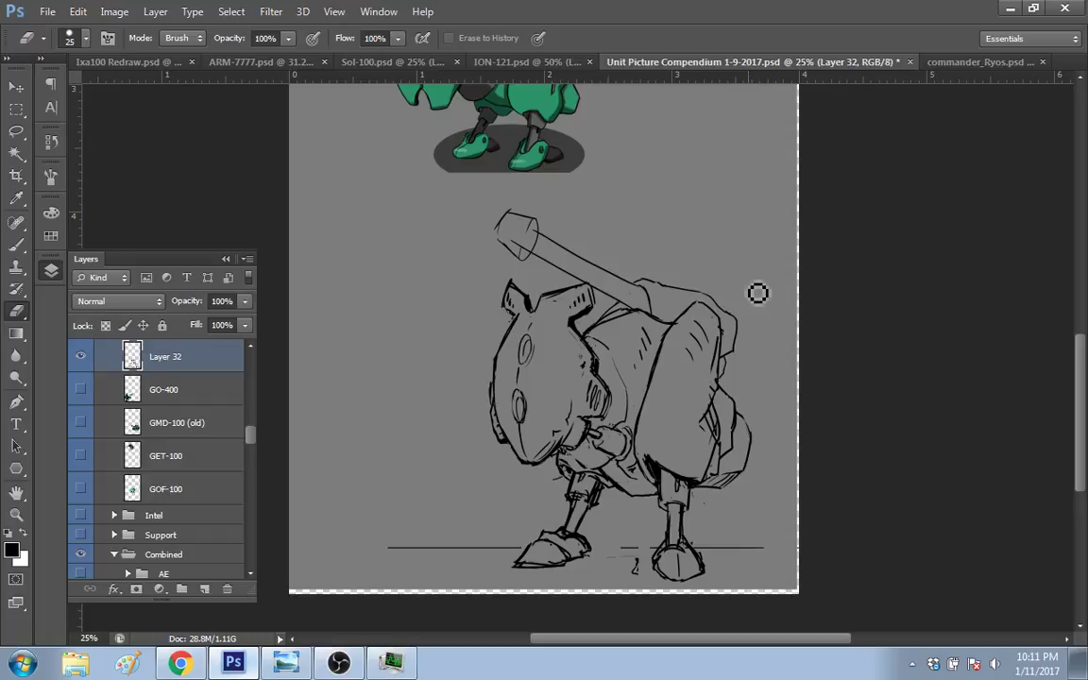
Step: Draw a small oval bore at the front of the cannon's muzzle and erase the muzzle's inner construction lines
key("b")
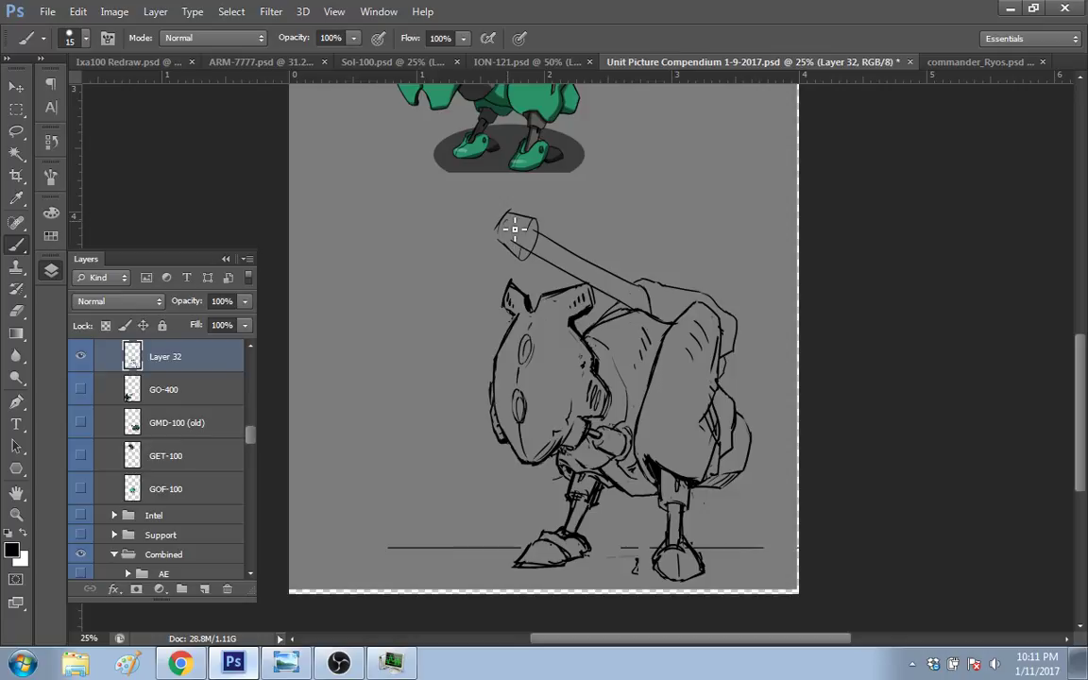
left_click_drag(497, 226, 509, 211)
key("e")
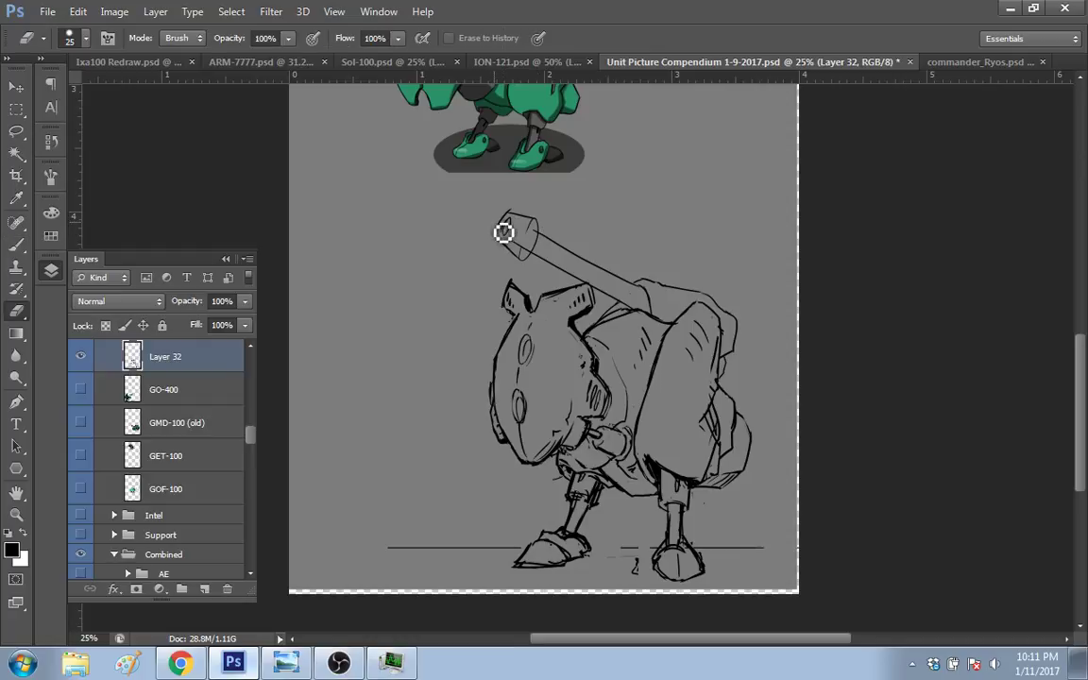
left_click_drag(526, 217, 522, 252)
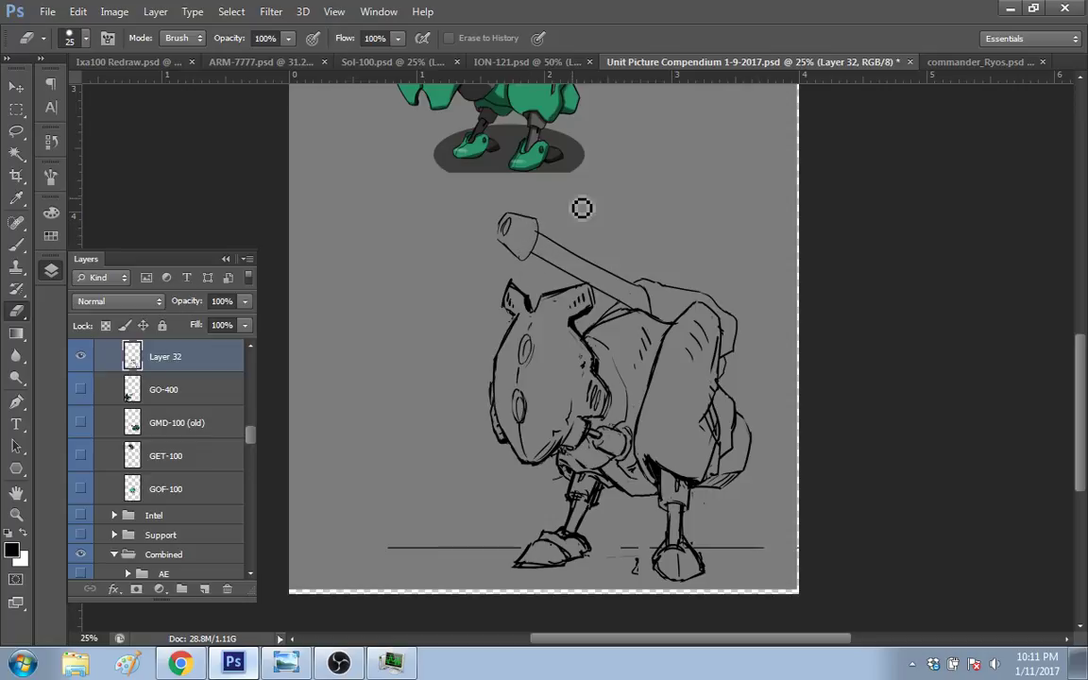
Step: Lasso the cannon's muzzle, widen it slightly with Free Transform and nudge it left
key("l")
mouse_move(543, 227)
left_mouse_down()
mouse_move(511, 203)
mouse_move(489, 215)
mouse_move(487, 240)
mouse_move(549, 250)
mouse_move(512, 268)
left_mouse_up()
key("ctrl+t")
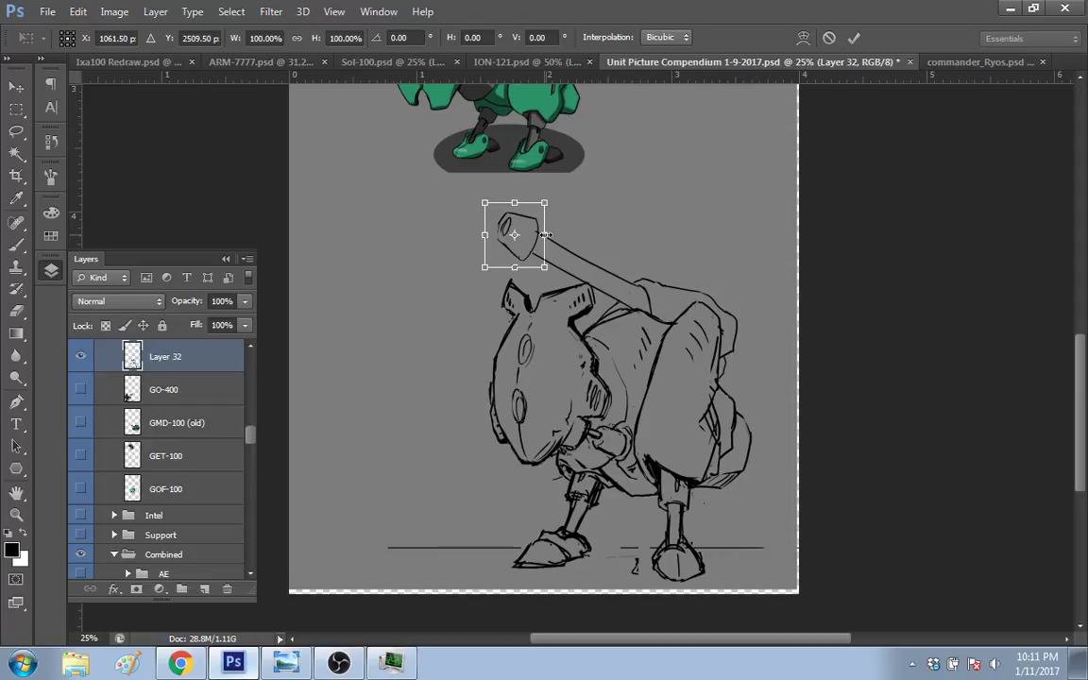
key("Return")
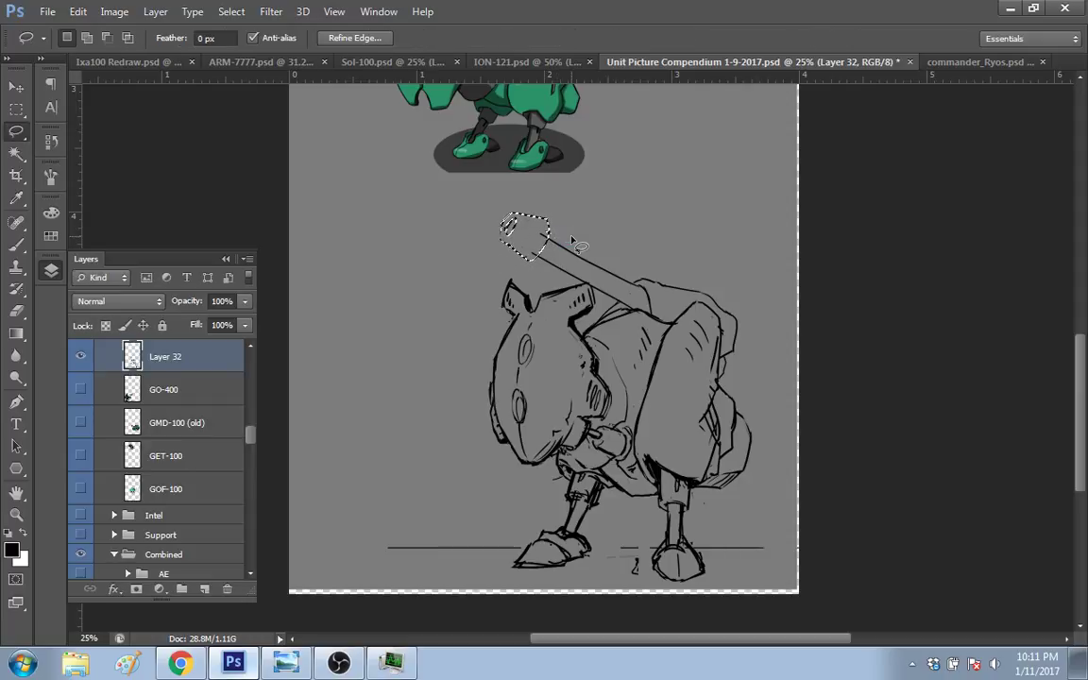
key("shift+Left")
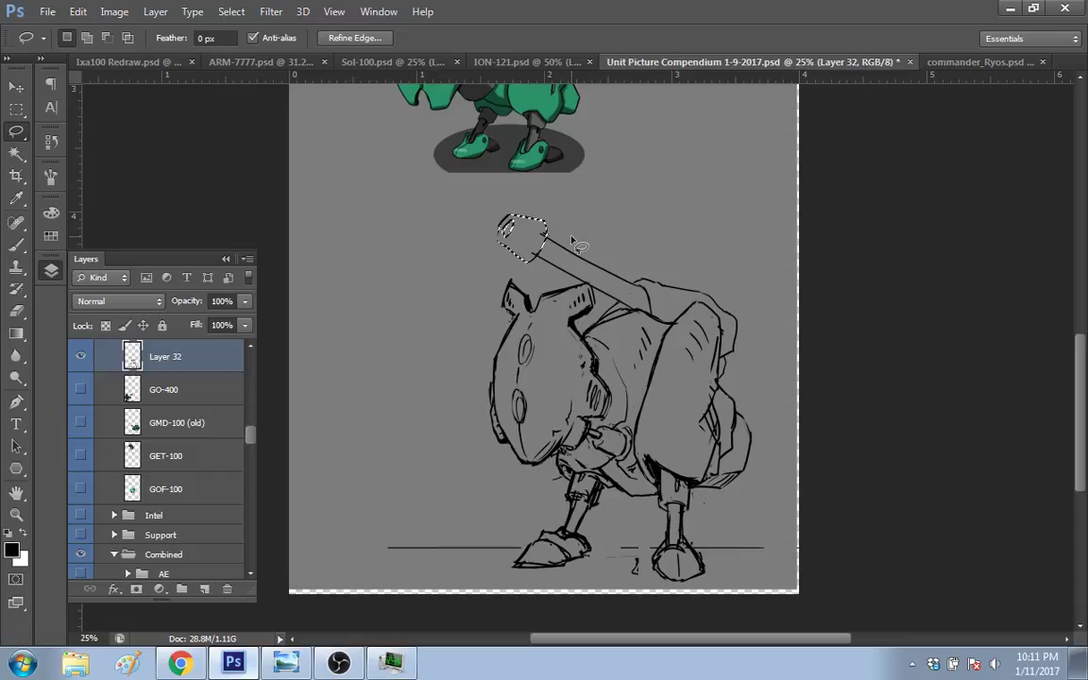
Step: Deselect the muzzle, clean up its outline and redraw its rear edge where it meets the cannon barrel
key("m")
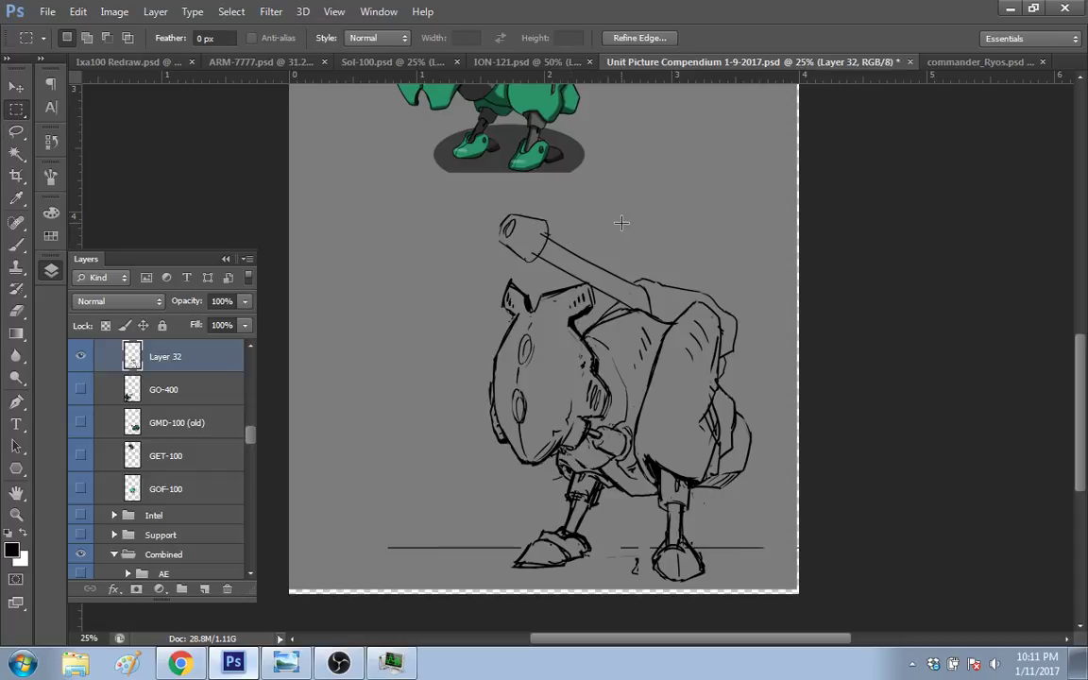
key("e")
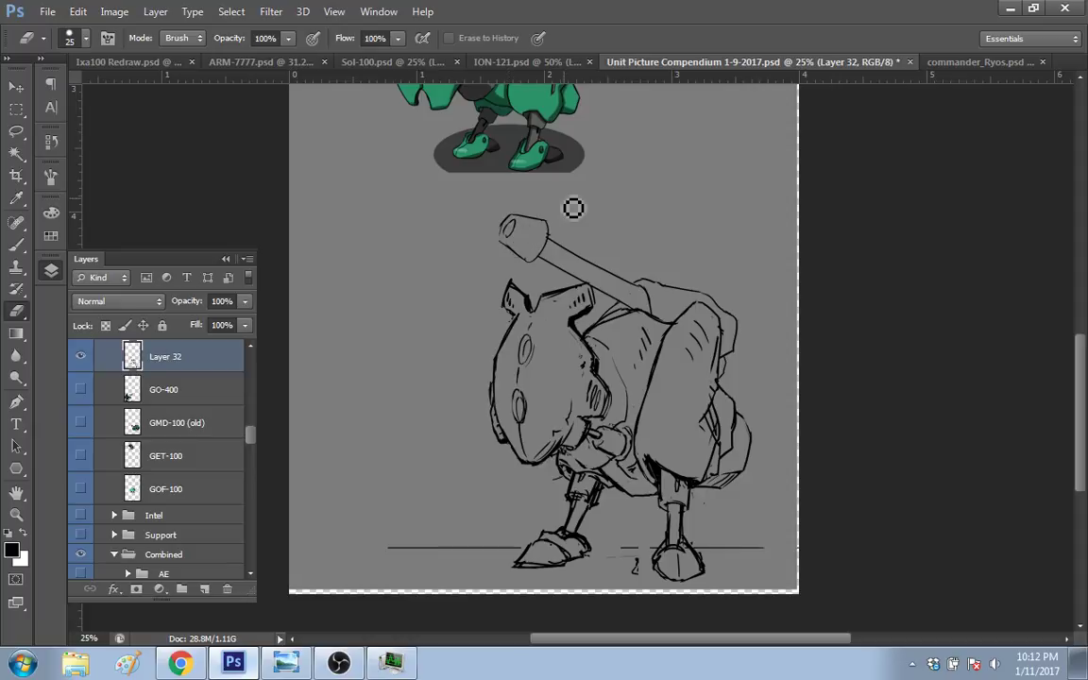
key("b")
mouse_move(504, 223)
left_mouse_down()
mouse_move(511, 236)
mouse_move(518, 224)
left_mouse_up()
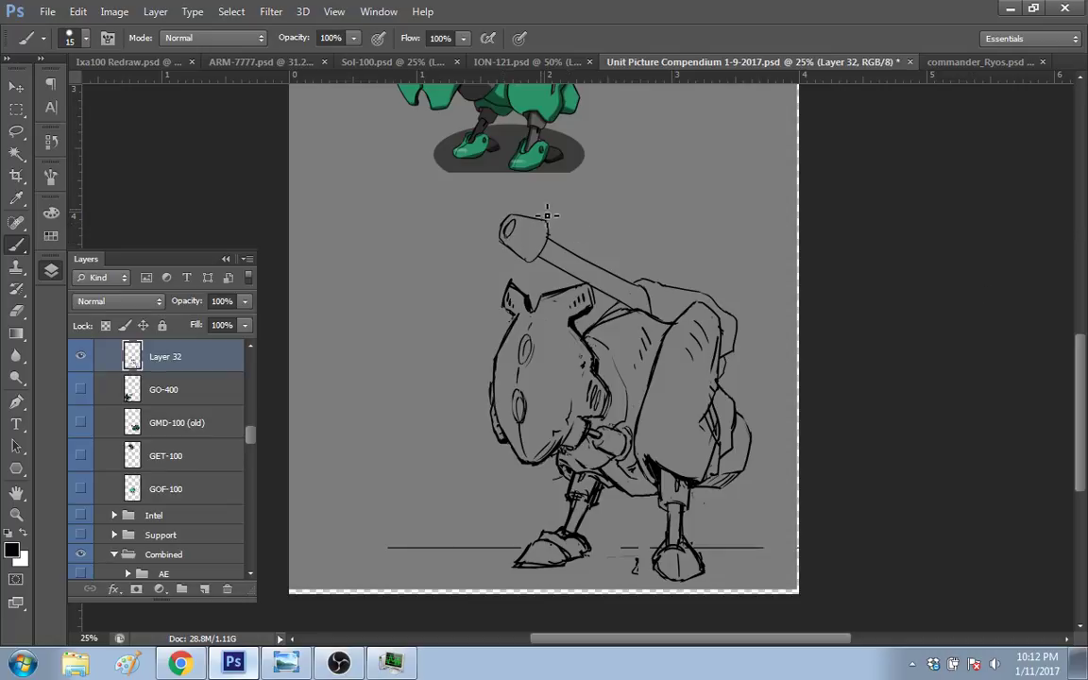
key("e")
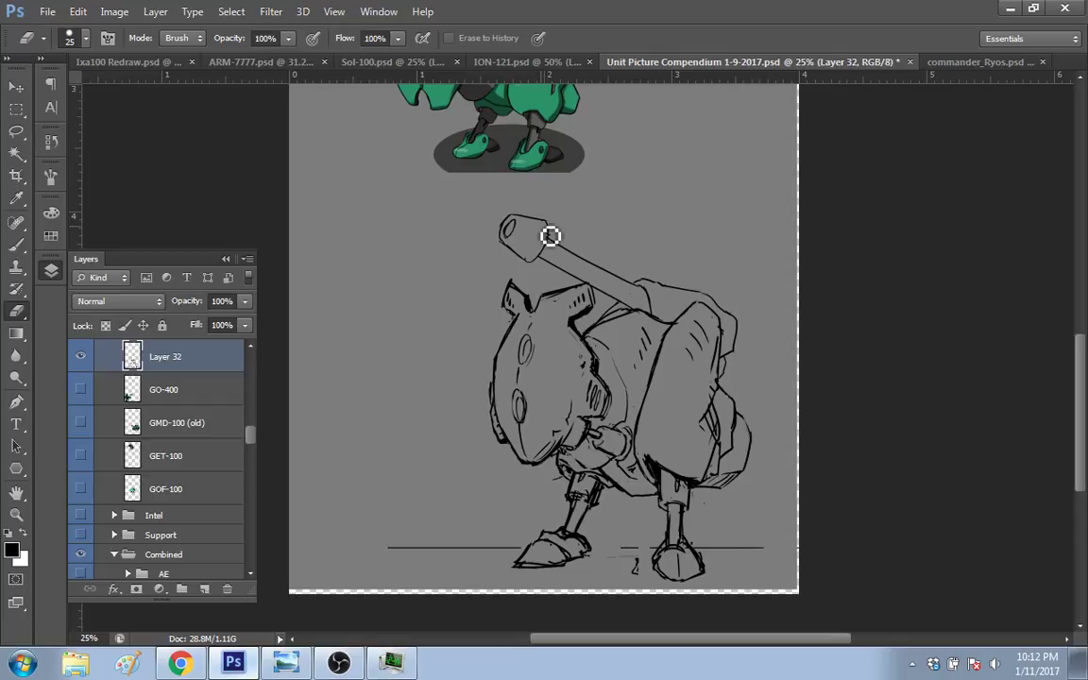
key("b")
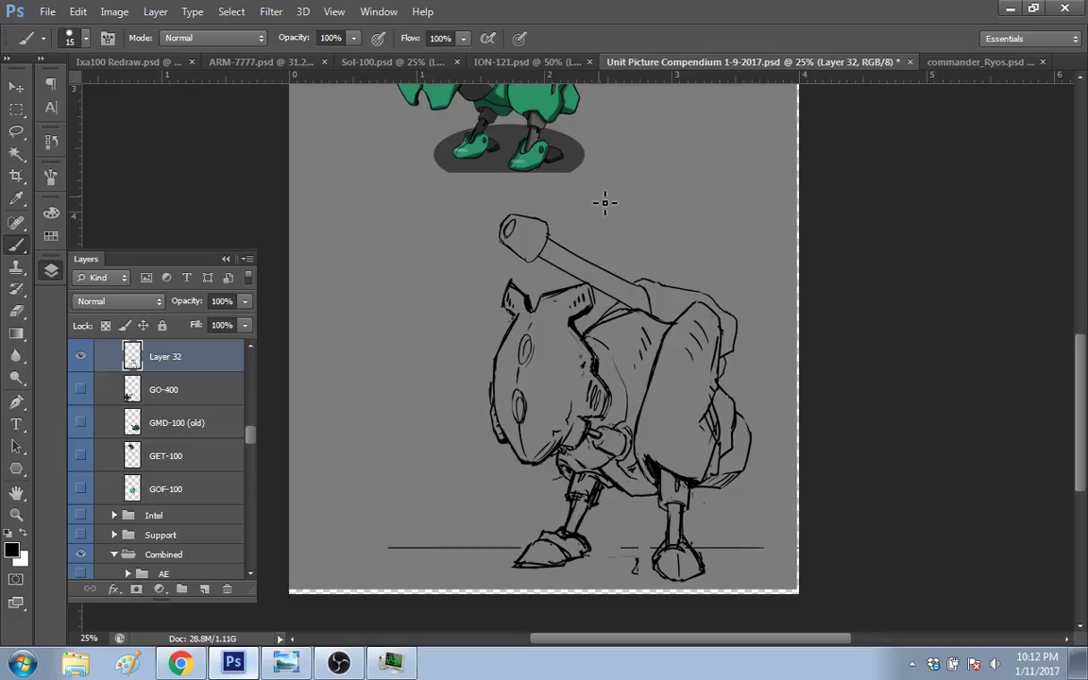
Step: Lasso the muzzle's rear edge, widen it to about 123% with Free Transform, and deselect
key("l")
mouse_move(532, 263)
left_mouse_down()
mouse_move(550, 227)
mouse_move(558, 245)
mouse_move(534, 260)
mouse_move(564, 233)
left_mouse_up()
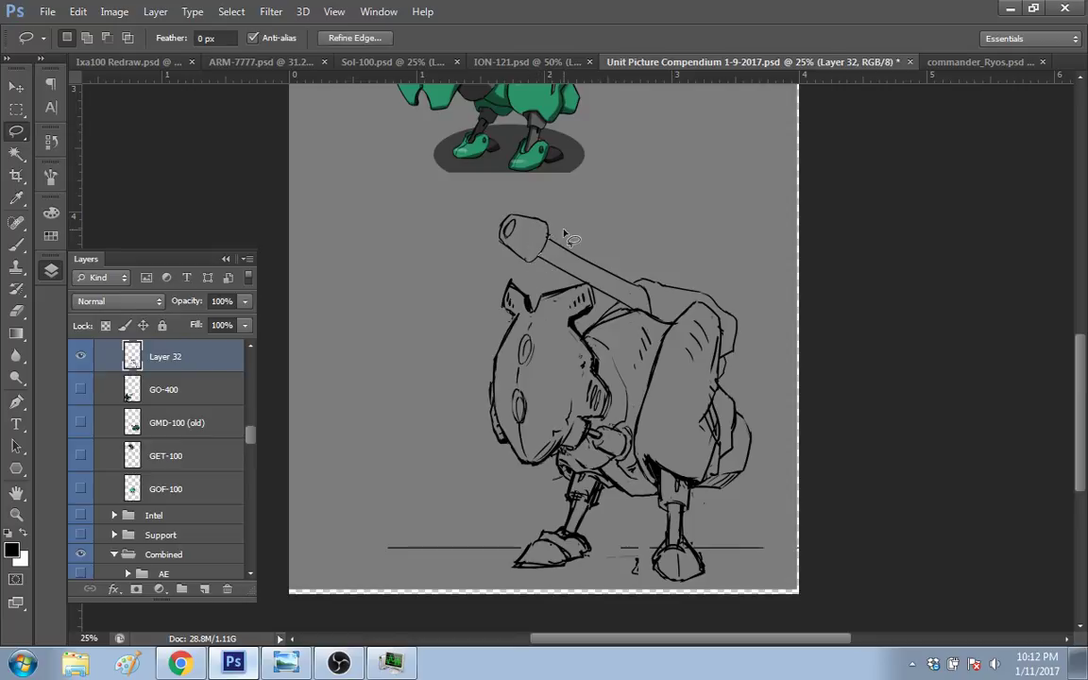
key("ctrl")
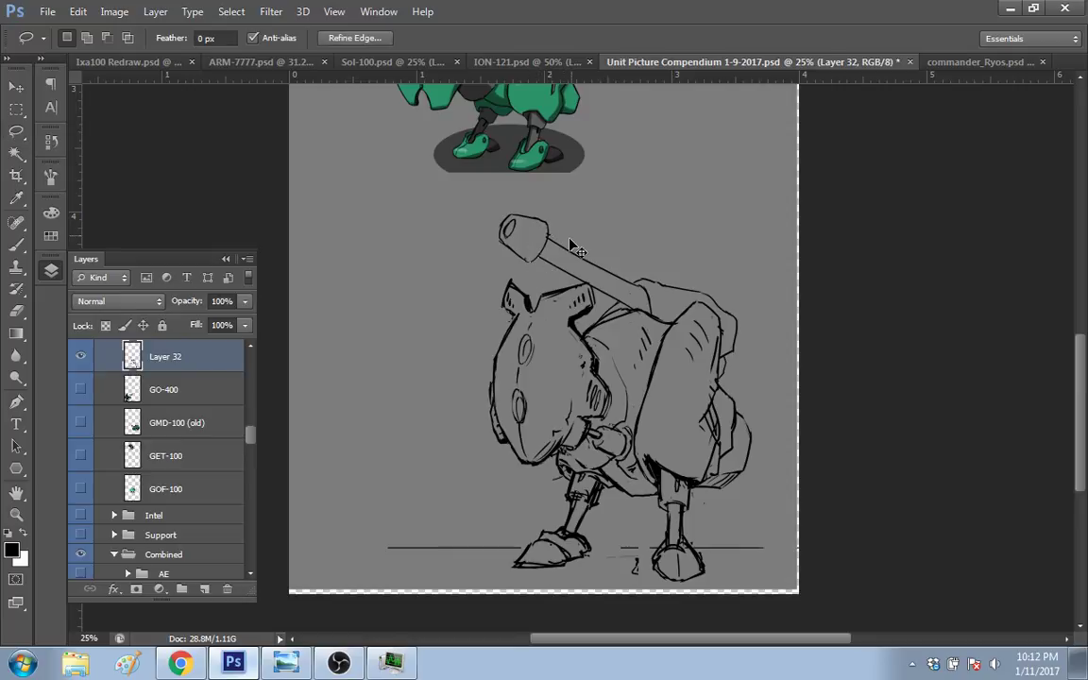
key("ctrl+t")
left_click_drag(558, 246, 566, 247)
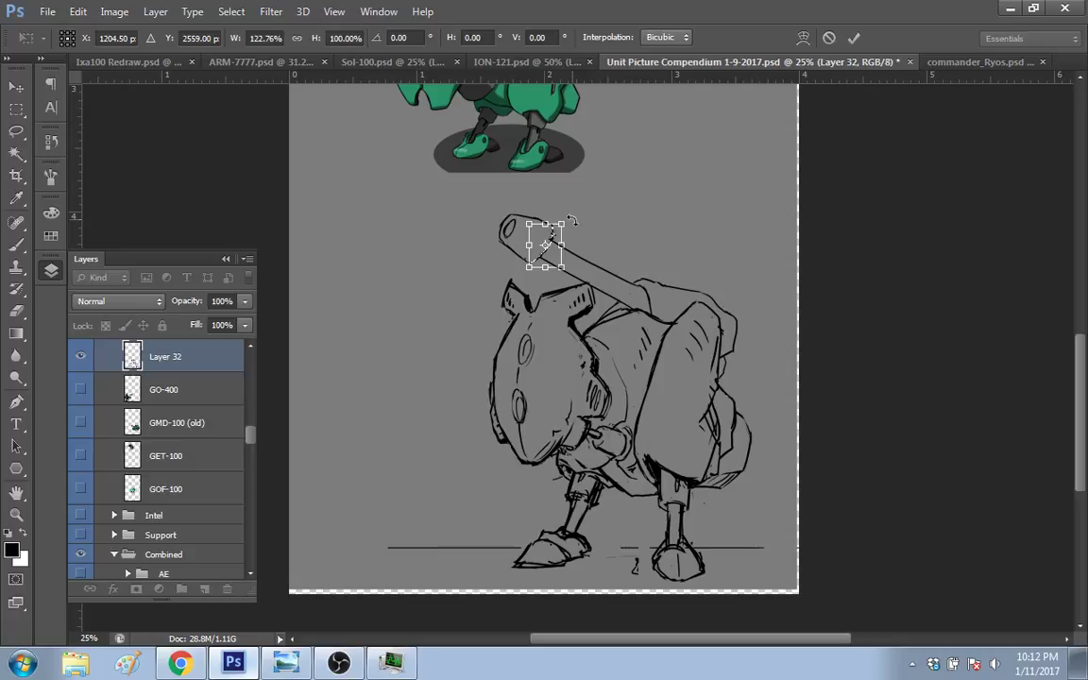
key("Return")
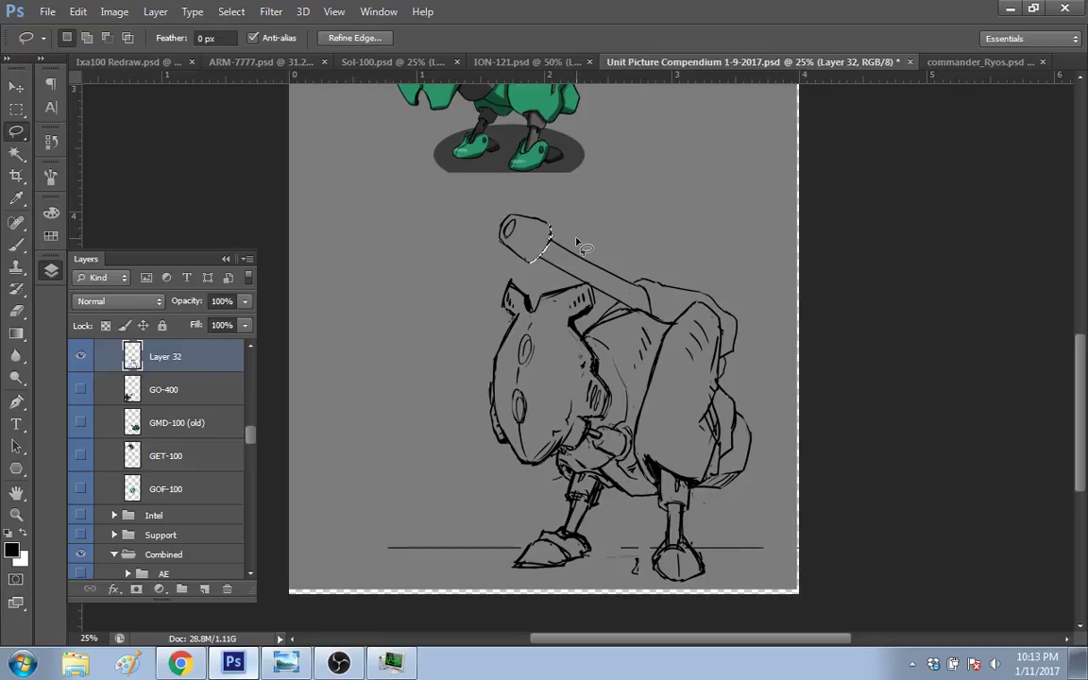
key("m")
key("ctrl+d")
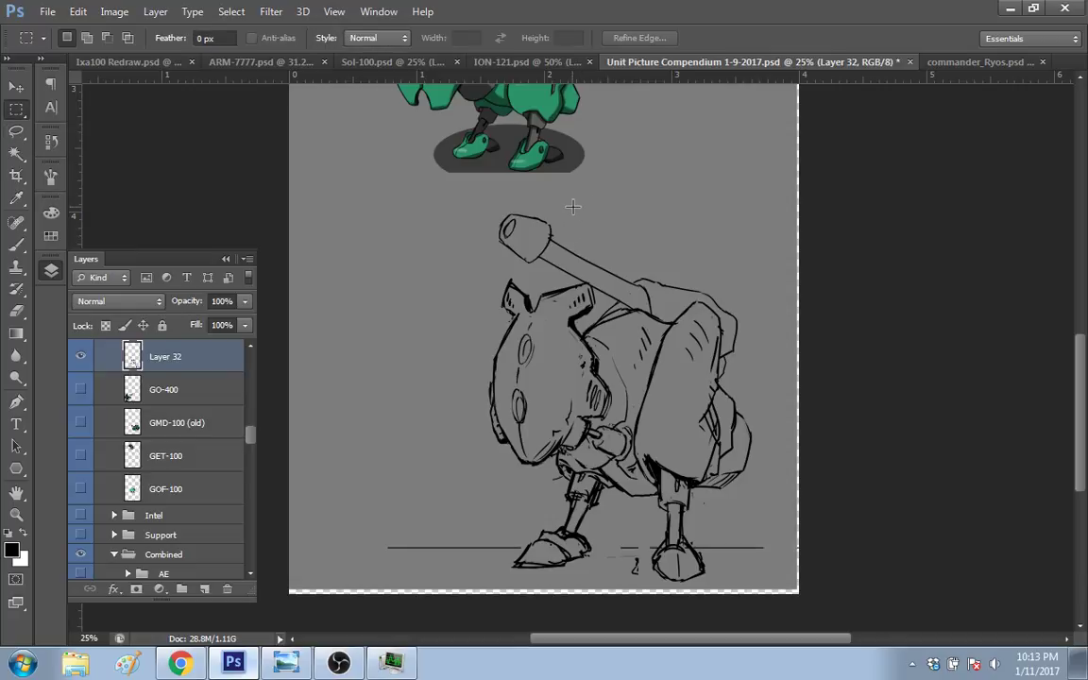
Step: Erase the oval bore from the cannon's muzzle and save the document
key("e")
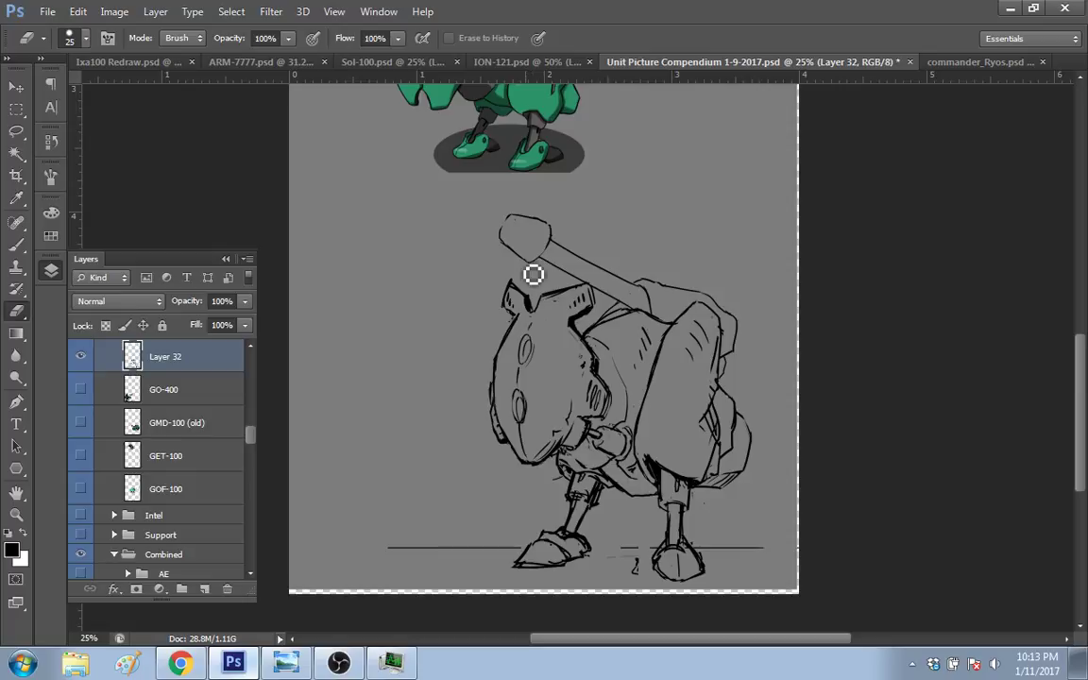
key("b")
key("ctrl+s")
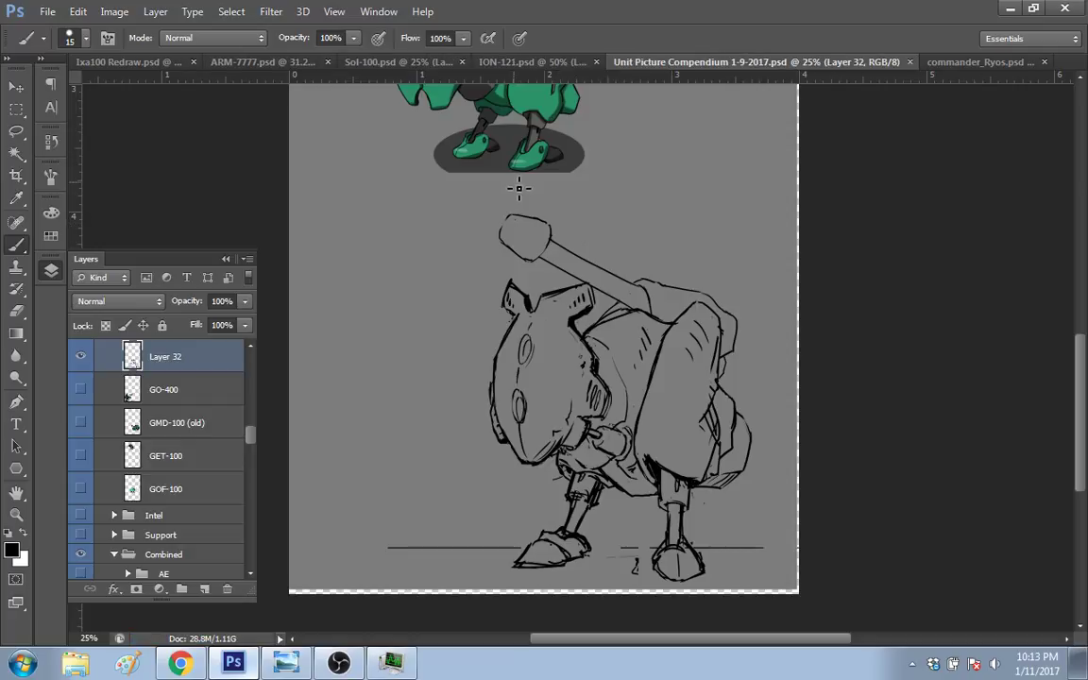
Step: Sketch a new, larger slanted oval bore with a rim line at the muzzle's front end
left_click(543, 259)
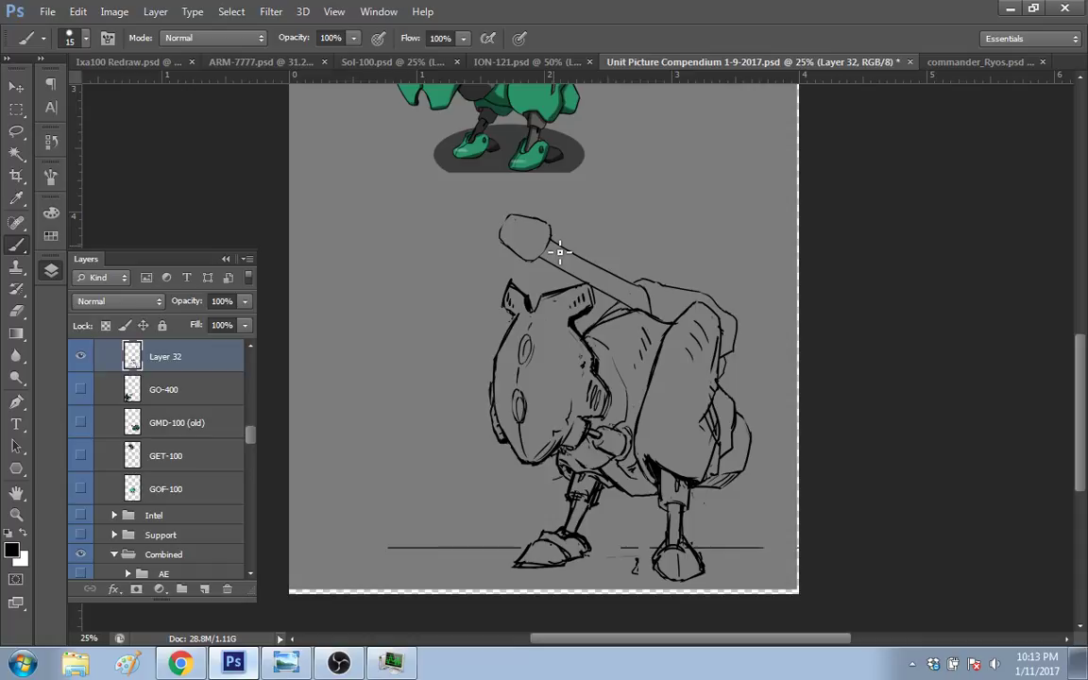
left_click_drag(510, 218, 490, 232)
left_click_drag(534, 225, 550, 229)
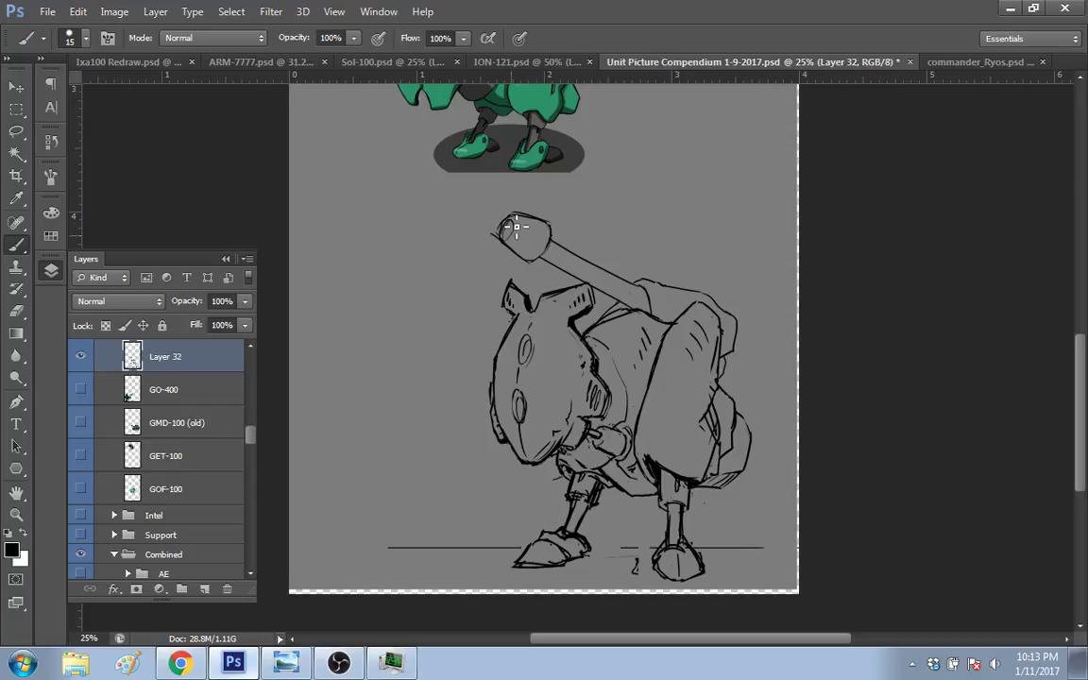
mouse_move(518, 210)
left_mouse_down()
mouse_move(500, 224)
mouse_move(508, 242)
left_mouse_up()
Step: Lasso the upper oval detail on the robot's face, nudge it slightly toward the face's center, and deselect
key("l")
mouse_move(518, 324)
left_mouse_down()
mouse_move(515, 383)
mouse_move(531, 322)
mouse_move(546, 337)
mouse_move(501, 331)
left_mouse_up()
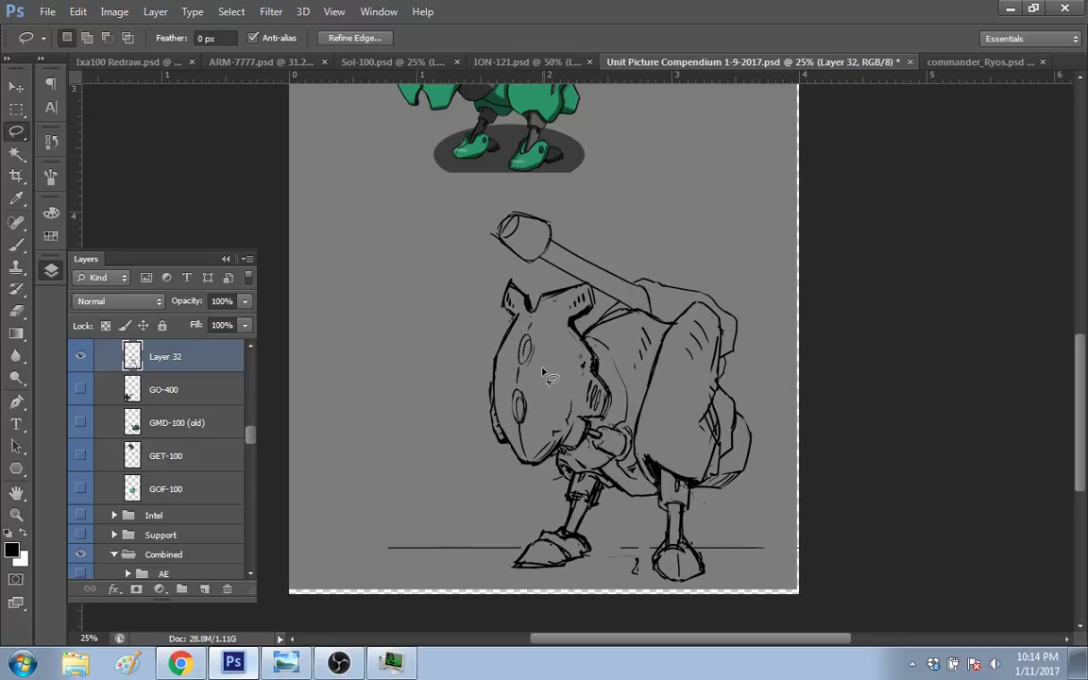
key("v")
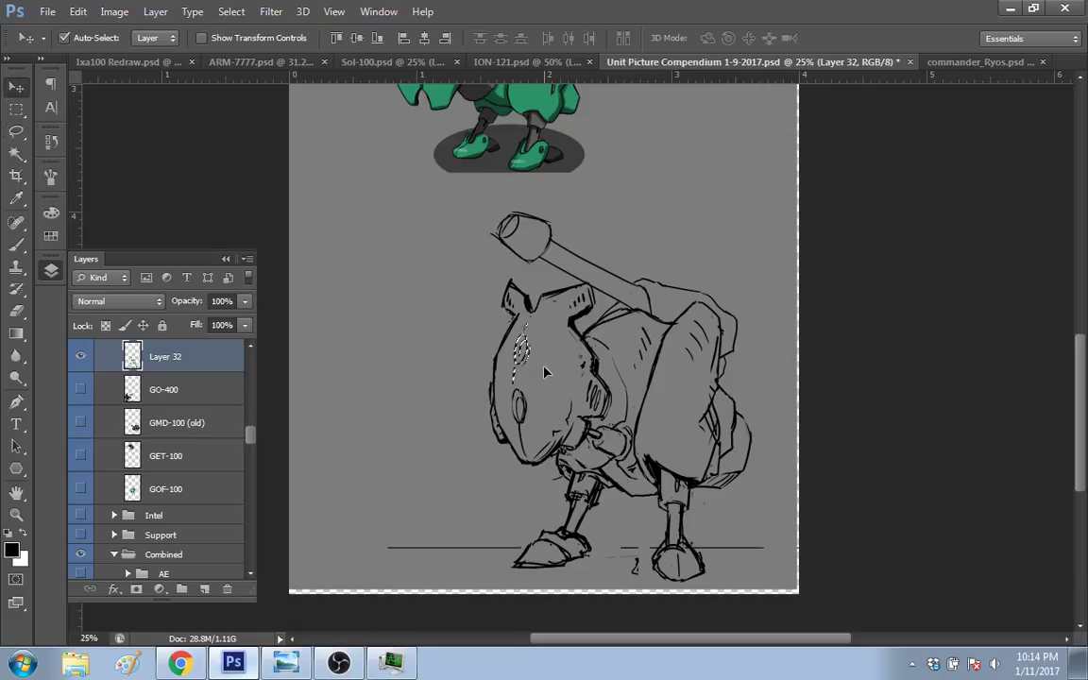
mouse_move(545, 371)
left_mouse_down()
mouse_move(555, 376)
mouse_move(548, 371)
left_mouse_up()
key("m")
key("ctrl+d")
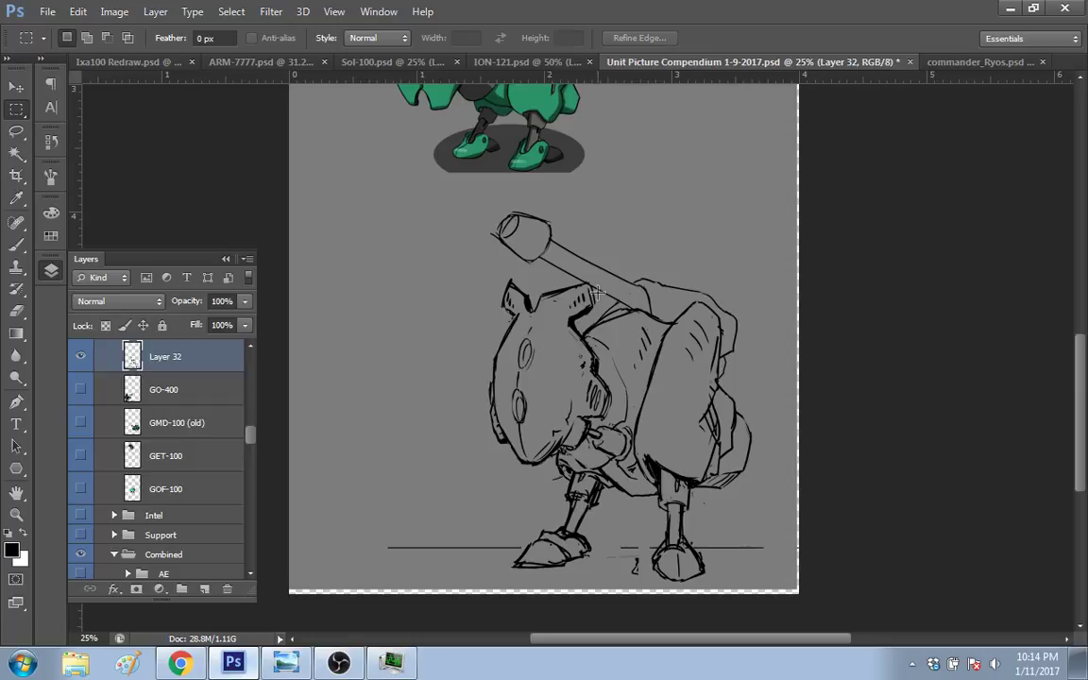
Step: Switch to Chrome and play the recommended video "Butter-Fly | Digimon Adventure Tri. Opening (Japanese Cover by KEH)"
key("alt+Tab")
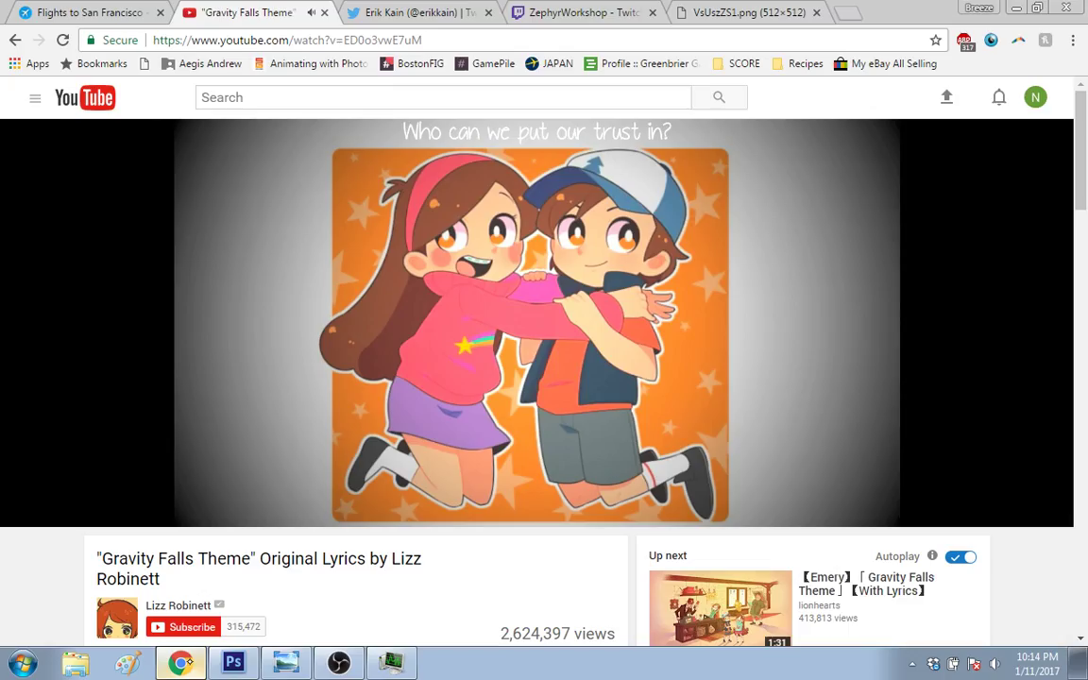
scroll(537, 378, "down", 1)
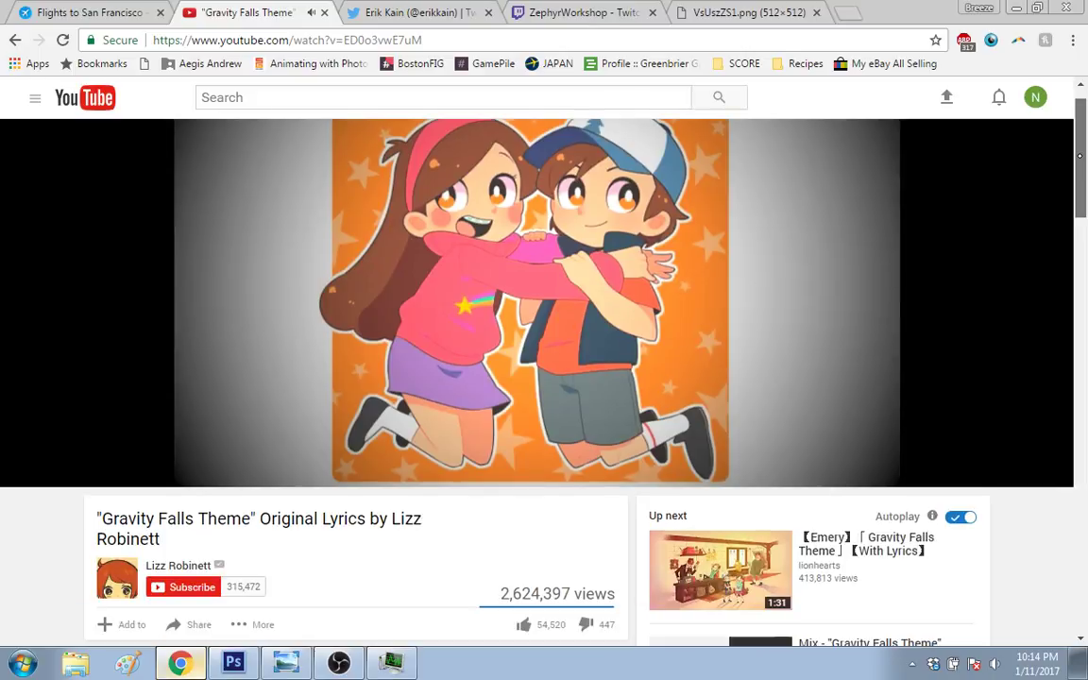
scroll(1059, 263, "down", 5)
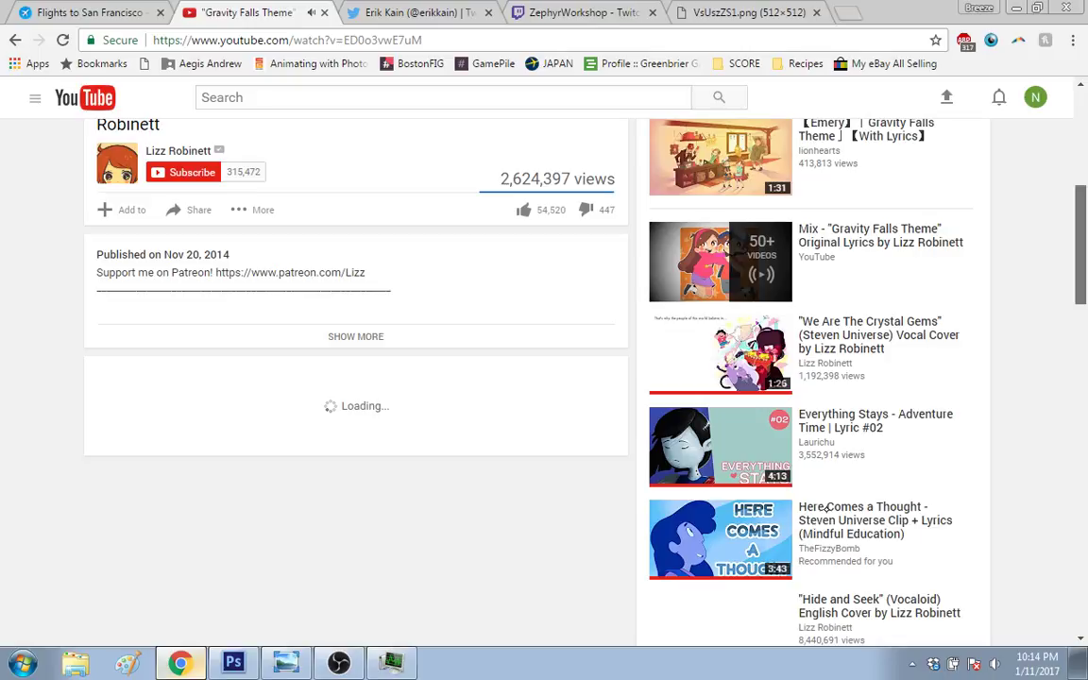
scroll(976, 180, "down", 4)
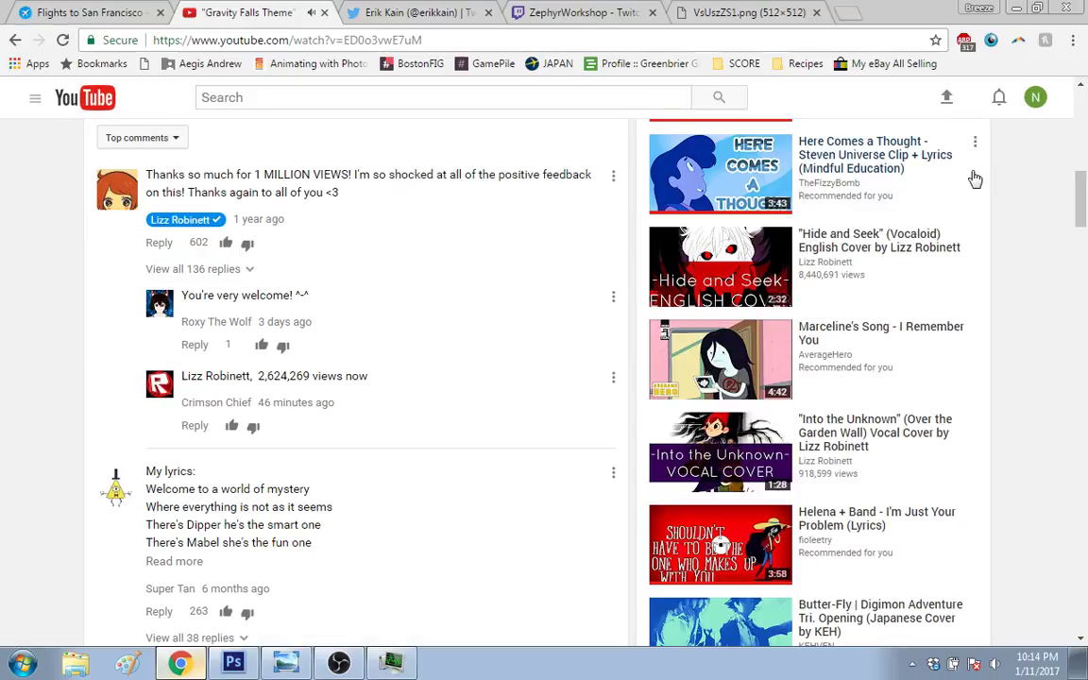
scroll(1080, 219, "down", 2)
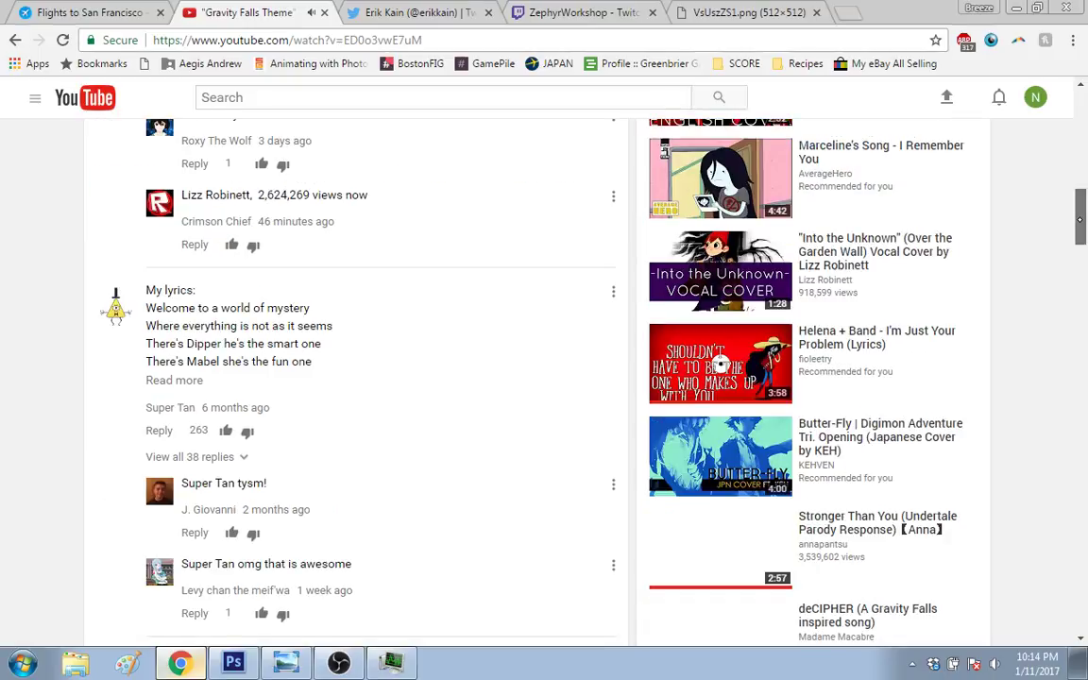
right_click(867, 223)
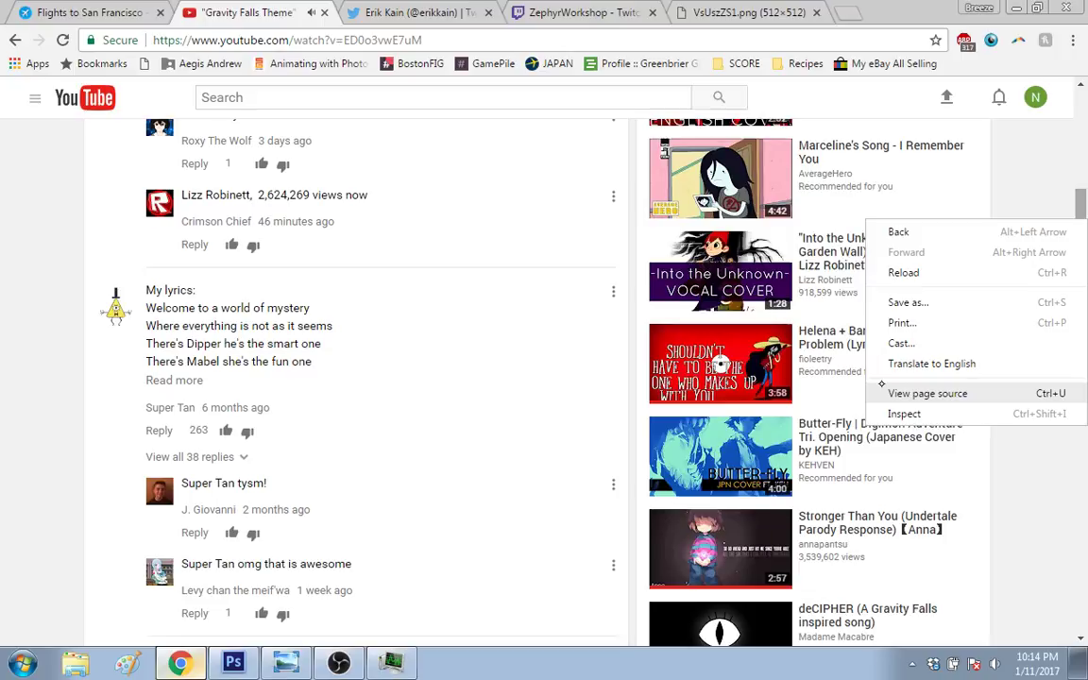
left_click(863, 429)
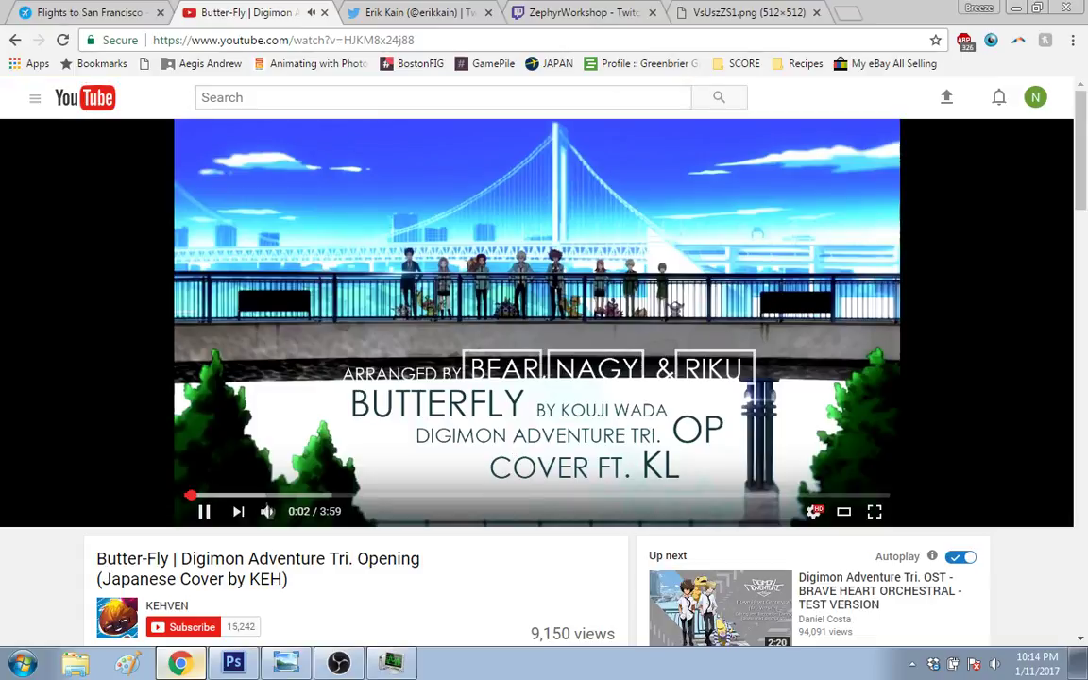
Step: Set the playing video's volume to a low level and switch back to Photoshop
mouse_move(293, 515)
left_click(292, 515)
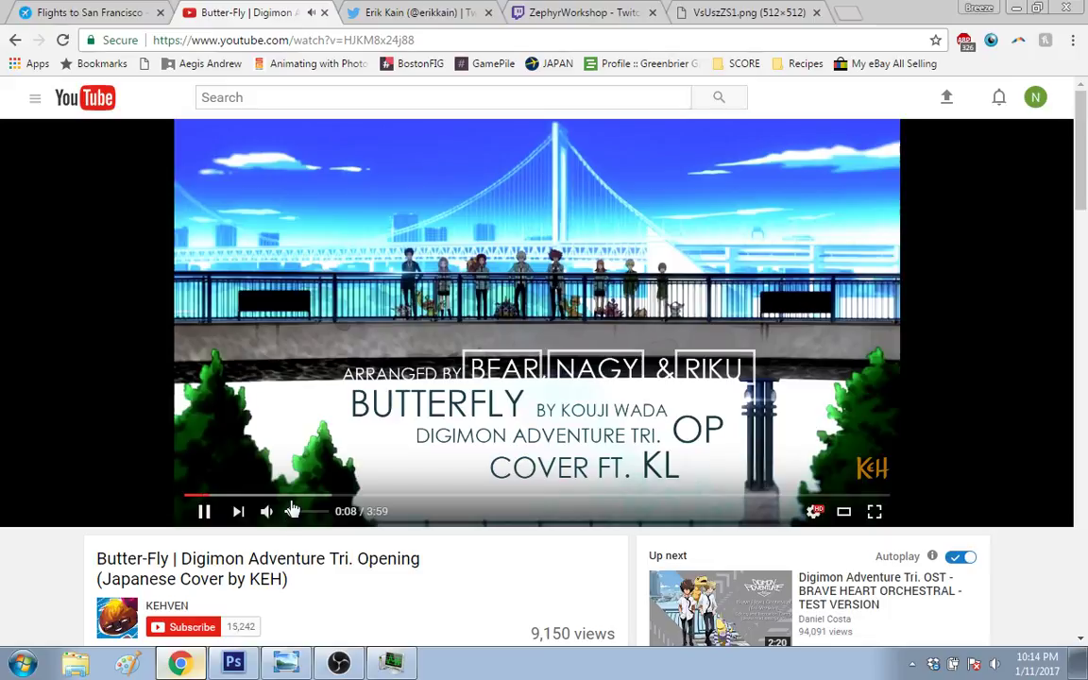
key("Left")
key("Right")
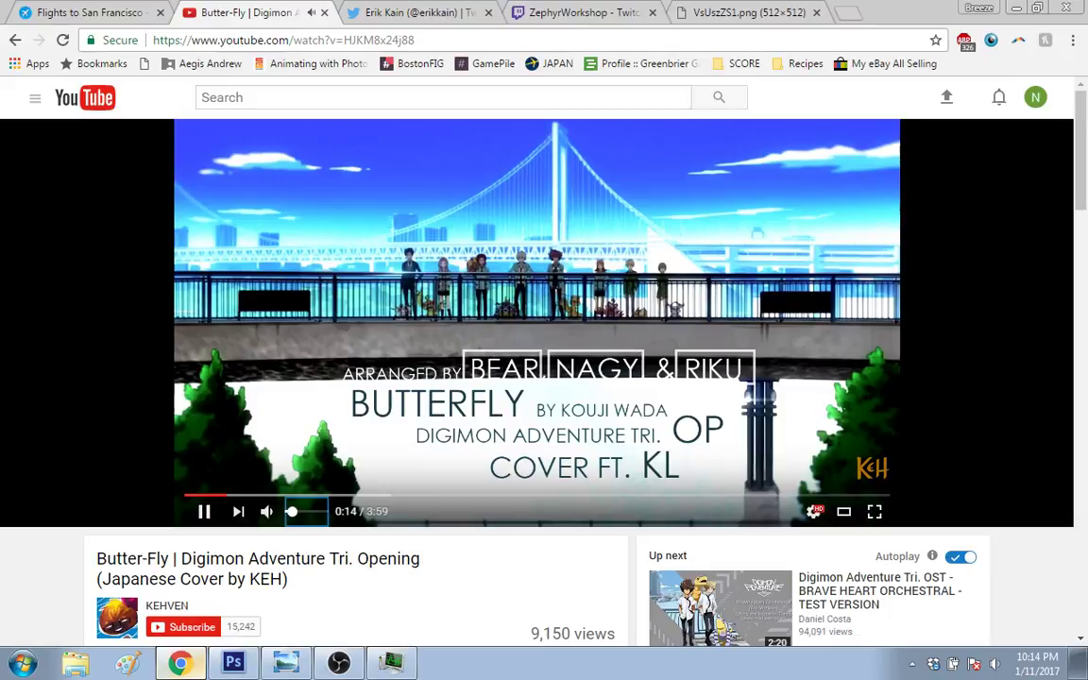
key("alt+Tab")
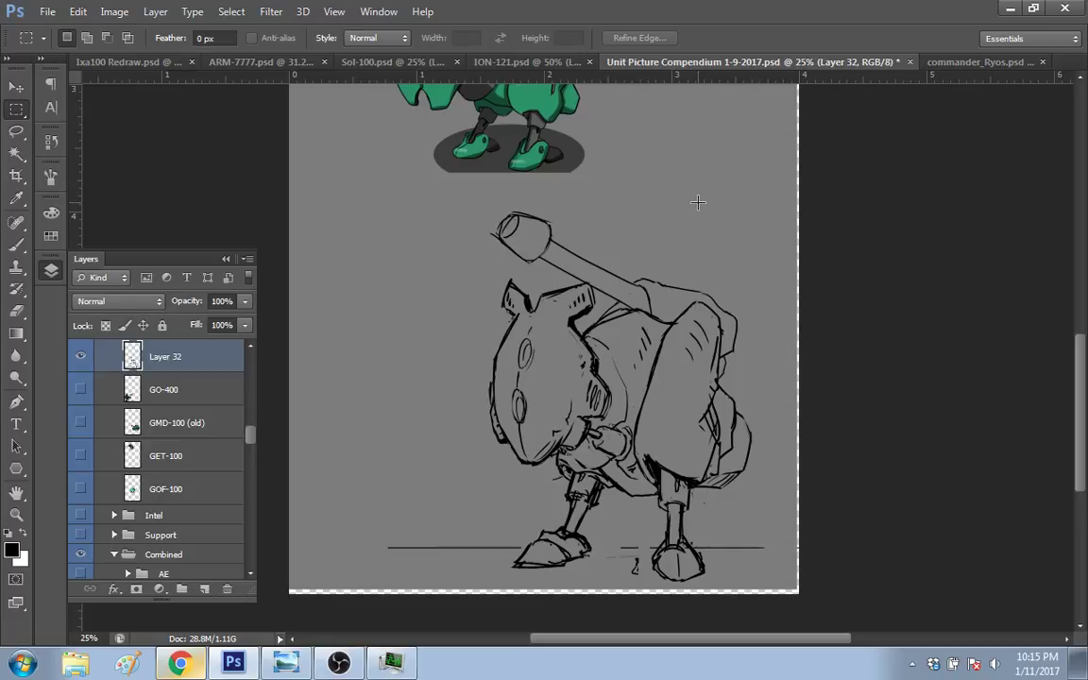
Step: Erase the rounded outer contour of the robot's rear and redraw it as a more angular line
key("e")
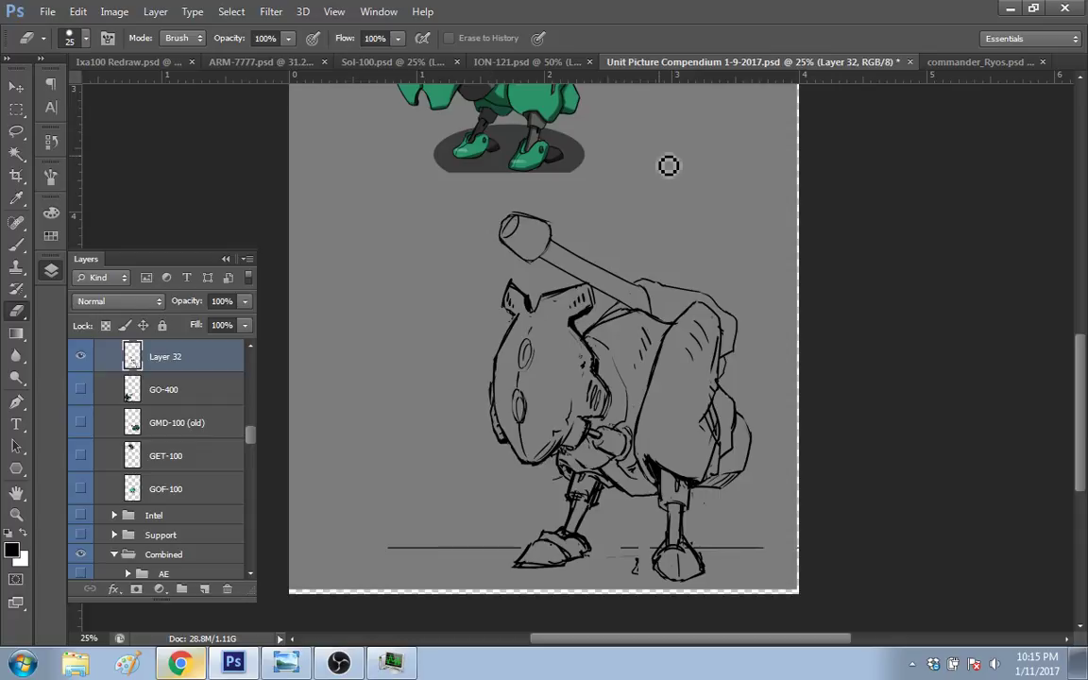
scroll(977, 314, "down", 3)
scroll(976, 313, "up", 2)
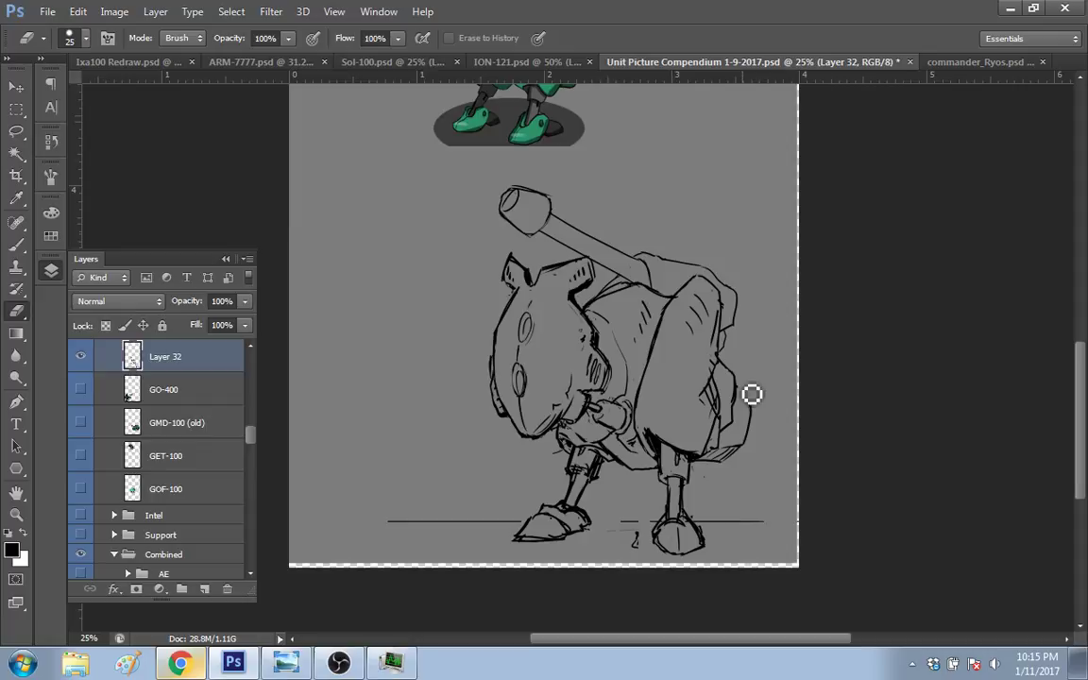
key("b")
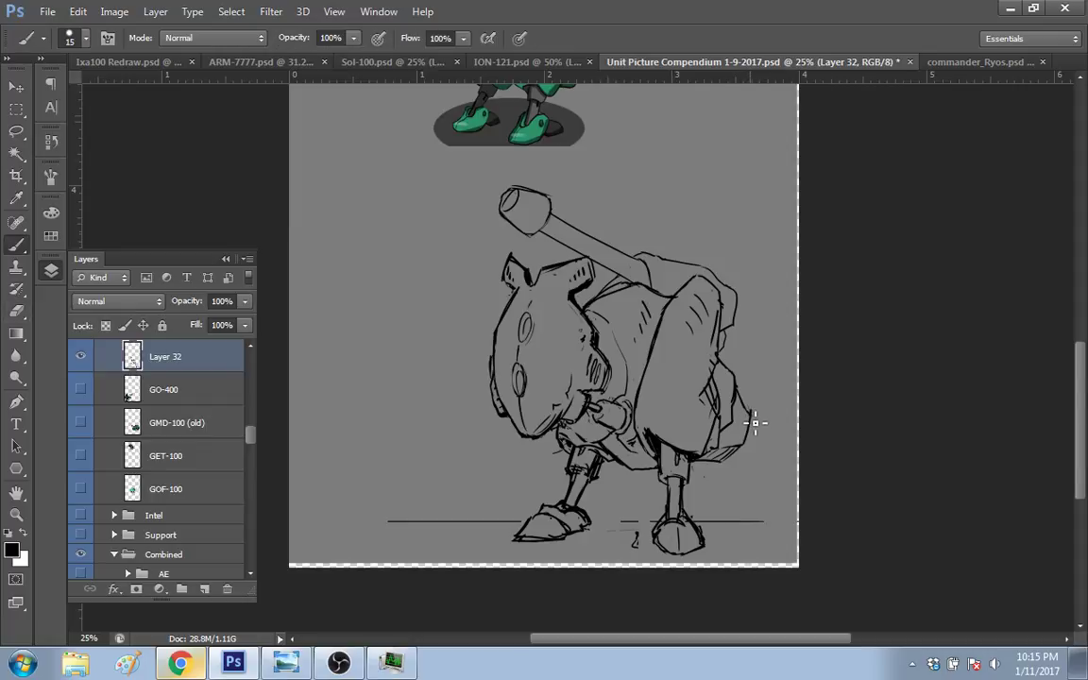
Step: Clean up the joint beneath the head and redraw the belly line slightly higher between the two legs
key("e")
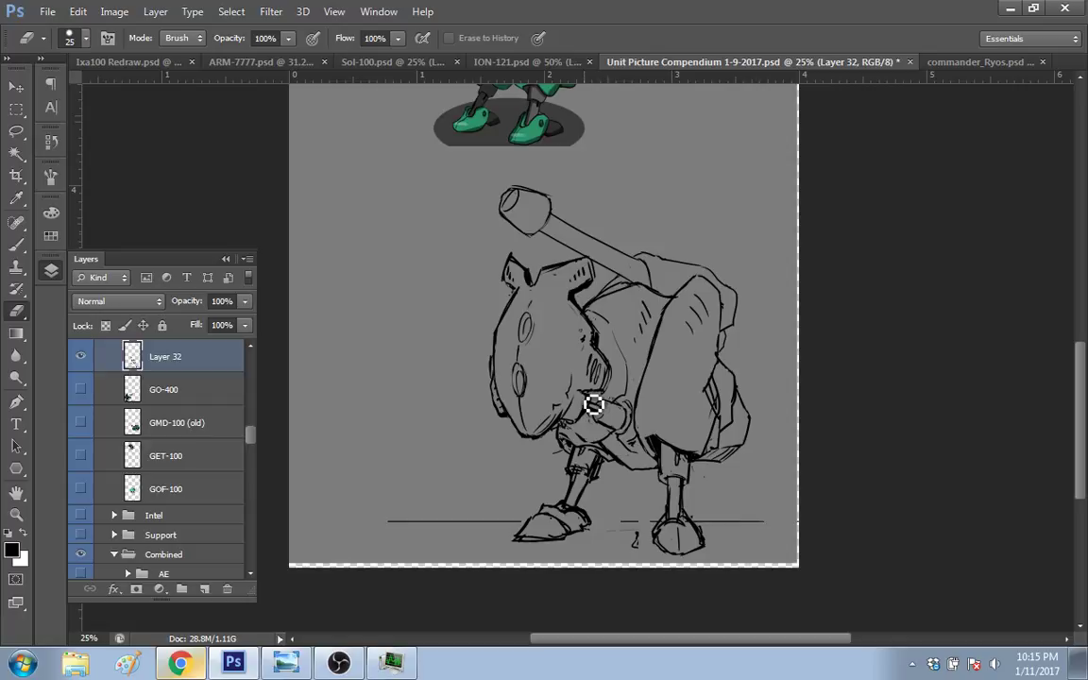
key("b")
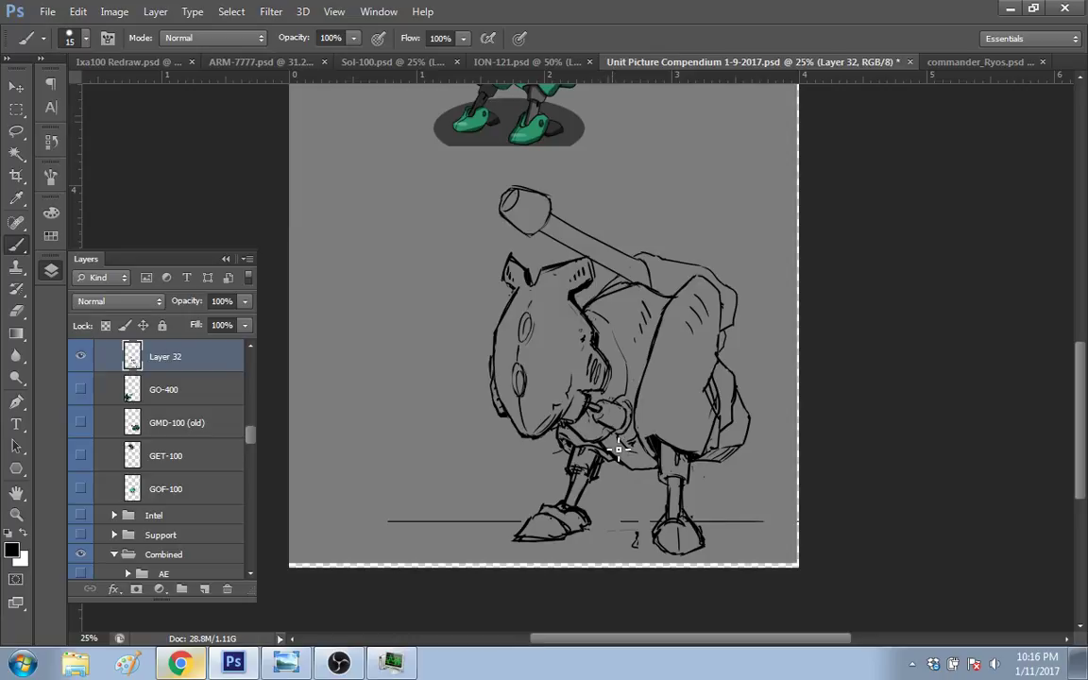
key("e")
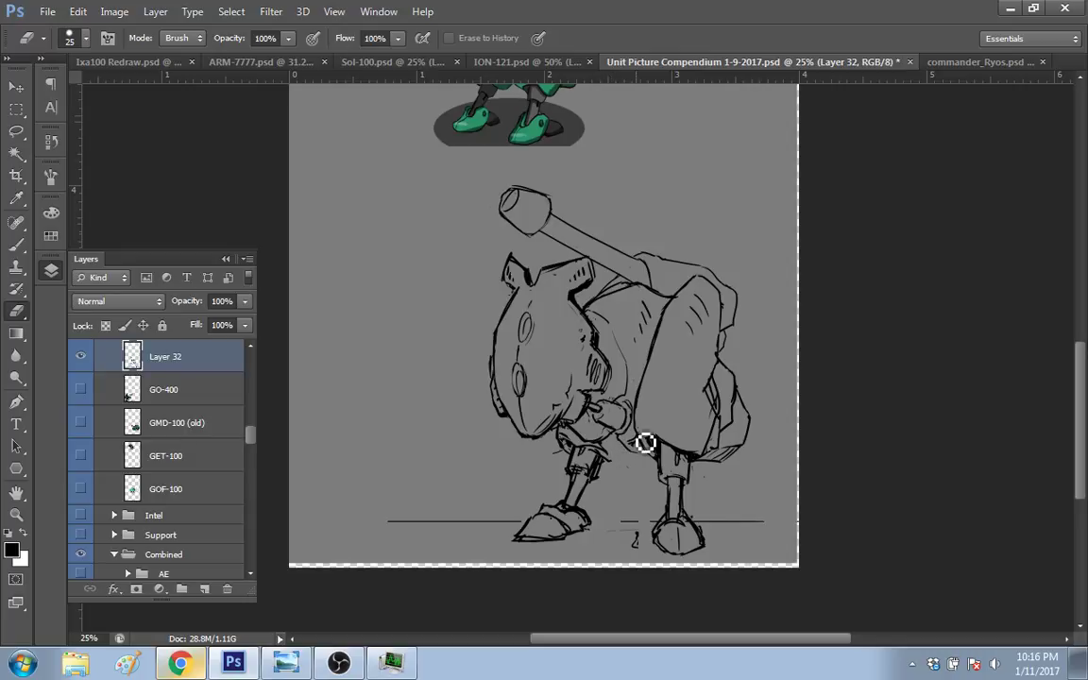
key("b")
left_click_drag(651, 451, 670, 442)
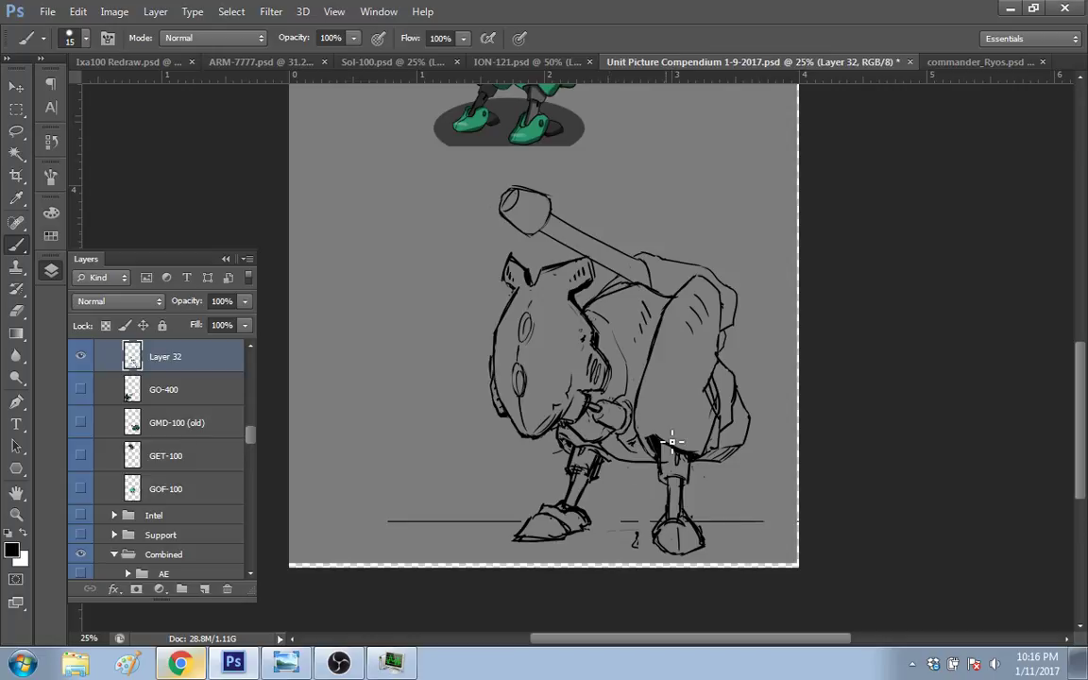
key("e")
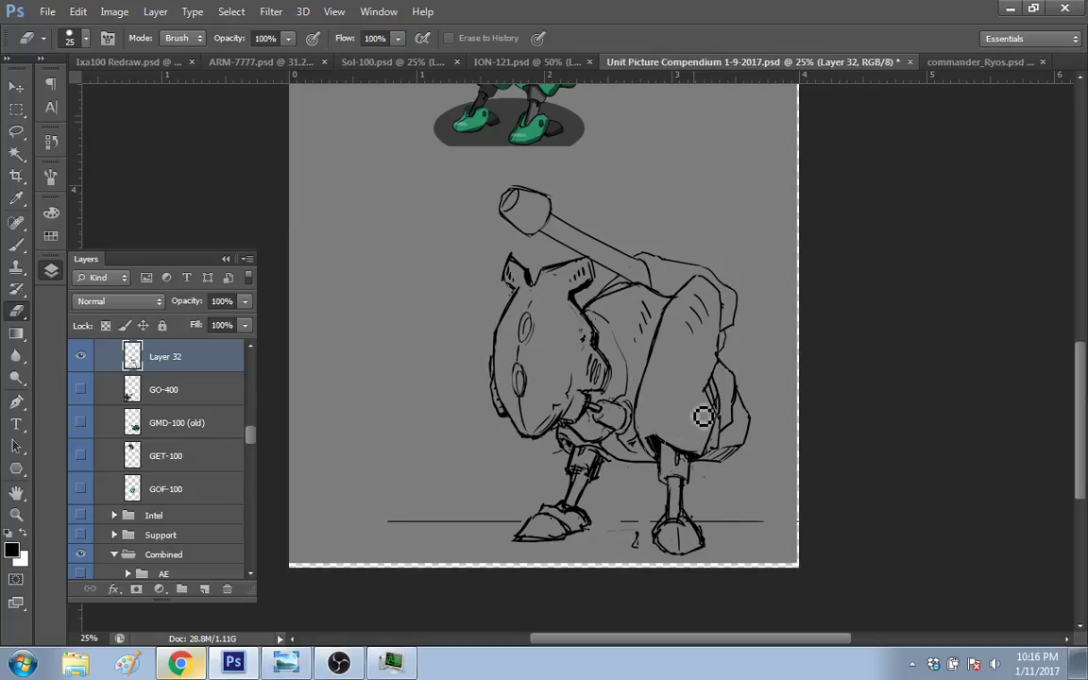
Step: Clean up and redraw the head's chin contour, adding small detail marks near its lower and rear edges
key("b")
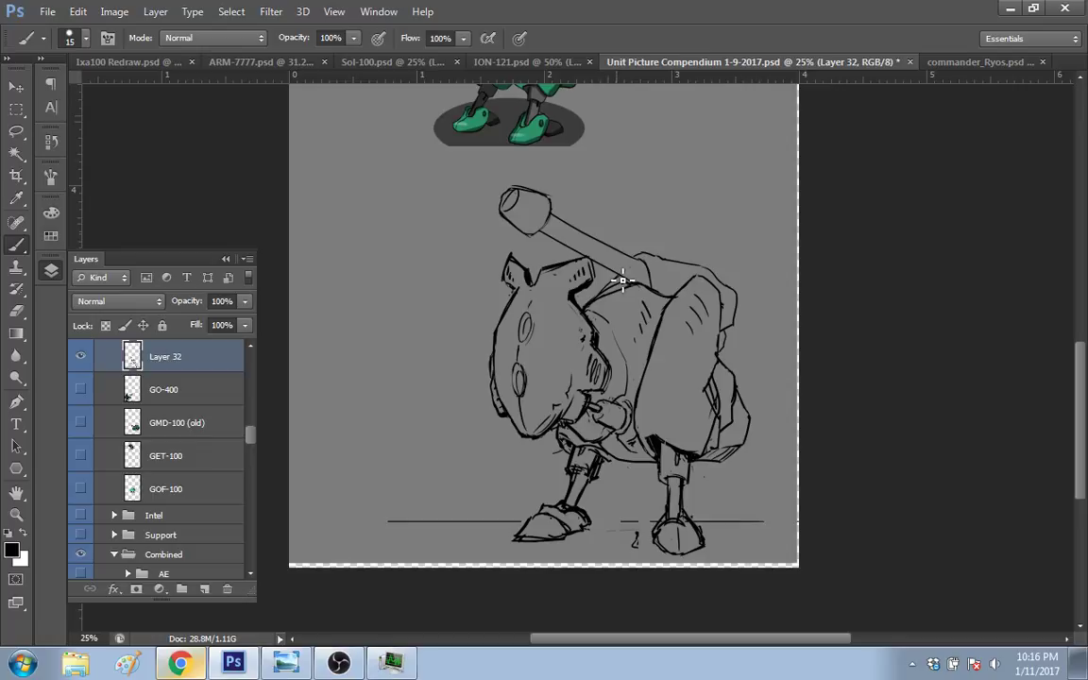
key("e")
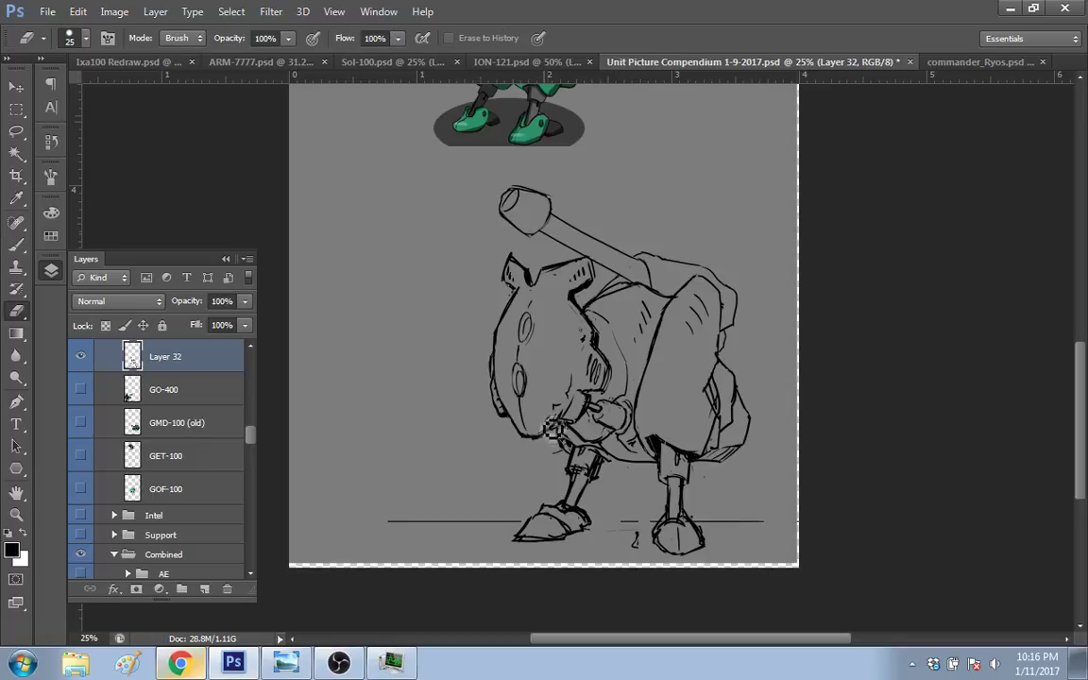
key("b")
left_click_drag(542, 432, 544, 429)
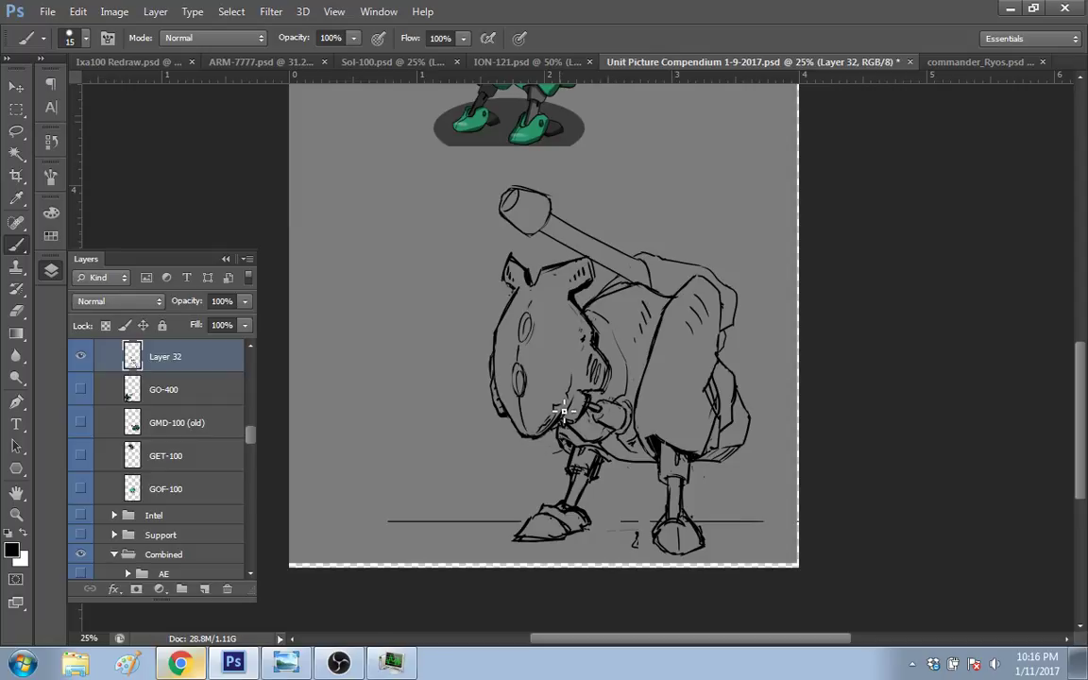
left_click_drag(602, 370, 595, 357)
key("e")
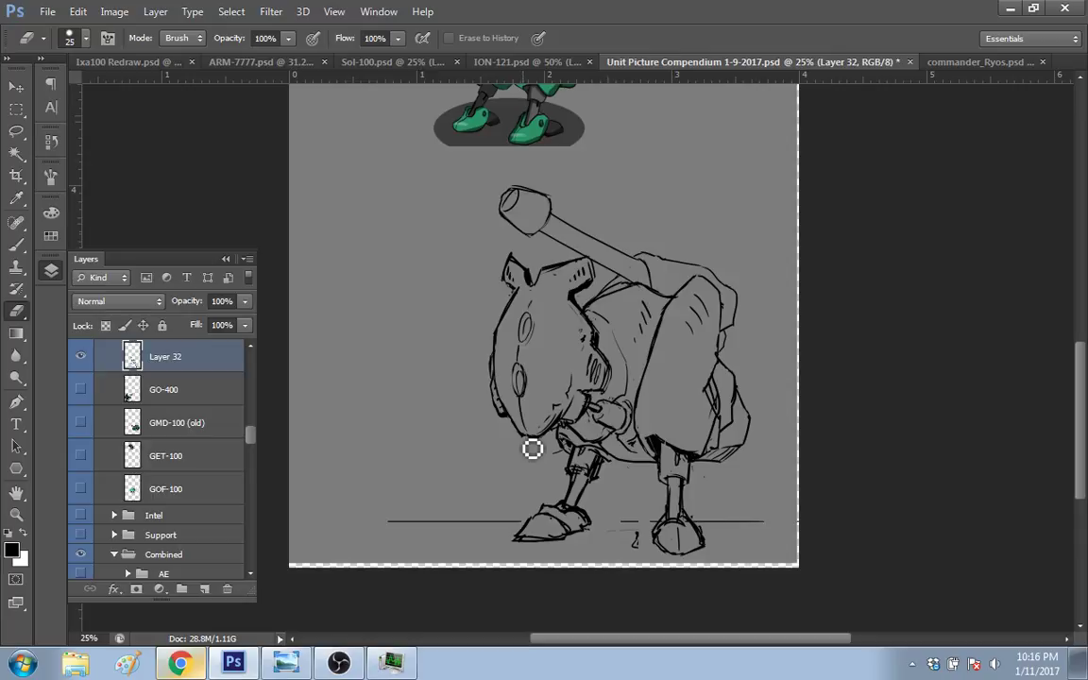
key("b")
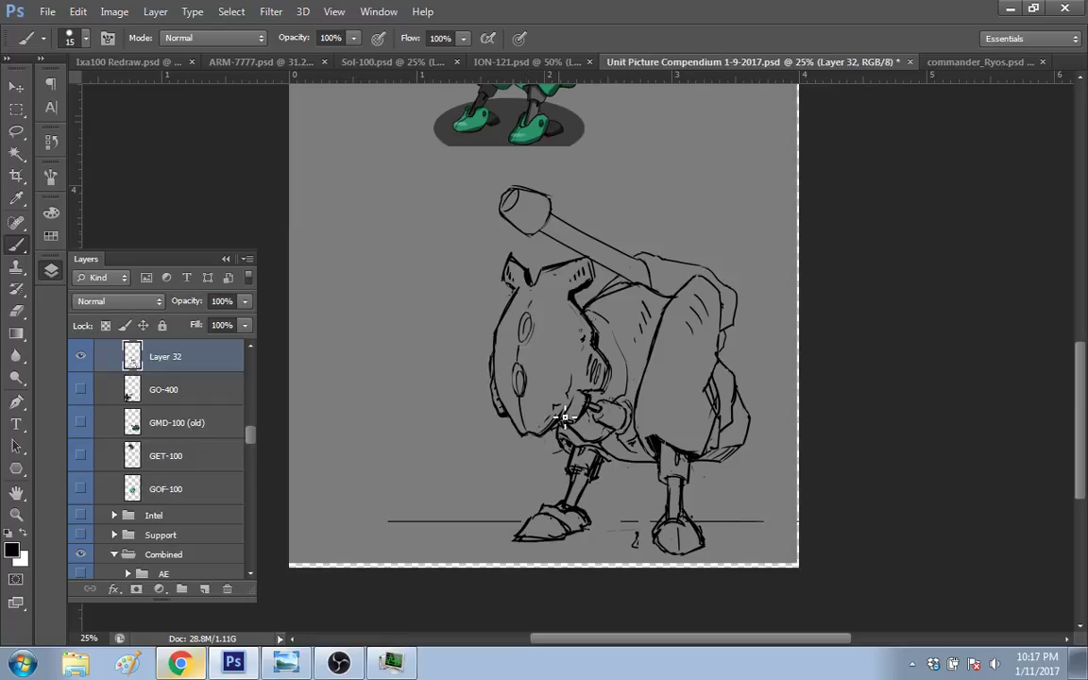
key("e")
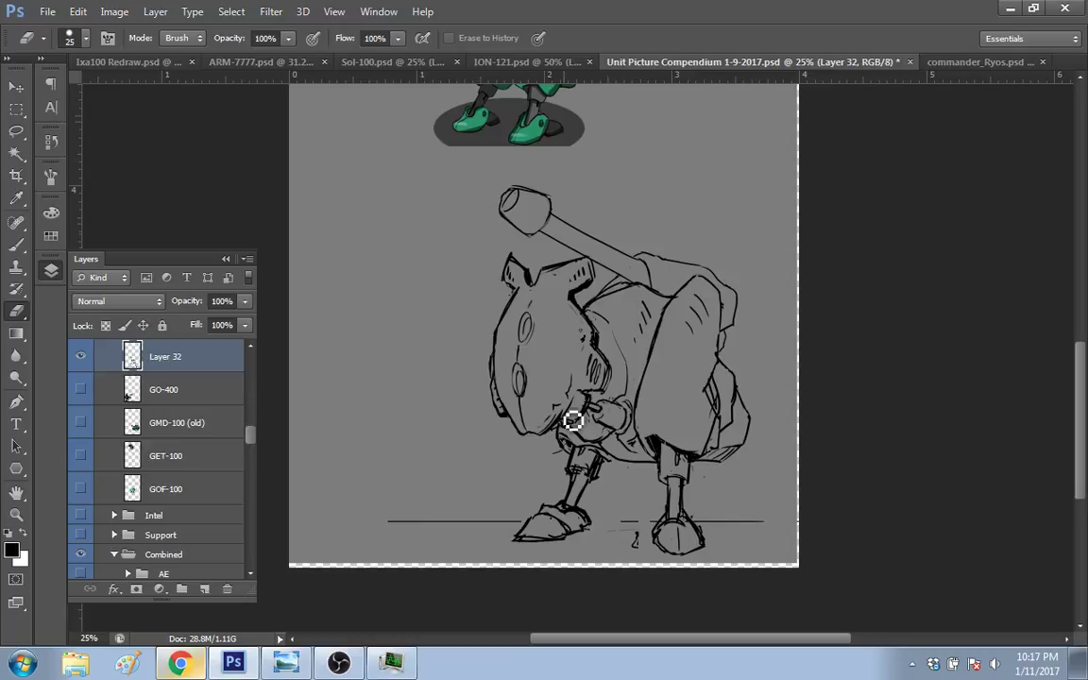
Step: Strengthen the curved panel line on the body behind the head, using the green mech above as reference
scroll(1072, 360, "up", 3)
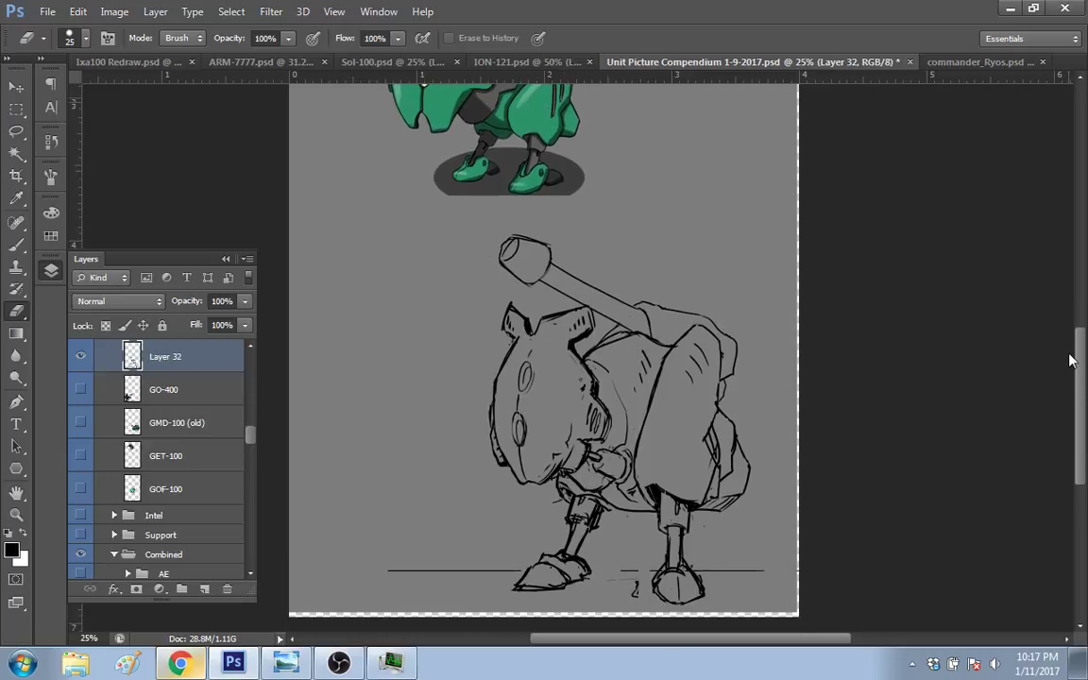
scroll(1073, 360, "up", 5)
scroll(1067, 360, "down", 5)
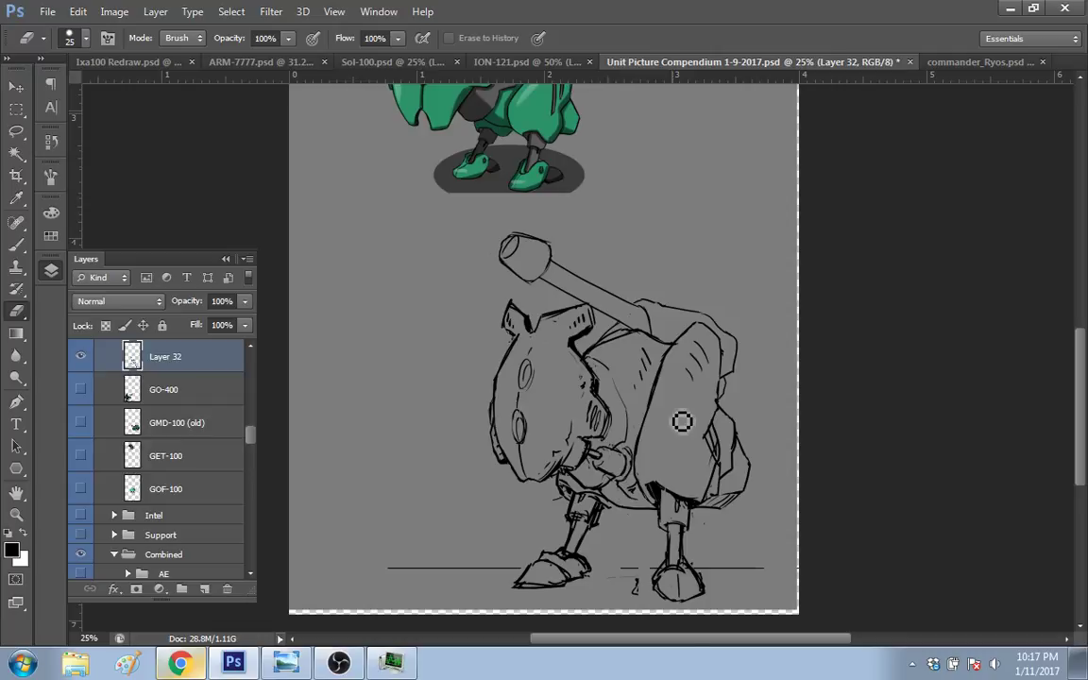
key("b")
scroll(682, 421, "up", 2)
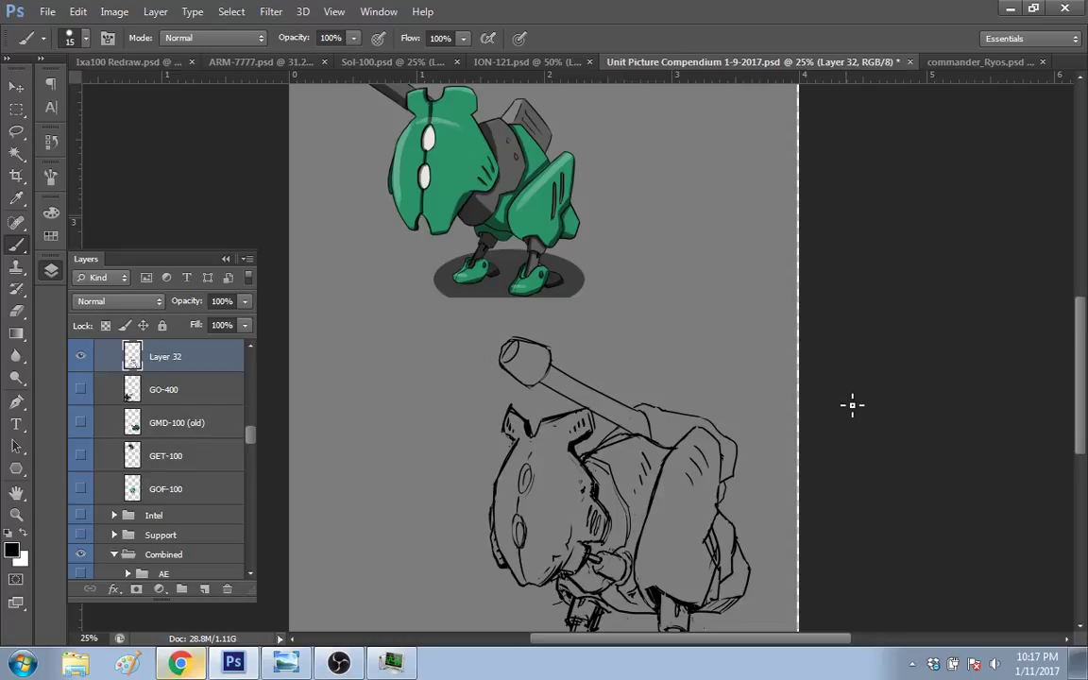
scroll(852, 405, "down", 2)
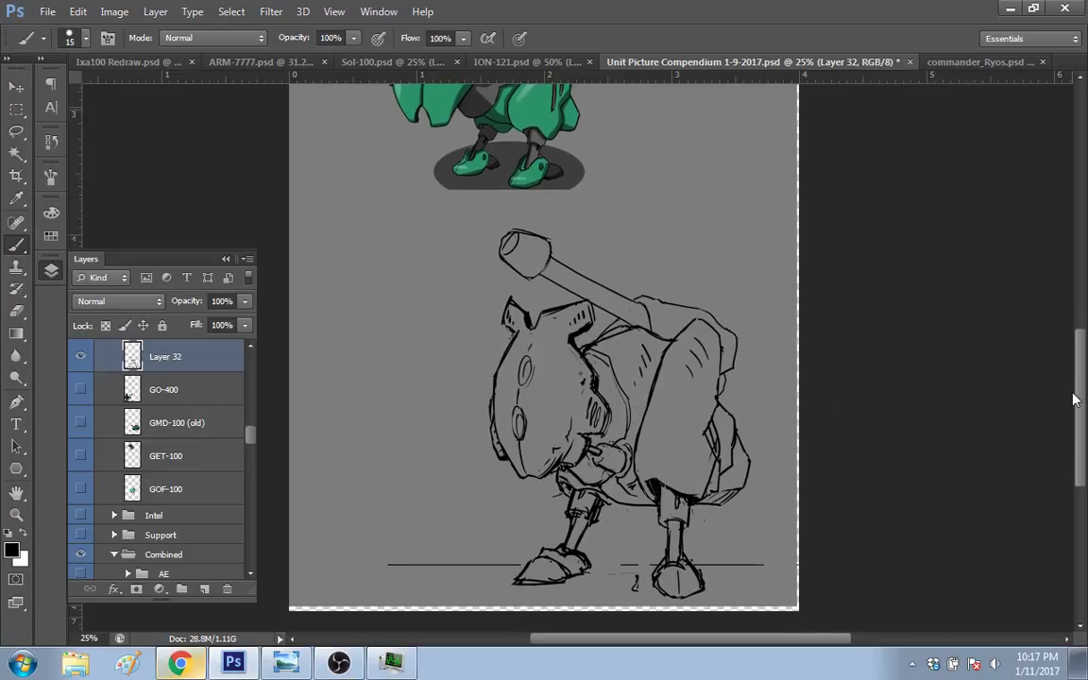
Step: Add short hatching strokes to the rear body panel behind the large leg armour
left_click_drag(1074, 400, 1074, 404)
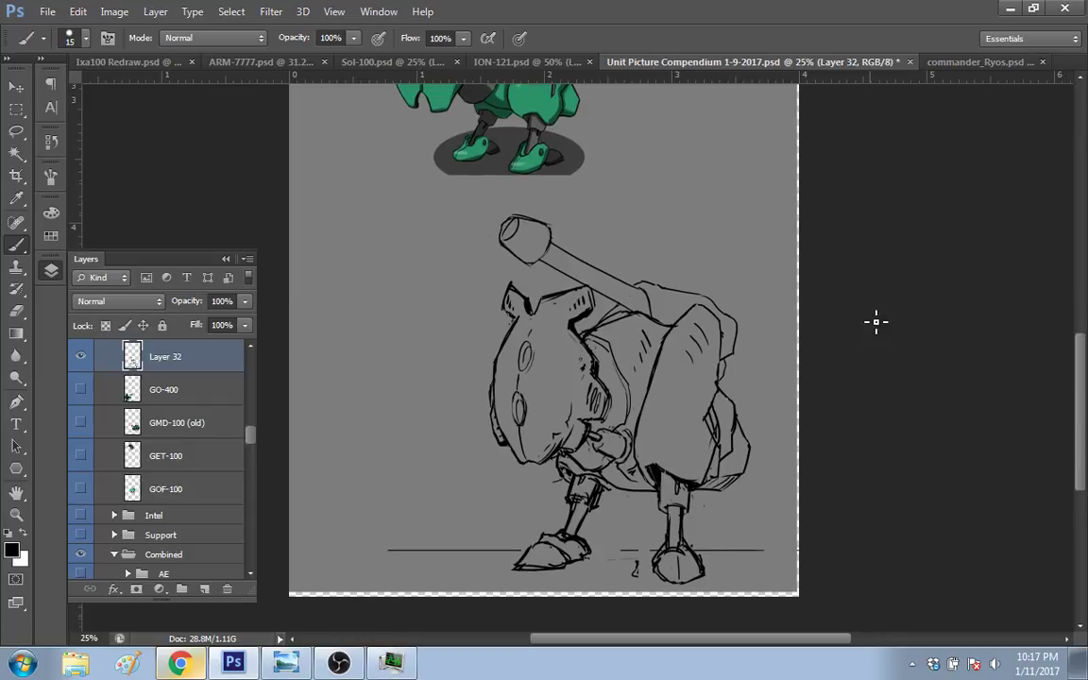
left_click_drag(707, 428, 720, 451)
left_click_drag(742, 430, 729, 410)
Step: Enlarge the eraser to size 150 and erase the entire cannon and its mount from the robot's back
left_click_drag(1083, 361, 1083, 345)
key("e")
key("bracketright")
key("bracketright")
key("bracketright")
key("bracketright")
key("bracketright")
key("bracketright")
key("bracketright")
key("bracketright")
key("bracketright")
key("bracketright")
mouse_move(525, 279)
left_mouse_down()
mouse_move(539, 303)
mouse_move(599, 304)
left_mouse_up()
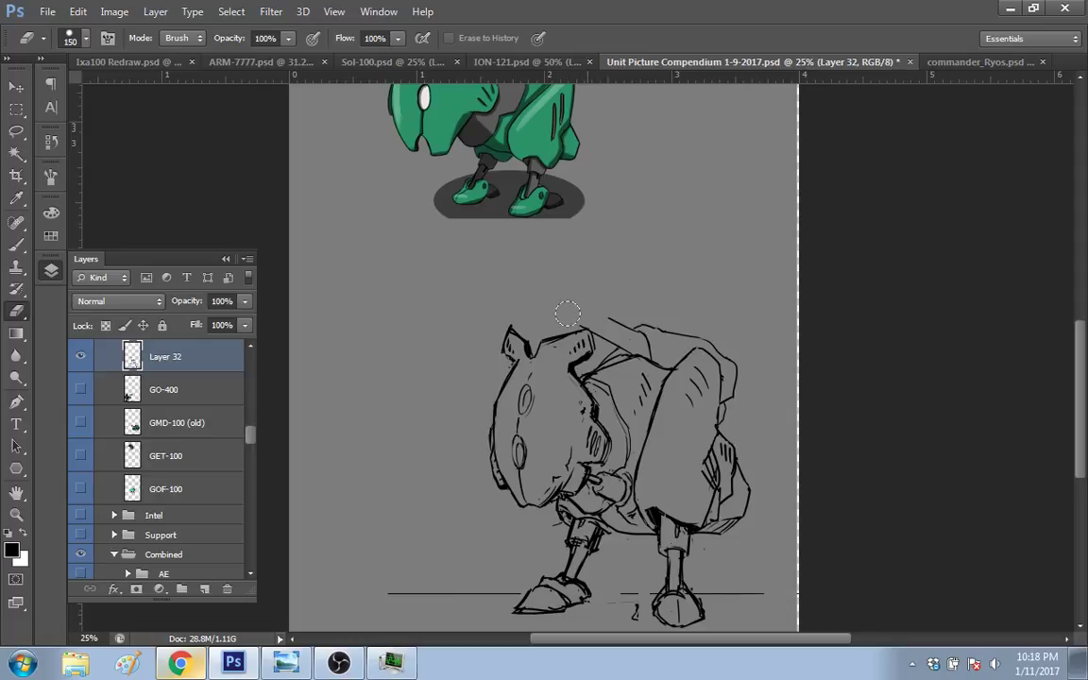
mouse_move(605, 326)
left_mouse_down()
mouse_move(654, 345)
mouse_move(646, 324)
mouse_move(733, 381)
left_mouse_up()
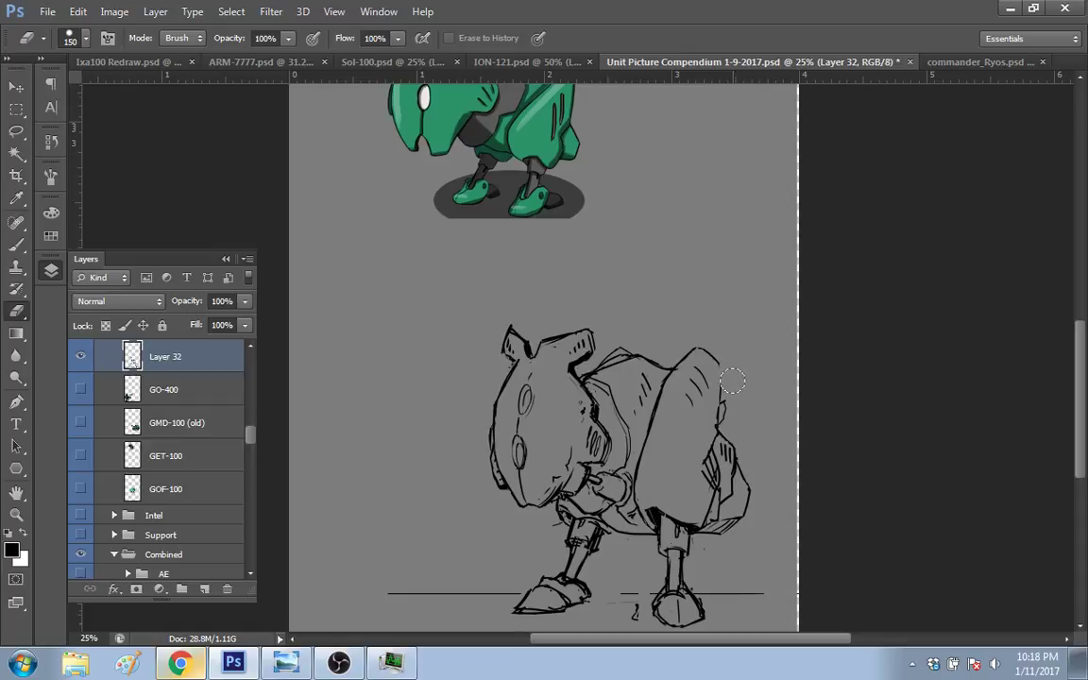
Step: Redraw the outer edge of the large thigh armour on the mech sketch with the 15 px brush
key("b")
left_click_drag(727, 375, 724, 393)
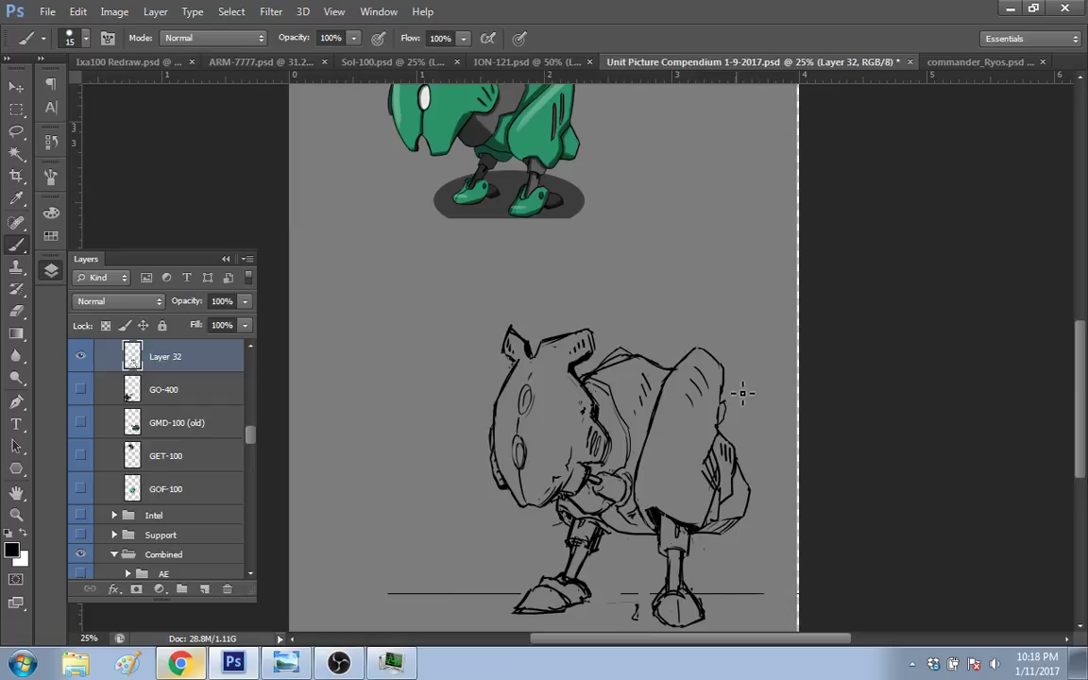
Step: Reduce the eraser to 50 px and erase the rounded foot on the mech's right-hand leg
key("e")
key("bracketleft")
key("bracketleft")
key("bracketleft")
key("bracketleft")
key("bracketleft")
key("bracketleft")
key("bracketleft")
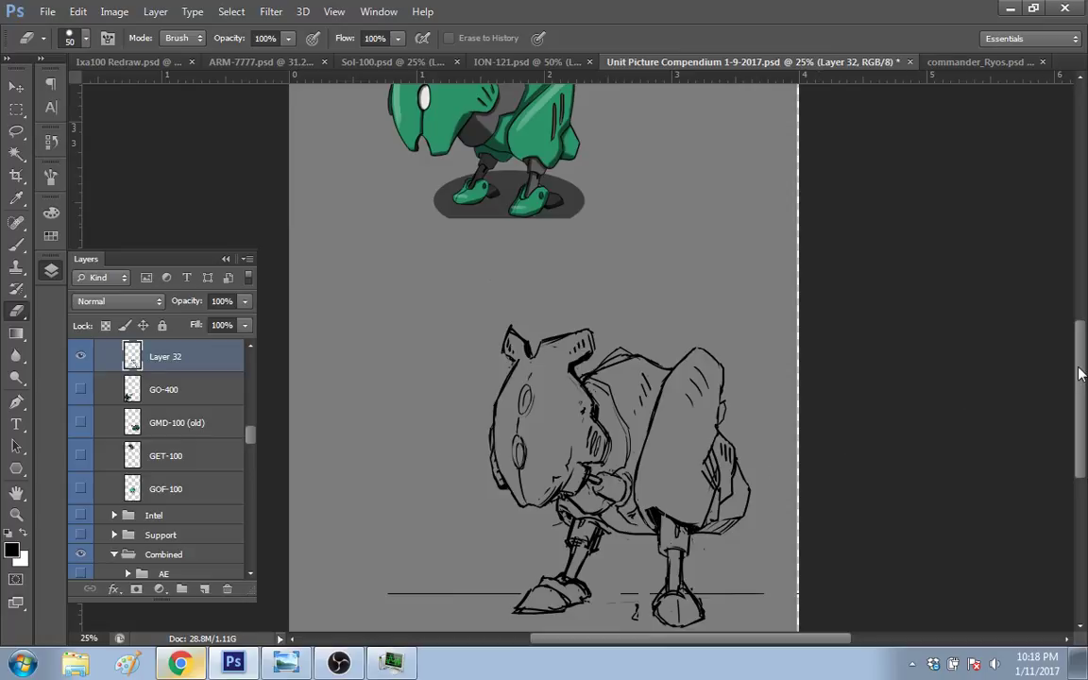
scroll(1081, 375, "down", 2)
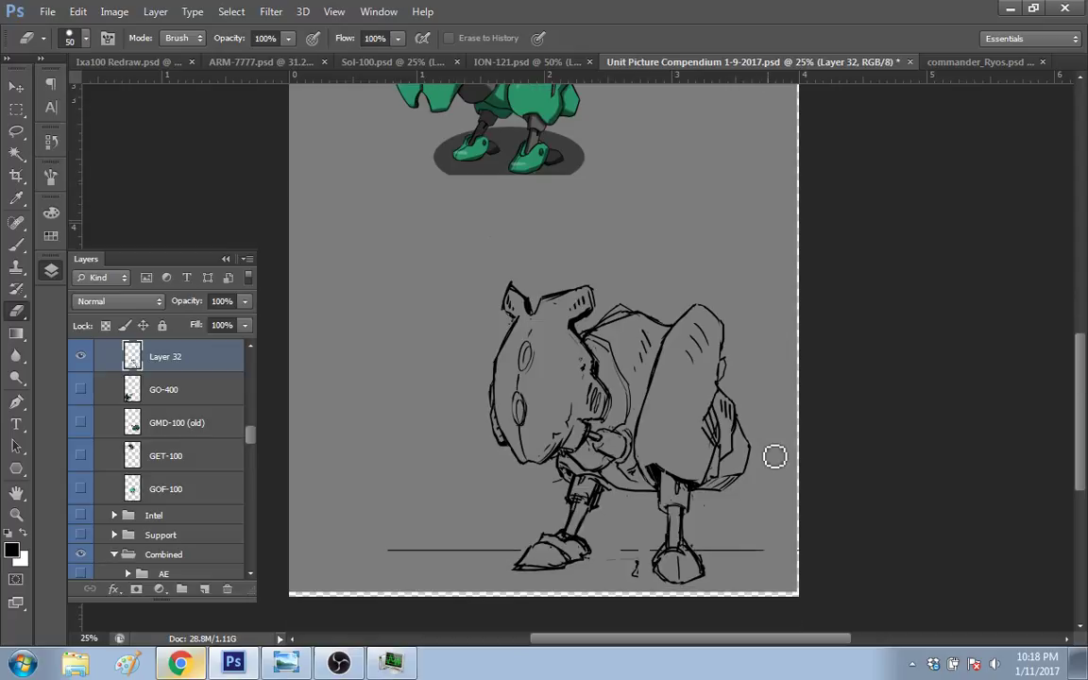
mouse_move(678, 586)
left_mouse_down()
mouse_move(707, 572)
mouse_move(699, 591)
mouse_move(690, 554)
left_mouse_up()
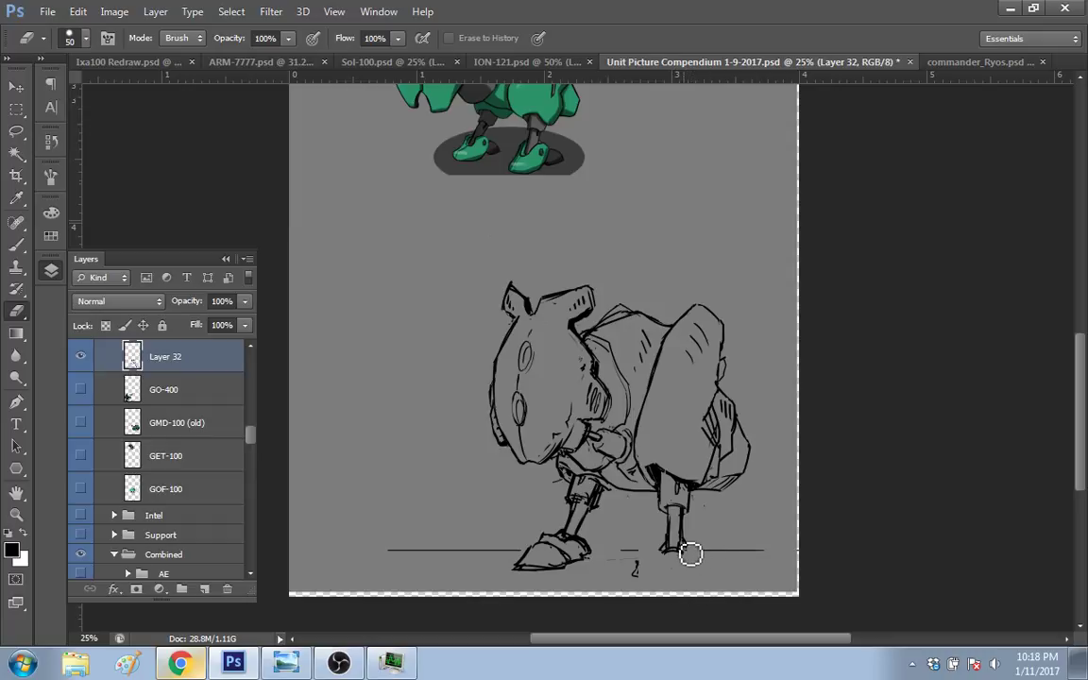
Step: Redraw the right-hand foot as a pointed, angled hoof with a flat sole and a small heel
key("b")
mouse_move(666, 548)
left_mouse_down()
mouse_move(653, 591)
mouse_move(680, 584)
left_mouse_up()
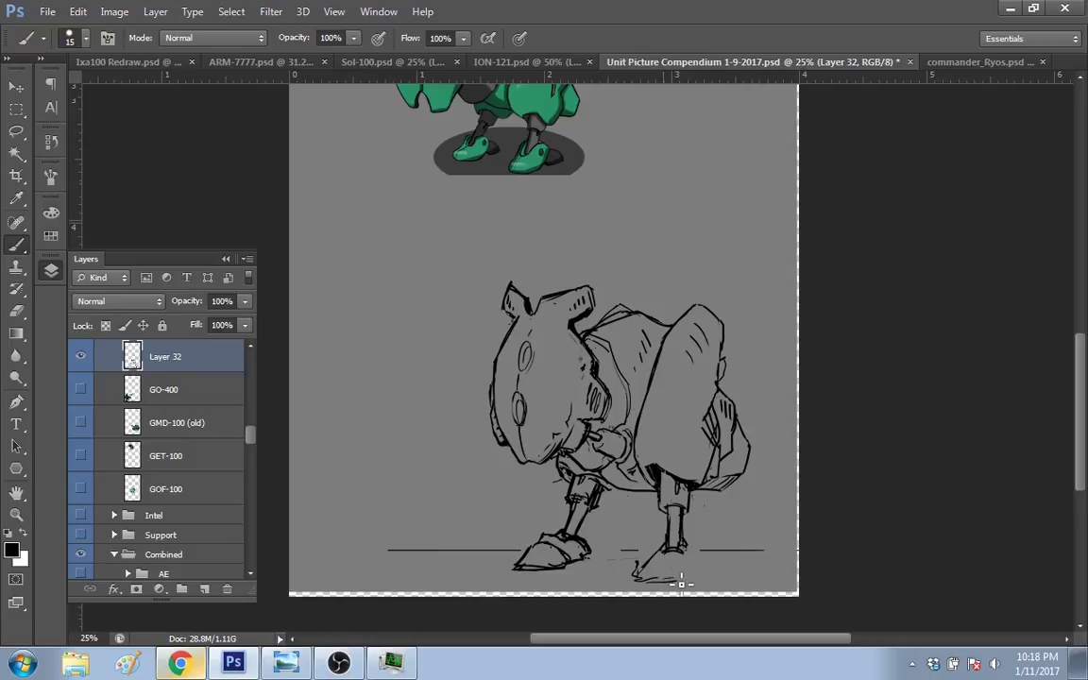
key("e")
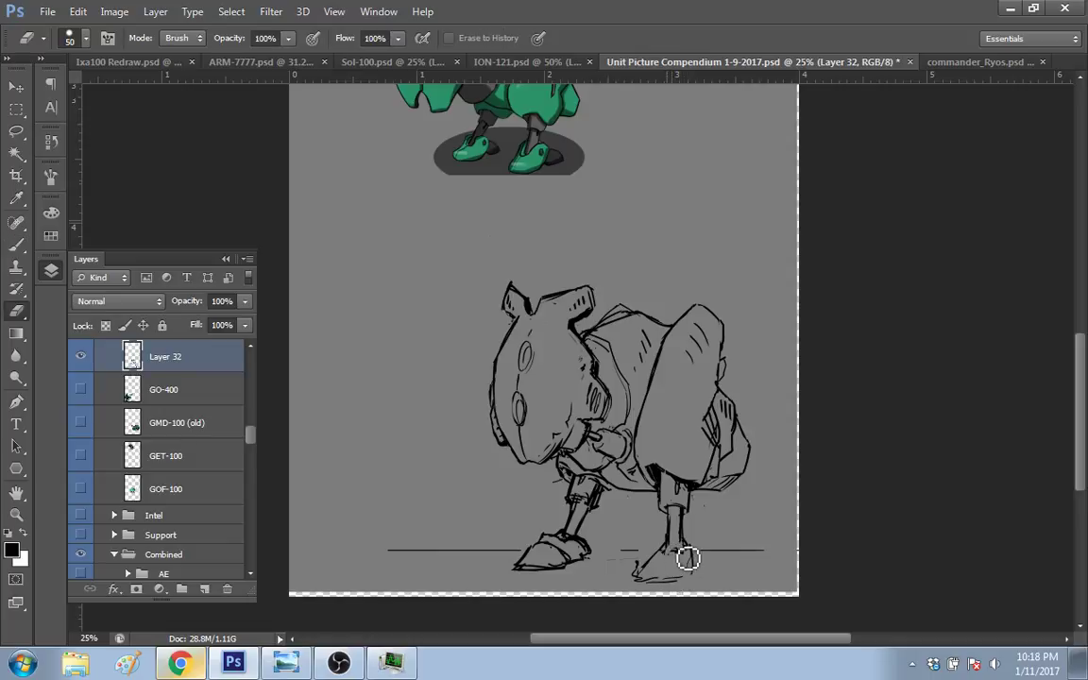
key("b")
left_click_drag(692, 566, 704, 573)
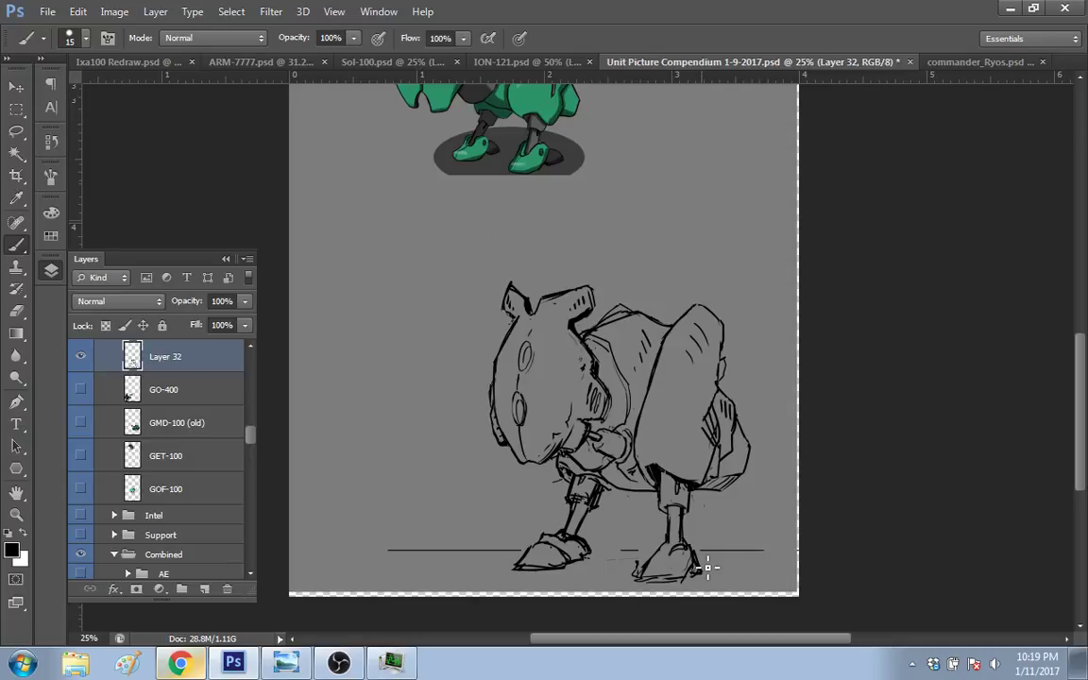
Step: Trim the tip of the head's left crest and re-ink the upper contour of the back behind the head
key("e")
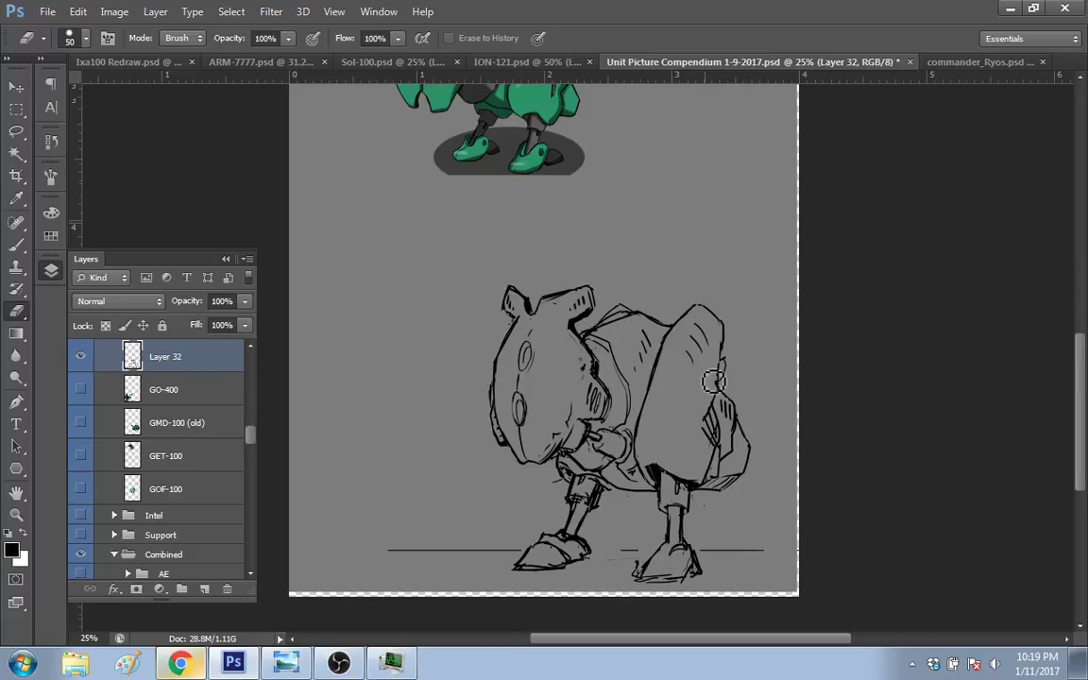
key("b")
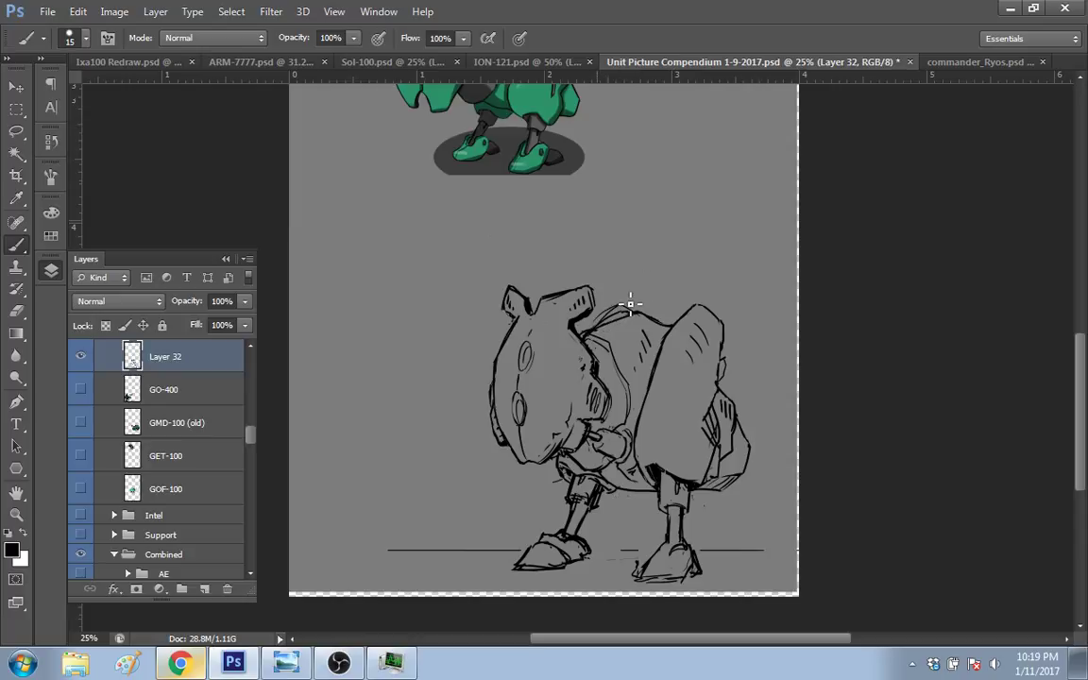
left_click_drag(595, 312, 642, 300)
key("e")
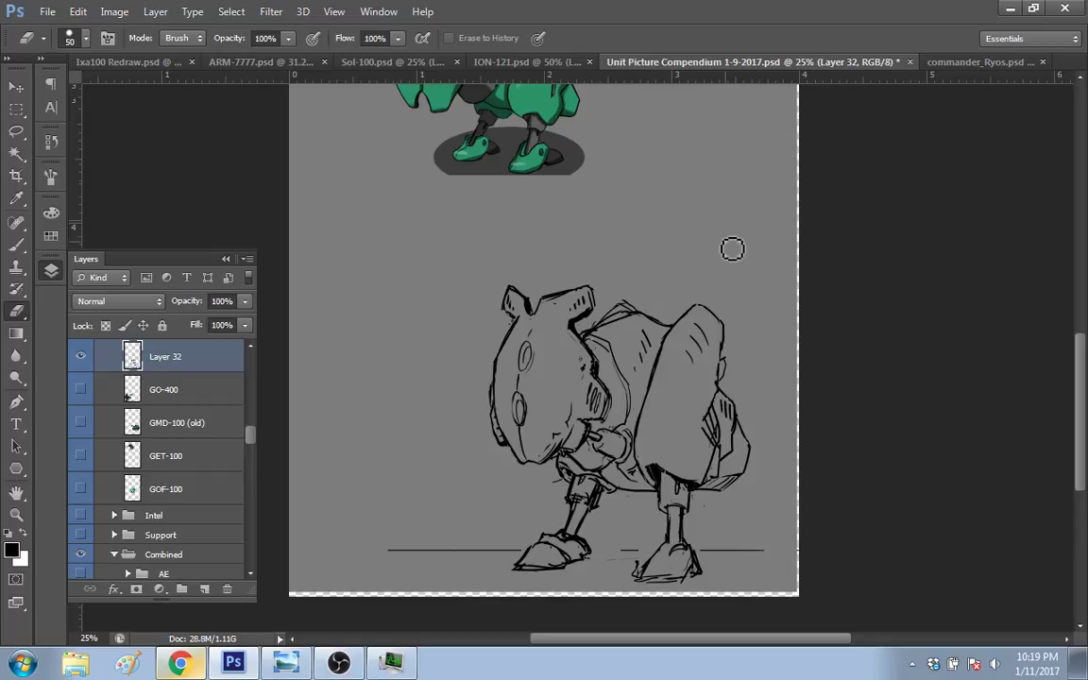
Step: Refine the head's centre line, side edge and crest lines, erasing stray marks inside the face
key("b")
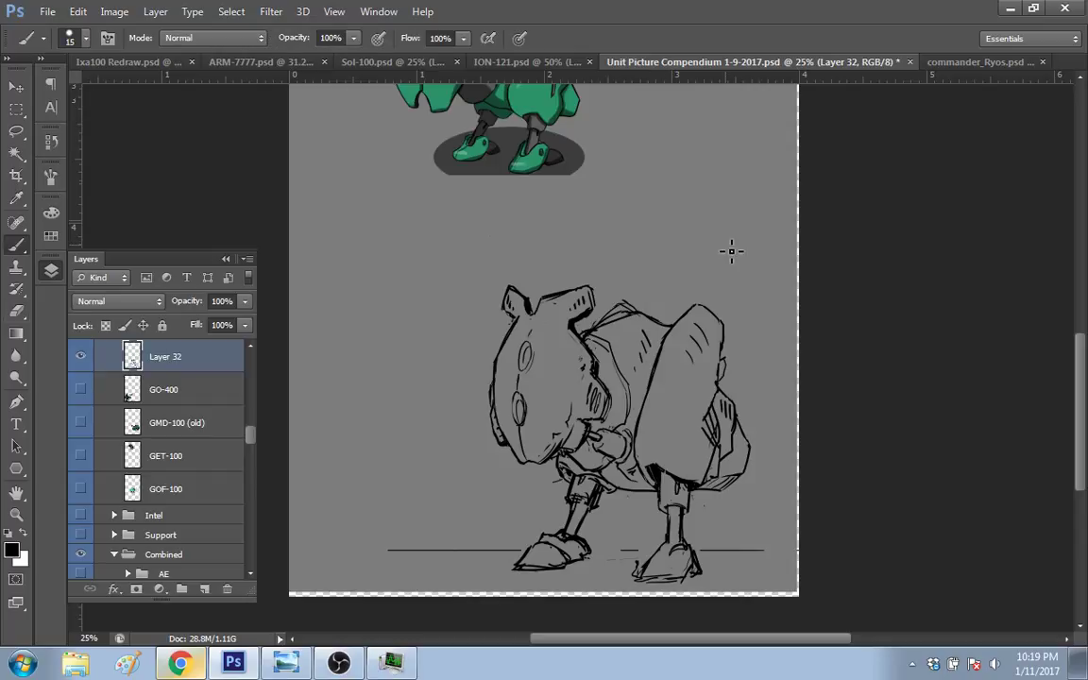
mouse_move(535, 351)
left_mouse_down()
mouse_move(522, 348)
mouse_move(527, 359)
left_mouse_up()
left_click_drag(580, 324, 584, 319)
key("e")
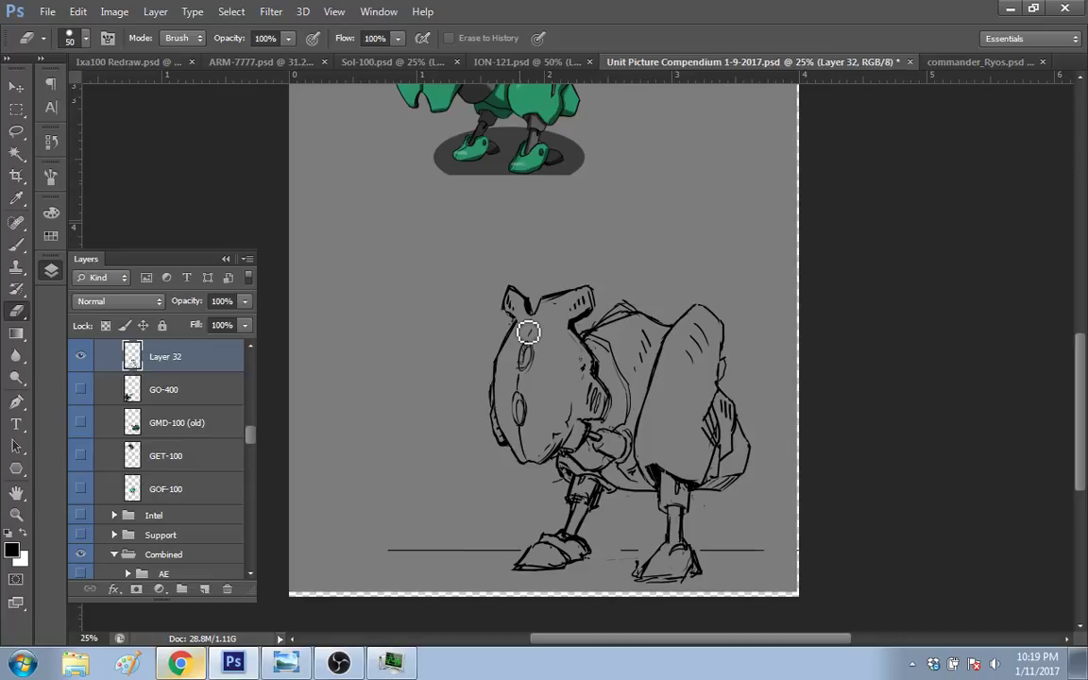
key("b")
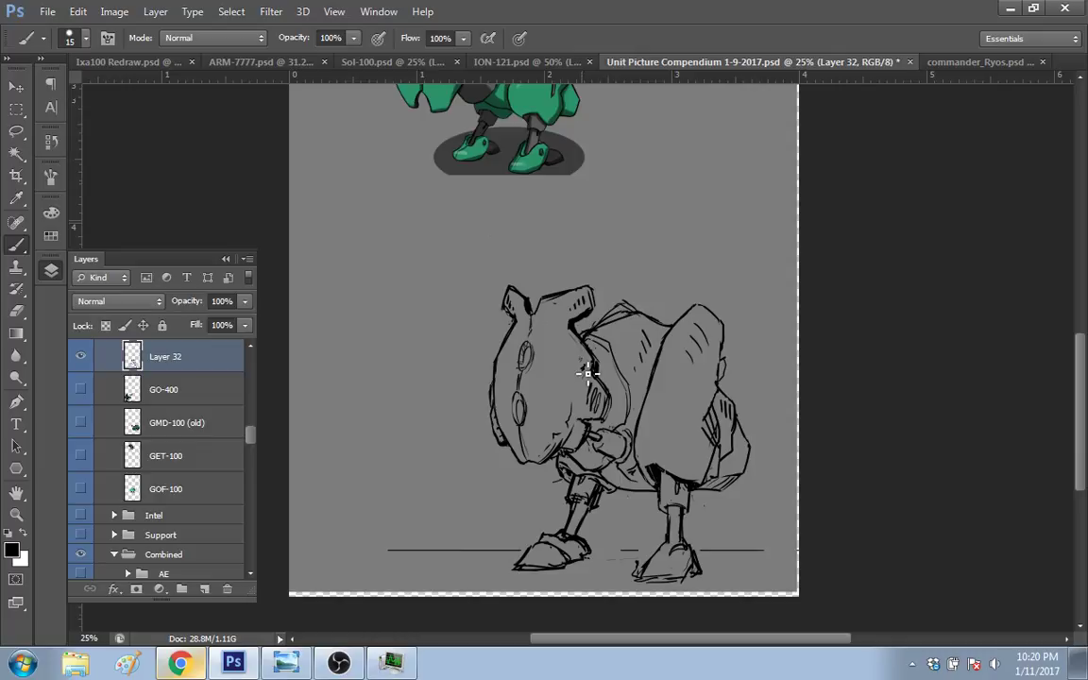
key("e")
mouse_move(587, 375)
left_mouse_down()
mouse_move(521, 394)
mouse_move(563, 383)
left_mouse_up()
key("b")
left_click_drag(518, 292, 521, 312)
Step: Sketch a diagonal cannon barrel with a rounded muzzle rising from the mech's back, following the green mech above
scroll(1084, 316, "up", 5)
mouse_move(1083, 307)
left_mouse_down()
mouse_move(1077, 373)
mouse_move(1077, 357)
left_mouse_up()
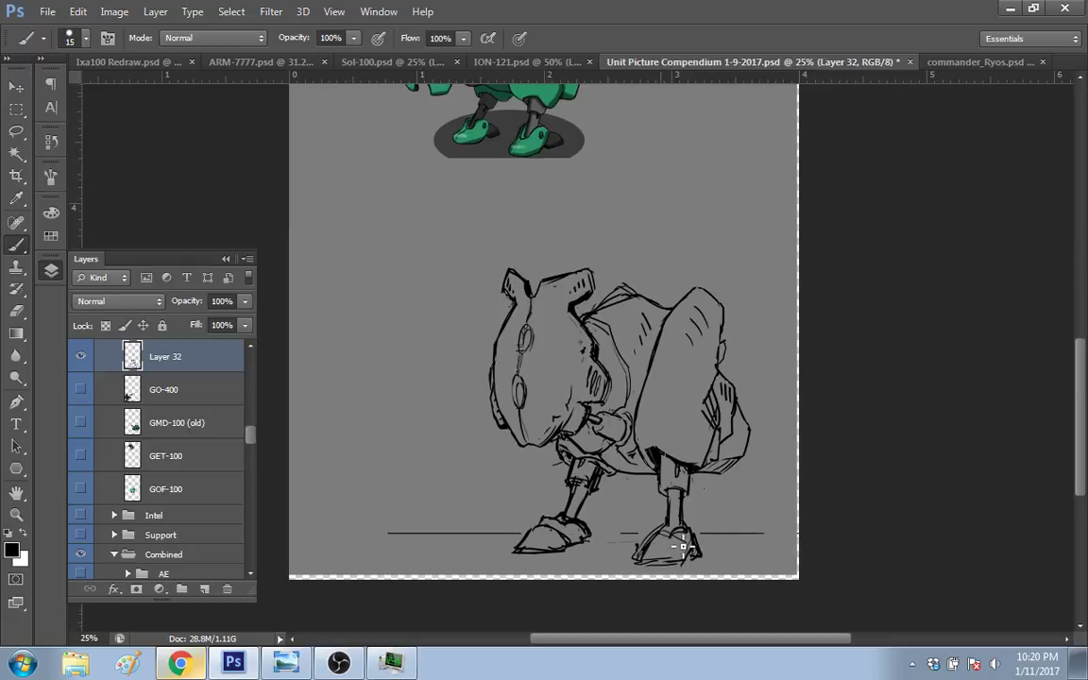
left_click_drag(1079, 382, 1049, 315)
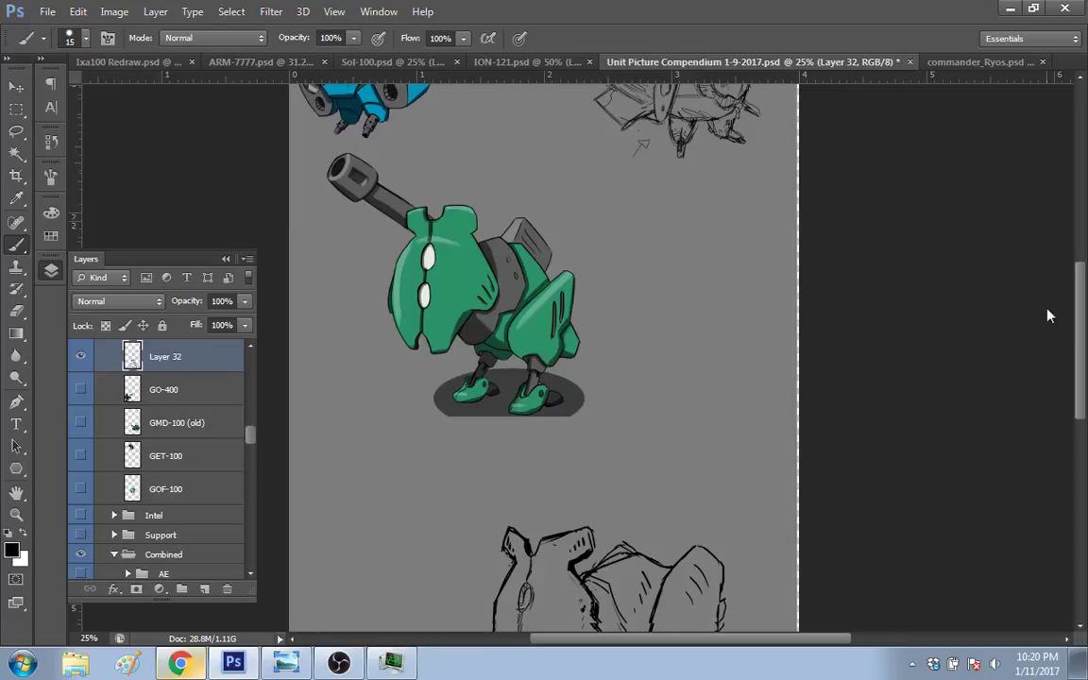
scroll(768, 304, "down", 4)
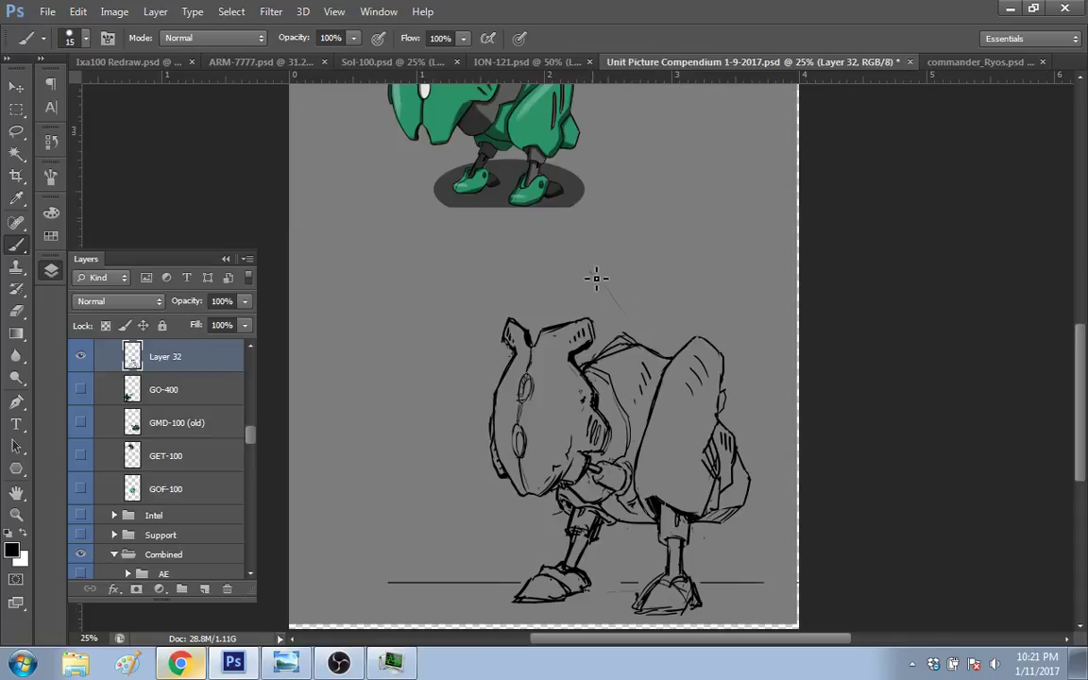
left_click_drag(576, 253, 656, 343)
left_click_drag(569, 253, 661, 349)
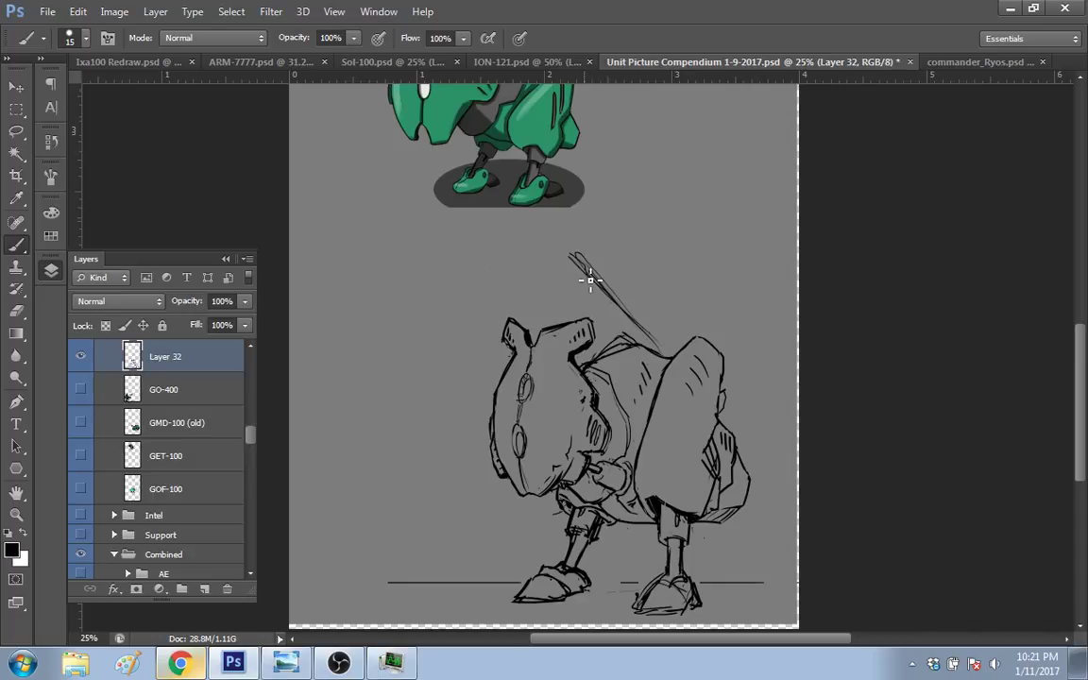
left_click_drag(569, 253, 578, 279)
mouse_move(562, 238)
left_mouse_down()
mouse_move(610, 241)
mouse_move(616, 310)
left_mouse_up()
mouse_move(658, 350)
left_mouse_down()
mouse_move(606, 291)
mouse_move(595, 297)
left_mouse_up()
key("e")
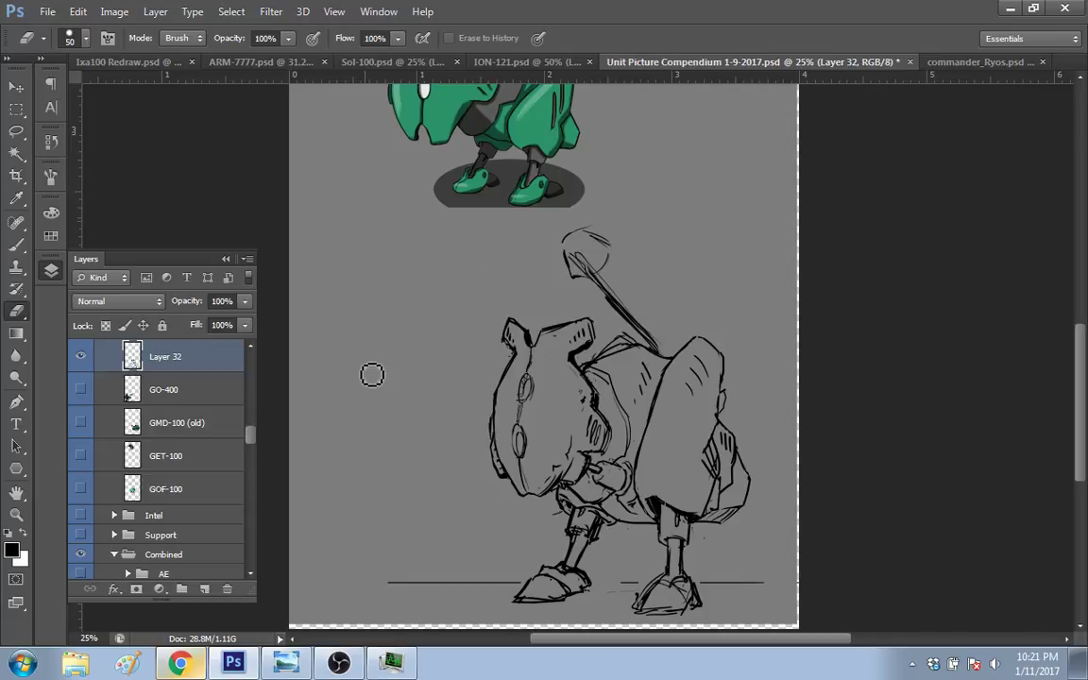
Step: Switch to Chrome to check the Twitch stream page and its chat, and return to Photoshop
left_click(180, 662)
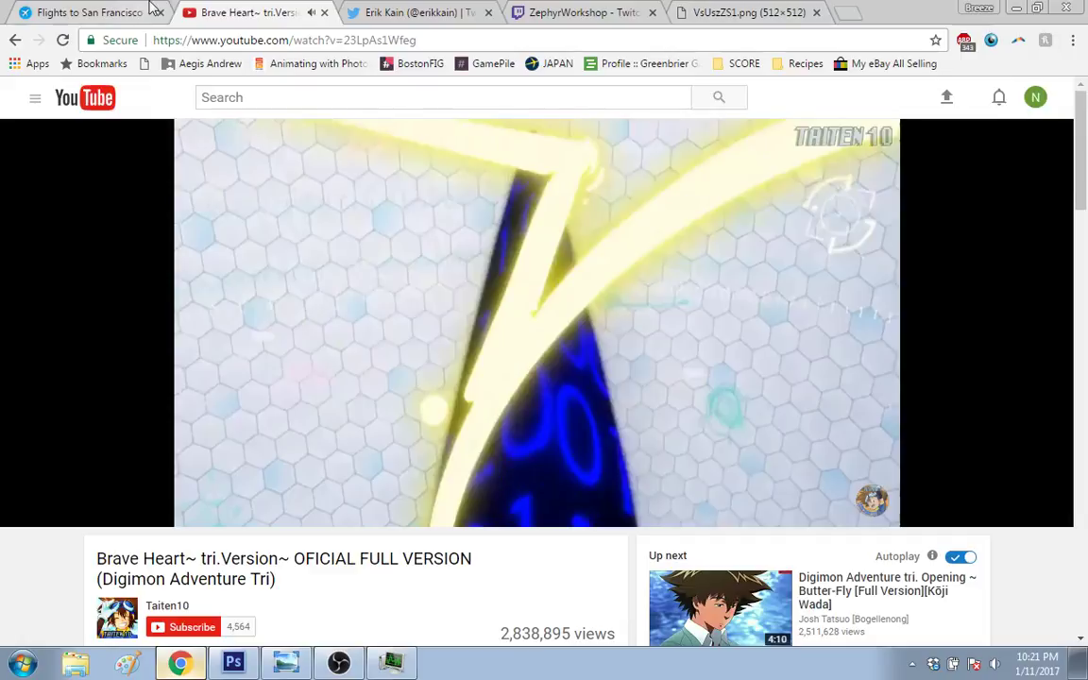
left_click(586, 11)
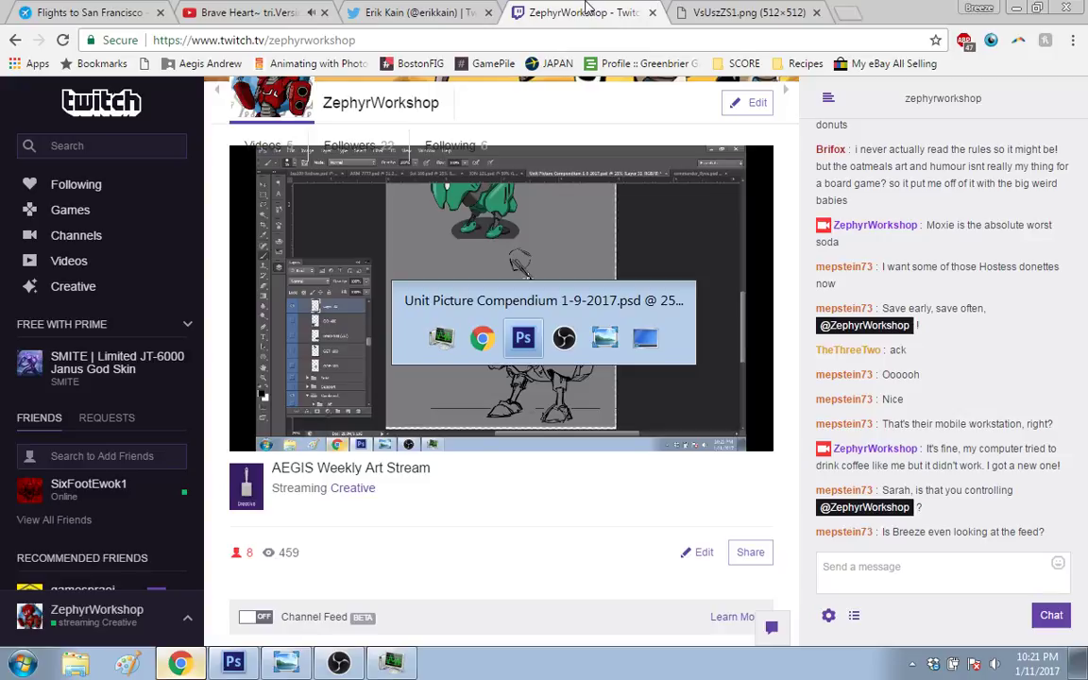
key("alt+Tab")
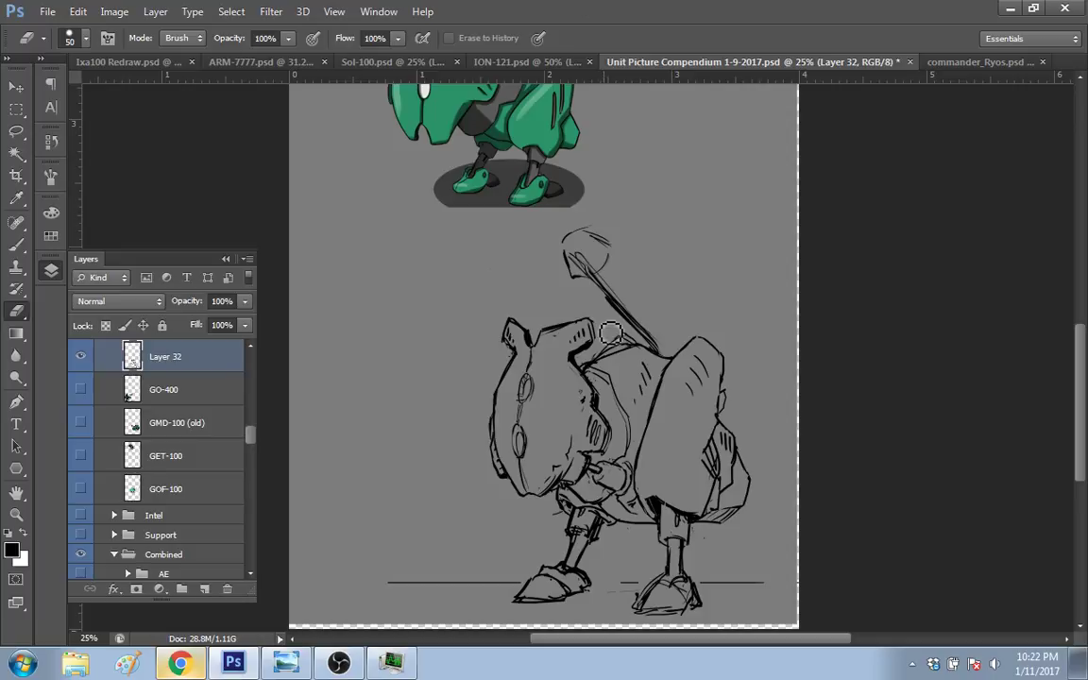
Step: Erase the barrel lines inside the muzzle and draw the barrel's second edge down to the thigh armour
mouse_move(606, 302)
left_mouse_down()
mouse_move(579, 288)
mouse_move(654, 318)
mouse_move(583, 260)
mouse_move(589, 279)
mouse_move(578, 258)
mouse_move(578, 269)
left_mouse_up()
key("ctrl+z")
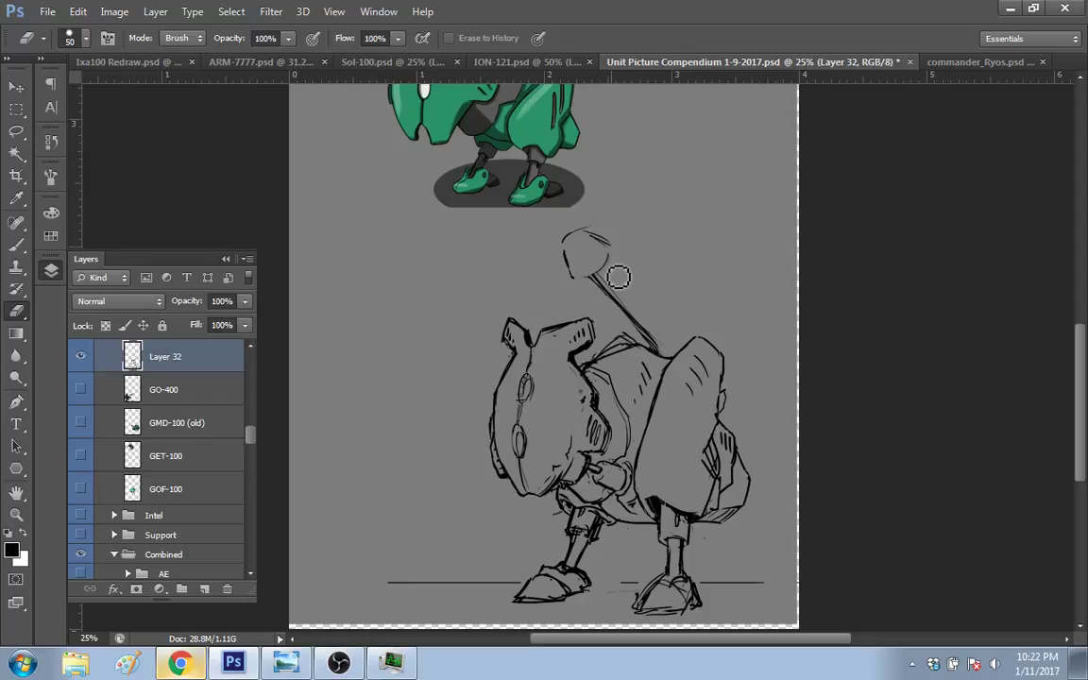
key("b")
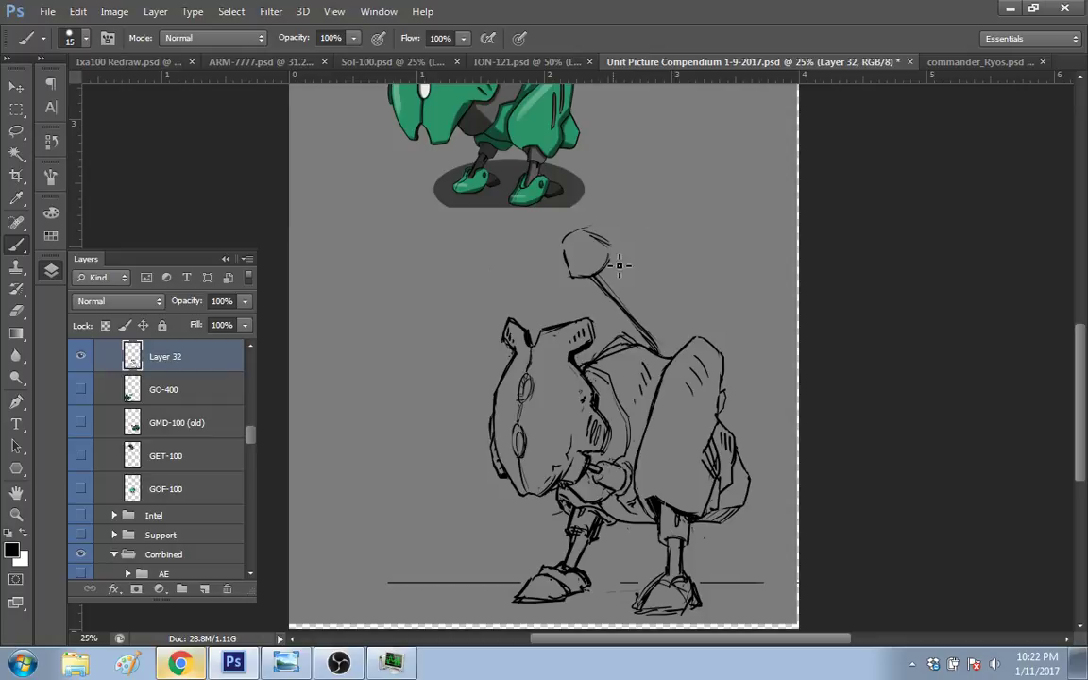
left_click_drag(607, 269, 666, 331)
left_click_drag(662, 323, 682, 343)
left_click_drag(605, 296, 682, 331)
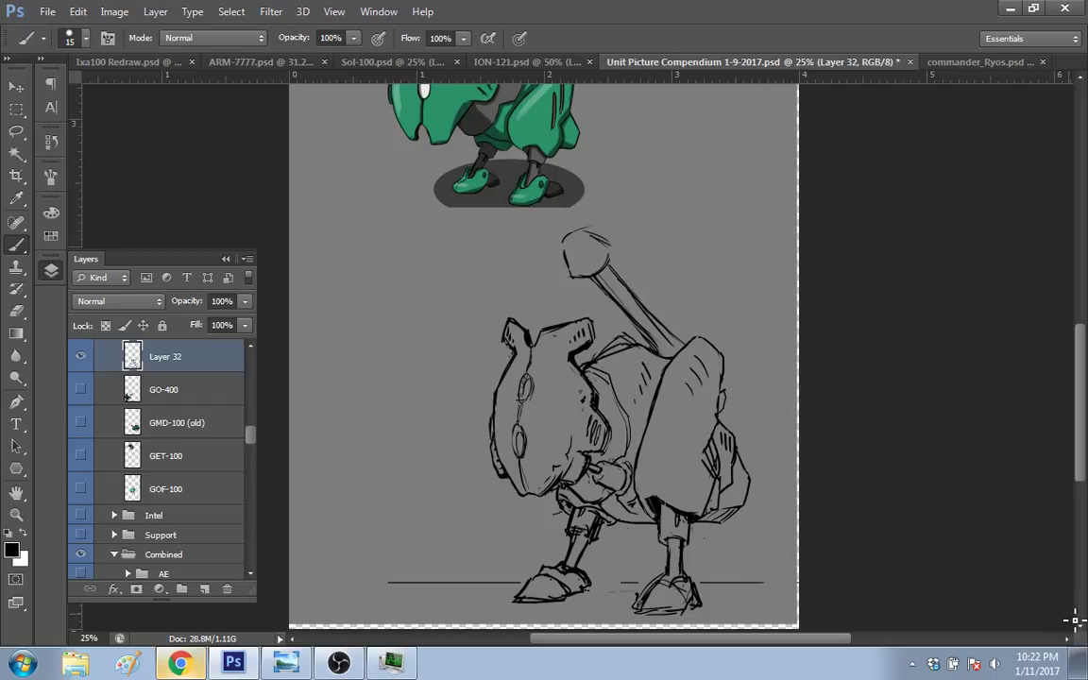
Step: Clean up the barrel's doubled lines and sketch the cannon's rear end sticking out behind the thigh armour
key("e")
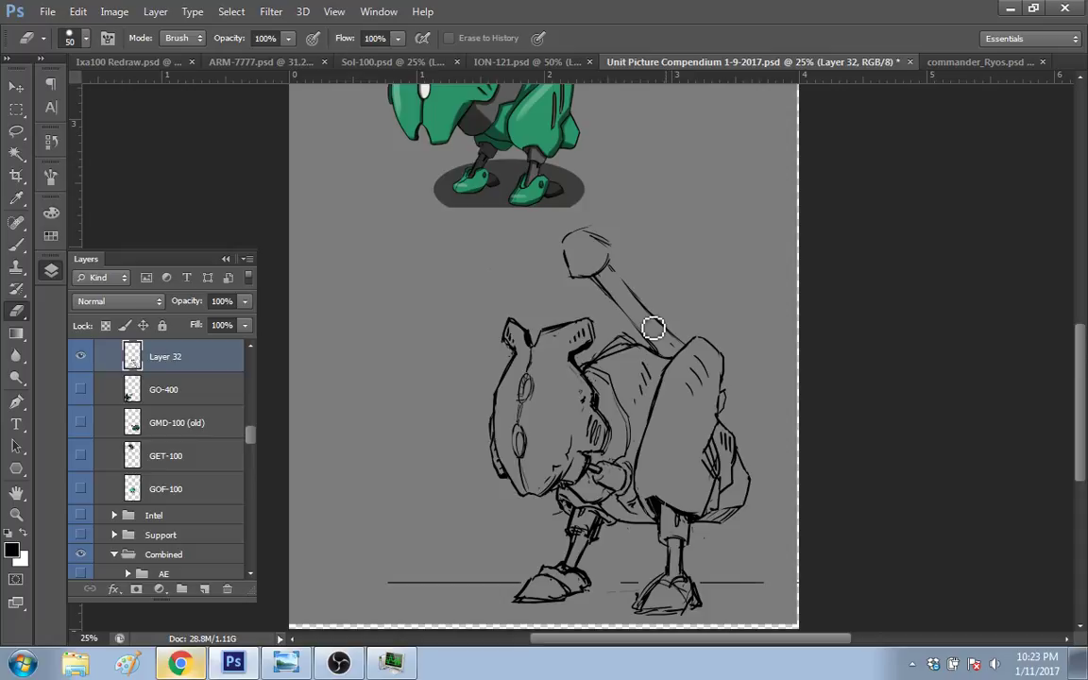
key("b")
mouse_move(581, 248)
left_mouse_down()
mouse_move(590, 284)
mouse_move(581, 274)
left_mouse_up()
key("ctrl+z")
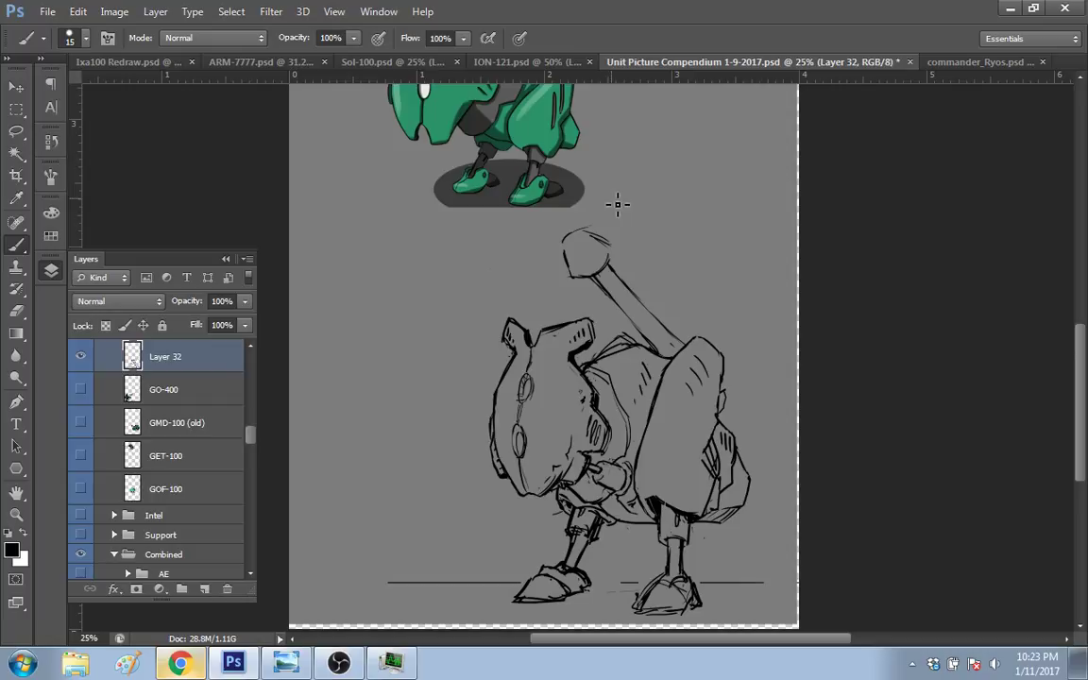
mouse_move(692, 352)
left_mouse_down()
mouse_move(761, 427)
mouse_move(762, 445)
mouse_move(740, 444)
left_mouse_up()
Step: Select the mech's head with a freehand outline and scale it to about 98.9%
key("l")
mouse_move(507, 511)
left_mouse_down()
mouse_move(489, 316)
mouse_move(588, 369)
mouse_move(614, 439)
mouse_move(601, 470)
mouse_move(507, 526)
mouse_move(502, 502)
left_mouse_up()
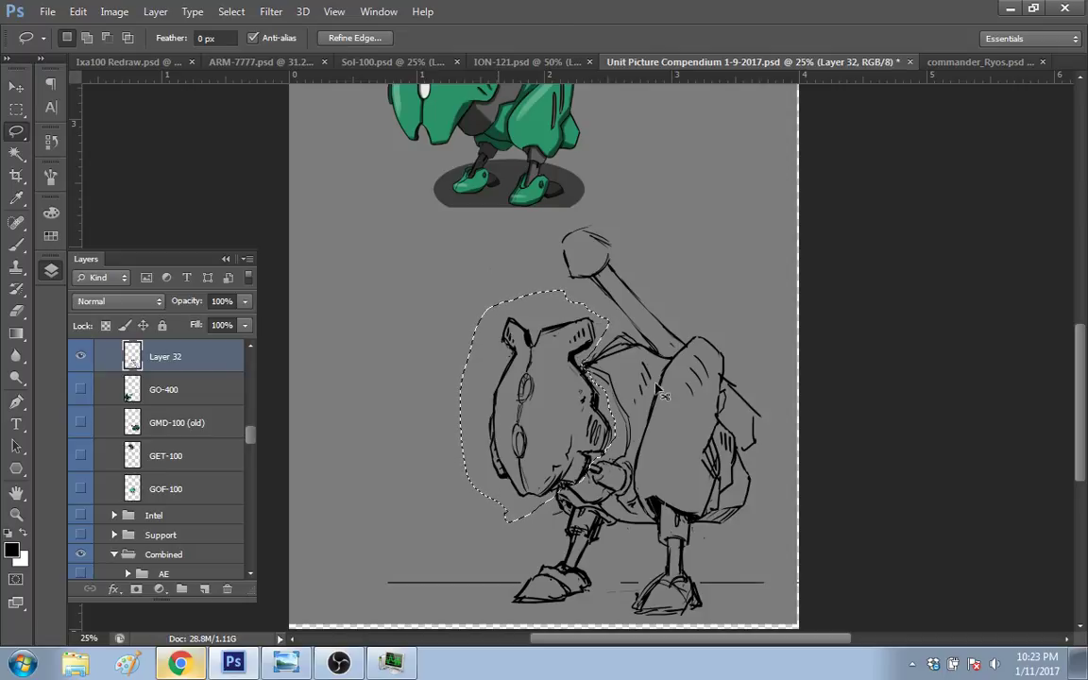
key("ctrl+t")
mouse_move(616, 291)
left_mouse_down()
mouse_move(603, 307)
mouse_move(633, 302)
left_mouse_up()
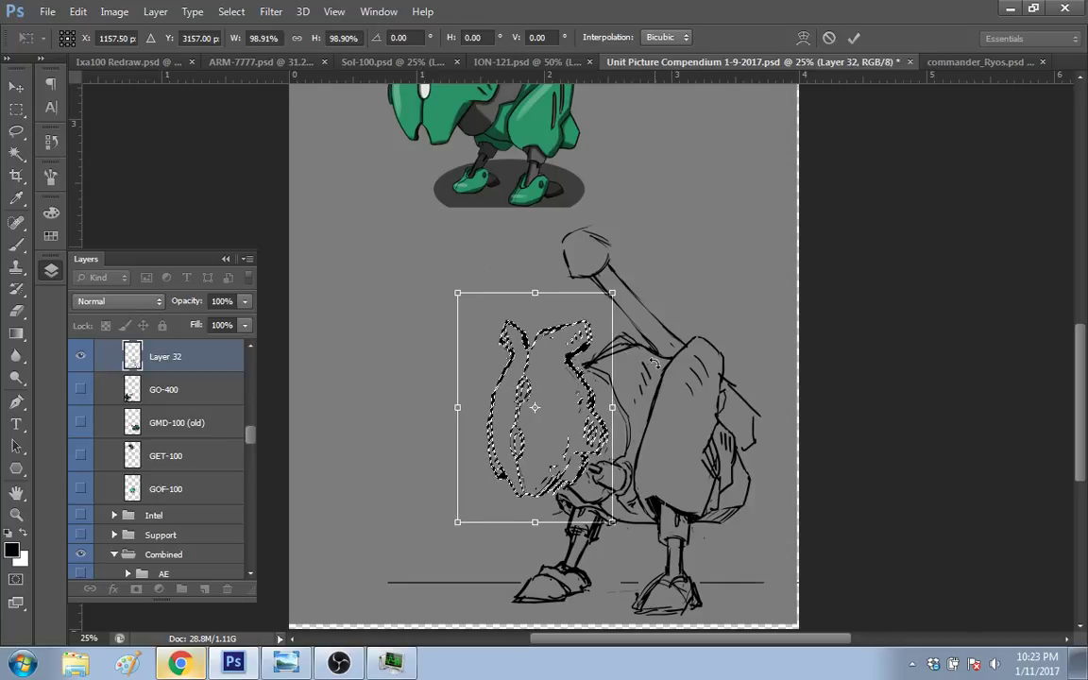
Step: Nudge the scaled head 8 px left and 16 px up, apply the transform and deselect
key("Left")
key("Left")
key("Up")
key("Up")
key("Up")
key("Up")
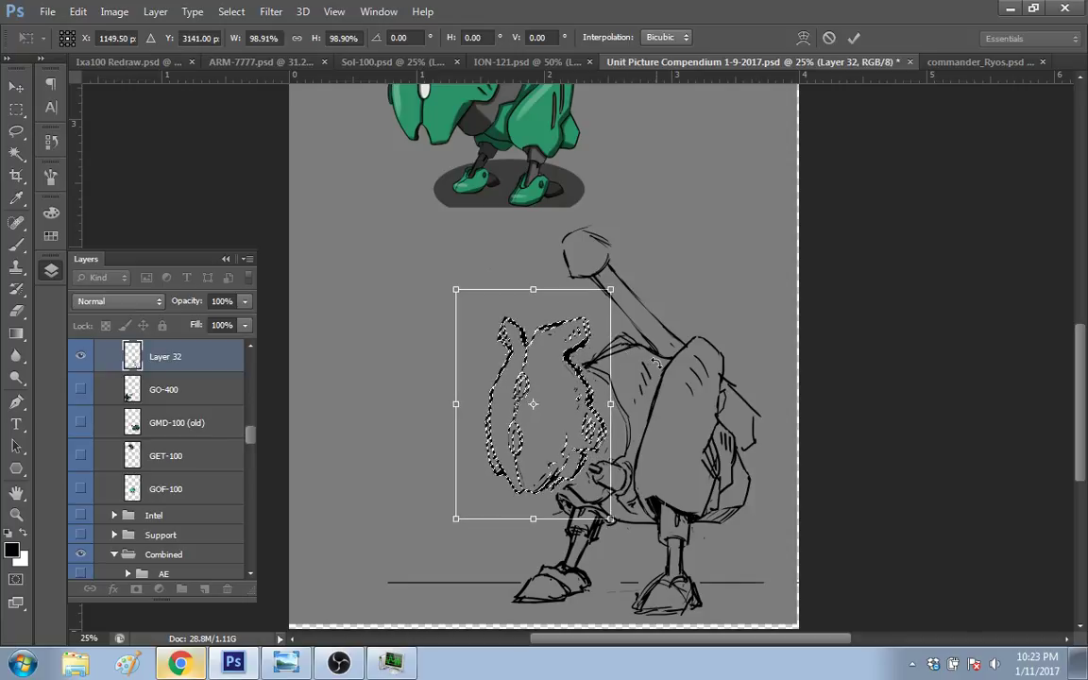
key("Return")
key("l")
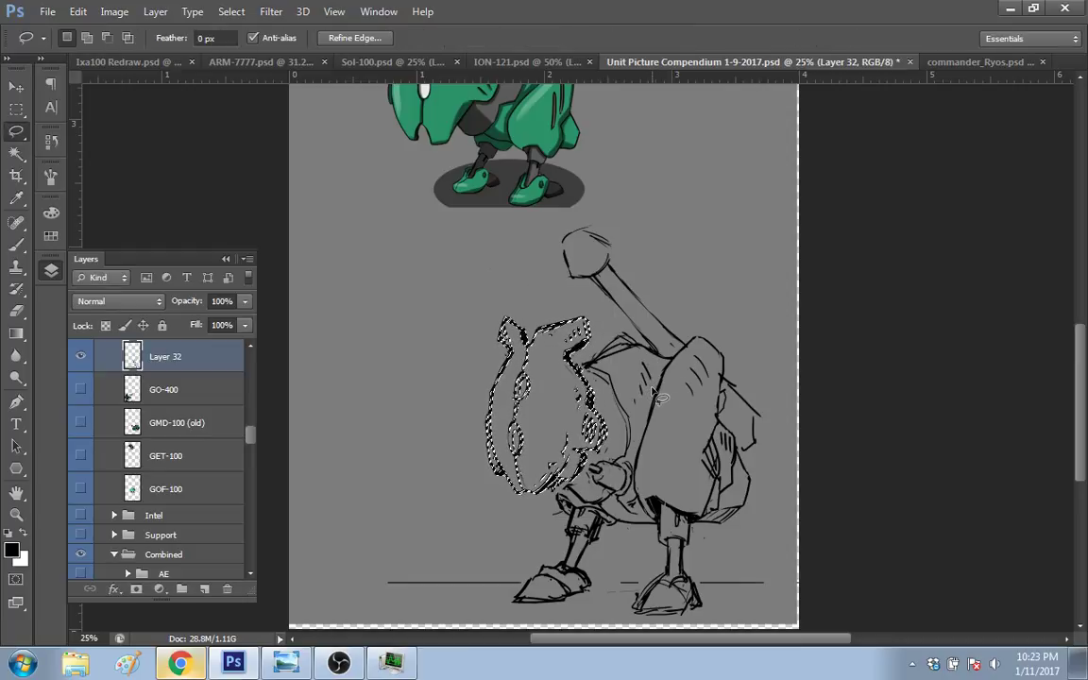
key("m")
left_click(650, 369)
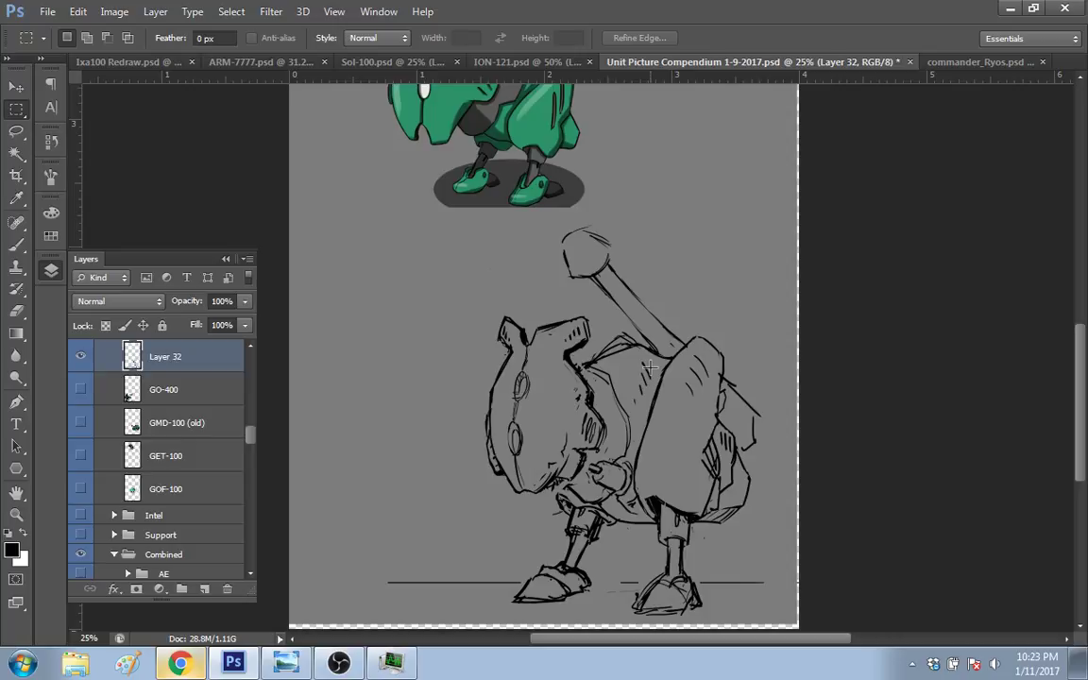
Step: Rework the collar lines behind the head and ink a bolder, angular outline around the cannon's muzzle
key("b")
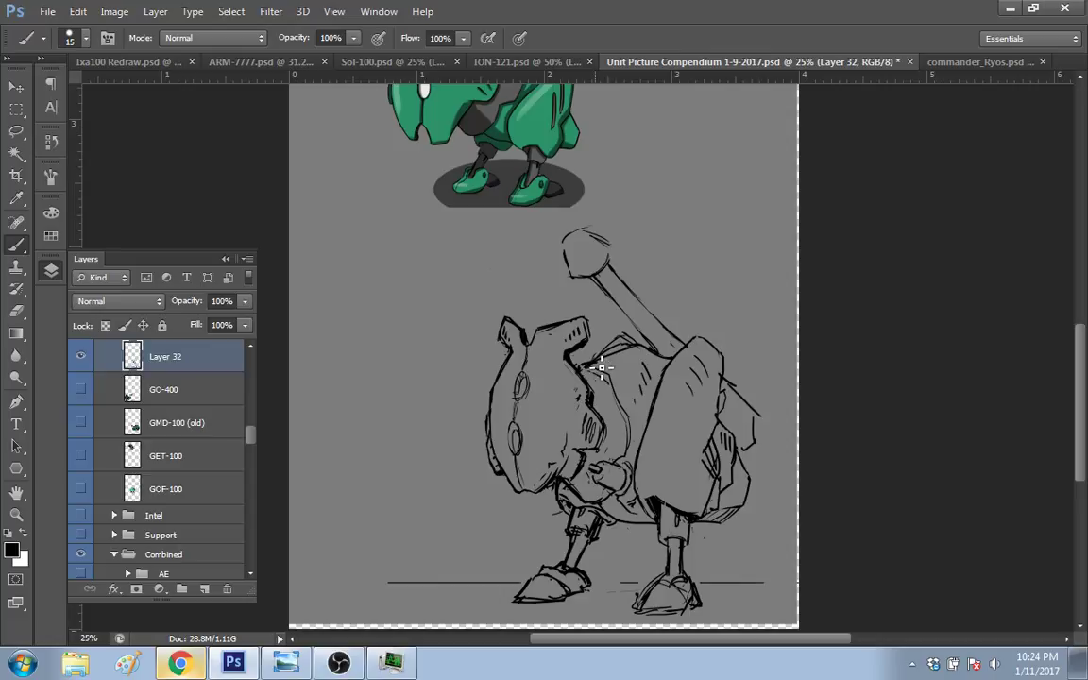
key("e")
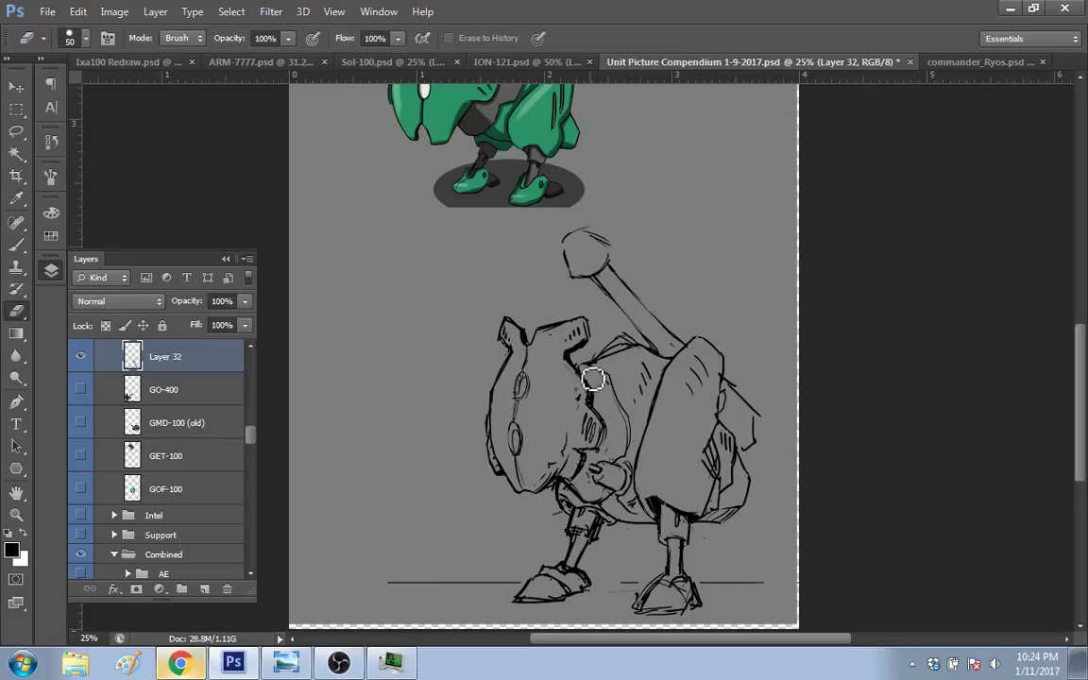
key("b")
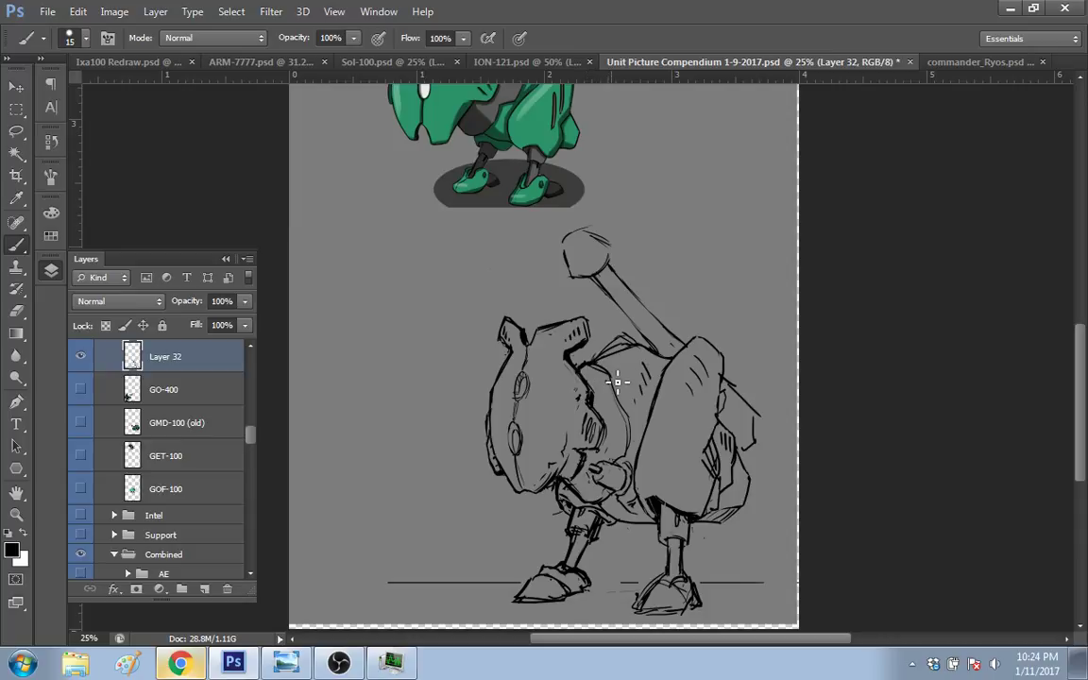
left_click_drag(543, 329, 574, 377)
mouse_move(574, 282)
left_mouse_down()
mouse_move(566, 253)
mouse_move(591, 231)
mouse_move(615, 260)
left_mouse_up()
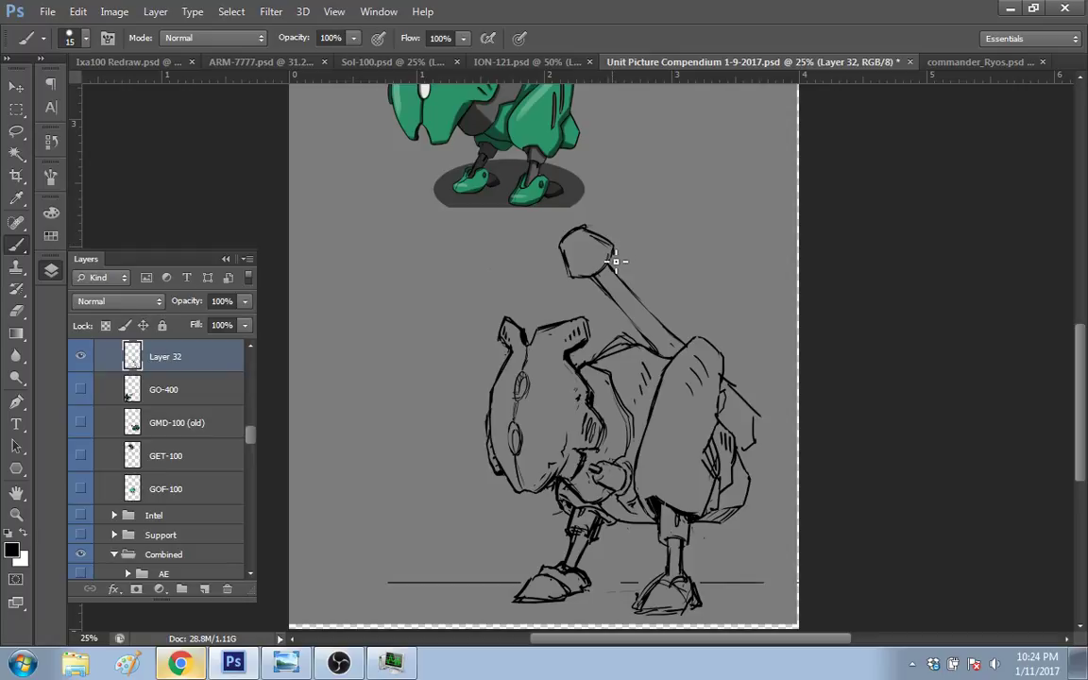
Step: Clean up the right edge of the cannon's muzzle and ink a dark bore opening in its front face
key("e")
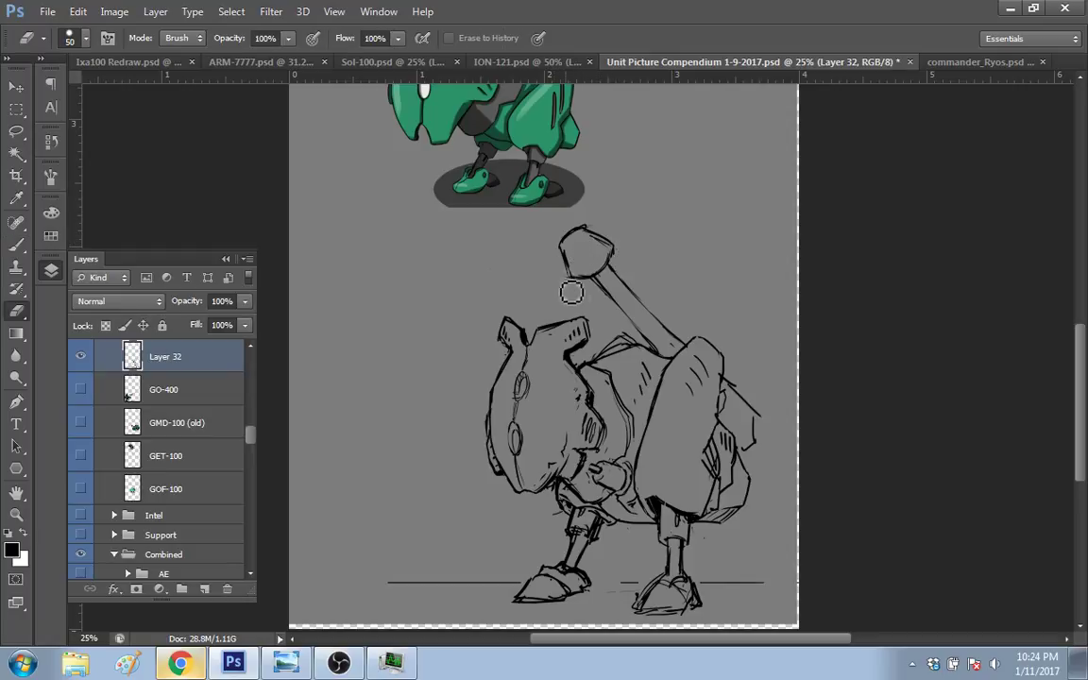
left_click_drag(608, 259, 626, 256)
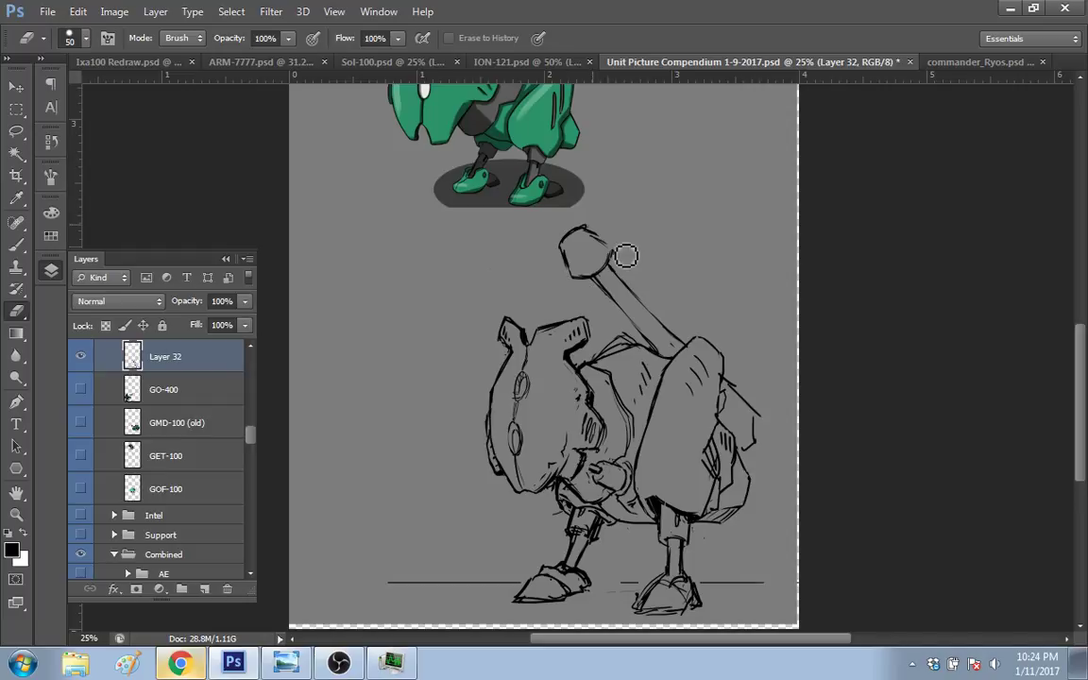
key("b")
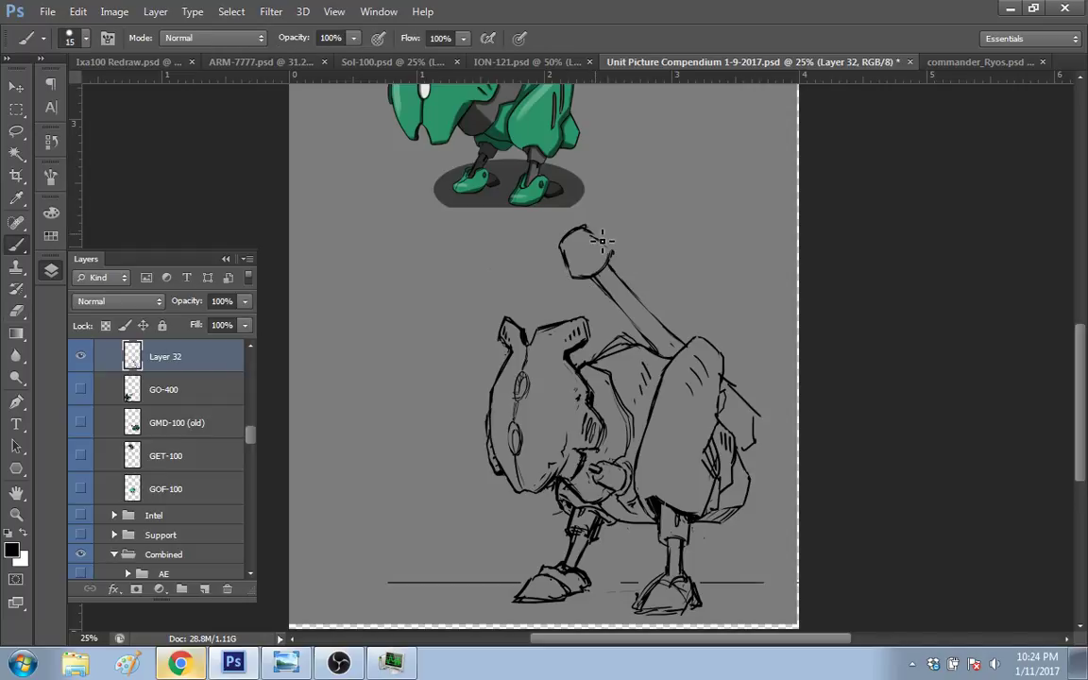
key("e")
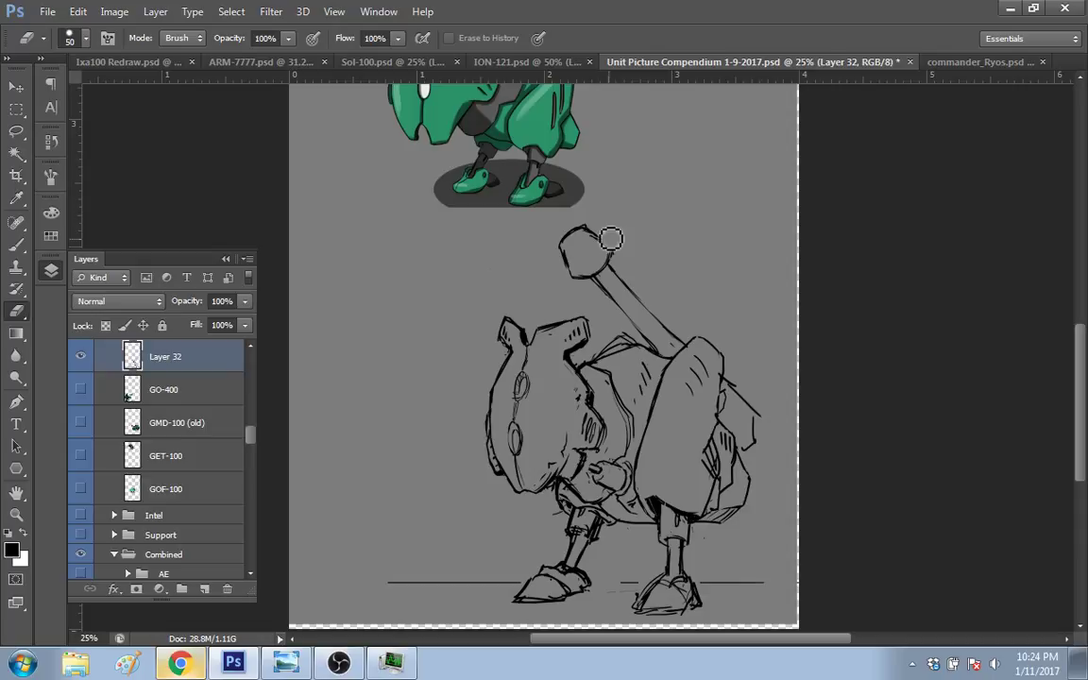
key("b")
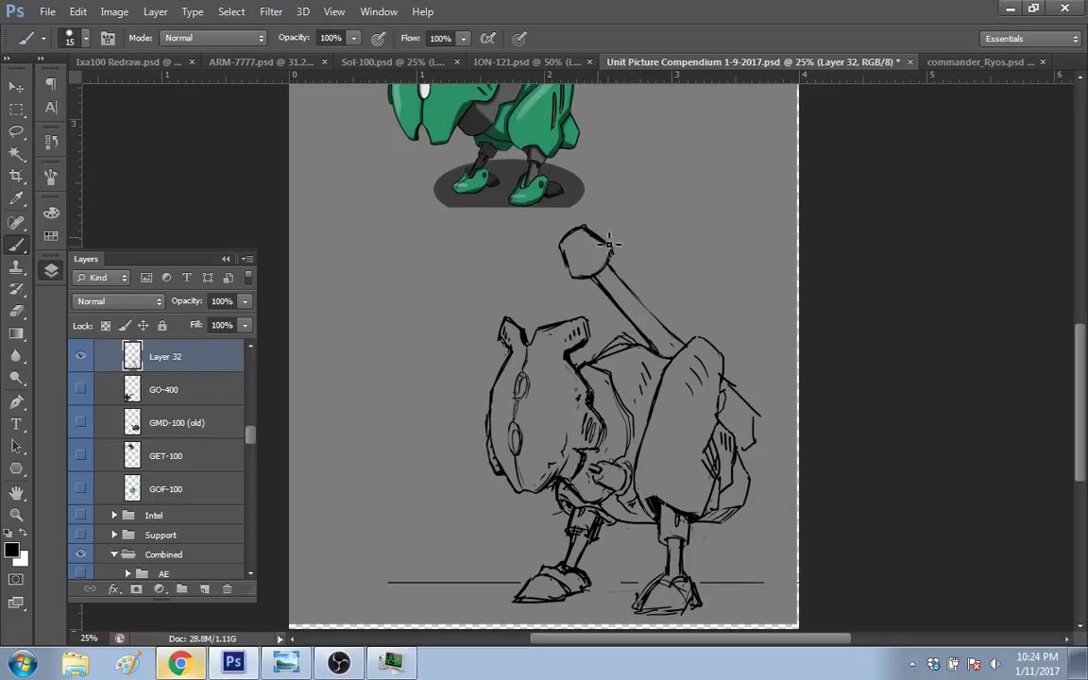
mouse_move(579, 246)
left_mouse_down()
mouse_move(585, 238)
mouse_move(600, 267)
mouse_move(569, 276)
left_mouse_up()
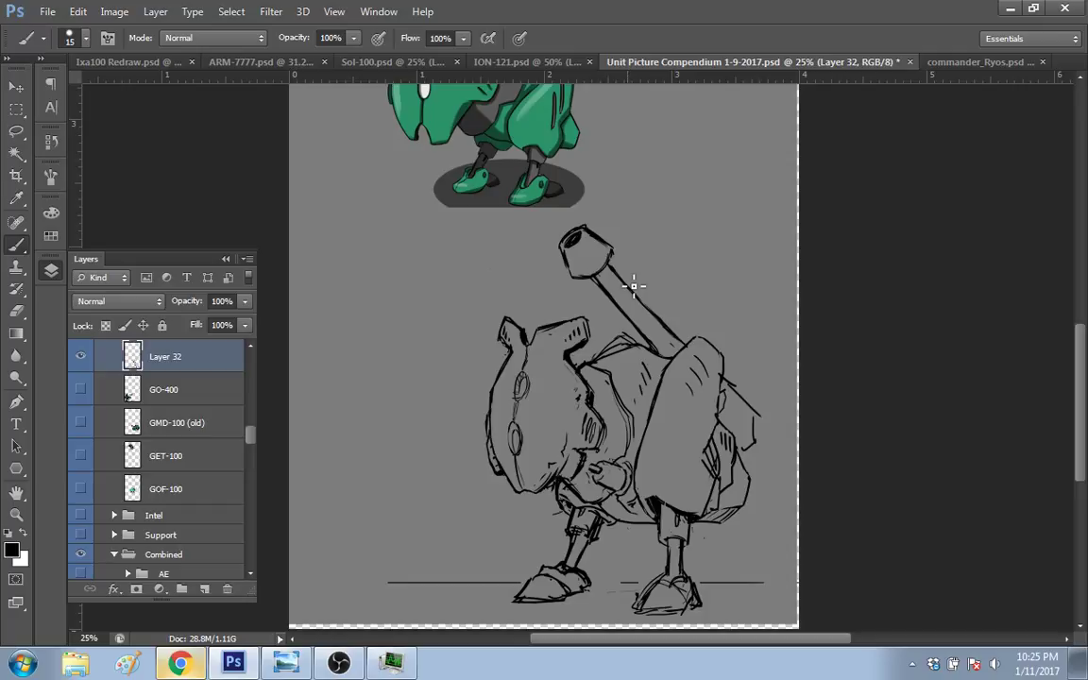
Step: Trim the barrel's upper line where it meets the thigh armour, undoing a stray stroke
key("e")
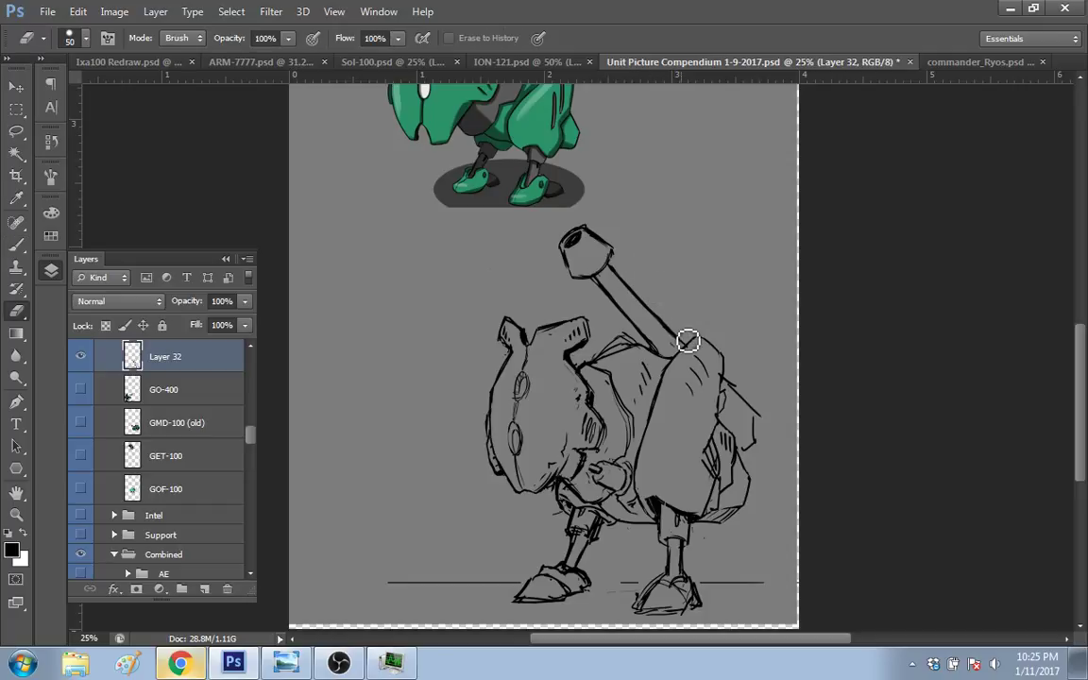
mouse_move(660, 312)
left_mouse_down()
mouse_move(683, 341)
mouse_move(679, 332)
left_mouse_up()
key("ctrl+z")
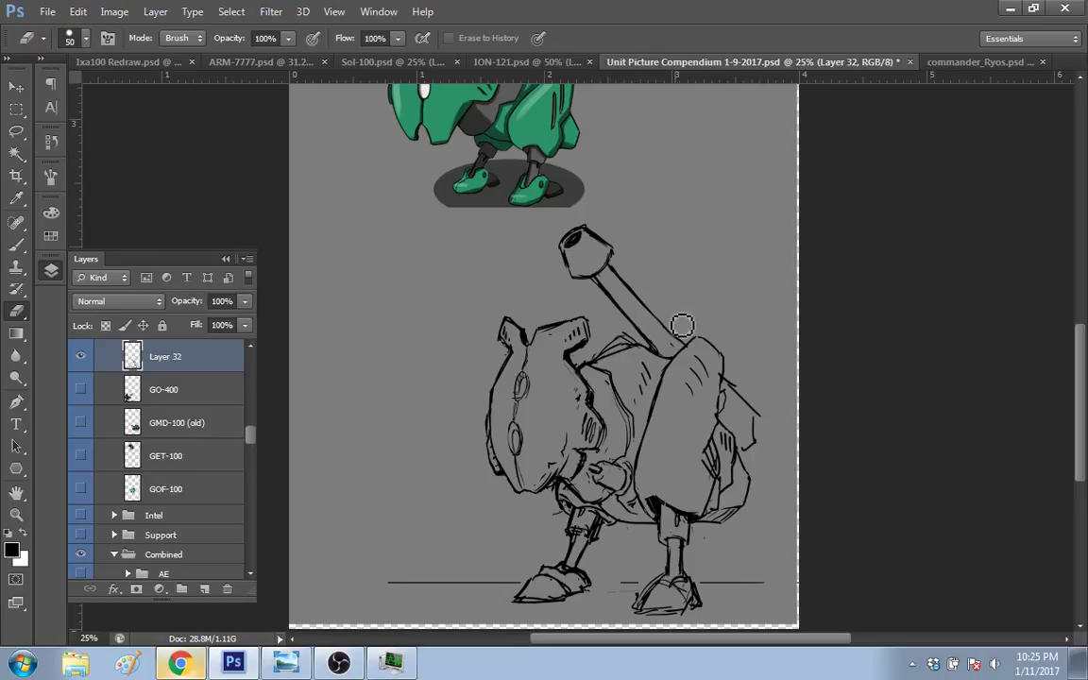
Step: Ink the small piston joint below the head with rivet marks on the collar, and tidy the cannon's rear end
key("b")
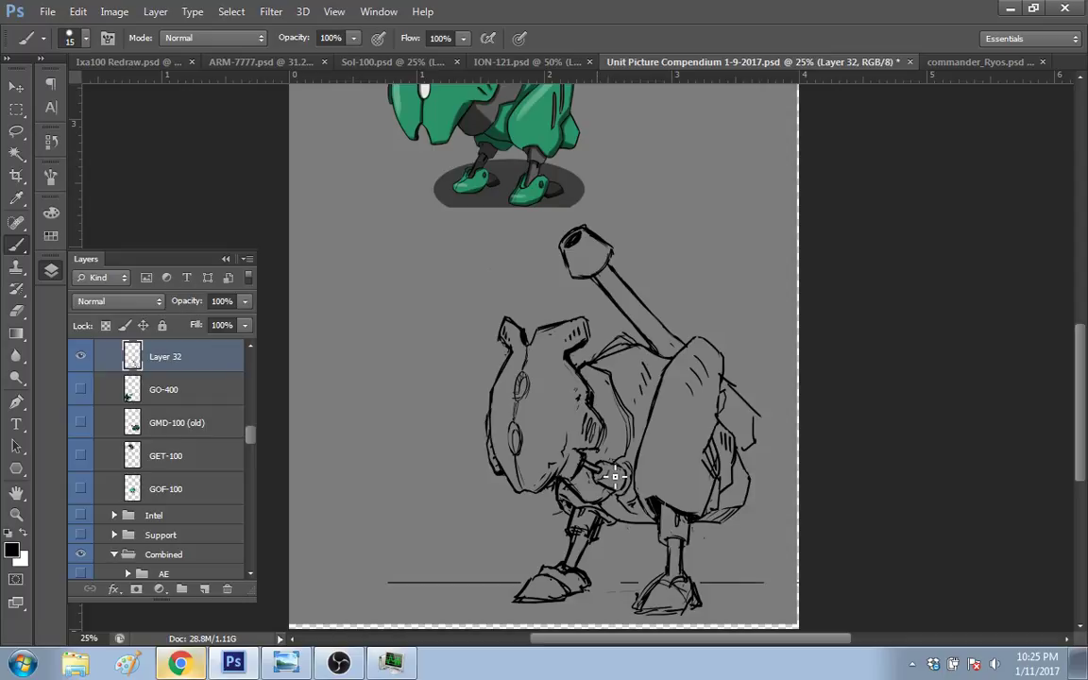
left_click_drag(612, 468, 633, 430)
left_click_drag(619, 407, 614, 429)
key("e")
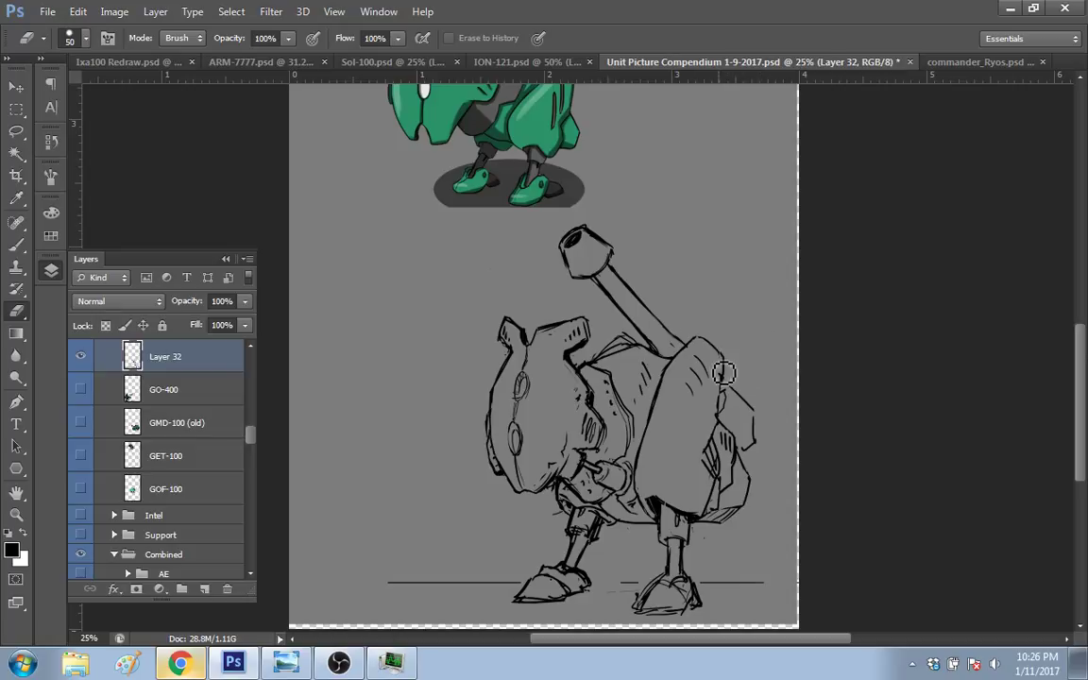
key("b")
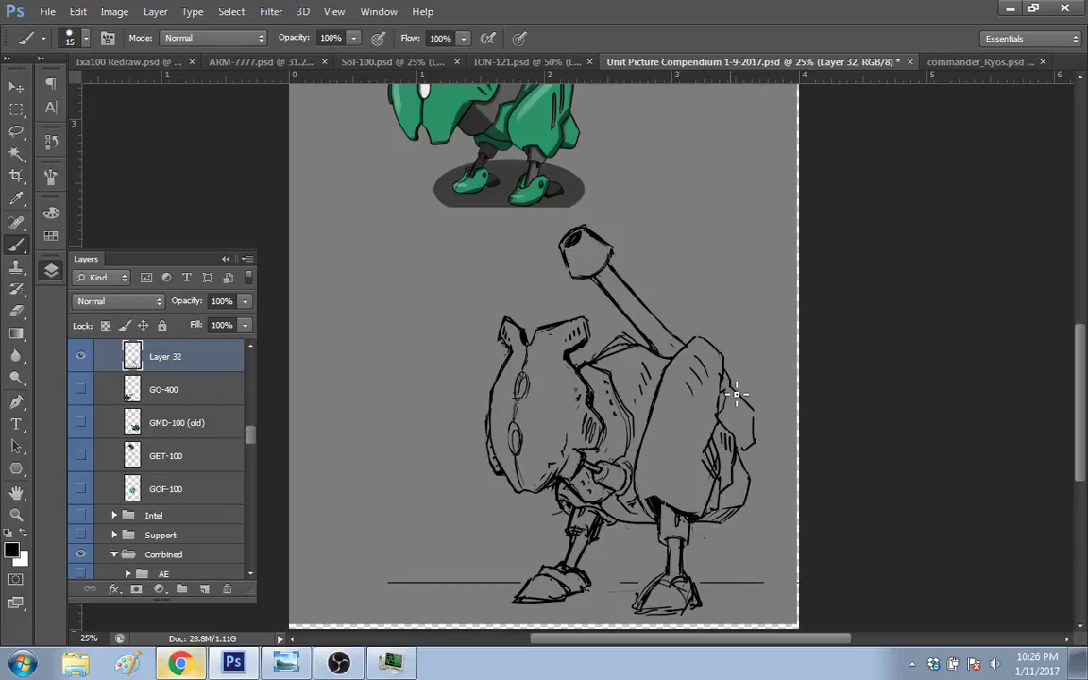
Step: Check the chat on the Twitch stream page in Chrome and return to Photoshop
key("alt+Tab")
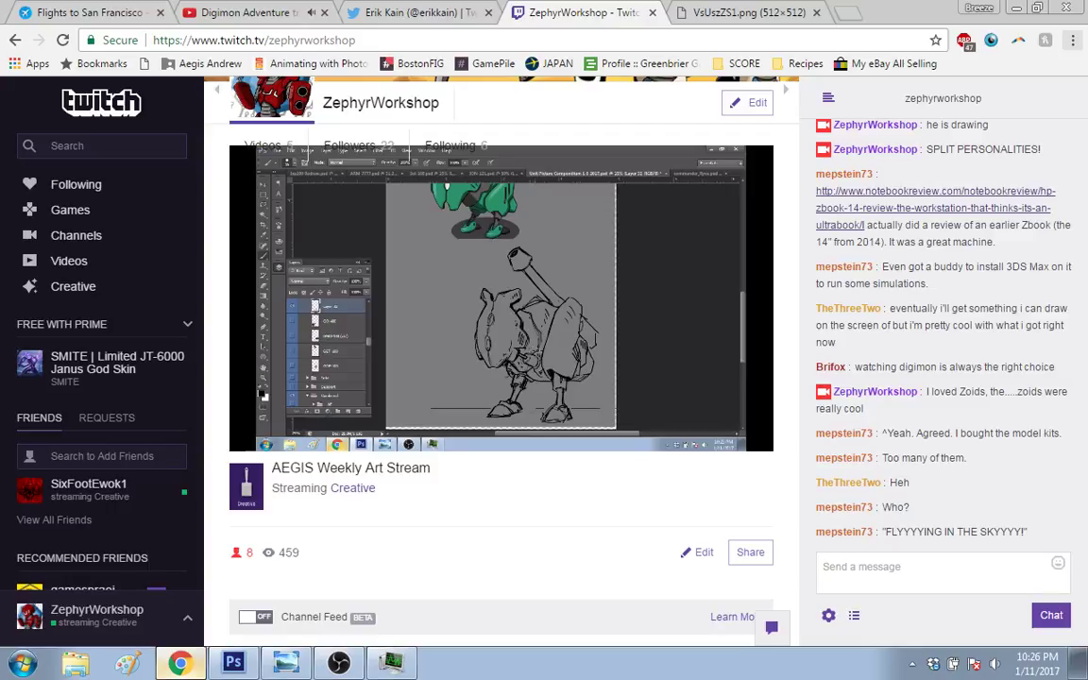
key("alt+Tab")
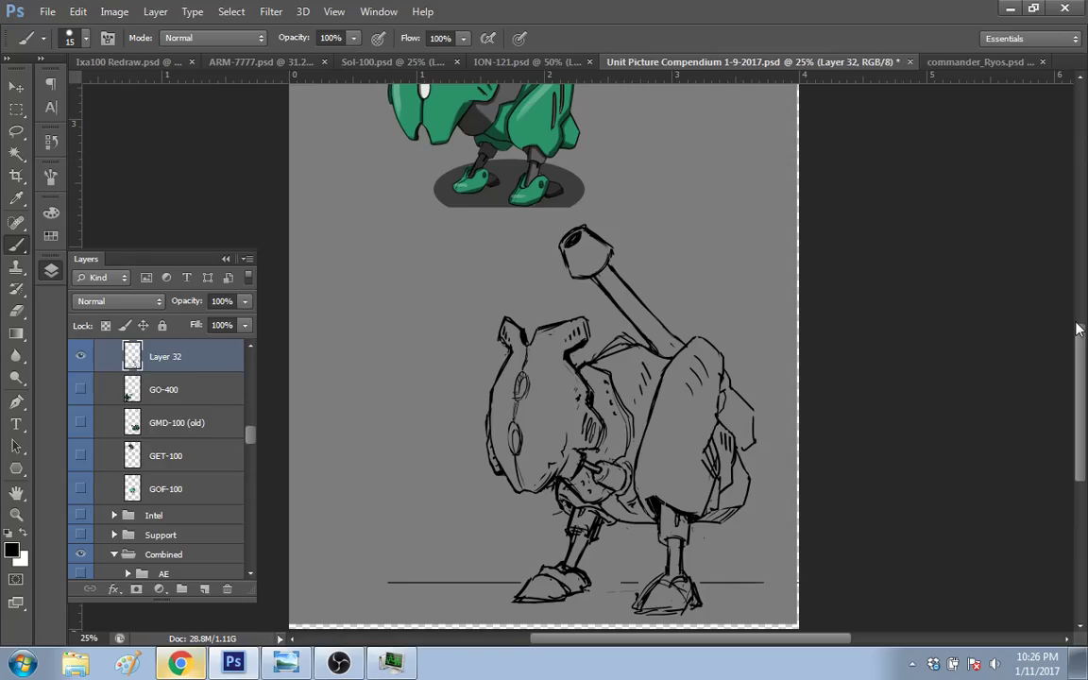
Step: Sketch an angular fin sticking out behind the upper thigh armour, redrawing it until the shape works
scroll(1067, 349, "down", 3)
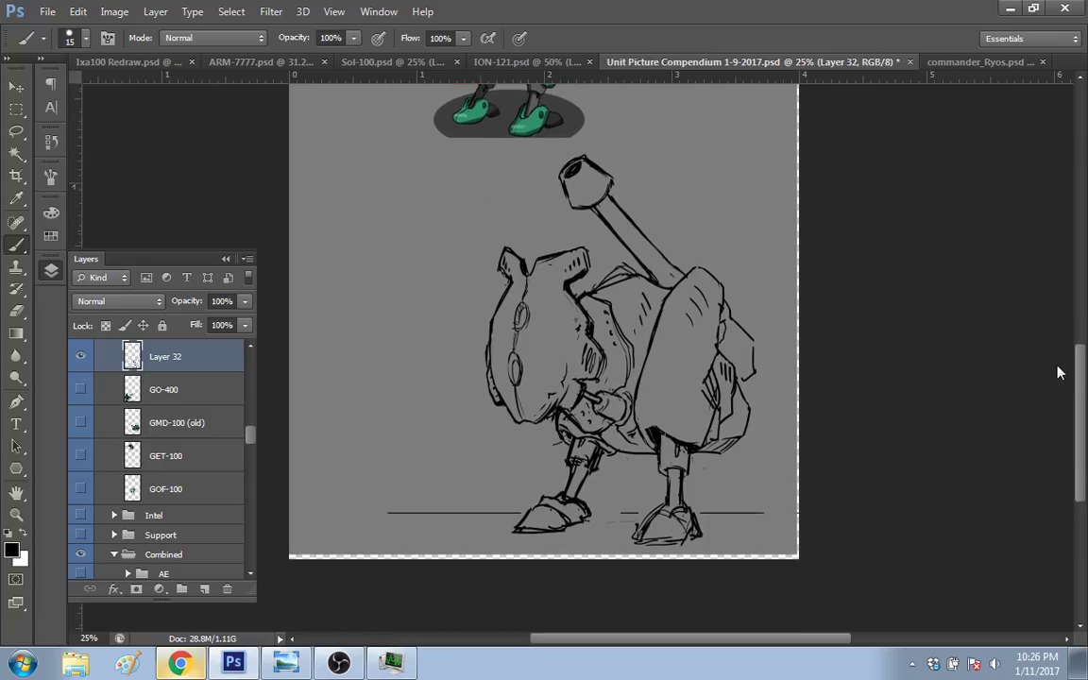
scroll(1058, 373, "up", 2)
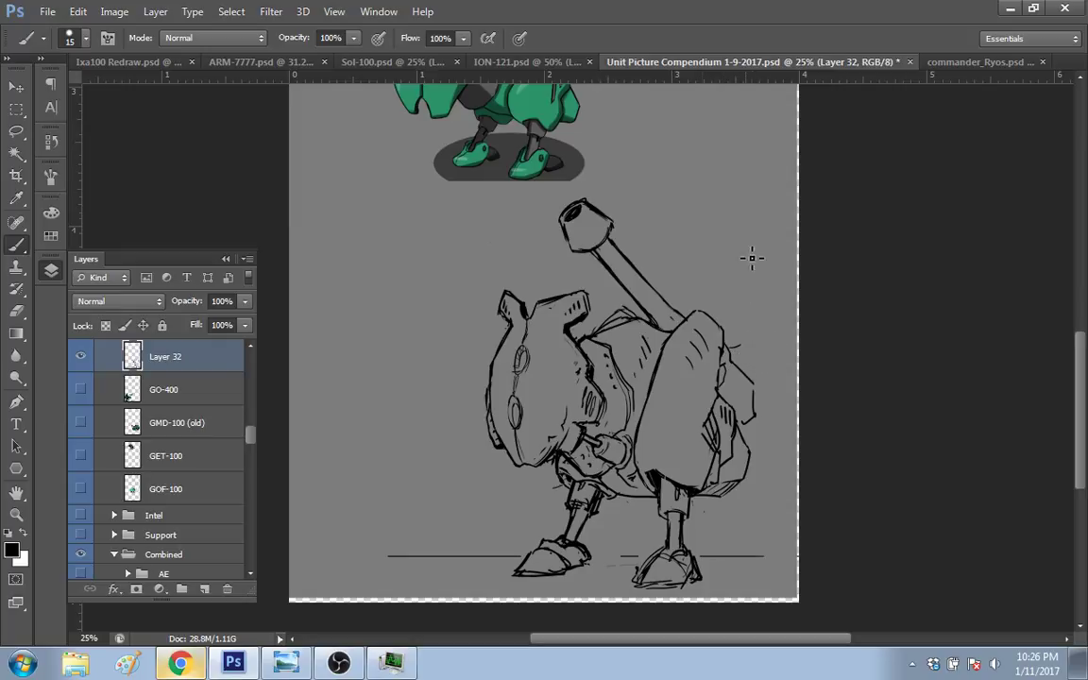
key("ctrl+z")
left_click_drag(748, 352, 759, 385)
key("ctrl+z")
left_click_drag(741, 353, 766, 367)
Step: Reduce the eraser to 20 px, clean up around the thigh armour's lower edge and re-ink the shin below
key("e")
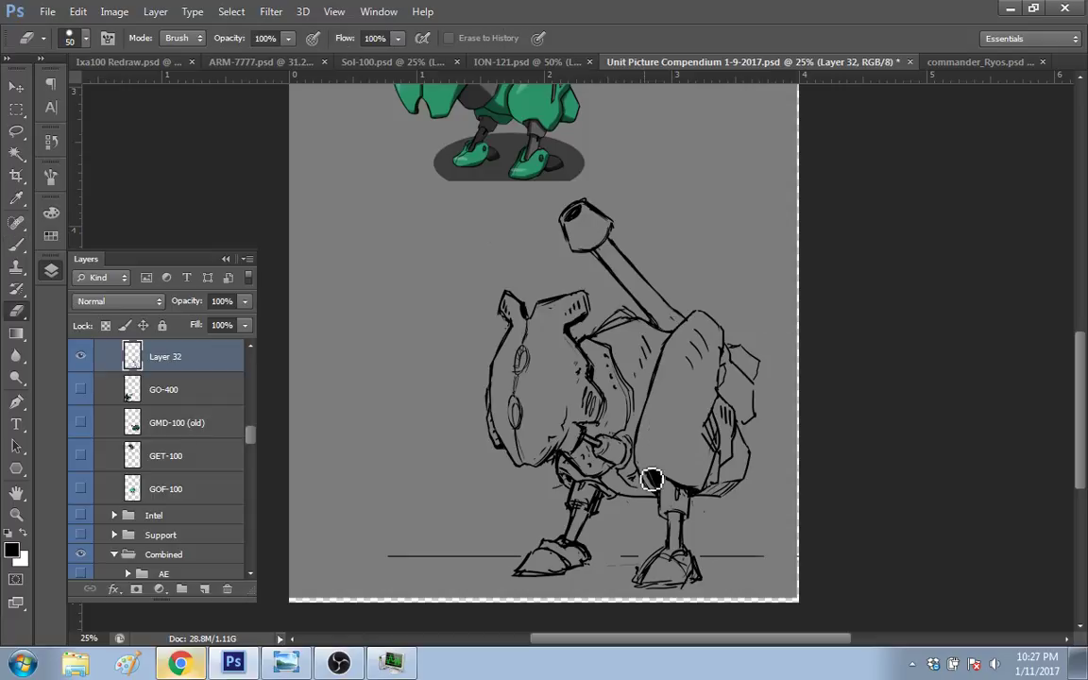
key("bracketleft")
key("bracketleft")
key("bracketleft")
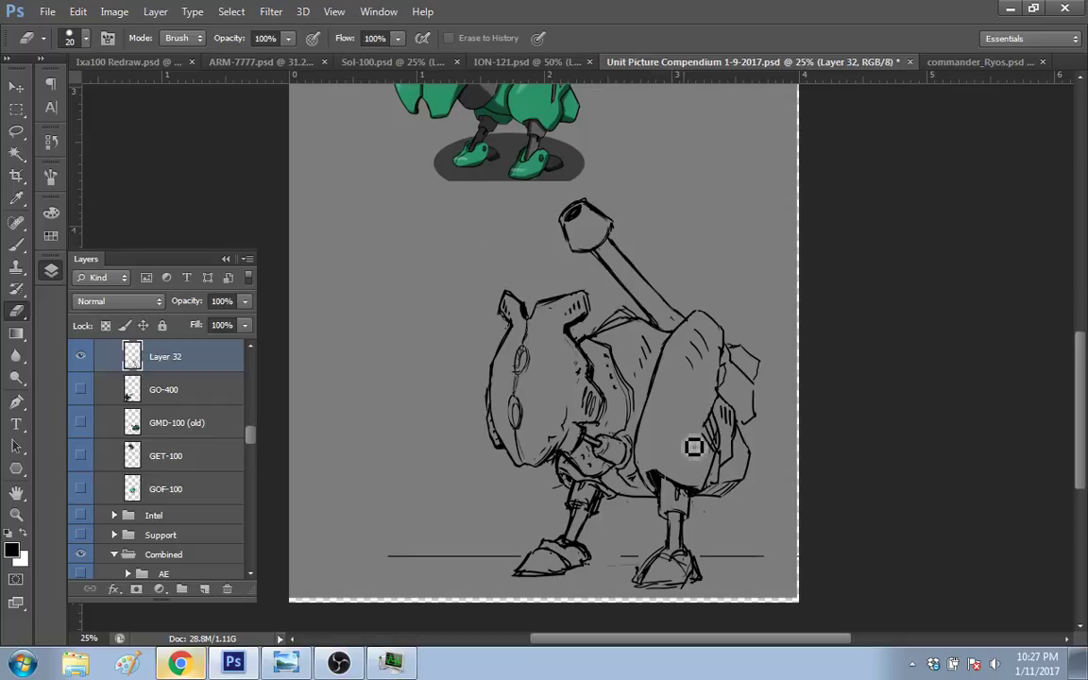
key("b")
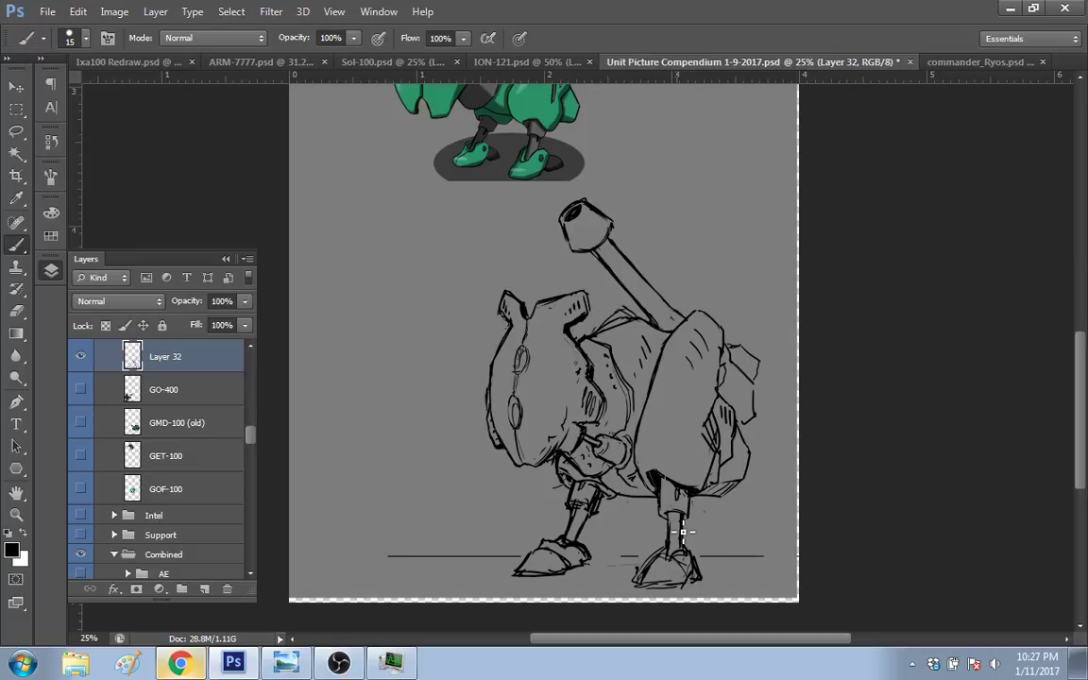
Step: Draw curved bands with hatching around the middle of the cannon barrel and a collar at its base, undoing and redrawing strokes
key("e")
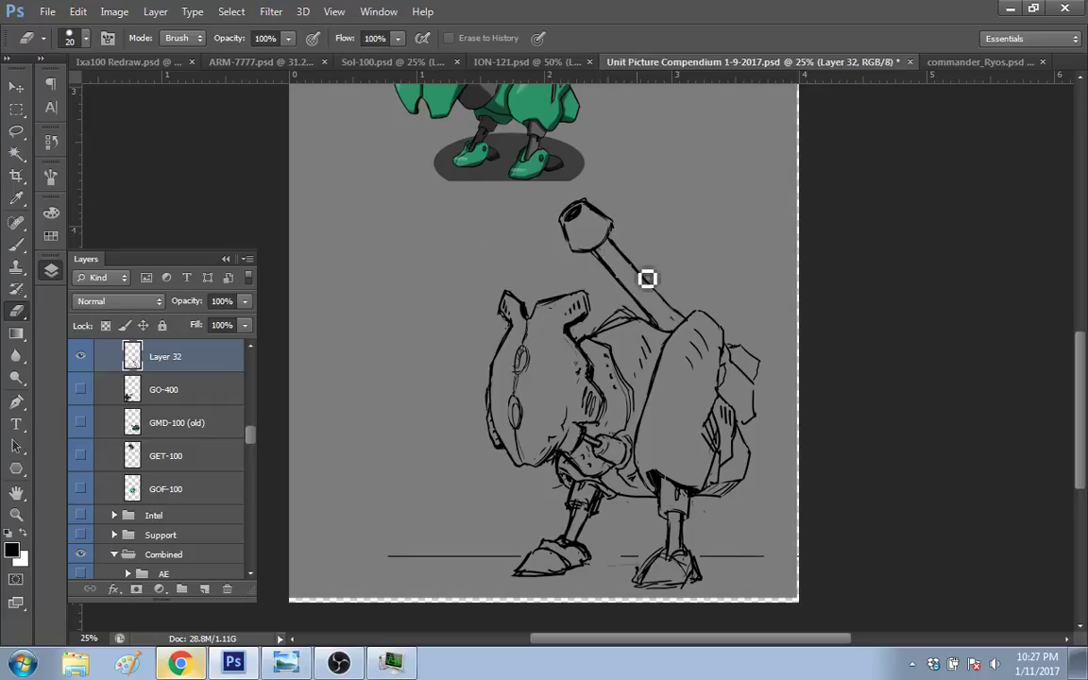
key("b")
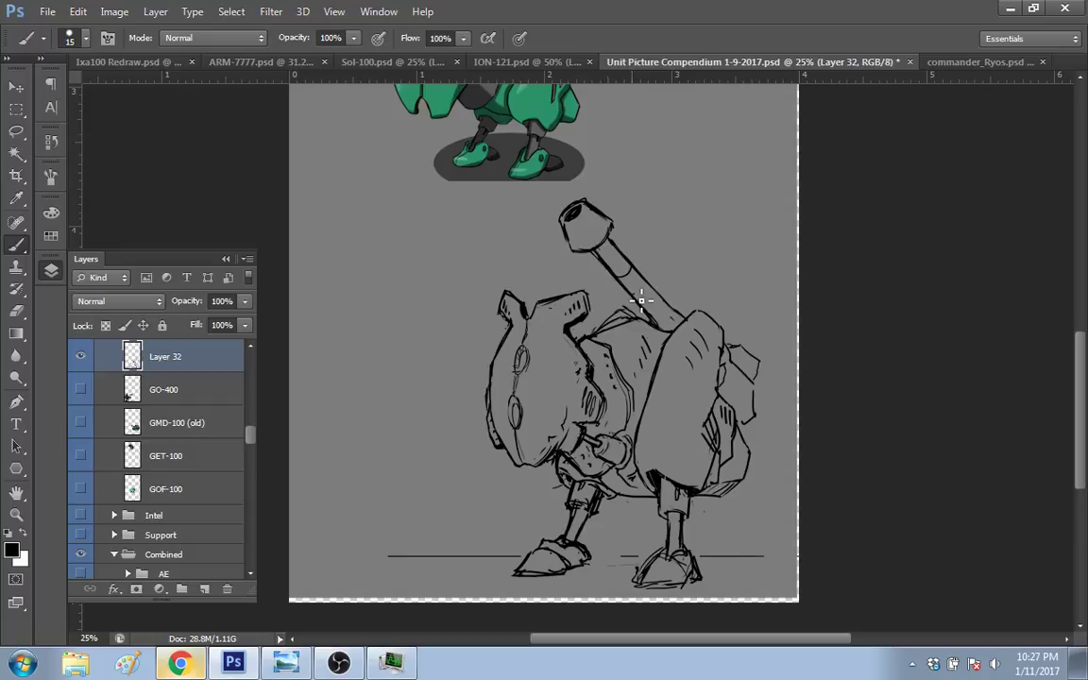
left_click_drag(631, 289, 640, 279)
key("ctrl+z")
key("ctrl+z")
key("ctrl+z")
key("ctrl+z")
key("ctrl+z")
key("ctrl+z")
key("ctrl+z")
key("ctrl+z")
key("ctrl+z")
key("ctrl+z")
key("ctrl+z")
key("ctrl+z")
key("ctrl+z")
key("ctrl+z")
key("ctrl+z")
key("ctrl+z")
key("ctrl+z")
key("ctrl+z")
key("ctrl+z")
key("ctrl+z")
key("ctrl+z")
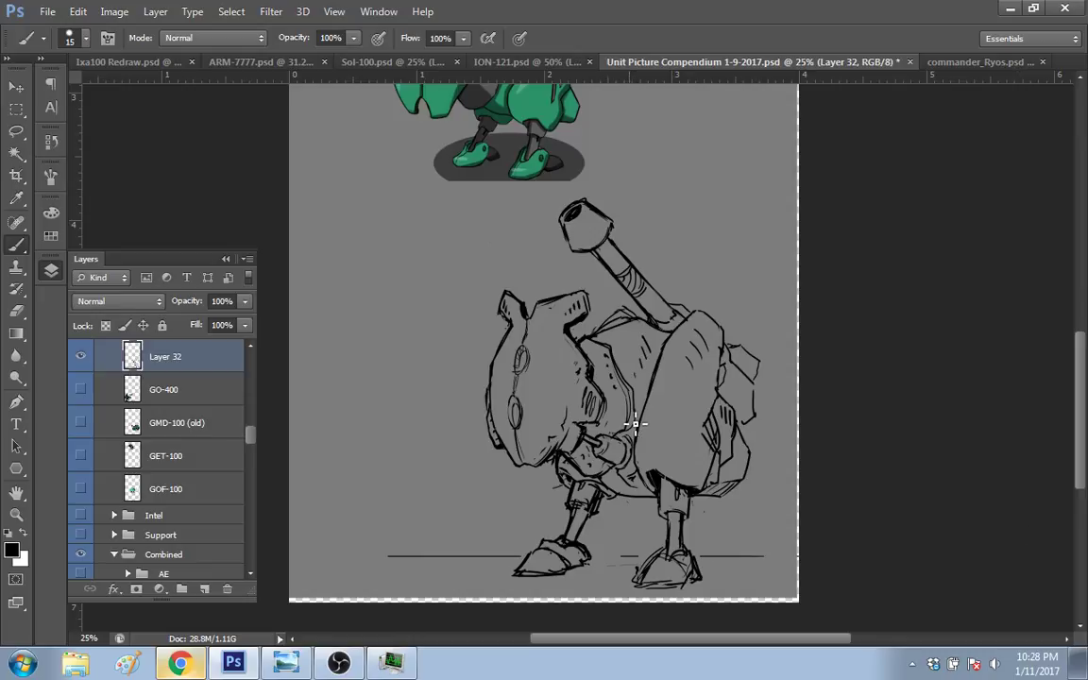
Step: Darken the two oval eyes on the mech's head, undoing and redrawing strokes
key("ctrl+z")
key("ctrl+z")
key("ctrl+z")
key("ctrl+z")
key("ctrl+z")
key("ctrl+z")
key("ctrl+z")
key("ctrl+z")
key("ctrl+z")
key("ctrl+z")
key("ctrl+z")
key("ctrl+z")
Step: Add a few short scratch marks to the side of the mech's head
scroll(1073, 406, "down", 1)
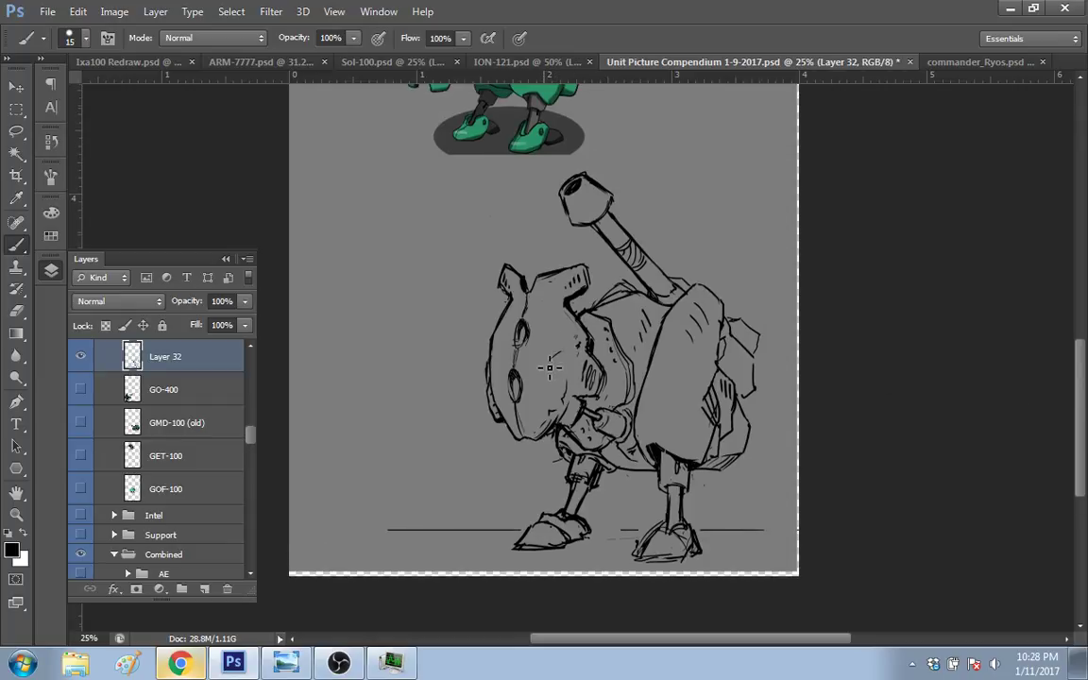
left_click_drag(540, 349, 548, 359)
scroll(1079, 373, "up", 1)
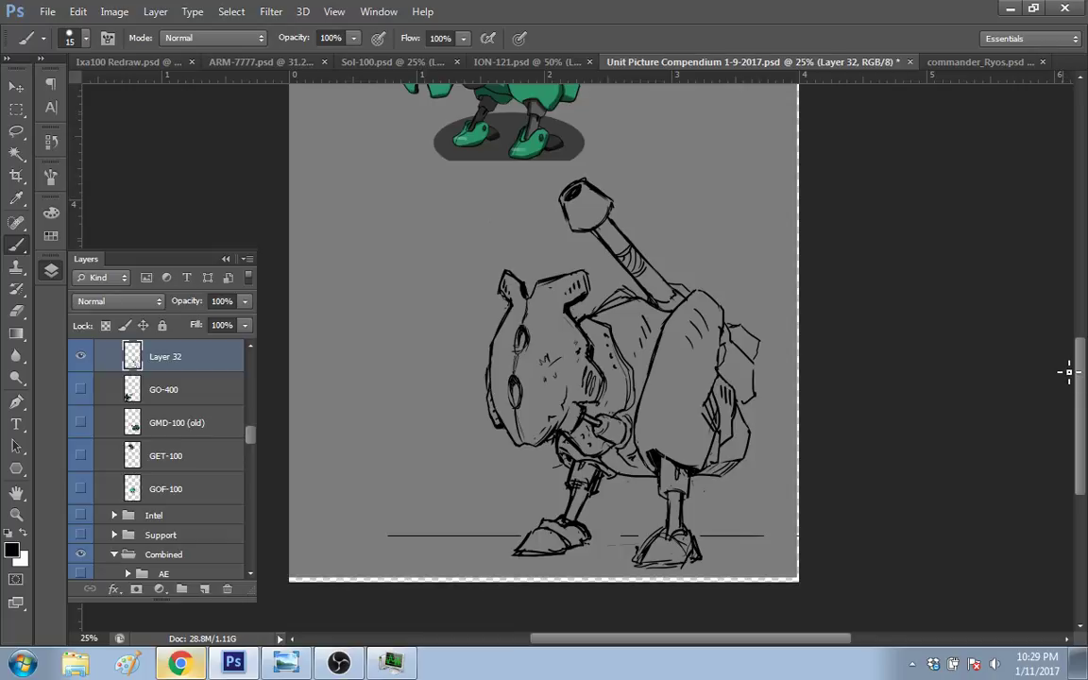
Step: Switch to Chrome and search Google Images for "tank cannon" in a new tab
key("alt+Tab")
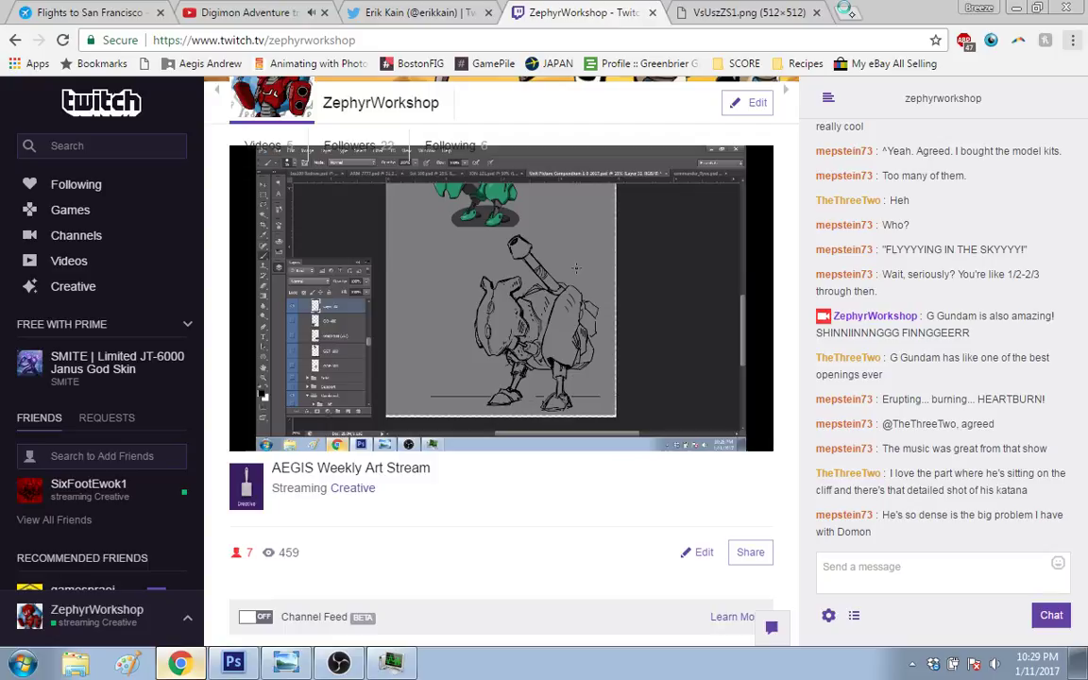
key("ctrl+t")
type("tank c")
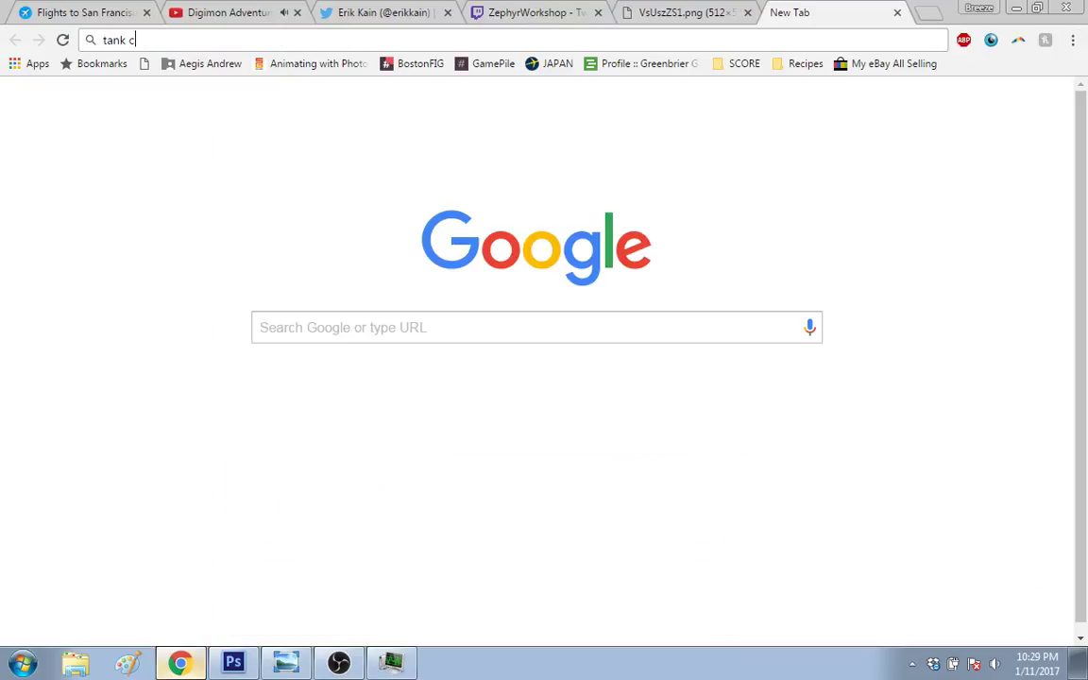
type("ann")
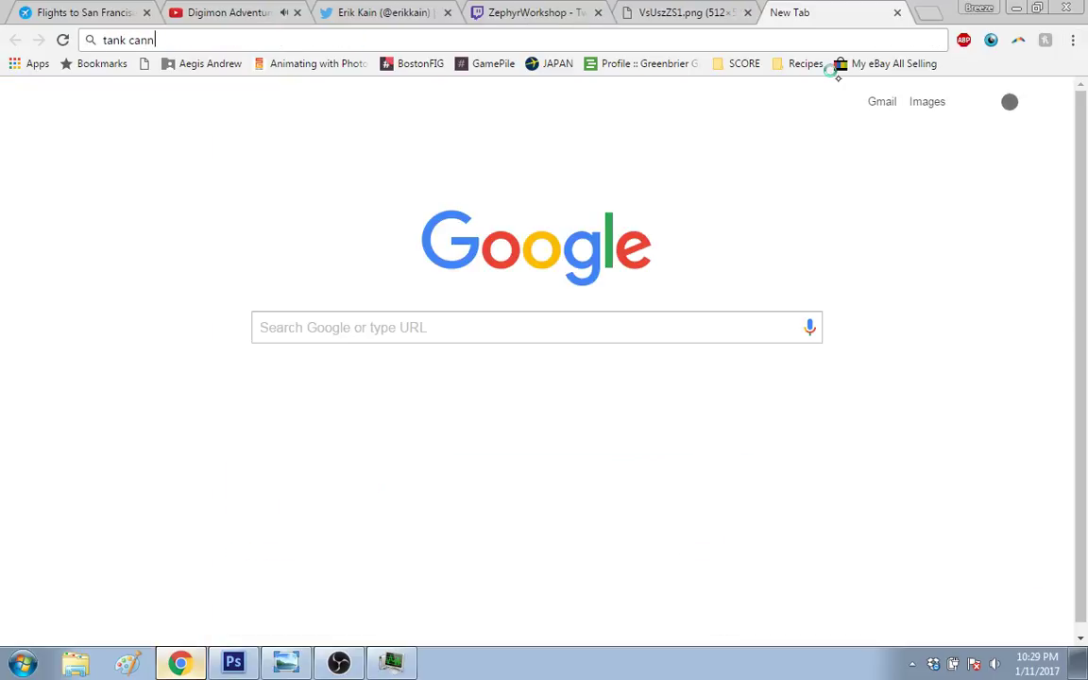
type("on")
key("Return")
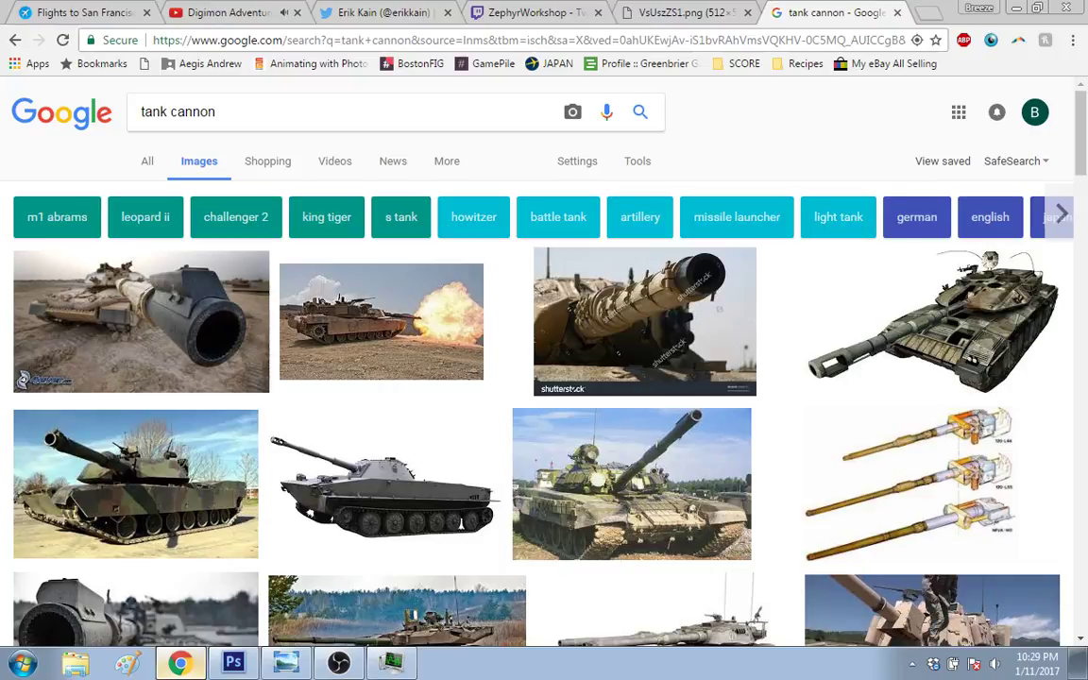
Step: Browse enlarged previews of the tank cannon images, starting from the close-up Shutterstock photo, to study barrel and muzzle shapes
left_click(747, 257)
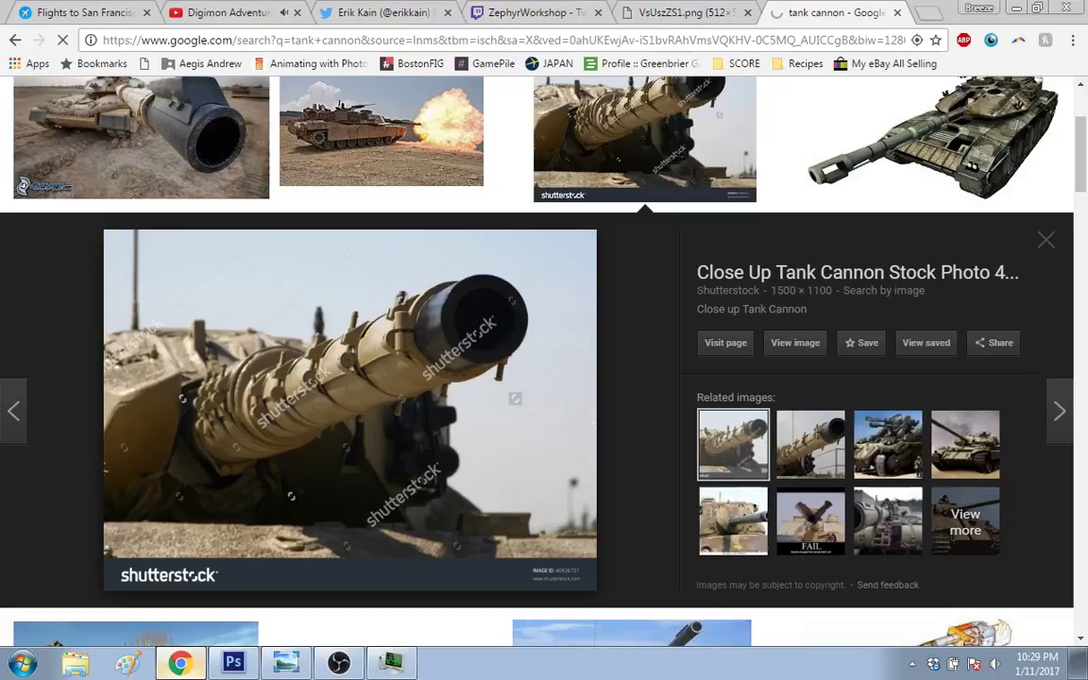
key("Right")
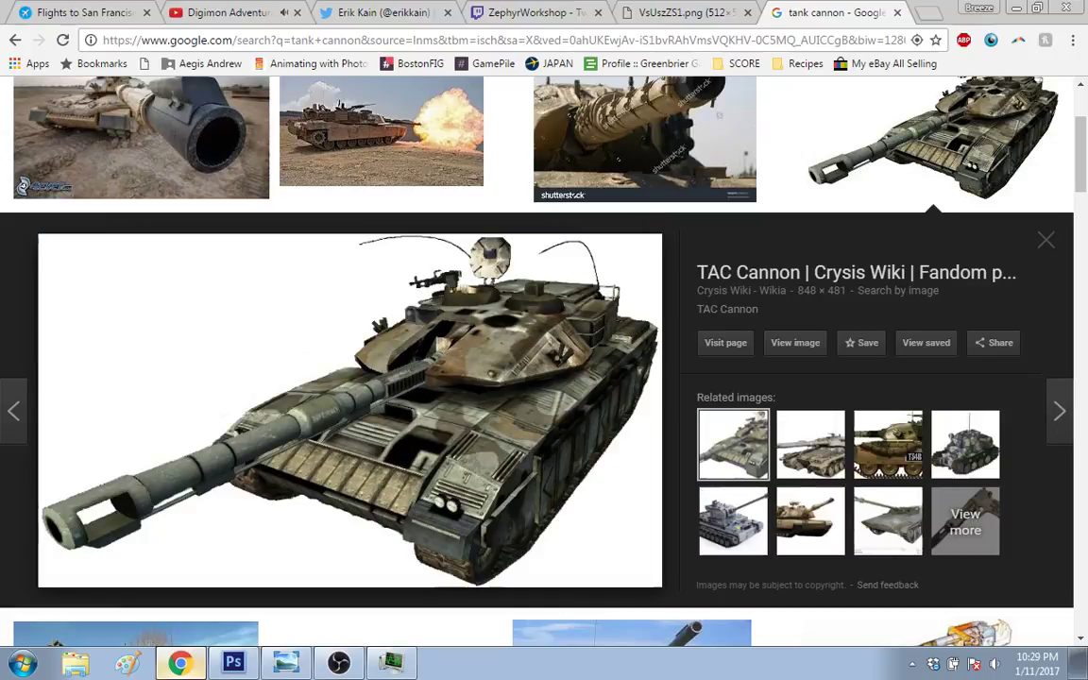
key("Right")
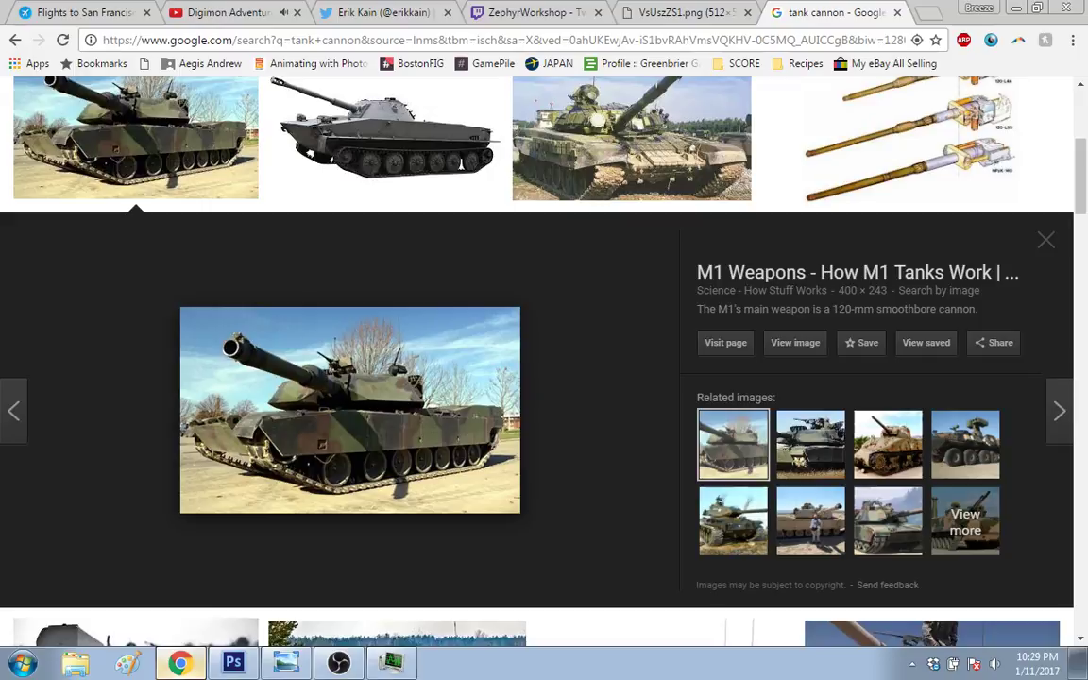
key("Right")
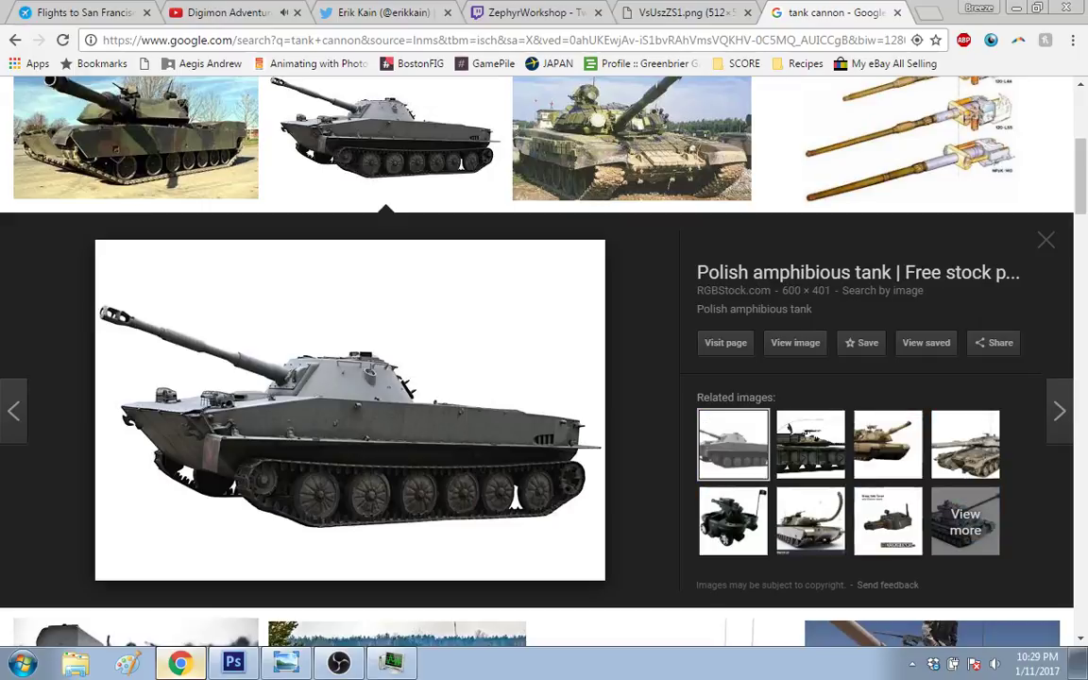
key("Right")
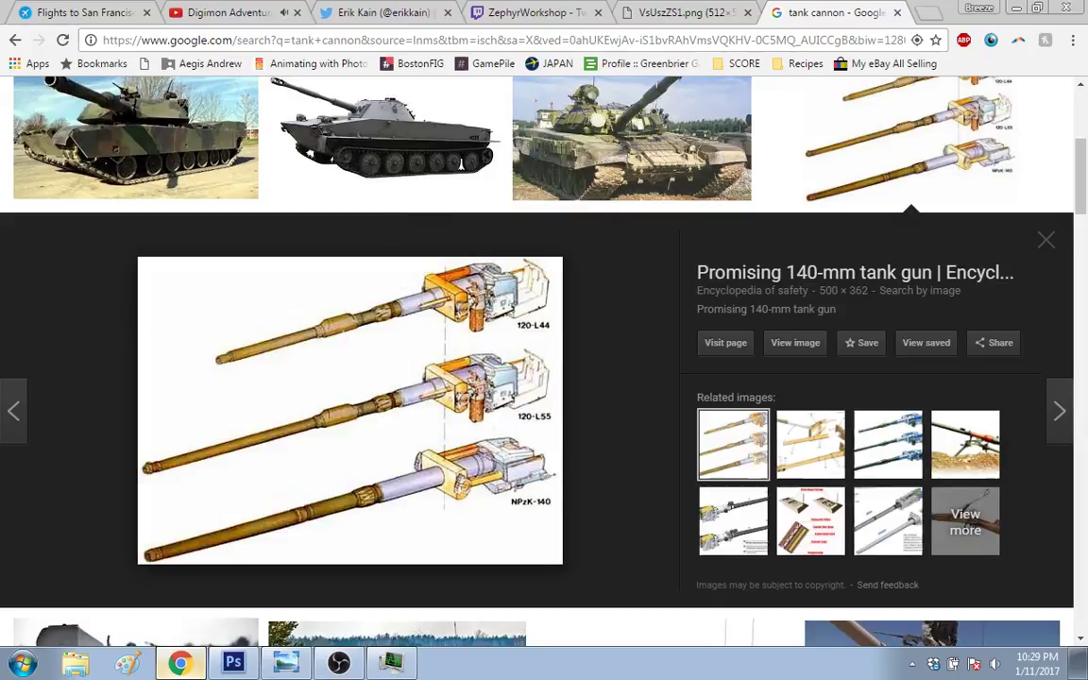
key("Right")
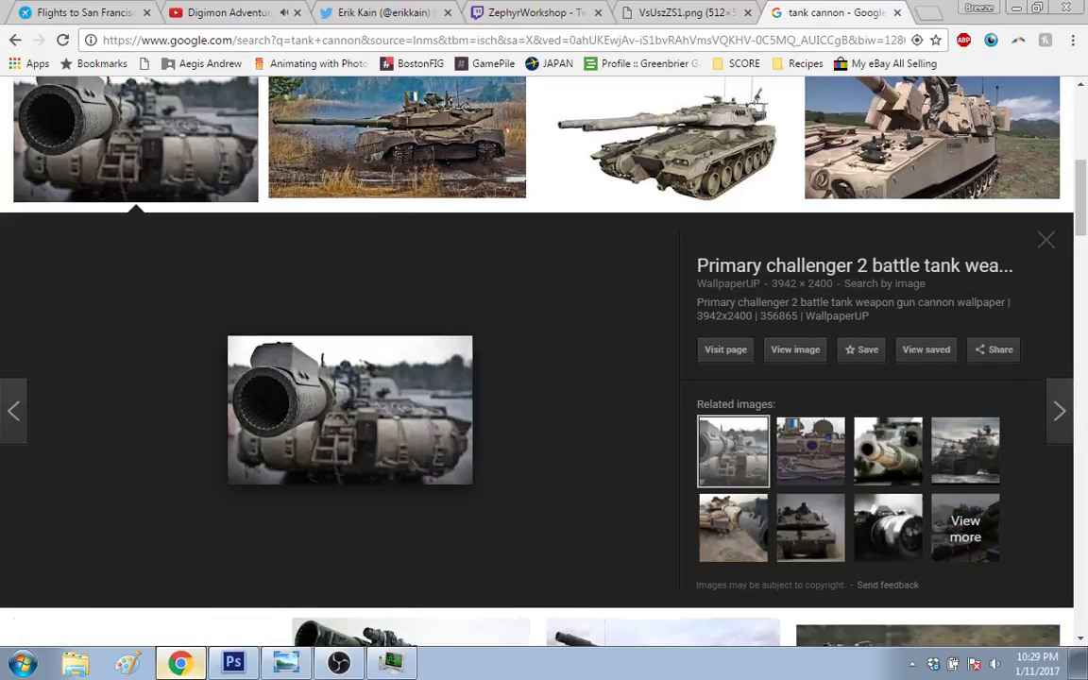
key("Right")
key("Right")
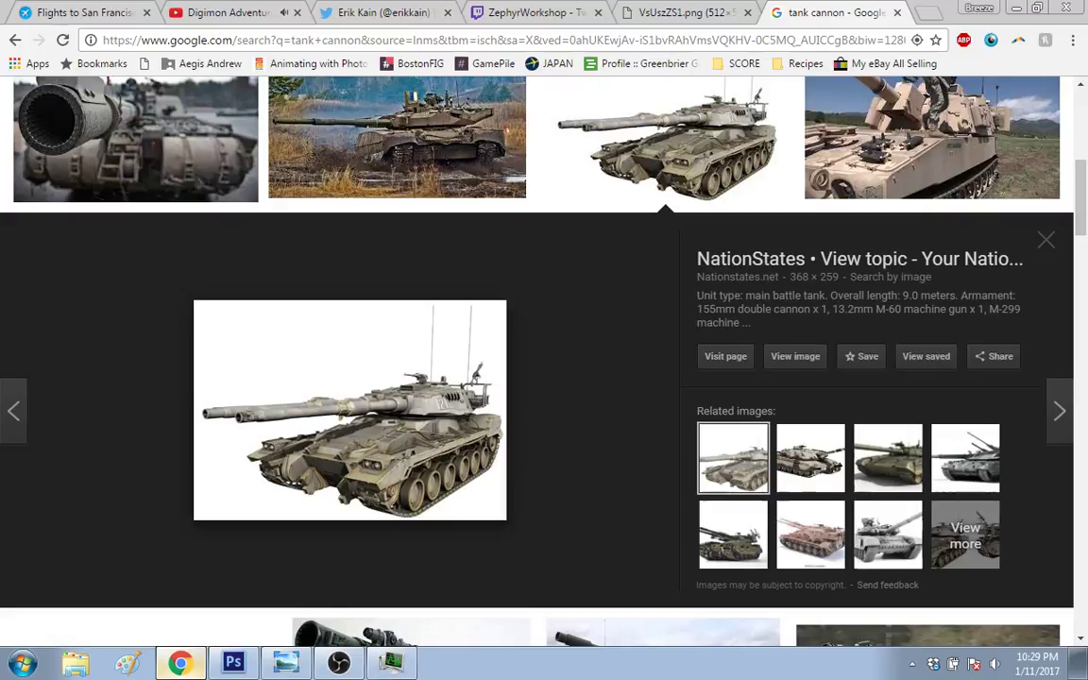
key("Right")
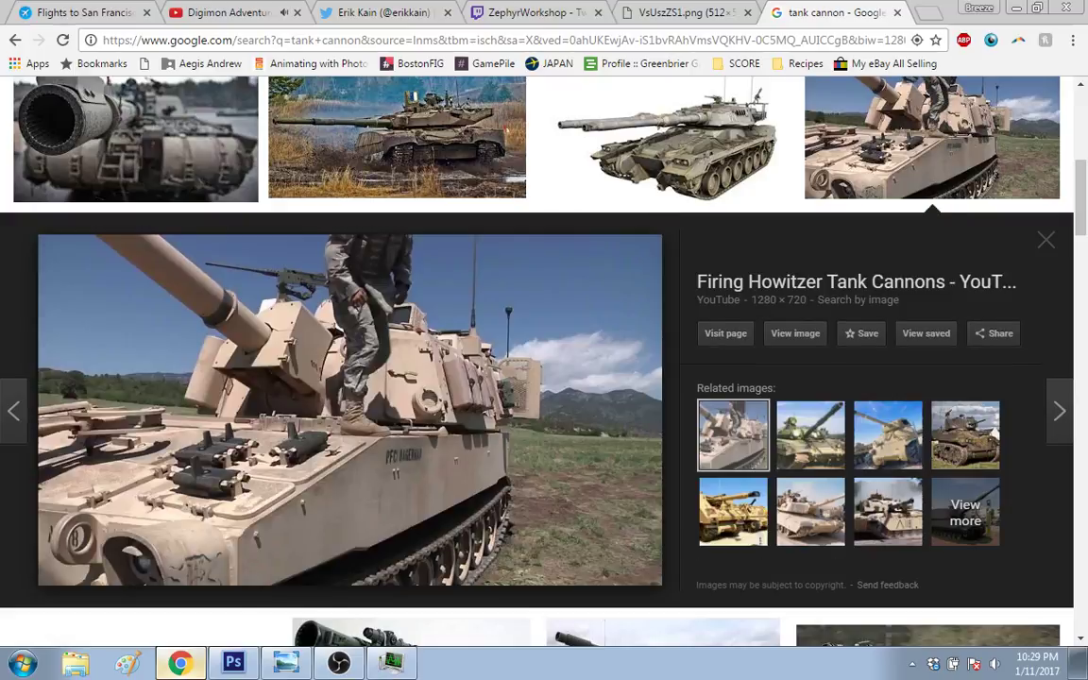
Step: Study further enlarged tank cannon previews, from the anti-tank launcher to the close-up 120mm smooth bore gun, for muzzle, sleeve and mount details
key("Right")
key("Right")
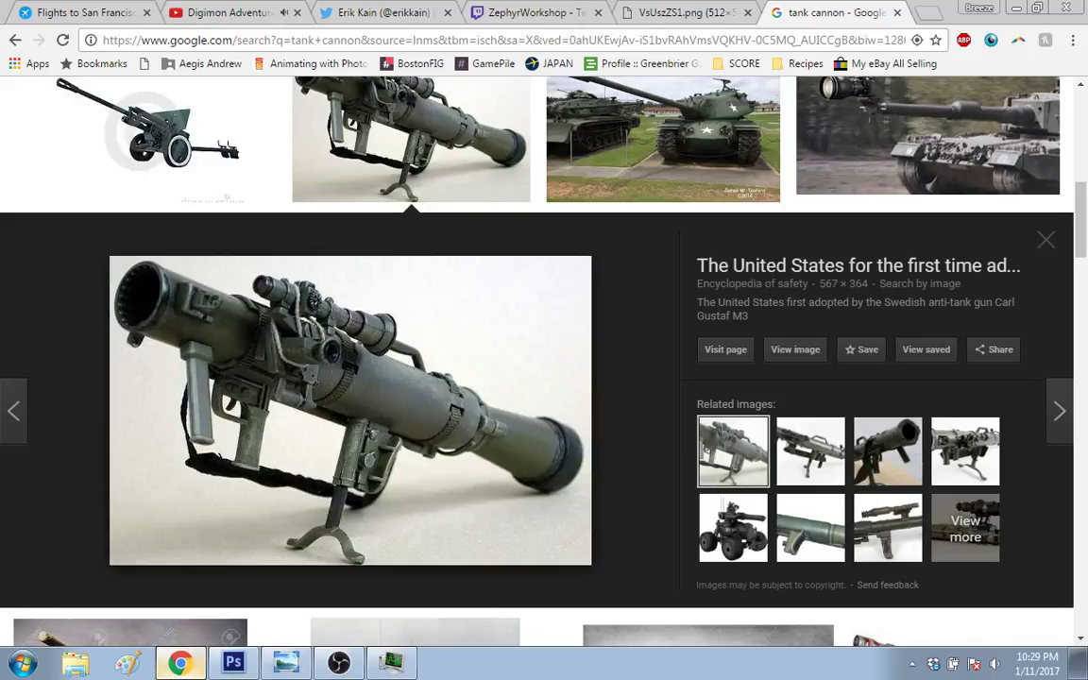
key("Right")
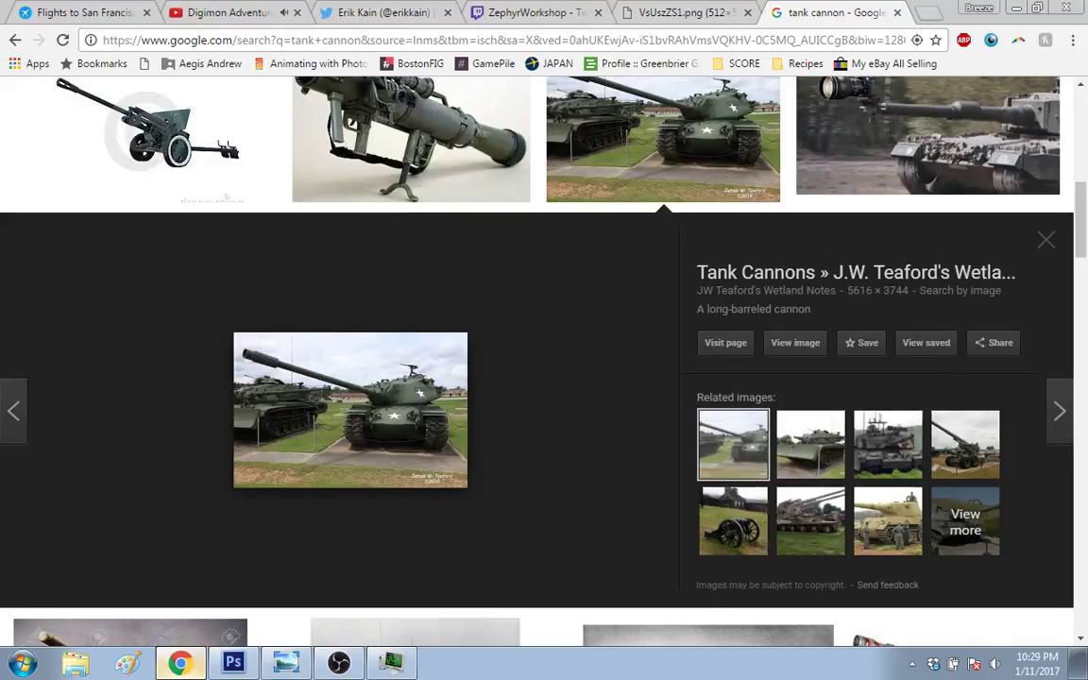
key("Right")
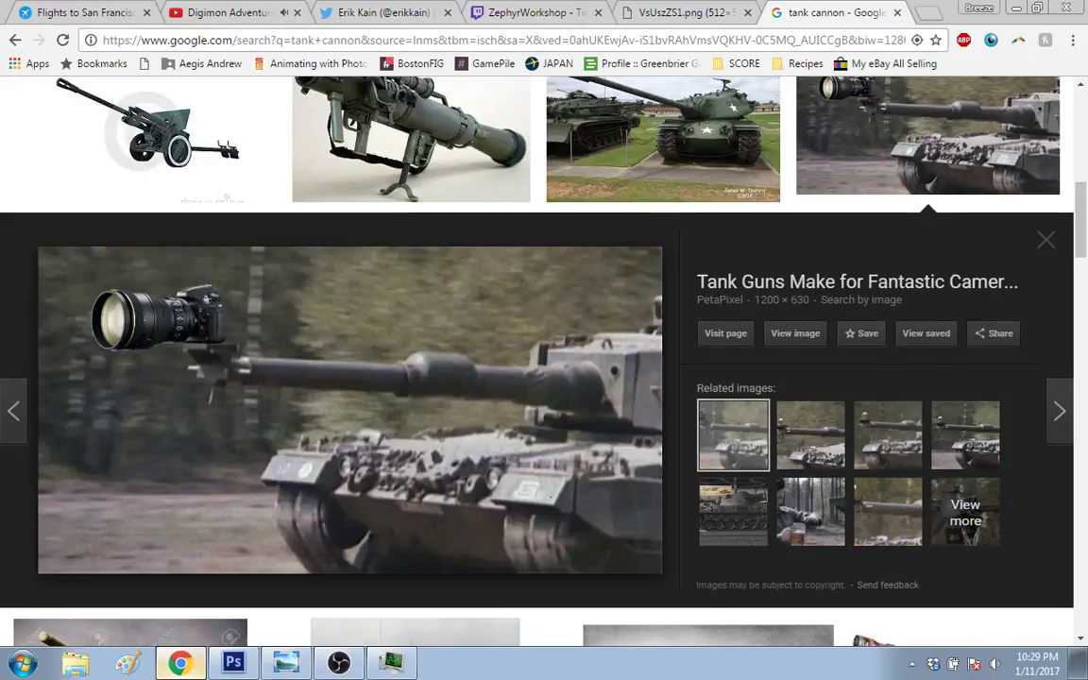
key("Right")
key("Right")
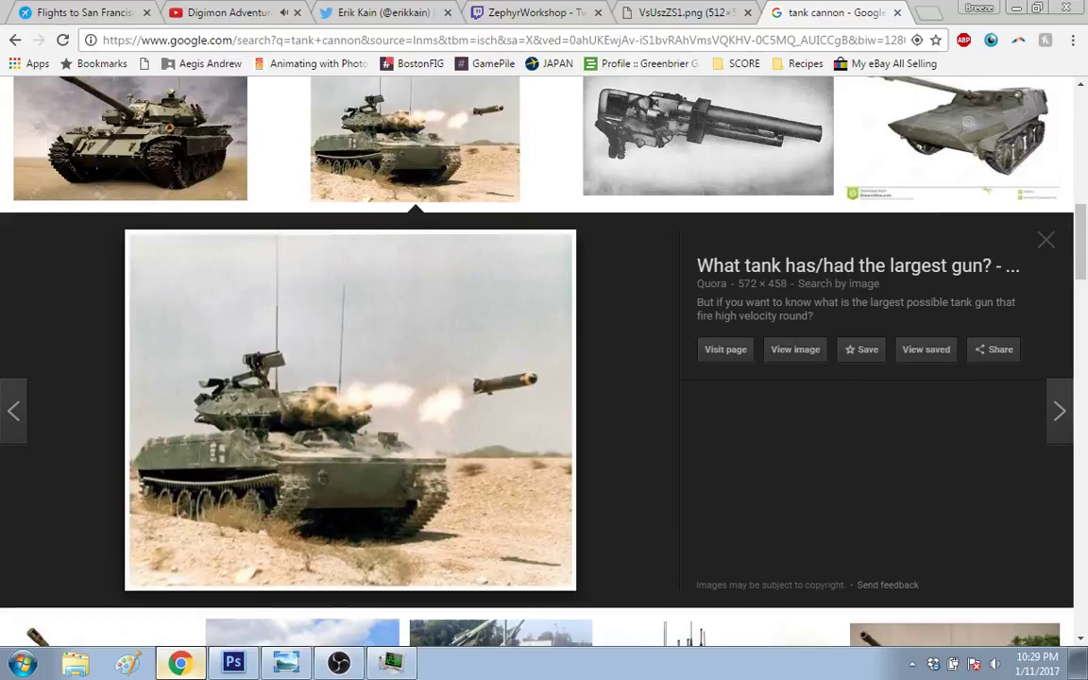
key("Right")
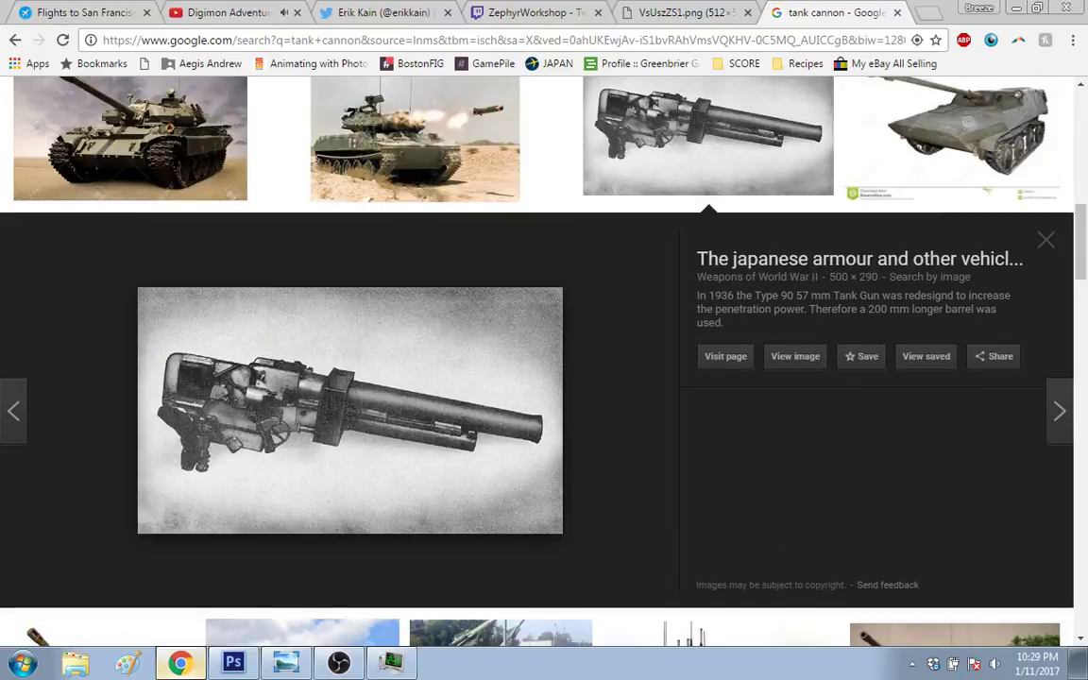
key("Right")
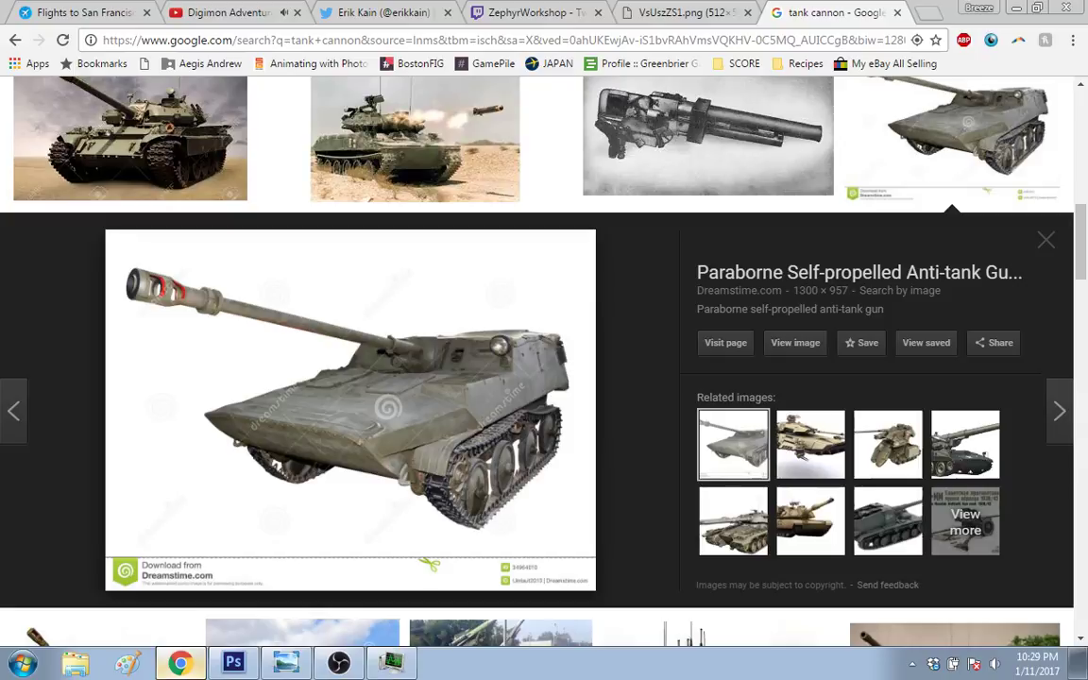
key("Right")
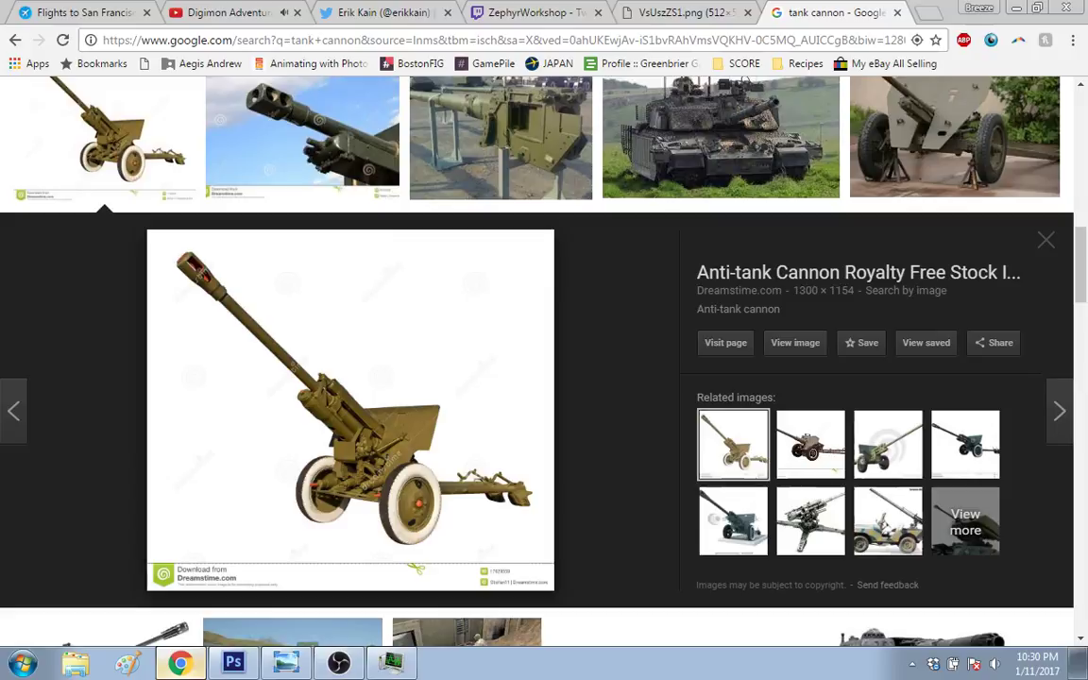
key("Right")
key("Right")
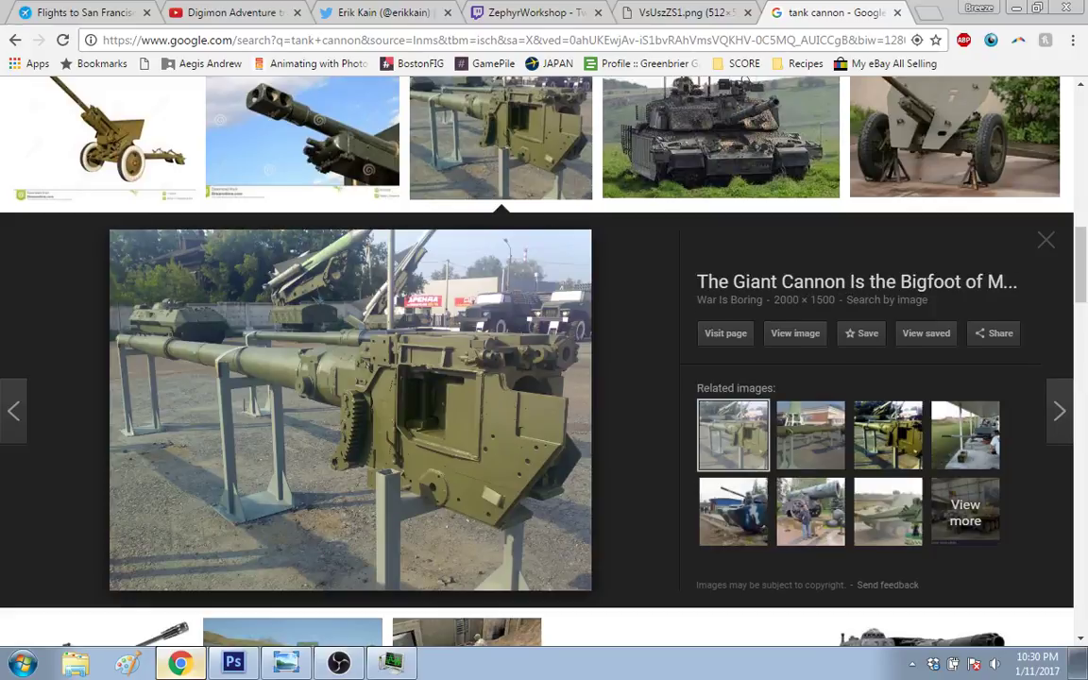
key("Right")
key("Right")
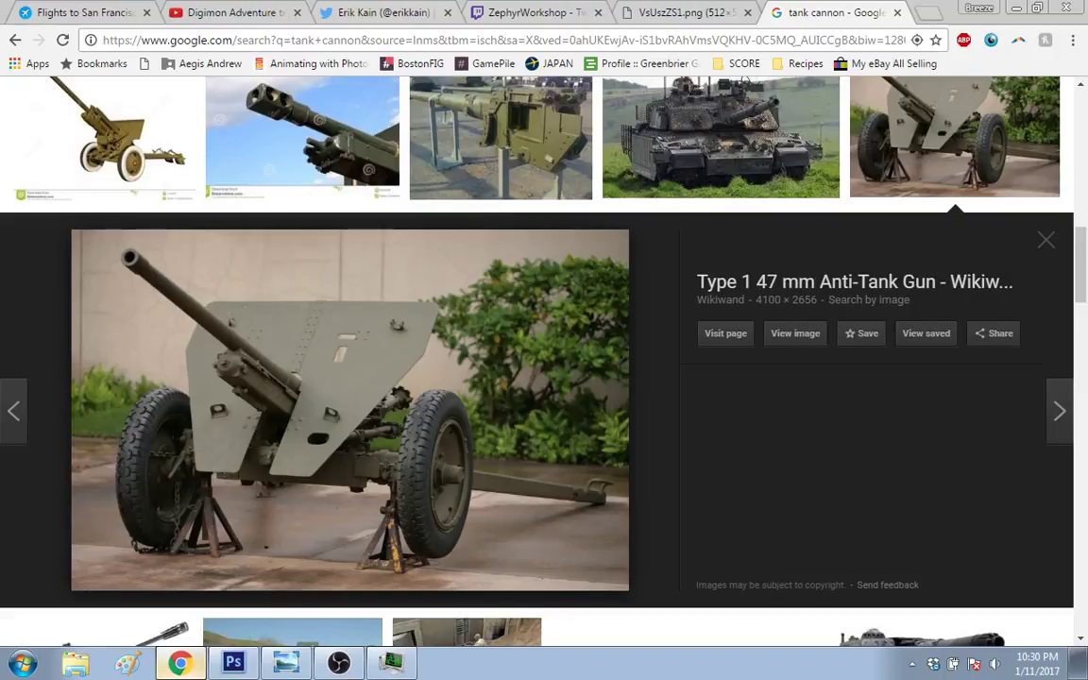
key("Right")
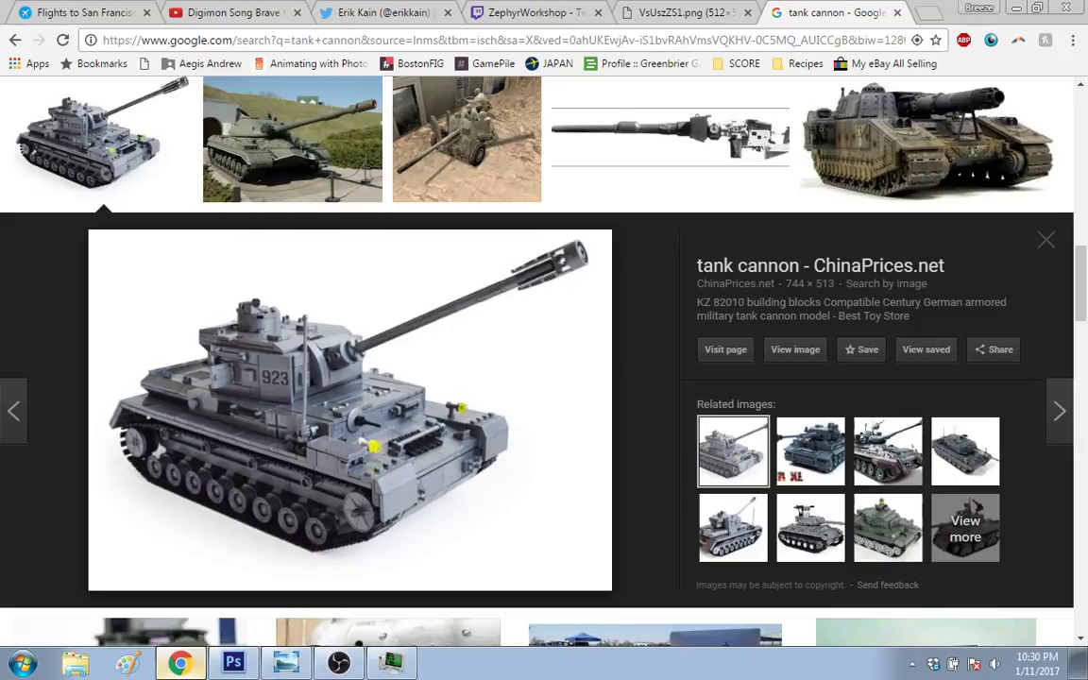
key("Right")
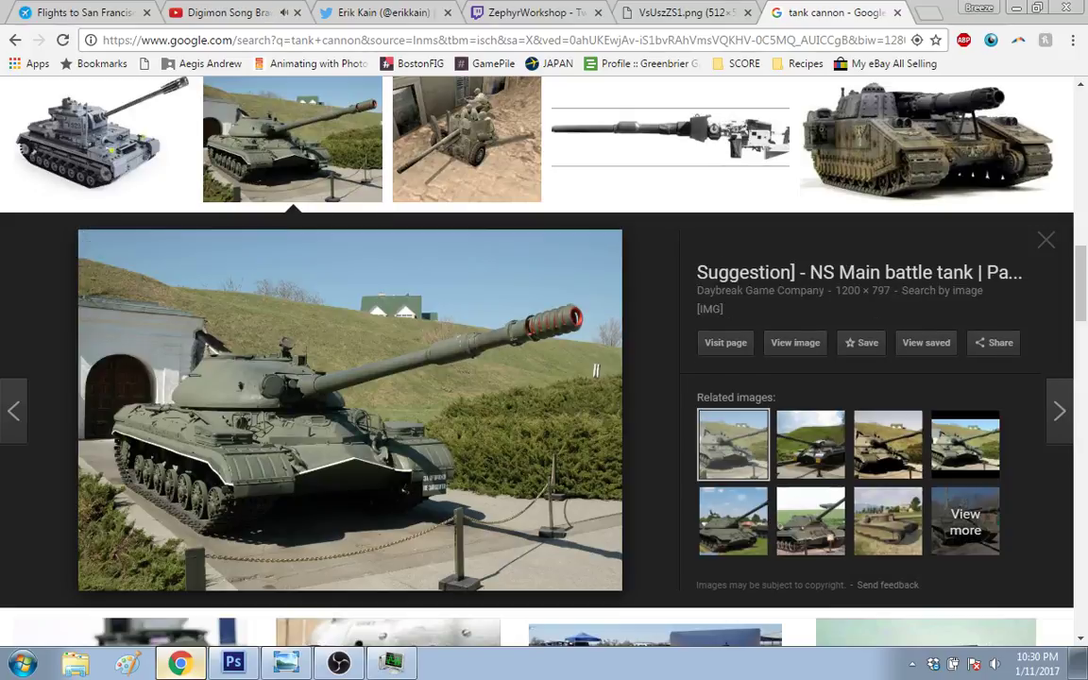
key("Right")
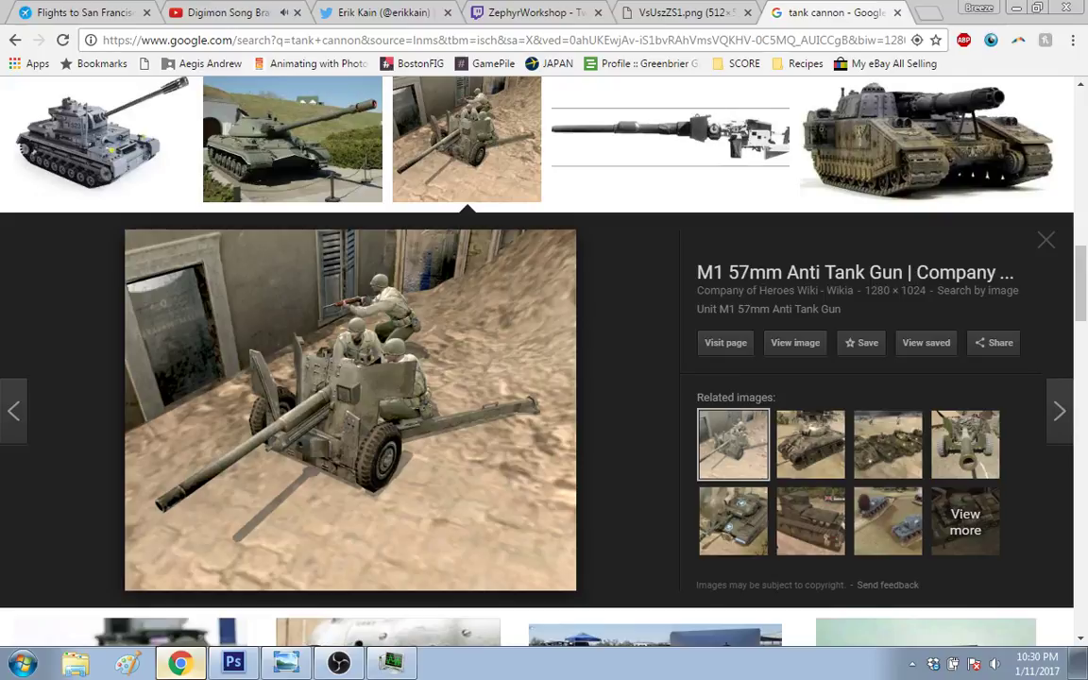
key("Right")
key("Right")
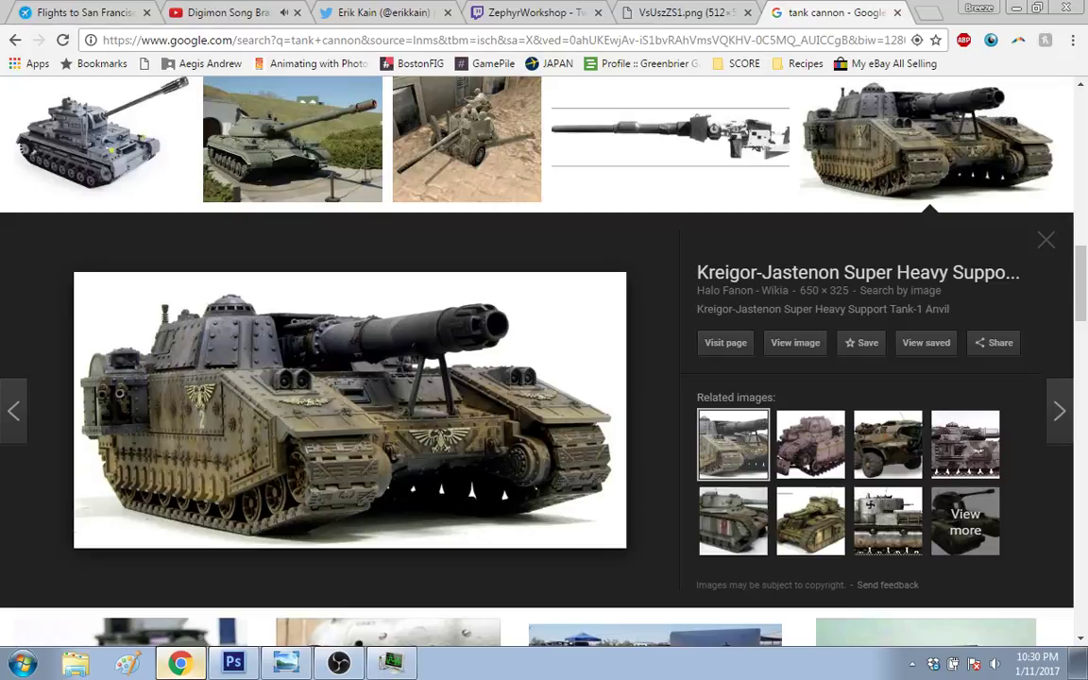
key("Right")
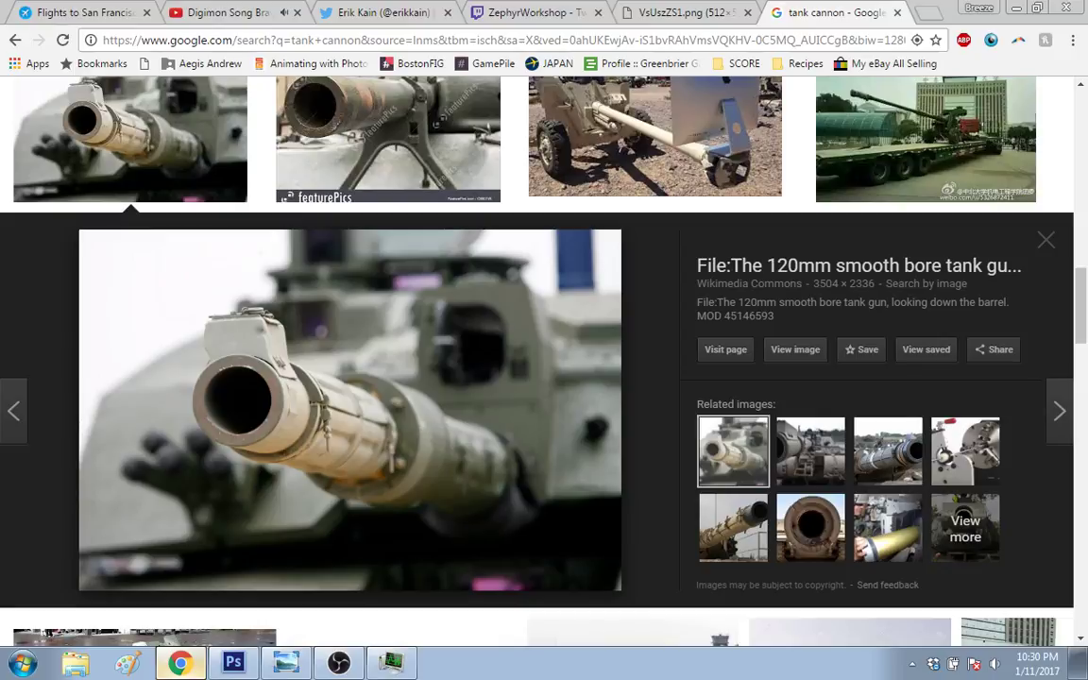
Step: Switch to Photoshop and draw a wider sleeve around the cannon barrel just behind the muzzle, erasing the old lines inside it
key("alt+Tab")
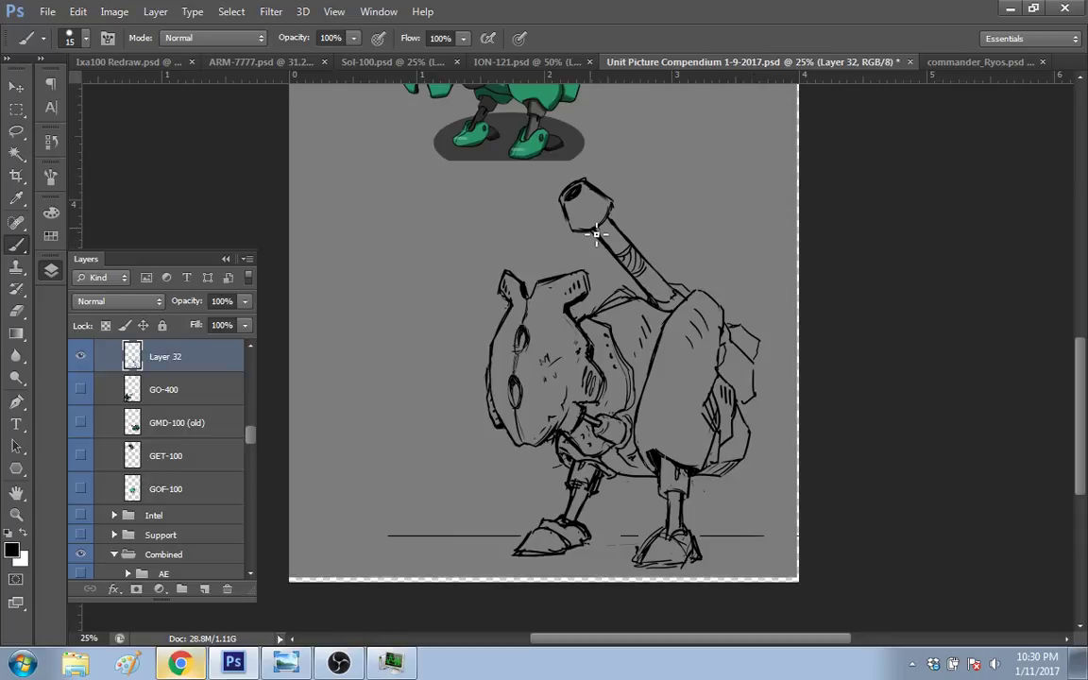
left_click_drag(595, 243, 615, 265)
key("e")
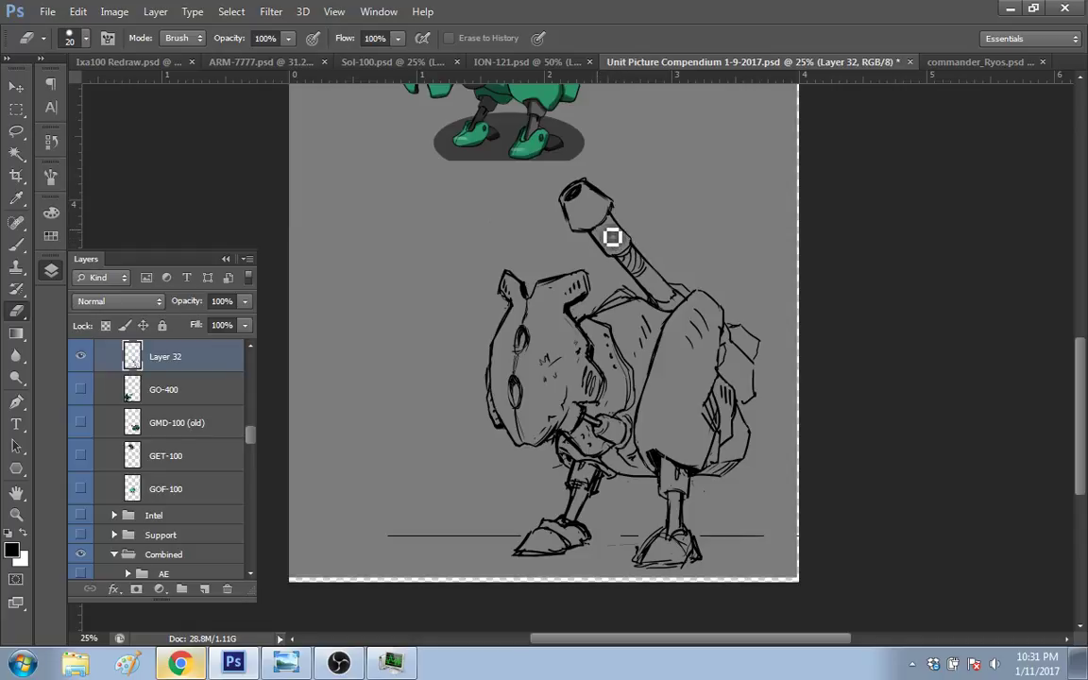
key("b")
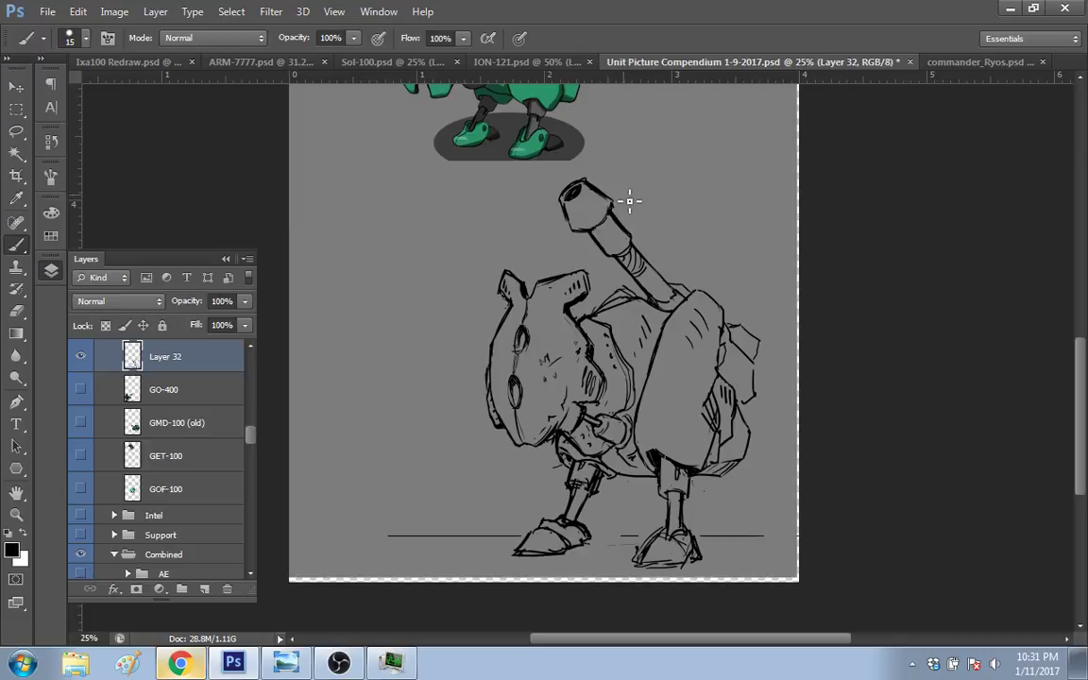
key("e")
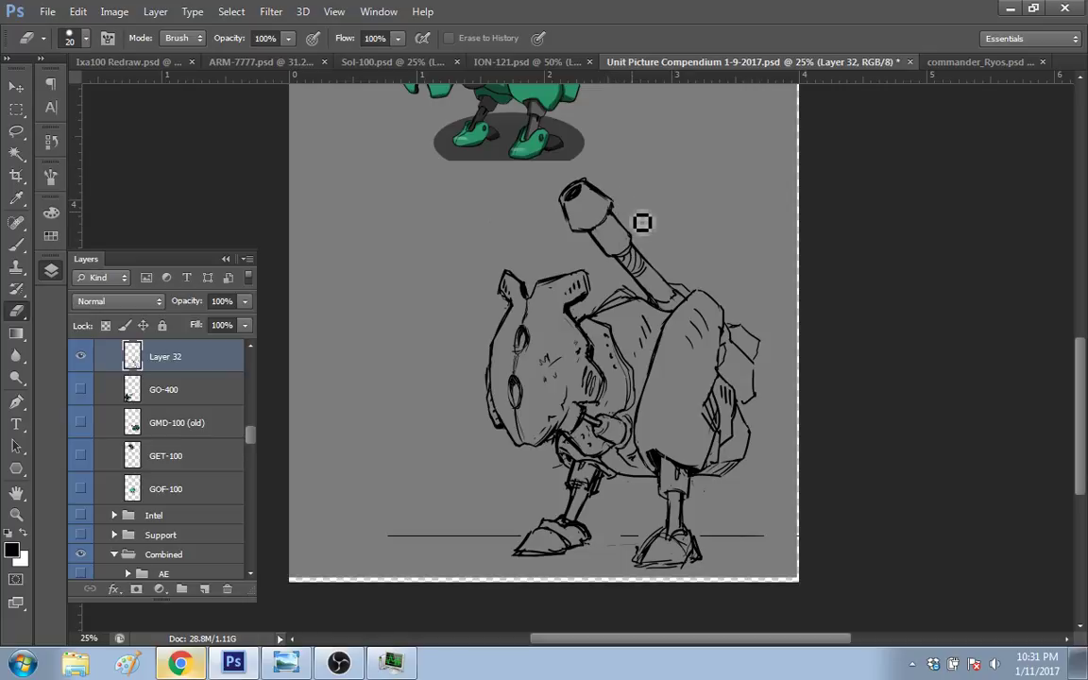
key("b")
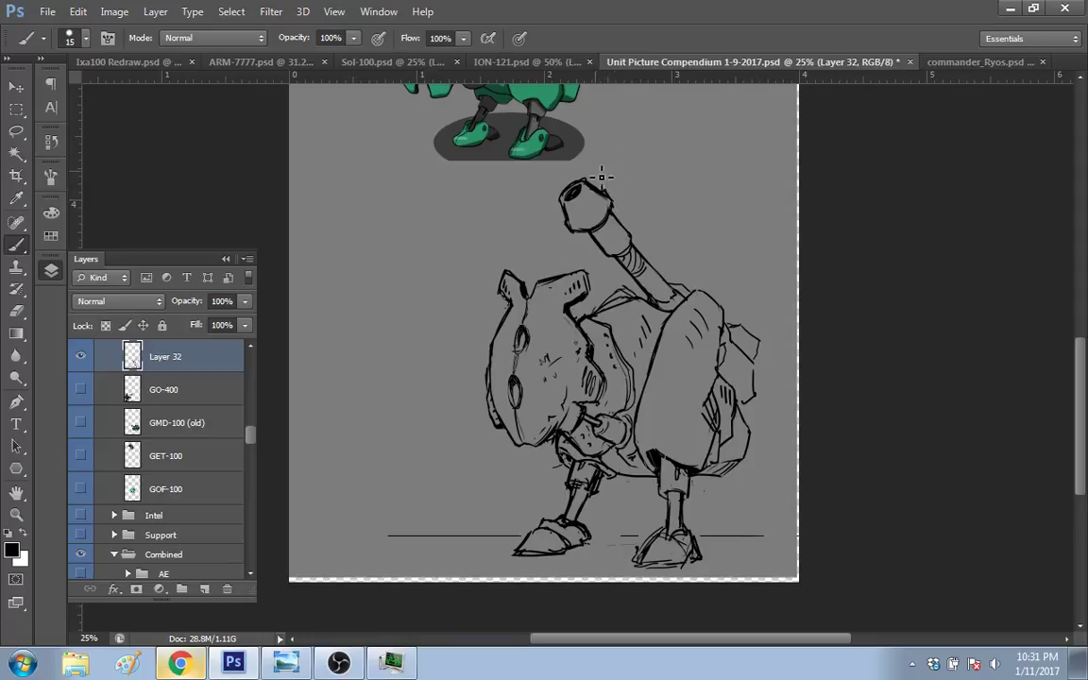
Step: Reshape the cannon's muzzle with a stepped, notched rim, erasing stray edges and adding dark slots to the muzzle and barrel base
key("e")
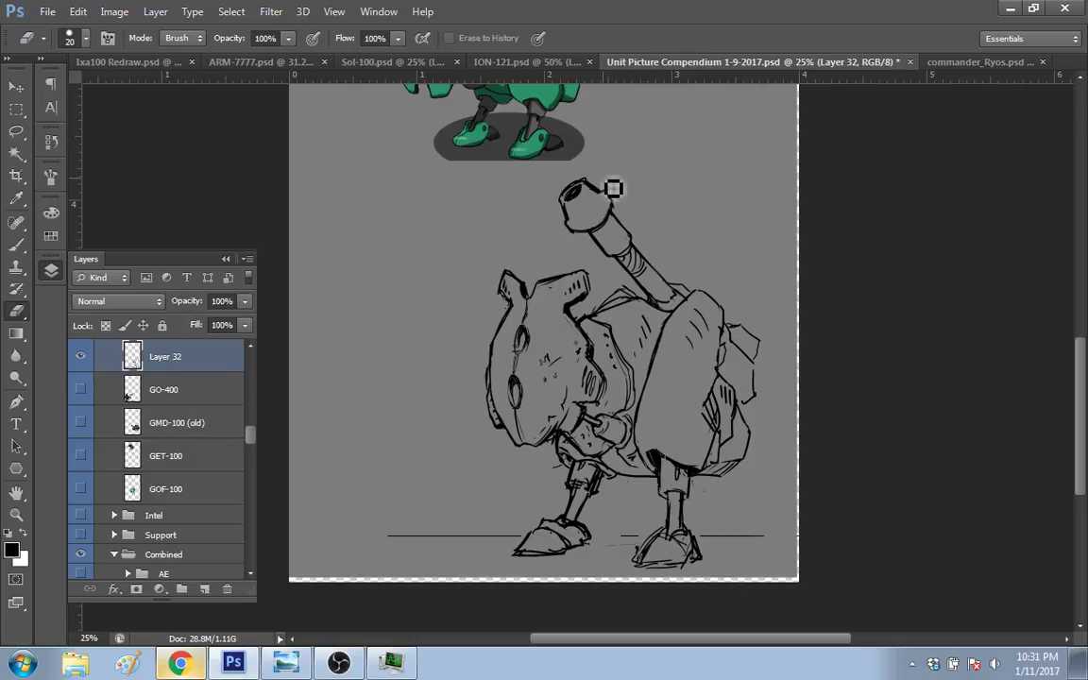
key("b")
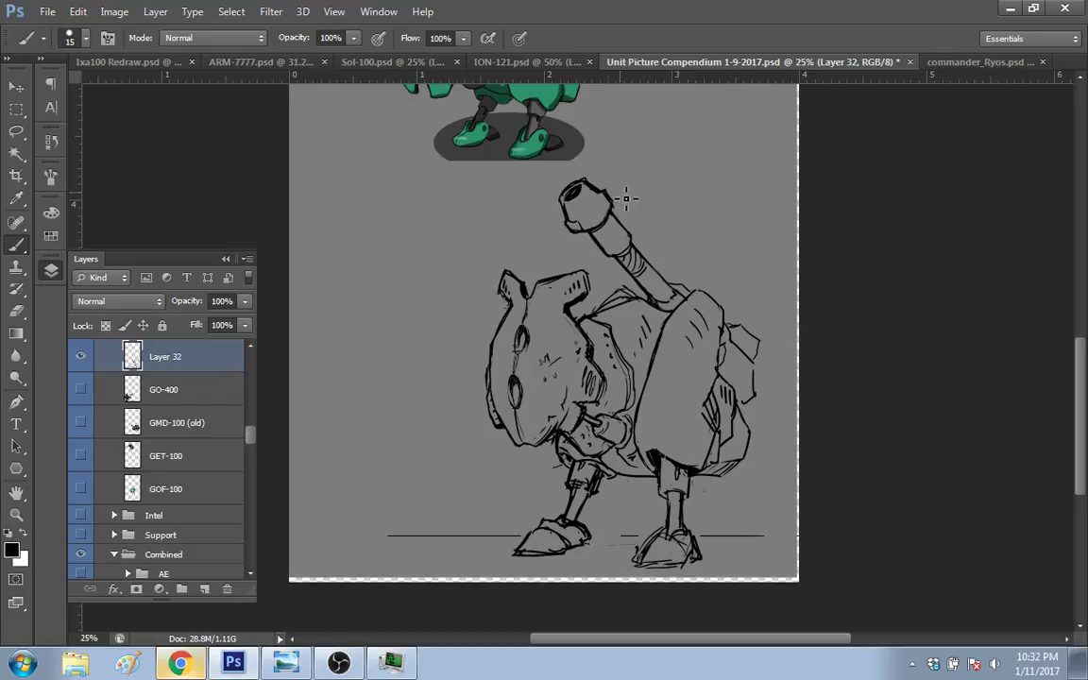
key("e")
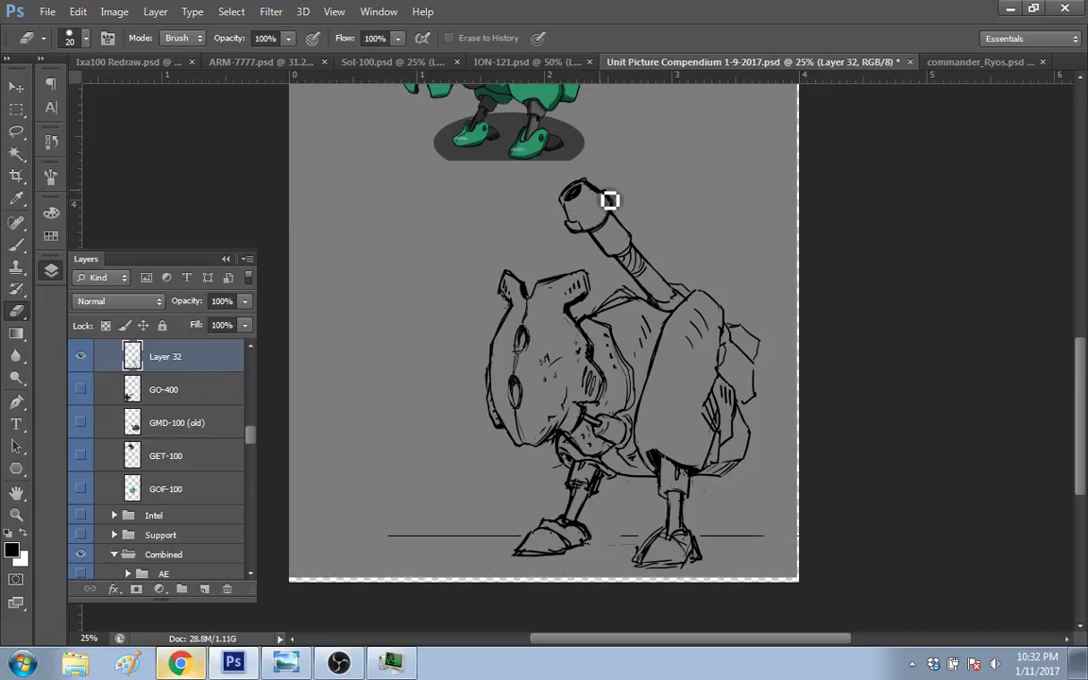
key("b")
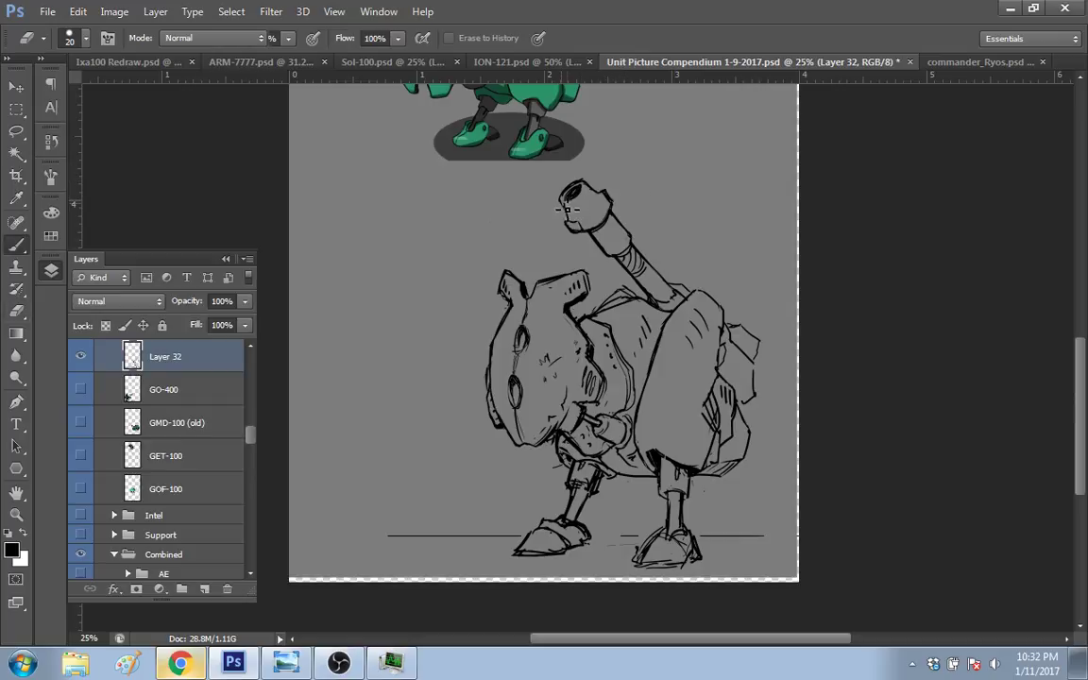
key("b")
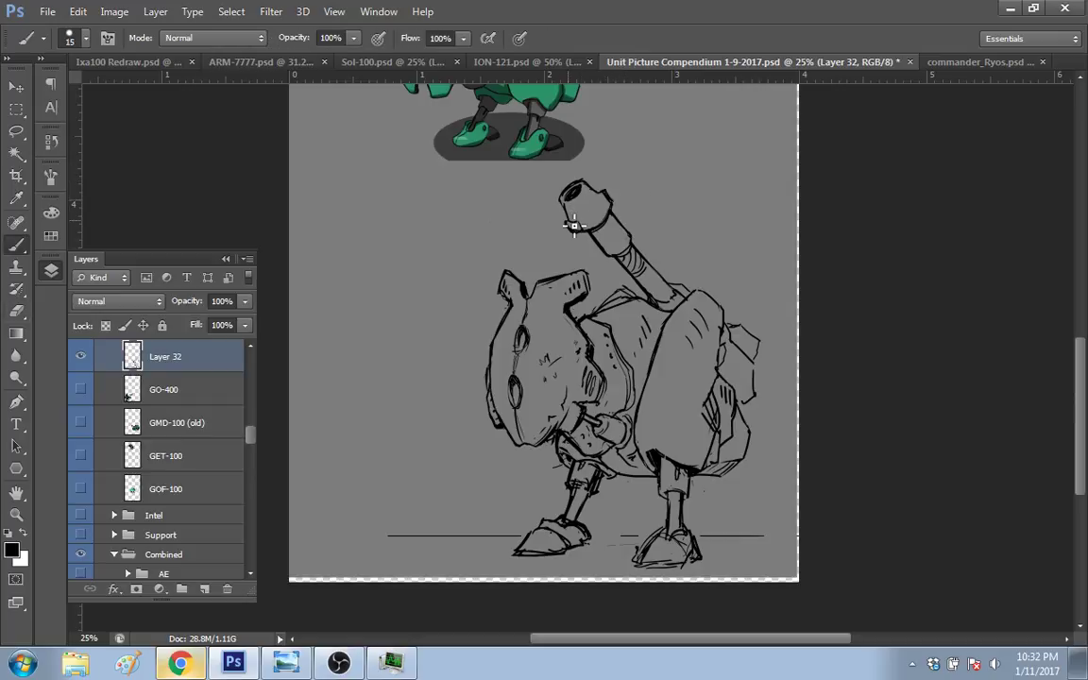
mouse_move(578, 212)
left_mouse_down()
mouse_move(569, 189)
mouse_move(598, 181)
left_mouse_up()
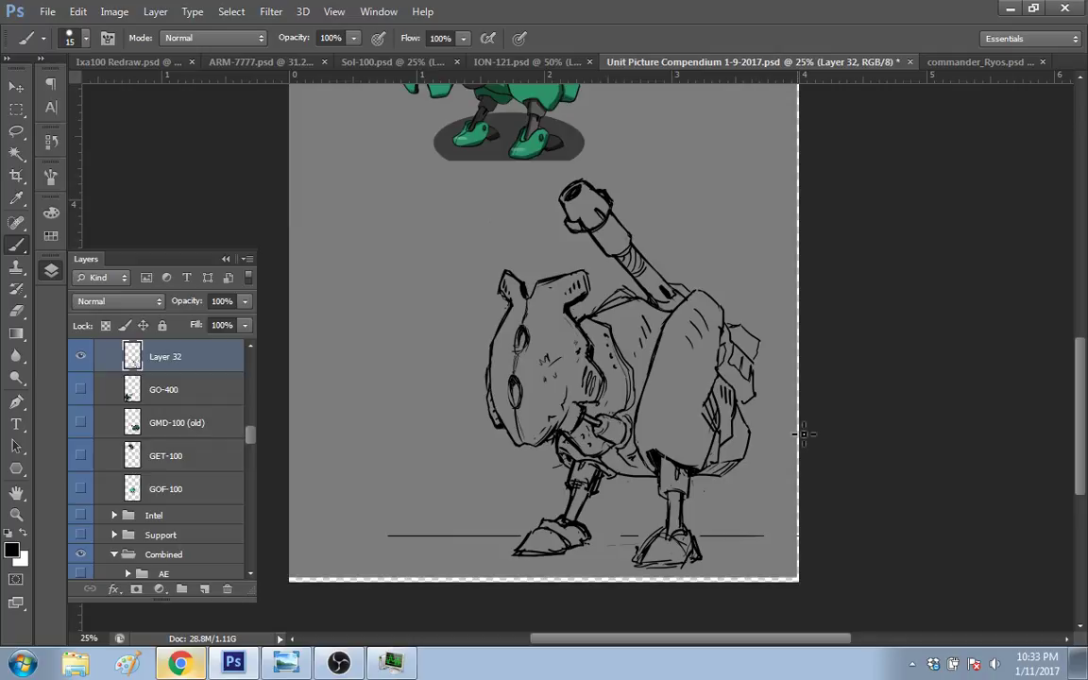
Step: Redraw the top of the mech's near leg where it enters the armour, and add rear heels to both feet
key("e")
mouse_move(671, 465)
left_mouse_down()
mouse_move(705, 476)
mouse_move(659, 470)
left_mouse_up()
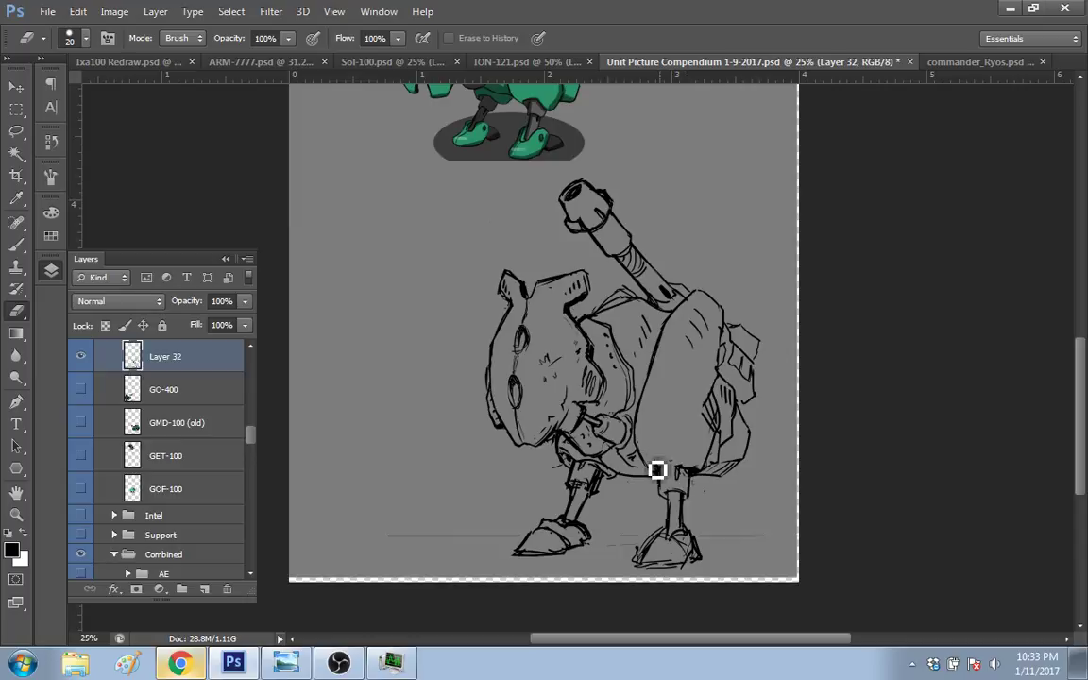
key("b")
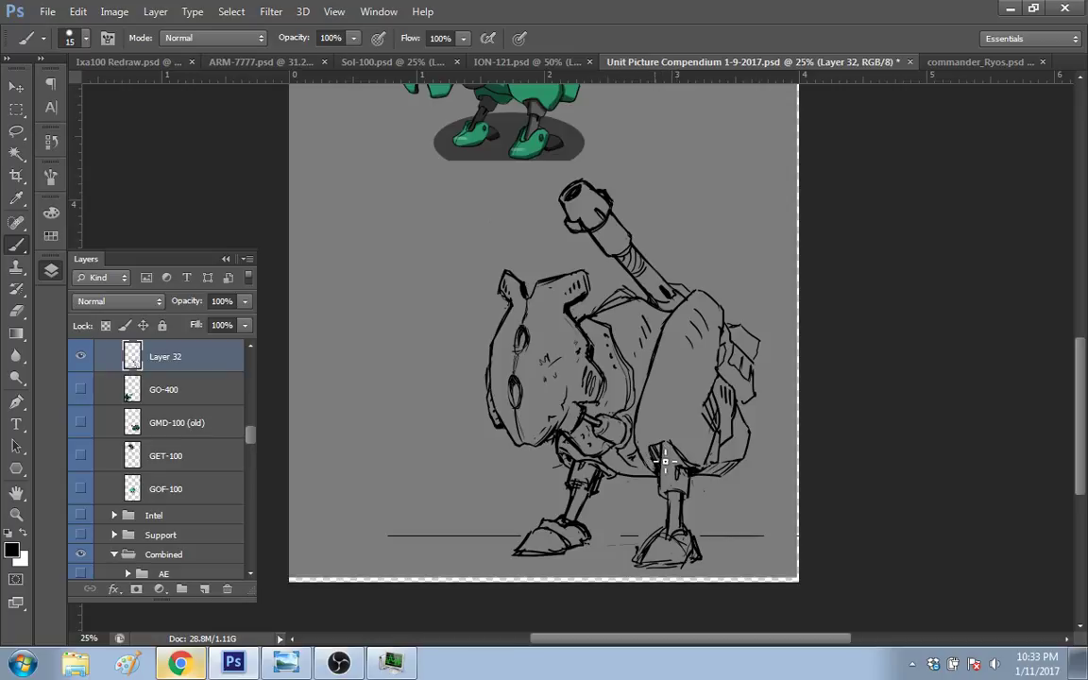
left_click_drag(678, 383, 664, 446)
left_click_drag(618, 369, 606, 394)
mouse_move(605, 535)
left_mouse_down()
mouse_move(583, 553)
mouse_move(612, 540)
mouse_move(583, 546)
mouse_move(575, 507)
left_mouse_up()
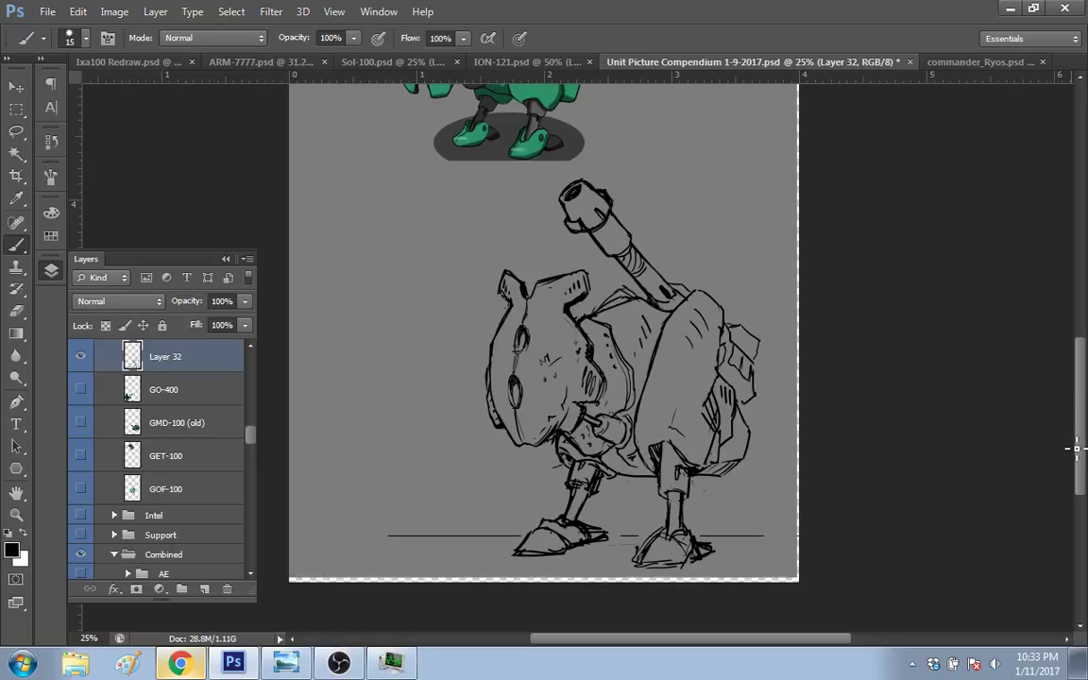
Step: Lasso the mech's far foot, shift it slightly back under its leg, and clear the selection
scroll(1075, 450, "down", 3)
scroll(1070, 449, "down", 1)
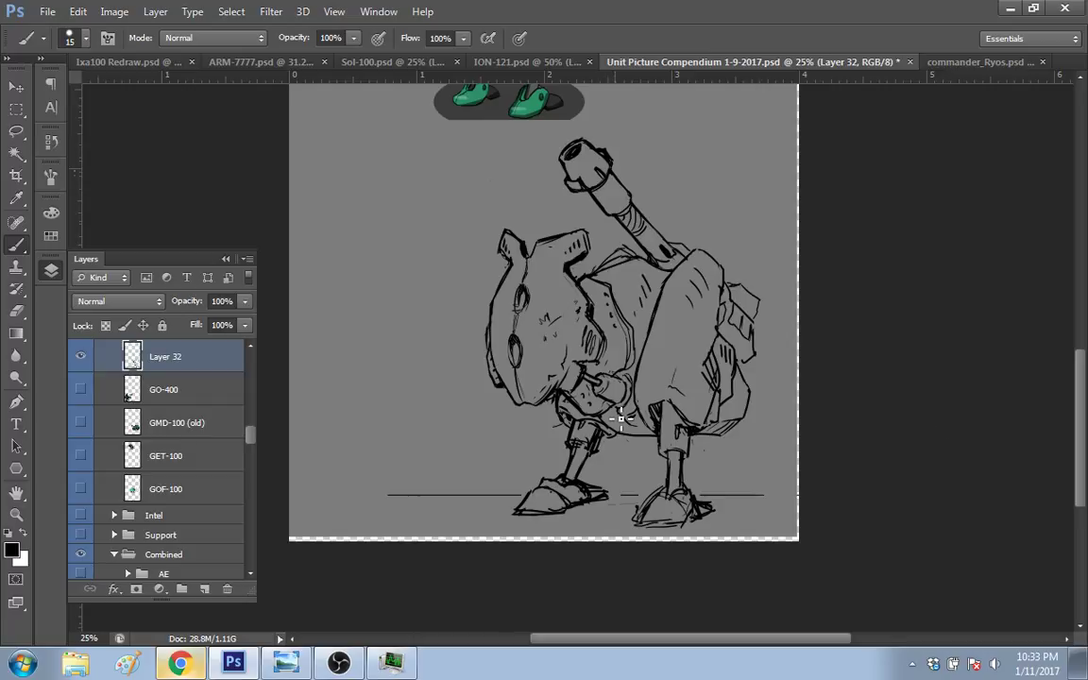
key("l")
mouse_move(508, 513)
left_mouse_down()
mouse_move(544, 477)
mouse_move(560, 482)
mouse_move(516, 518)
left_mouse_up()
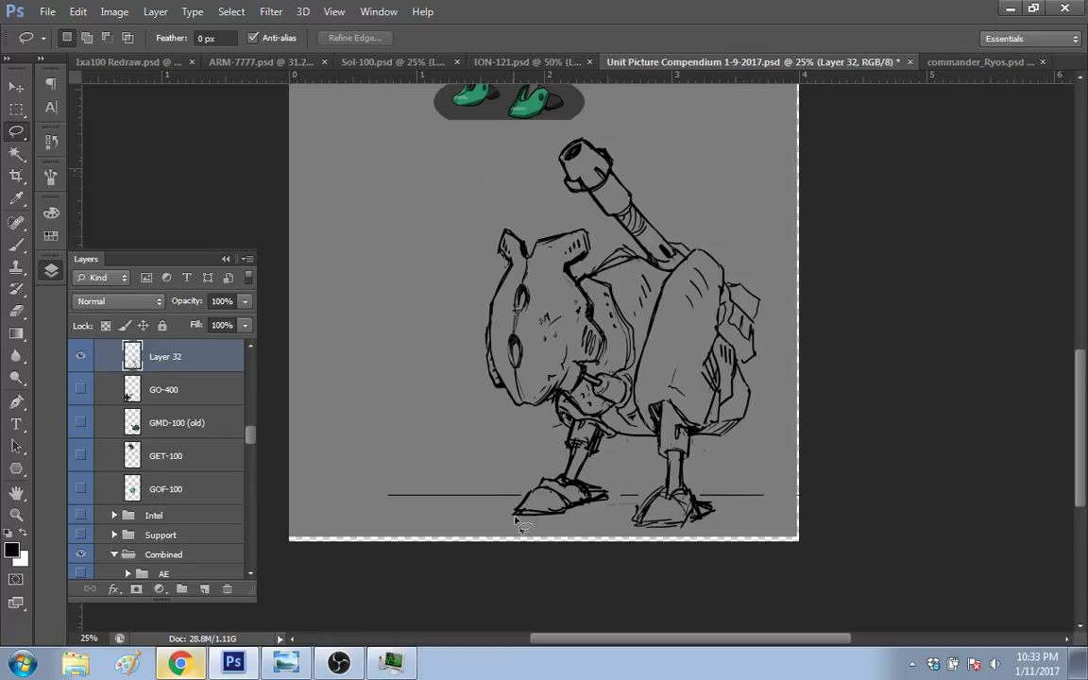
key("b")
left_click_drag(572, 503, 572, 503)
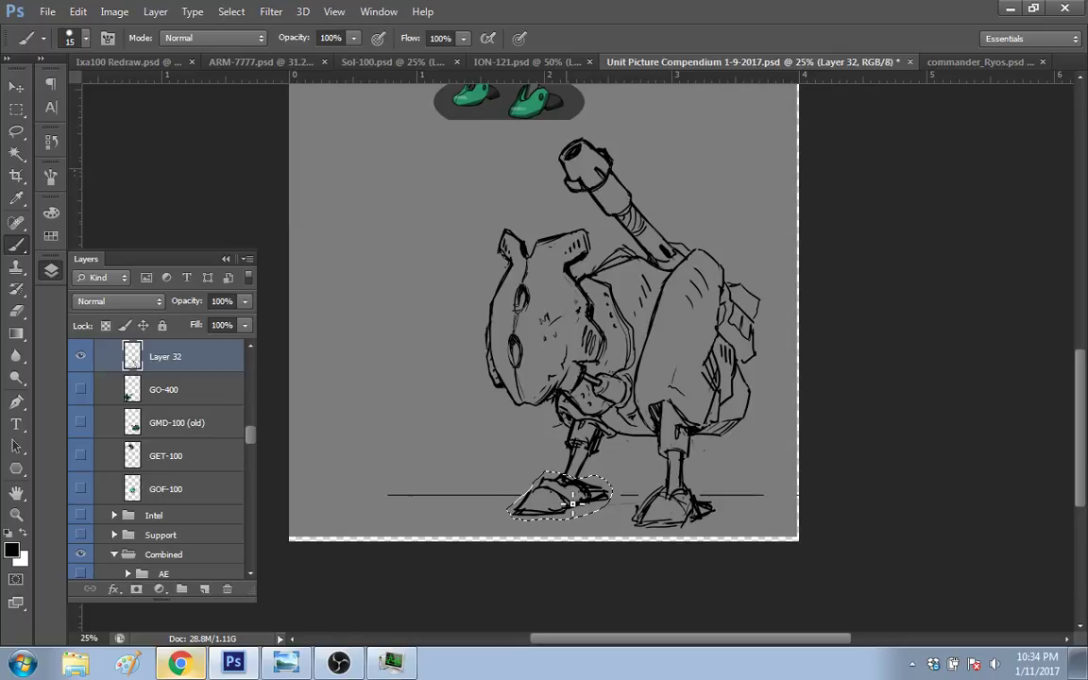
key("v")
left_click_drag(561, 496, 567, 501)
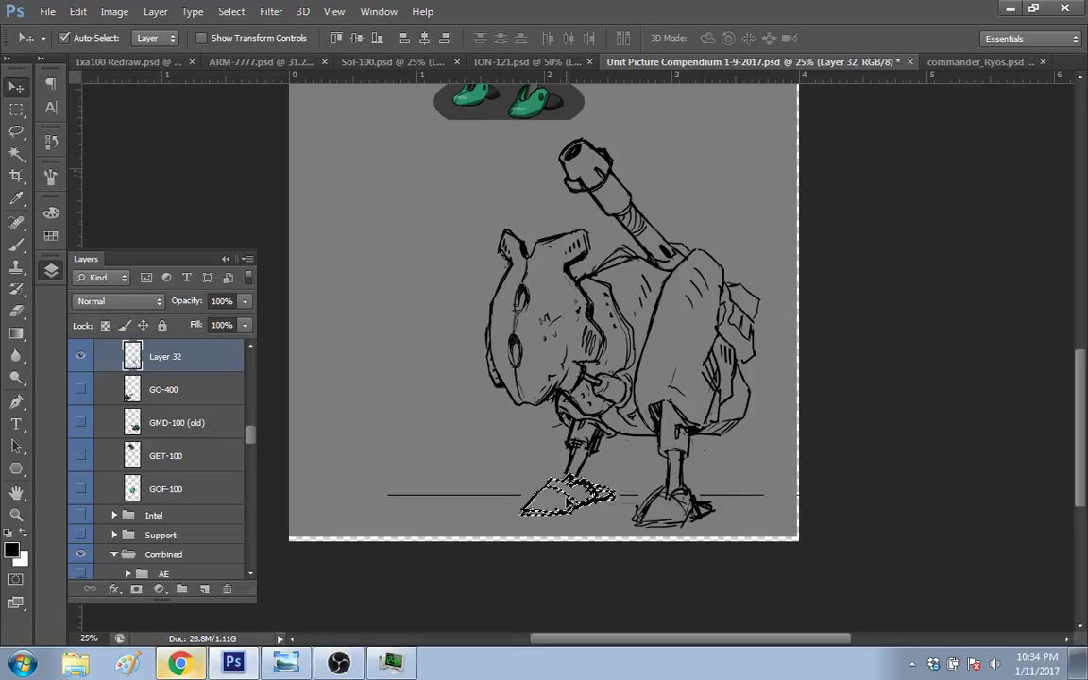
key("m")
key("ctrl+d")
Step: Erase the rough heel lines of the moved foot and redraw its heel and ankle
key("e")
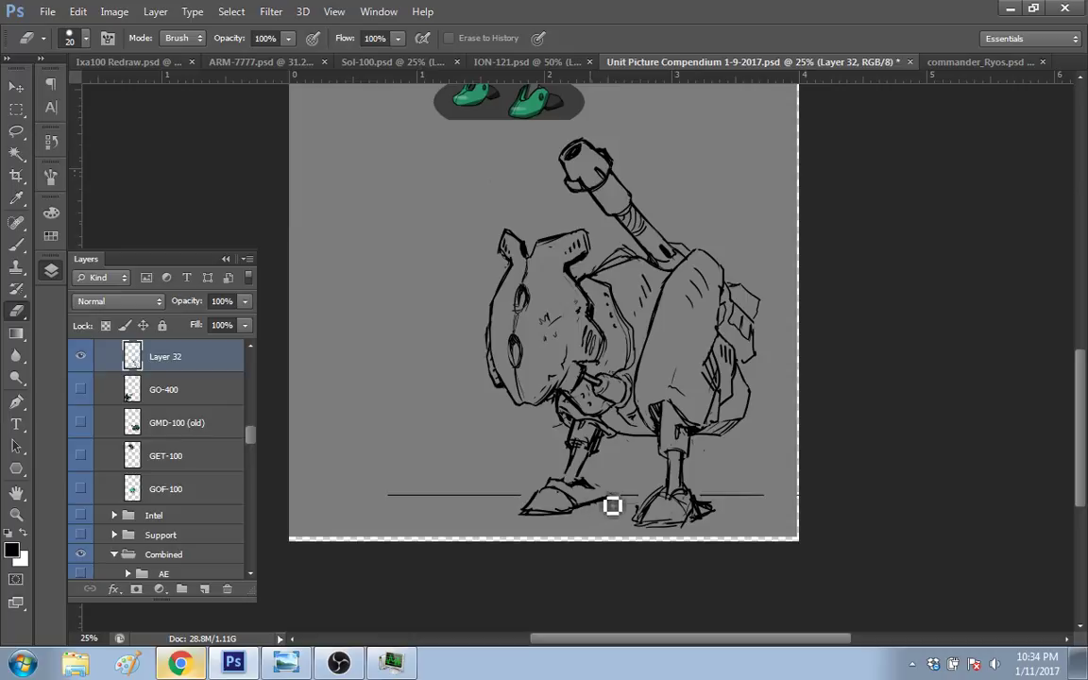
key("b")
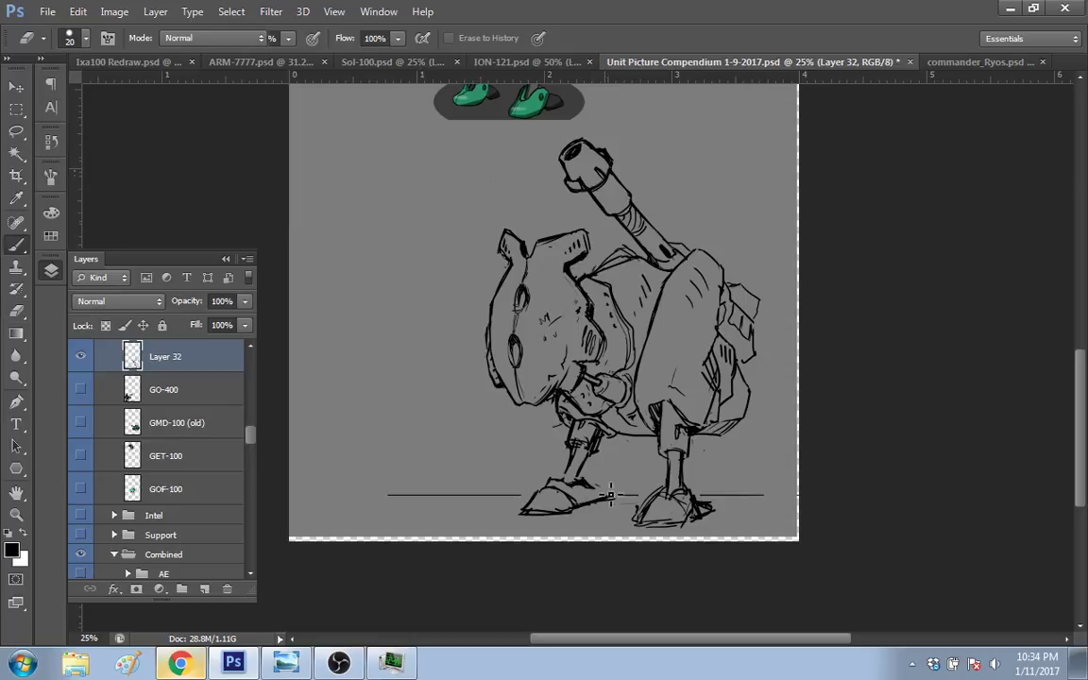
left_click_drag(546, 492, 575, 488)
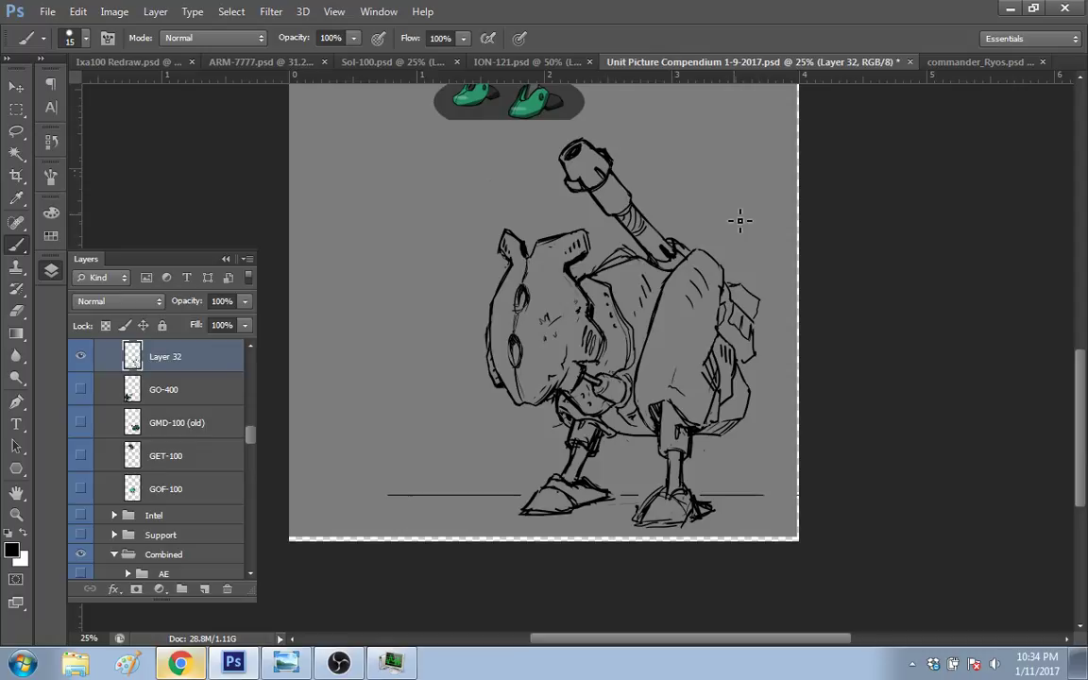
Step: Clean up the upper outline of the mech's near leg armour and draw a crease line down its face
key("e")
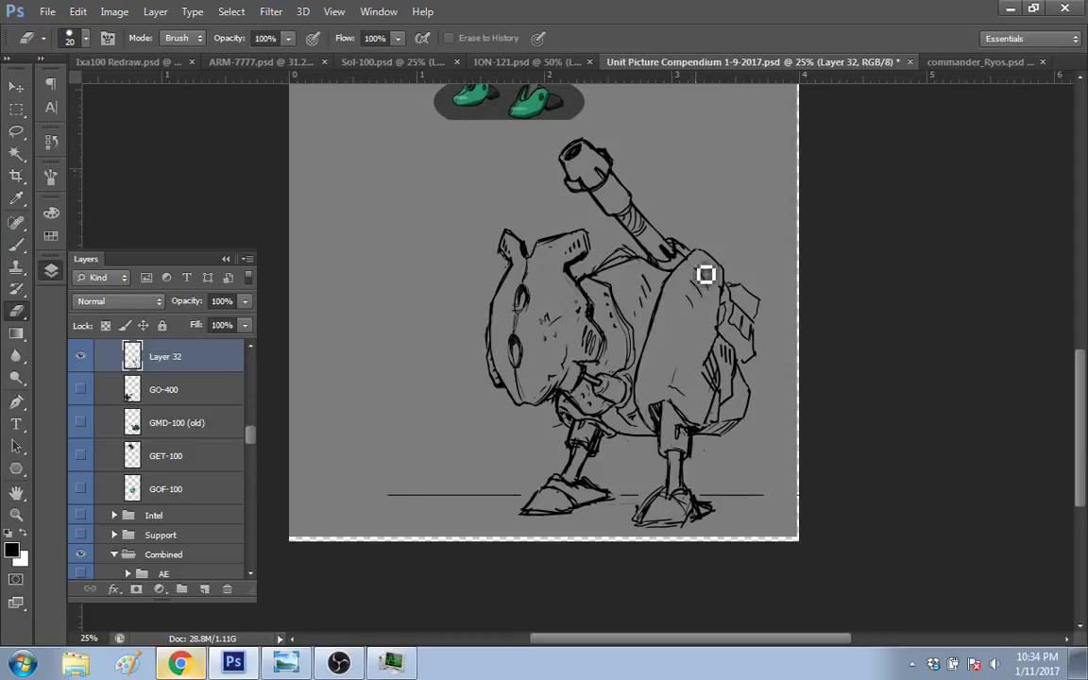
mouse_move(708, 278)
left_mouse_down()
mouse_move(703, 303)
mouse_move(738, 284)
left_mouse_up()
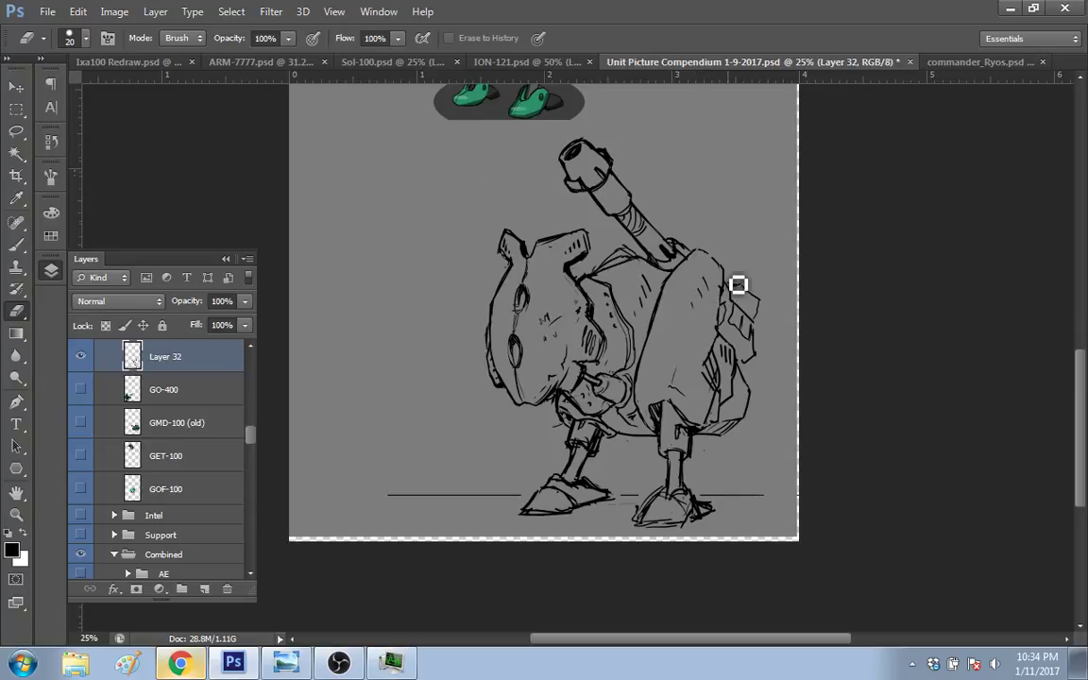
key("ctrl+z")
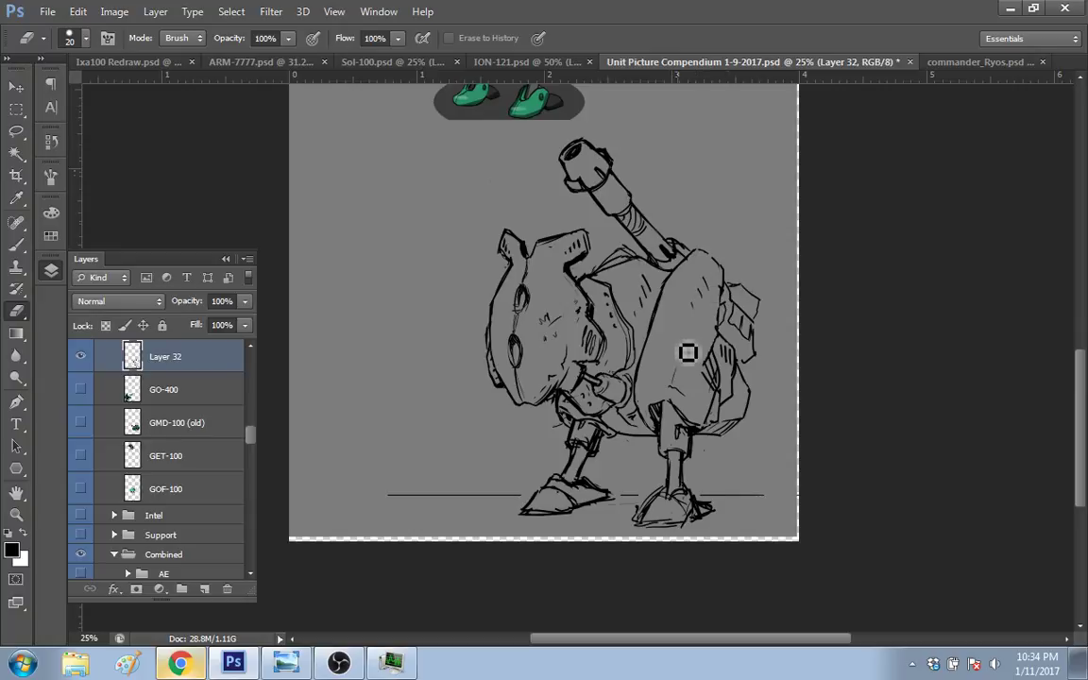
key("b")
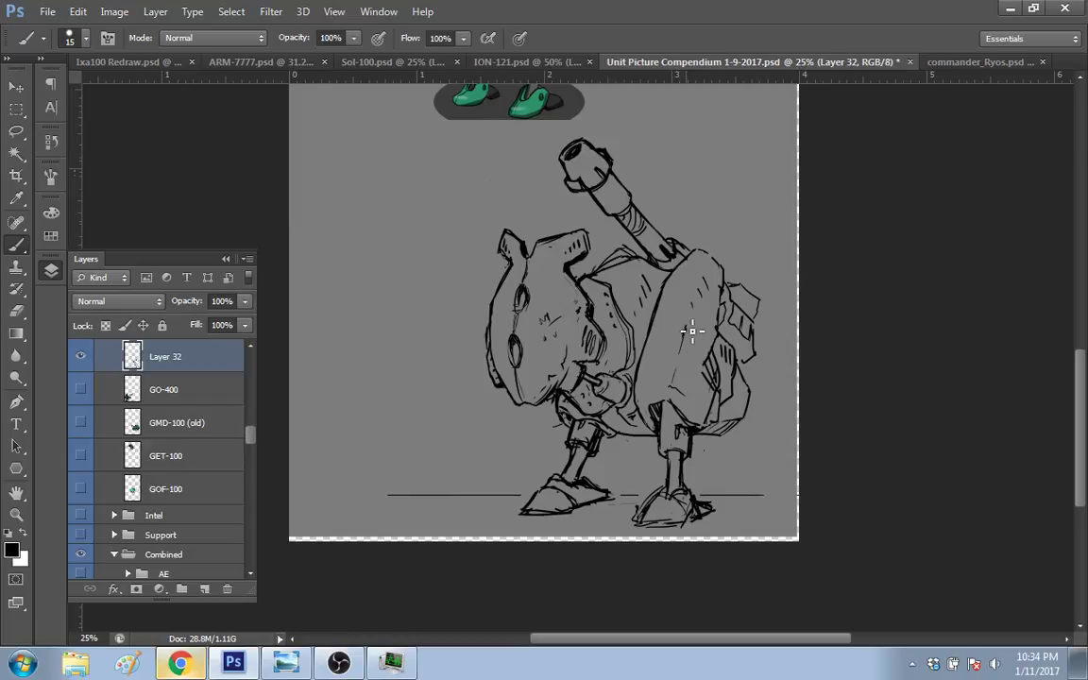
mouse_move(659, 408)
left_mouse_down()
mouse_move(664, 435)
mouse_move(657, 403)
left_mouse_up()
key("e")
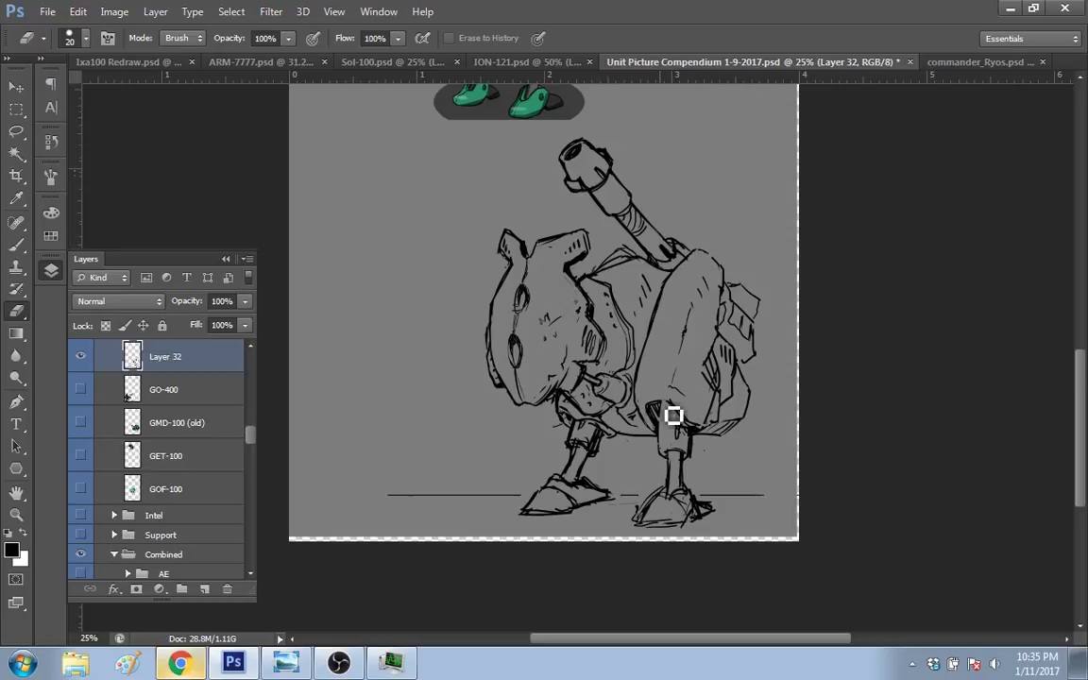
key("b")
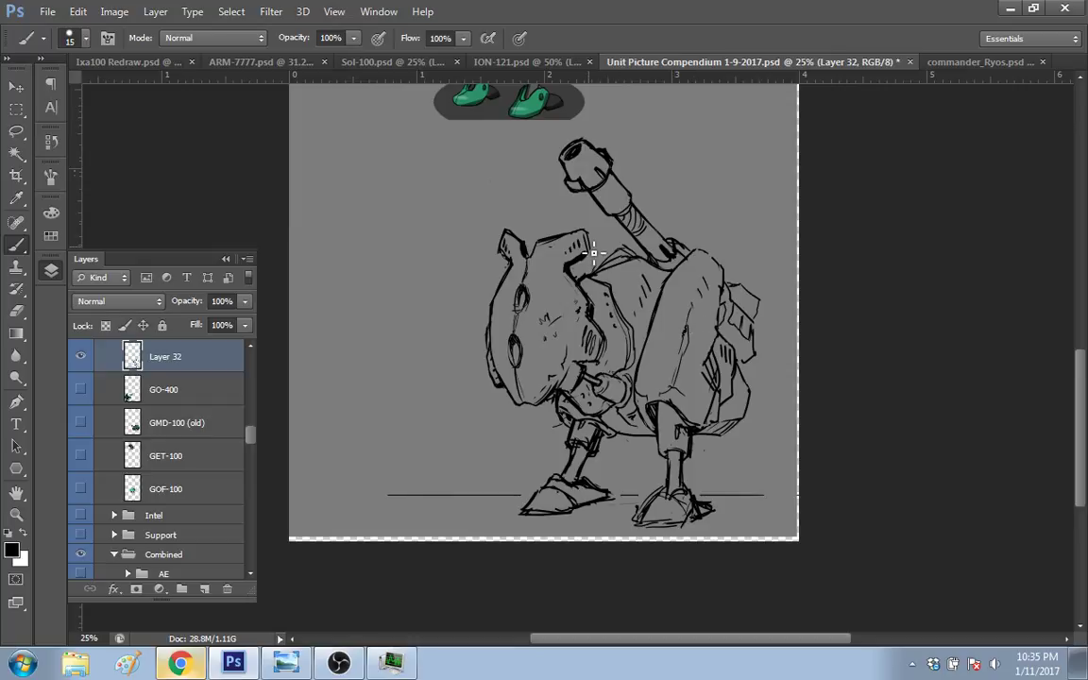
Step: Redraw the shoulder edge behind the mech's head and the barrel of the small gun under its chin
key("e")
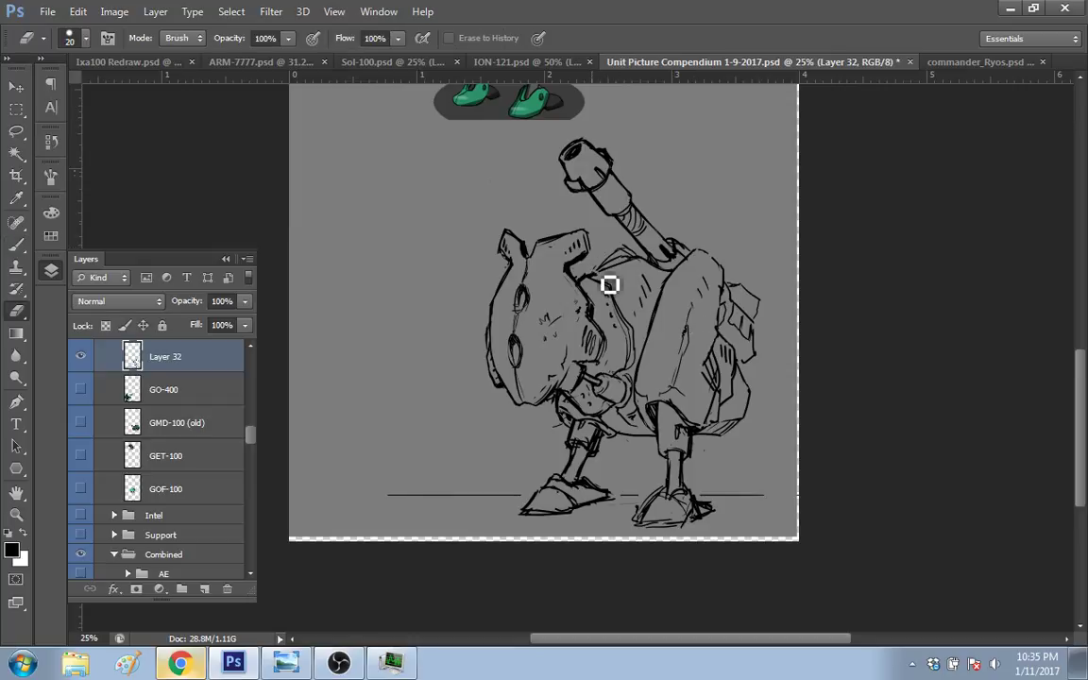
key("b")
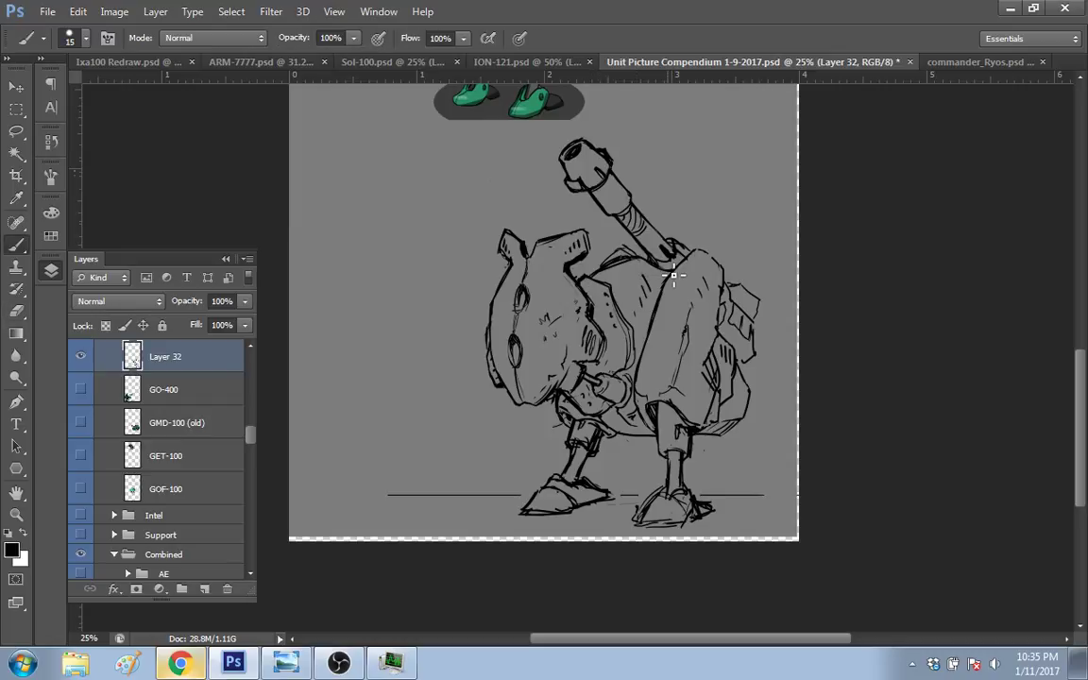
key("e")
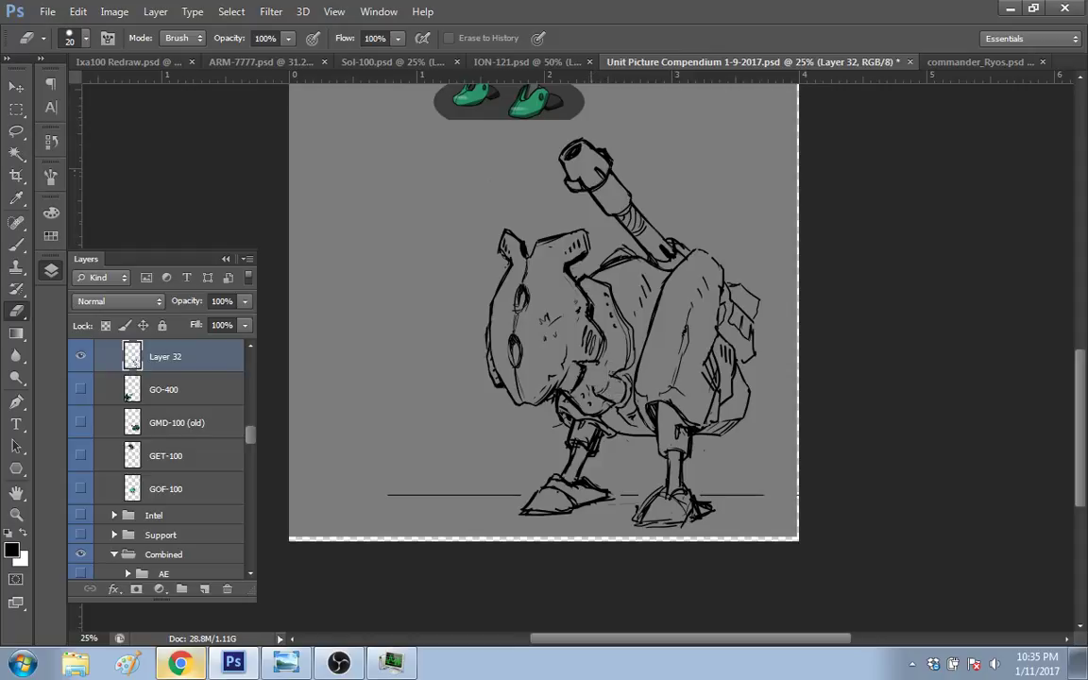
key("b")
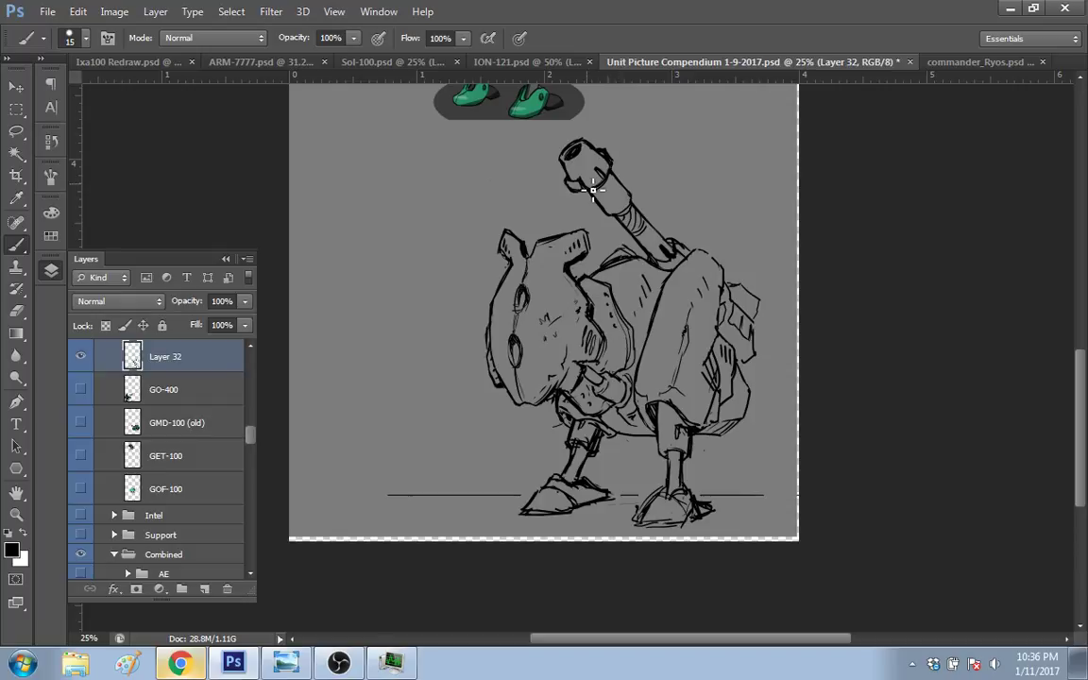
Step: Clean up the edge below the cannon's muzzle and add dark round holes to the barrel sleeve behind it
key("e")
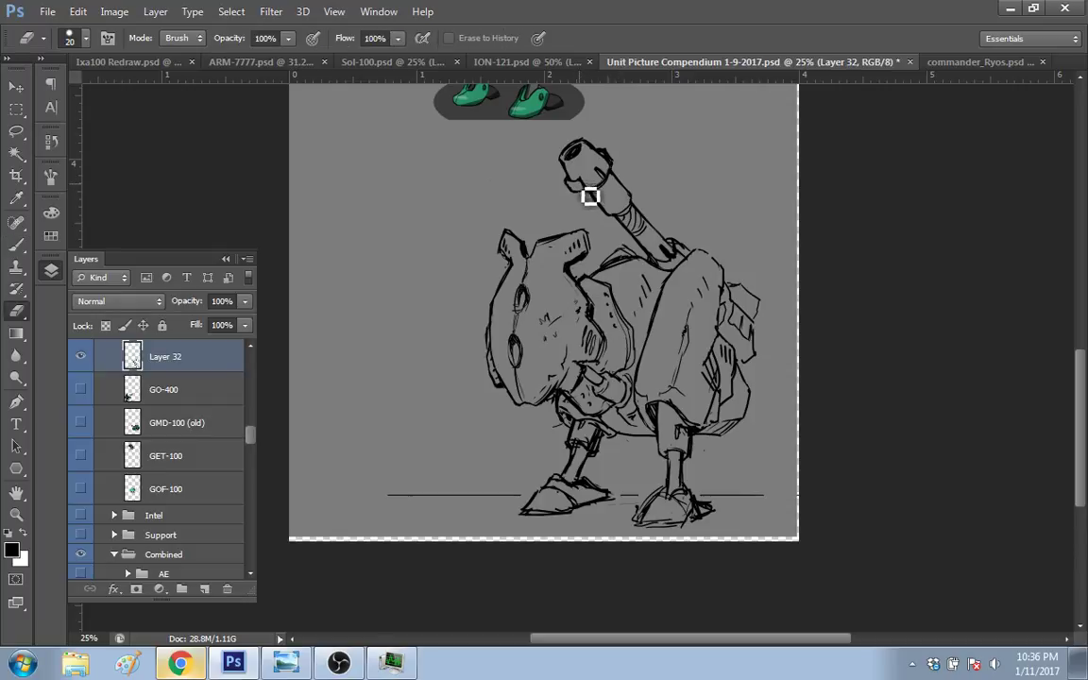
key("b")
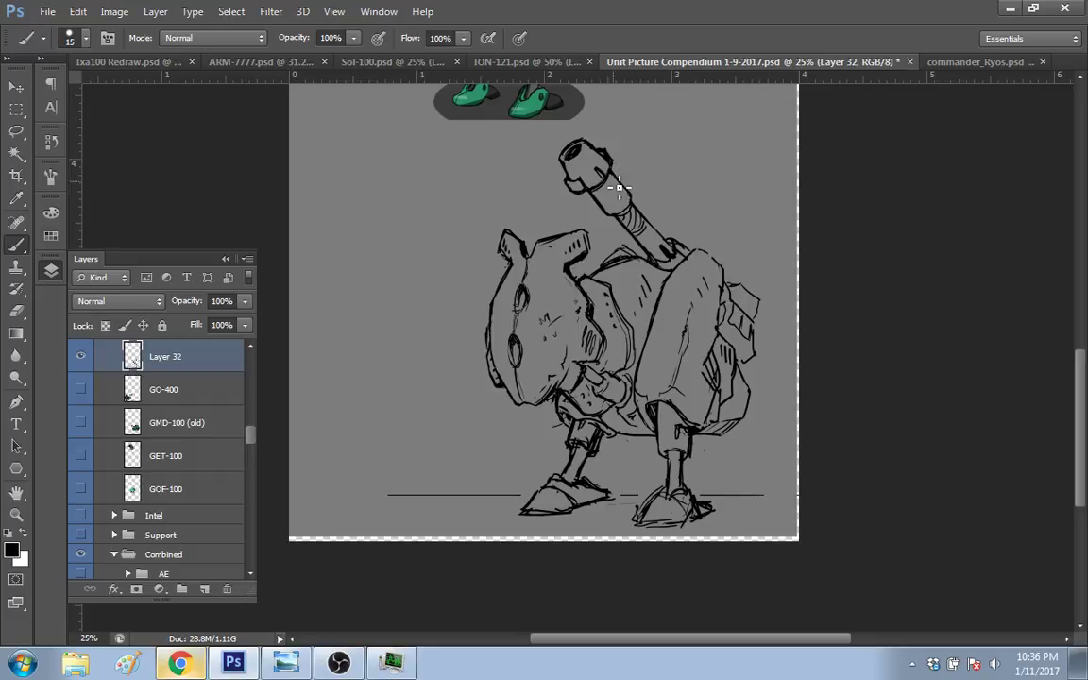
left_click_drag(614, 189, 616, 193)
left_click(612, 194)
left_click(619, 199)
Step: Erase and redraw the rounded housing of the small gun under the mech's chin
key("e")
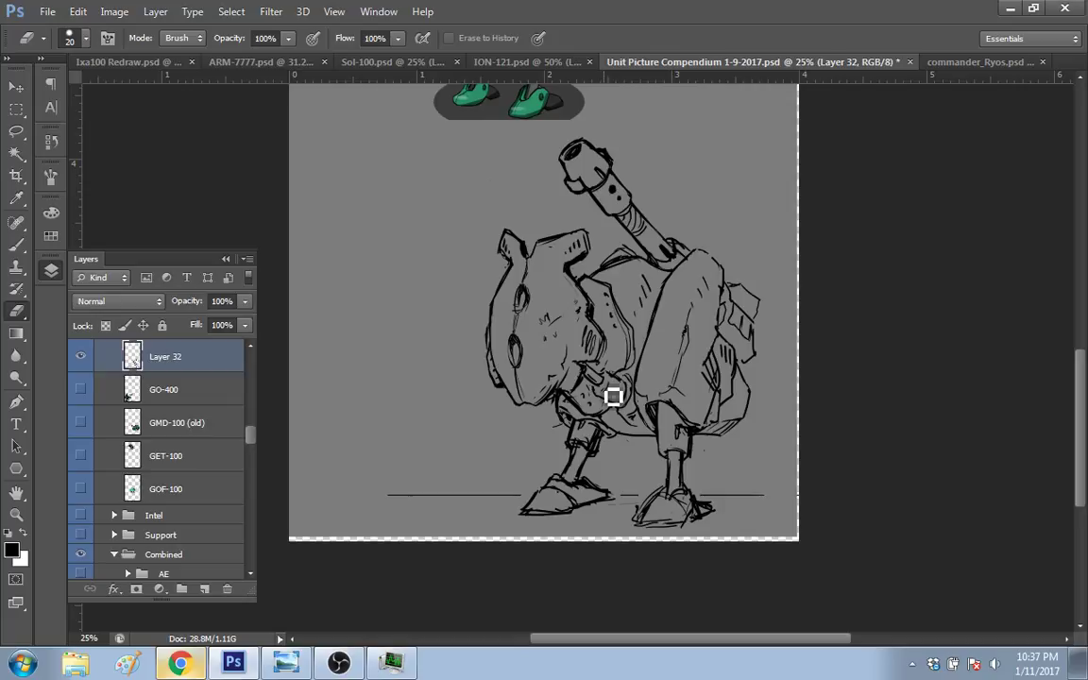
key("b")
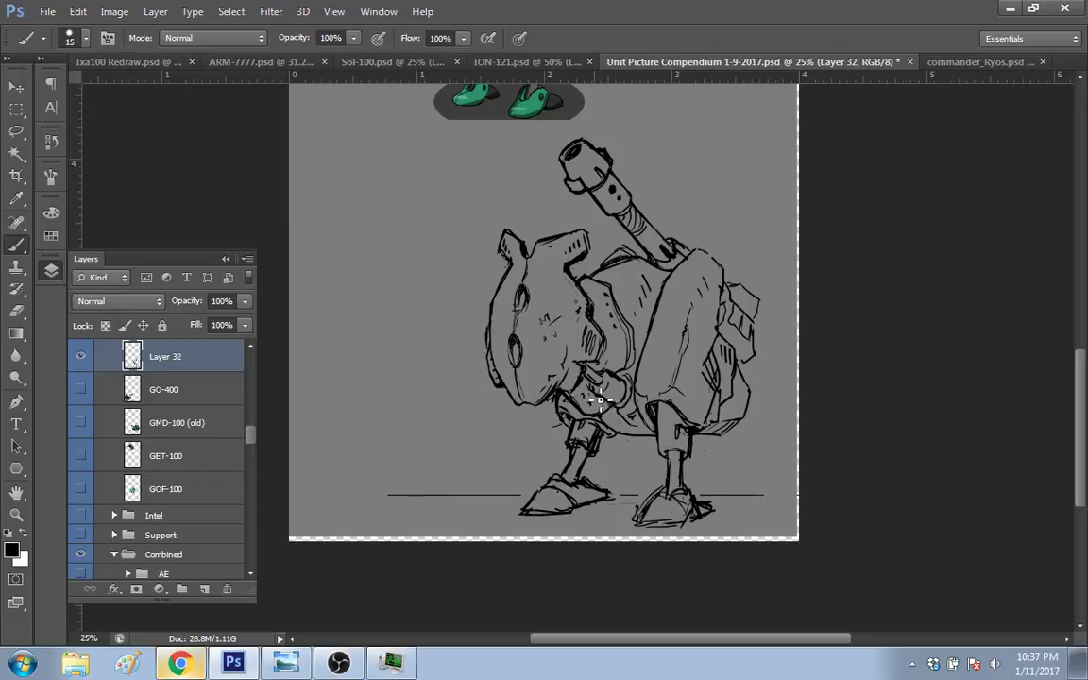
left_click_drag(558, 349, 542, 376)
key("e")
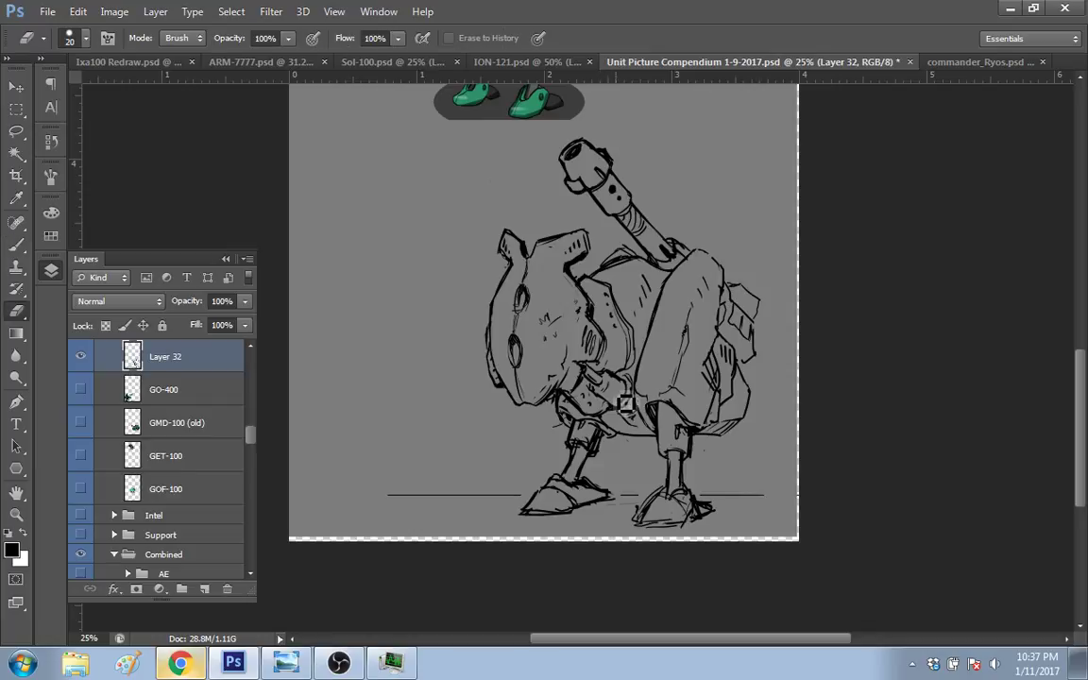
key("b")
mouse_move(540, 345)
left_mouse_down()
mouse_move(571, 376)
mouse_move(575, 338)
left_mouse_up()
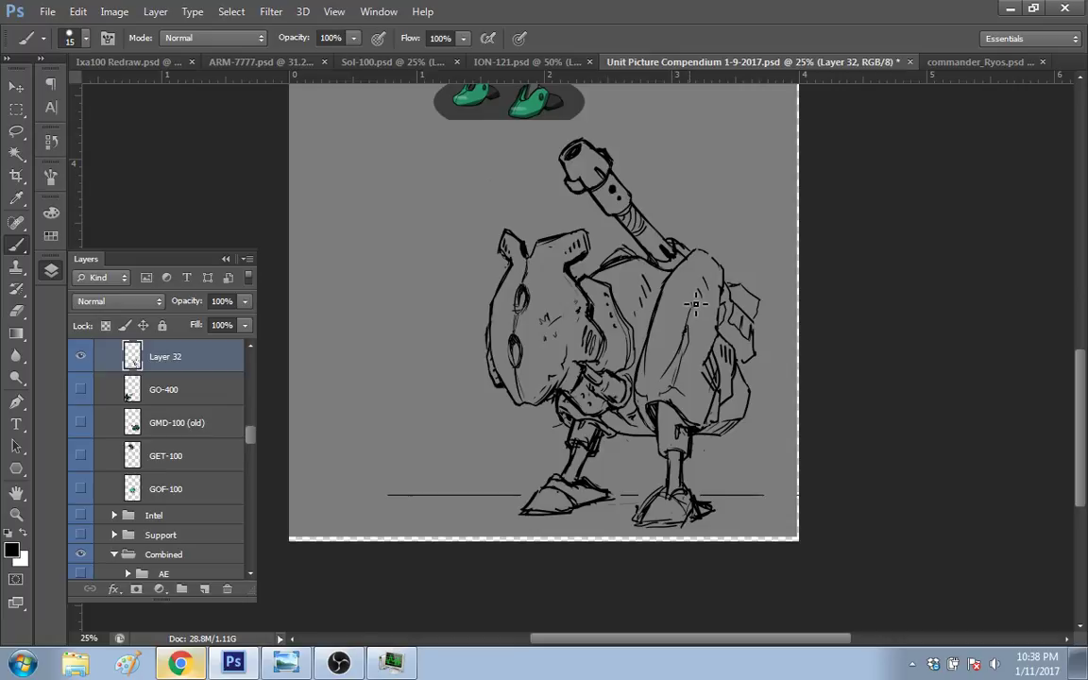
Step: Erase rough lines at the lower end of the near leg armour and redraw its crease
key("e")
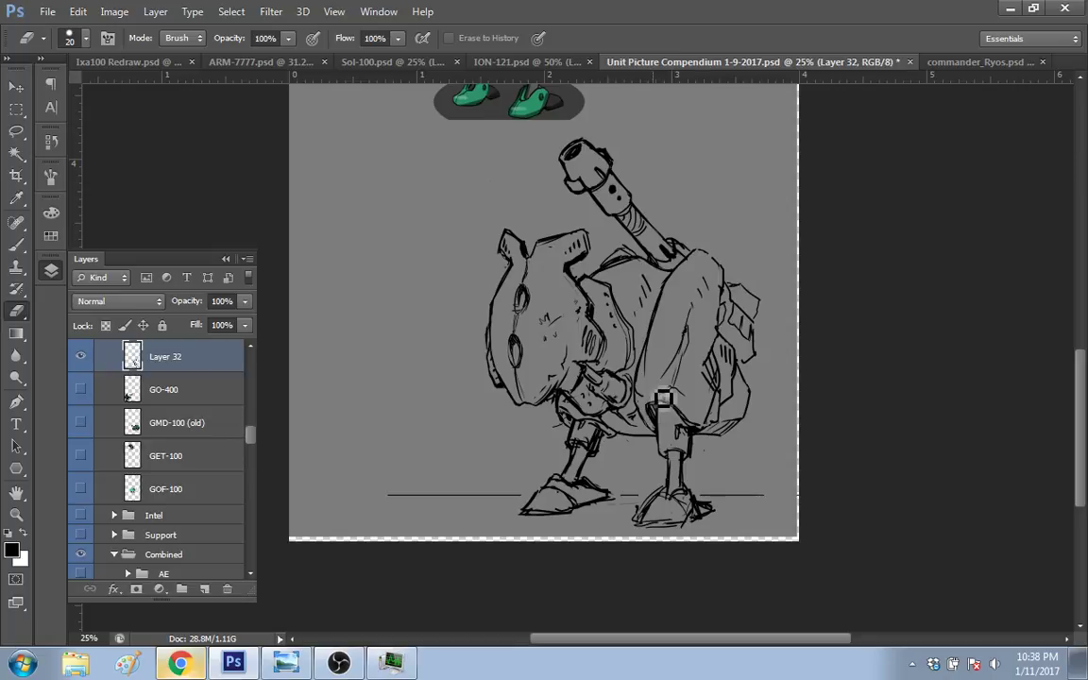
key("b")
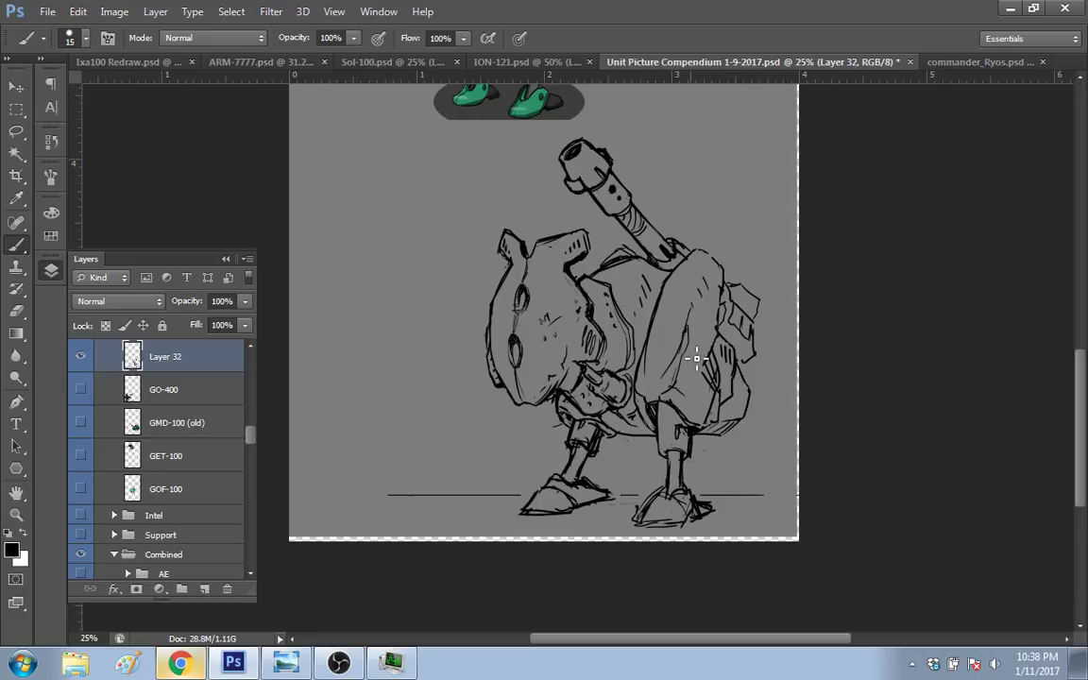
Step: Lasso the far foot and ankle, skew them horizontally by 6.15° around a reference point on the foot, and clear the selection
key("l")
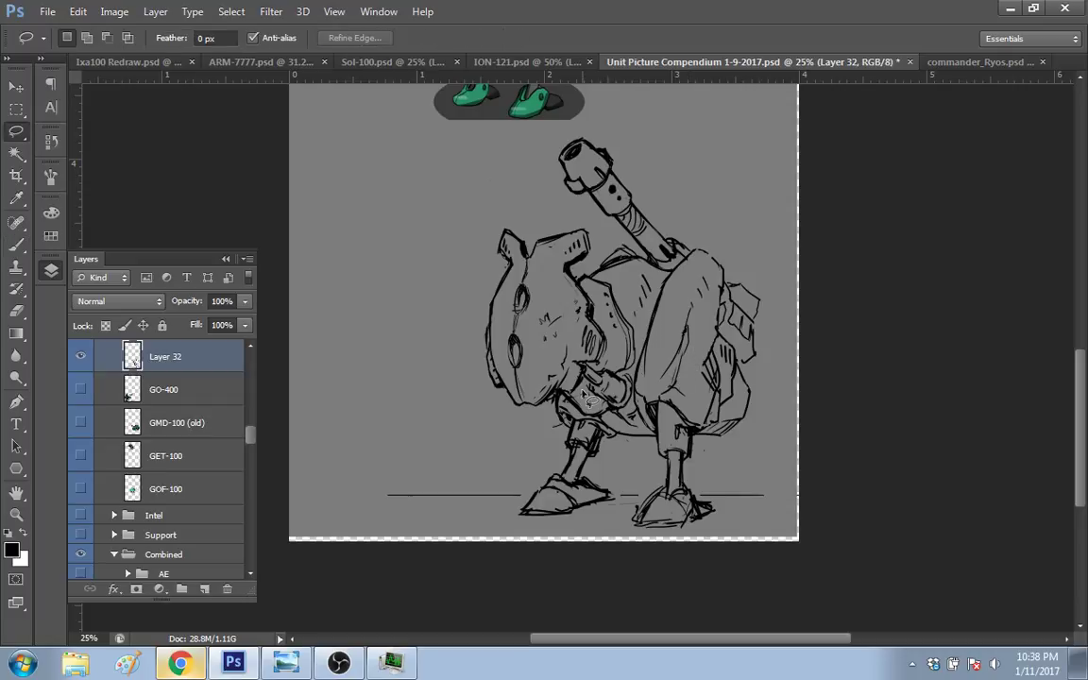
mouse_move(578, 450)
left_mouse_down()
mouse_move(522, 484)
mouse_move(596, 514)
left_mouse_up()
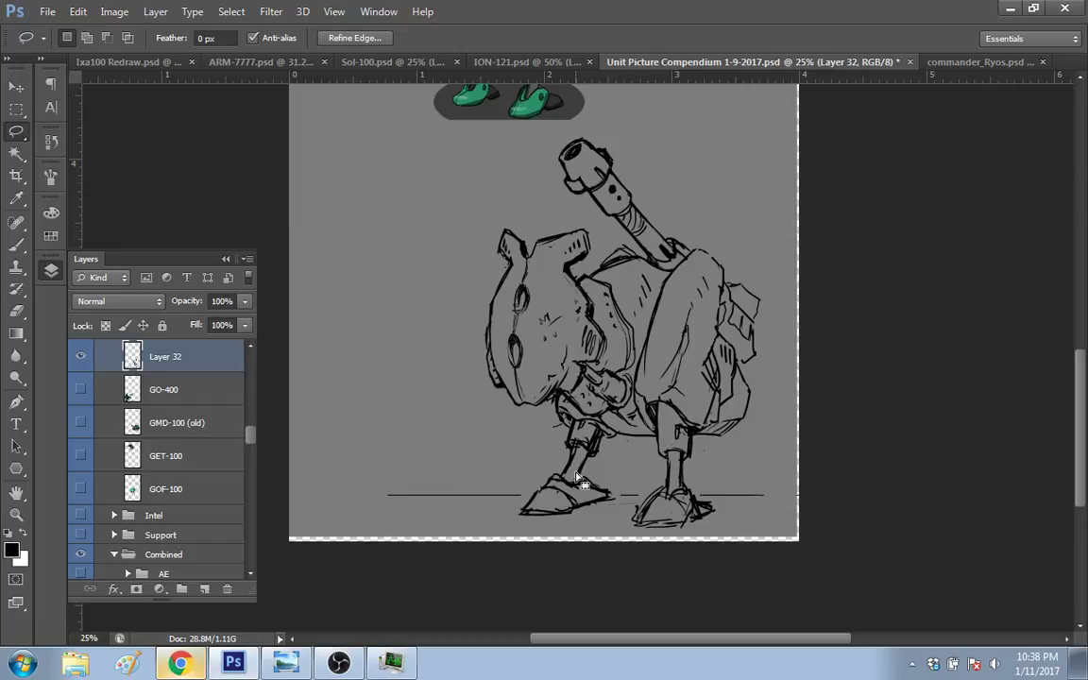
right_click(578, 480)
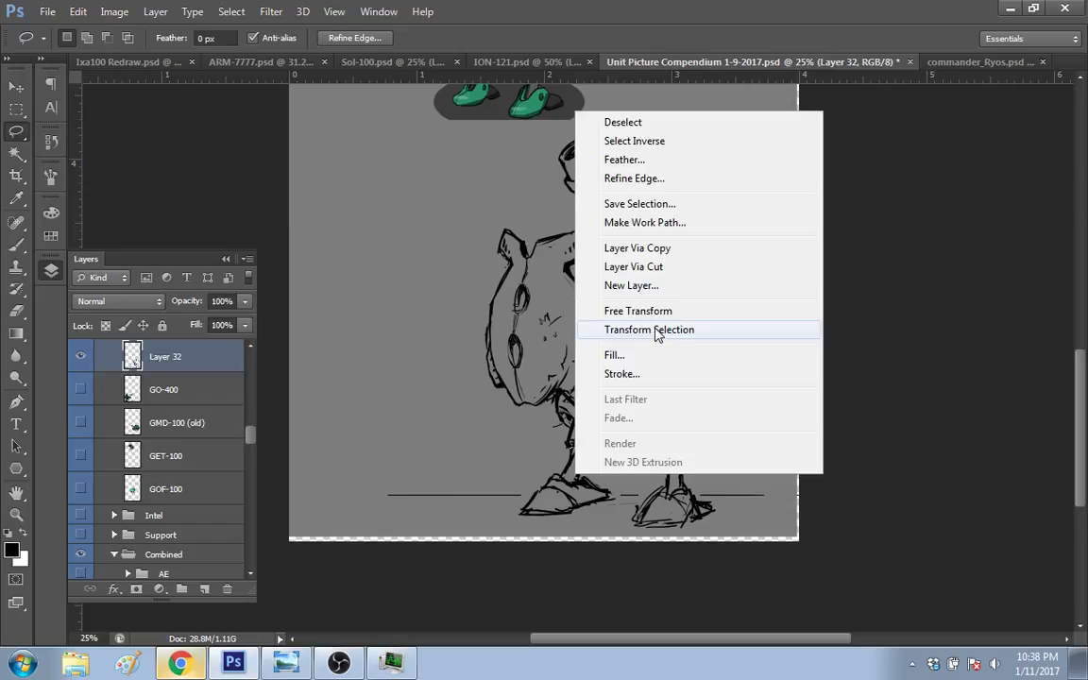
left_click(658, 330)
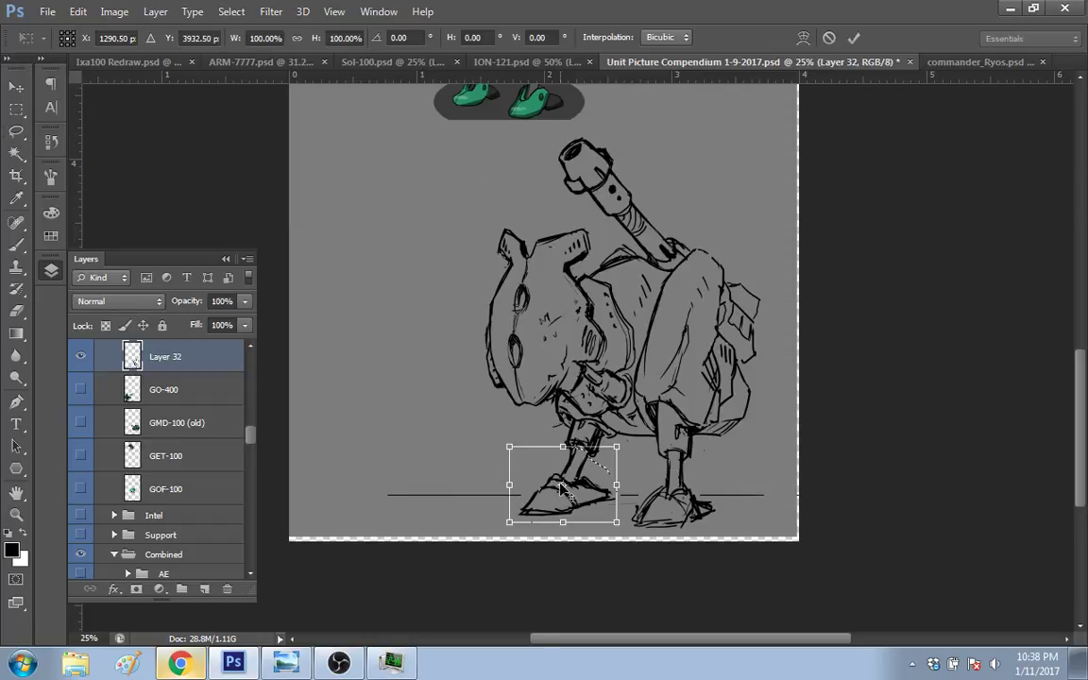
left_click_drag(562, 484, 554, 508)
right_click(570, 487)
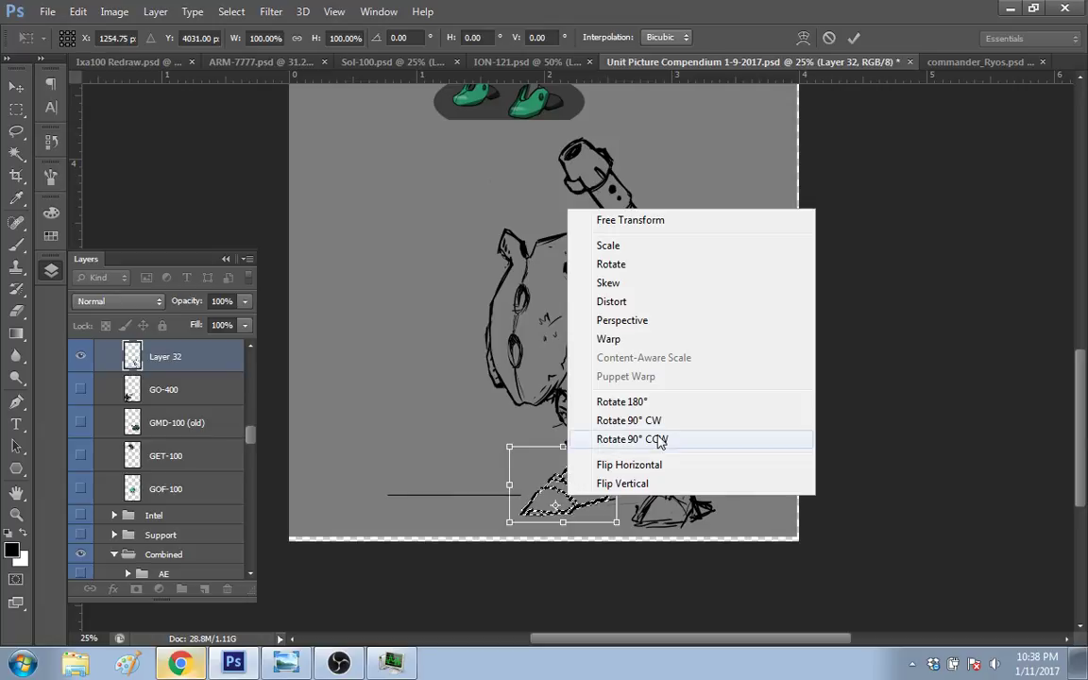
left_click(608, 283)
left_click_drag(564, 523, 574, 527)
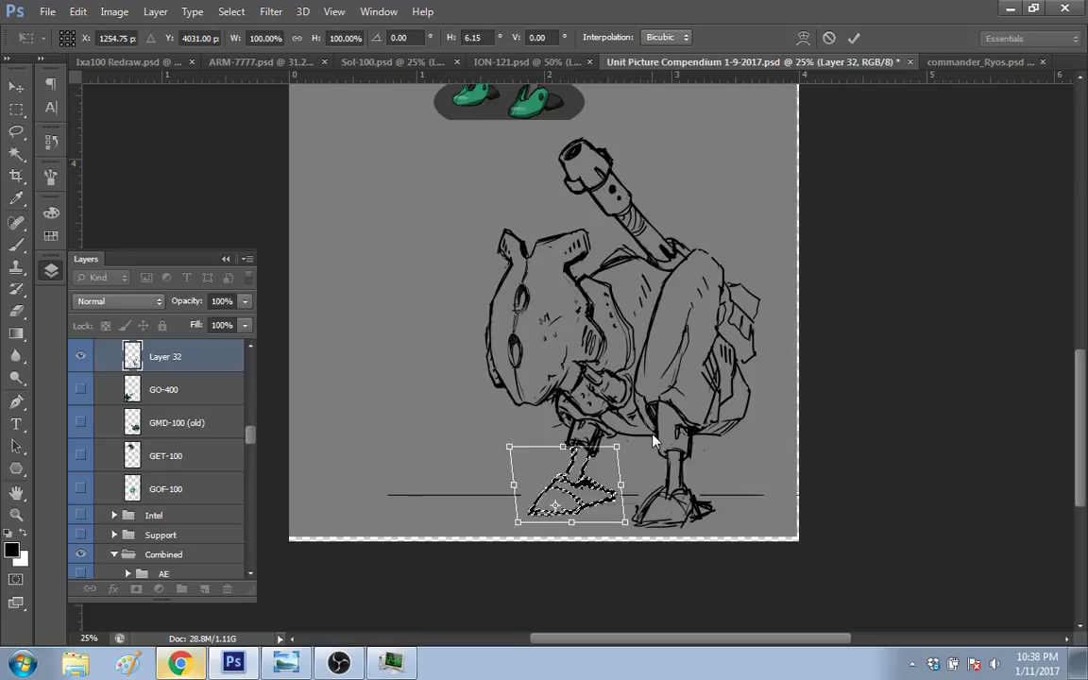
key("Return")
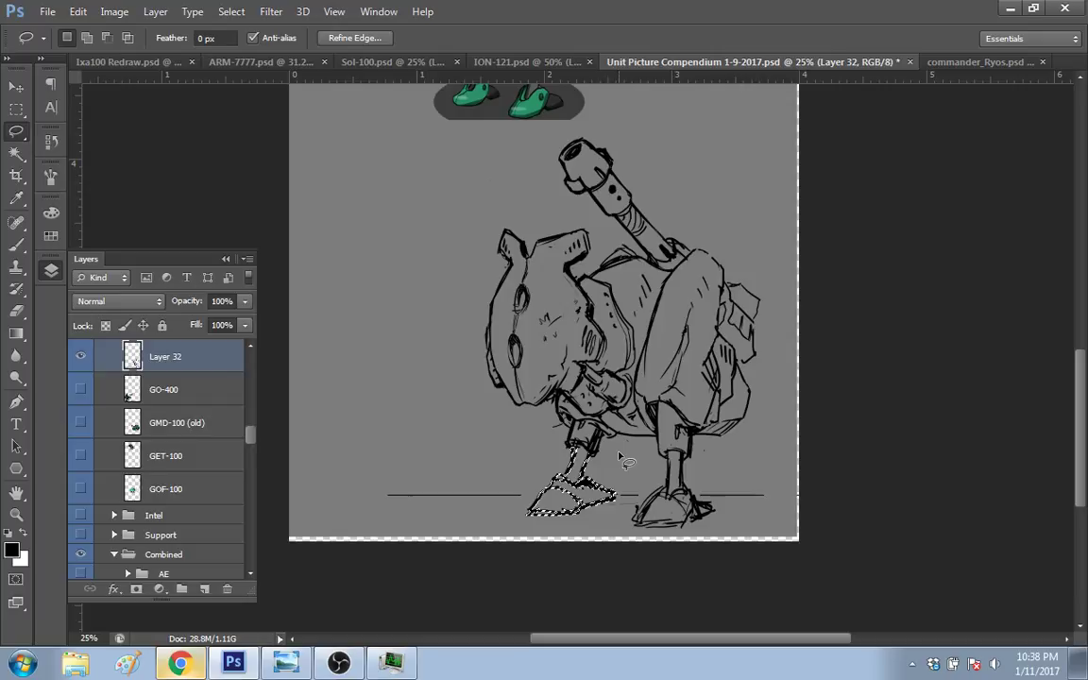
key("ctrl+d")
Step: Erase the sole and toe tip of the skewed far foot and redraw them with a longer, flatter toe
key("m")
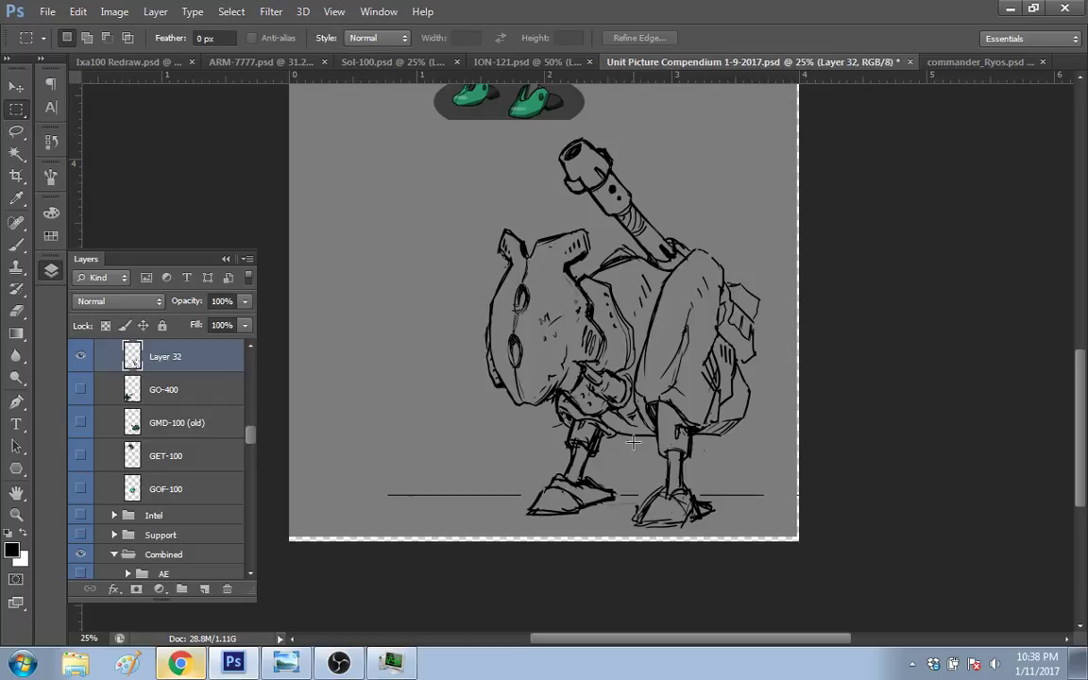
key("e")
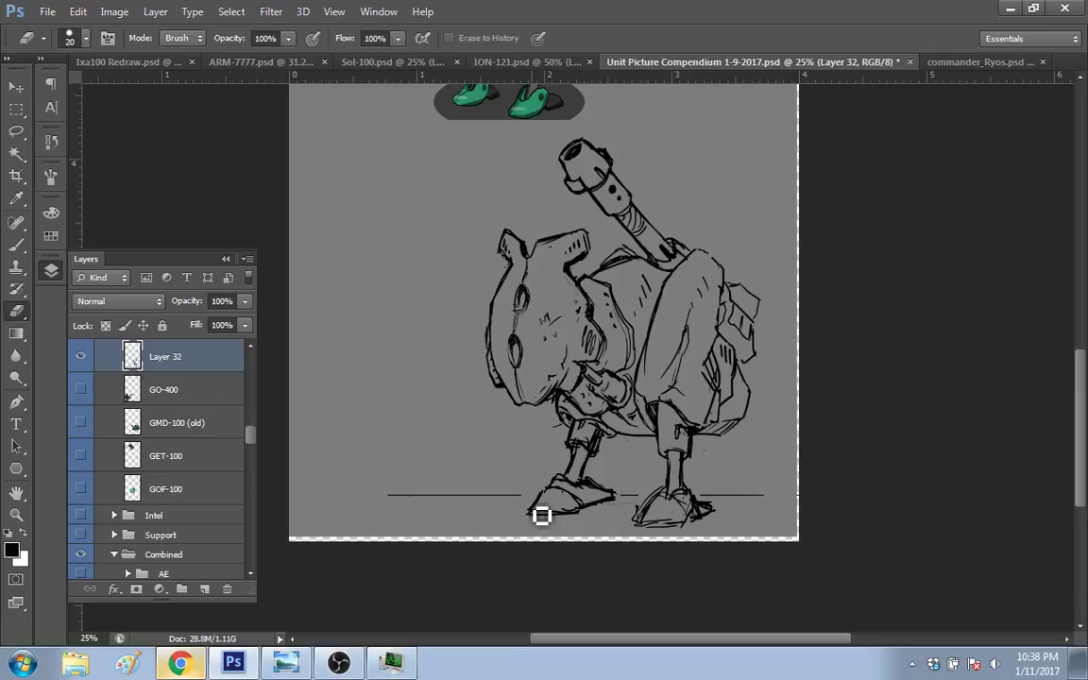
key("b")
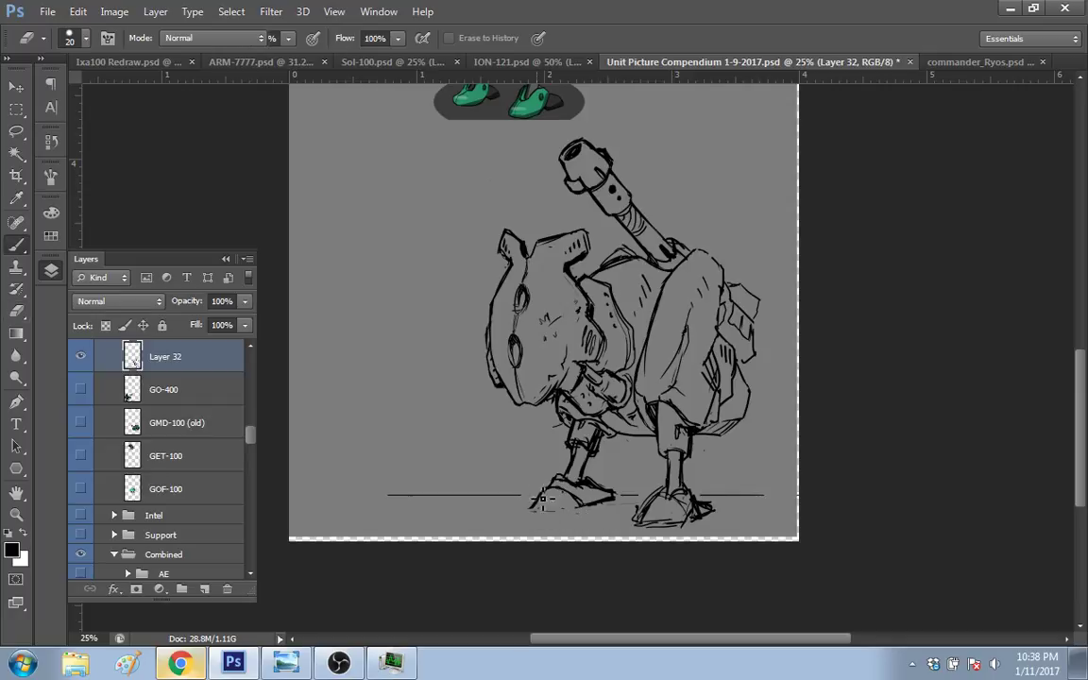
left_click_drag(558, 482, 518, 508)
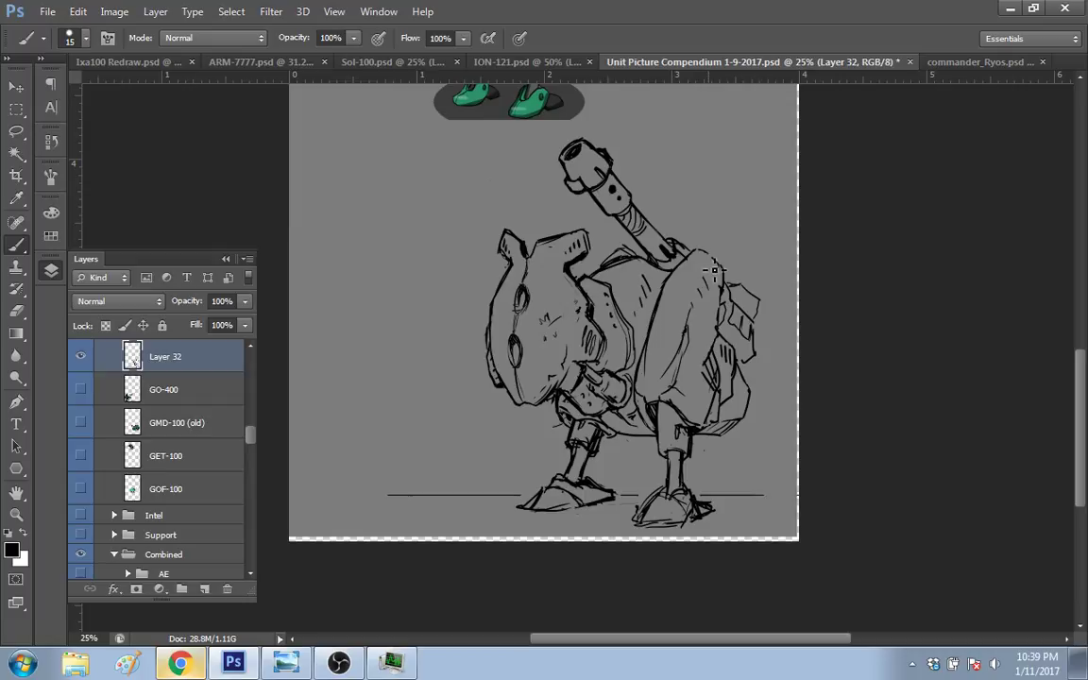
mouse_move(633, 227)
left_mouse_down()
mouse_move(658, 249)
mouse_move(650, 247)
mouse_move(718, 253)
left_mouse_up()
key("ctrl+z")
key("ctrl+z")
Step: Add short strokes along the front edge of the mech's head and on the face of the near leg armour
left_click_drag(489, 321, 484, 350)
left_click_drag(492, 332, 486, 352)
left_click_drag(661, 356, 675, 371)
Step: Erase and redraw the lines where the cannon's base meets the top of the near leg armour
key("e")
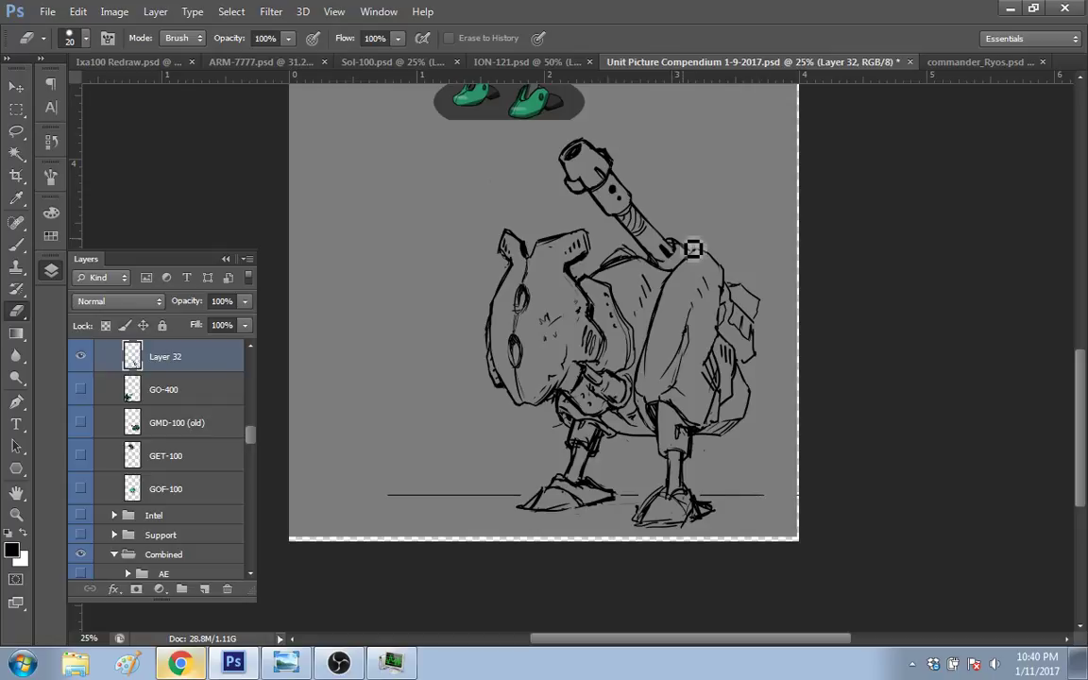
key("b")
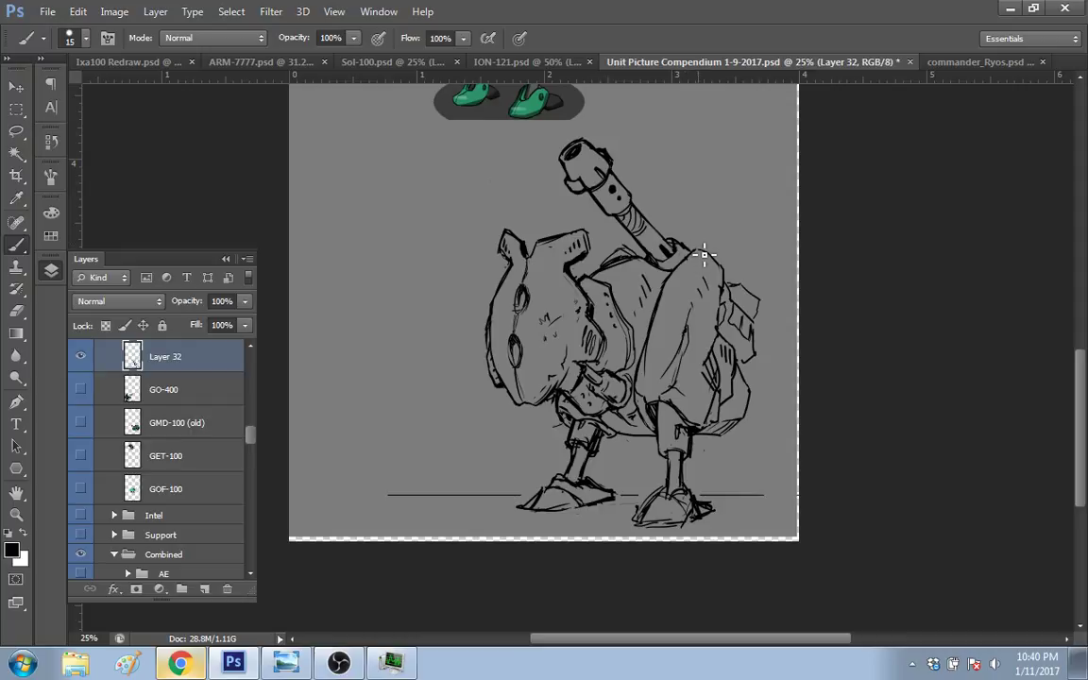
key("e")
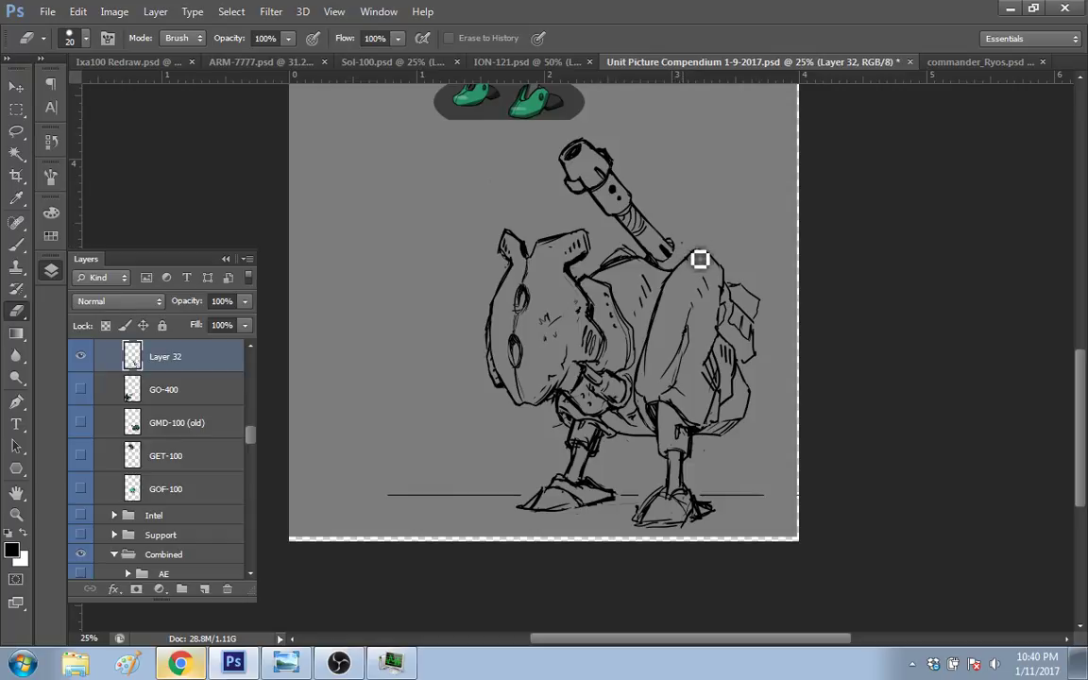
key("b")
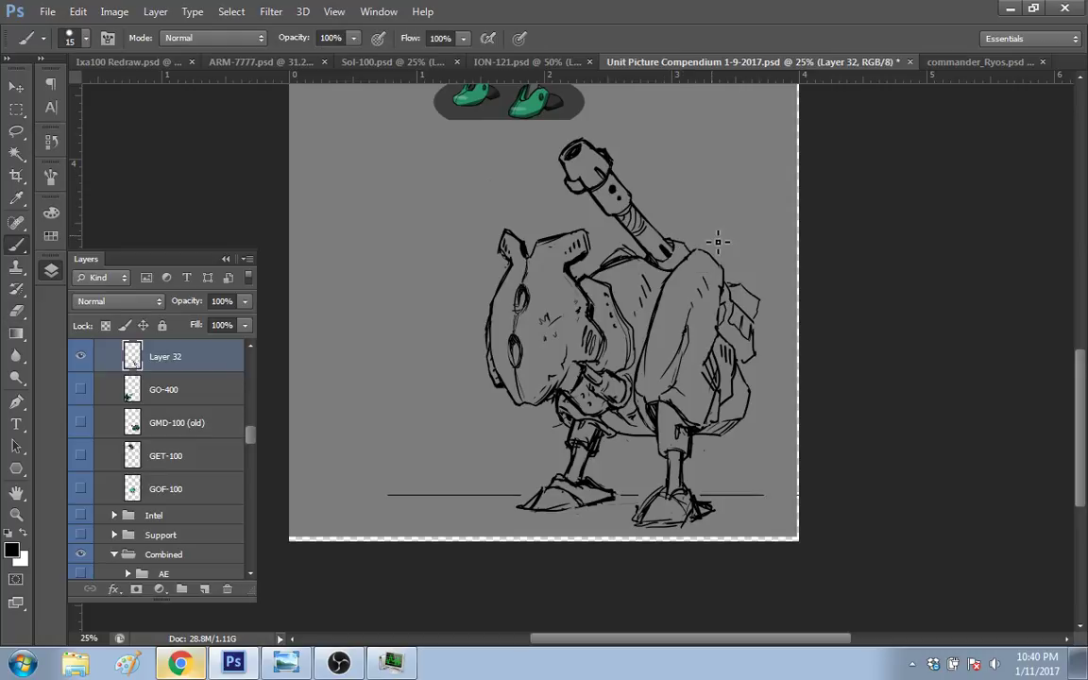
Step: Switch to Chrome and open the Twitch stream page to check the chat
left_click(180, 665)
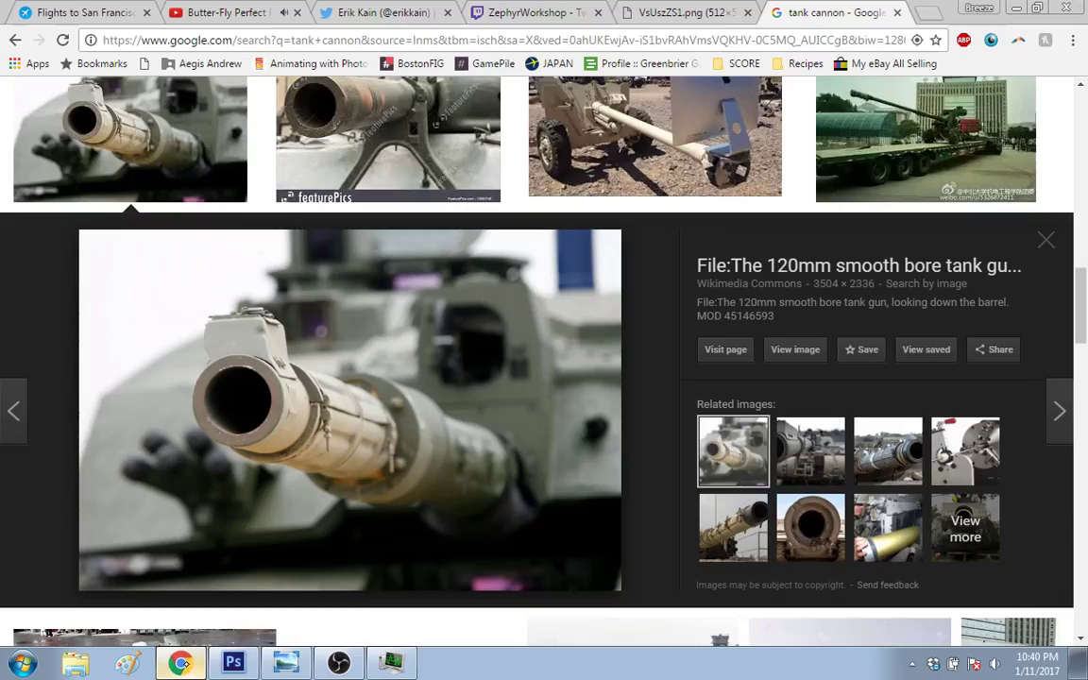
left_click(539, 12)
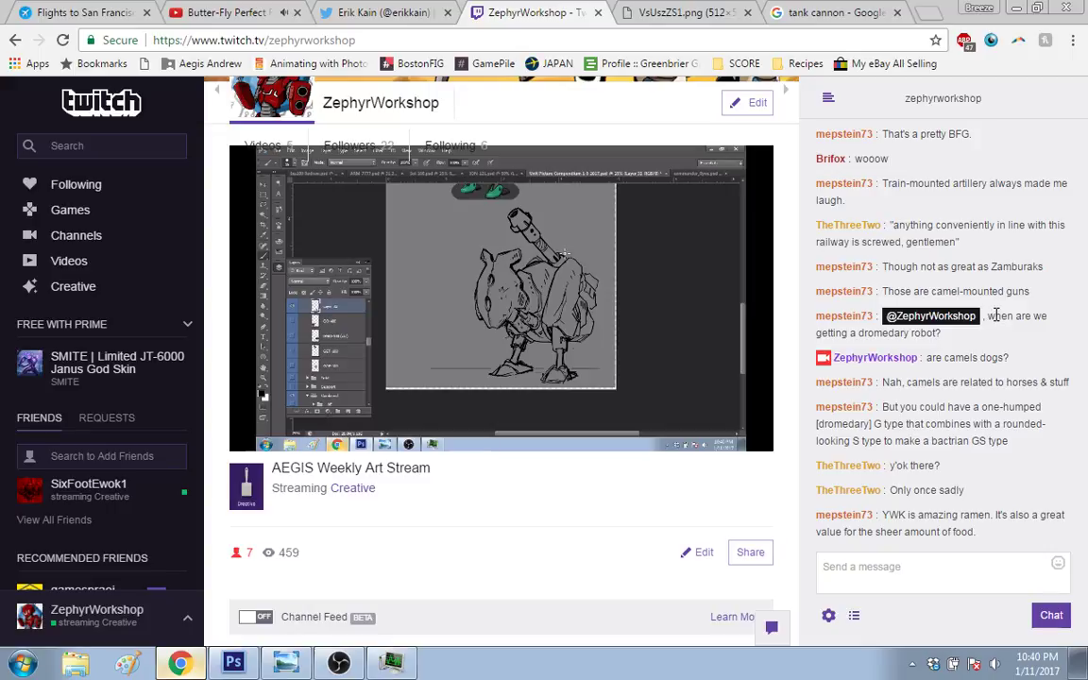
Step: Switch back to Photoshop and add strokes to the rear armour plates behind the mech's near leg
key("alt+Tab")
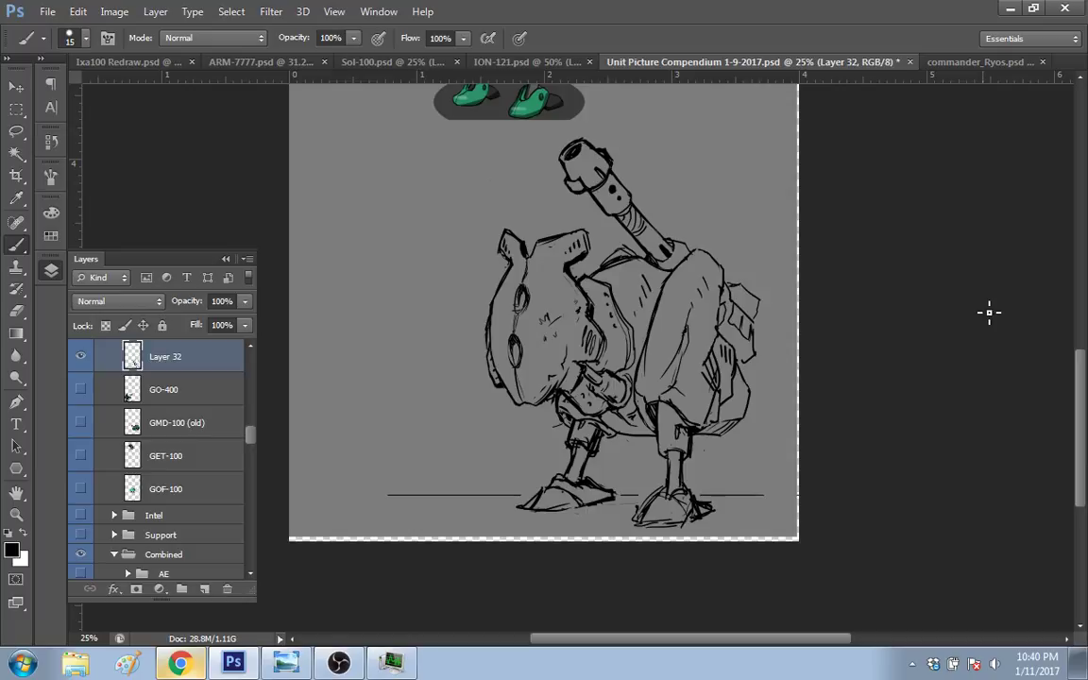
mouse_move(1082, 370)
left_mouse_down()
mouse_move(1080, 354)
mouse_move(1052, 352)
mouse_move(1054, 363)
left_mouse_up()
mouse_move(729, 319)
left_mouse_down()
mouse_move(760, 362)
mouse_move(747, 405)
left_mouse_up()
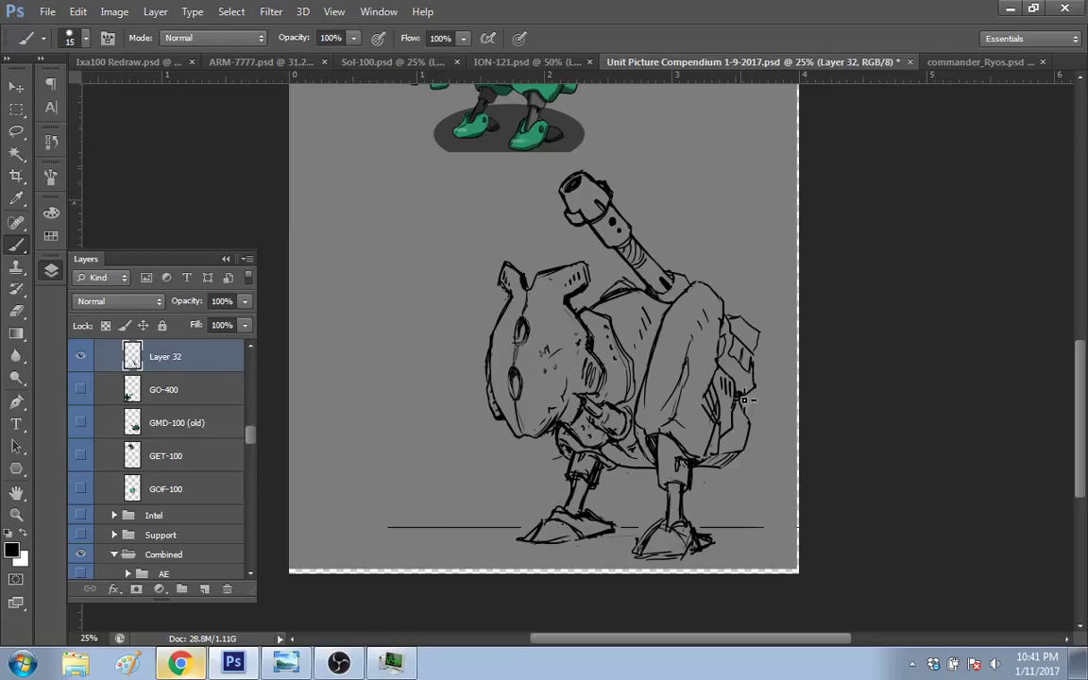
mouse_move(744, 396)
left_mouse_down()
mouse_move(753, 383)
mouse_move(739, 329)
left_mouse_up()
Step: Compare the new mech sketch with the coloured green mech and examine the blue flyer and its sketch above
scroll(1057, 335, "up", 4)
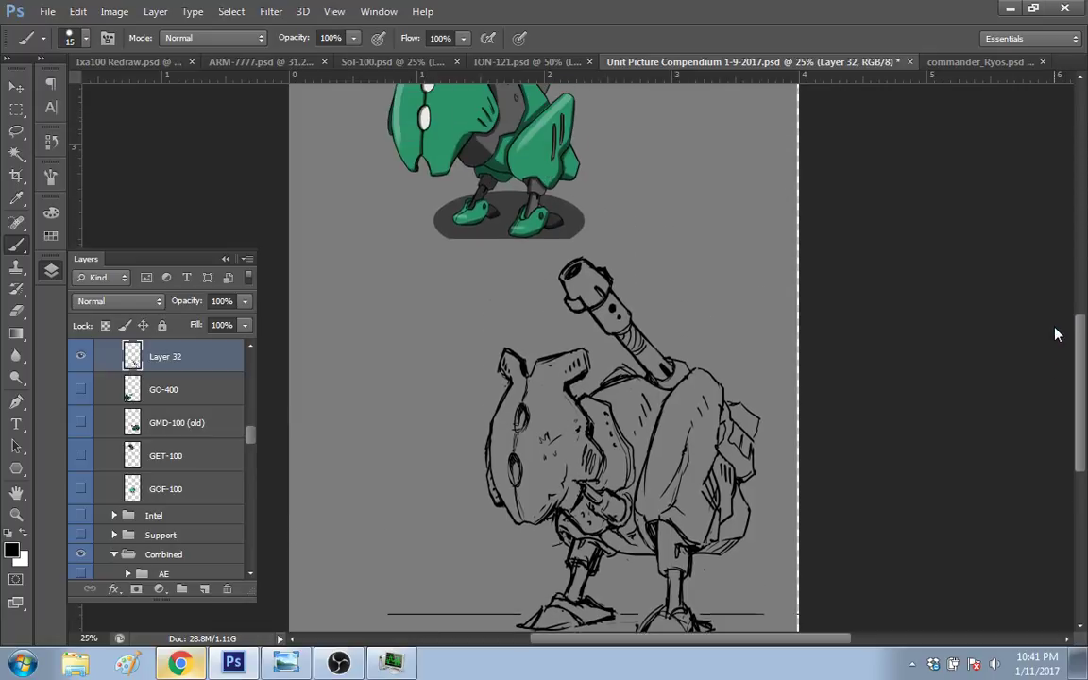
scroll(1056, 336, "down", 4)
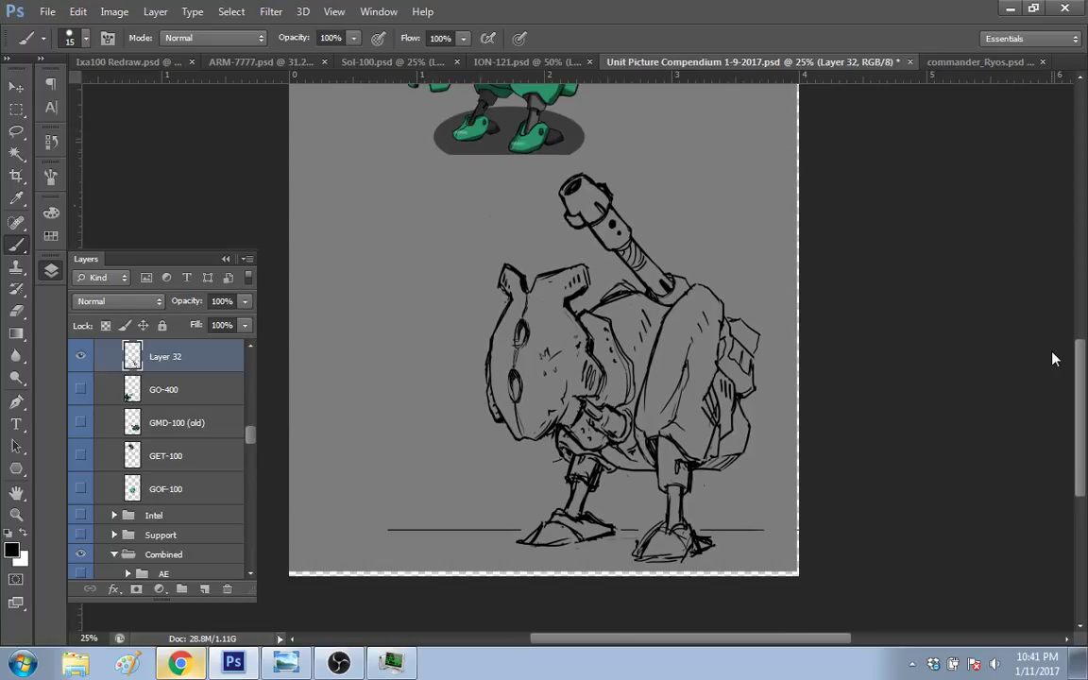
scroll(1055, 359, "up", 8)
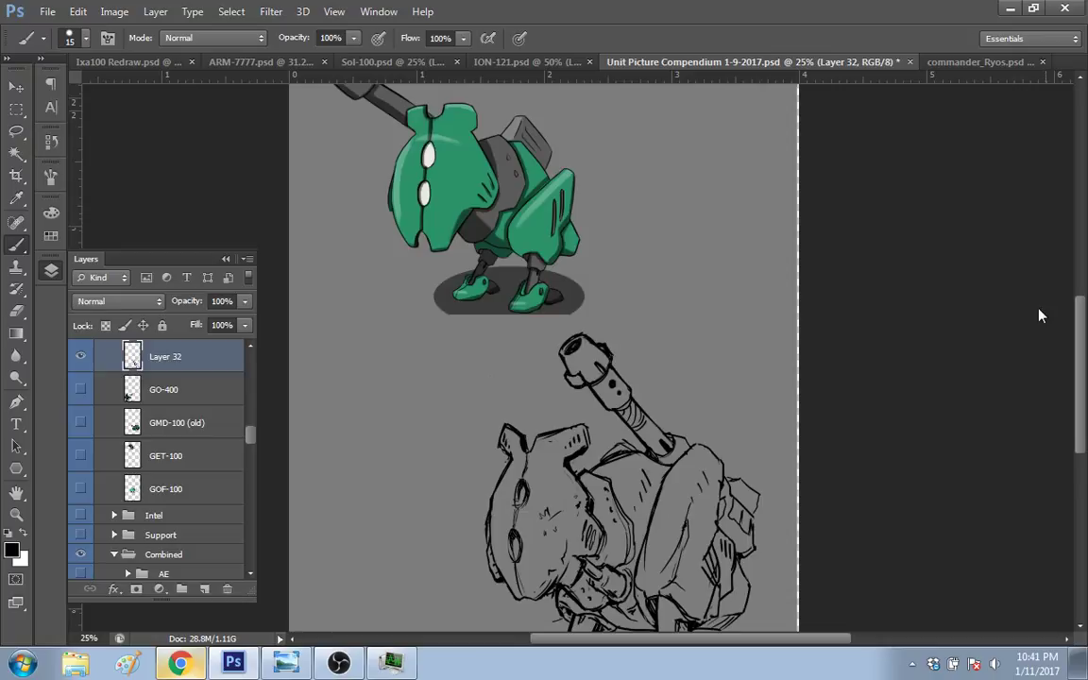
scroll(1039, 315, "down", 1)
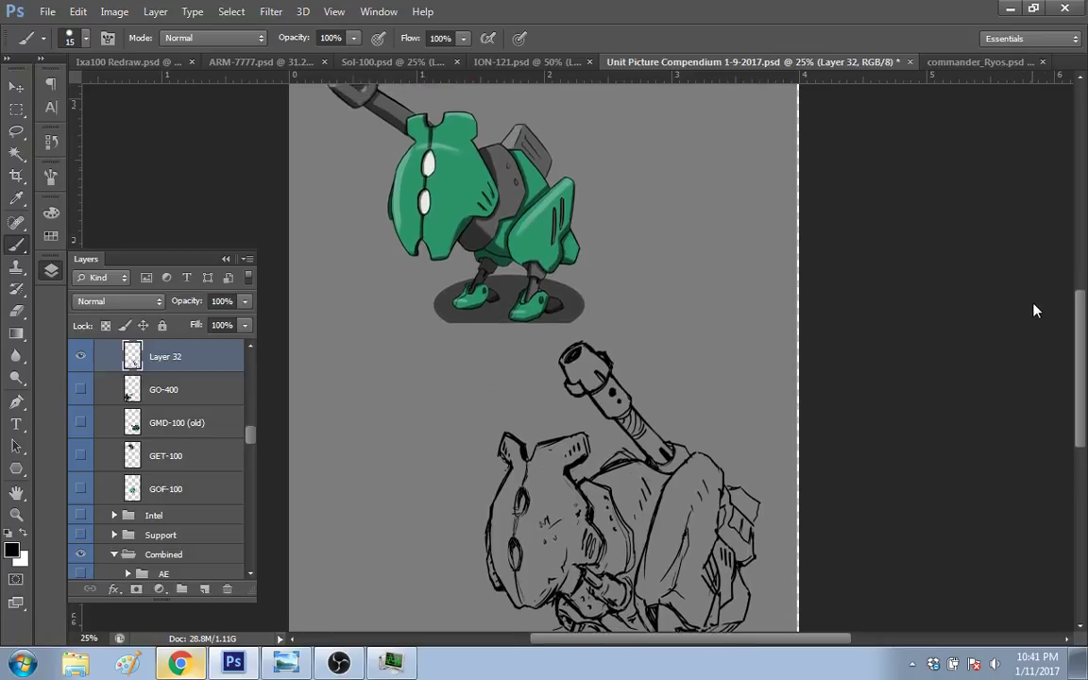
scroll(1037, 314, "down", 2)
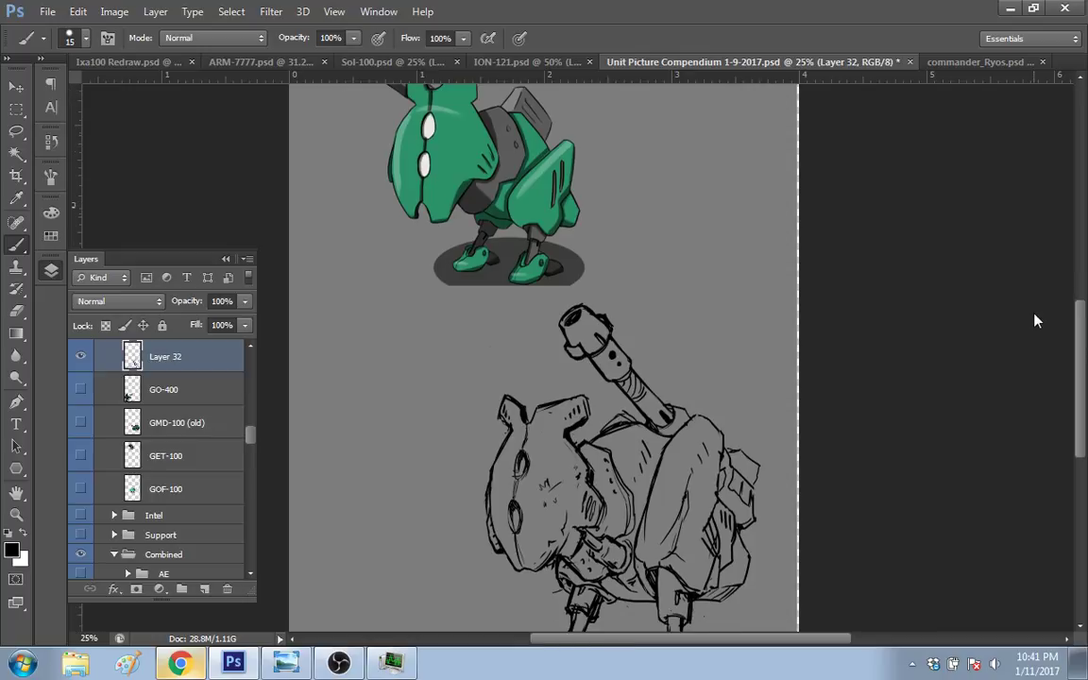
scroll(1037, 312, "up", 3)
scroll(1037, 298, "up", 1)
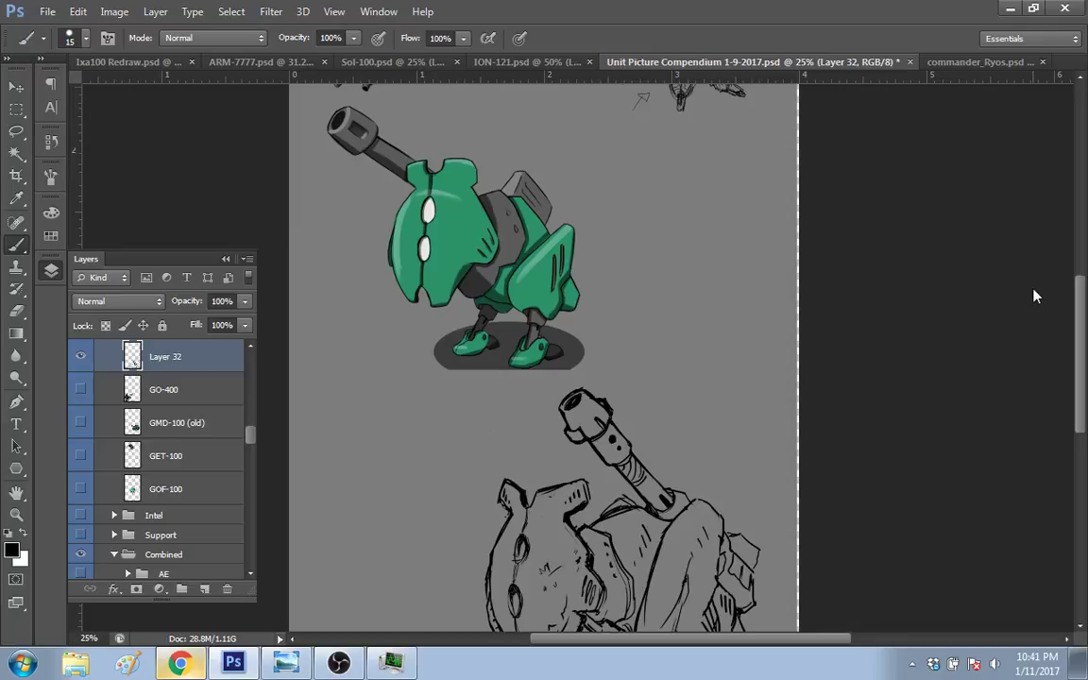
scroll(1036, 297, "up", 9)
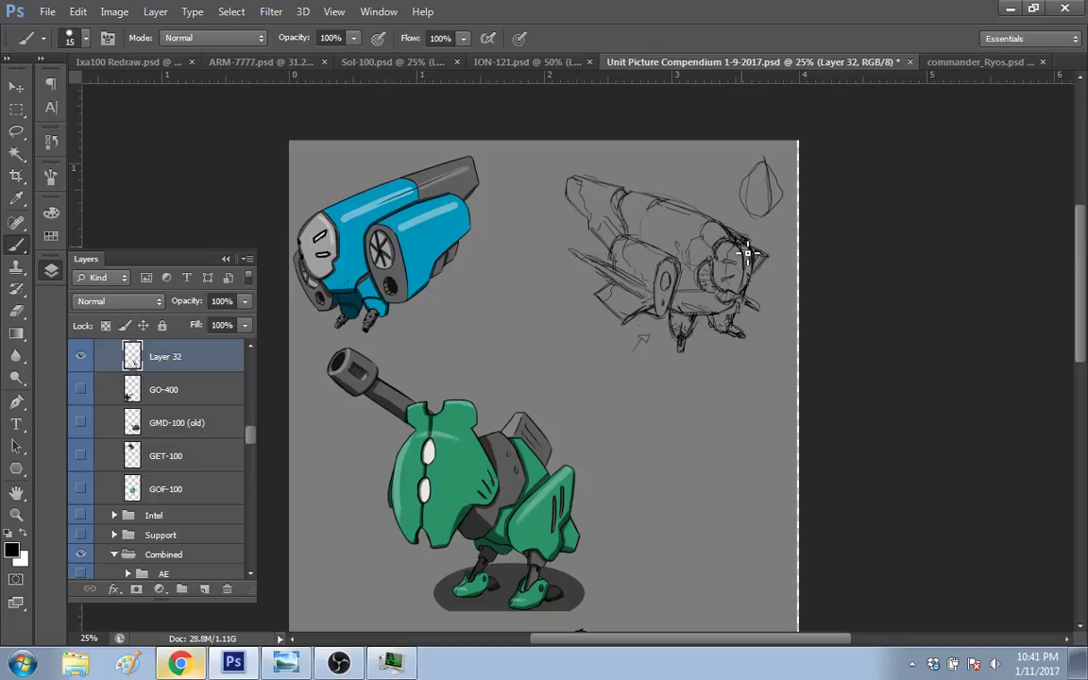
Step: On the ENDR-100 layer, lasso the flyer sketch and scale it up to about 117%
key("v")
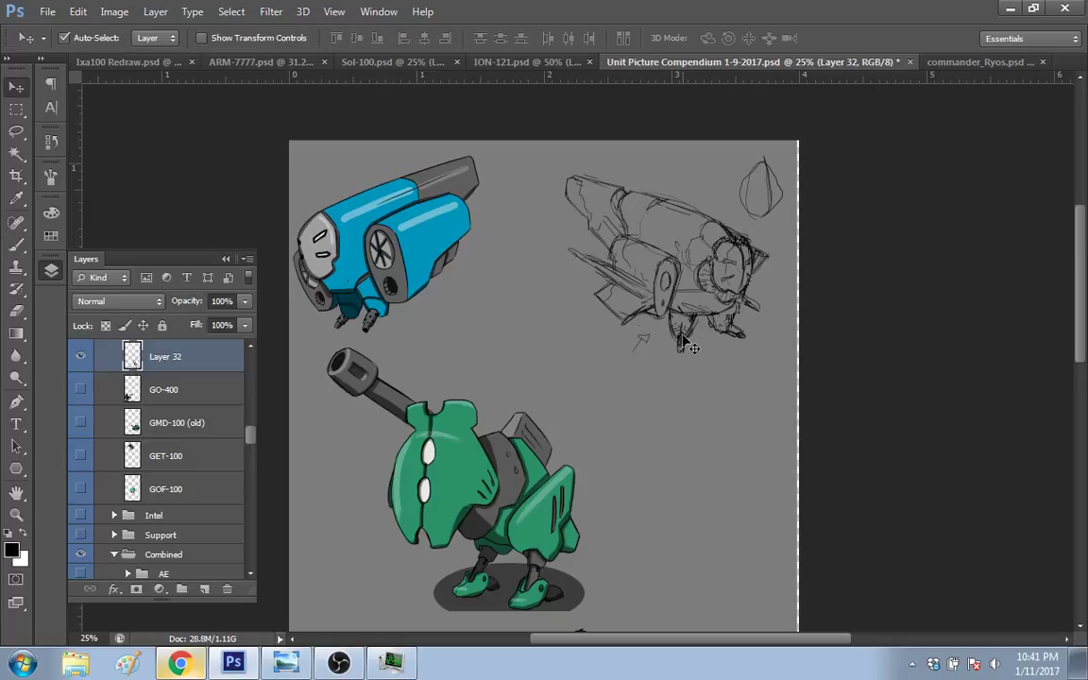
left_click(687, 343)
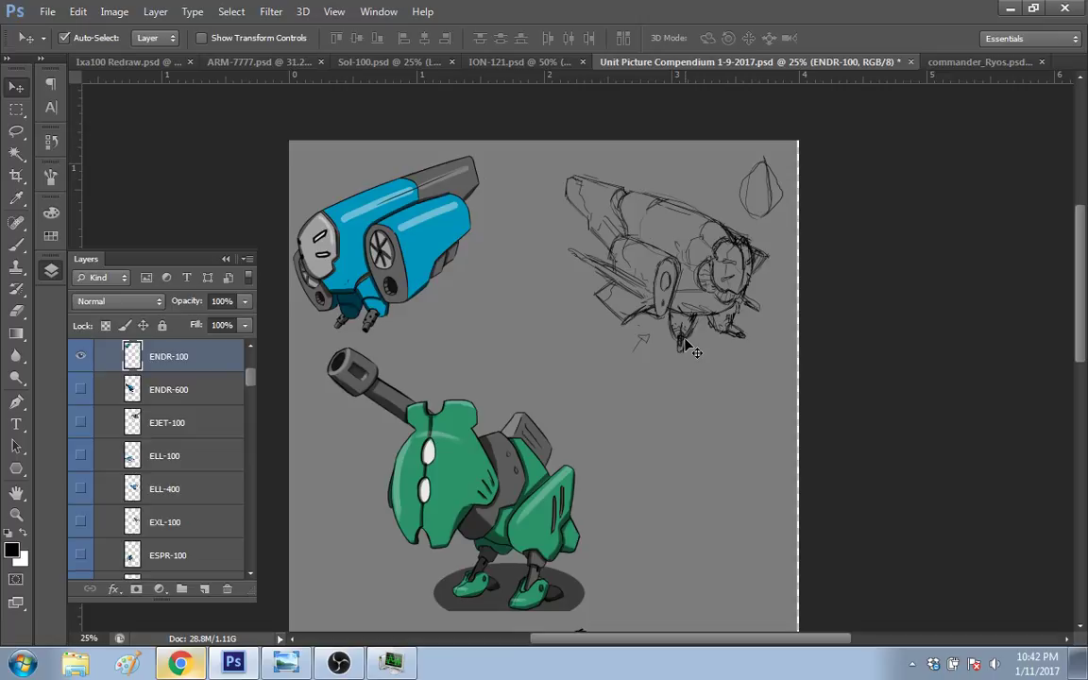
key("l")
mouse_move(537, 309)
left_mouse_down()
mouse_move(734, 107)
mouse_move(583, 359)
mouse_move(539, 323)
left_mouse_up()
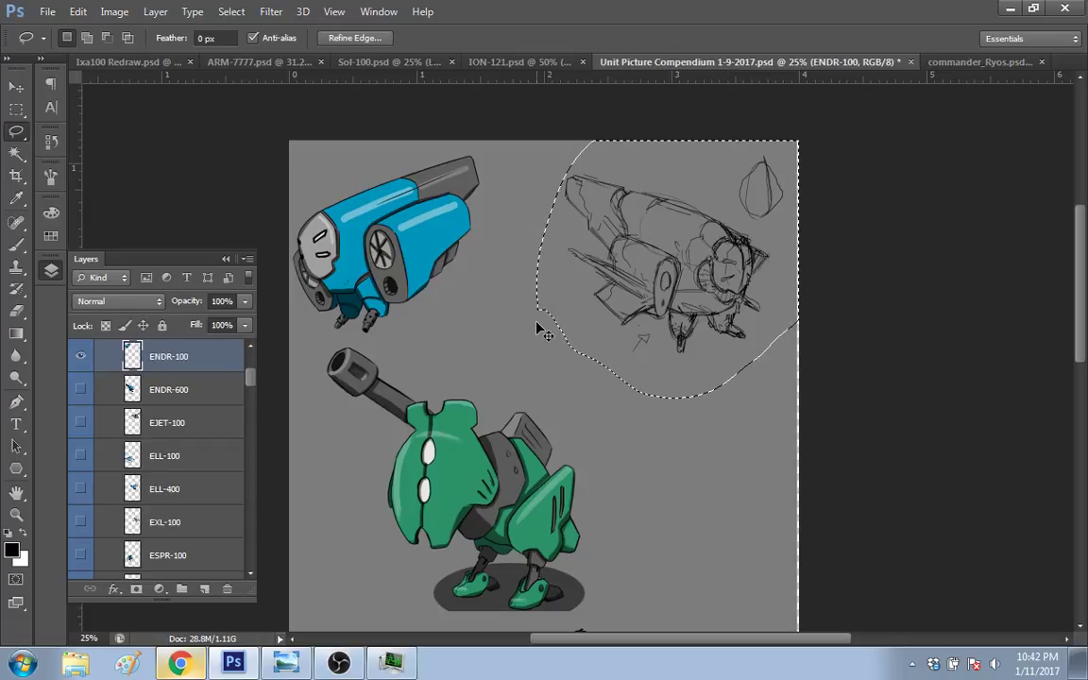
key("ctrl+t")
left_click_drag(526, 397, 483, 439)
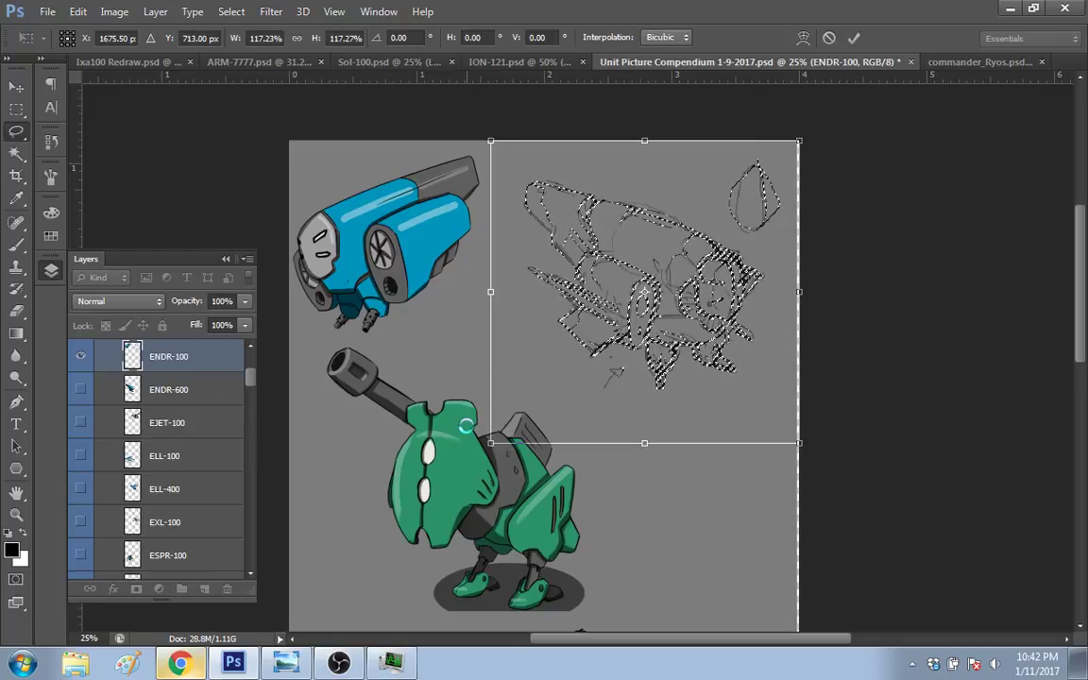
key("Return")
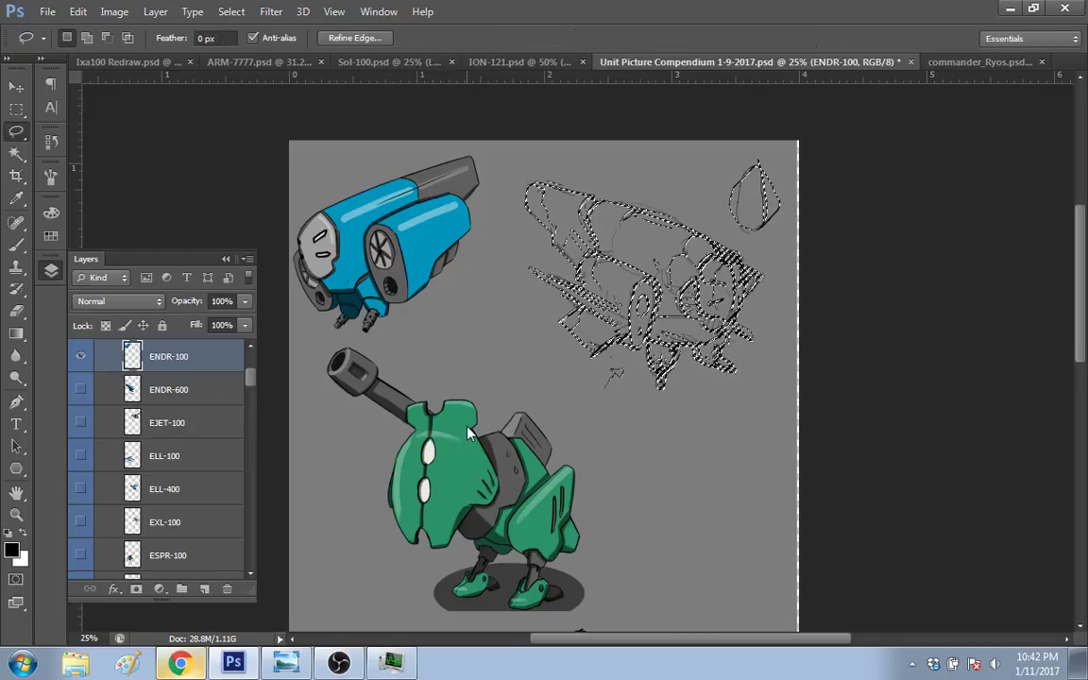
key("ctrl+d")
key("m")
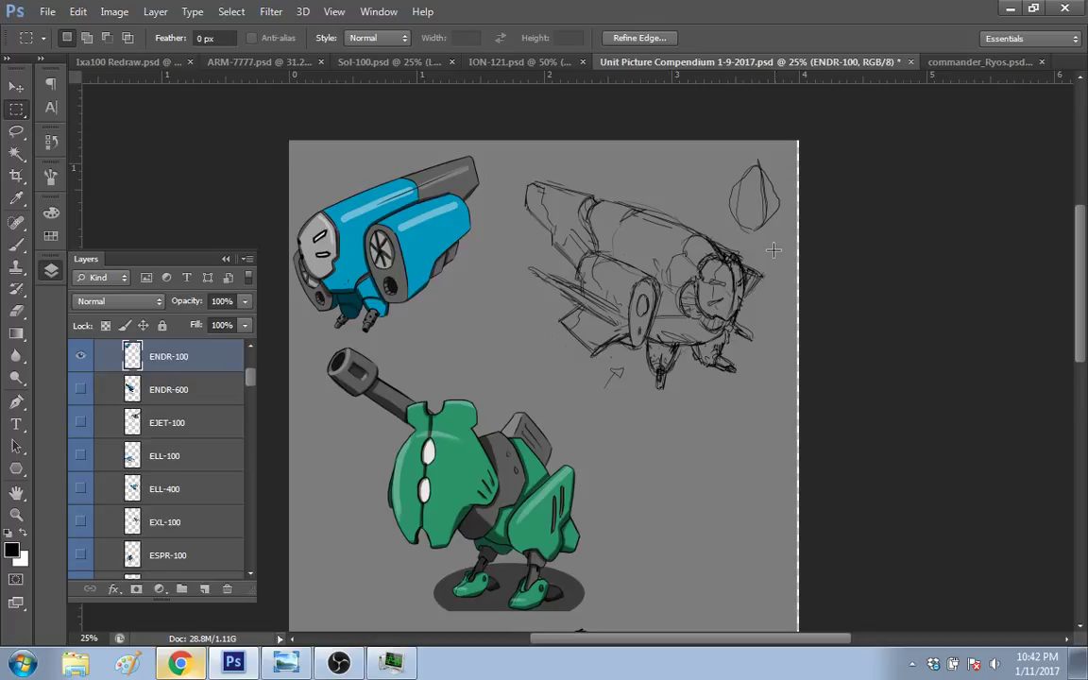
Step: Erase the droplet-shaped doodle beside the flyer sketch and darken the outline of the flyer's face plate
key("e")
mouse_move(742, 223)
left_mouse_down()
mouse_move(771, 172)
mouse_move(784, 225)
mouse_move(789, 206)
mouse_move(792, 219)
mouse_move(750, 176)
mouse_move(747, 205)
mouse_move(756, 185)
mouse_move(754, 209)
mouse_move(785, 212)
left_mouse_up()
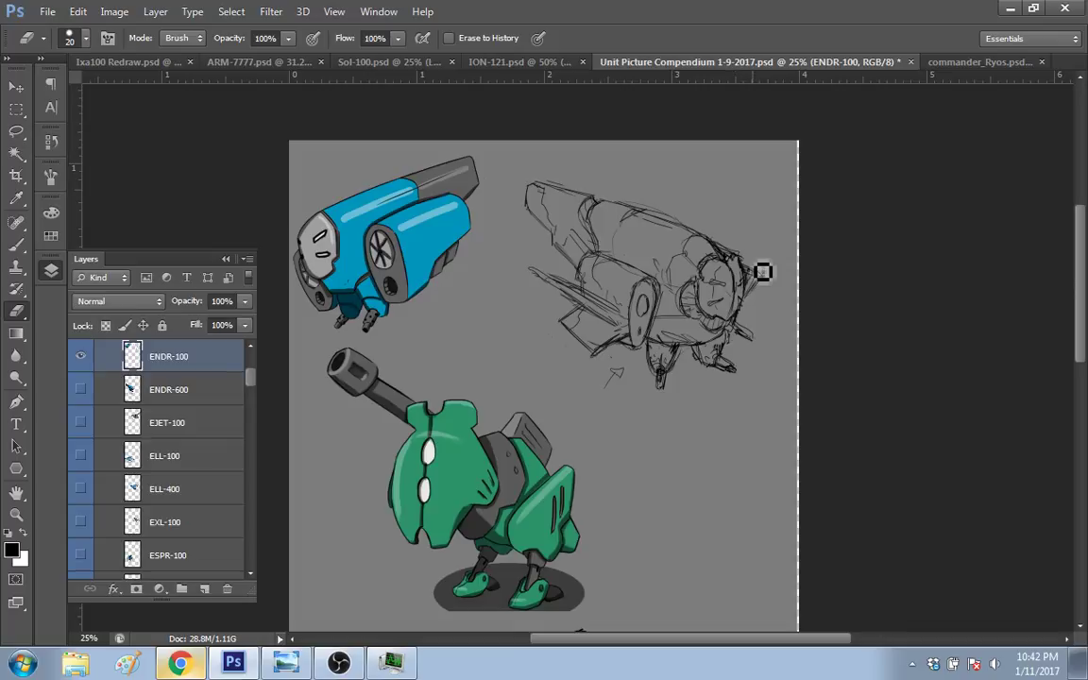
key("b")
mouse_move(740, 263)
left_mouse_down()
mouse_move(753, 272)
mouse_move(712, 325)
left_mouse_up()
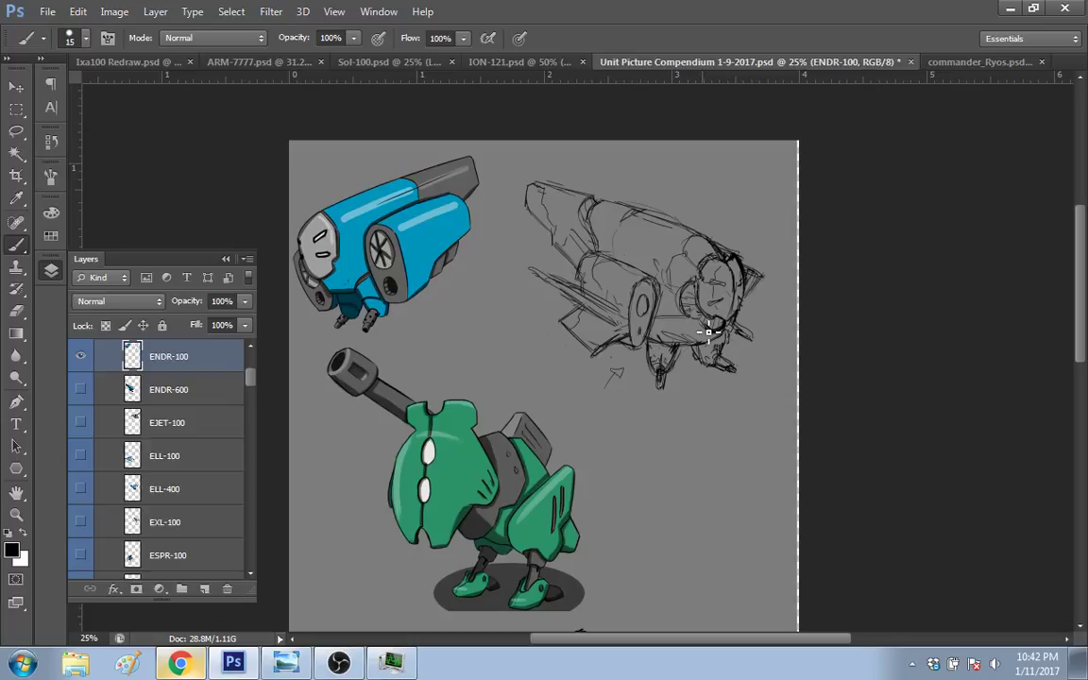
Step: Lasso the flyer's near engine pod, enlarge it to about 124%, rotate it about -2.55° and reposition it against the body
mouse_move(1077, 297)
left_mouse_down()
mouse_move(1082, 378)
mouse_move(1069, 294)
mouse_move(1059, 315)
mouse_move(1055, 298)
left_mouse_up()
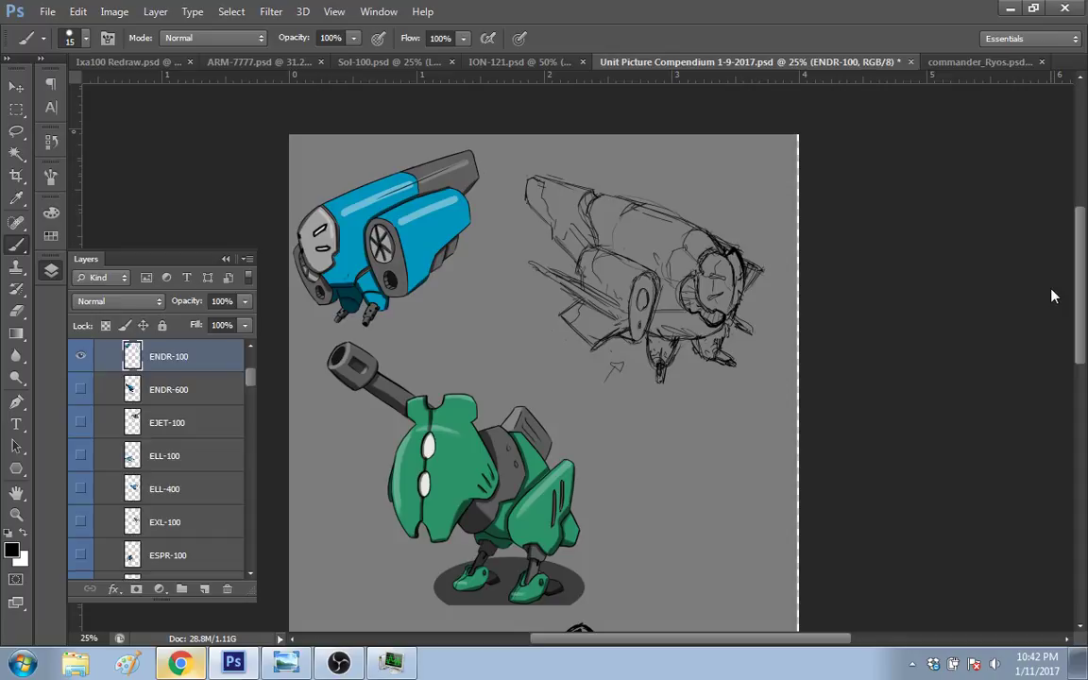
scroll(1039, 297, "up", 1)
key("l")
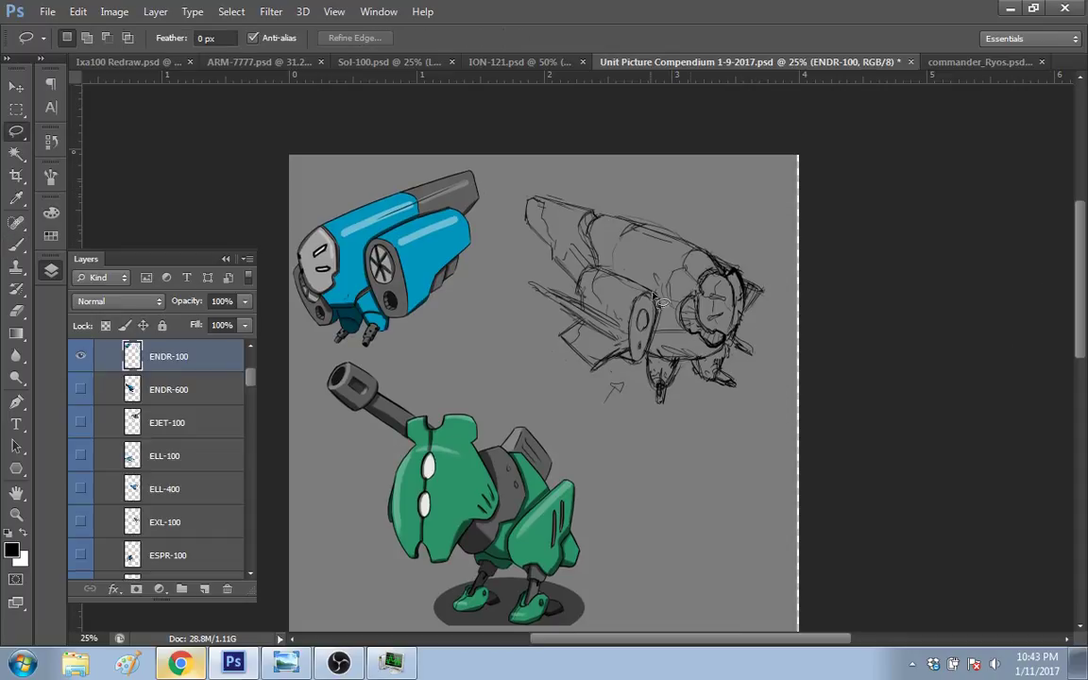
mouse_move(632, 370)
left_mouse_down()
mouse_move(543, 272)
mouse_move(595, 272)
mouse_move(602, 300)
mouse_move(590, 335)
mouse_move(645, 360)
left_mouse_up()
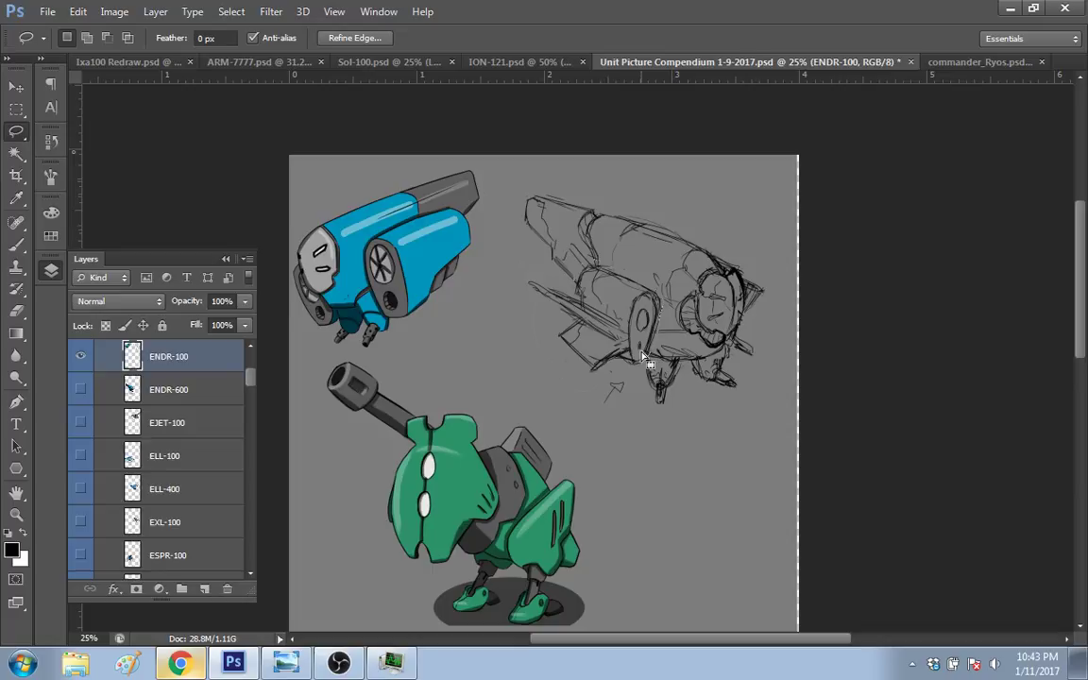
key("ctrl+t")
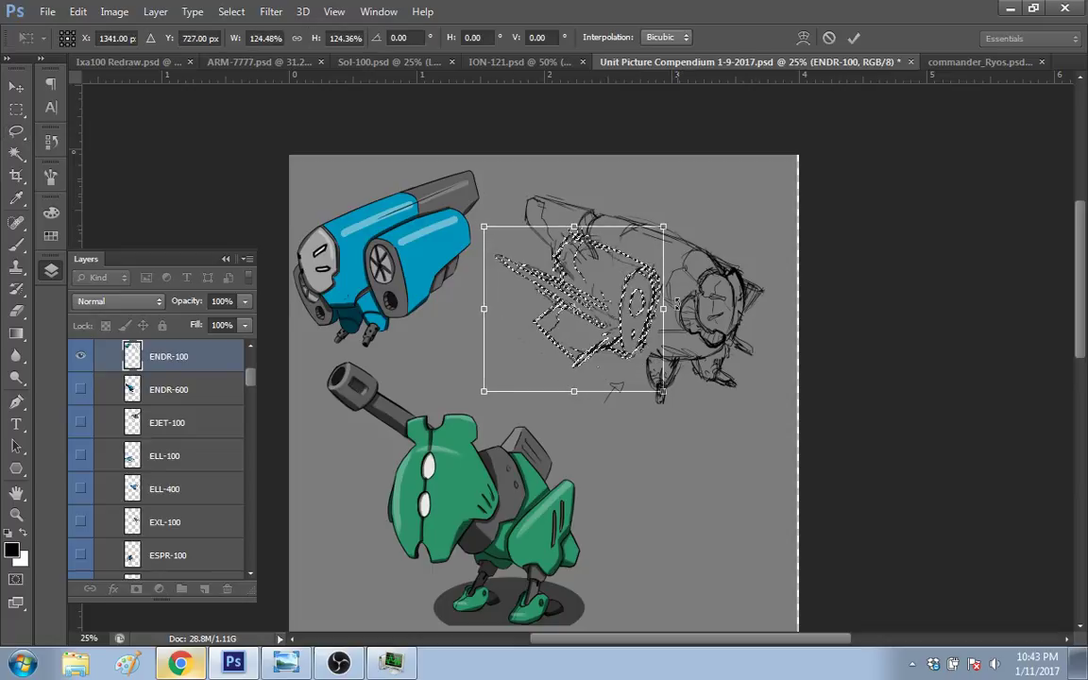
left_click_drag(573, 309, 636, 310)
left_click_drag(673, 403, 711, 385)
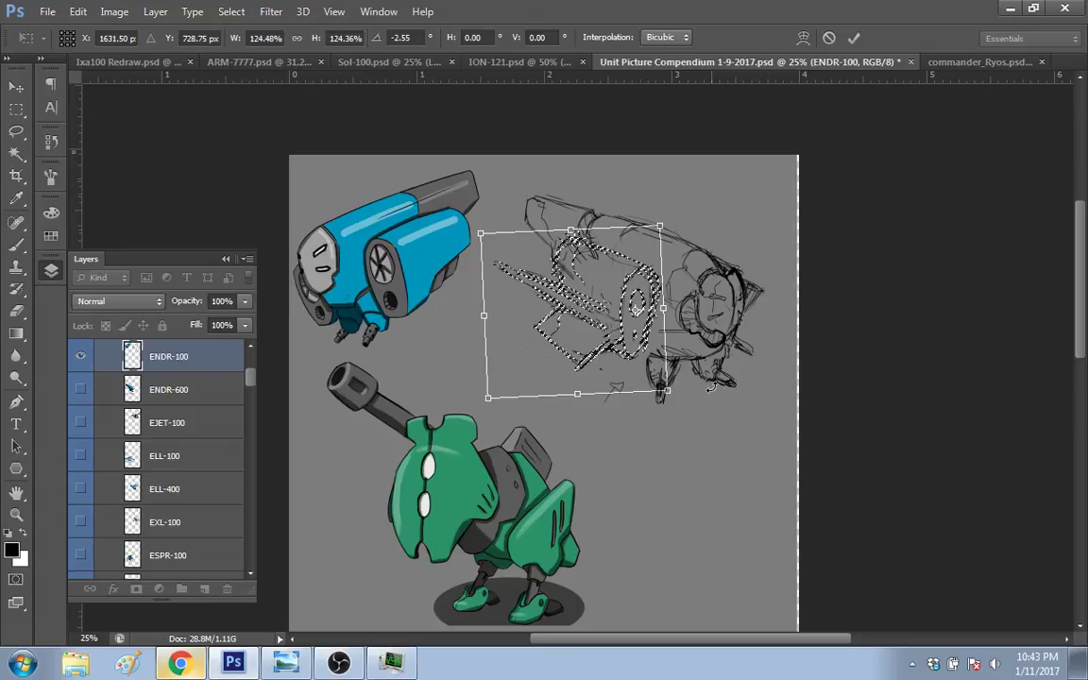
key("Return")
key("v")
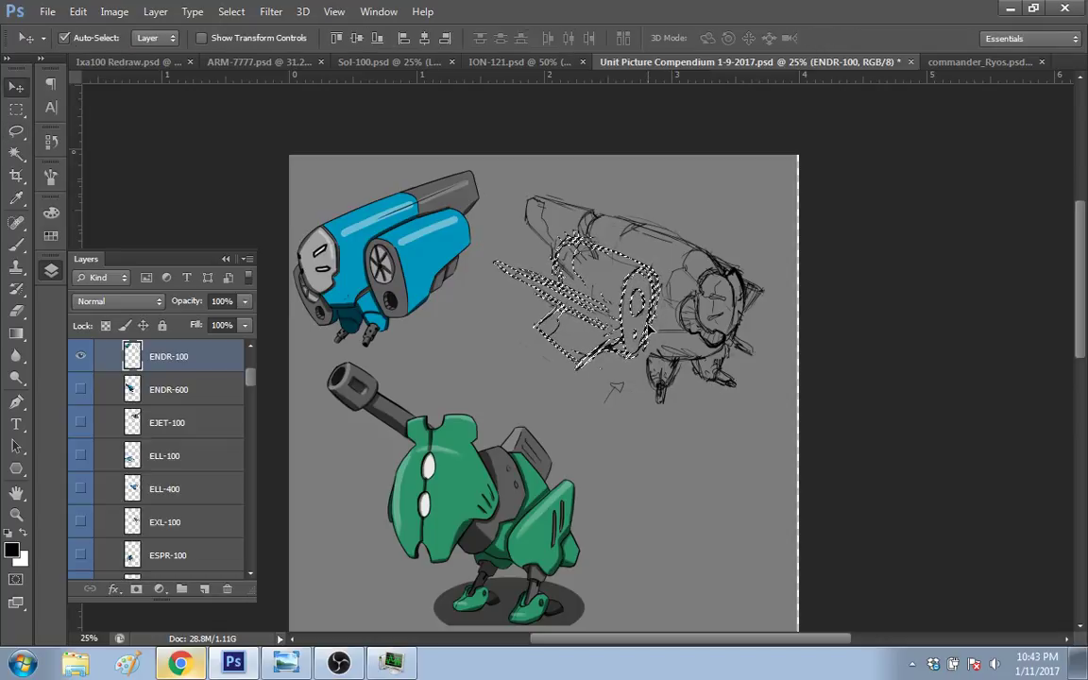
key("m")
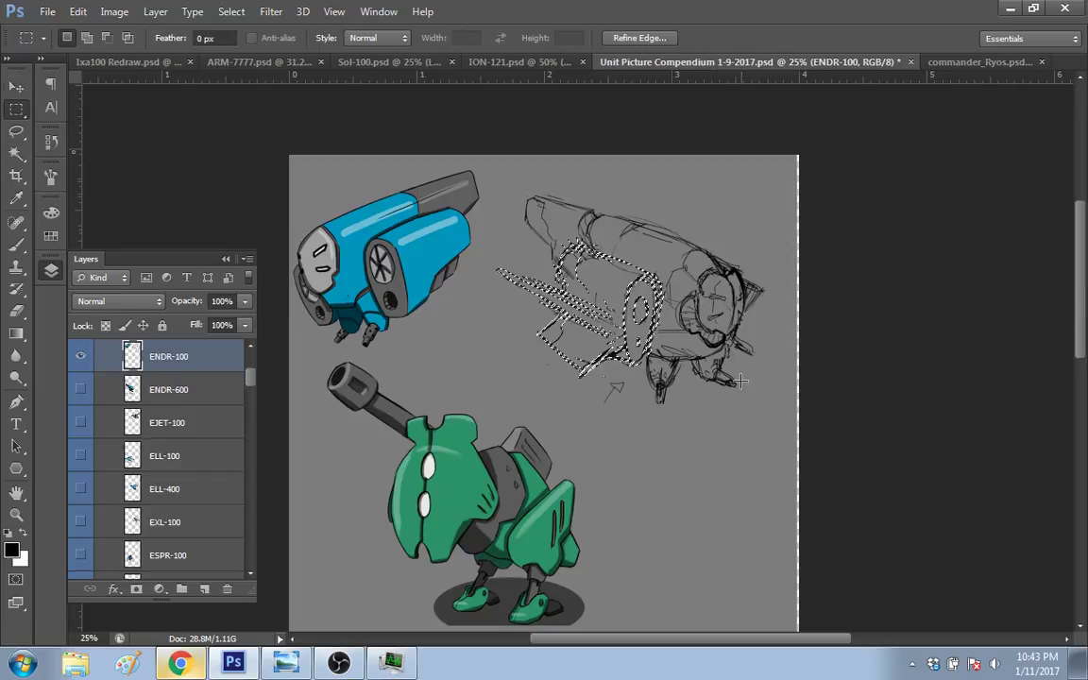
left_click(756, 240)
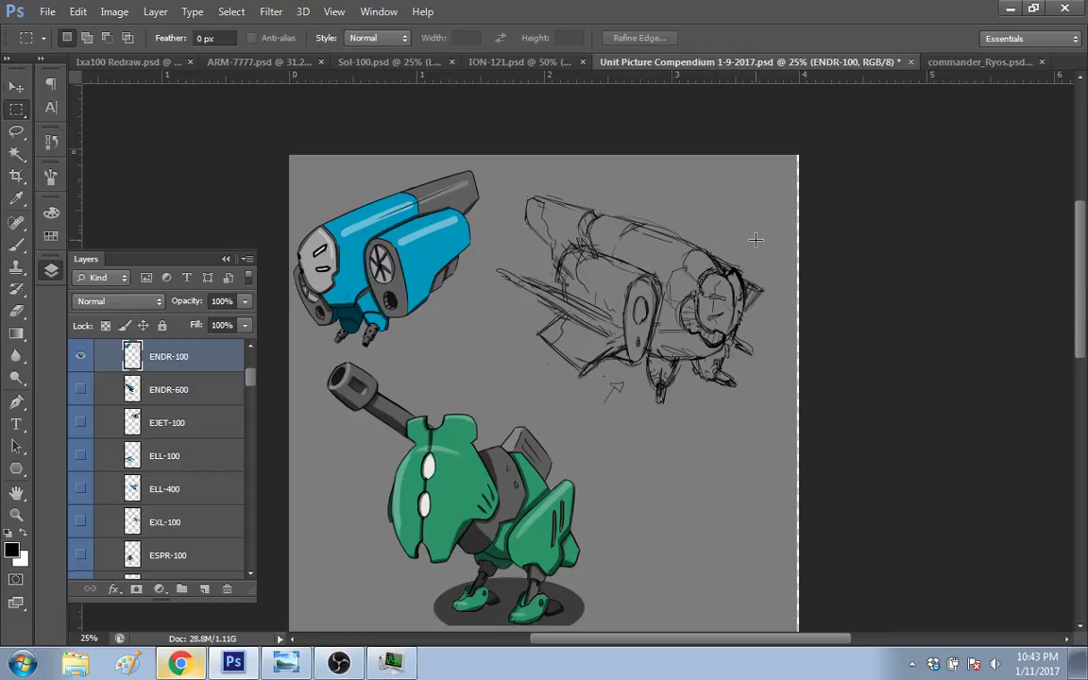
Step: Erase the pointed fin and stray lines beyond the flyer's face plate, and darken the plate's upper edge
key("e")
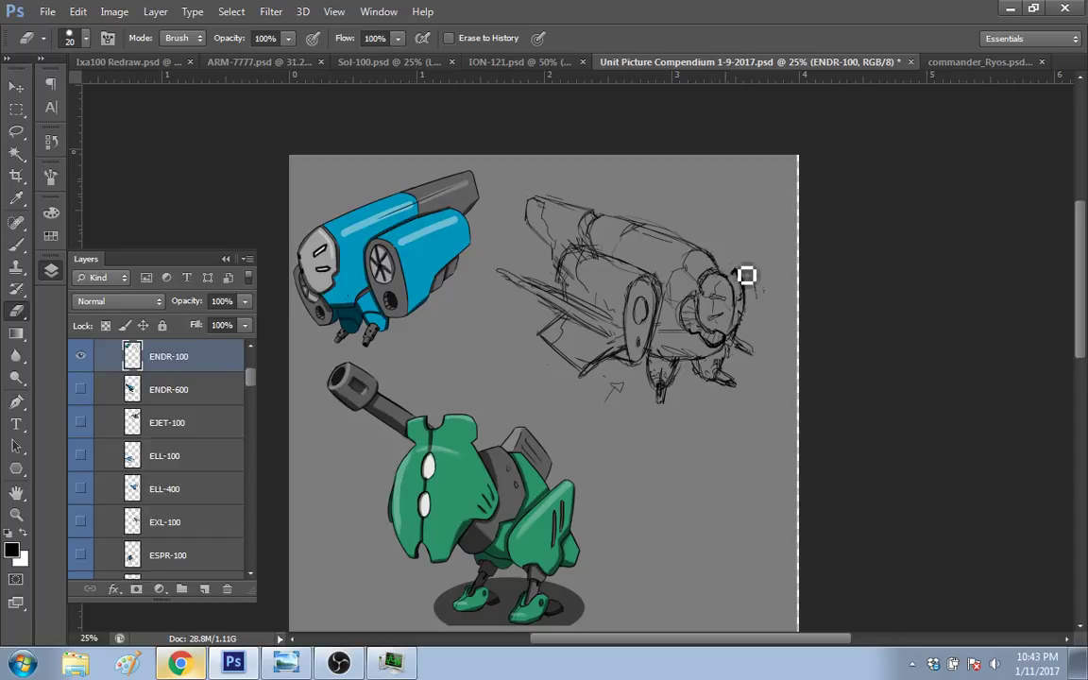
left_click_drag(746, 275, 762, 363)
key("b")
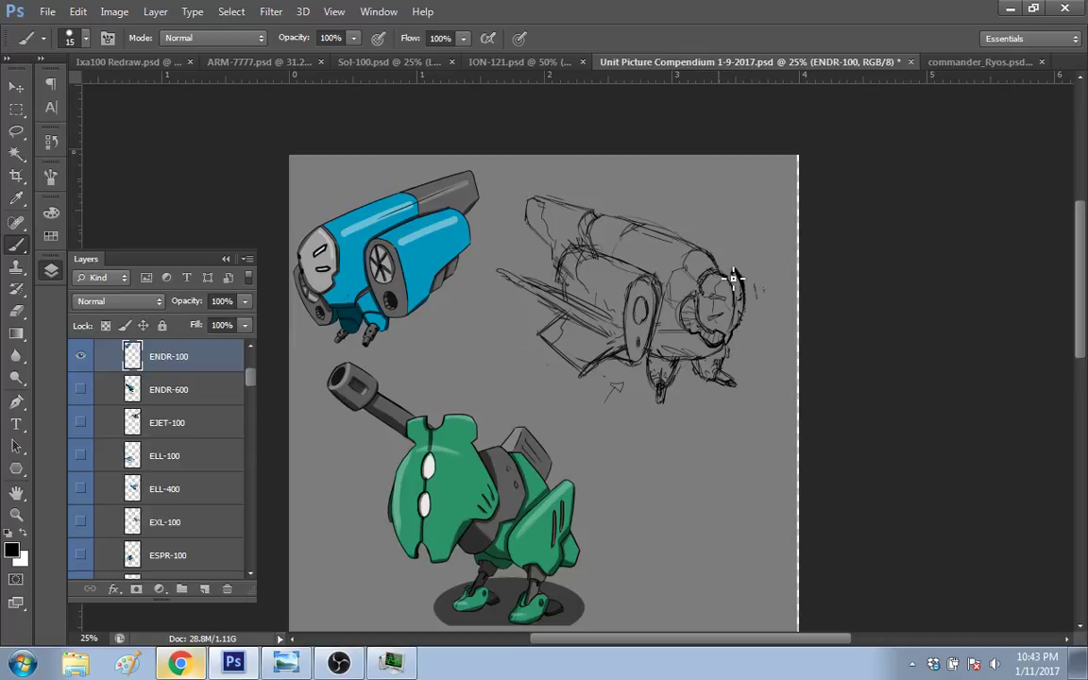
left_click_drag(729, 270, 742, 284)
Step: Sketch a far engine pod above the front of the flyer's body with long parallel edges and end lines
left_click_drag(727, 248, 741, 276)
left_click_drag(662, 229, 719, 262)
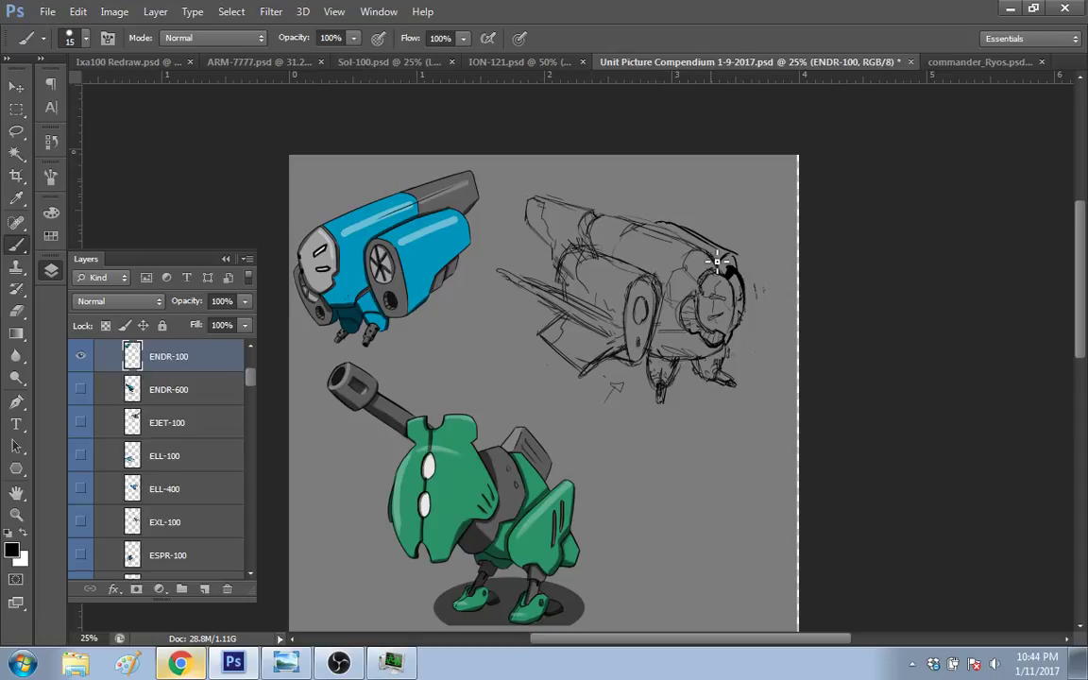
mouse_move(664, 227)
left_mouse_down()
mouse_move(746, 267)
mouse_move(746, 286)
left_mouse_up()
mouse_move(673, 202)
left_mouse_down()
mouse_move(714, 209)
mouse_move(754, 238)
left_mouse_up()
left_click_drag(671, 197, 756, 232)
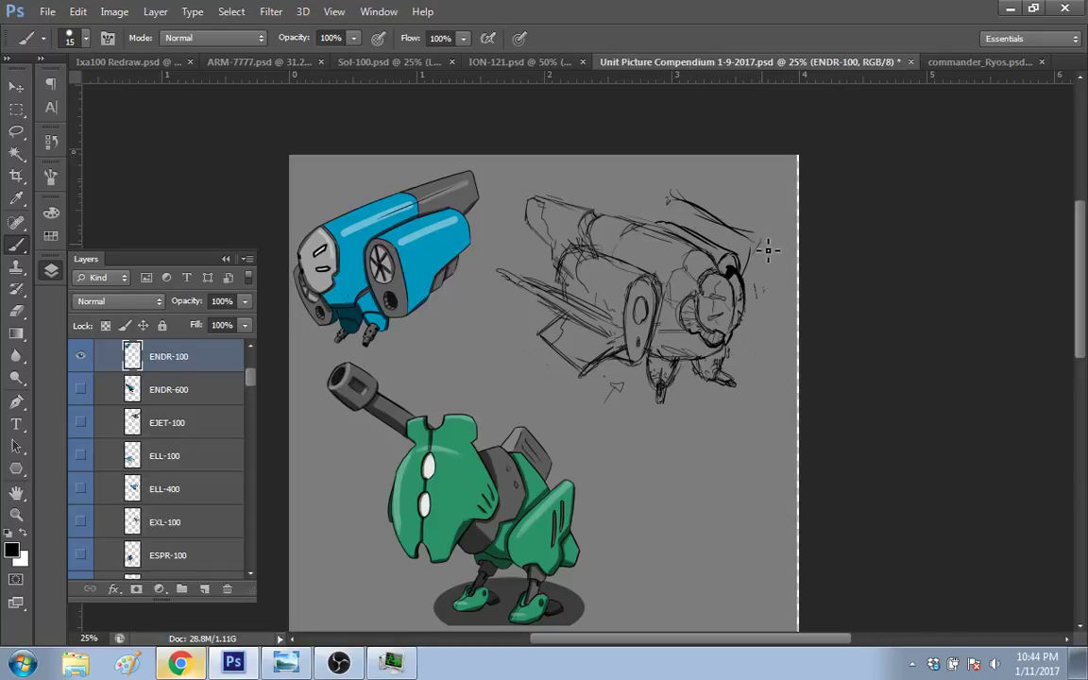
left_click_drag(670, 227, 687, 206)
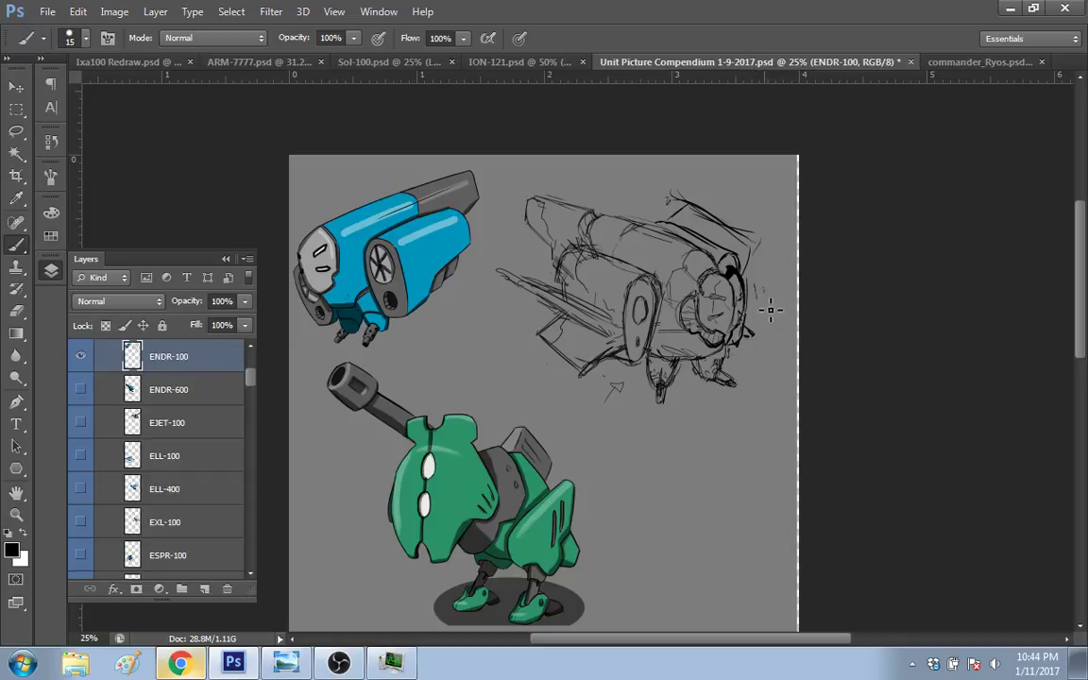
Step: Erase the outer lines of the far engine pod above the flyer's front and redraw it with a tighter, boxier outline
key("e")
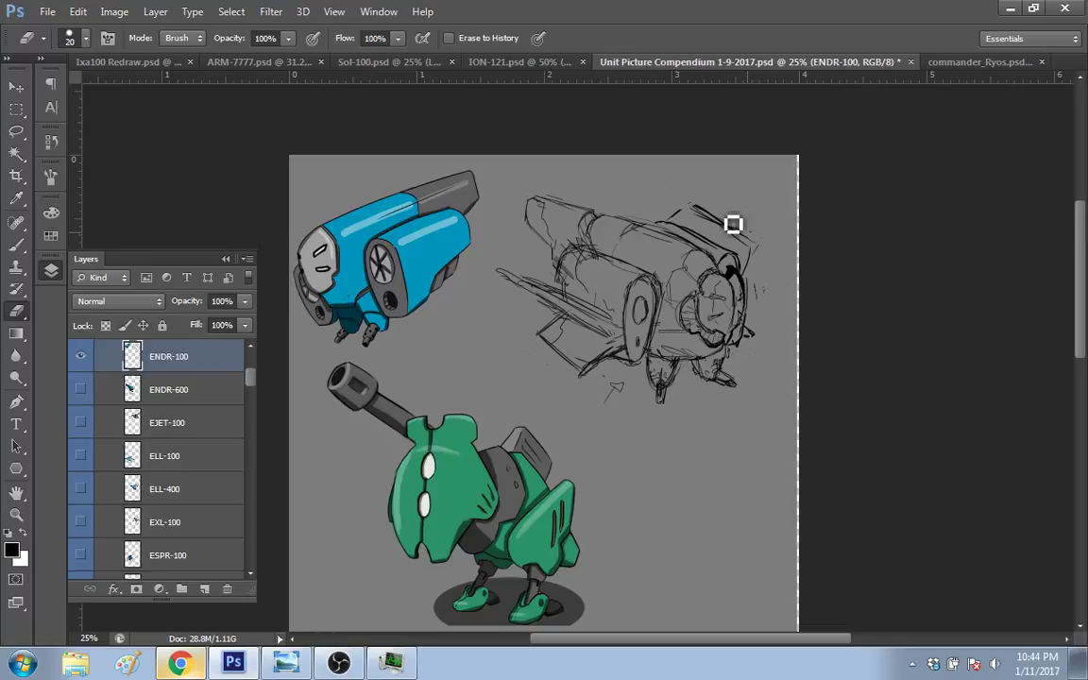
left_click_drag(733, 224, 730, 237)
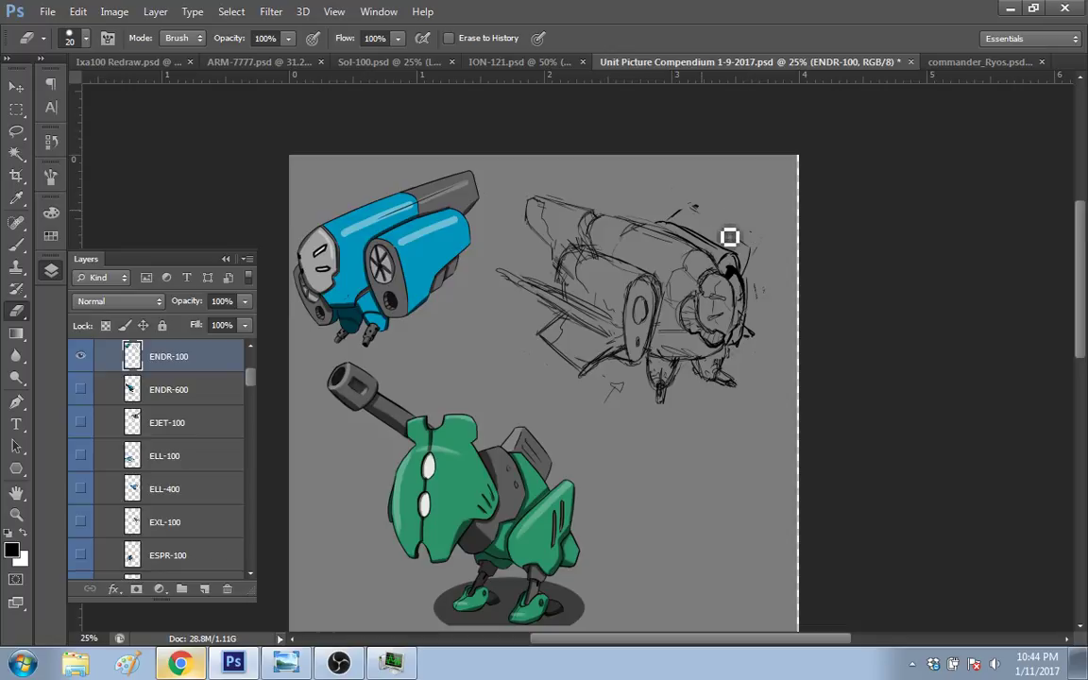
key("b")
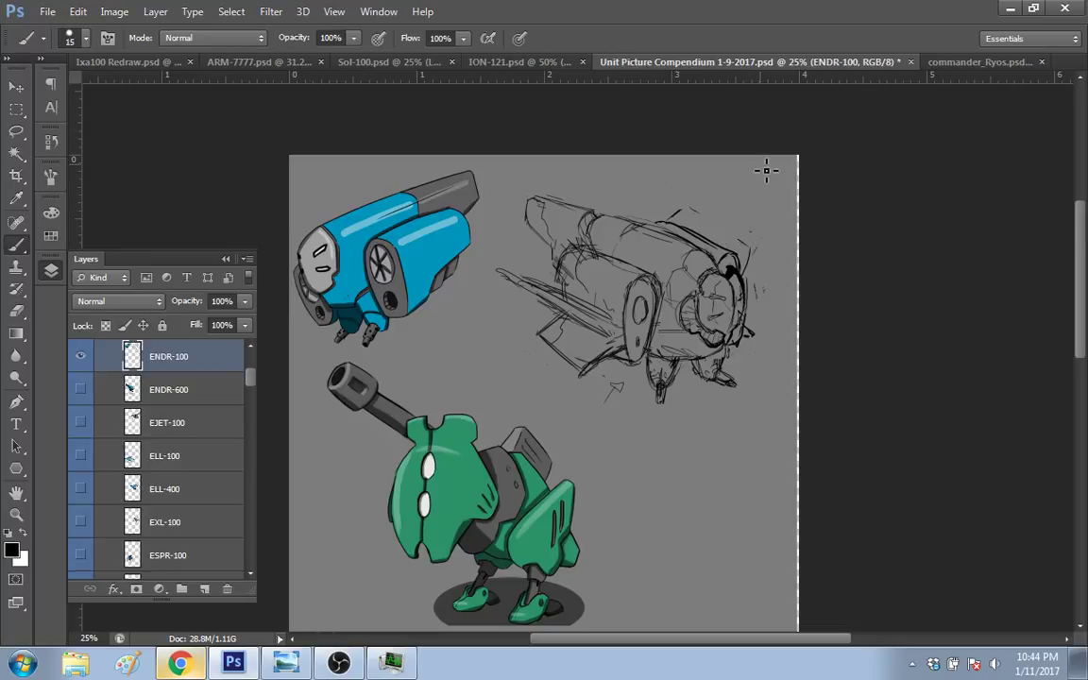
left_click_drag(750, 267, 766, 247)
left_click_drag(685, 203, 746, 239)
left_click_drag(684, 199, 762, 248)
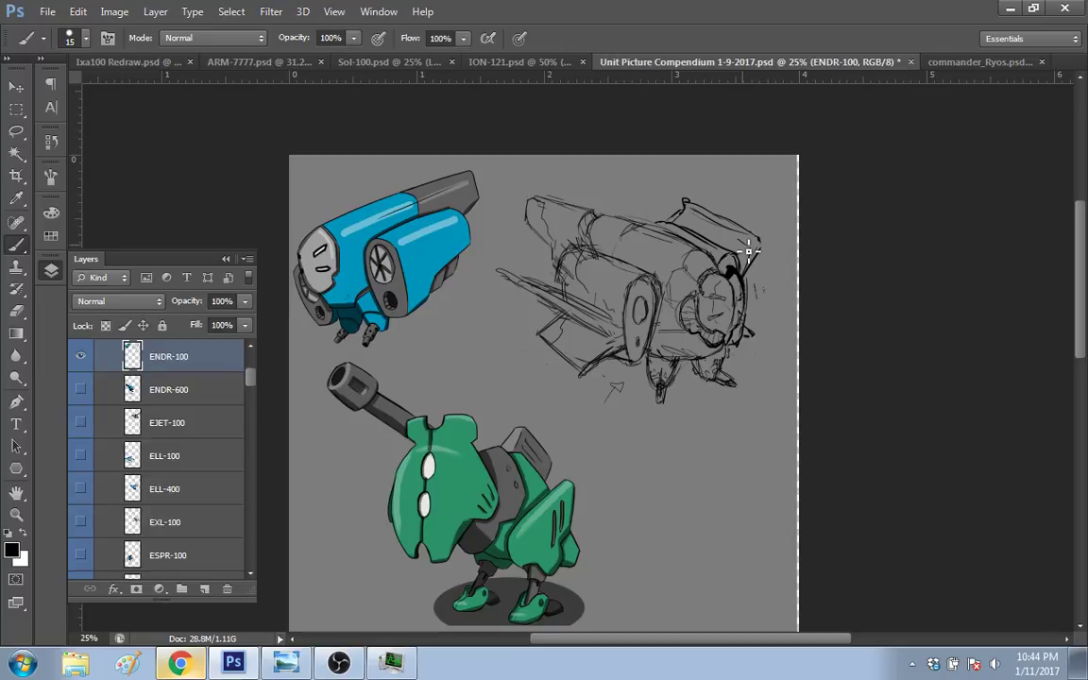
key("e")
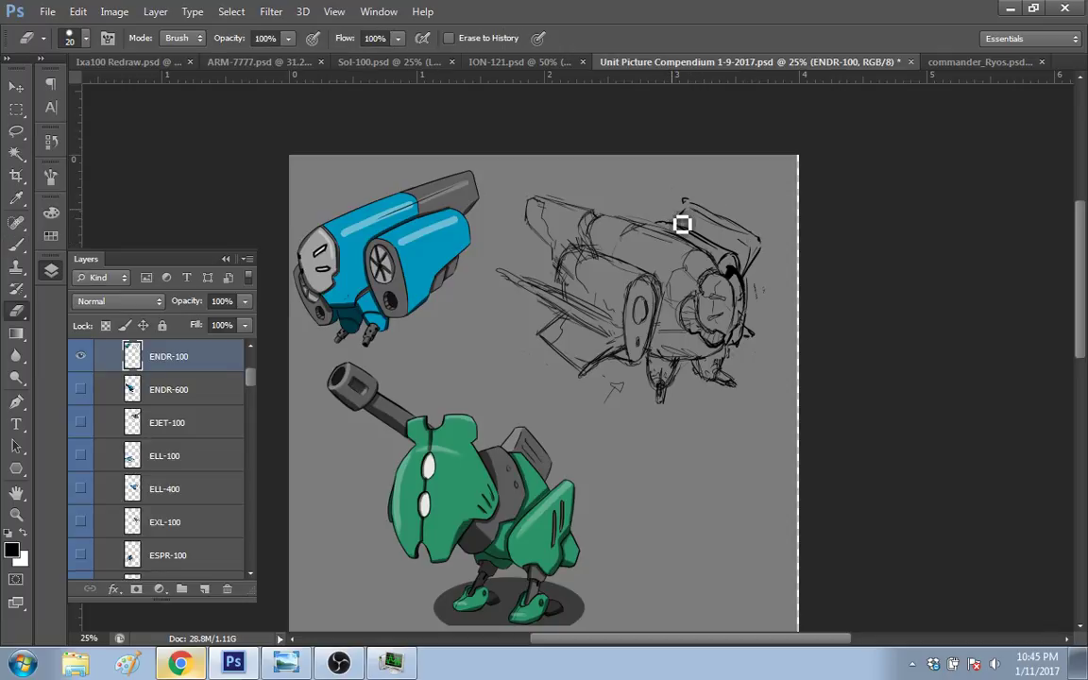
key("b")
mouse_move(682, 226)
left_mouse_down()
mouse_move(693, 214)
mouse_move(727, 222)
mouse_move(766, 255)
mouse_move(678, 241)
left_mouse_up()
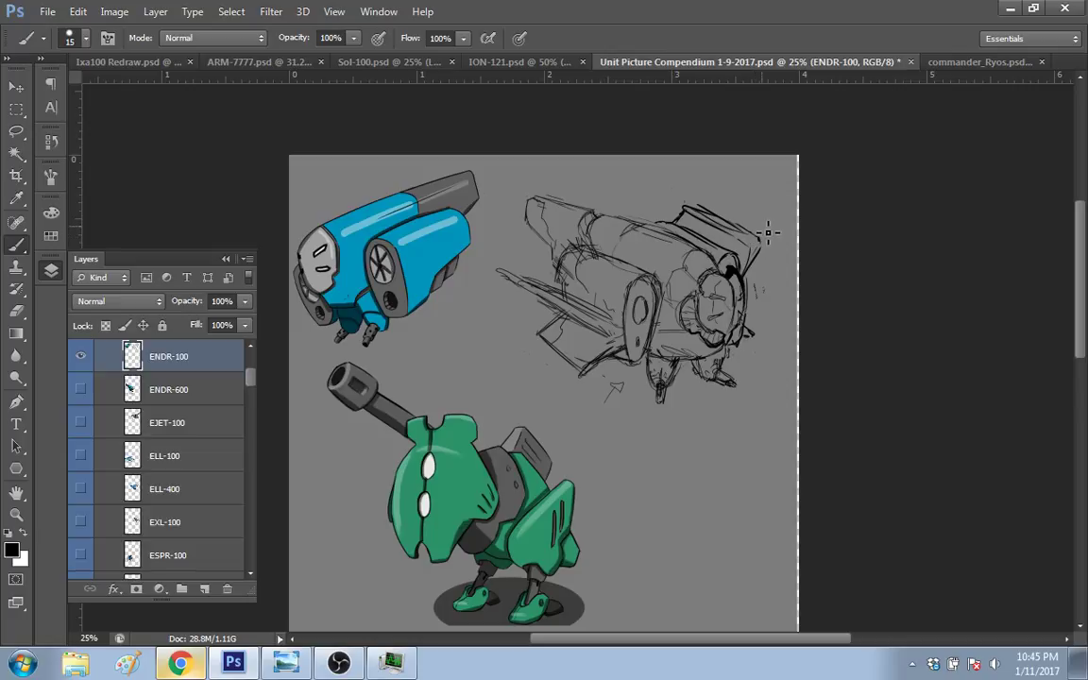
Step: Erase the far engine pod above the flyer's front with a 50 px eraser
key("w")
left_click(756, 290)
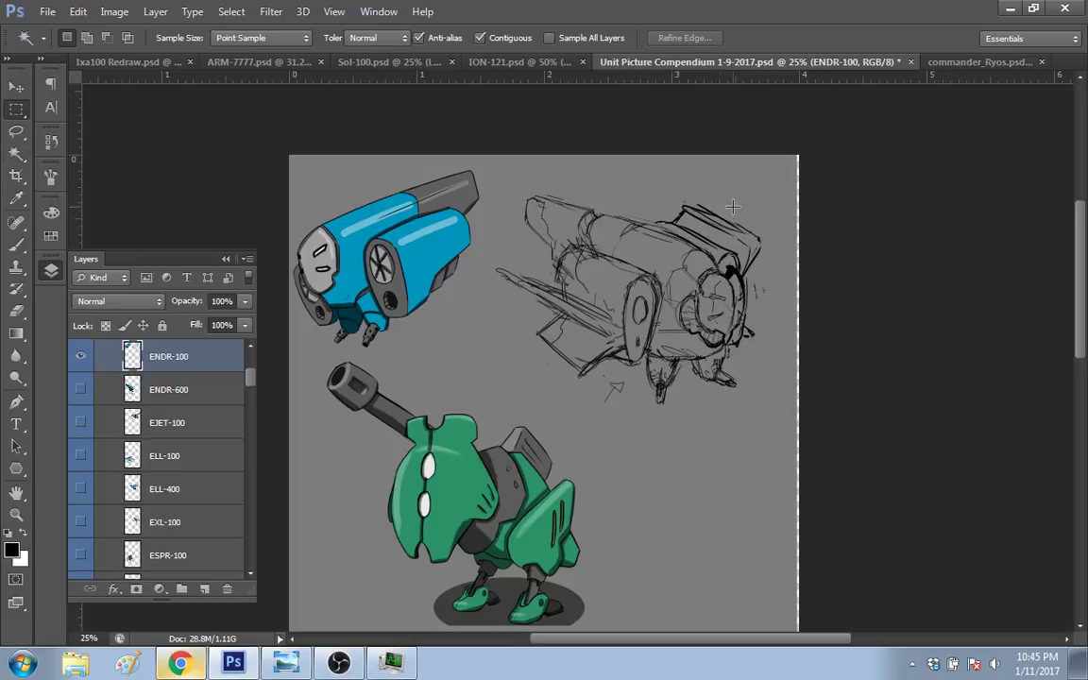
key("m")
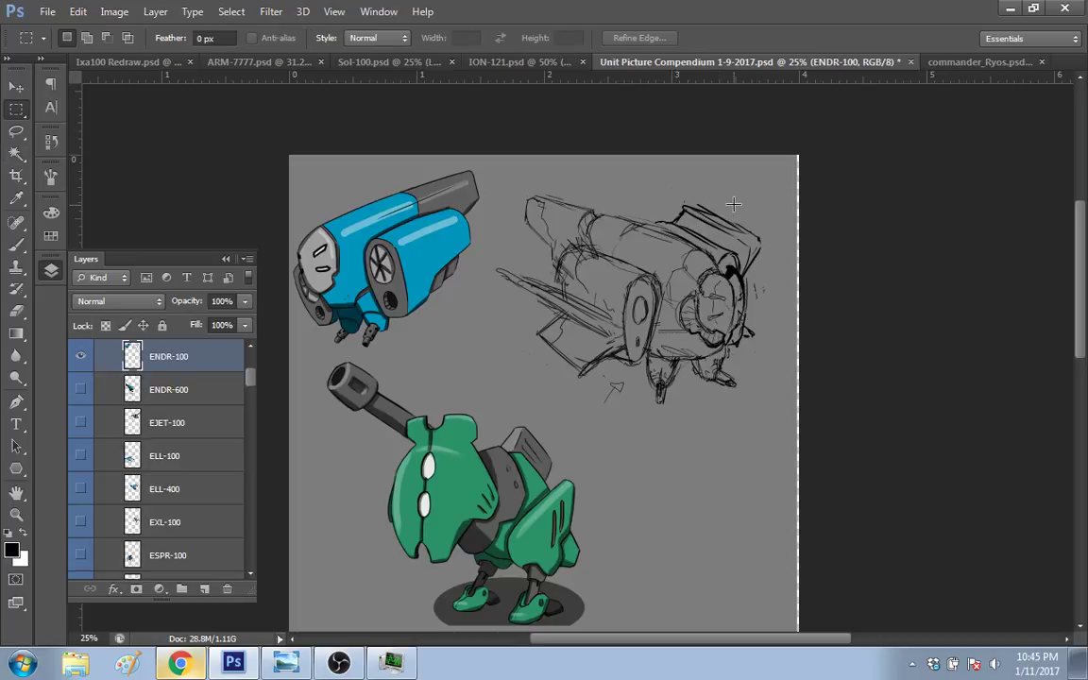
key("e")
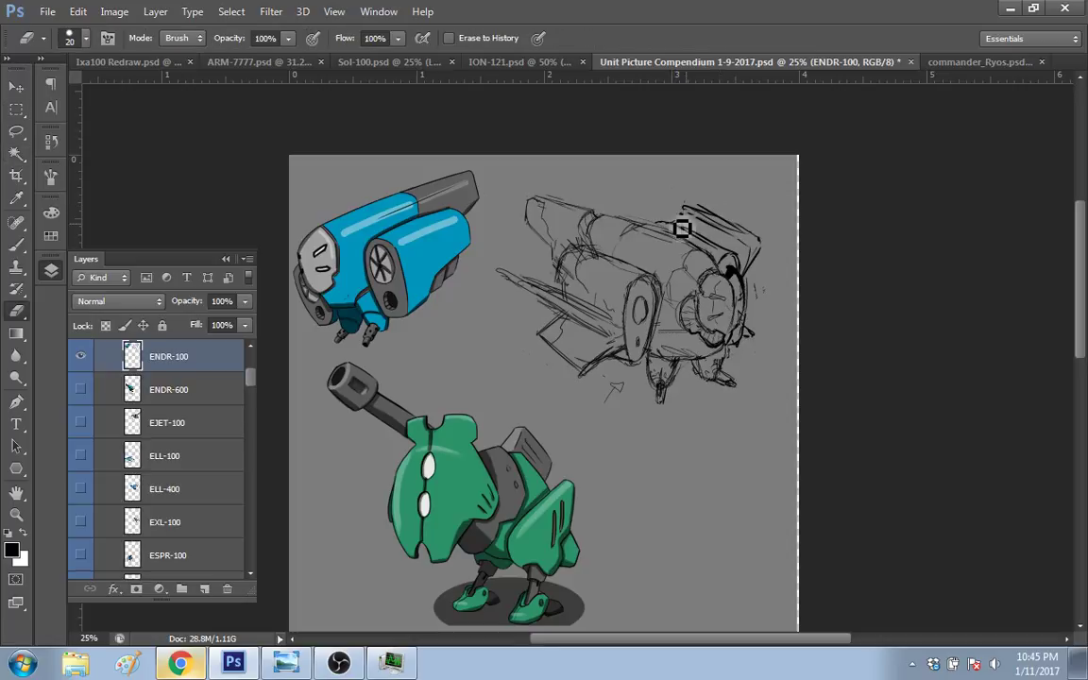
key("l")
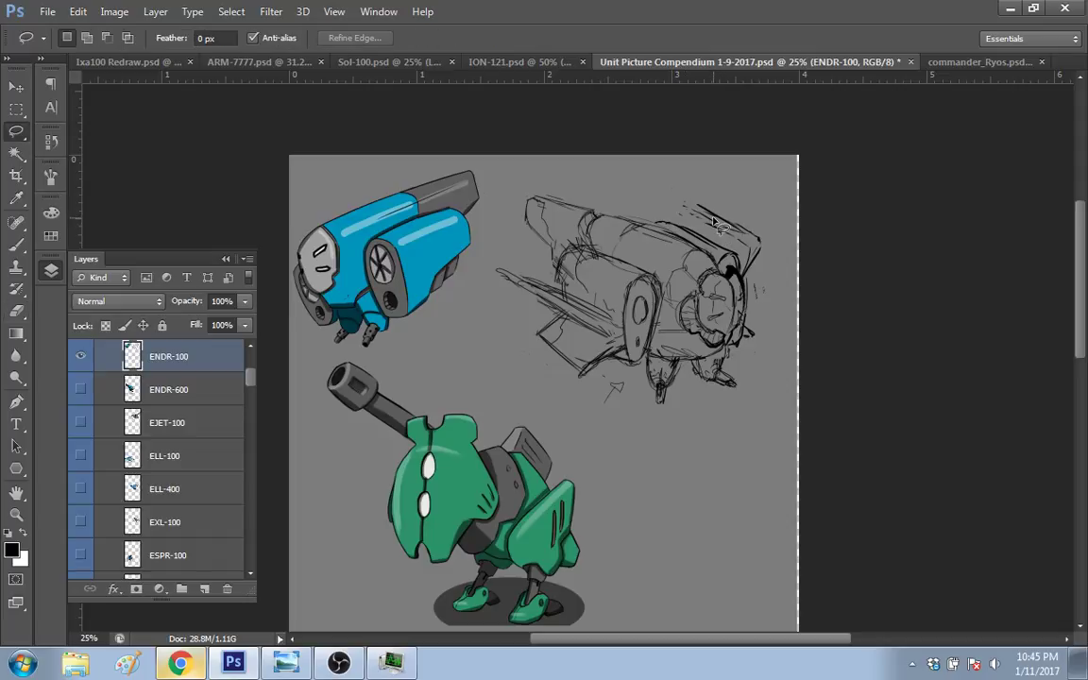
key("e")
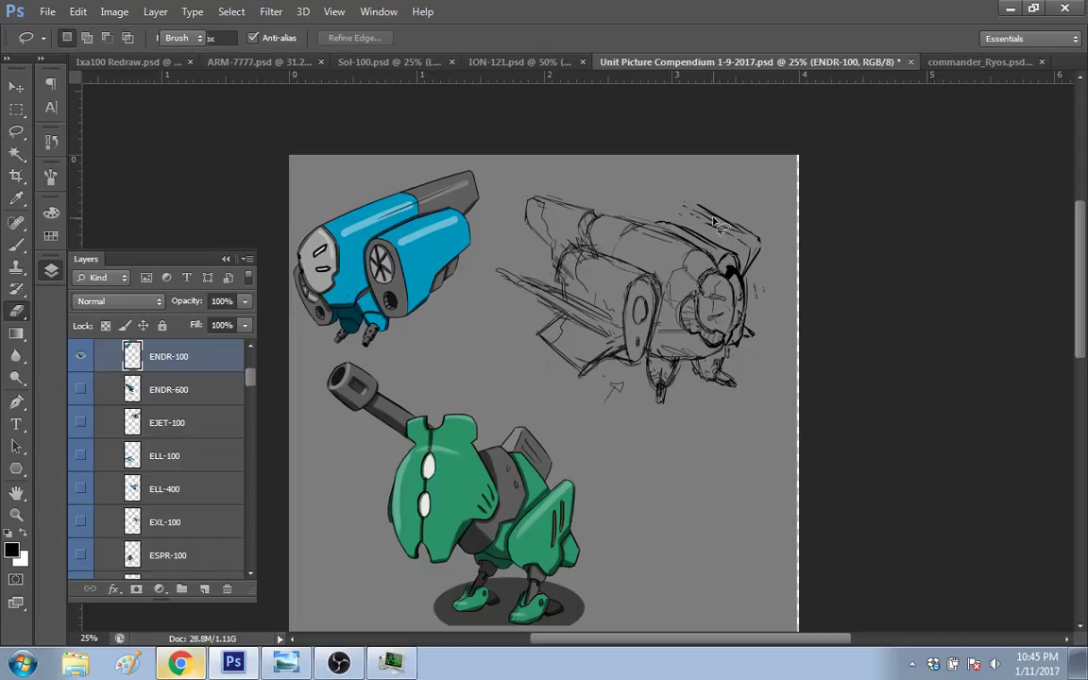
key("bracketright")
key("bracketright")
left_click_drag(736, 232, 781, 301)
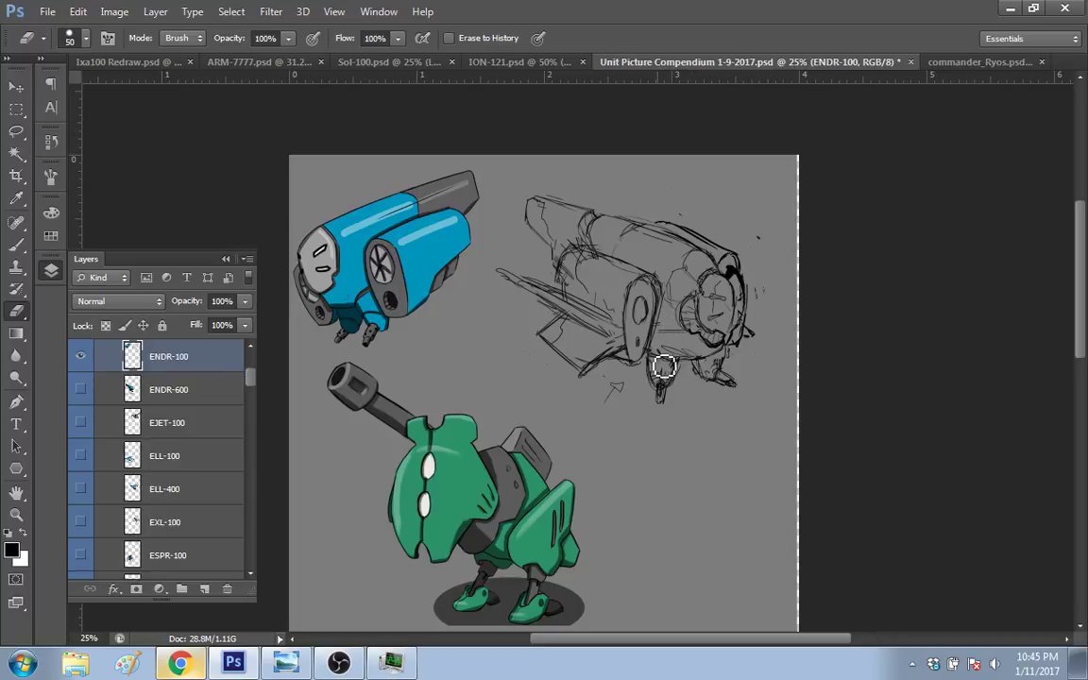
Step: Lengthen and darken the two legs beneath the flyer's body with pointed tips
key("b")
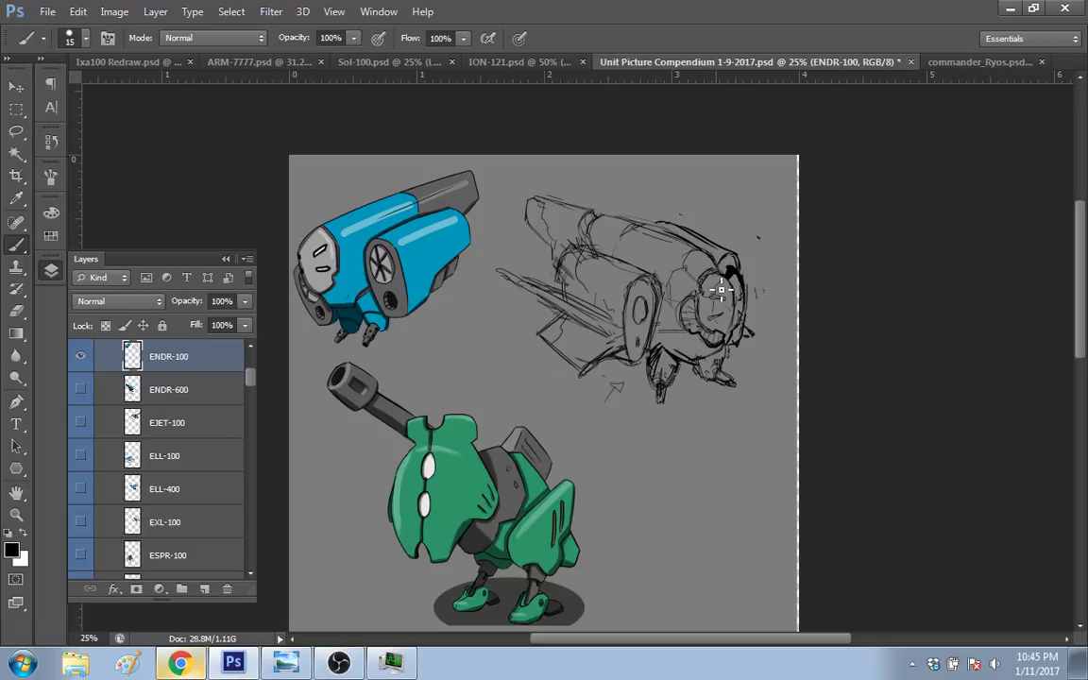
mouse_move(704, 381)
left_mouse_down()
mouse_move(750, 401)
mouse_move(719, 372)
mouse_move(752, 394)
left_mouse_up()
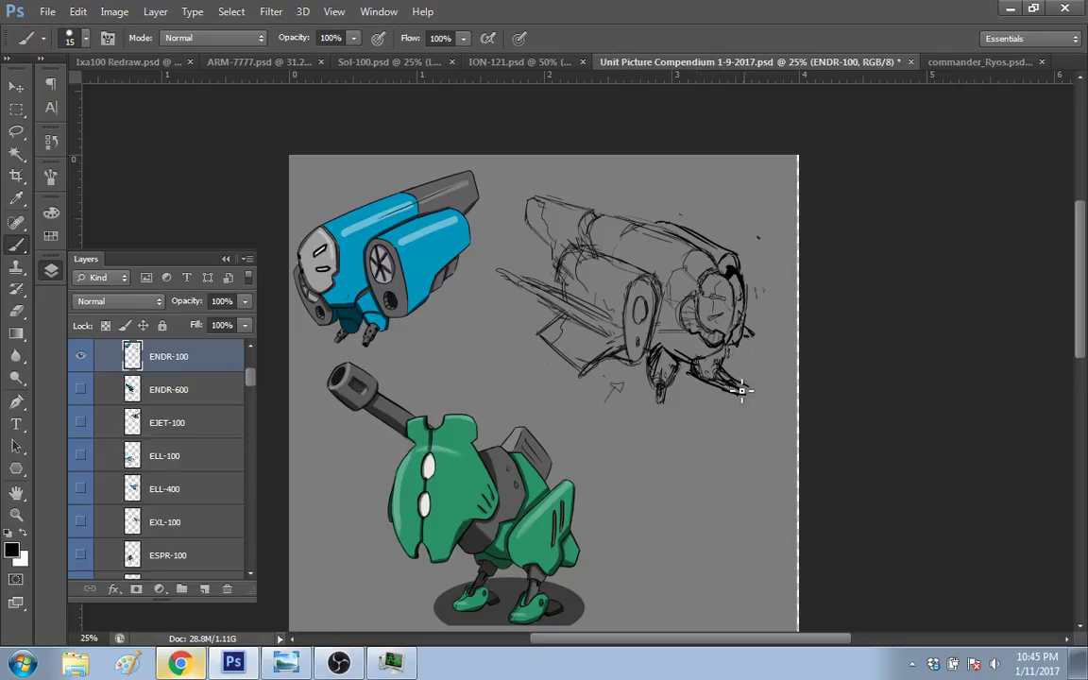
left_click_drag(663, 381, 666, 416)
left_click_drag(653, 413, 662, 375)
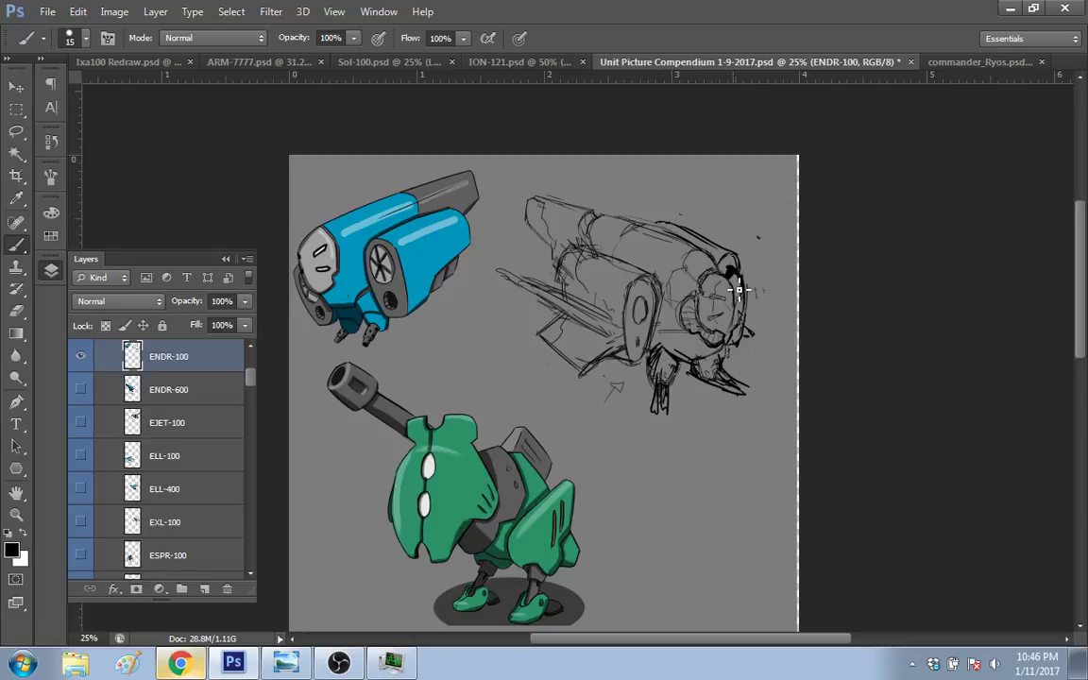
Step: Erase the stray spike by the face plate's lower edge and sketch a pointed far fin beyond the plate
key("e")
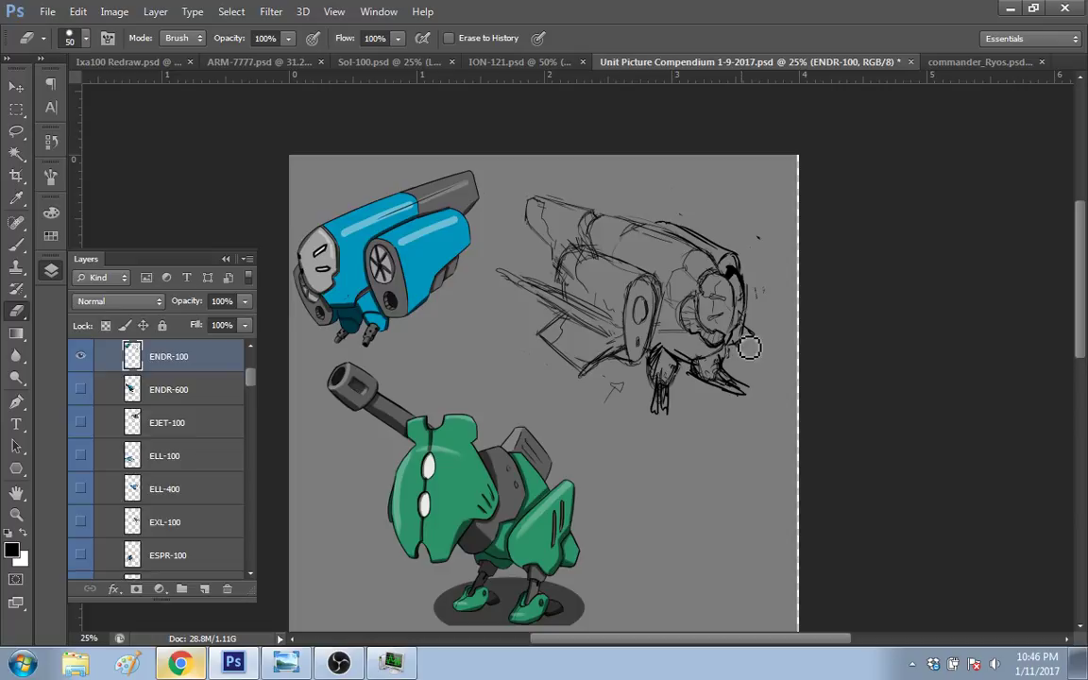
key("b")
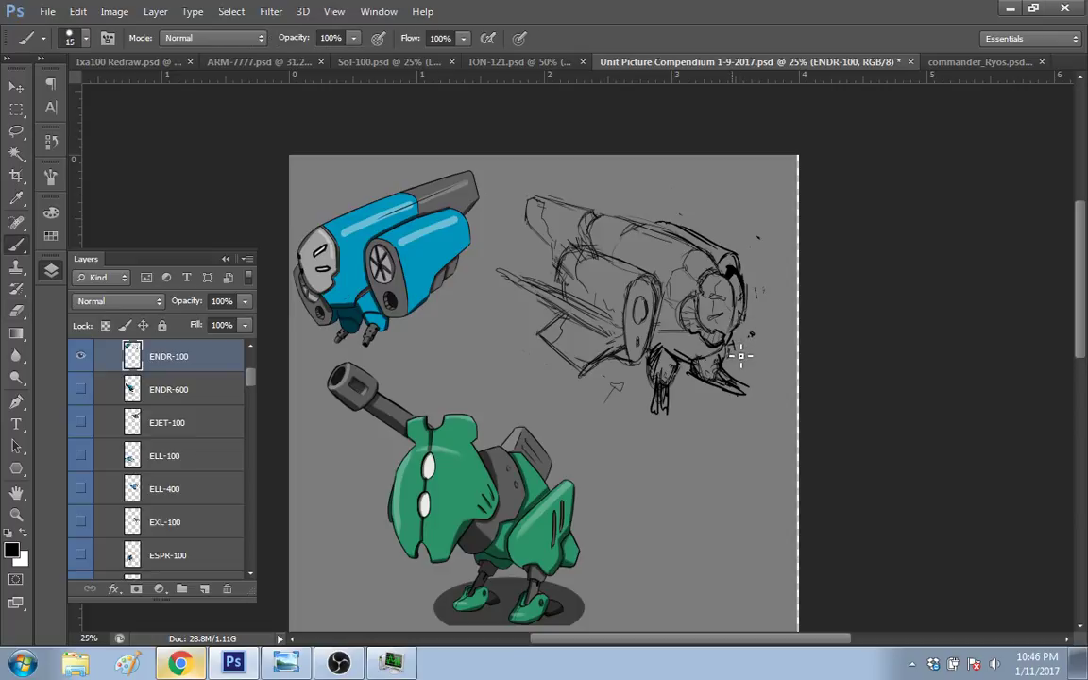
mouse_move(745, 350)
left_mouse_down()
mouse_move(770, 280)
mouse_move(753, 333)
left_mouse_up()
left_click_drag(775, 264, 754, 332)
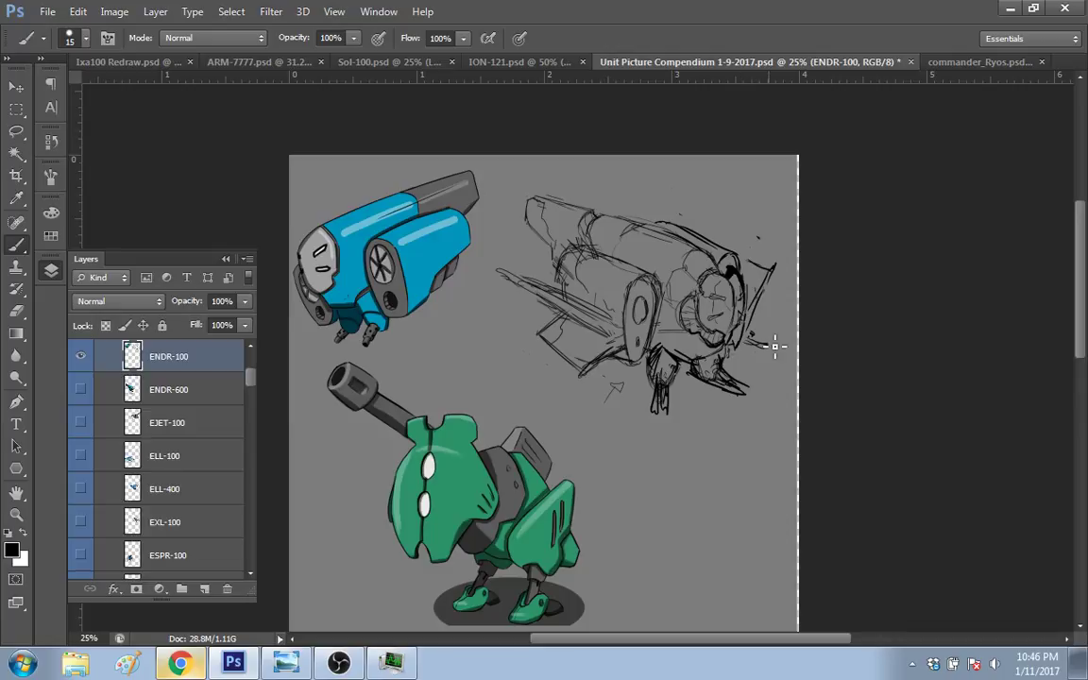
key("e")
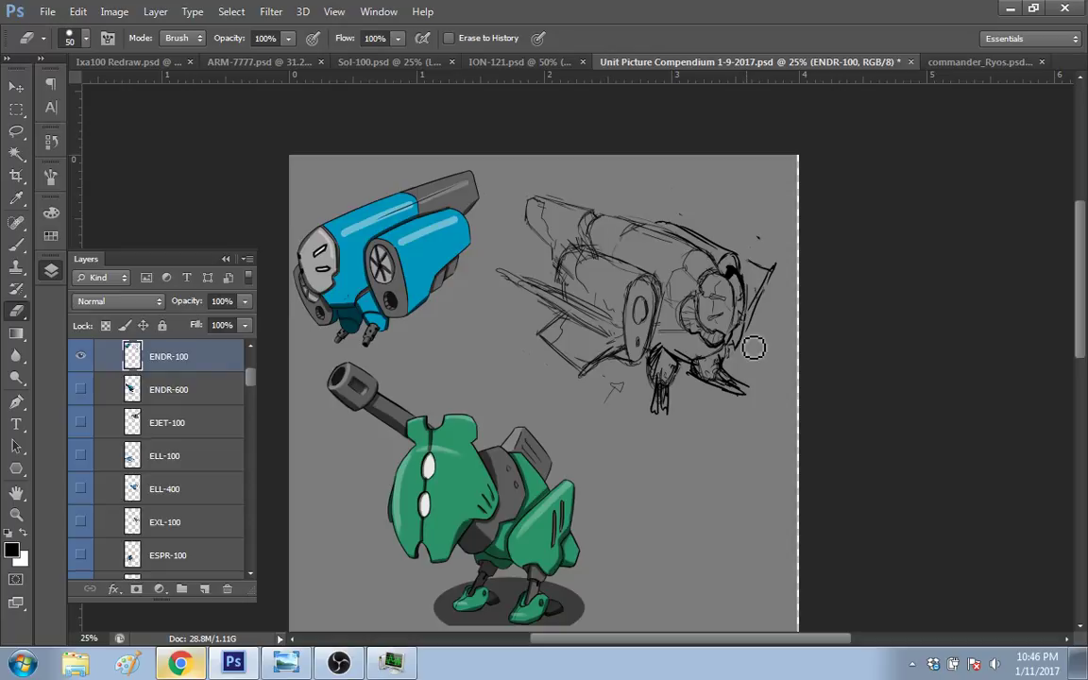
key("b")
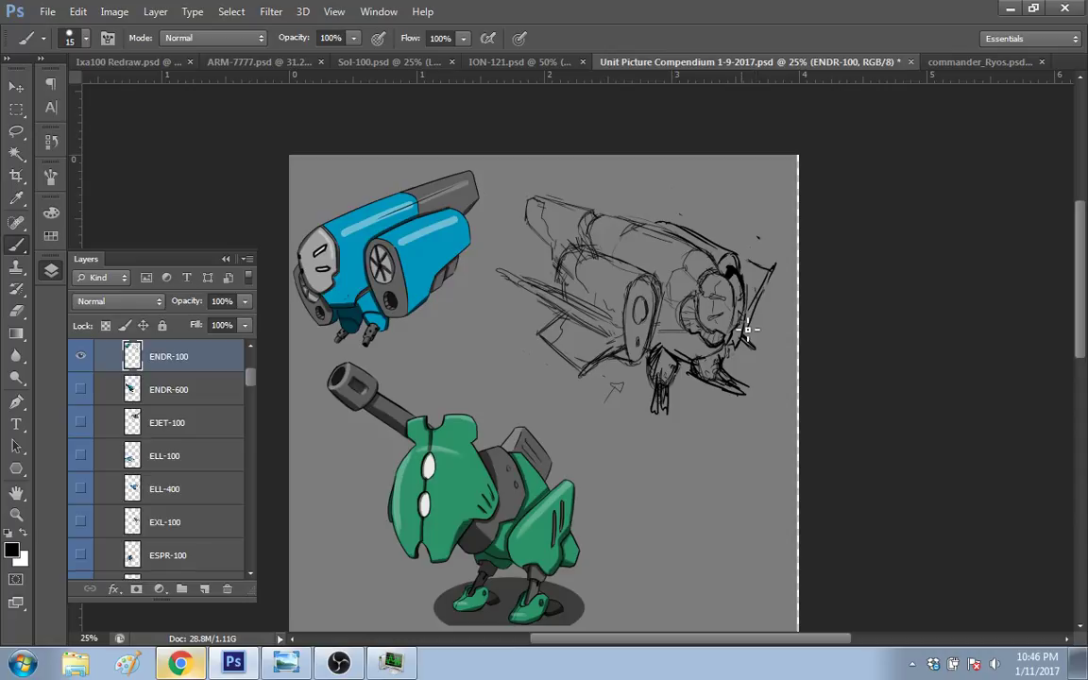
Step: Trim the outer tip of the far fin with the eraser and redraw its end with short strokes
key("e")
left_click_drag(787, 246, 798, 315)
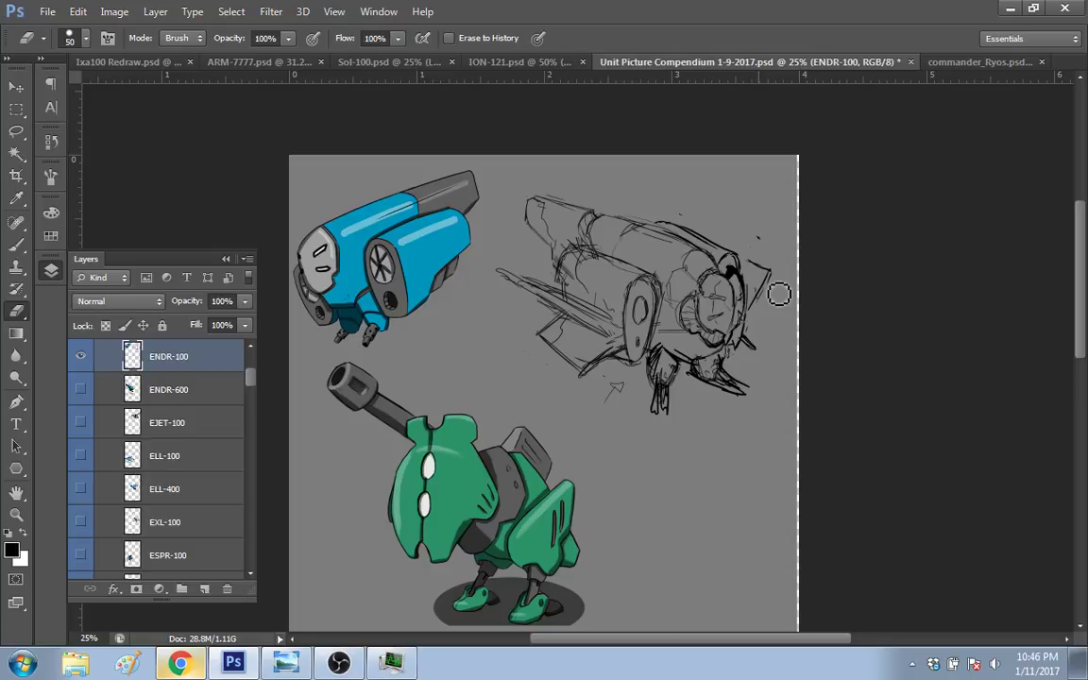
key("b")
mouse_move(779, 269)
left_mouse_down()
mouse_move(767, 304)
mouse_move(782, 274)
left_mouse_up()
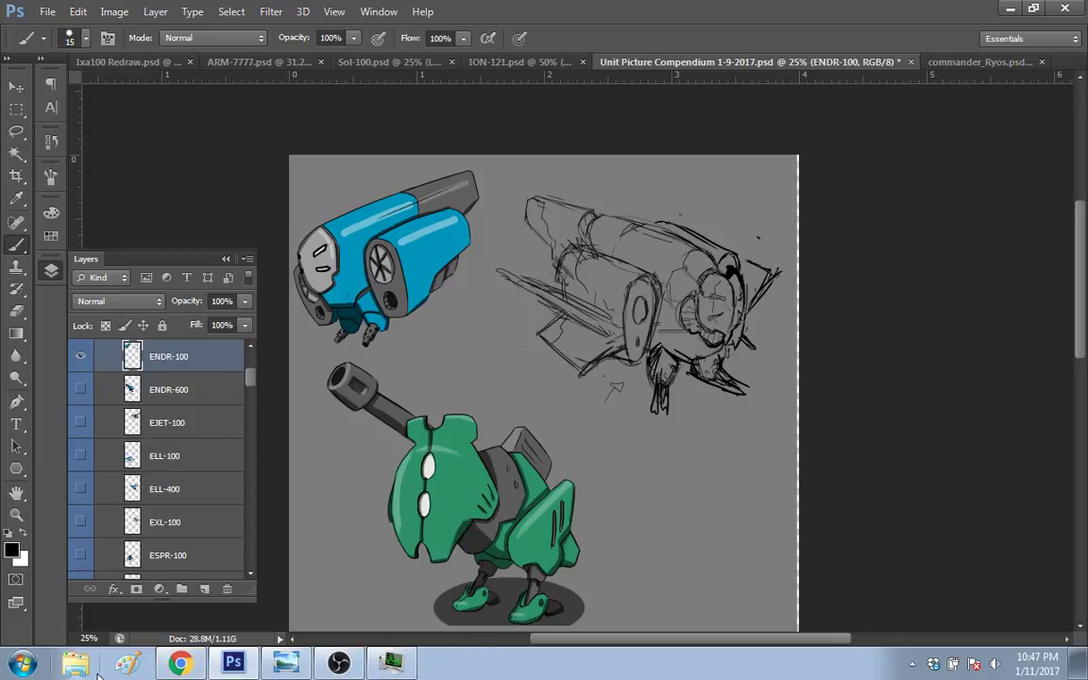
Step: Switch to Chrome to check the Twitch stream page and chat, and return to Photoshop
left_click(178, 664)
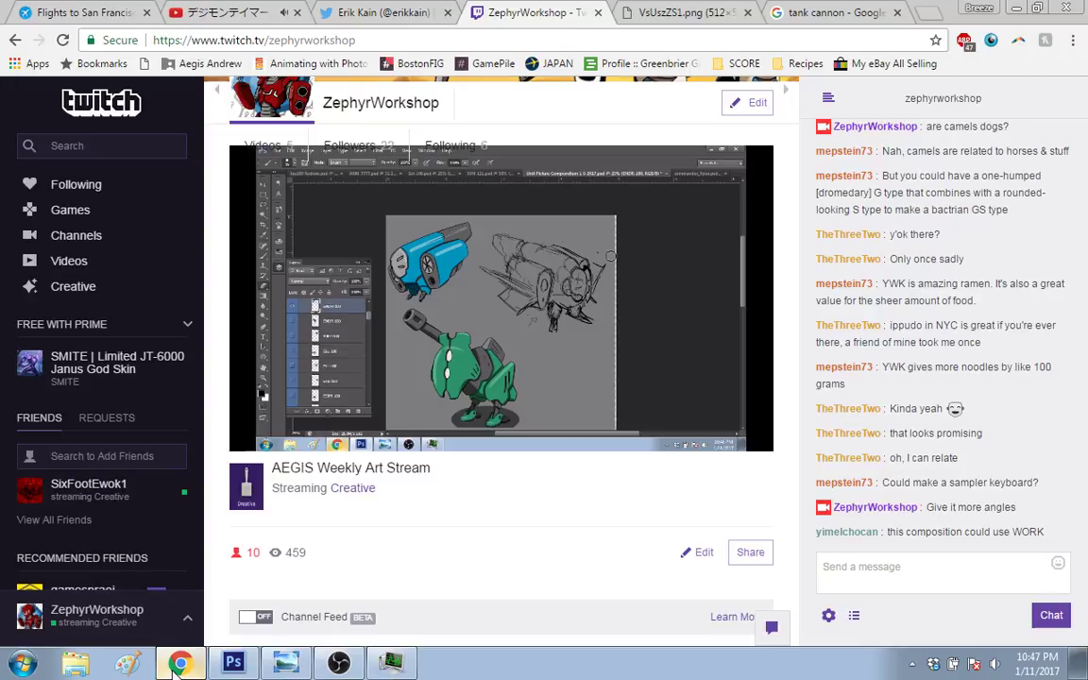
left_click(178, 664)
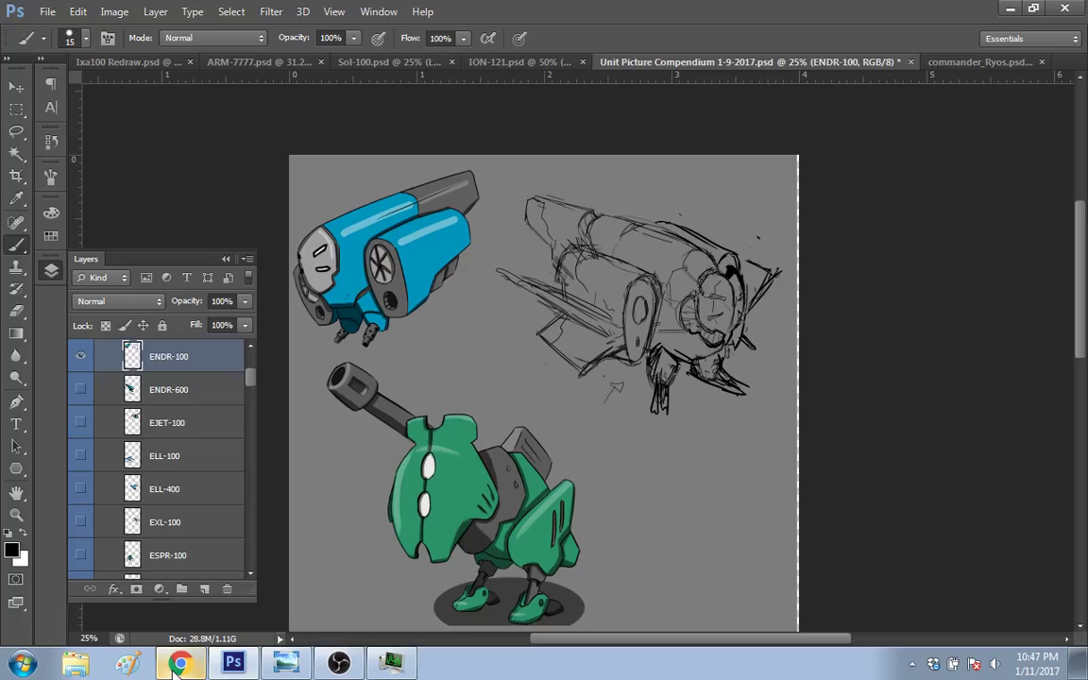
Step: Darken the lower fin beneath the flyer's near engine pod and erase the stray lines around its outer corner and edge
key("e")
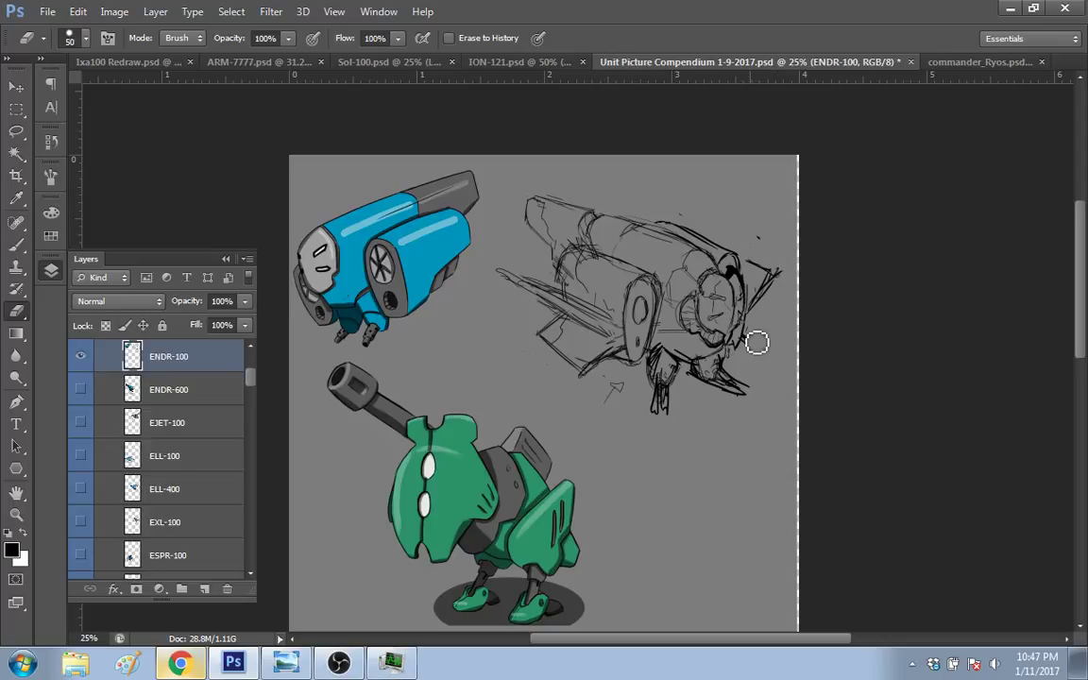
key("b")
left_click_drag(671, 319, 691, 298)
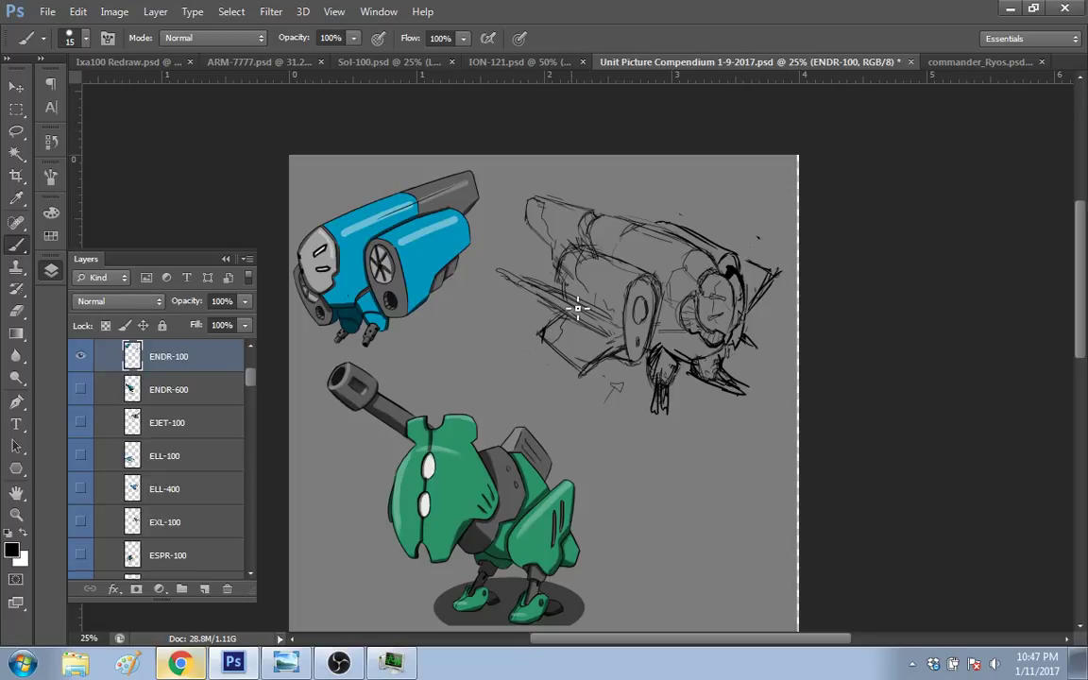
key("e")
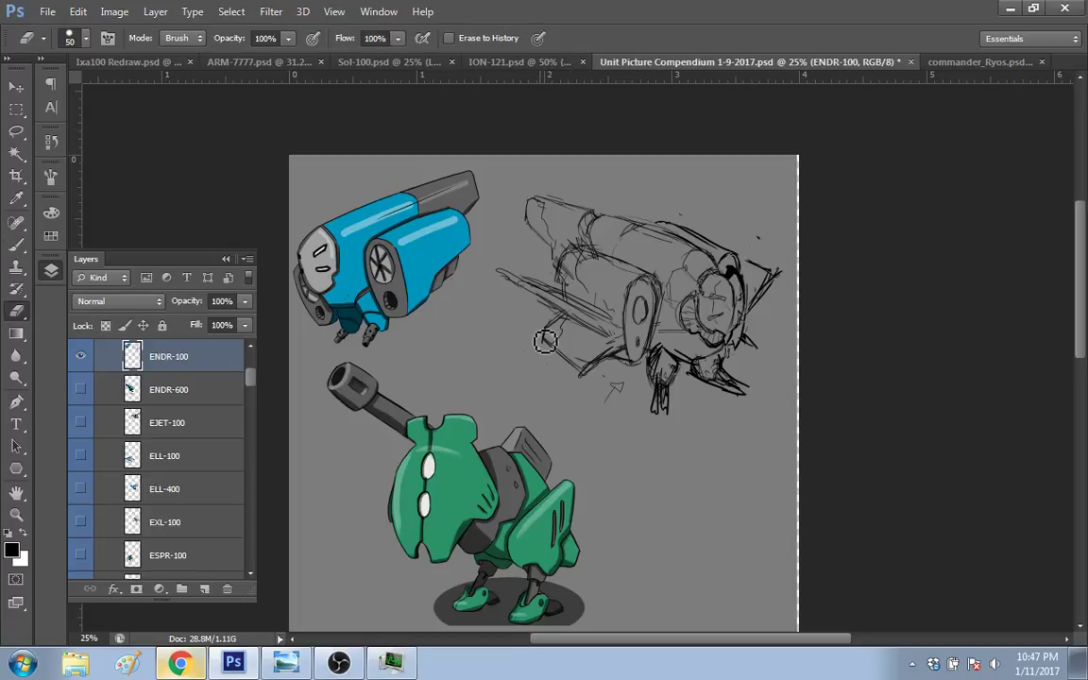
mouse_move(548, 360)
left_mouse_down()
mouse_move(592, 384)
mouse_move(625, 370)
left_mouse_up()
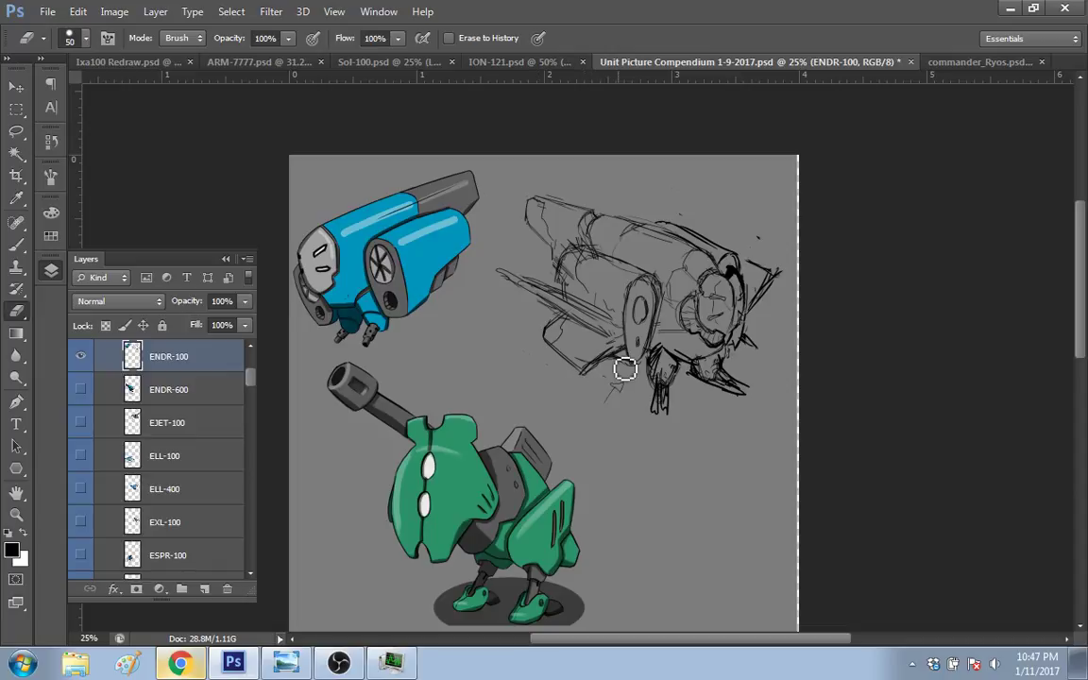
Step: Handwrite "2013" with a sad face between the blue flyer and the green mech, adding an arrow toward each
key("b")
left_click_drag(400, 362, 418, 381)
left_click_drag(427, 358, 439, 376)
mouse_move(450, 344)
left_mouse_down()
mouse_move(451, 375)
mouse_move(475, 390)
left_mouse_up()
left_click_drag(478, 378, 481, 389)
mouse_move(444, 341)
left_mouse_down()
mouse_move(439, 363)
mouse_move(452, 298)
left_mouse_up()
left_click_drag(497, 369, 499, 394)
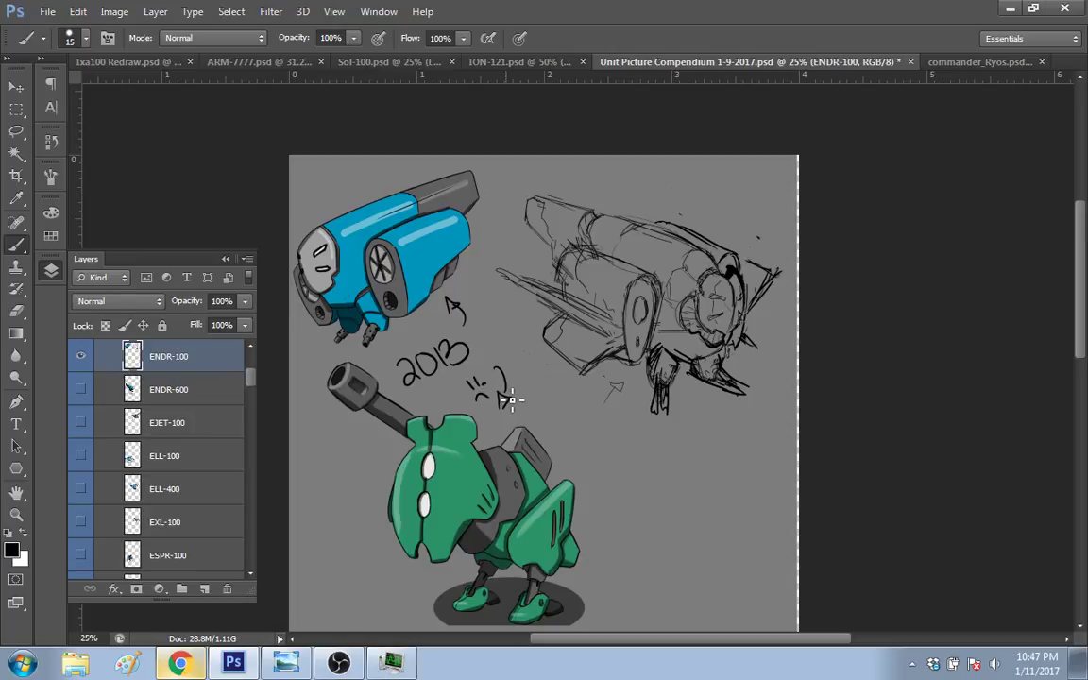
Step: Erase the two legs beneath the flyer sketch's body with a 70 px eraser
mouse_move(1083, 323)
left_mouse_down()
mouse_move(1083, 422)
mouse_move(1065, 441)
mouse_move(1054, 395)
mouse_move(1067, 483)
left_mouse_up()
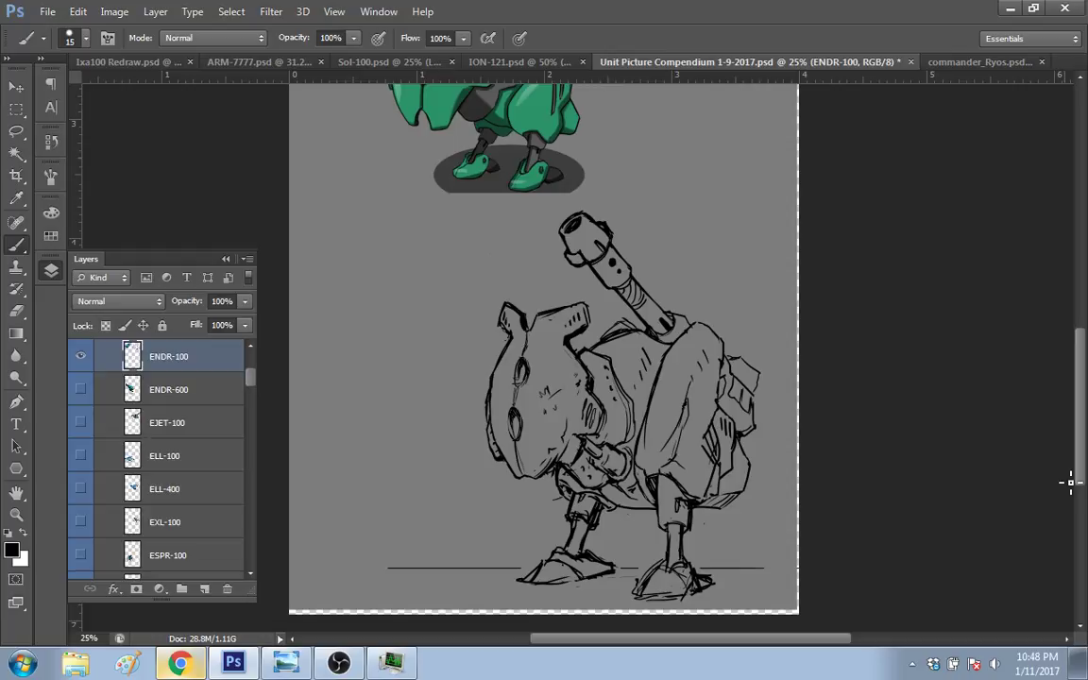
left_click_drag(1082, 378, 1074, 306)
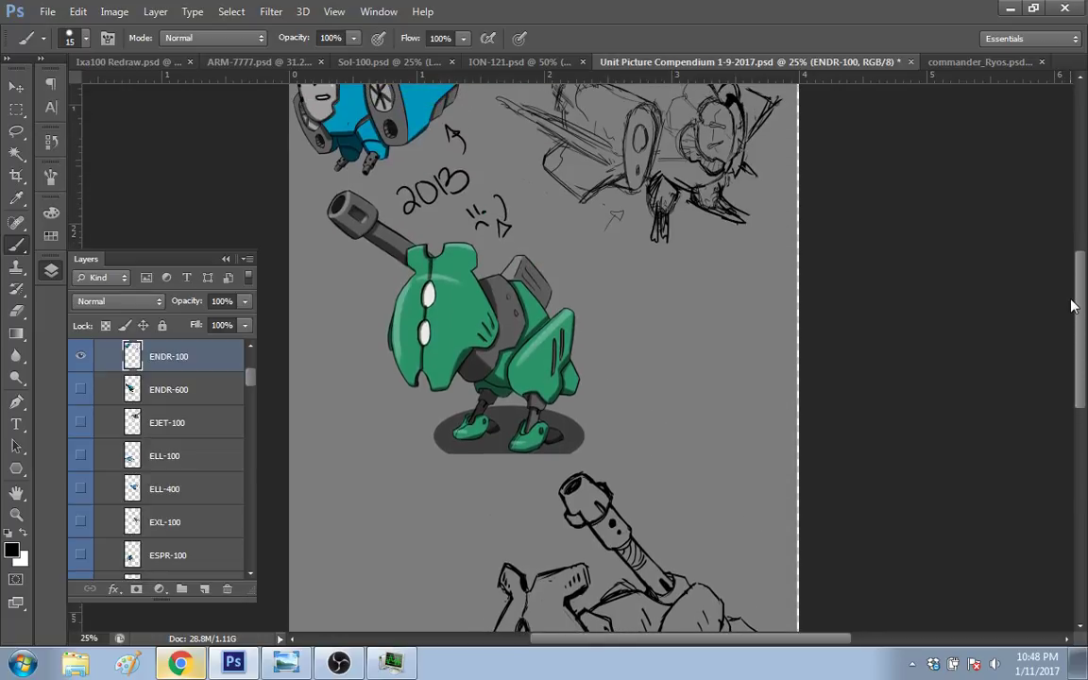
scroll(1068, 298, "up", 5)
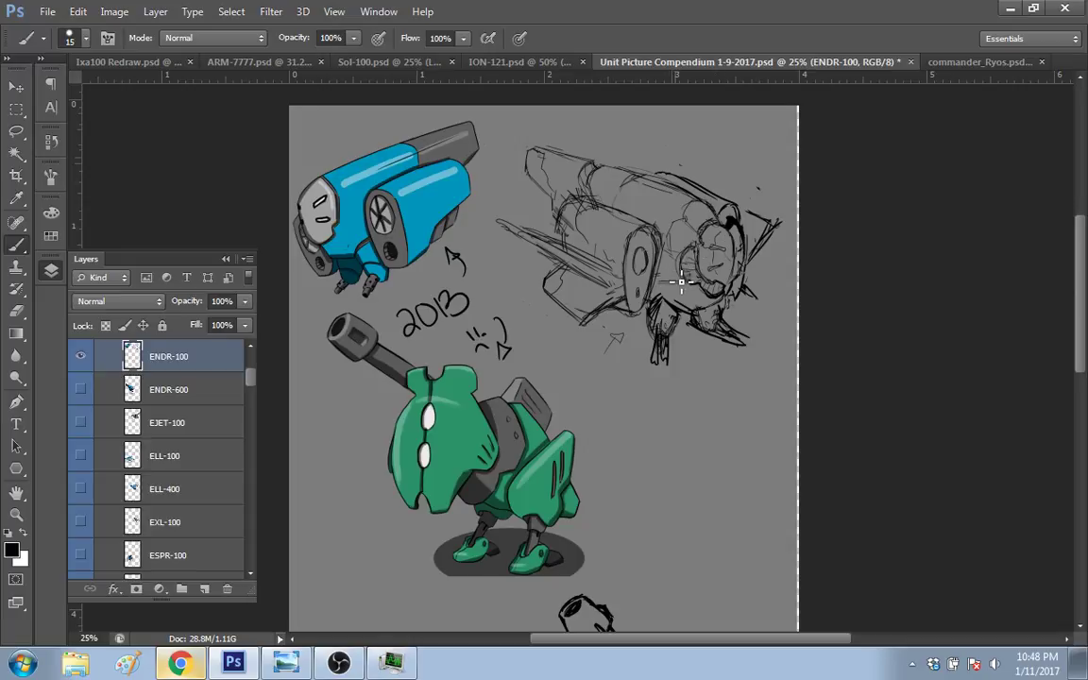
key("e")
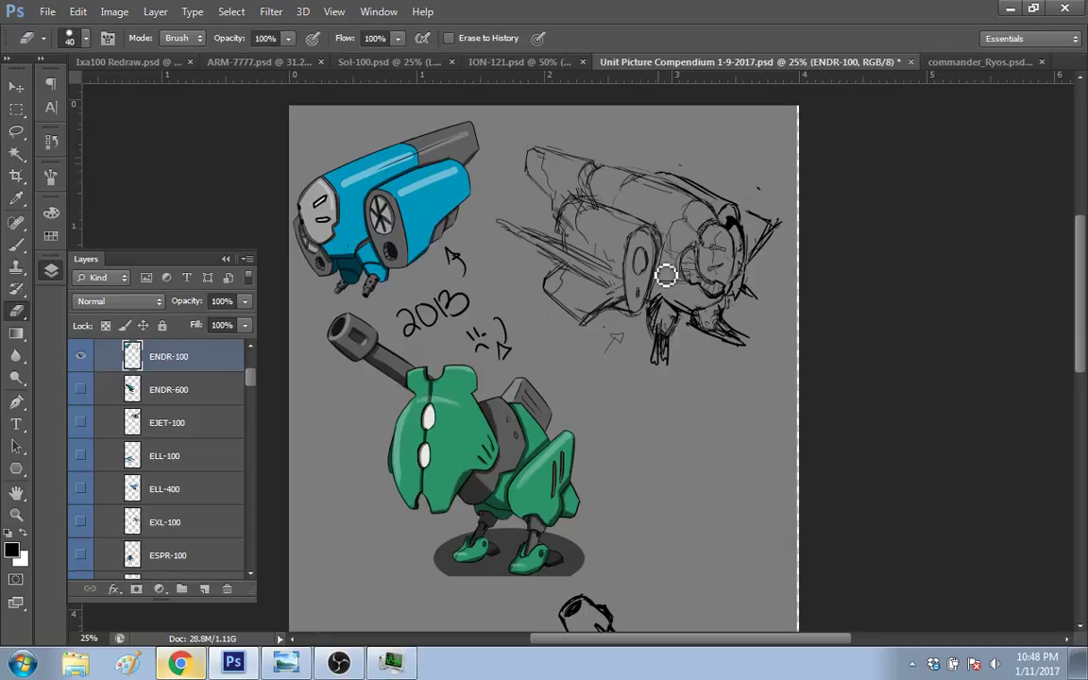
key("b")
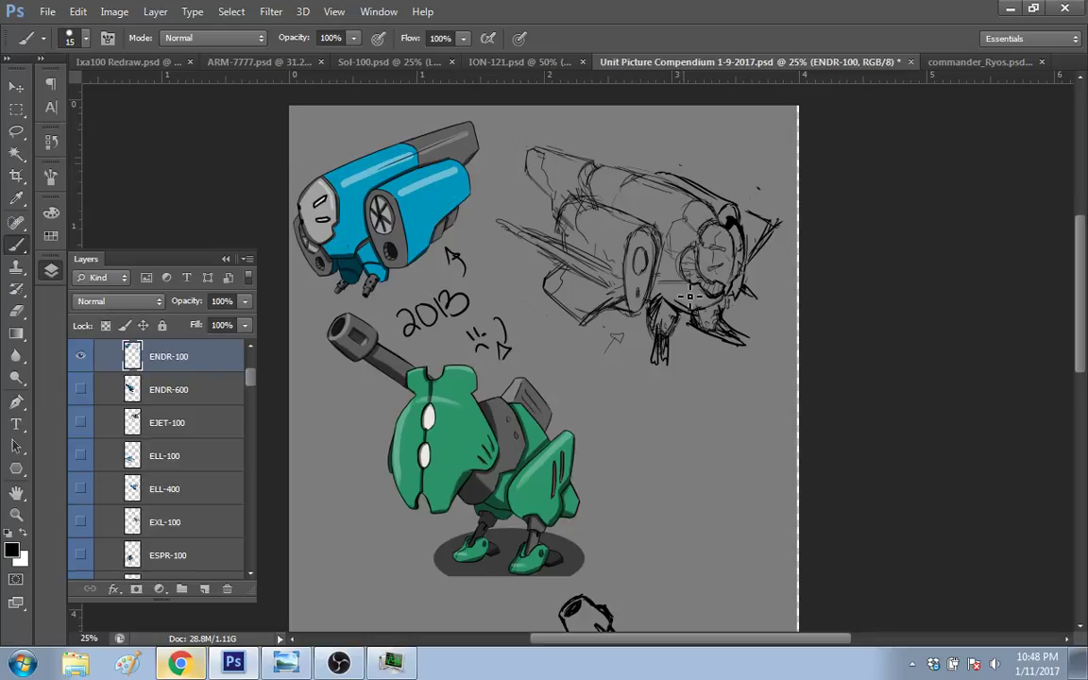
key("e")
key("bracketright")
key("bracketright")
key("bracketright")
key("bracketright")
key("bracketright")
mouse_move(666, 321)
left_mouse_down()
mouse_move(688, 342)
mouse_move(664, 326)
mouse_move(722, 334)
mouse_move(631, 346)
mouse_move(720, 350)
left_mouse_up()
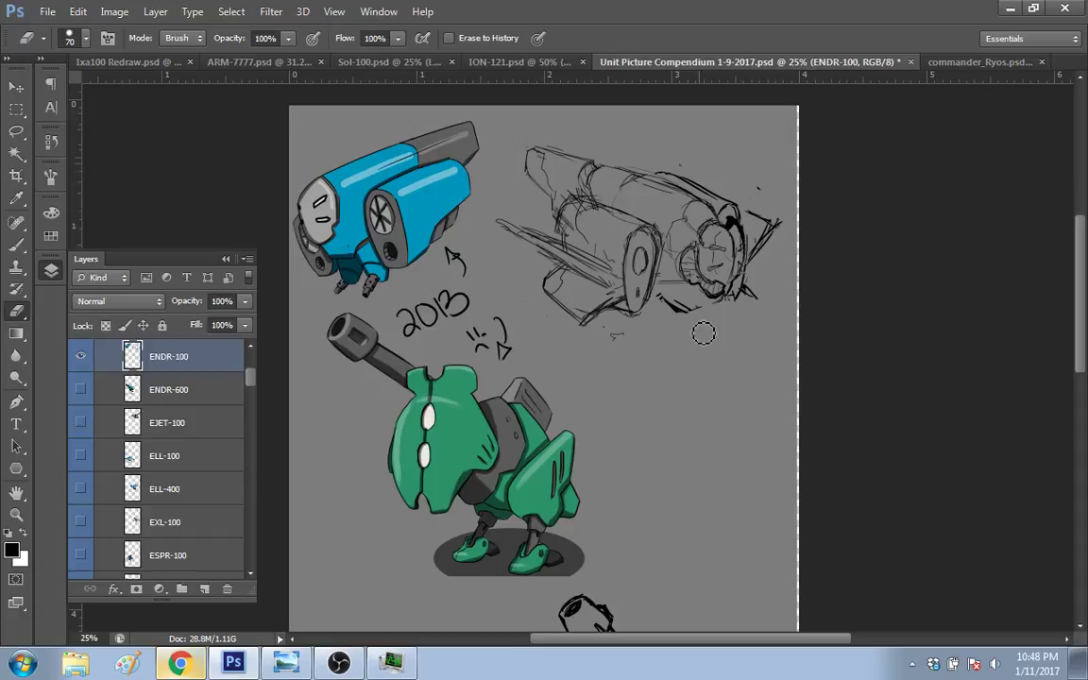
Step: Add a lower hull line beneath the flyer sketch's face and erase its tail and rear body lines with a 70 px eraser
key("b")
left_click_drag(718, 310, 701, 318)
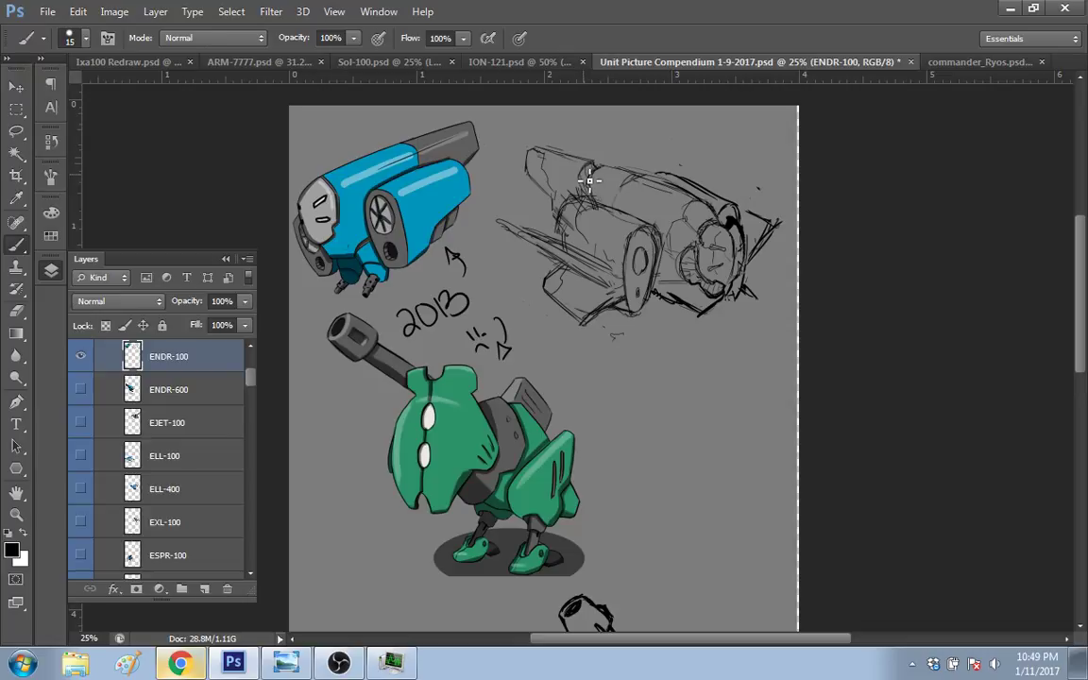
key("e")
left_click_drag(587, 178, 551, 207)
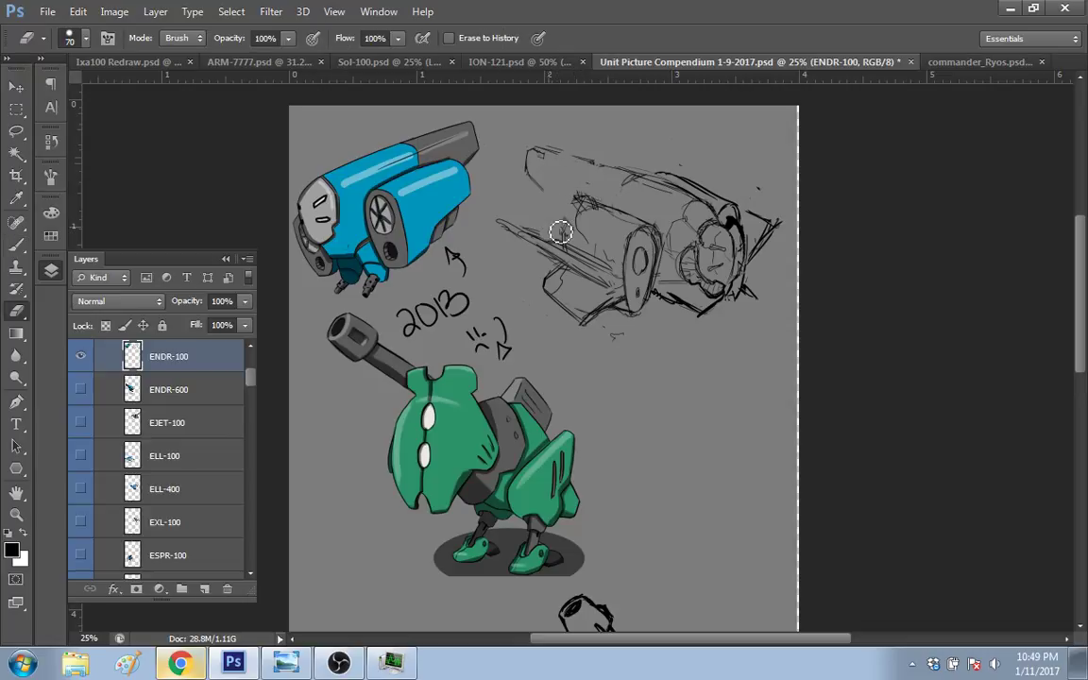
left_click_drag(564, 239, 573, 178)
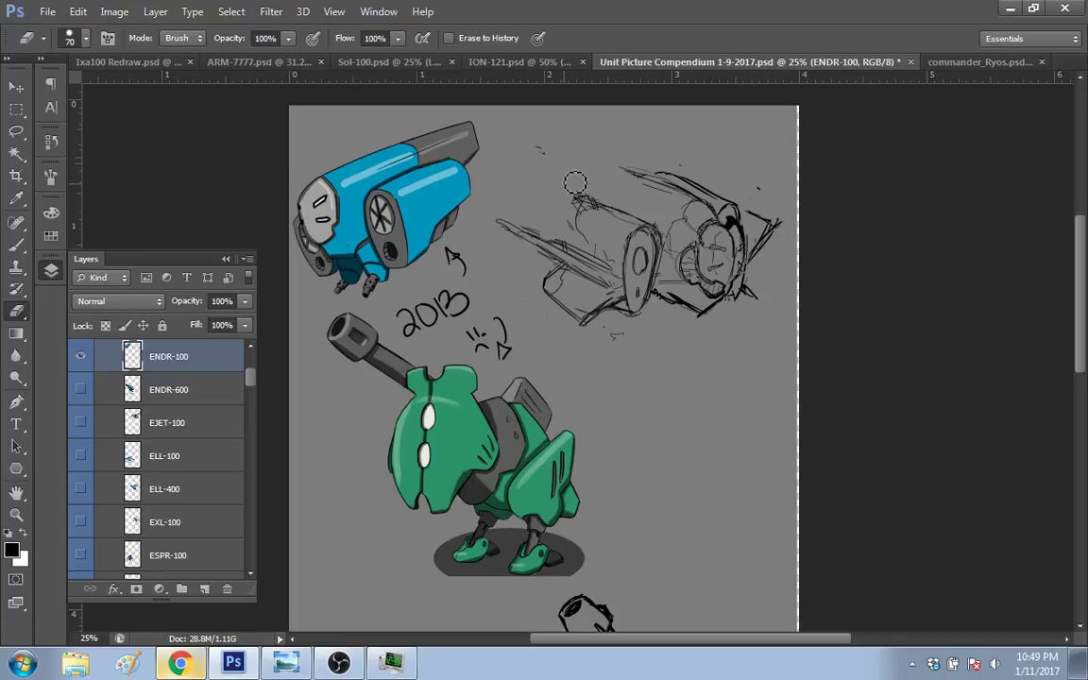
Step: Try sketching a longer, raised tail extending up from the flyer's back with a 15 px brush, and erase it again
key("b")
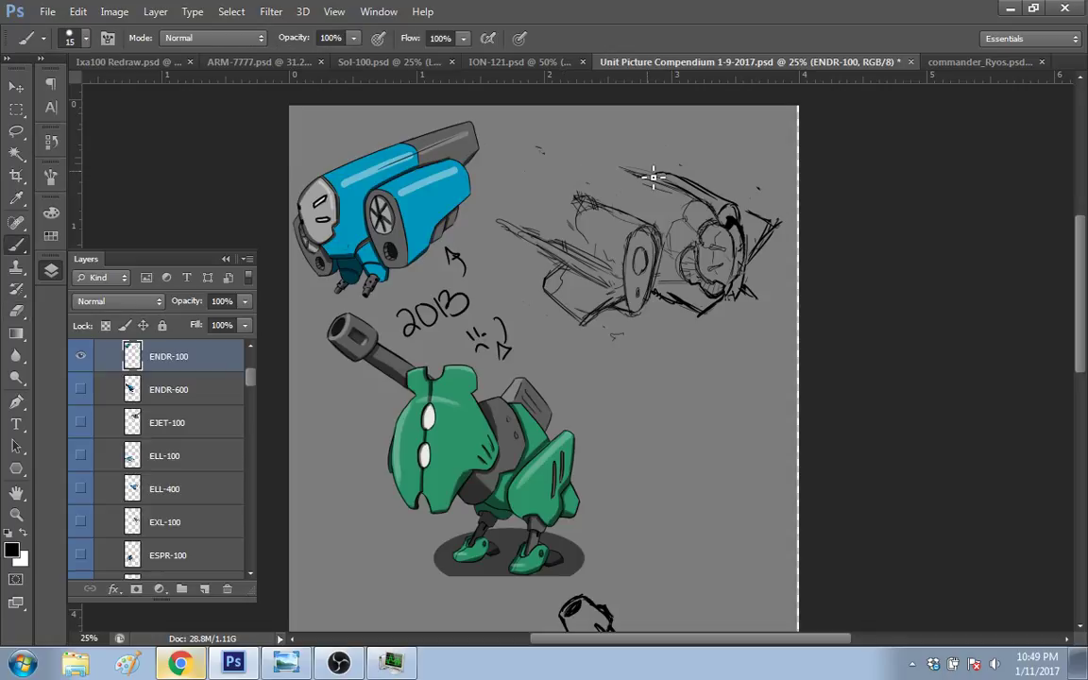
mouse_move(574, 139)
left_mouse_down()
mouse_move(631, 160)
mouse_move(577, 139)
mouse_move(646, 175)
mouse_move(558, 124)
left_mouse_up()
key("e")
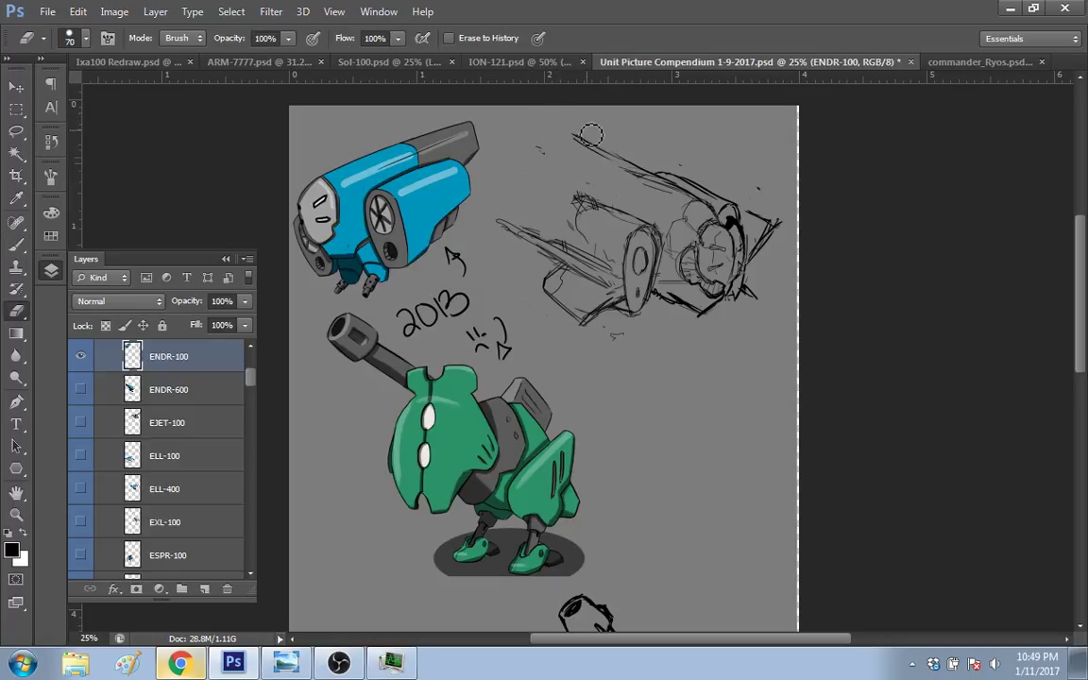
key("b")
left_click_drag(549, 121, 573, 135)
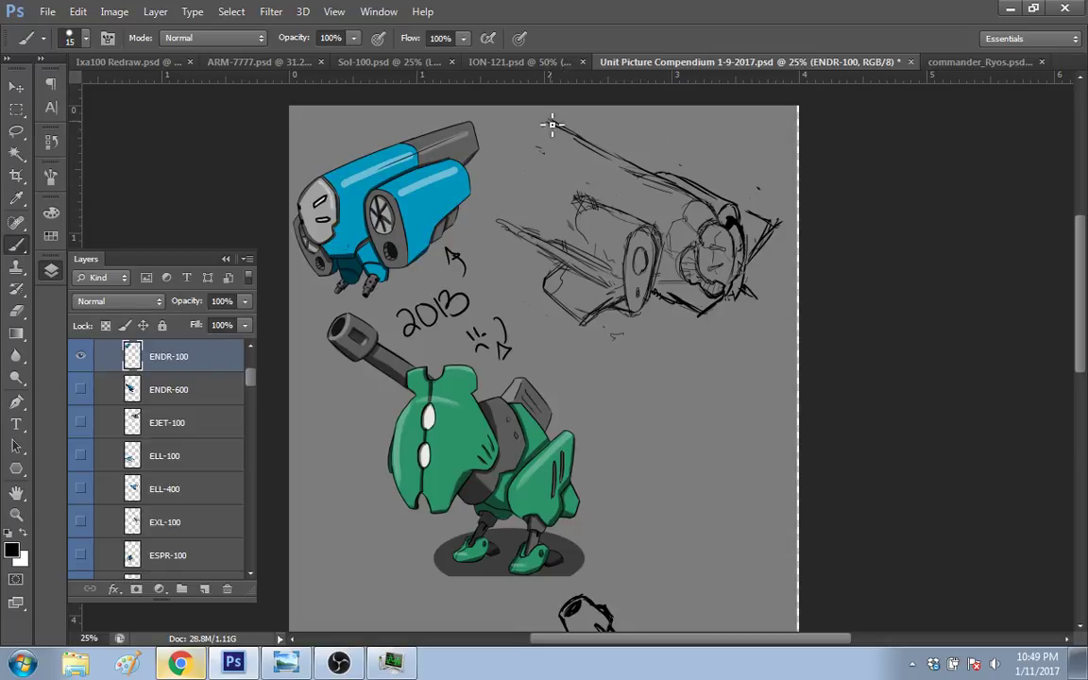
left_click_drag(536, 123, 559, 126)
left_click_drag(545, 156, 565, 189)
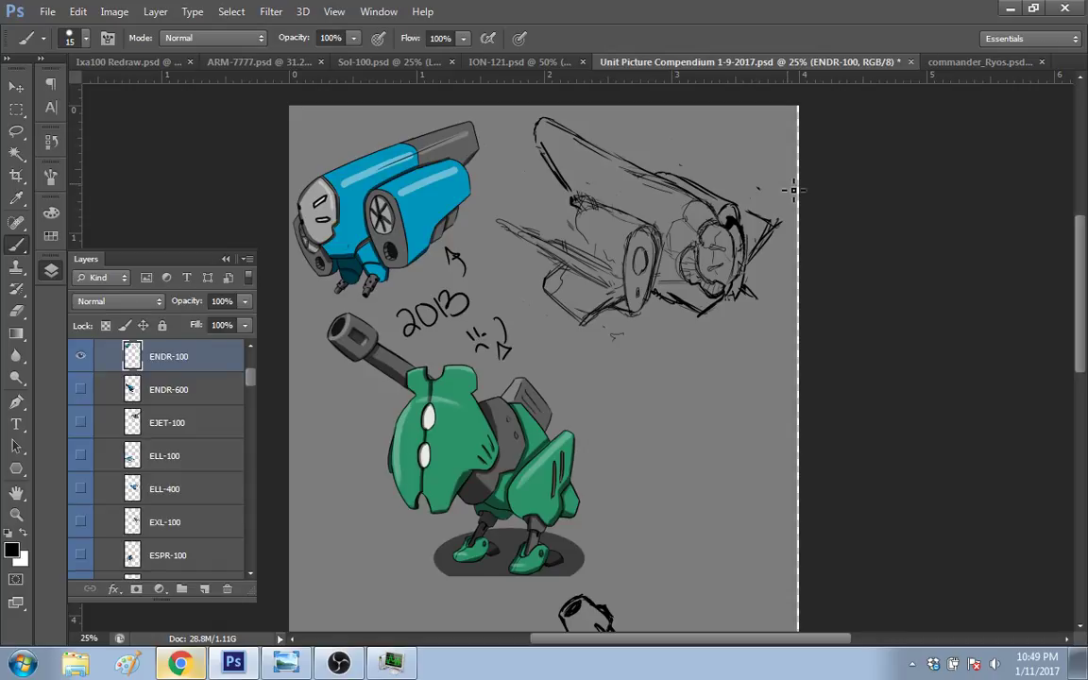
key("e")
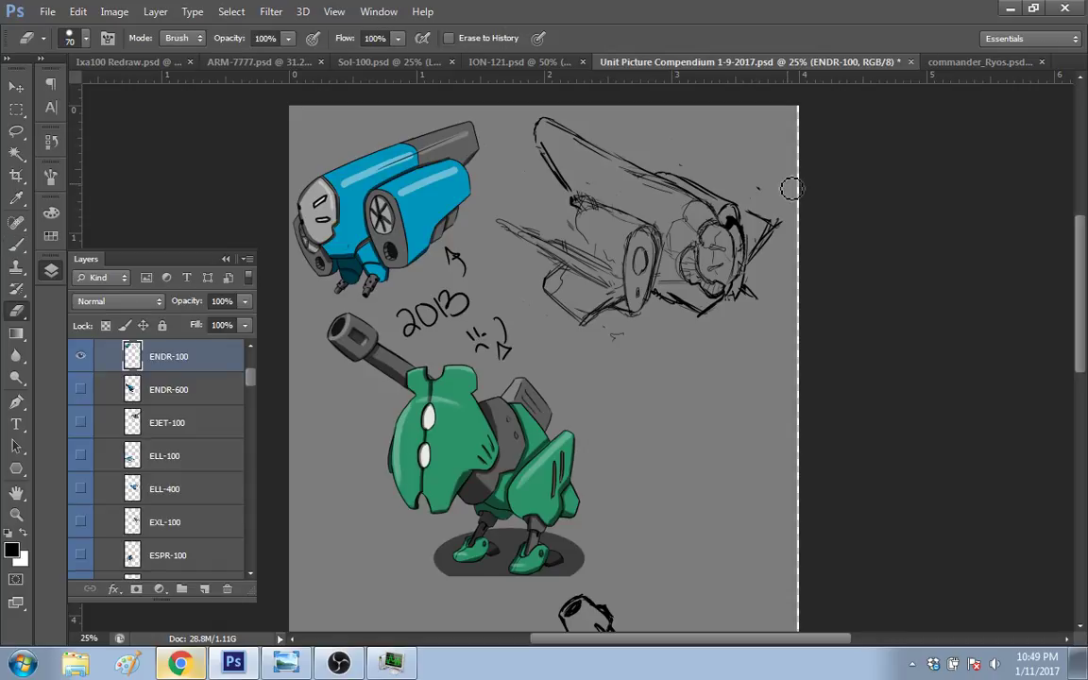
mouse_move(552, 154)
left_mouse_down()
mouse_move(558, 121)
mouse_move(663, 198)
mouse_move(682, 181)
mouse_move(613, 150)
left_mouse_up()
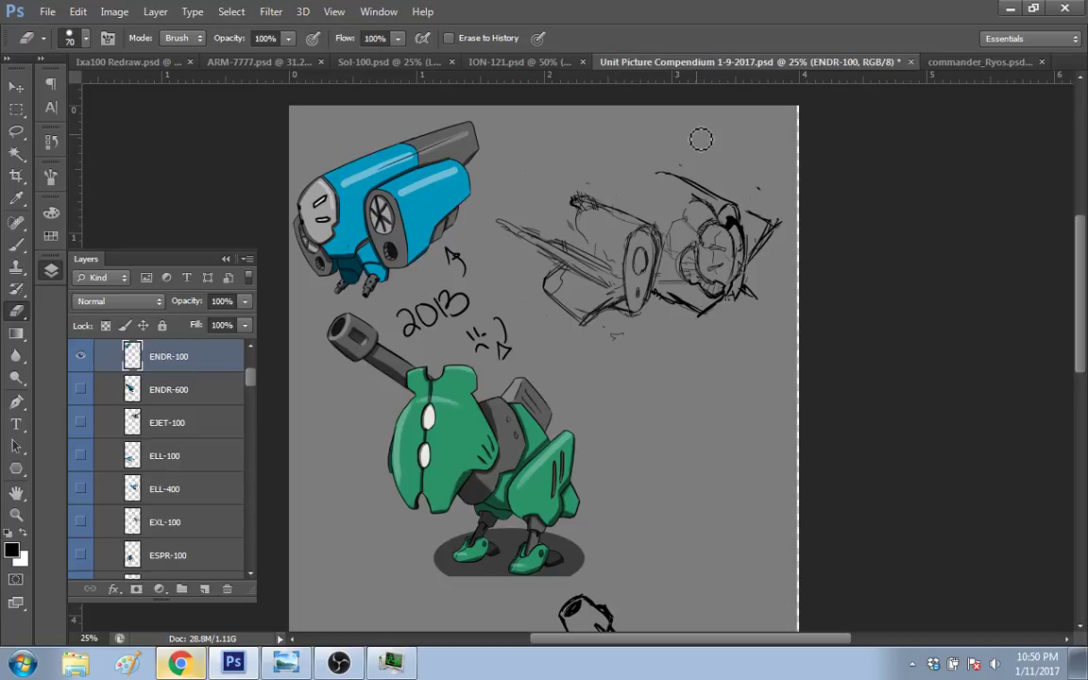
Step: Undo the recent tail and leg edits back to the full flyer sketch with its original tail and both legs
key("ctrl+z")
key("ctrl+alt+z")
key("ctrl+alt+z")
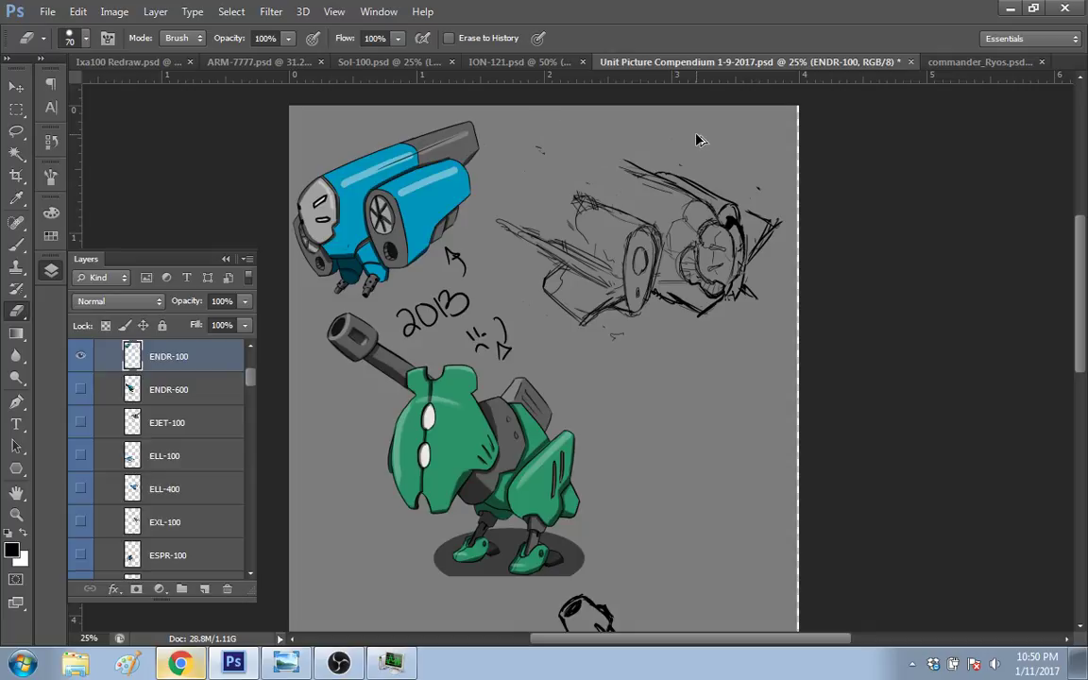
key("ctrl+shift+z")
key("ctrl+shift+z")
key("ctrl+shift+z")
key("ctrl+shift+z")
key("ctrl+shift+z")
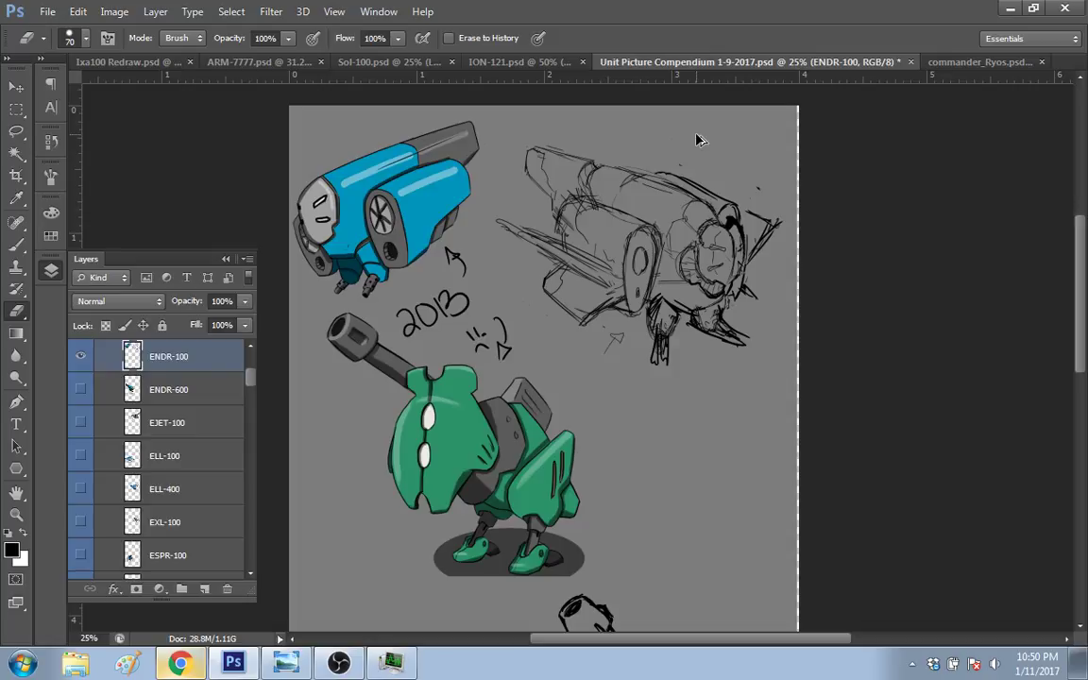
Step: Lasso the whole flyer sketch and scale it down to about 54%, shifting it lower on the canvas
key("l")
mouse_move(624, 382)
left_mouse_down()
mouse_move(792, 158)
mouse_move(723, 406)
mouse_move(798, 208)
mouse_move(722, 405)
left_mouse_up()
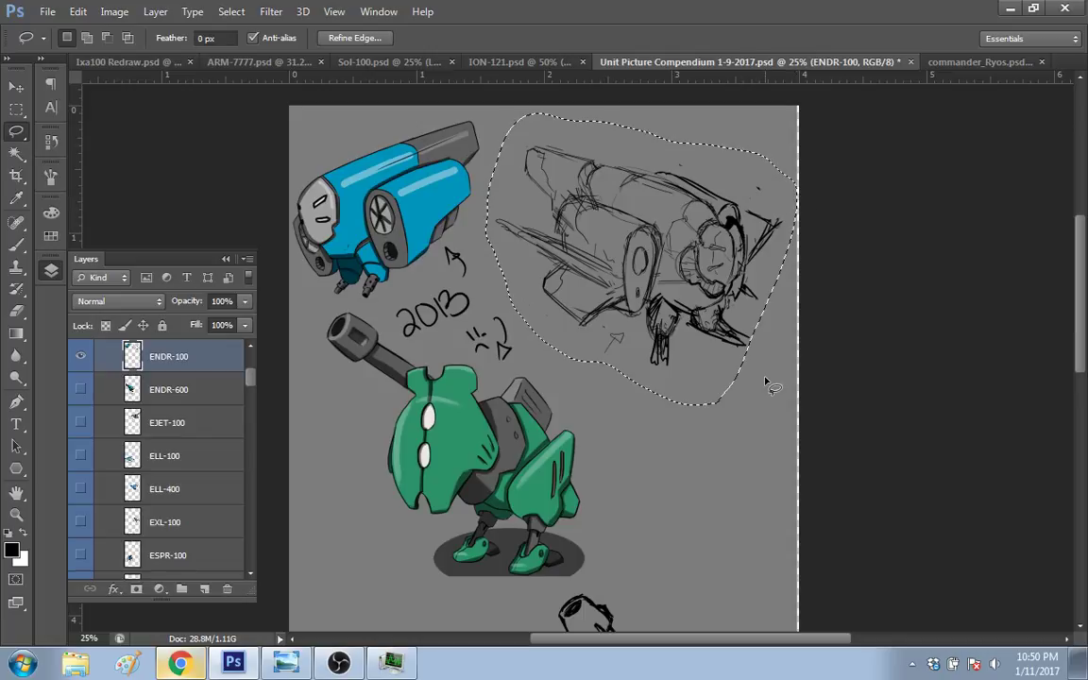
key("ctrl+t")
left_click_drag(502, 131, 628, 248)
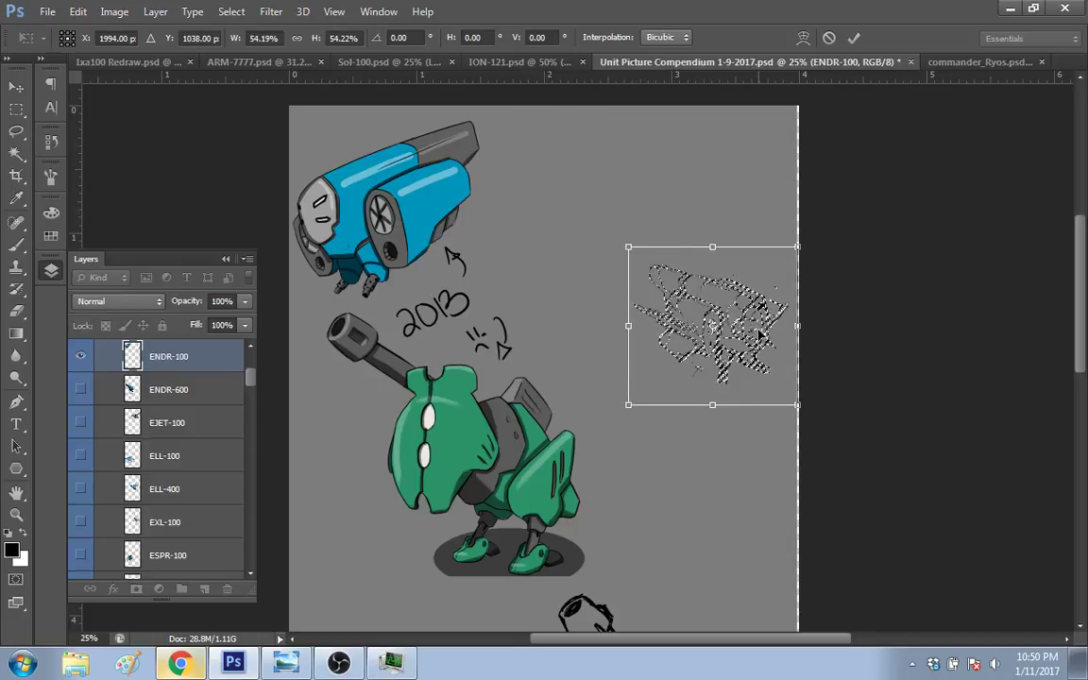
left_click_drag(761, 333, 753, 376)
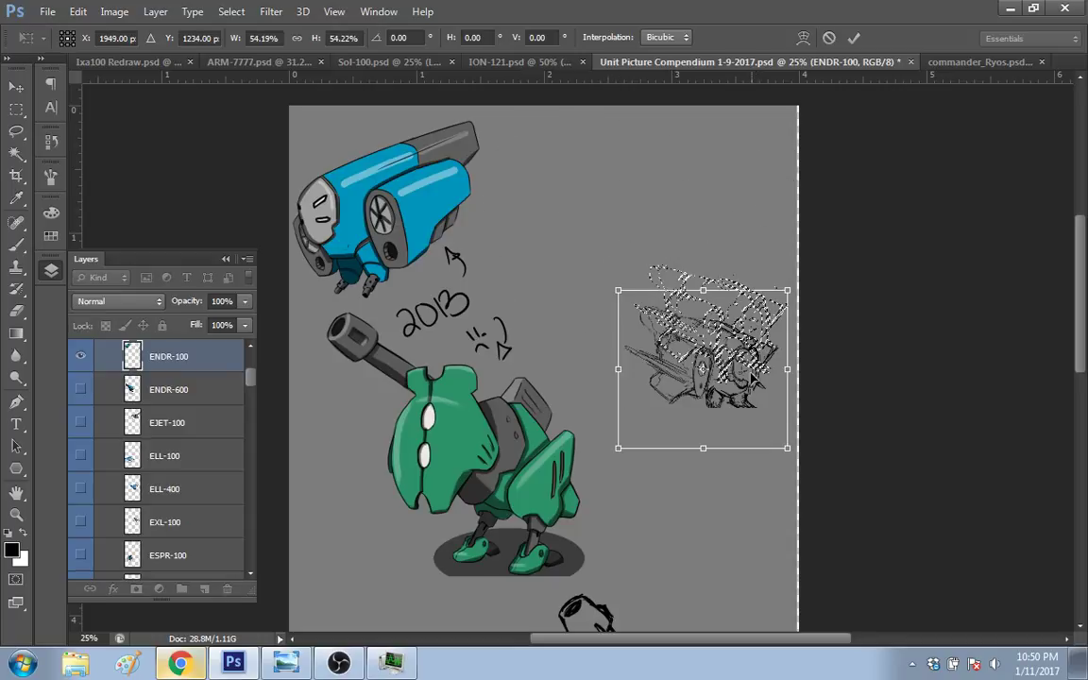
key("Return")
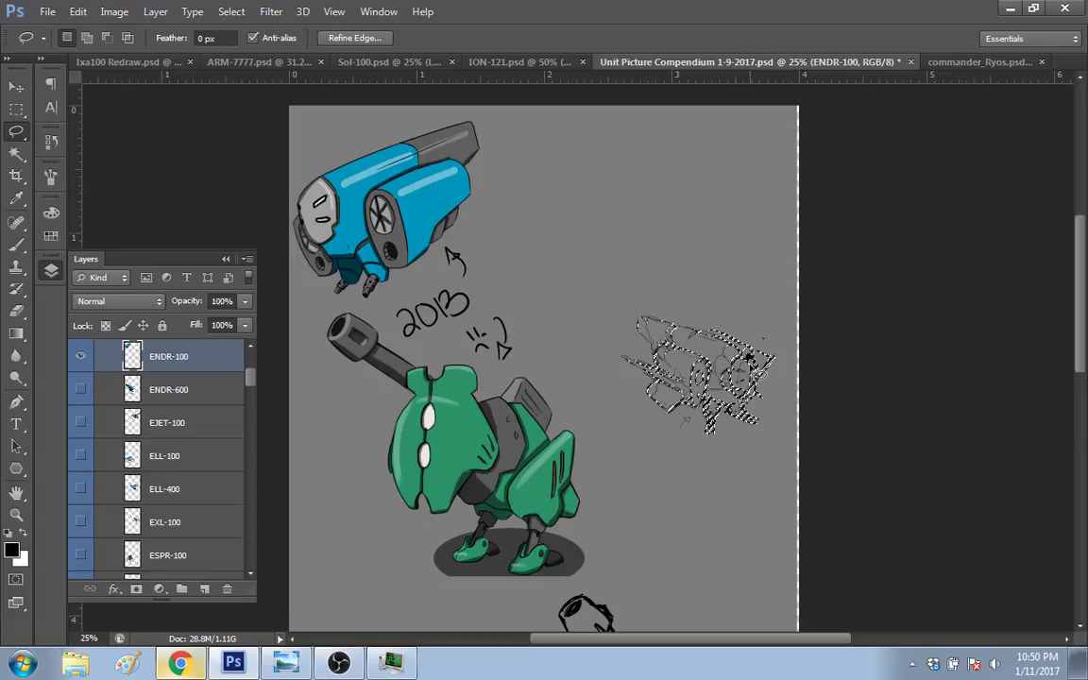
Step: Move the reduced flyer sketch down beside the green mech's body and clear the selection
key("v")
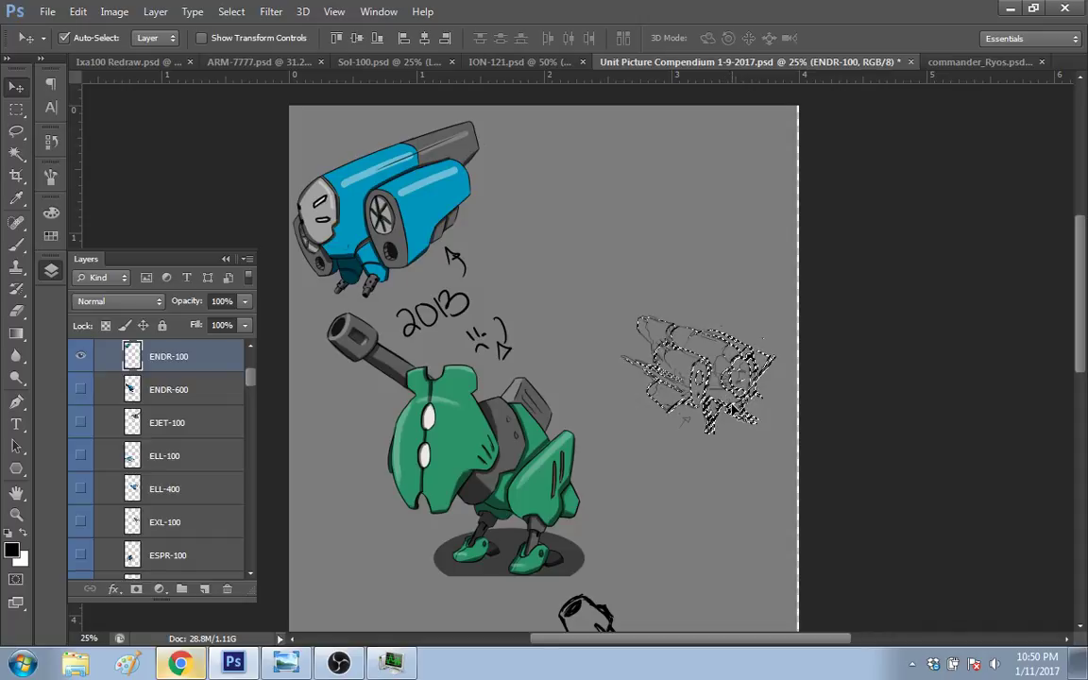
left_click_drag(732, 408, 718, 485)
key("m")
key("ctrl+d")
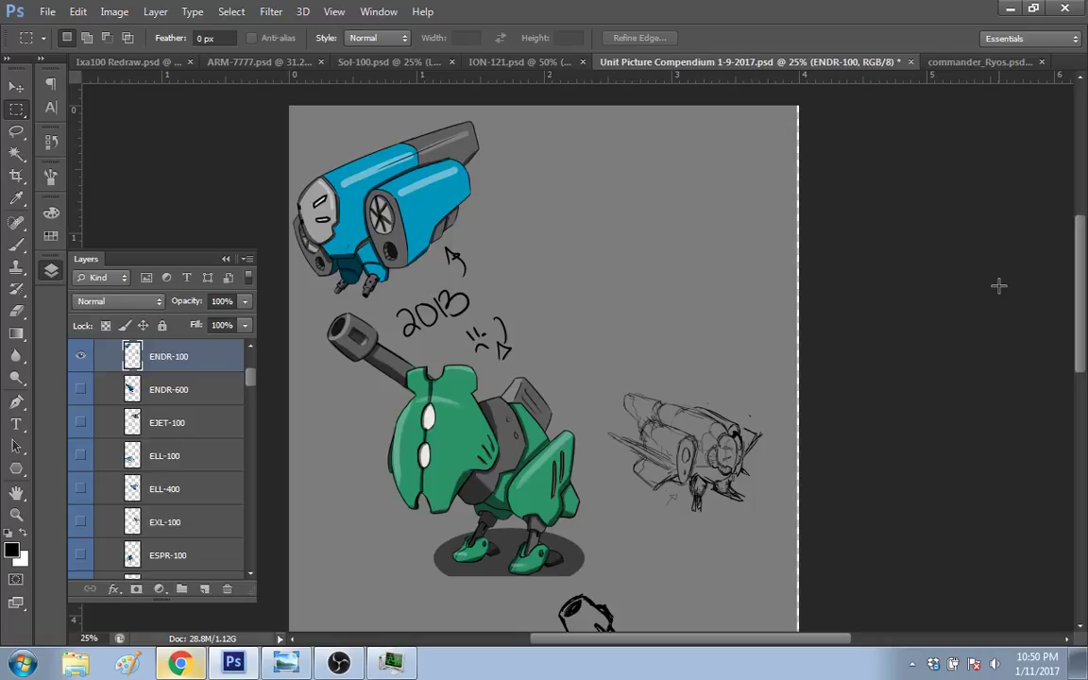
key("b")
Step: Switch to Chrome and search Google Images for "stratoforce megazord"
key("alt+Tab")
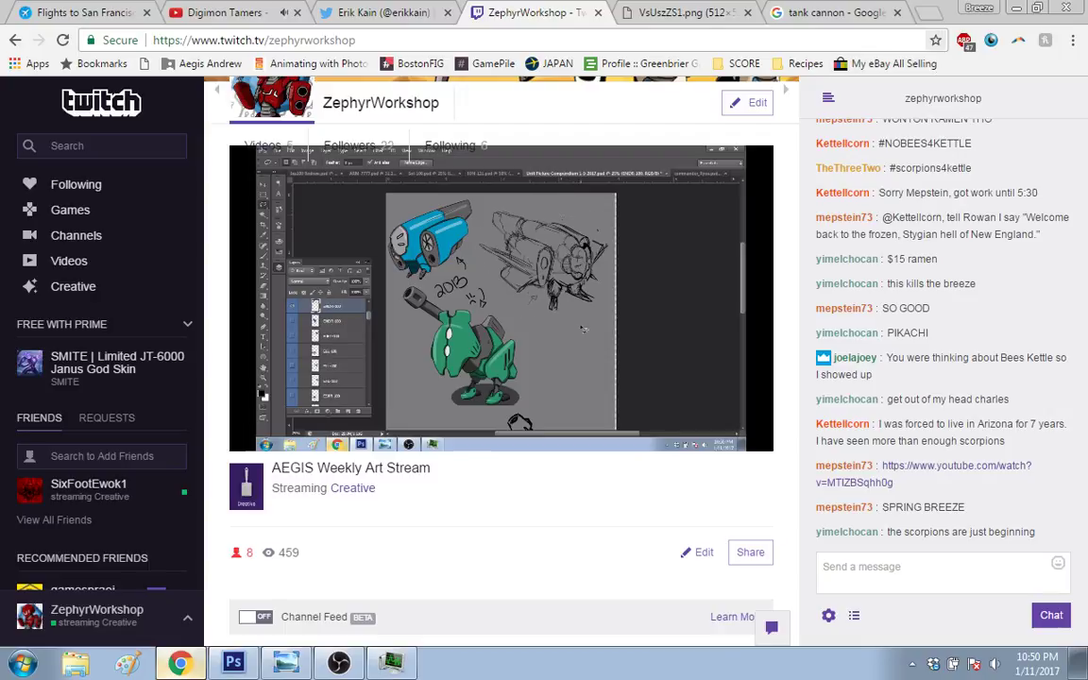
left_click(843, 16)
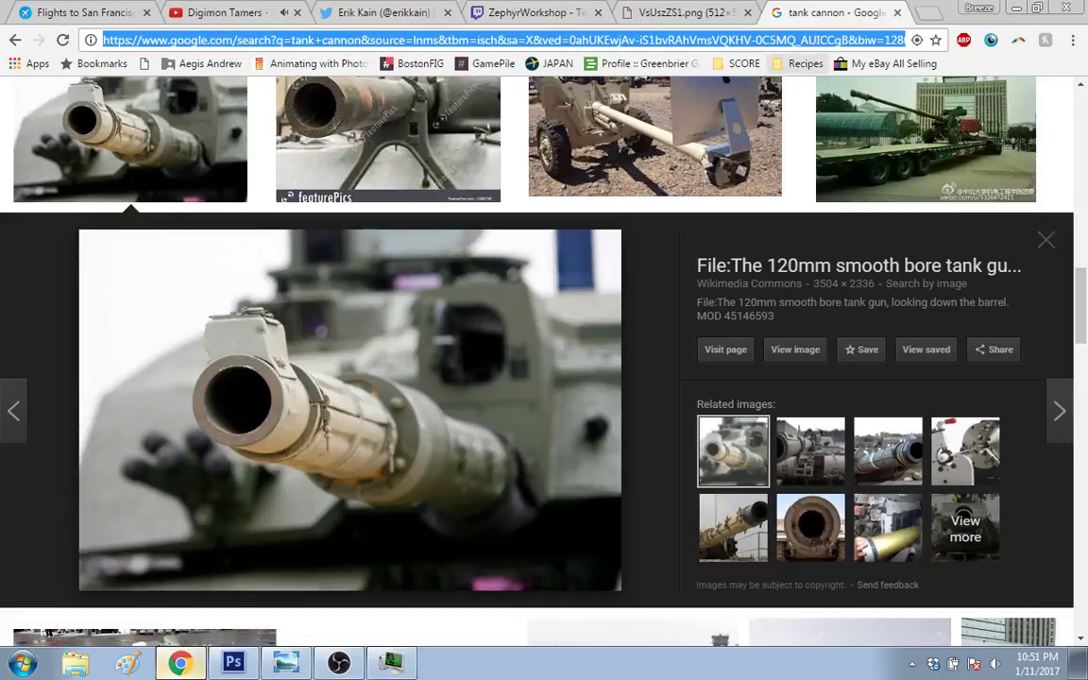
type("stra")
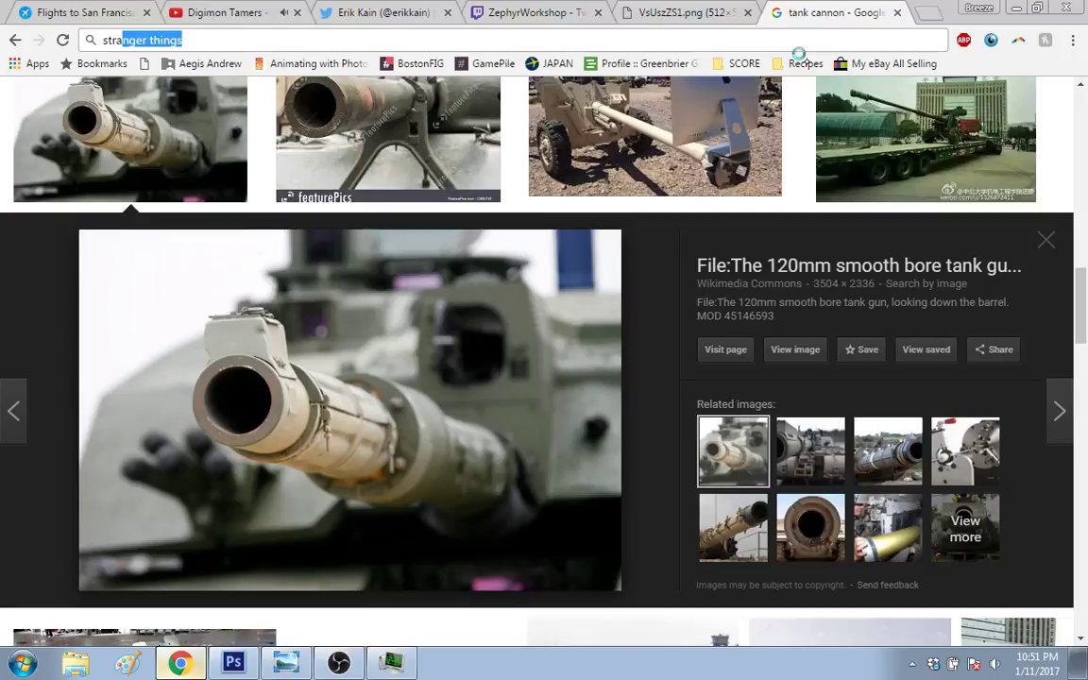
type("toforce")
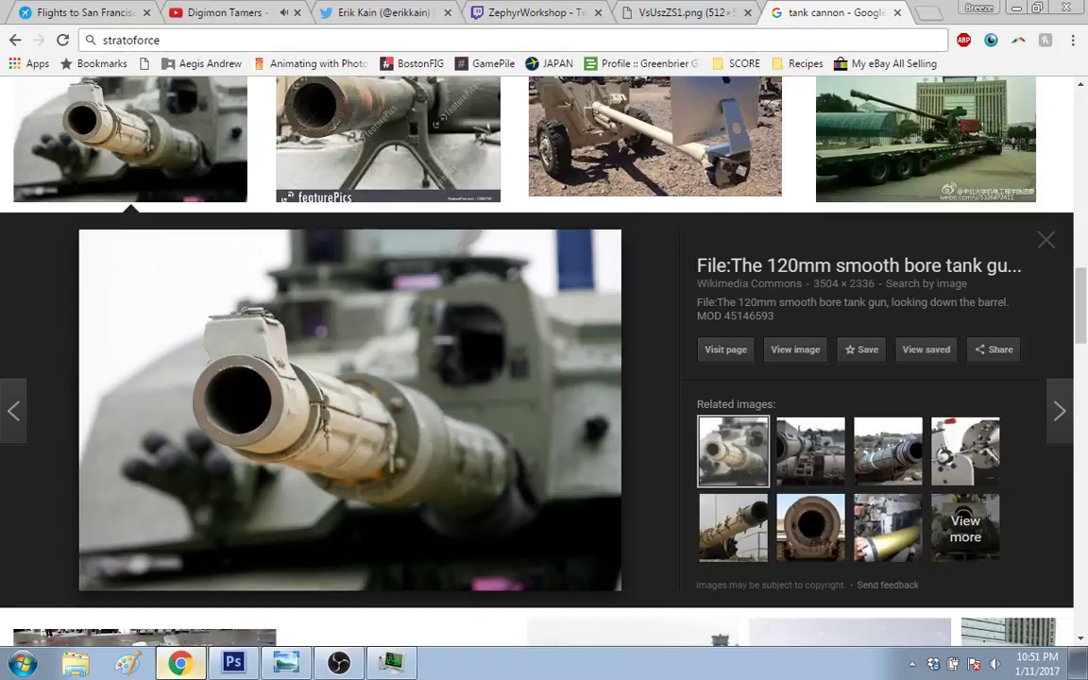
key("Return")
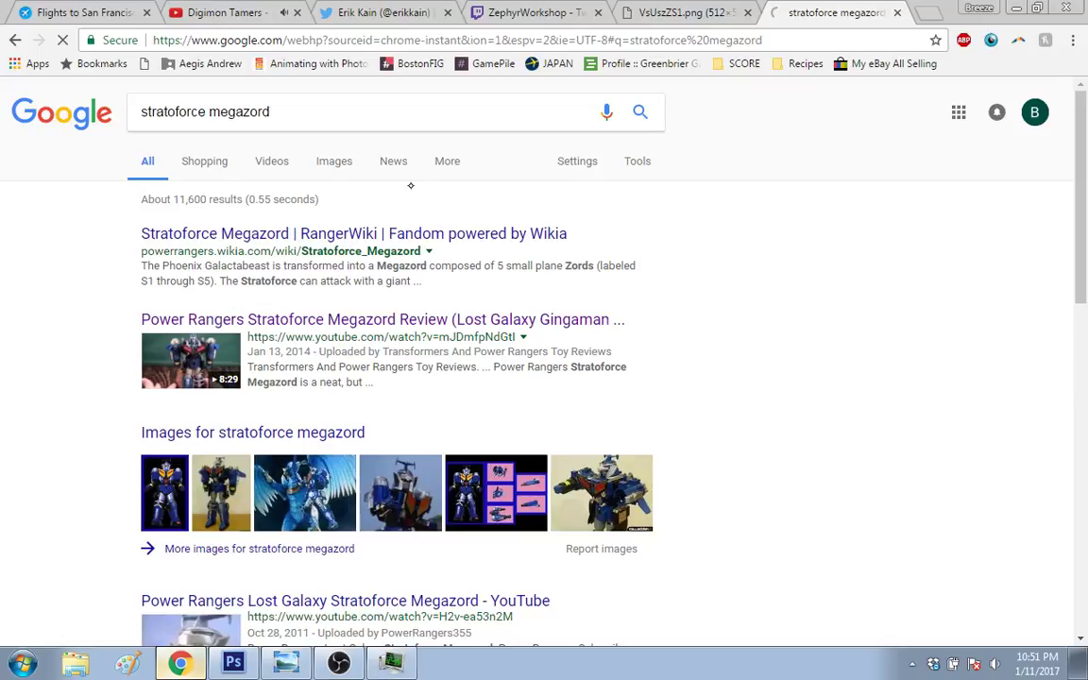
left_click(333, 160)
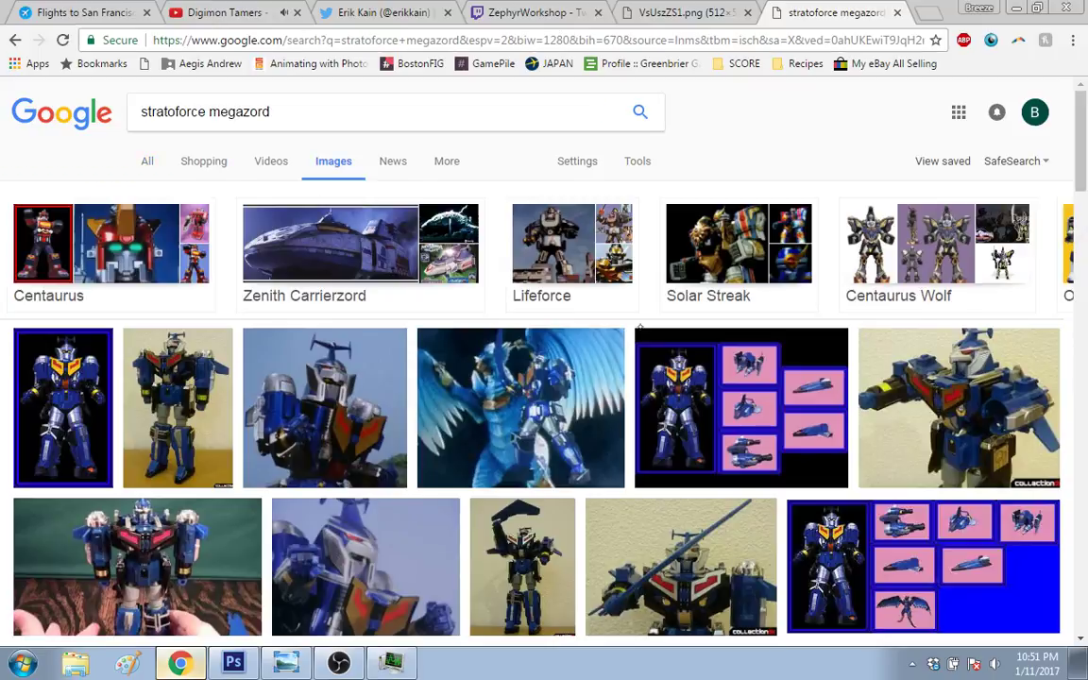
Step: Examine the Stratoforce Megazord pictures for the robot's form and its component vehicles, and return to Photoshop
left_click(68, 403)
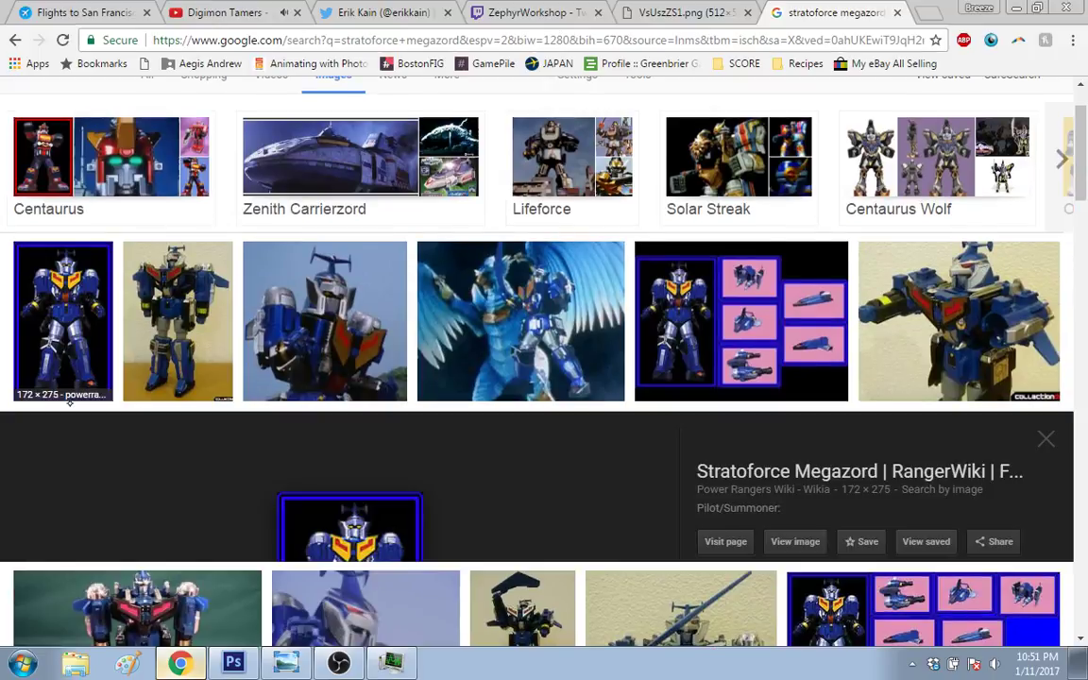
left_click(178, 321)
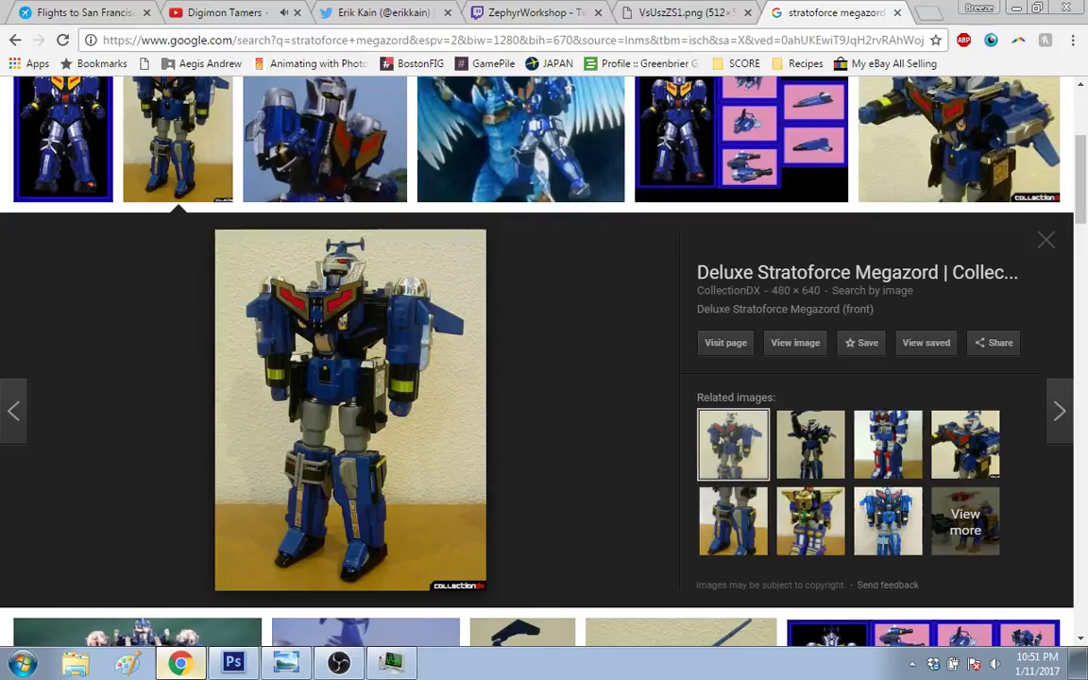
left_click(520, 141)
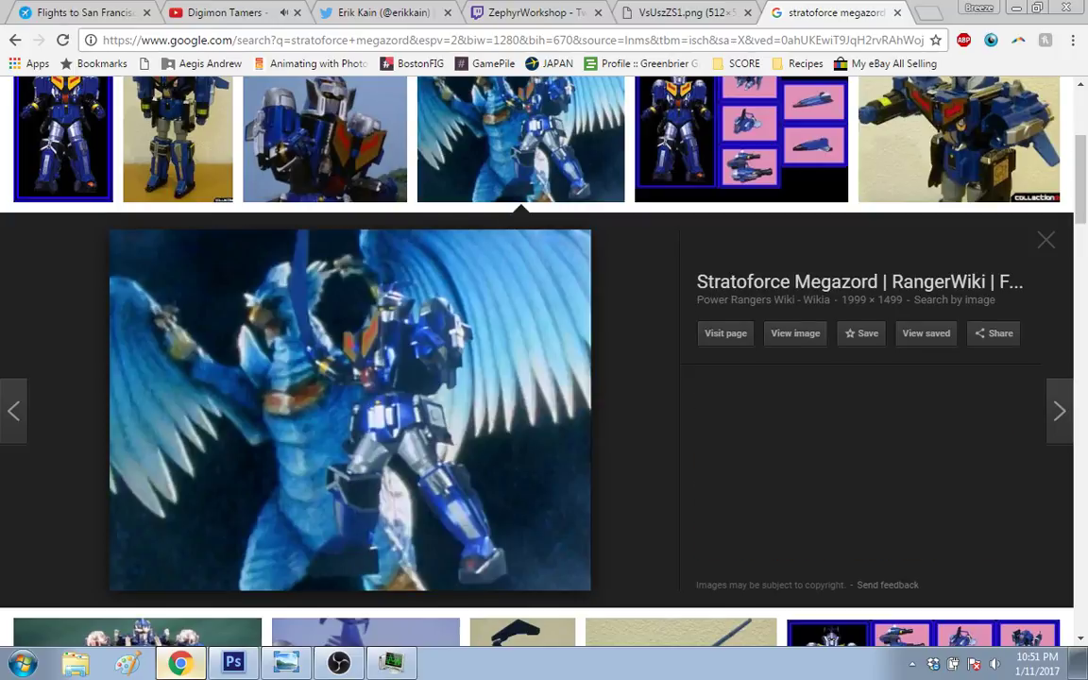
key("Right")
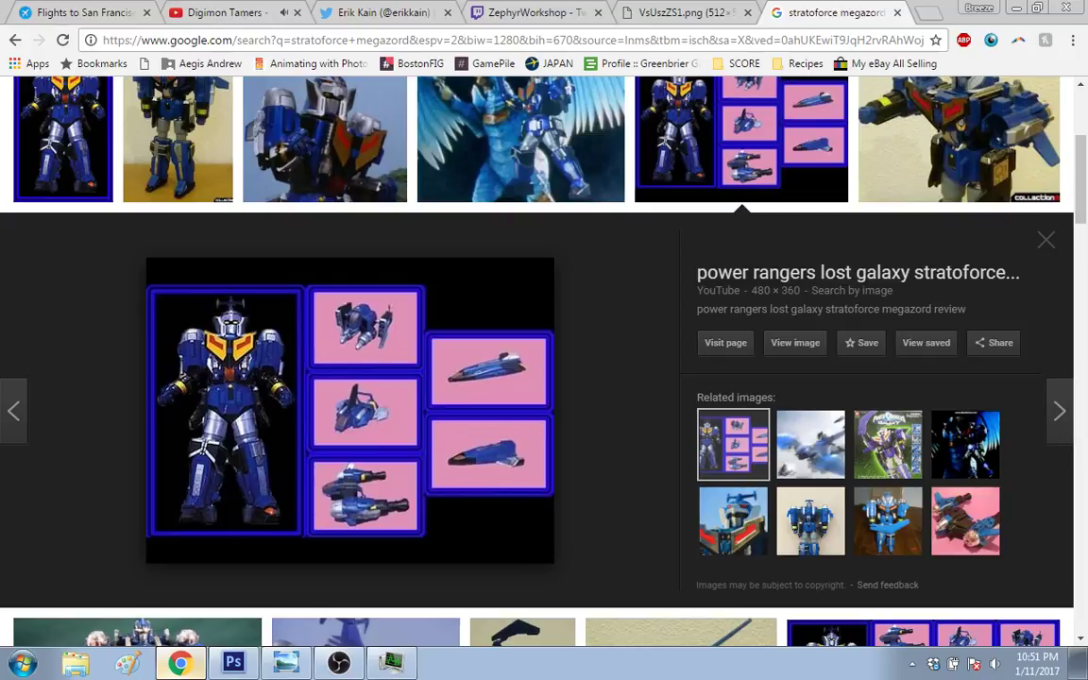
key("Right")
key("Right")
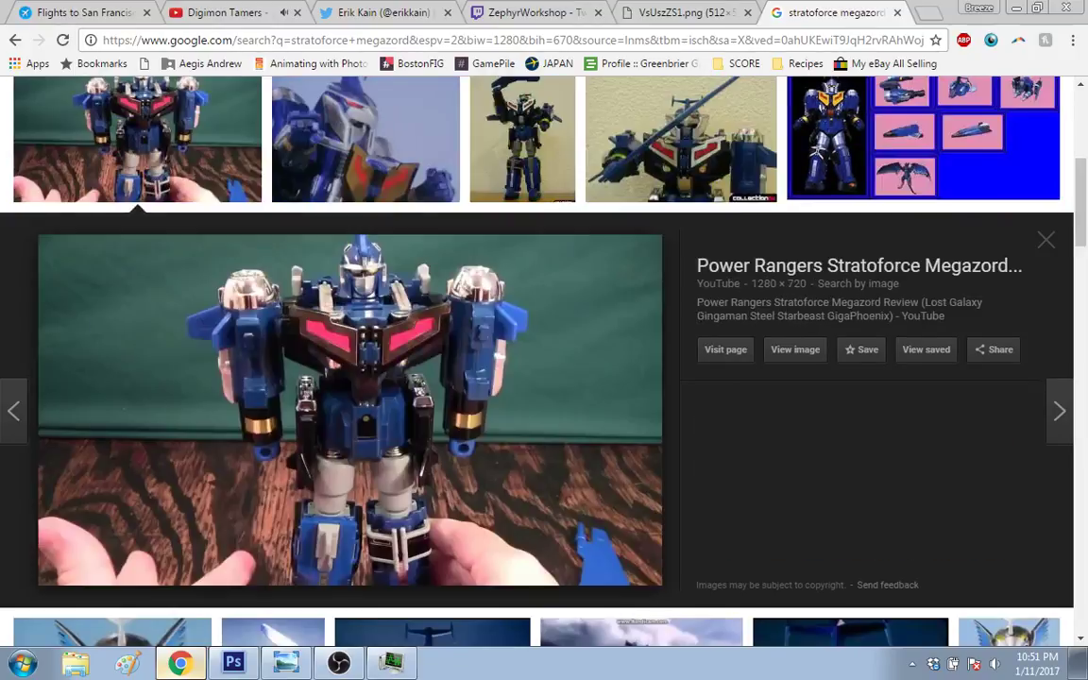
key("Right")
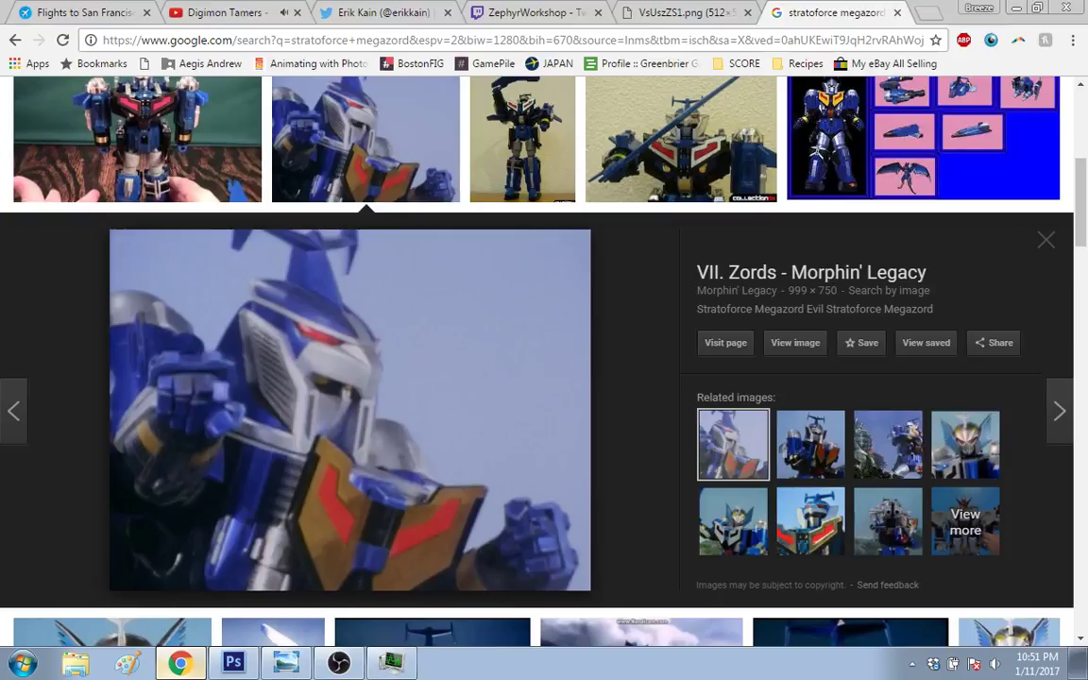
key("Right")
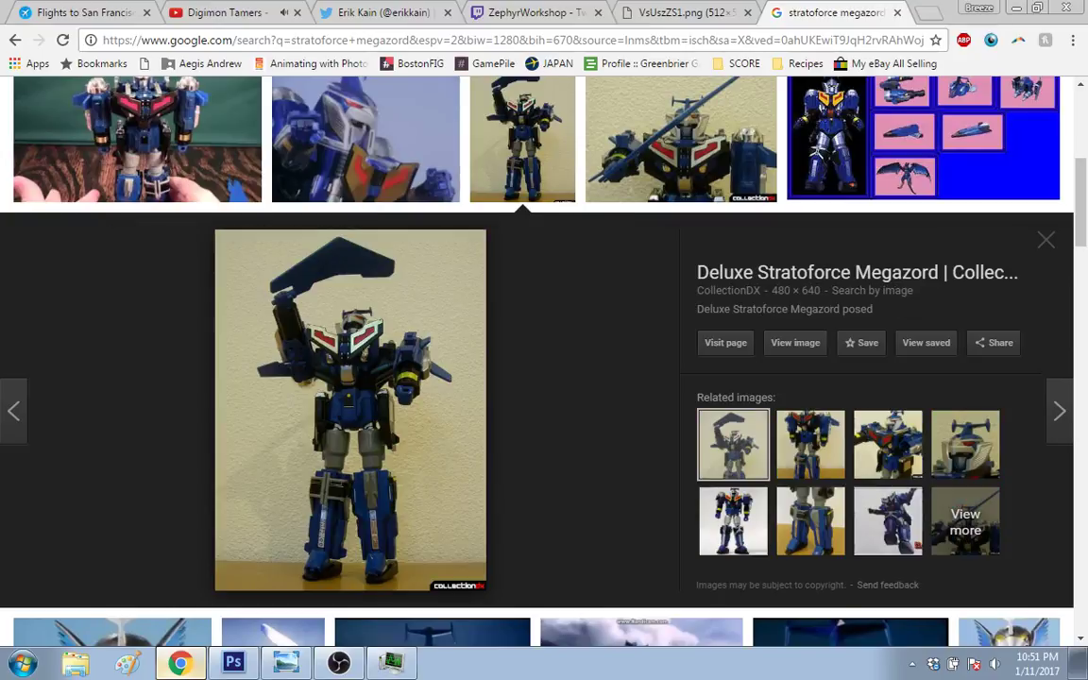
key("Right")
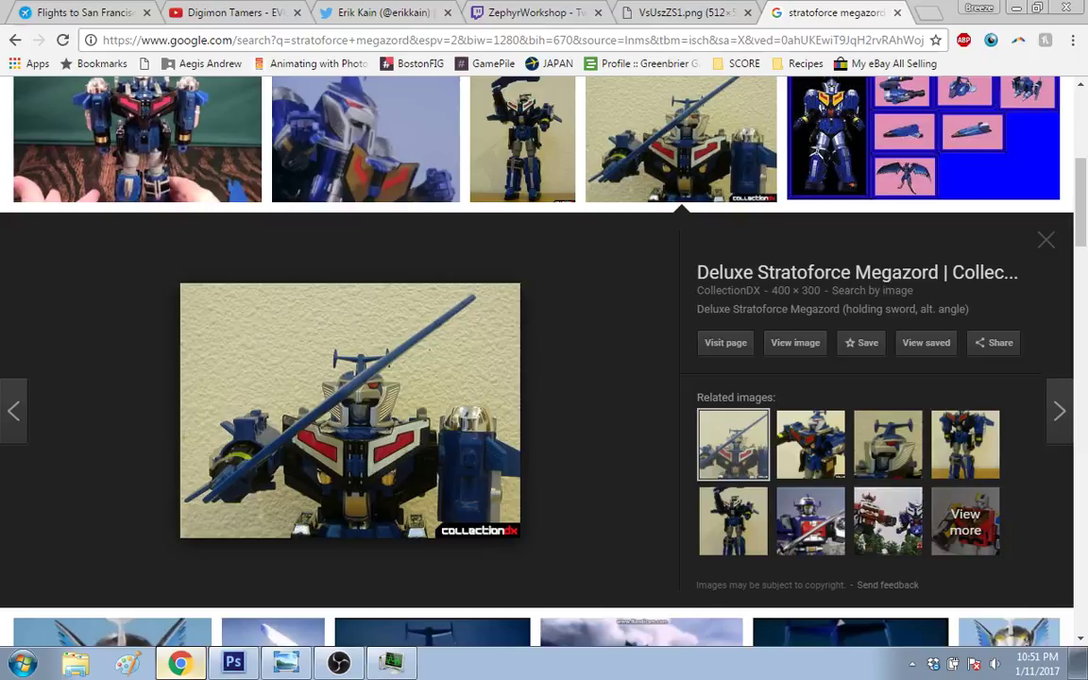
key("Left")
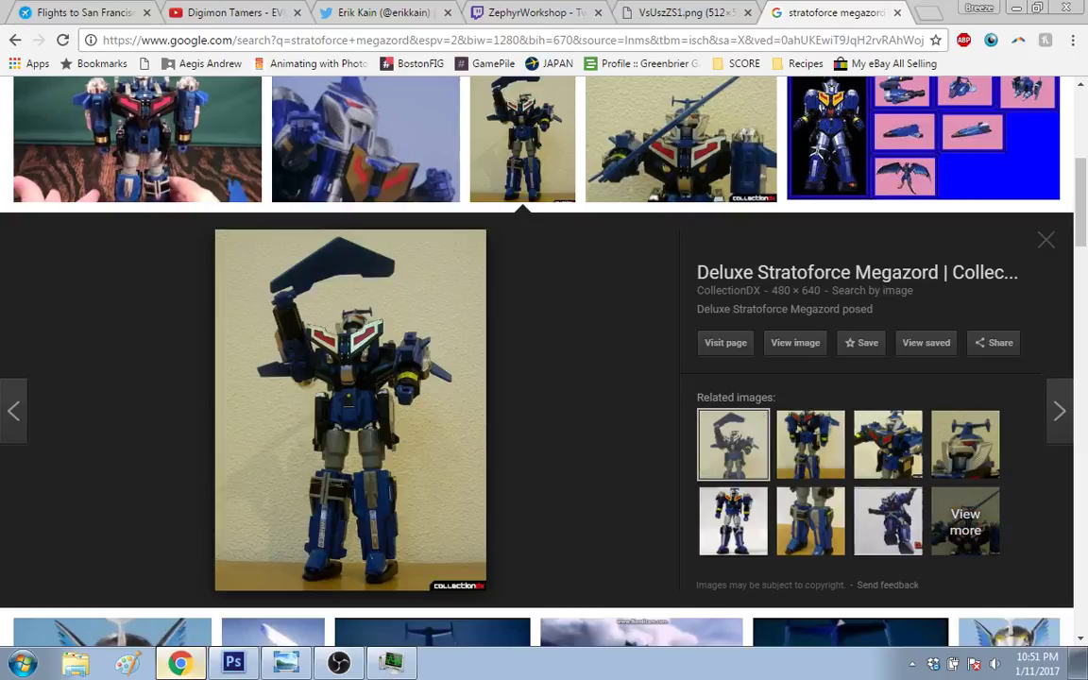
key("Left")
key("Left")
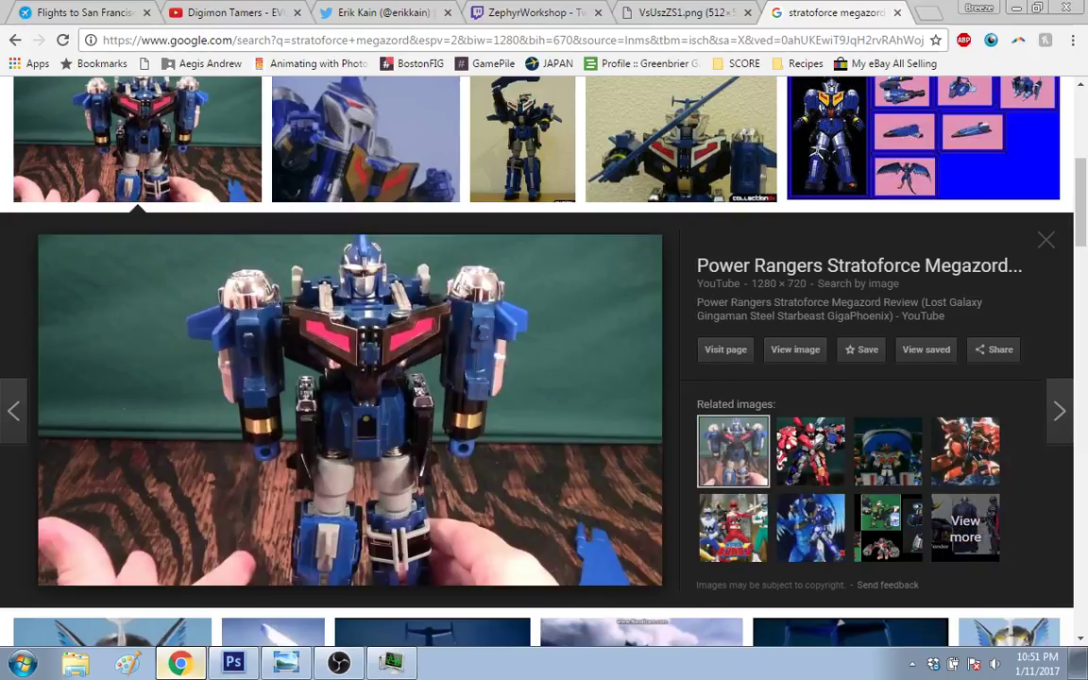
key("Left")
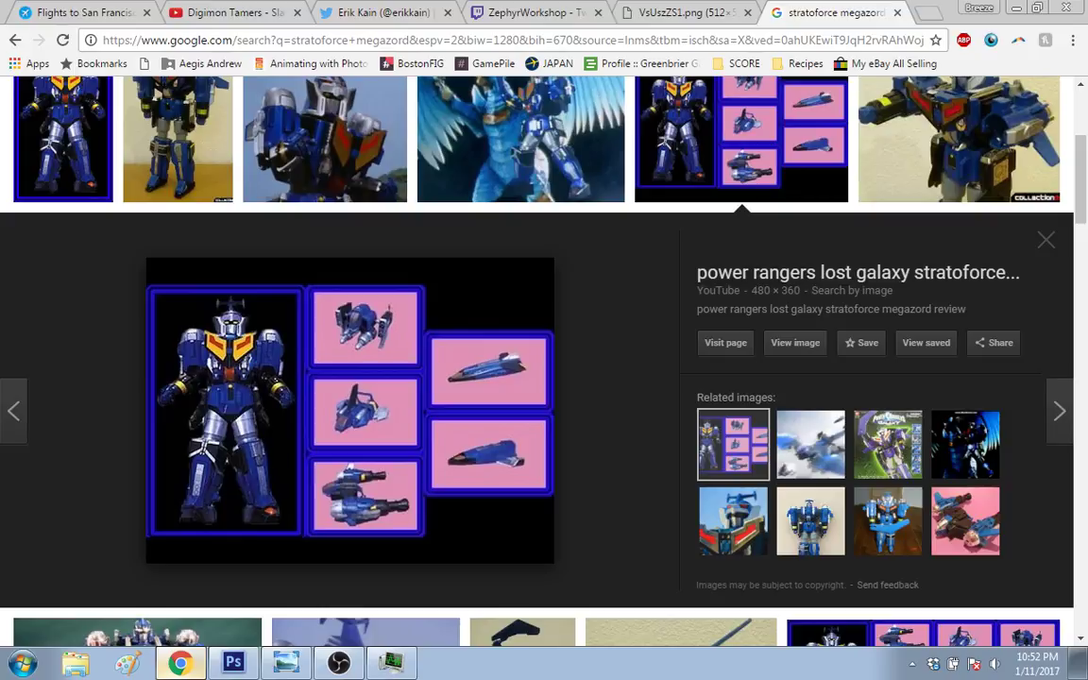
key("alt+Tab")
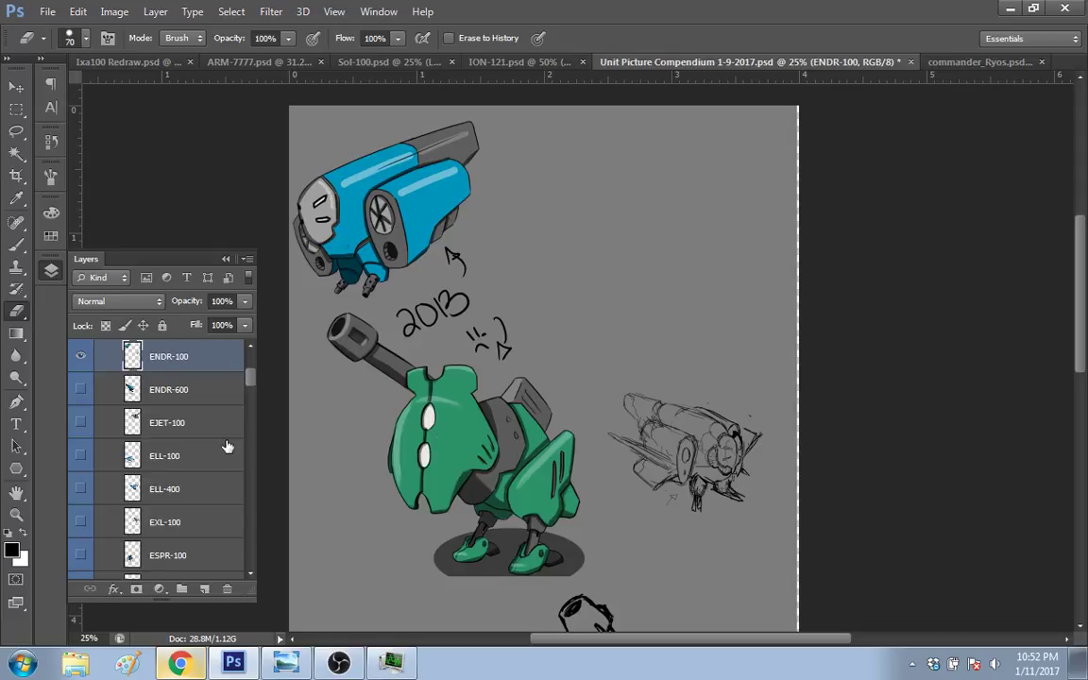
Step: Show the ENDR-600 layer's blue mech for comparison, hide it again and reselect the ENDR-100 layer
left_click(81, 389)
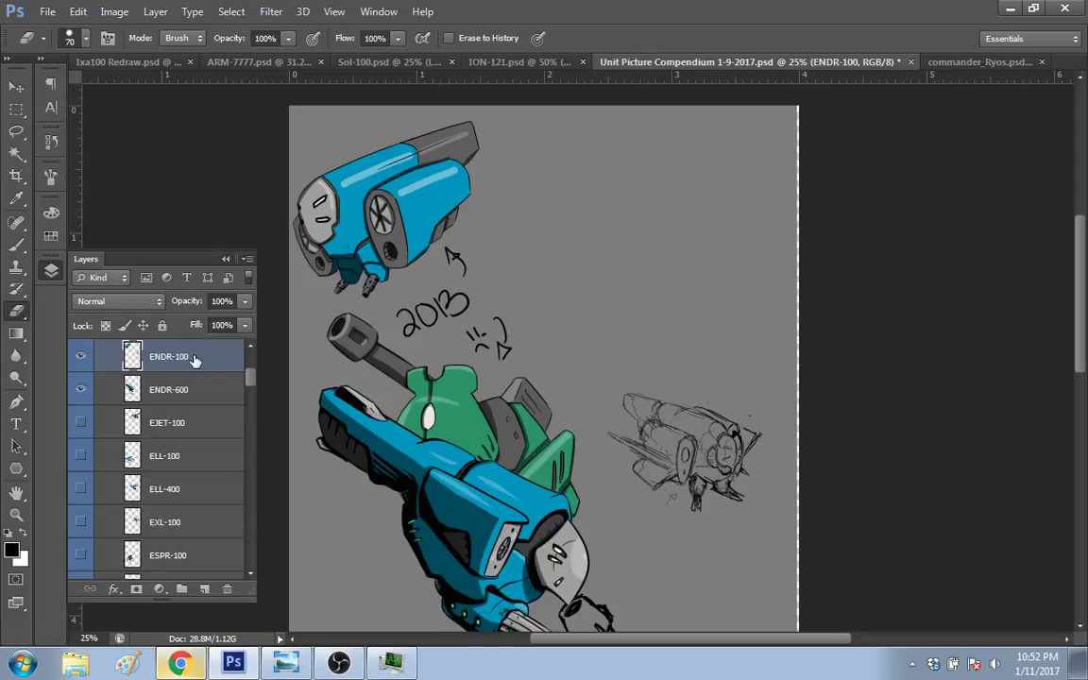
key("v")
left_click_drag(463, 491, 566, 492)
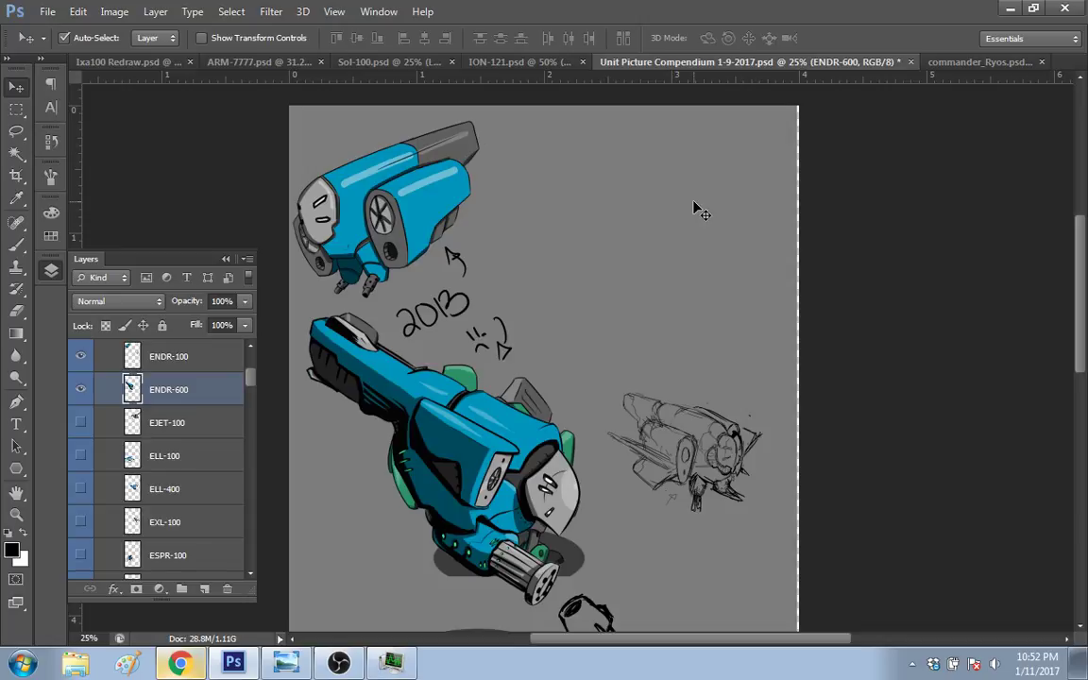
key("b")
key("bracketright")
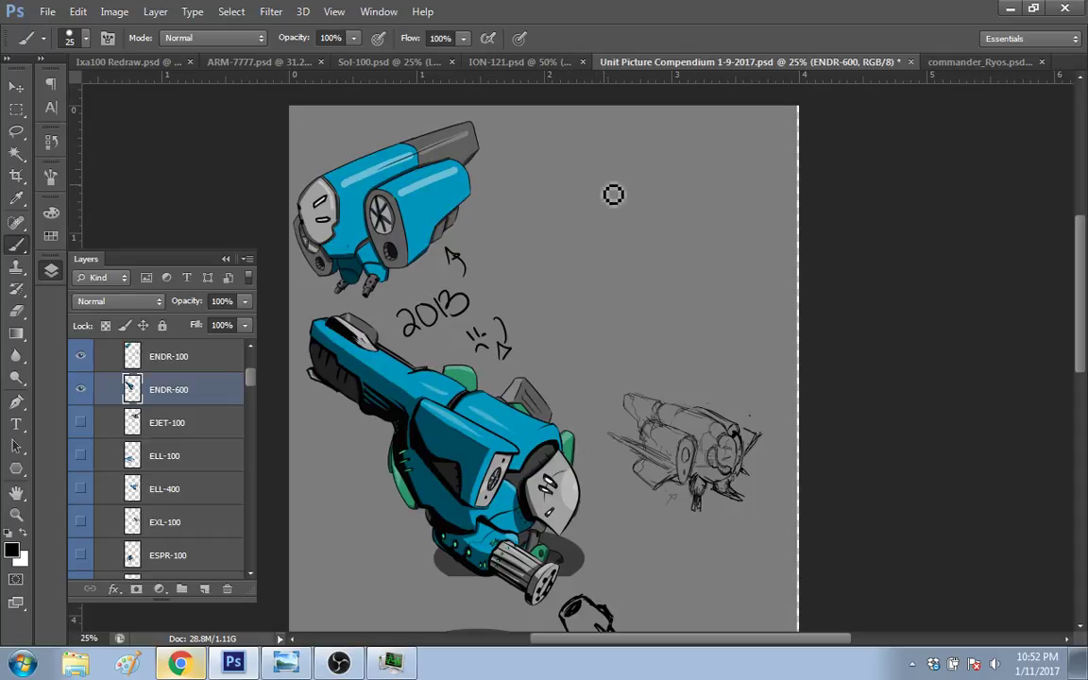
left_click_drag(544, 253, 566, 193)
key("ctrl+z")
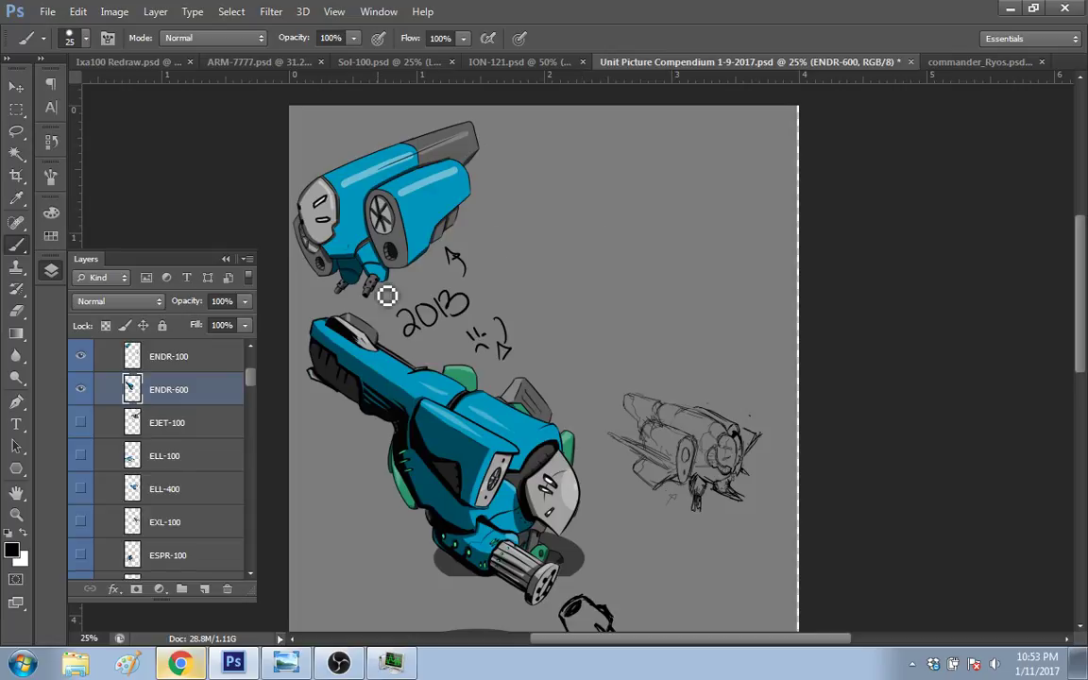
key("ctrl+comma")
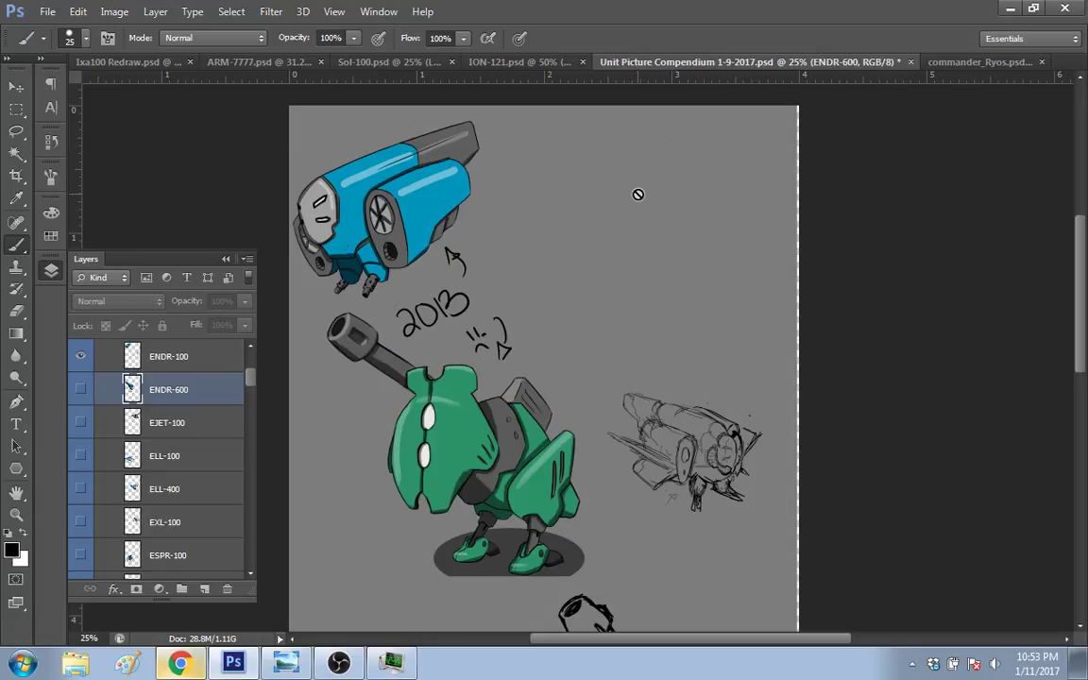
left_click(189, 357)
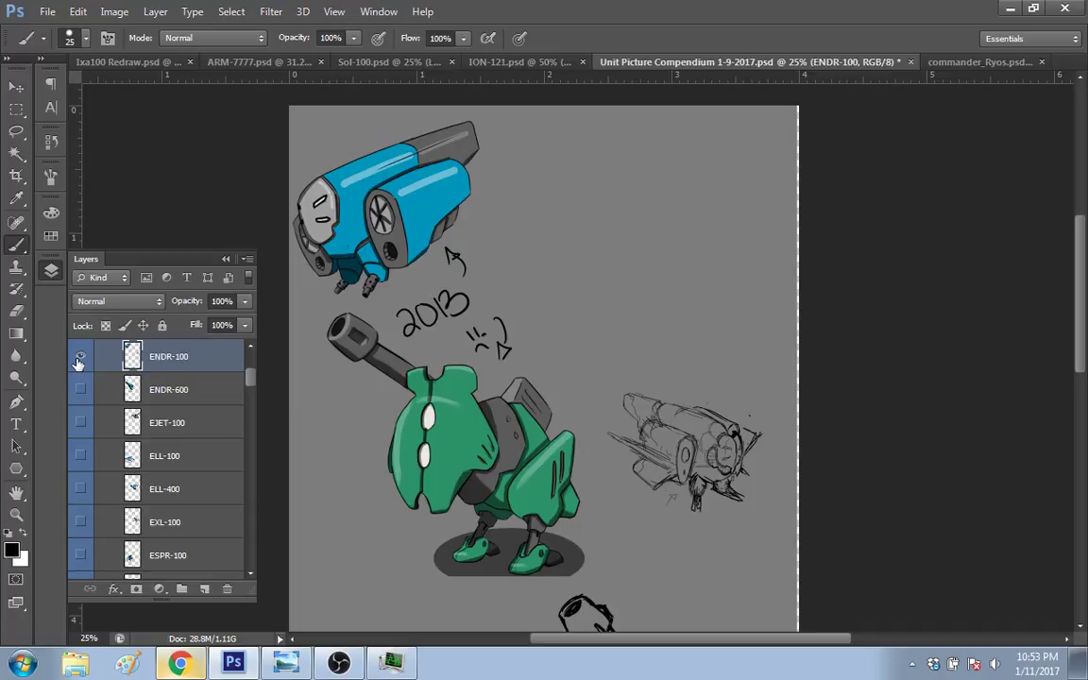
Step: Check the Stratoforce Megazord picture in Chrome, and sketch a new flyer's pointed head beside the blue 2013 flyer with a size 9 brush
key("alt+Tab")
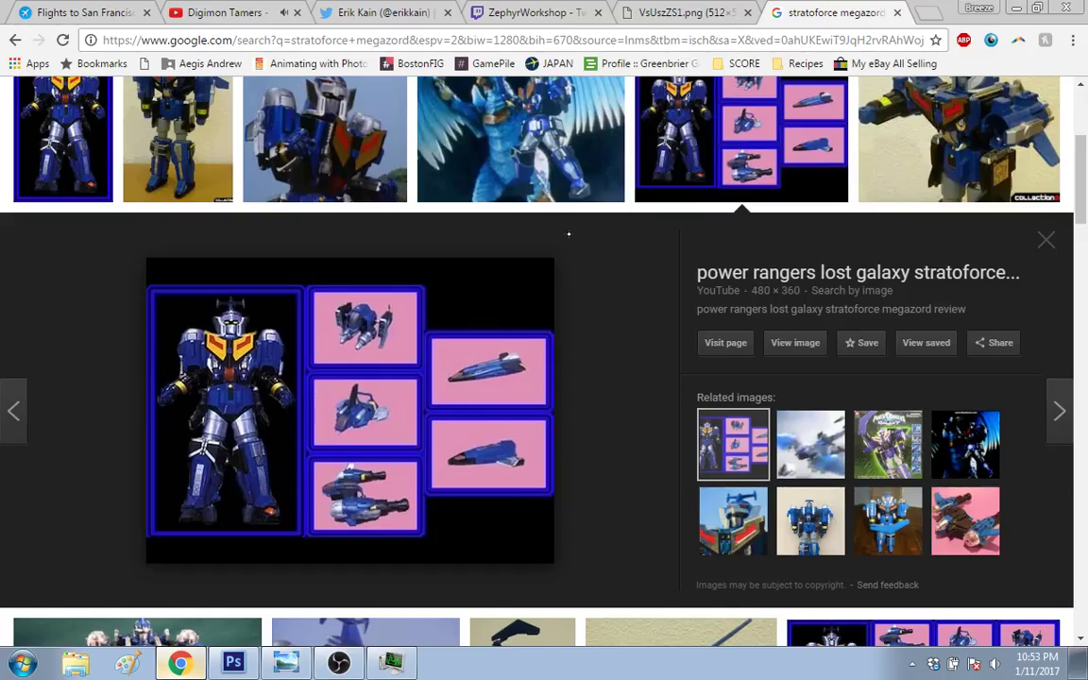
key("alt+Tab")
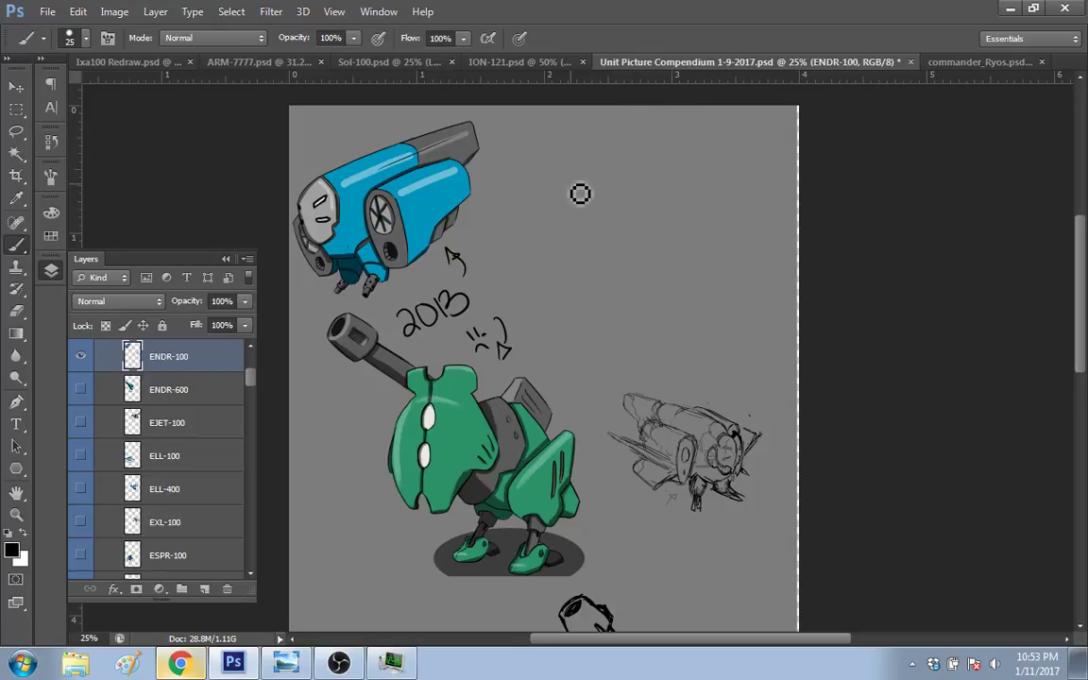
left_click_drag(568, 226, 594, 188)
key("ctrl+z")
key("bracketleft")
key("bracketleft")
key("bracketleft")
key("bracketleft")
key("bracketleft")
key("bracketright")
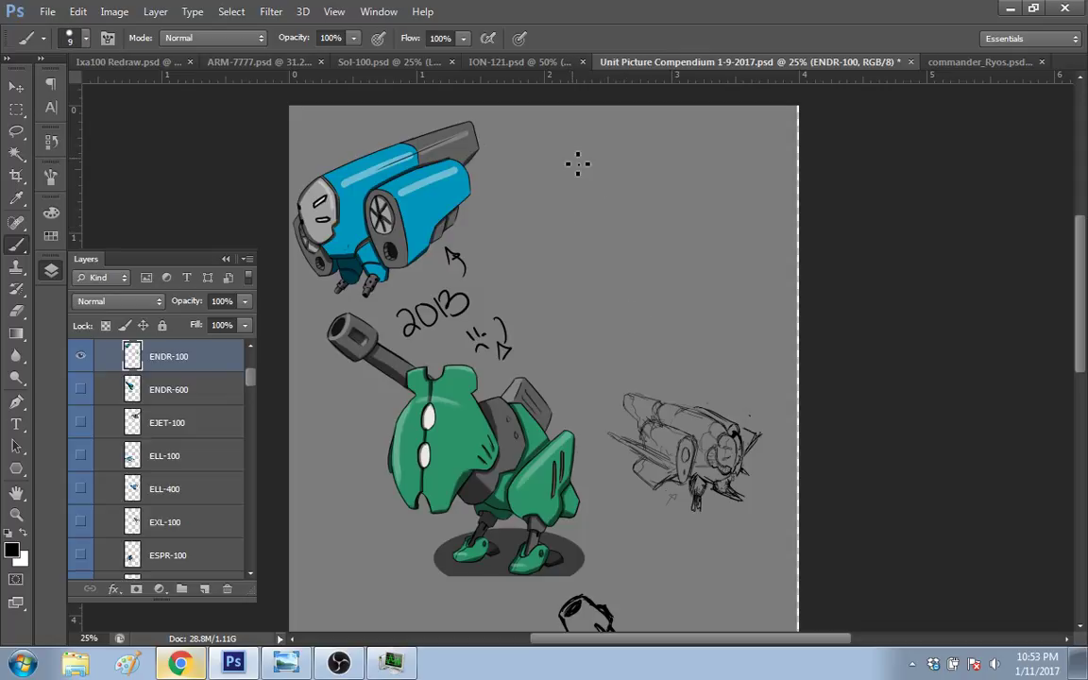
mouse_move(567, 229)
left_mouse_down()
mouse_move(574, 195)
mouse_move(597, 243)
mouse_move(590, 250)
mouse_move(567, 232)
left_mouse_up()
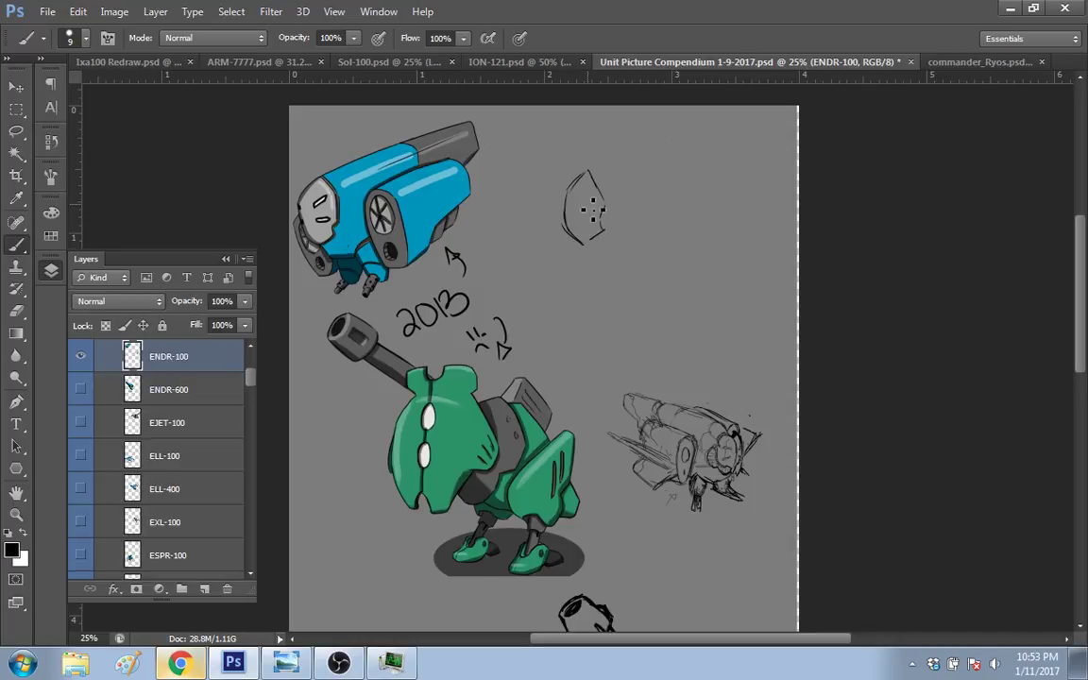
left_click_drag(603, 181, 605, 225)
mouse_move(579, 203)
left_mouse_down()
mouse_move(589, 200)
mouse_move(586, 233)
left_mouse_up()
Step: Sketch the new flyer's rounded body and its near-side engine pod with an oval intake
mouse_move(610, 177)
left_mouse_down()
mouse_move(598, 234)
mouse_move(693, 207)
mouse_move(599, 179)
mouse_move(651, 156)
mouse_move(680, 170)
mouse_move(692, 210)
mouse_move(658, 225)
mouse_move(663, 241)
mouse_move(661, 190)
mouse_move(707, 177)
left_mouse_up()
left_click_drag(658, 250, 698, 247)
left_click_drag(690, 182, 658, 241)
left_click_drag(643, 196, 641, 227)
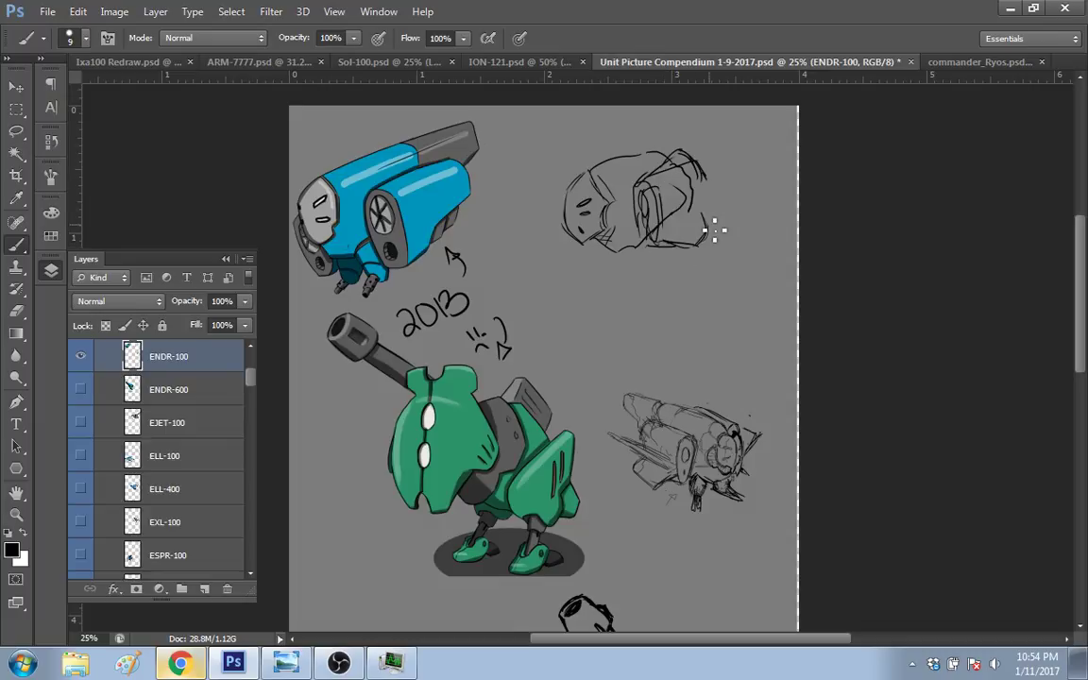
left_click_drag(707, 207, 713, 233)
left_click_drag(701, 180, 675, 198)
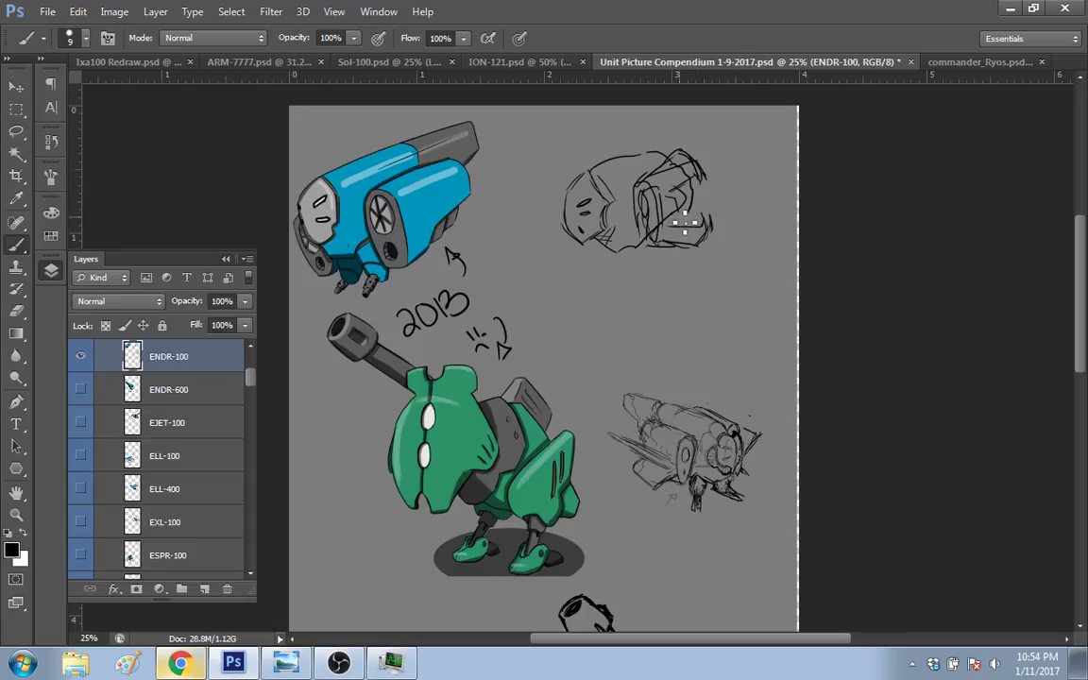
Step: Extend the near engine pod rearwards with a long angled section, and outline the far-side pod above the head
left_click_drag(680, 180, 747, 159)
mouse_move(672, 190)
left_mouse_down()
mouse_move(752, 160)
mouse_move(757, 180)
left_mouse_up()
mouse_move(682, 152)
left_mouse_down()
mouse_move(765, 139)
mouse_move(772, 180)
left_mouse_up()
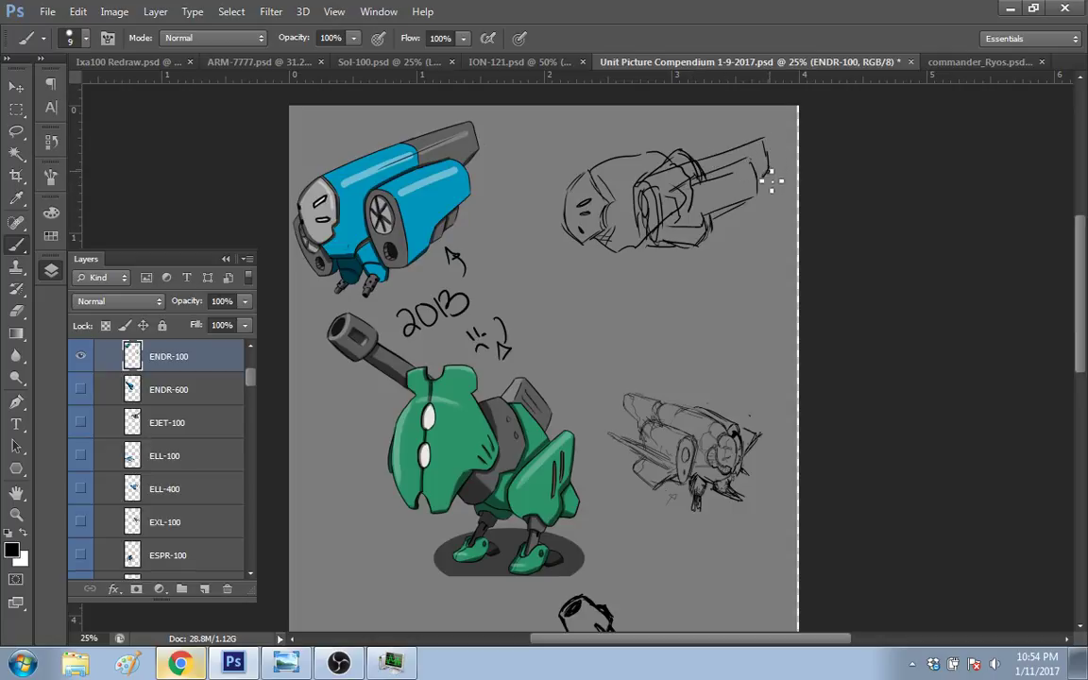
mouse_move(591, 158)
left_mouse_down()
mouse_move(631, 132)
mouse_move(641, 143)
left_mouse_up()
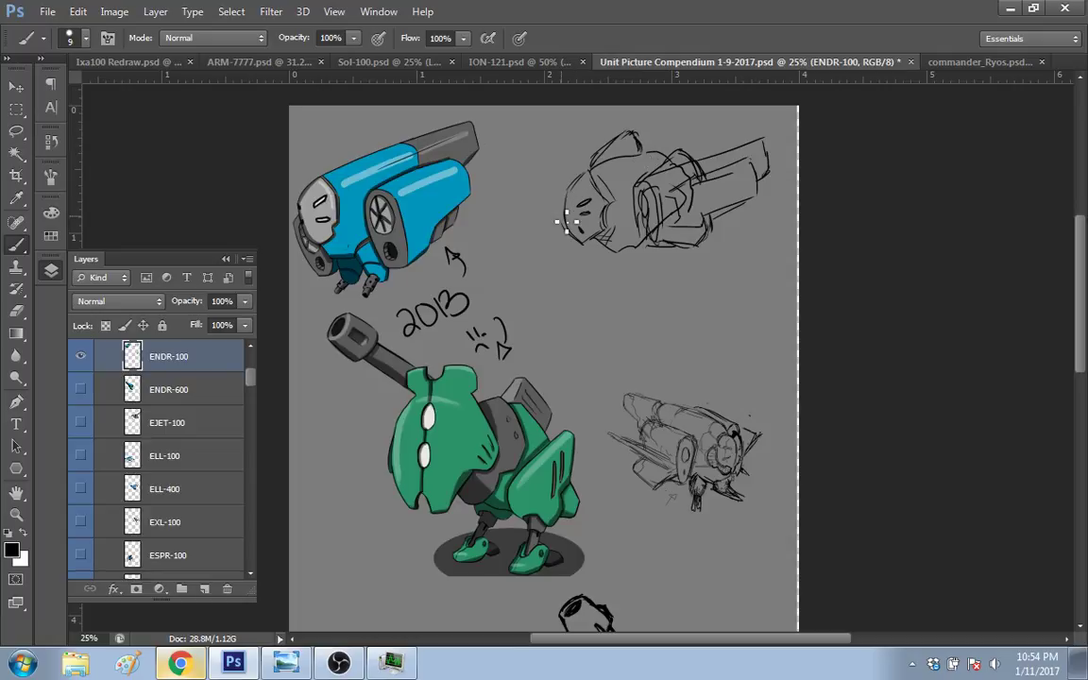
left_click_drag(564, 206, 566, 227)
Step: Sketch the far pod's rear end and the body's long tail, and add twin guns beneath the body
mouse_move(644, 140)
left_mouse_down()
mouse_move(690, 148)
mouse_move(668, 164)
mouse_move(773, 115)
left_mouse_up()
key("ctrl+z")
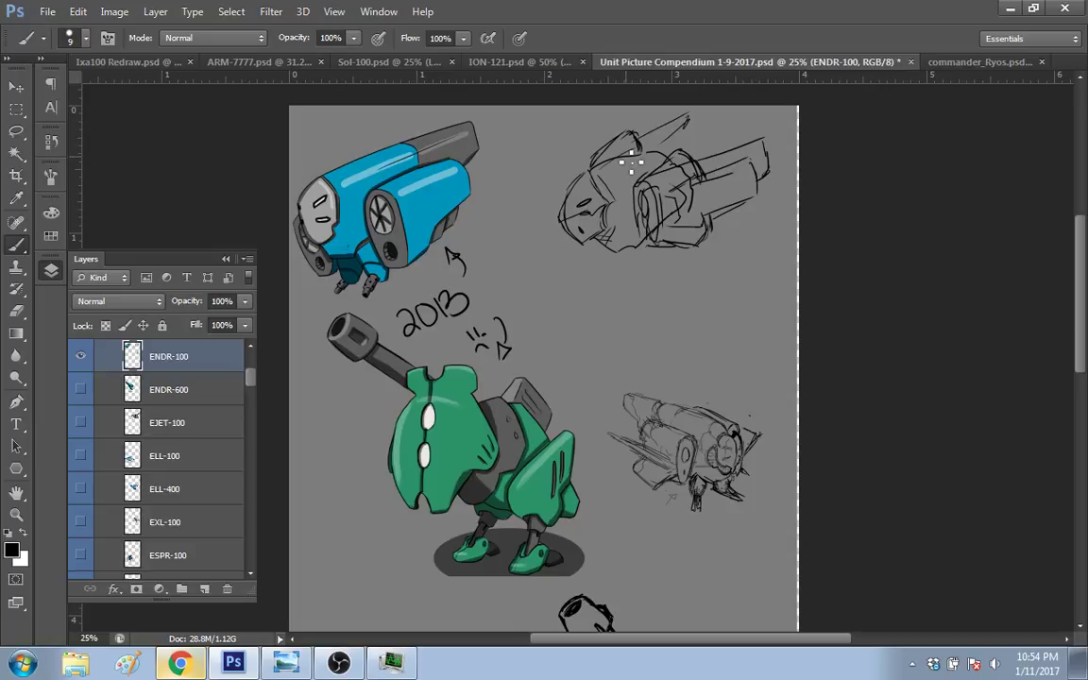
left_click_drag(656, 149, 772, 116)
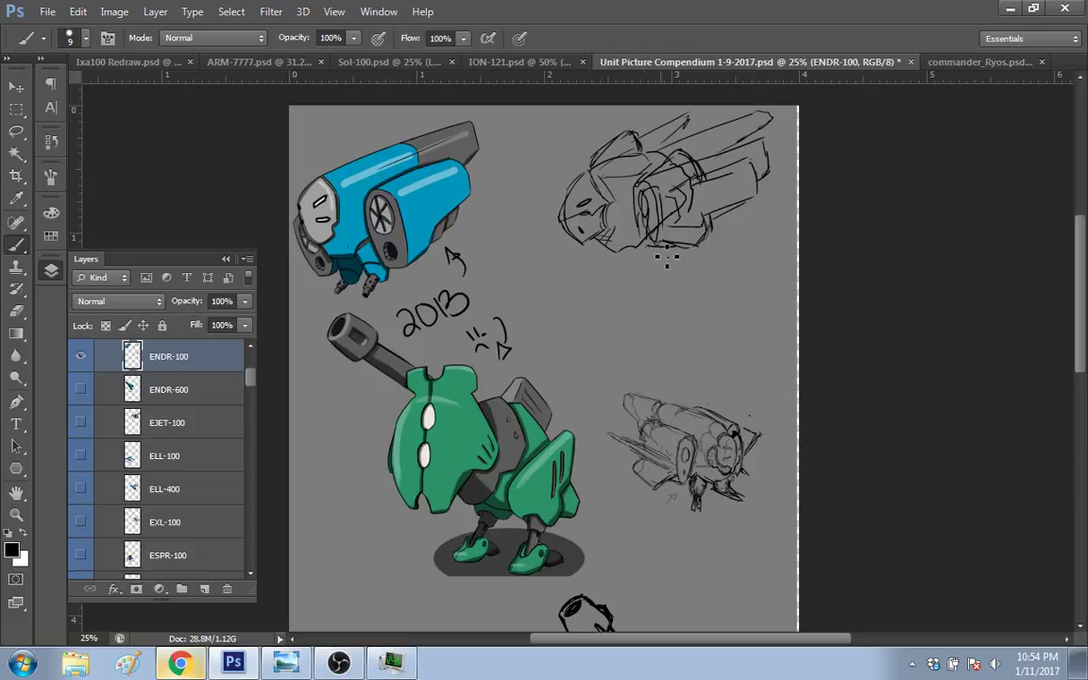
left_click_drag(609, 276, 625, 269)
mouse_move(563, 248)
left_mouse_down()
mouse_move(595, 269)
mouse_move(671, 260)
left_mouse_up()
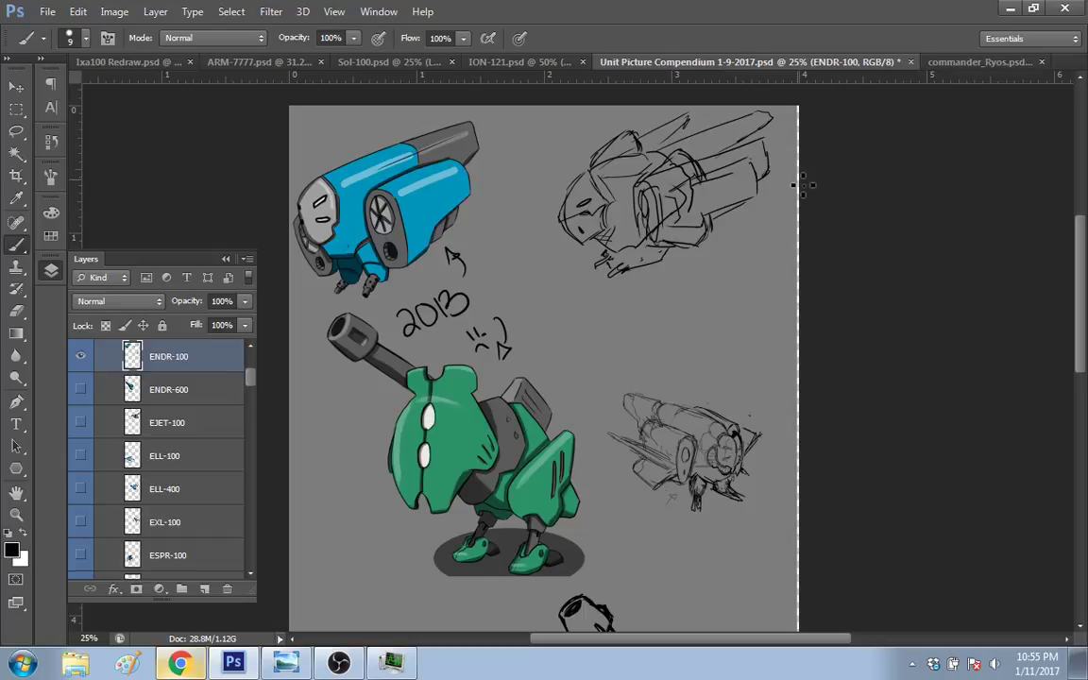
Step: Erase the overlapping lines inside the near engine pod and redraw its oval intake with heavier strokes
key("e")
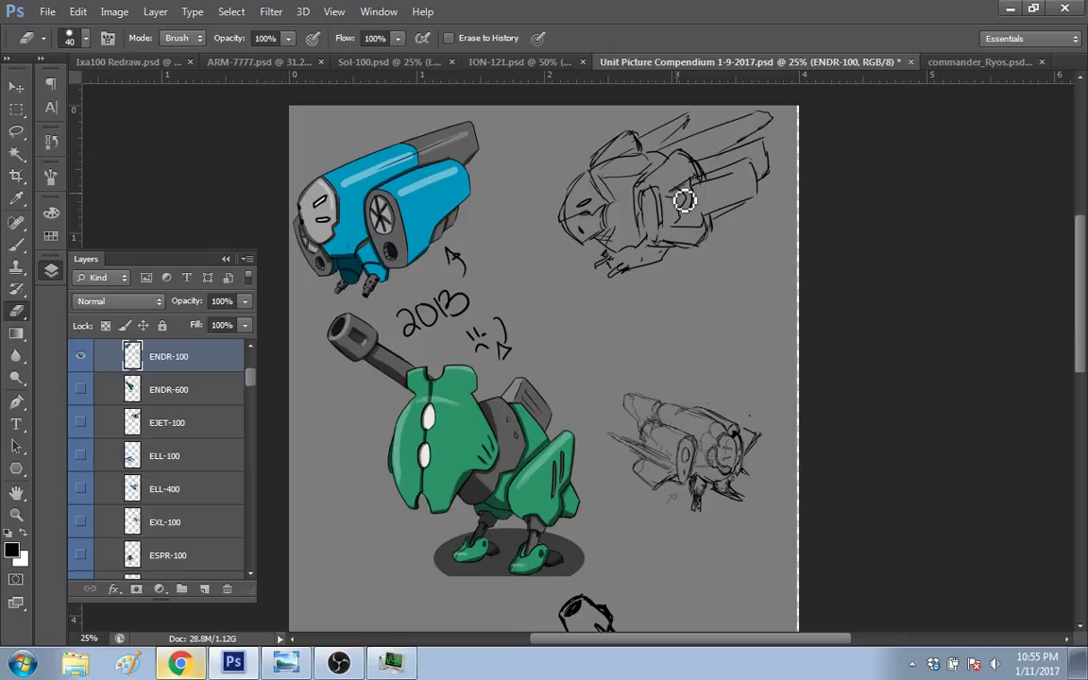
key("b")
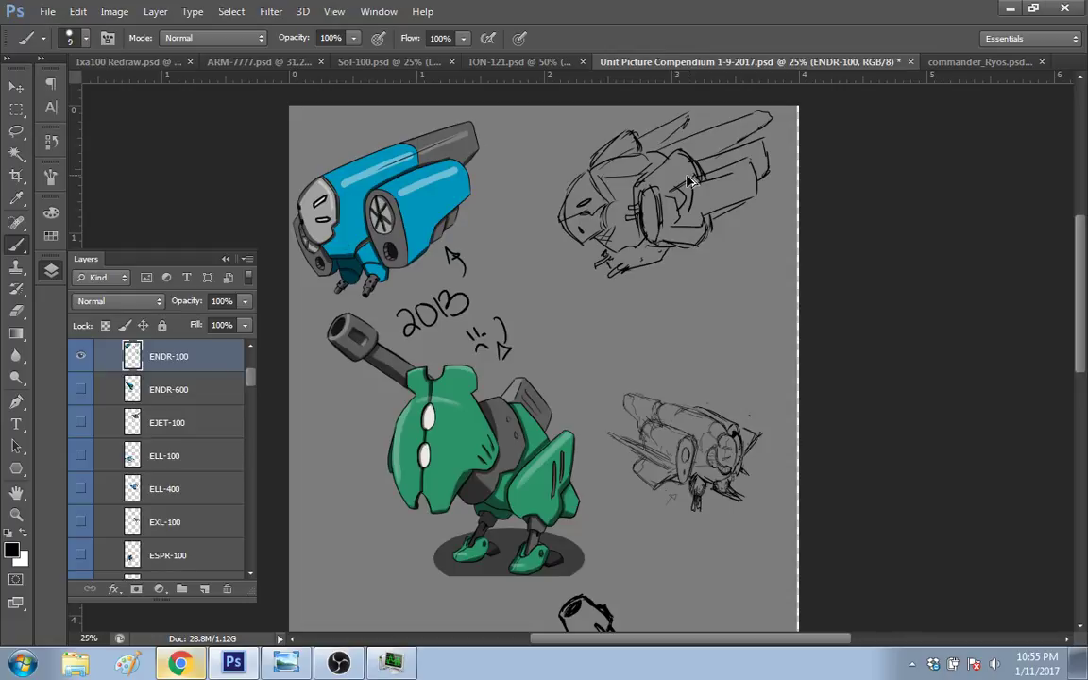
left_click_drag(646, 189, 652, 241)
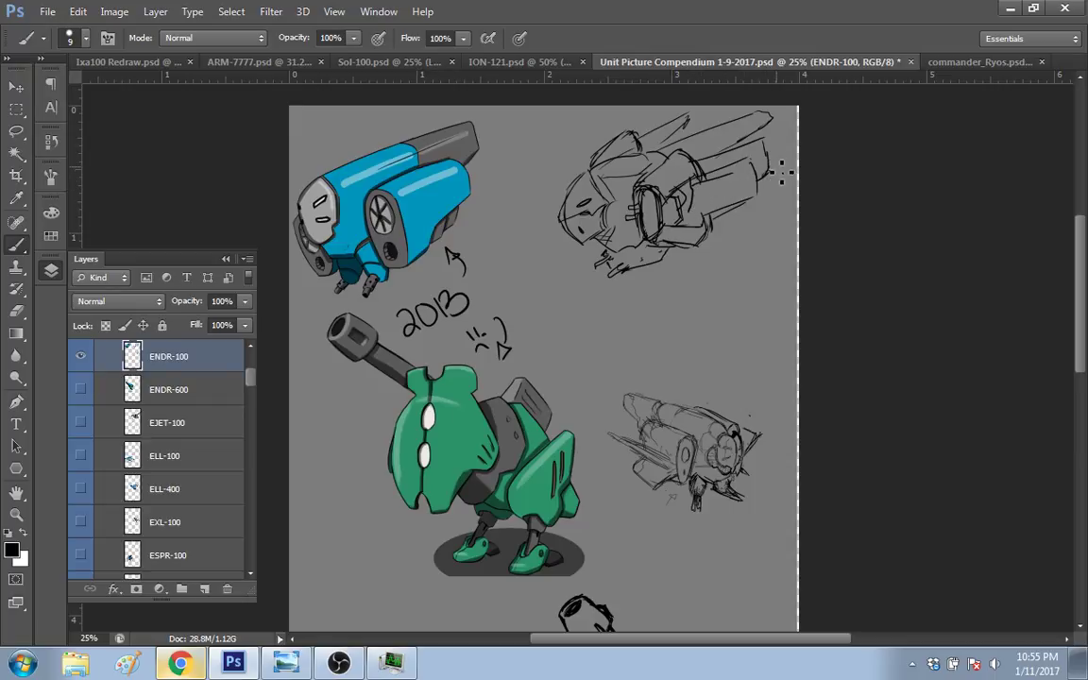
Step: Clean up the near engine's rear section by erasing stray inner lines, and strengthen its panel, outer edges and the tail tip
key("e")
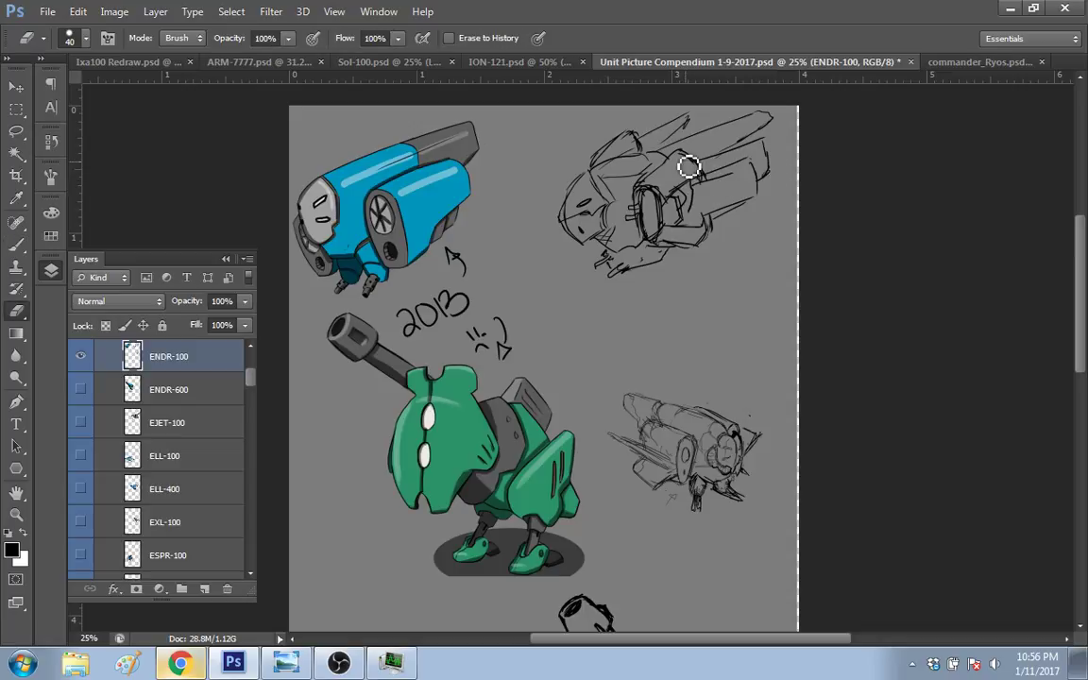
left_click_drag(702, 181, 750, 207)
key("b")
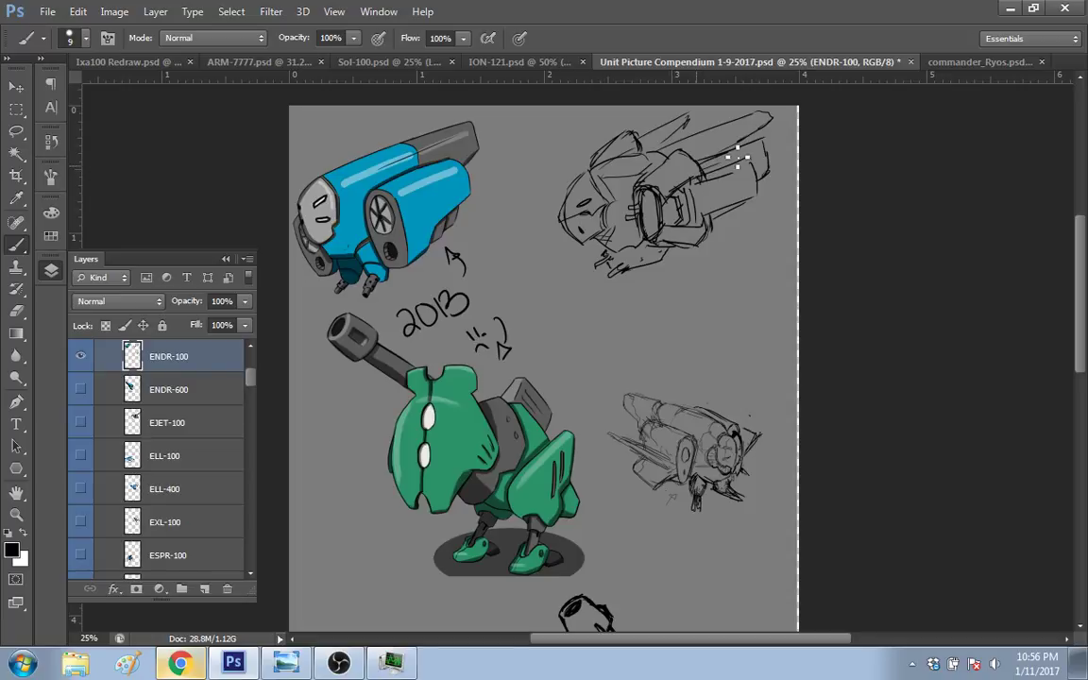
key("e")
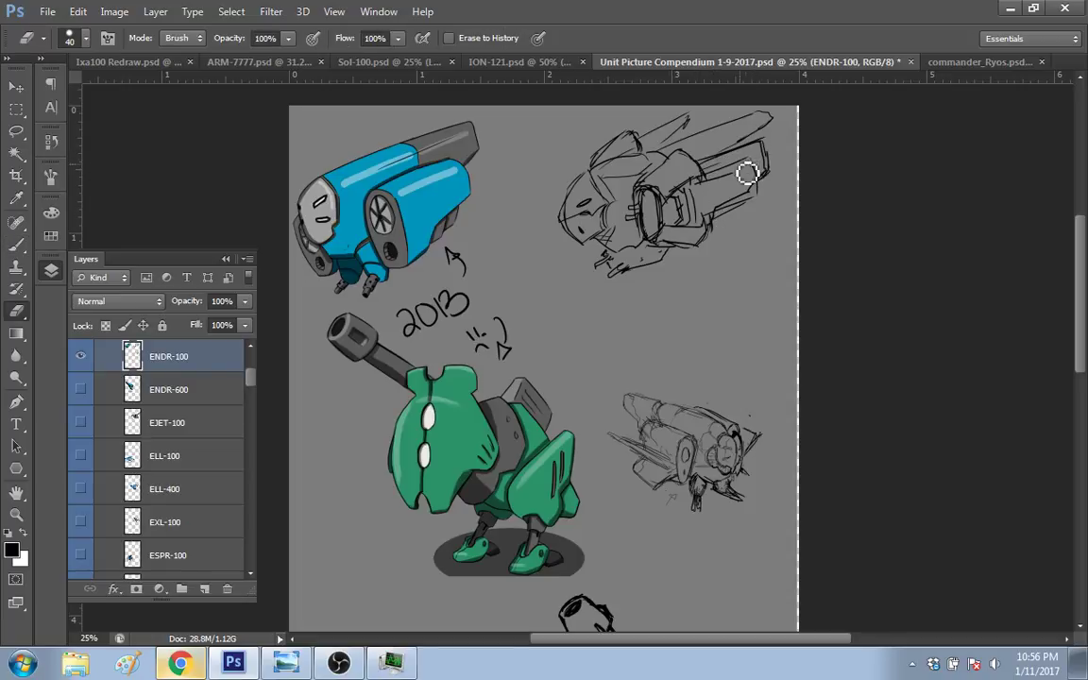
mouse_move(754, 170)
left_mouse_down()
mouse_move(700, 194)
mouse_move(753, 186)
mouse_move(726, 186)
left_mouse_up()
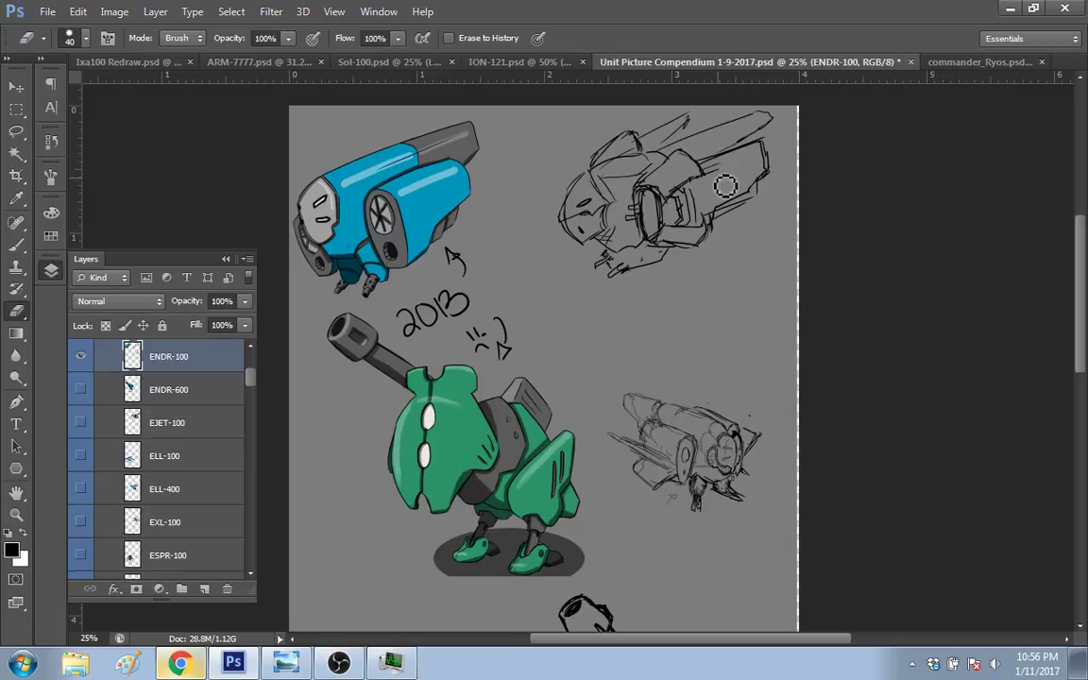
key("b")
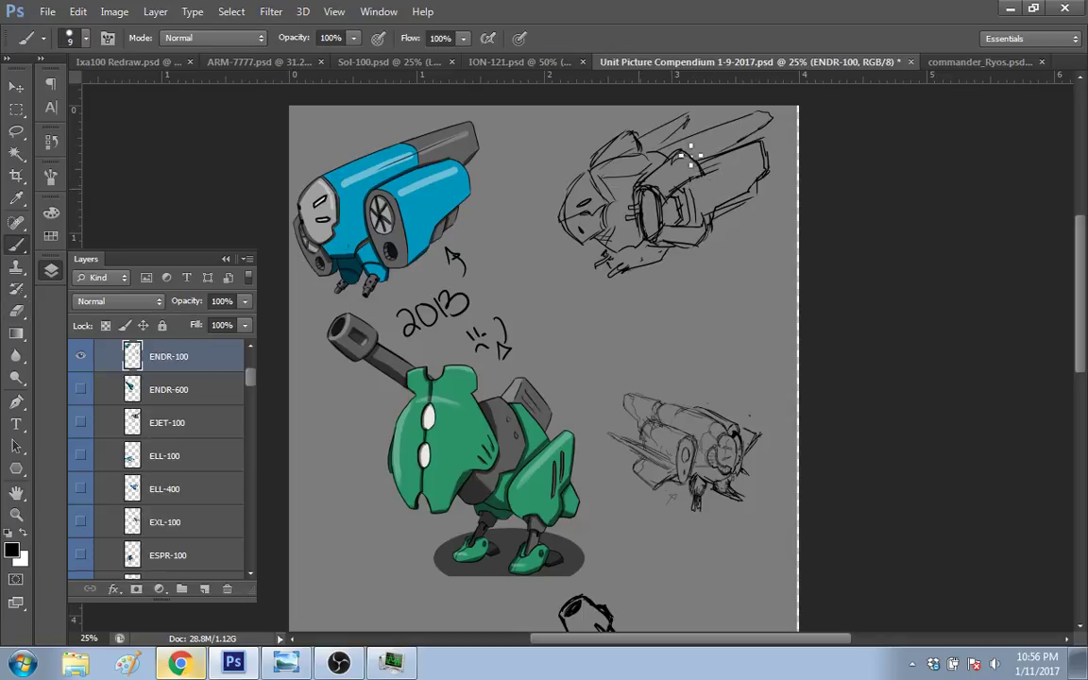
mouse_move(645, 194)
left_mouse_down()
mouse_move(654, 237)
mouse_move(679, 191)
left_mouse_up()
mouse_move(762, 164)
left_mouse_down()
mouse_move(678, 130)
mouse_move(696, 123)
mouse_move(658, 160)
mouse_move(751, 117)
mouse_move(673, 147)
mouse_move(774, 133)
left_mouse_up()
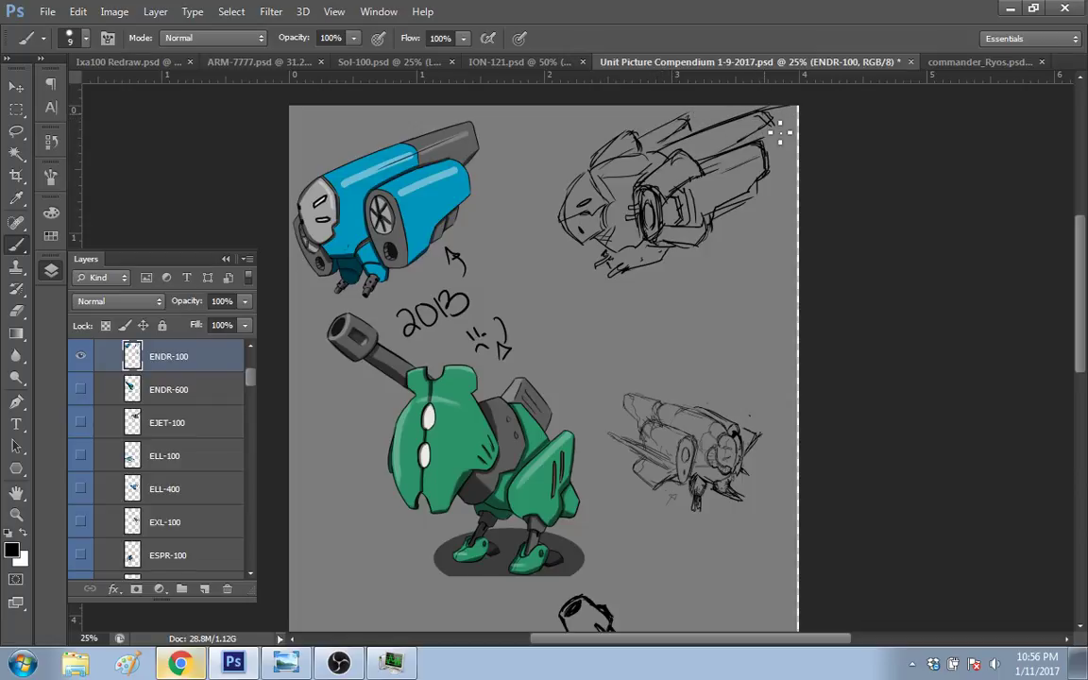
Step: Build up the guns under the body, and clean up the neck lines between the head and engine intake
mouse_move(599, 269)
left_mouse_down()
mouse_move(630, 274)
mouse_move(590, 274)
mouse_move(671, 274)
left_mouse_up()
left_click_drag(601, 225, 612, 241)
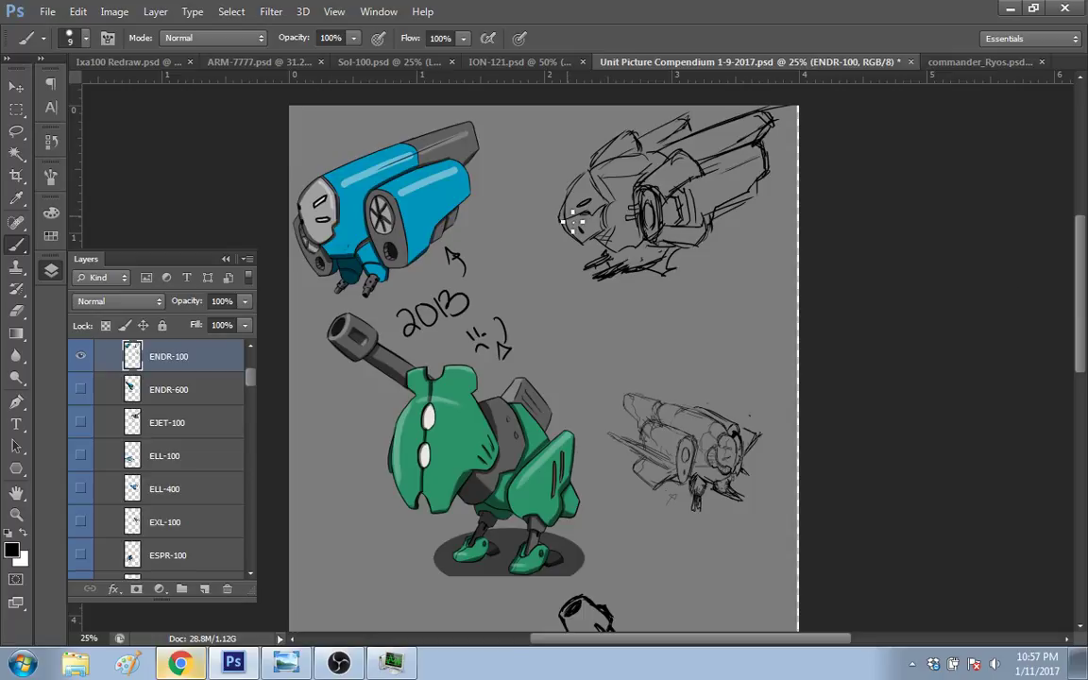
key("e")
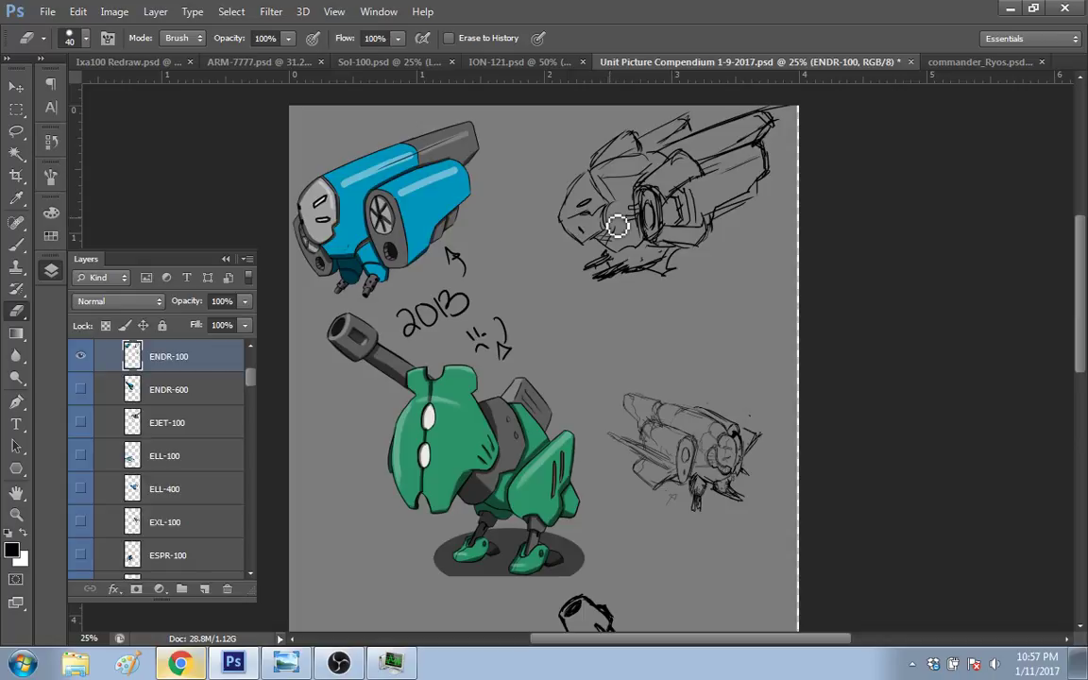
key("b")
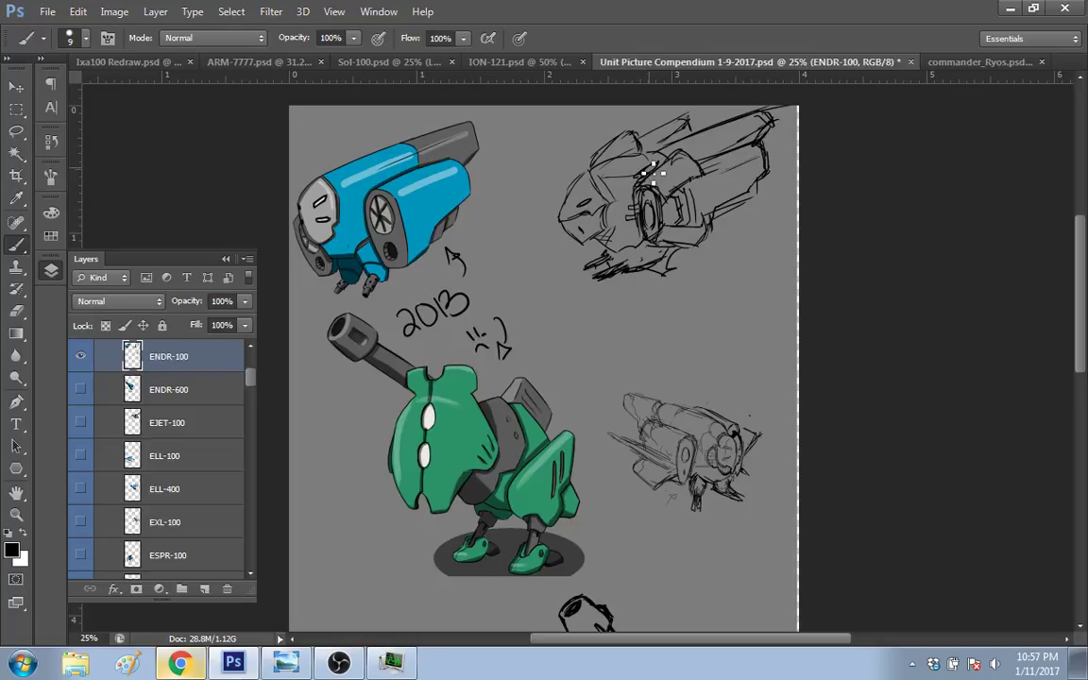
Step: Switch to Chrome to read the Twitch stream's chat, and return to Photoshop
key("alt+Tab")
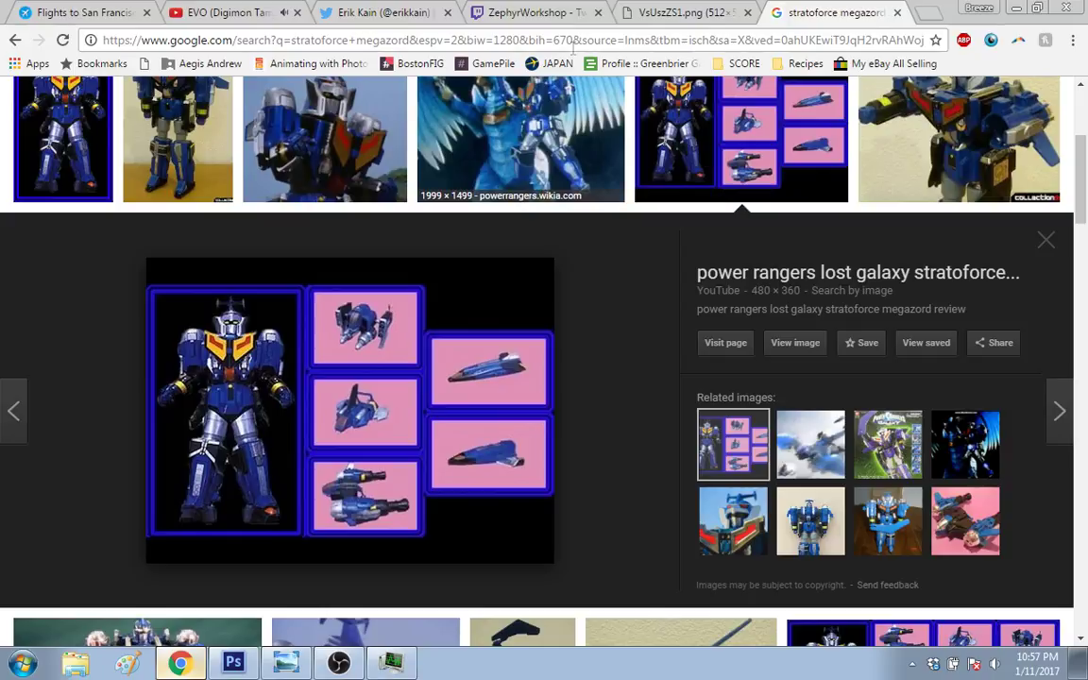
left_click(586, 13)
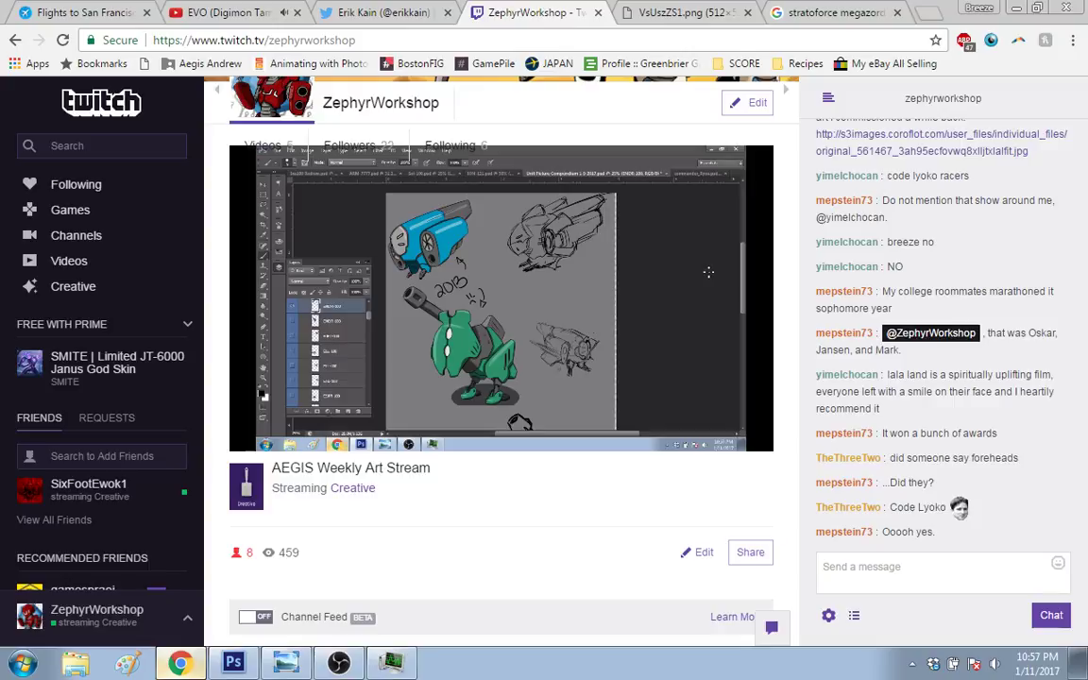
key("alt+Tab")
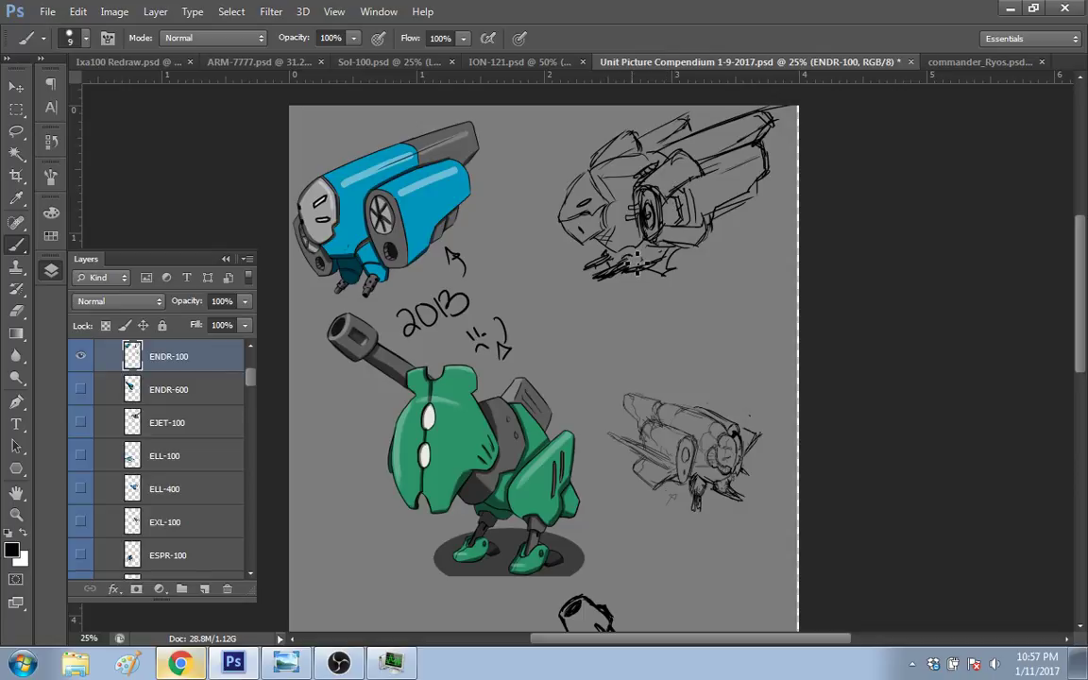
Step: Refine the guns beneath the flyer's body by erasing excess strokes and redrawing their barrels and mount
key("e")
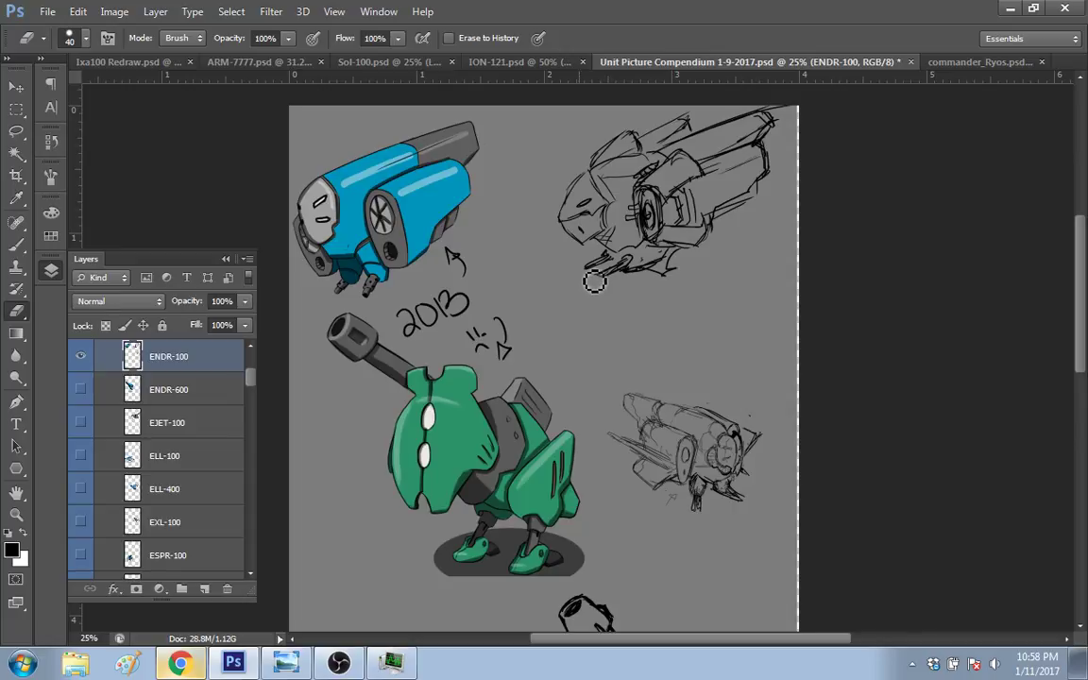
key("b")
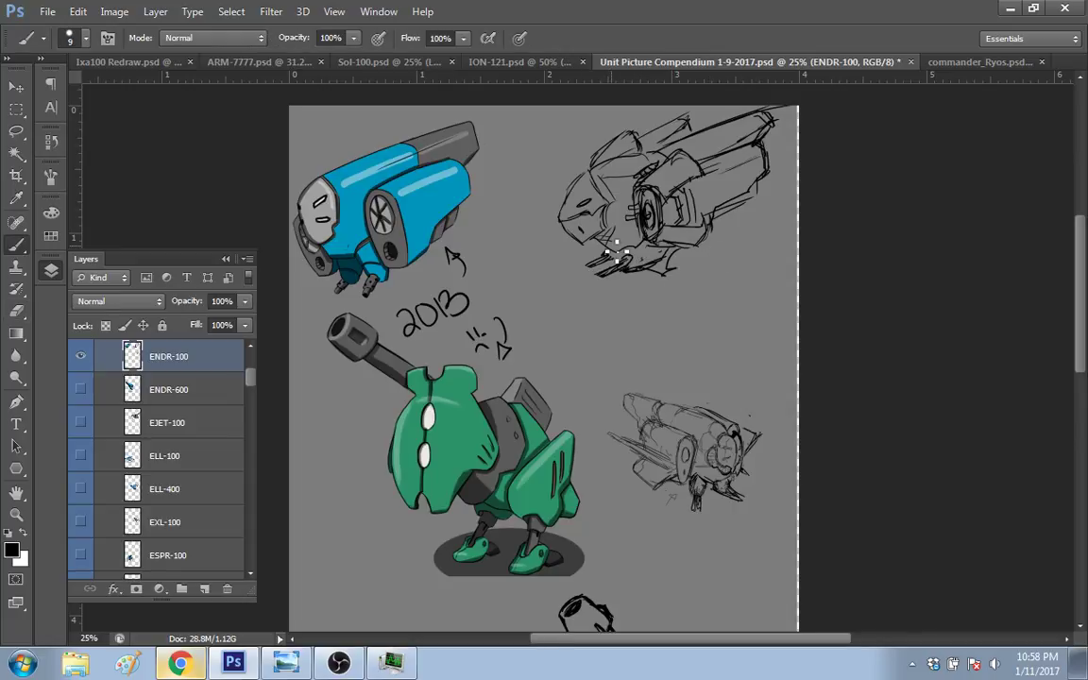
mouse_move(620, 274)
left_mouse_down()
mouse_move(602, 255)
mouse_move(622, 245)
mouse_move(638, 261)
mouse_move(597, 272)
mouse_move(630, 285)
left_mouse_up()
key("e")
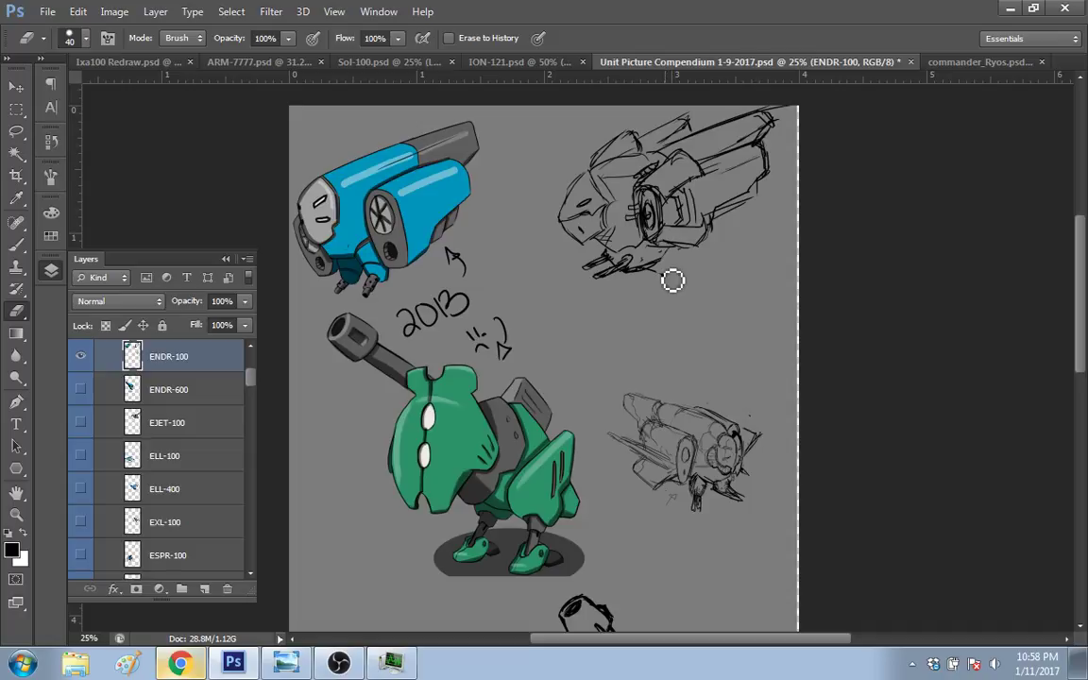
Step: Rework the guns beneath the flyer's body by erasing their boxy rear mount and redrawing the barrels with a more compact mount
key("b")
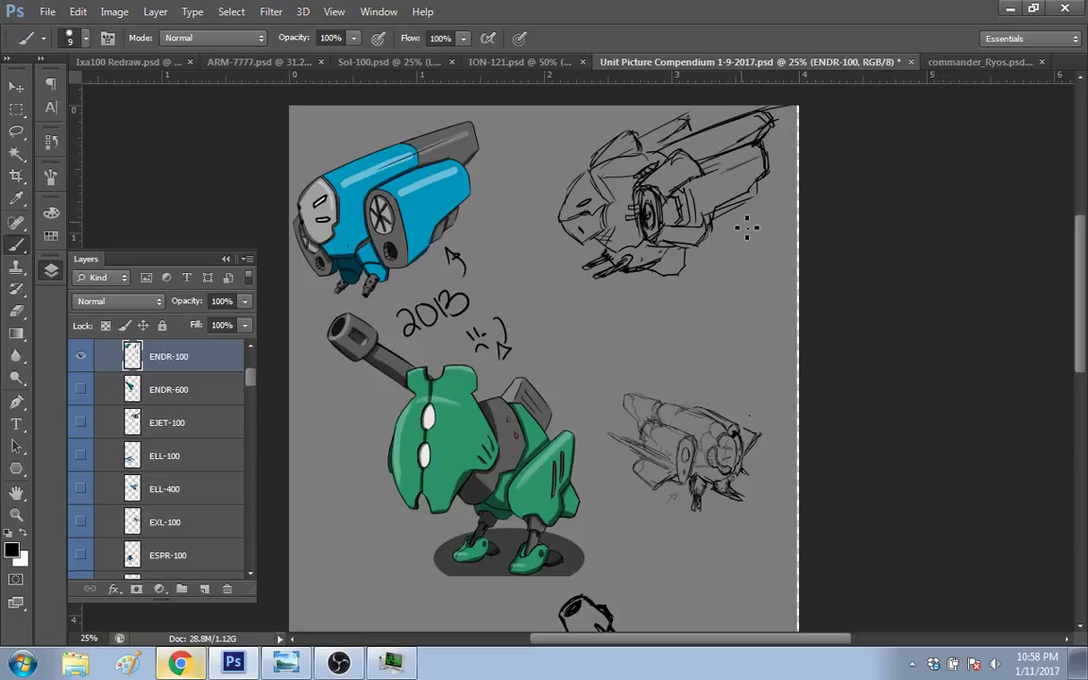
key("e")
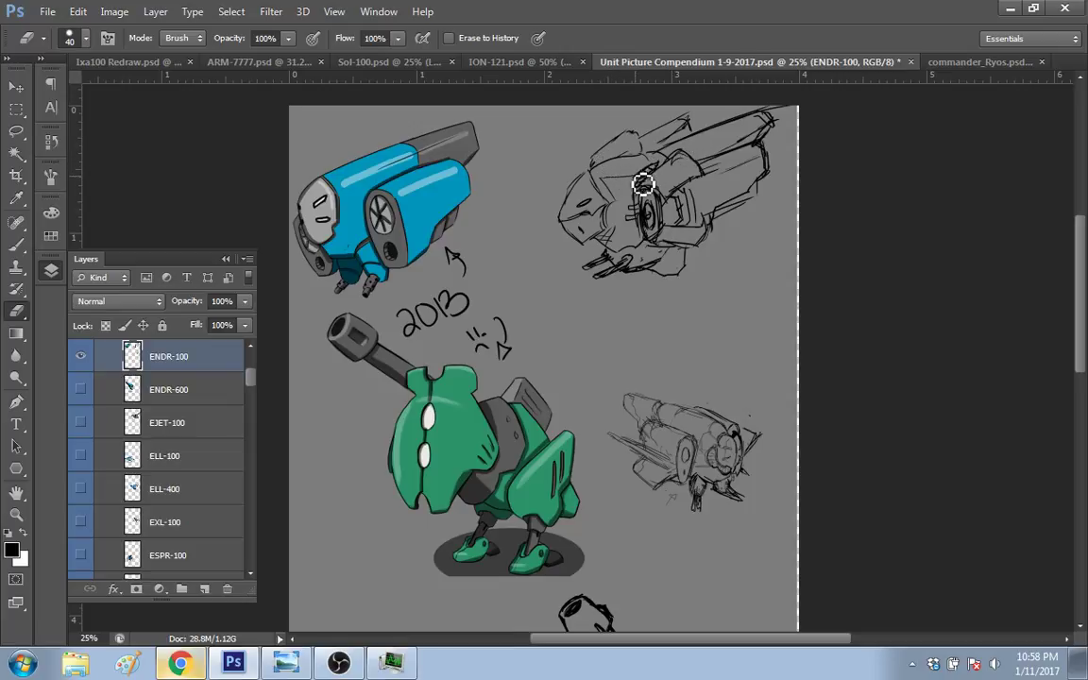
key("b")
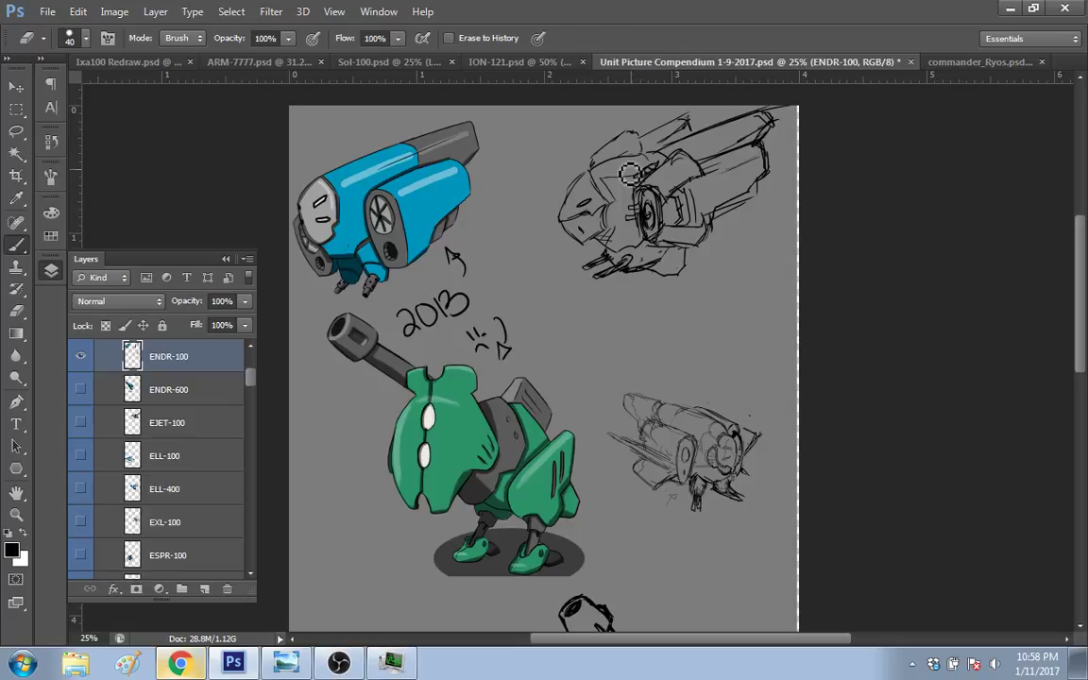
key("b")
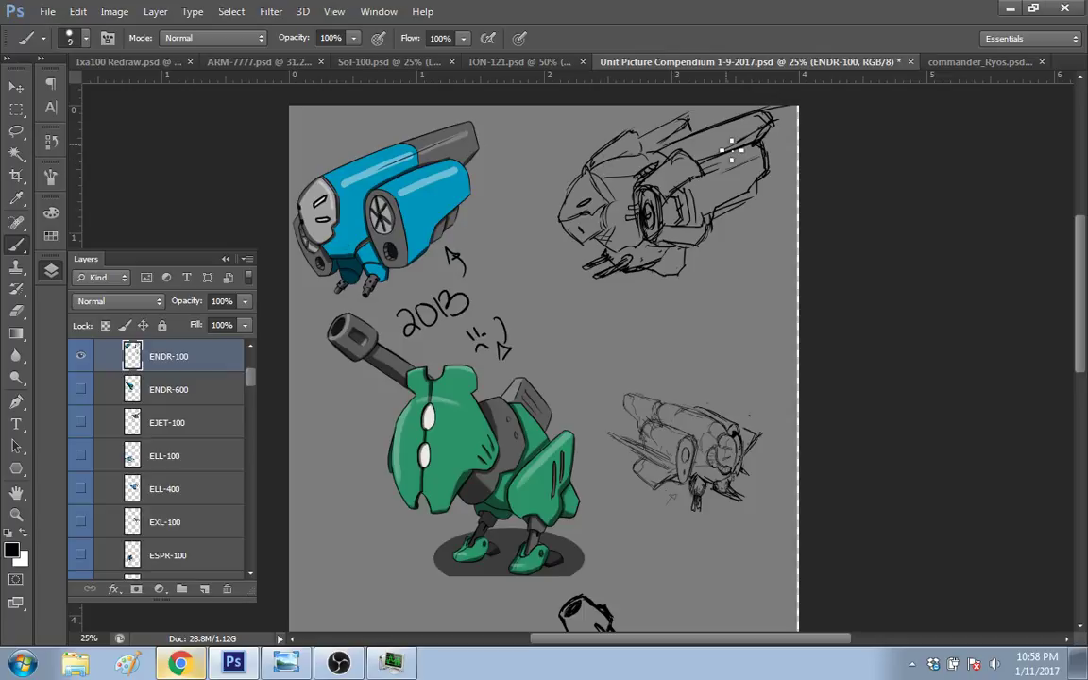
key("e")
mouse_move(692, 264)
left_mouse_down()
mouse_move(668, 263)
mouse_move(642, 239)
mouse_move(668, 216)
mouse_move(641, 271)
mouse_move(610, 282)
mouse_move(671, 264)
mouse_move(675, 274)
left_mouse_up()
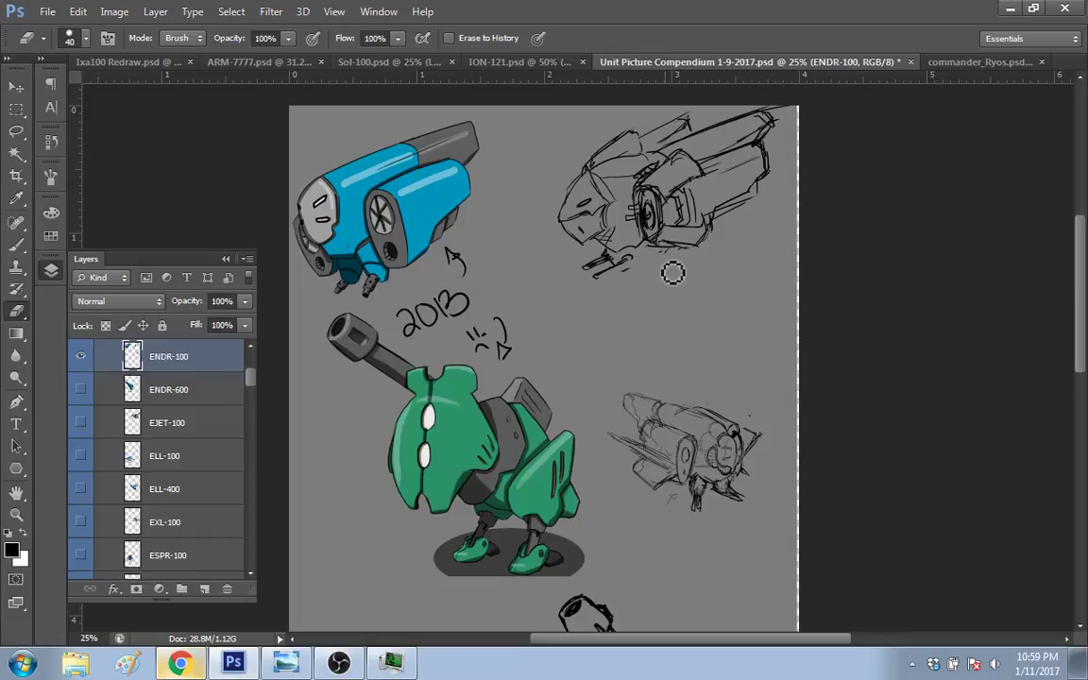
key("b")
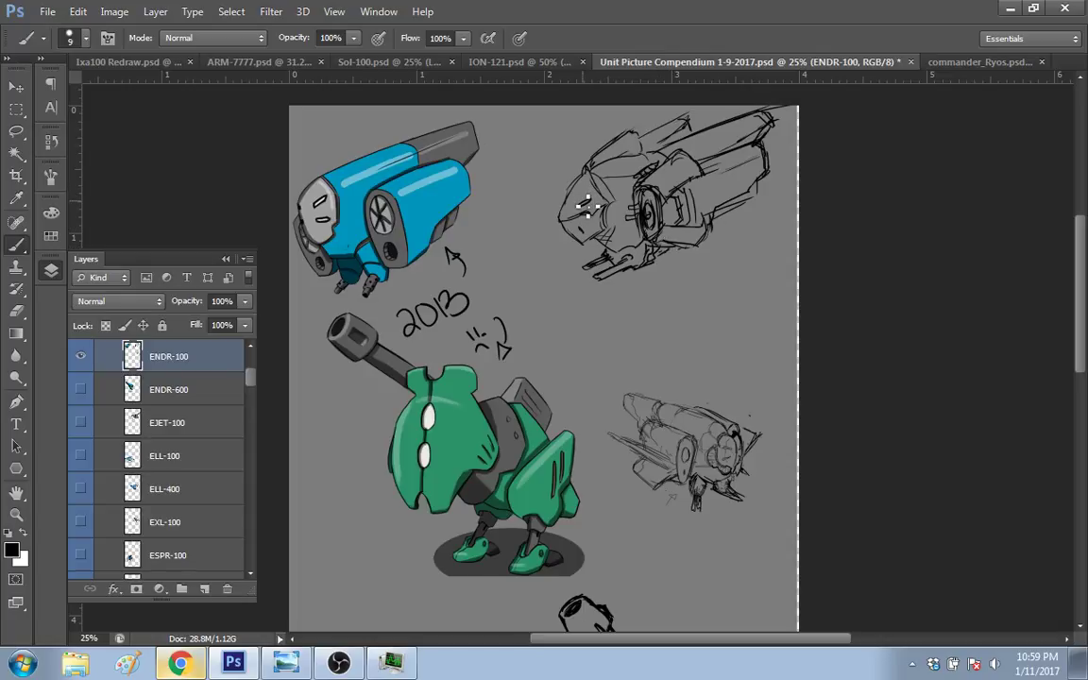
Step: Clean up the flyer's head by erasing stray inner lines, redrawing the eye slits and rounding the front outline
key("e")
mouse_move(582, 226)
left_mouse_down()
mouse_move(588, 210)
mouse_move(601, 202)
mouse_move(594, 217)
mouse_move(642, 188)
left_mouse_up()
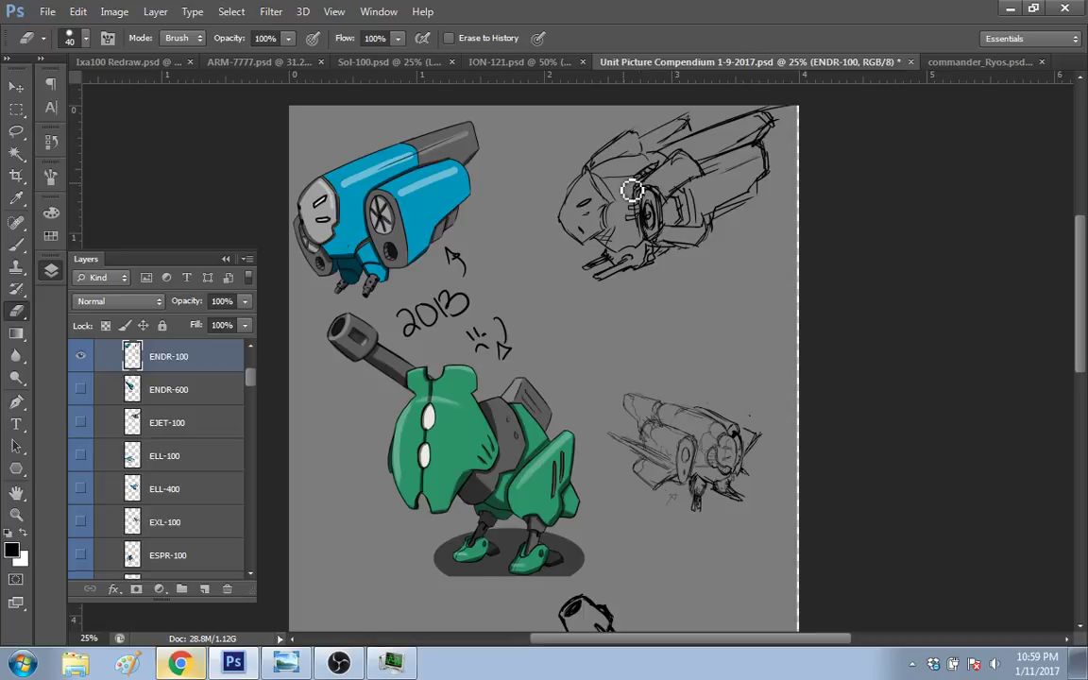
key("b")
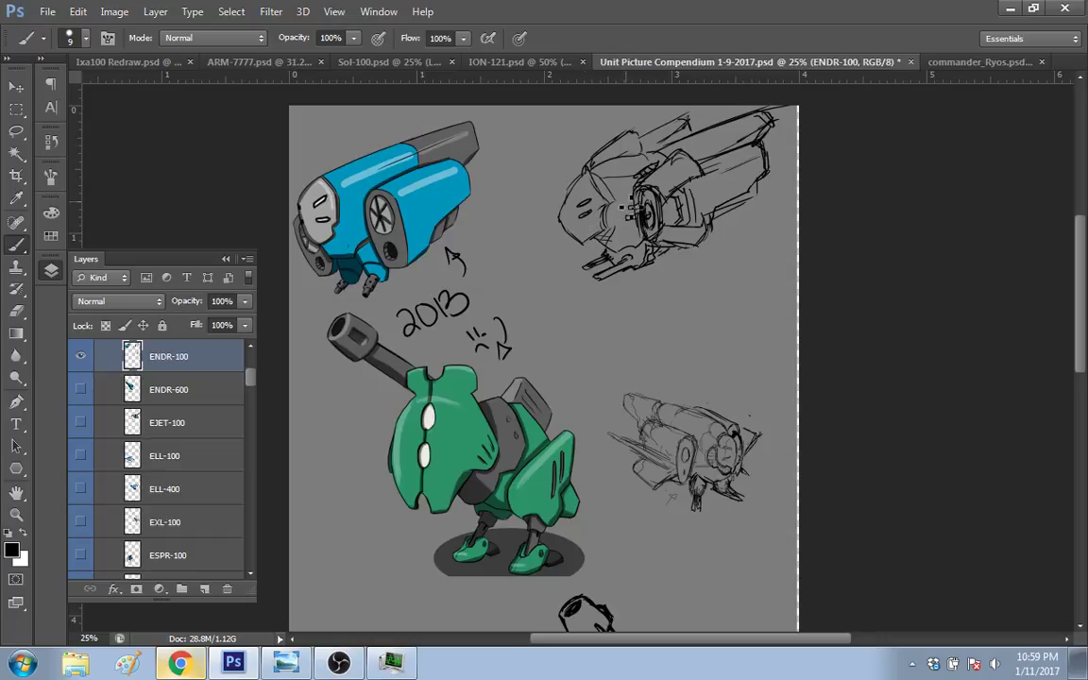
key("e")
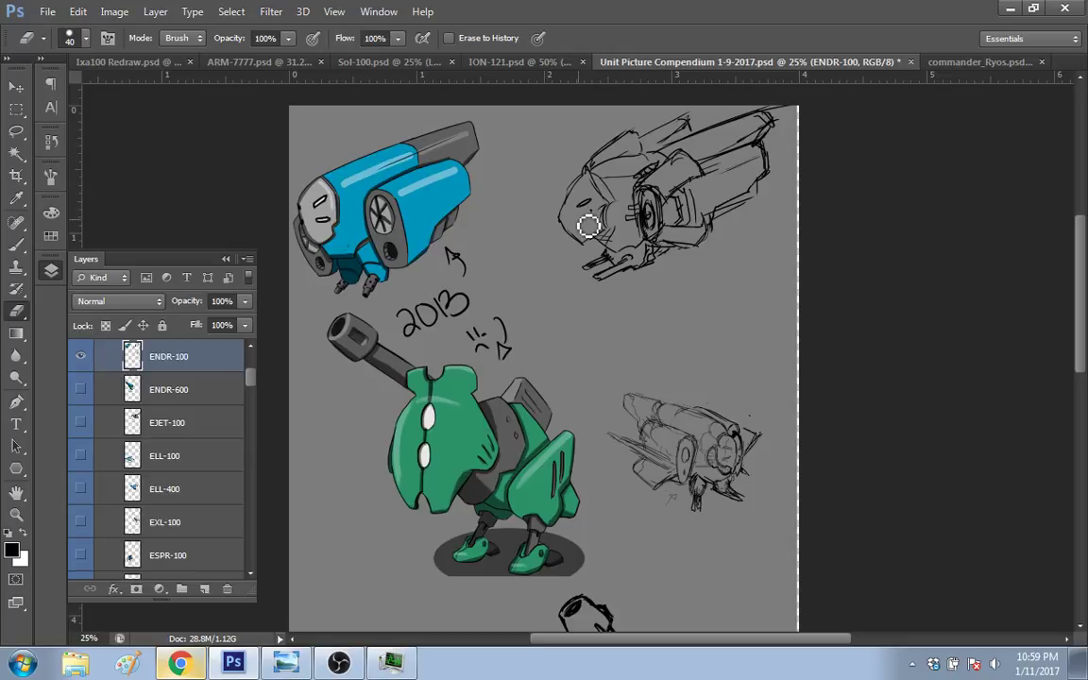
key("b")
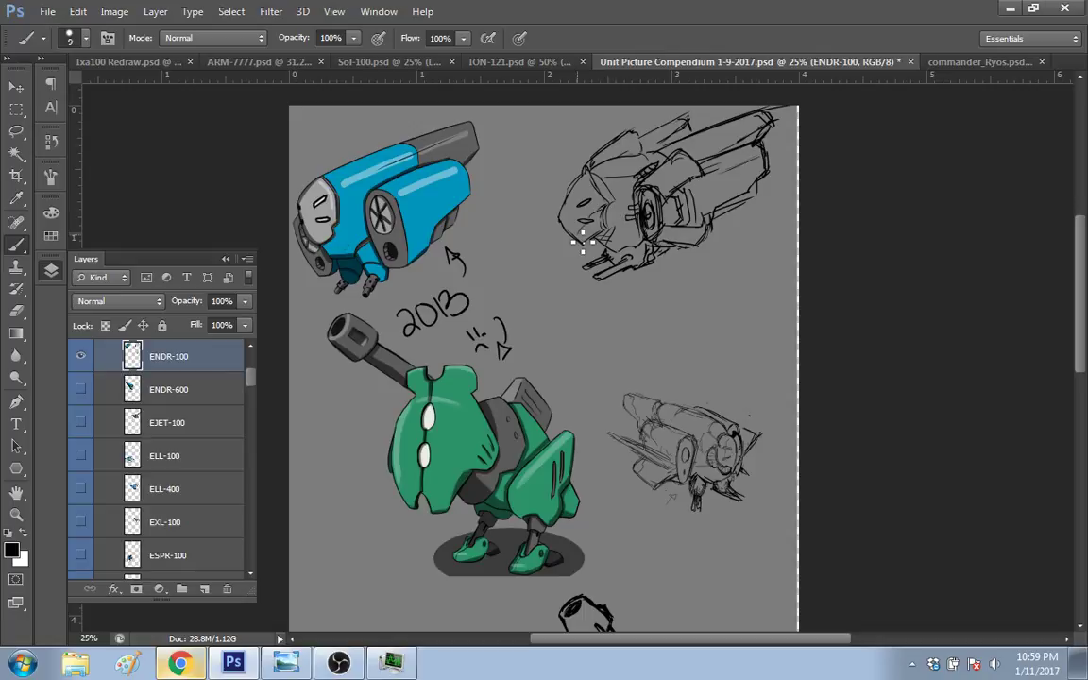
key("e")
left_click_drag(564, 228, 568, 232)
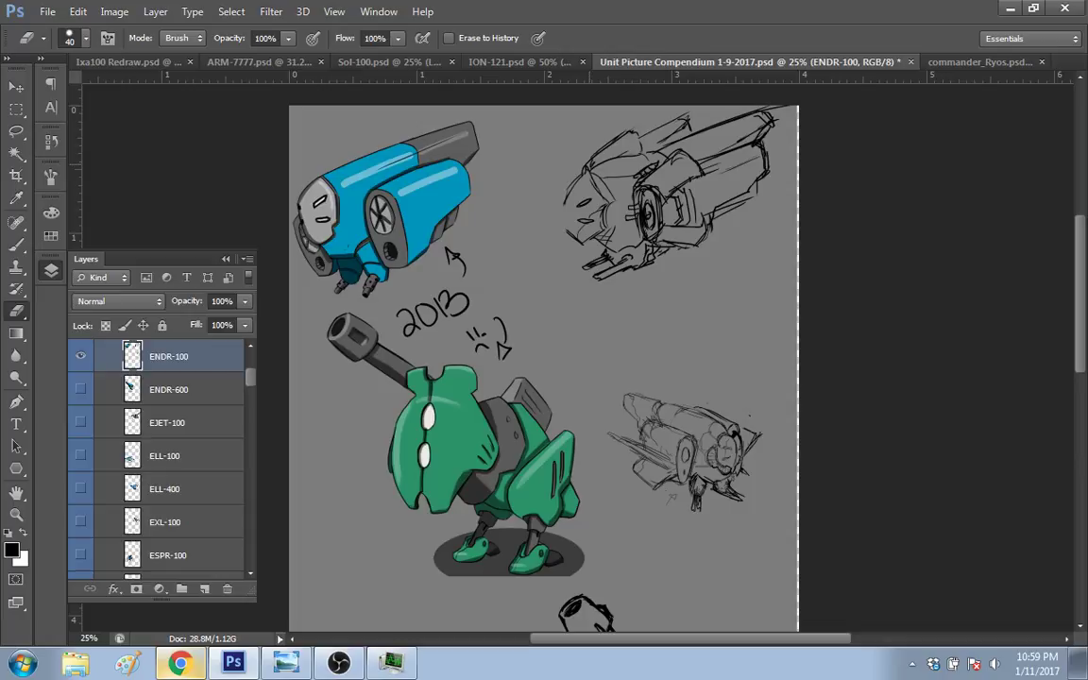
key("b")
left_click_drag(571, 197, 566, 234)
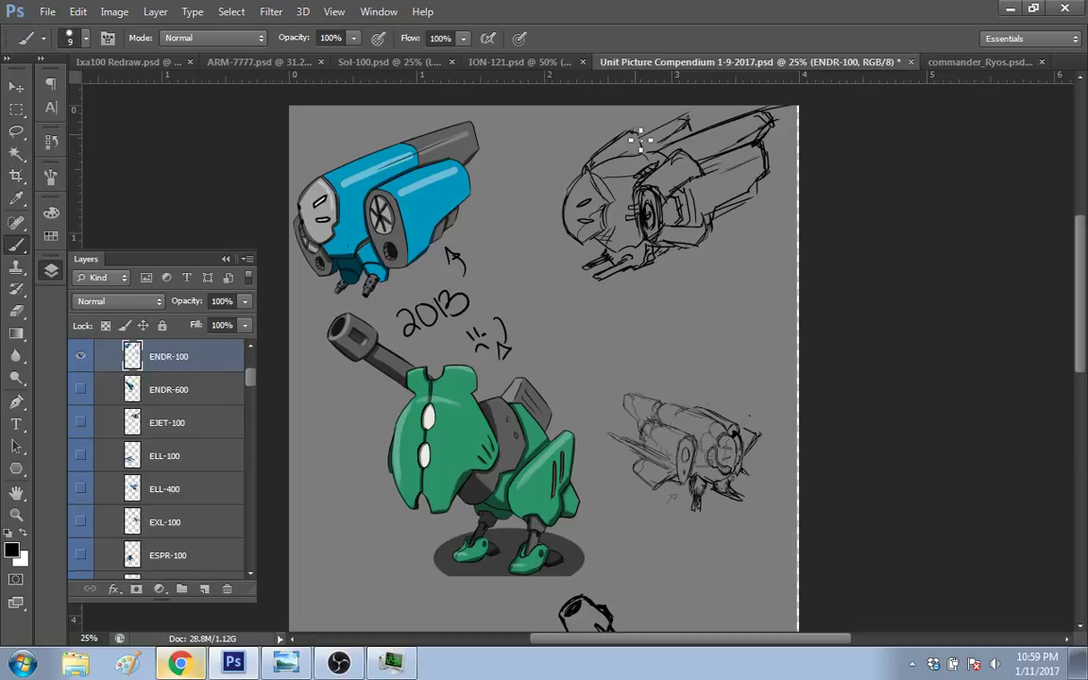
Step: Redraw the far engine's outline, and strengthen and hatch the central tail, erasing the stray line beyond its tip
key("e")
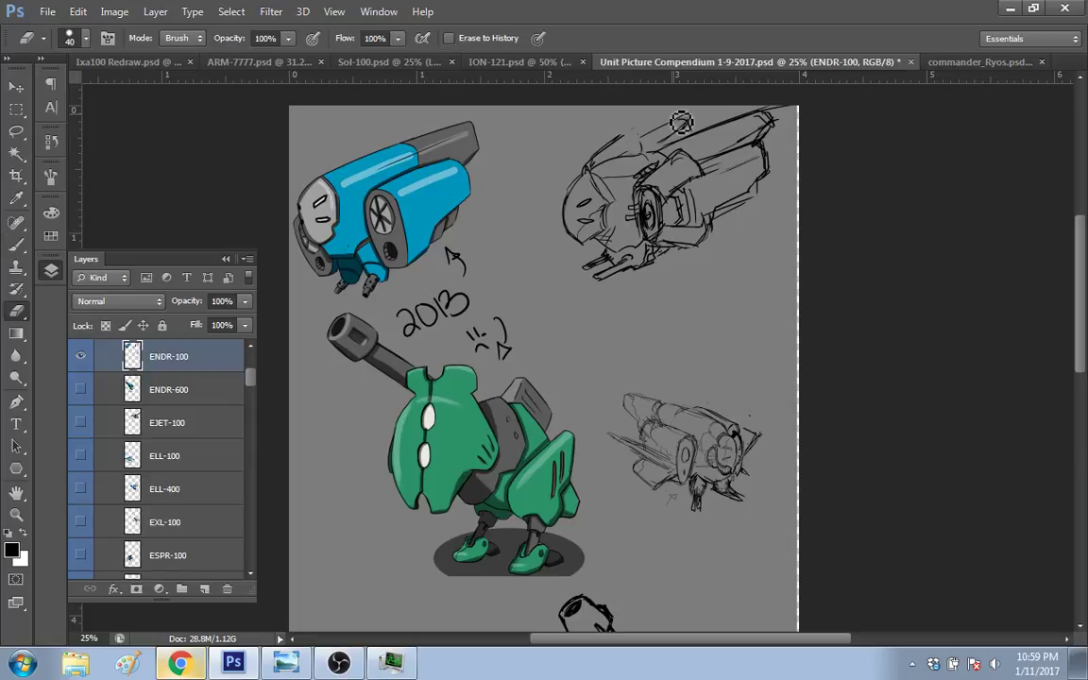
key("b")
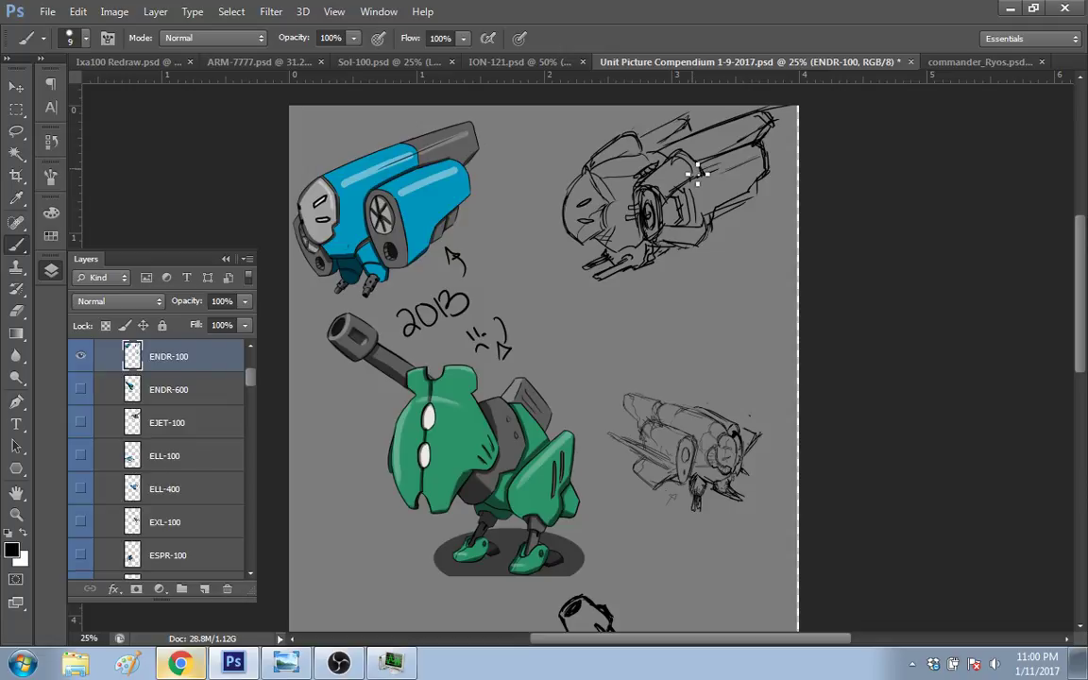
key("e")
key("b")
left_click_drag(654, 156, 667, 163)
mouse_move(664, 160)
left_mouse_down()
mouse_move(673, 128)
mouse_move(747, 142)
mouse_move(741, 132)
mouse_move(736, 143)
mouse_move(787, 117)
left_mouse_up()
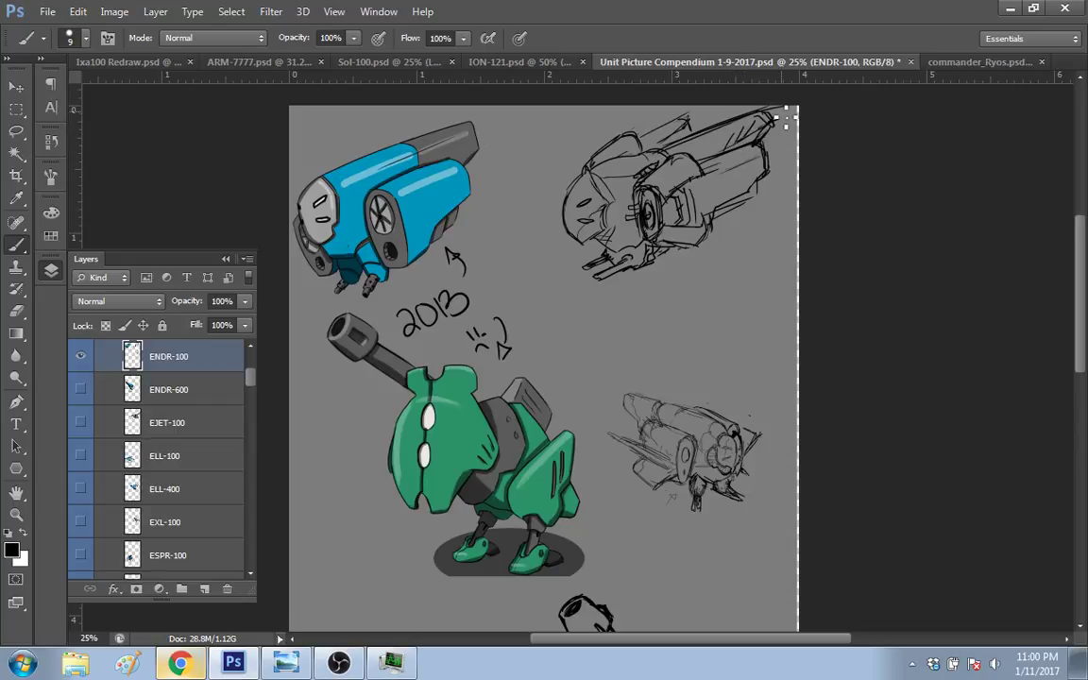
key("e")
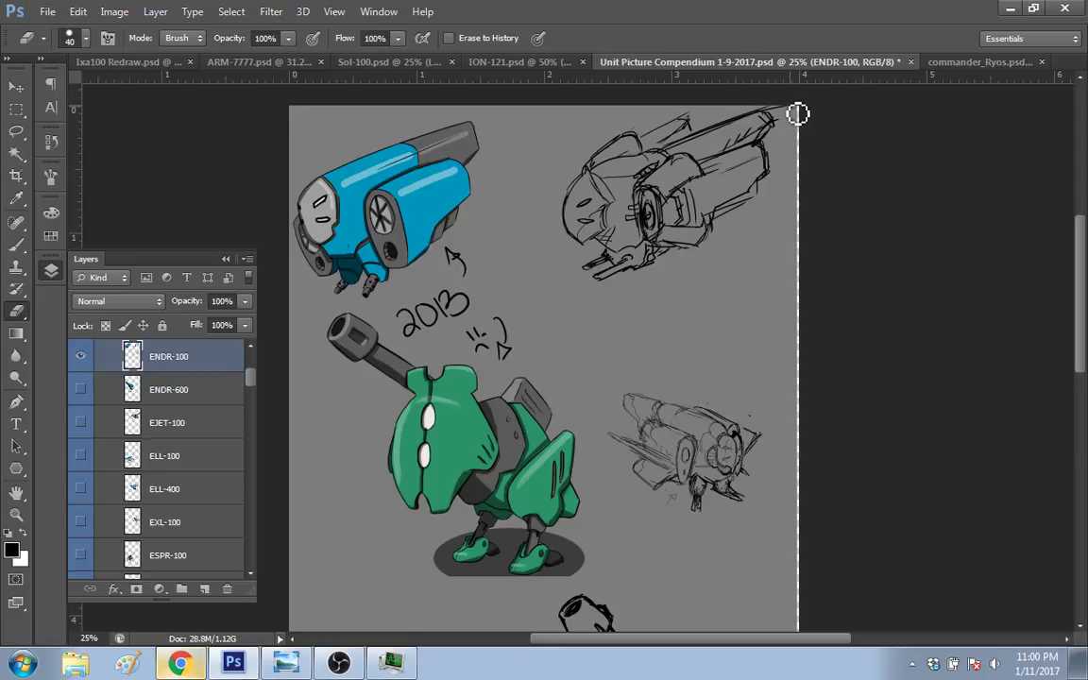
mouse_move(794, 115)
left_mouse_down()
mouse_move(778, 112)
mouse_move(800, 121)
left_mouse_up()
key("b")
mouse_move(671, 197)
left_mouse_down()
mouse_move(677, 206)
mouse_move(658, 176)
mouse_move(642, 187)
mouse_move(650, 223)
left_mouse_up()
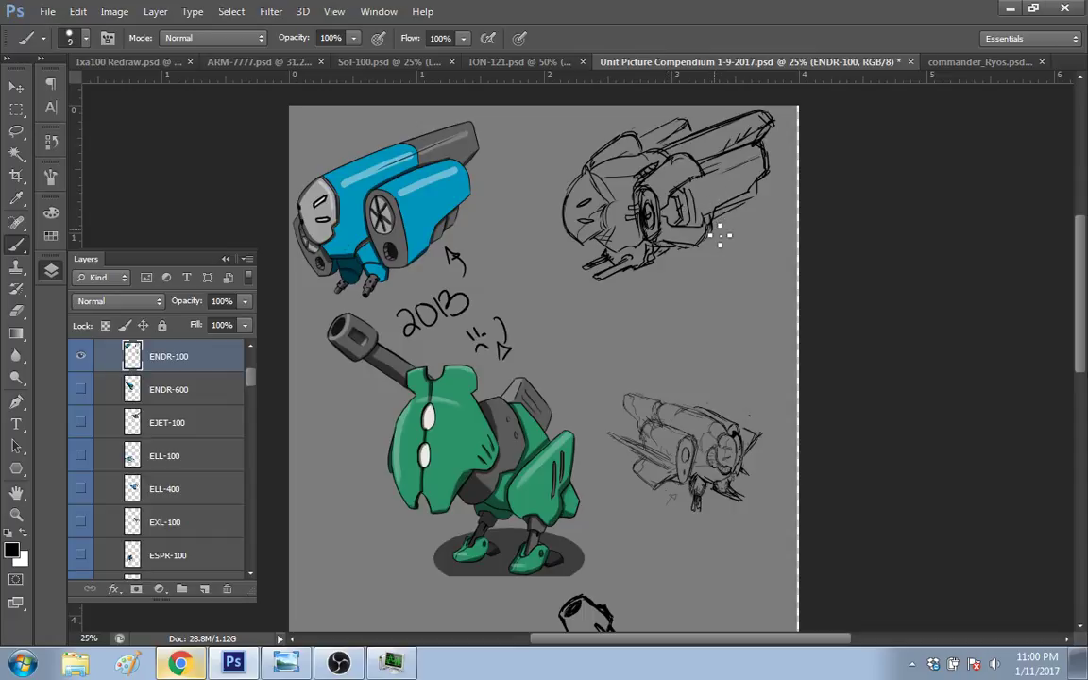
Step: Rebuild the near engine's rear section with a hatched strip along its lower edge and a shorter back end
key("e")
key("ctrl+z")
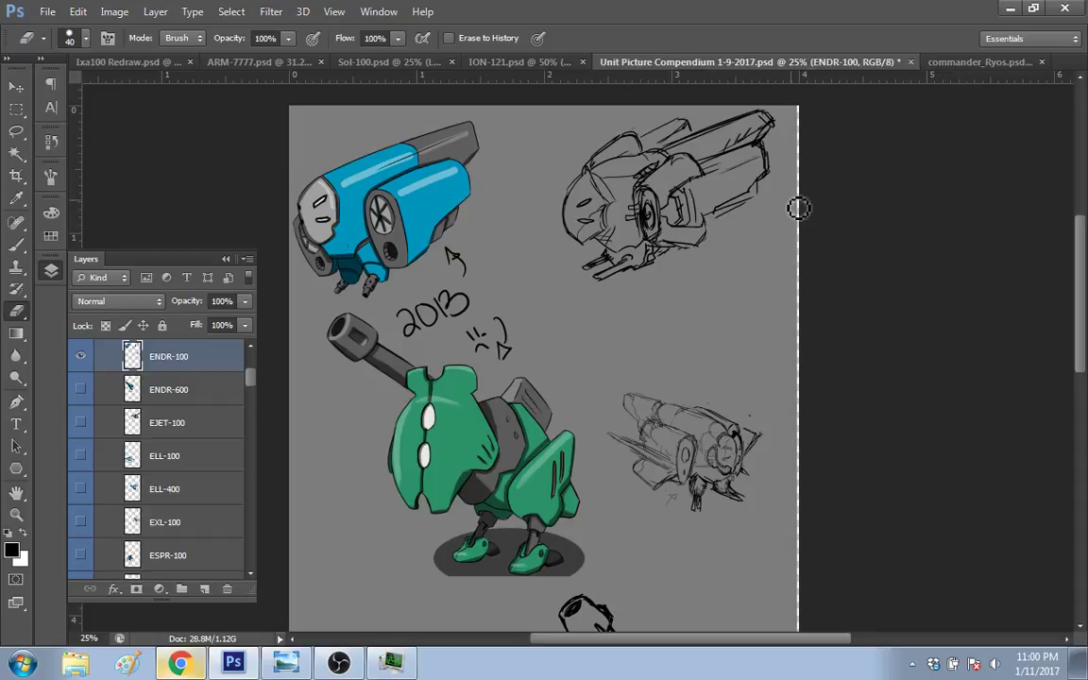
key("b")
key("ctrl+z")
key("ctrl+z")
mouse_move(736, 214)
left_mouse_down()
mouse_move(724, 224)
mouse_move(761, 200)
mouse_move(780, 157)
left_mouse_up()
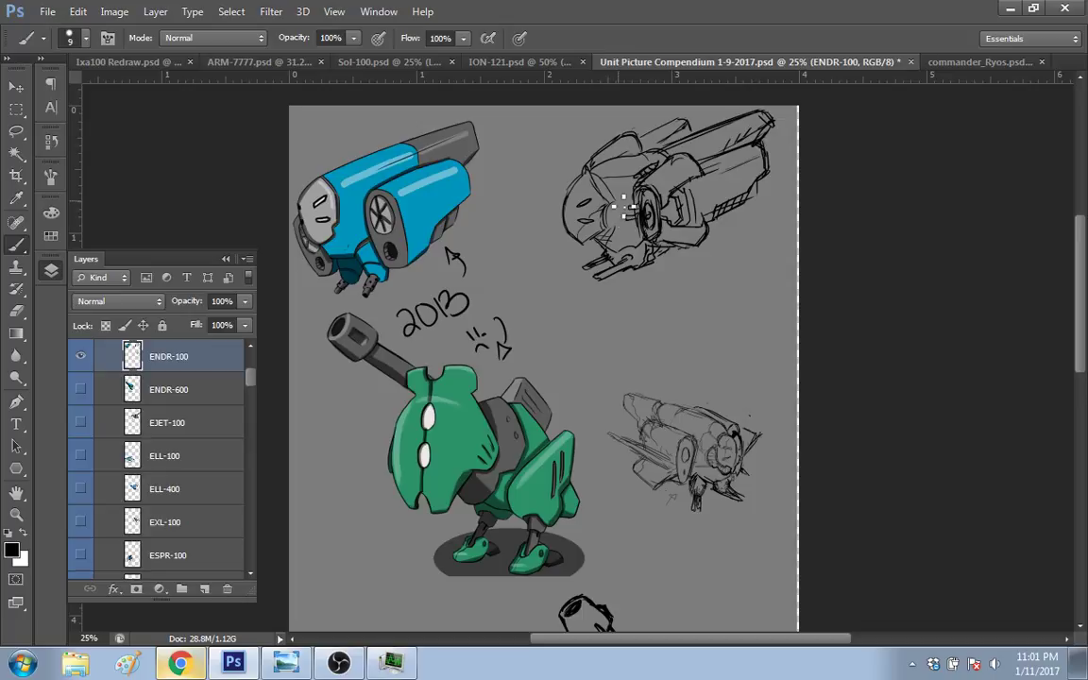
key("e")
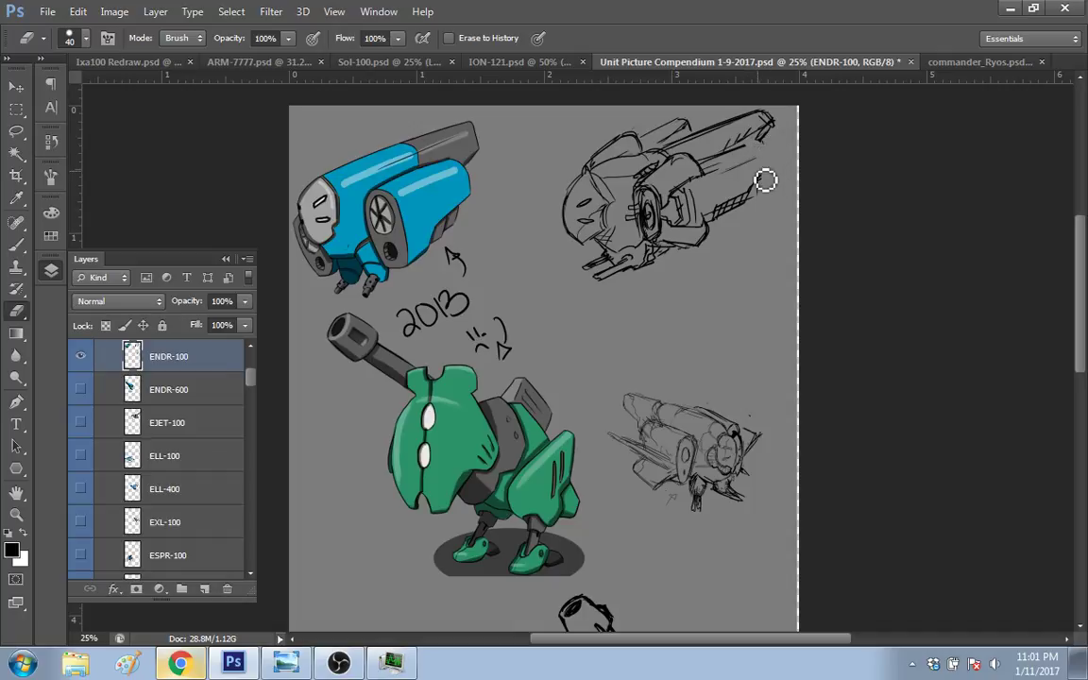
key("b")
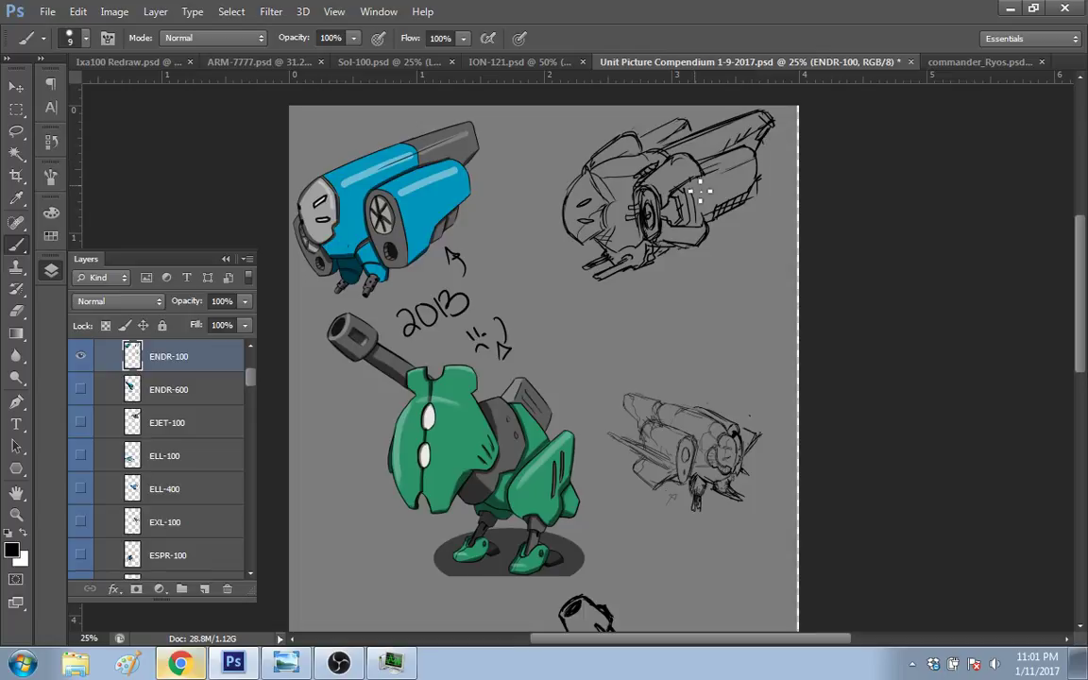
Step: Erase the near engine's dark intake center and redraw it with fan blades, and clean up the far engine's top edge
key("e")
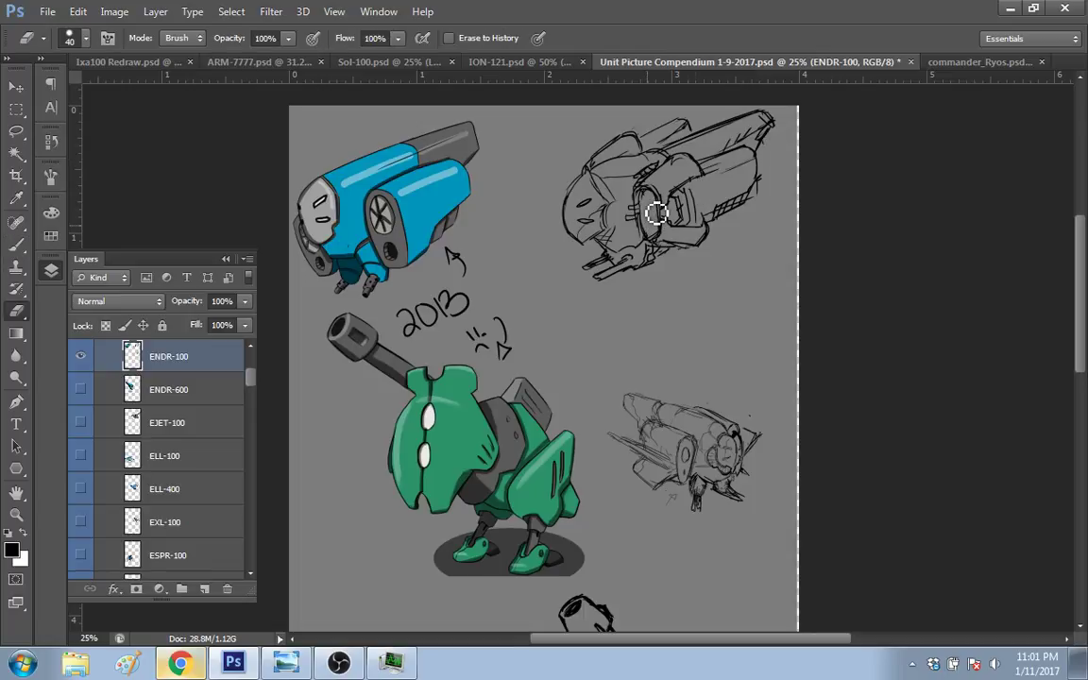
key("b")
key("ctrl+z")
key("ctrl+z")
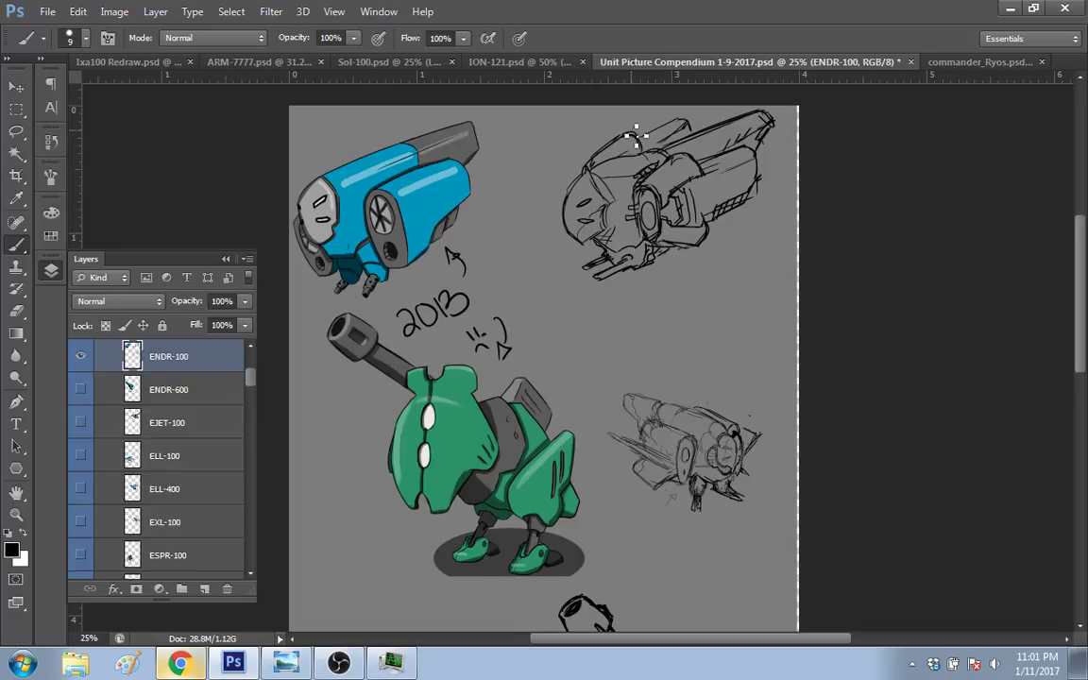
key("e")
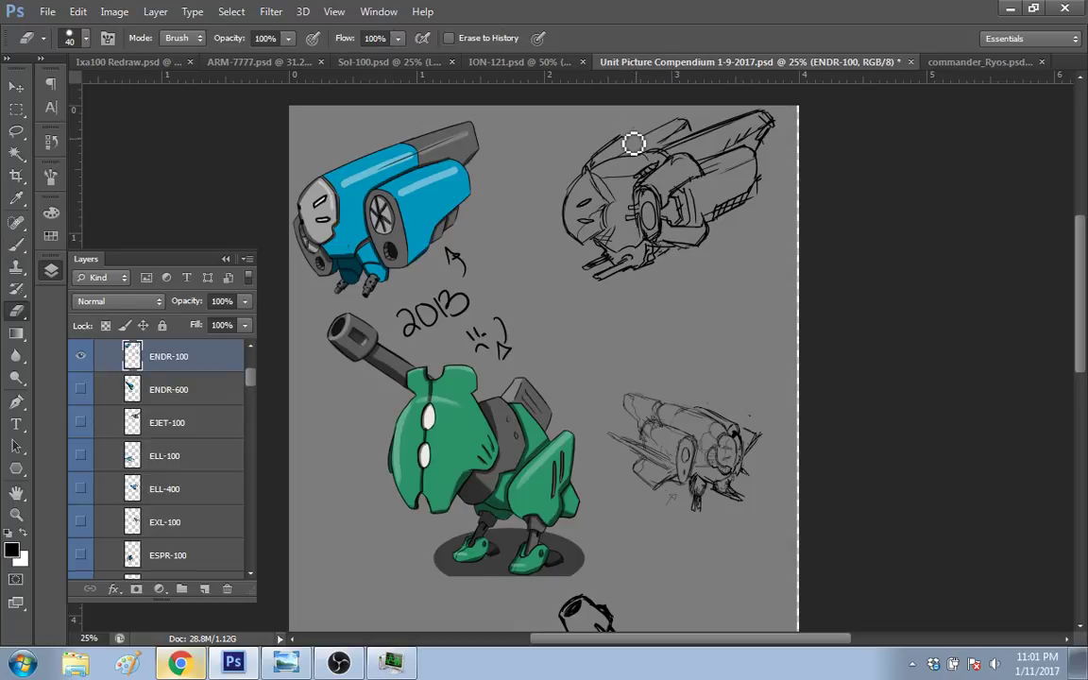
key("b")
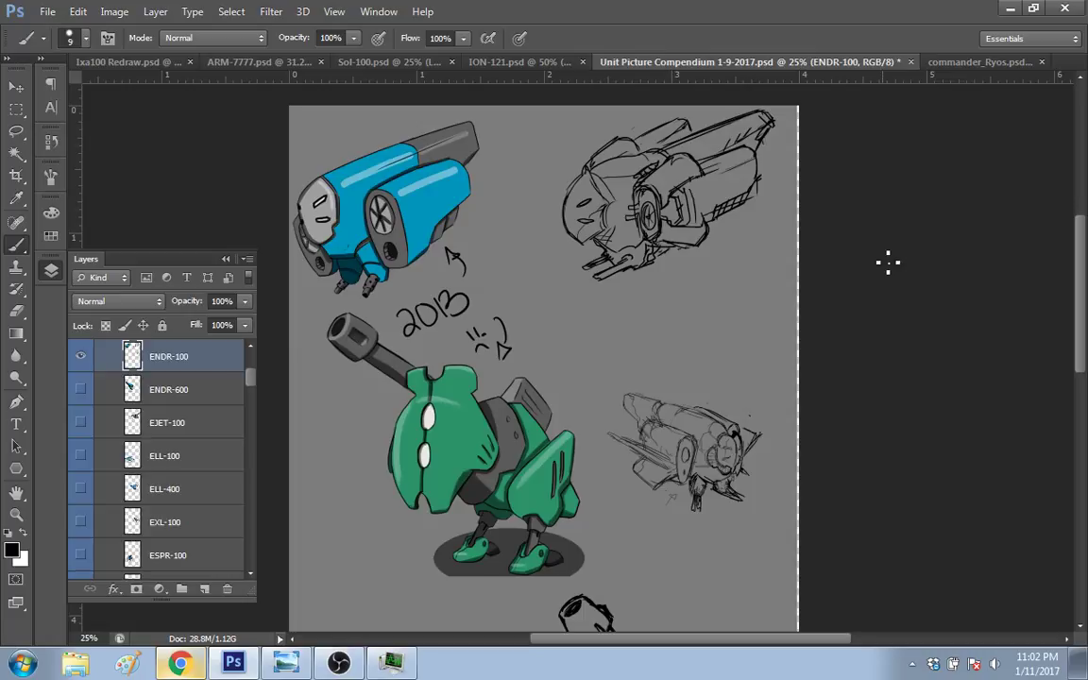
Step: Round off the near engine's upper rear edge and darken the hatching beneath the central tail
scroll(968, 235, "down", 1)
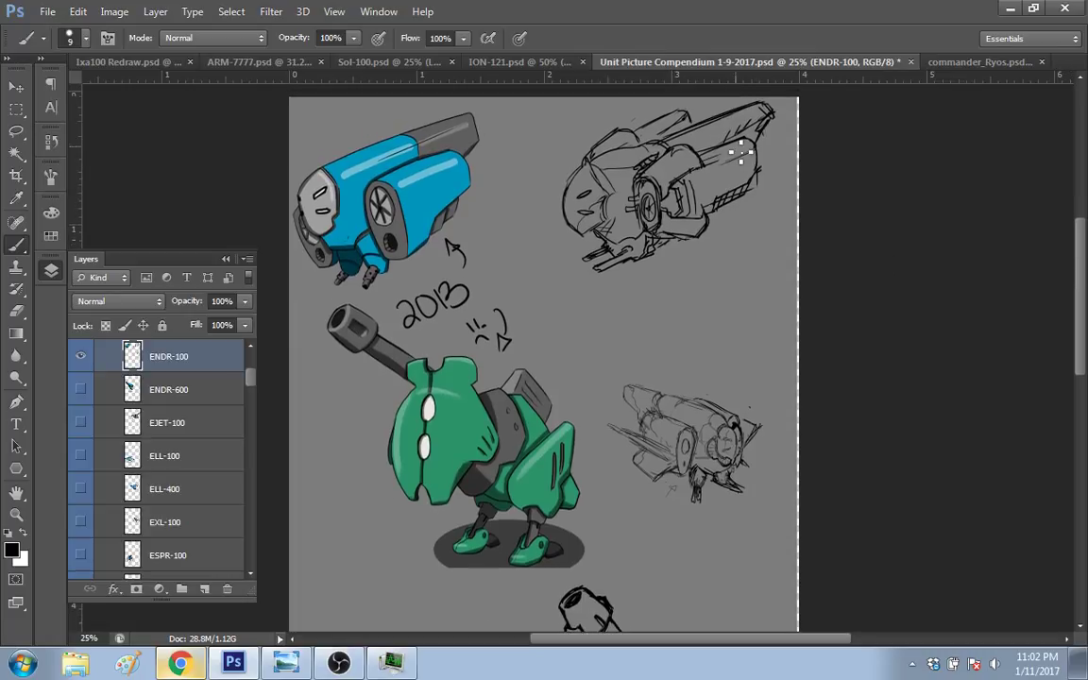
key("e")
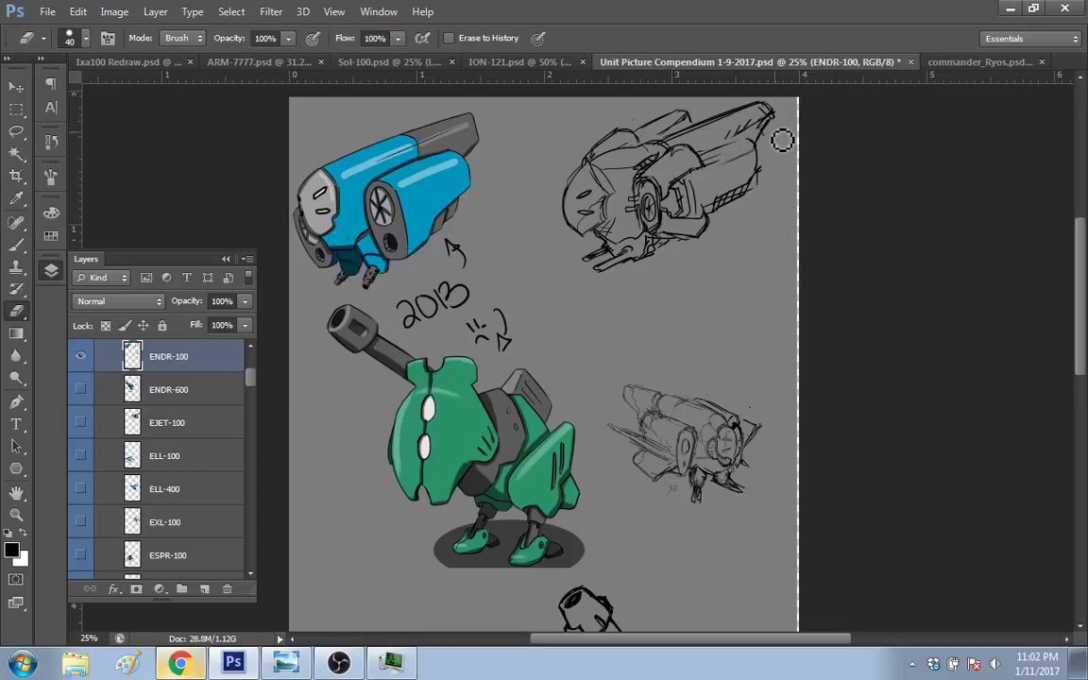
key("b")
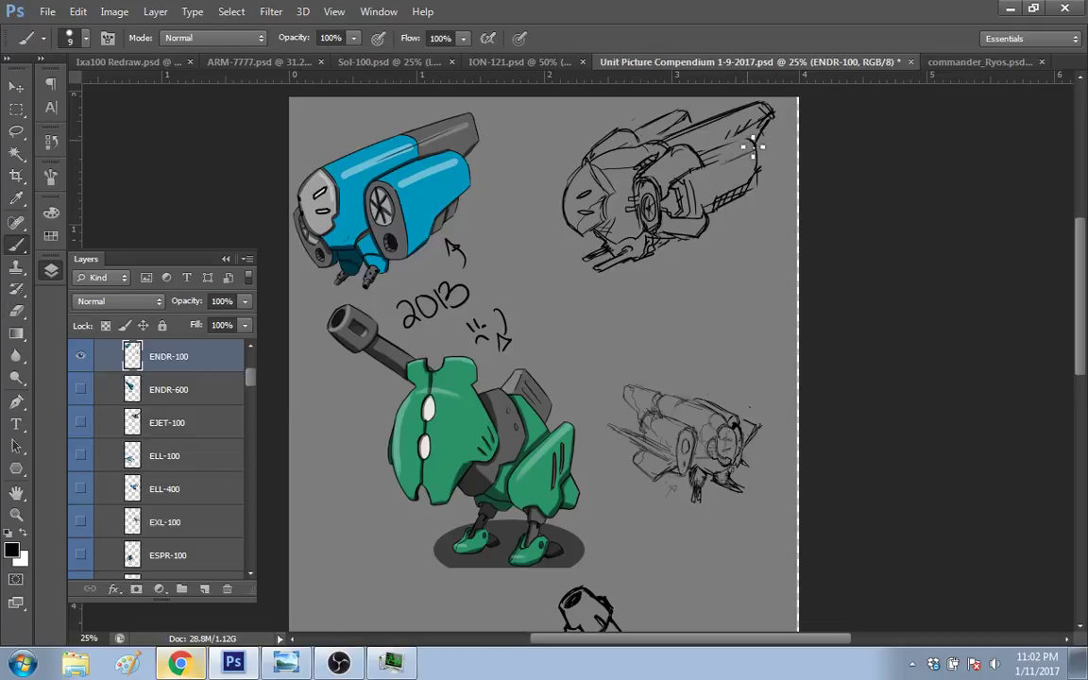
left_click_drag(715, 146, 751, 127)
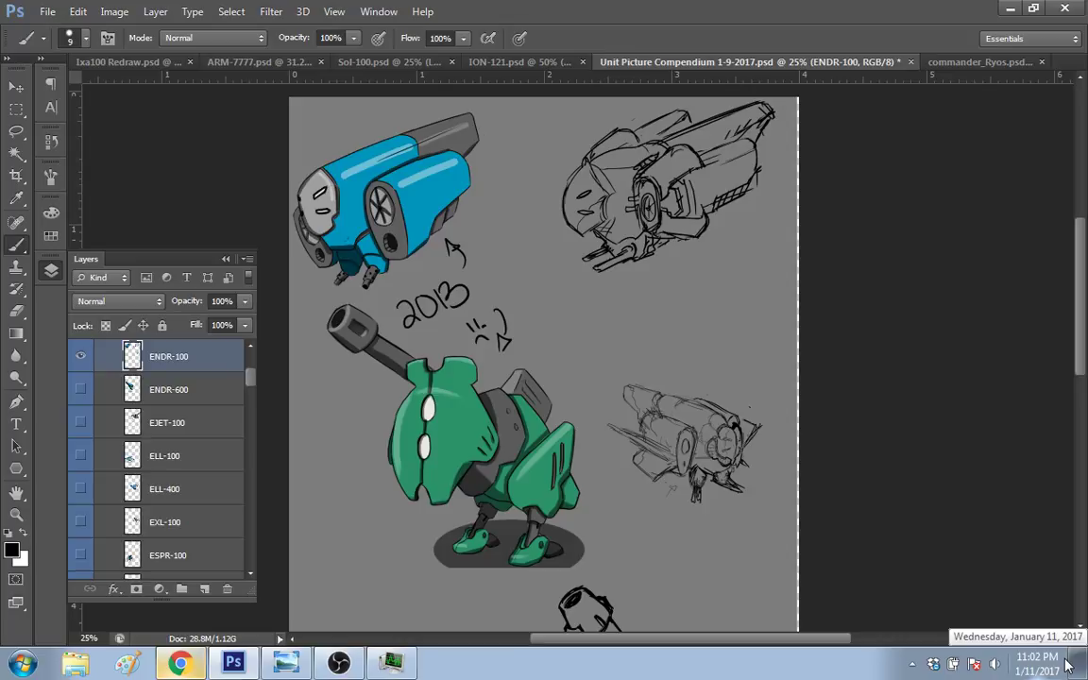
Step: Sketch a small top-down view of the flyer below the main sketch, with a tapered body, pointed head and two finned side engines
mouse_move(731, 363)
left_mouse_down()
mouse_move(714, 302)
mouse_move(746, 237)
mouse_move(757, 354)
mouse_move(728, 364)
mouse_move(749, 364)
left_mouse_up()
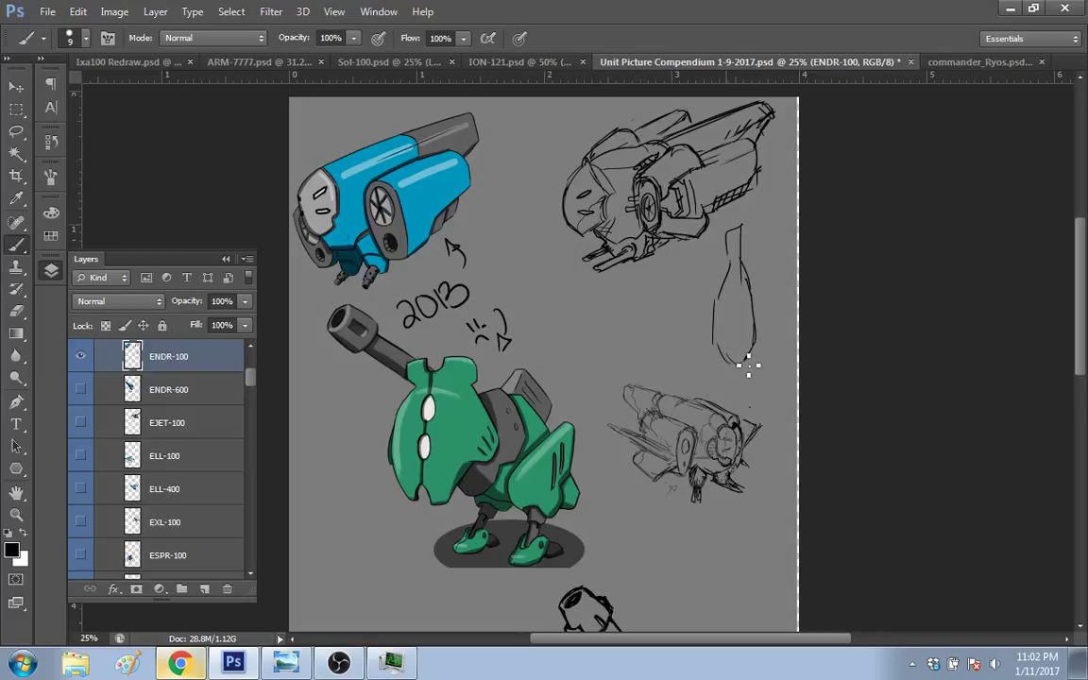
left_click_drag(690, 293, 695, 352)
mouse_move(762, 296)
left_mouse_down()
mouse_move(761, 326)
mouse_move(781, 329)
mouse_move(781, 349)
left_mouse_up()
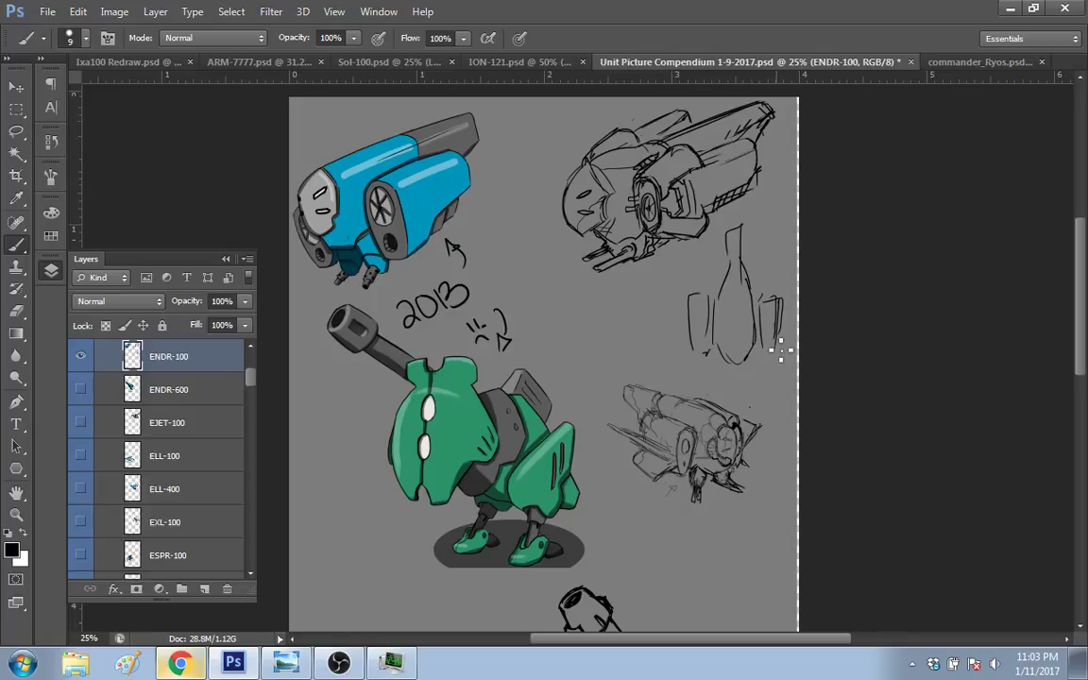
left_click_drag(724, 357, 747, 364)
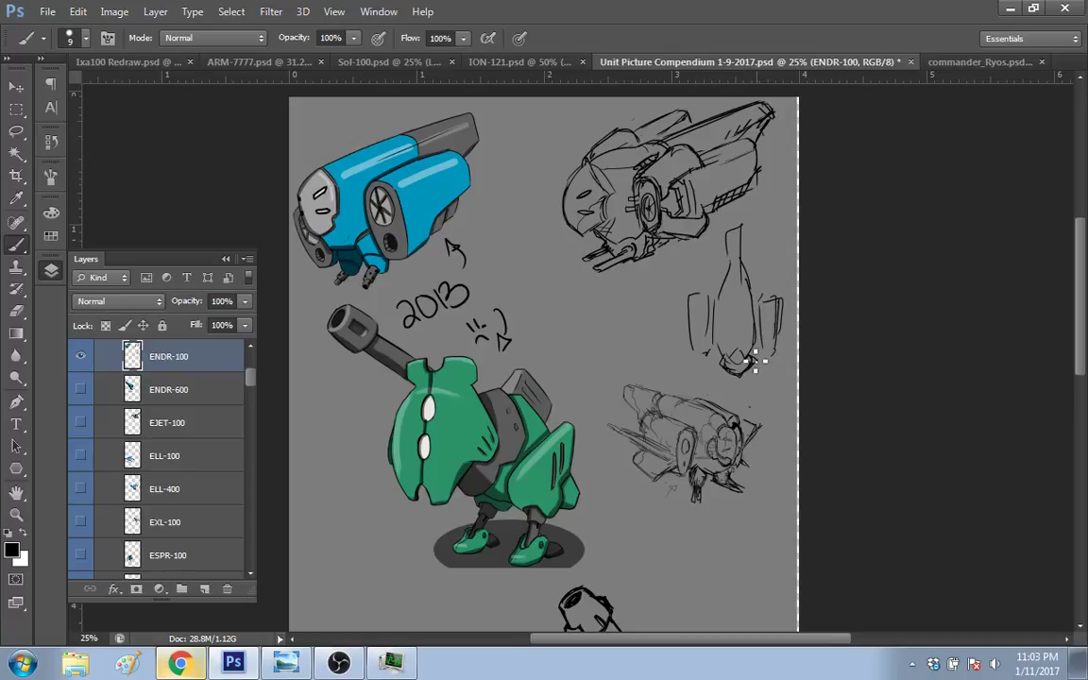
mouse_move(697, 274)
left_mouse_down()
mouse_move(707, 248)
mouse_move(712, 318)
mouse_move(726, 323)
left_mouse_up()
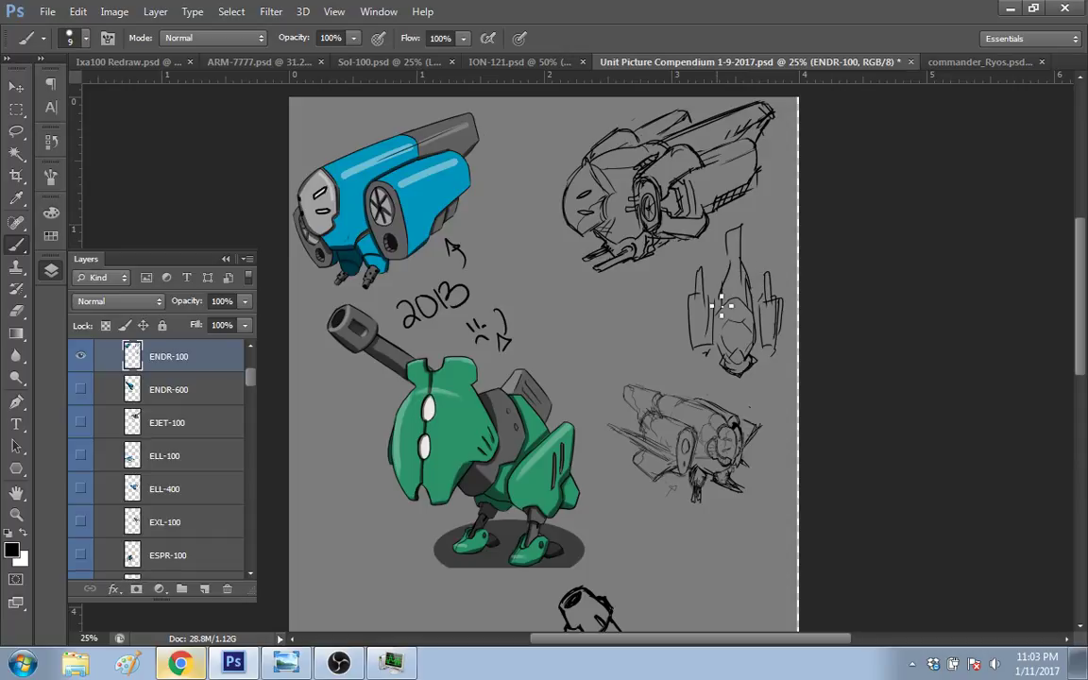
key("e")
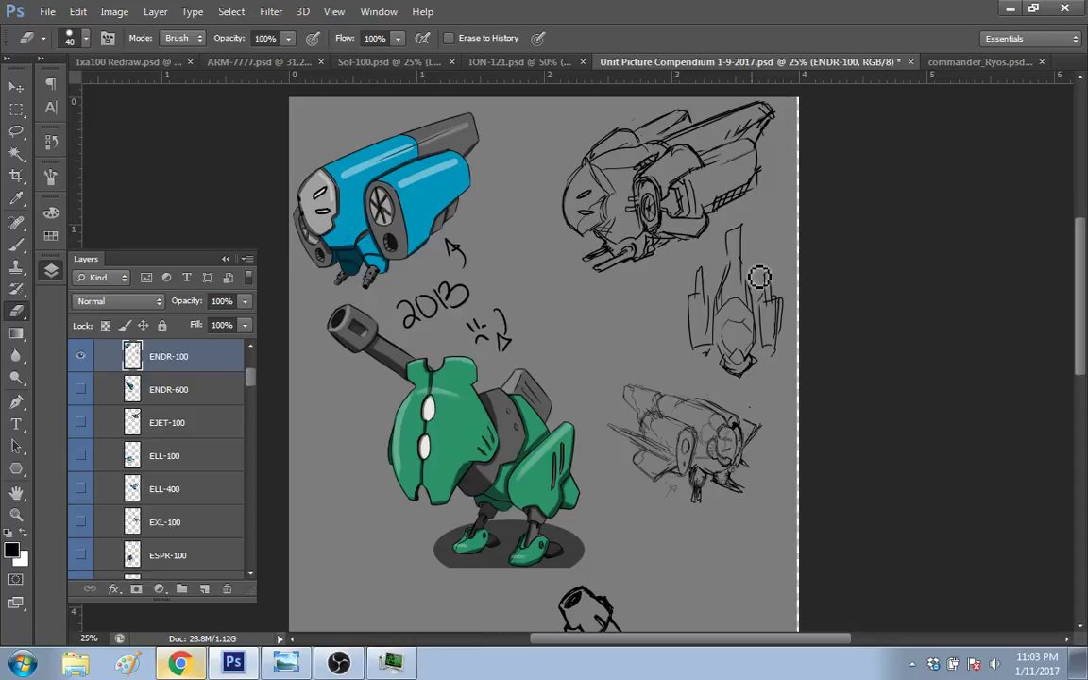
key("b")
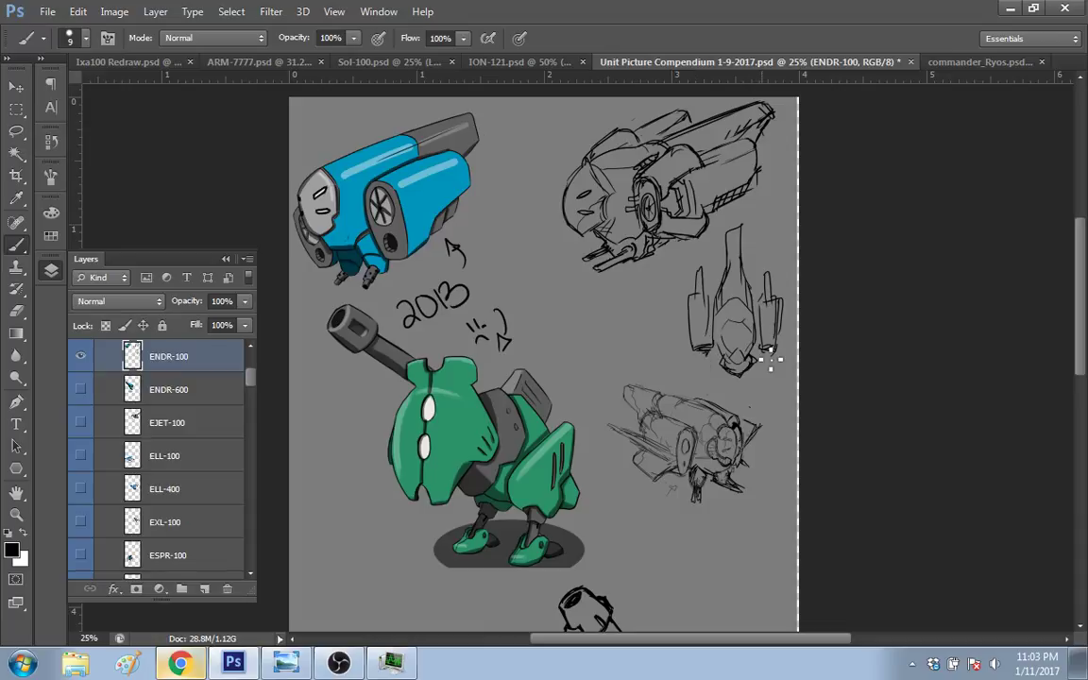
Step: Touch up the lower end of the engine nearest the canvas edge in the top-down flyer sketch
key("e")
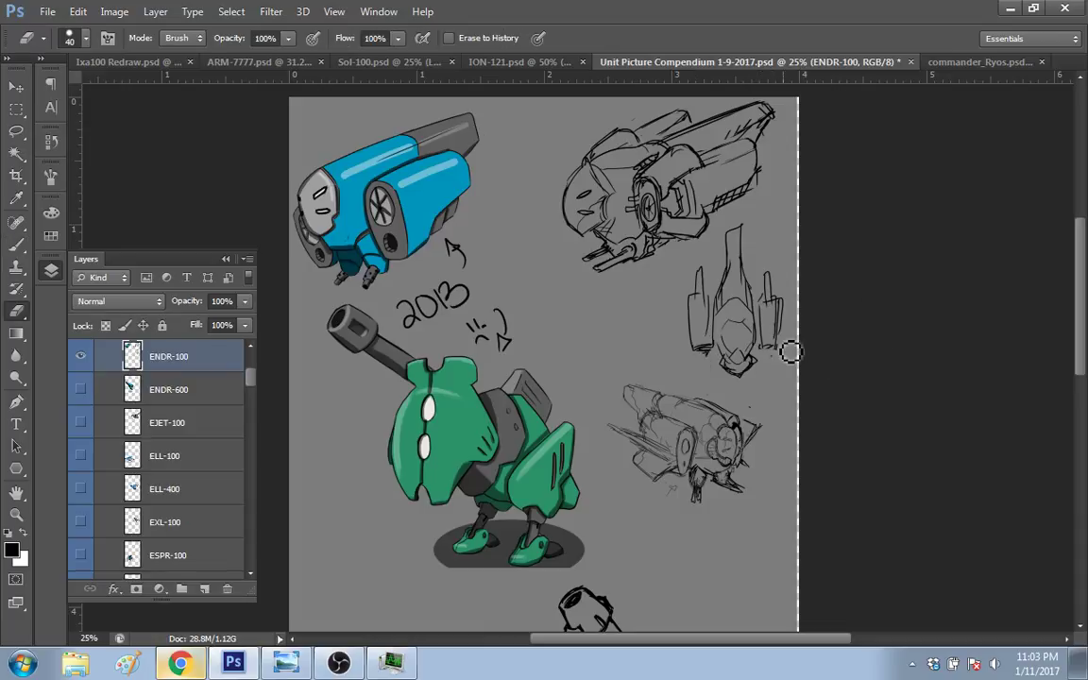
key("b")
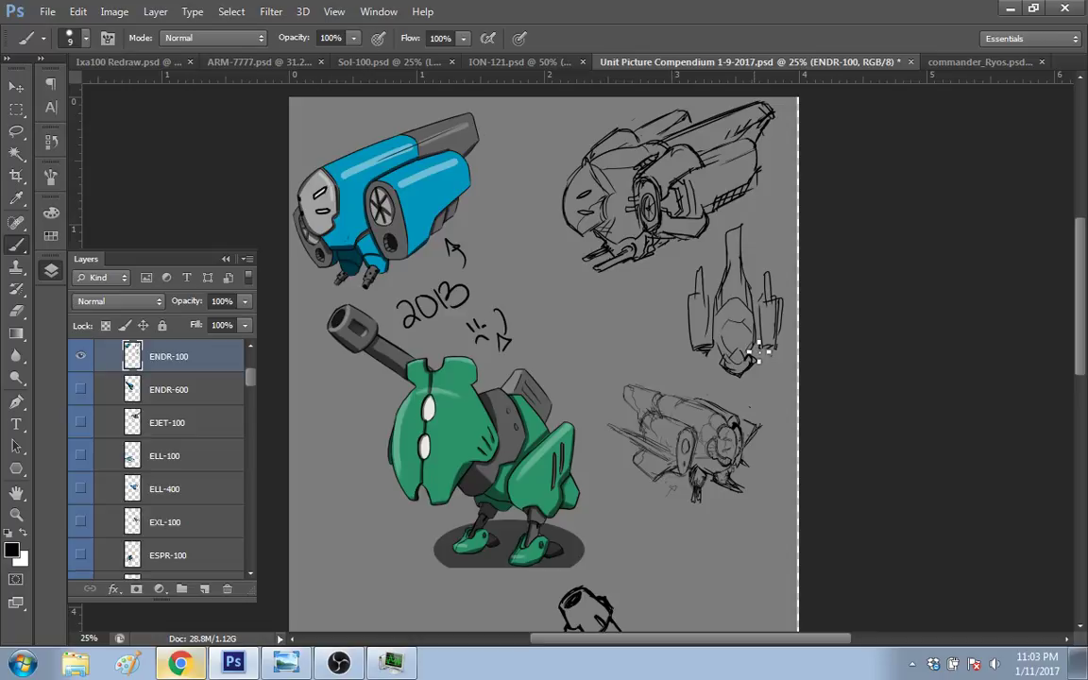
key("ctrl+z")
Step: Switch to Chrome to check the latest messages in the Twitch stream chat, and return to Photoshop
key("alt+Tab")
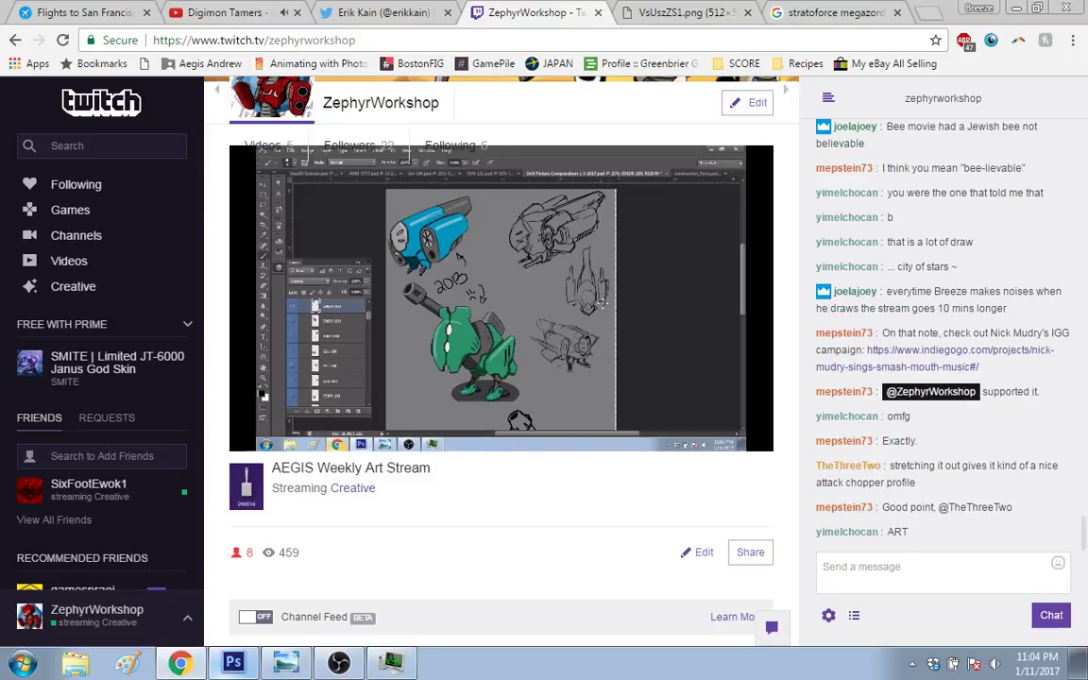
left_click_drag(1084, 529, 1067, 574)
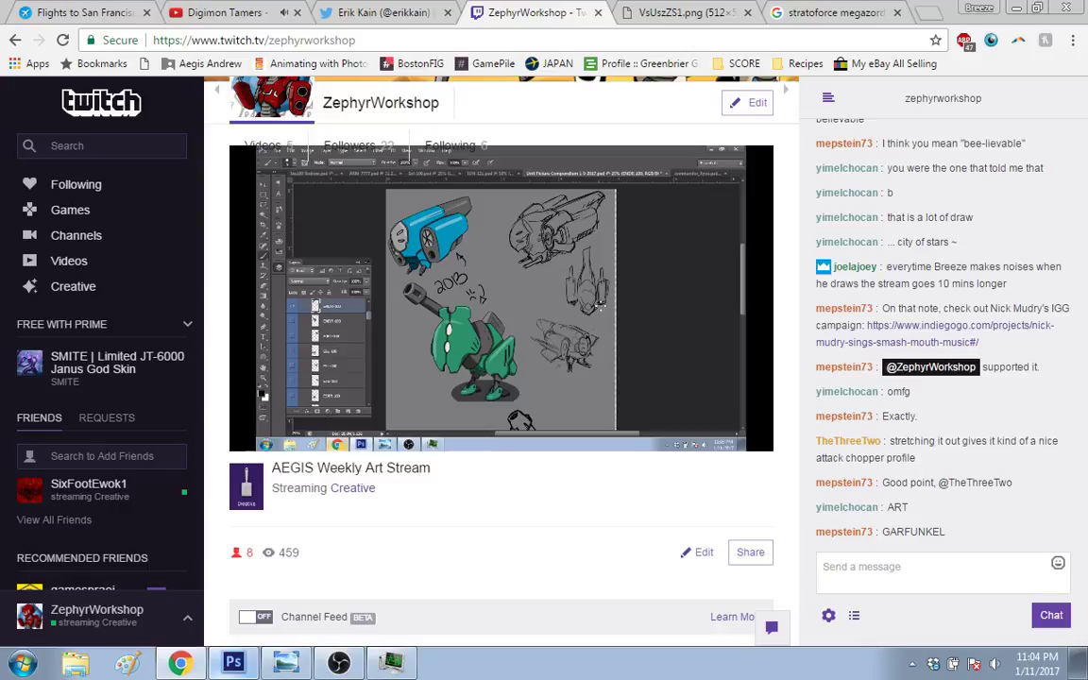
key("alt+Tab")
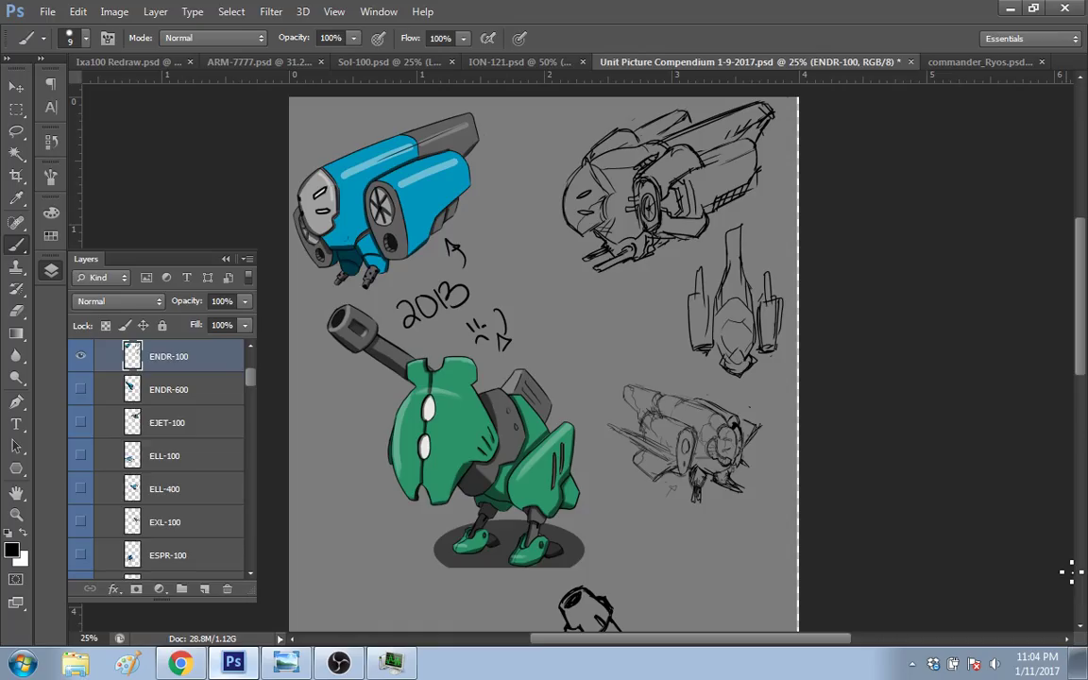
Step: Sketch a small side view of the flyer beside the top-down view, with a raised tail, side engine and a gun under the nose
mouse_move(616, 337)
left_mouse_down()
mouse_move(582, 342)
mouse_move(570, 309)
mouse_move(678, 280)
mouse_move(591, 316)
mouse_move(612, 332)
mouse_move(591, 298)
left_mouse_up()
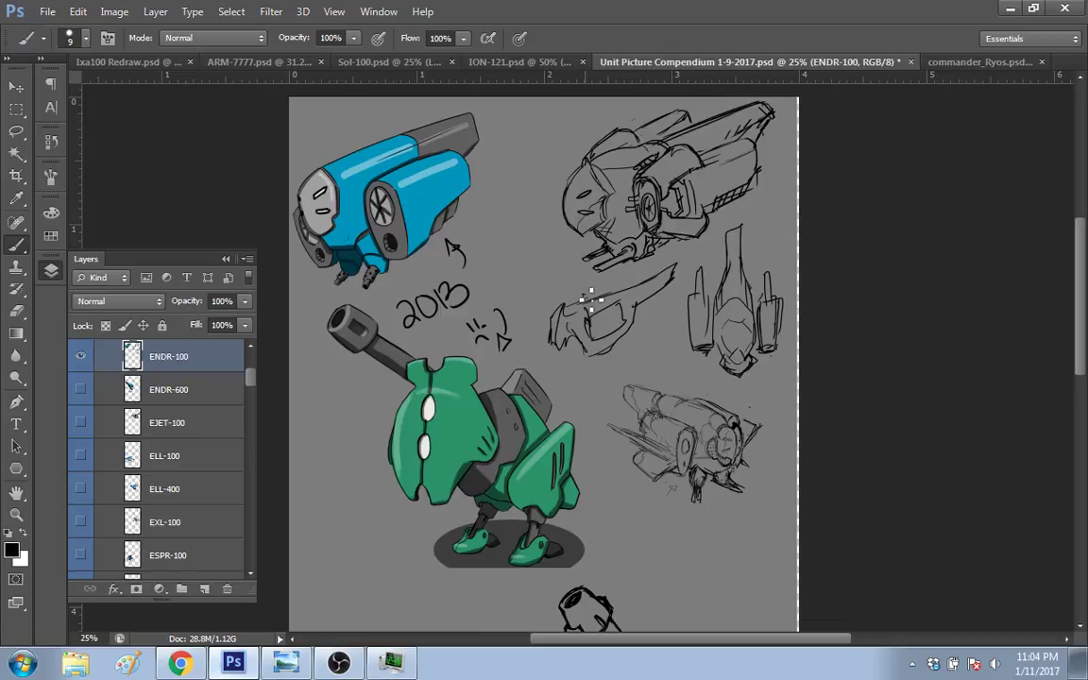
left_click_drag(612, 350, 592, 364)
left_click_drag(589, 263, 614, 239)
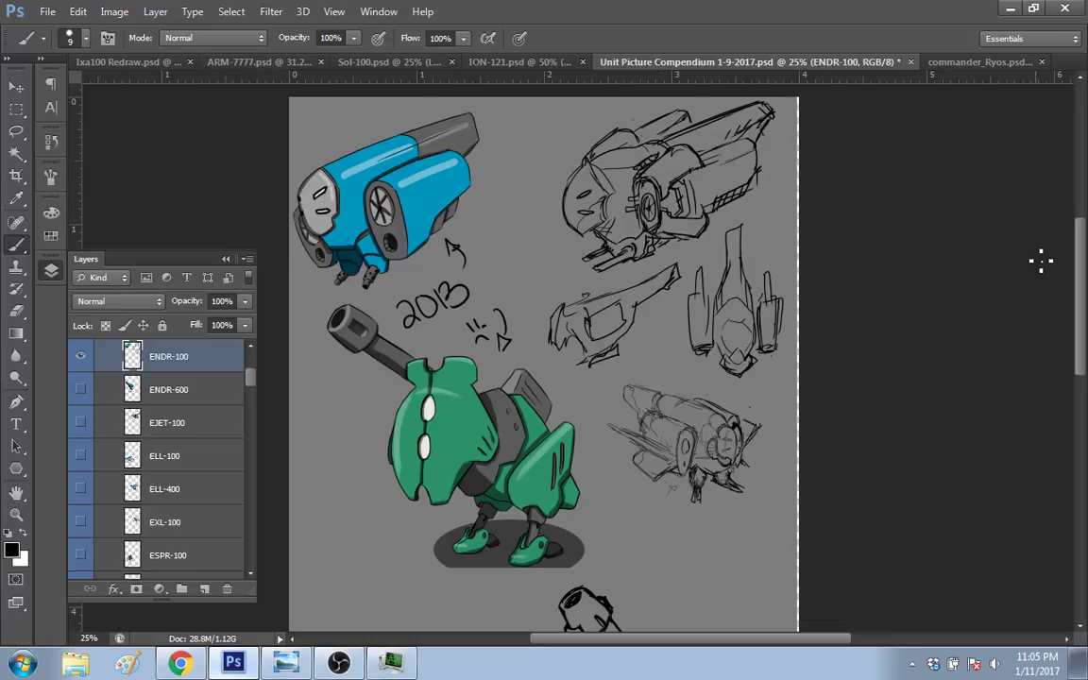
scroll(1048, 284, "down", 5)
scroll(1066, 331, "up", 3)
scroll(1062, 317, "down", 1)
scroll(1060, 312, "up", 2)
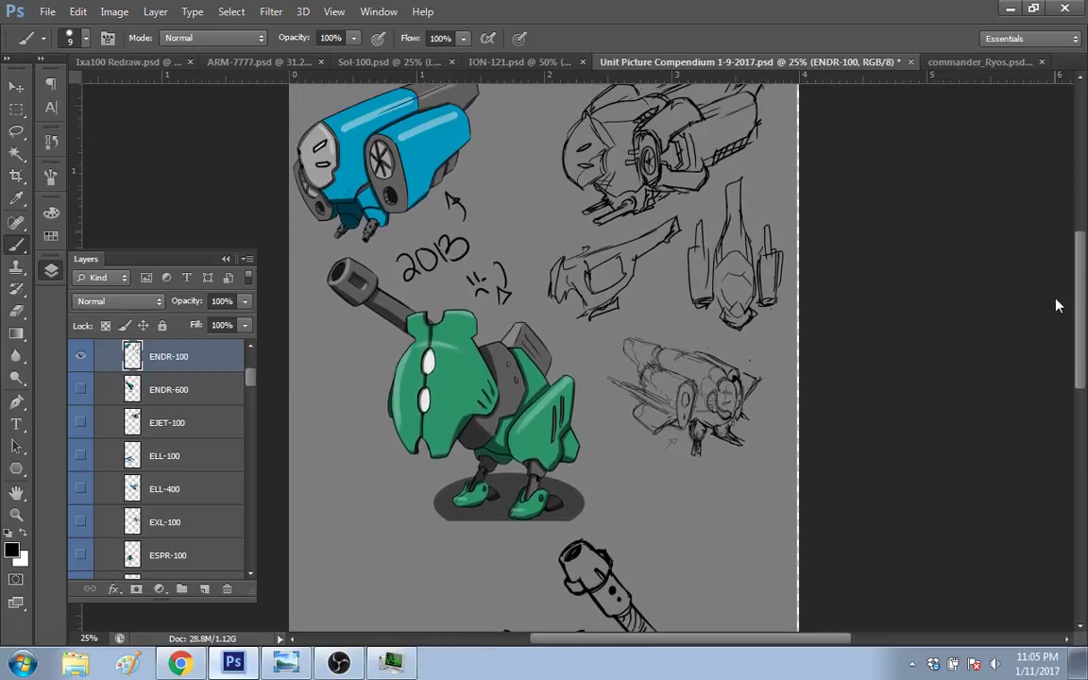
scroll(1058, 305, "up", 1)
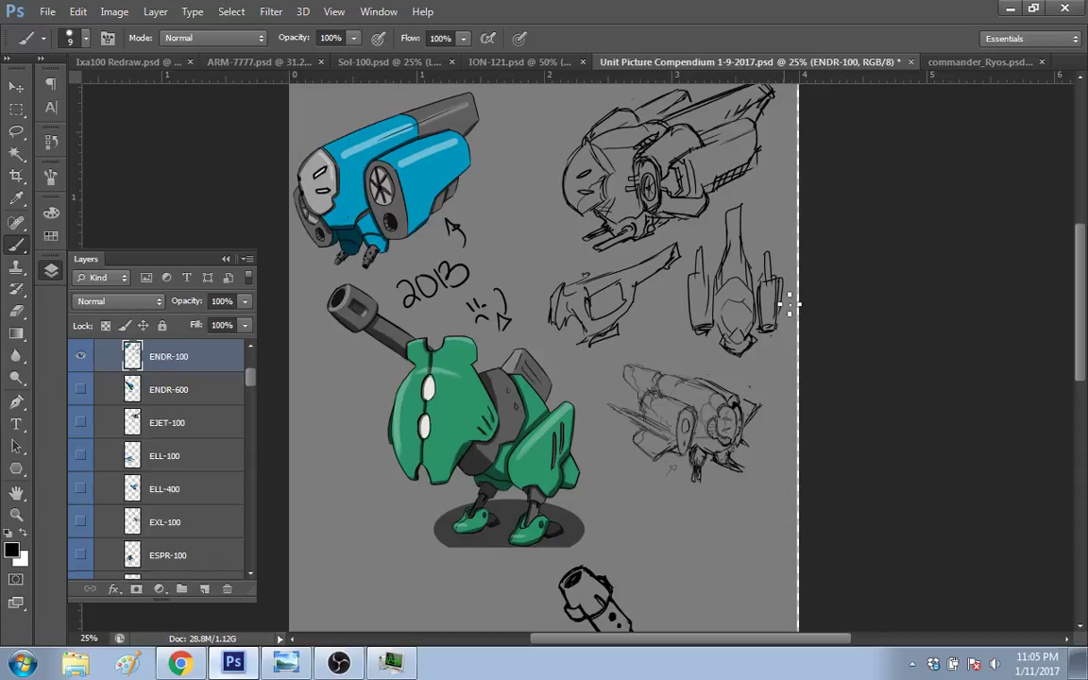
mouse_move(591, 323)
left_mouse_down()
mouse_move(592, 293)
mouse_move(639, 275)
left_mouse_up()
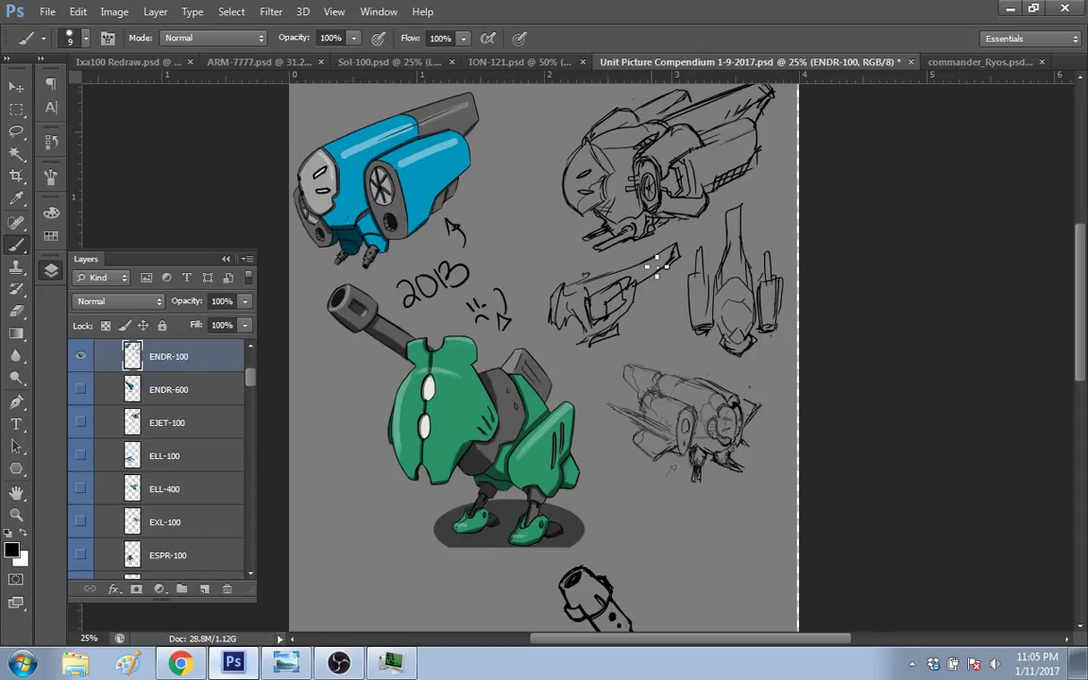
Step: Show the ENDR-600 layer alongside the flyer sketches
left_click(81, 389)
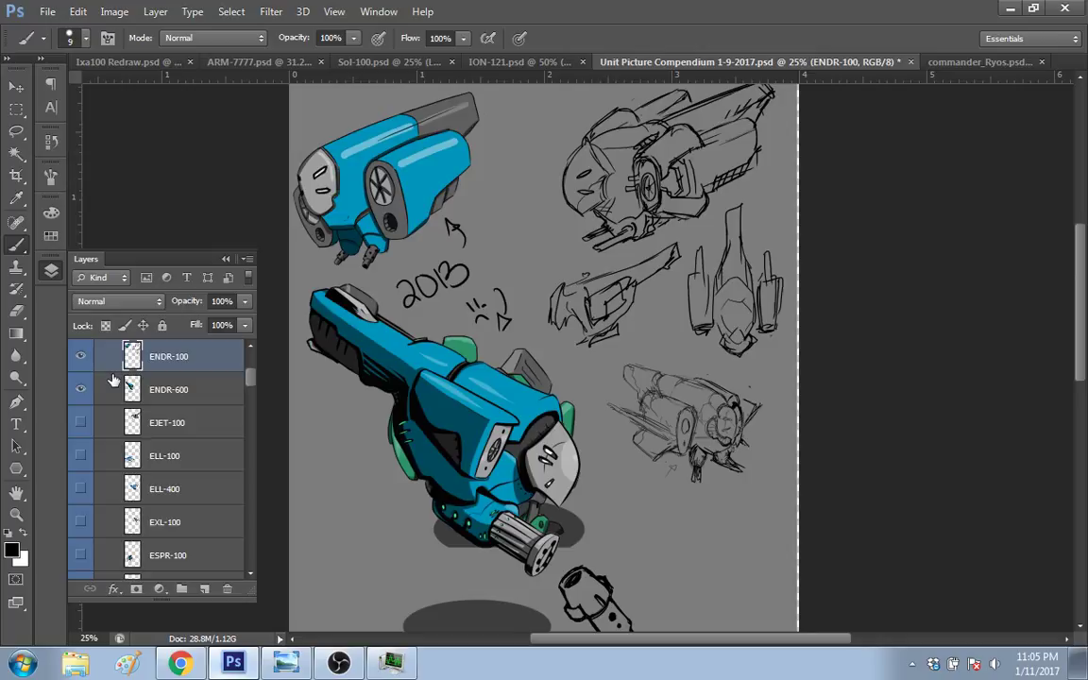
mouse_move(543, 416)
left_mouse_down()
mouse_move(317, 283)
mouse_move(426, 388)
mouse_move(378, 303)
mouse_move(469, 395)
mouse_move(493, 333)
mouse_move(502, 338)
left_mouse_up()
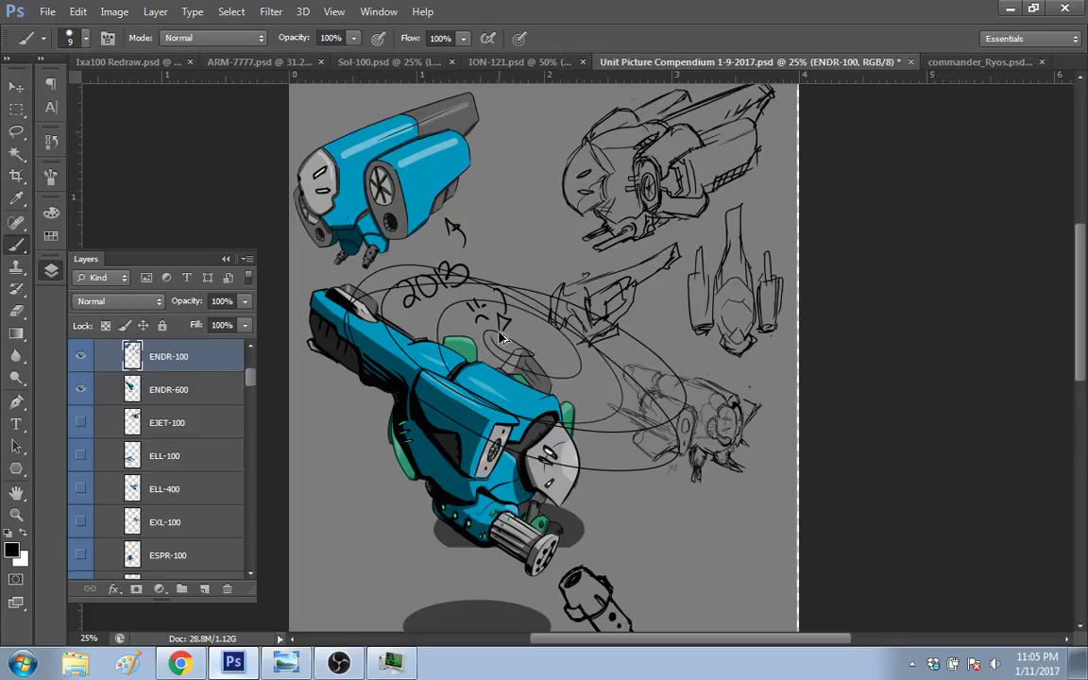
key("ctrl+alt+z")
key("ctrl+alt+z")
key("ctrl+alt+z")
key("ctrl+alt+z")
key("ctrl+alt+z")
key("ctrl+alt+z")
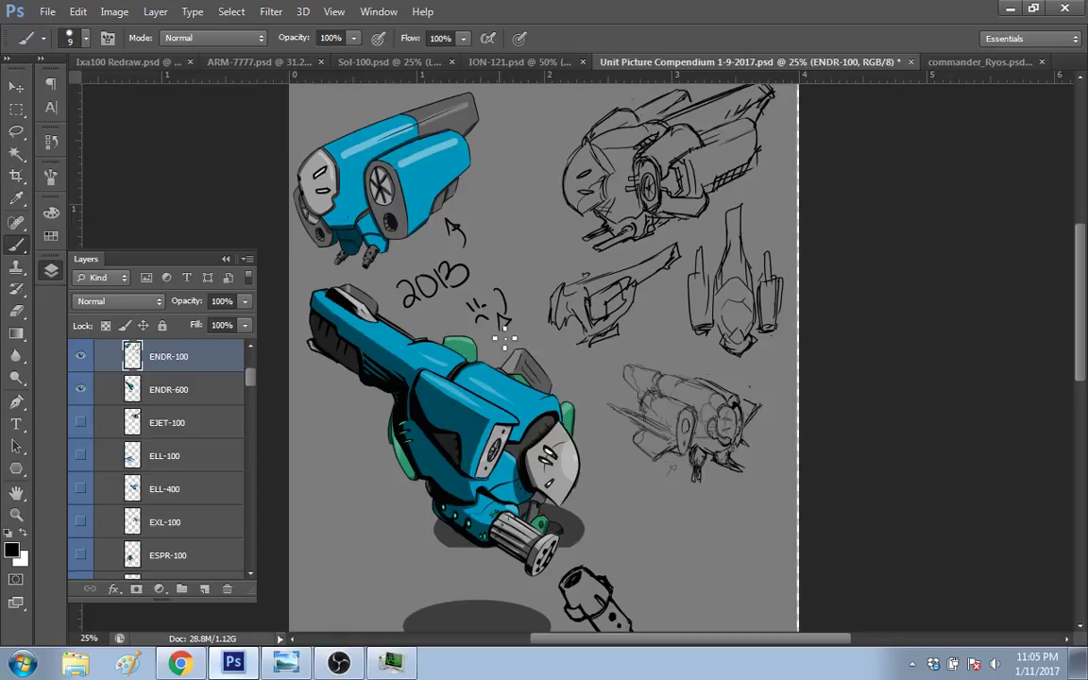
Step: Switch to Chrome and look over the Twitch channel page, its info panels and the stream chat
left_click(180, 664)
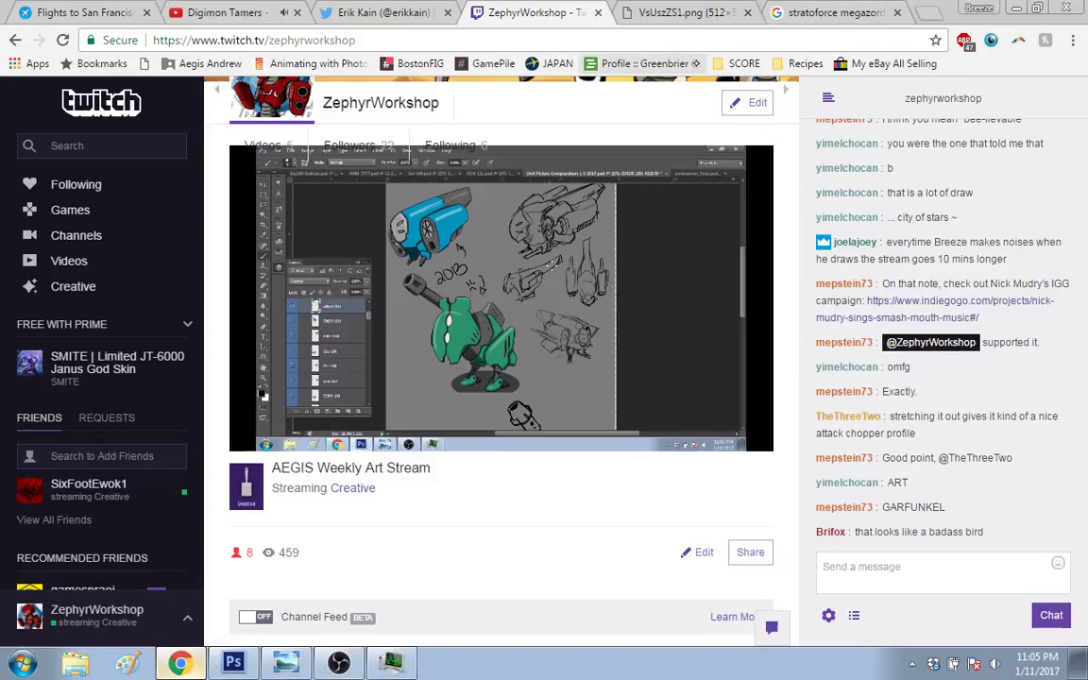
mouse_move(634, 198)
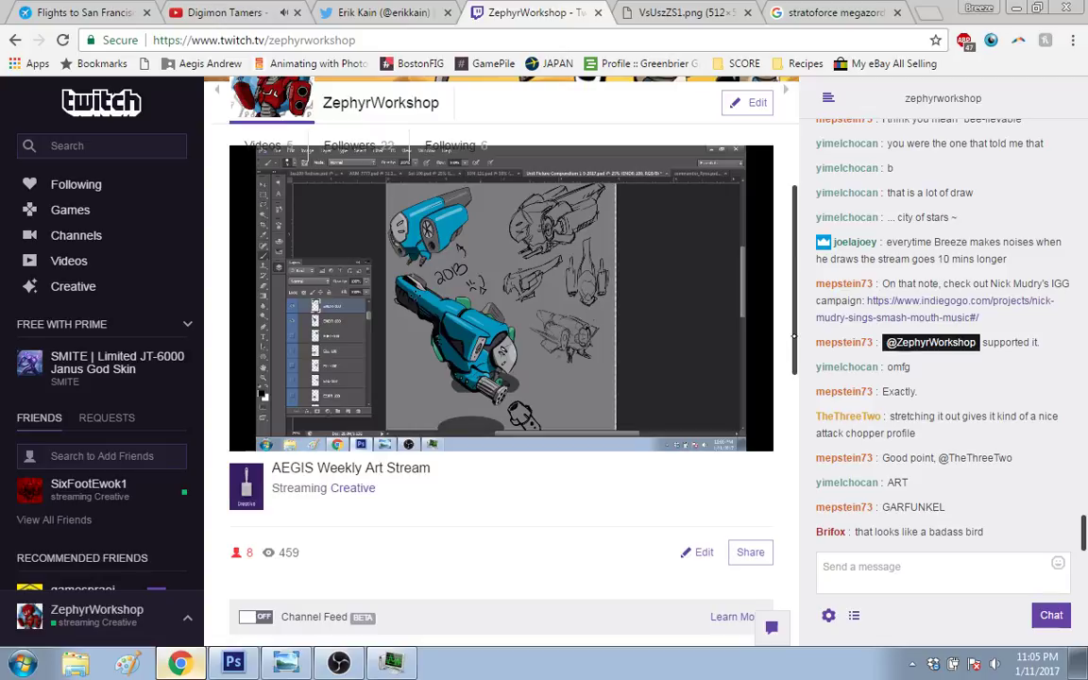
left_click_drag(794, 335, 787, 455)
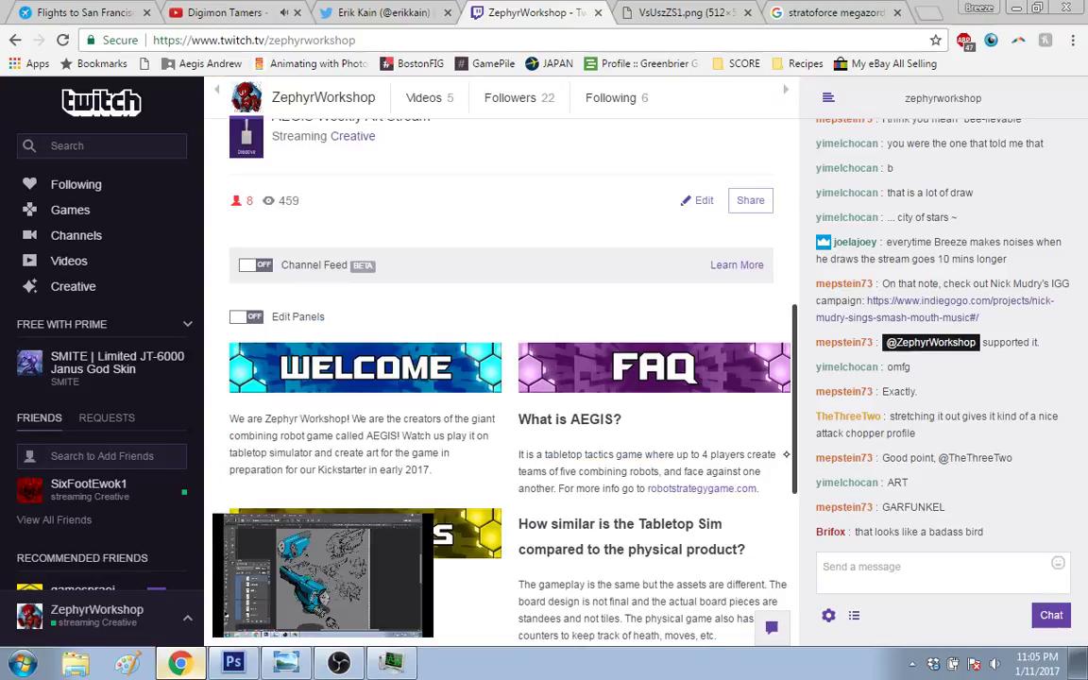
scroll(786, 455, "up", 4)
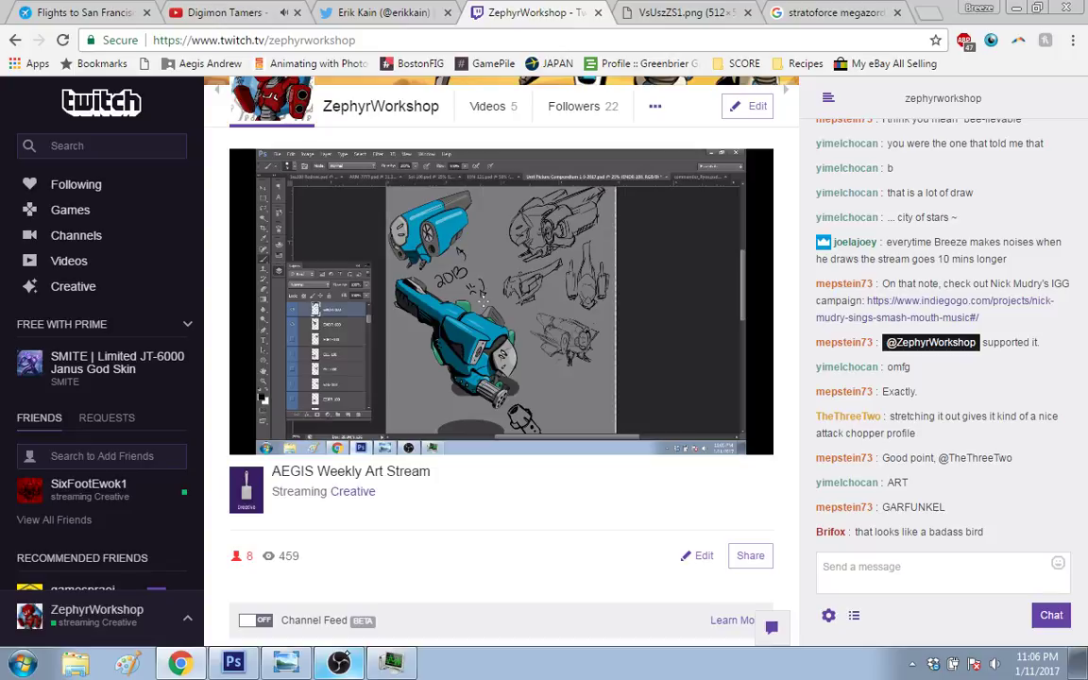
Step: Switch to OBS to bring up the streaming controls
key("alt+Tab")
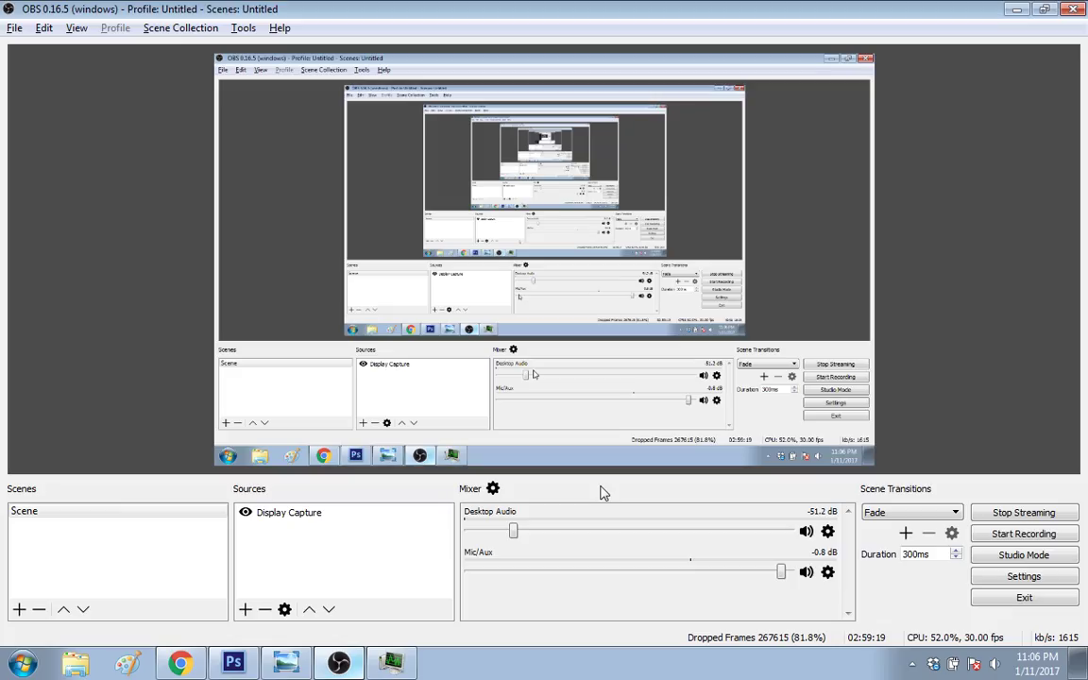